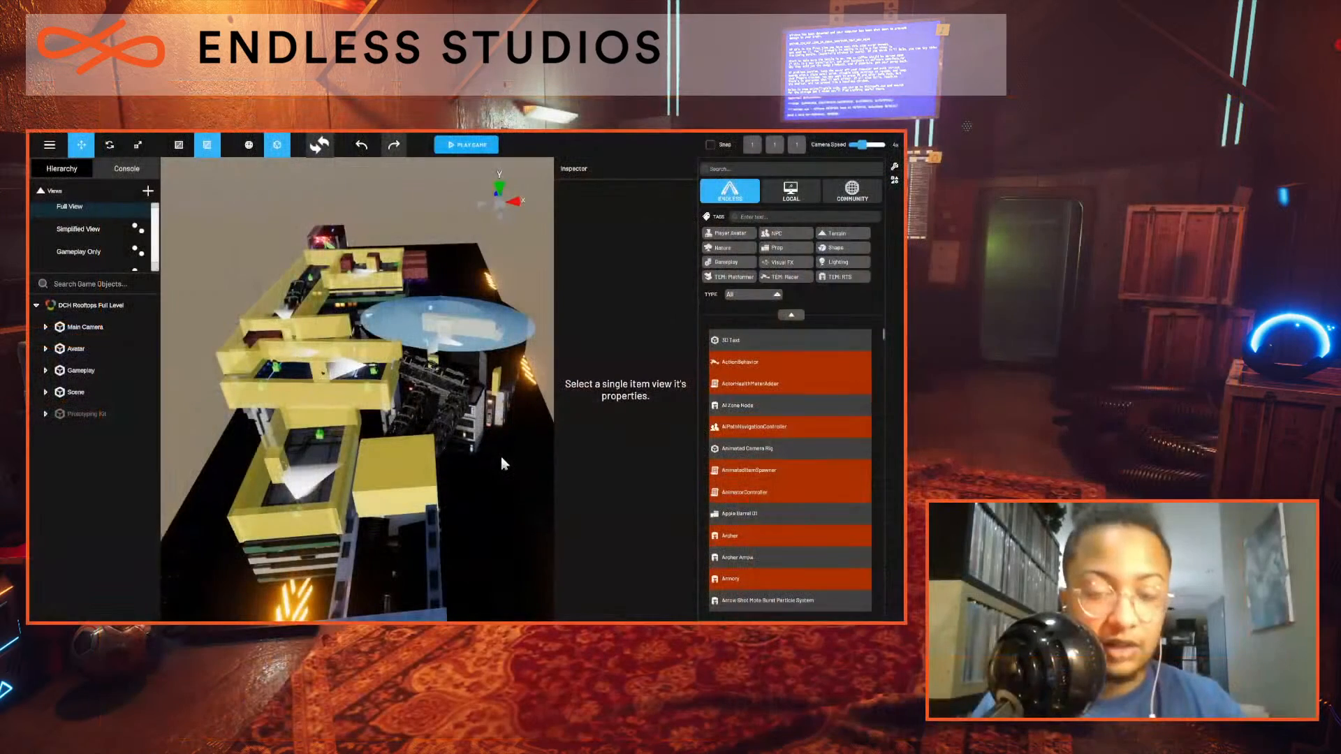
Save the DCH Rooftops Full Level and start a play test of it.
{"action": "right_click_drag", "start_coordinate": [505, 434], "coordinate": [576, 408]}
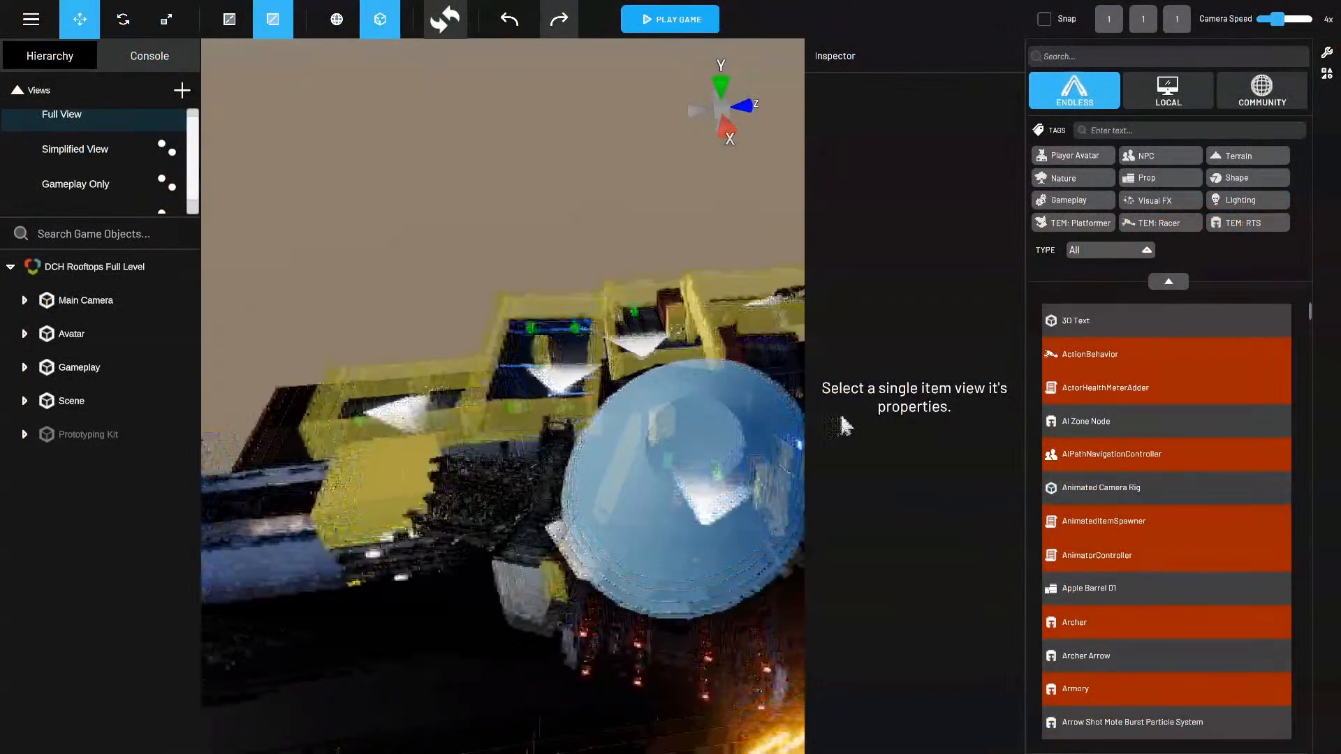
{"action": "right_click_drag", "start_coordinate": [688, 391], "coordinate": [721, 498]}
{"action": "middle_click_drag", "start_coordinate": [722, 498], "coordinate": [419, 499]}
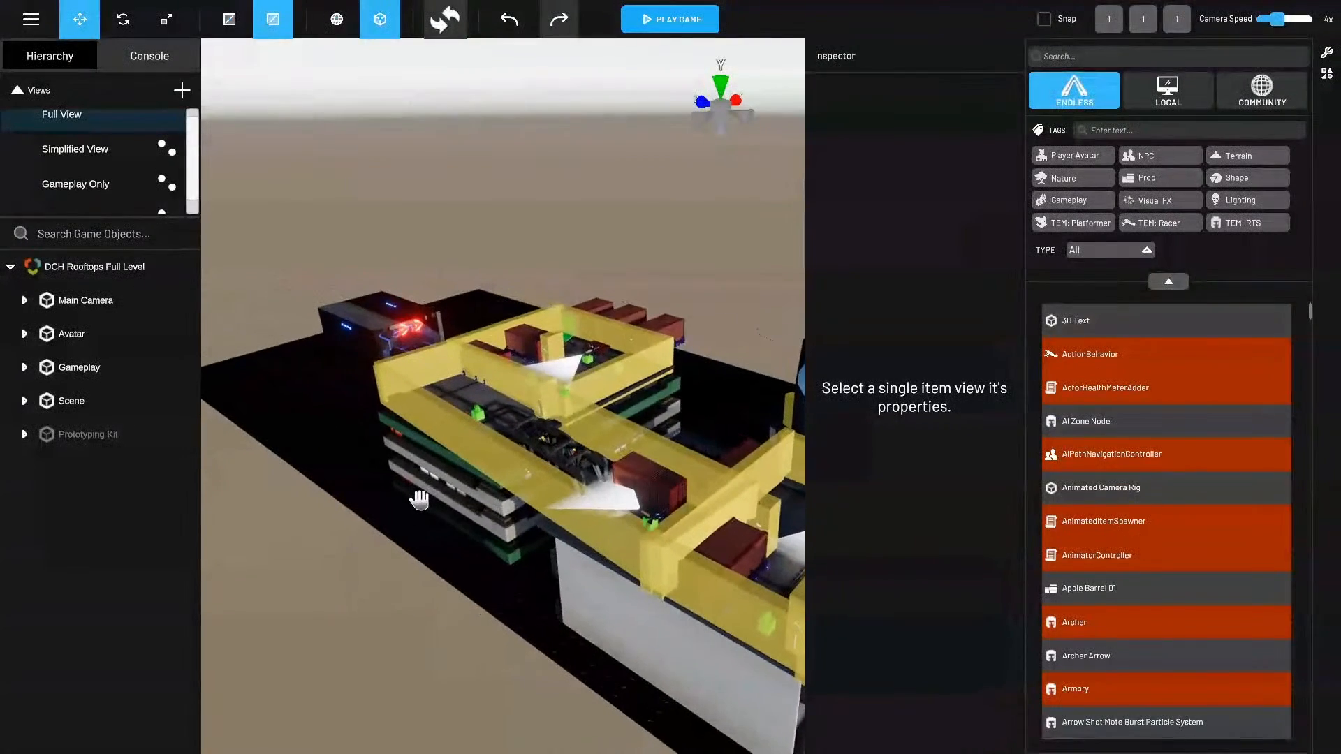
{"action": "middle_click_drag", "start_coordinate": [685, 502], "coordinate": [398, 485]}
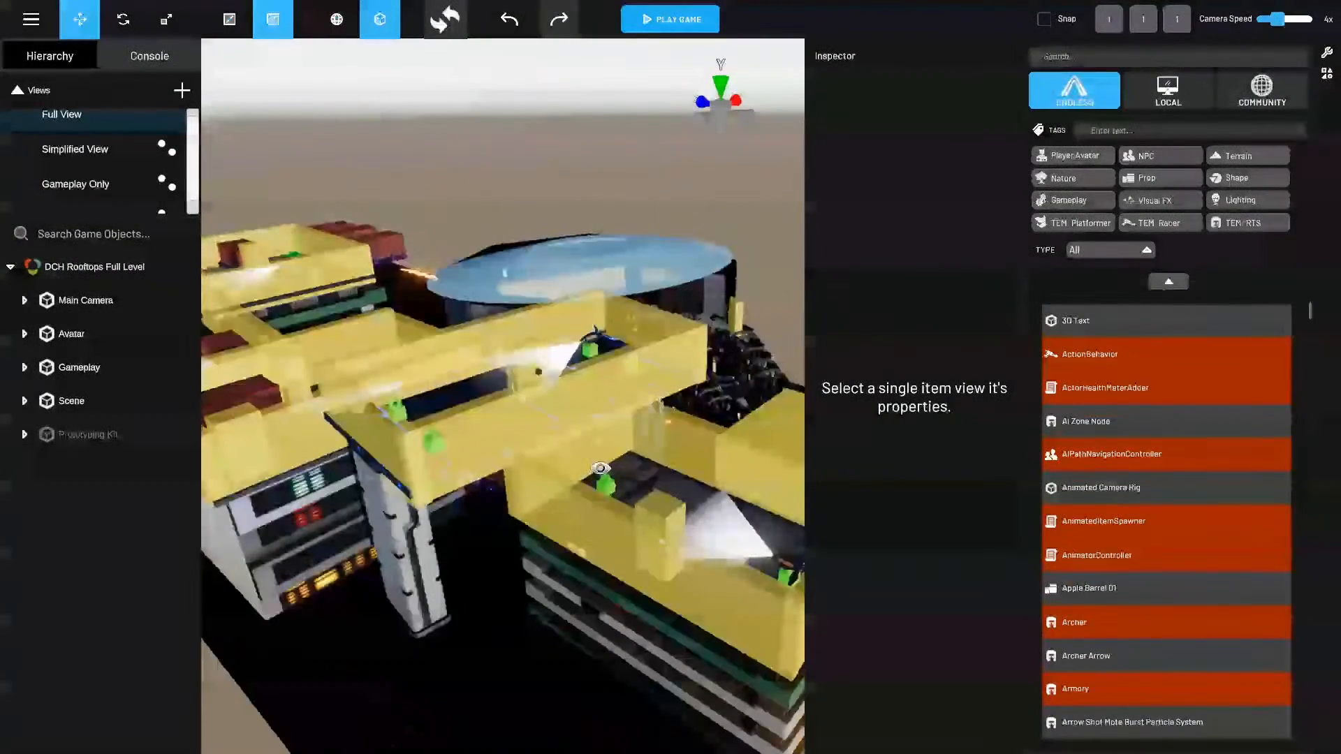
{"action": "right_click_drag", "start_coordinate": [719, 482], "coordinate": [628, 279]}
{"action": "key", "text": "ctrl+s"}
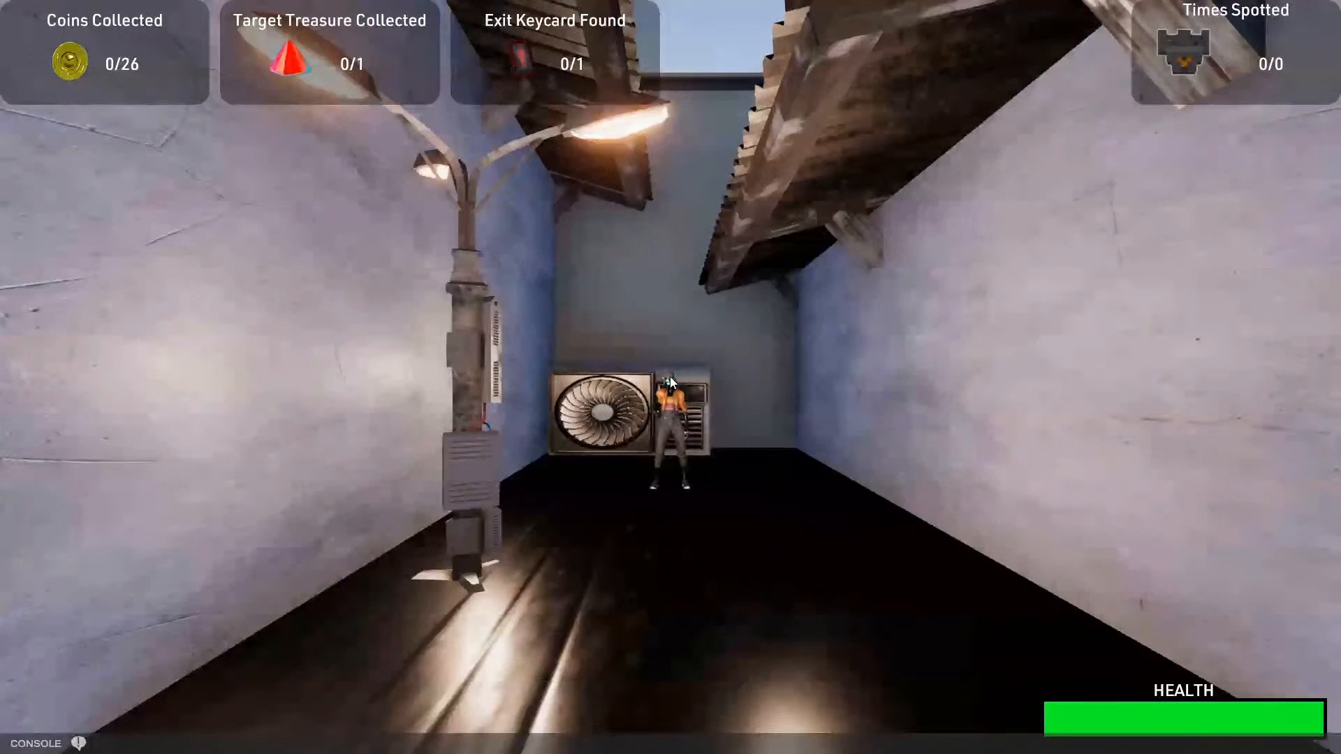
{"action": "left_click", "coordinate": [670, 445]}
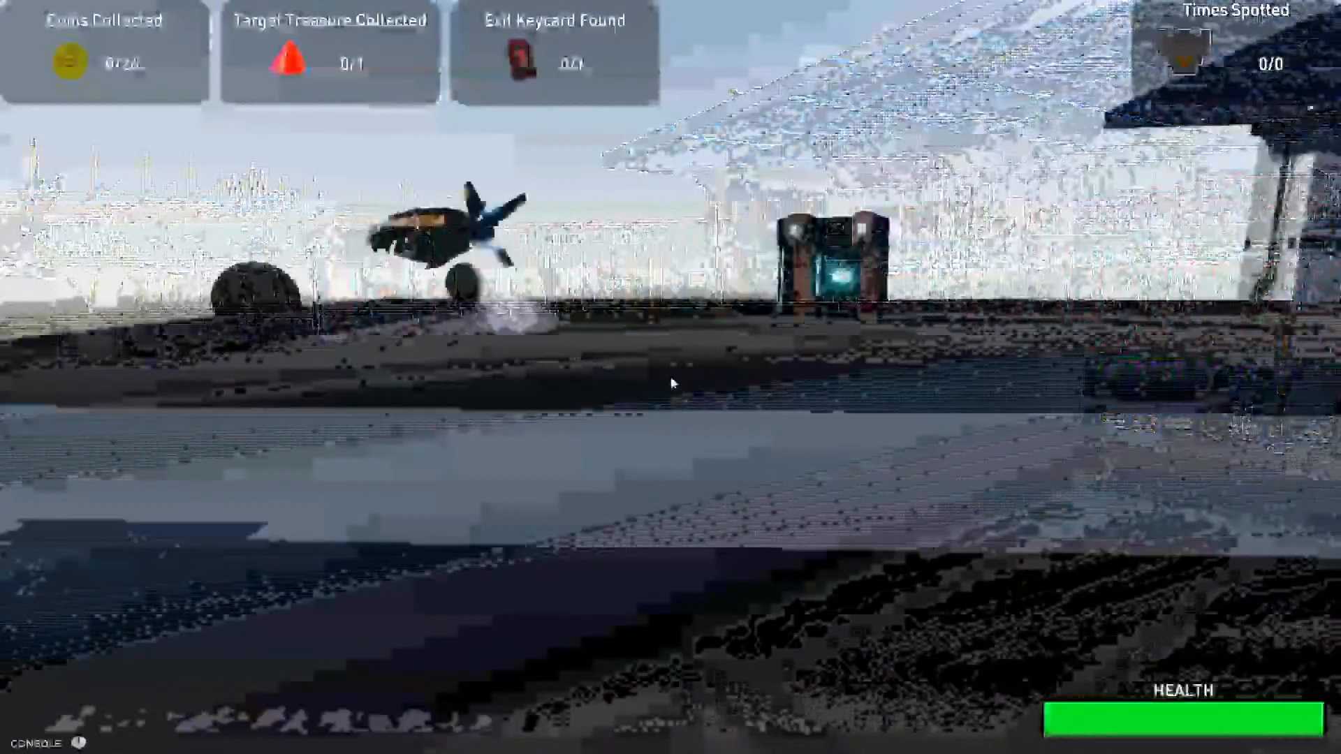
Cross onto the patrolled rooftop, hide in the glowing hiding spot, and come back out of it.
{"action": "key", "text": "w"}
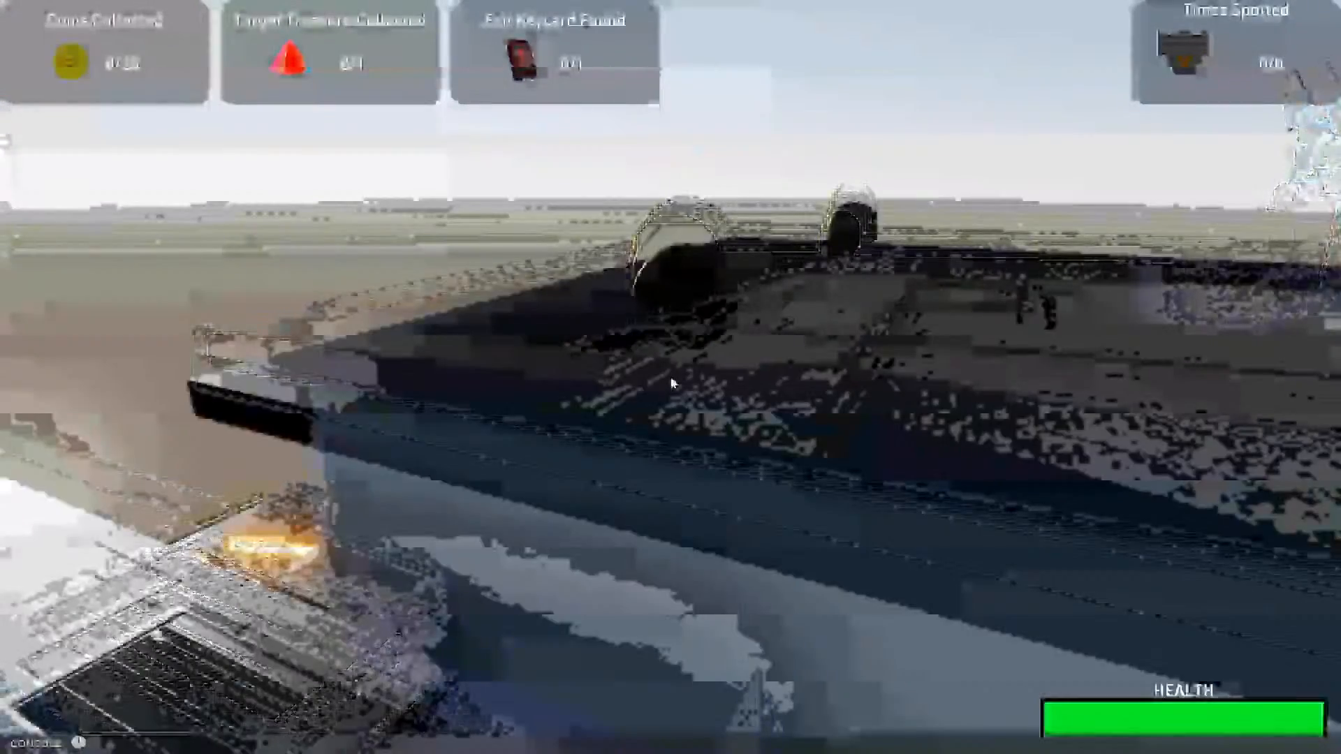
{"action": "key", "text": "w"}
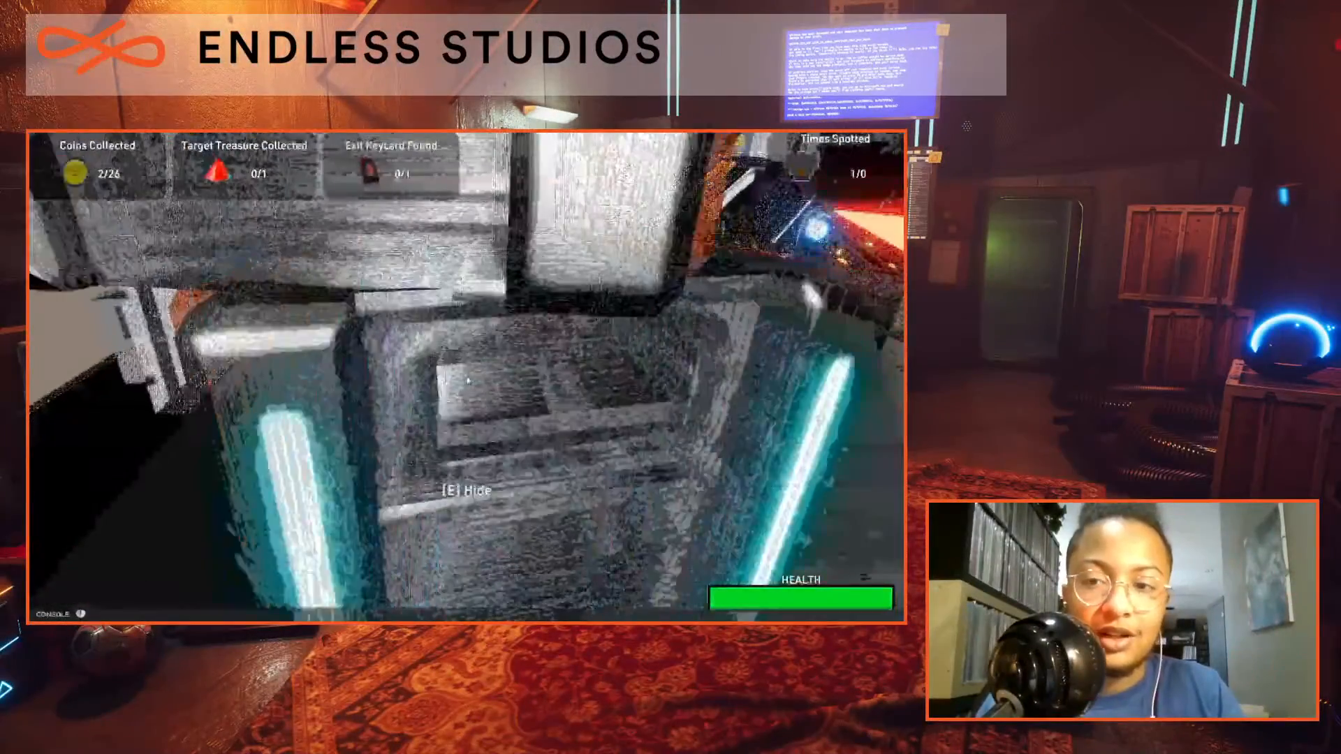
{"action": "key", "text": "e"}
{"action": "key", "text": "e"}
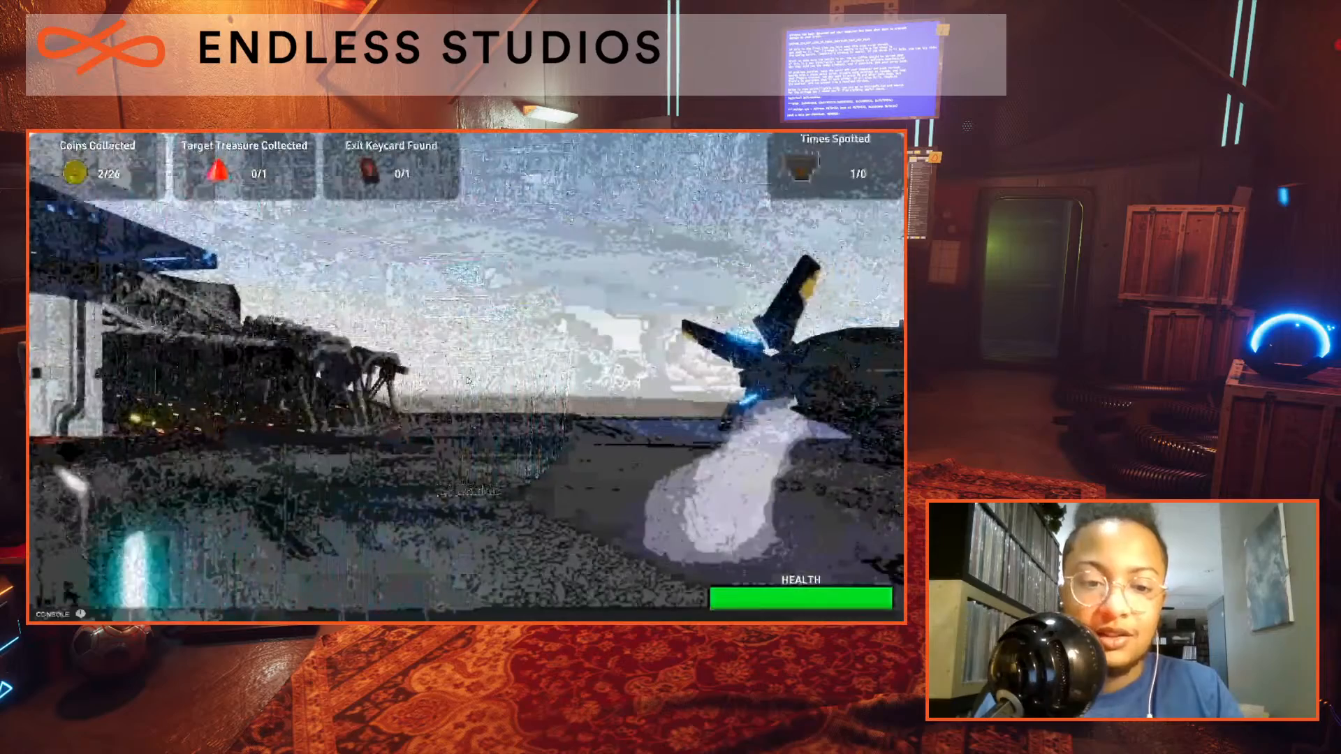
Run past the patrol bots, then hide and unhide at a hiding spot near the roof edge.
{"action": "key", "text": "w"}
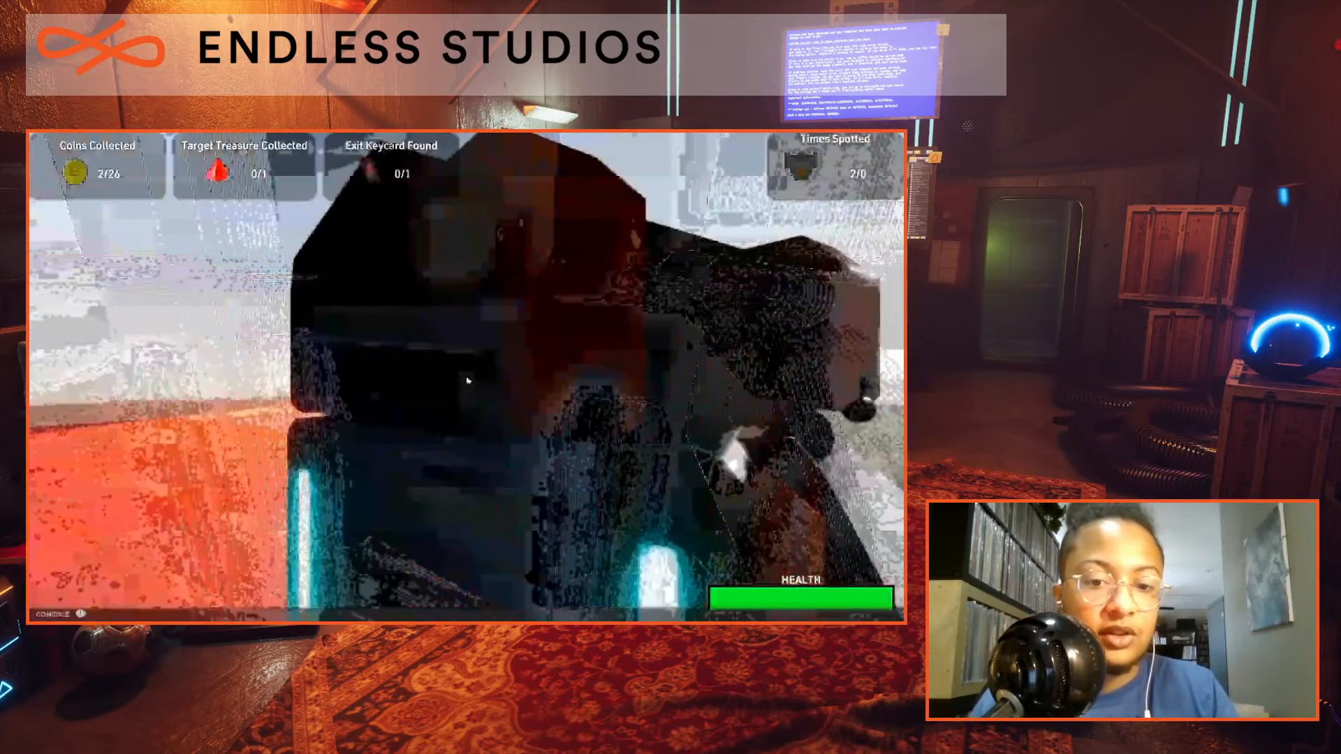
{"action": "key", "text": "w"}
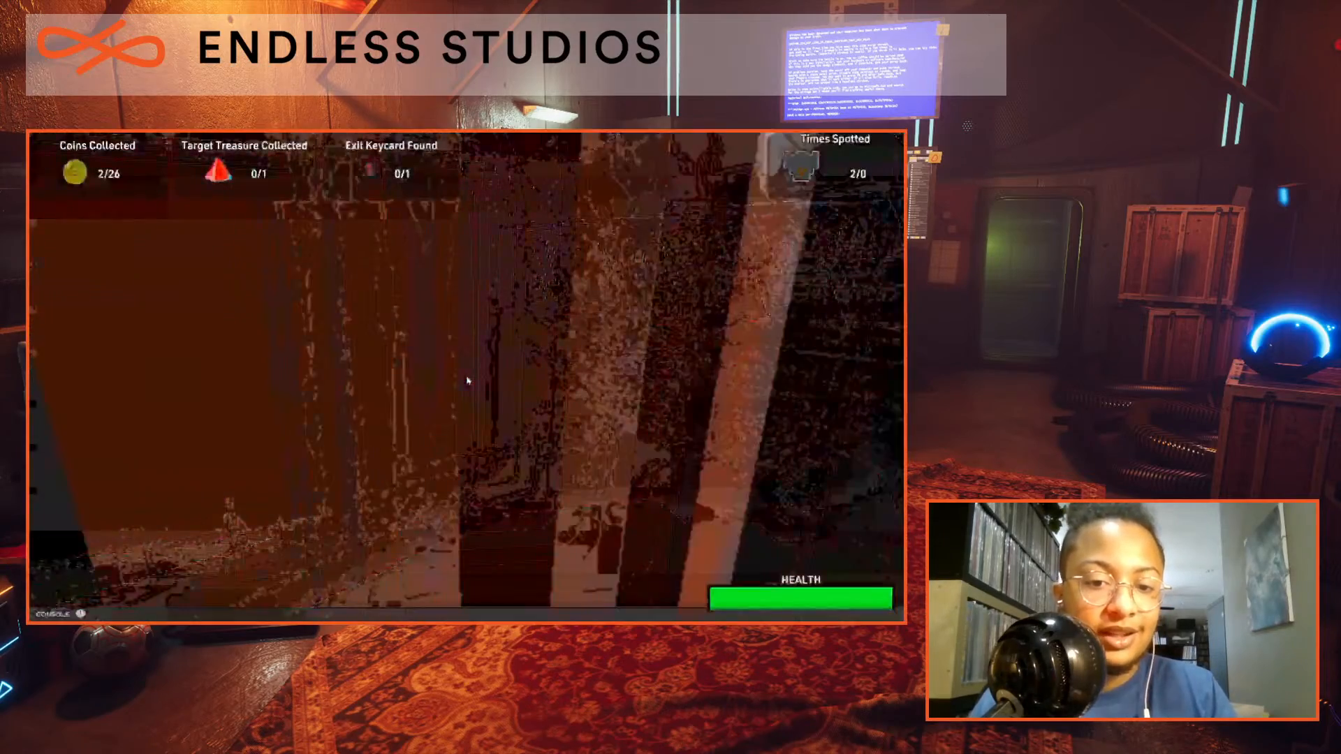
{"action": "key", "text": "w"}
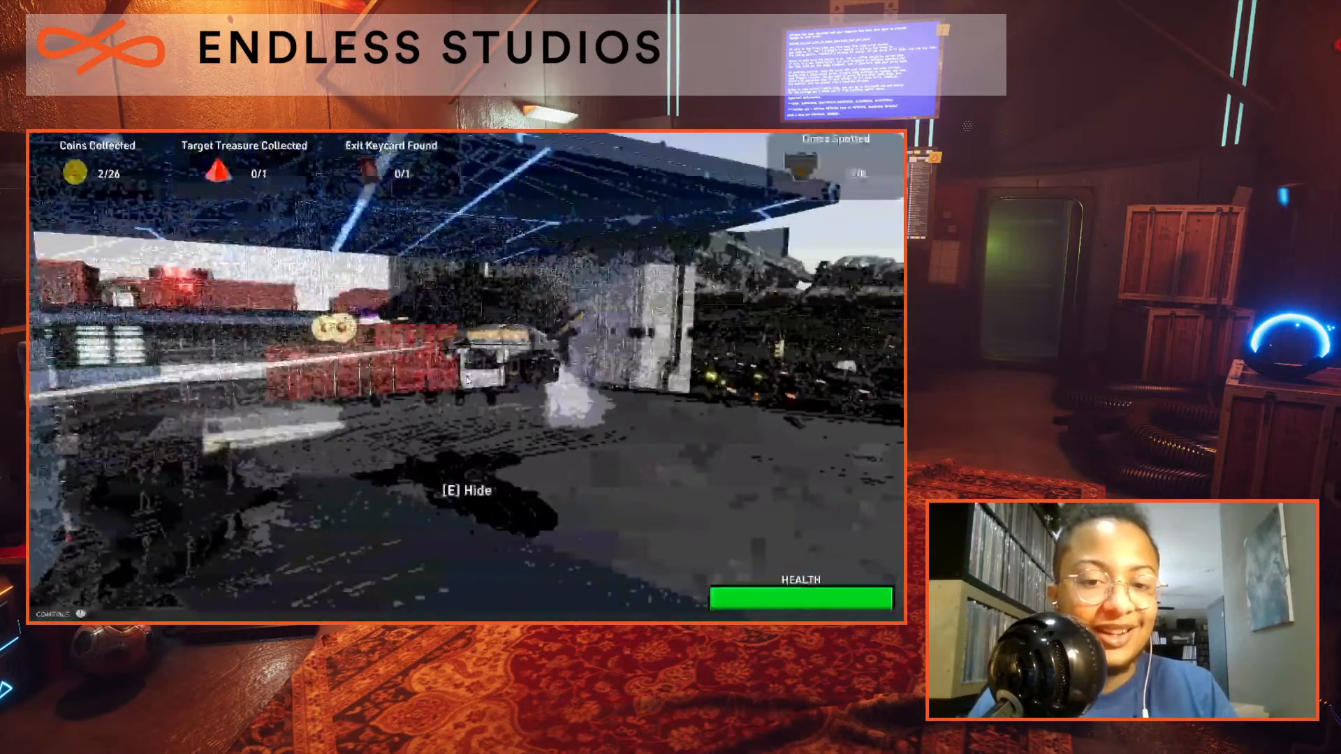
{"action": "key", "text": "e"}
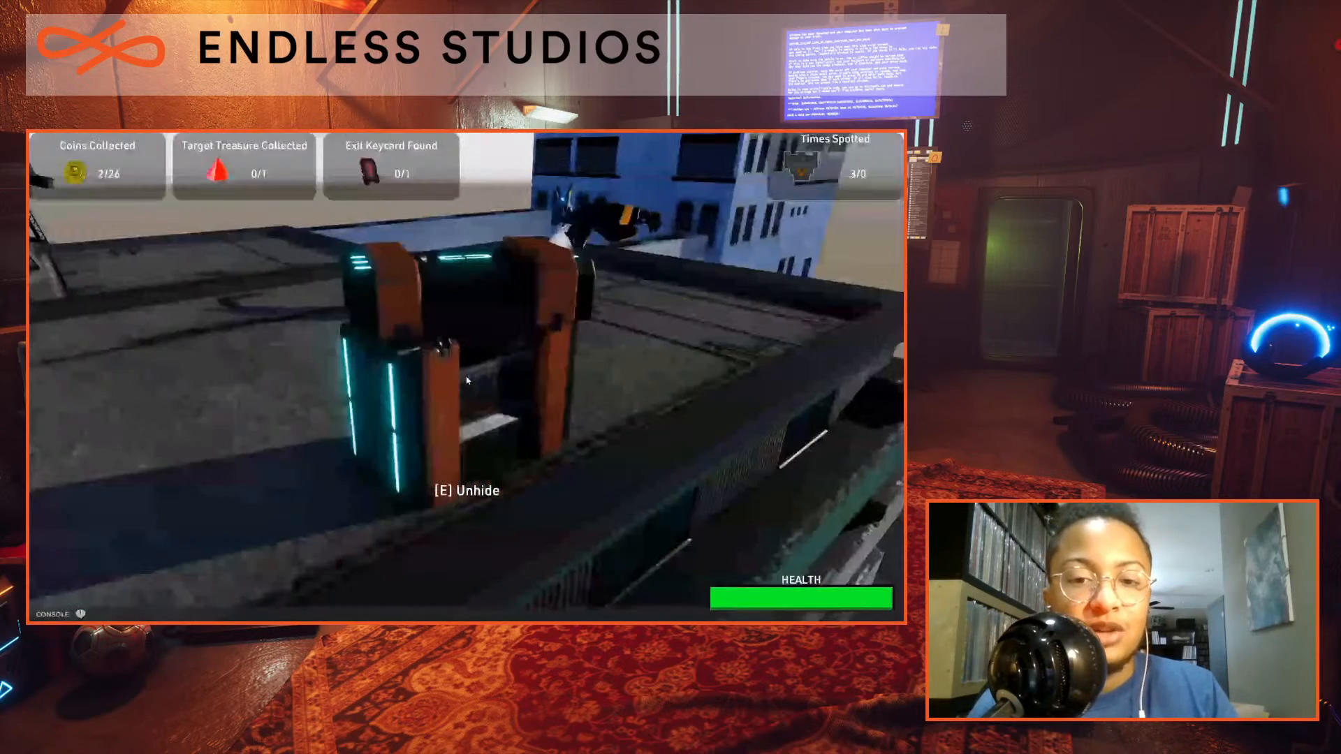
{"action": "key", "text": "e"}
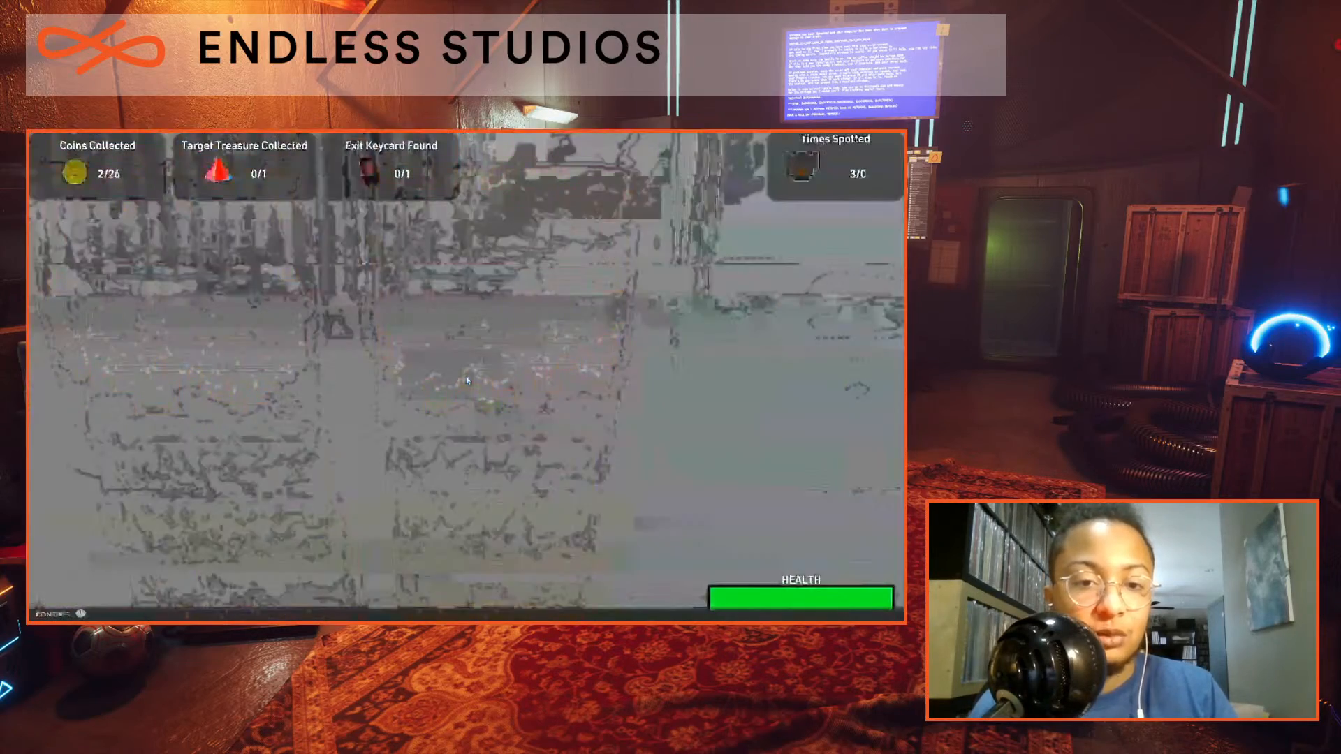
Approach the patrolled roof again and test hiding and unhiding at the first hiding spot.
{"action": "key", "text": "w"}
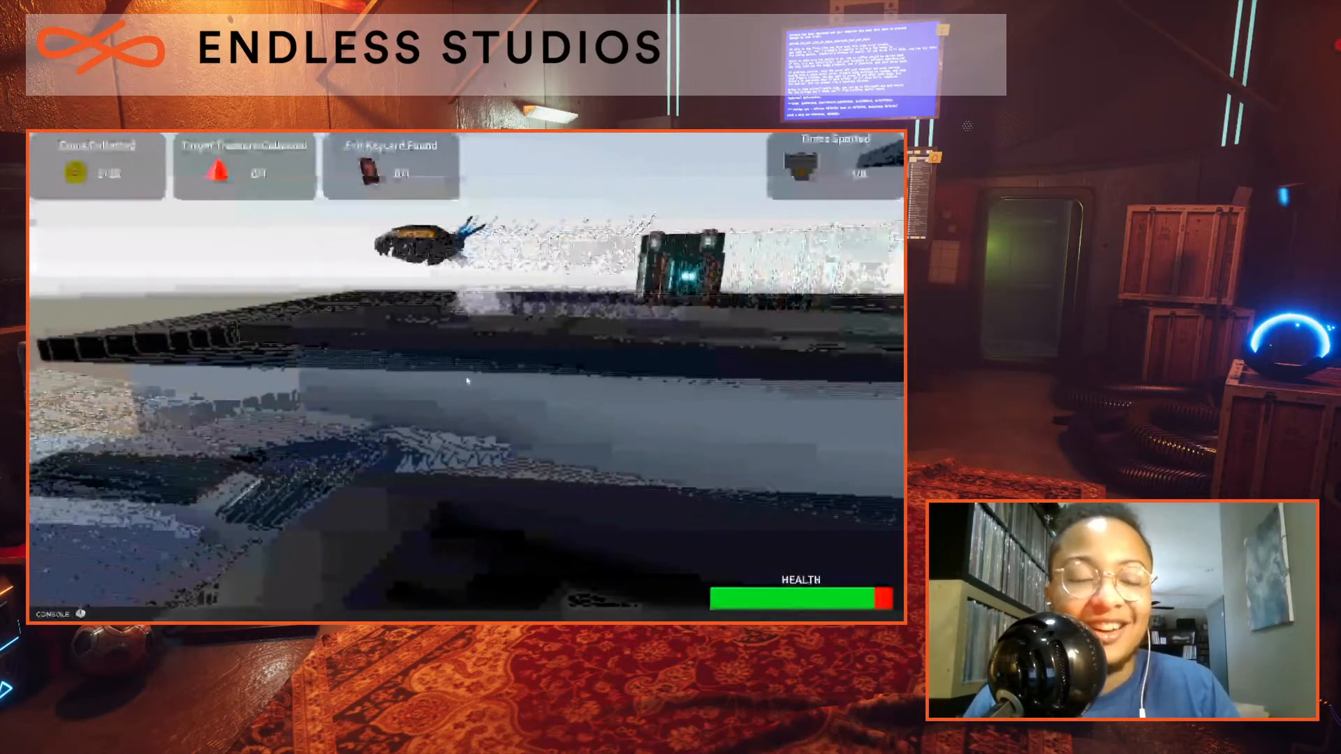
{"action": "key", "text": "w"}
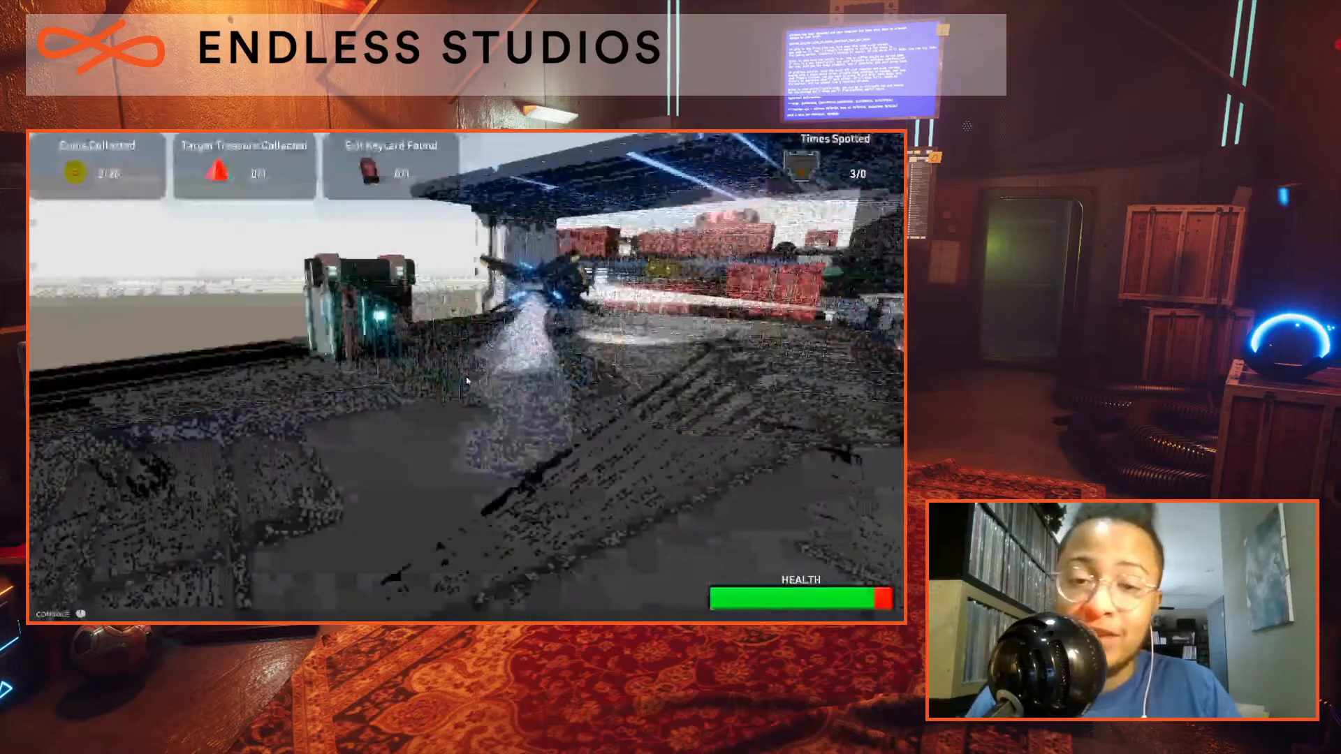
{"action": "key", "text": "w"}
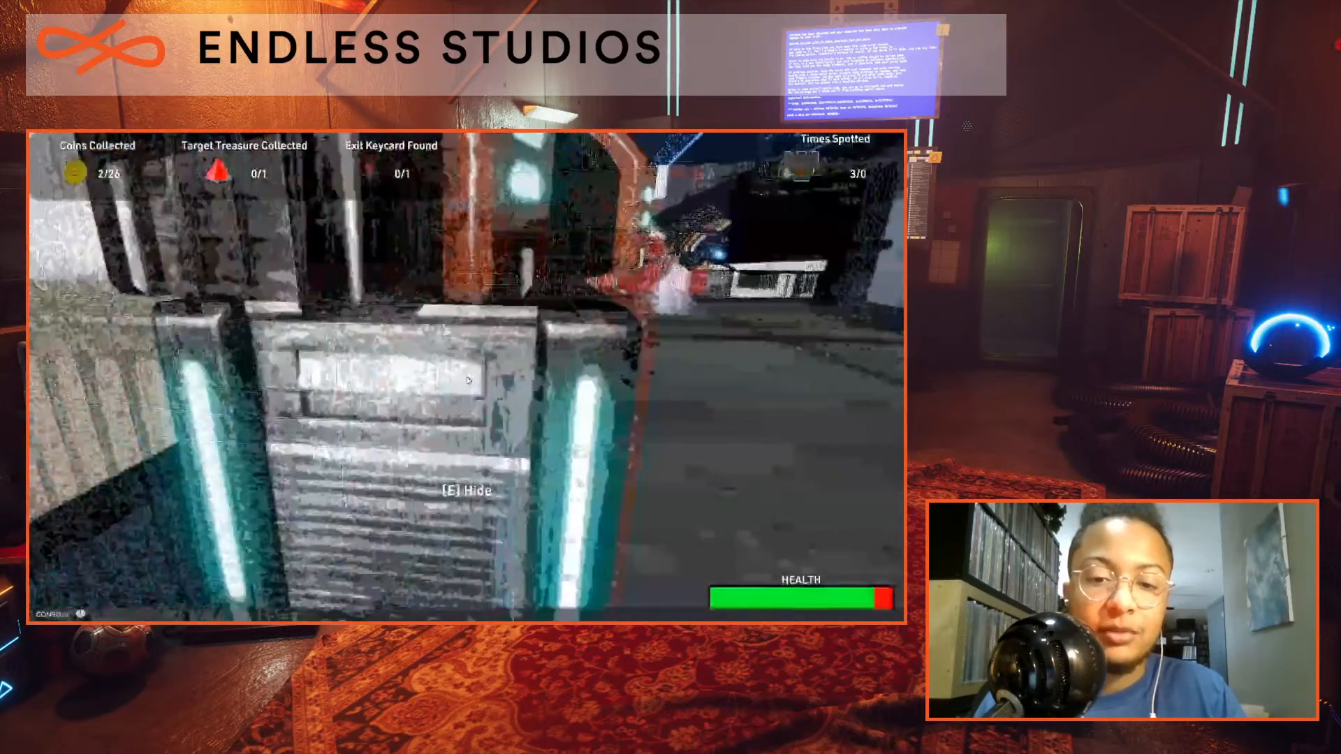
{"action": "key", "text": "e"}
{"action": "key", "text": "e"}
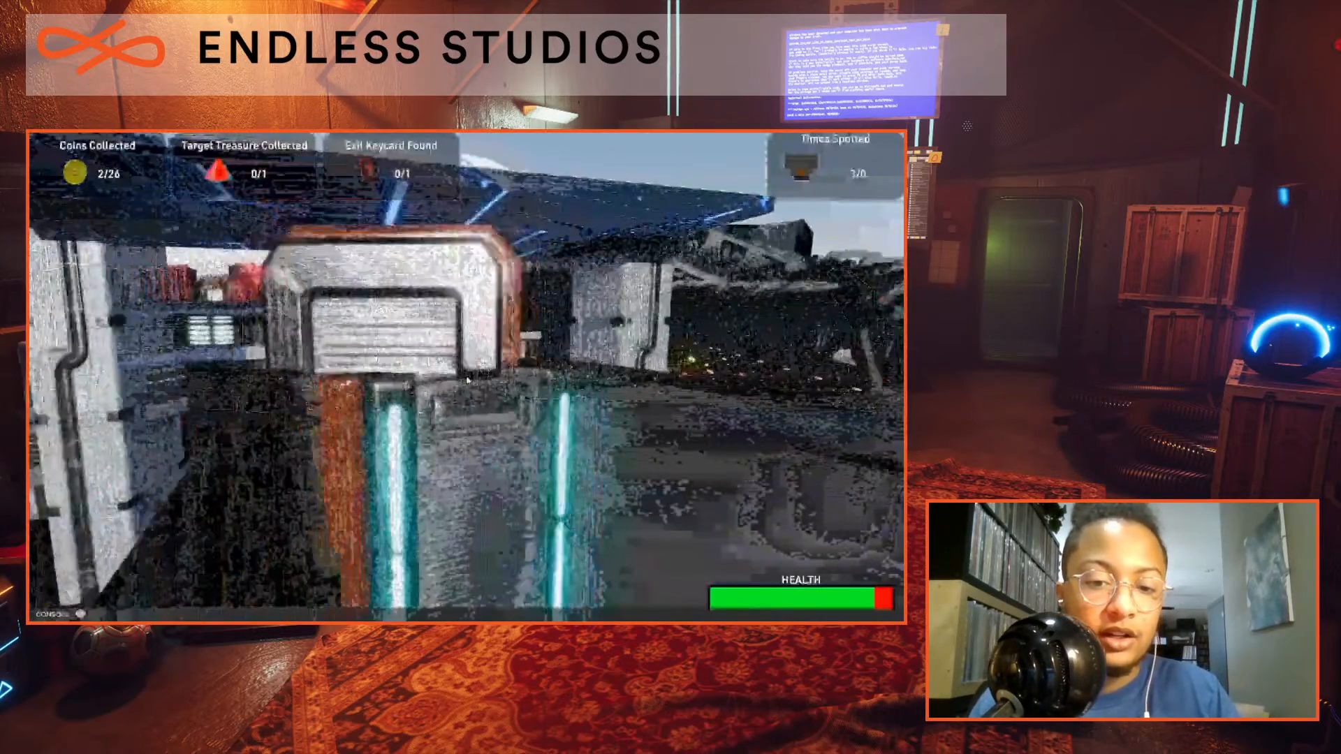
Advance between the rooftop hiding spots and take cover from the patrol bot in each one.
{"action": "key", "text": "w"}
{"action": "key", "text": "e"}
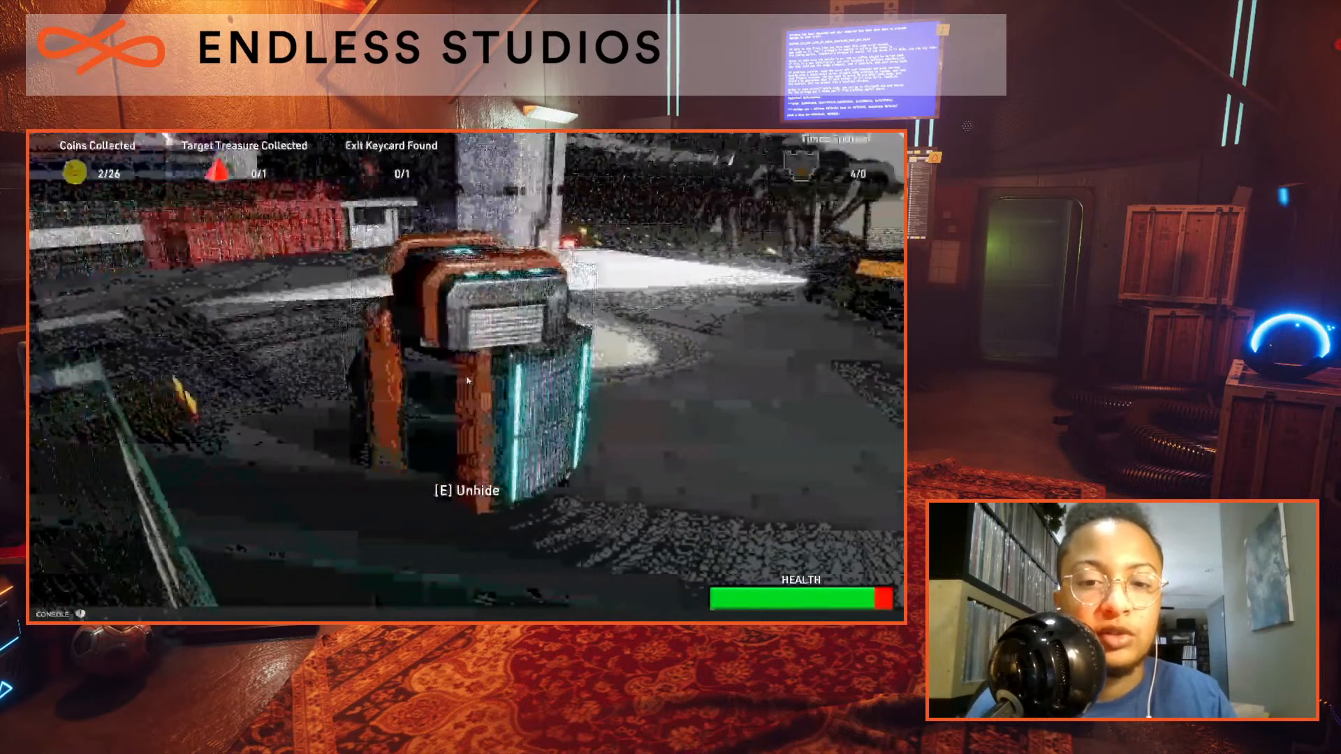
{"action": "key", "text": "e"}
{"action": "key", "text": "w"}
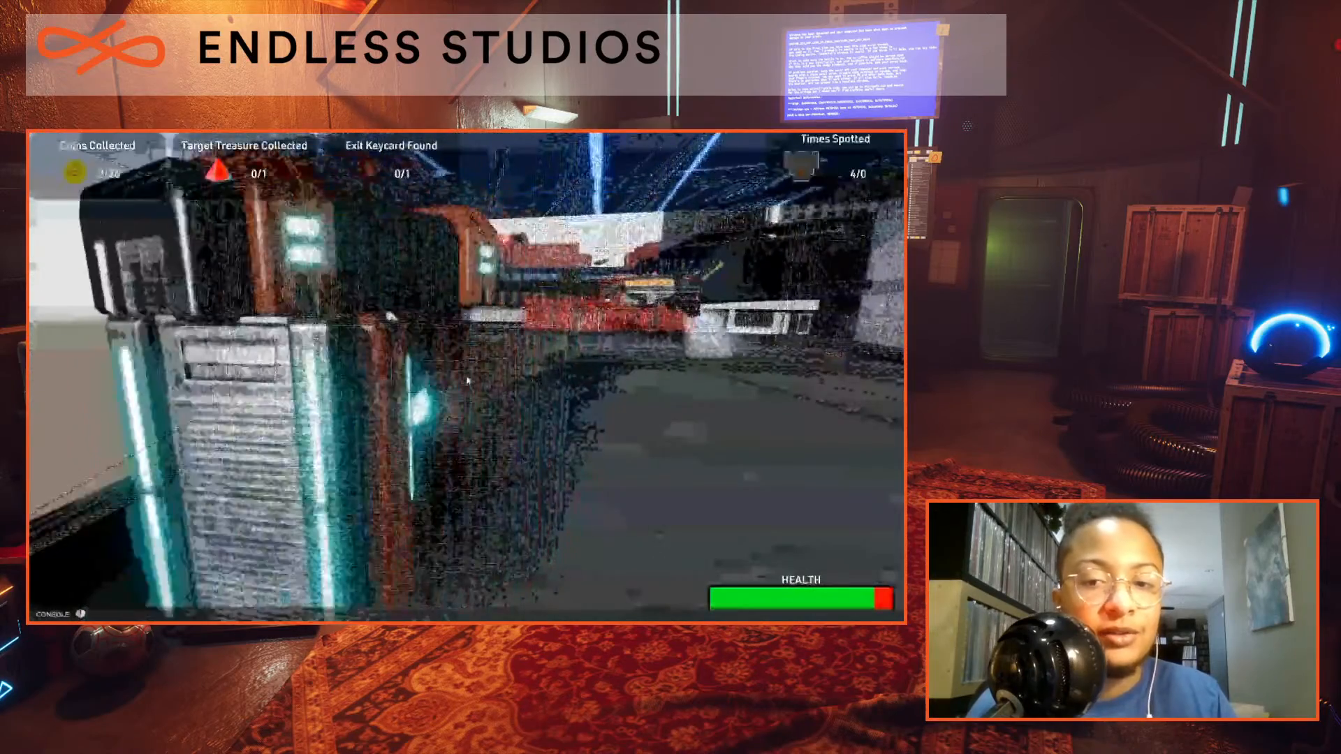
{"action": "key", "text": "e"}
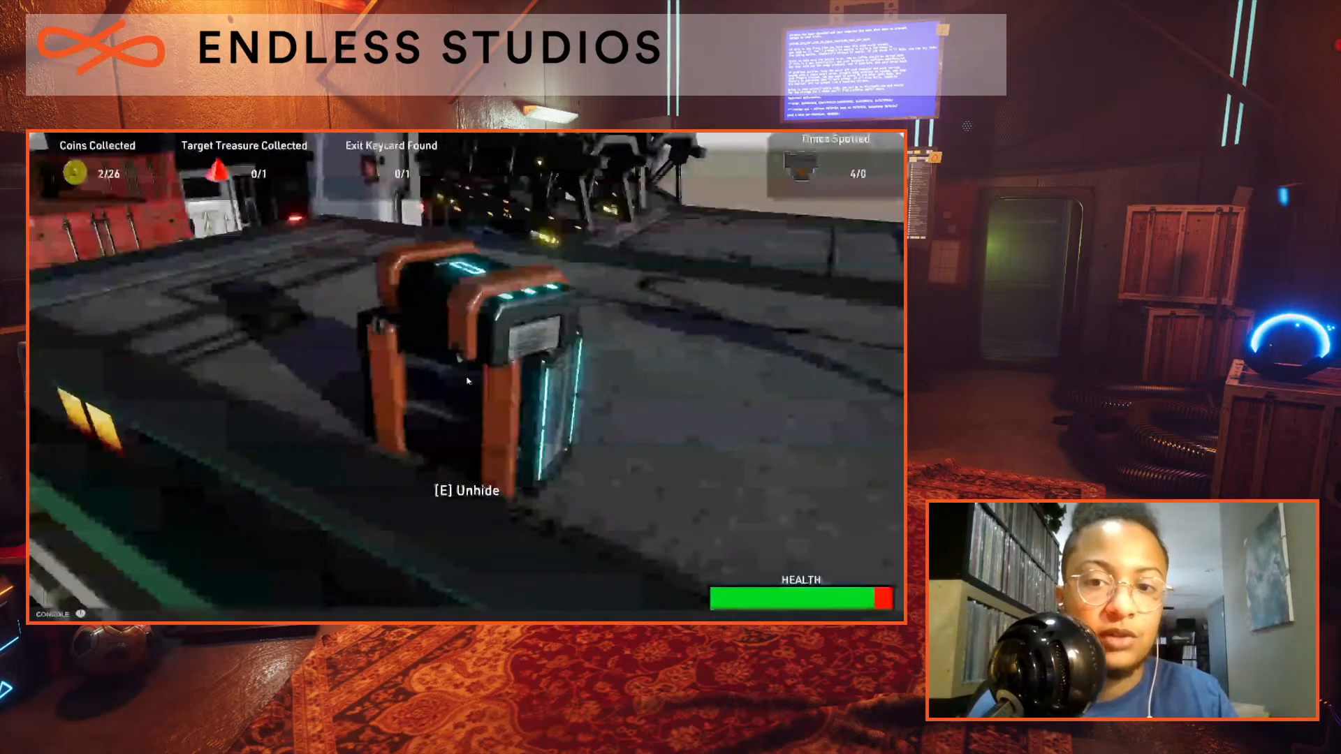
Leave the current hiding spot, take cover once more beside the roof edge, and come out again.
{"action": "key", "text": "e"}
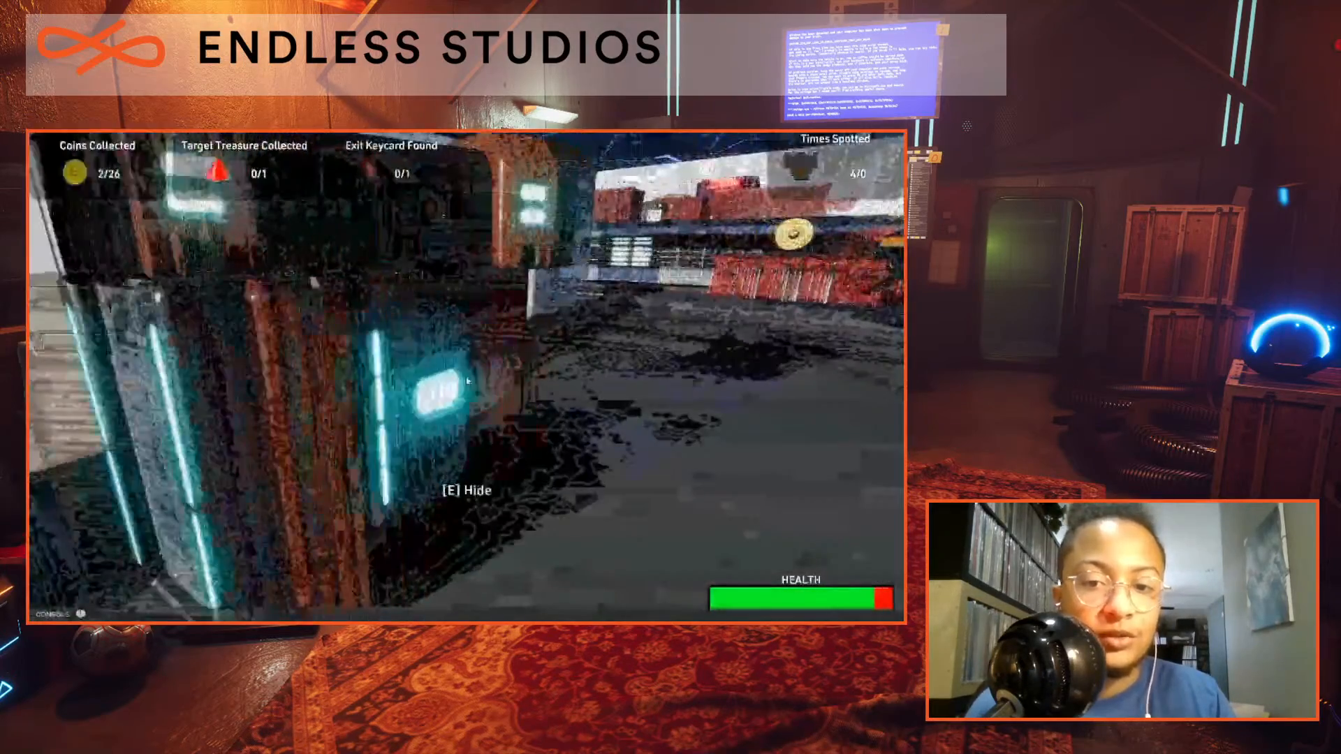
{"action": "key", "text": "e"}
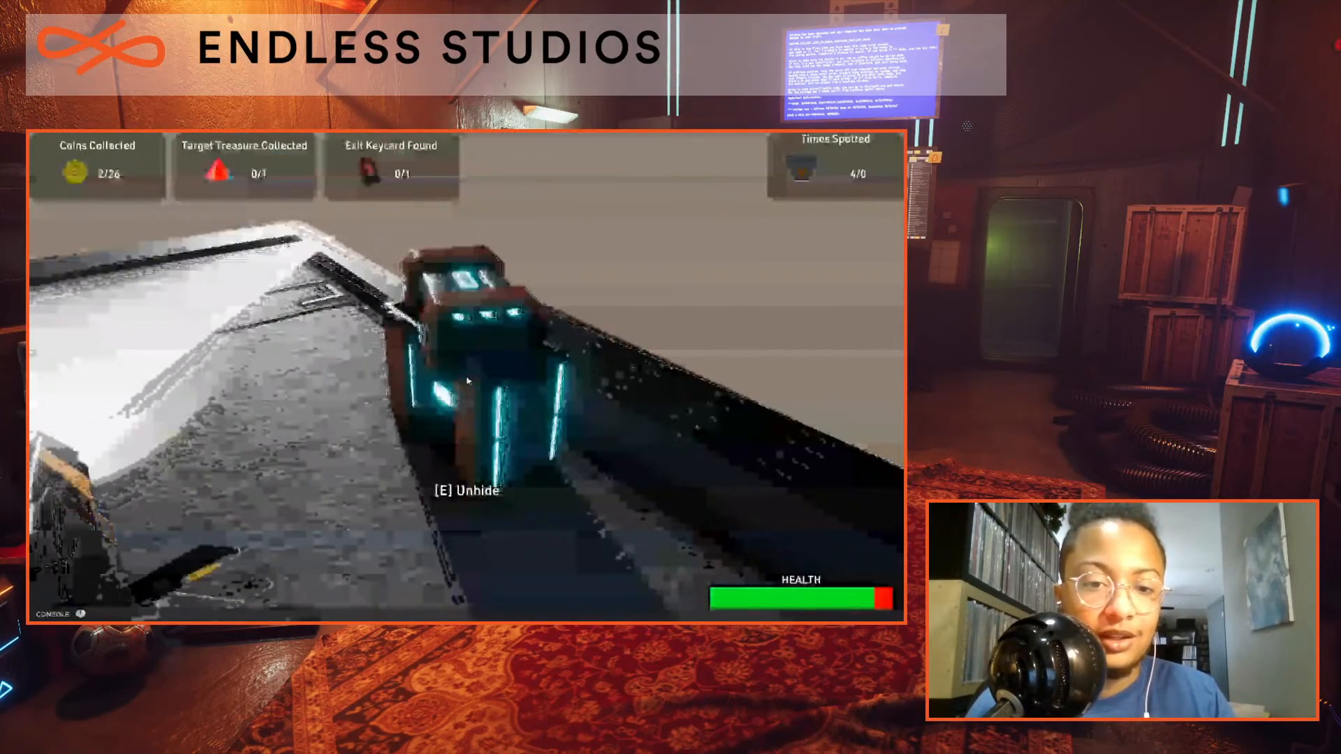
{"action": "key", "text": "e"}
Run past the blue canopy and jump across toward the coins and the roof with red containers.
{"action": "key", "text": "w"}
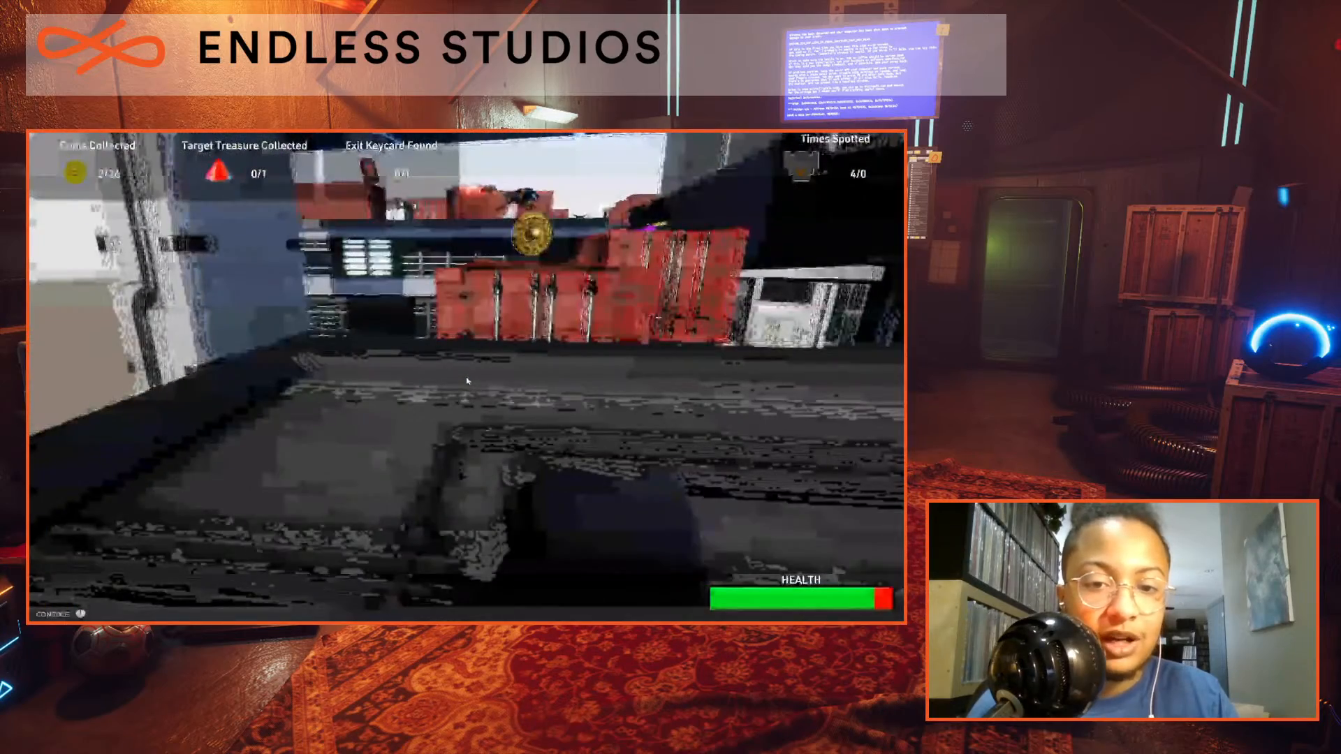
{"action": "key", "text": "space"}
{"action": "key", "text": "w"}
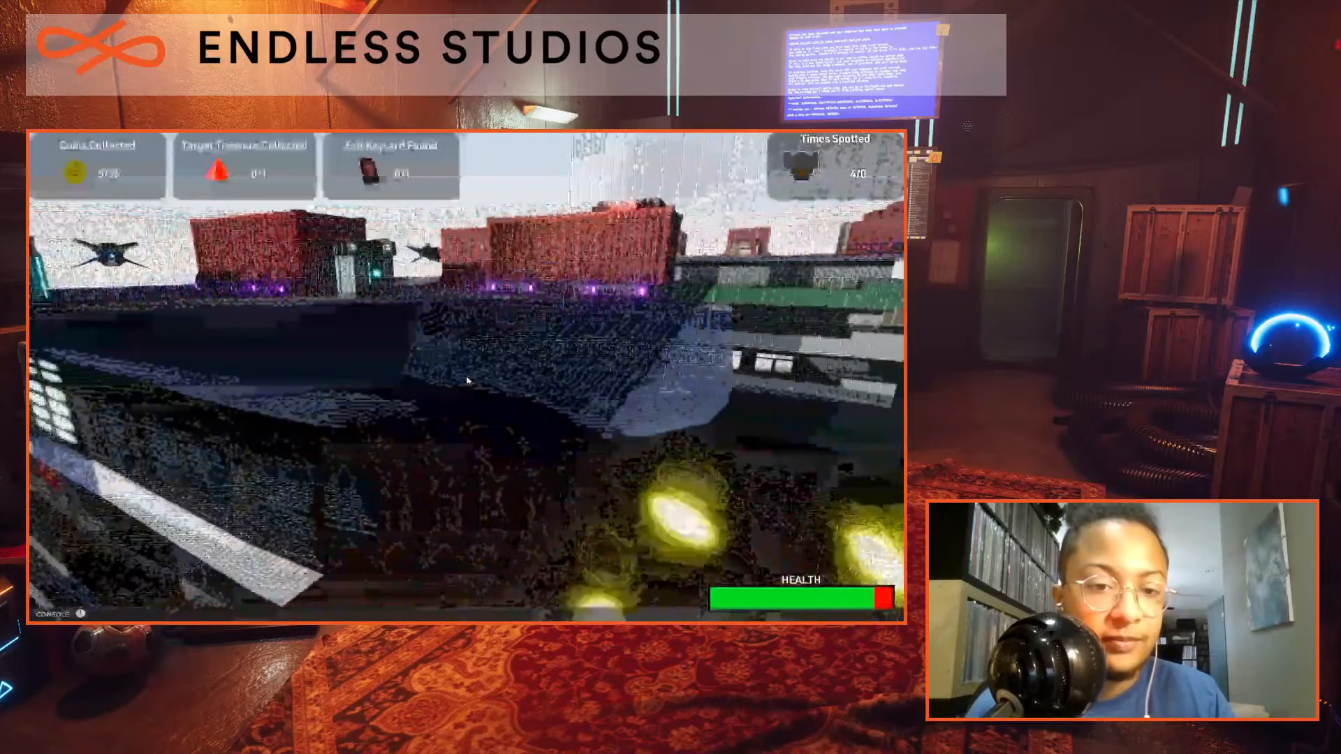
{"action": "key", "text": "w"}
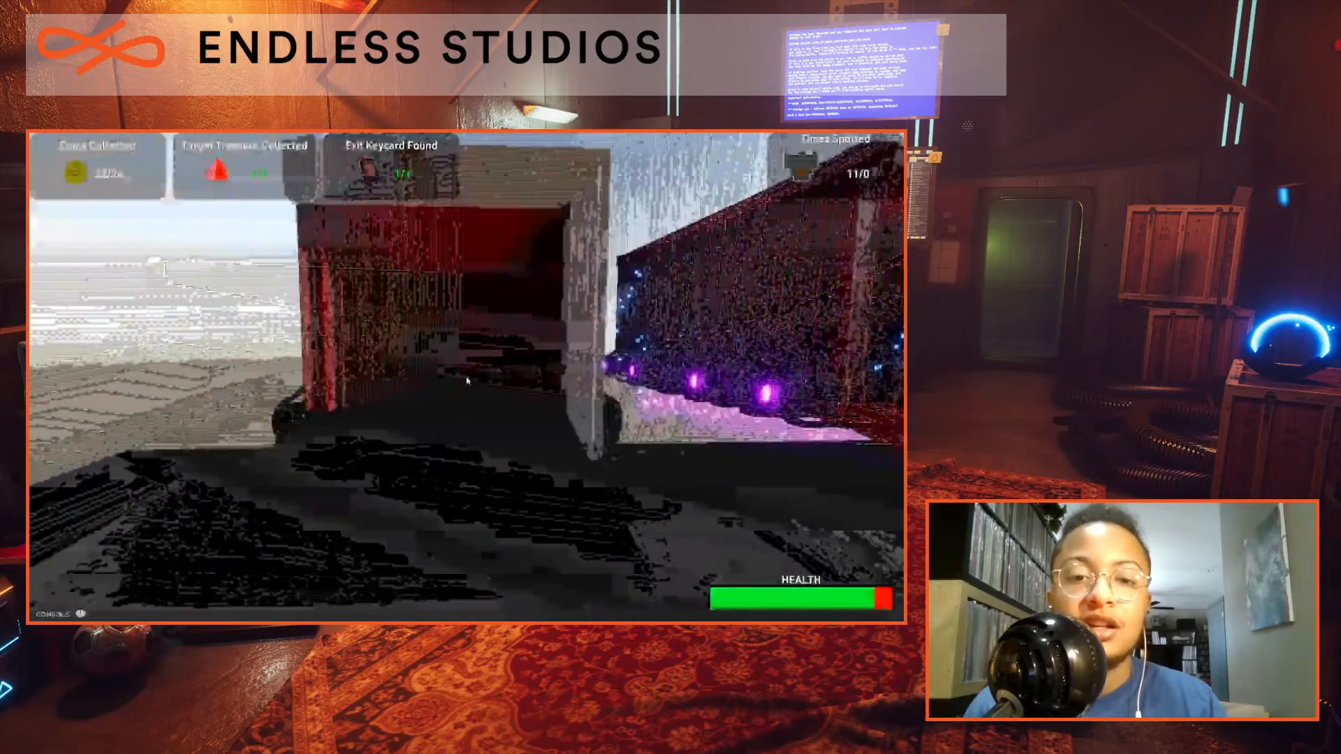
Go through the red container to complete the job, and stop the play test to return to the editor.
{"action": "key", "text": "w"}
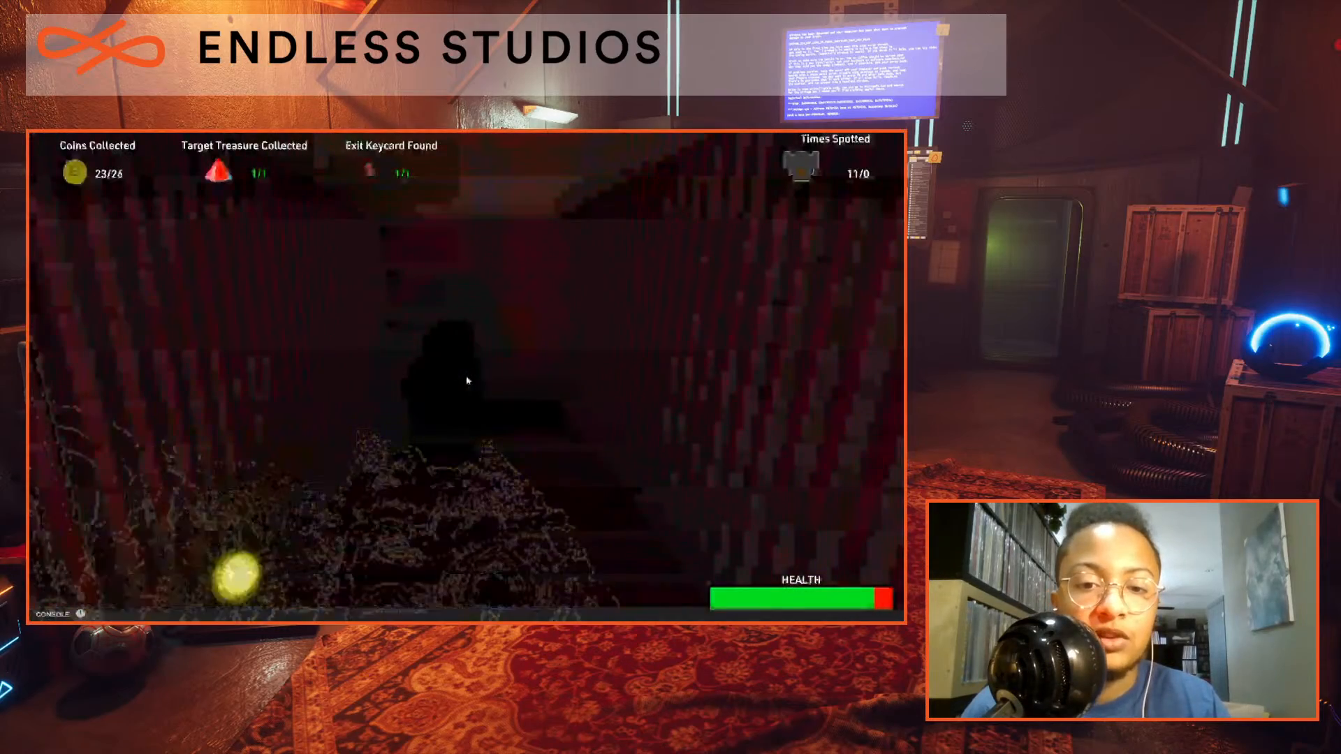
{"action": "key", "text": "w"}
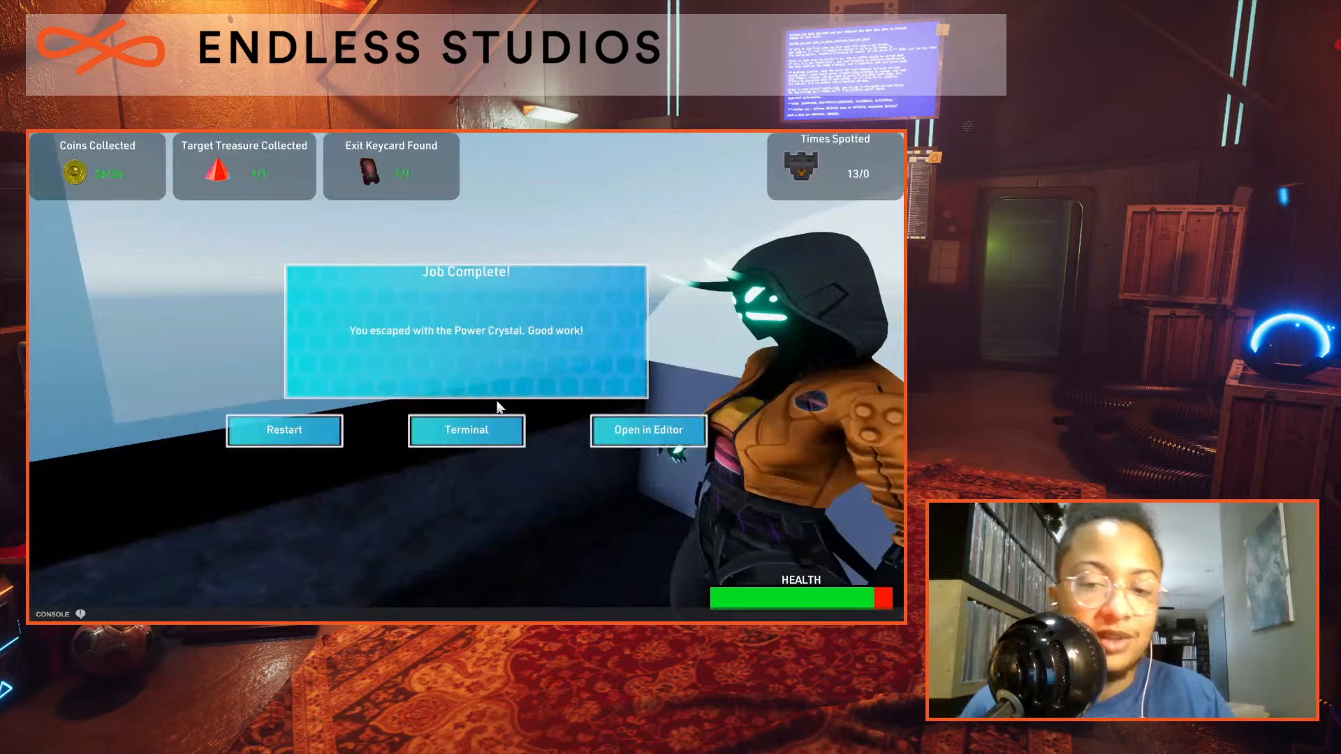
{"action": "key", "text": "Escape"}
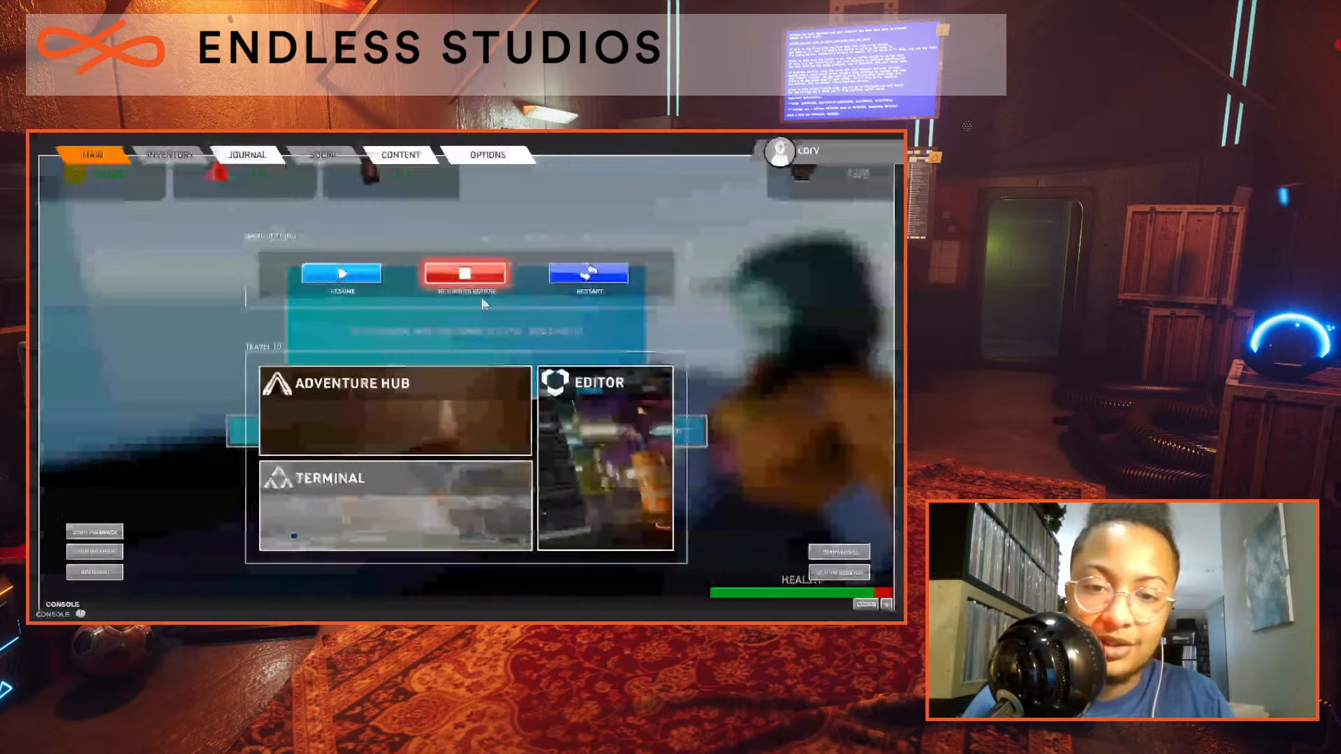
{"action": "left_click", "coordinate": [466, 270]}
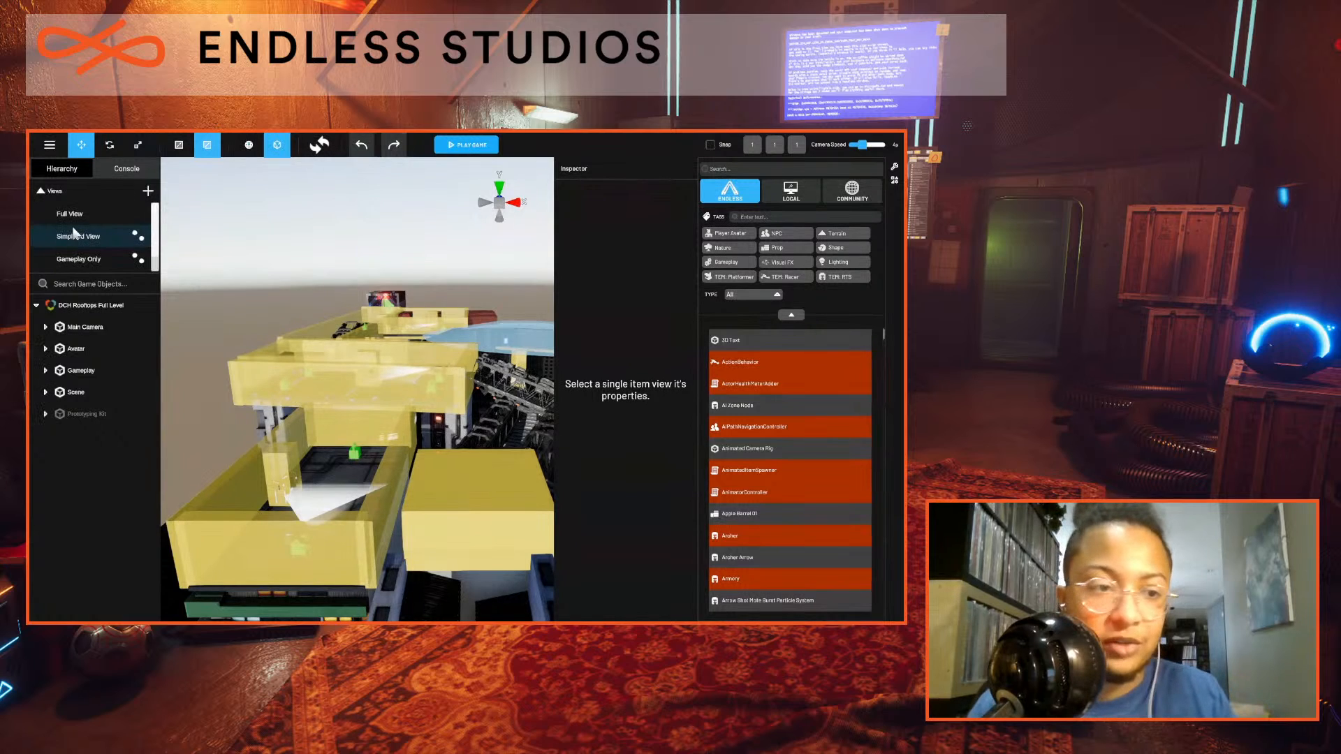
Expand the Gameplay group and its Coins subgroup in the level's object hierarchy.
{"action": "left_click", "coordinate": [81, 370]}
{"action": "left_click", "coordinate": [44, 370]}
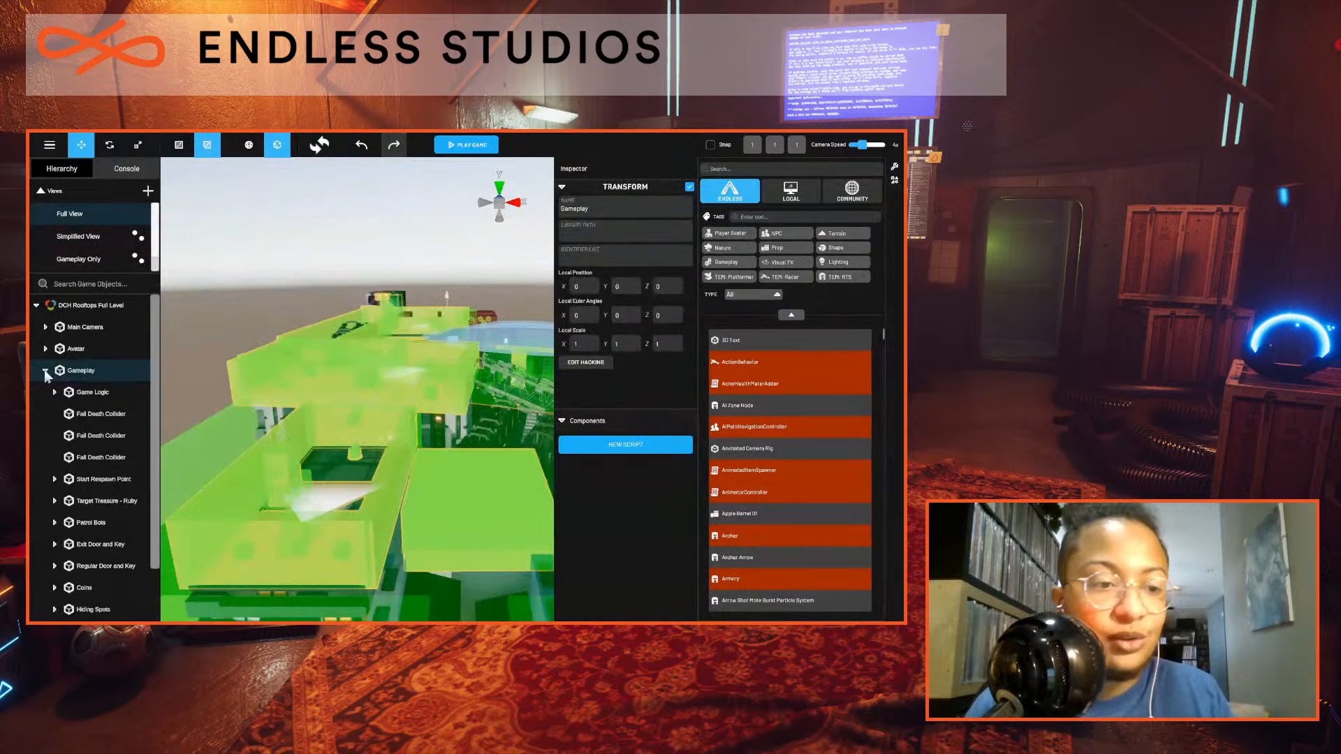
{"action": "scroll", "coordinate": [44, 370], "scroll_direction": "down", "scroll_amount": 1}
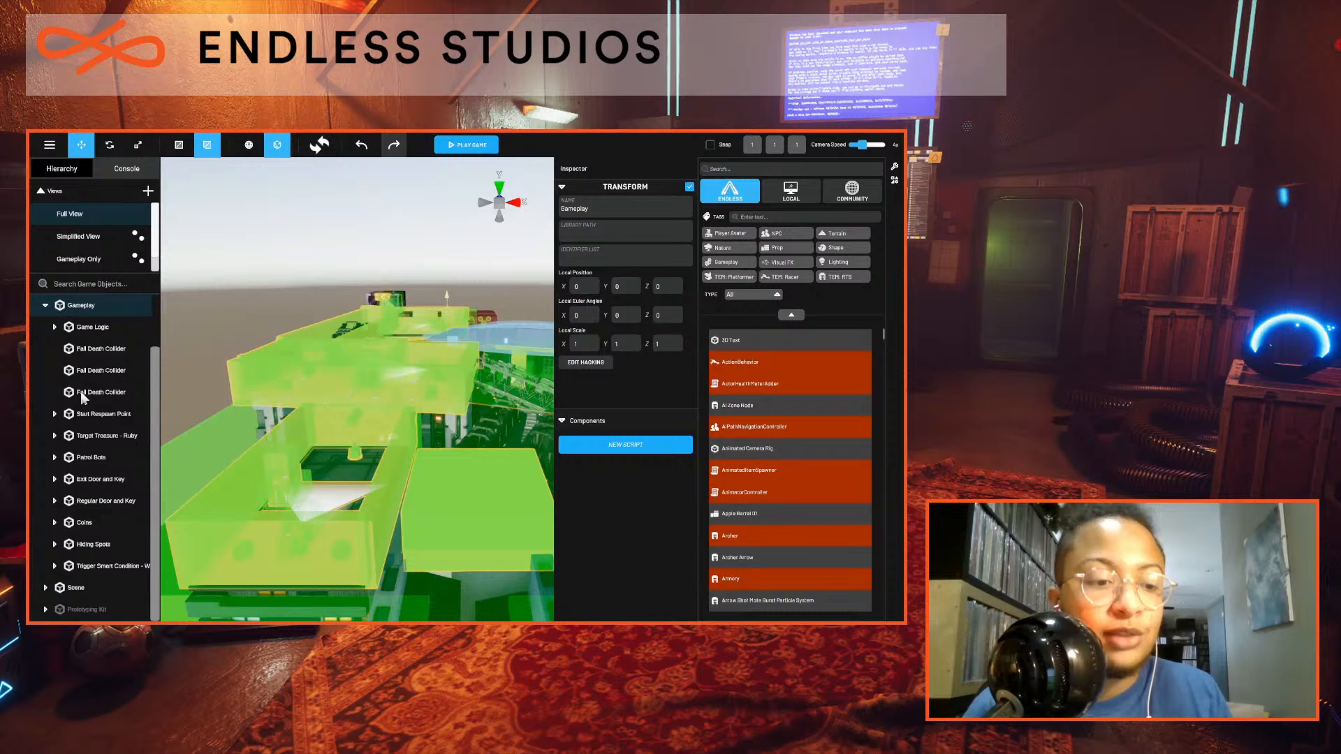
{"action": "left_click", "coordinate": [89, 525]}
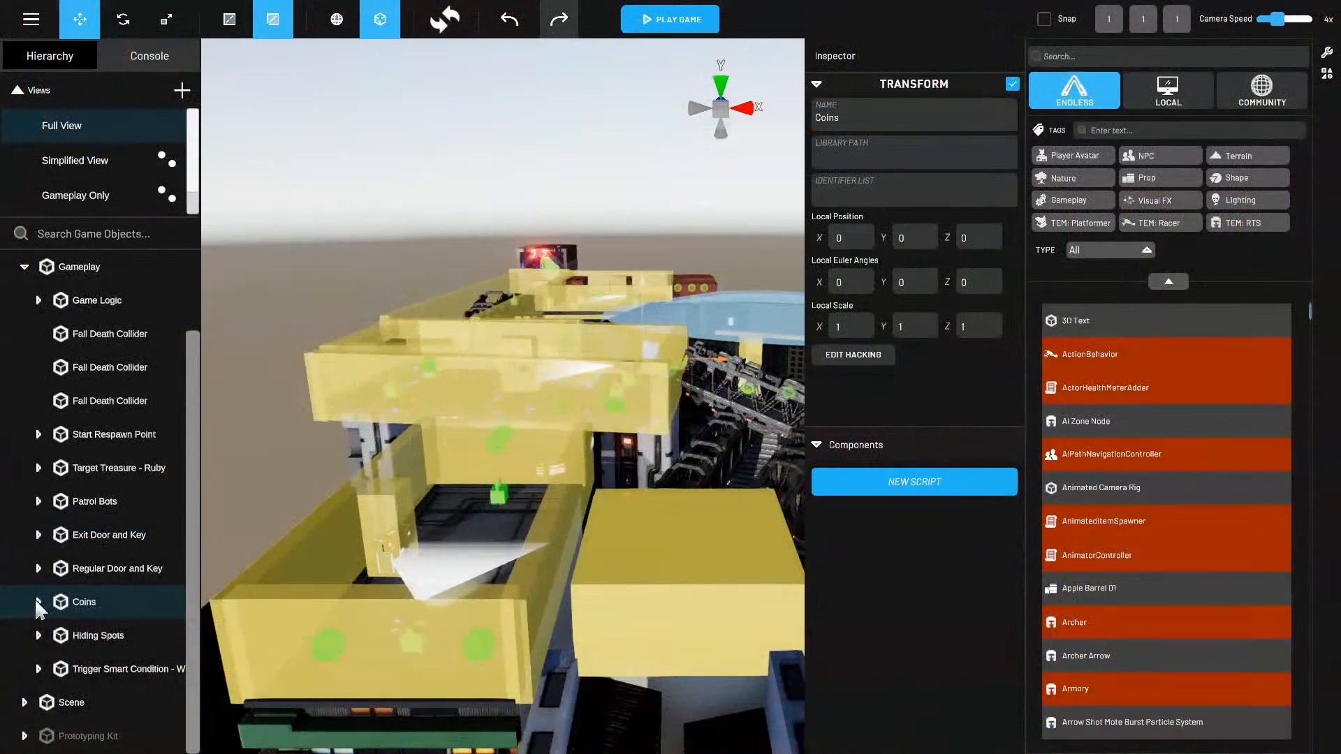
{"action": "left_click", "coordinate": [51, 520]}
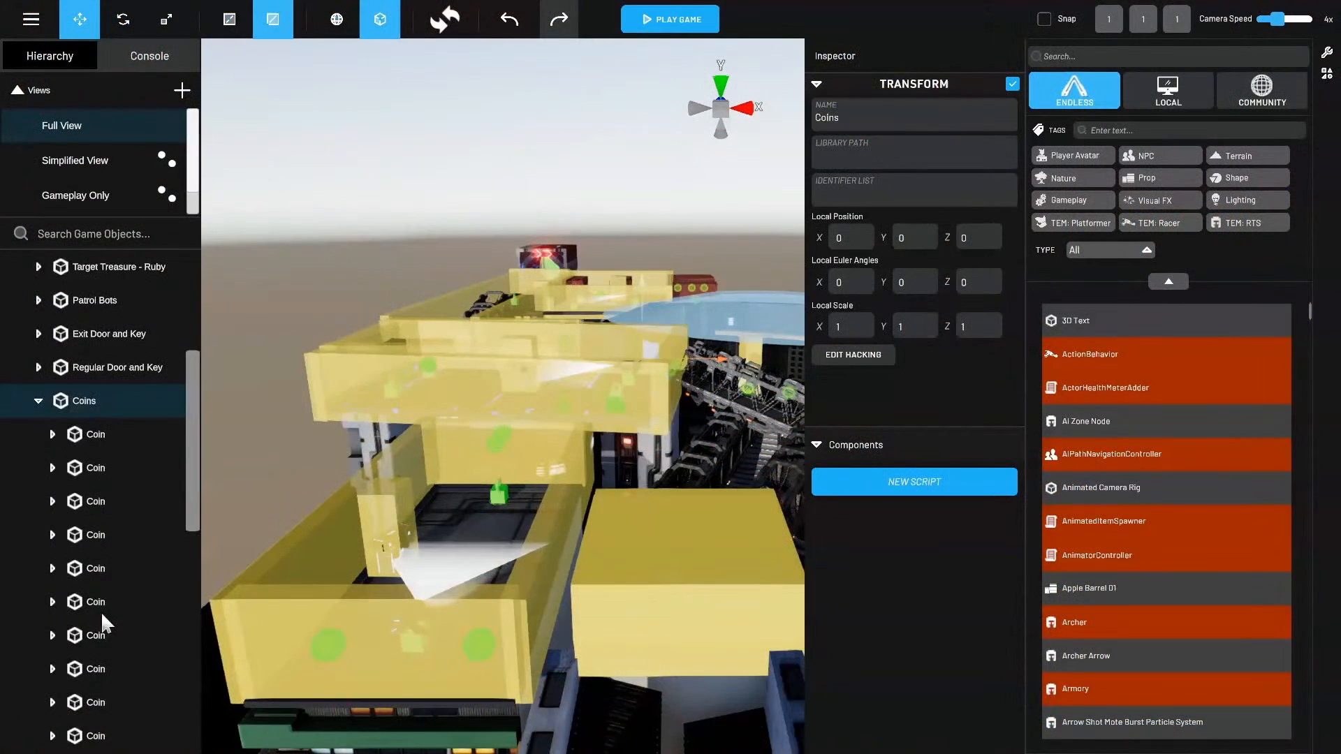
Select the last Coin in the Coins group and focus the viewport on it.
{"action": "scroll", "coordinate": [101, 613], "scroll_direction": "down", "scroll_amount": 3}
{"action": "left_click", "coordinate": [138, 601]}
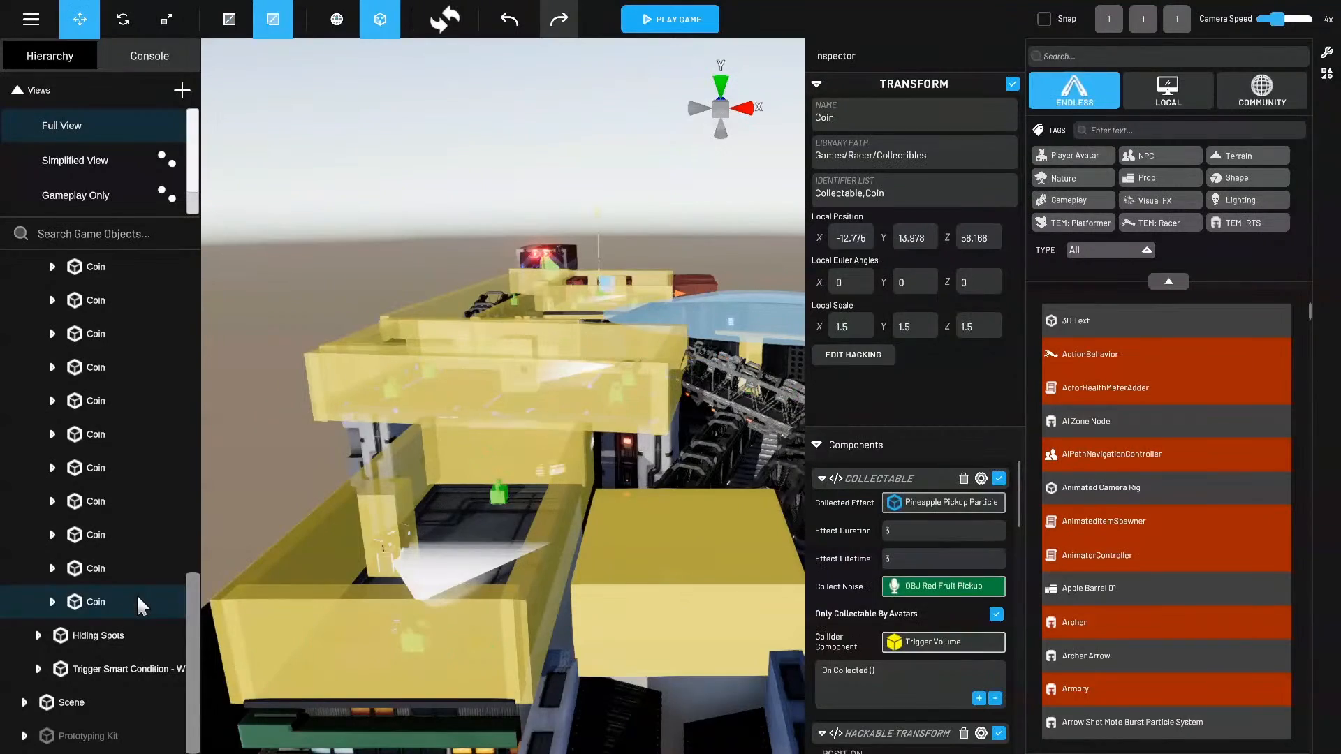
{"action": "double_click", "coordinate": [137, 602]}
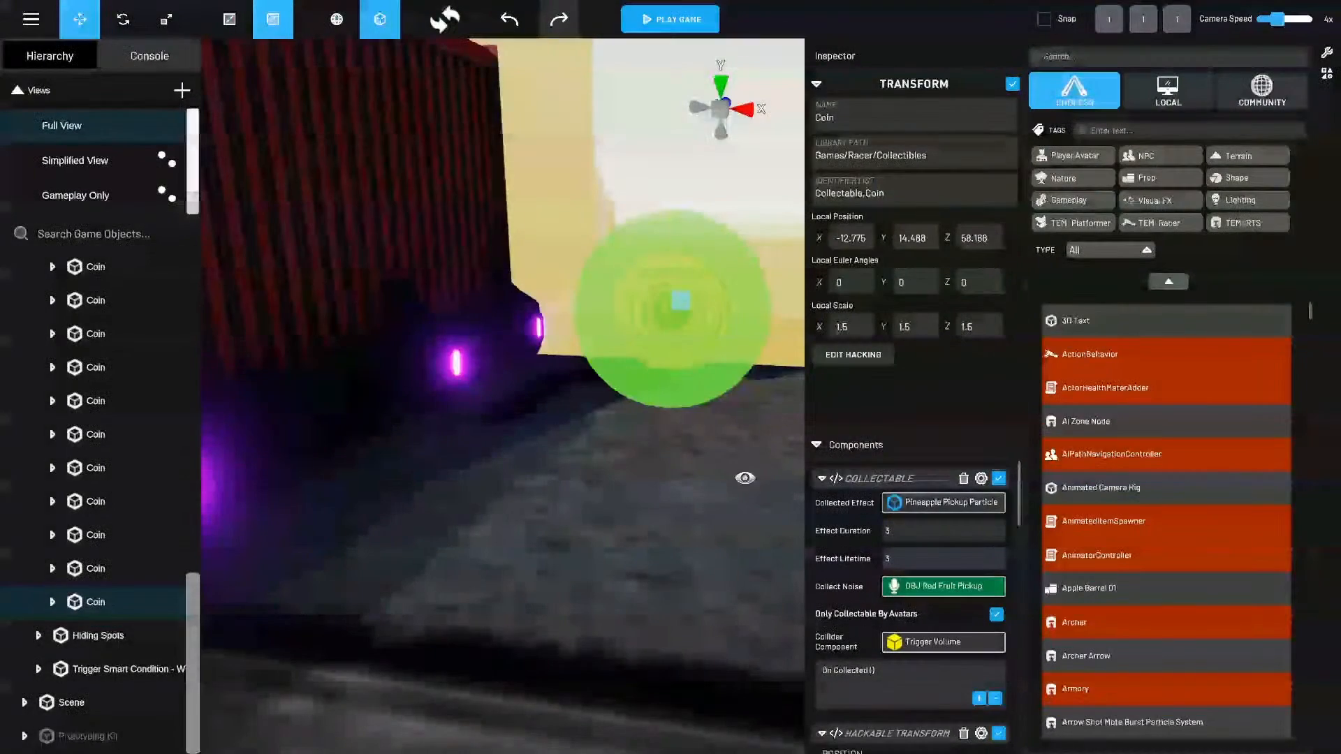
Collapse the Coins group, clear the selection and look over the full rooftop level from above.
{"action": "scroll", "coordinate": [745, 478], "scroll_direction": "down", "scroll_amount": 5}
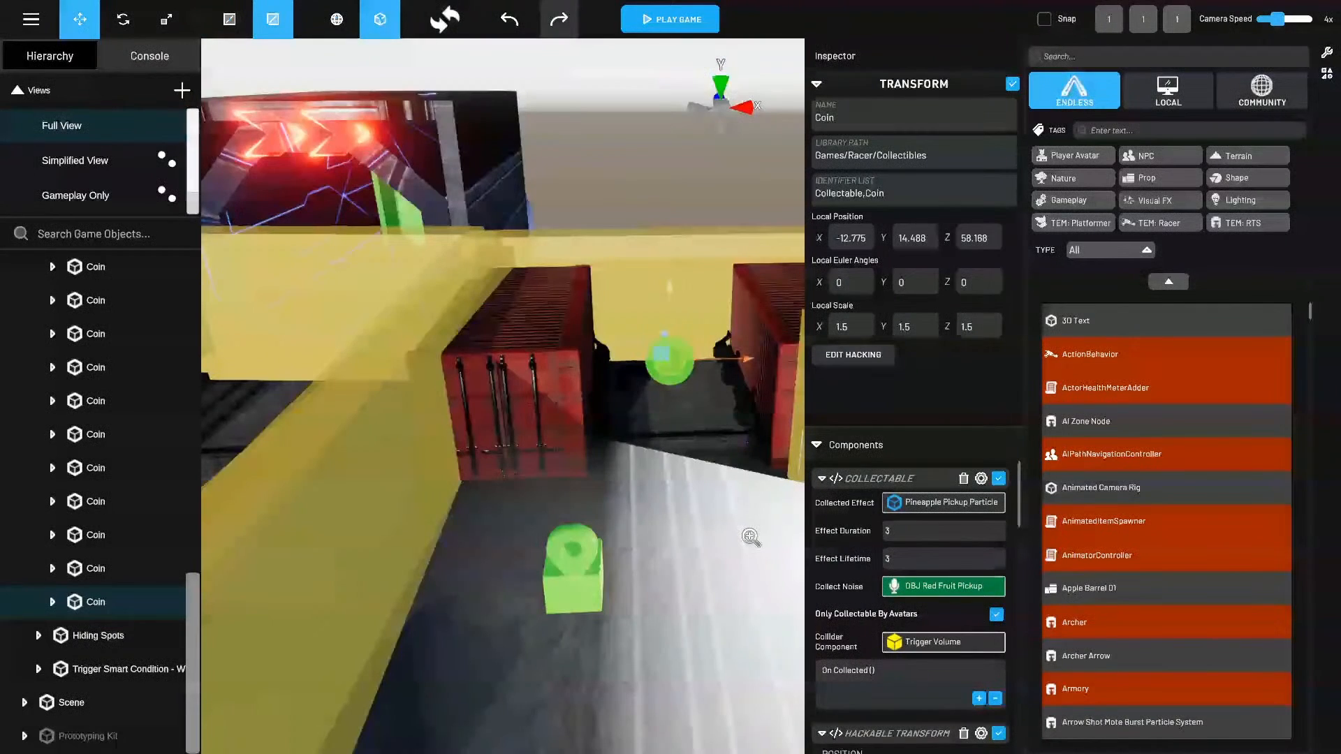
{"action": "scroll", "coordinate": [751, 538], "scroll_direction": "down", "scroll_amount": 5}
{"action": "scroll", "coordinate": [139, 551], "scroll_direction": "up", "scroll_amount": 5}
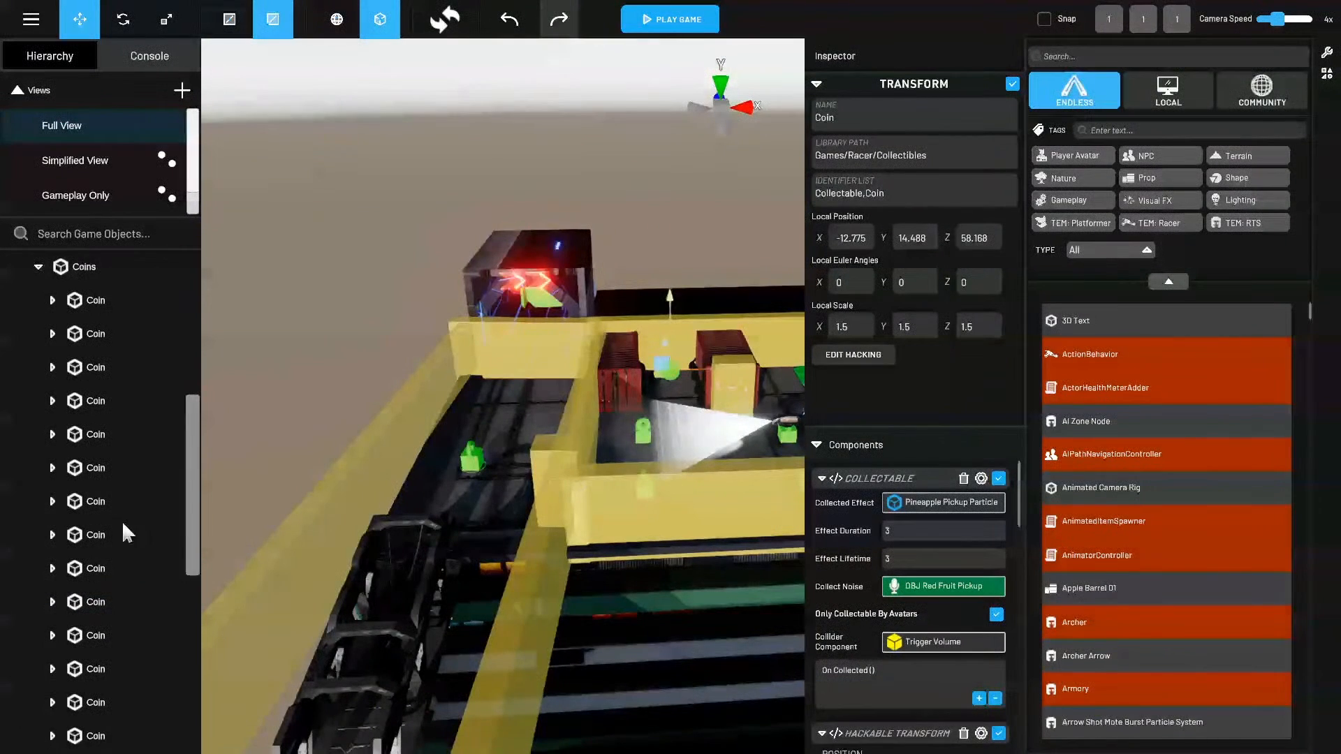
{"action": "scroll", "coordinate": [83, 481], "scroll_direction": "up", "scroll_amount": 3}
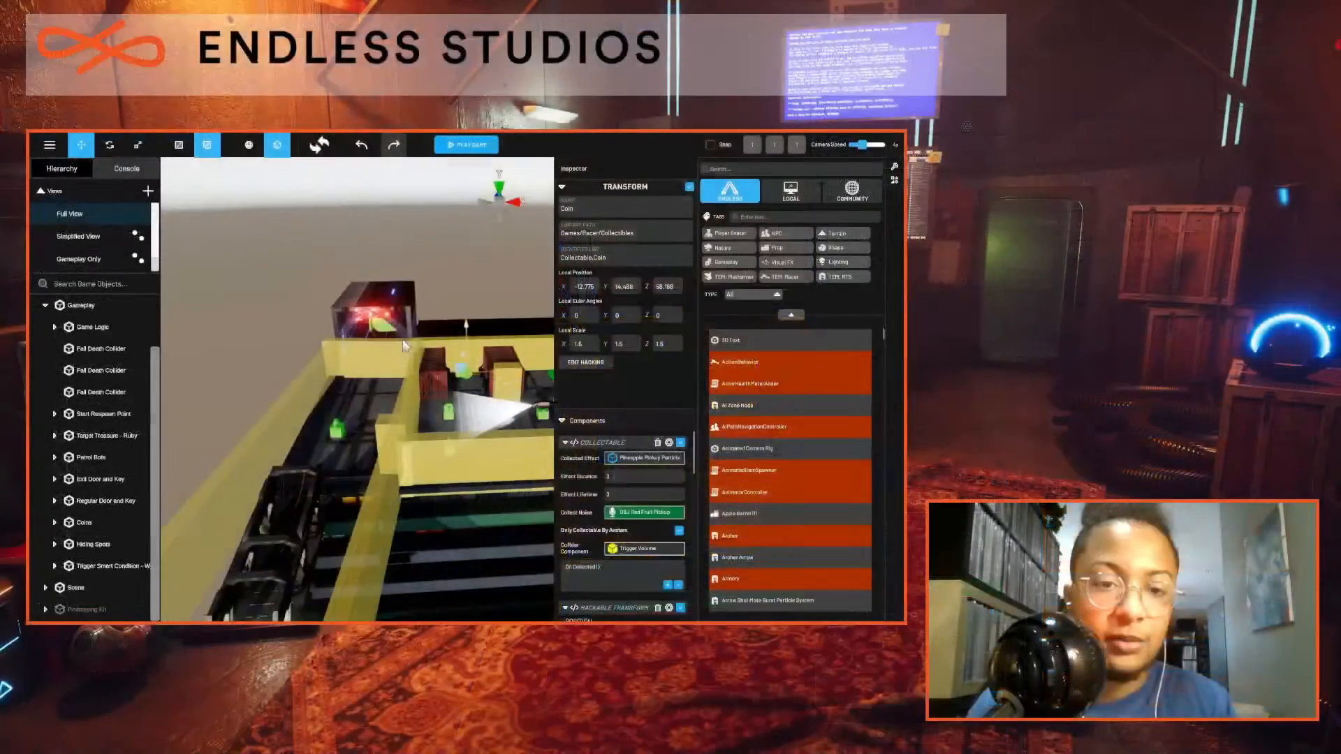
{"action": "left_click", "coordinate": [370, 172]}
{"action": "middle_click_drag", "start_coordinate": [271, 246], "coordinate": [475, 509]}
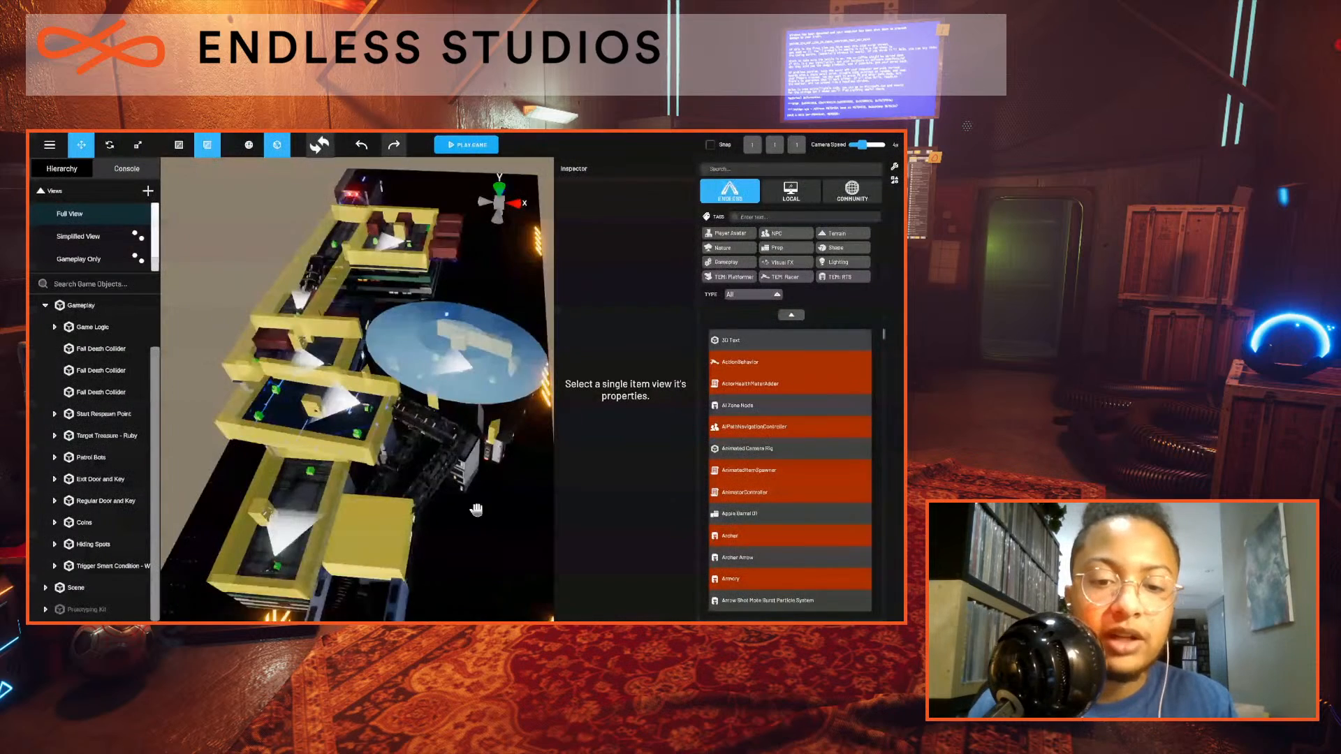
{"action": "mouse_move", "coordinate": [476, 510]}
{"action": "right_mouse_down"}
{"action": "mouse_move", "coordinate": [411, 536]}
{"action": "mouse_move", "coordinate": [434, 510]}
{"action": "mouse_move", "coordinate": [464, 524]}
{"action": "right_mouse_up"}
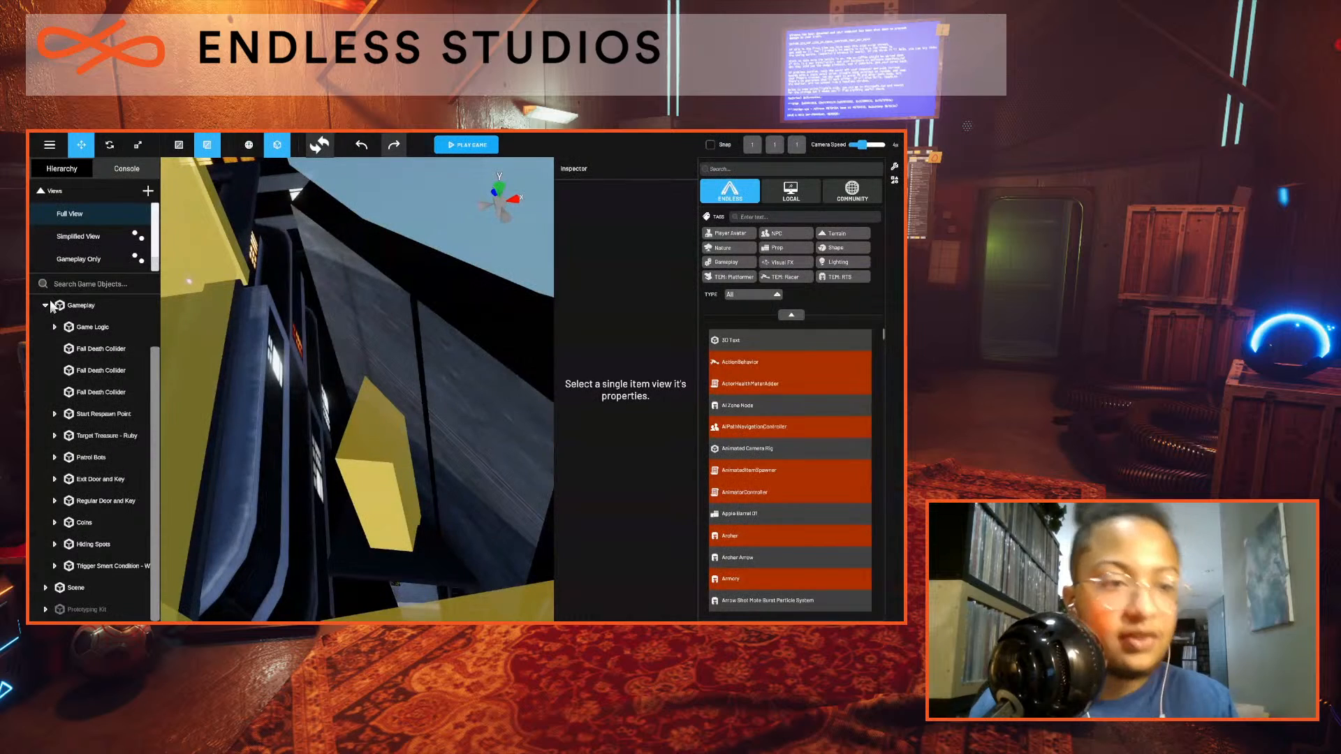
Disable the whole Gameplay group and collapse it in the object hierarchy.
{"action": "left_click", "coordinate": [93, 258]}
{"action": "left_click", "coordinate": [70, 214]}
{"action": "left_click", "coordinate": [81, 370]}
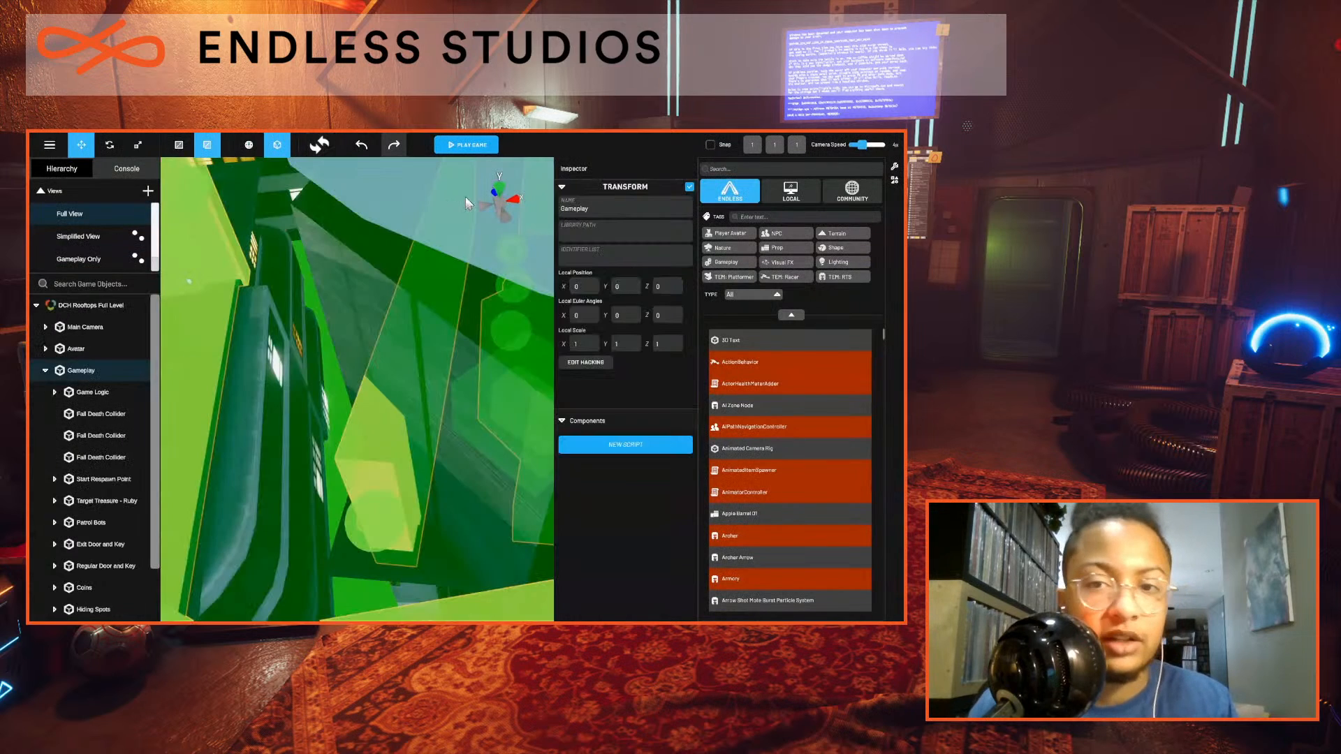
{"action": "left_click", "coordinate": [689, 186]}
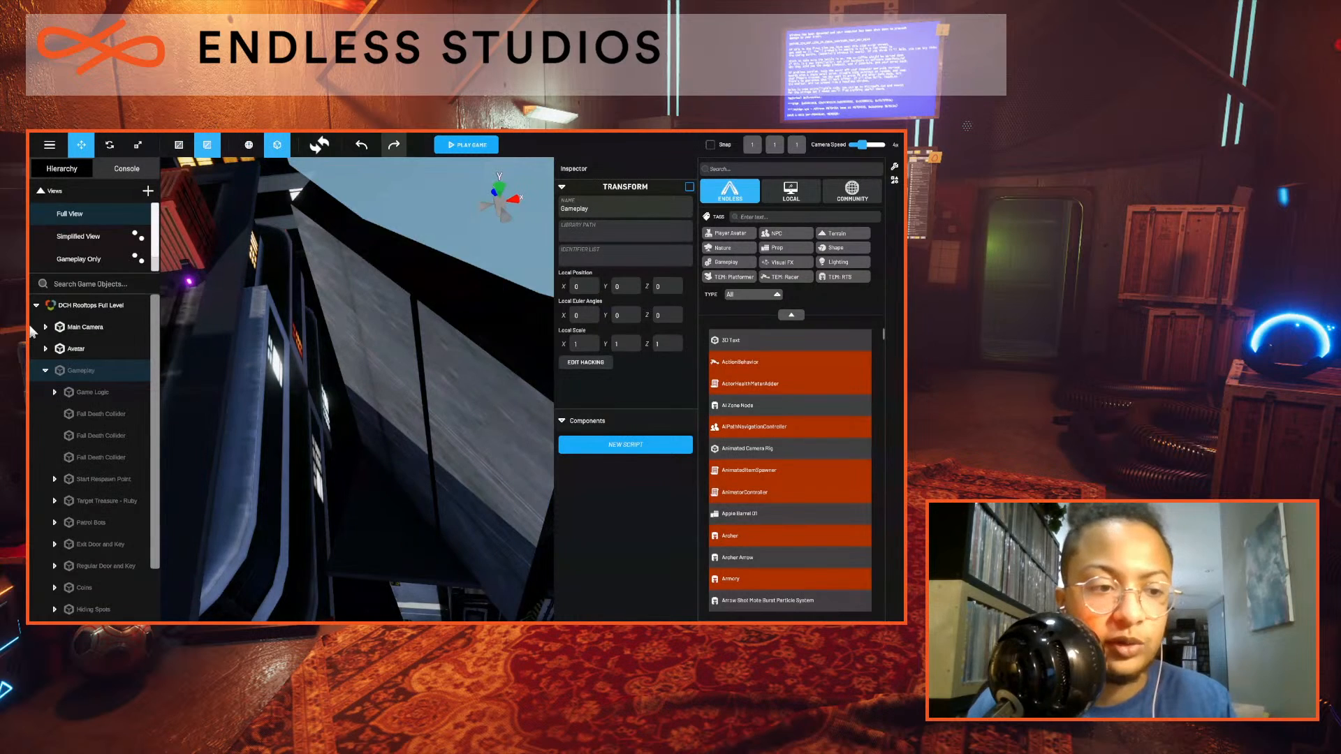
{"action": "left_click", "coordinate": [46, 370]}
Expand the Scene group and its Lighting subgroup to list the point lights.
{"action": "right_click_drag", "start_coordinate": [285, 432], "coordinate": [401, 383]}
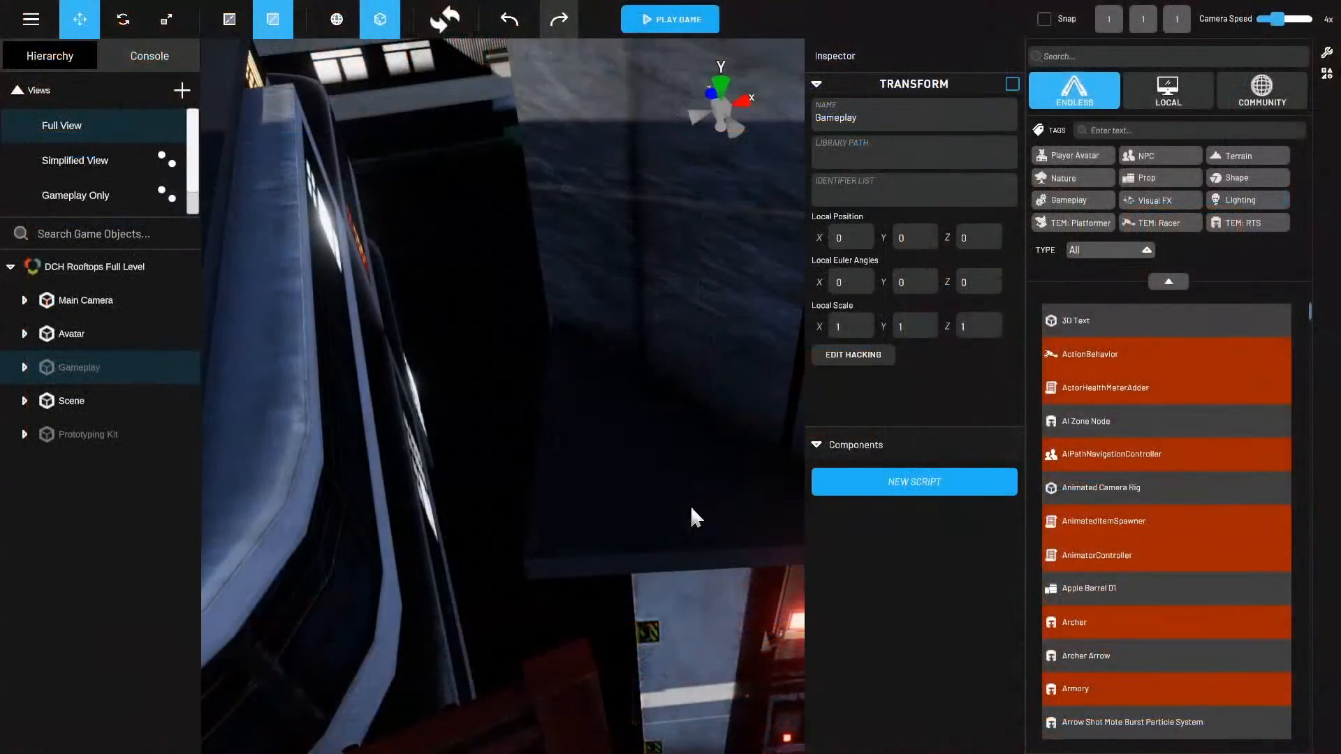
{"action": "right_click_drag", "start_coordinate": [480, 468], "coordinate": [444, 475]}
{"action": "scroll", "coordinate": [636, 529], "scroll_direction": "down", "scroll_amount": 2}
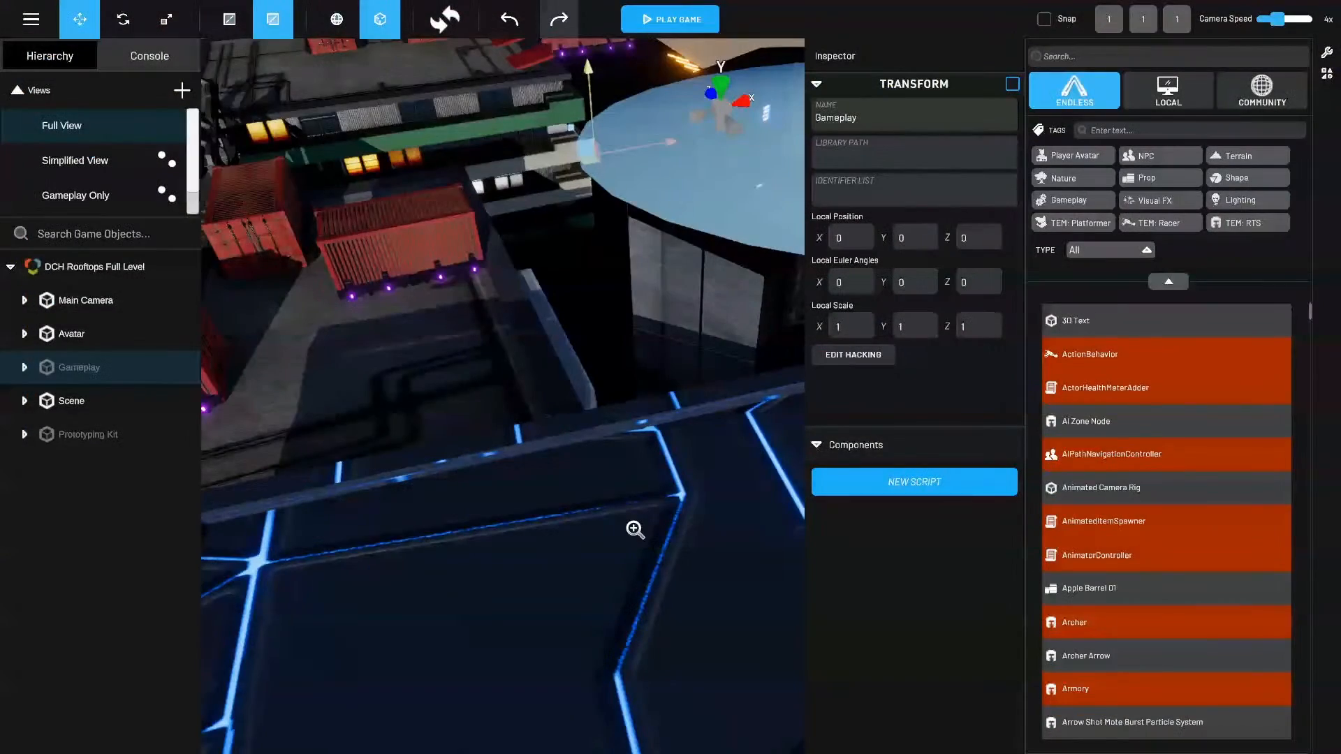
{"action": "scroll", "coordinate": [485, 542], "scroll_direction": "down", "scroll_amount": 5}
{"action": "right_click_drag", "start_coordinate": [485, 542], "coordinate": [560, 552]}
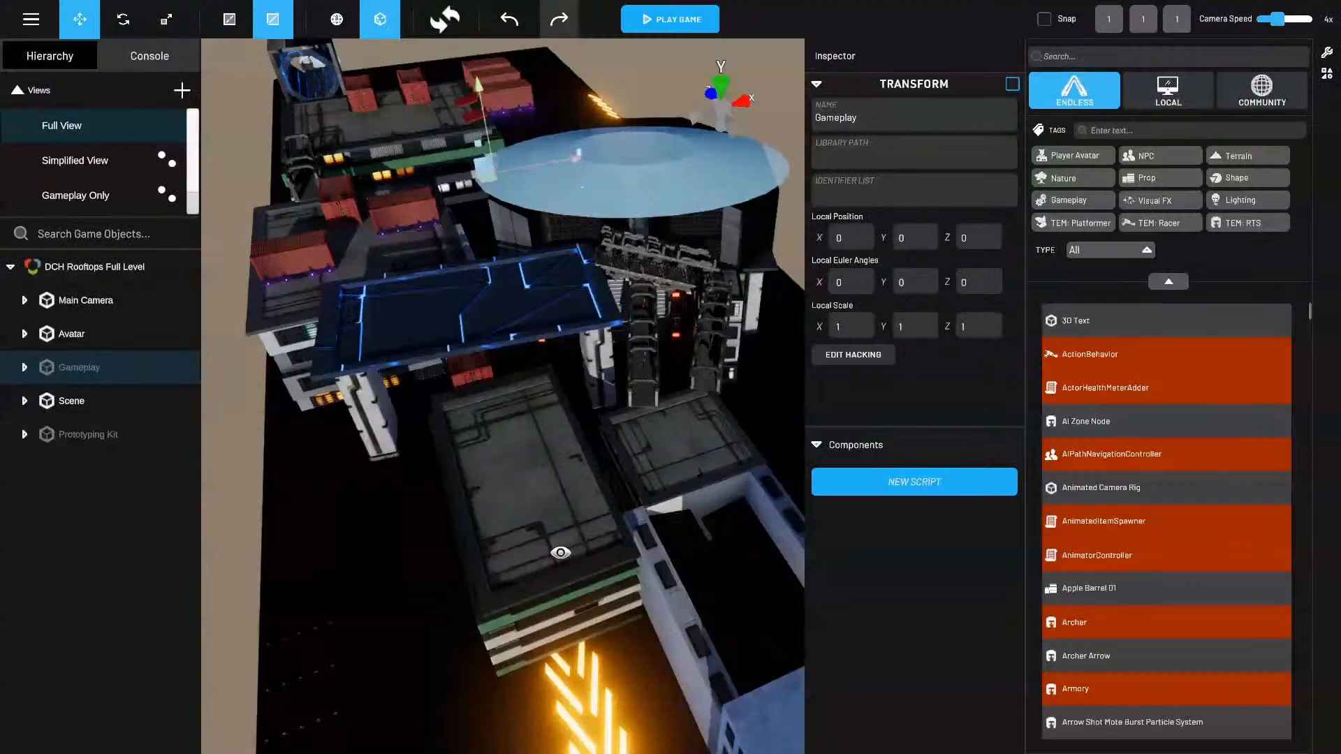
{"action": "left_click", "coordinate": [23, 400]}
{"action": "left_click", "coordinate": [70, 601]}
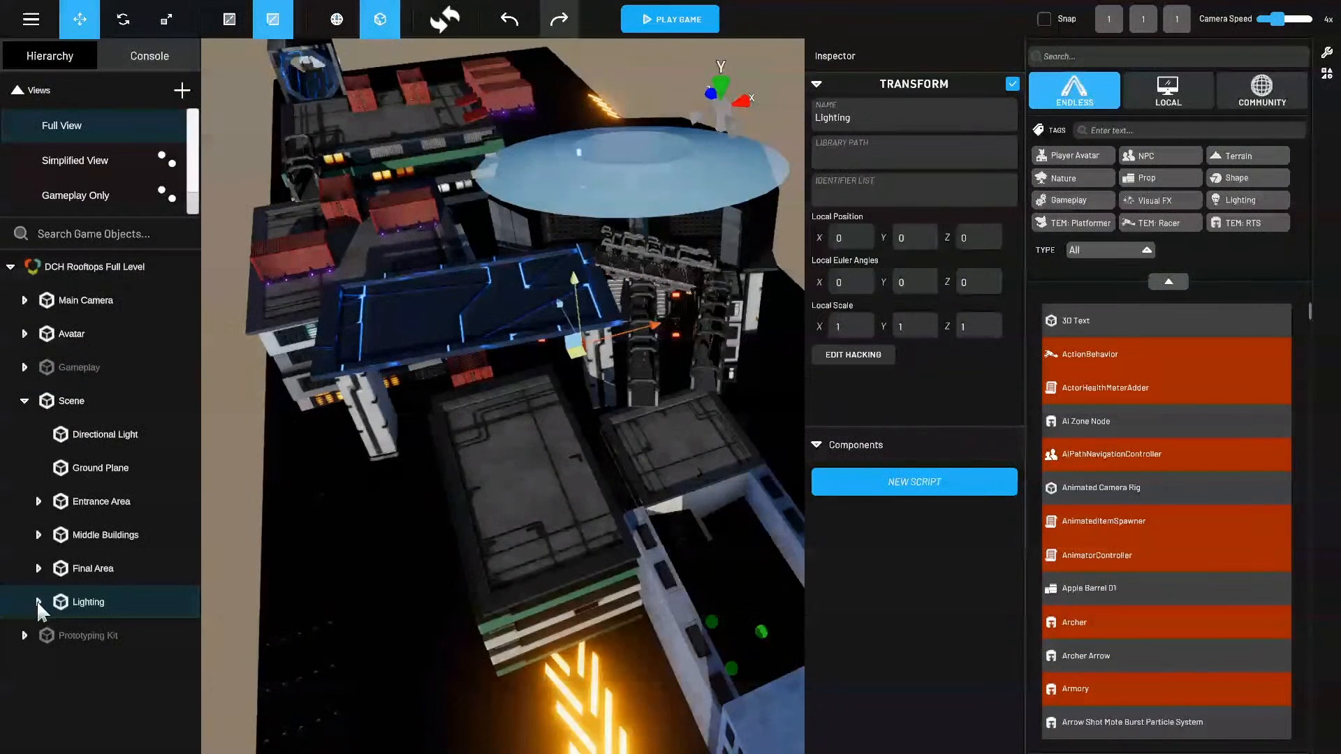
{"action": "left_click", "coordinate": [38, 601]}
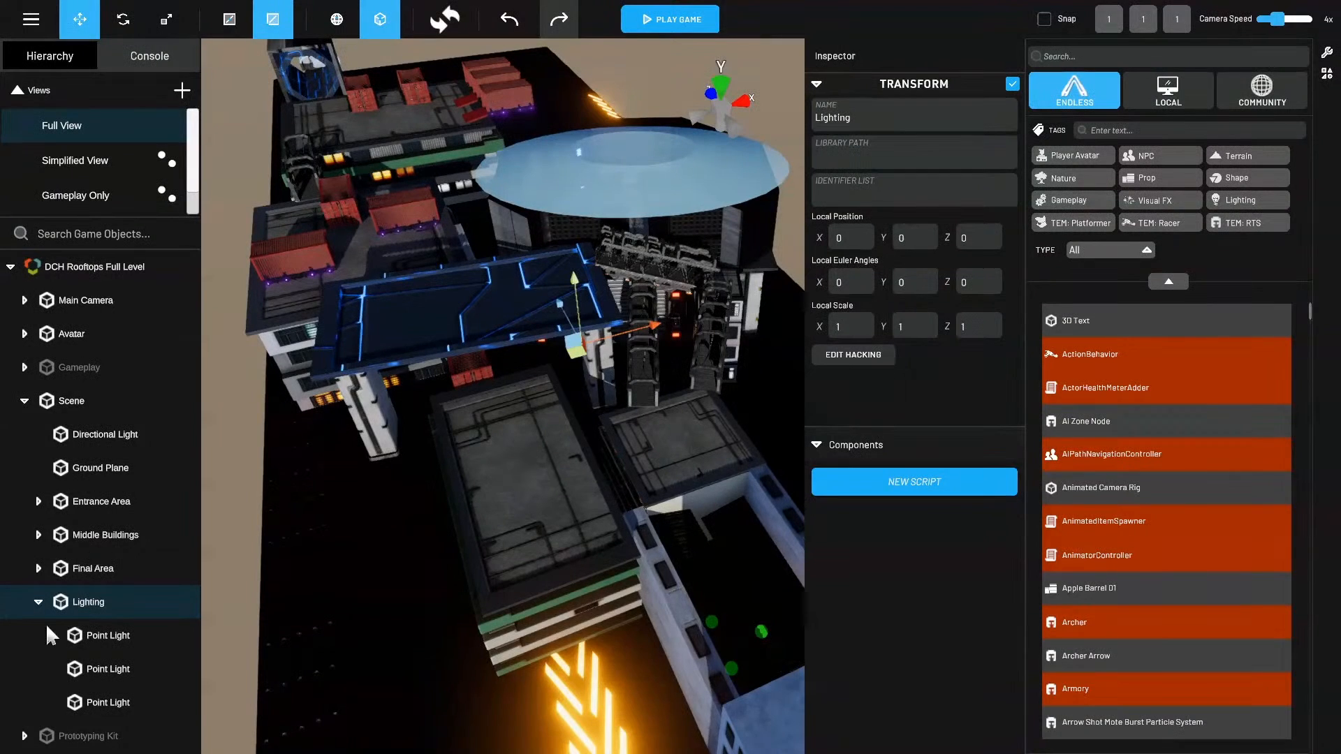
{"action": "left_click", "coordinate": [37, 602]}
{"action": "left_click", "coordinate": [37, 602]}
Move Street Lamp 3Lights out of the Entrance Area group and into the Lighting group.
{"action": "left_click_drag", "start_coordinate": [579, 482], "coordinate": [601, 538], "text": "alt"}
{"action": "right_click_drag", "start_coordinate": [601, 538], "coordinate": [559, 578], "text": "alt"}
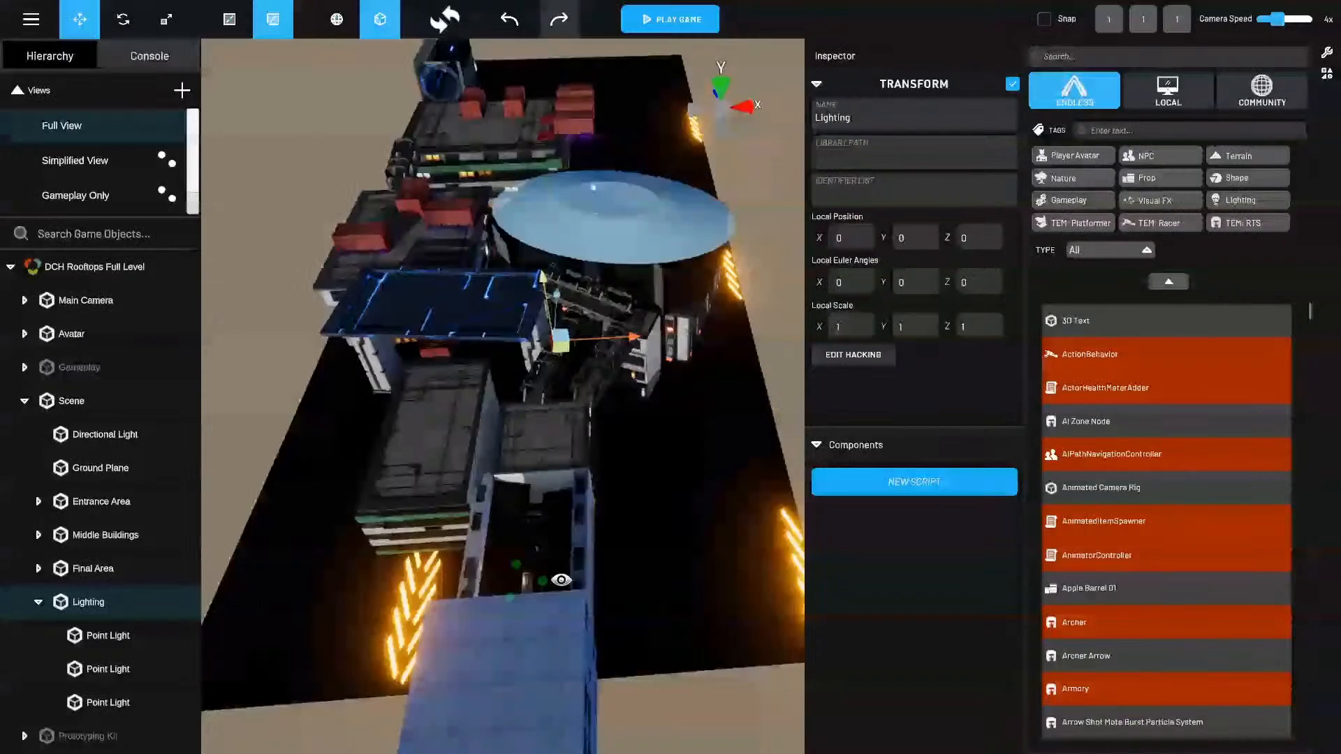
{"action": "left_click_drag", "start_coordinate": [559, 578], "coordinate": [612, 470], "text": "alt"}
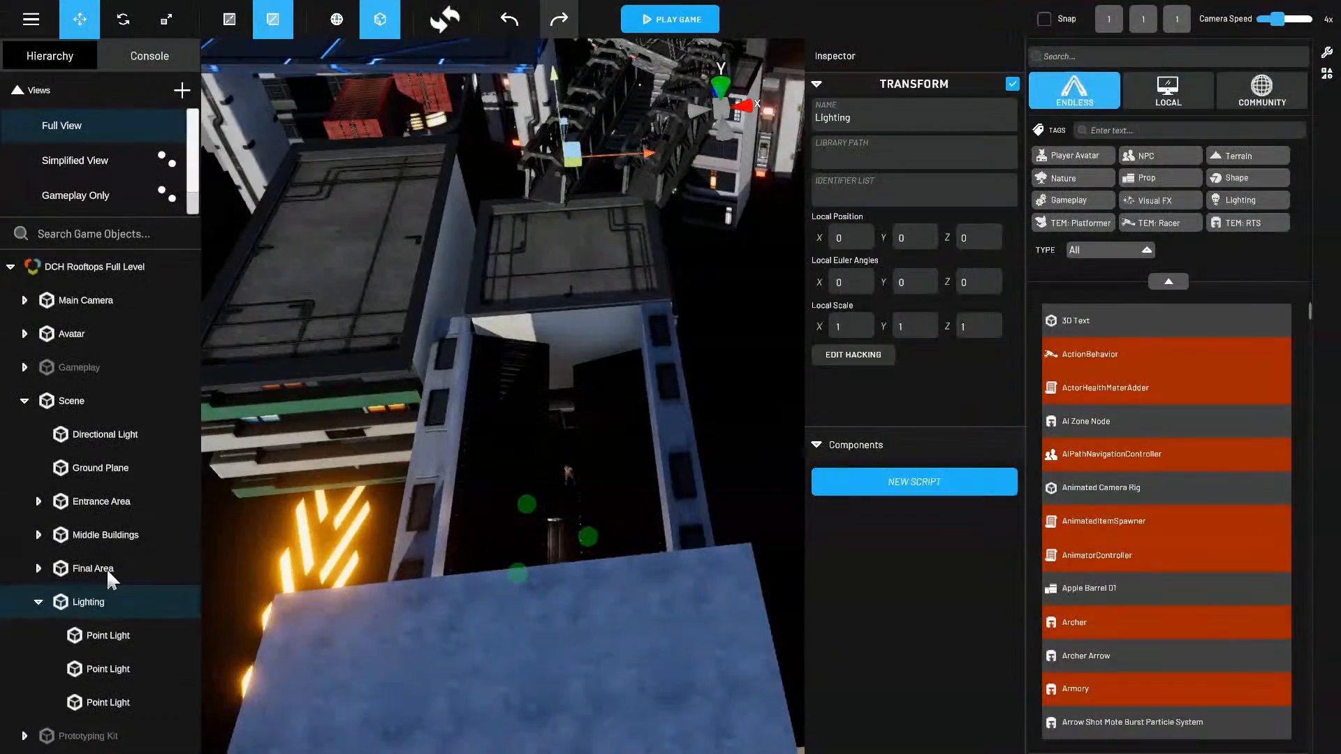
{"action": "left_click", "coordinate": [39, 502]}
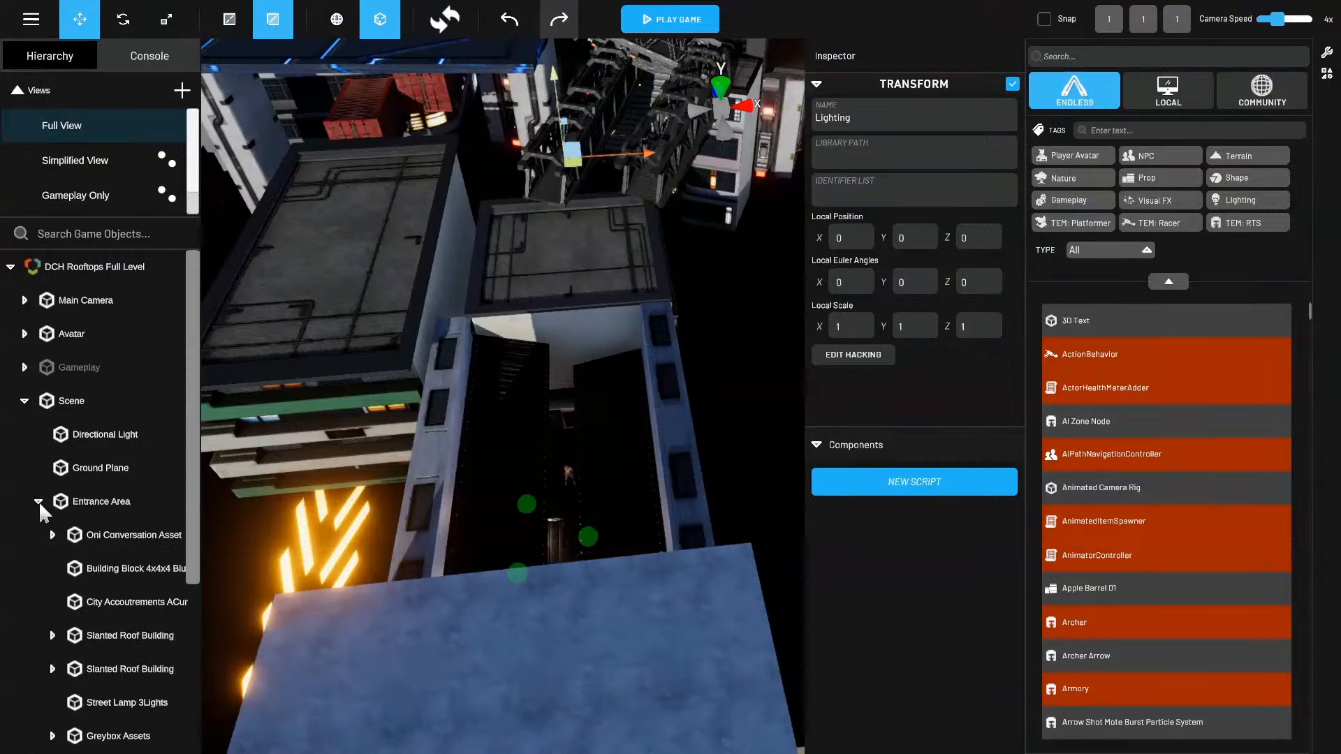
{"action": "scroll", "coordinate": [103, 573], "scroll_direction": "down", "scroll_amount": 8}
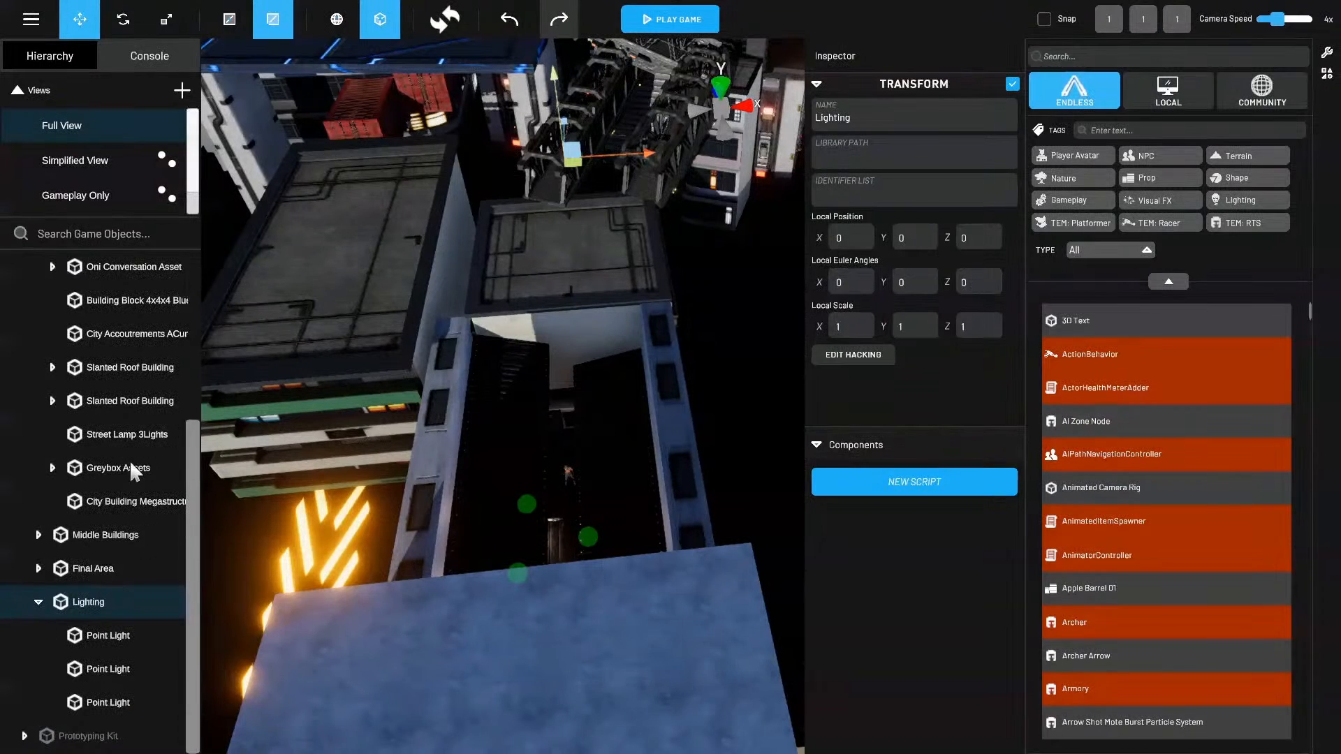
{"action": "double_click", "coordinate": [153, 435]}
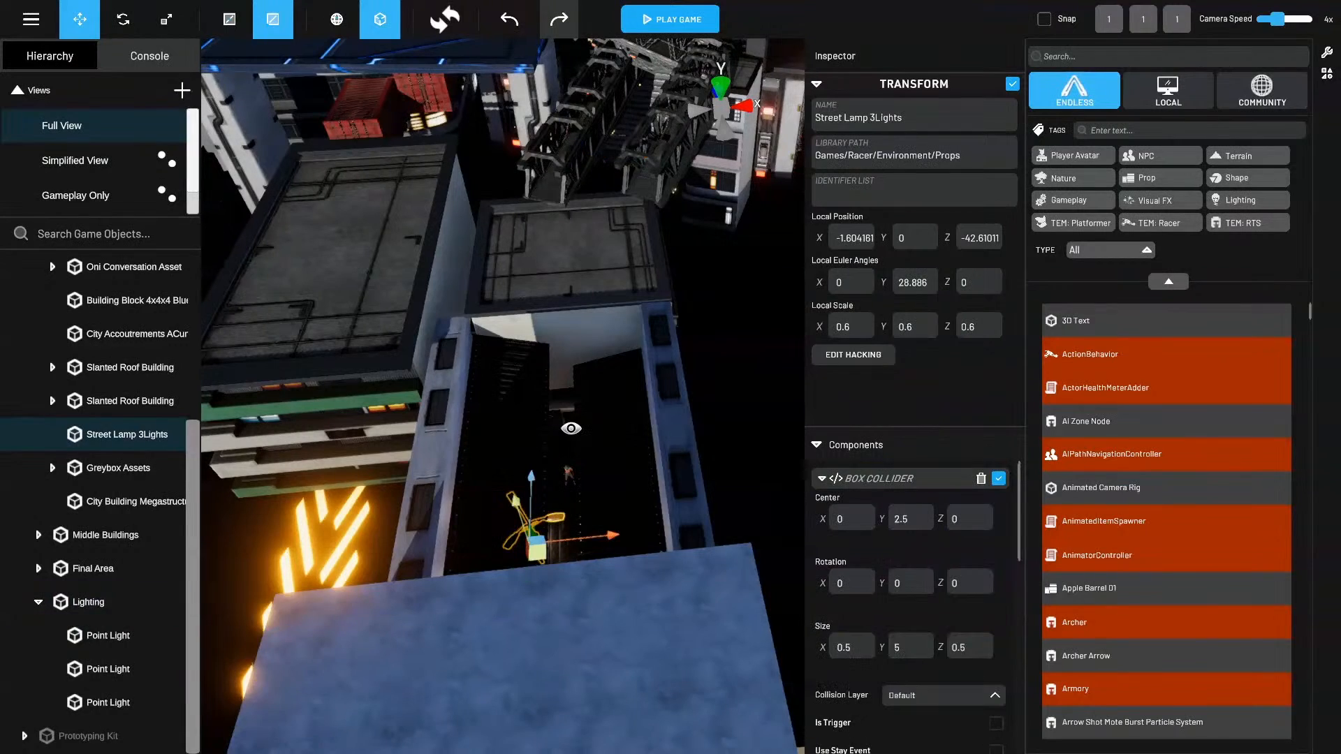
{"action": "left_click_drag", "start_coordinate": [95, 437], "coordinate": [130, 601]}
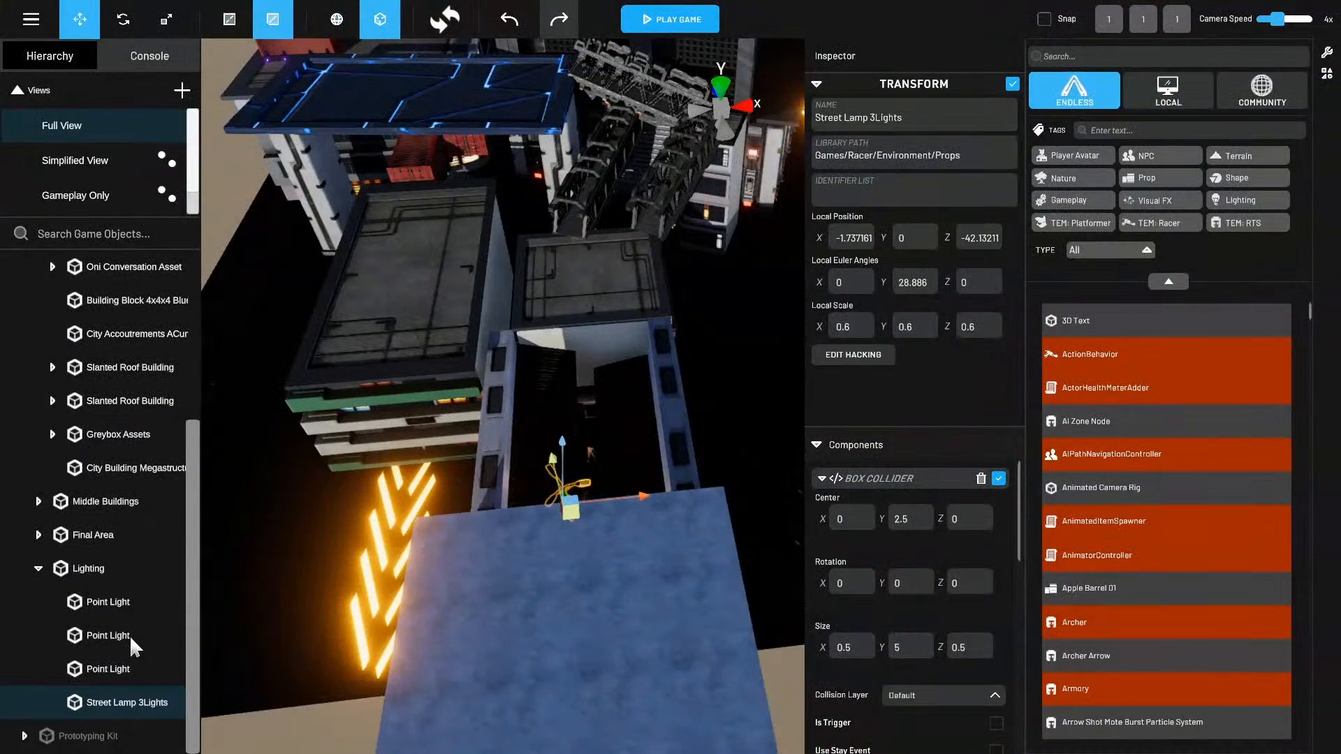
Parent the three Point Lights to Street Lamp 3Lights and collapse the lamp's entry.
{"action": "left_click", "coordinate": [115, 599]}
{"action": "left_click", "coordinate": [118, 670], "text": "shift"}
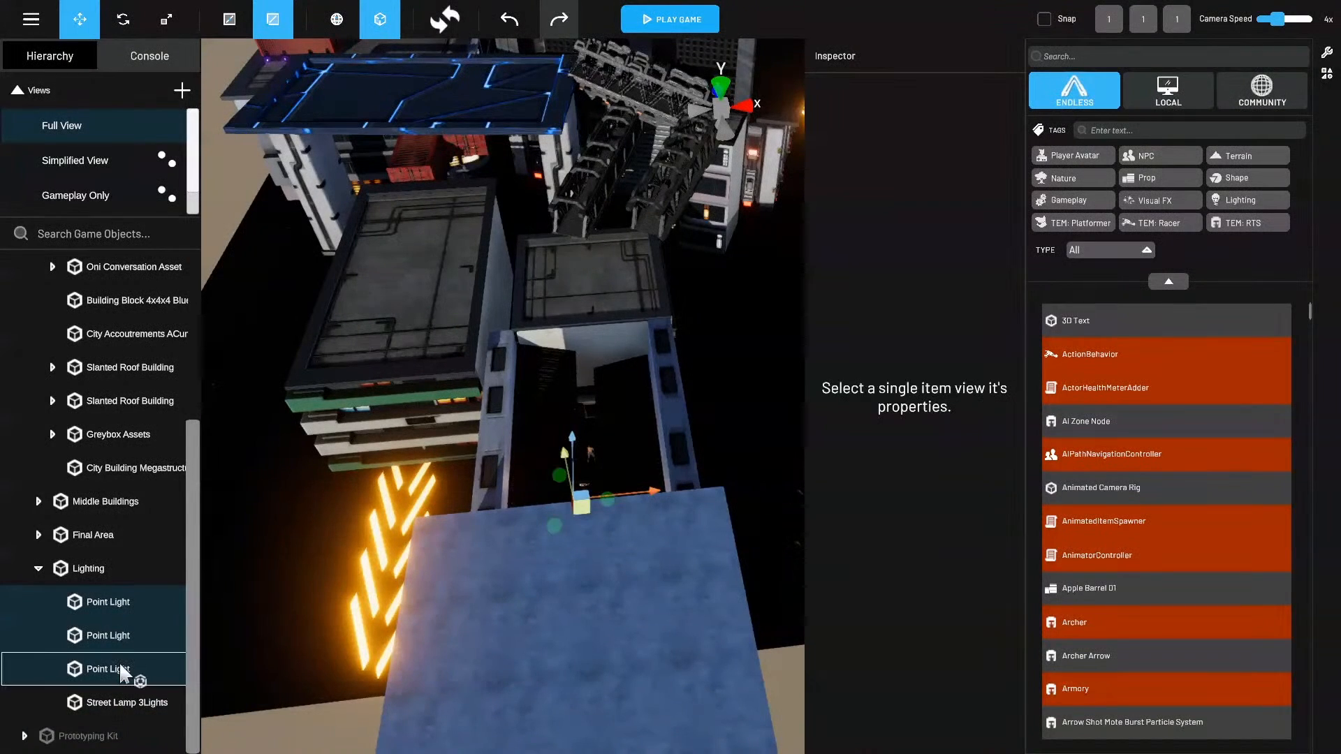
{"action": "left_click_drag", "start_coordinate": [119, 660], "coordinate": [136, 703]}
{"action": "left_click", "coordinate": [127, 602]}
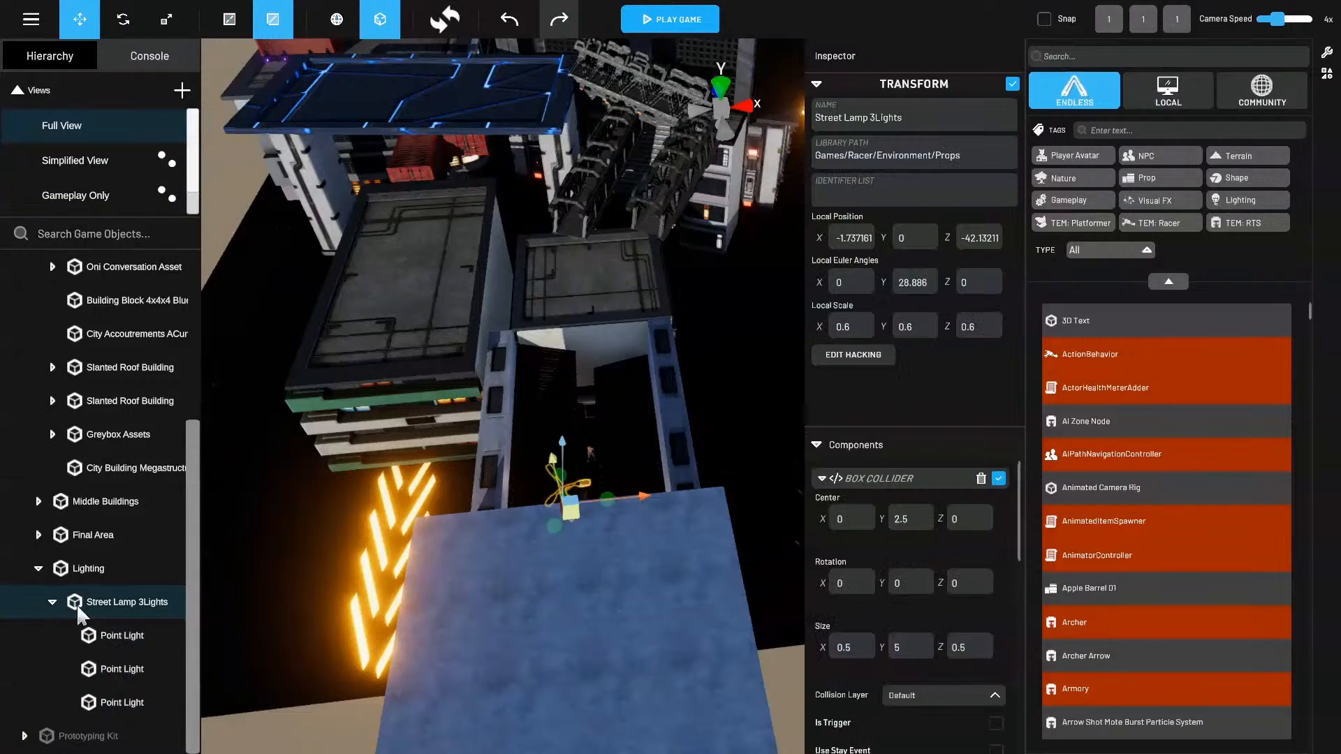
{"action": "left_click", "coordinate": [53, 602]}
{"action": "left_click", "coordinate": [545, 534]}
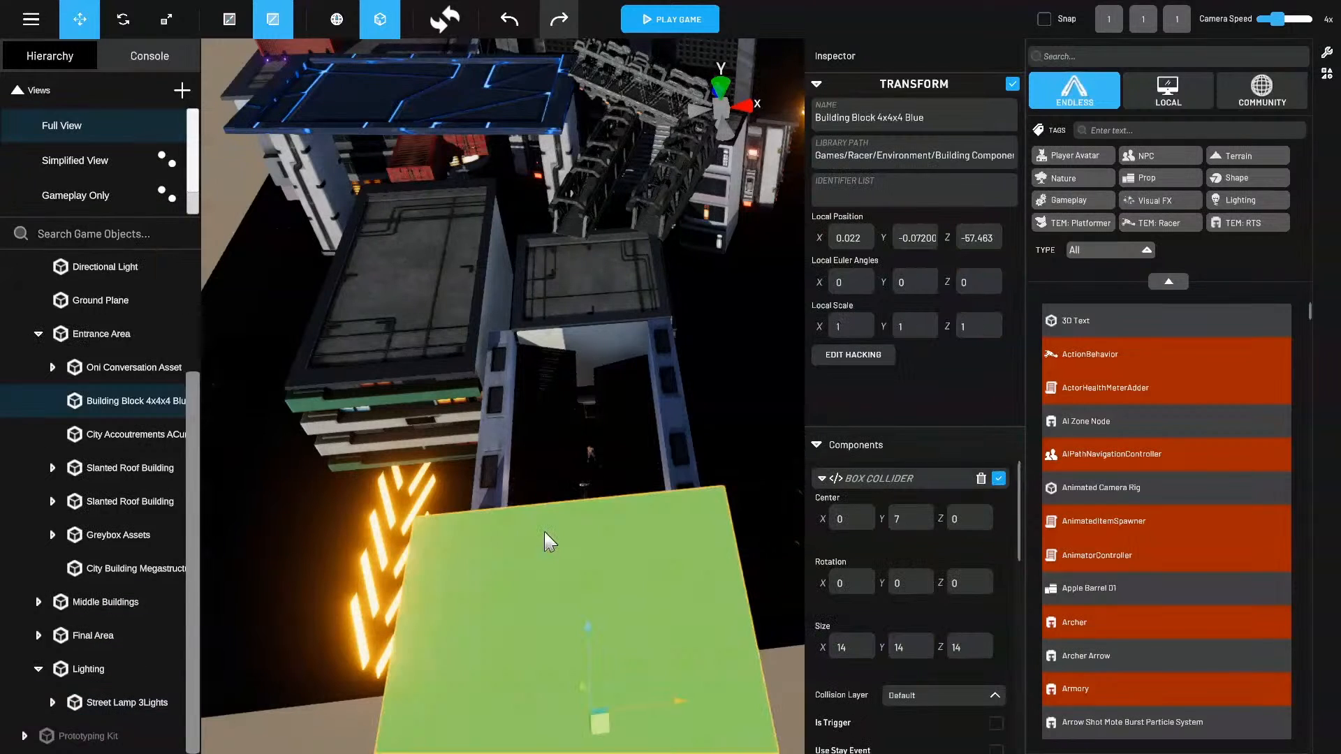
{"action": "key", "text": "super"}
{"action": "key", "text": "Escape"}
Duplicate Street Lamp 3Lights with its lights and move the copy toward the middle container rooftop, at about X -11.9, Y 15.2, Z 8.1.
{"action": "double_click", "coordinate": [151, 695]}
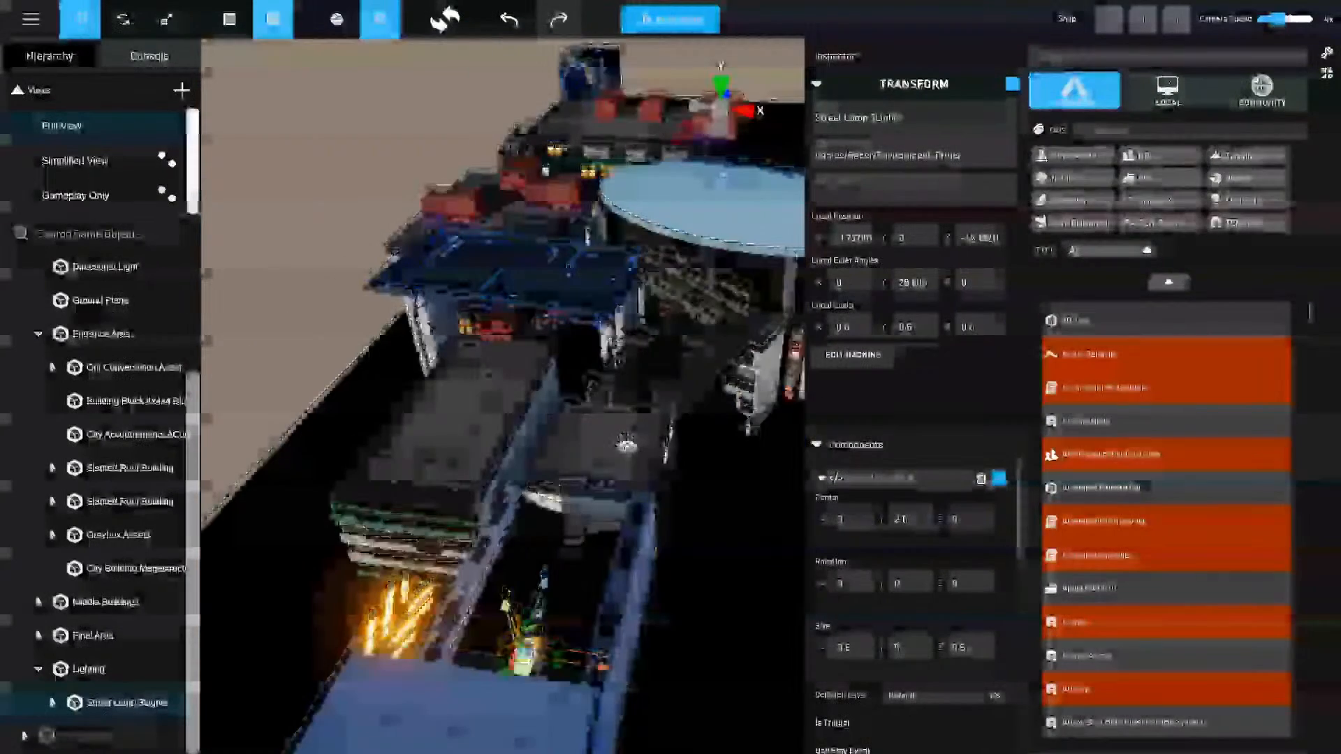
{"action": "right_click", "coordinate": [132, 702]}
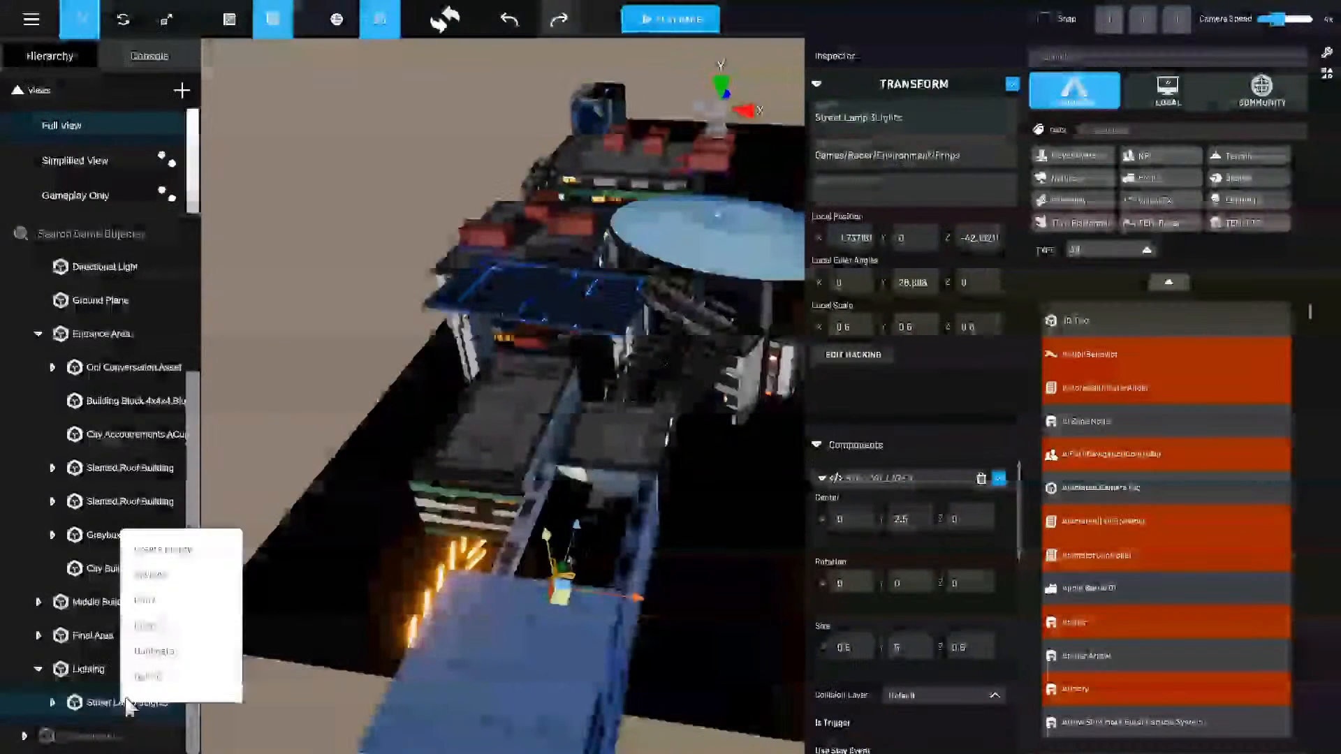
{"action": "left_click", "coordinate": [154, 651]}
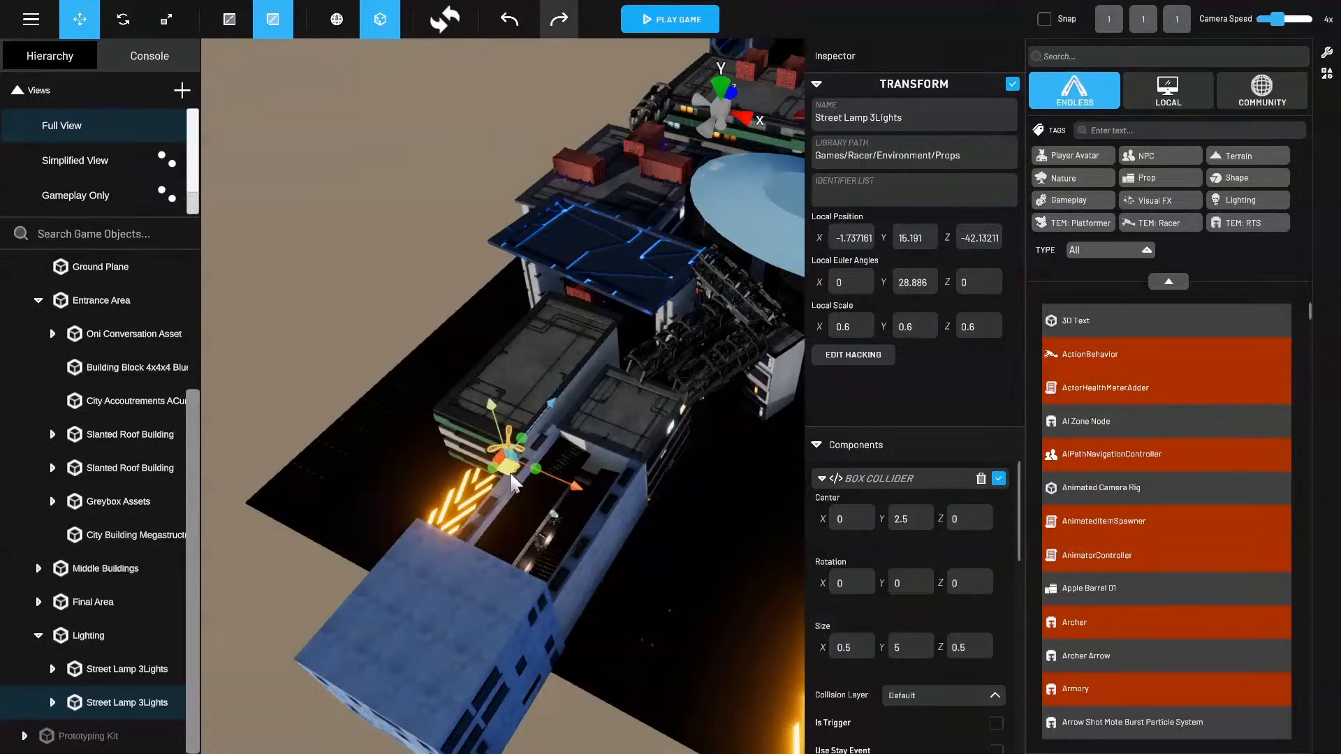
{"action": "left_click_drag", "start_coordinate": [531, 544], "coordinate": [663, 180]}
{"action": "right_click_drag", "start_coordinate": [539, 321], "coordinate": [577, 332]}
{"action": "key", "text": "w"}
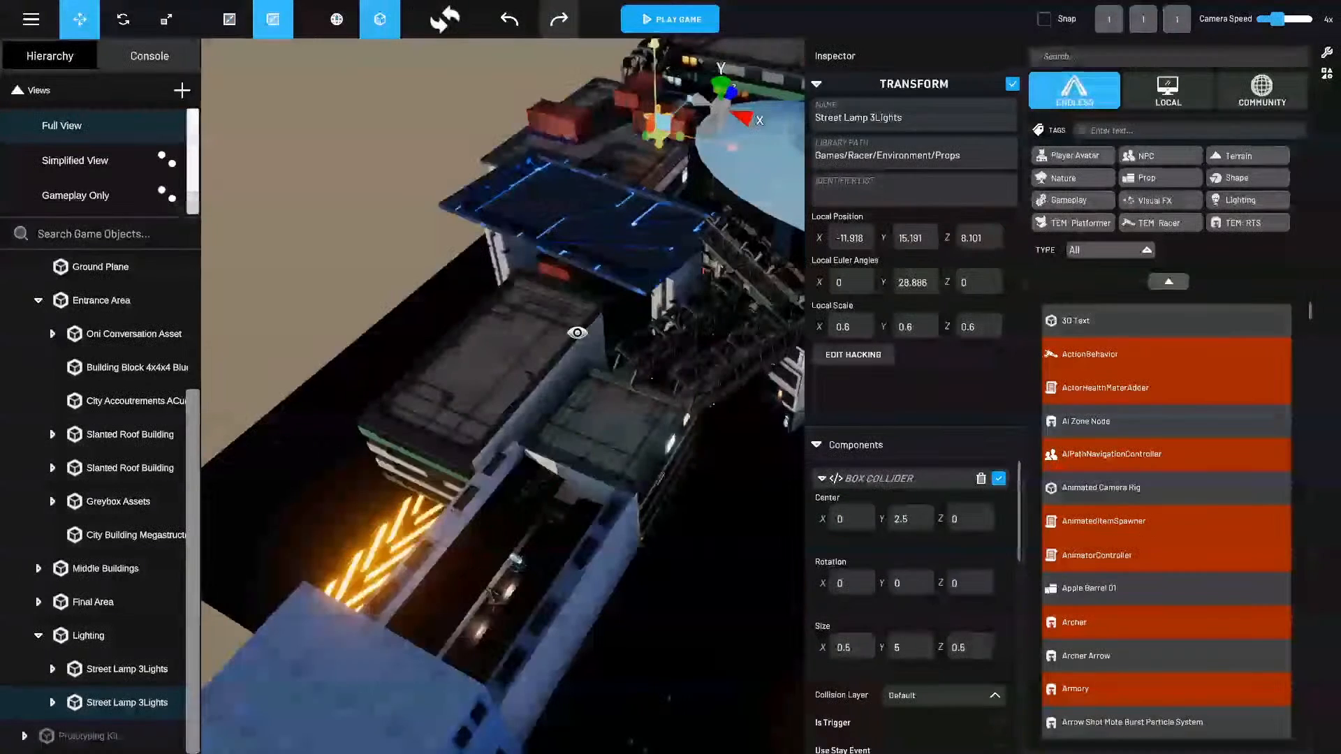
Lower the copied street lamp onto the container rooftop's corner, at about X -14.0, Y 11.8, Z 2.7.
{"action": "middle_click_drag", "start_coordinate": [578, 335], "coordinate": [590, 488]}
{"action": "left_click_drag", "start_coordinate": [590, 488], "coordinate": [765, 557], "text": "alt"}
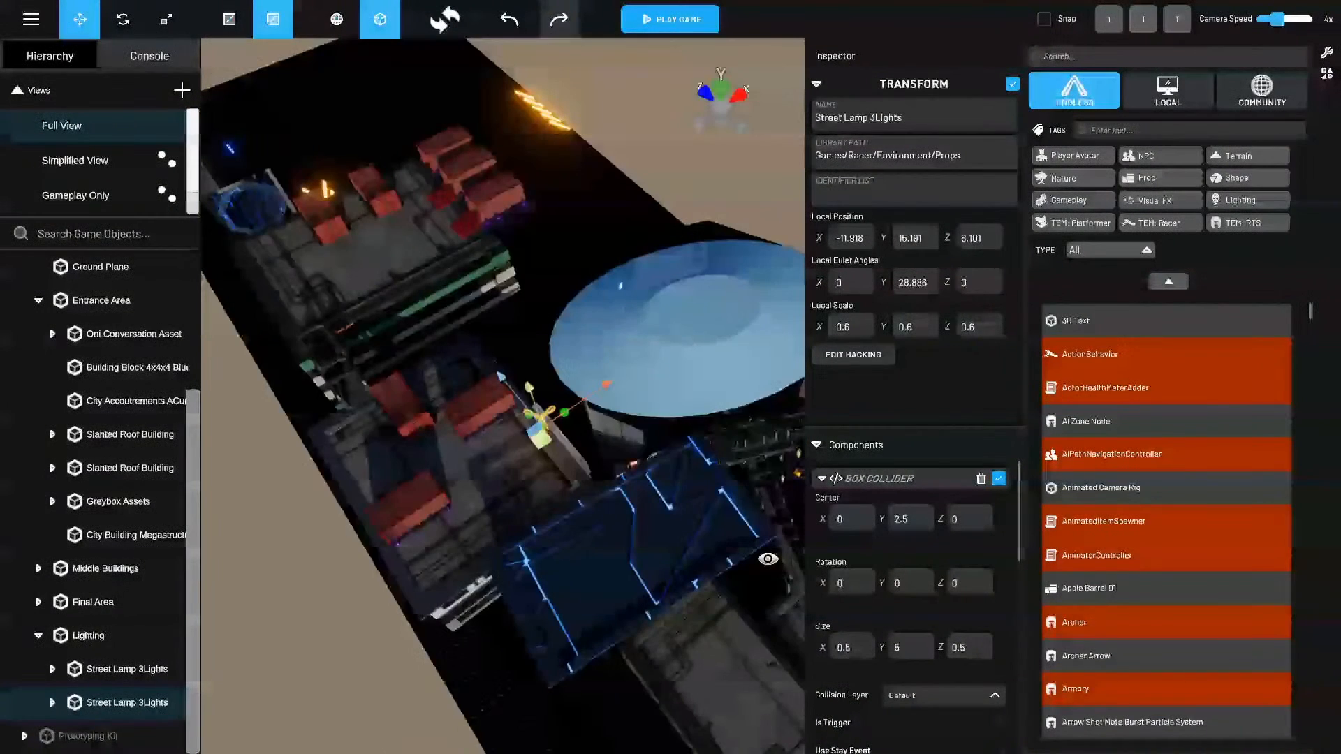
{"action": "middle_click_drag", "start_coordinate": [586, 506], "coordinate": [639, 469]}
{"action": "right_click_drag", "start_coordinate": [686, 430], "coordinate": [832, 377], "text": "alt"}
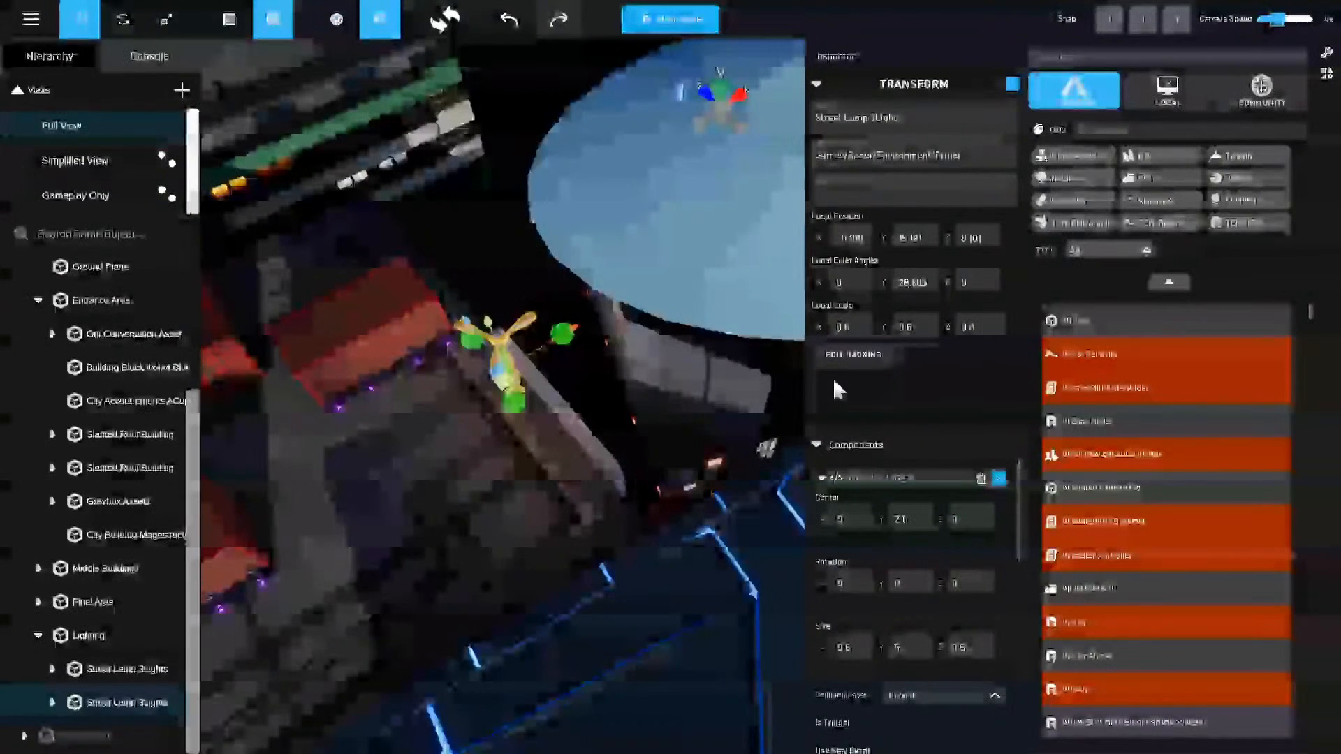
{"action": "mouse_move", "coordinate": [500, 349]}
{"action": "left_mouse_down"}
{"action": "mouse_move", "coordinate": [520, 395]}
{"action": "mouse_move", "coordinate": [517, 351]}
{"action": "left_mouse_up"}
{"action": "left_click_drag", "start_coordinate": [550, 627], "coordinate": [583, 389], "text": "alt"}
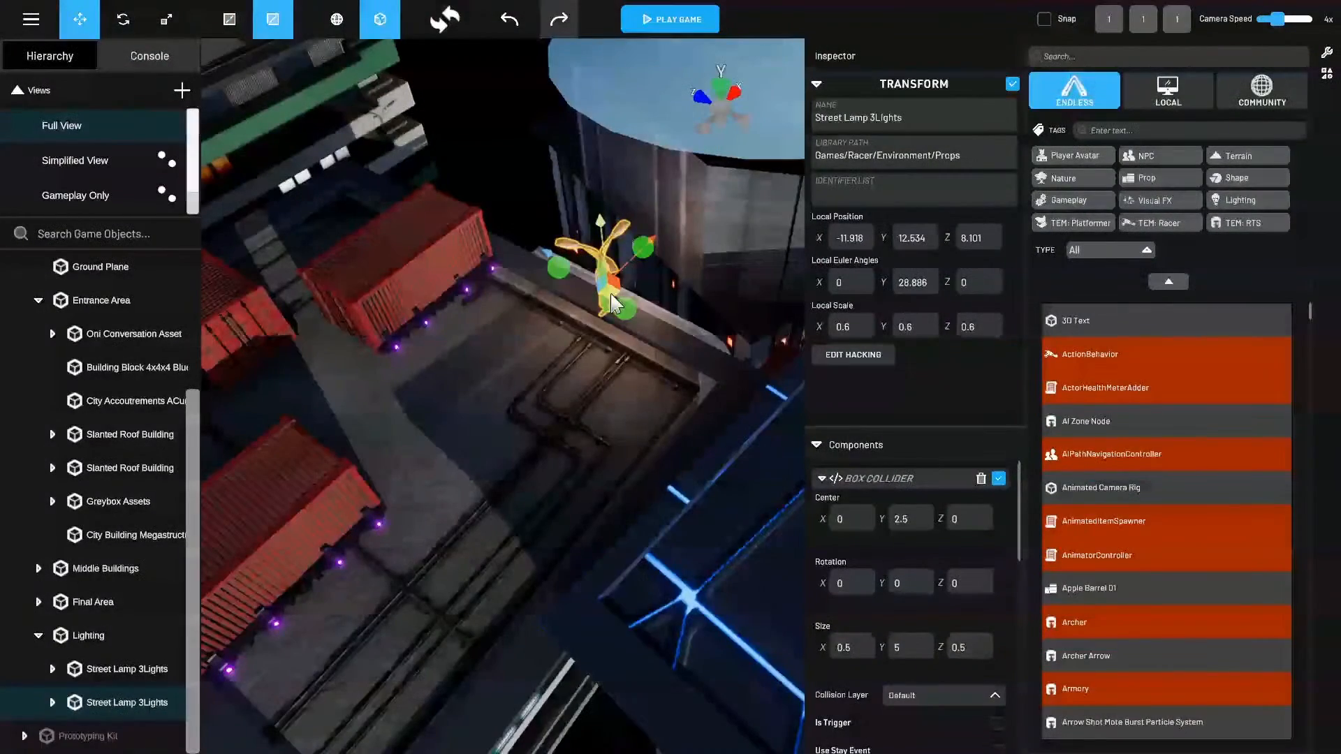
{"action": "left_click_drag", "start_coordinate": [612, 304], "coordinate": [682, 389]}
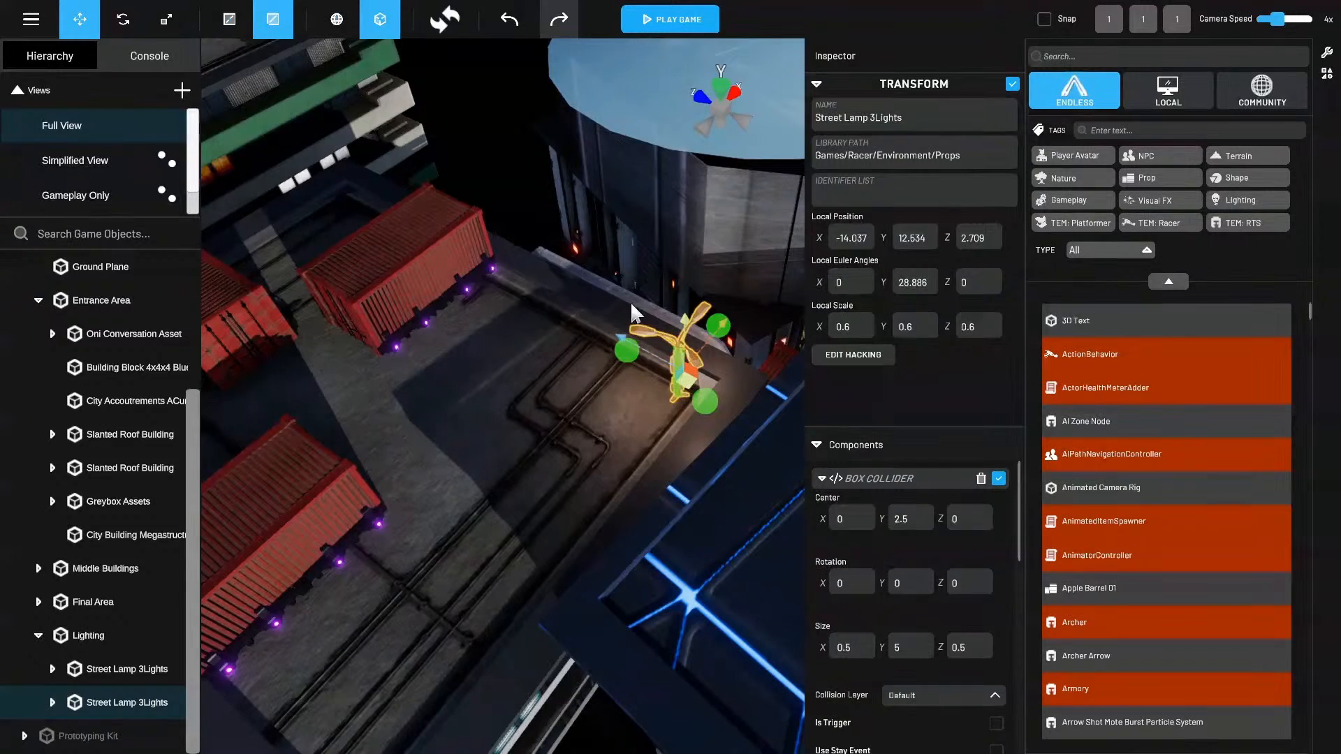
{"action": "right_click_drag", "start_coordinate": [629, 301], "coordinate": [584, 443], "text": "alt"}
{"action": "left_click_drag", "start_coordinate": [584, 443], "coordinate": [670, 241], "text": "alt"}
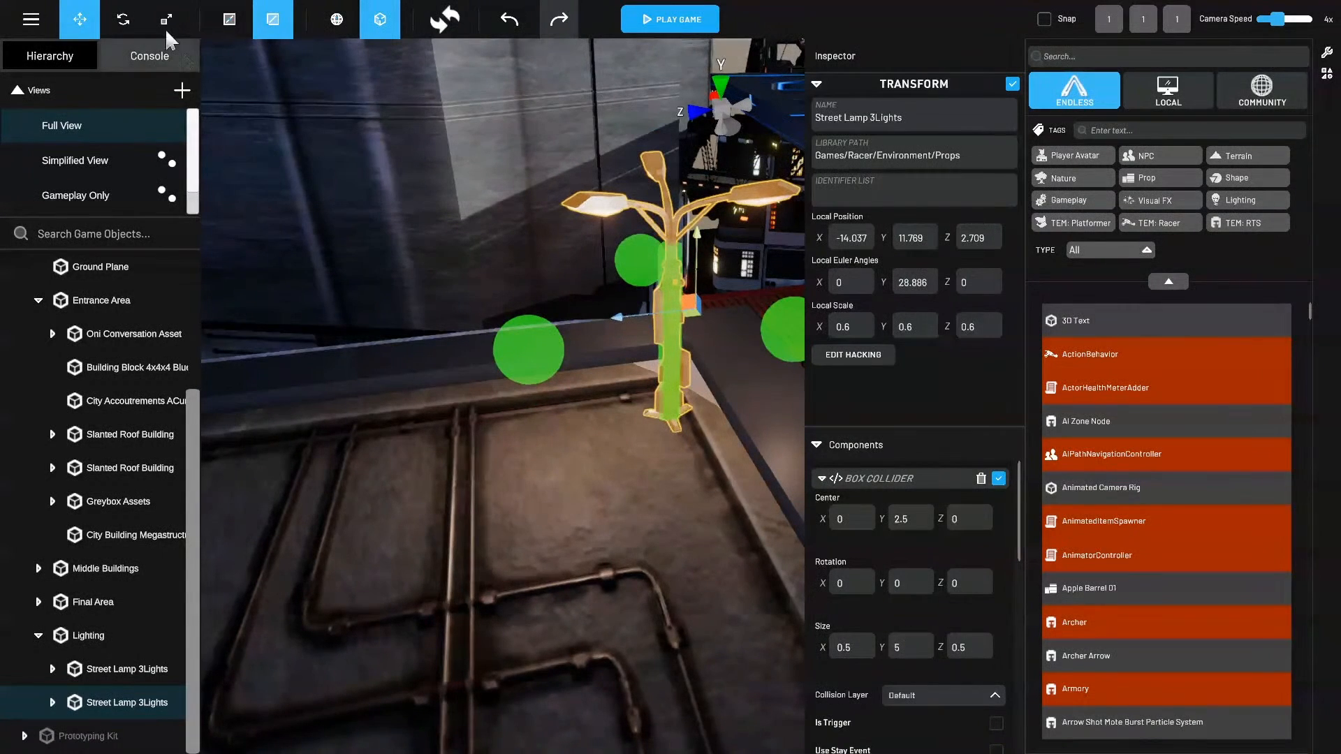
Rotate the copied street lamp freely to Euler angles of about X 357.7, Y 1.0, Z 359.4.
{"action": "left_click", "coordinate": [123, 19]}
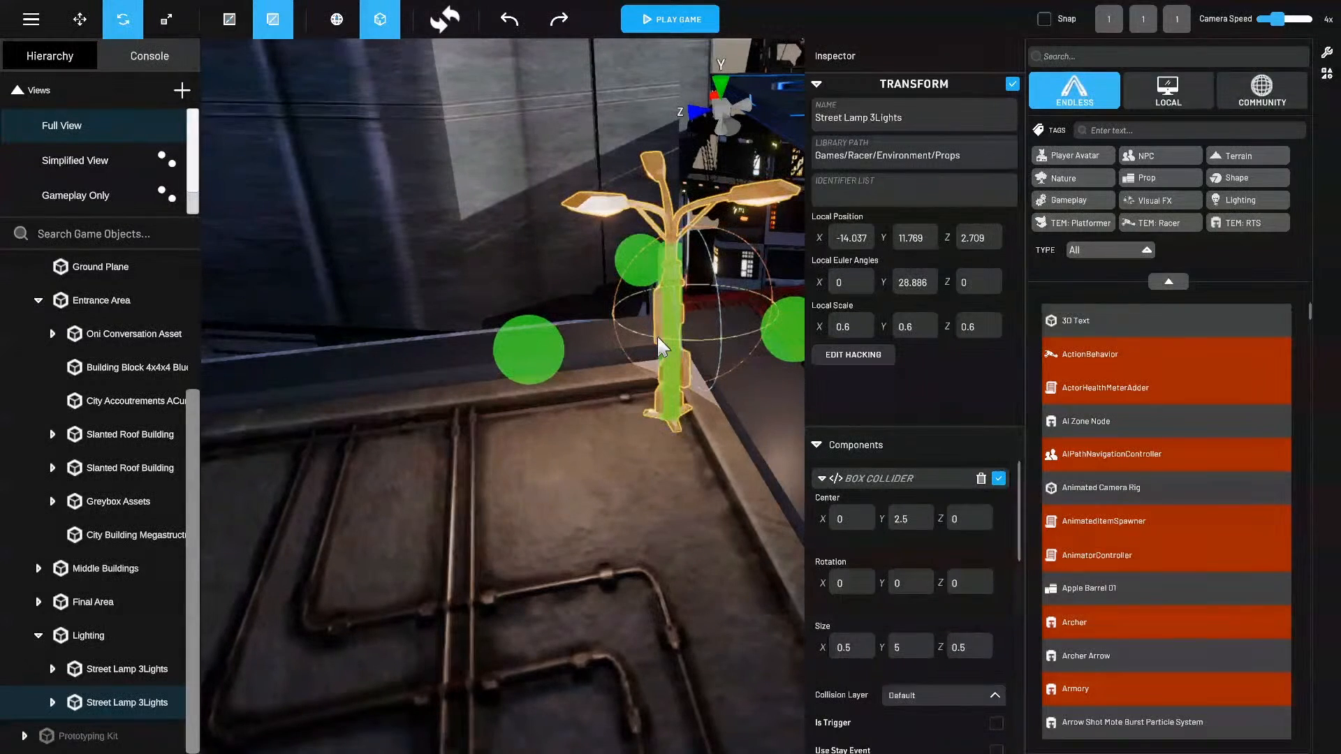
{"action": "left_click_drag", "start_coordinate": [656, 334], "coordinate": [731, 338]}
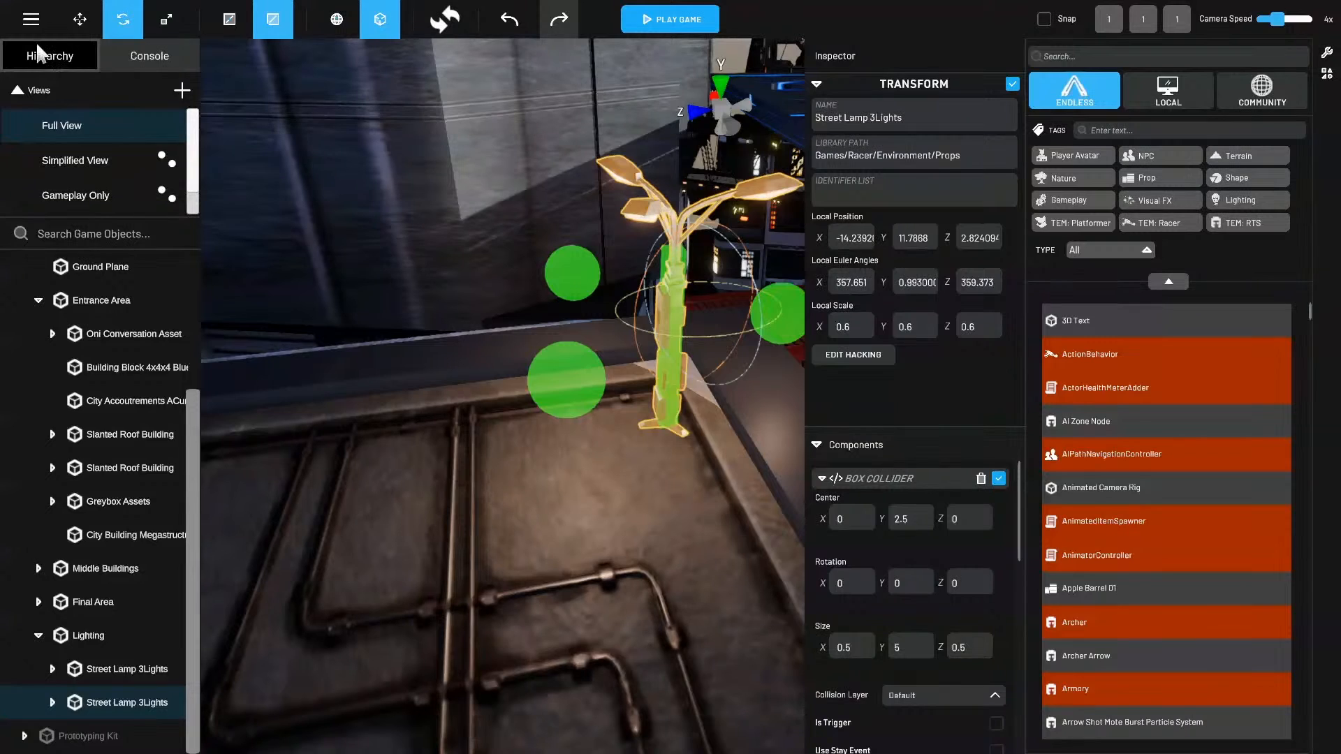
{"action": "left_click", "coordinate": [81, 21]}
Shift the rotated street lamp onto the roof corner's ledge, at about X -12.5, Y 11.8, Z 2.5.
{"action": "left_click_drag", "start_coordinate": [701, 457], "coordinate": [715, 499], "text": "alt"}
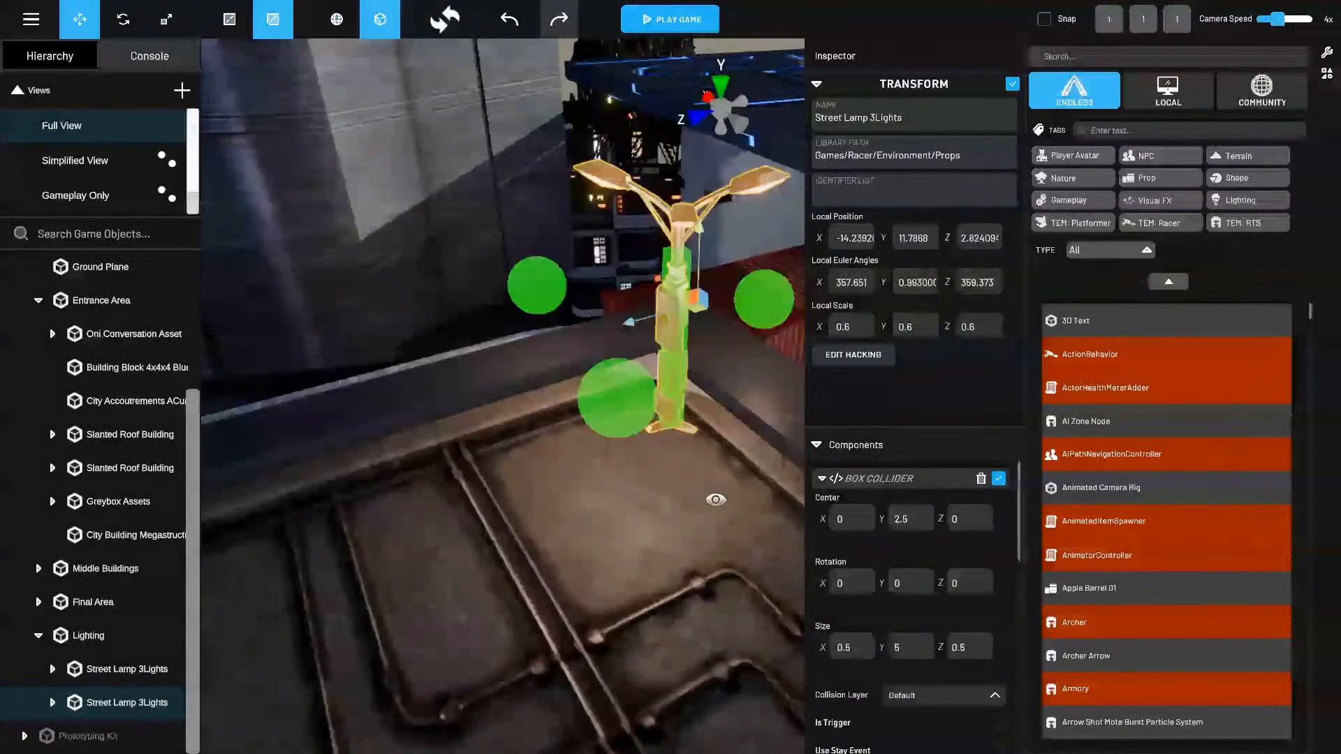
{"action": "left_click_drag", "start_coordinate": [695, 301], "coordinate": [676, 296]}
{"action": "left_click_drag", "start_coordinate": [719, 520], "coordinate": [886, 533], "text": "alt"}
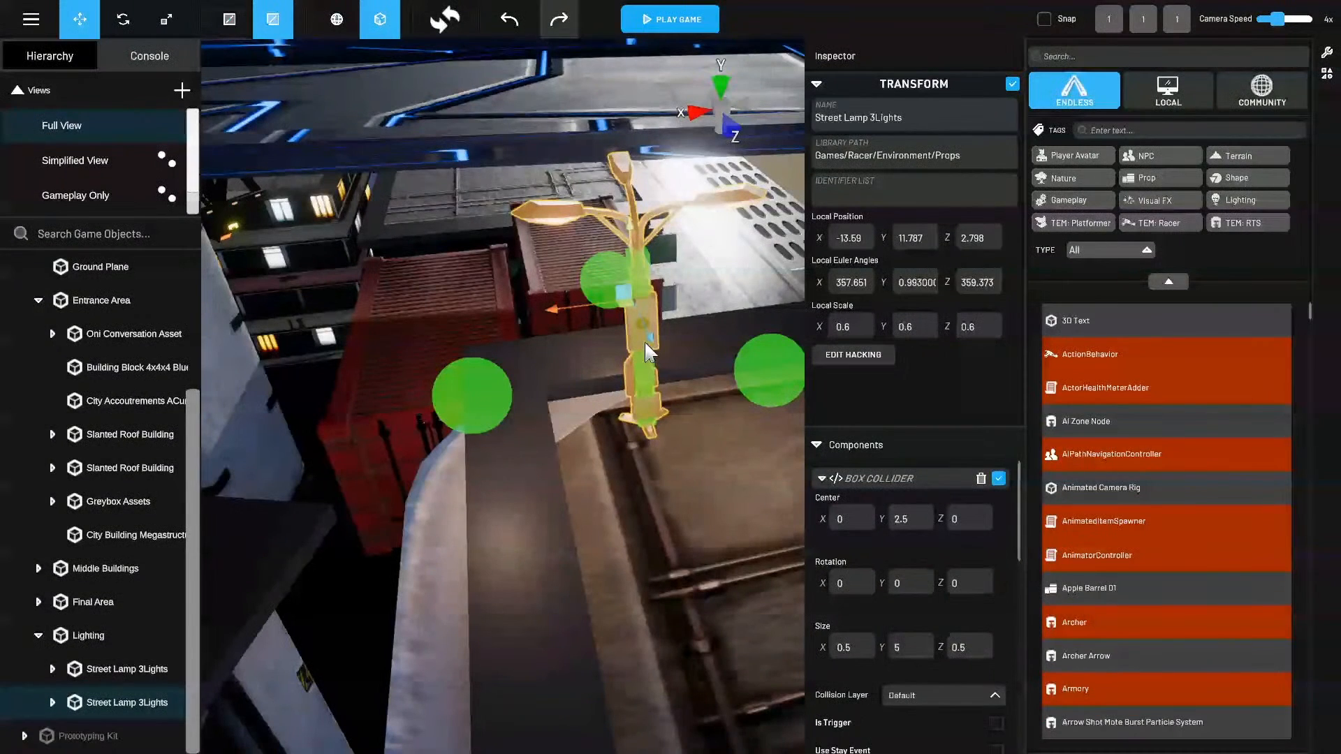
{"action": "left_click_drag", "start_coordinate": [632, 318], "coordinate": [551, 303]}
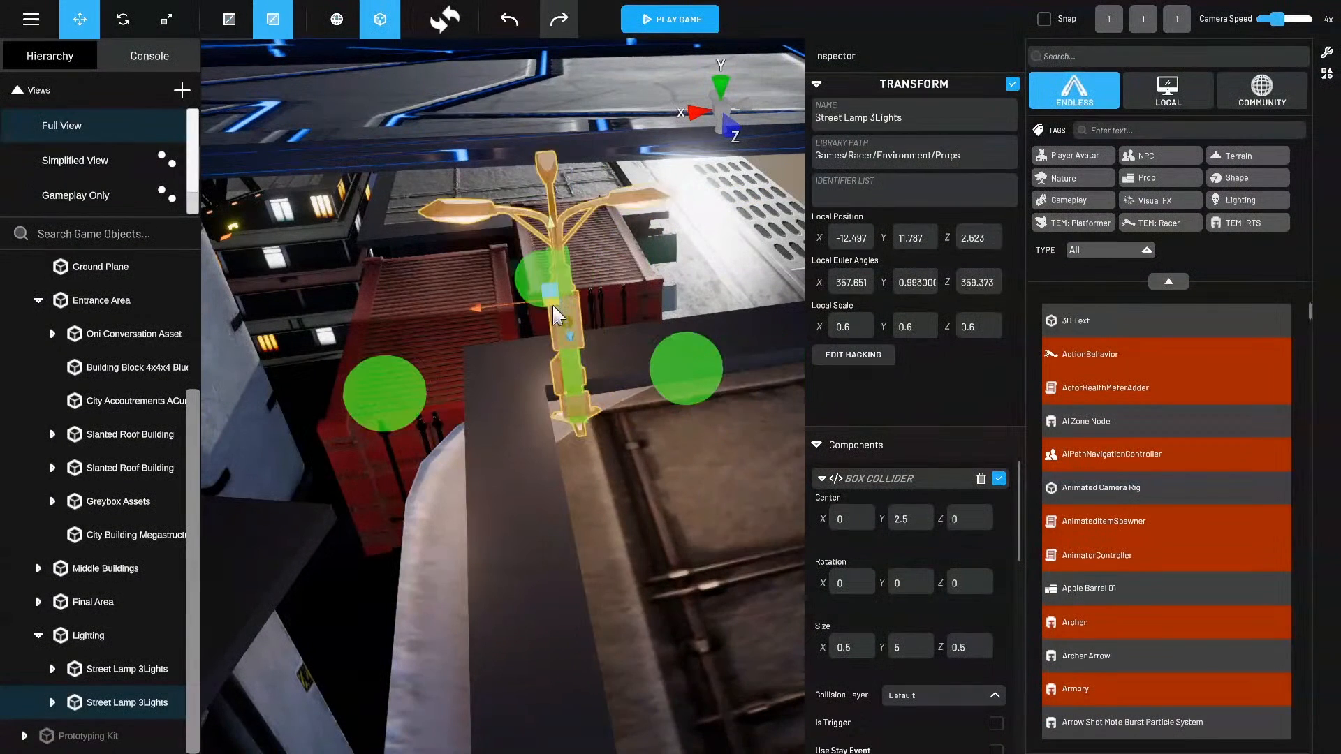
Rotate the copied street lamp on the roof corner freely about its vertical axis to a Y angle of about 7.8.
{"action": "left_click_drag", "start_coordinate": [648, 533], "coordinate": [525, 638], "text": "alt"}
{"action": "left_click", "coordinate": [123, 19]}
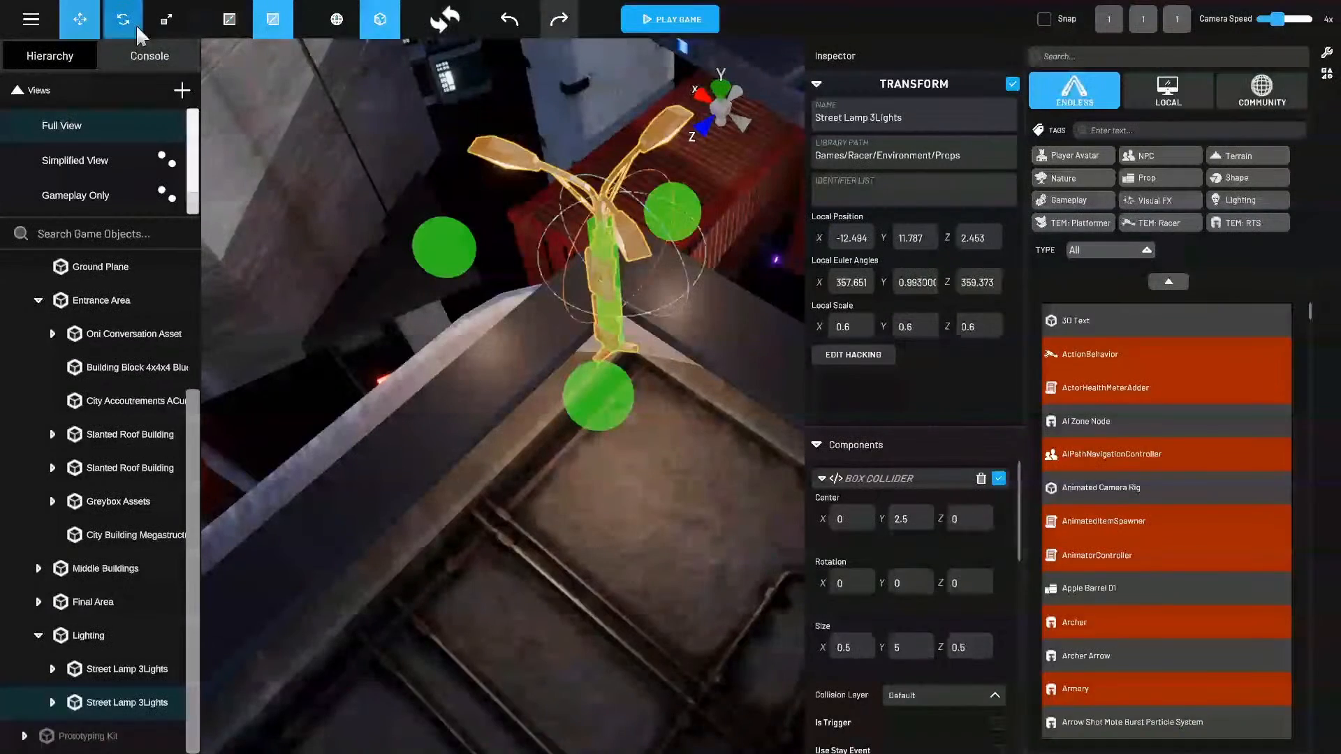
{"action": "left_click_drag", "start_coordinate": [626, 306], "coordinate": [551, 278]}
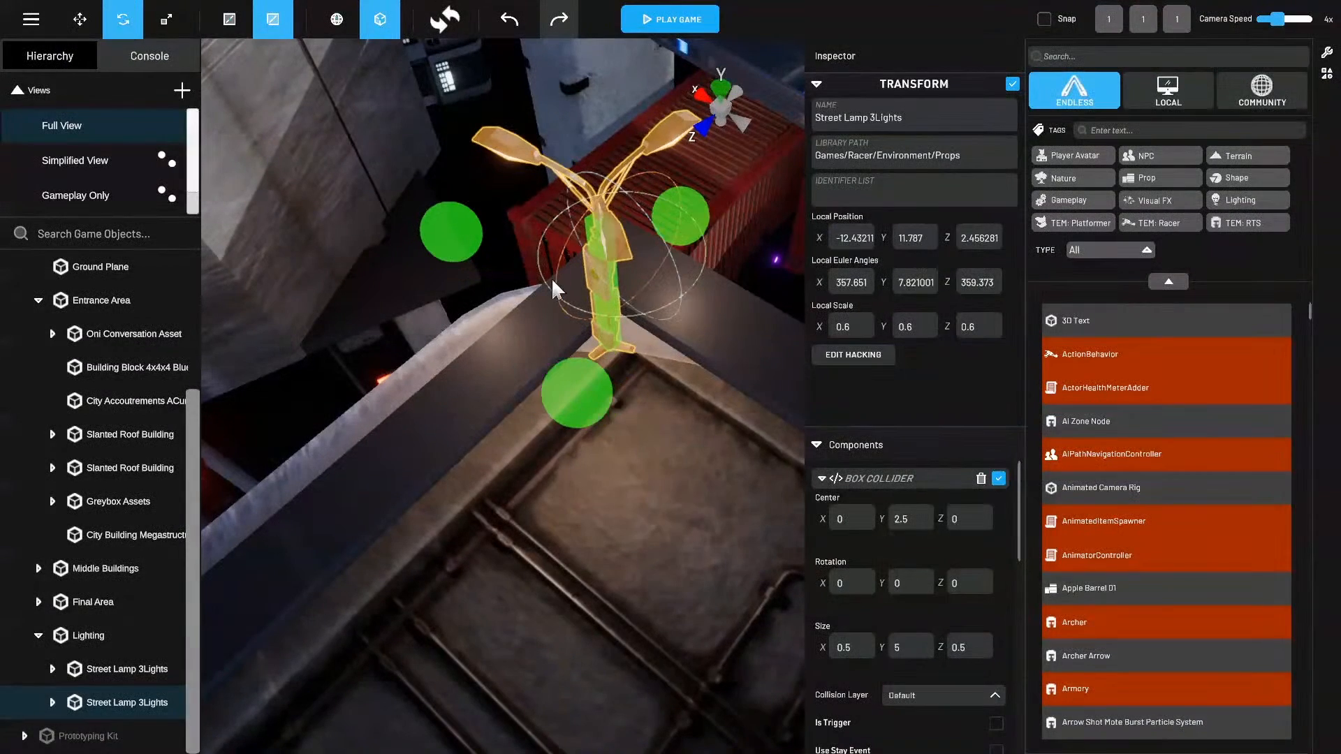
Nudge the copied street lamp along the roof ledge to about X -12.48, Y 11.79, Z 2.29.
{"action": "left_click", "coordinate": [80, 18]}
{"action": "left_click_drag", "start_coordinate": [628, 258], "coordinate": [636, 258]}
{"action": "right_click_drag", "start_coordinate": [444, 300], "coordinate": [365, 338]}
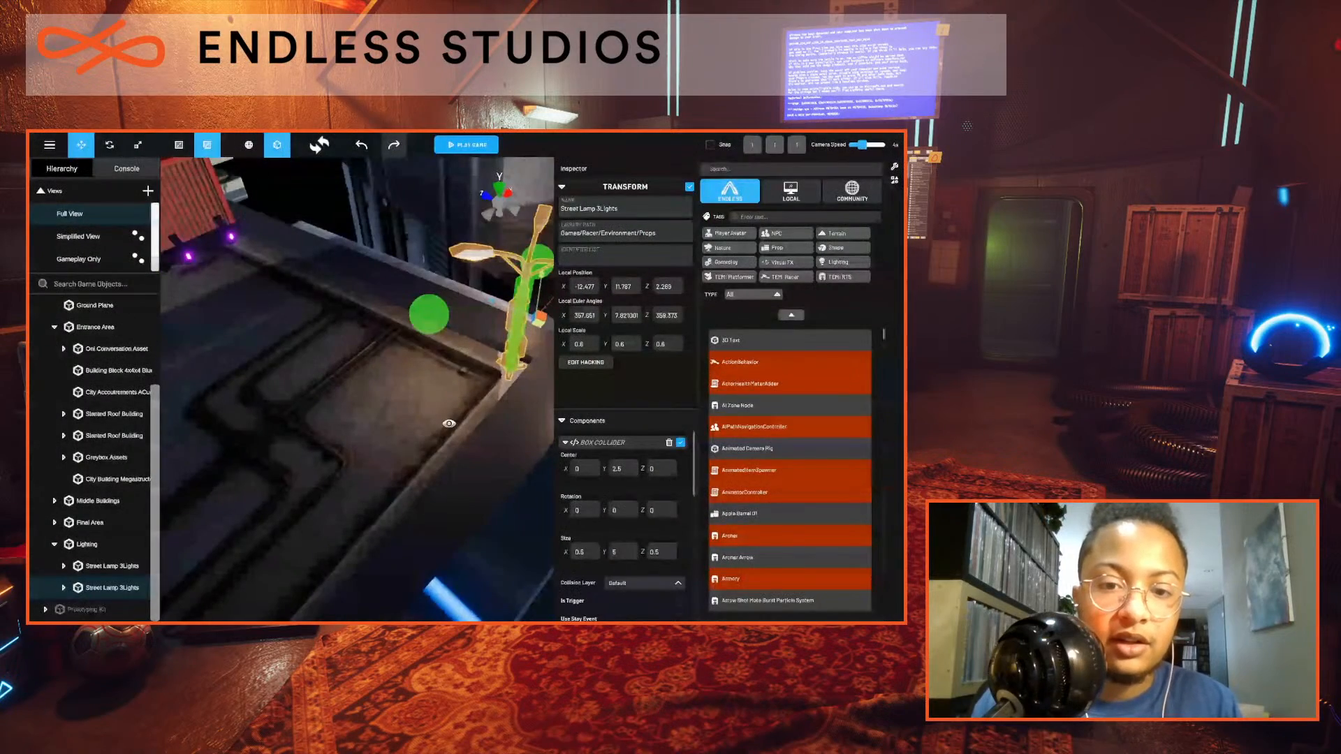
{"action": "right_click_drag", "start_coordinate": [449, 421], "coordinate": [405, 489]}
Move the copied lamp's second Point Light outward from the roof edge to local position about X 6.7, Y 3.0, Z 2.4.
{"action": "left_click", "coordinate": [64, 588]}
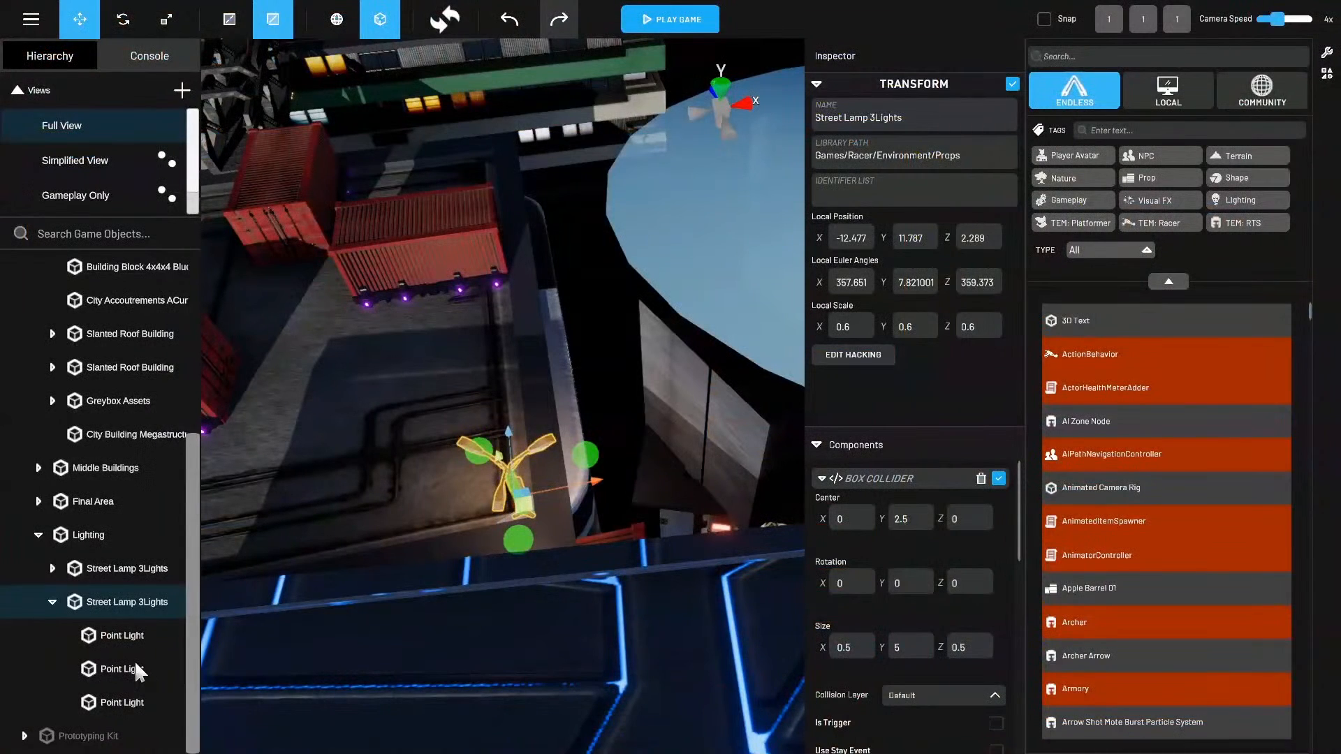
{"action": "left_click", "coordinate": [129, 632]}
{"action": "right_click_drag", "start_coordinate": [560, 567], "coordinate": [346, 703]}
{"action": "left_click", "coordinate": [129, 665]}
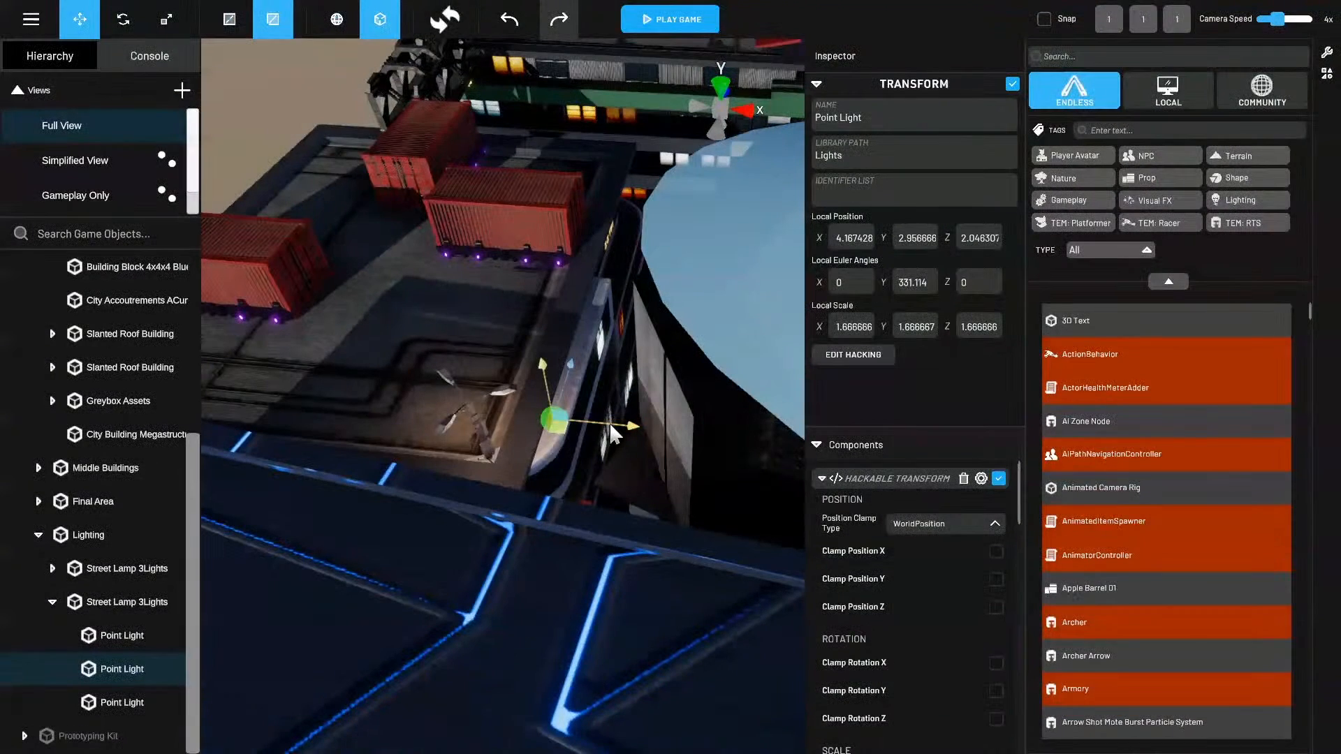
{"action": "left_click_drag", "start_coordinate": [609, 422], "coordinate": [660, 427]}
{"action": "right_click_drag", "start_coordinate": [509, 547], "coordinate": [522, 527]}
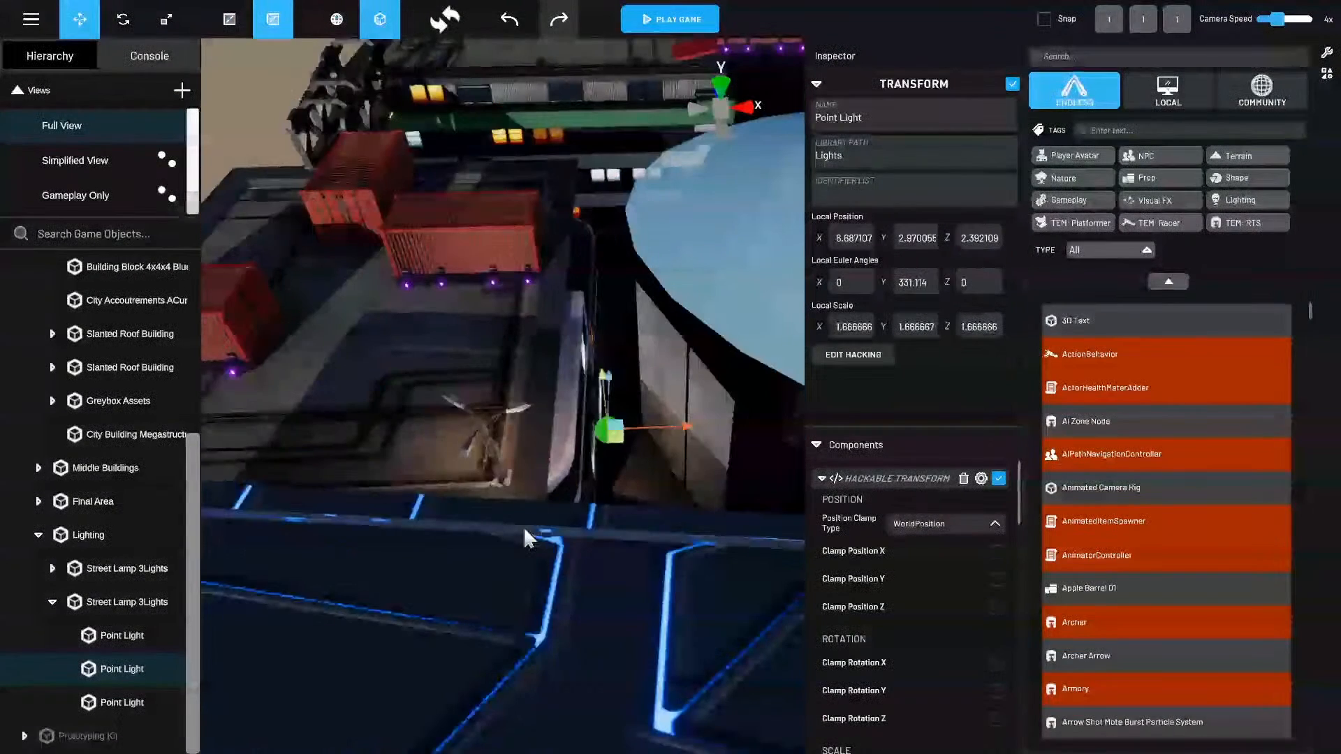
Examine the second Point Light and its effect on the lamp head and neighbouring walls from several angles.
{"action": "key", "text": "f"}
{"action": "left_click_drag", "start_coordinate": [583, 549], "coordinate": [645, 515], "text": "alt"}
{"action": "right_click_drag", "start_coordinate": [646, 516], "coordinate": [619, 506], "text": "alt"}
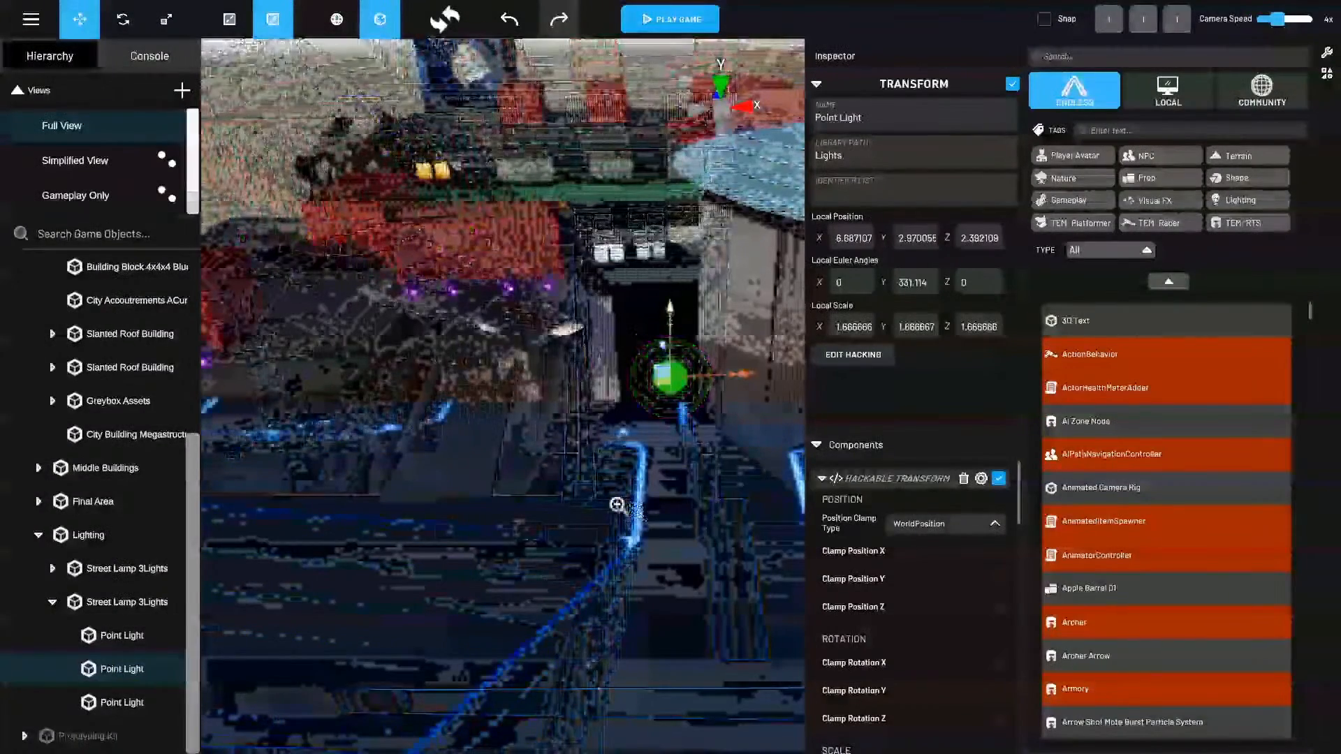
{"action": "left_click_drag", "start_coordinate": [619, 505], "coordinate": [625, 532], "text": "alt"}
{"action": "right_click_drag", "start_coordinate": [626, 533], "coordinate": [673, 513], "text": "alt"}
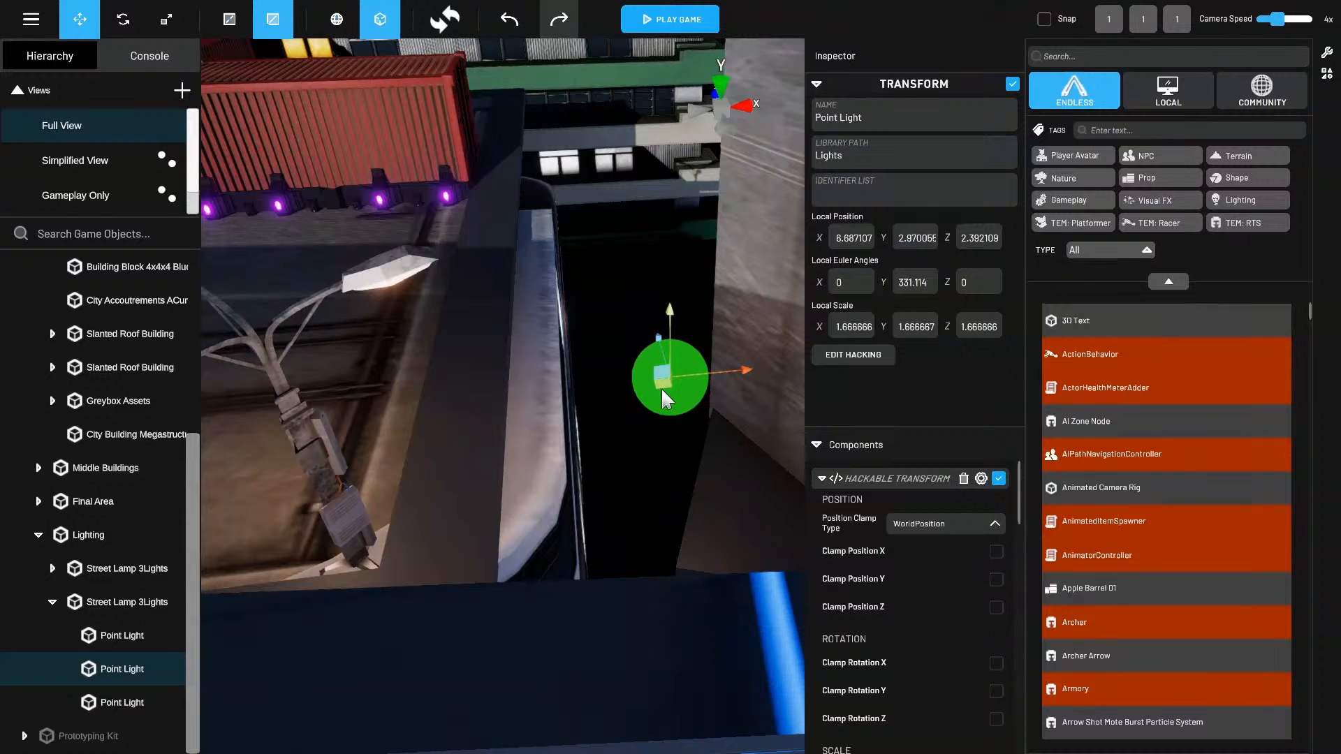
{"action": "left_click_drag", "start_coordinate": [534, 499], "coordinate": [605, 449], "text": "alt"}
{"action": "left_click", "coordinate": [554, 144]}
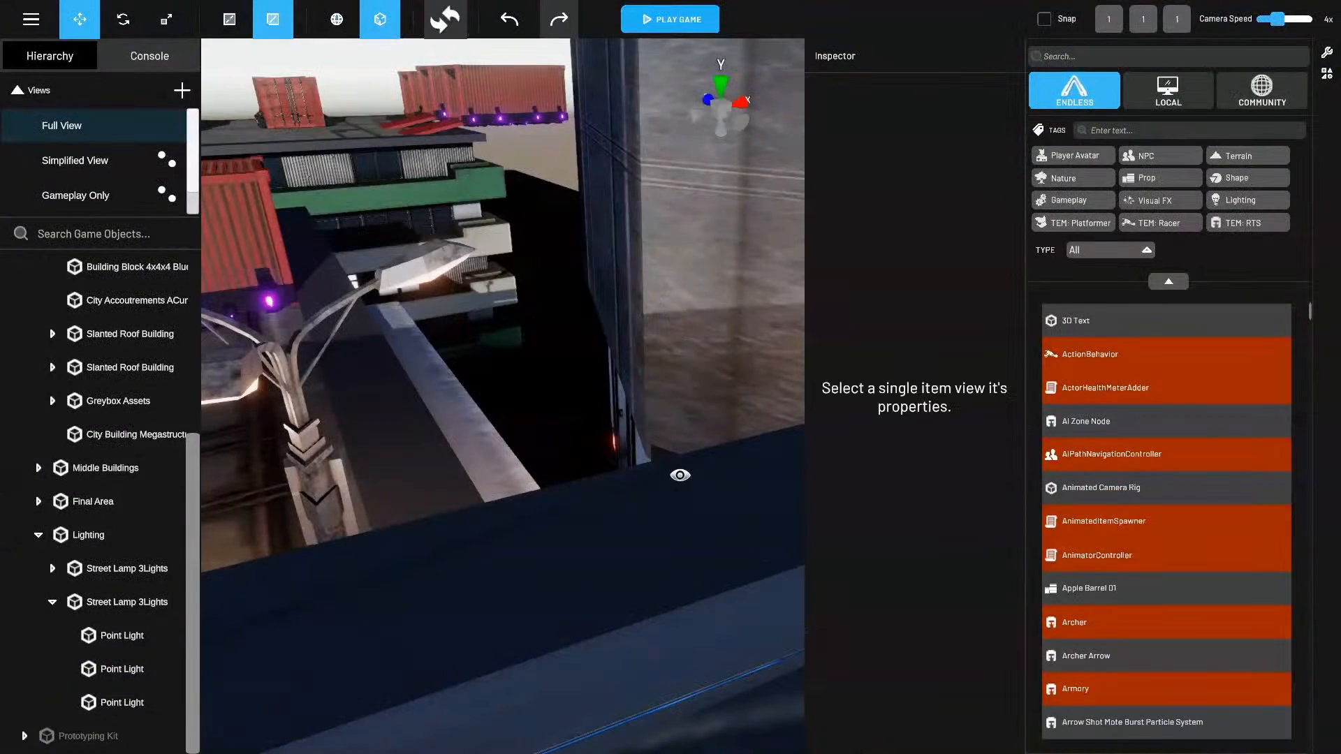
{"action": "left_click_drag", "start_coordinate": [682, 470], "coordinate": [703, 515], "text": "alt"}
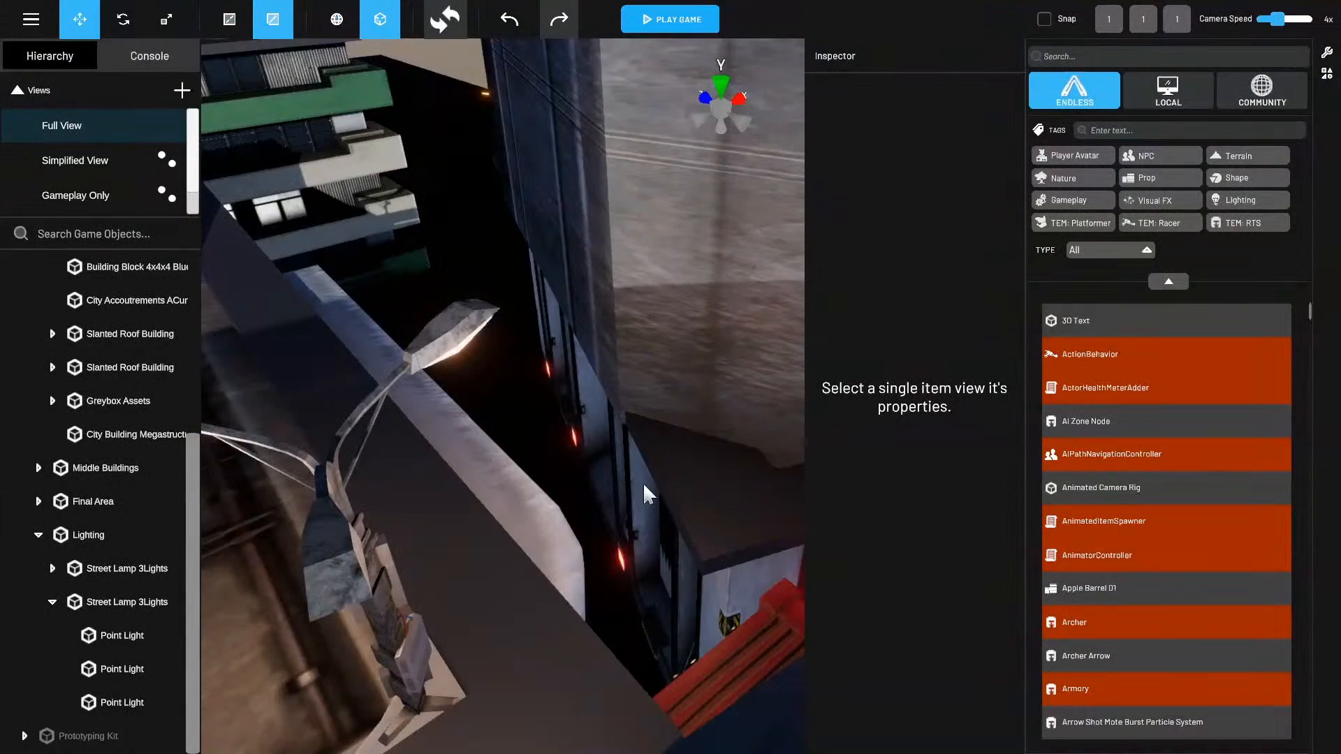
Lower the copied lamp's second Point Light to local position about X 6.7, Y 1.7, Z 2.3.
{"action": "left_click", "coordinate": [155, 636]}
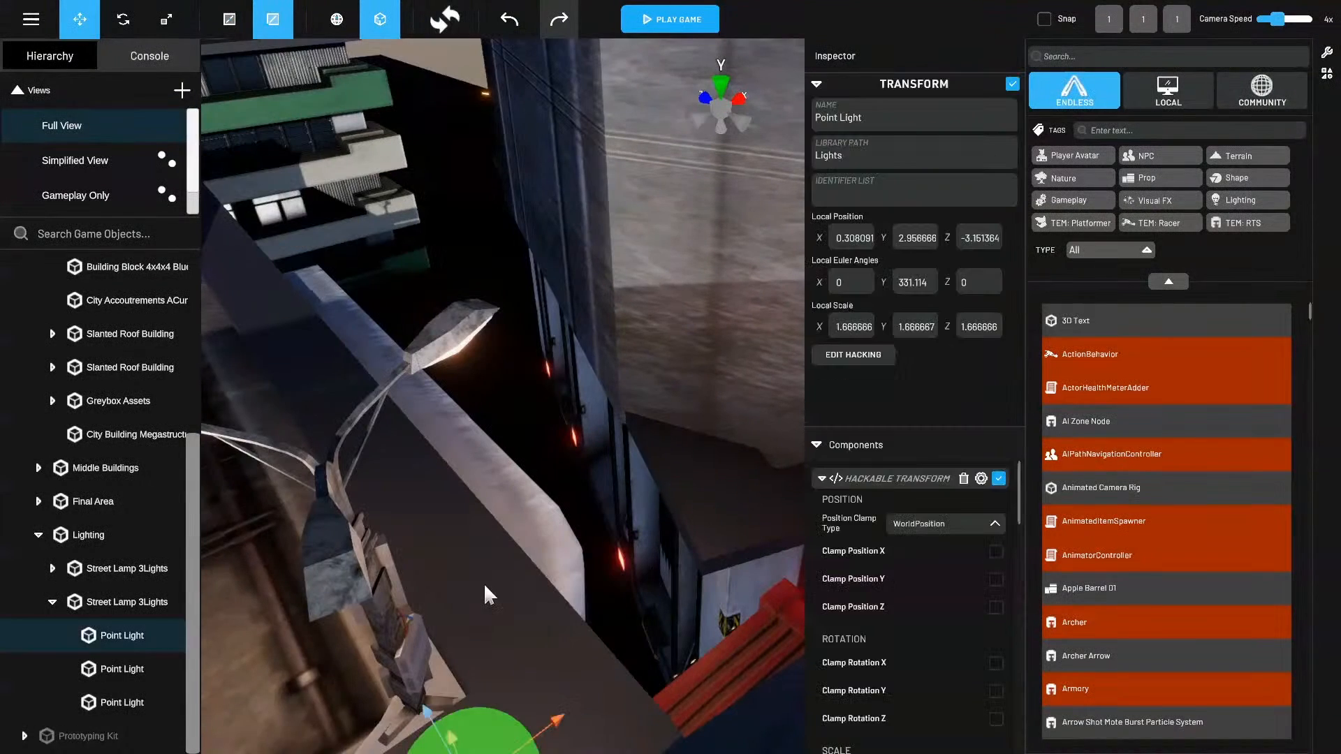
{"action": "left_click", "coordinate": [125, 670]}
{"action": "left_click_drag", "start_coordinate": [421, 646], "coordinate": [593, 634], "text": "alt"}
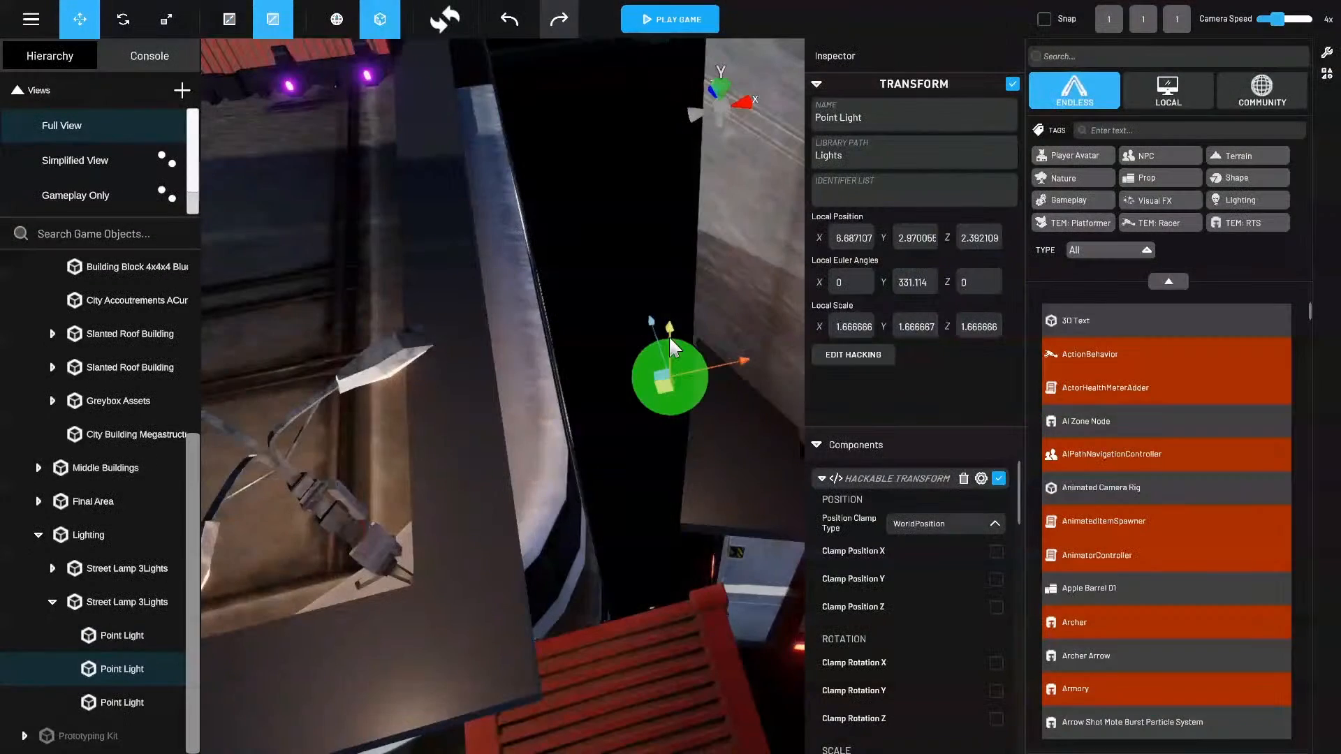
{"action": "left_click_drag", "start_coordinate": [668, 335], "coordinate": [669, 373]}
{"action": "left_click_drag", "start_coordinate": [705, 524], "coordinate": [525, 404], "text": "alt"}
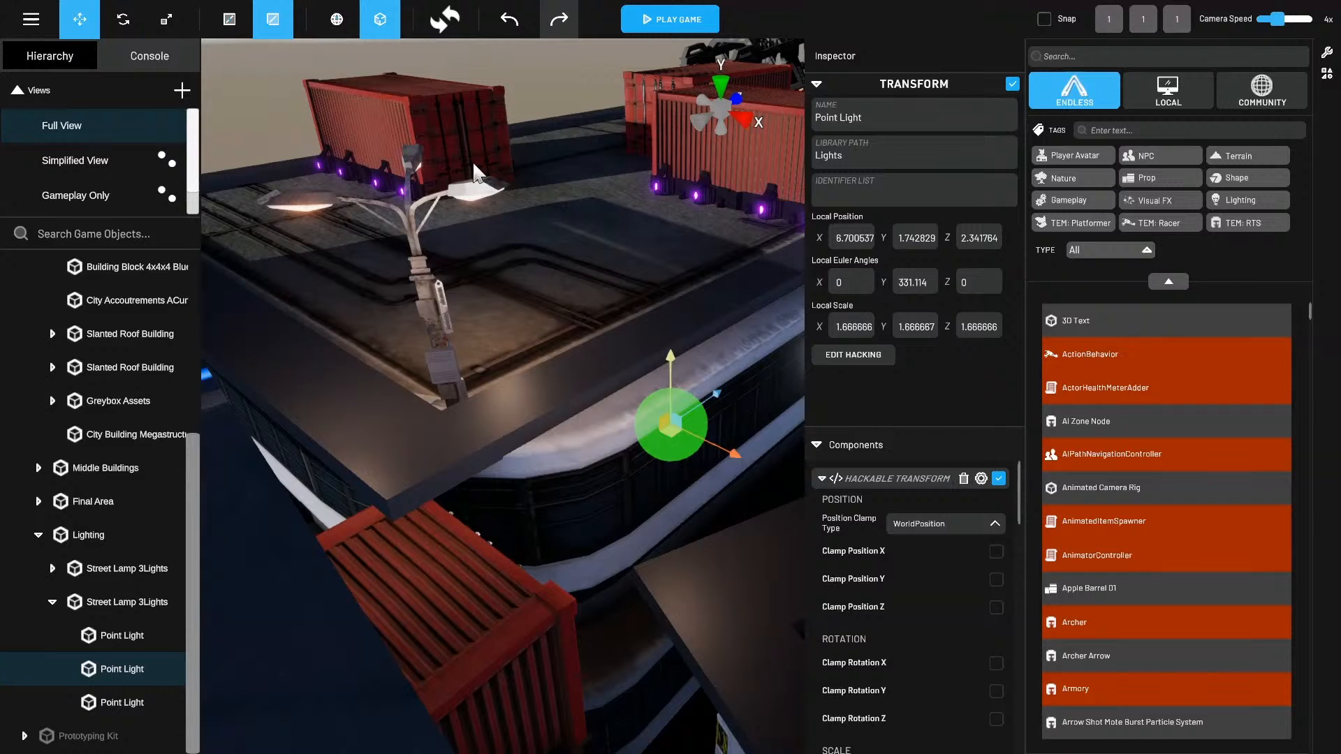
{"action": "left_click_drag", "start_coordinate": [498, 373], "coordinate": [464, 563], "text": "alt"}
{"action": "scroll", "coordinate": [400, 528], "scroll_direction": "down", "scroll_amount": 4}
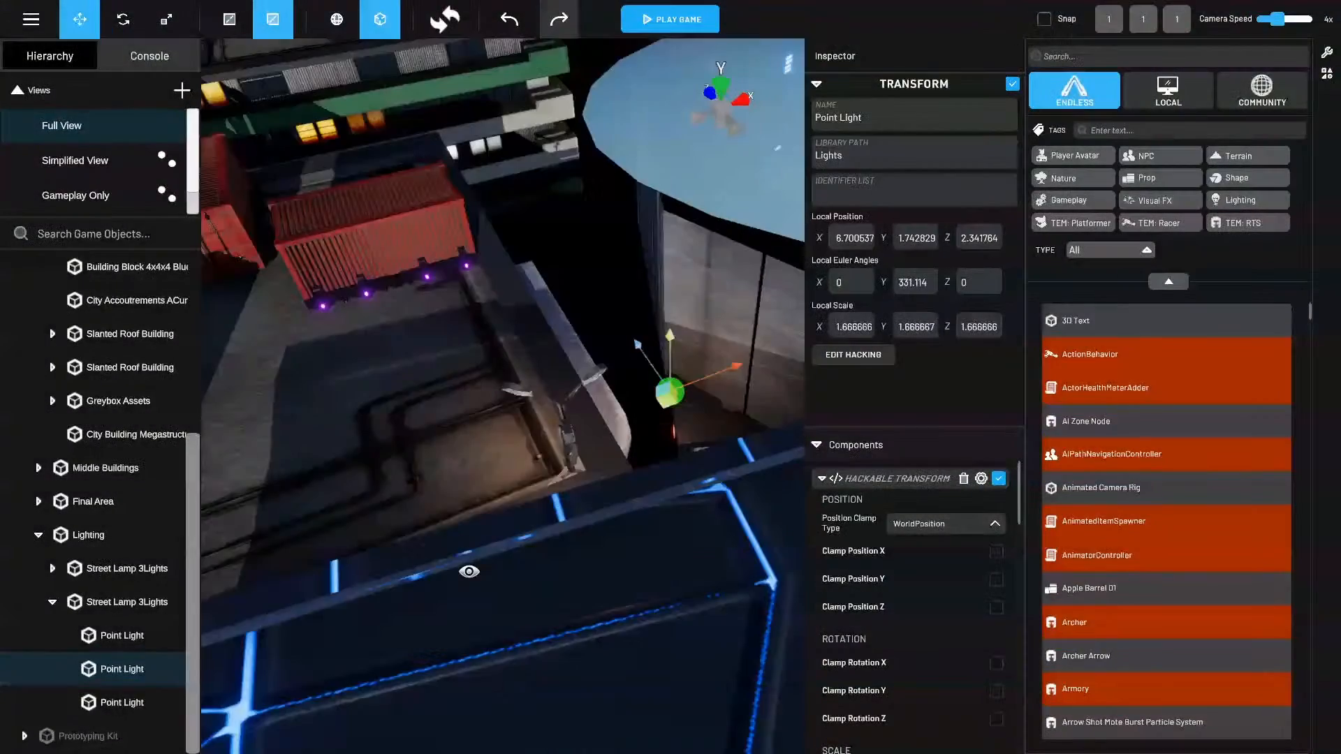
Move the copied lamp's first Point Light farther away from the lamp post, out past the roof corner.
{"action": "left_click", "coordinate": [160, 635]}
{"action": "double_click", "coordinate": [159, 634]}
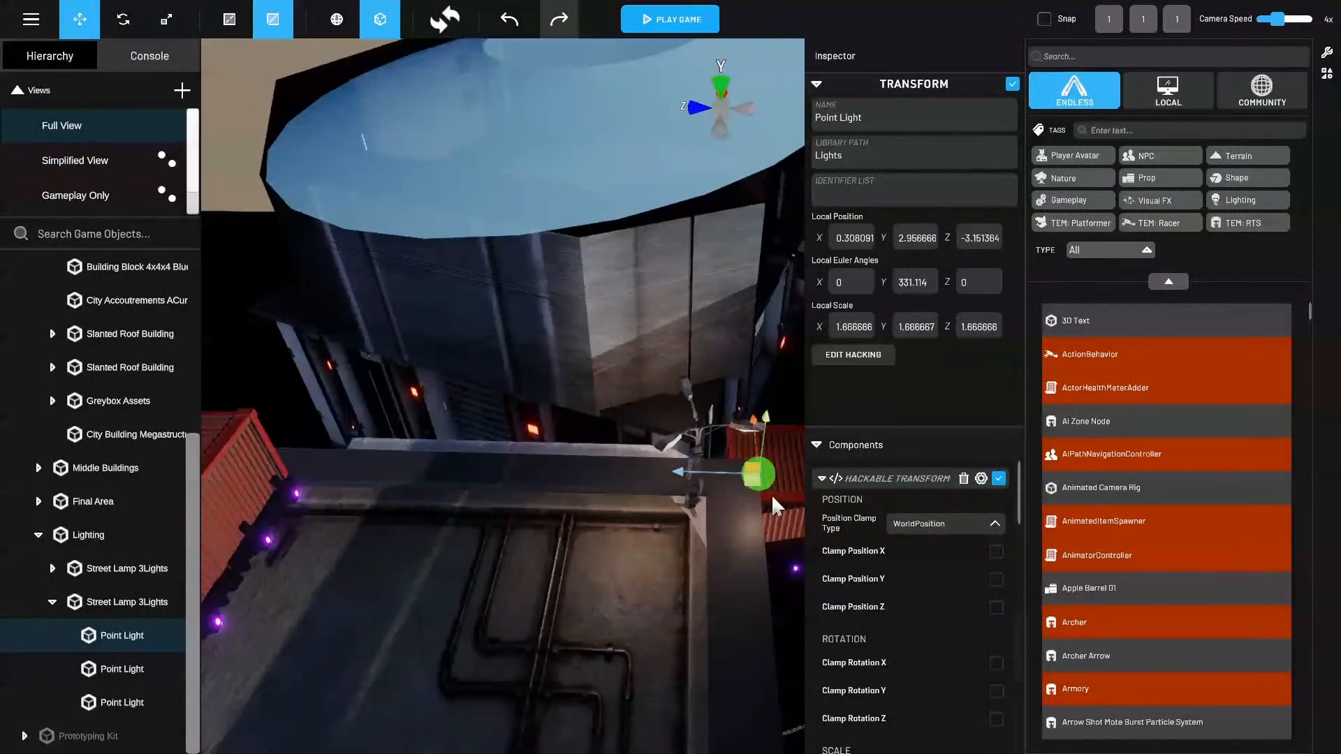
{"action": "left_click_drag", "start_coordinate": [751, 484], "coordinate": [792, 479]}
{"action": "left_click_drag", "start_coordinate": [781, 552], "coordinate": [649, 555], "text": "alt"}
Move the copied lamp's third Point Light farther from the post, to local position about X -4.6, Y 2.9, Z 3.8.
{"action": "left_click", "coordinate": [128, 699]}
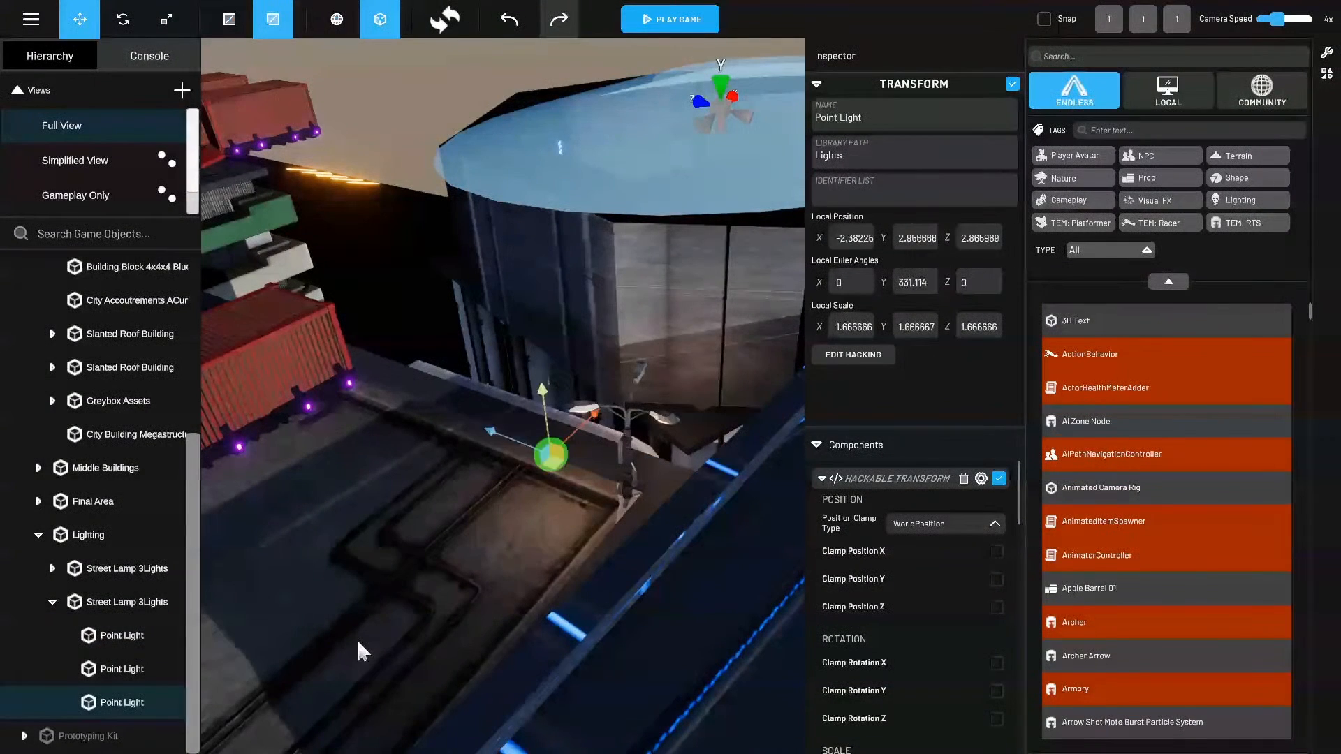
{"action": "left_click_drag", "start_coordinate": [357, 639], "coordinate": [503, 677], "text": "alt"}
{"action": "left_click_drag", "start_coordinate": [560, 497], "coordinate": [694, 291]}
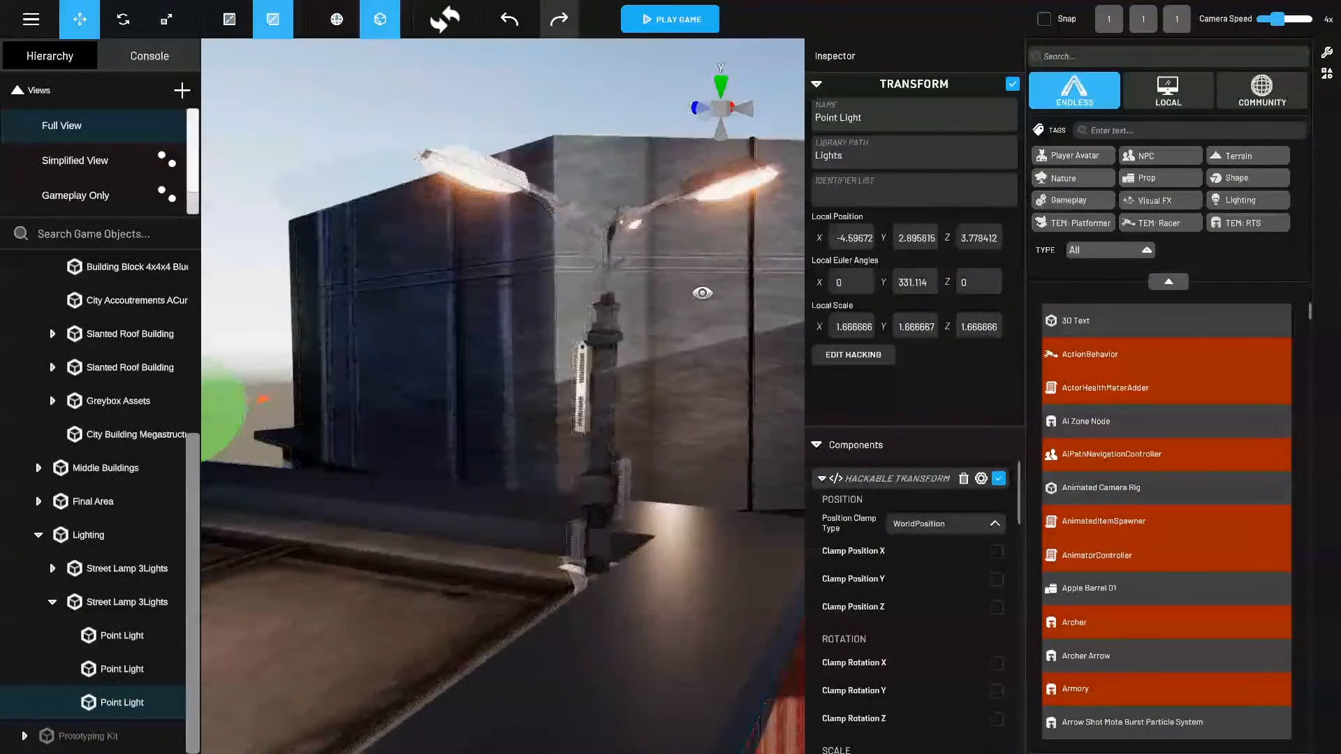
Set the copied street lamp's local Euler angles to 0 on X, Y and Z.
{"action": "left_click", "coordinate": [610, 345]}
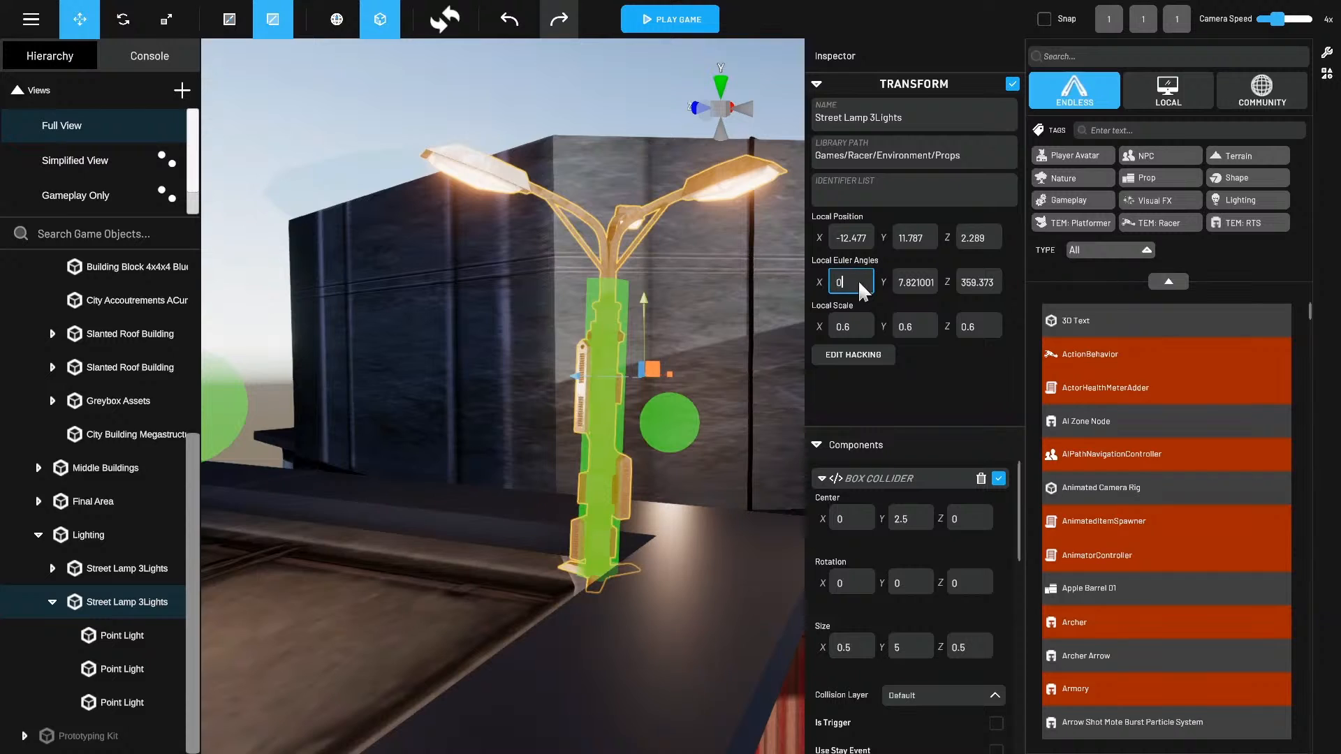
{"action": "key", "text": "Return"}
{"action": "left_click", "coordinate": [929, 285]}
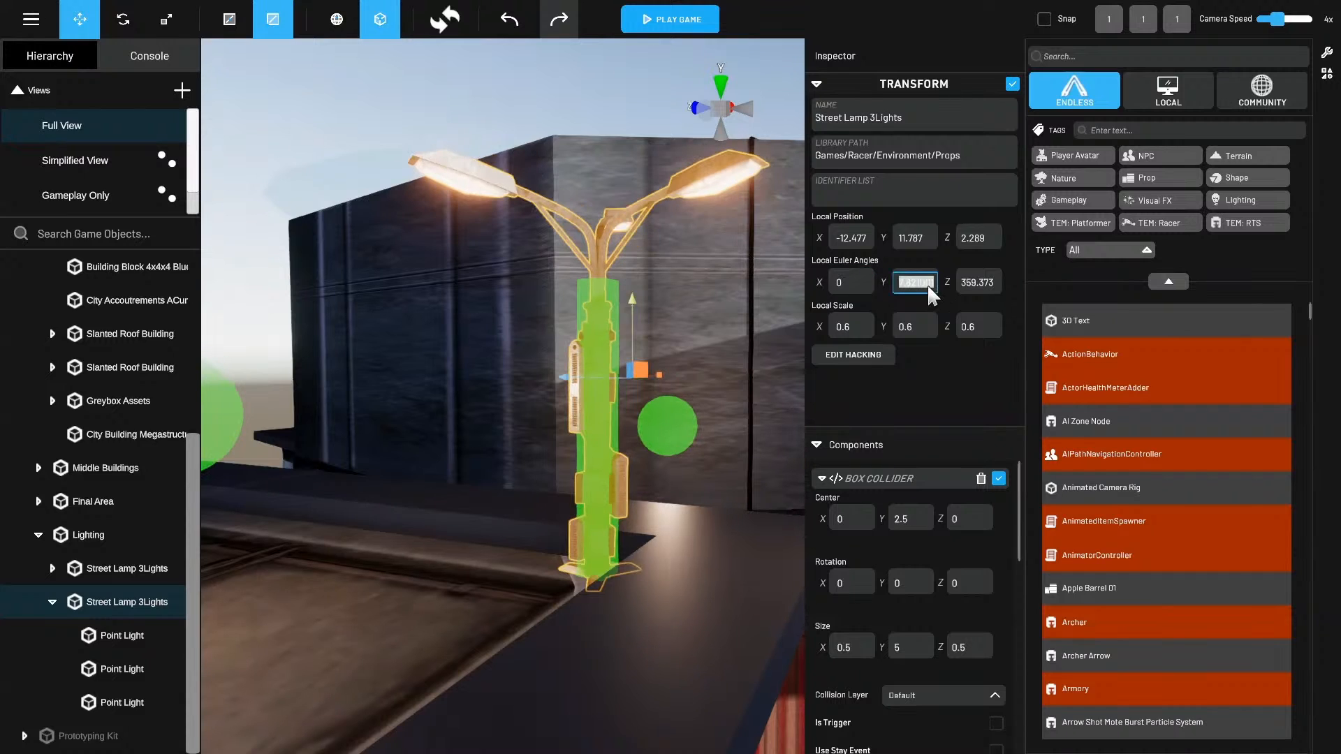
{"action": "type", "text": "0"}
{"action": "key", "text": "Return"}
{"action": "left_click", "coordinate": [976, 286]}
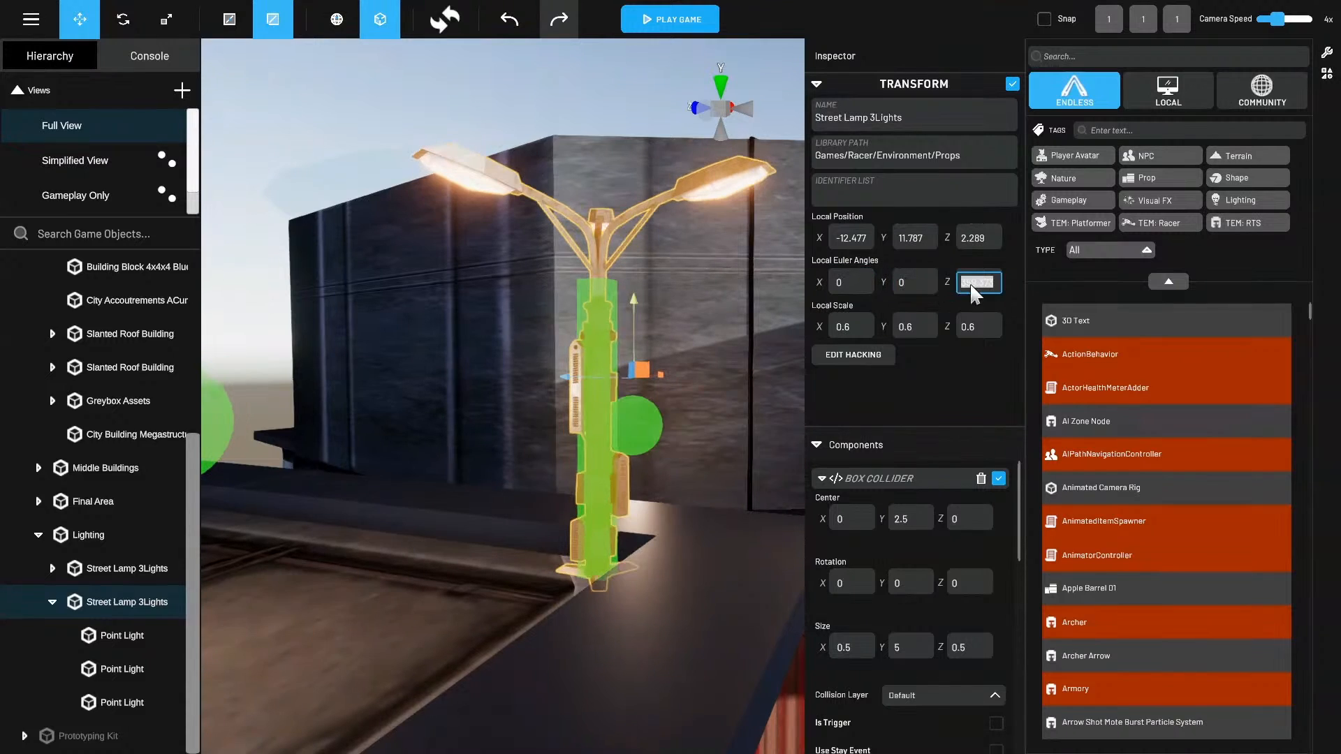
{"action": "type", "text": "0"}
{"action": "key", "text": "Return"}
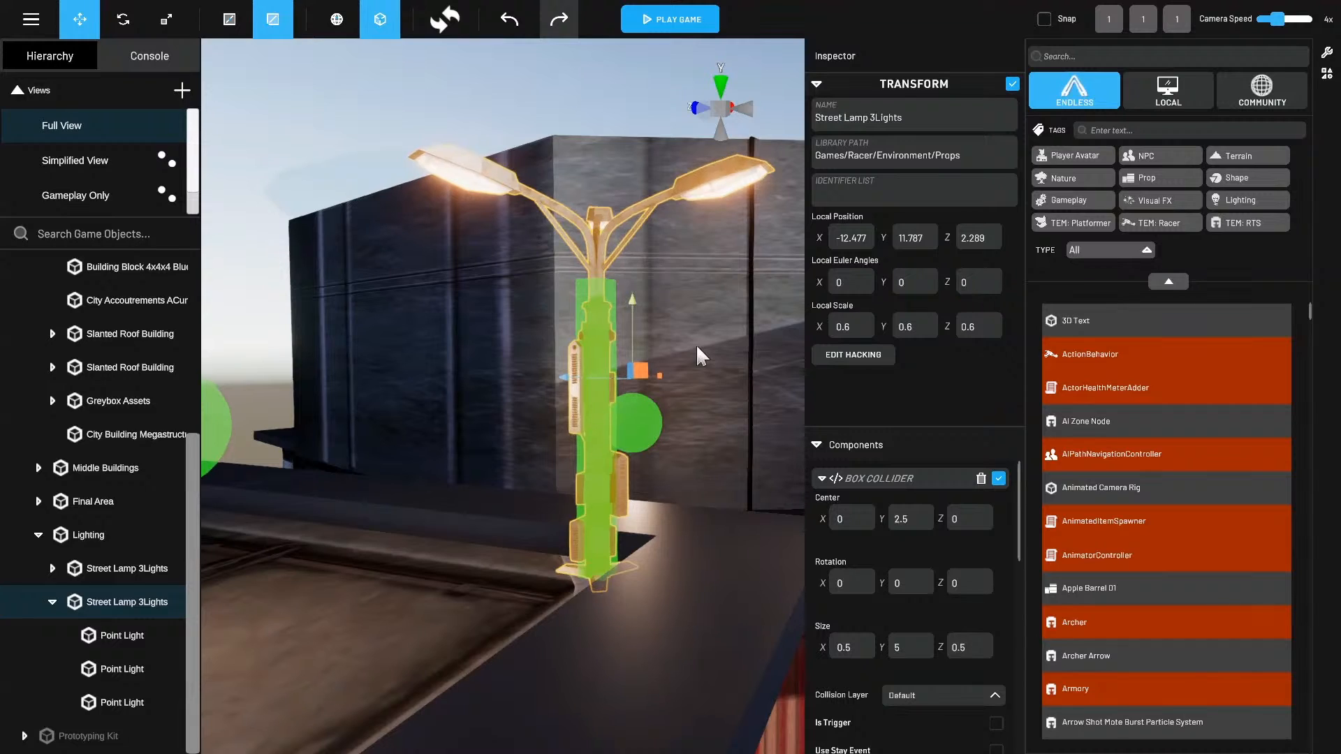
Collapse the Lighting and Entrance Area groups, and expand Middle Buildings and its Storage Building group.
{"action": "right_click_drag", "start_coordinate": [695, 344], "coordinate": [625, 513]}
{"action": "mouse_move", "coordinate": [437, 469]}
{"action": "right_mouse_down"}
{"action": "mouse_move", "coordinate": [445, 516]}
{"action": "mouse_move", "coordinate": [431, 472]}
{"action": "right_mouse_up"}
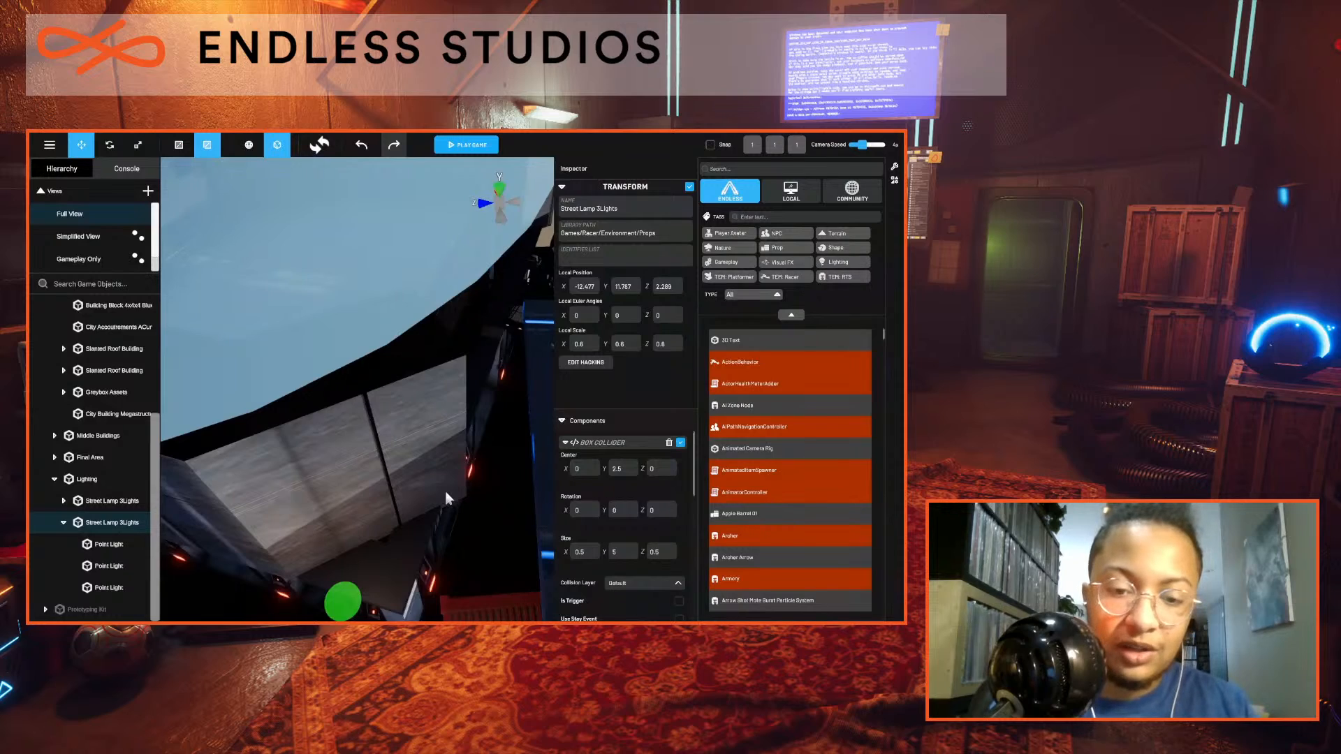
{"action": "scroll", "coordinate": [475, 509], "scroll_direction": "up", "scroll_amount": 3}
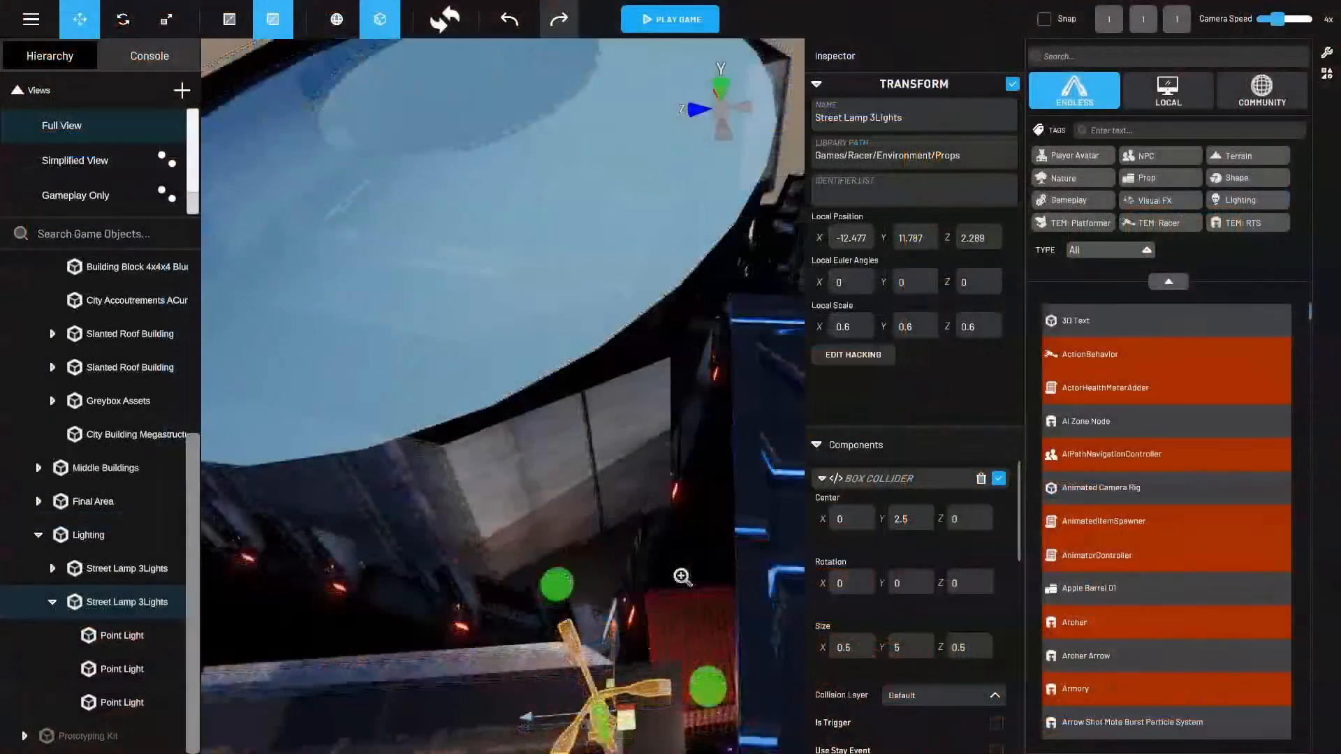
{"action": "right_click_drag", "start_coordinate": [682, 577], "coordinate": [611, 626]}
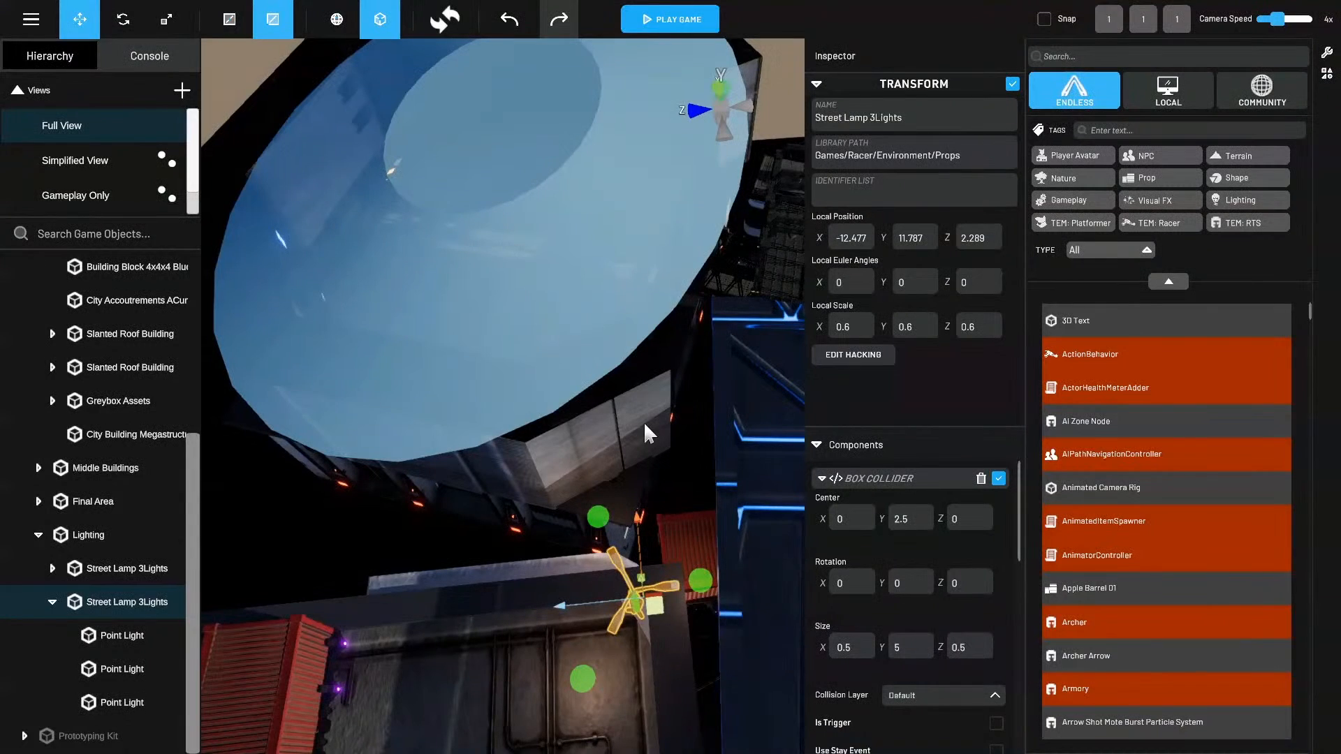
{"action": "left_click", "coordinate": [44, 534]}
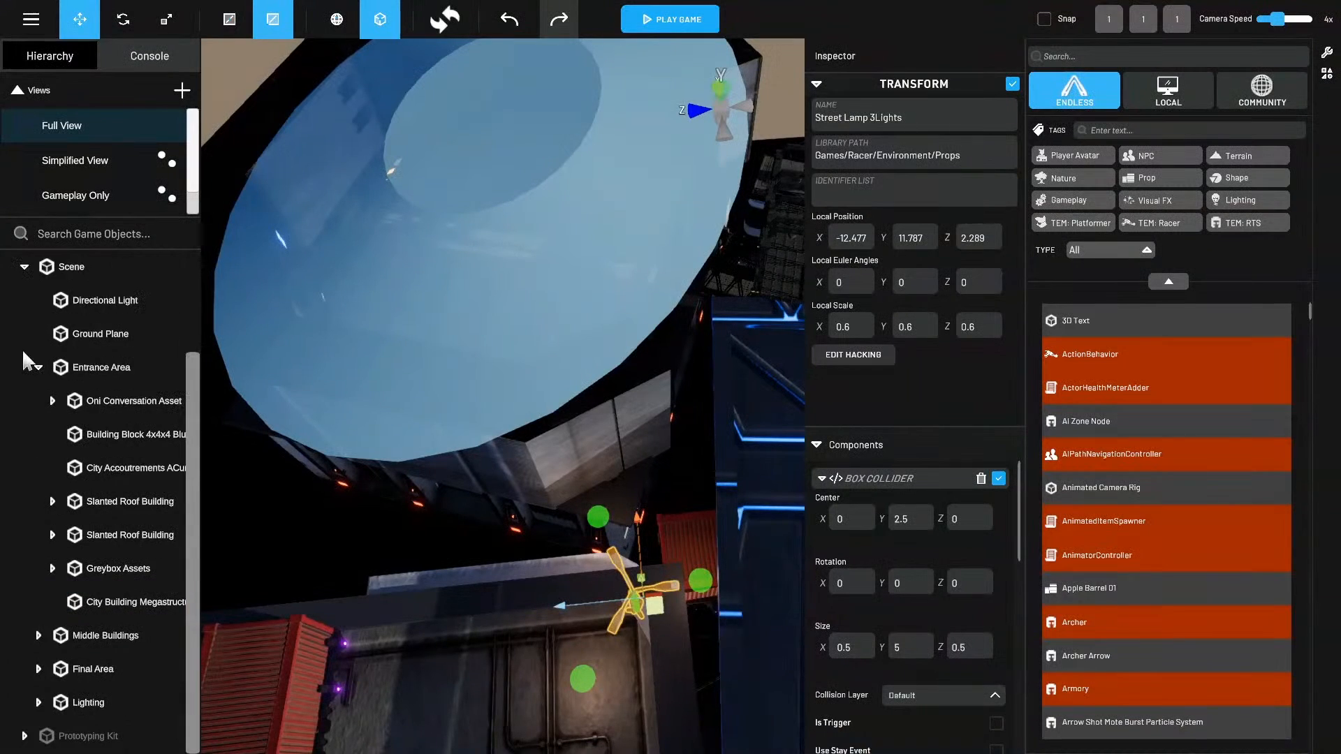
{"action": "left_click", "coordinate": [39, 367]}
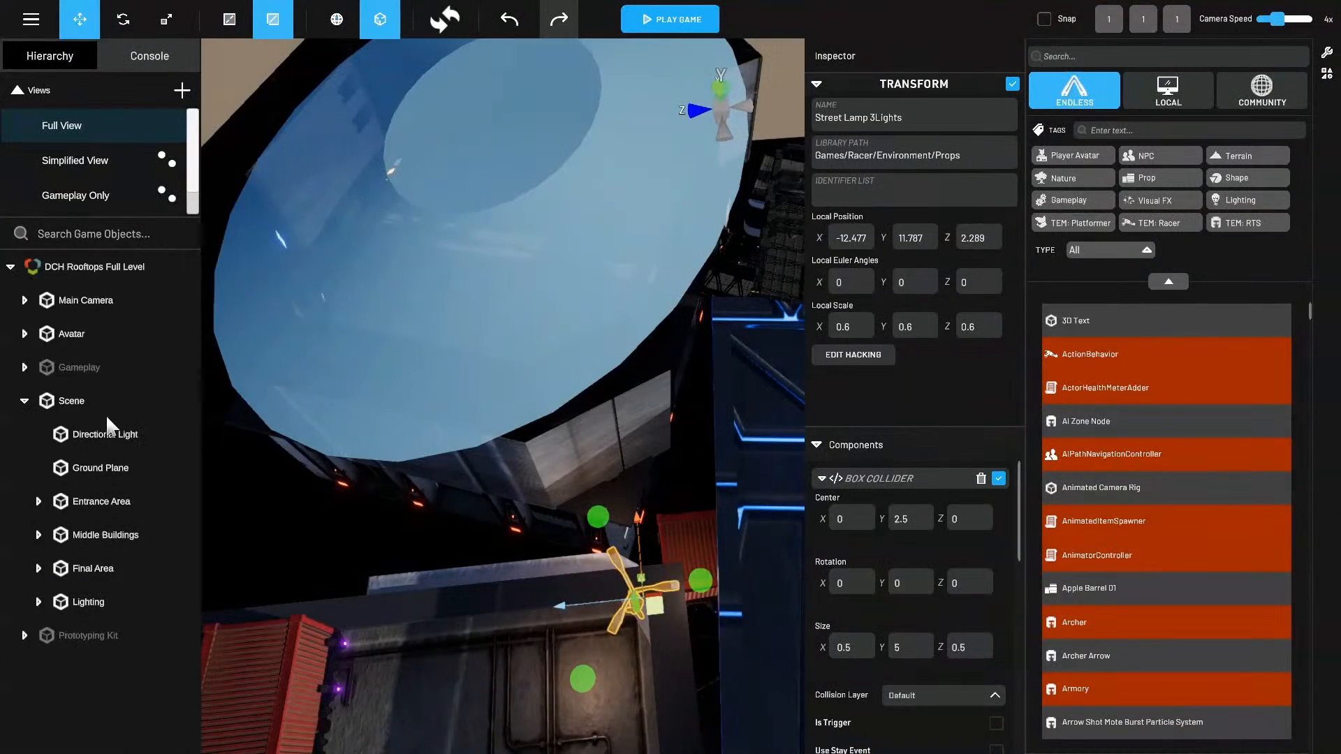
{"action": "left_click", "coordinate": [102, 534]}
{"action": "left_click", "coordinate": [38, 534]}
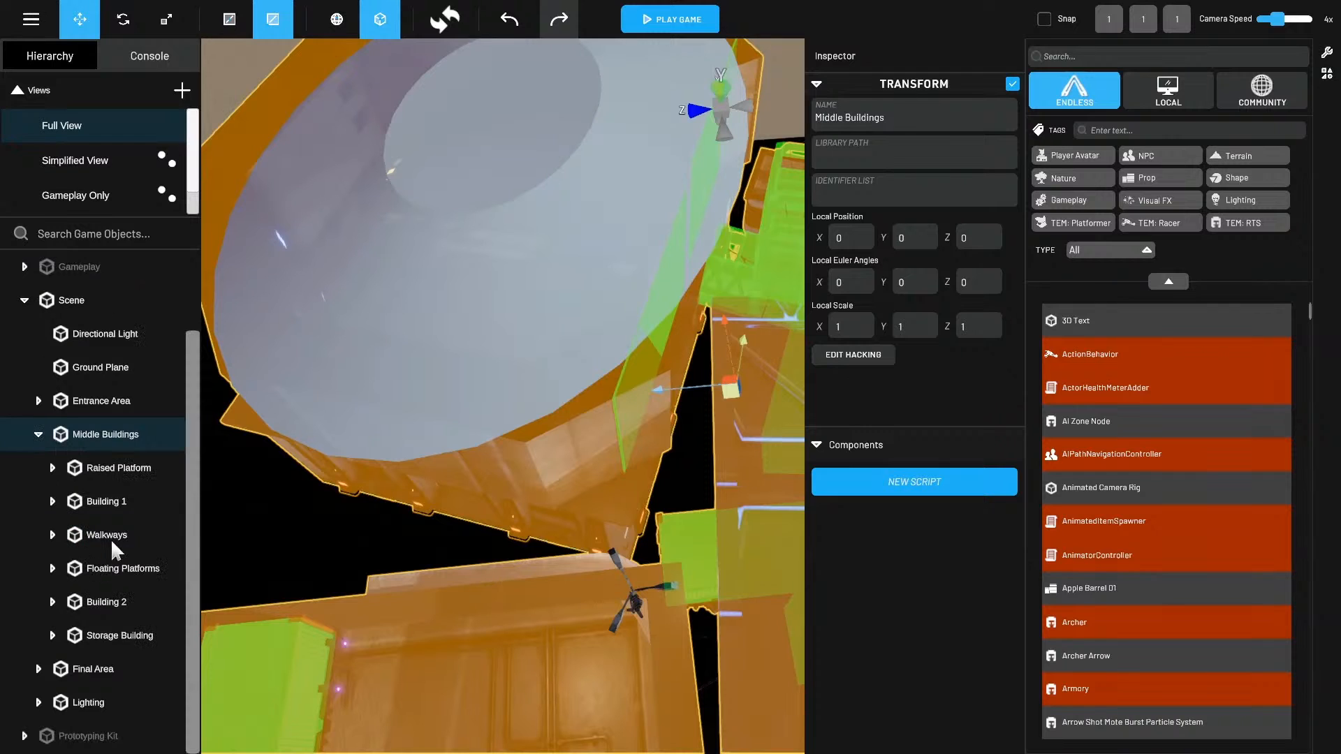
{"action": "left_click", "coordinate": [127, 637]}
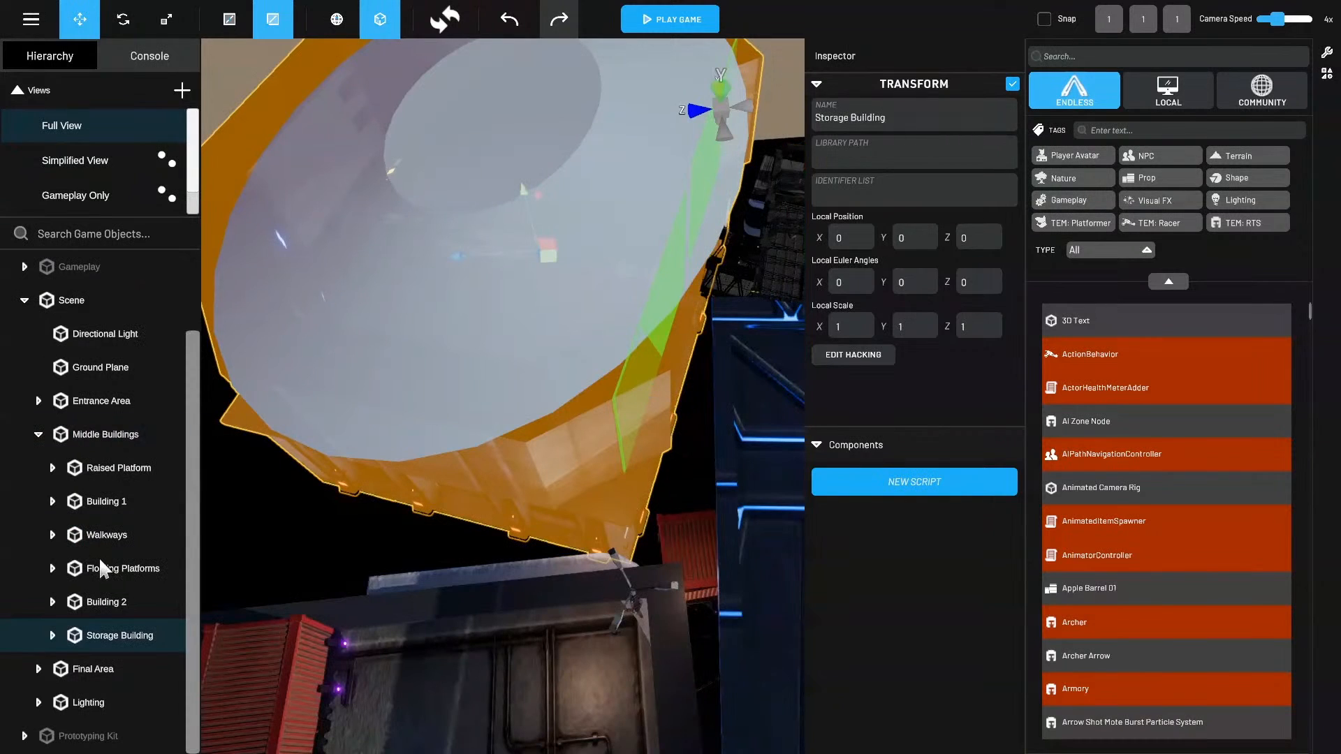
{"action": "left_click", "coordinate": [53, 635]}
{"action": "scroll", "coordinate": [125, 586], "scroll_direction": "down", "scroll_amount": 3}
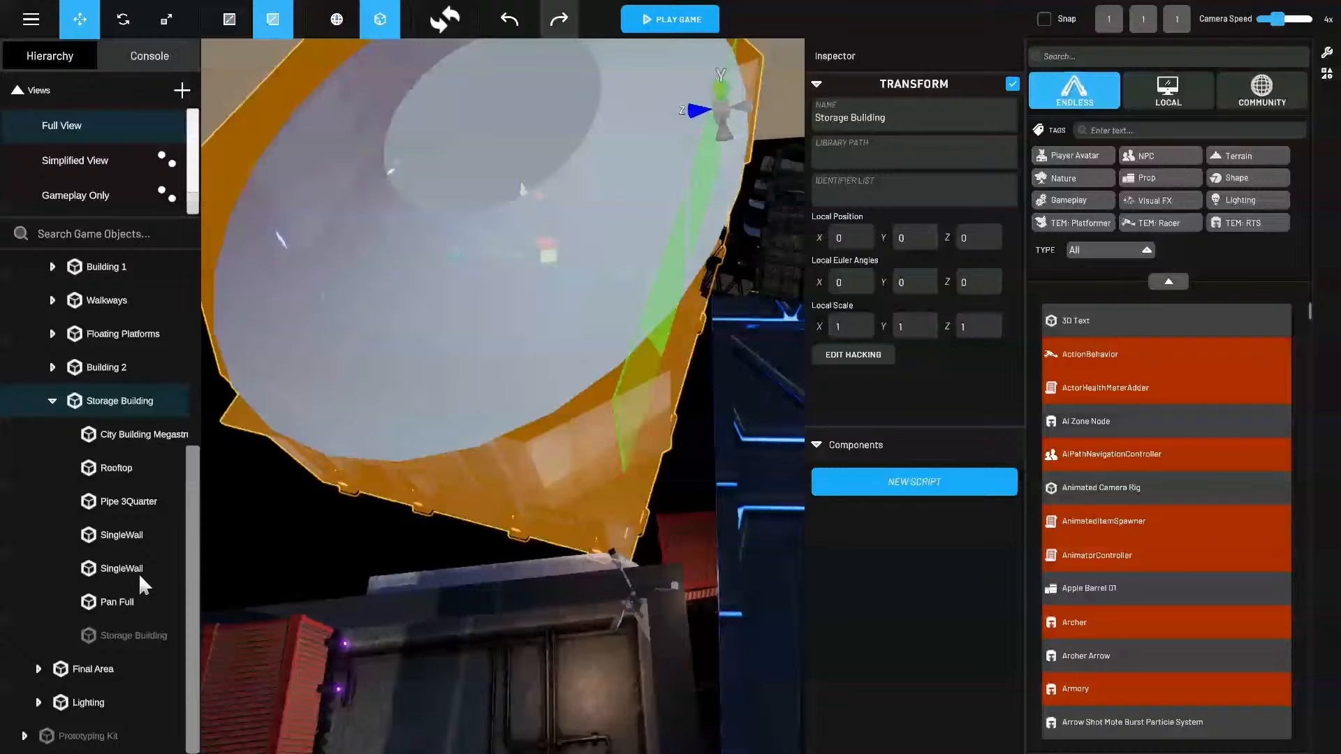
Identify the Storage Building's Pipe 3Quarter among its parts and move it to about X 10.75, Y 10.42, Z 8.49.
{"action": "left_click", "coordinate": [139, 462]}
{"action": "scroll", "coordinate": [674, 475], "scroll_direction": "up", "scroll_amount": 5}
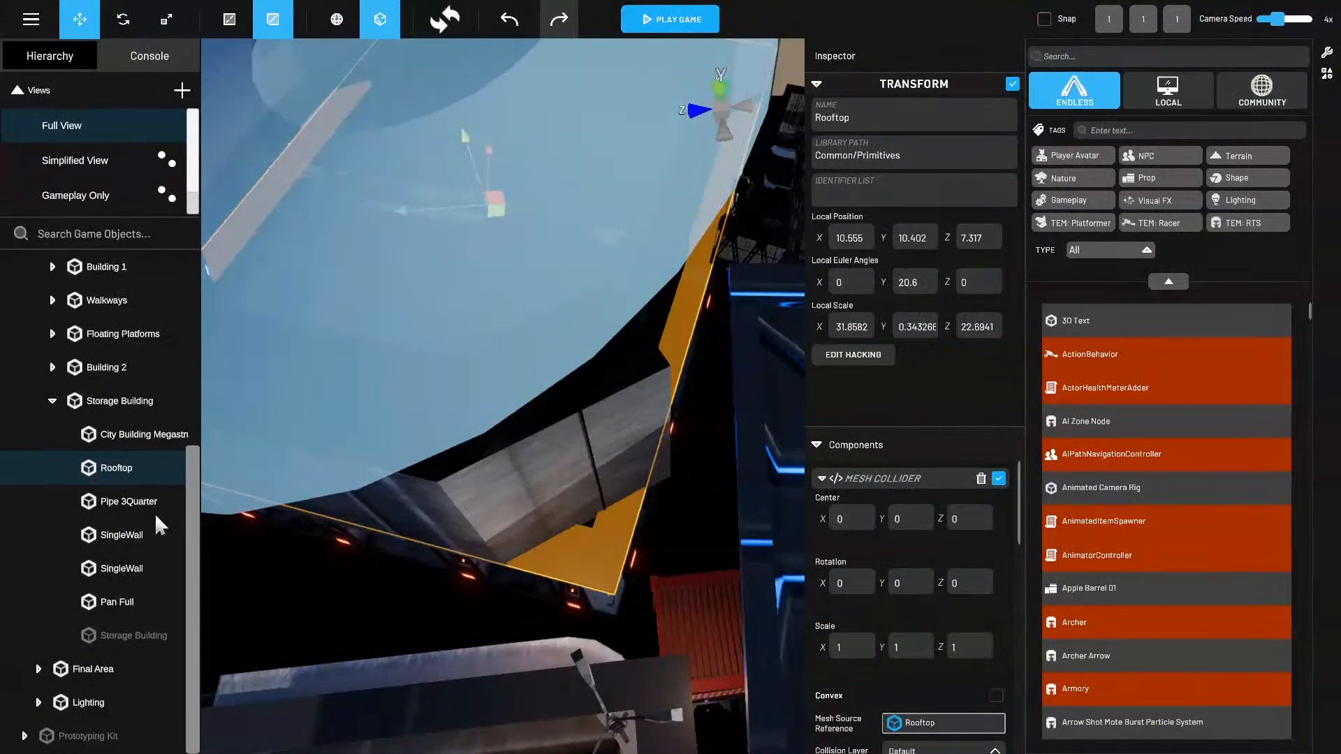
{"action": "left_click", "coordinate": [125, 534]}
{"action": "left_click", "coordinate": [137, 603]}
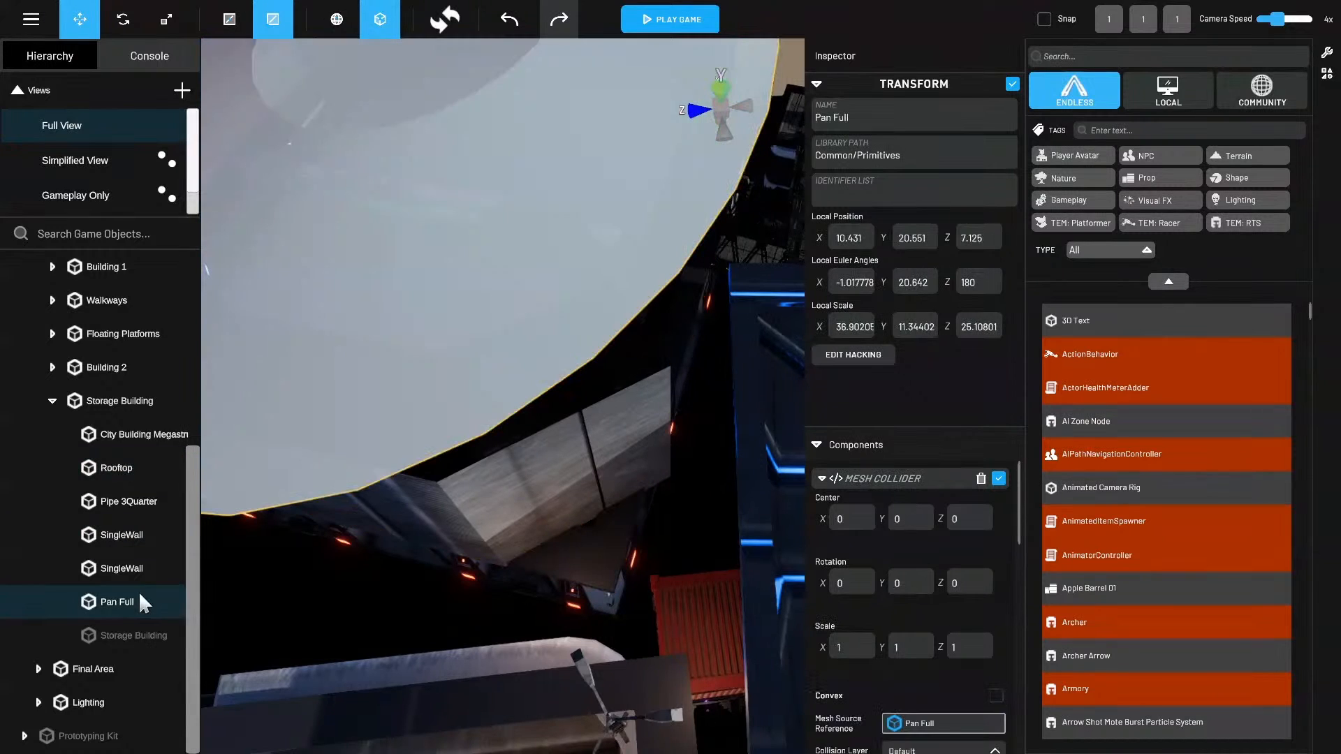
{"action": "left_click", "coordinate": [135, 497]}
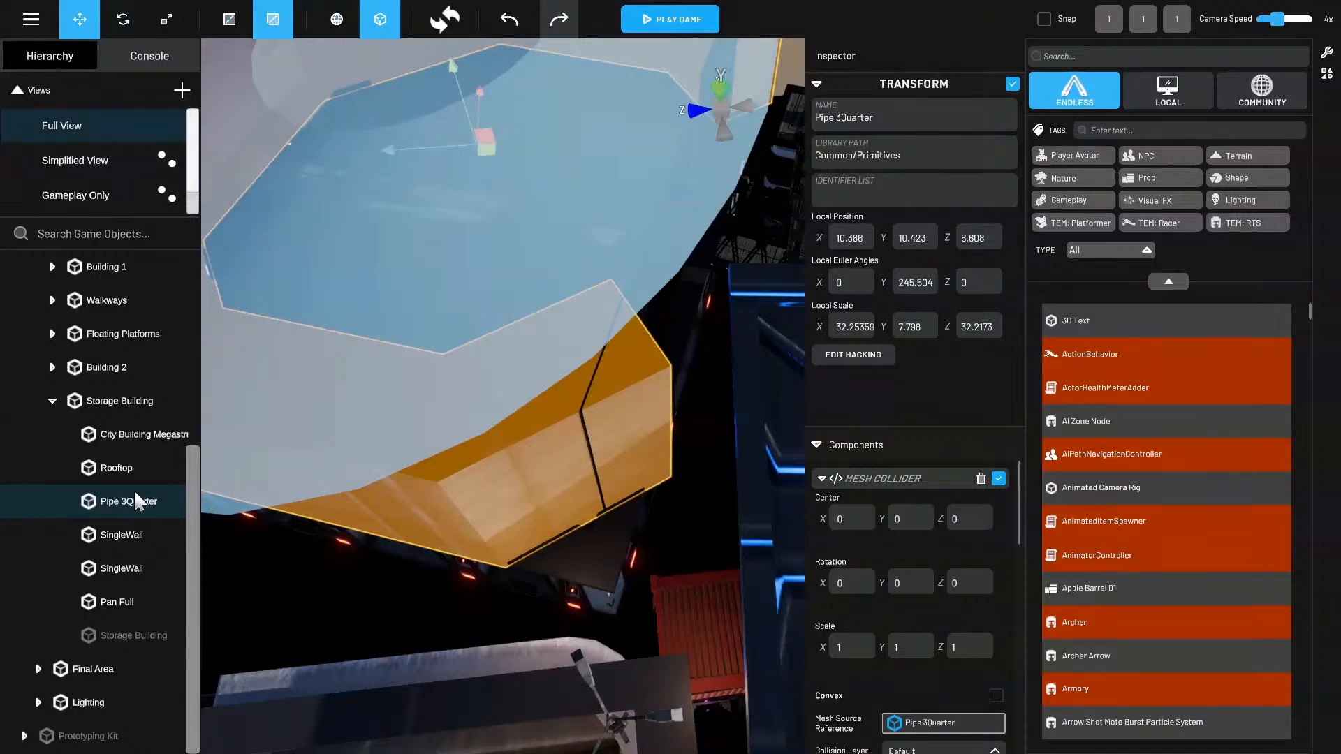
{"action": "scroll", "coordinate": [708, 469], "scroll_direction": "down", "scroll_amount": 3}
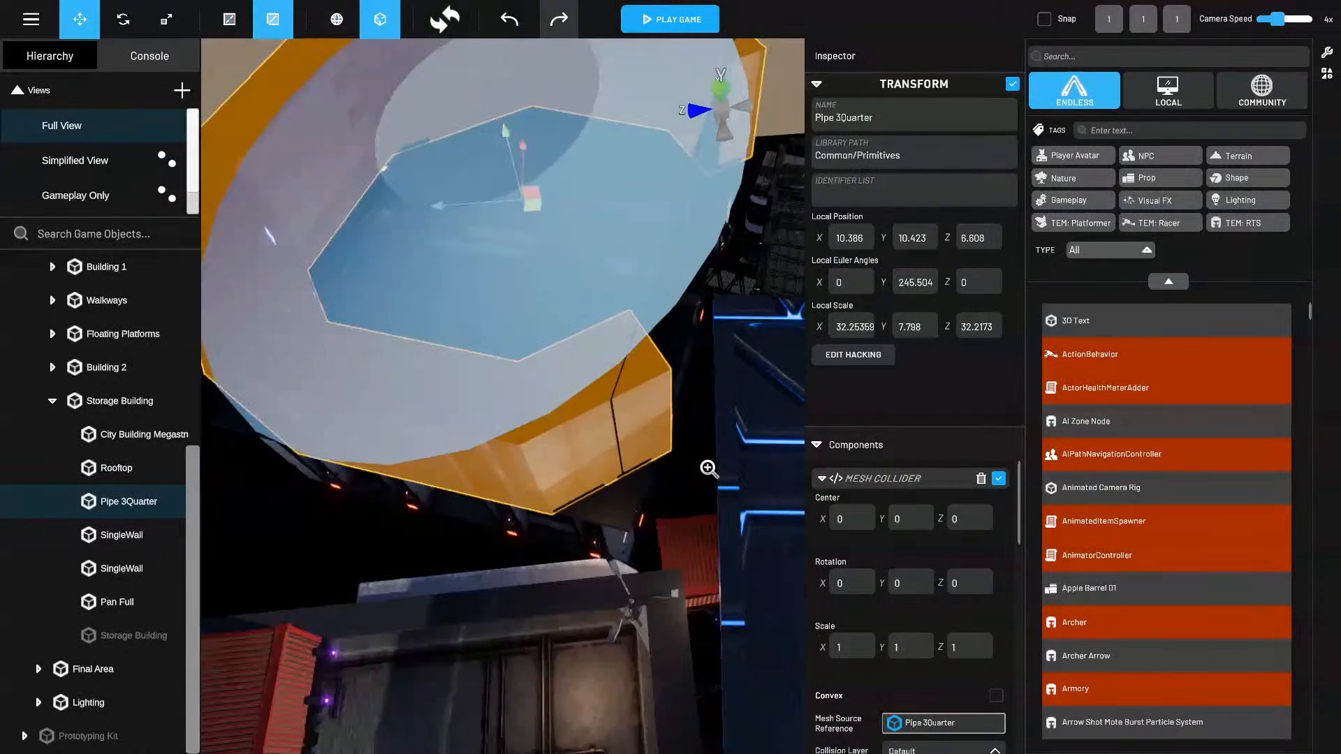
{"action": "left_click_drag", "start_coordinate": [541, 211], "coordinate": [503, 203]}
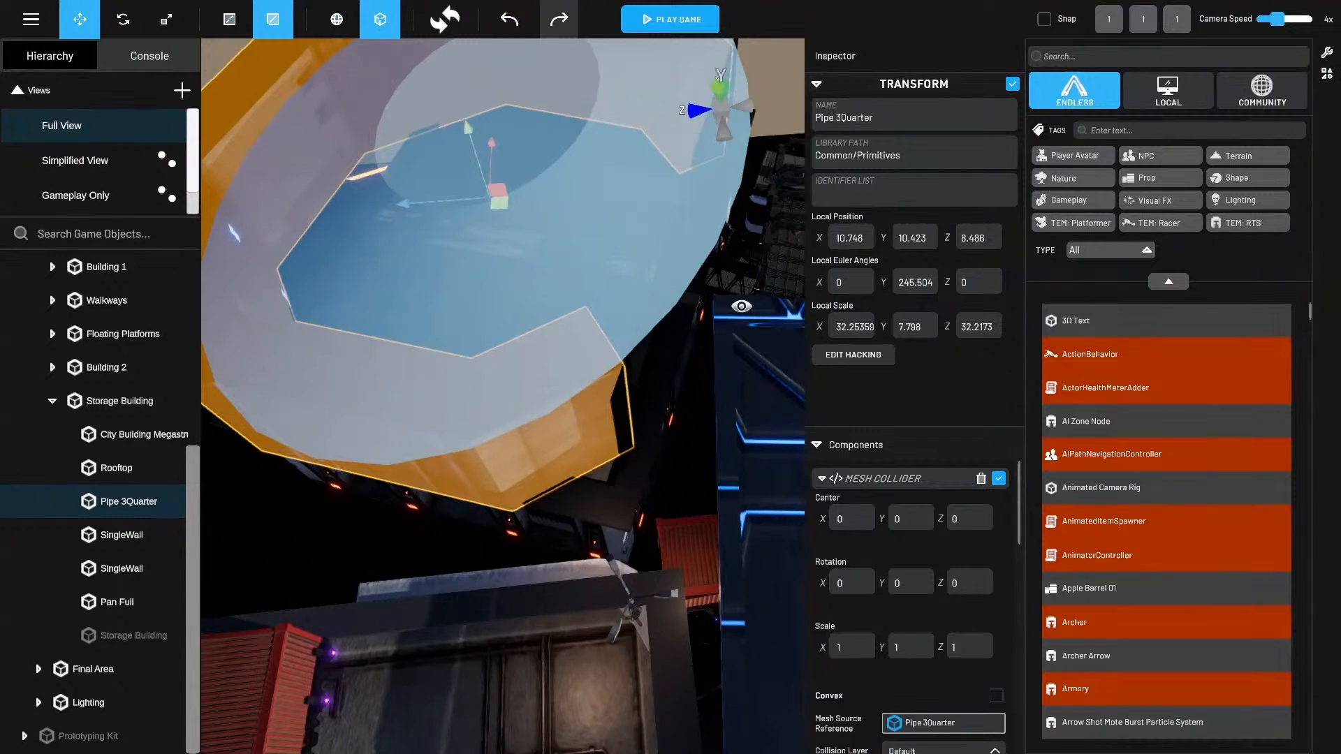
{"action": "right_click_drag", "start_coordinate": [739, 296], "coordinate": [733, 490]}
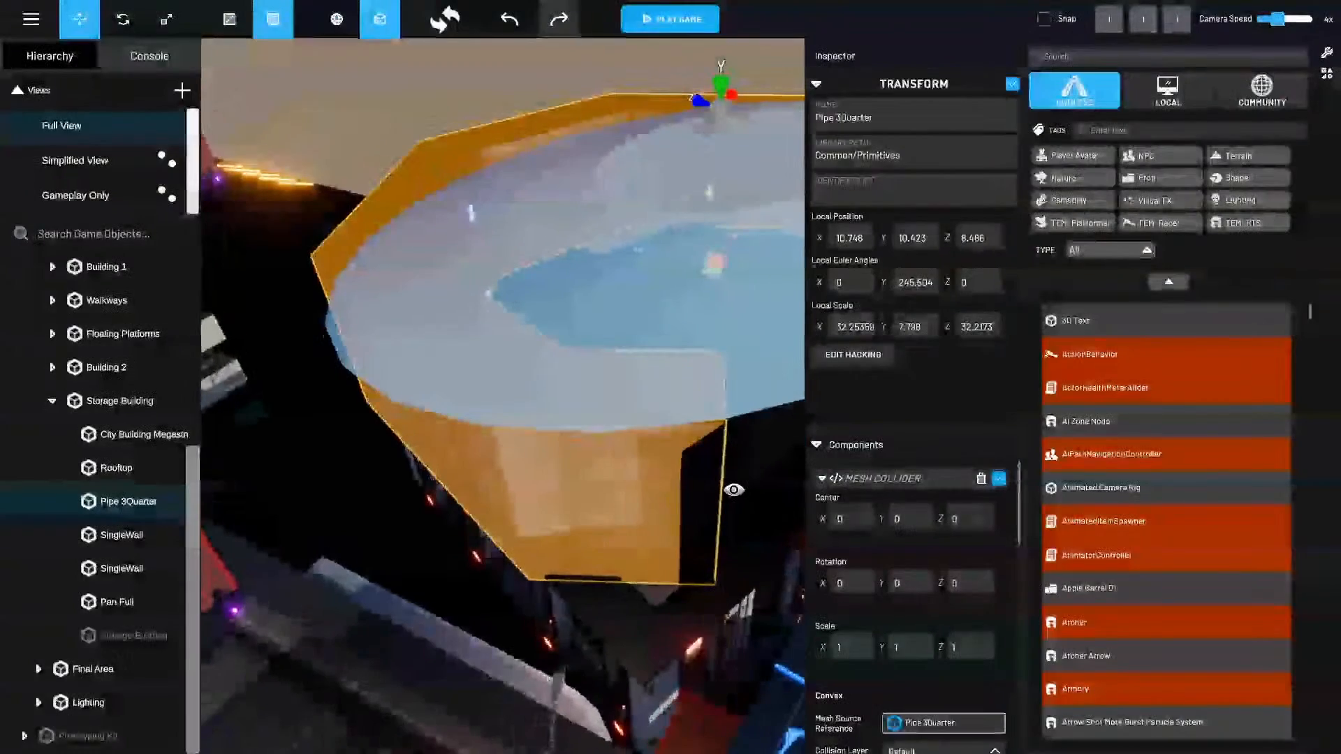
Deselect the pipe and examine the Storage Building's interior, dome and neighbouring rooftops from several angles.
{"action": "left_click", "coordinate": [484, 82]}
{"action": "right_click_drag", "start_coordinate": [483, 83], "coordinate": [691, 345]}
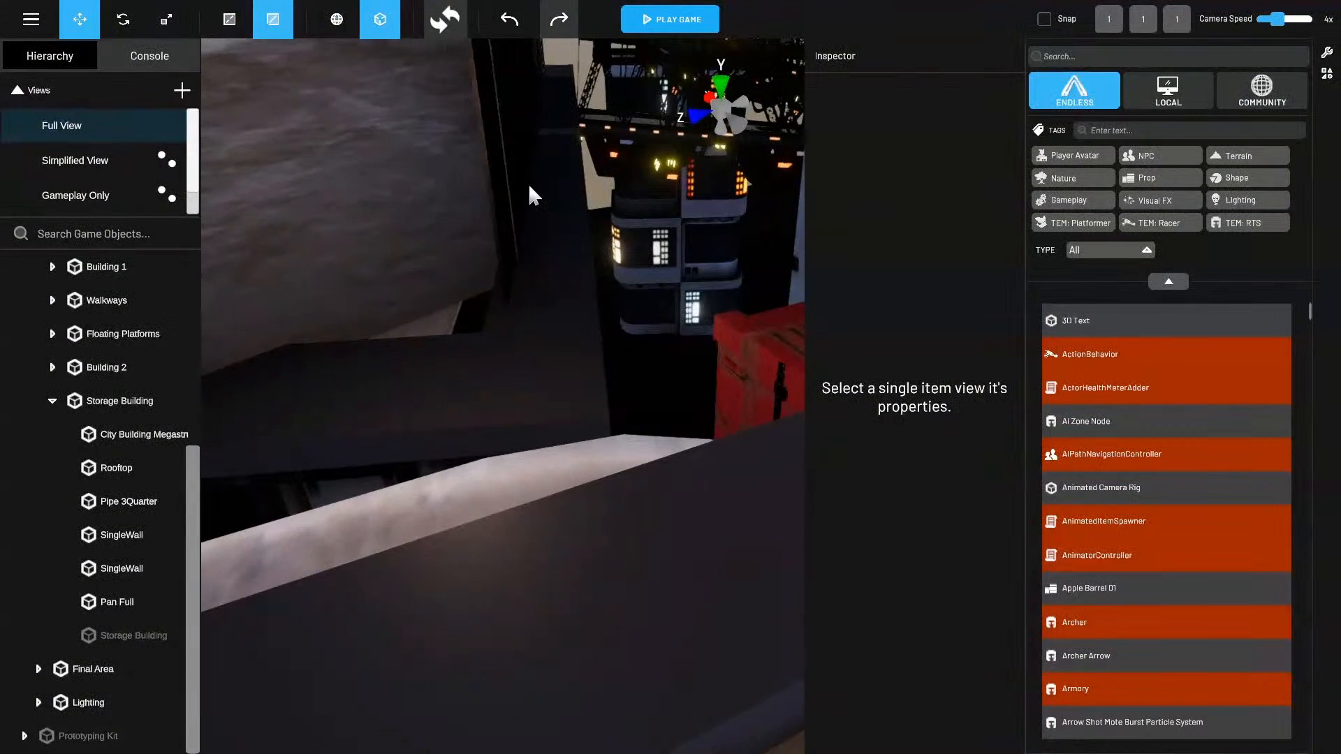
{"action": "right_click_drag", "start_coordinate": [600, 347], "coordinate": [640, 213]}
{"action": "right_click_drag", "start_coordinate": [592, 134], "coordinate": [608, 324]}
{"action": "scroll", "coordinate": [622, 345], "scroll_direction": "up", "scroll_amount": 5}
{"action": "scroll", "coordinate": [643, 340], "scroll_direction": "down", "scroll_amount": 3}
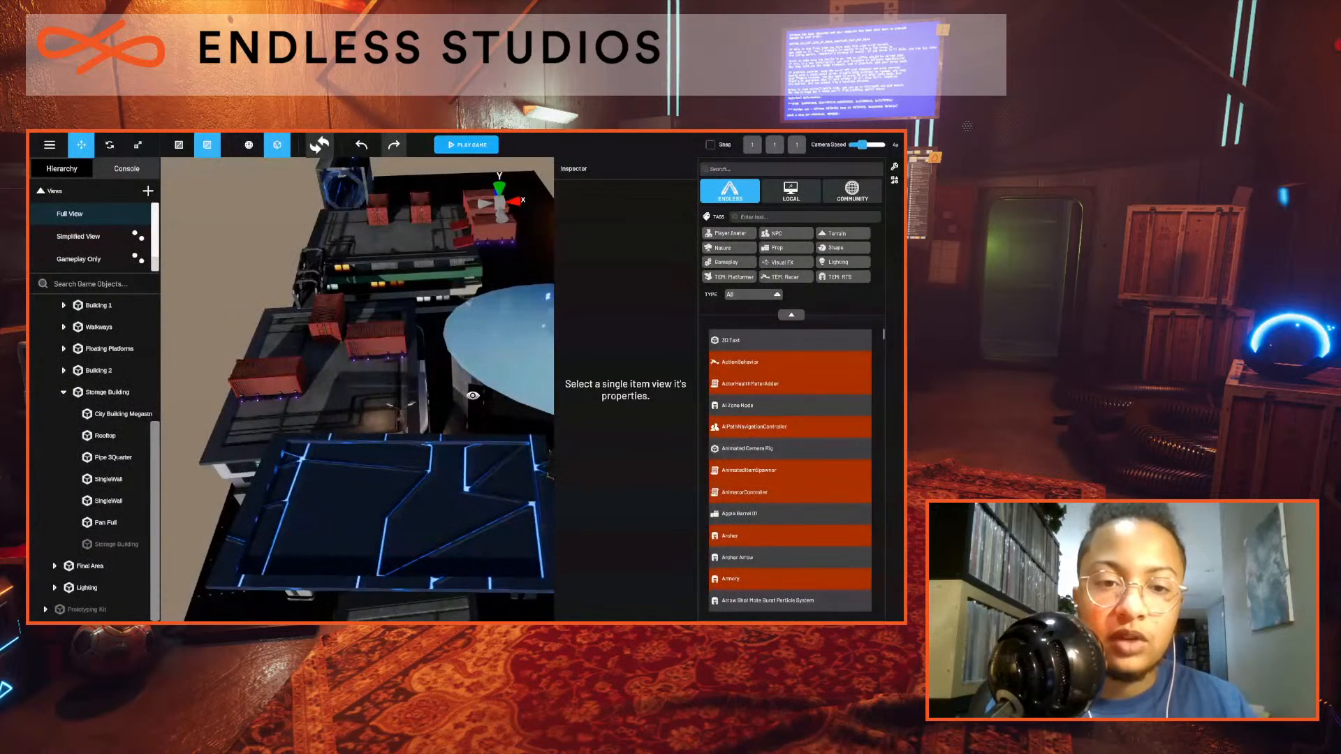
{"action": "scroll", "coordinate": [489, 434], "scroll_direction": "down", "scroll_amount": 2}
{"action": "scroll", "coordinate": [457, 434], "scroll_direction": "up", "scroll_amount": 2}
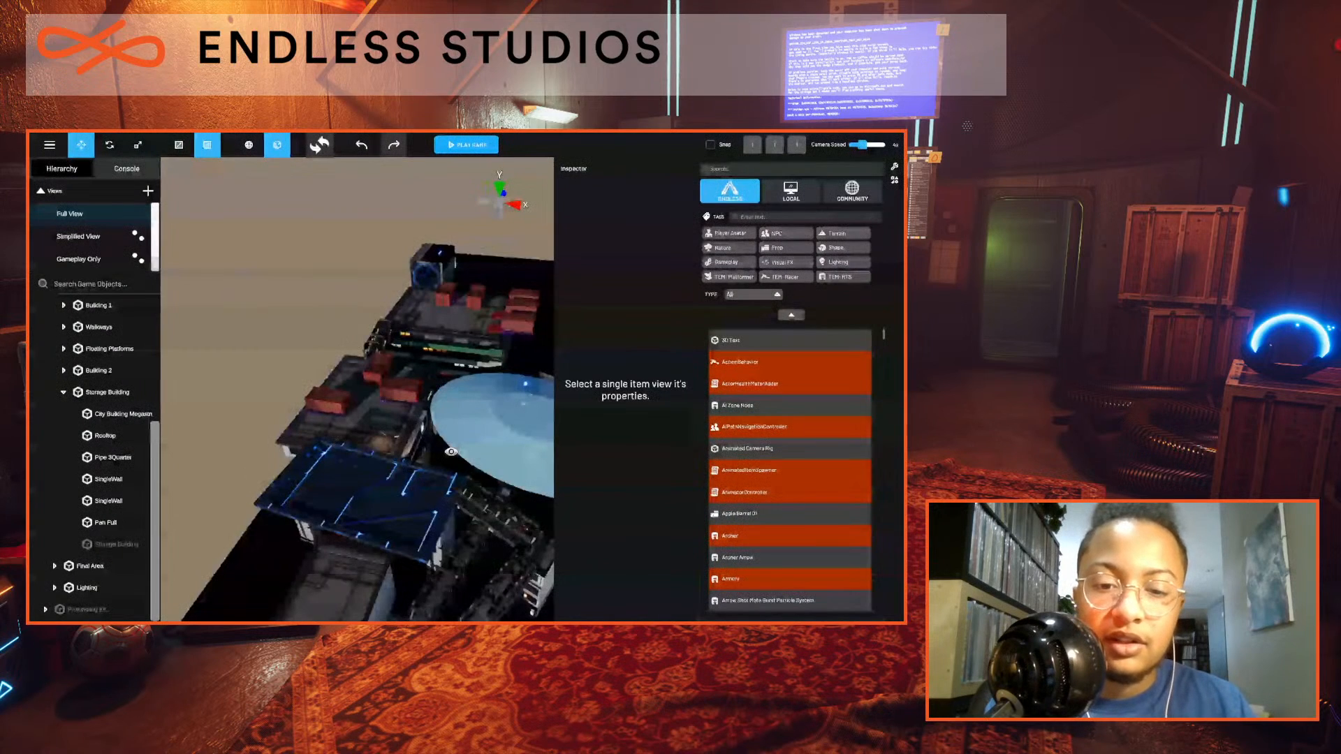
{"action": "right_click_drag", "start_coordinate": [457, 433], "coordinate": [515, 398]}
{"action": "scroll", "coordinate": [515, 398], "scroll_direction": "down", "scroll_amount": 3}
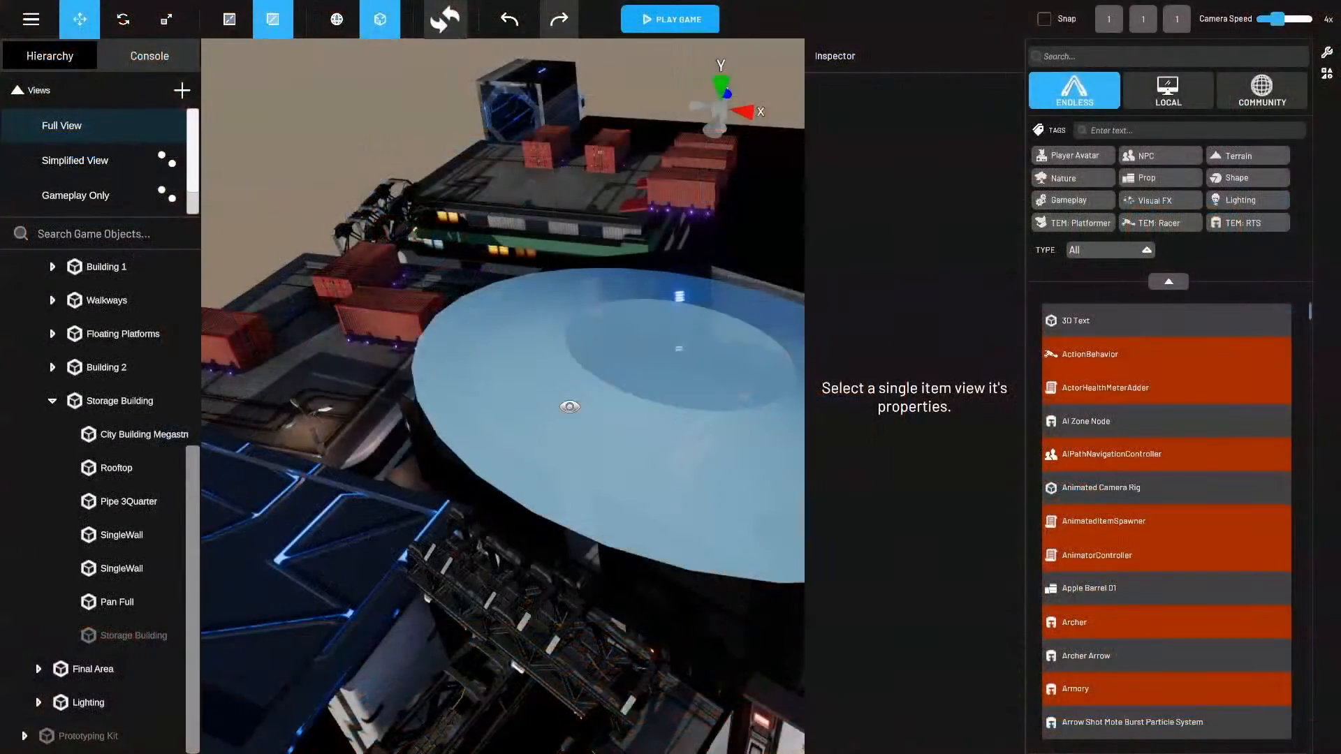
{"action": "scroll", "coordinate": [474, 379], "scroll_direction": "up", "scroll_amount": 2}
{"action": "scroll", "coordinate": [681, 379], "scroll_direction": "up", "scroll_amount": 2}
{"action": "right_click_drag", "start_coordinate": [680, 378], "coordinate": [685, 518]}
{"action": "scroll", "coordinate": [684, 517], "scroll_direction": "down", "scroll_amount": 3}
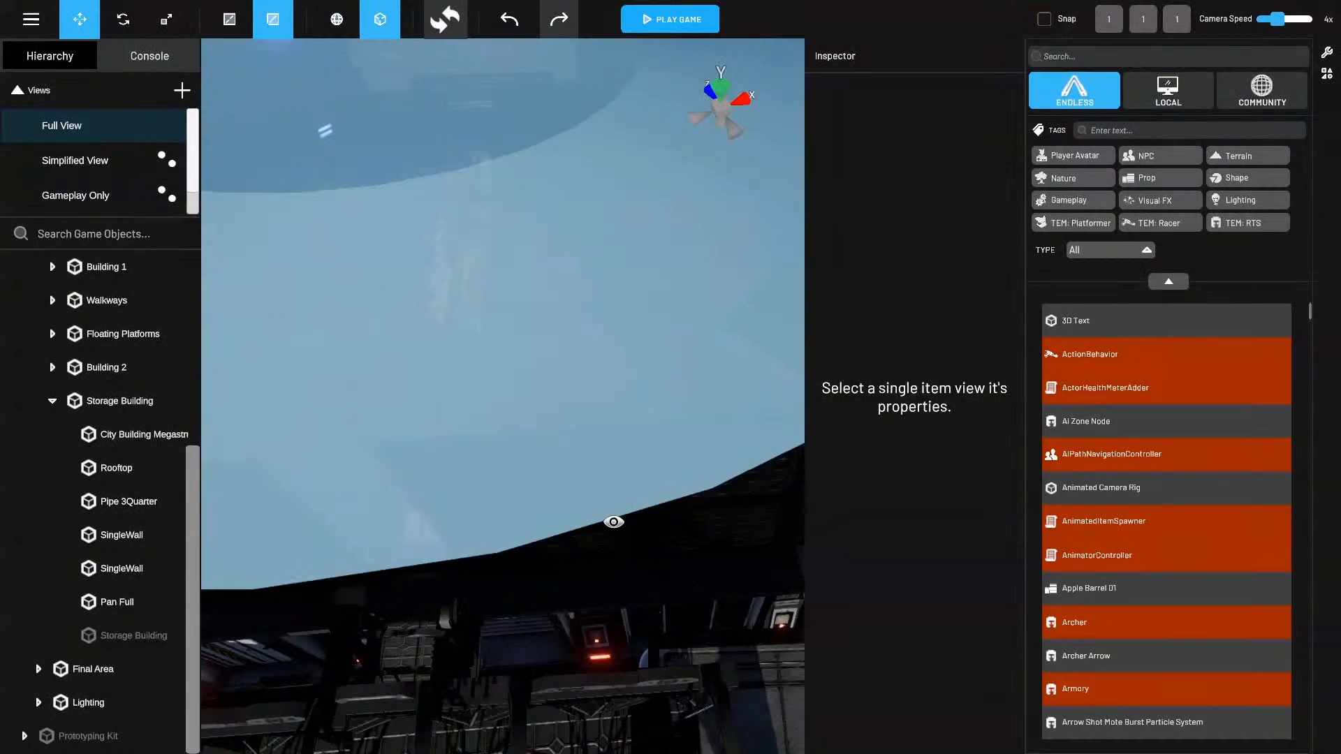
{"action": "middle_click_drag", "start_coordinate": [614, 517], "coordinate": [634, 535]}
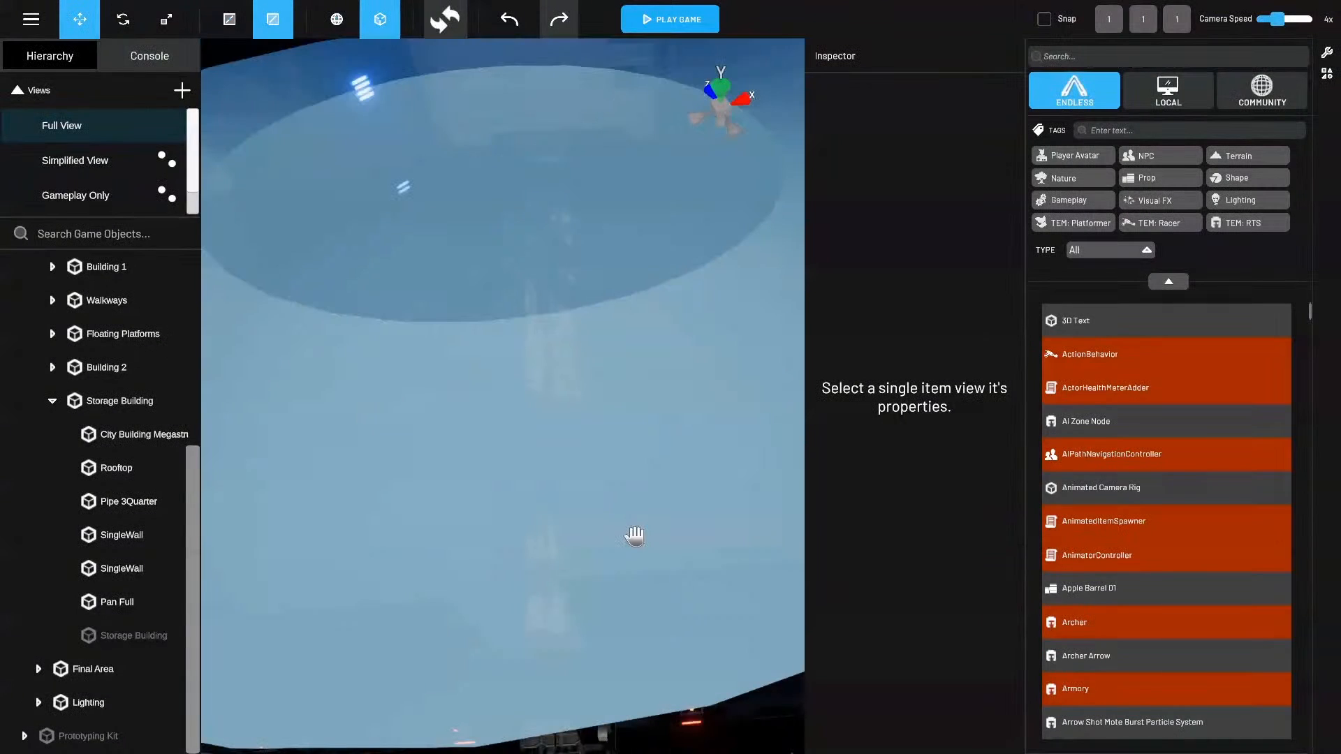
Disable the Storage Building's Pan Full object to expose the rooftop floor beneath it.
{"action": "left_click", "coordinate": [148, 479]}
{"action": "left_click", "coordinate": [174, 599]}
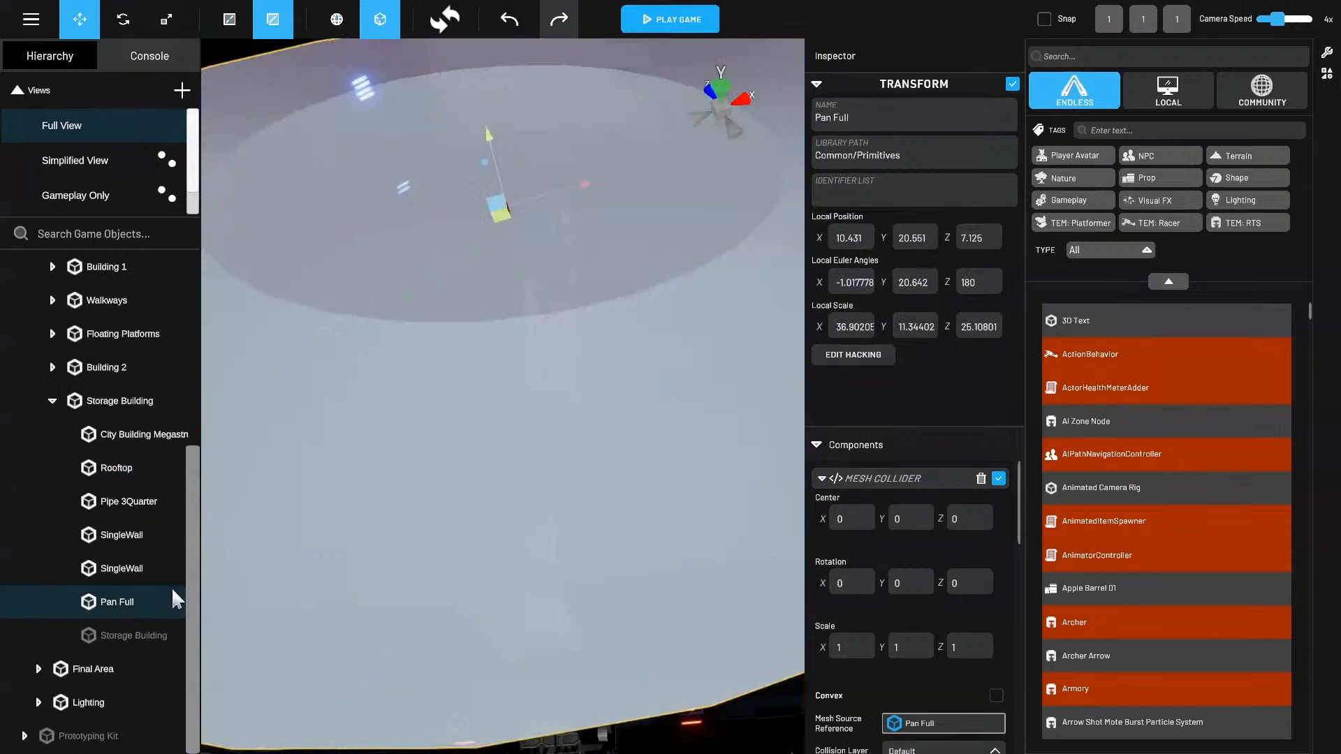
{"action": "left_click", "coordinate": [1012, 84]}
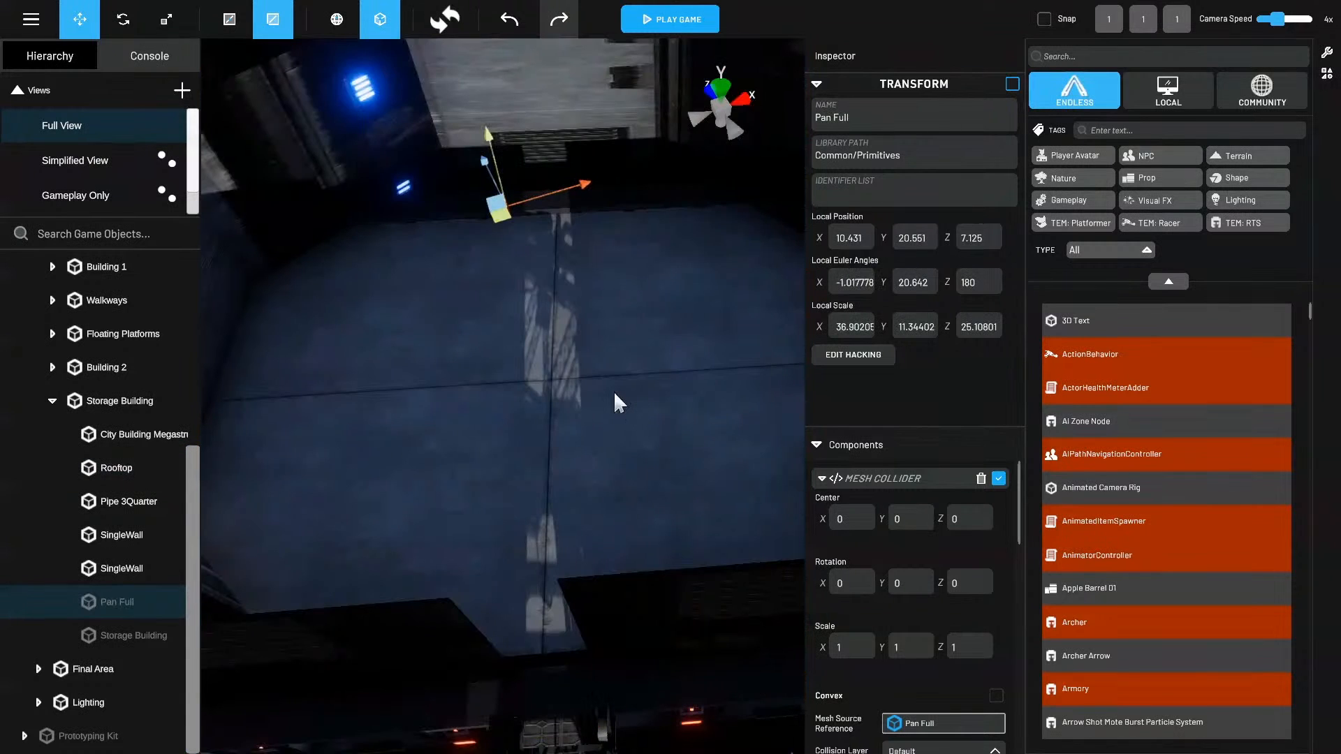
{"action": "scroll", "coordinate": [614, 392], "scroll_direction": "down", "scroll_amount": 3}
{"action": "right_click_drag", "start_coordinate": [621, 396], "coordinate": [614, 429]}
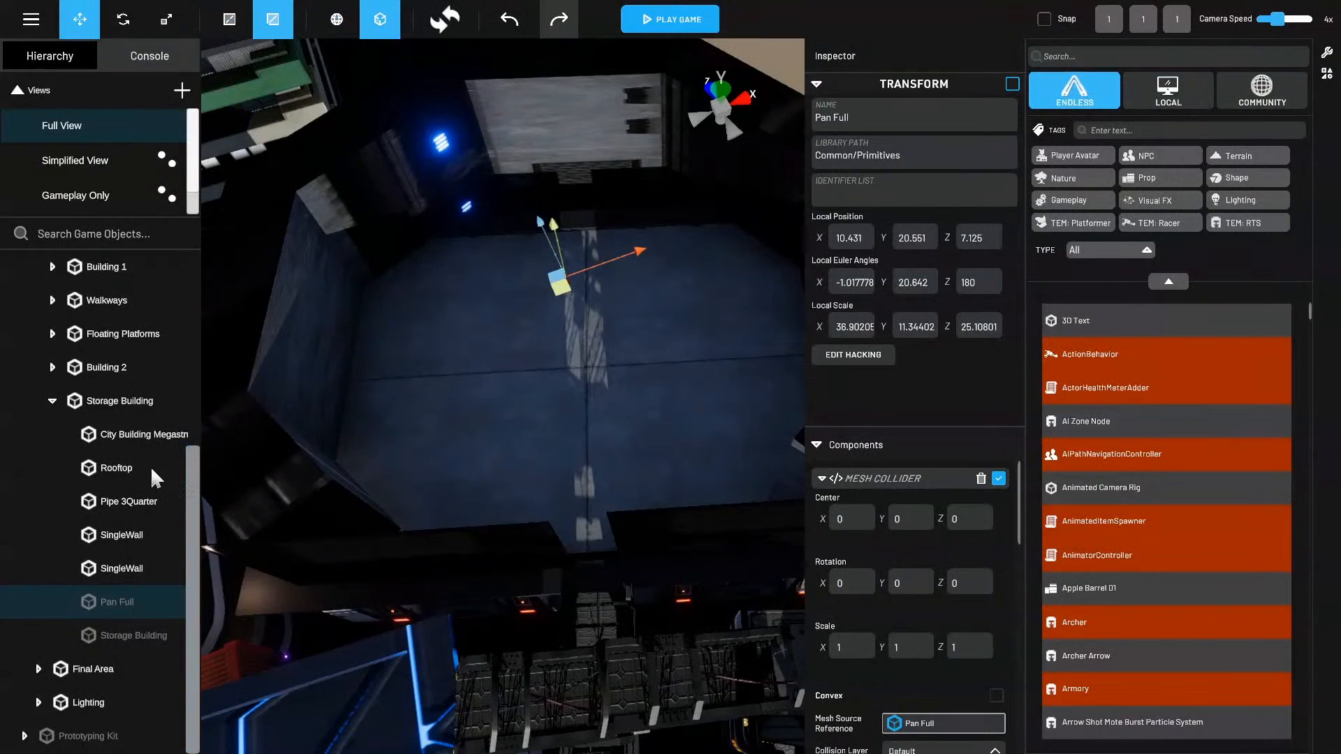
Collapse the Storage Building group and enable the Gameplay group.
{"action": "left_click", "coordinate": [53, 400]}
{"action": "left_click", "coordinate": [119, 366]}
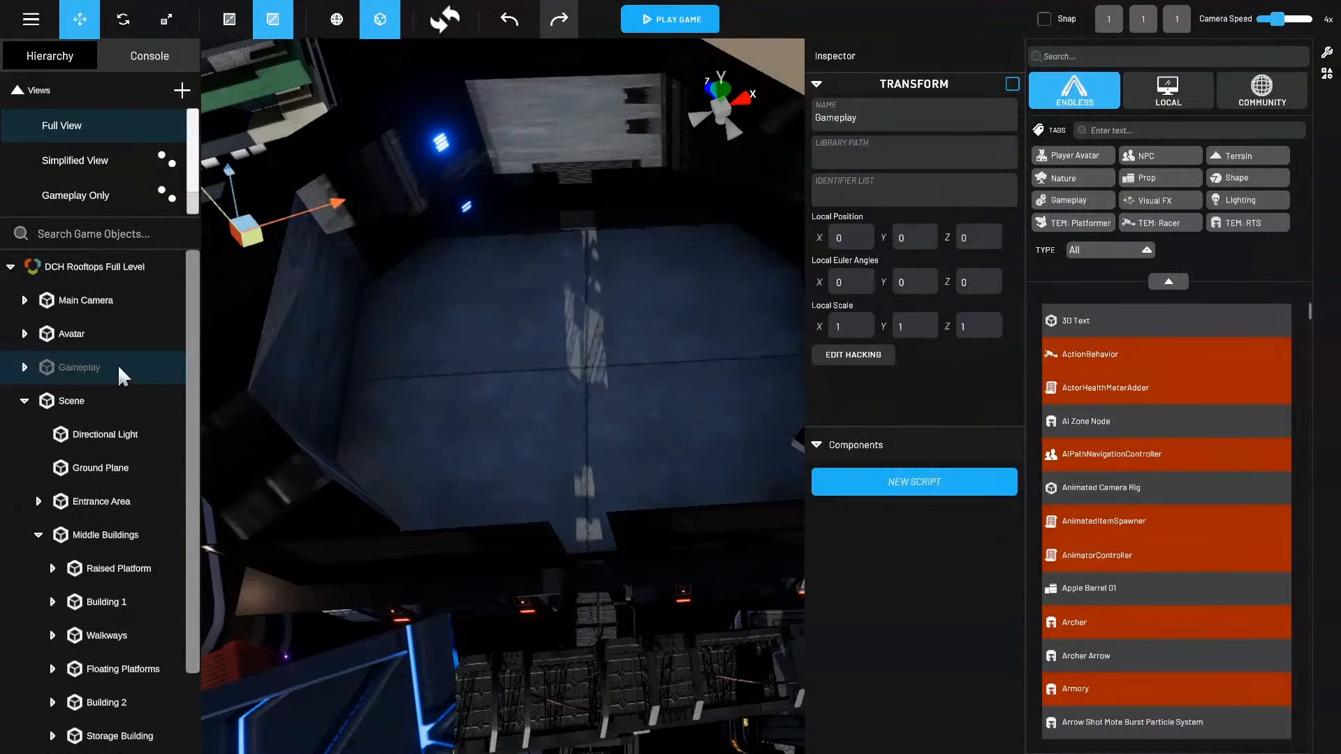
{"action": "left_click", "coordinate": [1012, 84]}
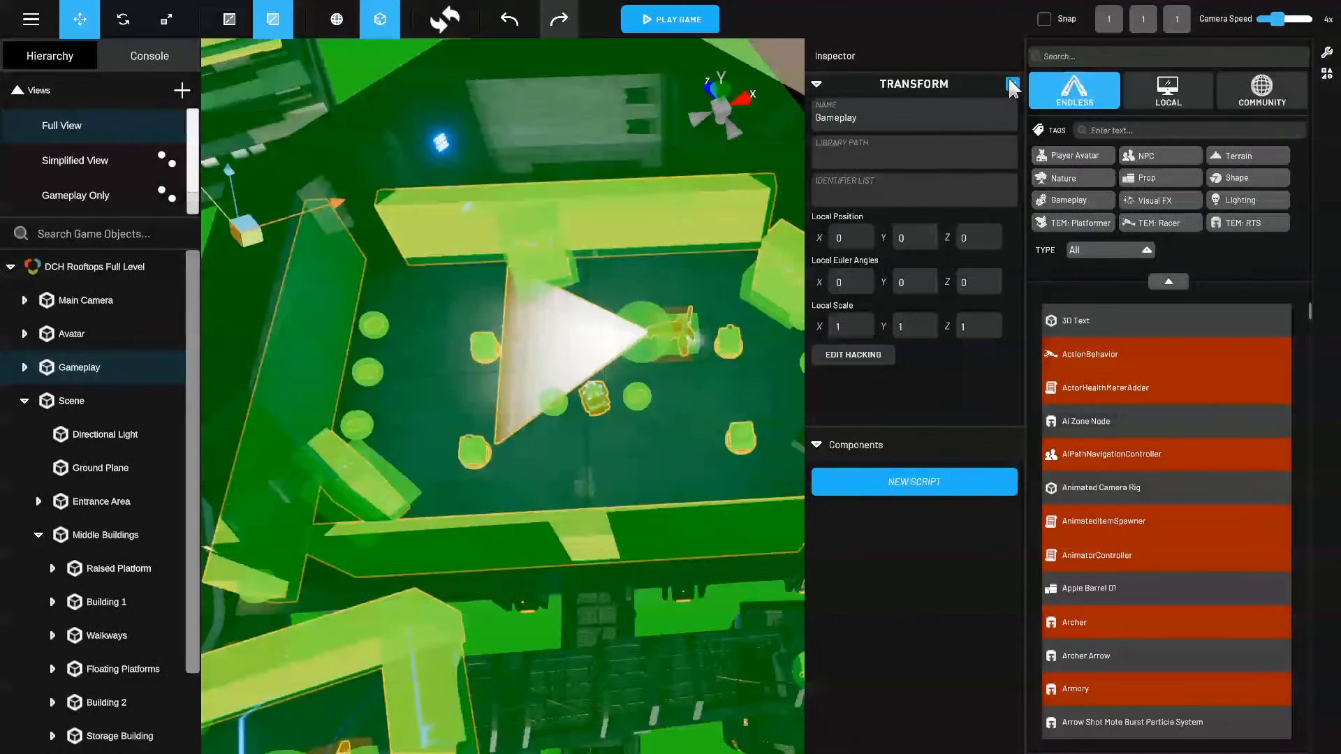
{"action": "right_click_drag", "start_coordinate": [641, 410], "coordinate": [651, 417]}
{"action": "scroll", "coordinate": [651, 417], "scroll_direction": "up", "scroll_amount": 3}
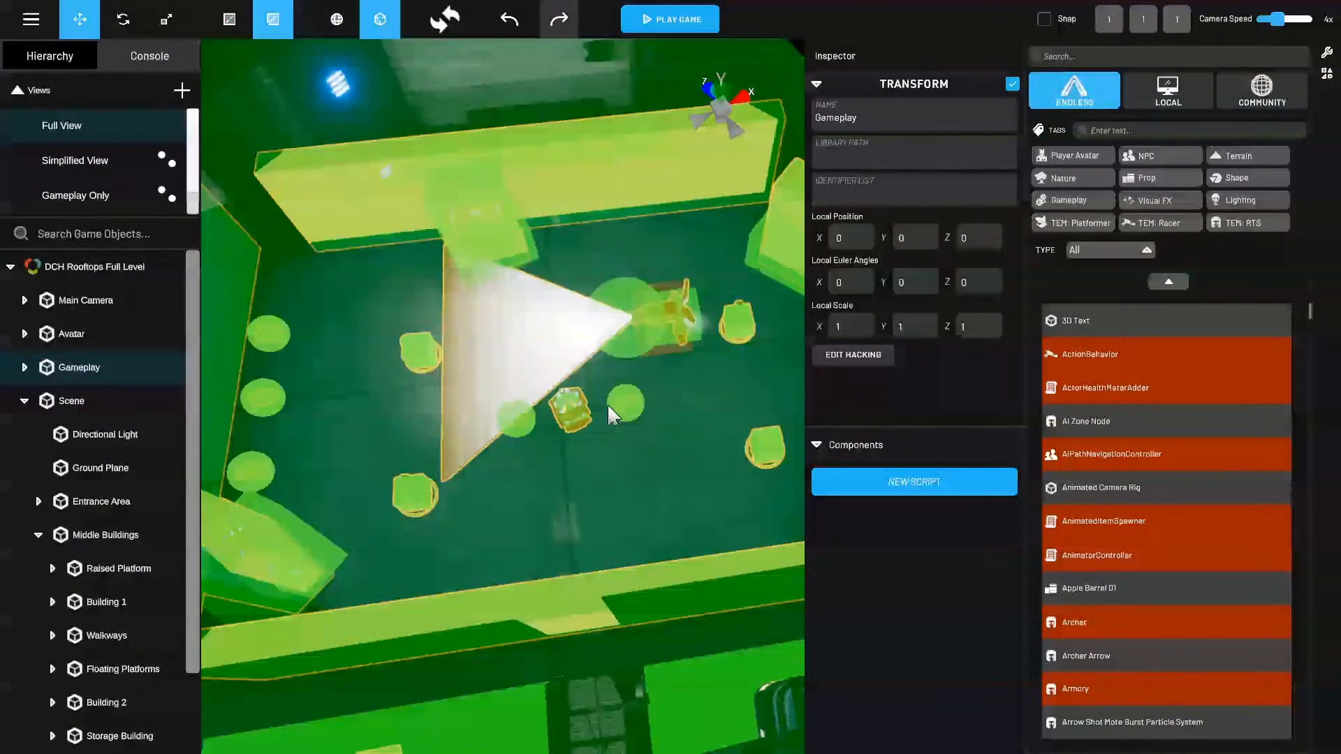
Expand the Gameplay and Patrol Bots groups and select the last Rectangle Patrol Bot, located on the Storage Building.
{"action": "left_click", "coordinate": [77, 405]}
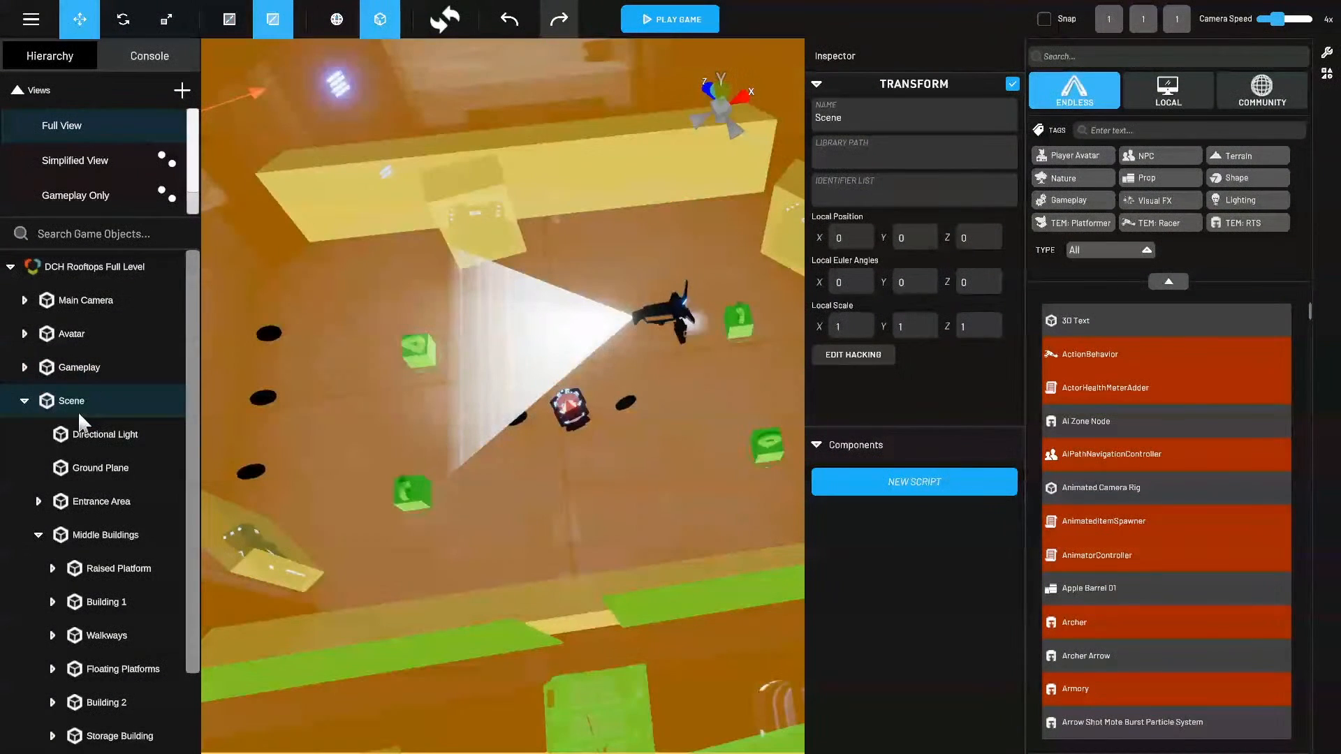
{"action": "left_click", "coordinate": [57, 367]}
{"action": "left_click", "coordinate": [24, 367]}
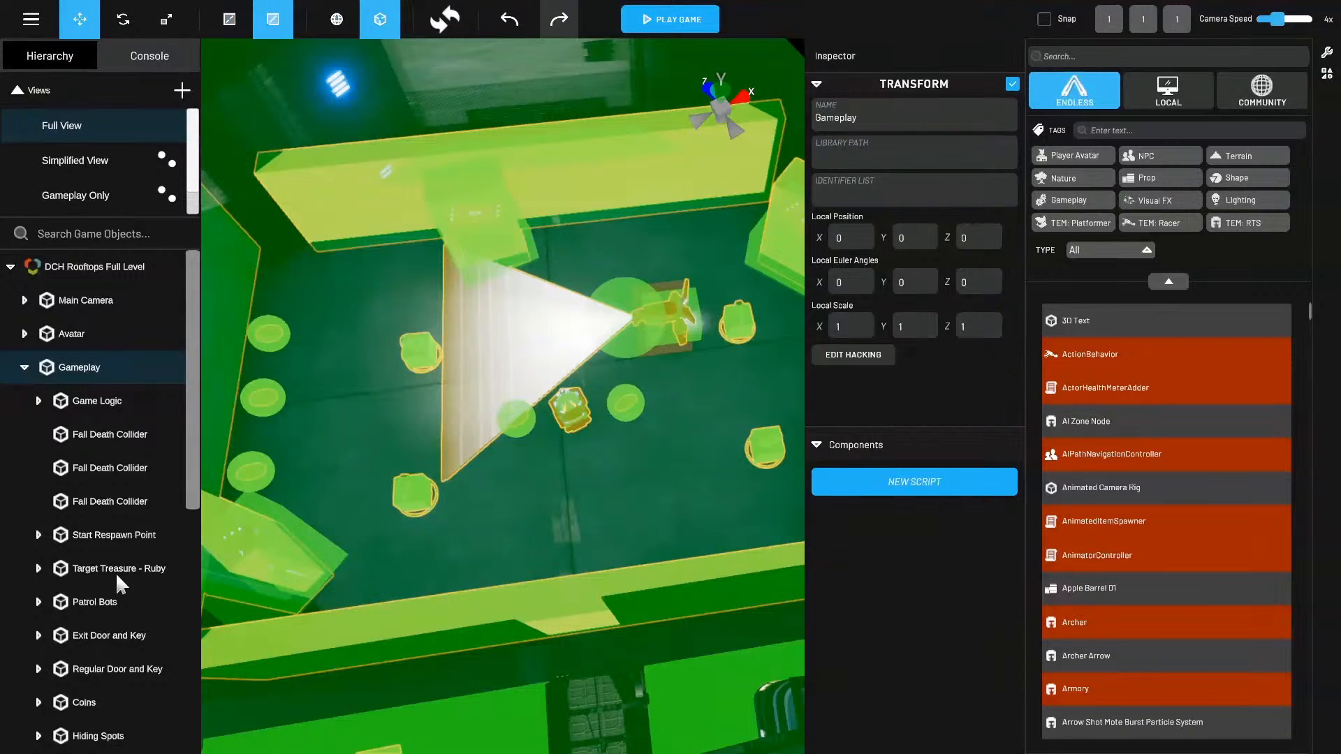
{"action": "left_click", "coordinate": [104, 602]}
{"action": "left_click", "coordinate": [39, 602]}
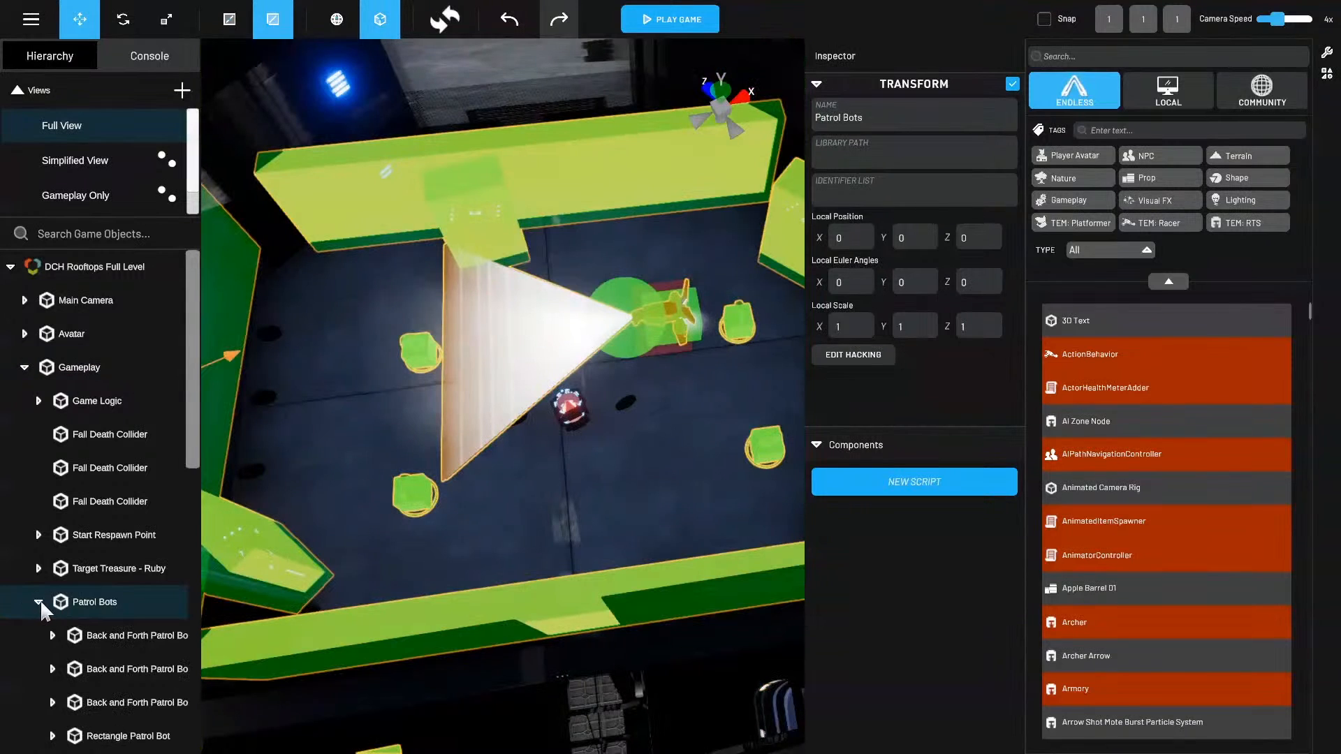
{"action": "left_click", "coordinate": [166, 631]}
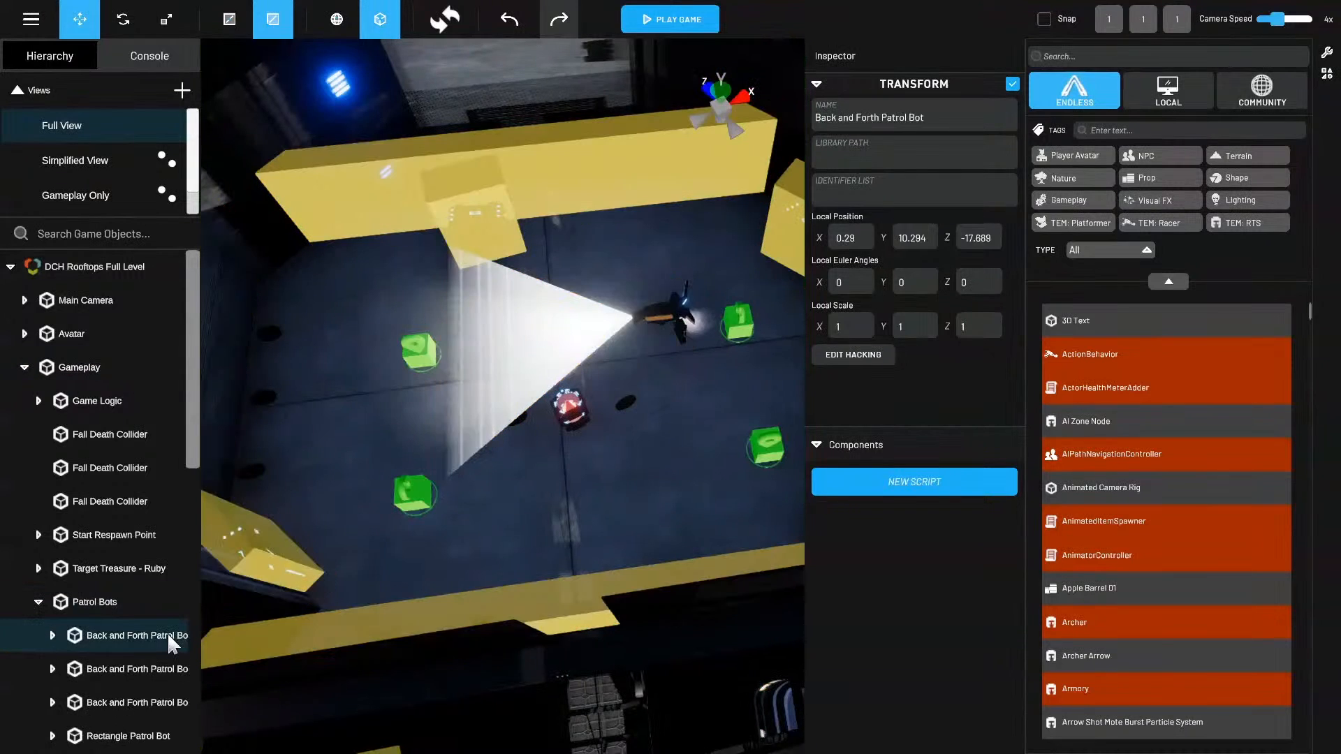
{"action": "scroll", "coordinate": [137, 623], "scroll_direction": "down", "scroll_amount": 3}
{"action": "scroll", "coordinate": [137, 622], "scroll_direction": "down", "scroll_amount": 3}
{"action": "left_click", "coordinate": [134, 532]}
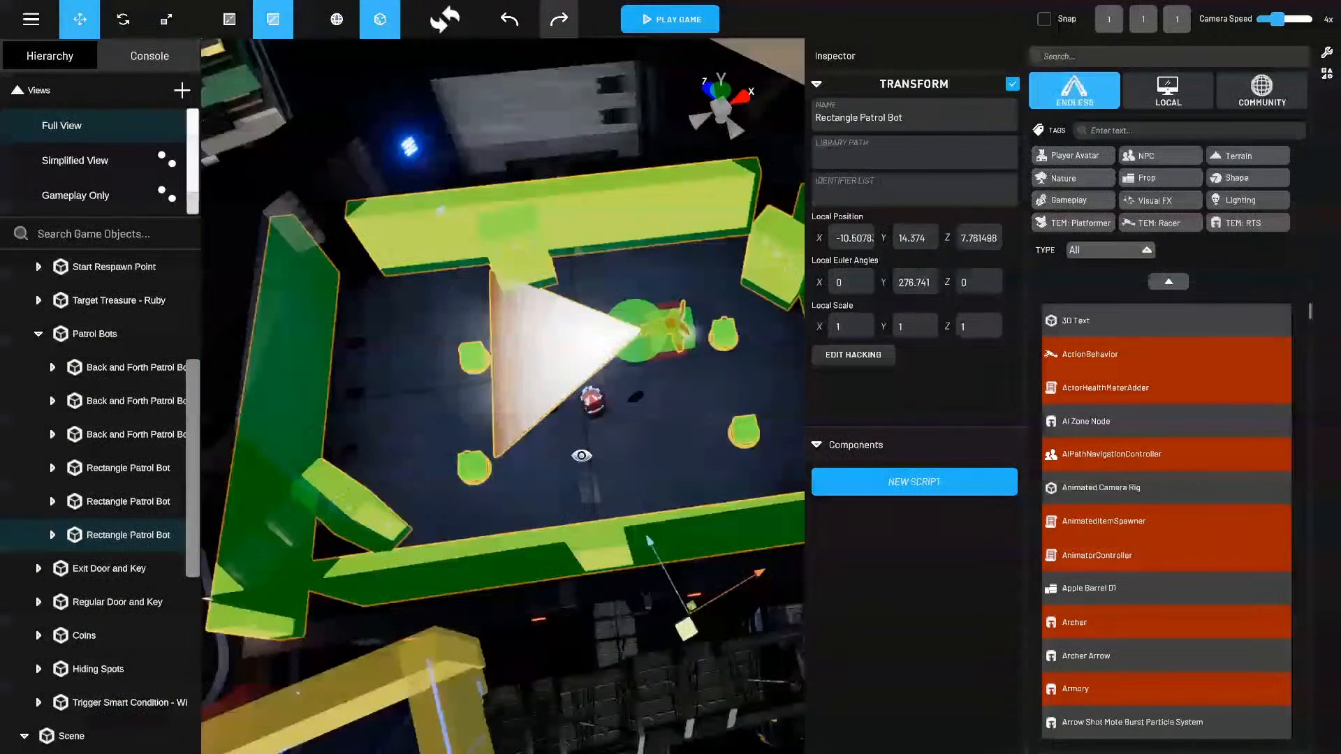
Expand the selected Rectangle Patrol Bot and select the Patrol Bot object inside it.
{"action": "right_click_drag", "start_coordinate": [581, 455], "coordinate": [563, 460]}
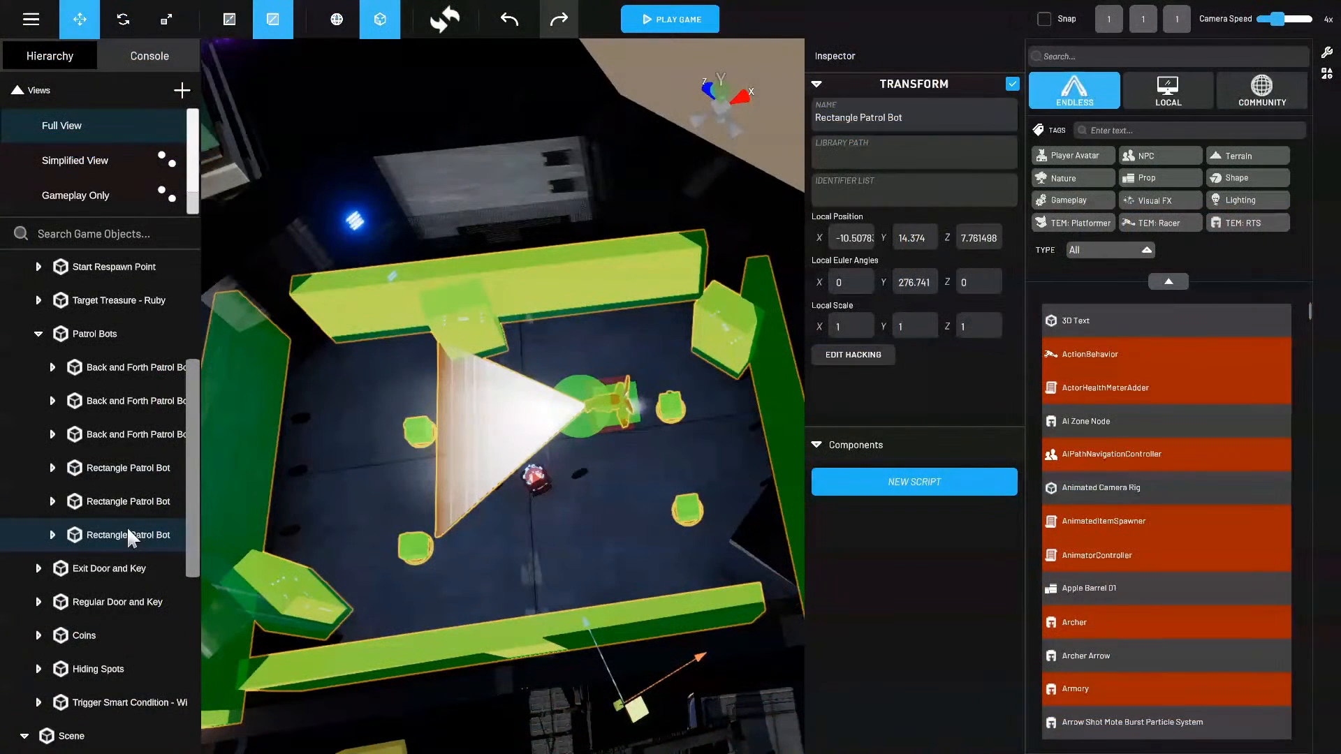
{"action": "scroll", "coordinate": [127, 526], "scroll_direction": "down", "scroll_amount": 1}
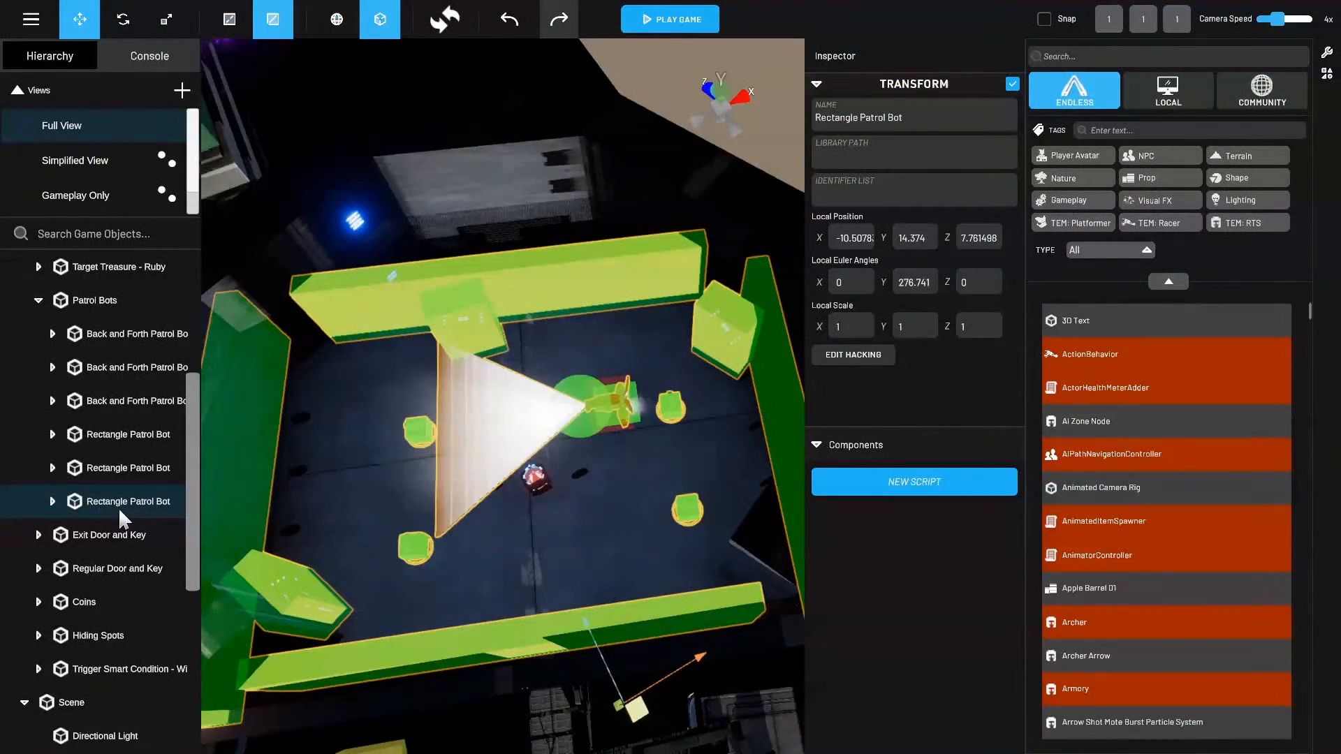
{"action": "left_click", "coordinate": [52, 501]}
{"action": "scroll", "coordinate": [145, 471], "scroll_direction": "down", "scroll_amount": 7}
{"action": "scroll", "coordinate": [148, 469], "scroll_direction": "up", "scroll_amount": 2}
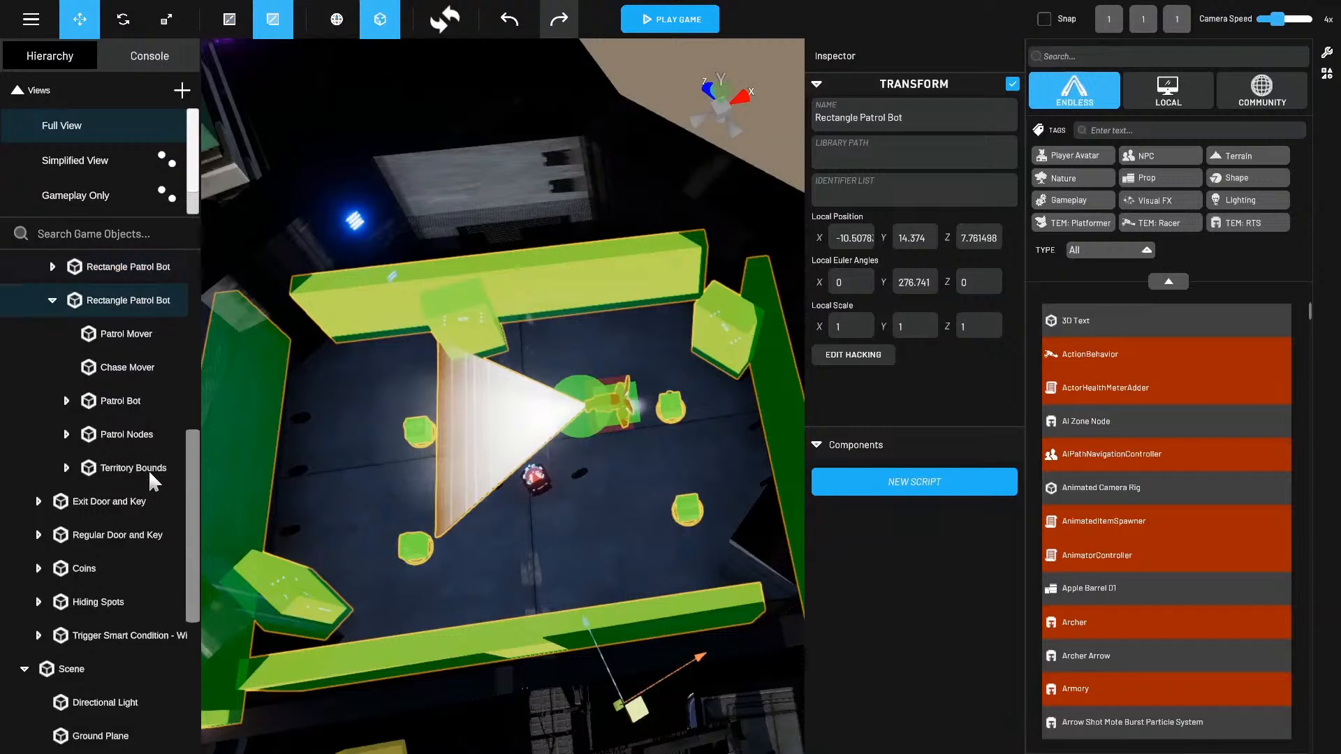
{"action": "left_click", "coordinate": [139, 433]}
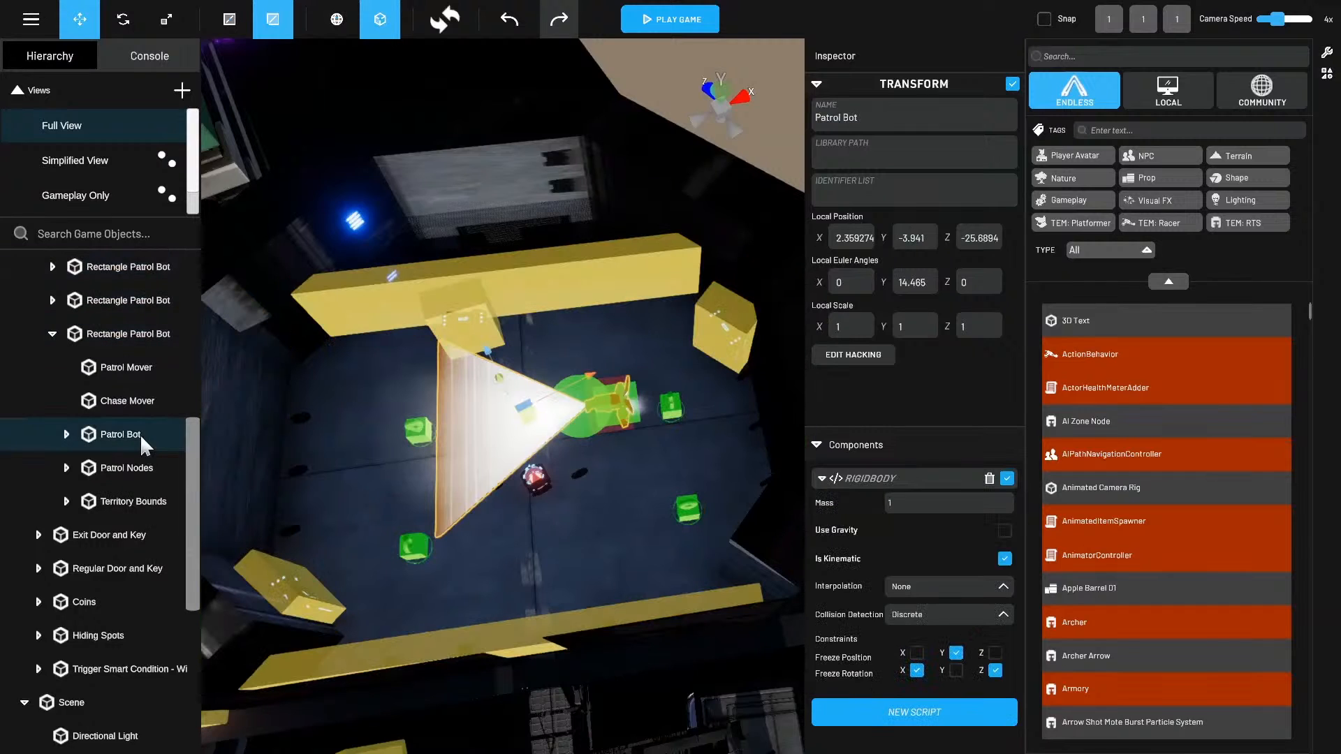
{"action": "left_click", "coordinate": [66, 433]}
{"action": "left_click", "coordinate": [66, 432]}
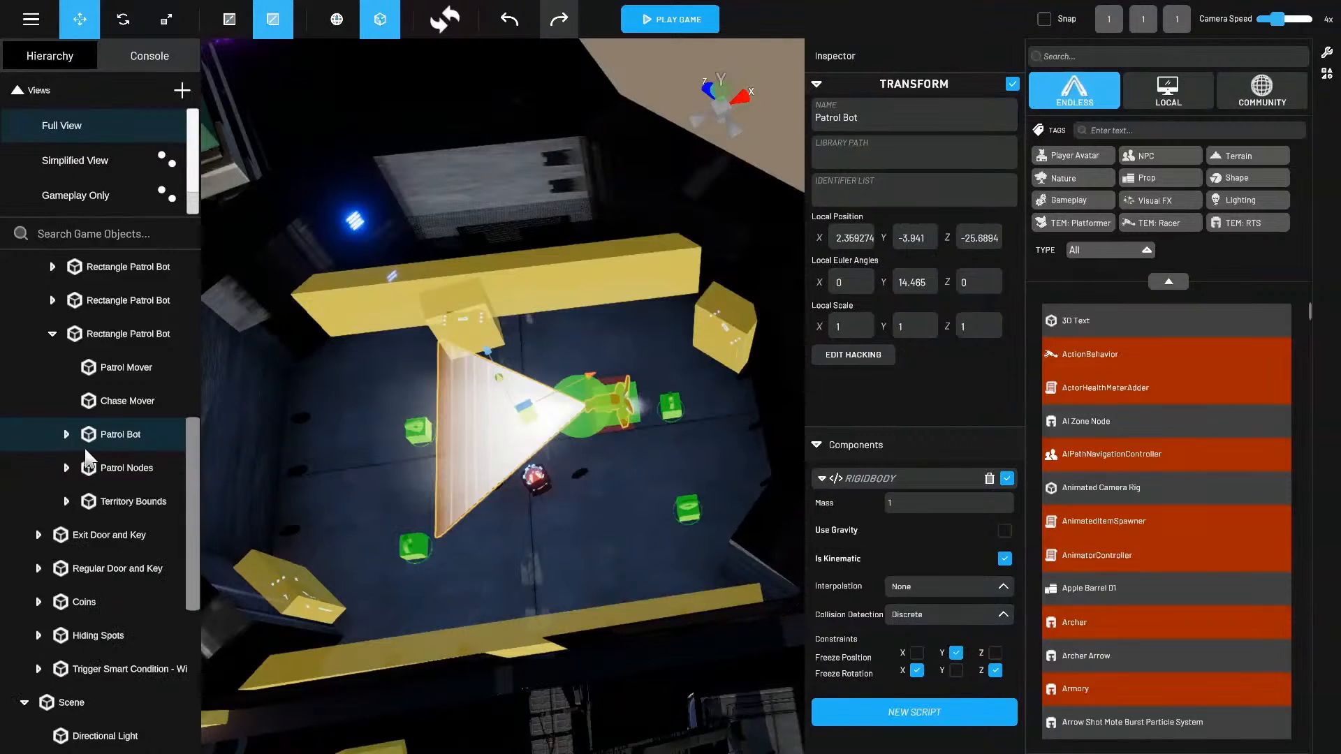
Rotate the Patrol Bot and its Patrol Nodes together by about a quarter turn and move them back onto the Storage Building floor.
{"action": "left_click", "coordinate": [145, 469], "text": "ctrl"}
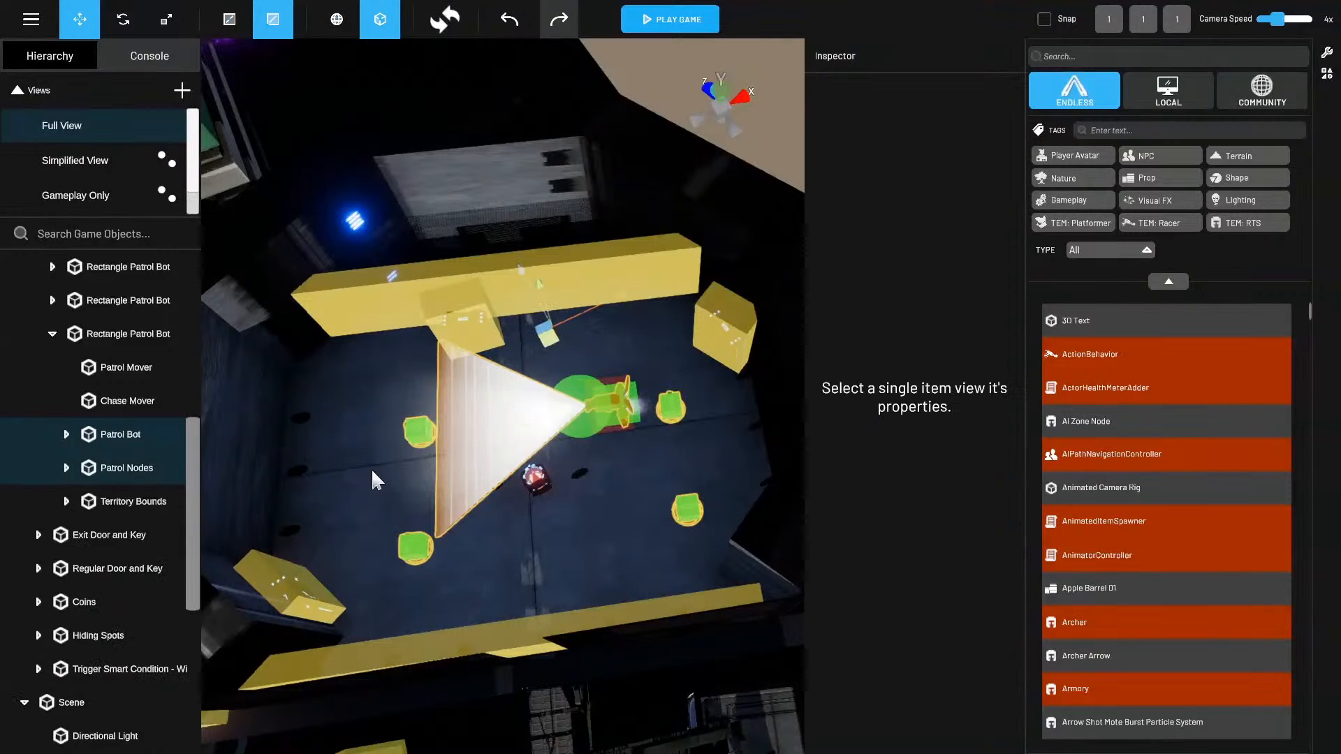
{"action": "key", "text": "e"}
{"action": "left_click_drag", "start_coordinate": [622, 367], "coordinate": [713, 124]}
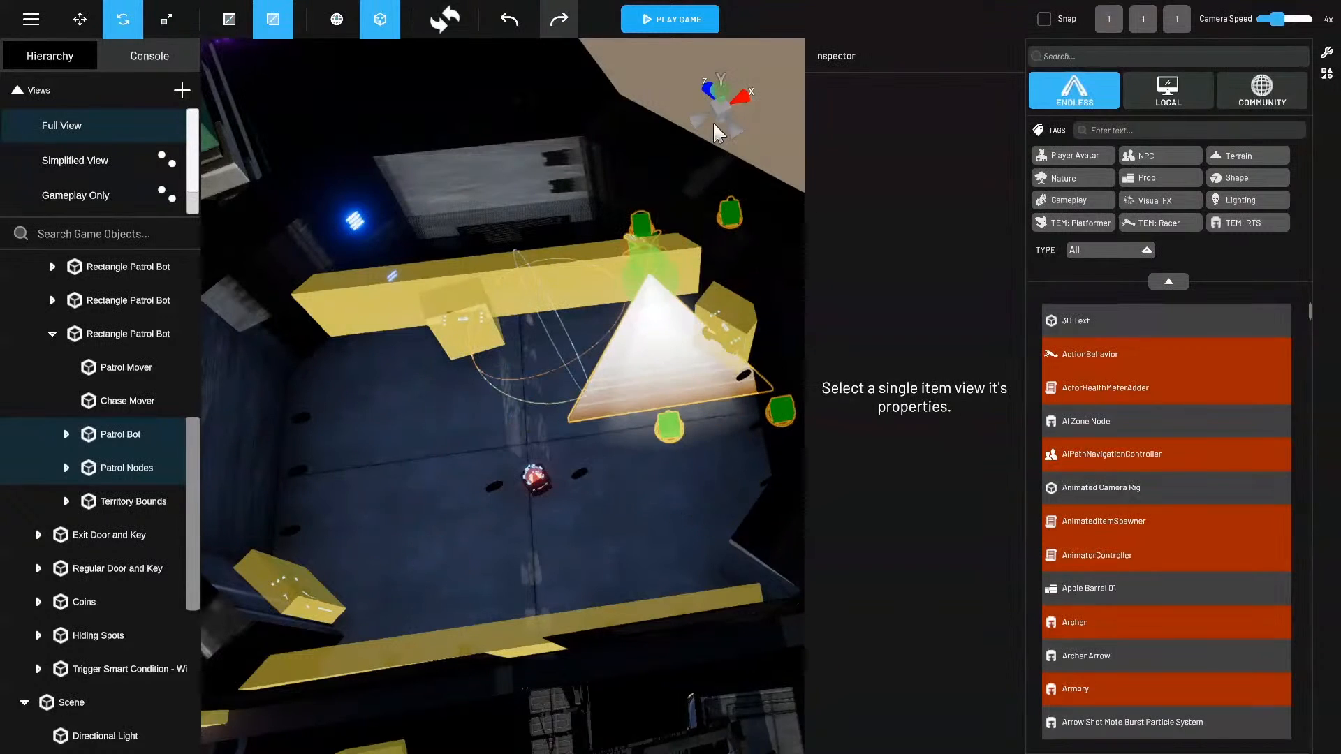
{"action": "left_click", "coordinate": [79, 19]}
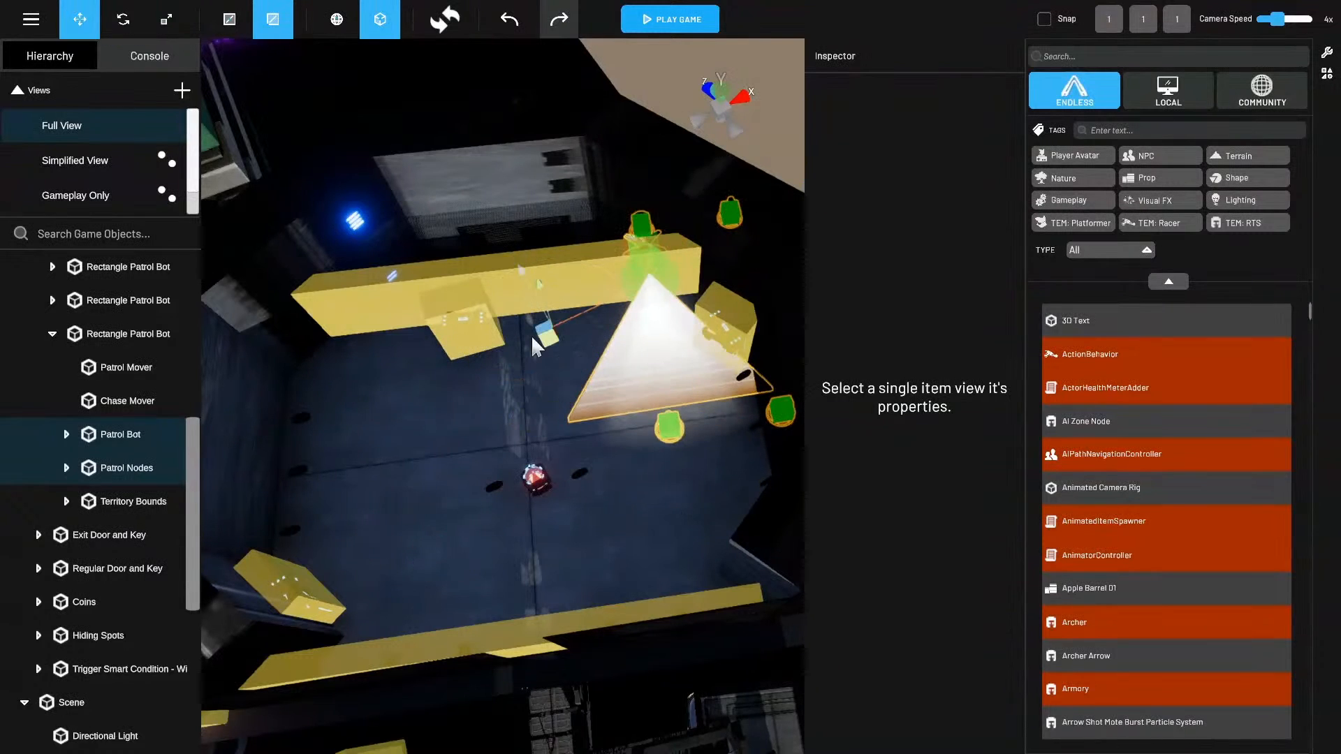
{"action": "left_click_drag", "start_coordinate": [530, 334], "coordinate": [266, 489]}
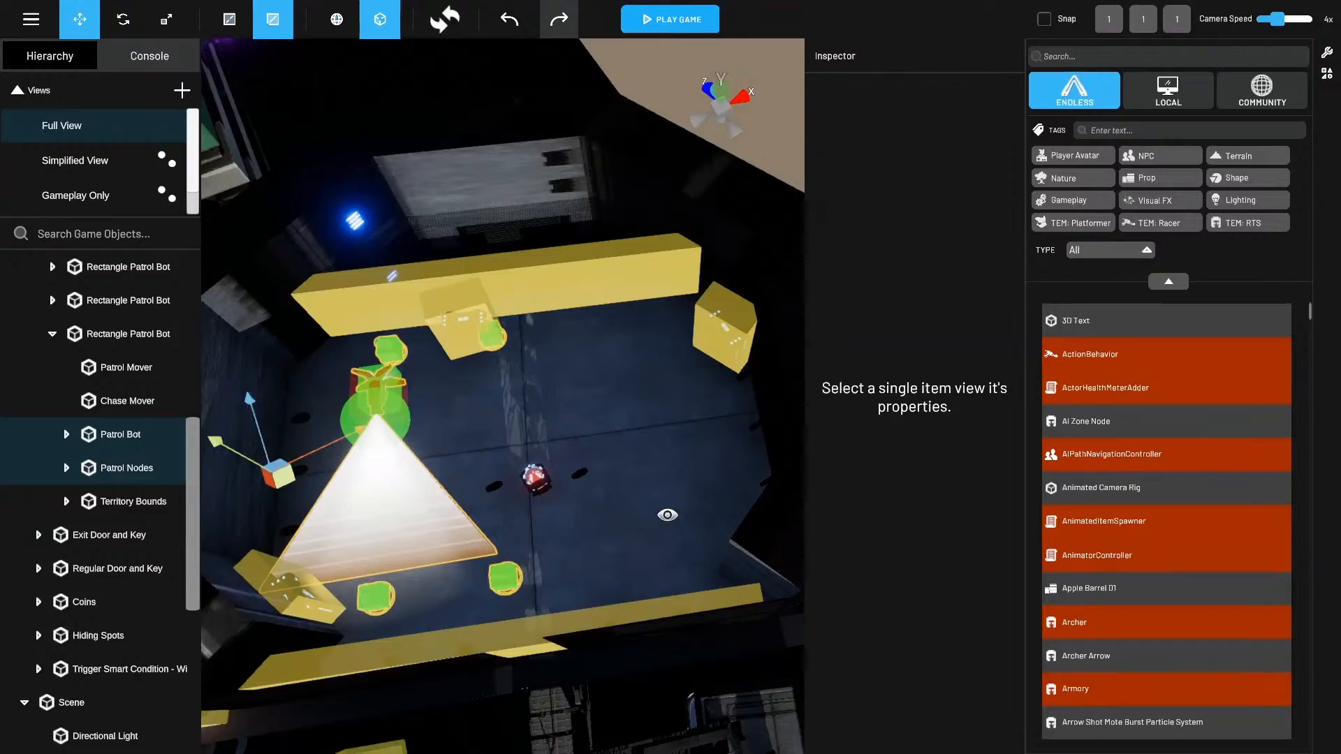
Examine the placement of the Patrol Bot and its nodes relative to the Storage Building's boundary walls and the neighbouring rooftops.
{"action": "scroll", "coordinate": [626, 504], "scroll_direction": "down", "scroll_amount": 5}
{"action": "scroll", "coordinate": [626, 504], "scroll_direction": "down", "scroll_amount": 2}
{"action": "right_click_drag", "start_coordinate": [625, 504], "coordinate": [598, 533]}
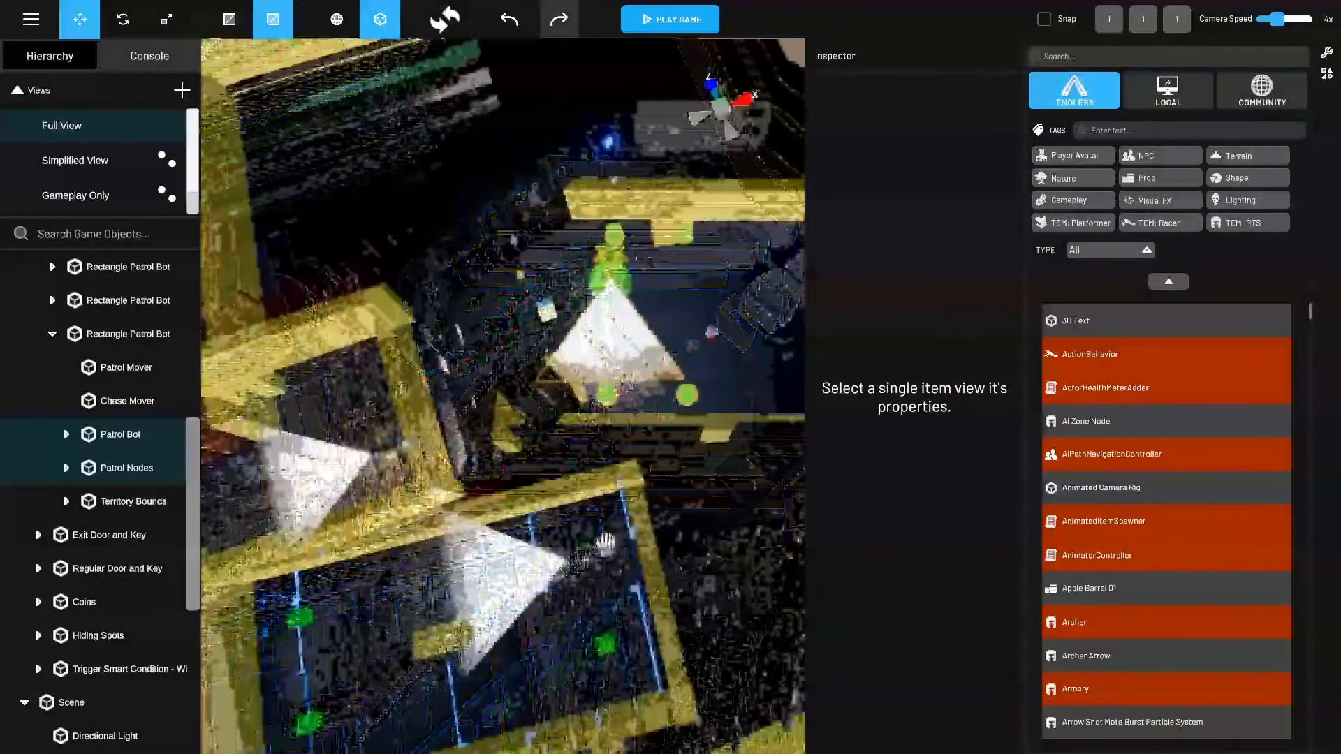
{"action": "scroll", "coordinate": [662, 503], "scroll_direction": "up", "scroll_amount": 2}
{"action": "right_click_drag", "start_coordinate": [663, 503], "coordinate": [481, 335]}
{"action": "middle_click_drag", "start_coordinate": [771, 427], "coordinate": [736, 443]}
{"action": "right_click_drag", "start_coordinate": [736, 443], "coordinate": [676, 530]}
{"action": "scroll", "coordinate": [677, 530], "scroll_direction": "down", "scroll_amount": 3}
{"action": "right_click_drag", "start_coordinate": [673, 611], "coordinate": [671, 613]}
{"action": "middle_click_drag", "start_coordinate": [634, 542], "coordinate": [669, 584]}
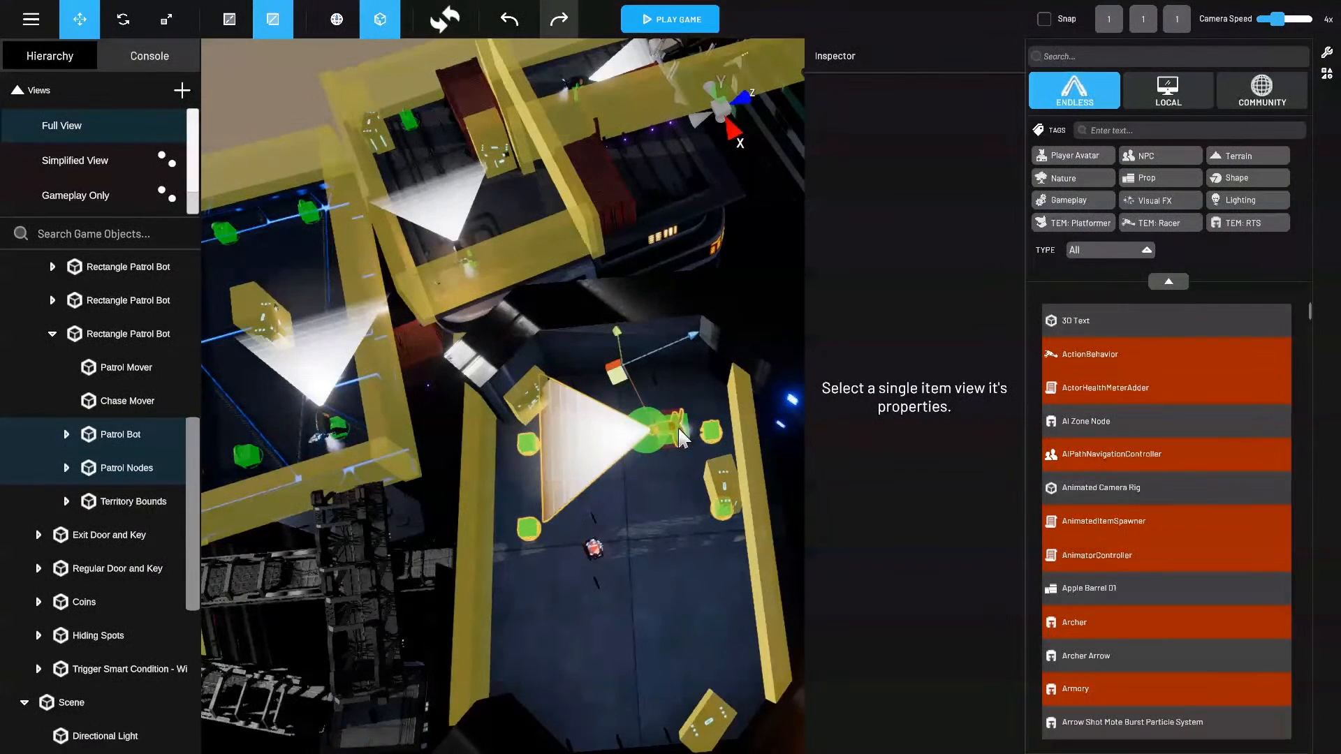
{"action": "right_click_drag", "start_coordinate": [458, 508], "coordinate": [622, 496]}
Expand the Patrol Nodes group and select its first and fourth Move and Rotate pairs, beside the far boundary wall.
{"action": "left_click", "coordinate": [67, 469]}
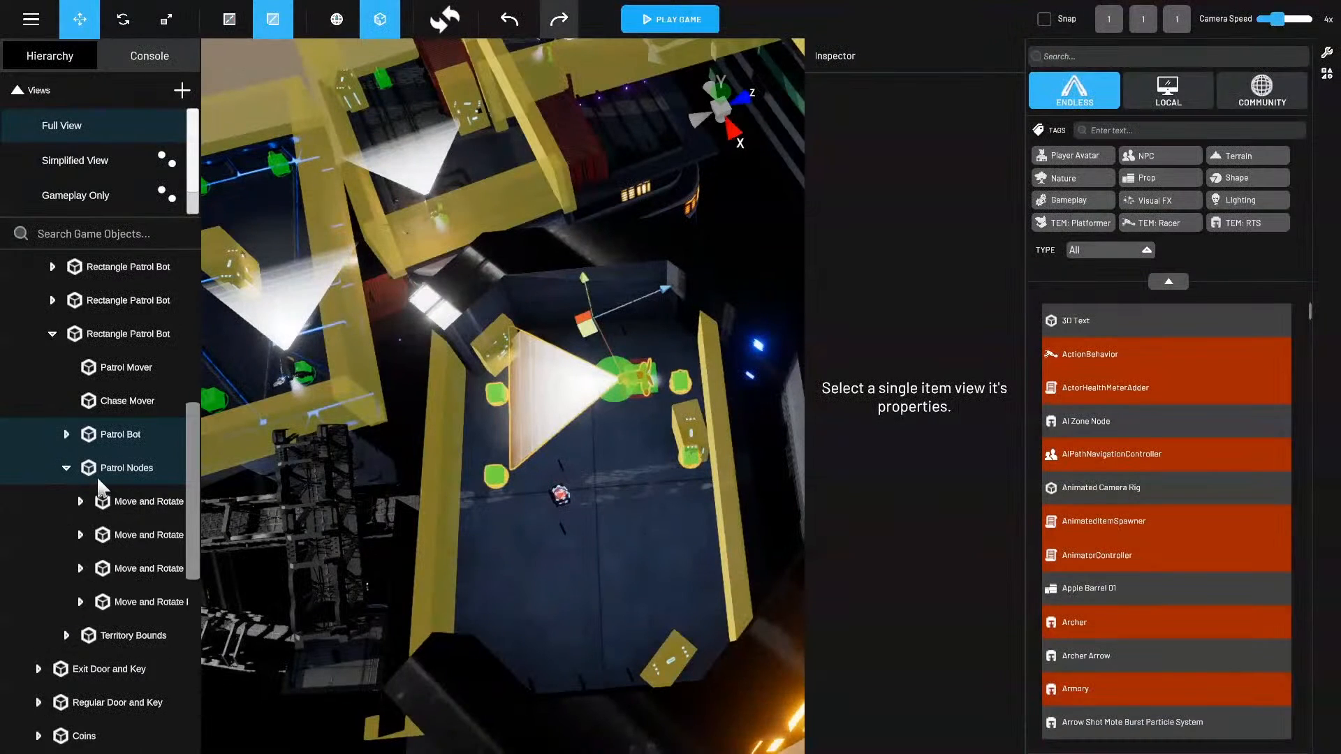
{"action": "left_click", "coordinate": [138, 505]}
{"action": "left_click", "coordinate": [148, 535], "text": "shift"}
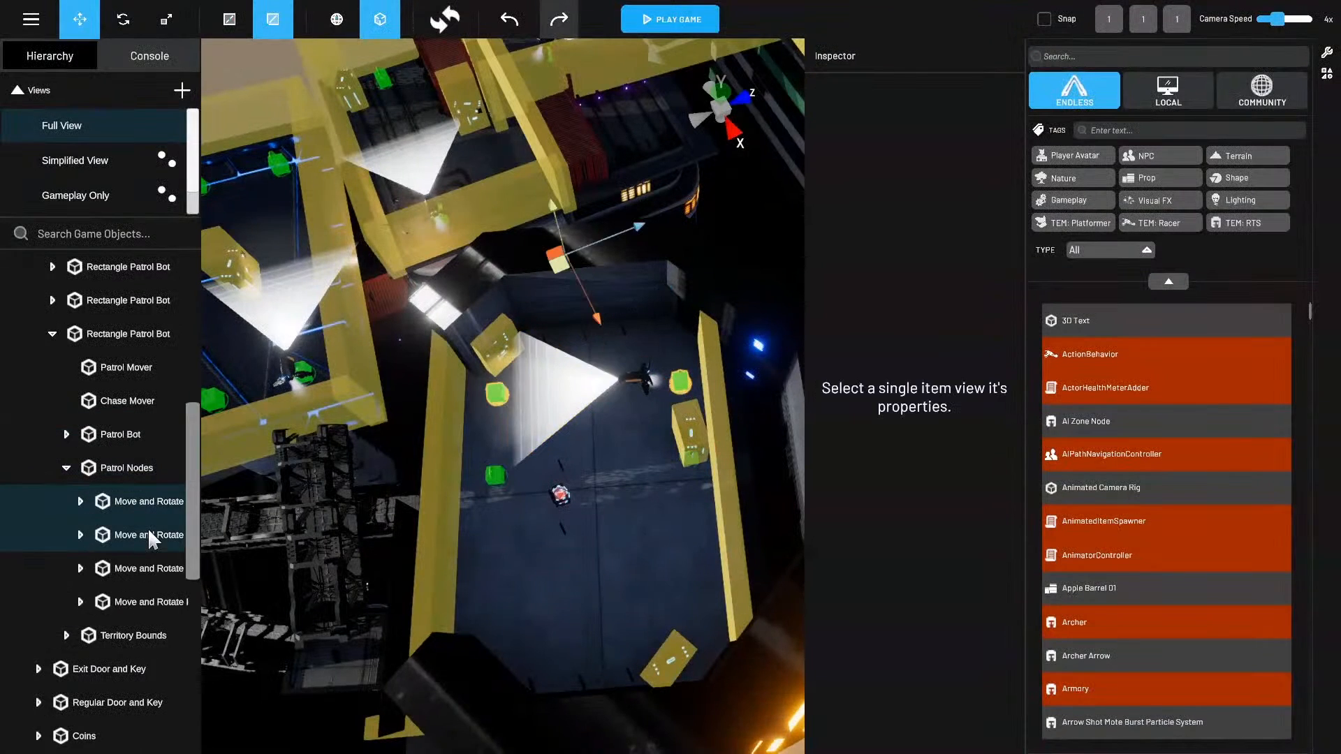
{"action": "left_click", "coordinate": [148, 531], "text": "shift"}
{"action": "left_click", "coordinate": [150, 559], "text": "shift"}
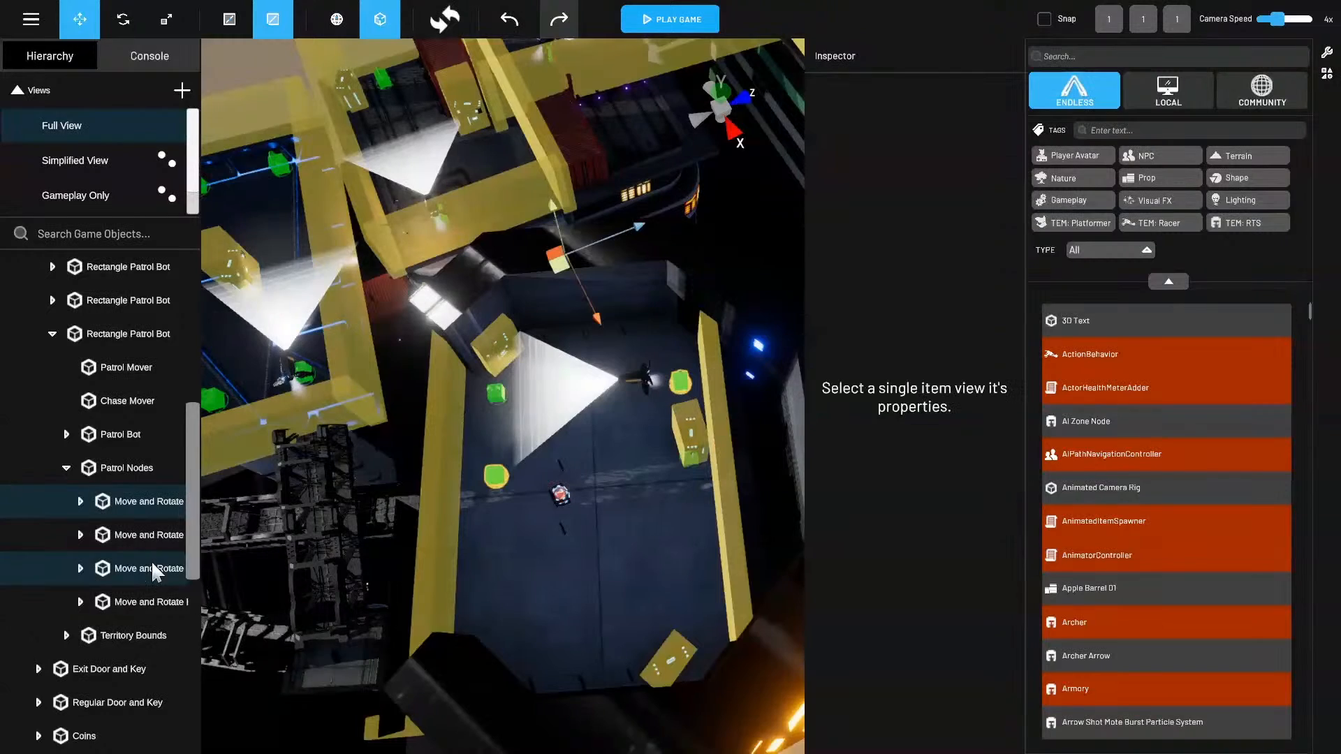
{"action": "left_click", "coordinate": [151, 560], "text": "shift"}
{"action": "left_click", "coordinate": [155, 598], "text": "shift"}
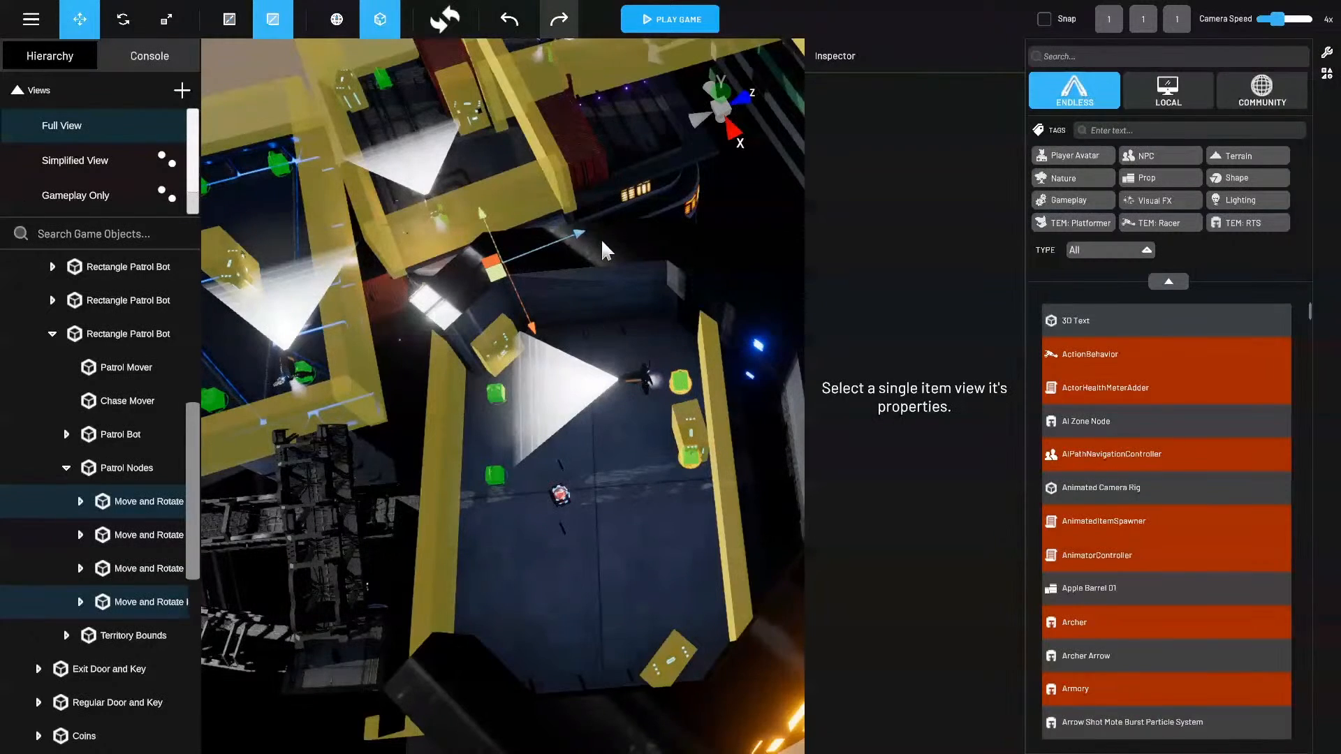
Examine how the selected patrol nodes sit against the boundary trigger and where the Storage Building's solid walls stand.
{"action": "mouse_move", "coordinate": [796, 490]}
{"action": "left_mouse_down", "text": "alt"}
{"action": "mouse_move", "coordinate": [703, 355]}
{"action": "mouse_move", "coordinate": [613, 279]}
{"action": "mouse_move", "coordinate": [789, 487]}
{"action": "left_mouse_up", "text": "alt"}
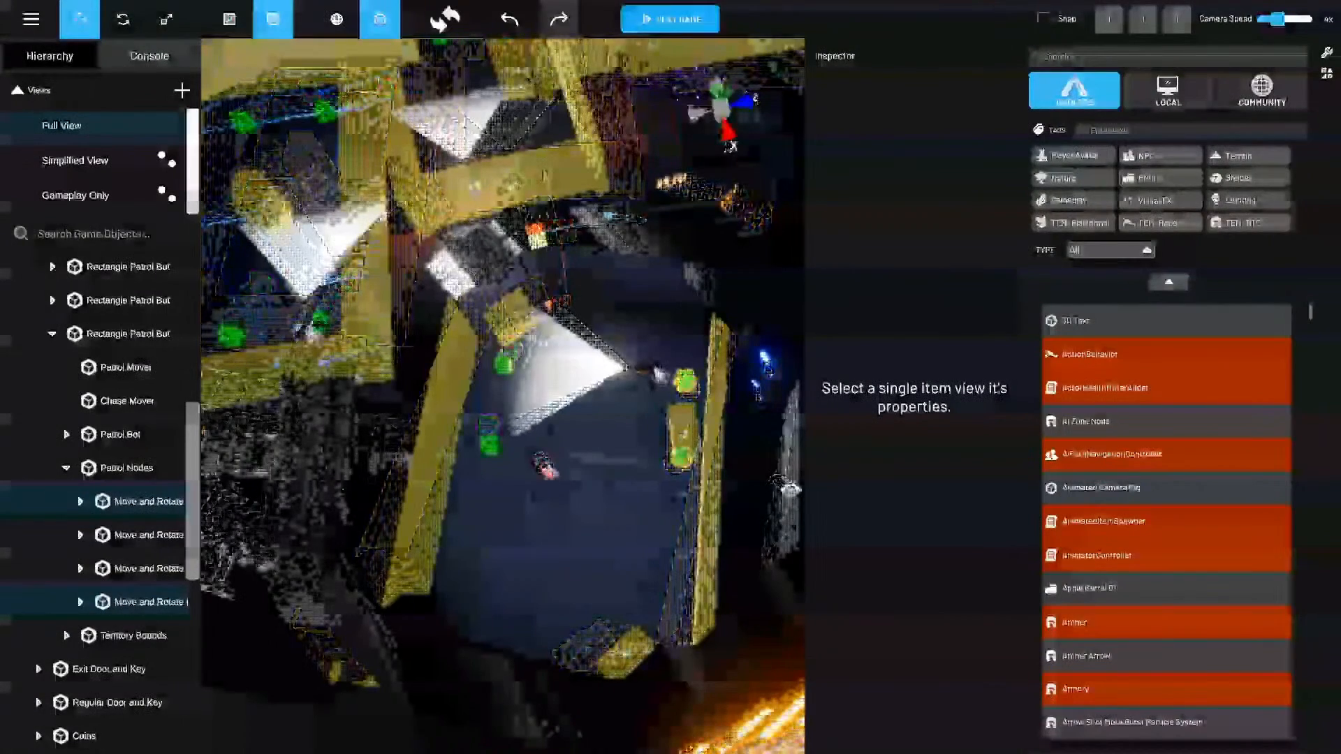
{"action": "middle_click_drag", "start_coordinate": [790, 487], "coordinate": [753, 467]}
{"action": "right_click_drag", "start_coordinate": [721, 463], "coordinate": [758, 452], "text": "alt"}
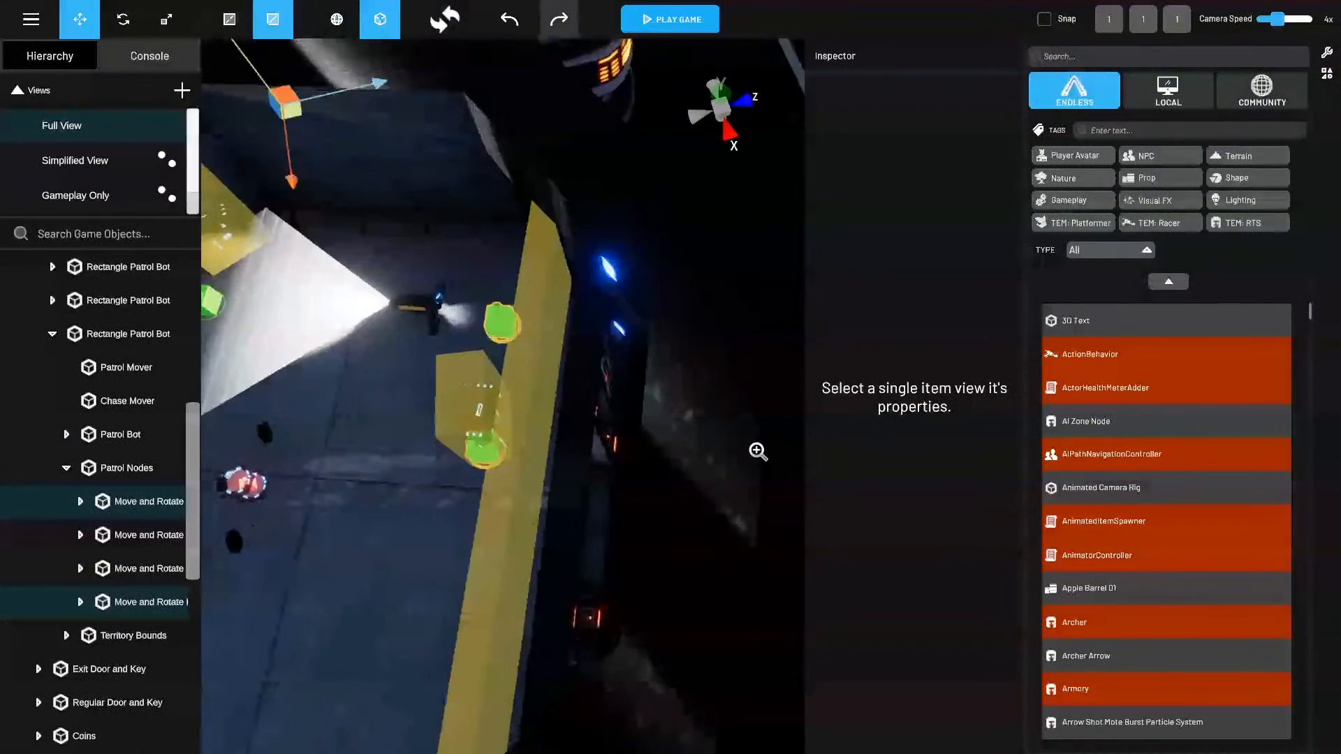
{"action": "right_click_drag", "start_coordinate": [649, 479], "coordinate": [574, 528]}
{"action": "middle_click_drag", "start_coordinate": [404, 474], "coordinate": [441, 455]}
{"action": "scroll", "coordinate": [508, 421], "scroll_direction": "up", "scroll_amount": 6}
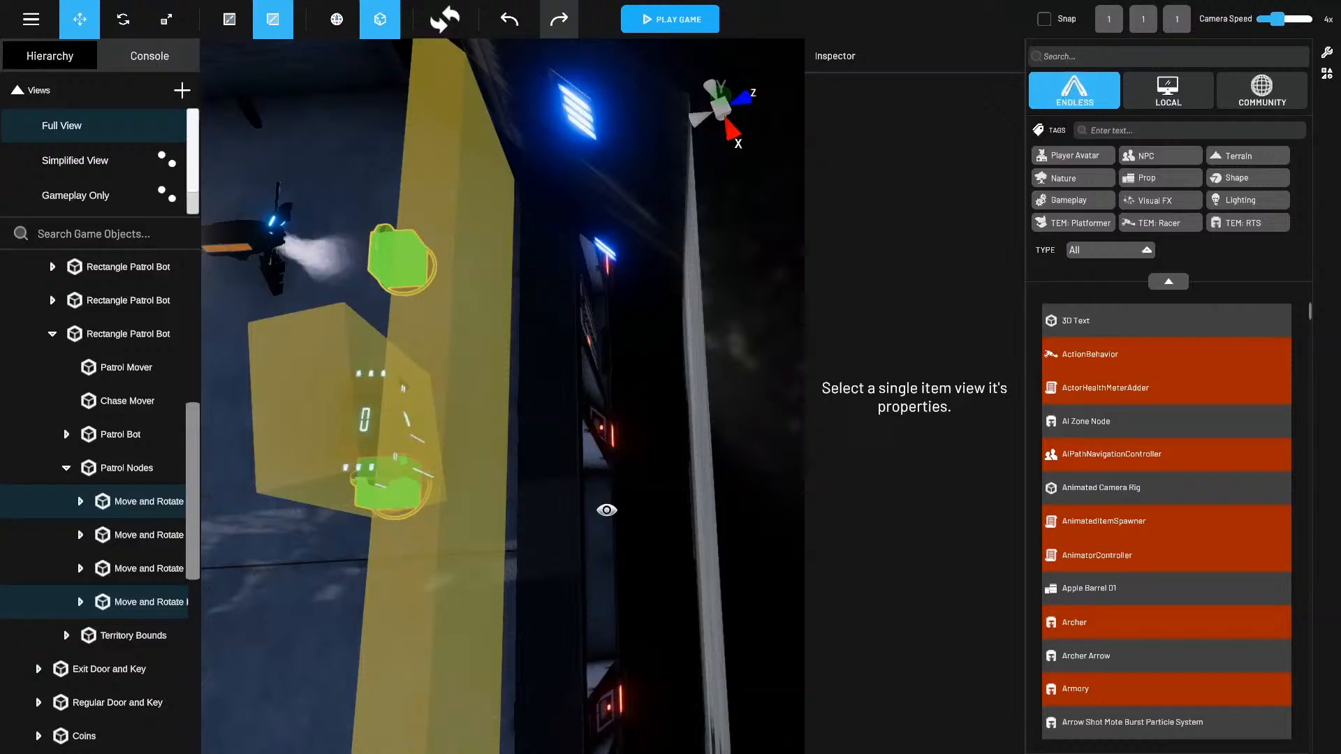
{"action": "right_click_drag", "start_coordinate": [426, 462], "coordinate": [548, 374]}
{"action": "right_click_drag", "start_coordinate": [794, 374], "coordinate": [756, 388]}
{"action": "scroll", "coordinate": [635, 392], "scroll_direction": "down", "scroll_amount": 10}
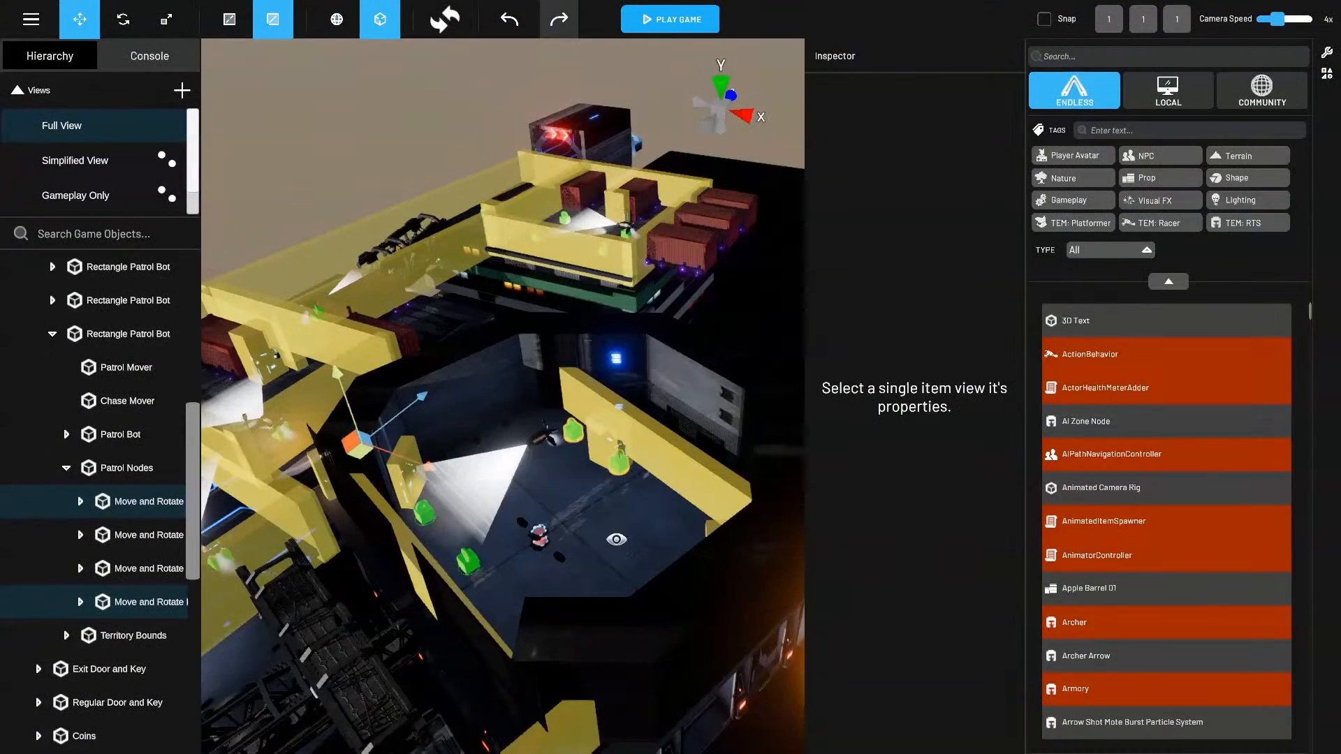
{"action": "right_click_drag", "start_coordinate": [536, 679], "coordinate": [647, 556]}
{"action": "scroll", "coordinate": [664, 559], "scroll_direction": "down", "scroll_amount": 3}
{"action": "middle_click_drag", "start_coordinate": [664, 559], "coordinate": [725, 504]}
Duplicate the Storage Building's near SingleWall and move the copy behind the opposite boundary trigger, at about X 14.518, Z 16.317.
{"action": "left_click", "coordinate": [701, 596]}
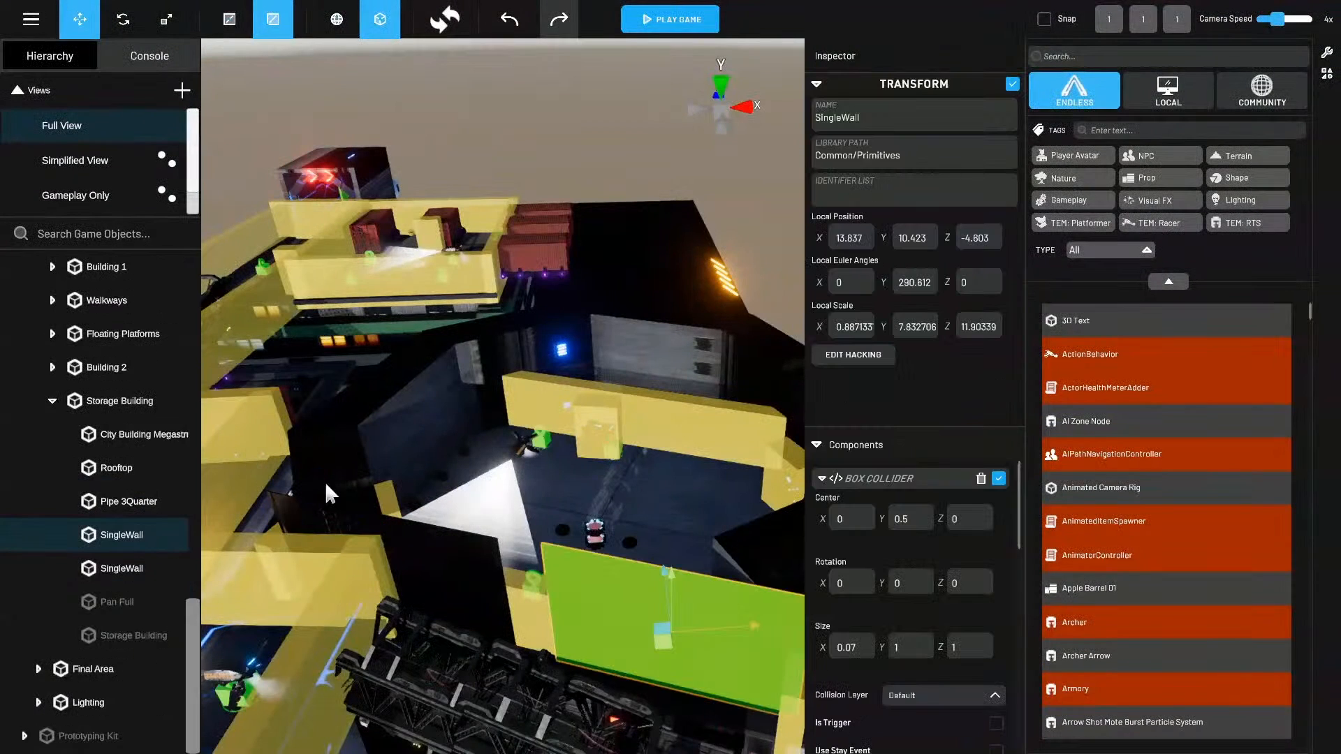
{"action": "right_click", "coordinate": [169, 534]}
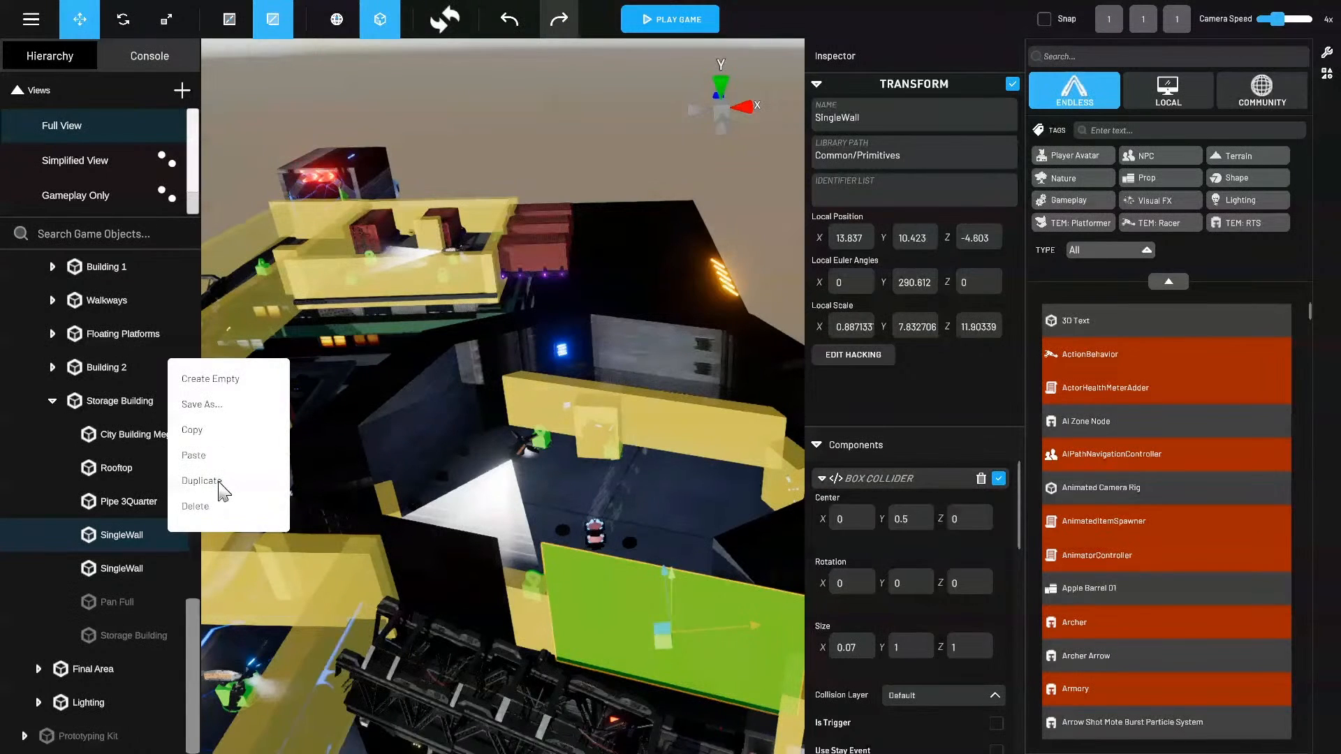
{"action": "left_click", "coordinate": [201, 481]}
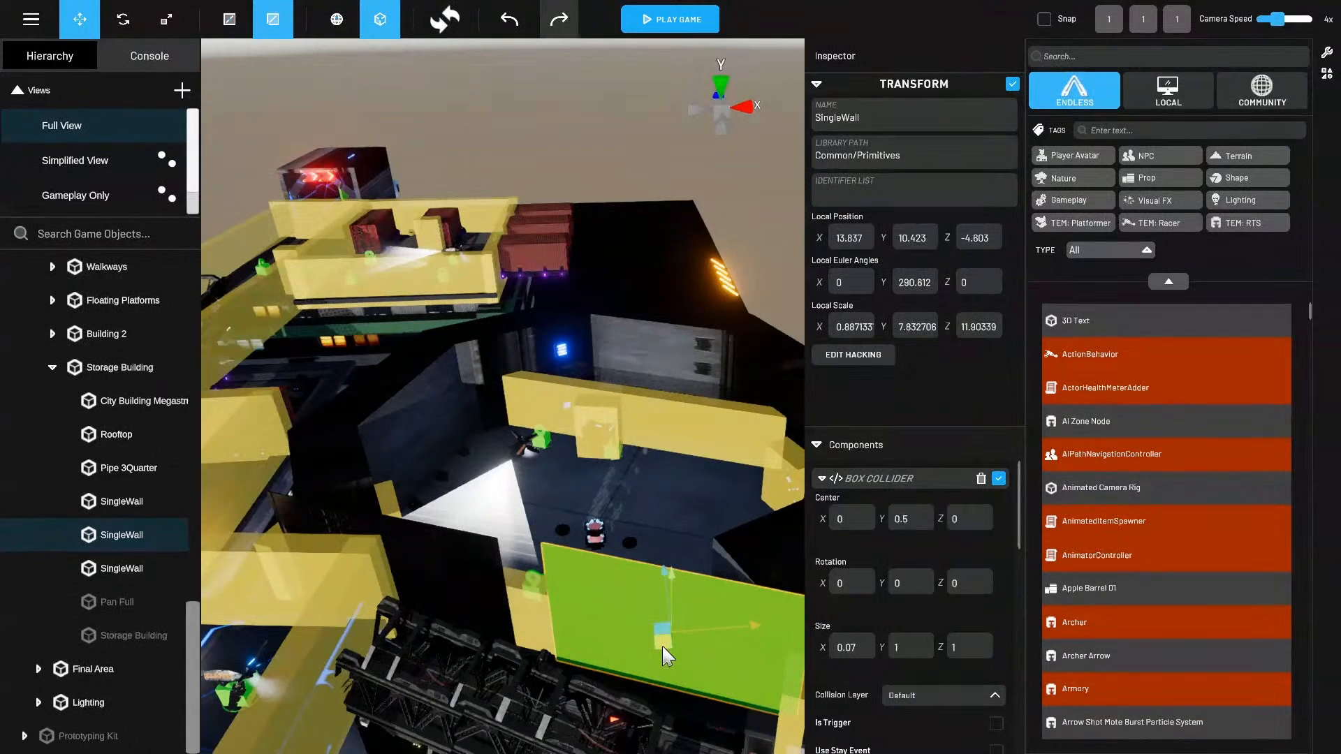
{"action": "left_click_drag", "start_coordinate": [663, 649], "coordinate": [643, 392]}
{"action": "right_click_drag", "start_coordinate": [643, 398], "coordinate": [743, 484]}
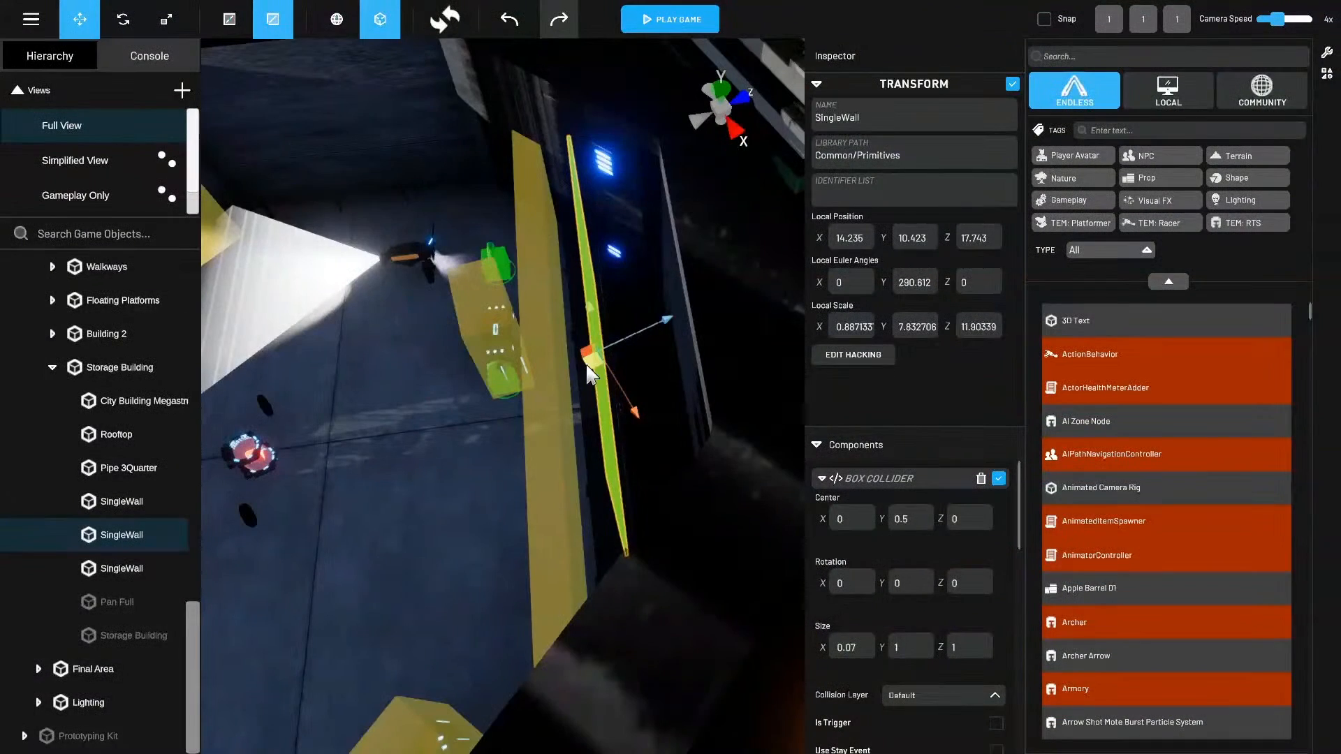
{"action": "left_click_drag", "start_coordinate": [563, 370], "coordinate": [552, 419]}
{"action": "mouse_move", "coordinate": [552, 419]}
{"action": "right_mouse_down"}
{"action": "mouse_move", "coordinate": [530, 391]}
{"action": "mouse_move", "coordinate": [493, 429]}
{"action": "mouse_move", "coordinate": [567, 412]}
{"action": "right_mouse_up"}
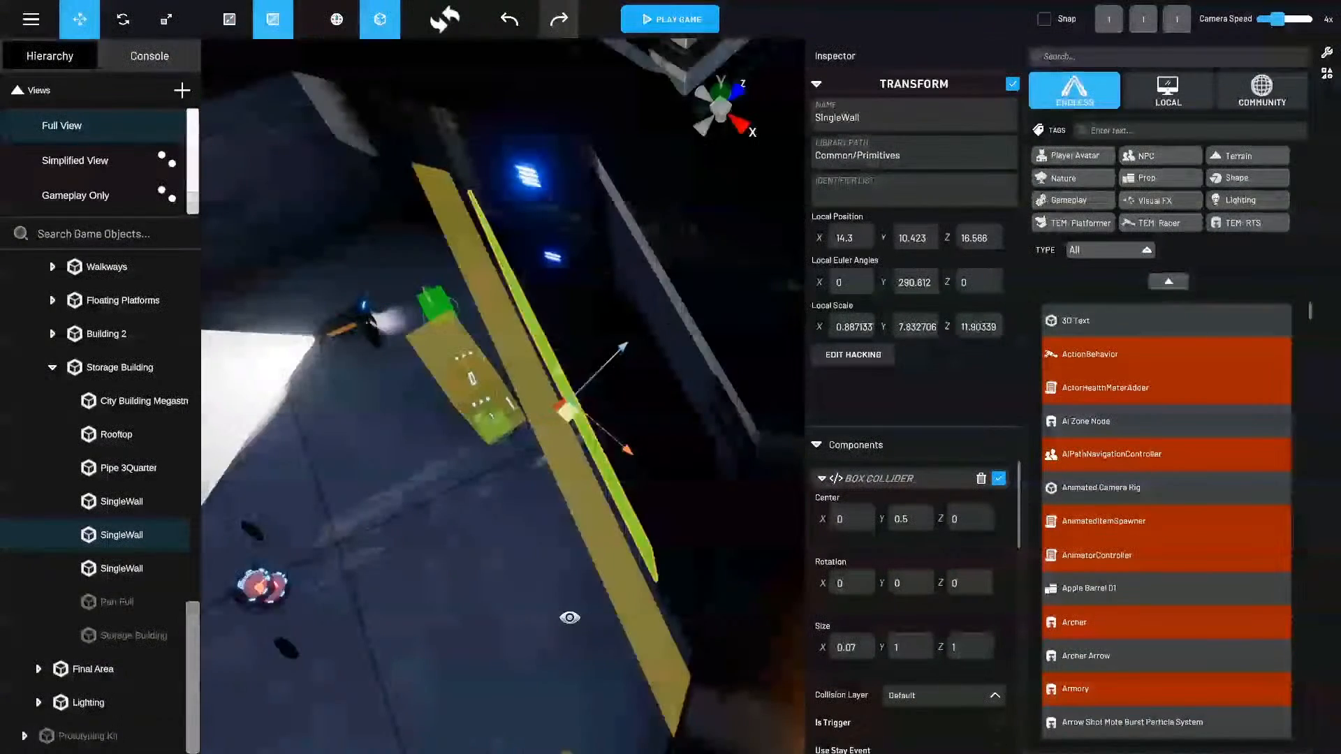
{"action": "left_click_drag", "start_coordinate": [567, 412], "coordinate": [571, 434]}
{"action": "right_click_drag", "start_coordinate": [569, 435], "coordinate": [551, 329]}
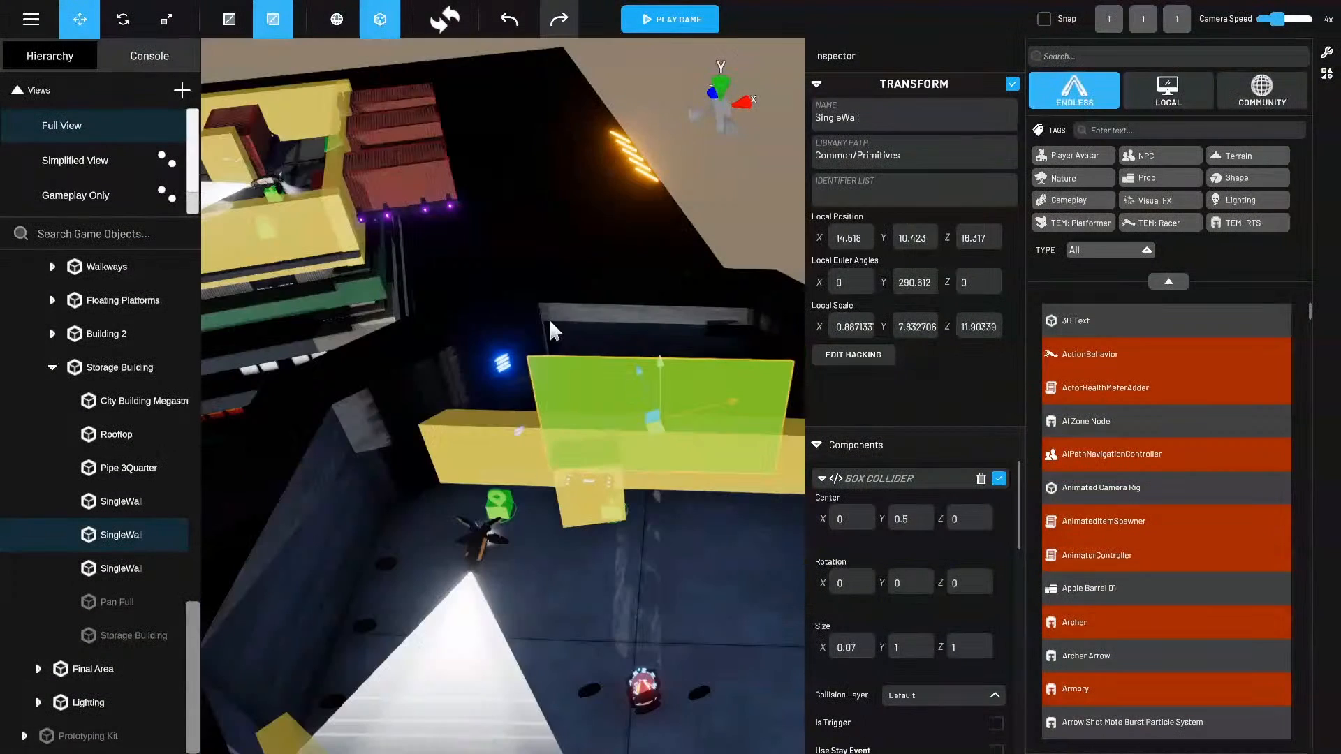
Lengthen the duplicated SingleWall to a Z scale of about 18.84 and reposition it at about X 13.717, Z 16.838.
{"action": "left_click", "coordinate": [175, 24]}
{"action": "left_click_drag", "start_coordinate": [735, 417], "coordinate": [601, 423]}
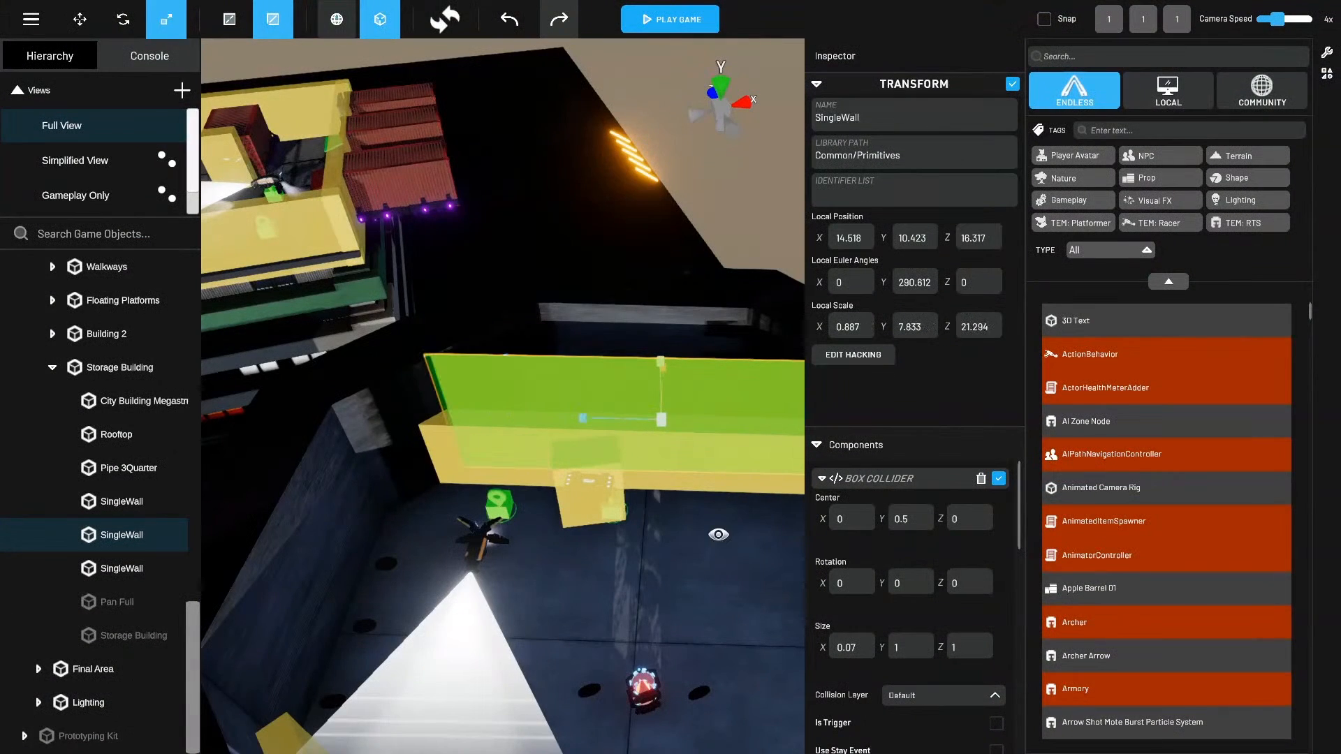
{"action": "middle_click_drag", "start_coordinate": [718, 535], "coordinate": [688, 534]}
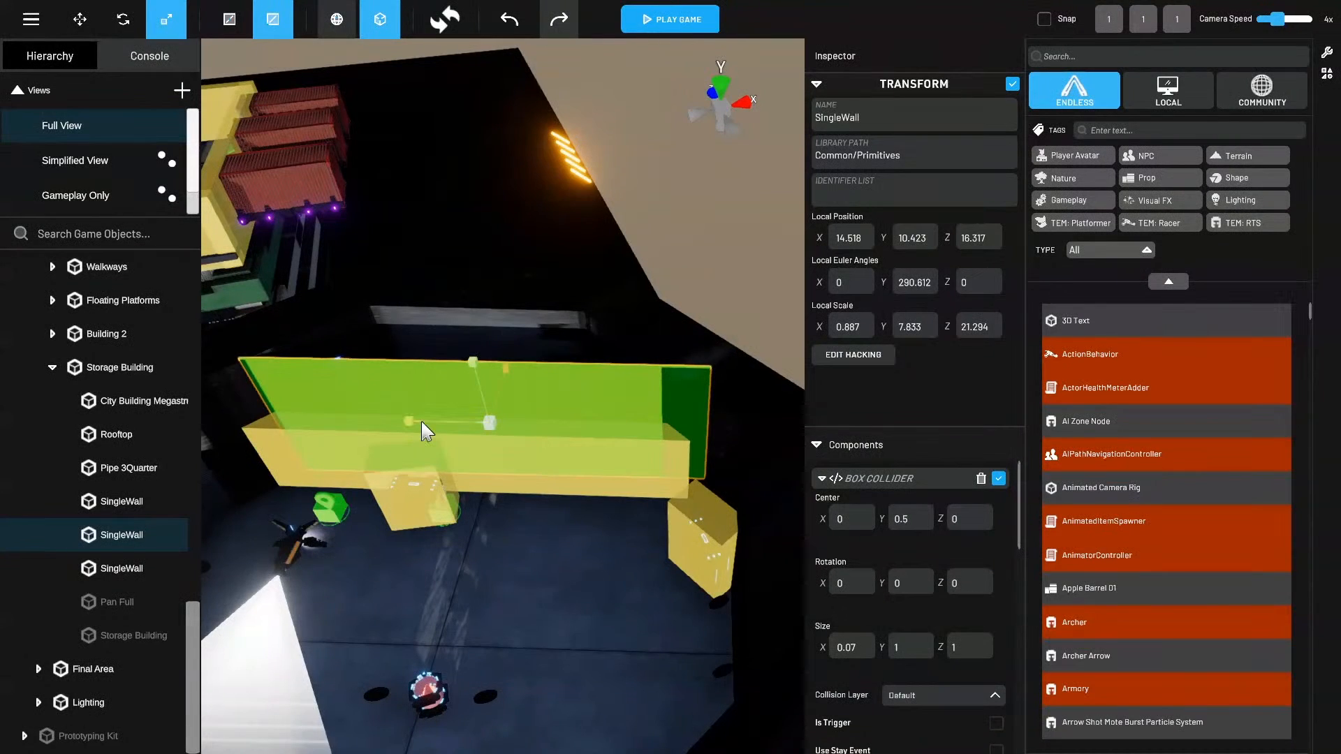
{"action": "left_click_drag", "start_coordinate": [421, 421], "coordinate": [486, 424]}
{"action": "key", "text": "w"}
{"action": "right_click_drag", "start_coordinate": [486, 424], "coordinate": [768, 391]}
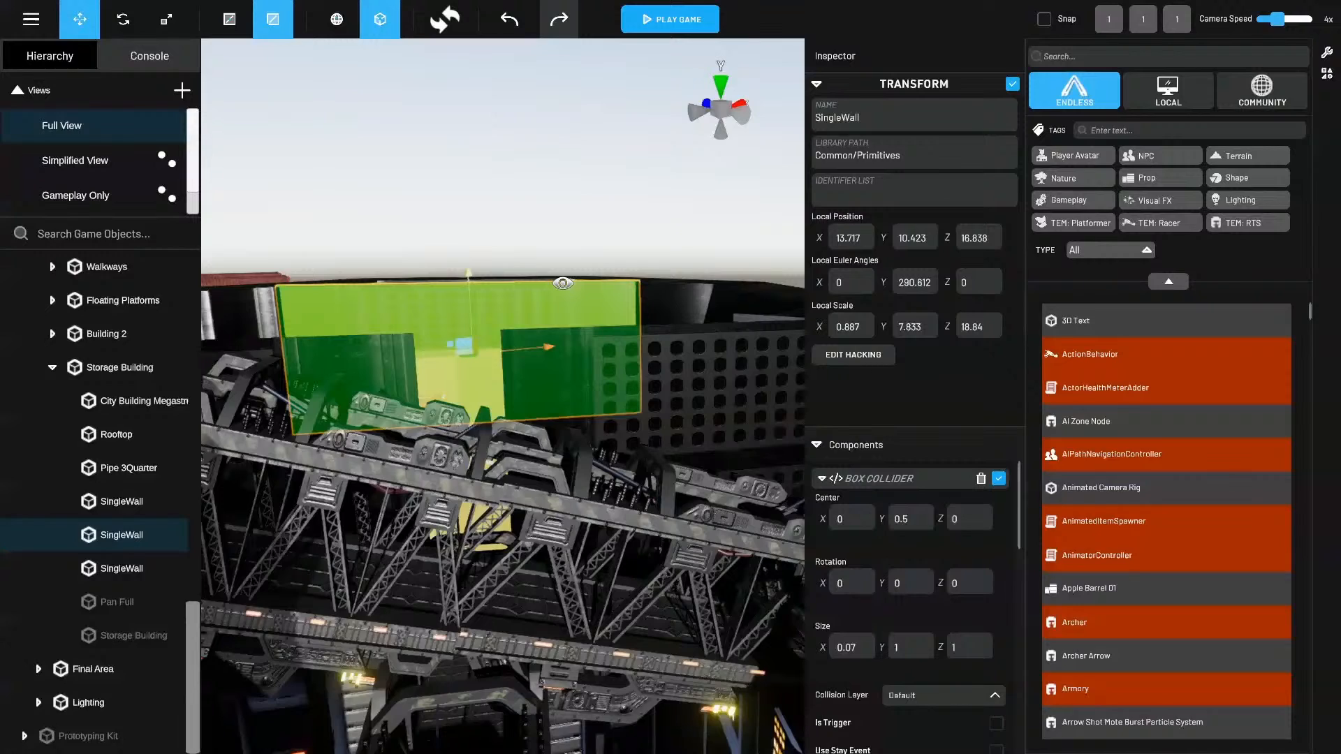
{"action": "right_click_drag", "start_coordinate": [562, 283], "coordinate": [631, 299]}
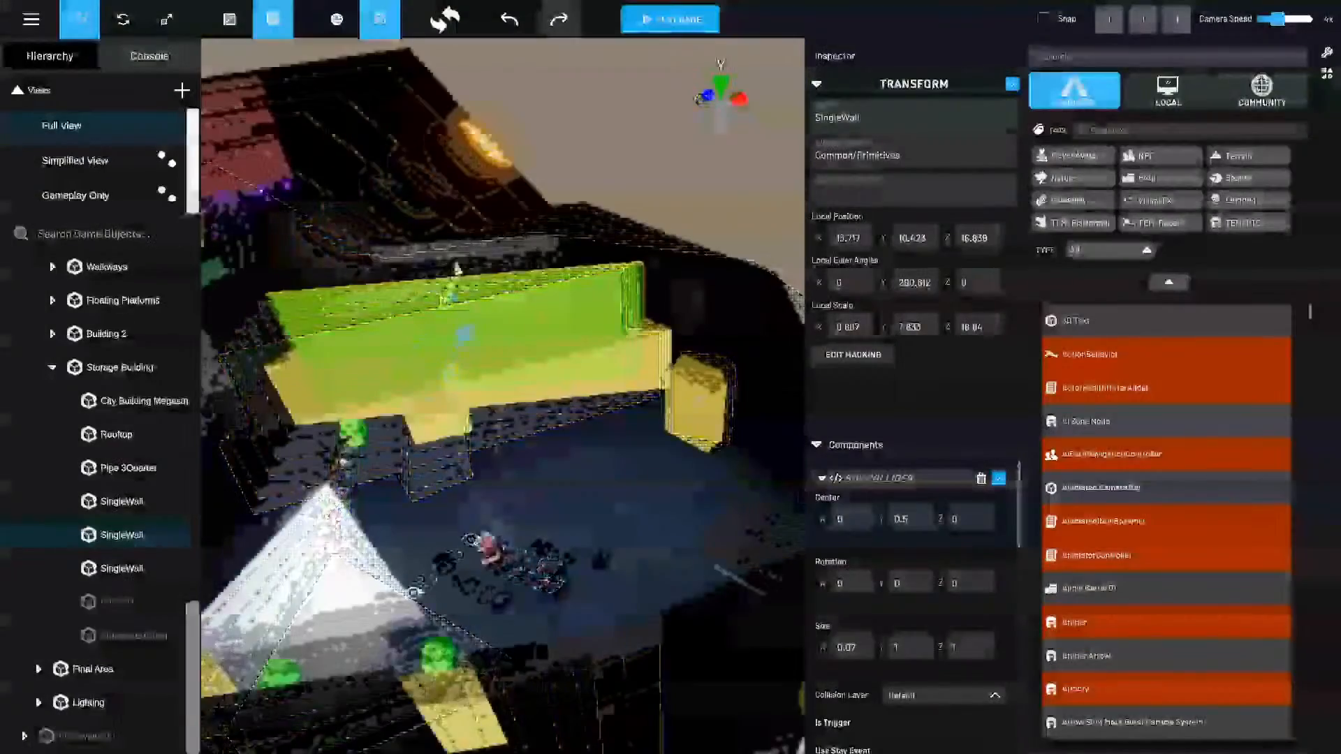
{"action": "right_click_drag", "start_coordinate": [456, 268], "coordinate": [670, 496]}
{"action": "scroll", "coordinate": [725, 522], "scroll_direction": "up", "scroll_amount": 5}
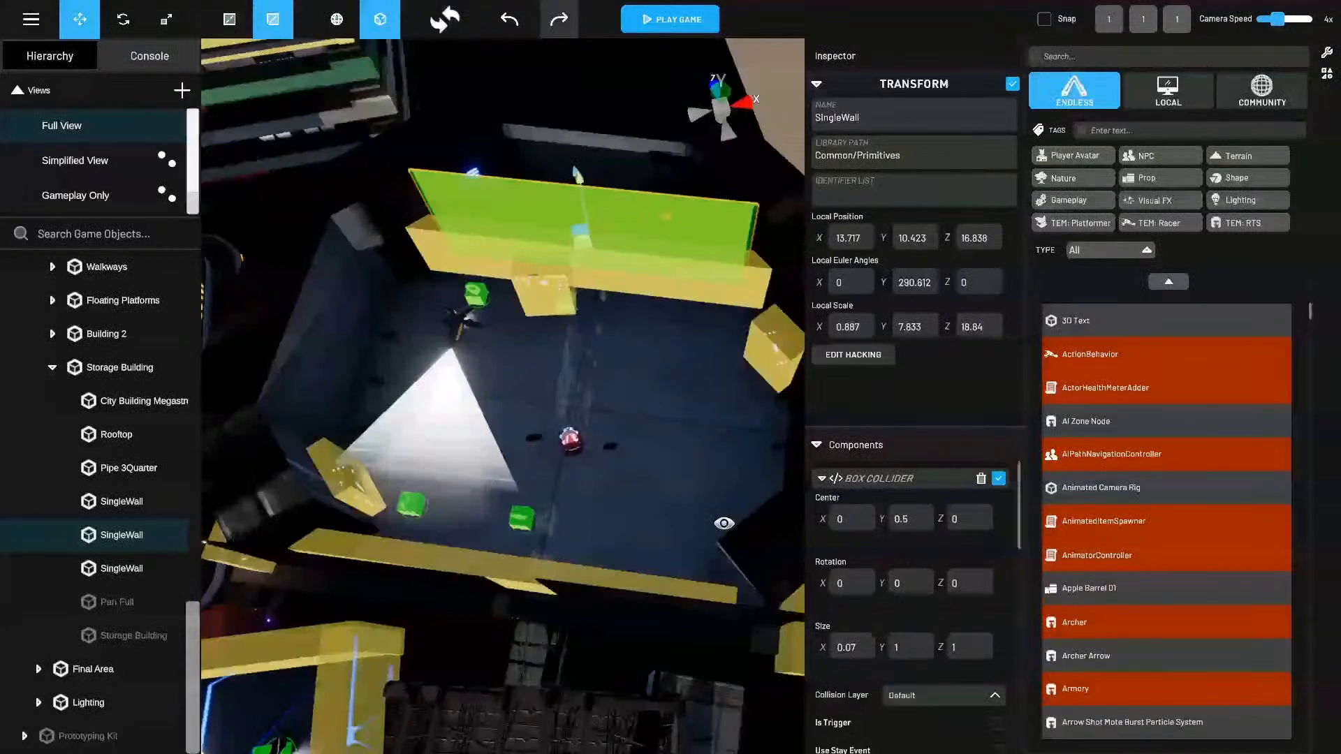
Collapse the Storage Building group, reselect the first and fourth Move and Rotate pairs, and move both nodes inward from the far wall.
{"action": "left_click", "coordinate": [53, 366]}
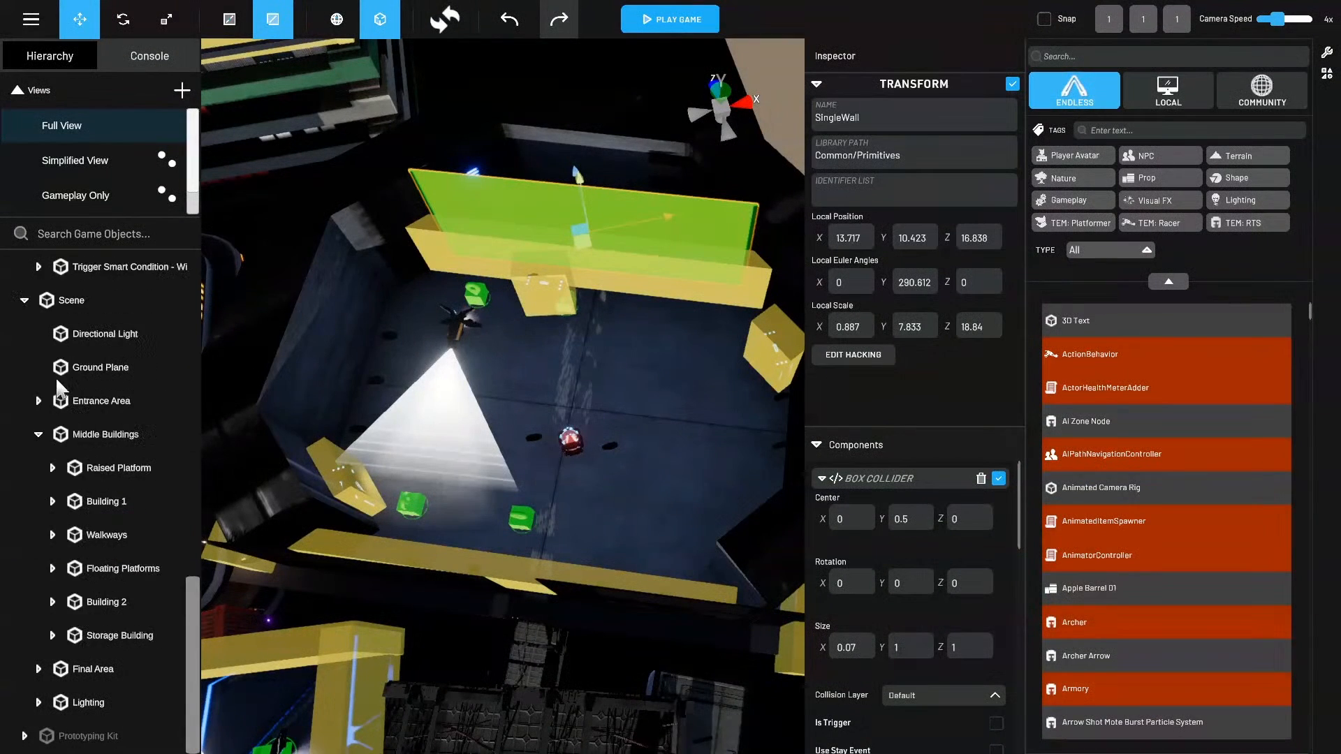
{"action": "scroll", "coordinate": [28, 296], "scroll_direction": "up", "scroll_amount": 10}
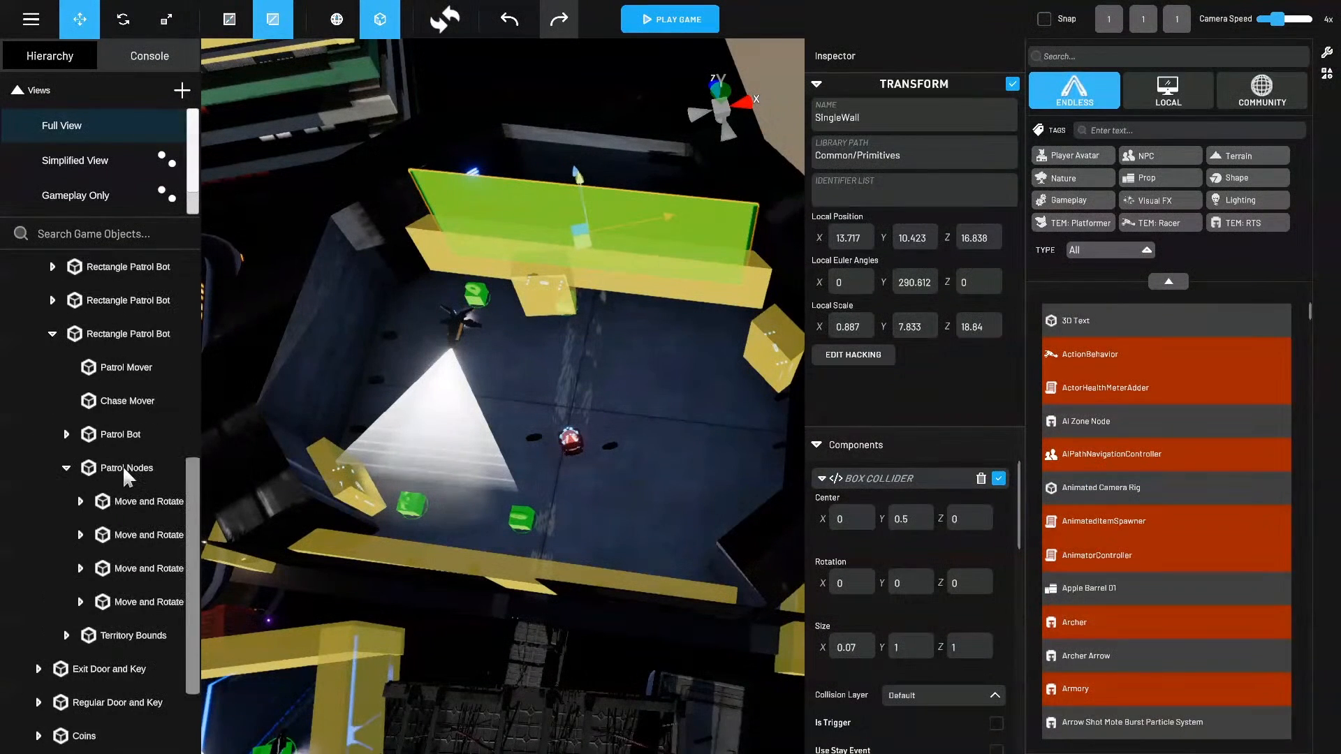
{"action": "scroll", "coordinate": [139, 476], "scroll_direction": "down", "scroll_amount": 4}
{"action": "left_click", "coordinate": [146, 533]}
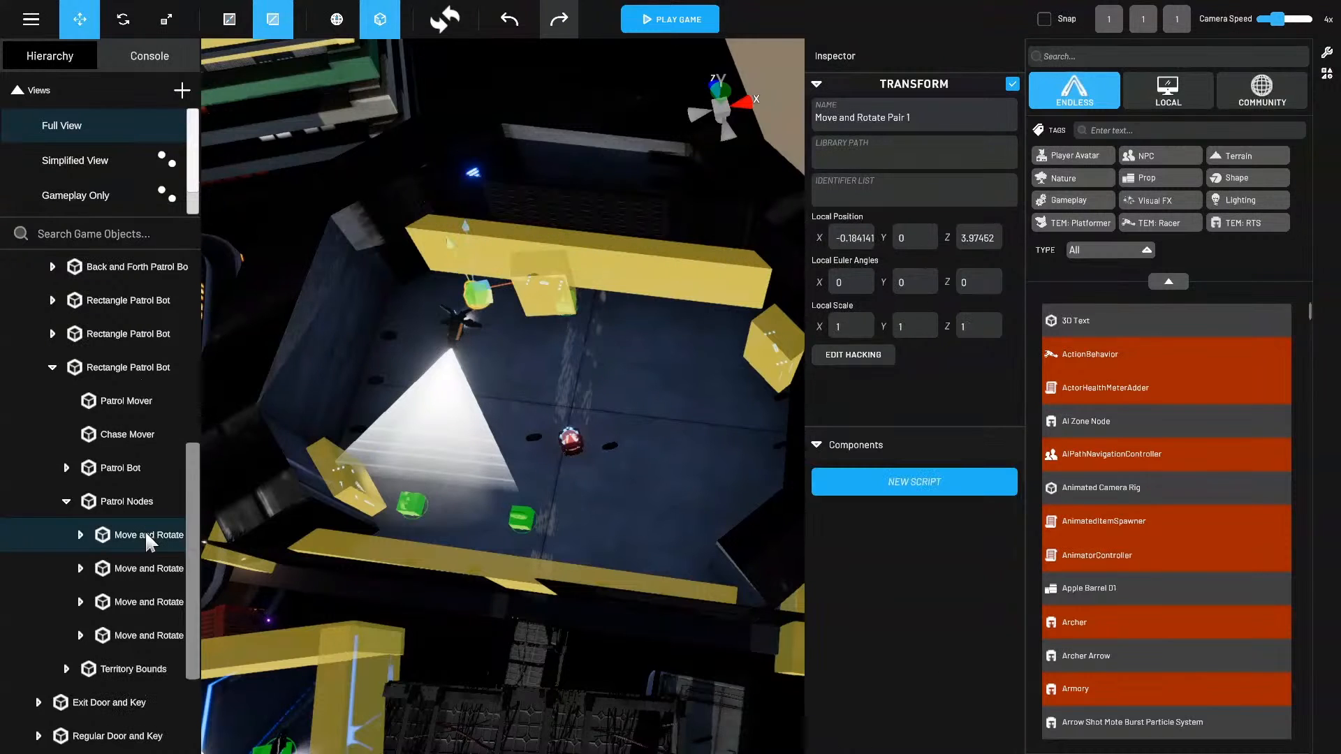
{"action": "left_click", "coordinate": [149, 636], "text": "ctrl"}
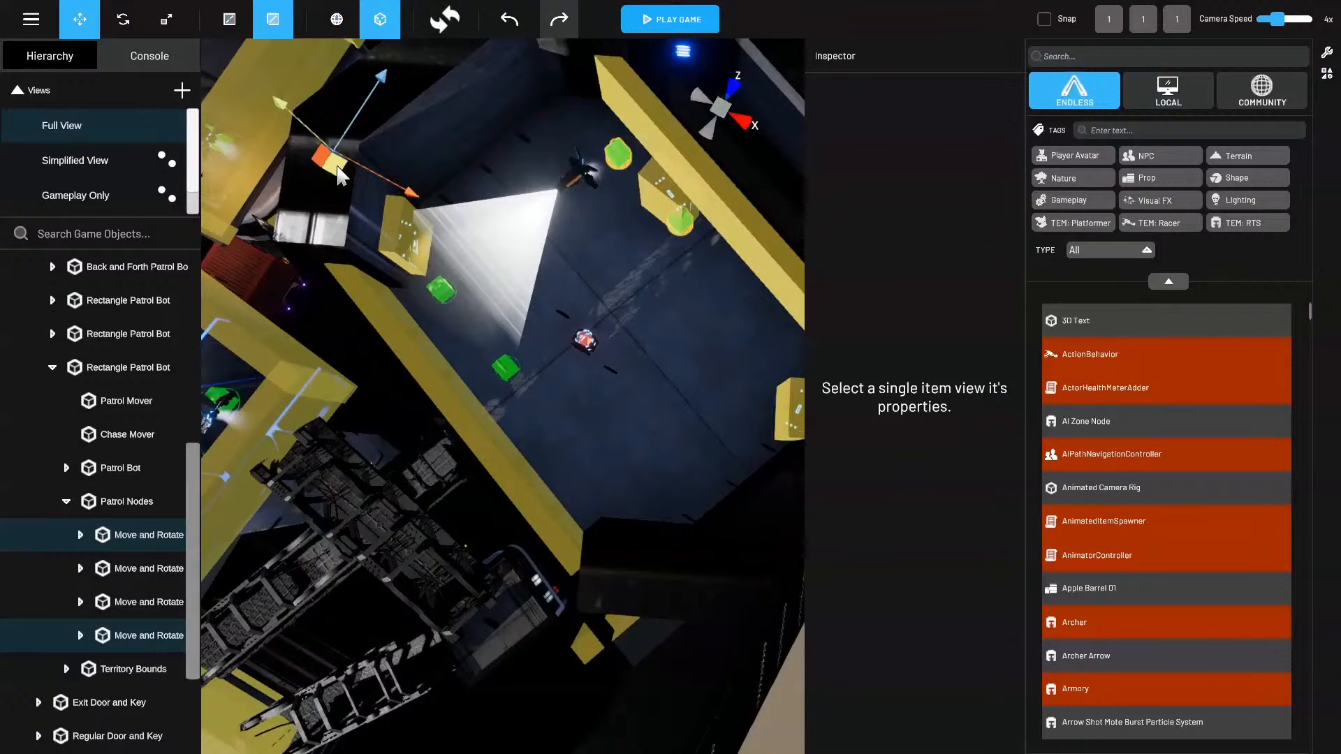
{"action": "left_click_drag", "start_coordinate": [339, 175], "coordinate": [295, 182]}
{"action": "right_click_drag", "start_coordinate": [324, 188], "coordinate": [742, 324]}
{"action": "middle_click_drag", "start_coordinate": [742, 323], "coordinate": [739, 335]}
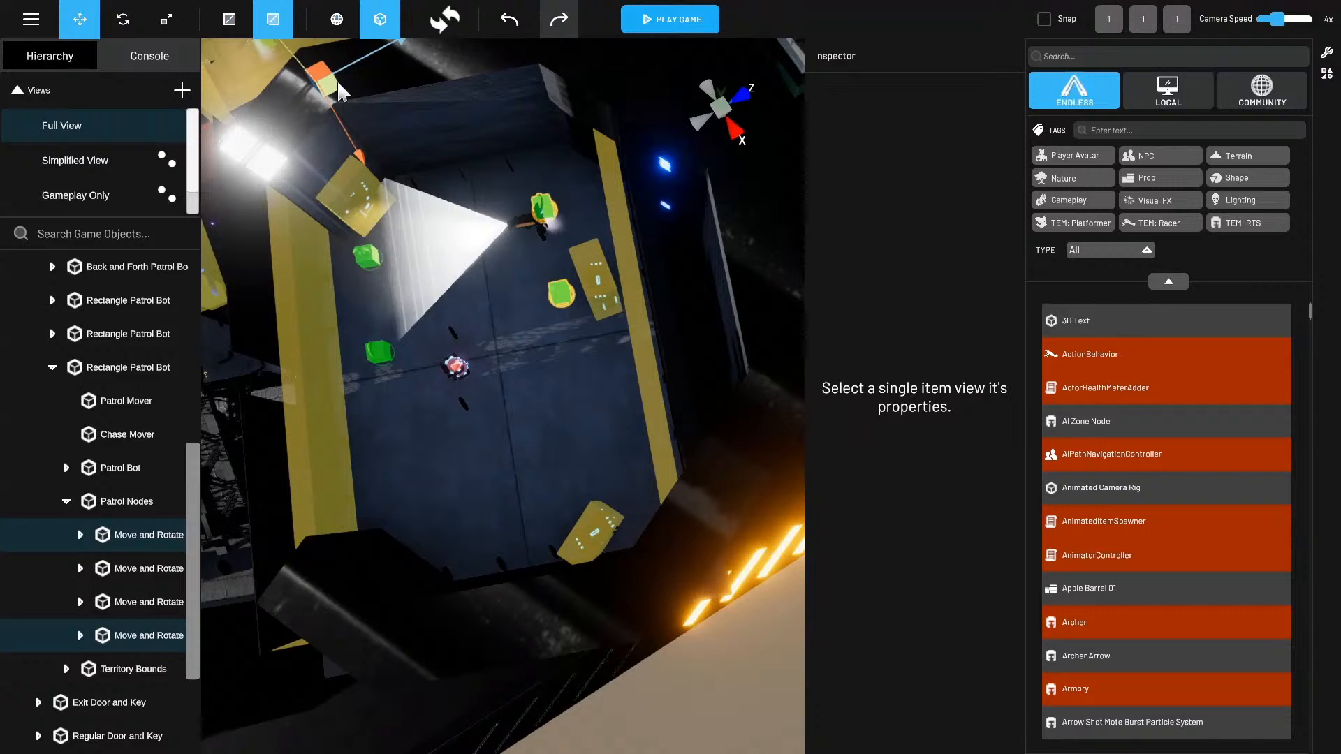
{"action": "right_click_drag", "start_coordinate": [334, 94], "coordinate": [314, 443]}
Select the second and third Move and Rotate pairs and check their spacing from the near boundary trigger.
{"action": "left_click", "coordinate": [142, 581]}
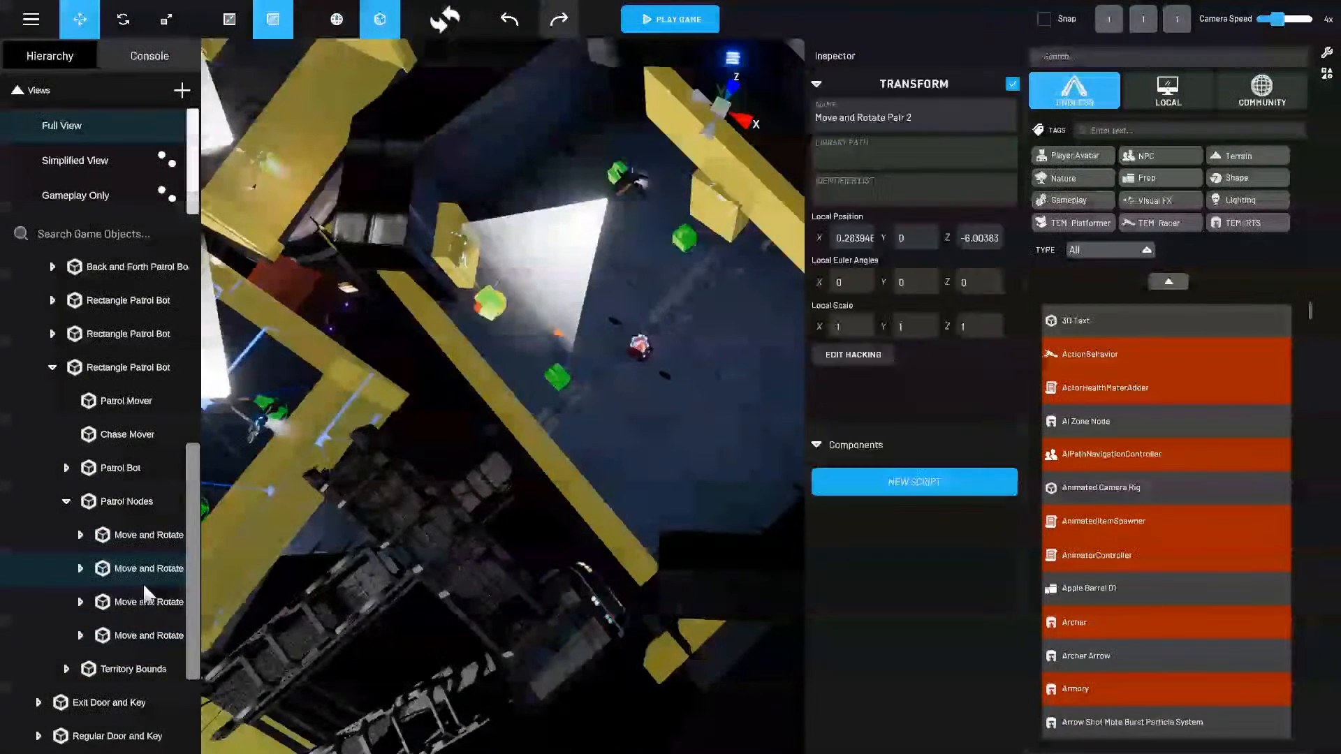
{"action": "left_click", "coordinate": [142, 602], "text": "shift"}
{"action": "right_click_drag", "start_coordinate": [472, 519], "coordinate": [471, 532]}
{"action": "middle_click_drag", "start_coordinate": [470, 532], "coordinate": [570, 393]}
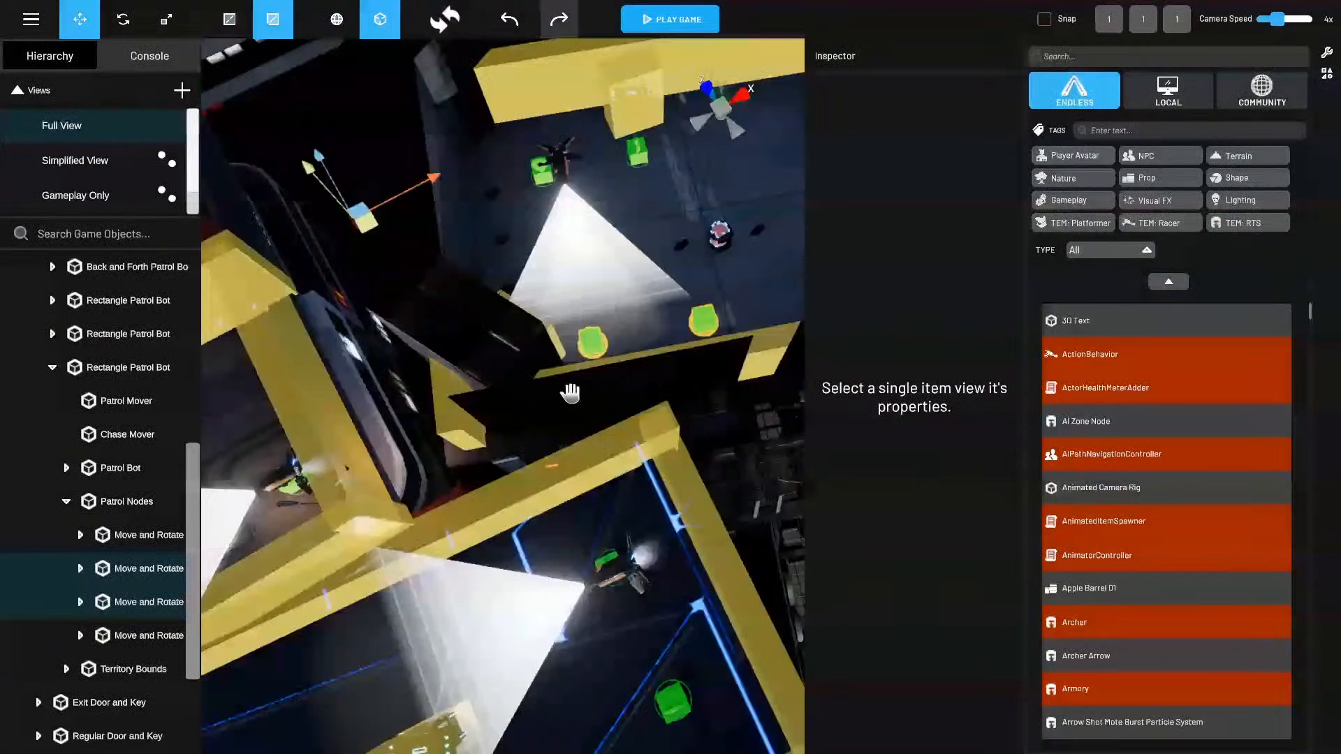
{"action": "right_click_drag", "start_coordinate": [570, 393], "coordinate": [544, 398]}
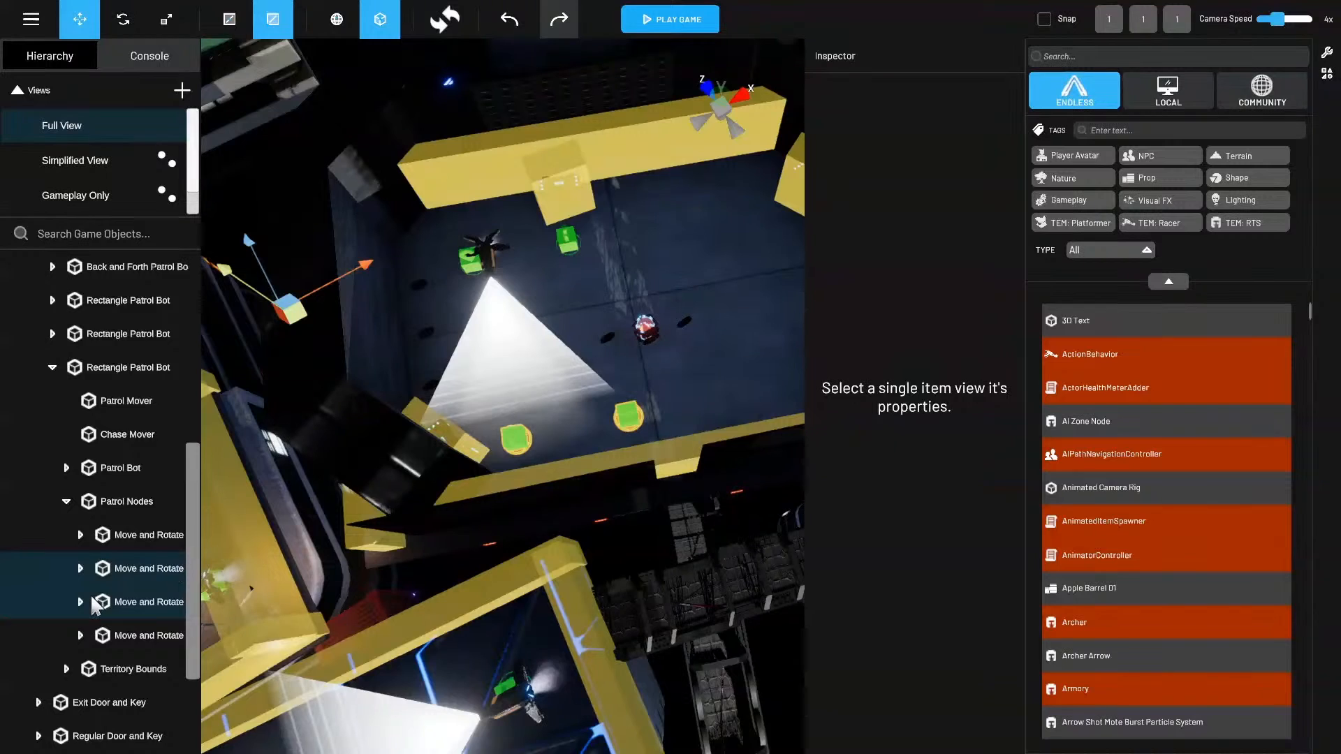
Shift the first and fourth Move and Rotate pairs slightly along the far wall so one node sits at the patrol bot.
{"action": "left_click", "coordinate": [112, 535]}
{"action": "left_click", "coordinate": [173, 637], "text": "ctrl"}
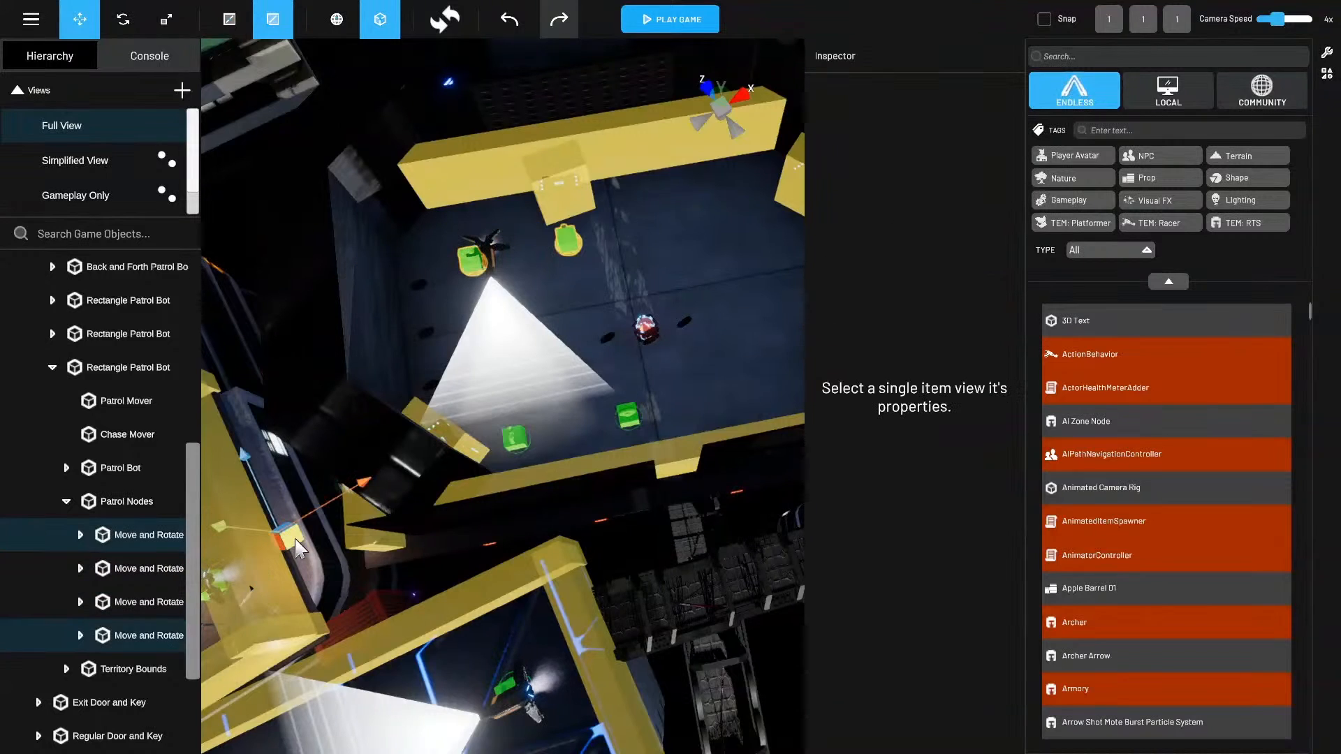
{"action": "left_click_drag", "start_coordinate": [295, 539], "coordinate": [308, 536]}
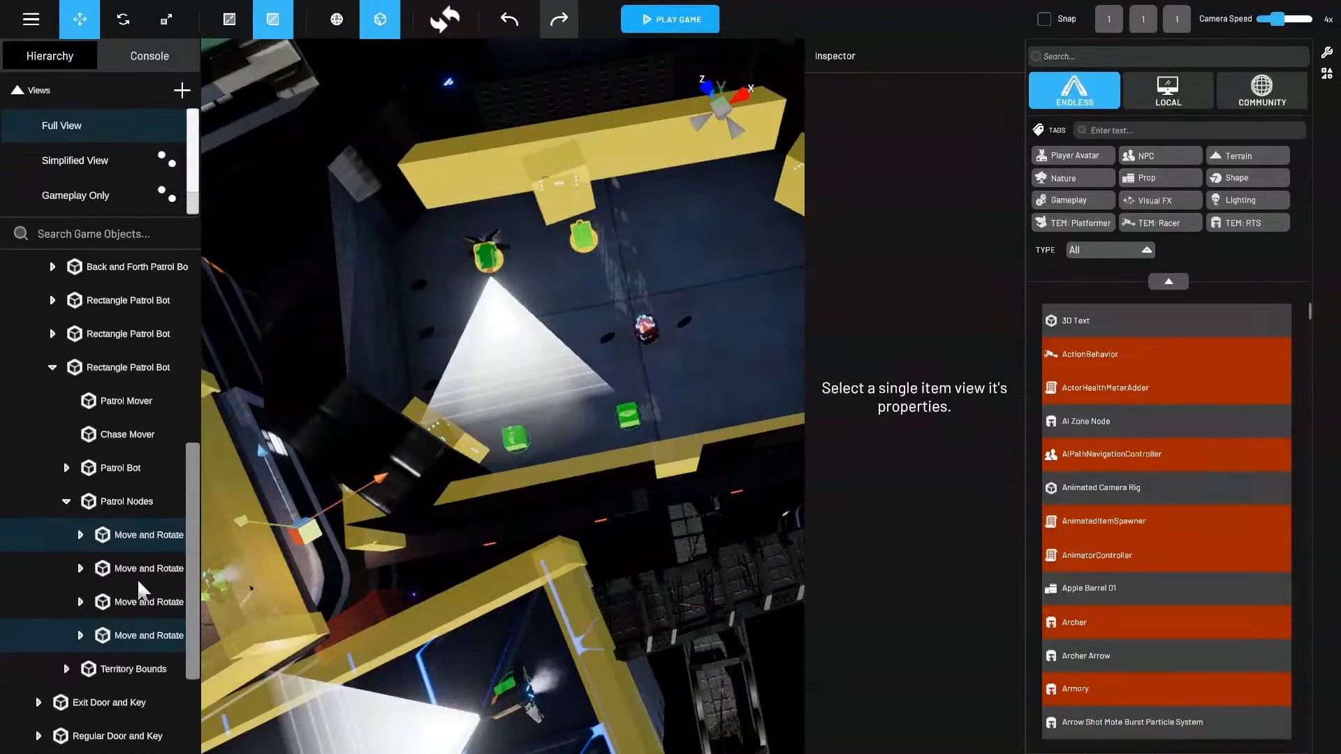
Move the second and third Move and Rotate pairs inward from the near wall and check the patrol rectangle's spacing.
{"action": "left_click", "coordinate": [137, 578]}
{"action": "left_click", "coordinate": [151, 593], "text": "ctrl"}
{"action": "left_click_drag", "start_coordinate": [305, 326], "coordinate": [290, 292]}
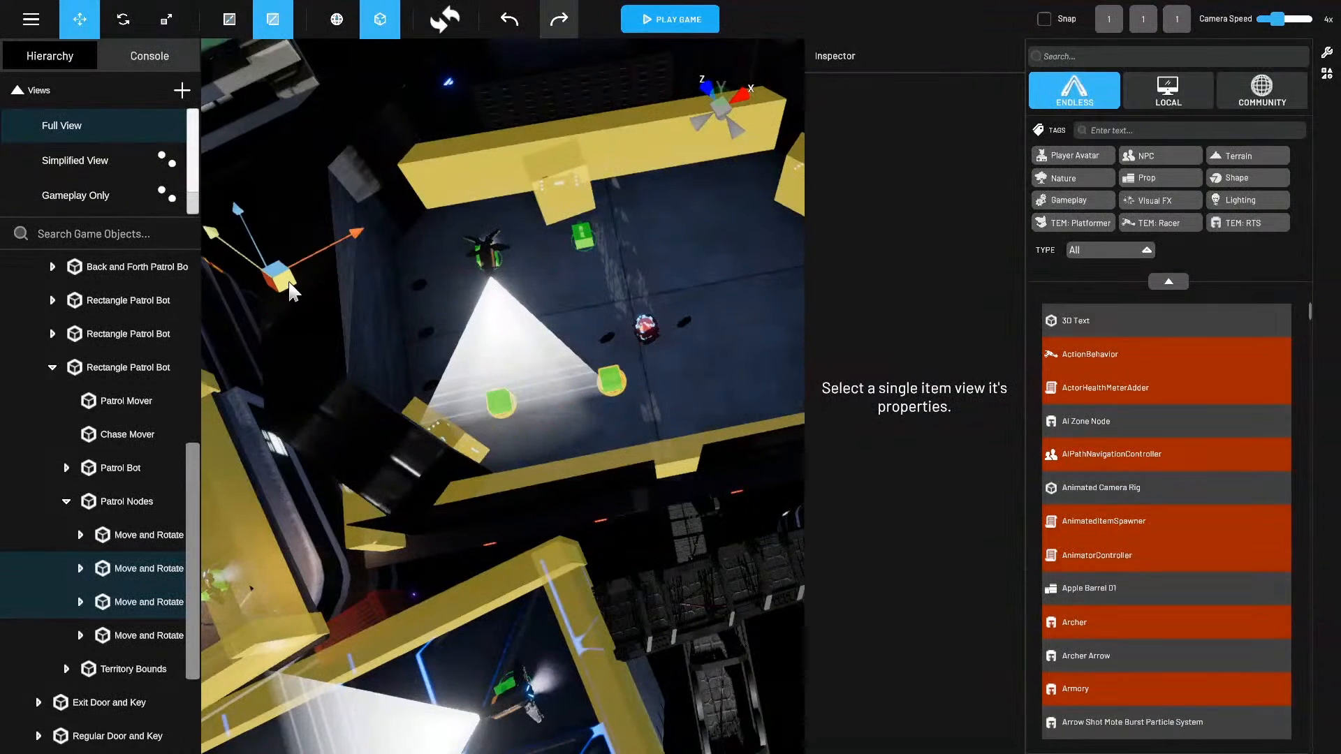
{"action": "right_click_drag", "start_coordinate": [291, 292], "coordinate": [447, 485]}
{"action": "middle_click_drag", "start_coordinate": [447, 486], "coordinate": [539, 379]}
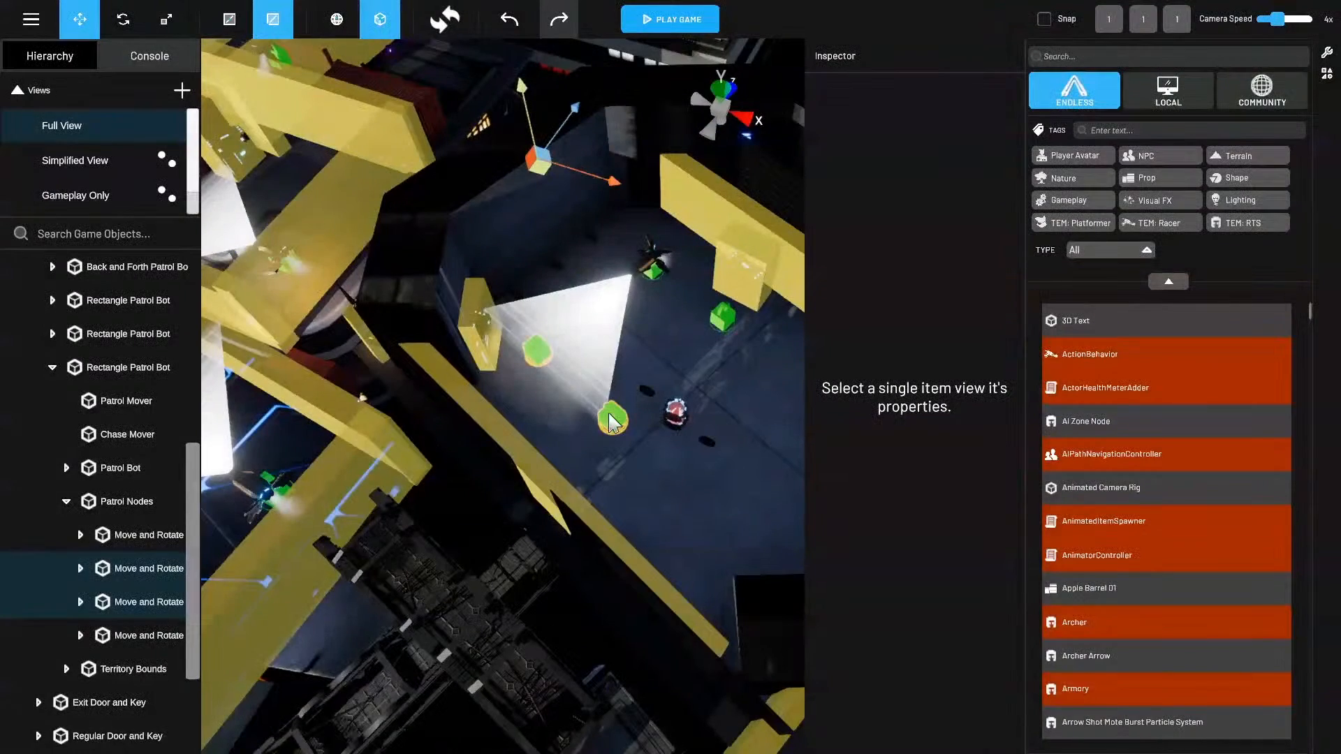
{"action": "right_click_drag", "start_coordinate": [514, 503], "coordinate": [628, 443]}
{"action": "middle_click_drag", "start_coordinate": [629, 443], "coordinate": [660, 460]}
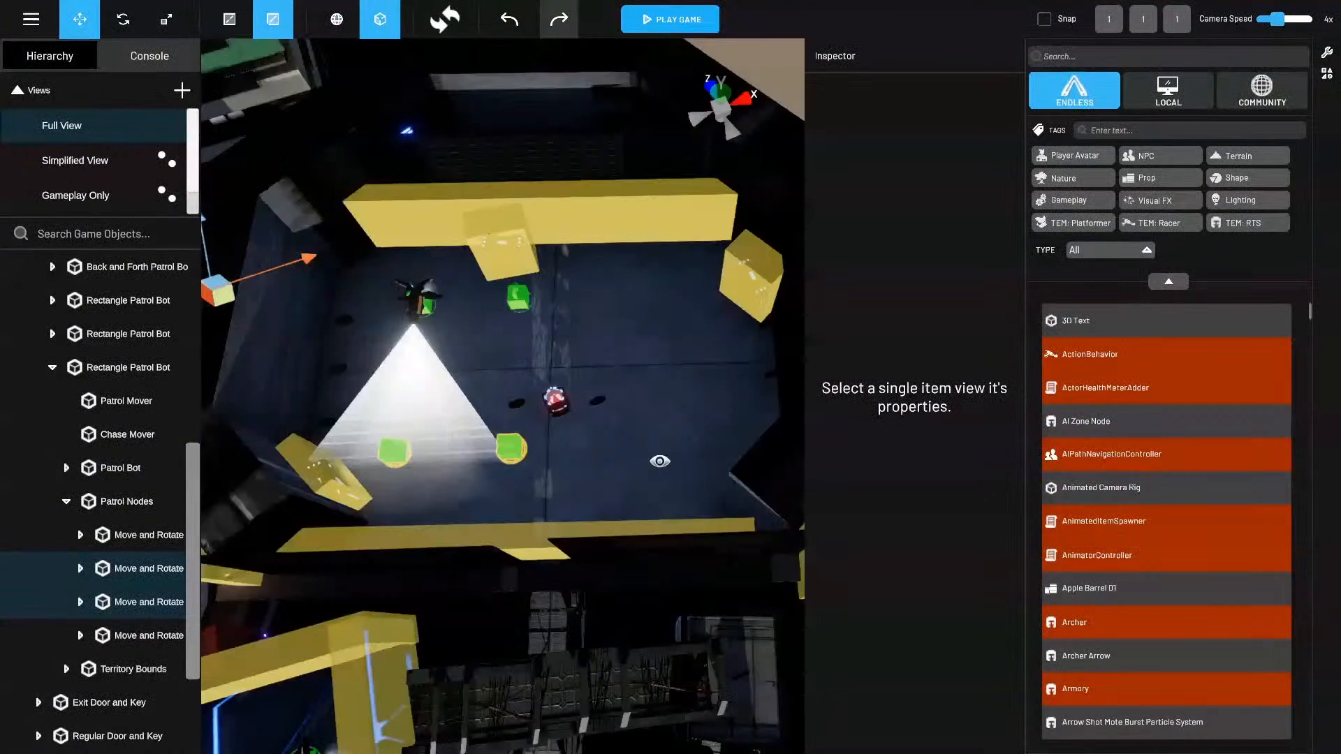
{"action": "right_click_drag", "start_coordinate": [659, 460], "coordinate": [631, 467]}
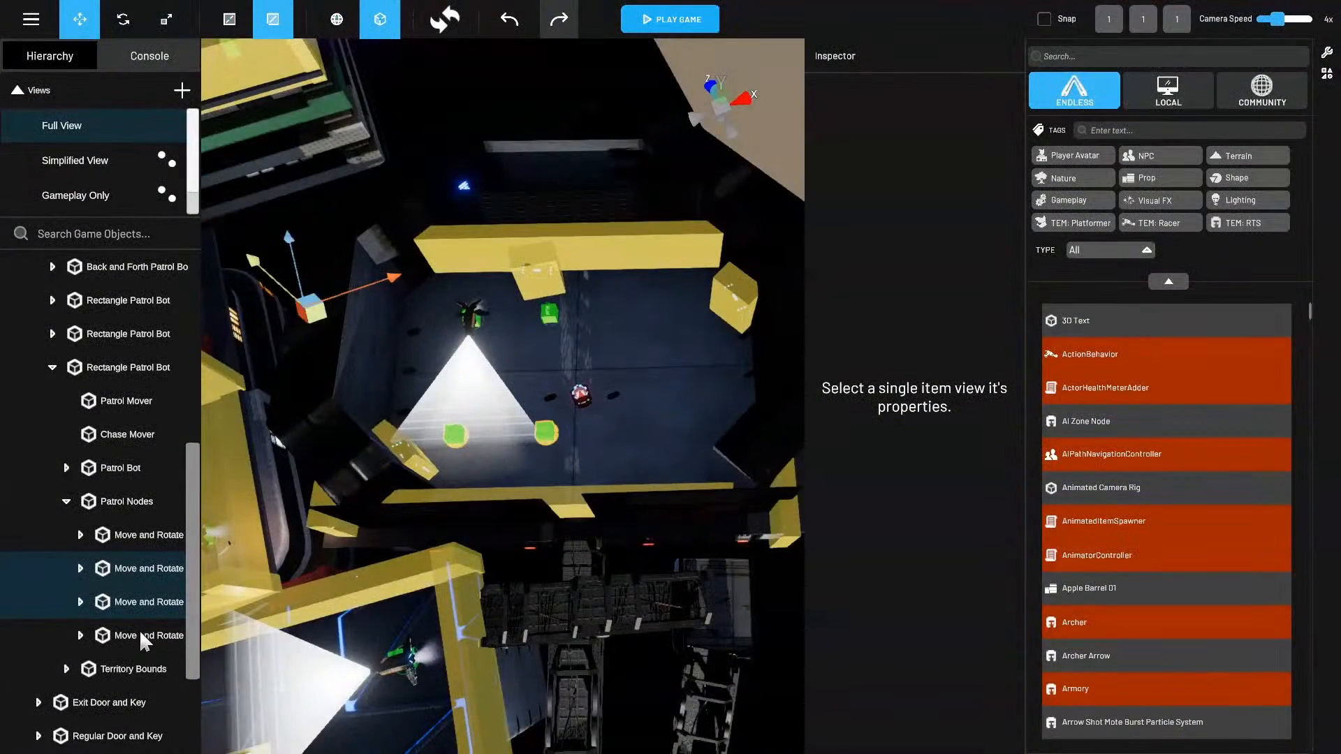
Expand the patrol bot's Territory Bounds group and go through its Return to Patrol Triggers to identify the boundary walls.
{"action": "left_click", "coordinate": [133, 669]}
{"action": "left_click", "coordinate": [67, 669]}
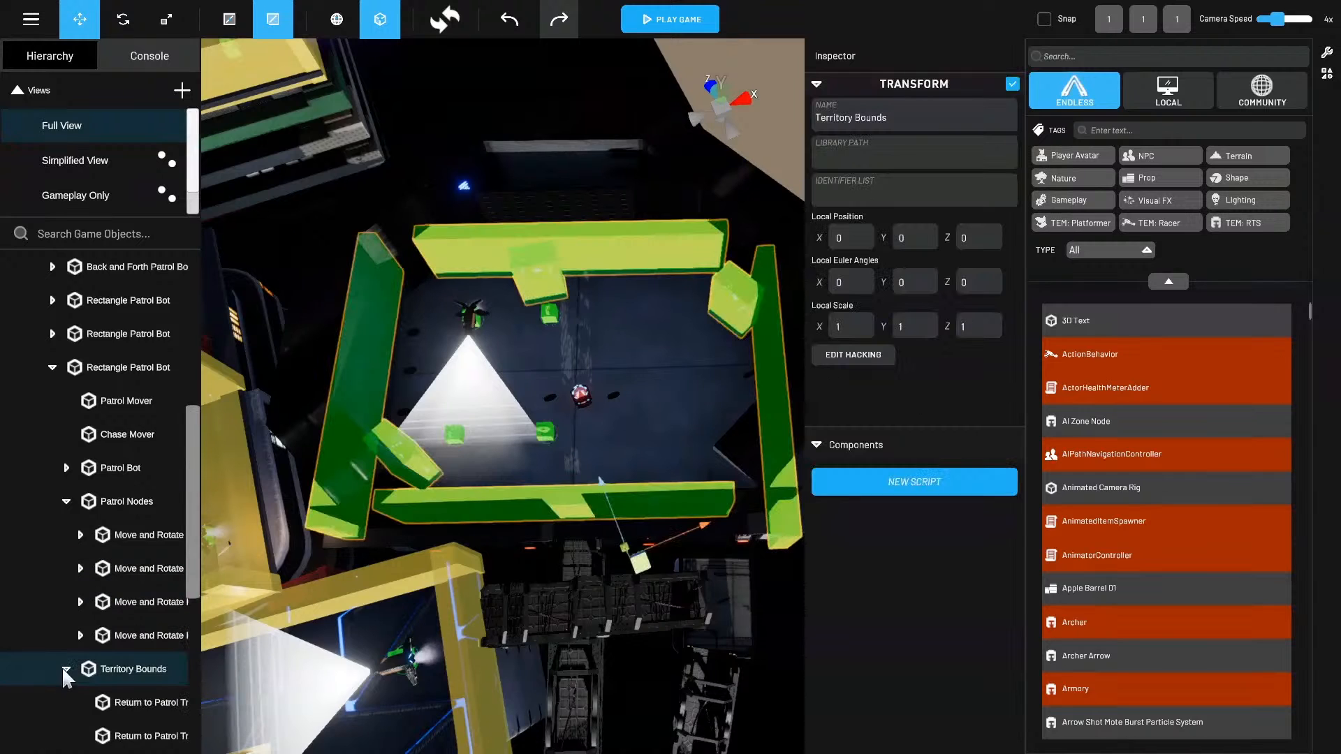
{"action": "left_click", "coordinate": [143, 699]}
{"action": "scroll", "coordinate": [140, 649], "scroll_direction": "down", "scroll_amount": 5}
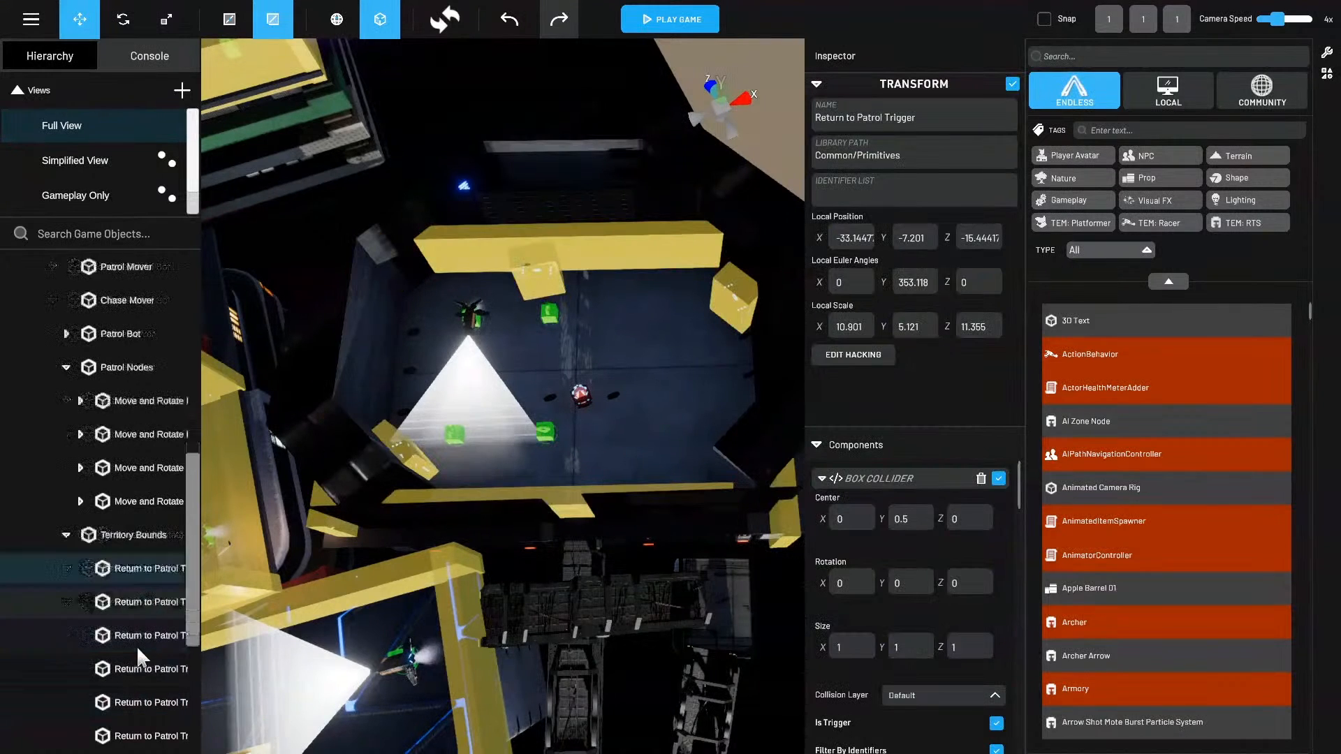
{"action": "left_click", "coordinate": [149, 634]}
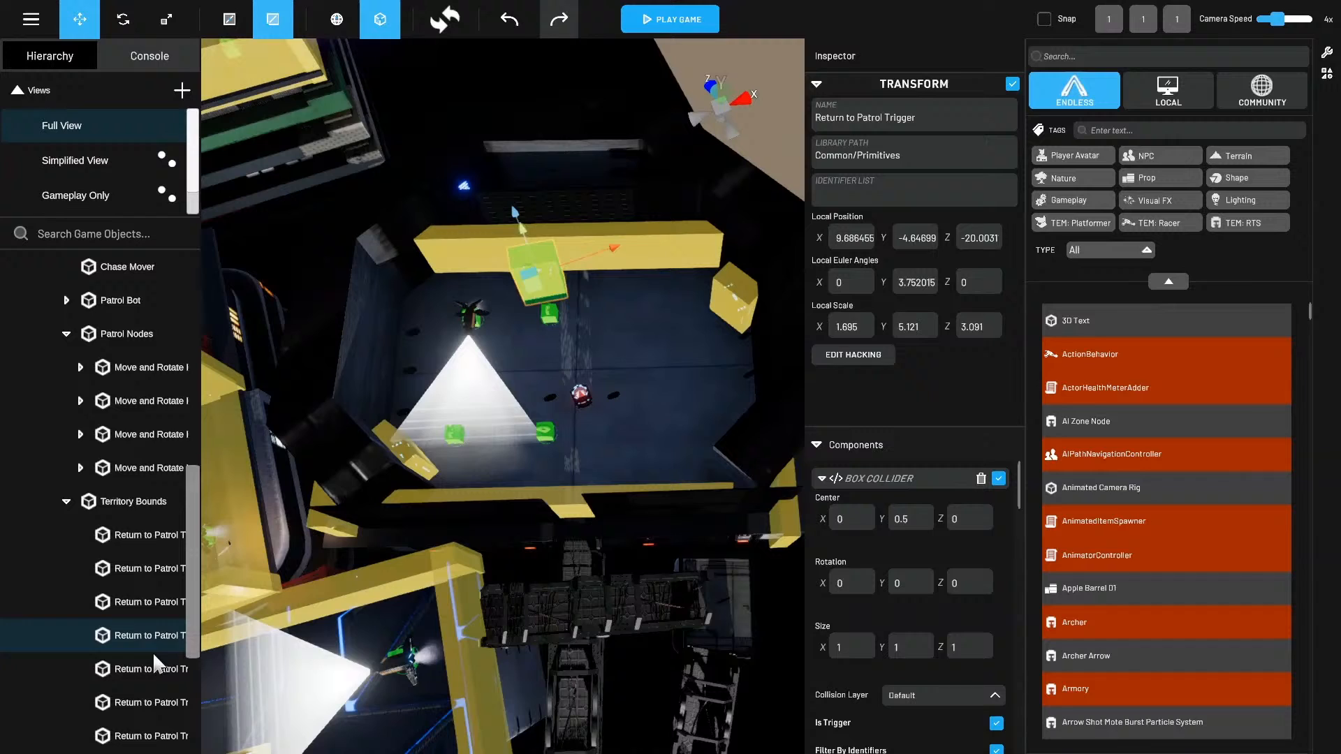
{"action": "left_click", "coordinate": [156, 691]}
{"action": "scroll", "coordinate": [154, 691], "scroll_direction": "down", "scroll_amount": 4}
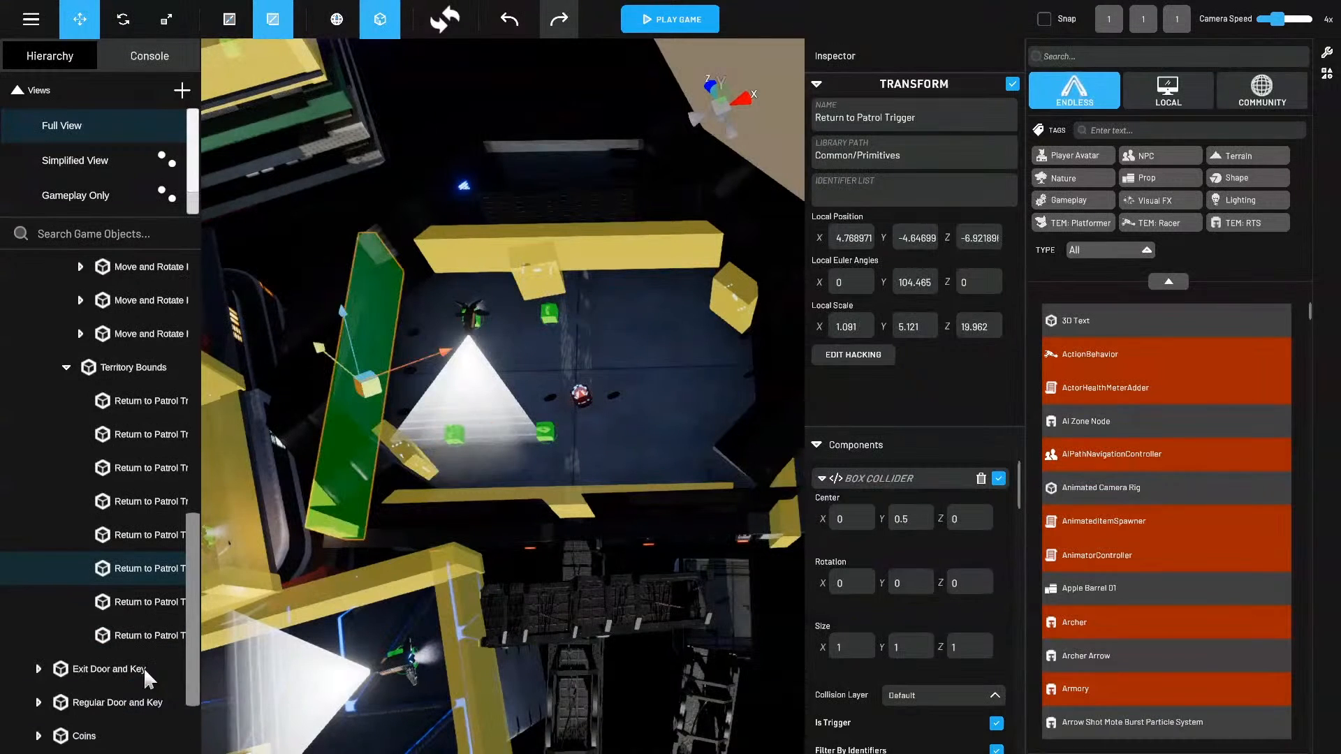
Select Return to Patrol Triggers in combination to find the pair that forms the two opposite short sides of the room.
{"action": "left_click", "coordinate": [161, 602], "text": "ctrl"}
{"action": "left_click", "coordinate": [162, 601], "text": "ctrl"}
{"action": "left_click", "coordinate": [173, 532], "text": "ctrl"}
{"action": "left_click", "coordinate": [173, 532], "text": "ctrl"}
{"action": "left_click", "coordinate": [165, 491], "text": "ctrl"}
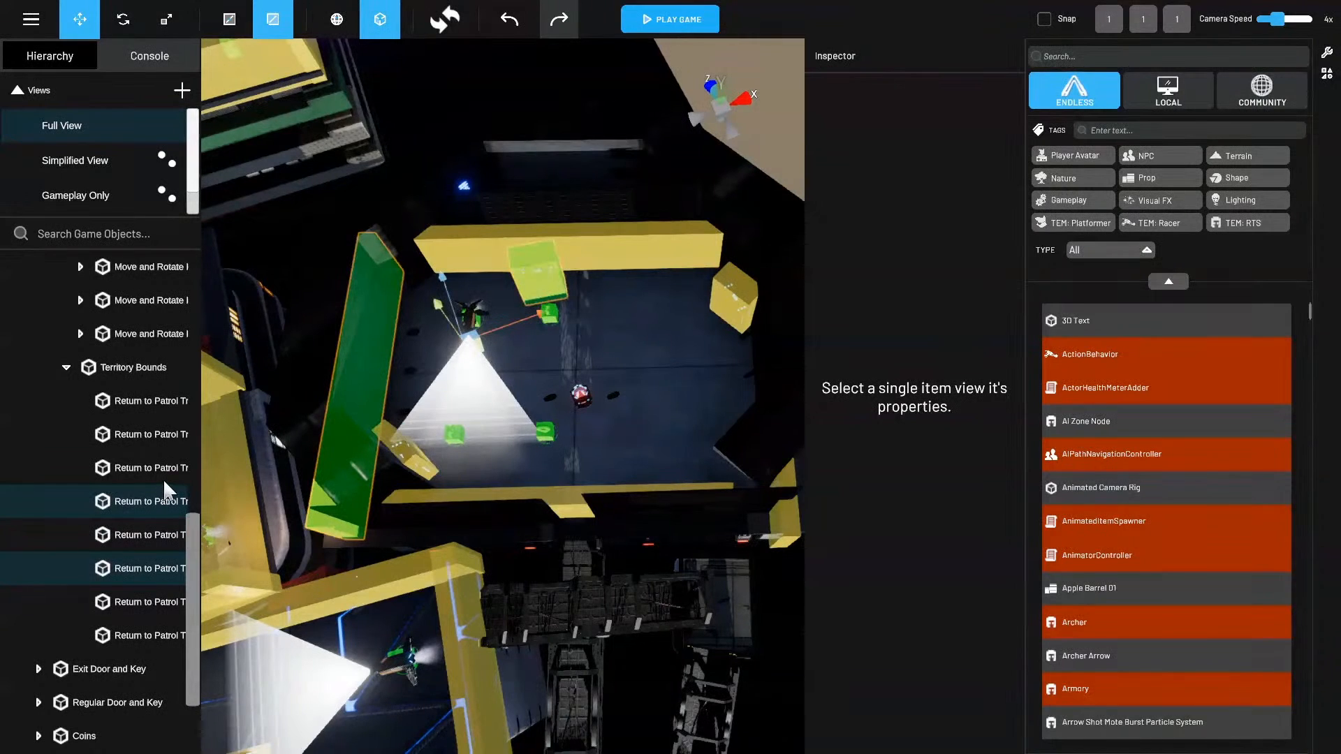
{"action": "left_click", "coordinate": [161, 426]}
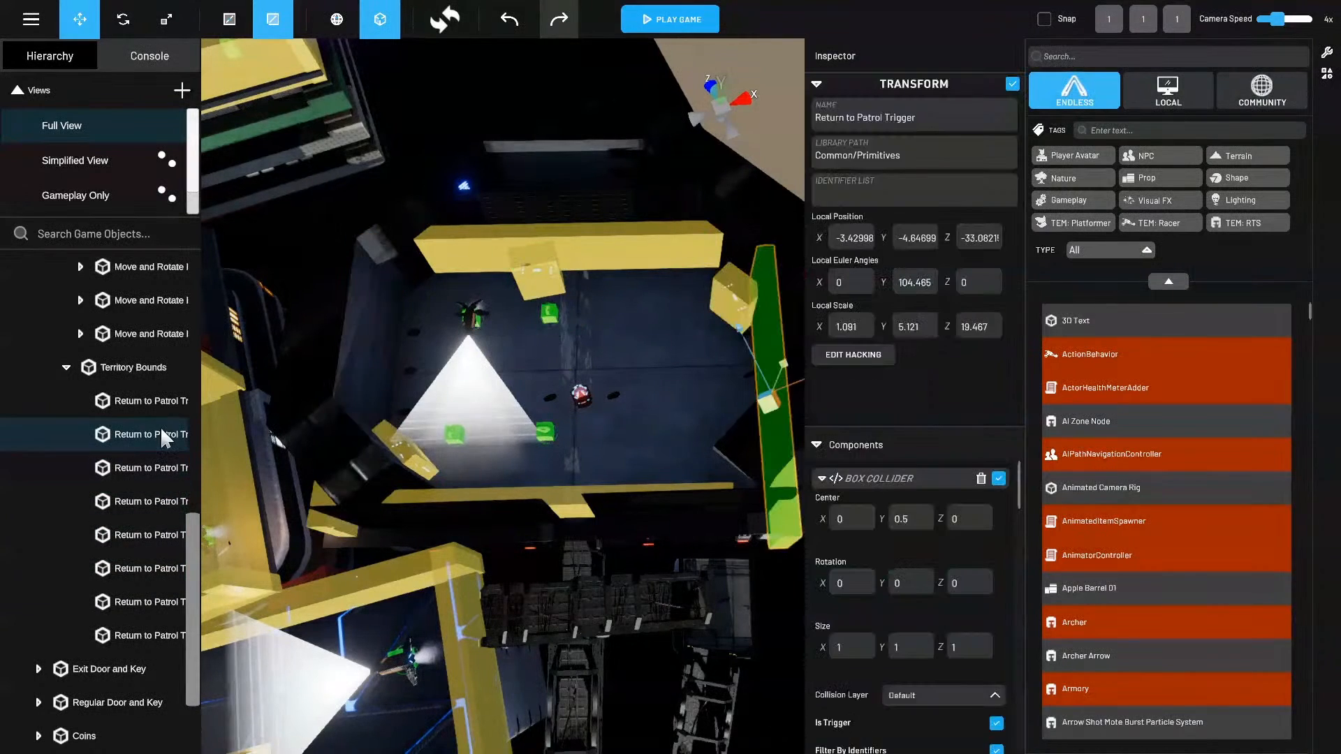
{"action": "left_click", "coordinate": [154, 564], "text": "ctrl"}
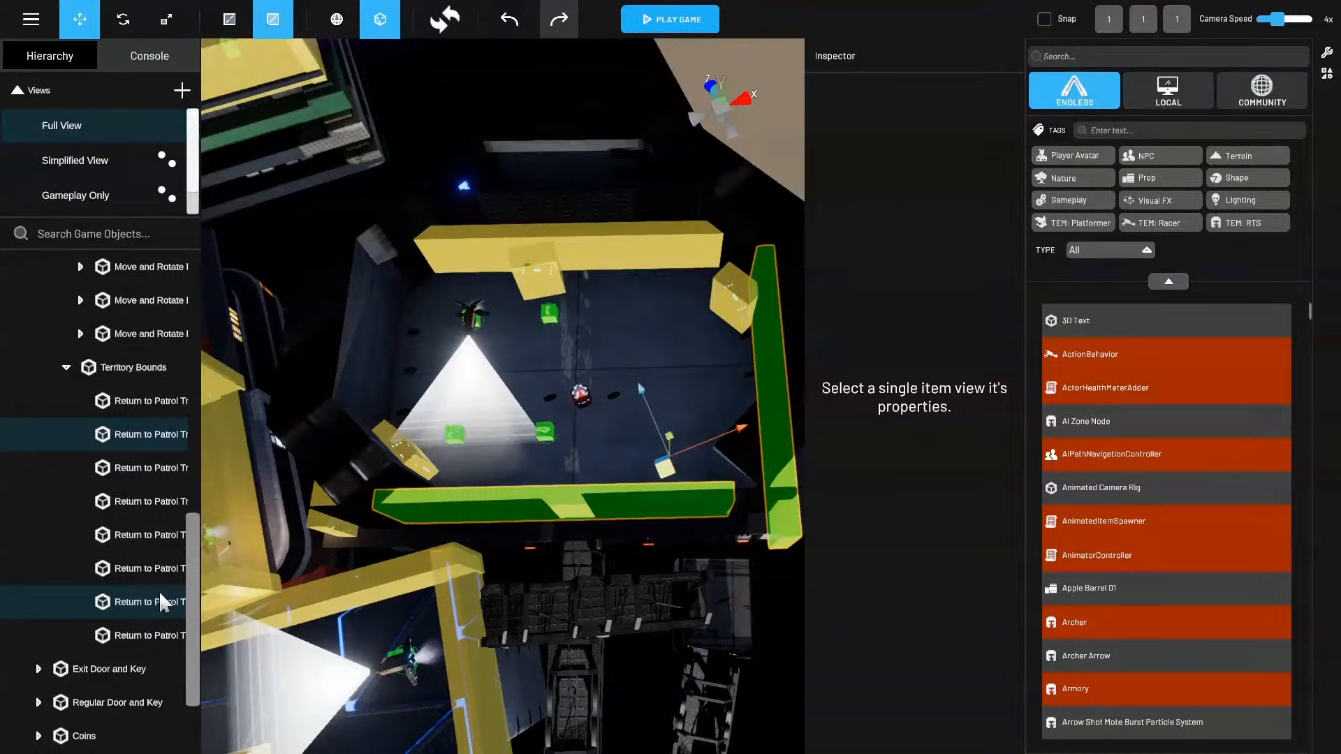
{"action": "left_click", "coordinate": [158, 563], "text": "ctrl"}
{"action": "left_click", "coordinate": [158, 560], "text": "ctrl"}
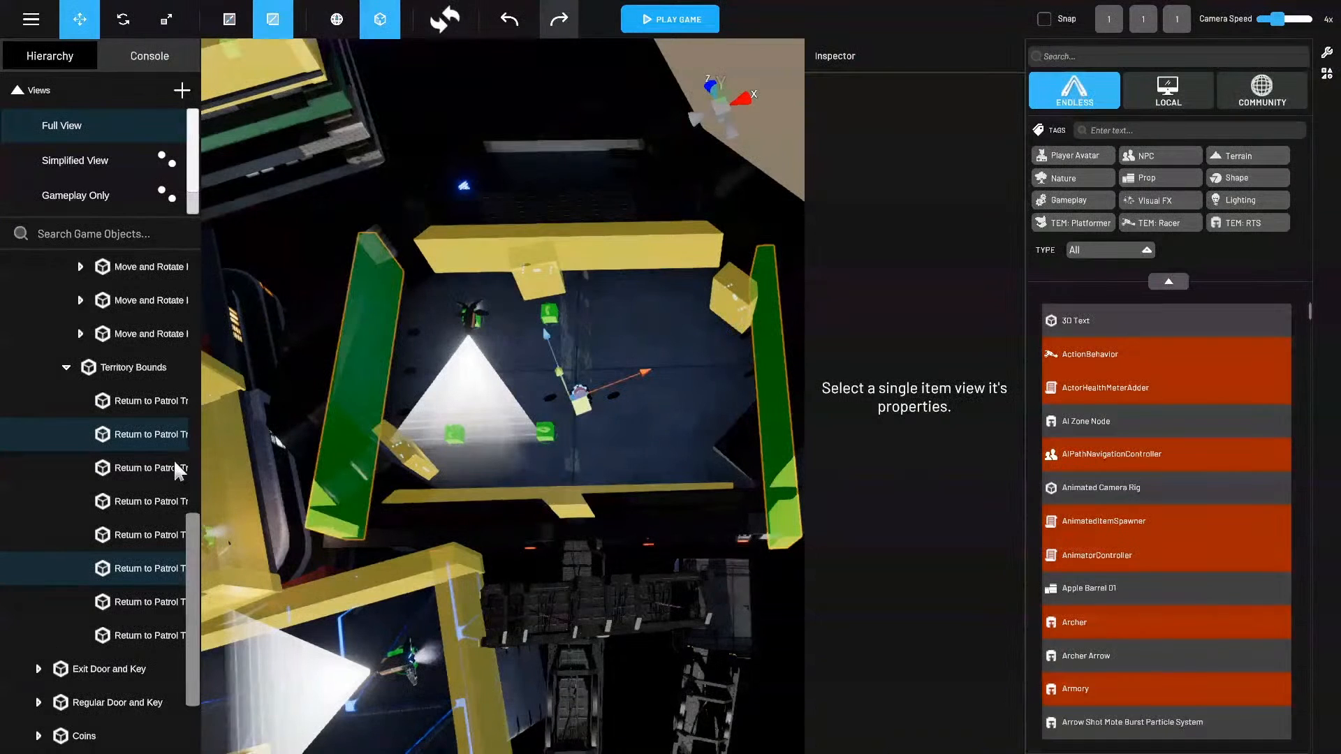
Move the Return to Patrol Triggers on the two short sides slightly inward to narrow the patrol bot's territory.
{"action": "left_click", "coordinate": [170, 426]}
{"action": "left_click_drag", "start_coordinate": [715, 404], "coordinate": [761, 419]}
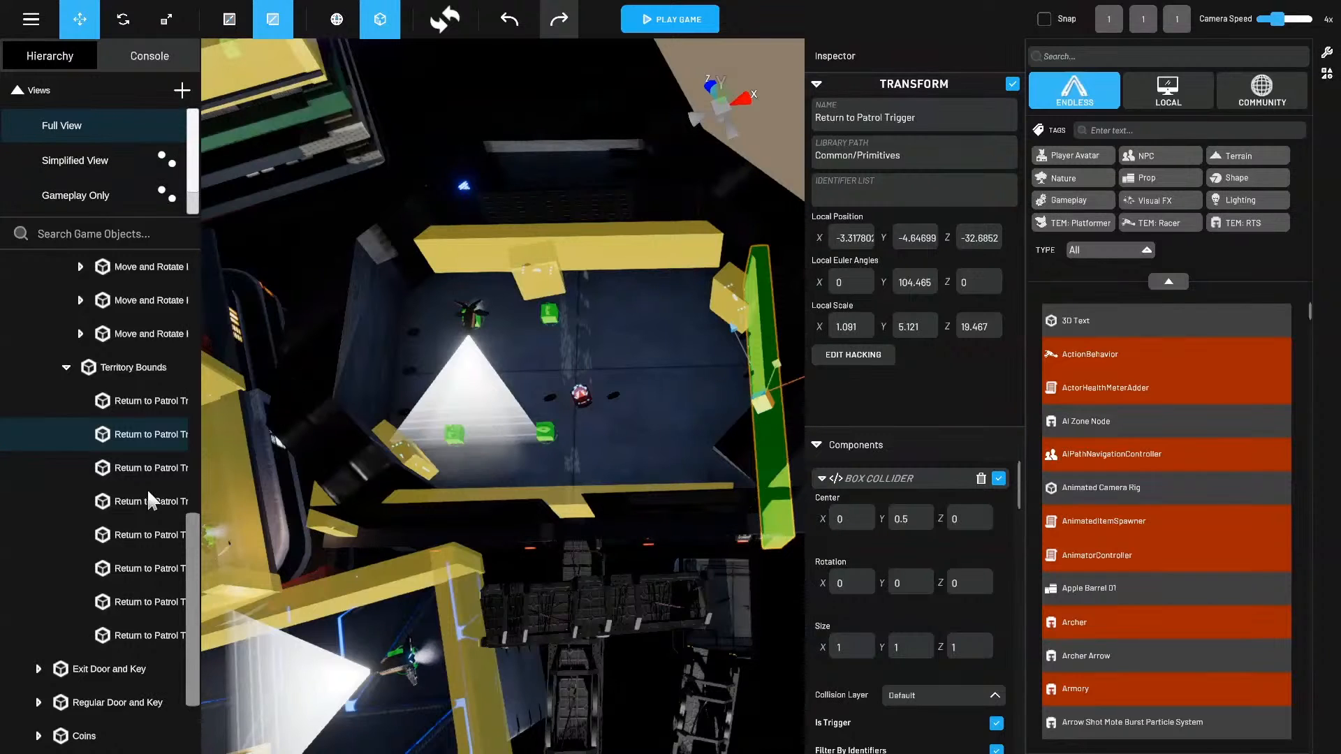
{"action": "left_click", "coordinate": [166, 577]}
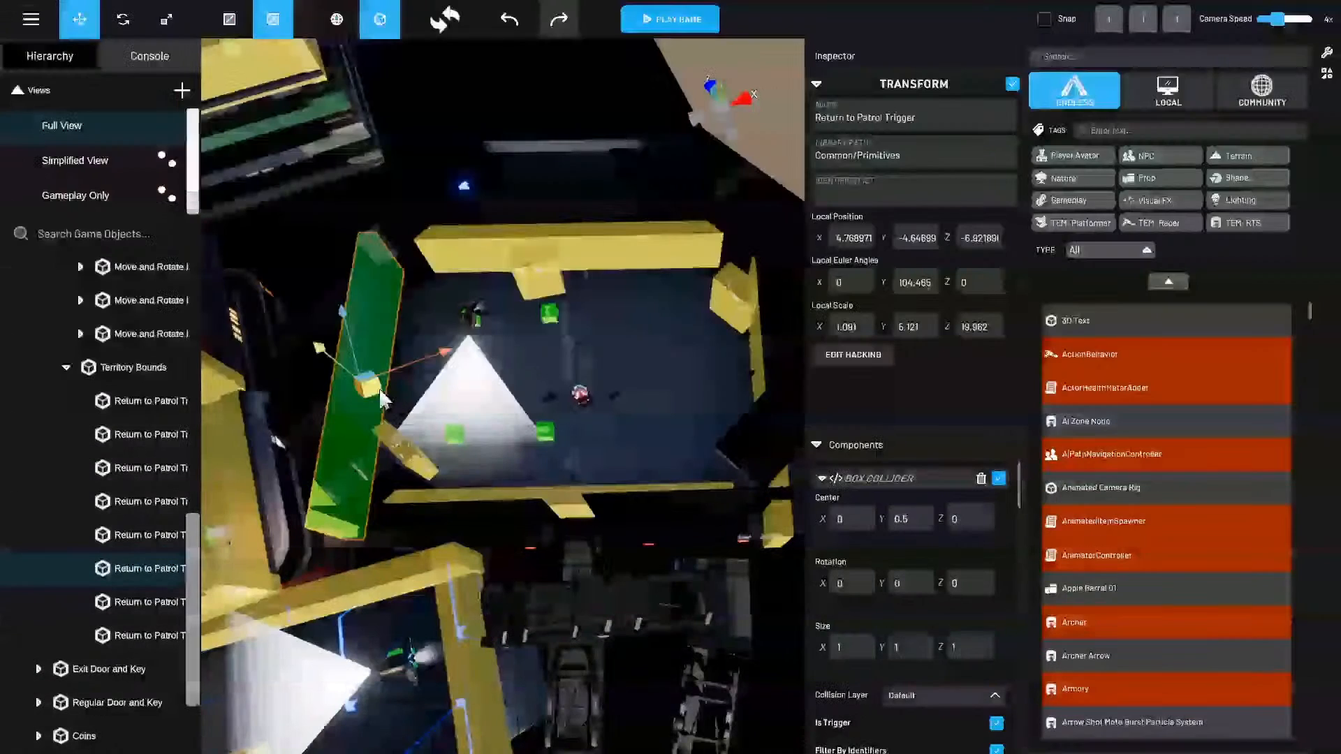
{"action": "left_click_drag", "start_coordinate": [381, 398], "coordinate": [397, 383]}
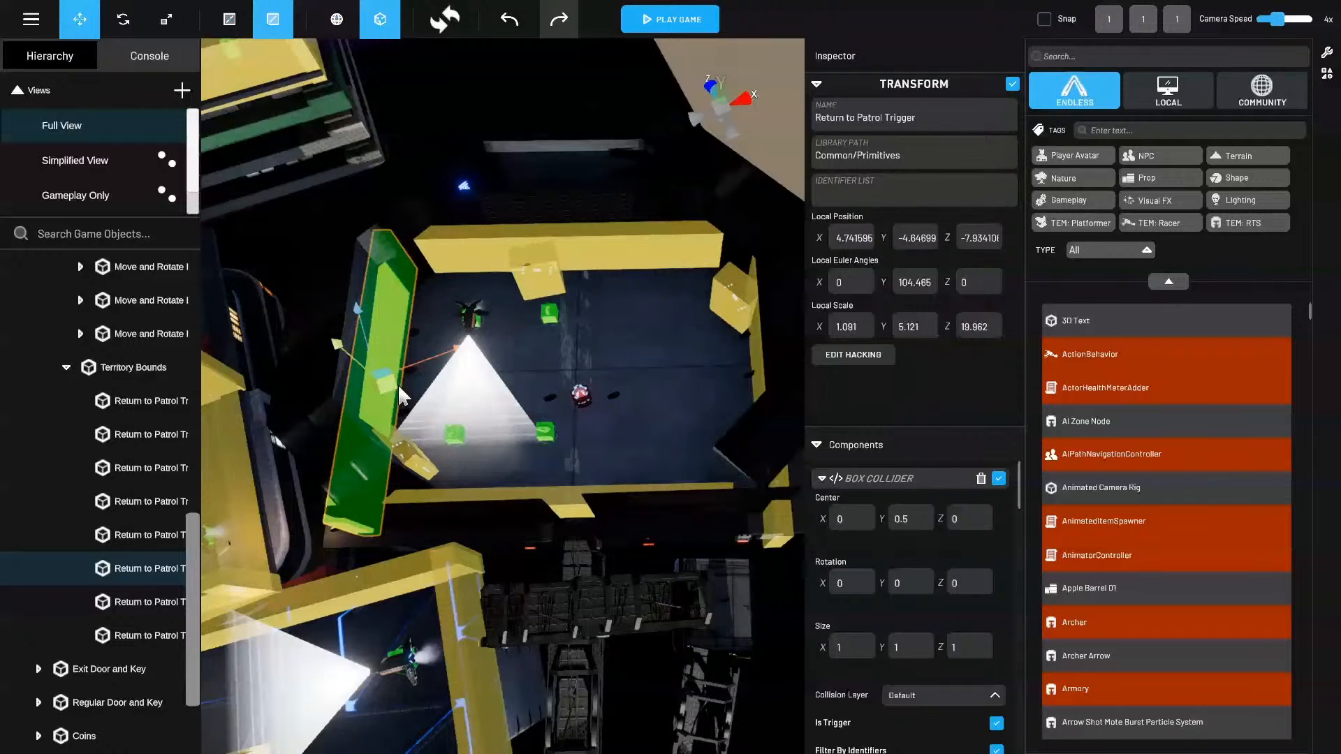
{"action": "right_click_drag", "start_coordinate": [396, 383], "coordinate": [619, 484]}
{"action": "mouse_move", "coordinate": [620, 483]}
{"action": "middle_mouse_down"}
{"action": "mouse_move", "coordinate": [608, 419]}
{"action": "mouse_move", "coordinate": [614, 472]}
{"action": "middle_mouse_up"}
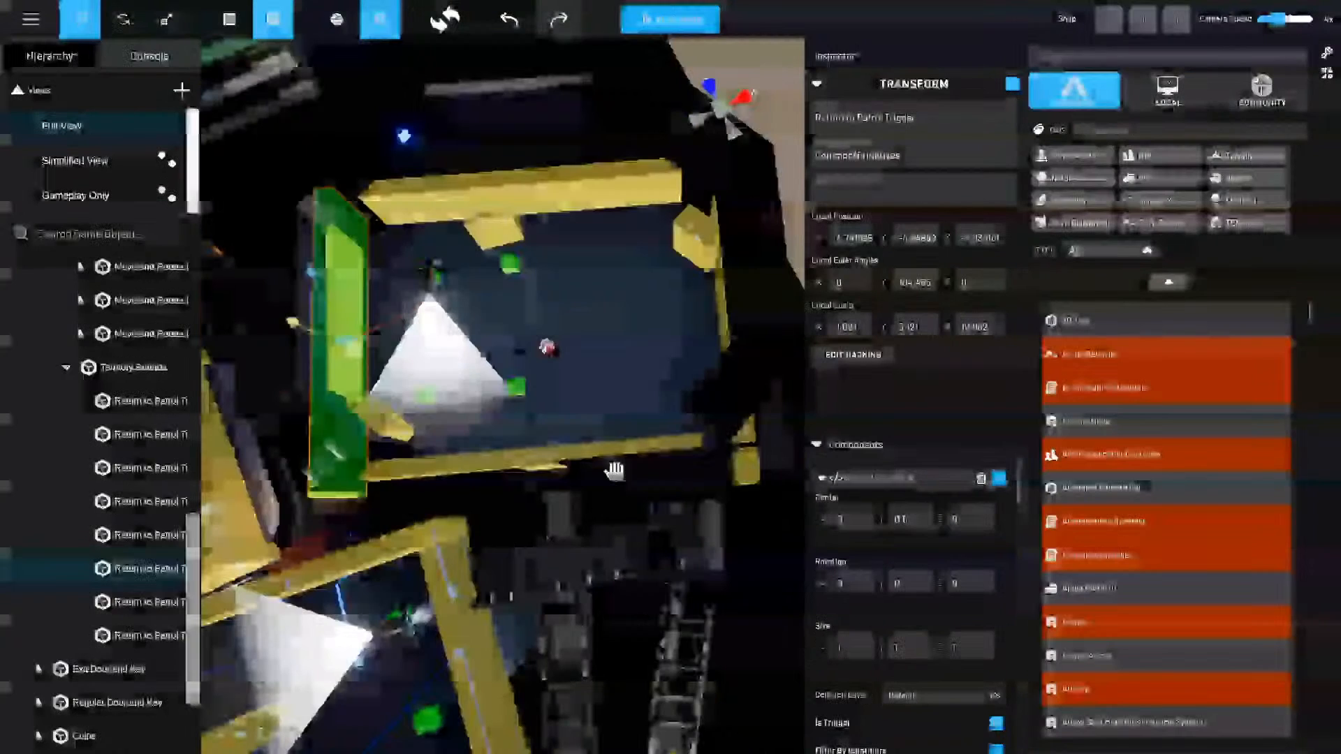
Playtest the level, continue past the introduction message and leave the starting area for the covered walkway.
{"action": "left_click", "coordinate": [689, 21]}
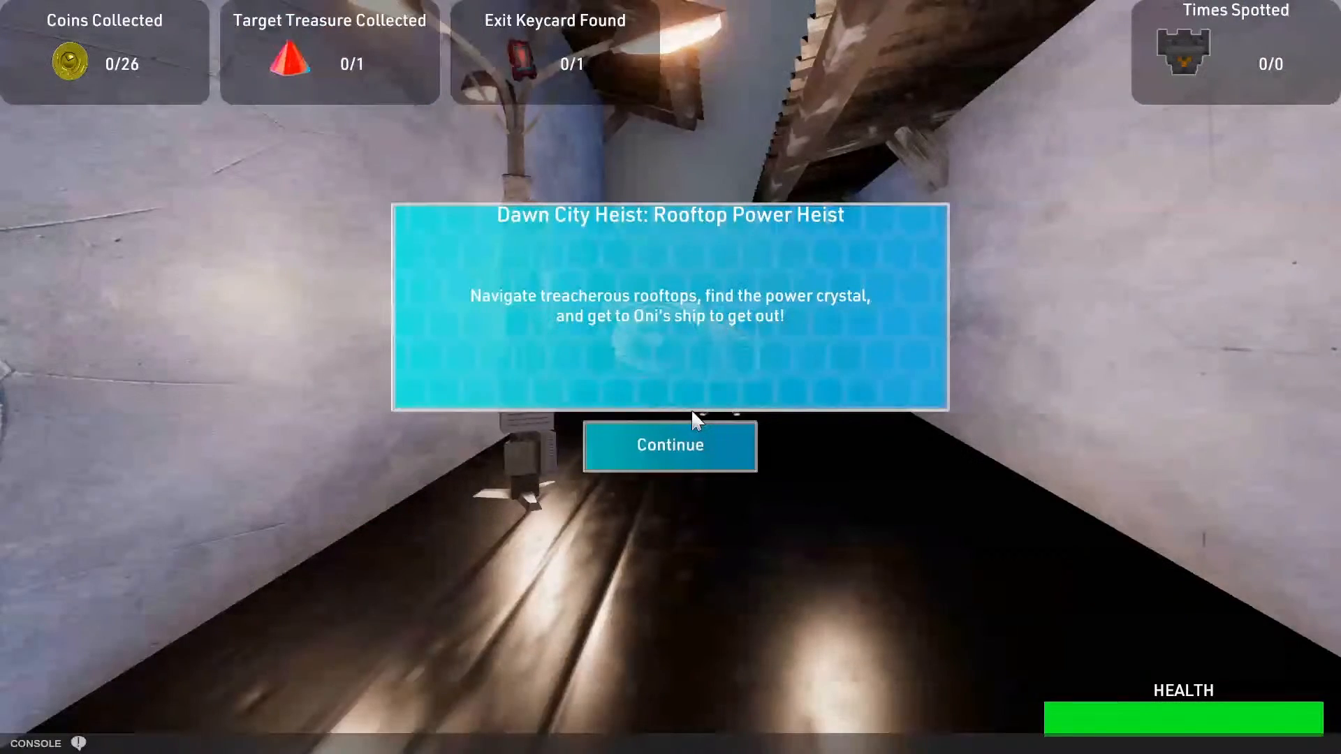
{"action": "left_click", "coordinate": [688, 437]}
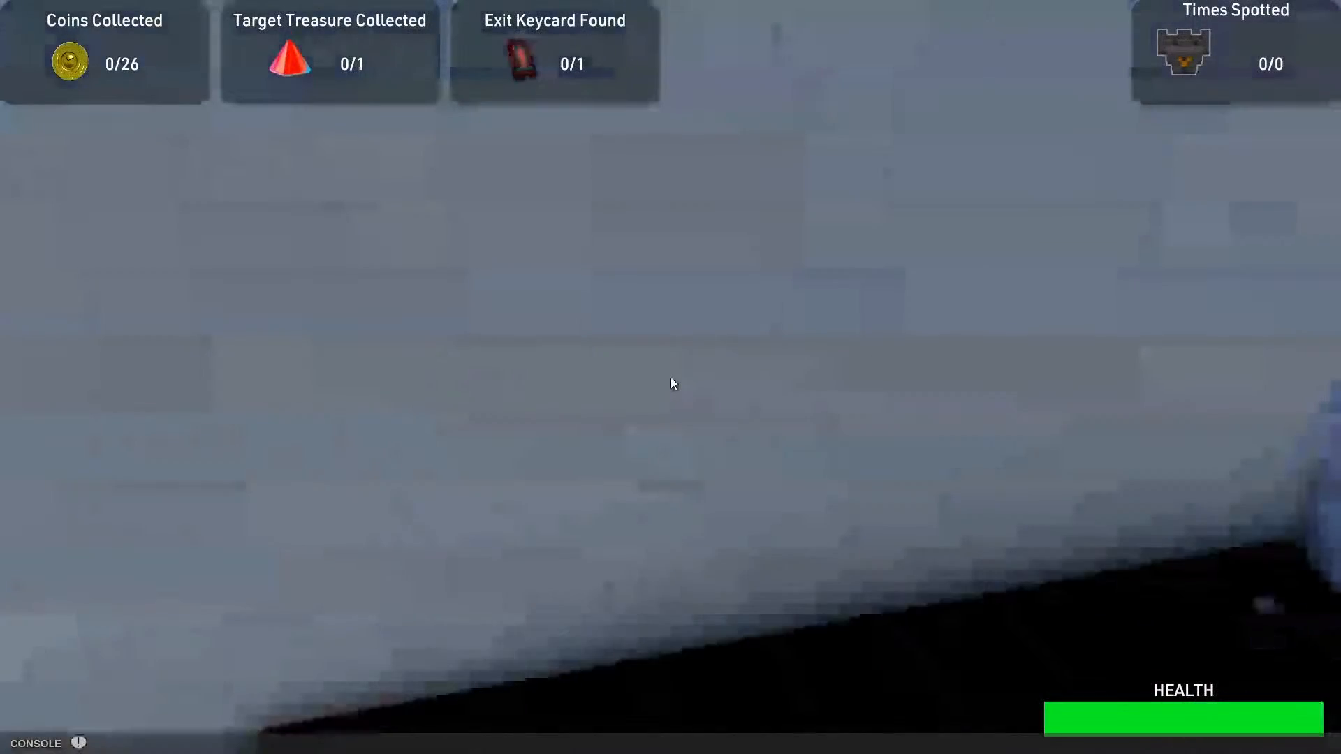
{"action": "key", "text": "w"}
{"action": "key", "text": "space"}
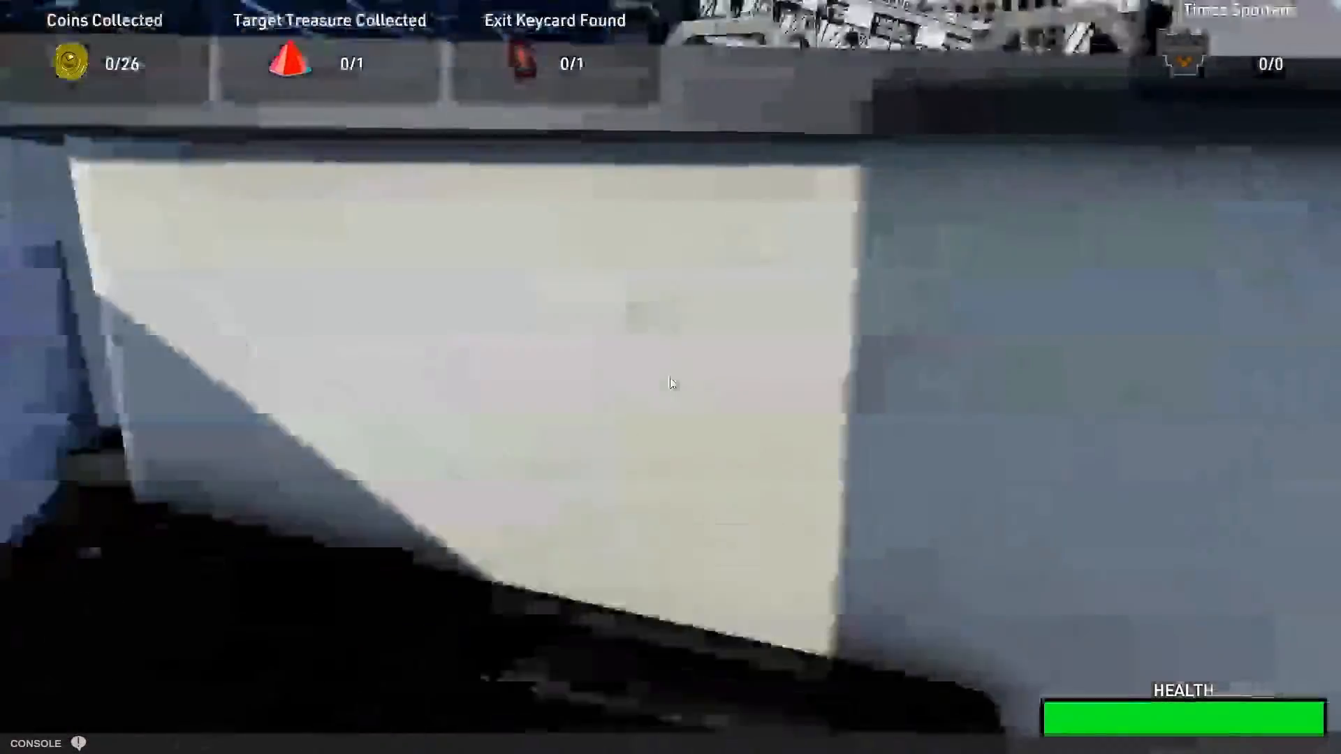
{"action": "key", "text": "w"}
{"action": "key", "text": "space"}
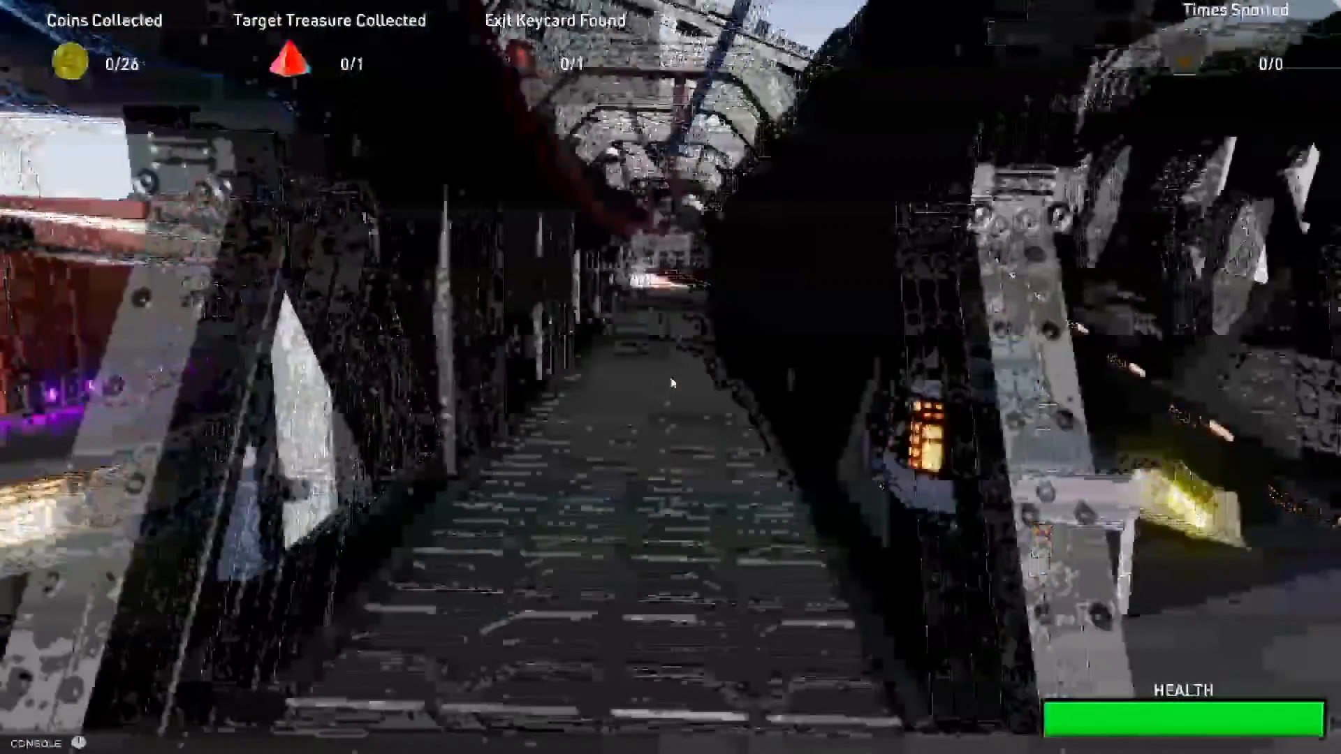
Follow the covered walkway to the treasure rooftop and observe the patrol bot's movement there.
{"action": "key", "text": "w"}
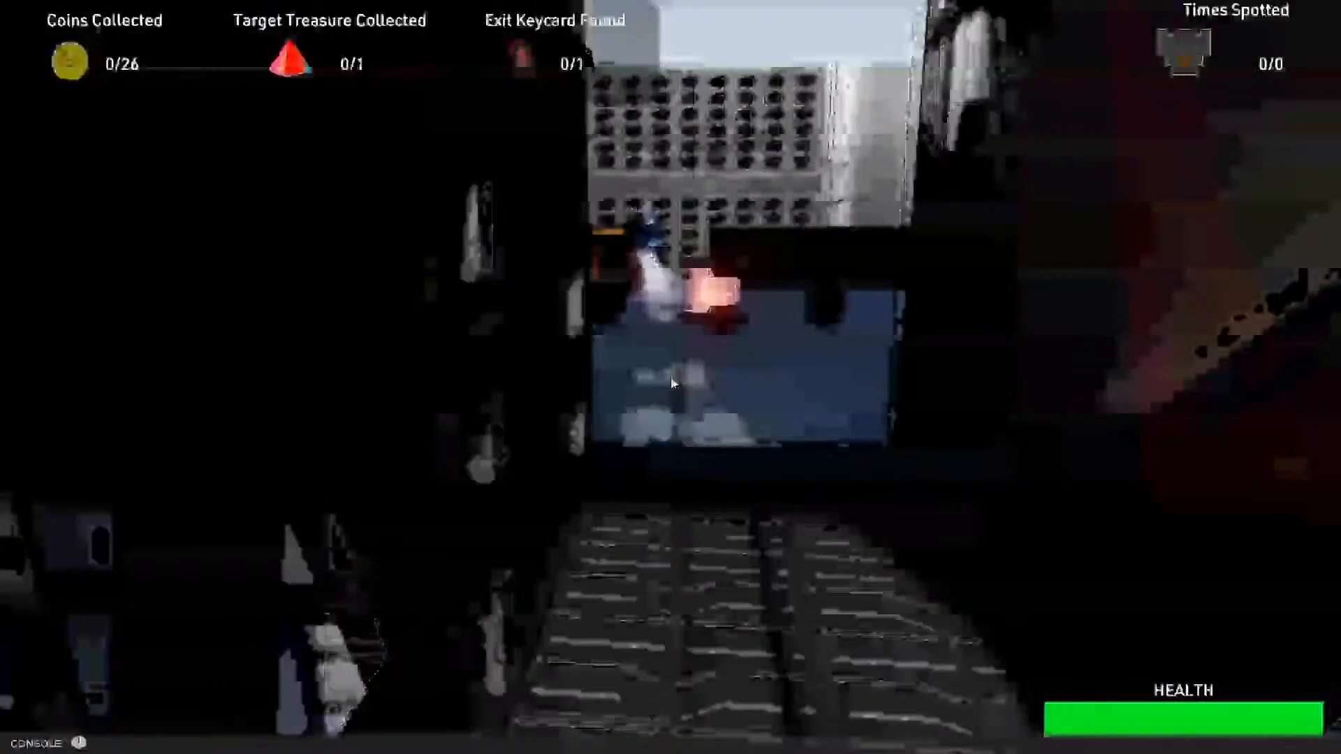
{"action": "key", "text": "w"}
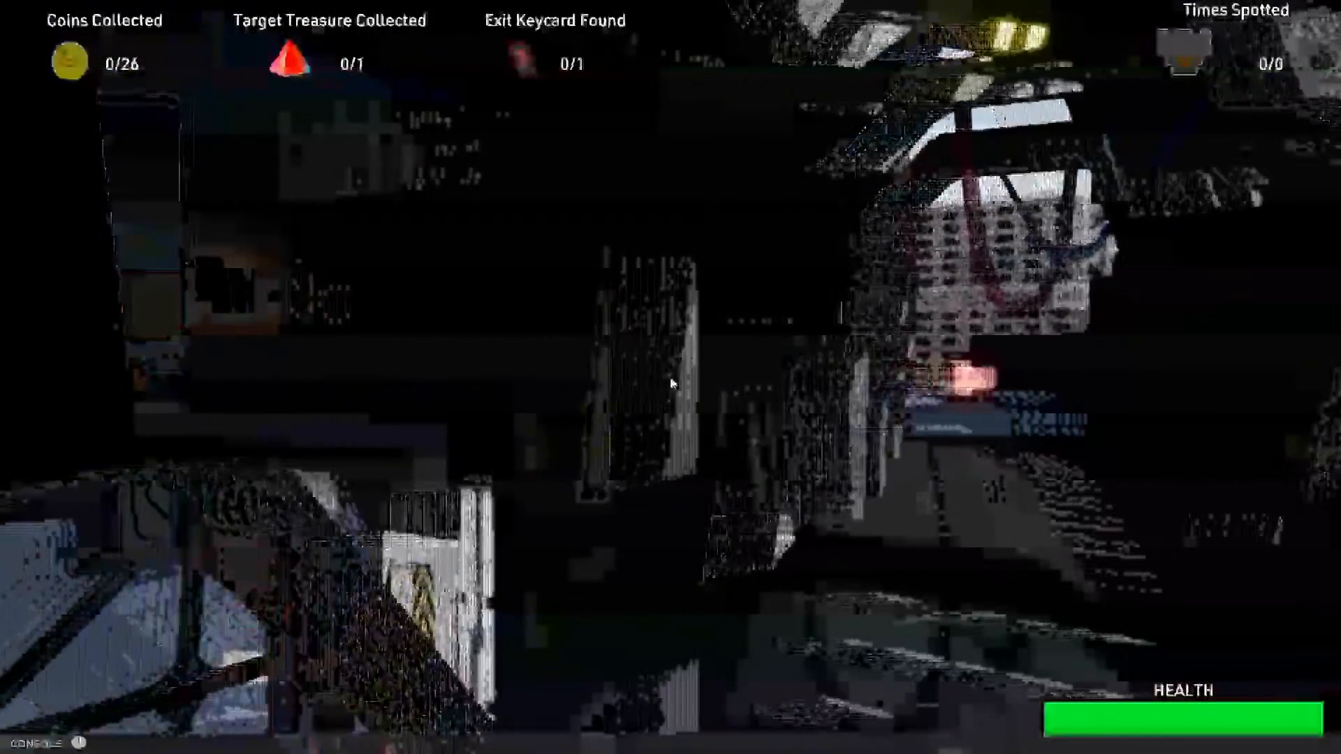
{"action": "key", "text": "w"}
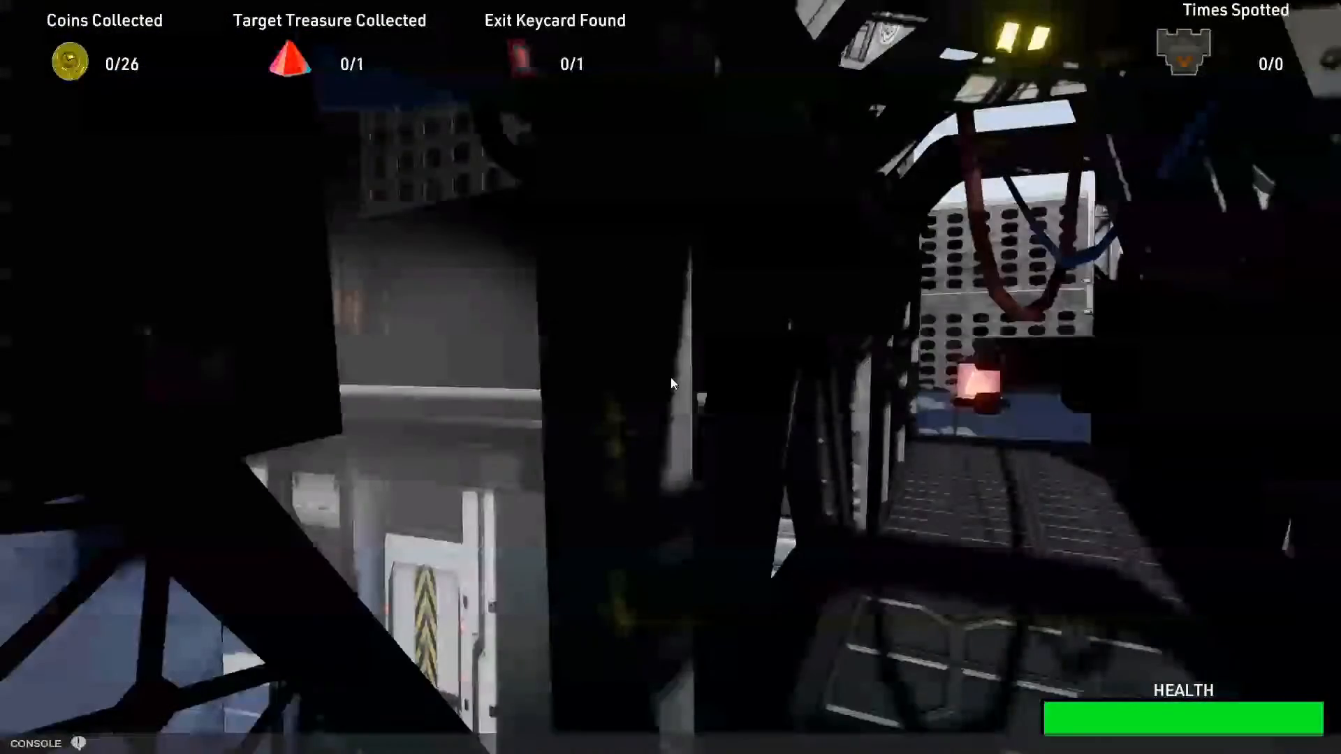
{"action": "key", "text": "w"}
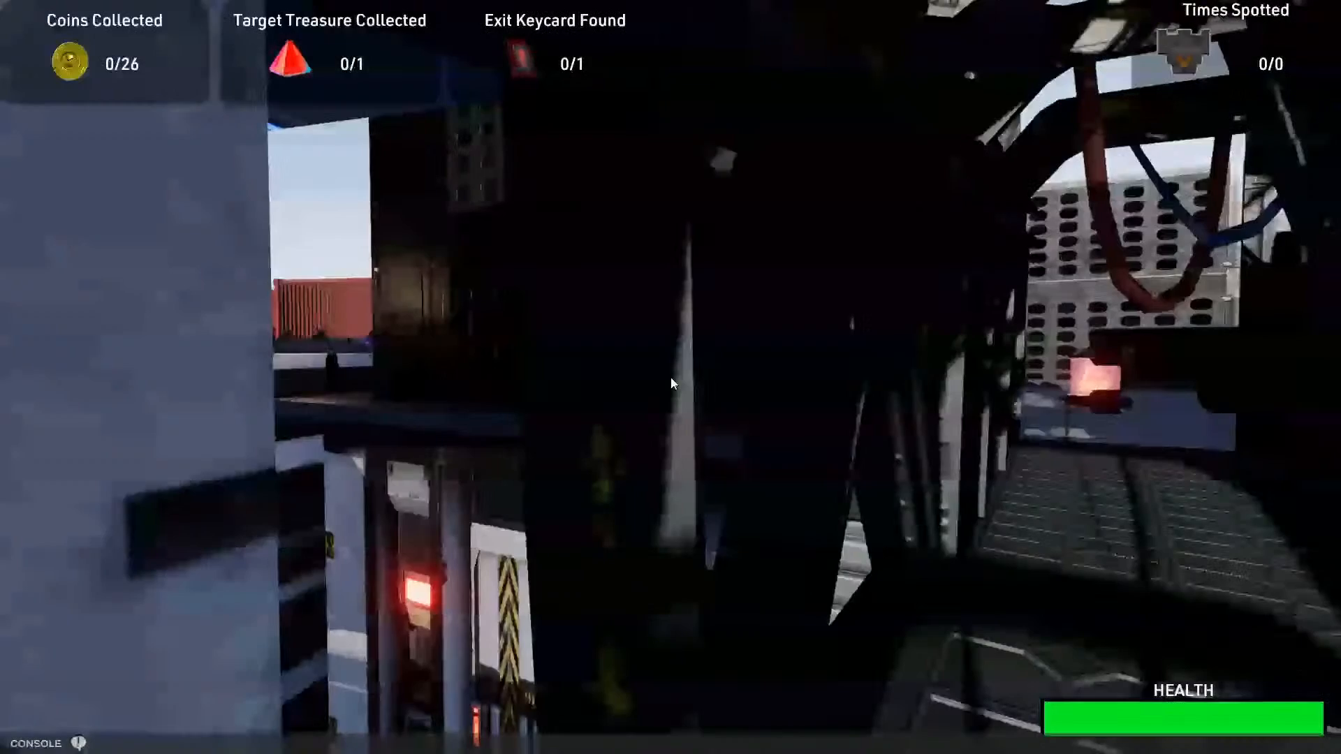
{"action": "key", "text": "w"}
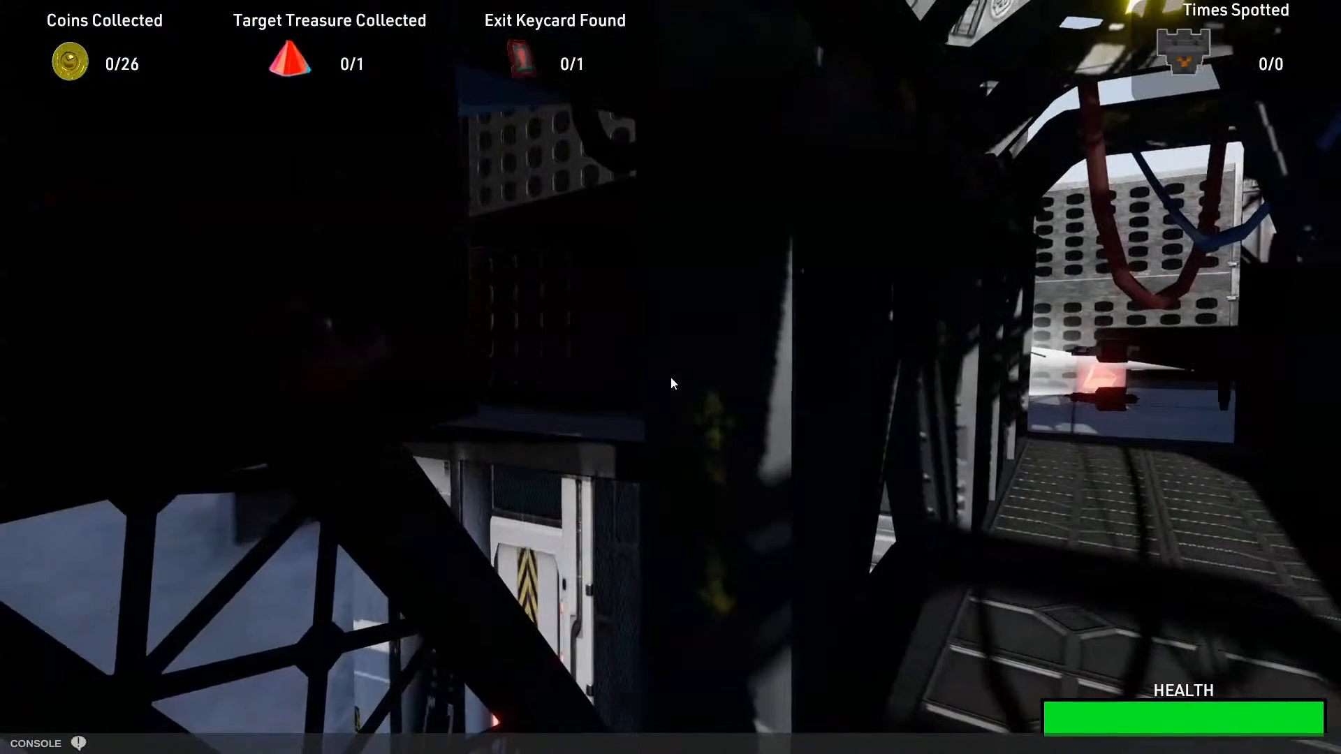
{"action": "key", "text": "w"}
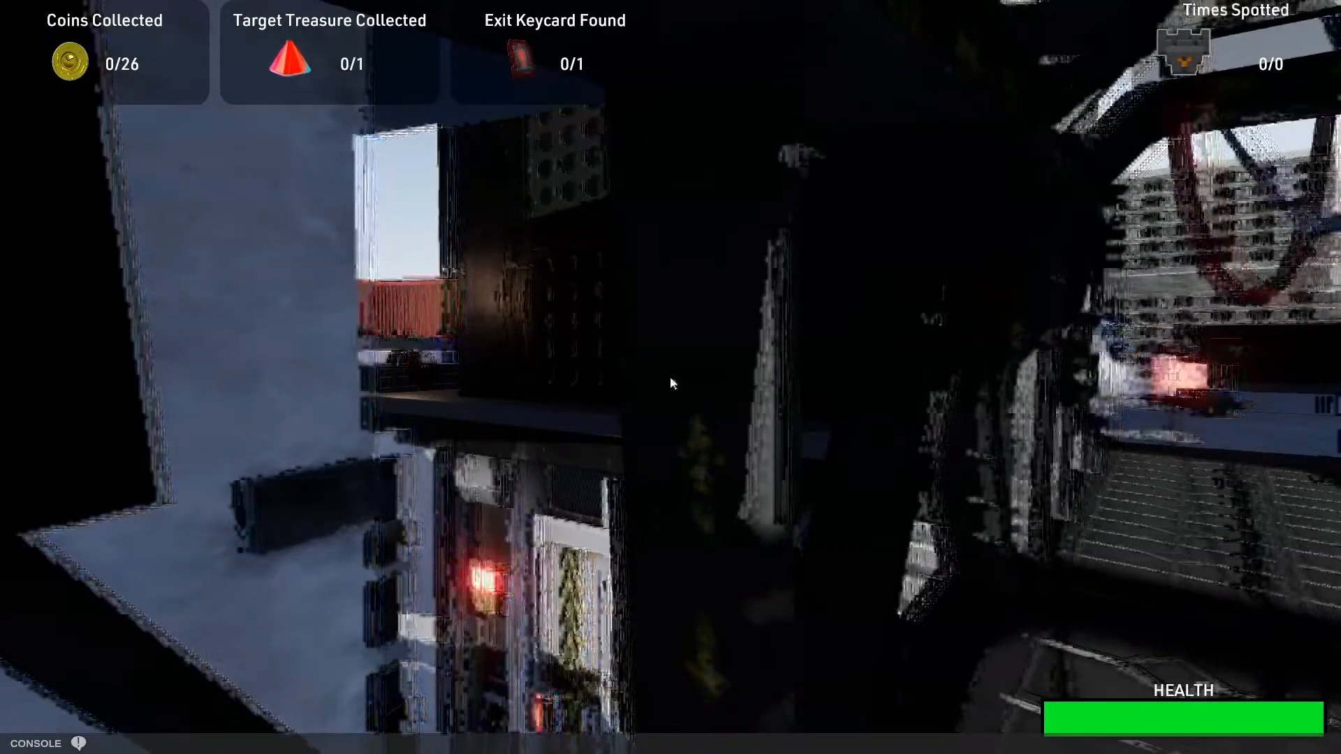
{"action": "key", "text": "w"}
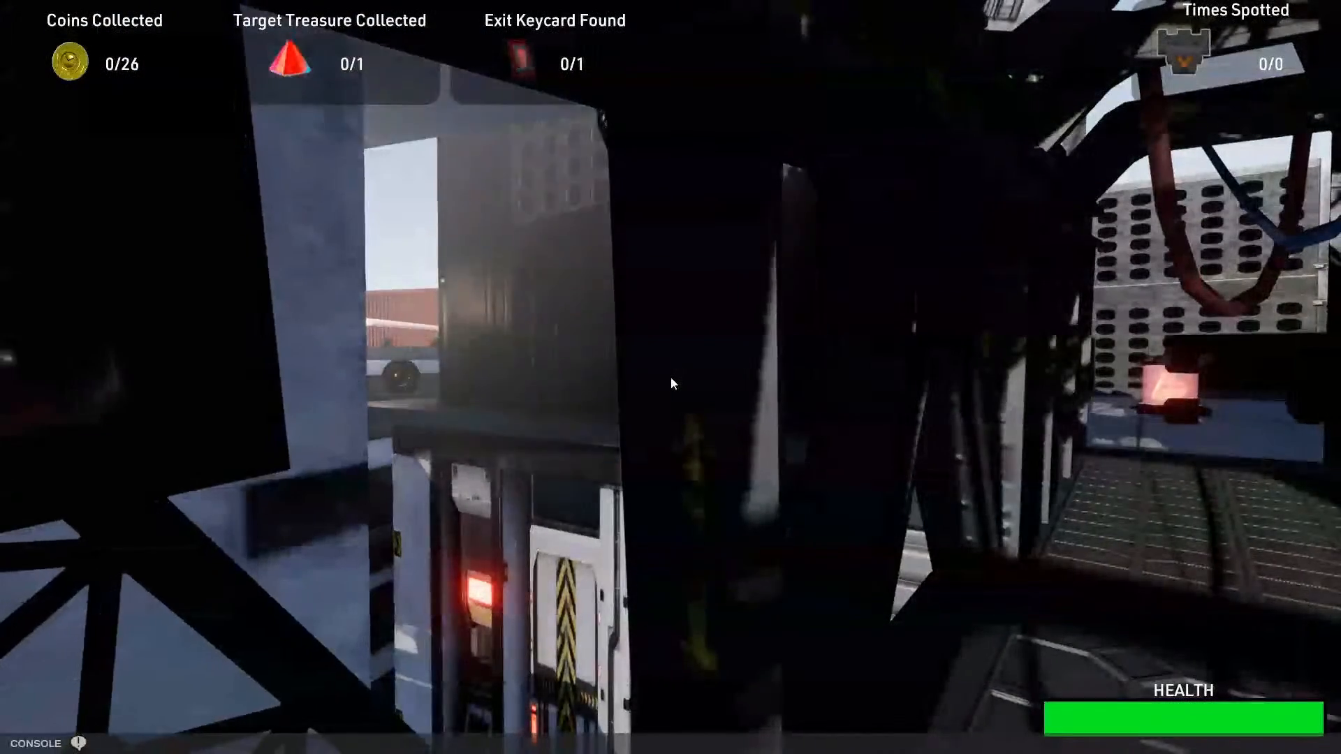
{"action": "key", "text": "w"}
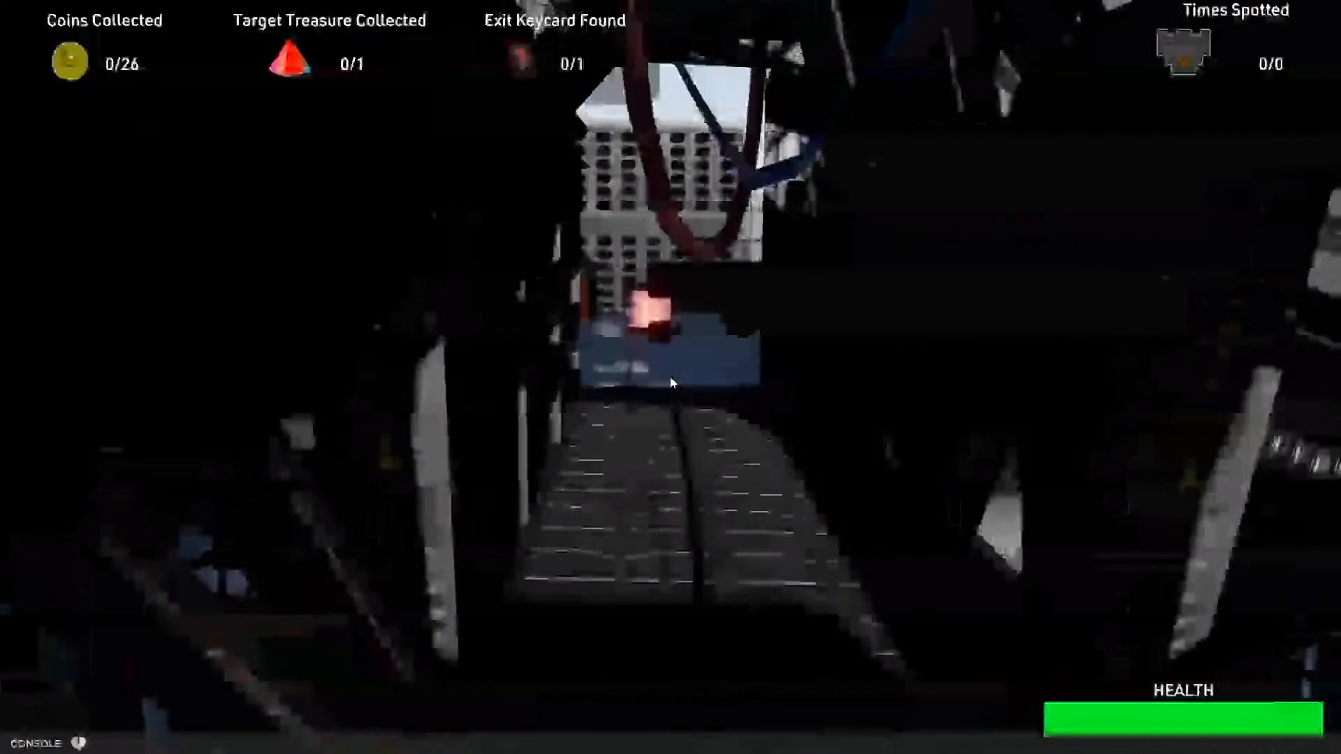
{"action": "key", "text": "w"}
{"action": "key", "text": "w"}
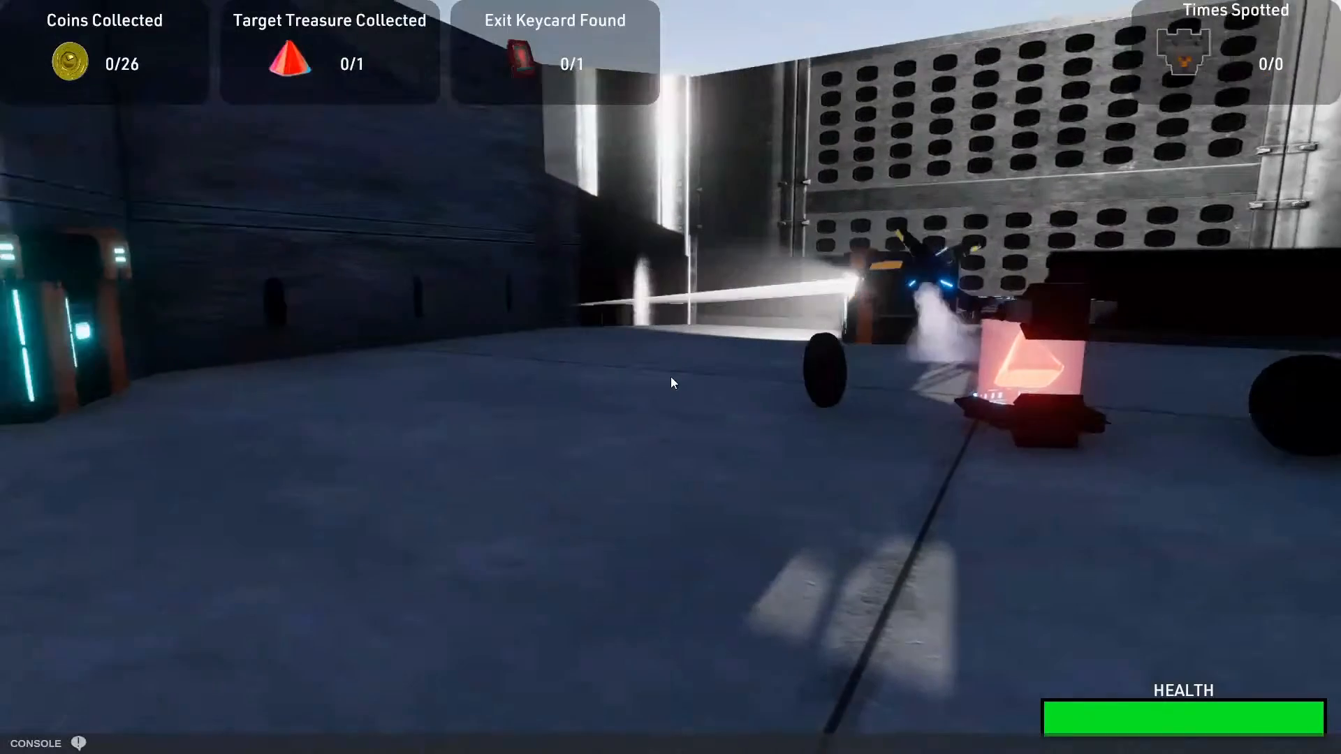
Examine the patrol bot's route around the treasure and the door, and return to the editor.
{"action": "key", "text": "a"}
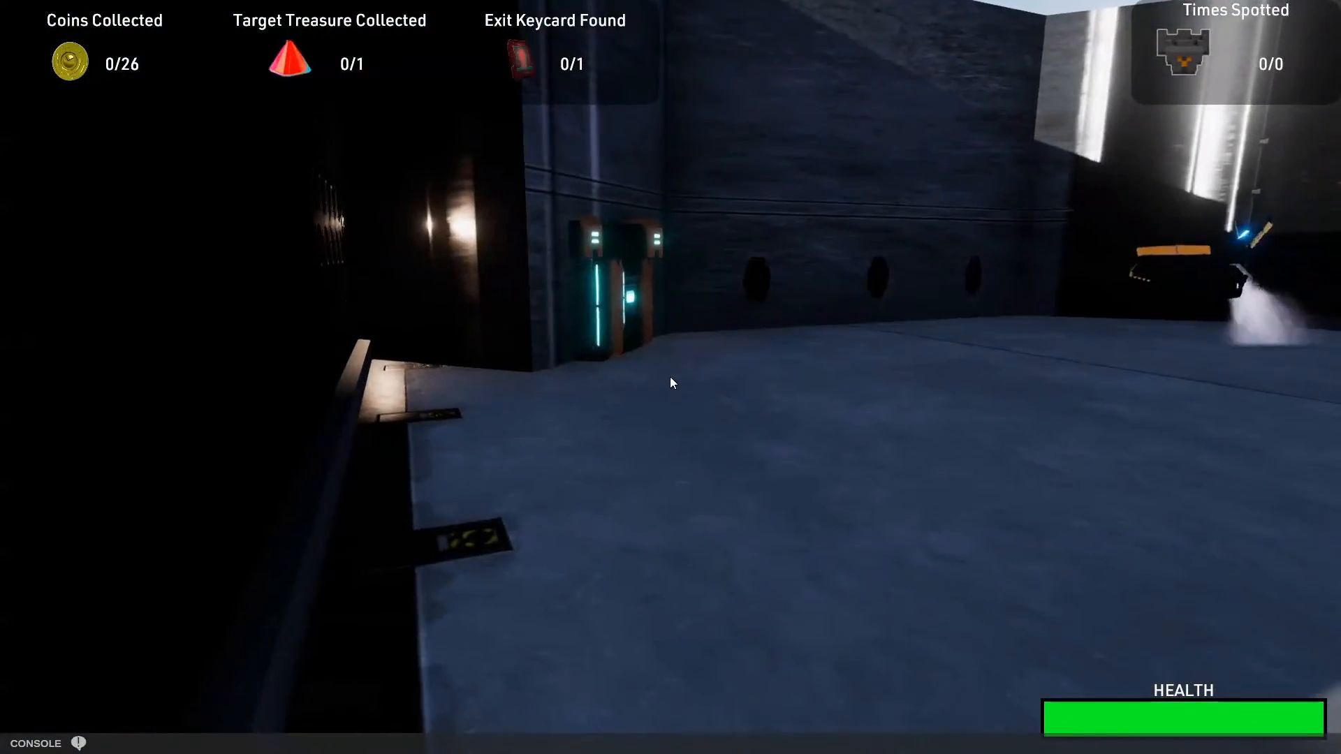
{"action": "key", "text": "d"}
{"action": "key", "text": "w"}
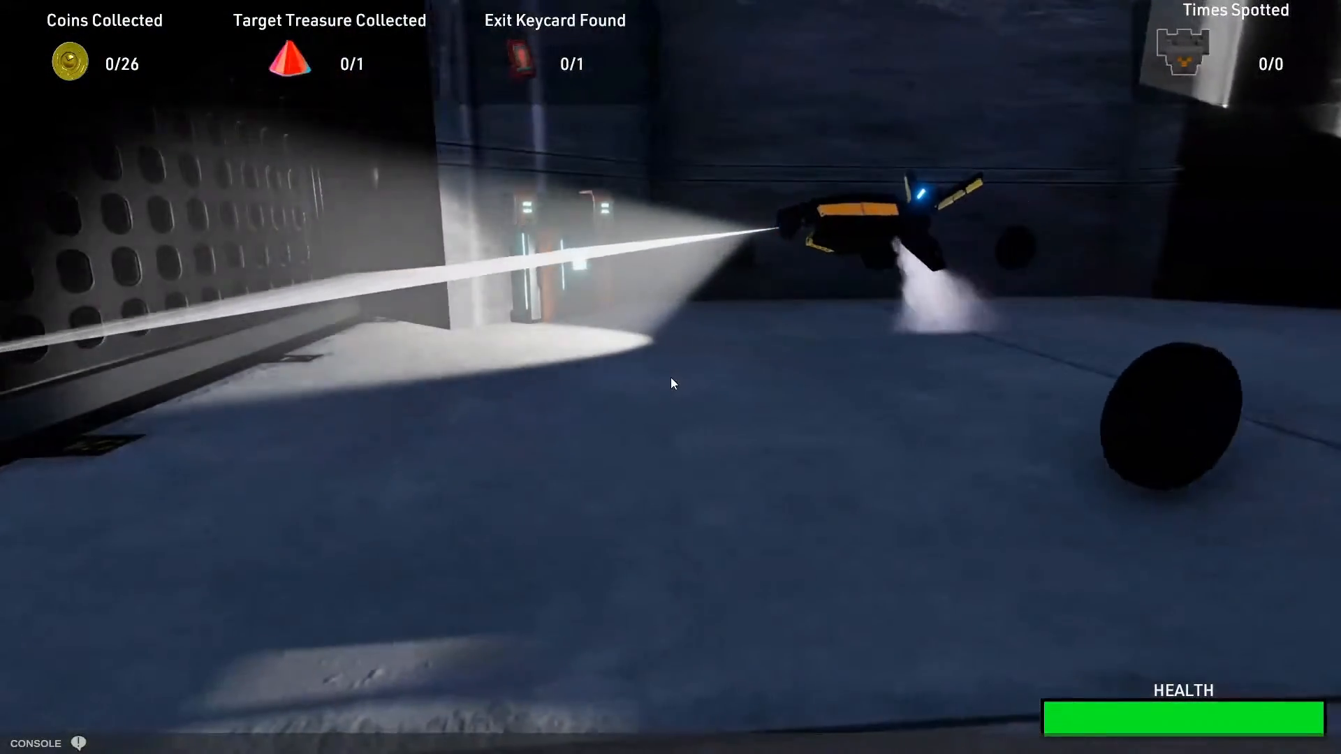
{"action": "key", "text": "Escape"}
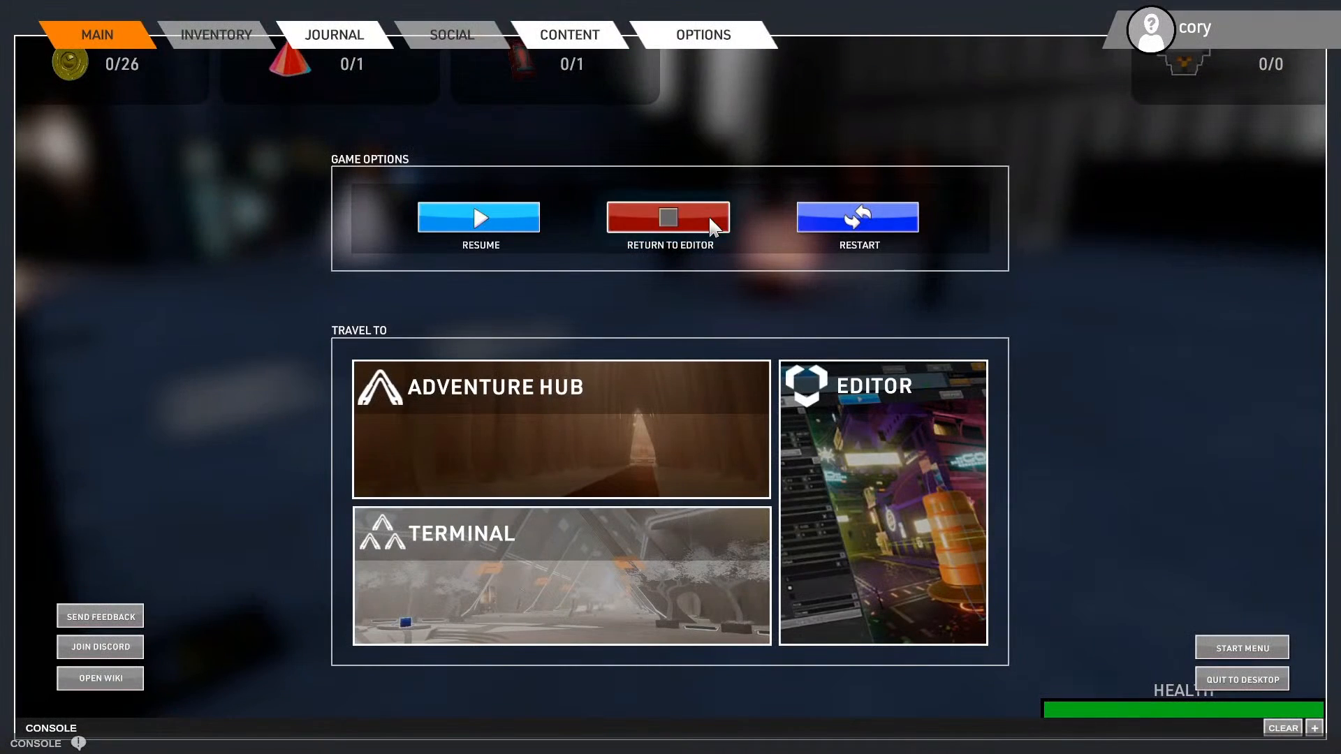
{"action": "left_click", "coordinate": [708, 215]}
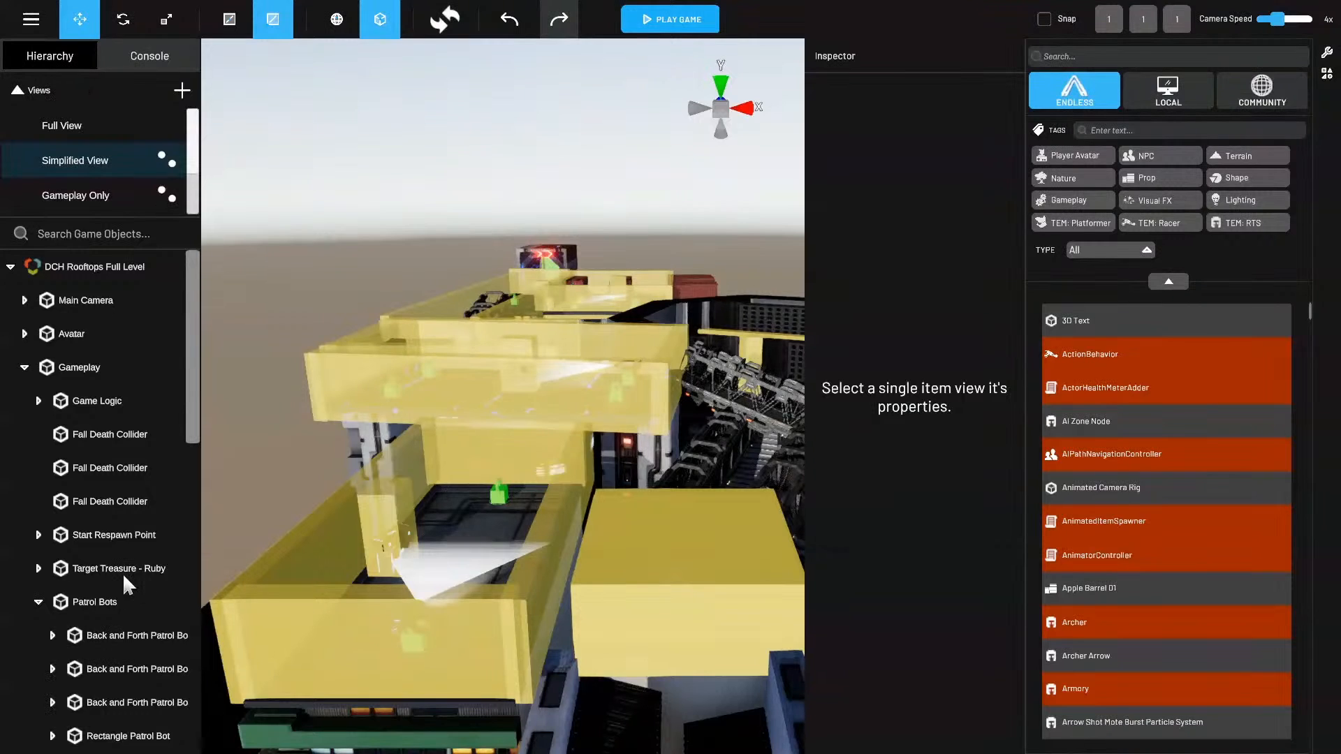
Switch the hierarchy to Full View and expand the last Rectangle Patrol Bot under Patrol Bots.
{"action": "scroll", "coordinate": [122, 573], "scroll_direction": "down", "scroll_amount": 10}
{"action": "left_click", "coordinate": [111, 129]}
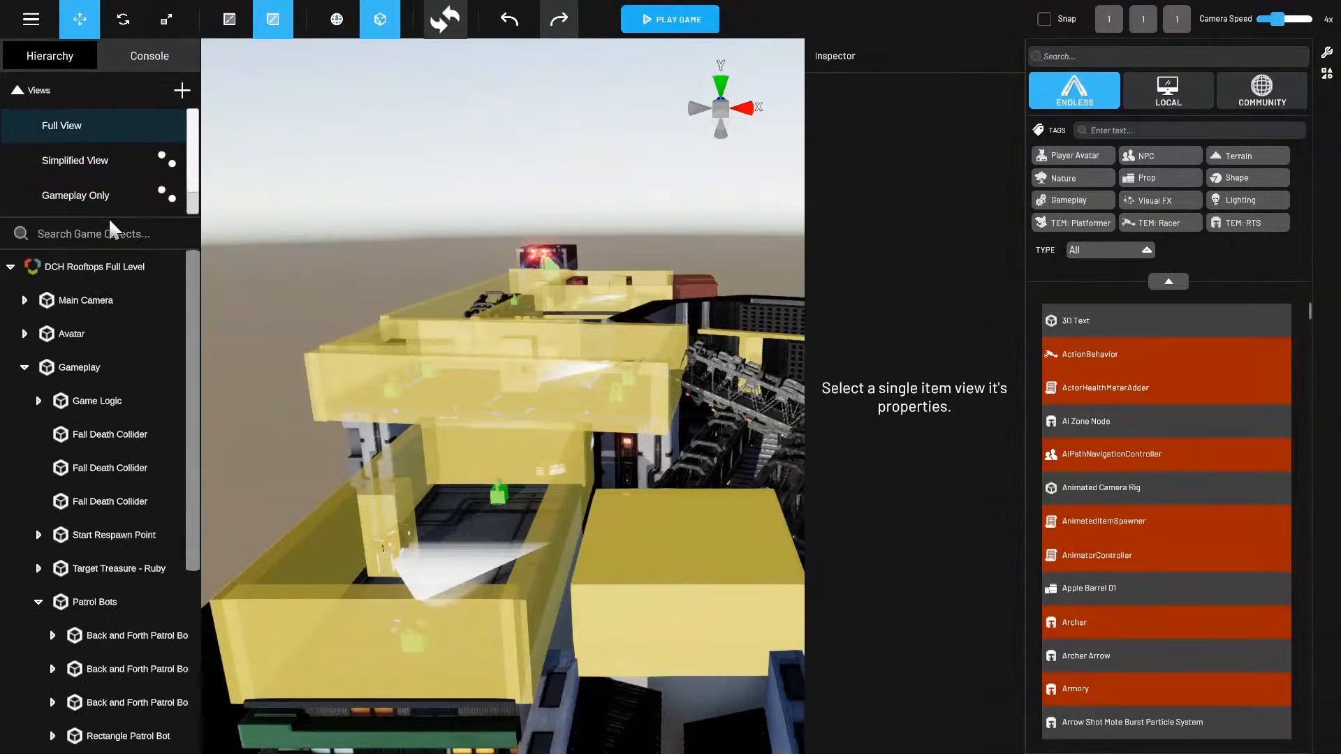
{"action": "scroll", "coordinate": [114, 398], "scroll_direction": "down", "scroll_amount": 2}
{"action": "scroll", "coordinate": [114, 398], "scroll_direction": "down", "scroll_amount": 2}
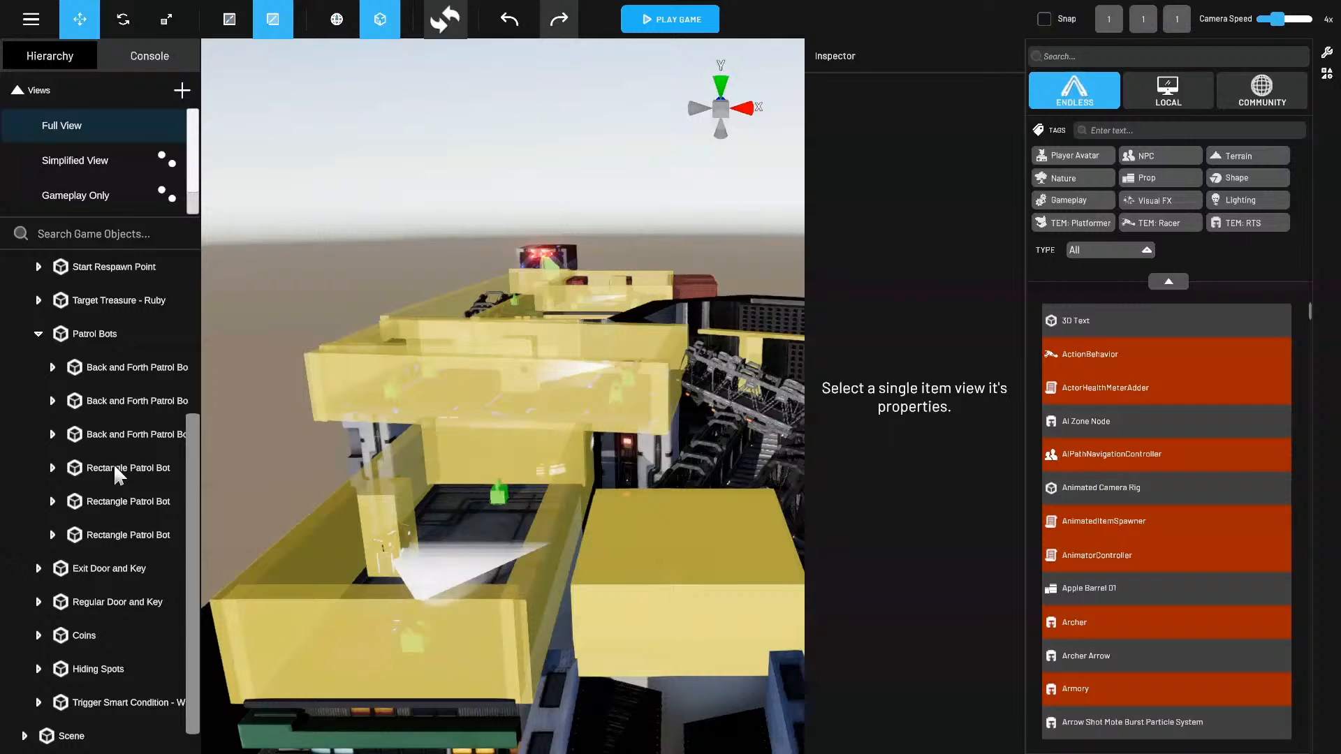
{"action": "left_click", "coordinate": [52, 535]}
{"action": "scroll", "coordinate": [119, 531], "scroll_direction": "down", "scroll_amount": 3}
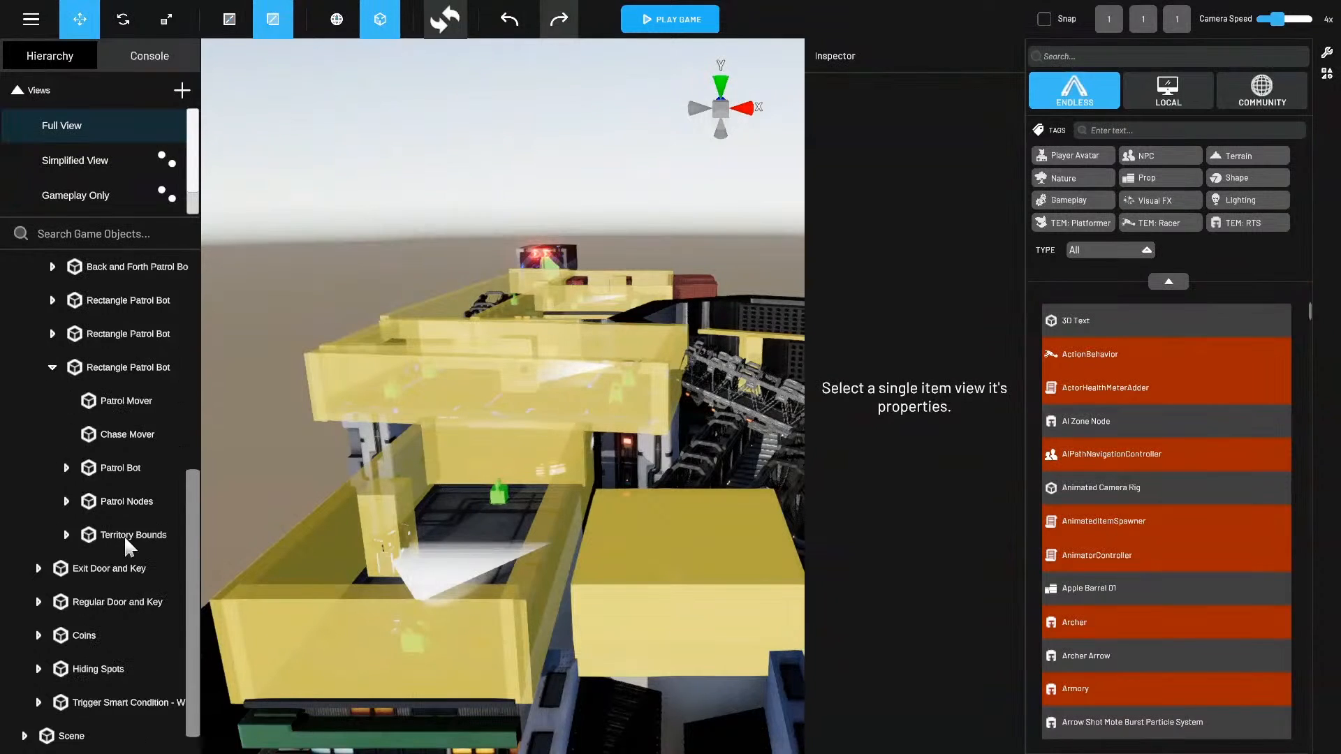
Shift Move and Rotate Pairs 2 and 3 of the last Rectangle Patrol Bot together toward the opposite two nodes, shortening the patrol rectangle.
{"action": "left_click", "coordinate": [124, 500]}
{"action": "left_click", "coordinate": [66, 501]}
{"action": "scroll", "coordinate": [114, 590], "scroll_direction": "down", "scroll_amount": 4}
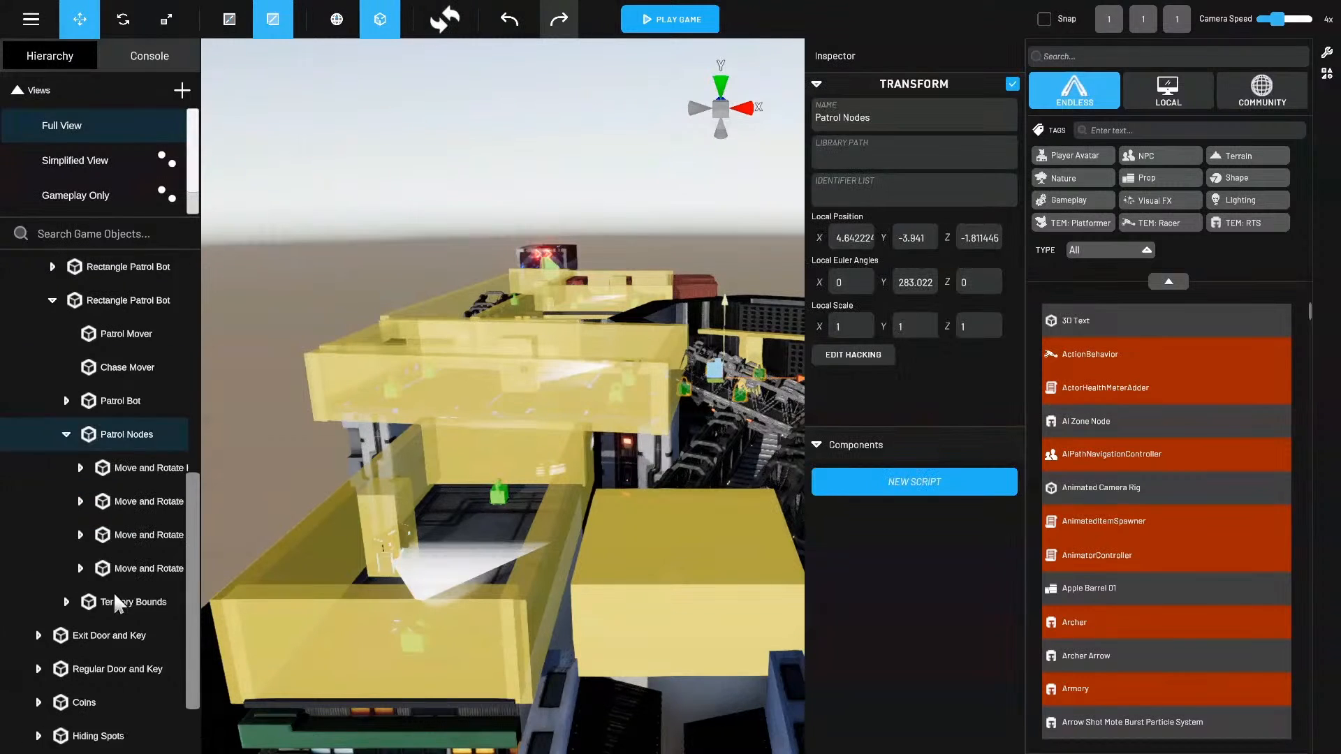
{"action": "scroll", "coordinate": [115, 590], "scroll_direction": "down", "scroll_amount": 1}
{"action": "double_click", "coordinate": [174, 399]}
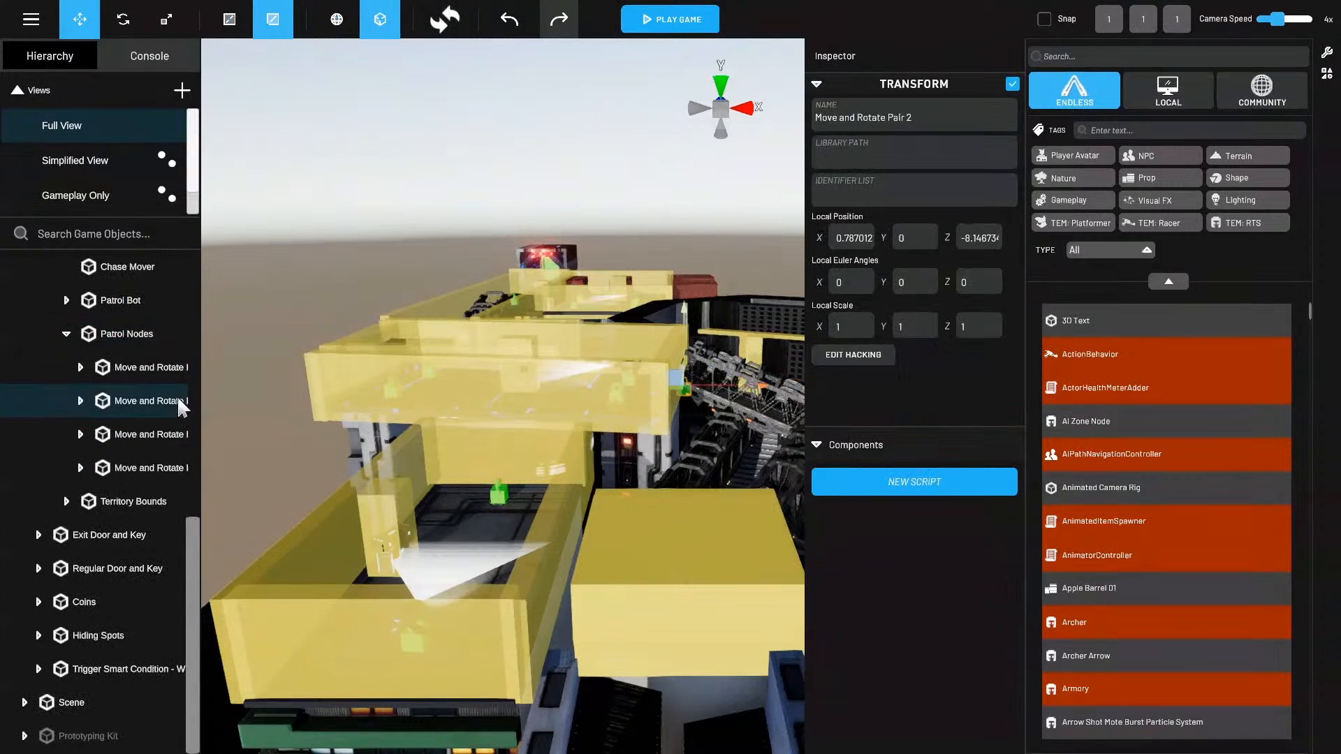
{"action": "right_click_drag", "start_coordinate": [417, 393], "coordinate": [510, 584]}
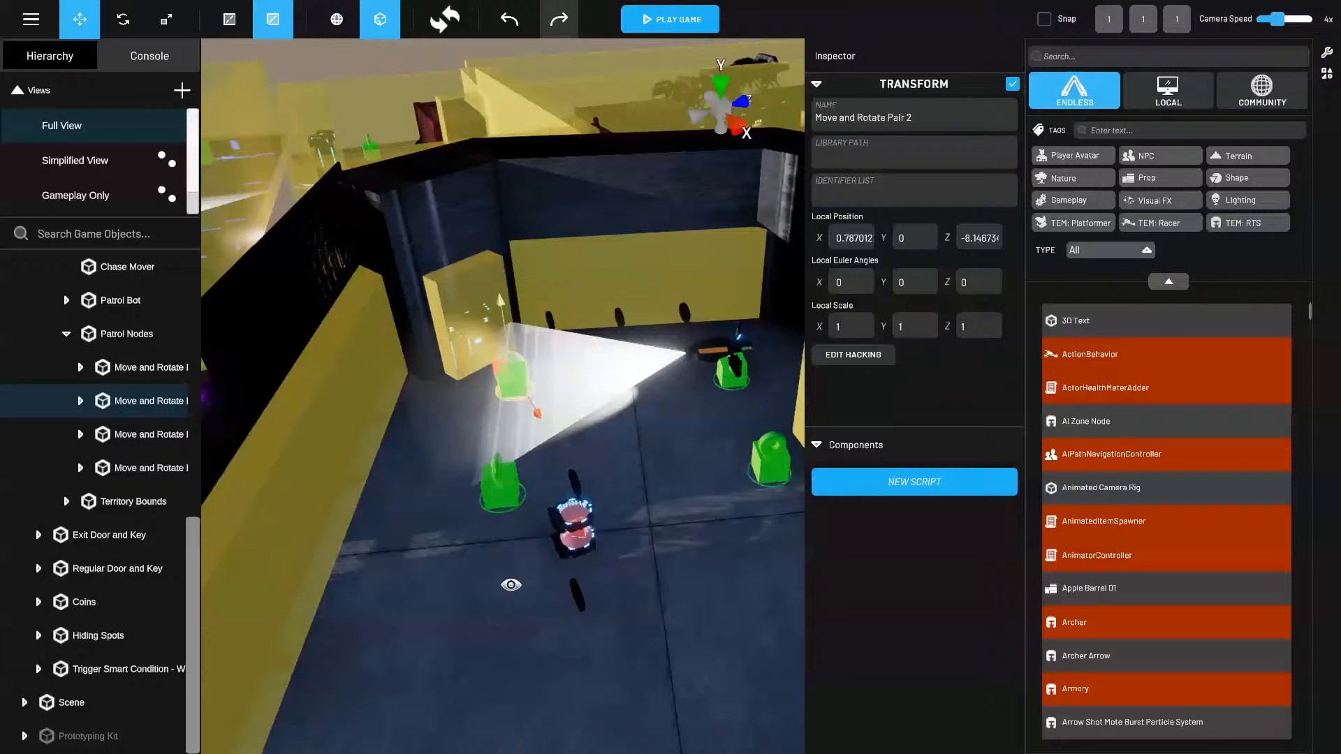
{"action": "left_click", "coordinate": [165, 436], "text": "ctrl"}
{"action": "right_click_drag", "start_coordinate": [740, 342], "coordinate": [370, 296]}
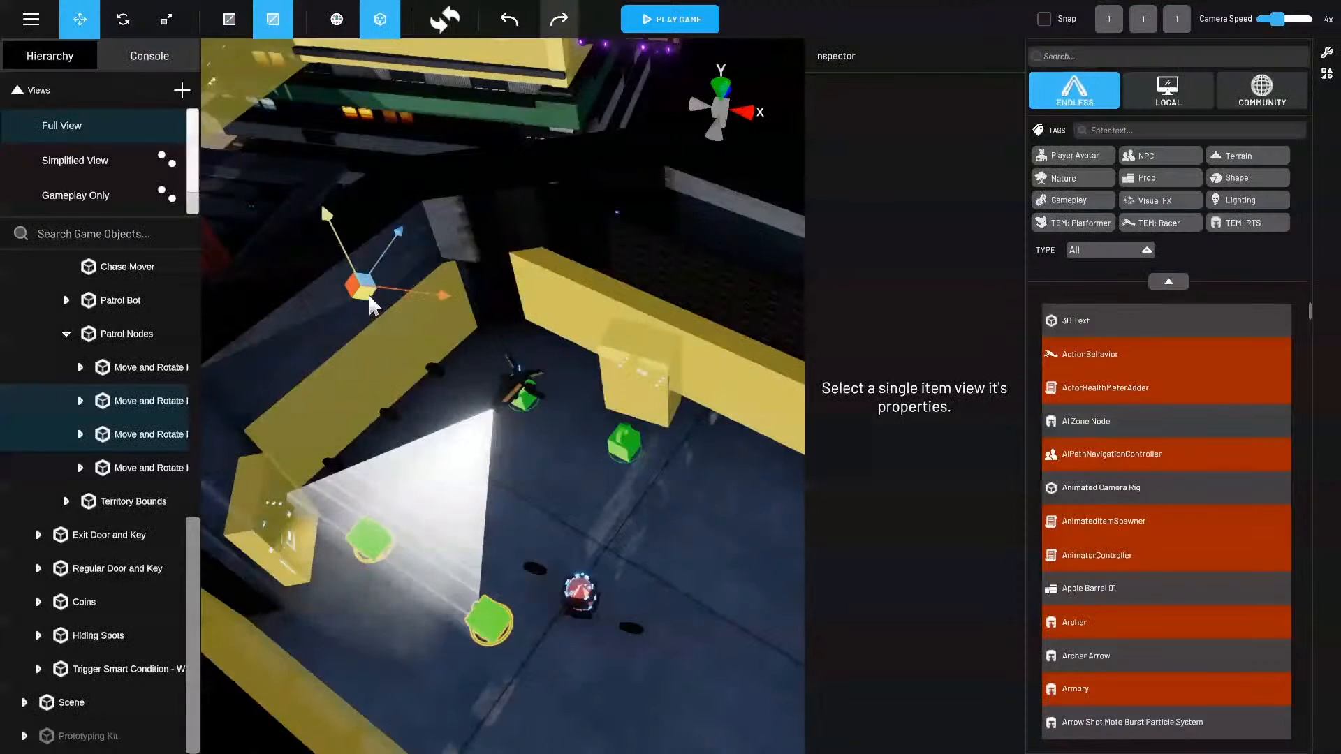
{"action": "left_click_drag", "start_coordinate": [367, 294], "coordinate": [391, 278]}
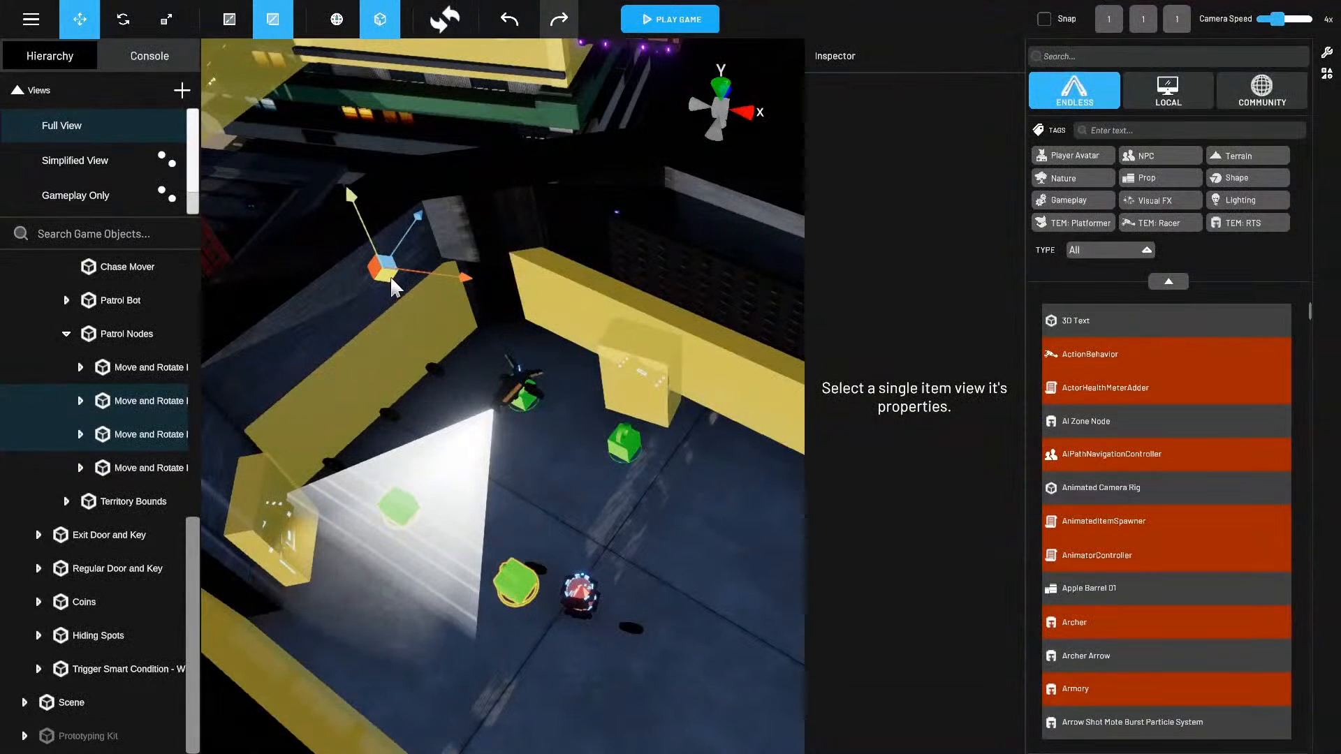
{"action": "left_click_drag", "start_coordinate": [558, 377], "coordinate": [479, 475], "text": "alt"}
{"action": "middle_click_drag", "start_coordinate": [479, 475], "coordinate": [555, 490]}
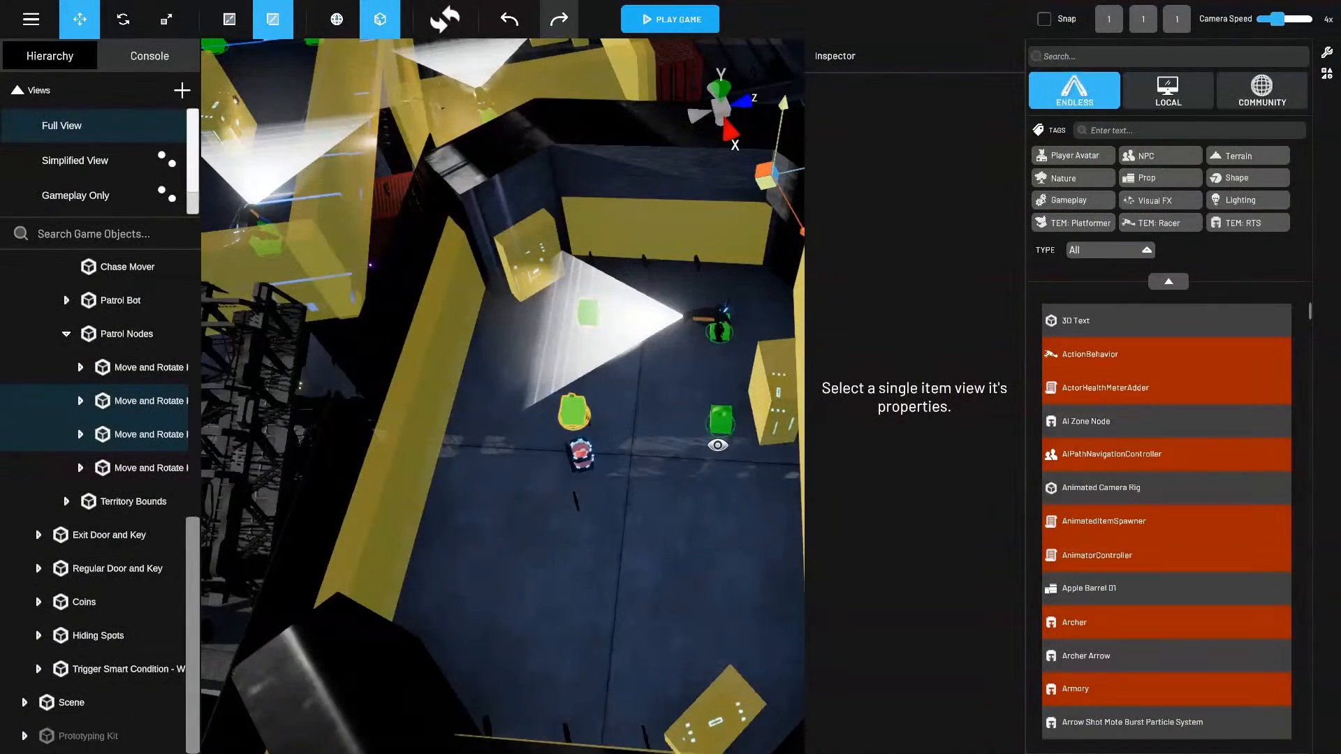
{"action": "left_click_drag", "start_coordinate": [717, 445], "coordinate": [663, 419], "text": "alt"}
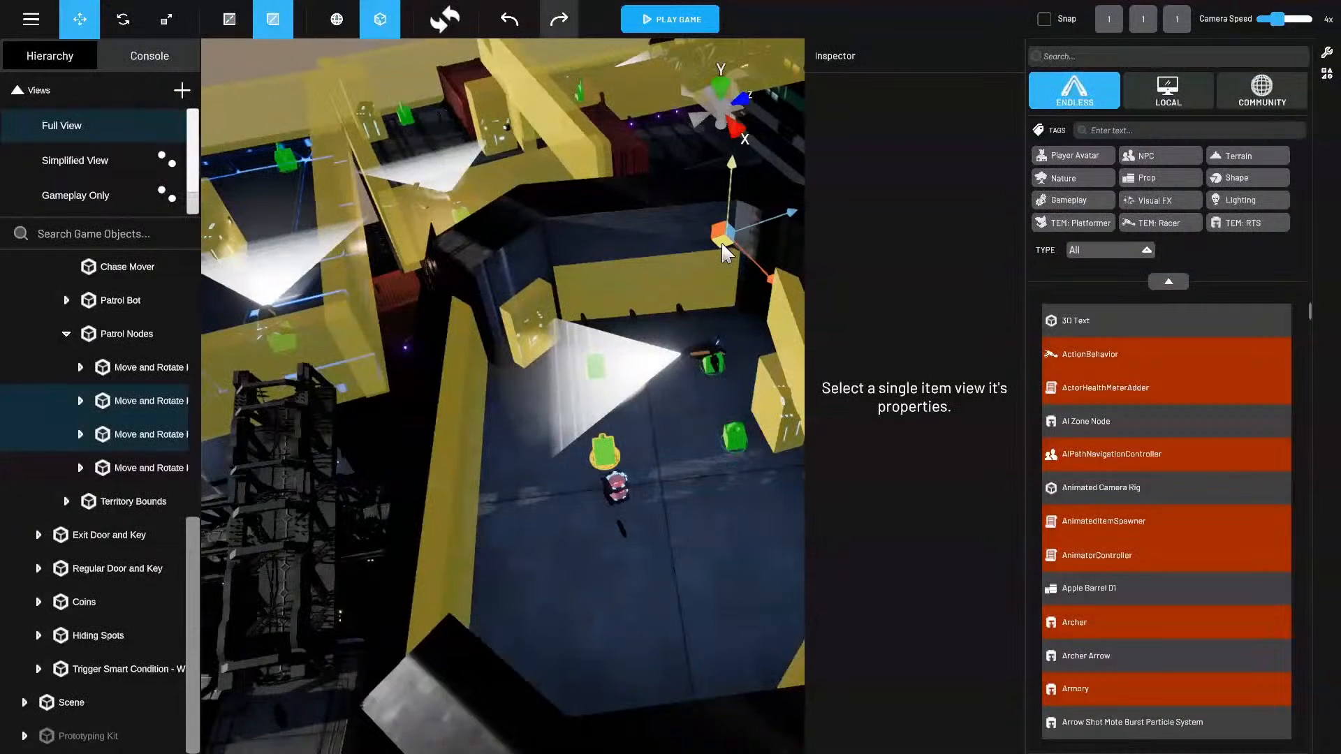
{"action": "left_click_drag", "start_coordinate": [688, 324], "coordinate": [646, 475], "text": "alt"}
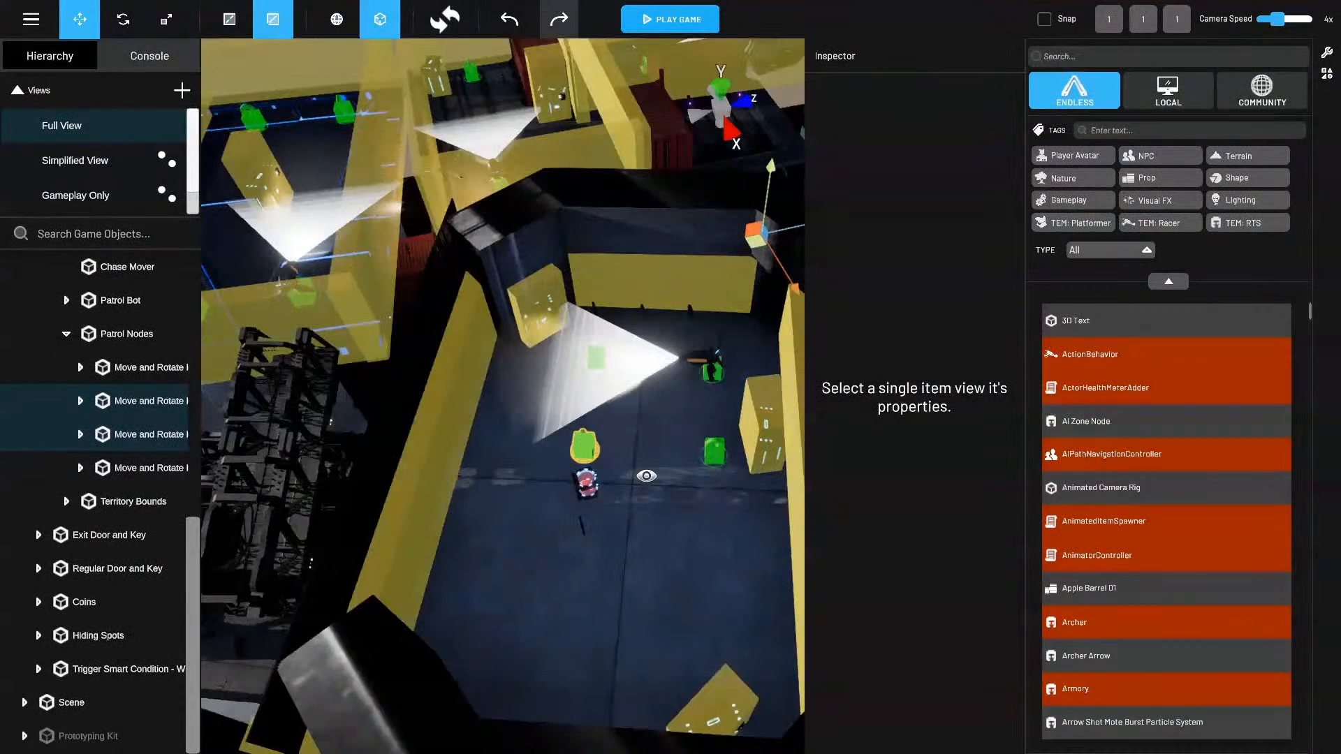
Check the mover settings of Move Node 1 in Pair 1 and set Move Node 2's duration to 1.
{"action": "left_click", "coordinate": [123, 367]}
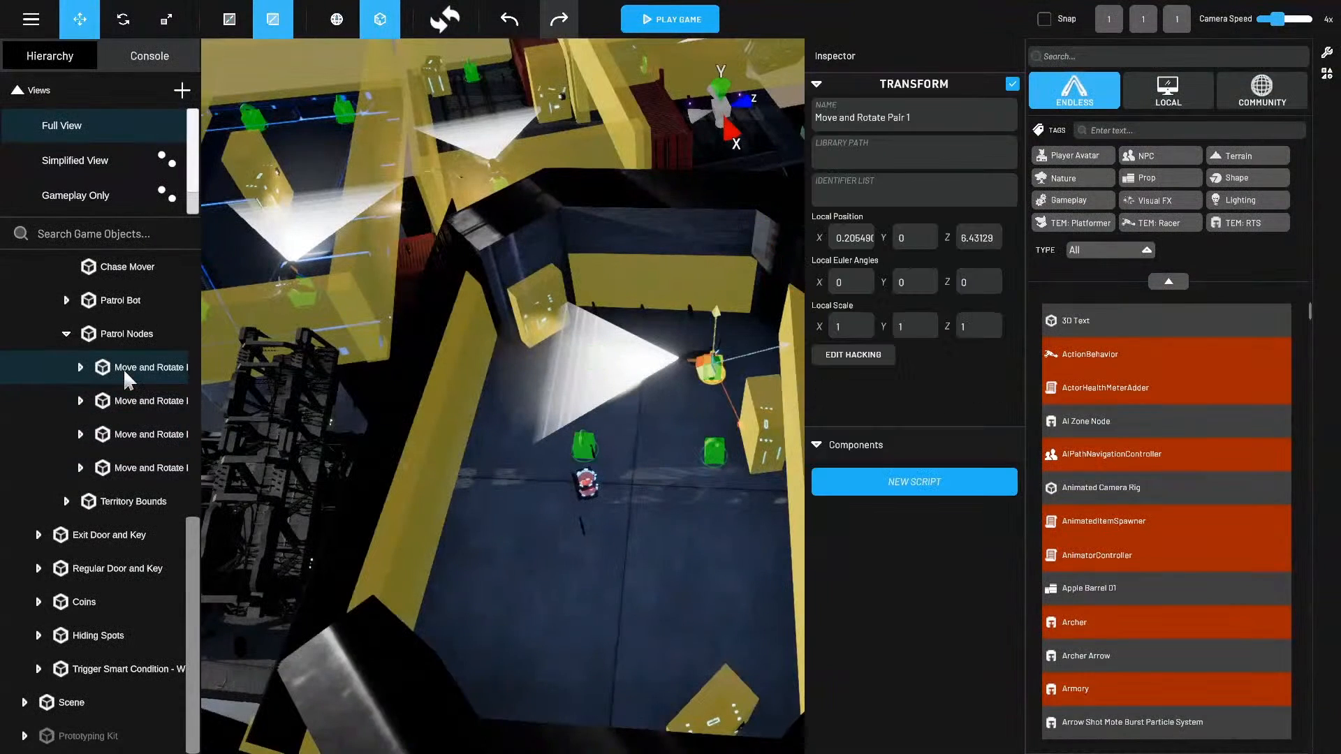
{"action": "left_click", "coordinate": [123, 367]}
{"action": "left_click", "coordinate": [155, 401]}
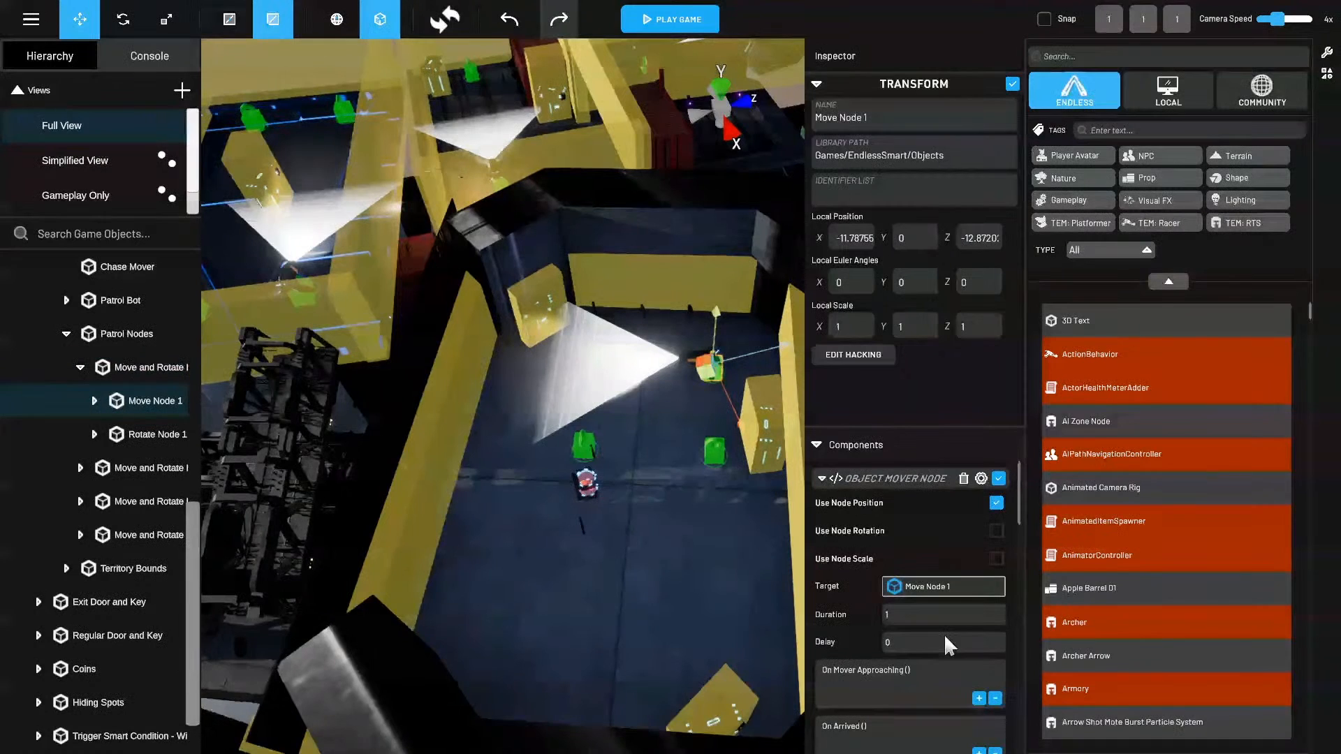
{"action": "left_click", "coordinate": [133, 469]}
{"action": "left_click", "coordinate": [81, 467]}
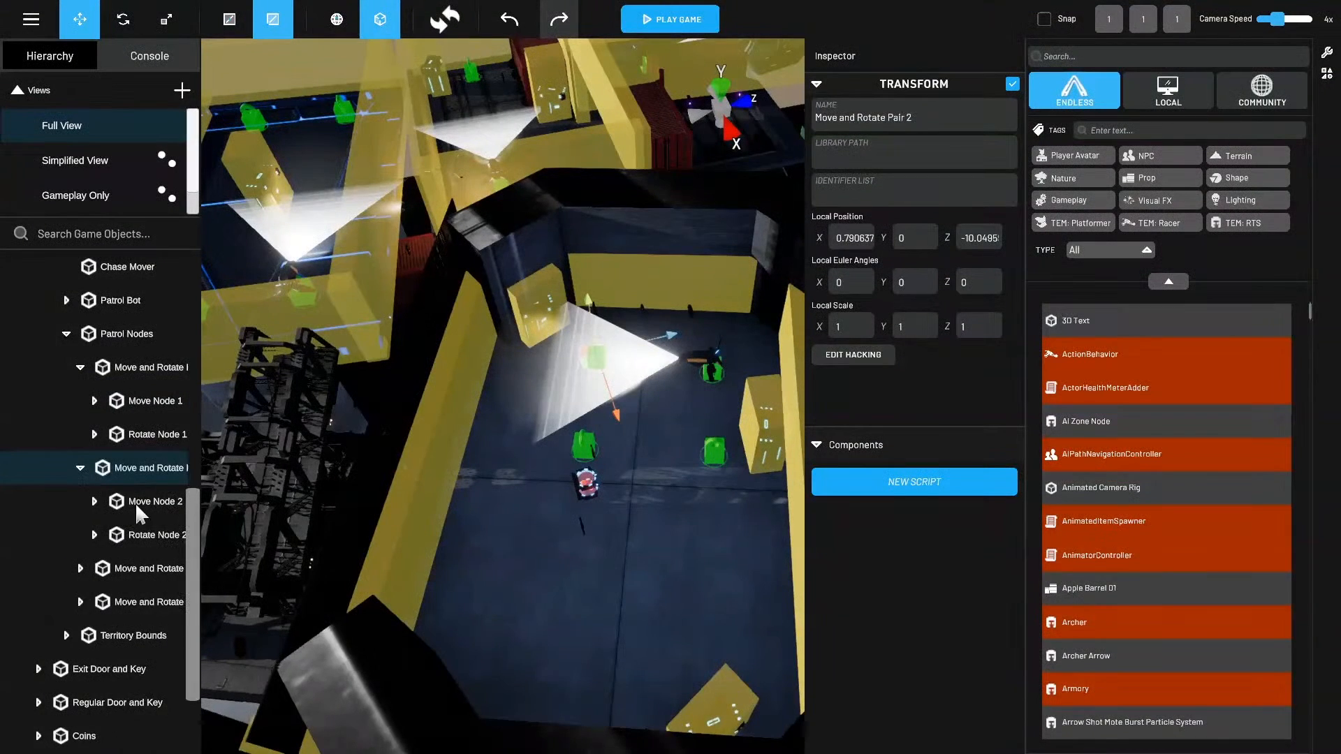
{"action": "left_click", "coordinate": [155, 500]}
{"action": "left_click", "coordinate": [916, 608]}
{"action": "type", "text": "1"}
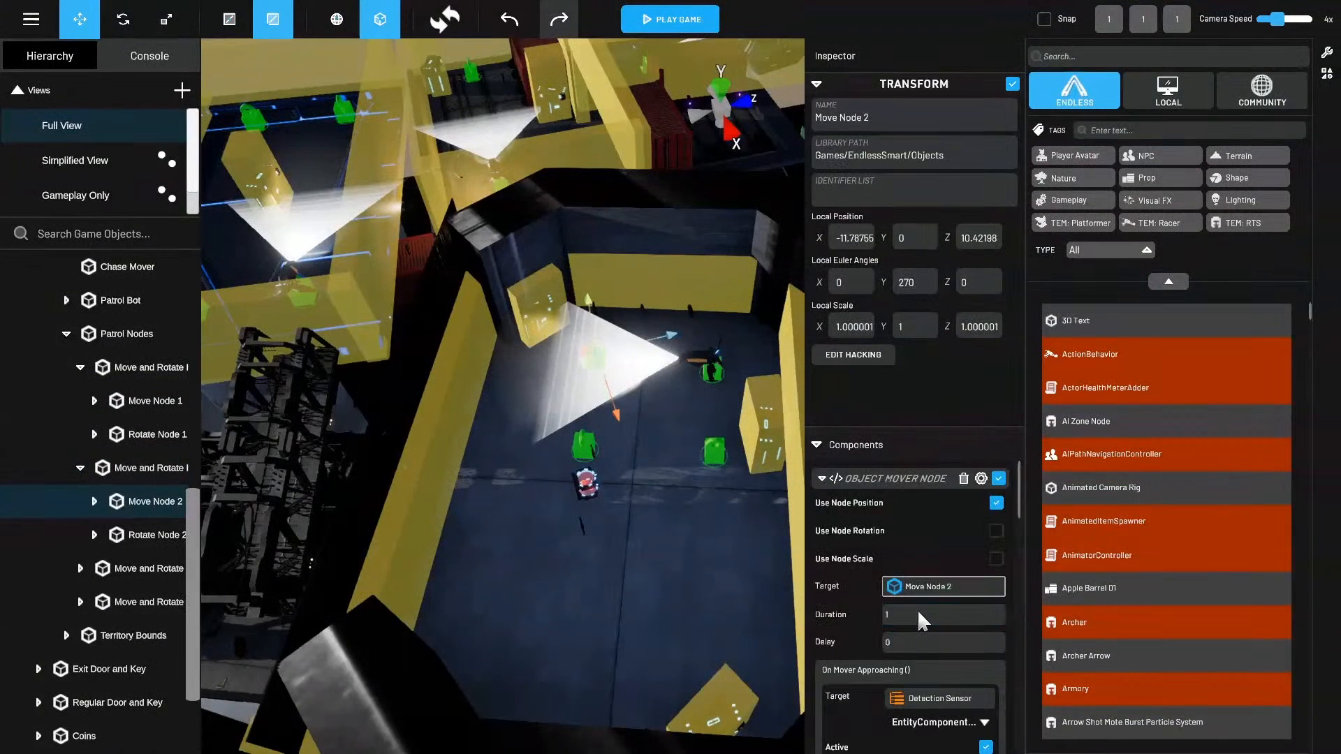
Set the duration of Move Node 4 in the last Move and Rotate pair to 1 and collapse Patrol Nodes.
{"action": "left_click", "coordinate": [78, 469]}
{"action": "left_click", "coordinate": [81, 368]}
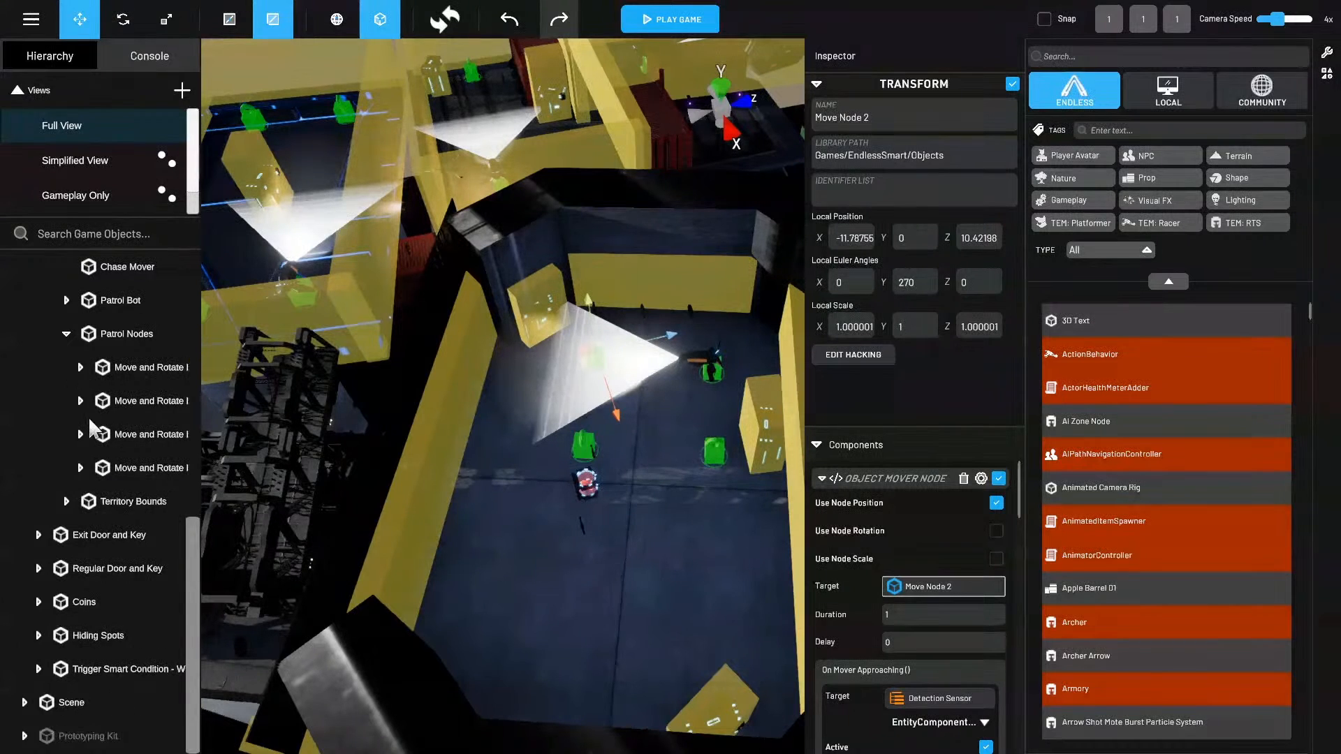
{"action": "left_click", "coordinate": [81, 435]}
{"action": "left_click", "coordinate": [81, 435]}
{"action": "left_click", "coordinate": [80, 468]}
{"action": "left_click", "coordinate": [134, 509]}
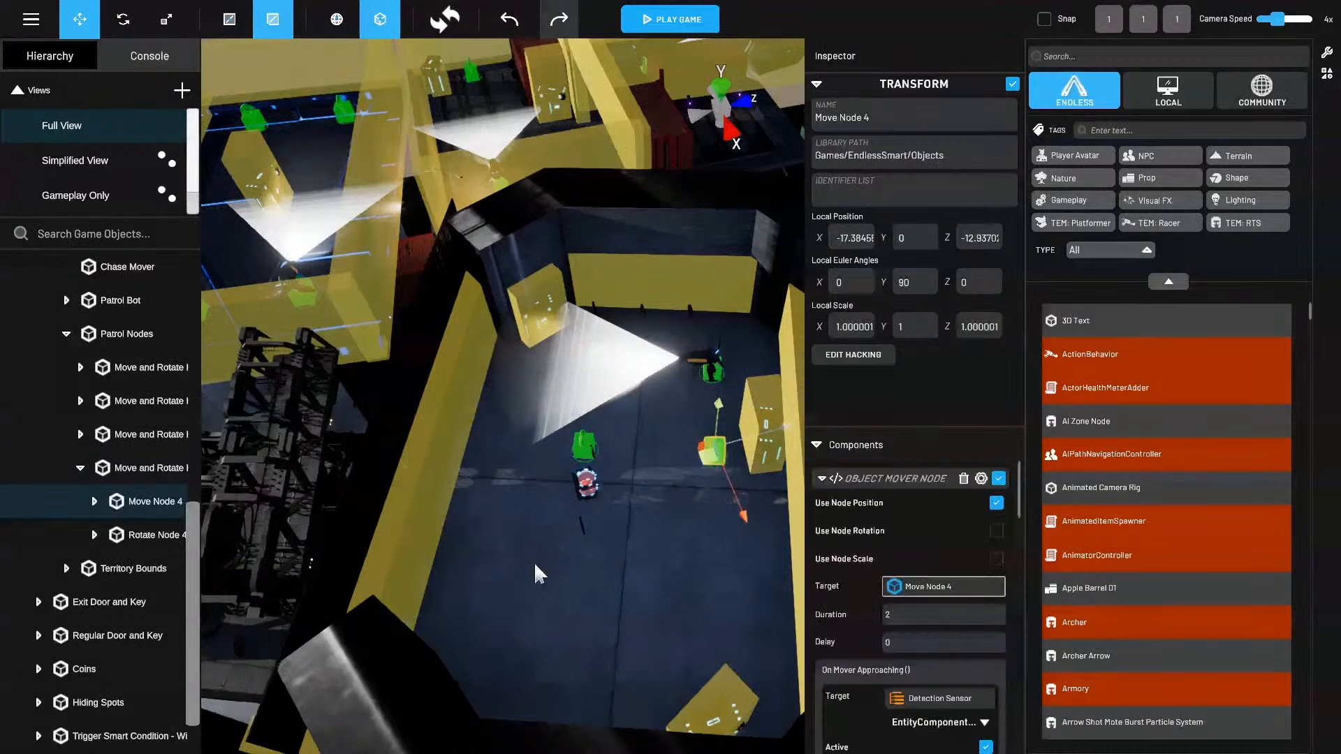
{"action": "left_click", "coordinate": [937, 613]}
{"action": "type", "text": "1"}
{"action": "left_click", "coordinate": [65, 334]}
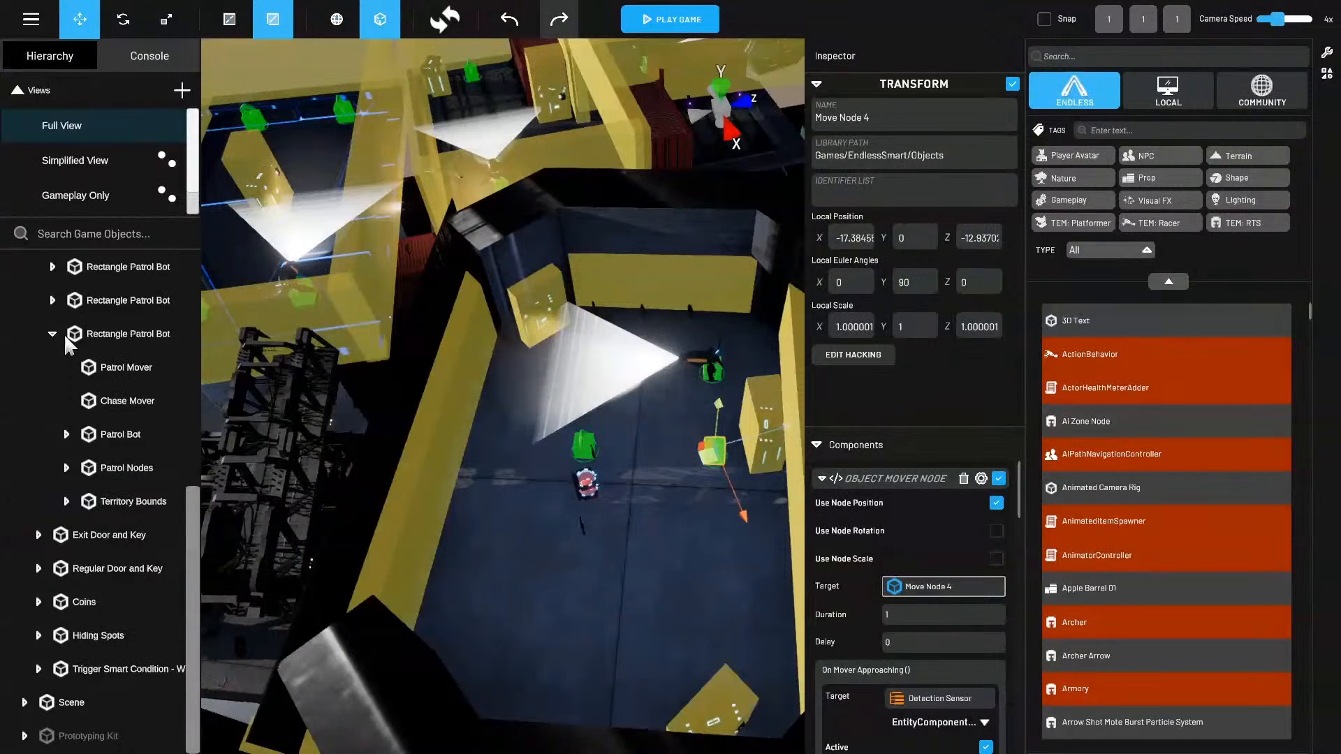
Playtest the level, continue past the introduction message and collect the first coins around the red containers.
{"action": "left_click", "coordinate": [47, 19]}
{"action": "left_click", "coordinate": [42, 135]}
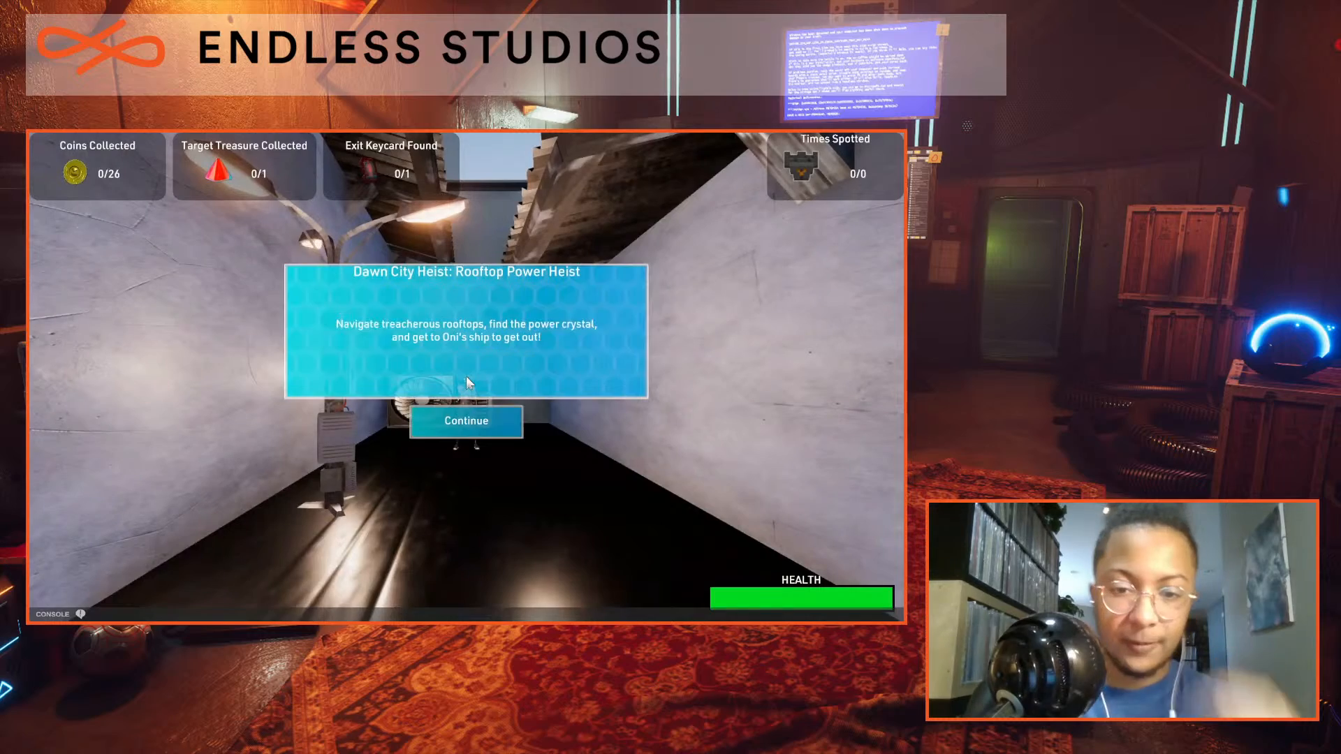
{"action": "key", "text": "Return"}
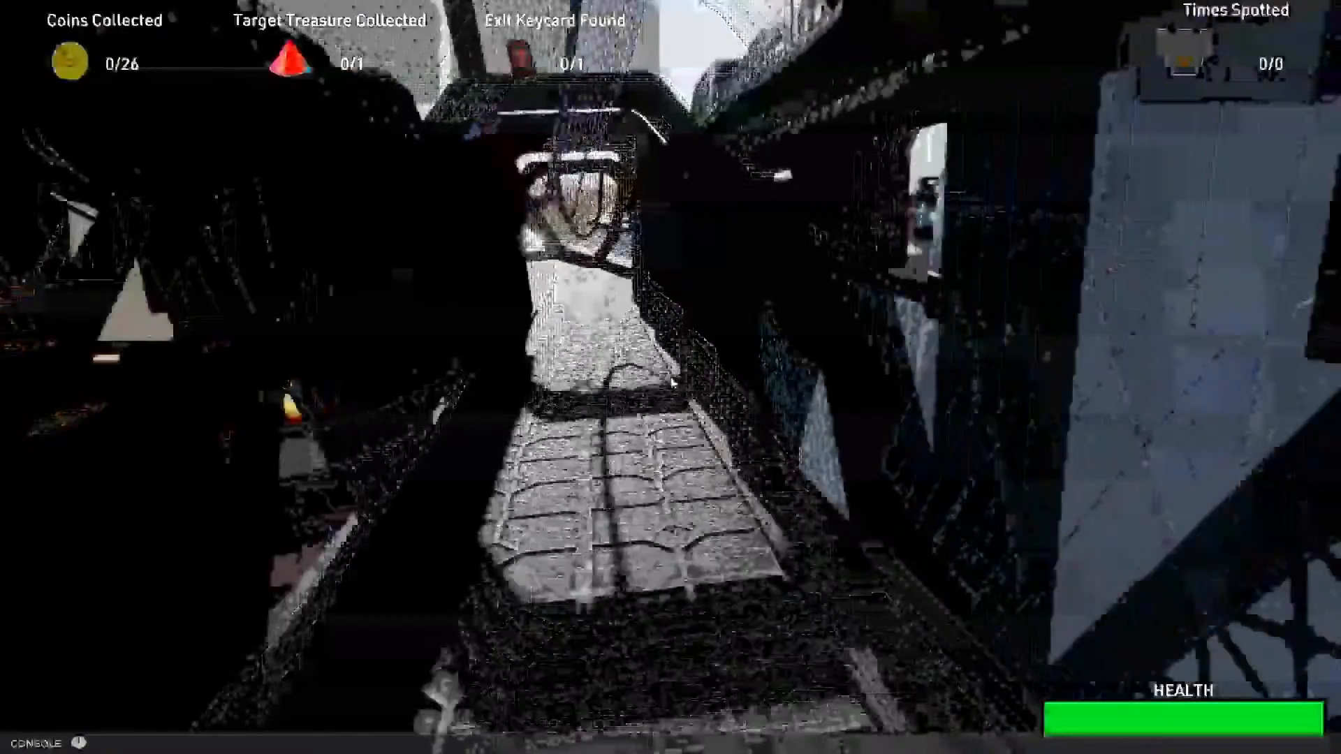
{"action": "key", "text": "w"}
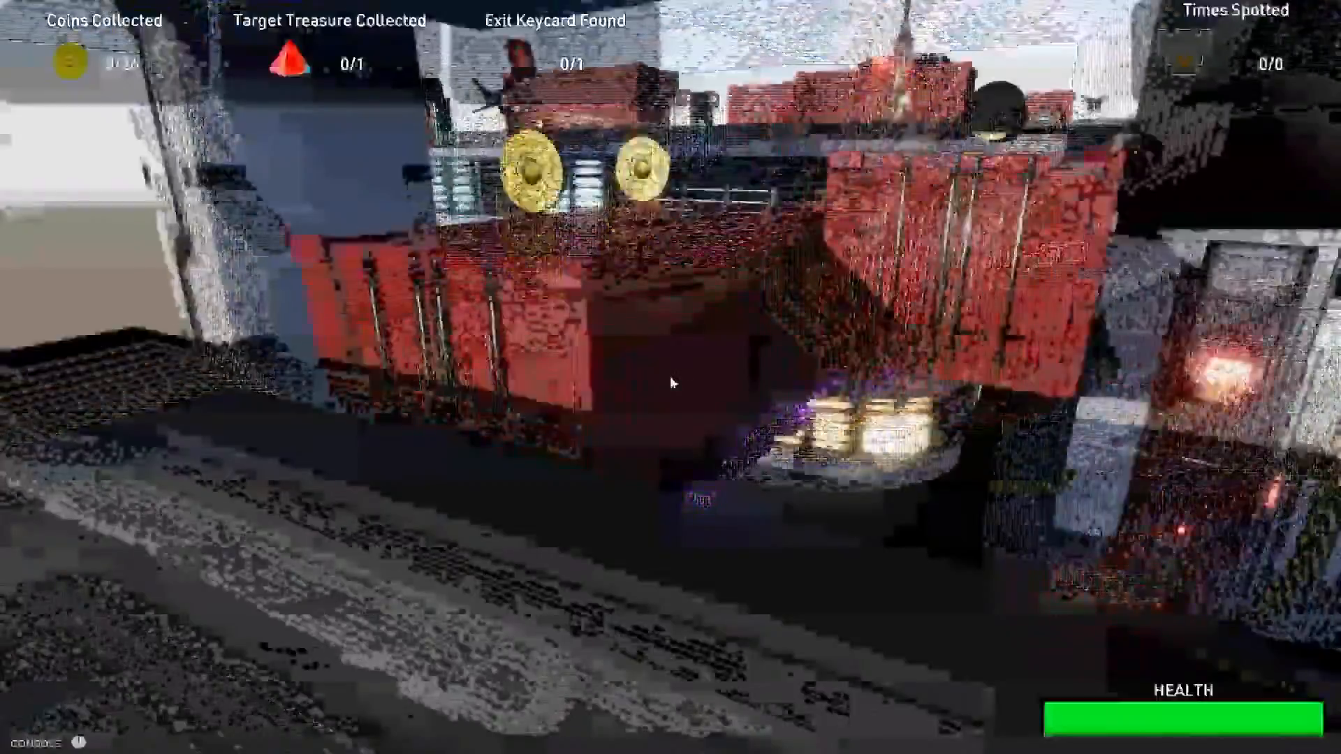
{"action": "key", "text": "w"}
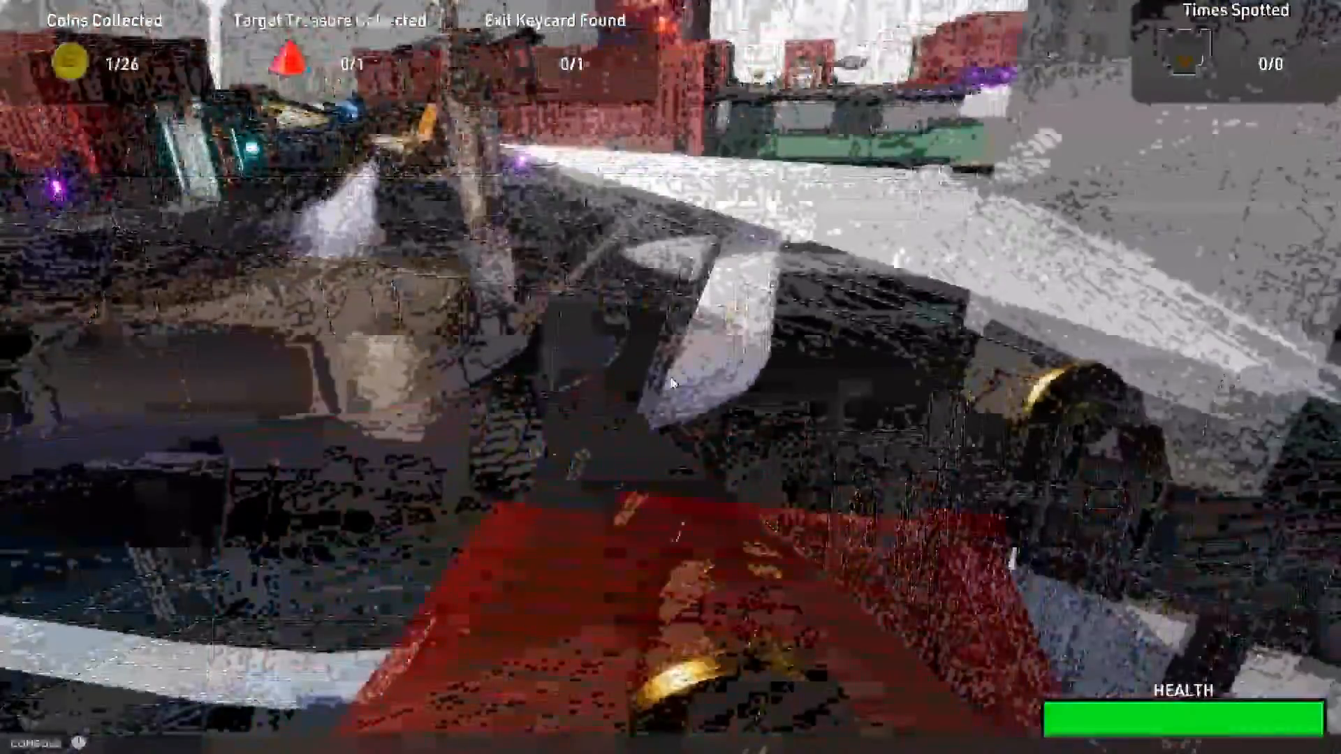
{"action": "key", "text": "w"}
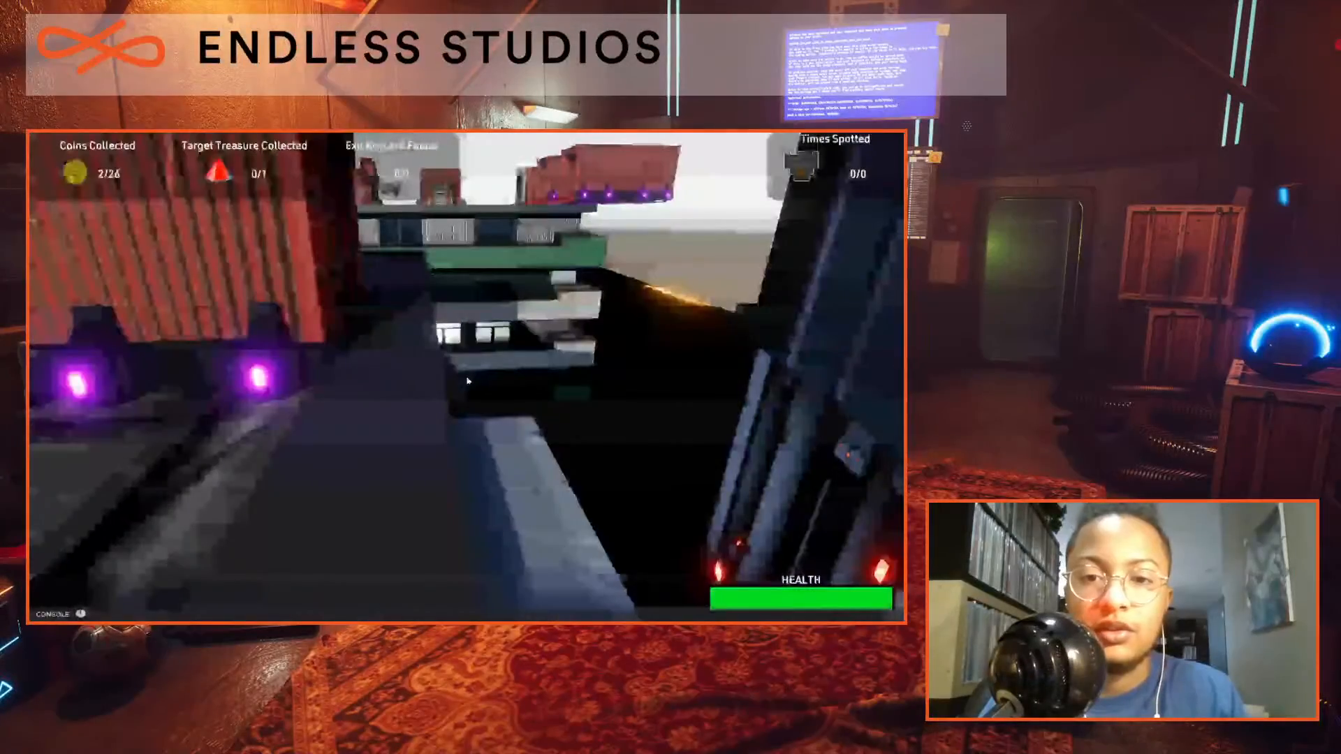
Cross the covered walkway and go past the hiding spot to the rooftop edge facing the dark building.
{"action": "key", "text": "w"}
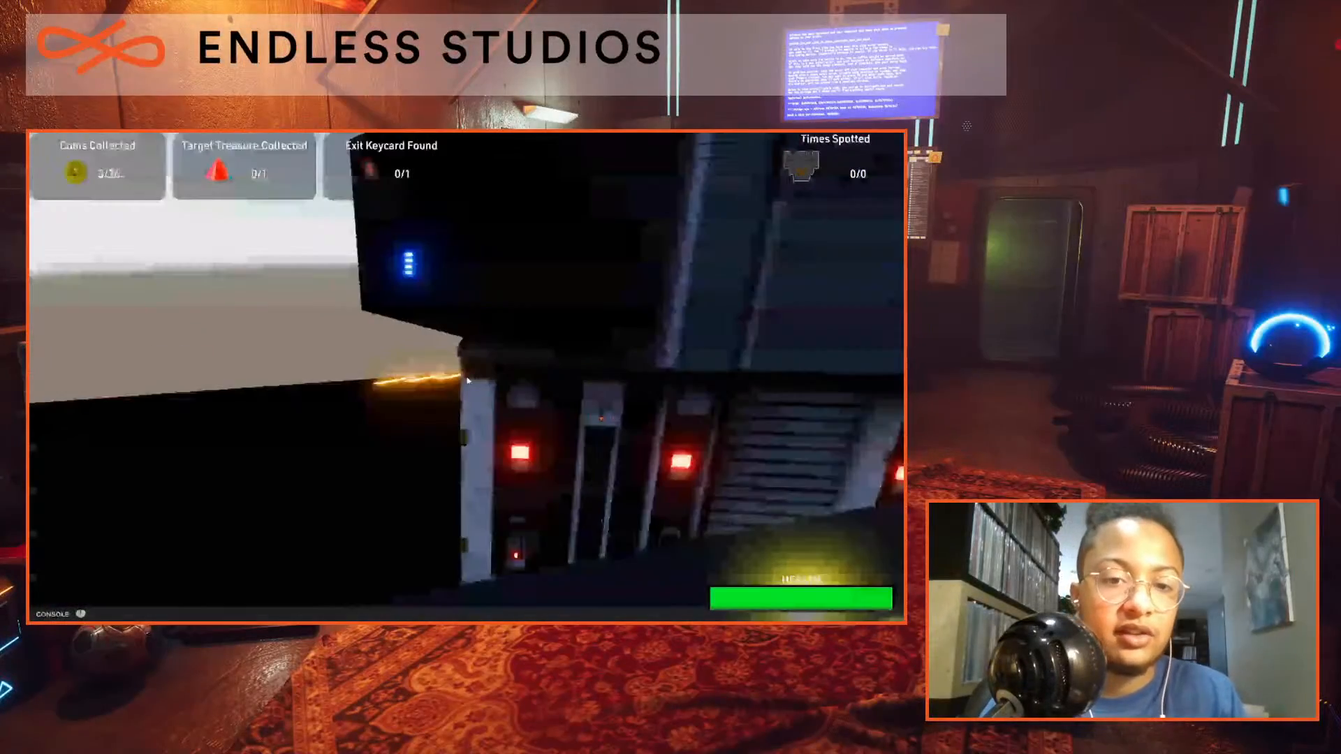
{"action": "key", "text": "w"}
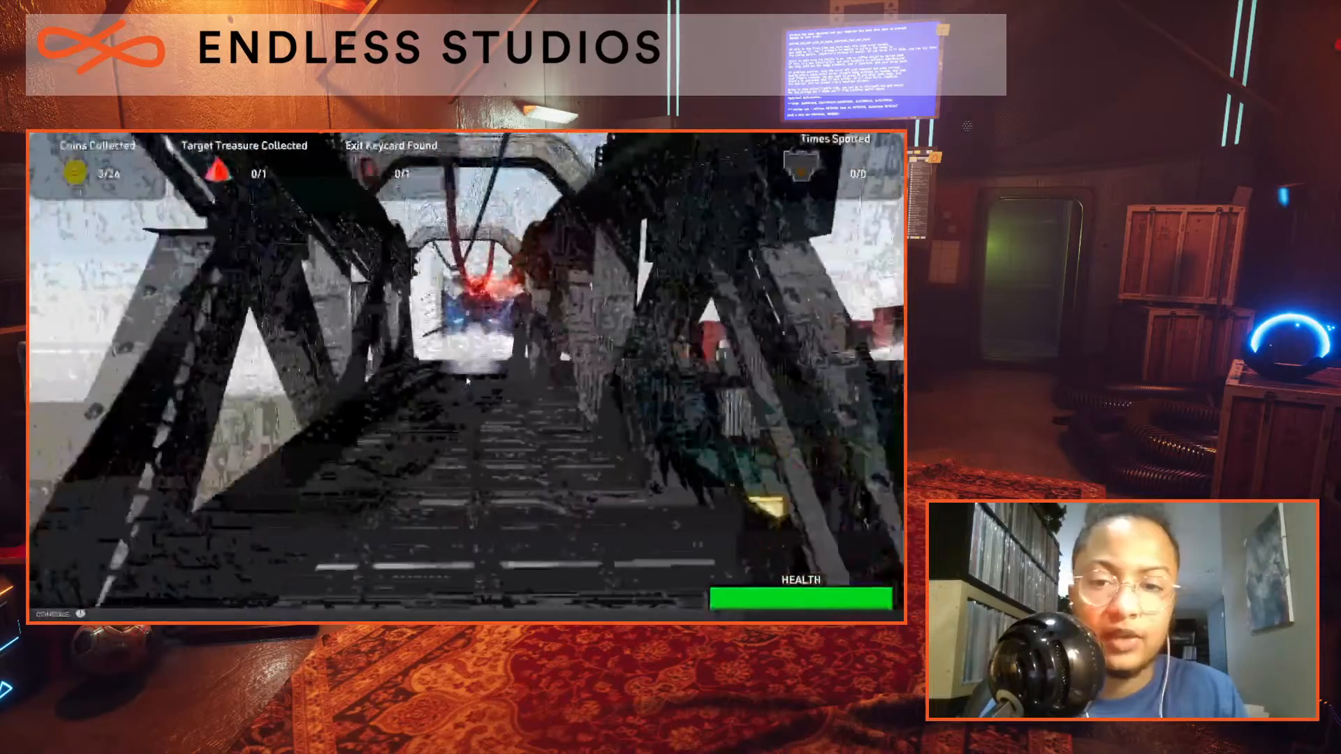
{"action": "key", "text": "w"}
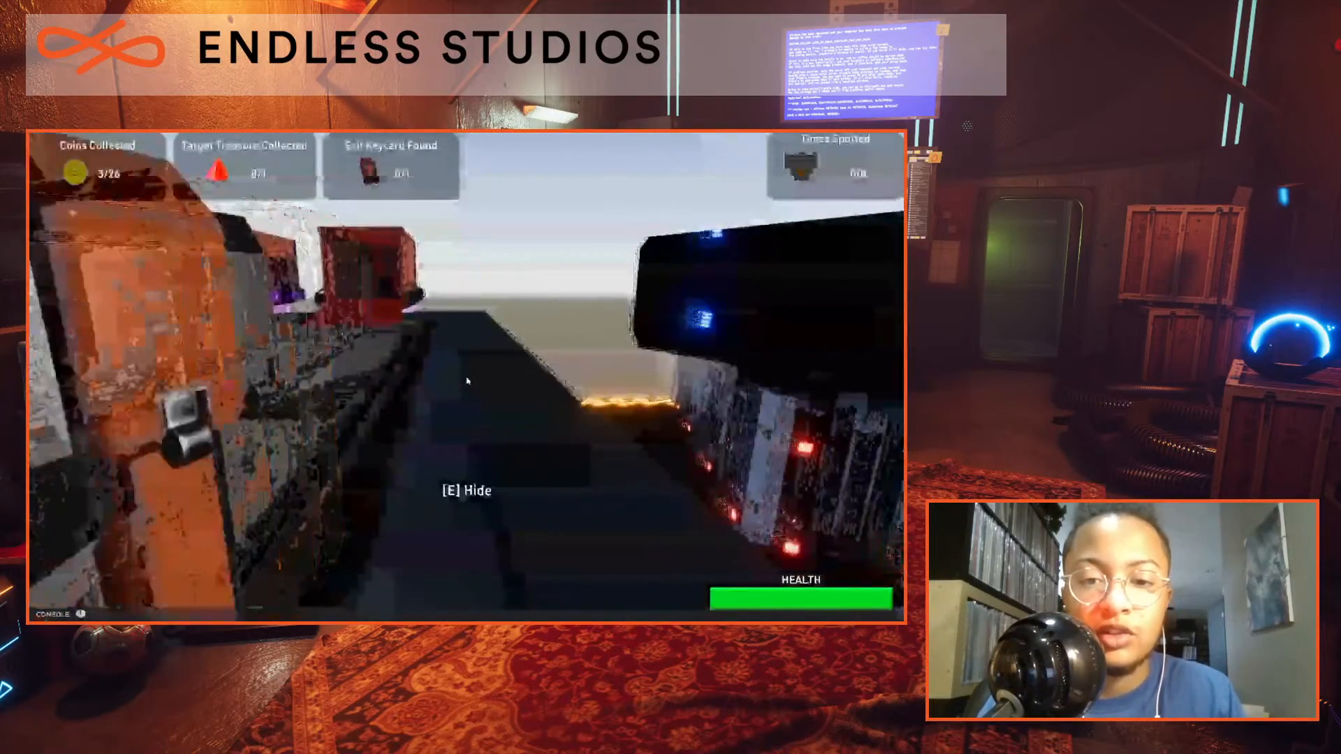
{"action": "key", "text": "w"}
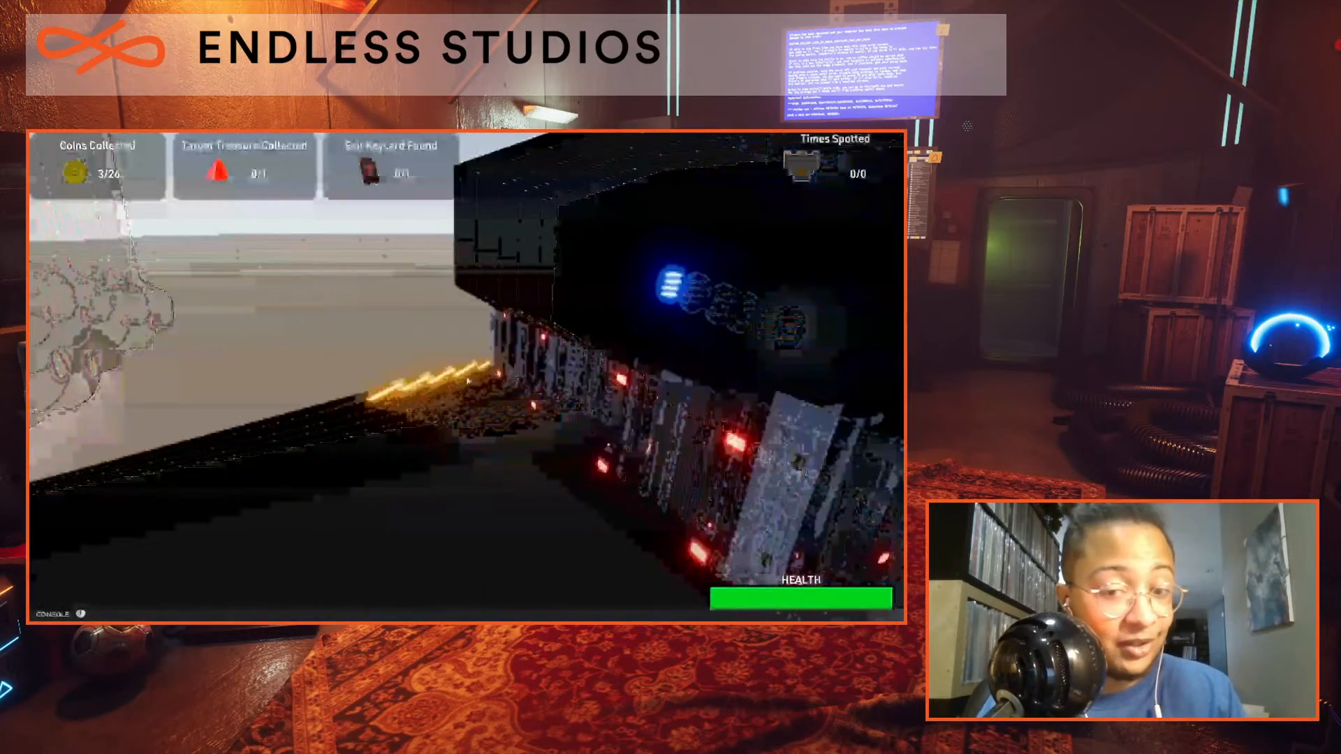
{"action": "key", "text": "w"}
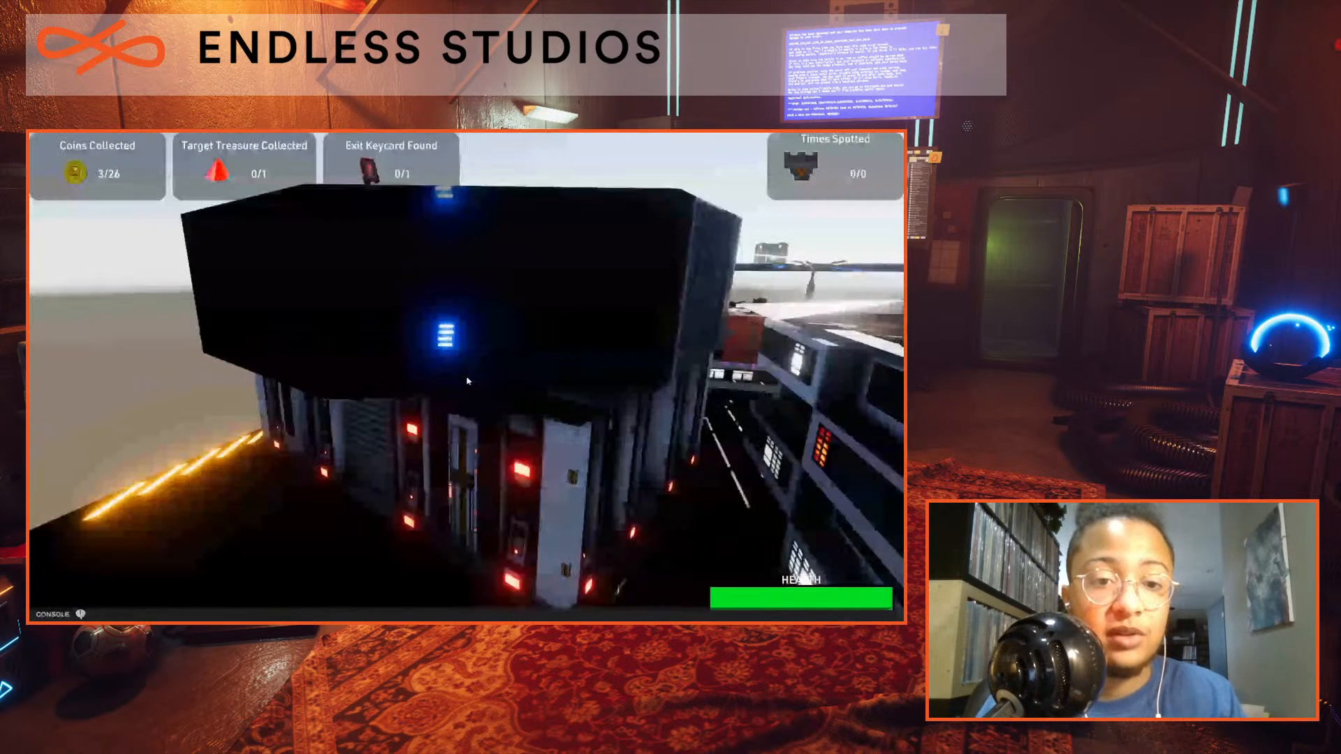
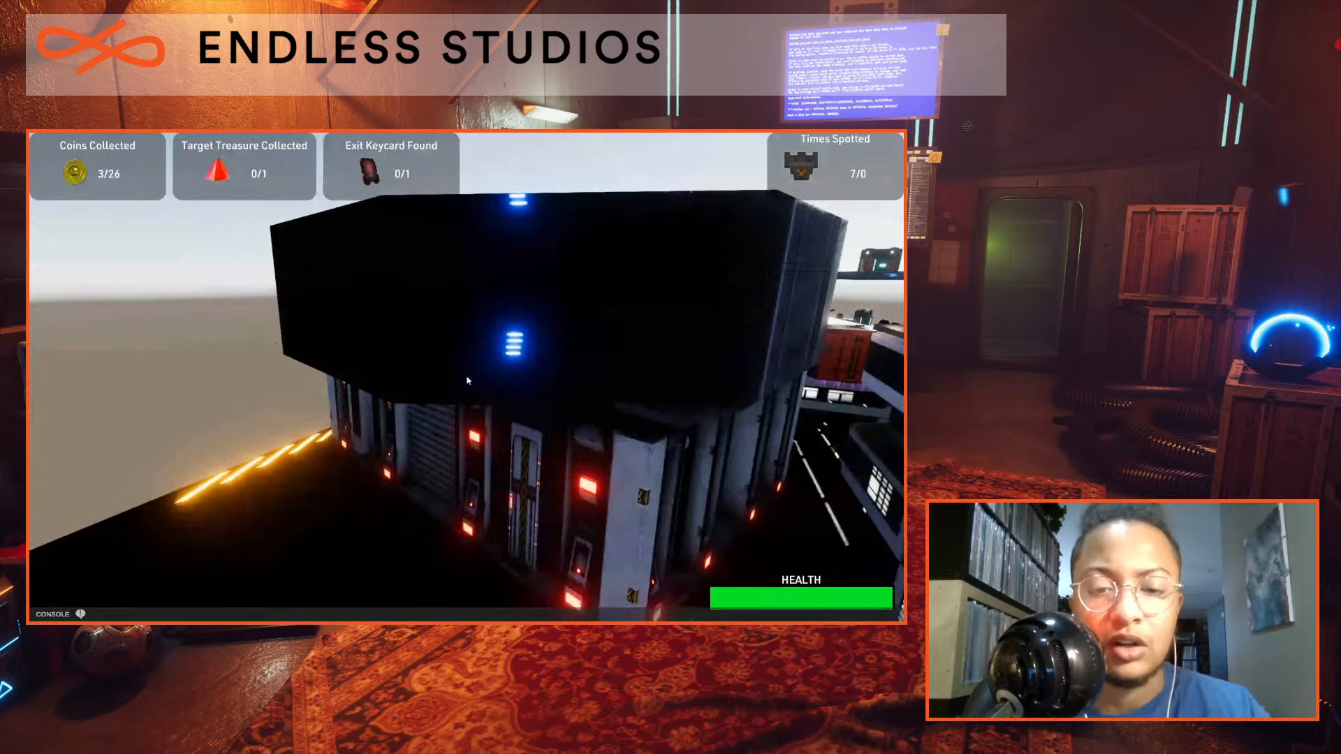
Look across the neighbouring rooftops, end the playtest and return to the editor.
{"action": "key", "text": "a"}
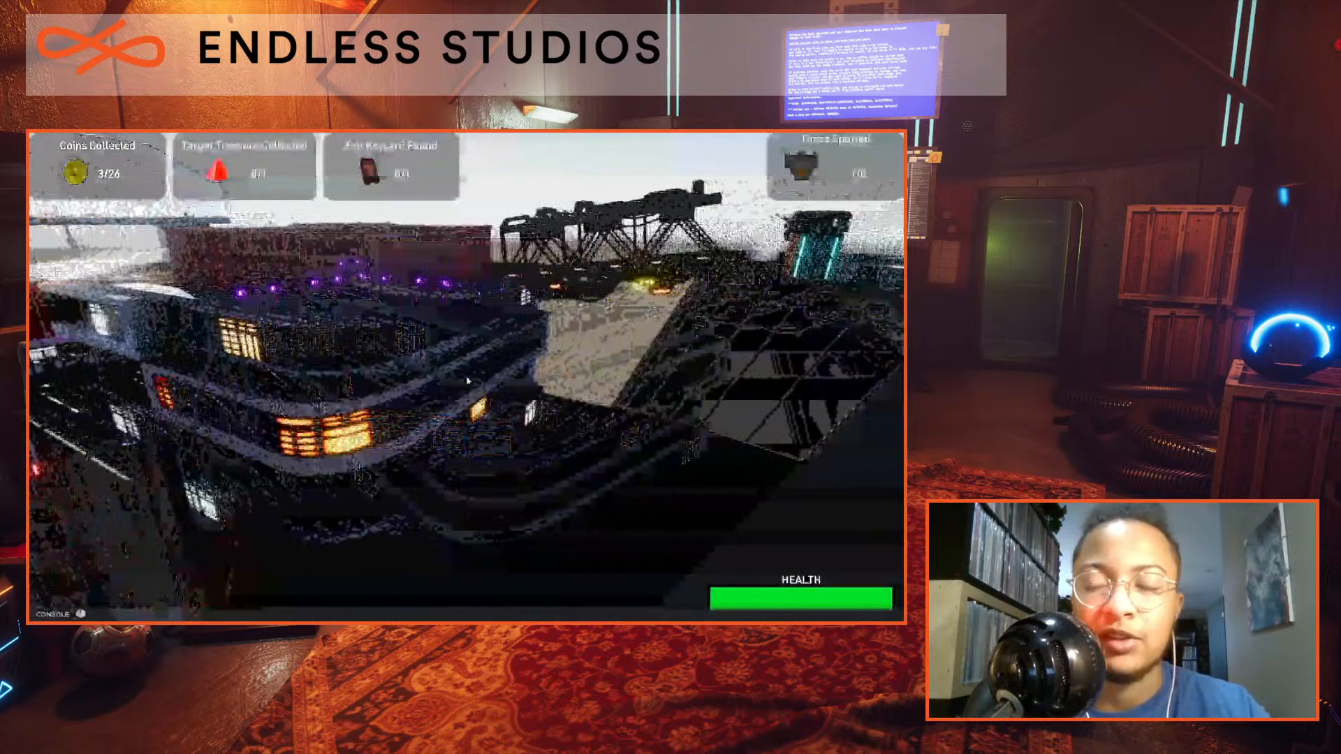
{"action": "key", "text": "Escape"}
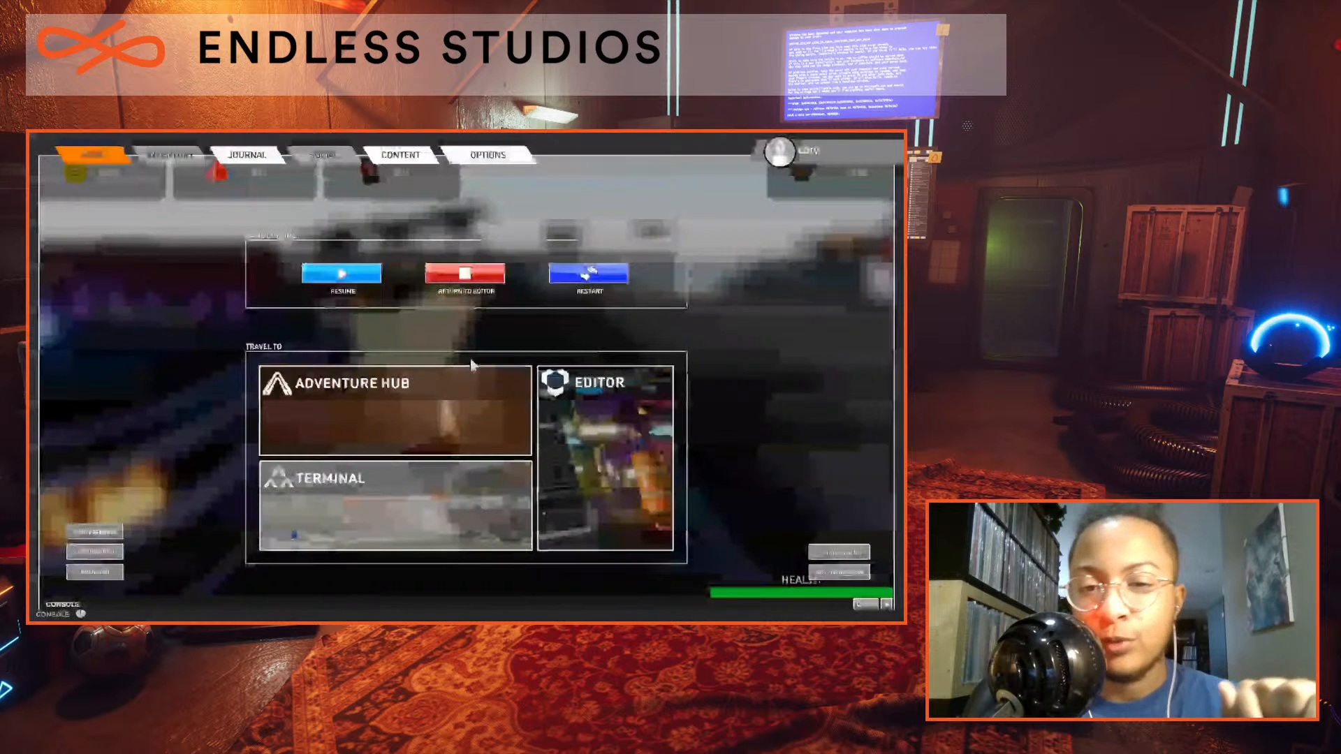
{"action": "left_click", "coordinate": [488, 270]}
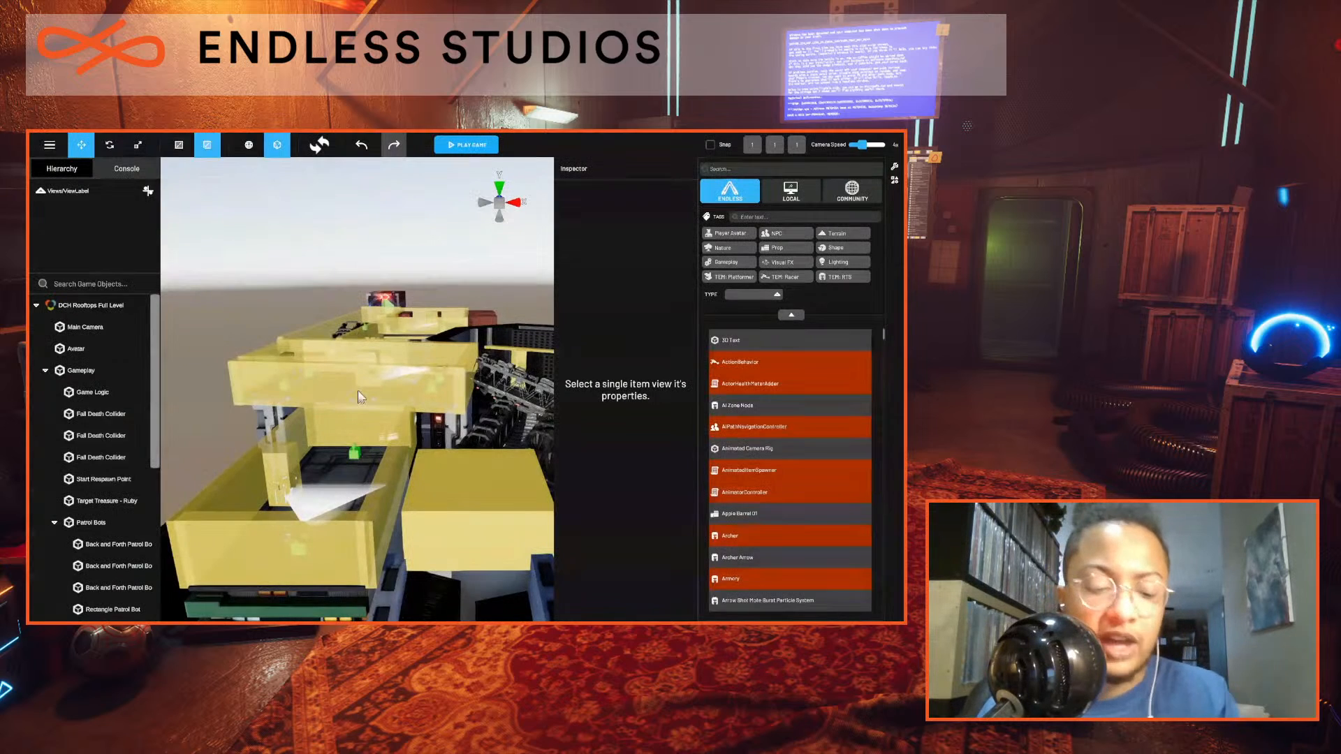
Show the Full View hierarchy, expand the last Rectangle Patrol Bot's Patrol Nodes and focus on Move and Rotate Pair 1.
{"action": "scroll", "coordinate": [90, 482], "scroll_direction": "down", "scroll_amount": 5}
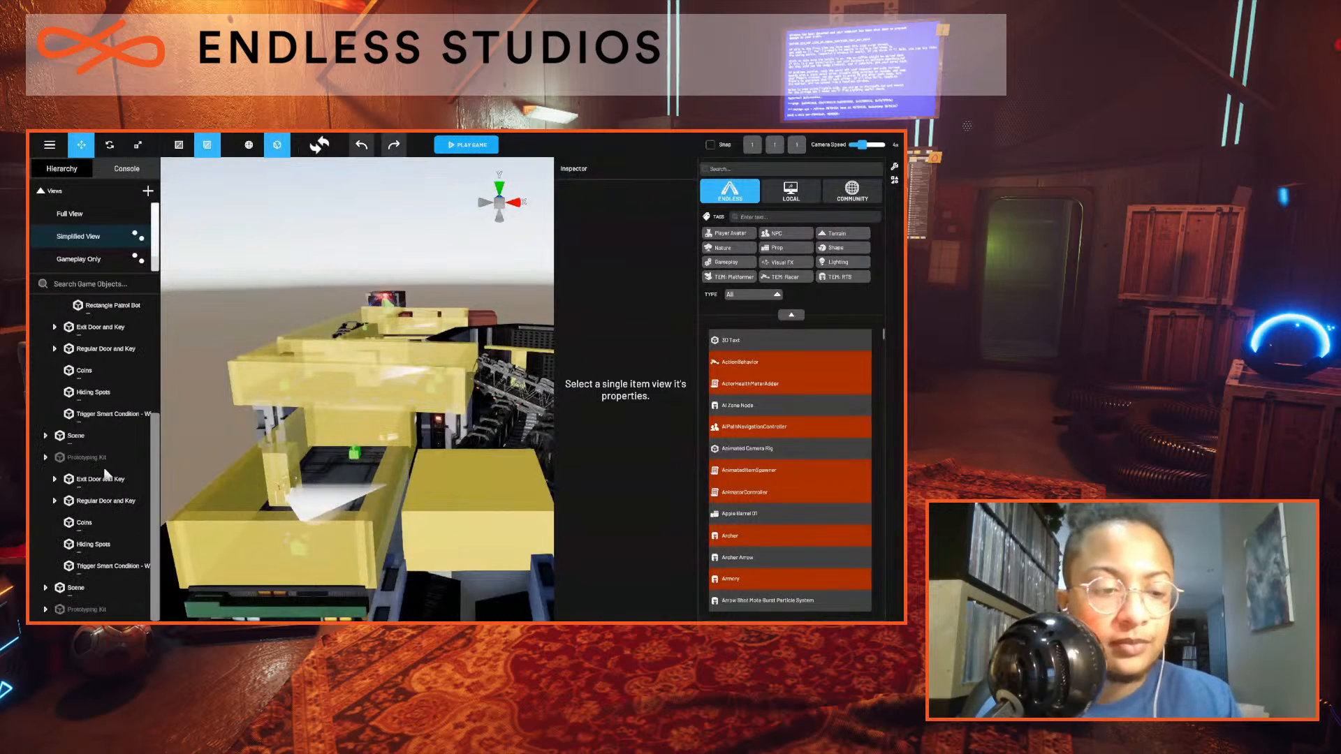
{"action": "left_click", "coordinate": [84, 213]}
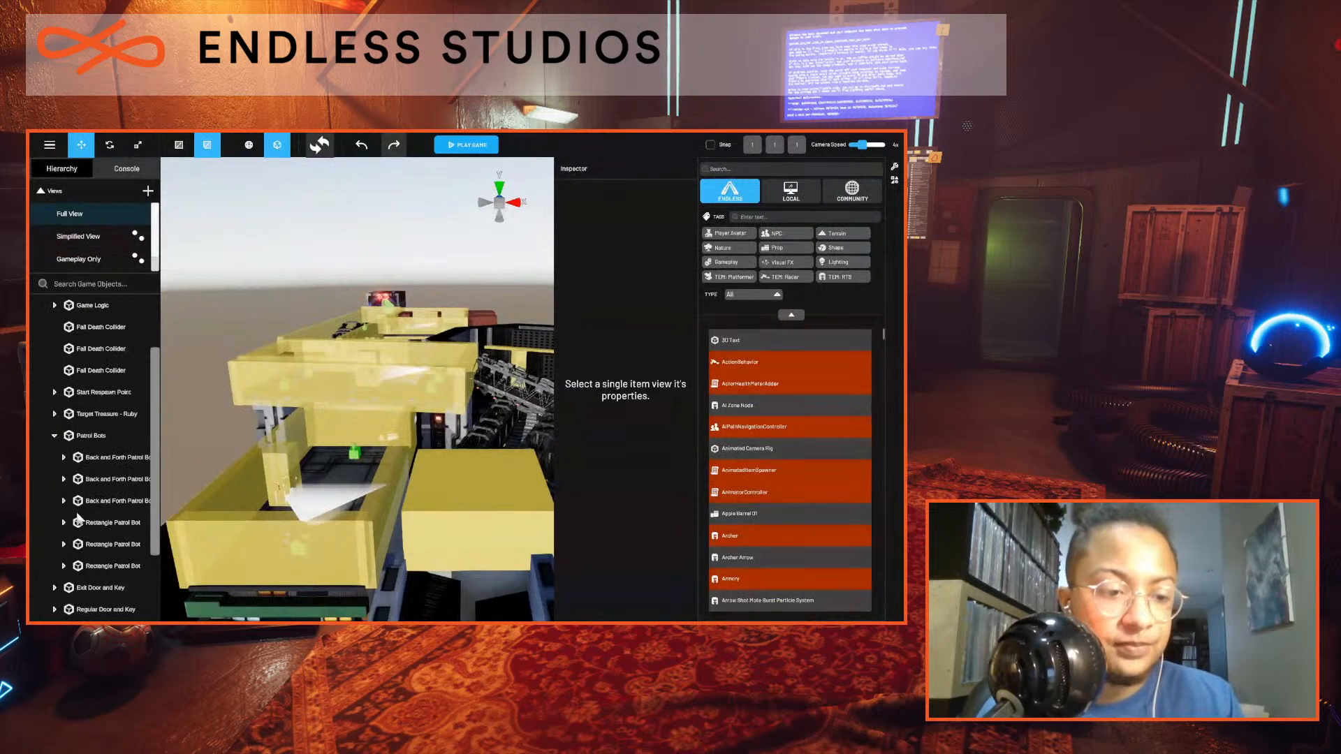
{"action": "scroll", "coordinate": [77, 502], "scroll_direction": "down", "scroll_amount": 2}
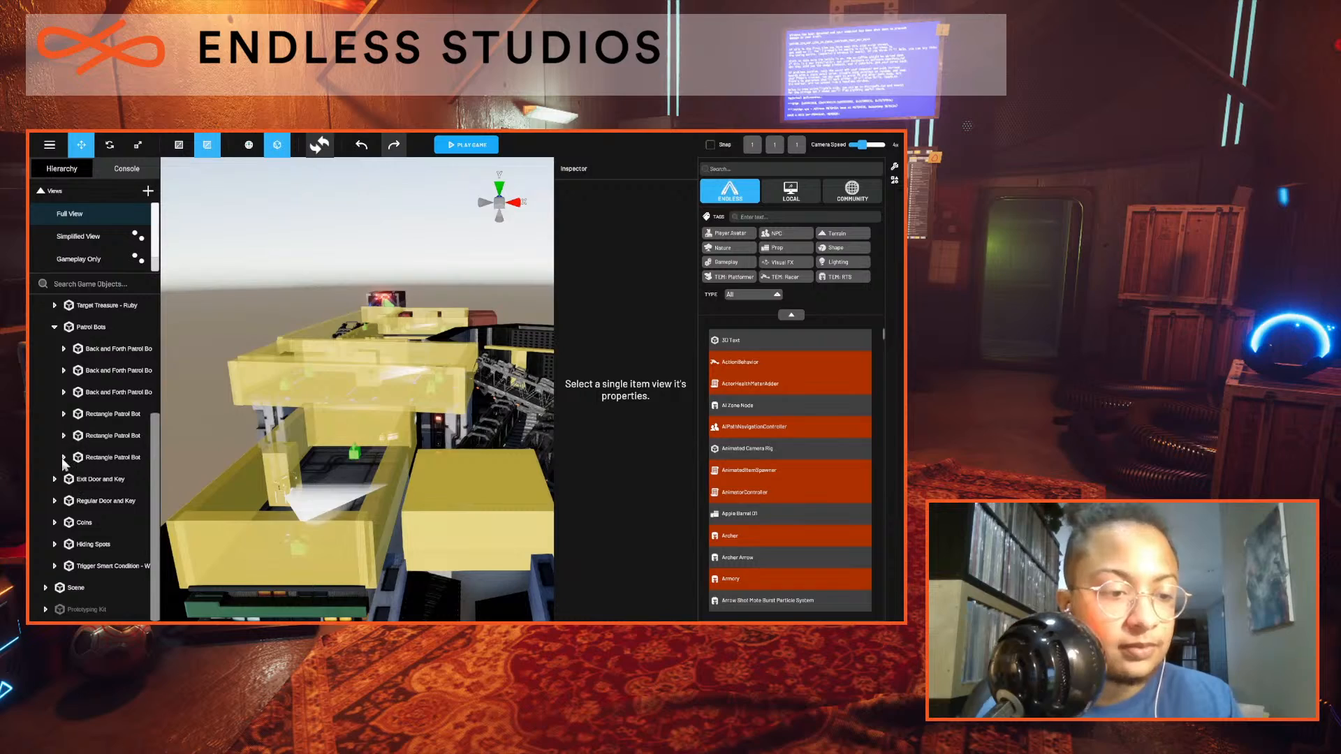
{"action": "left_click", "coordinate": [63, 458]}
{"action": "left_click", "coordinate": [73, 544]}
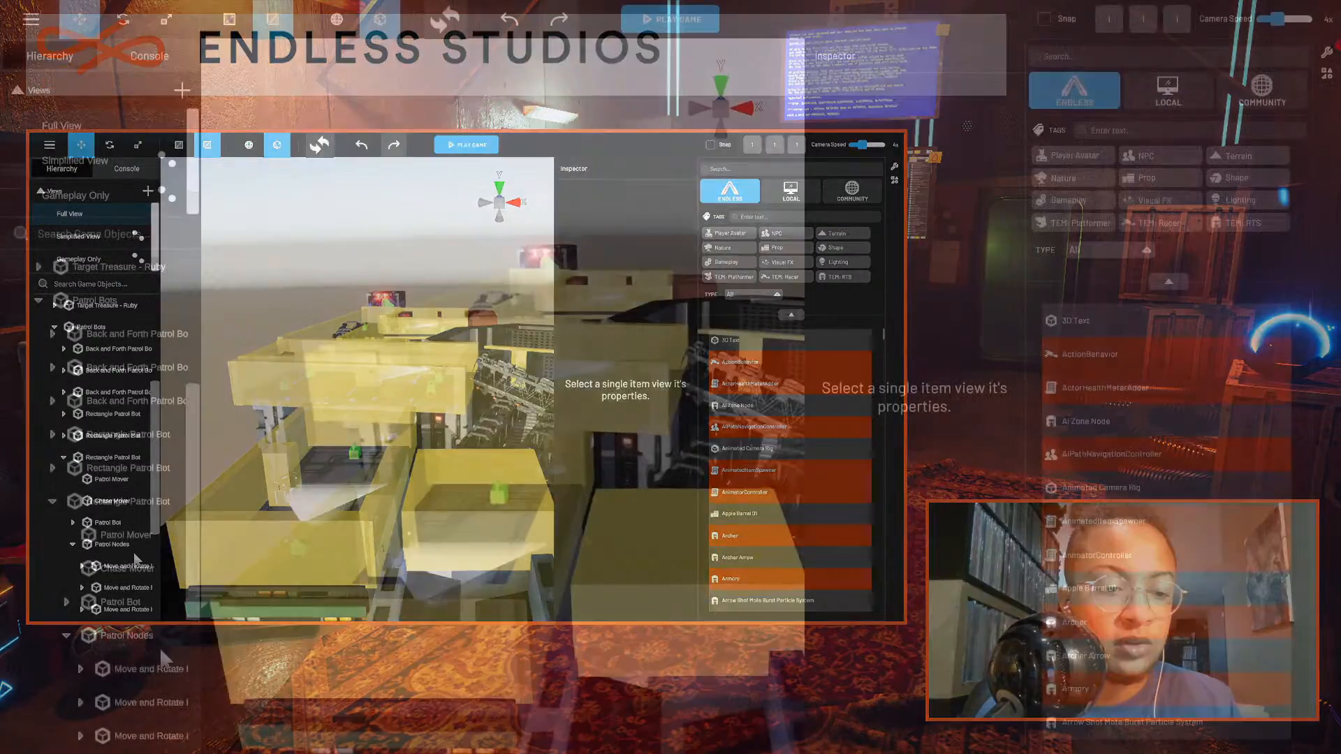
{"action": "double_click", "coordinate": [127, 569]}
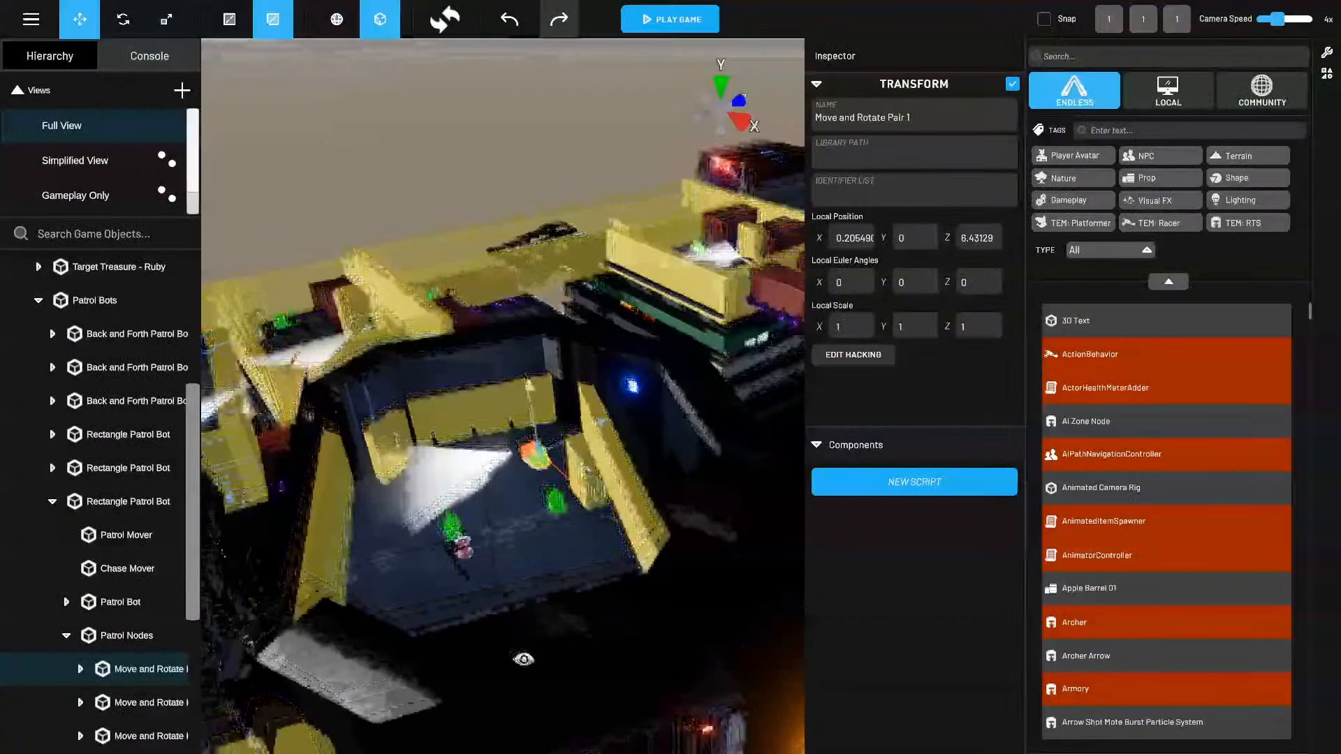
Select all four Move and Rotate pairs of this bot and move them together toward the rooftop's far corner, nearer its walls.
{"action": "scroll", "coordinate": [130, 585], "scroll_direction": "down", "scroll_amount": 3}
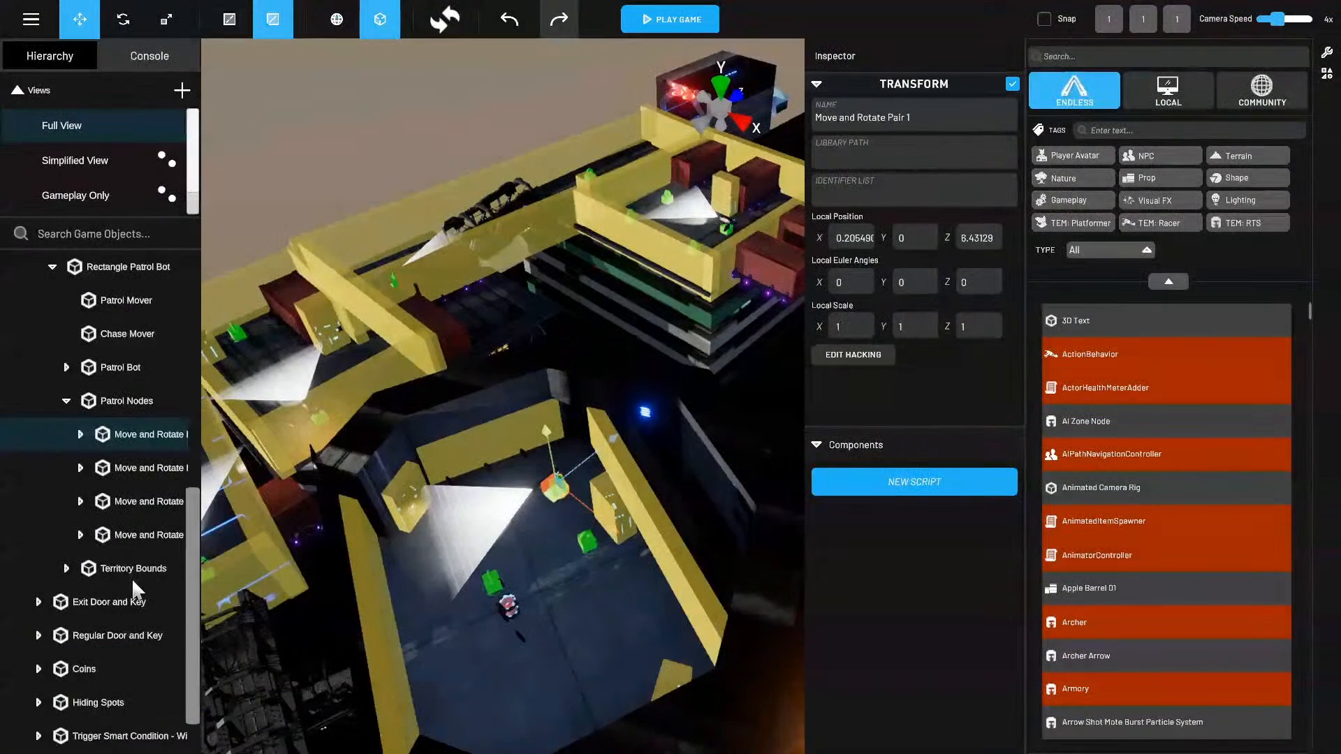
{"action": "left_click", "coordinate": [140, 538], "text": "shift"}
{"action": "middle_click_drag", "start_coordinate": [555, 546], "coordinate": [567, 556]}
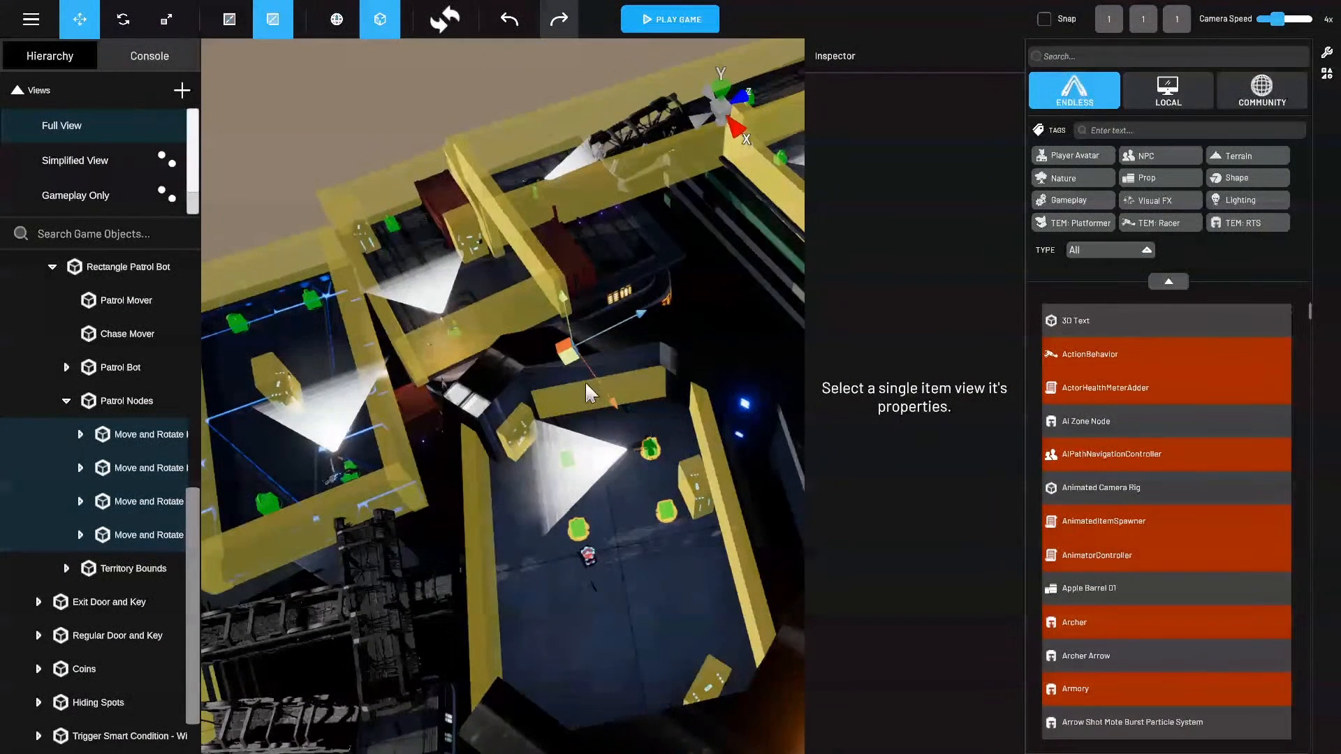
{"action": "middle_click_drag", "start_coordinate": [599, 574], "coordinate": [703, 557]}
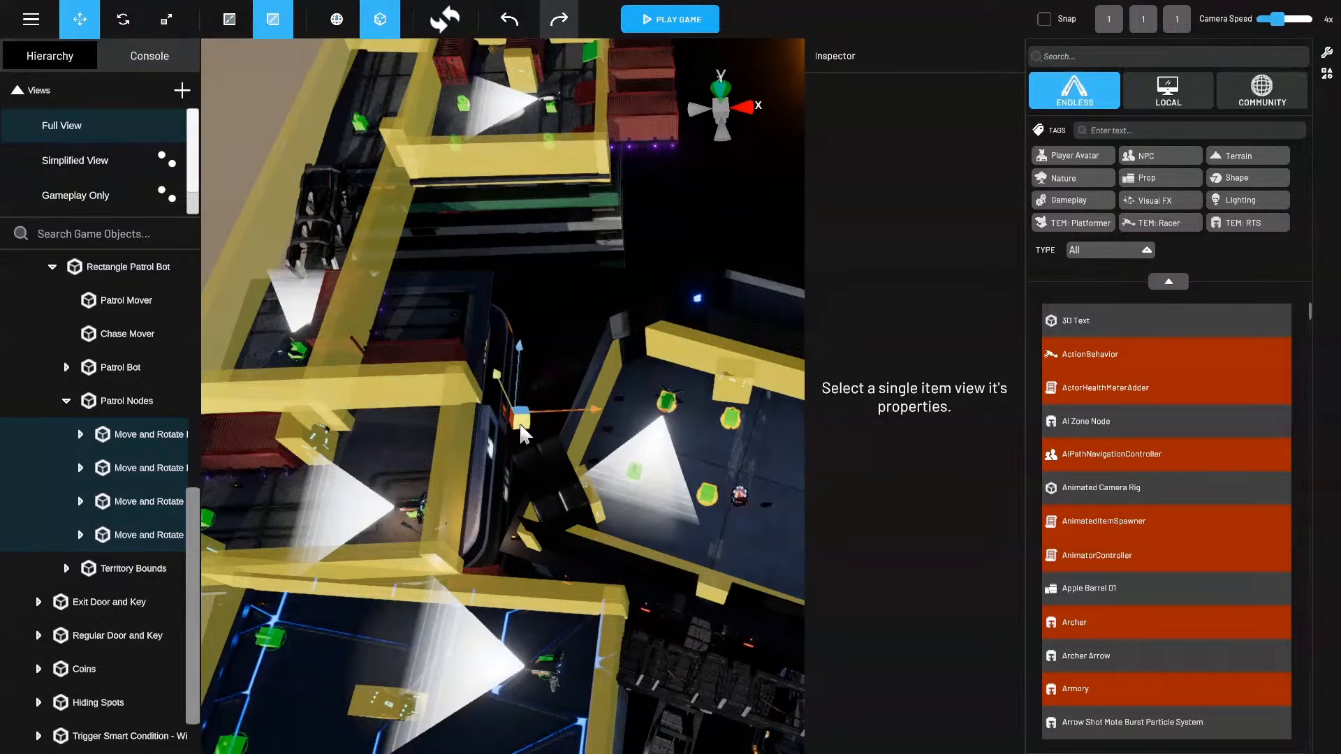
{"action": "left_click_drag", "start_coordinate": [525, 433], "coordinate": [485, 404]}
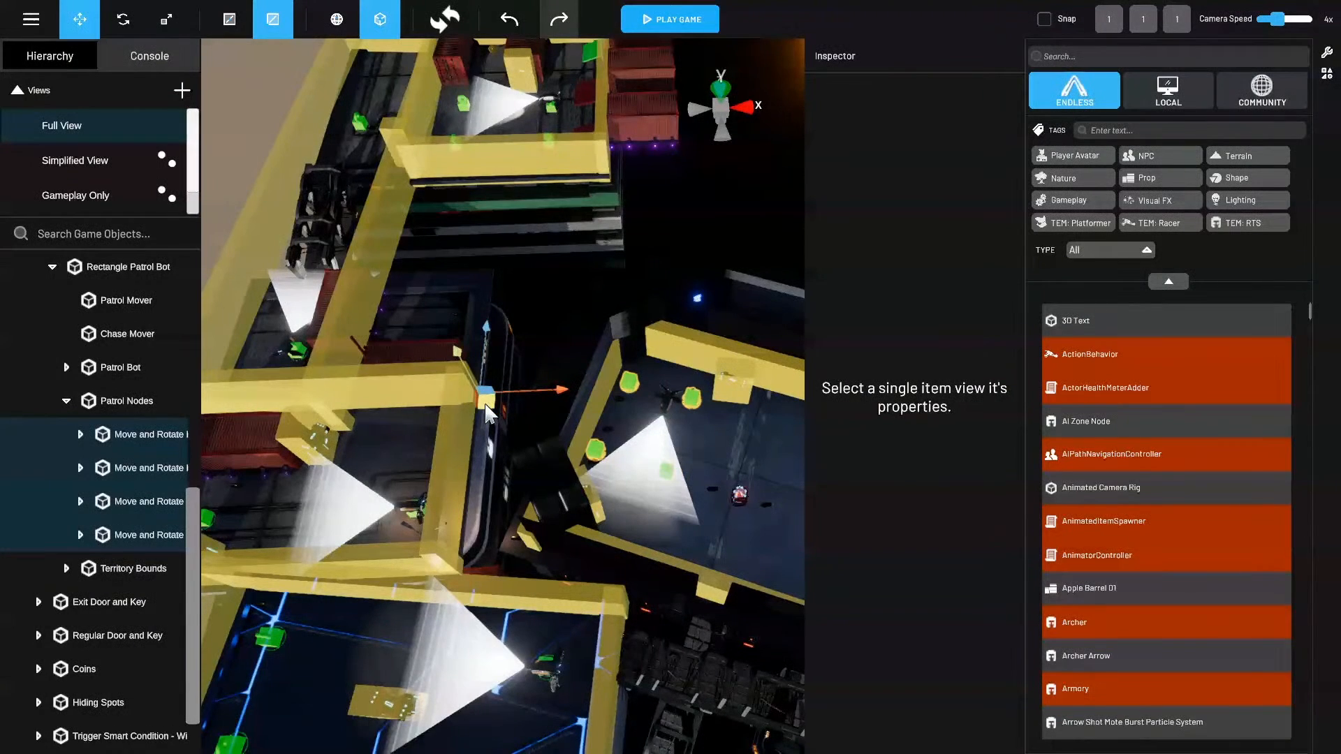
Inspect the moved patrol nodes from several angles above the rooftop, checking Move and Rotate Pair 1 and Pair 2 individually.
{"action": "right_click_drag", "start_coordinate": [485, 405], "coordinate": [551, 391]}
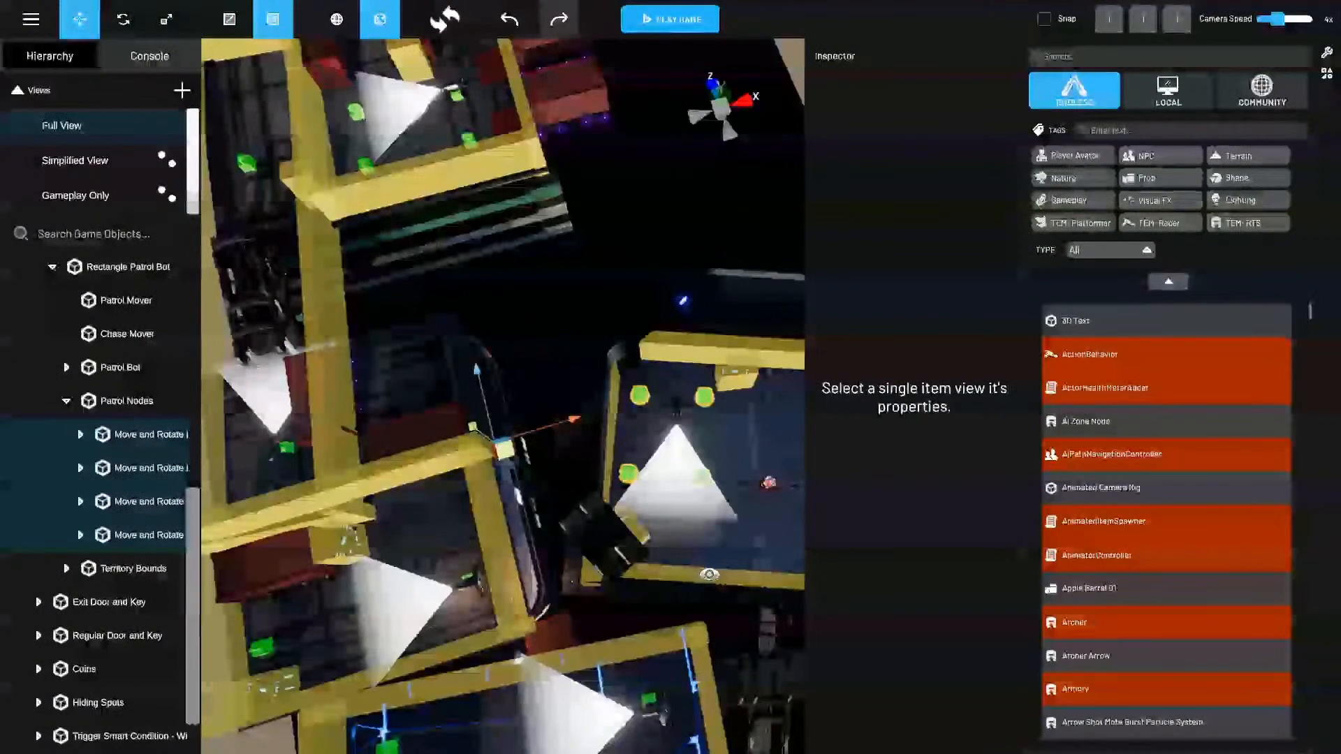
{"action": "middle_click_drag", "start_coordinate": [710, 574], "coordinate": [771, 518]}
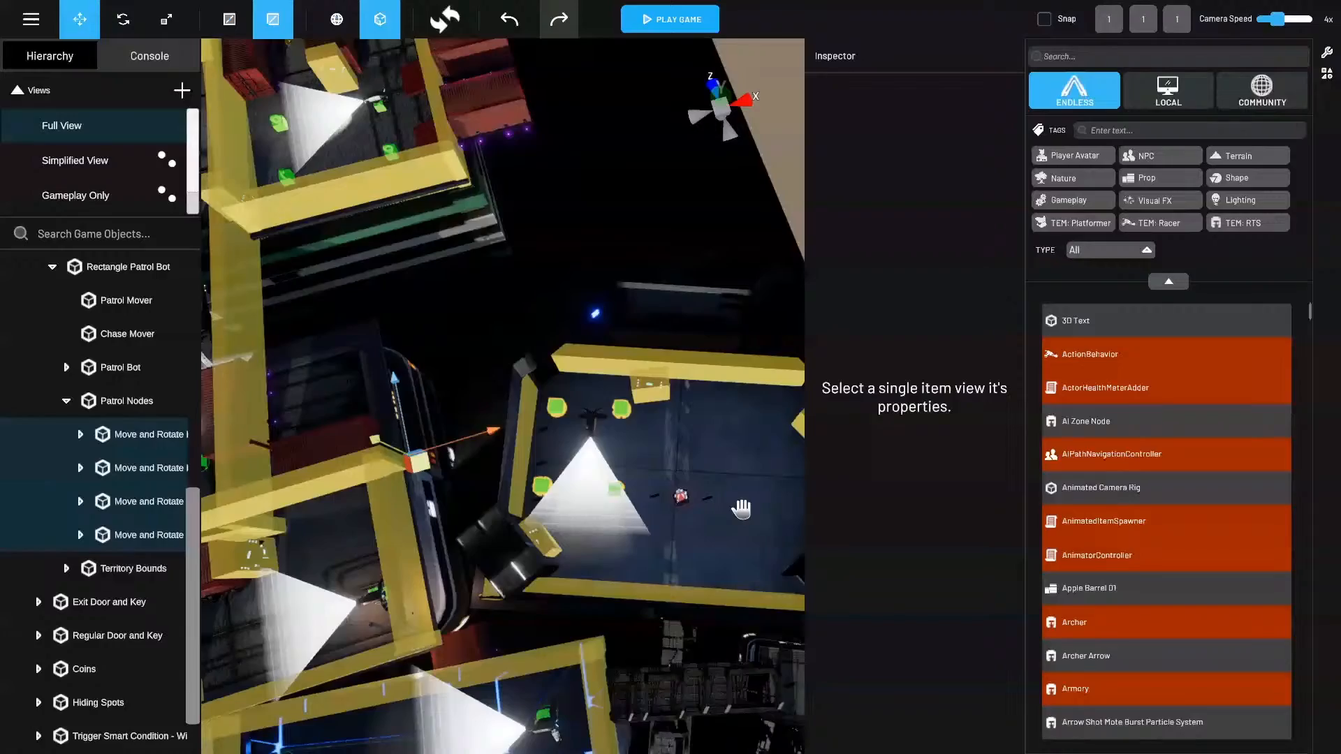
{"action": "right_click_drag", "start_coordinate": [771, 519], "coordinate": [496, 533]}
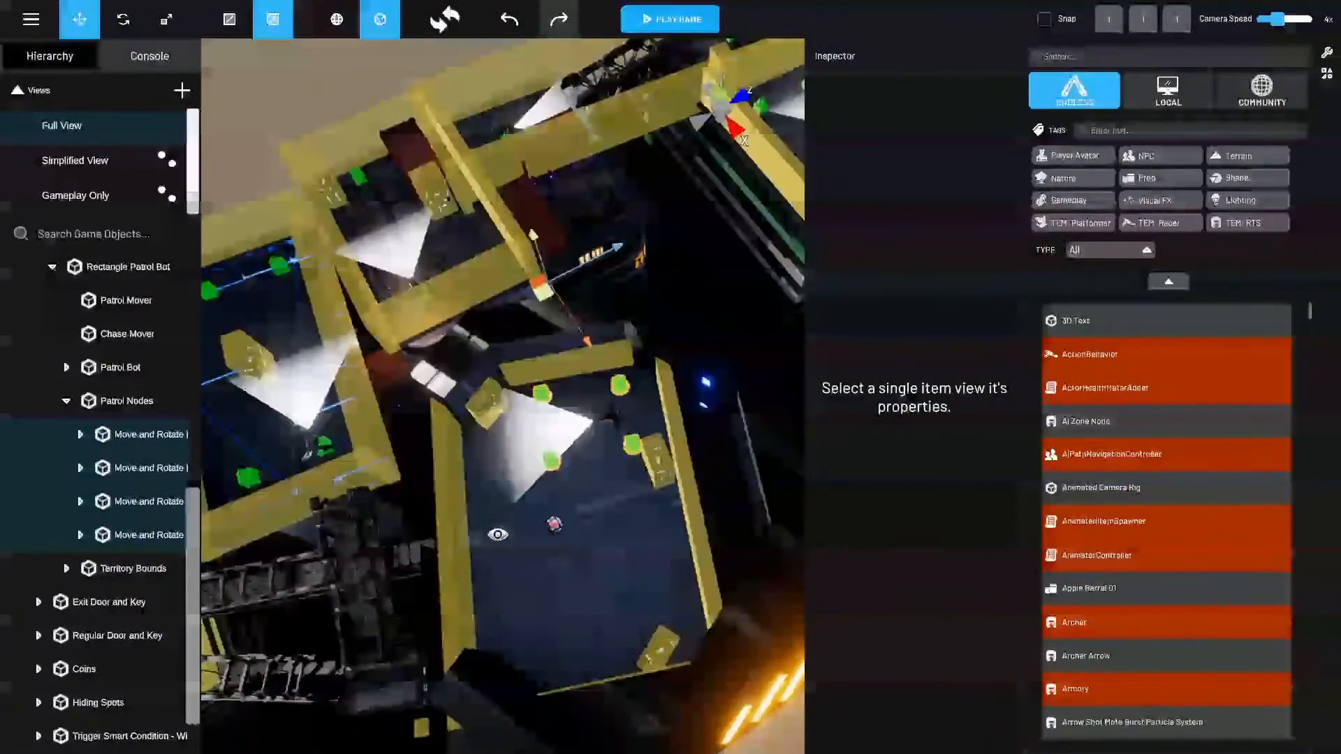
{"action": "mouse_move", "coordinate": [496, 533]}
{"action": "middle_mouse_down"}
{"action": "mouse_move", "coordinate": [533, 524]}
{"action": "mouse_move", "coordinate": [496, 515]}
{"action": "middle_mouse_up"}
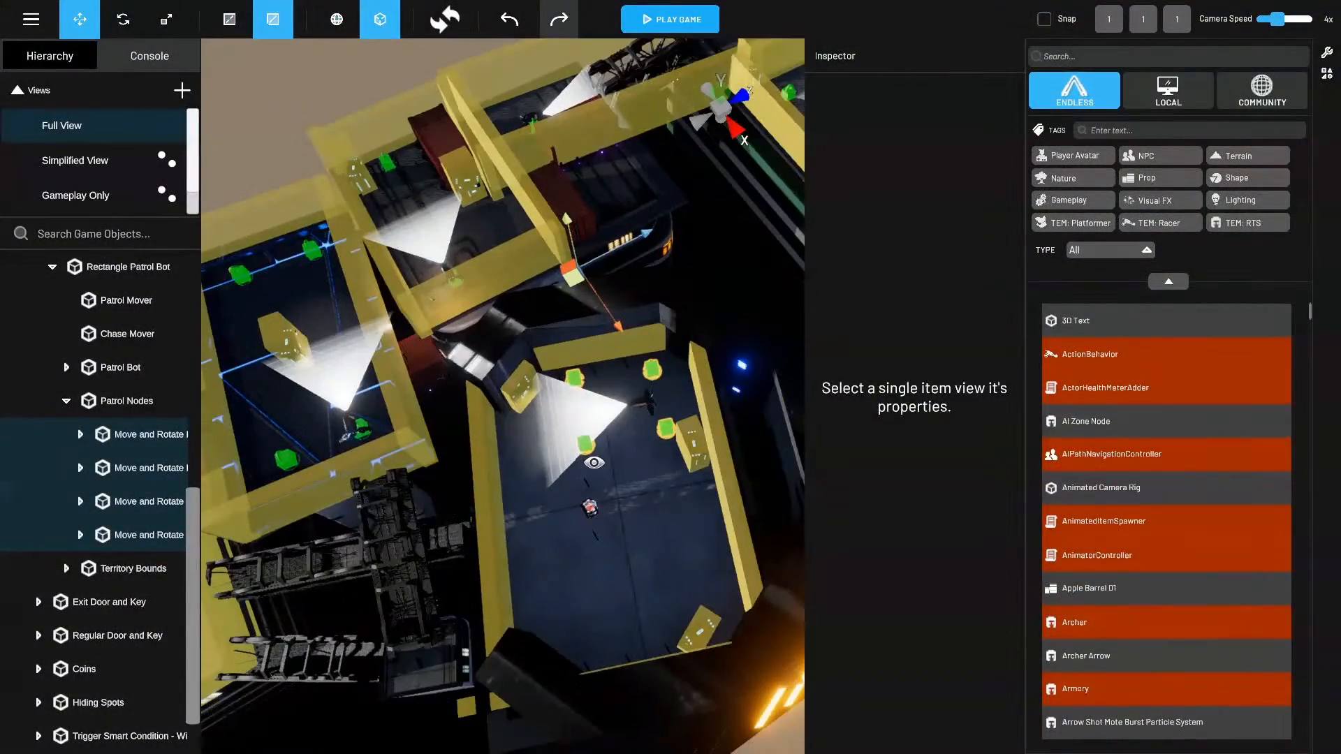
{"action": "right_click_drag", "start_coordinate": [497, 515], "coordinate": [562, 360]}
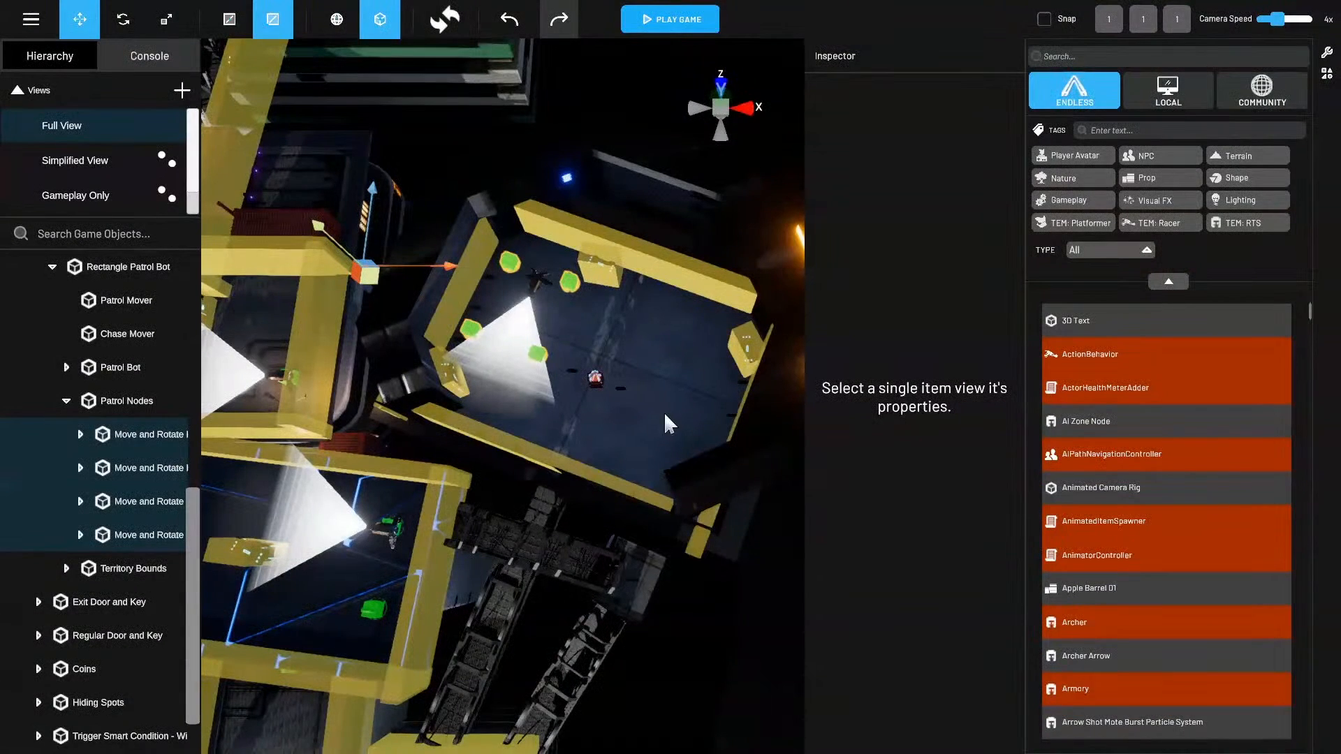
{"action": "right_click_drag", "start_coordinate": [664, 423], "coordinate": [603, 506]}
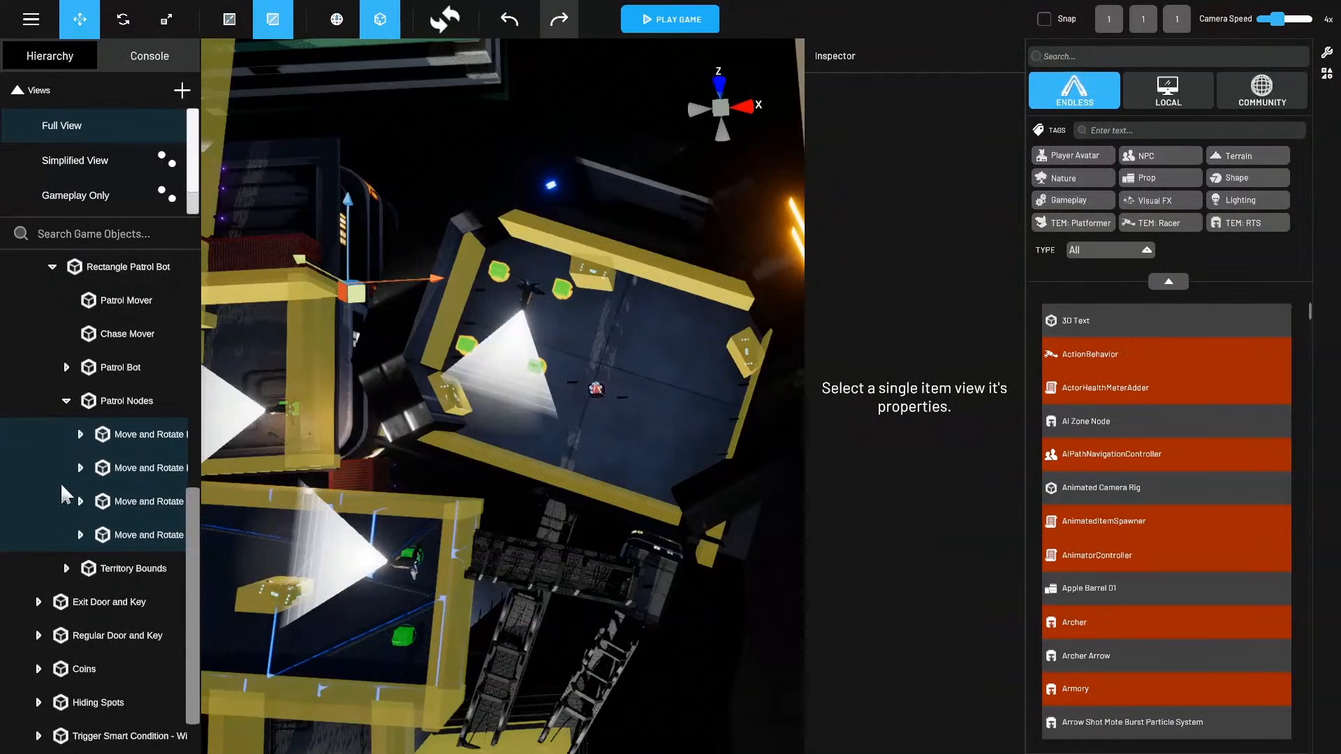
{"action": "left_click", "coordinate": [142, 434]}
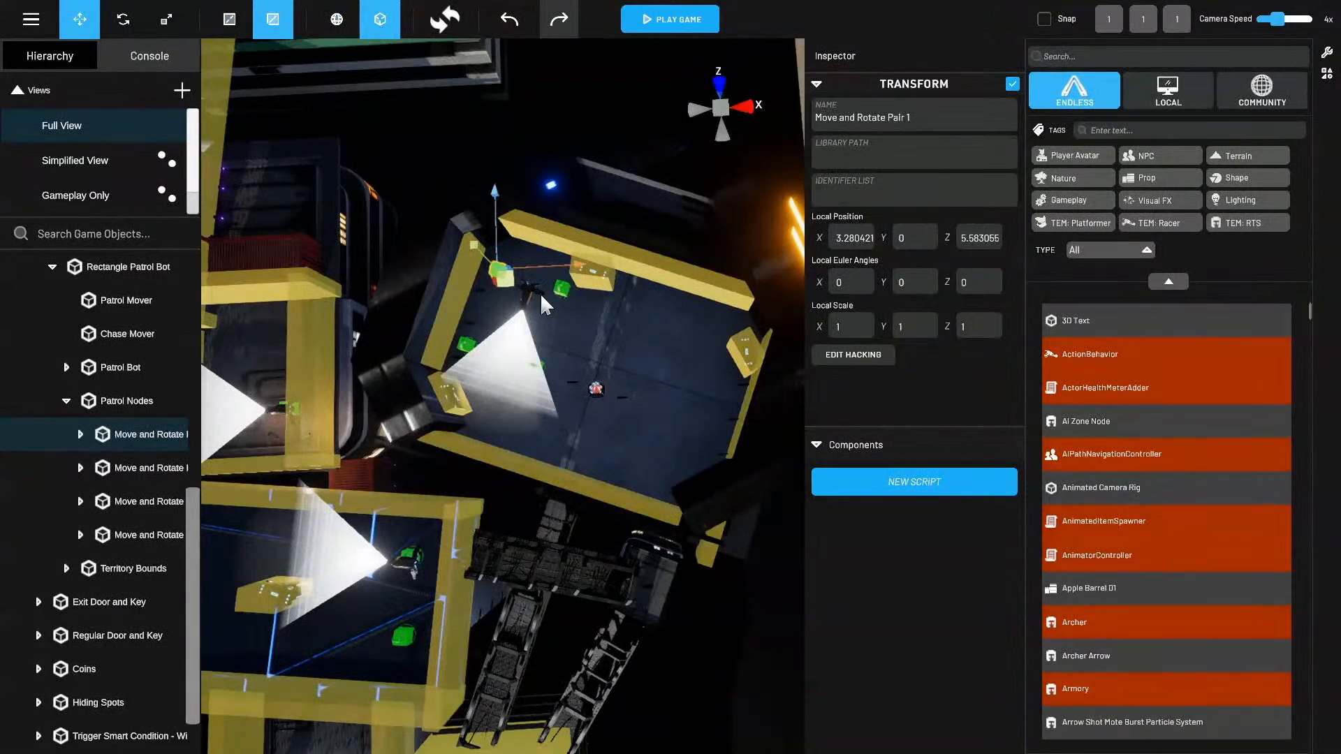
{"action": "left_click", "coordinate": [109, 462]}
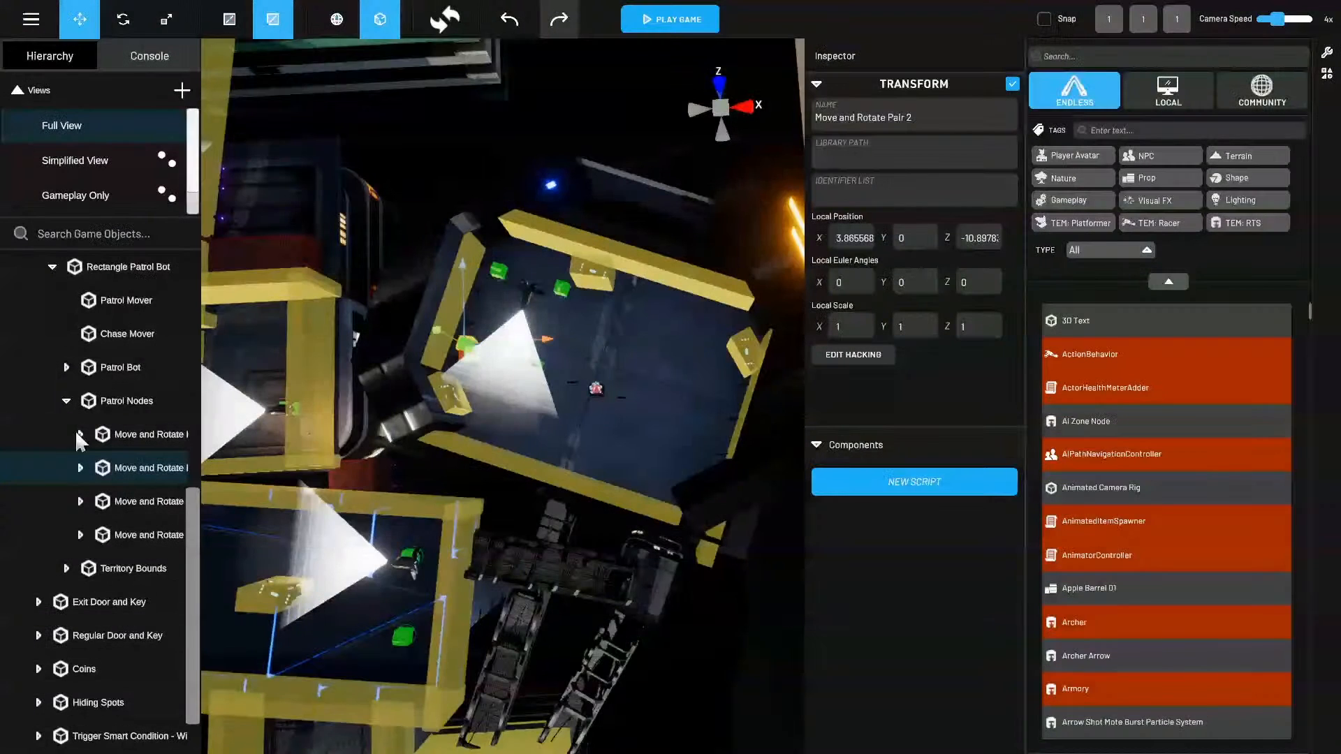
Playtest the level, continue past the introduction message and climb over the corrugated awning toward the rooftop ledge.
{"action": "left_click", "coordinate": [701, 26]}
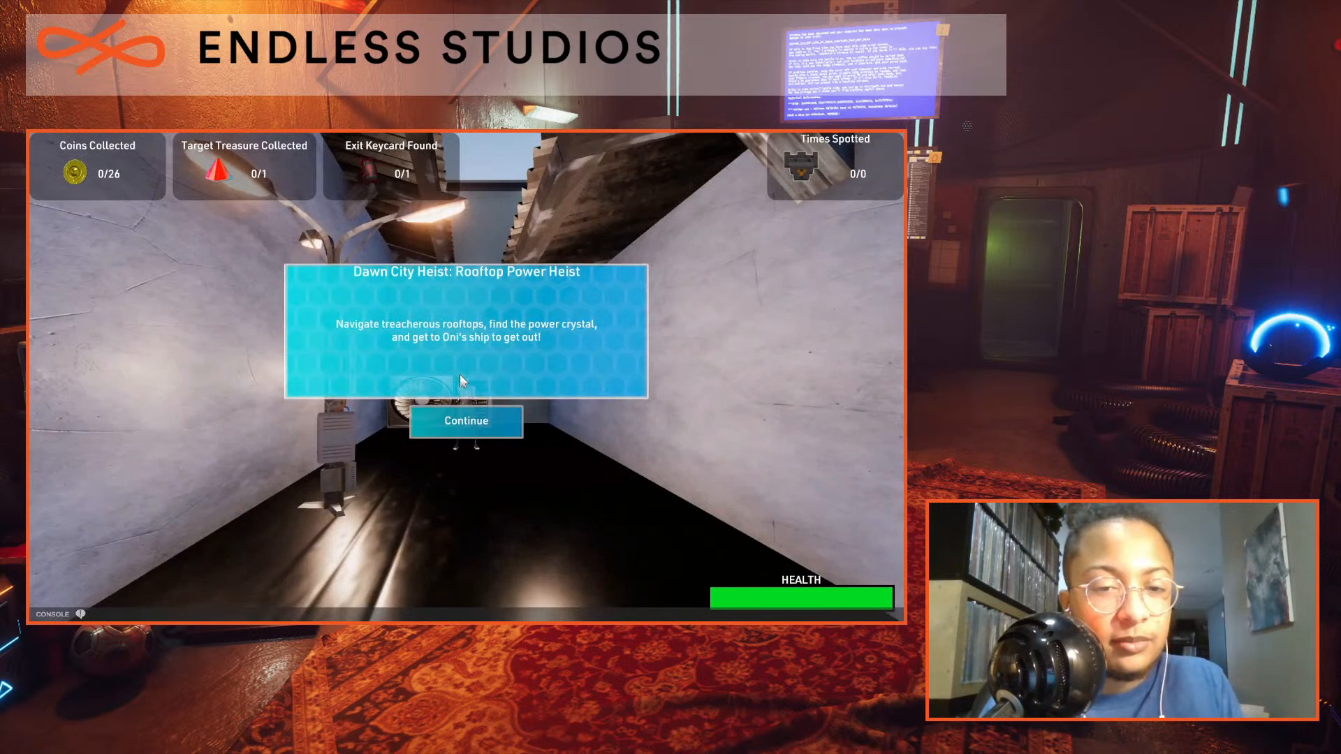
{"action": "left_click", "coordinate": [467, 421]}
{"action": "key", "text": "w"}
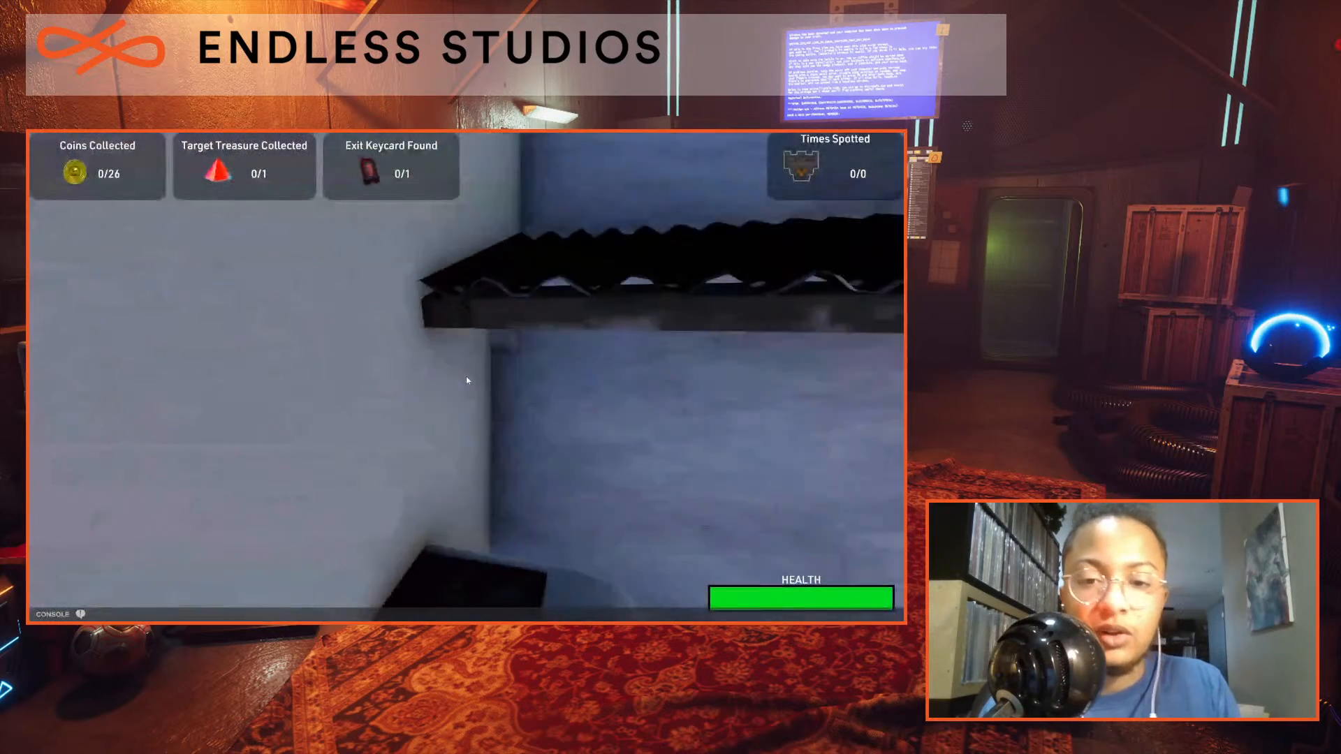
{"action": "key", "text": "space"}
{"action": "key", "text": "w"}
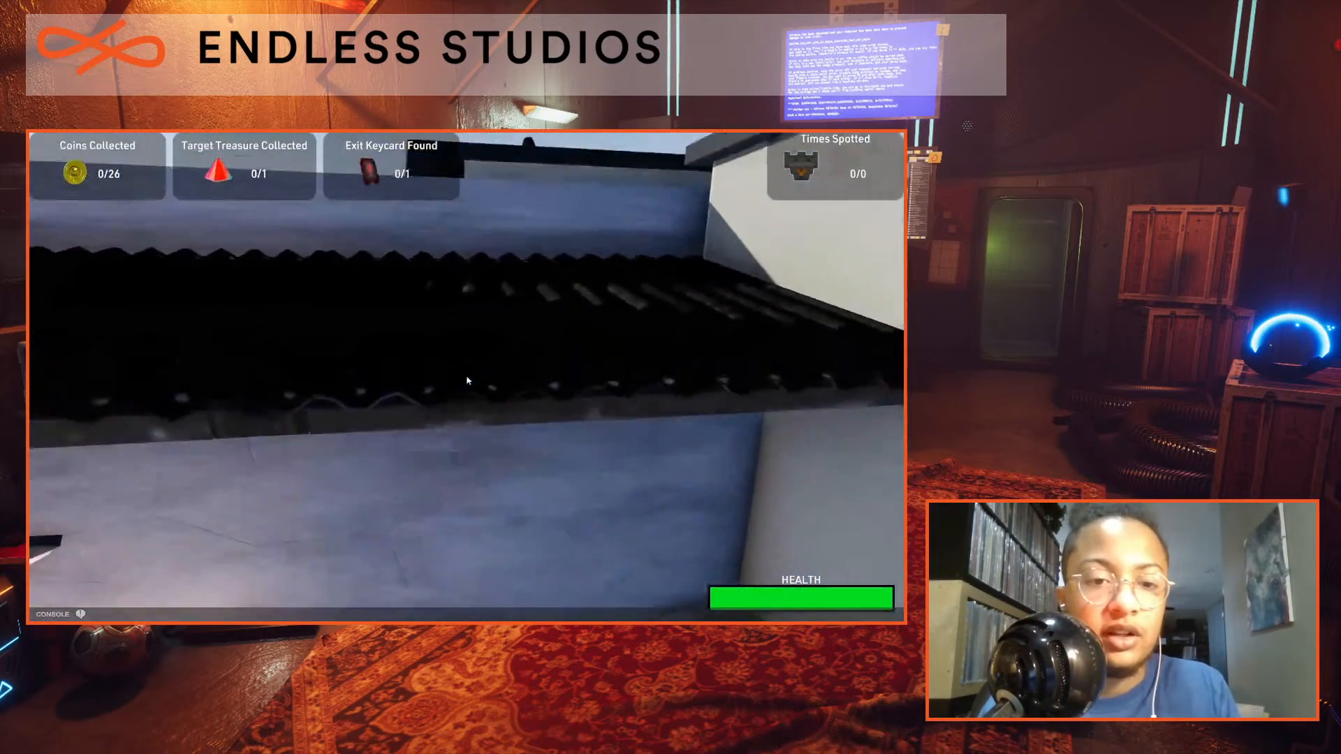
{"action": "key", "text": "space"}
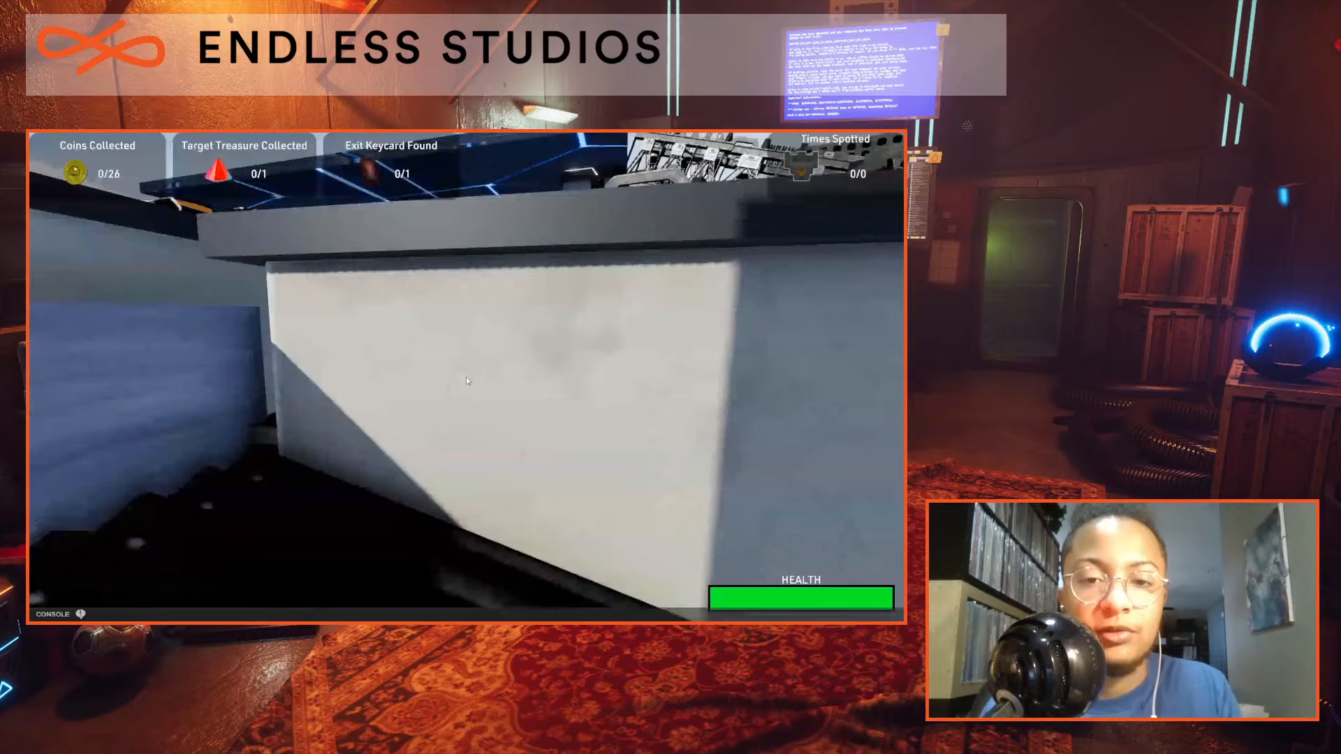
{"action": "key", "text": "space"}
Cross the metal walkway to the edge of the dark rooftop with the glowing red device and the patrol bot.
{"action": "key", "text": "w"}
{"action": "key", "text": "w"}
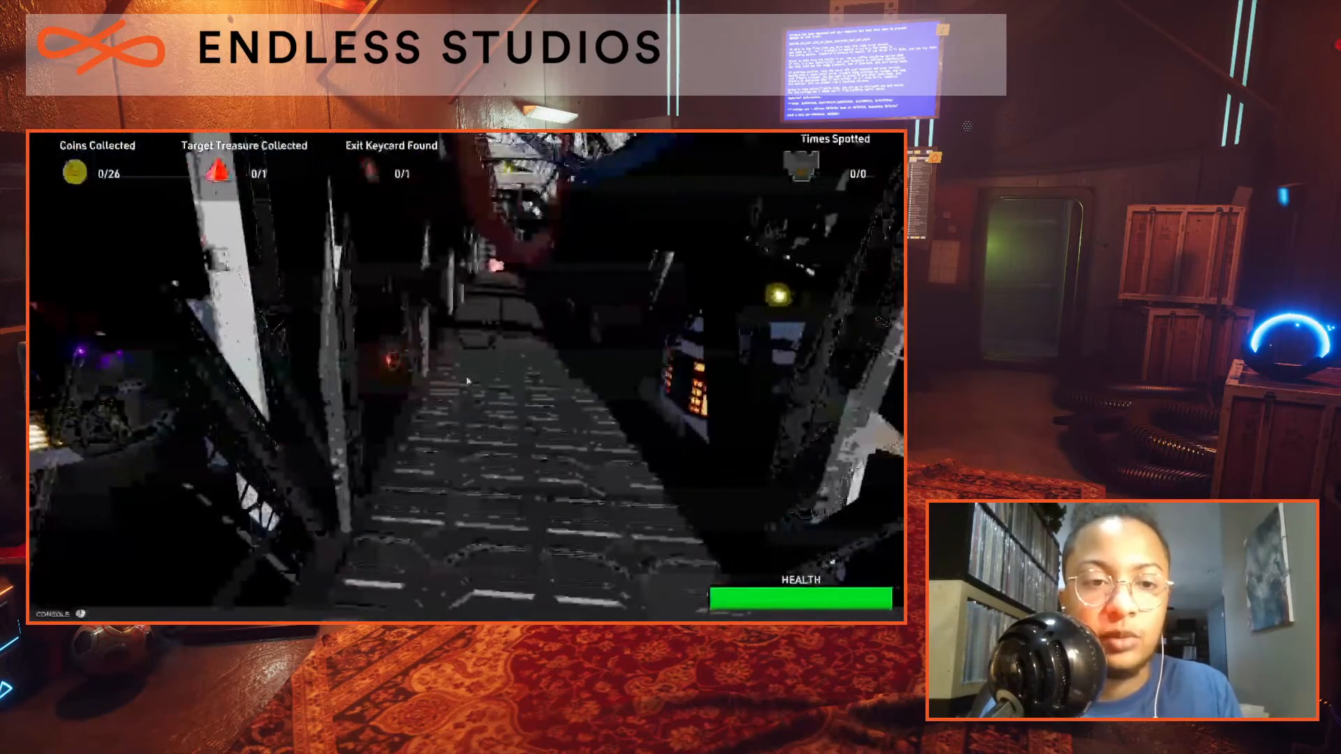
{"action": "key", "text": "w"}
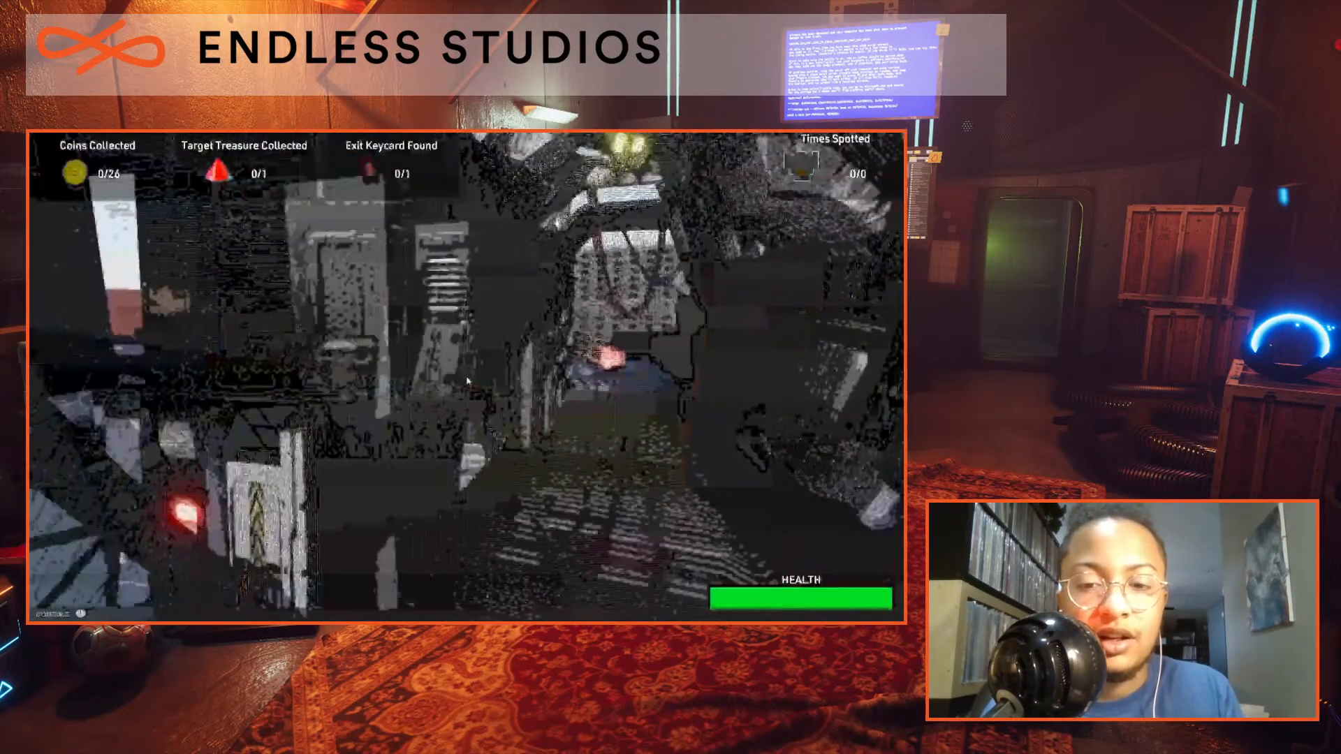
{"action": "key", "text": "w"}
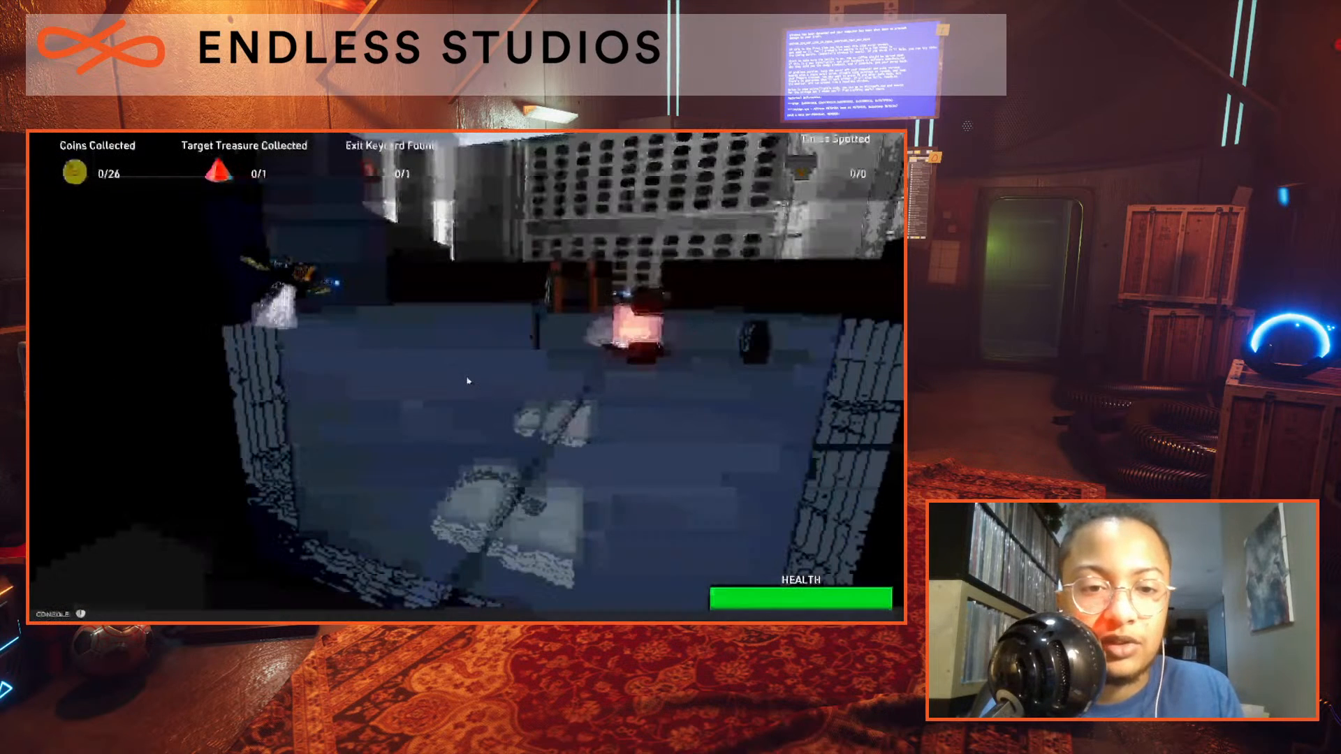
{"action": "key", "text": "w"}
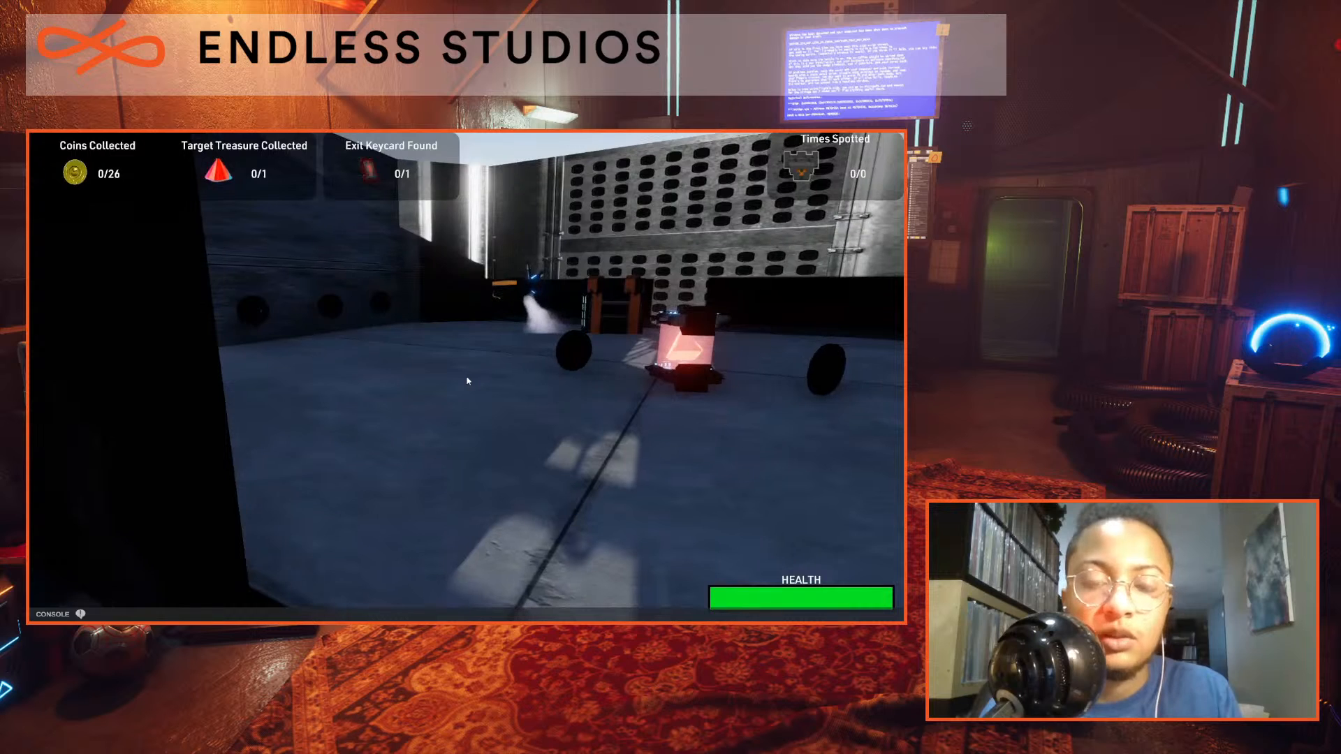
Watch the patrol bot's route and light beam from the rooftop edge, sidestepping to keep it in sight.
{"action": "key", "text": "a"}
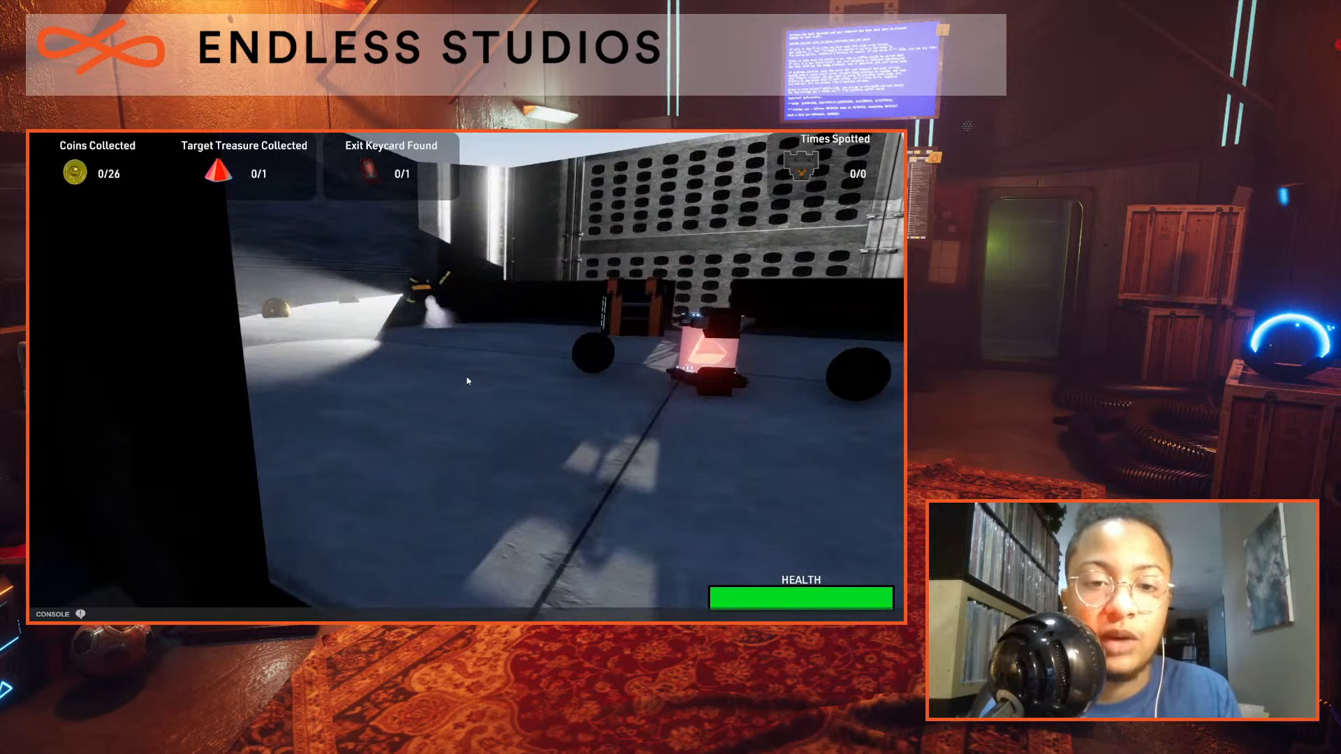
{"action": "key", "text": "d"}
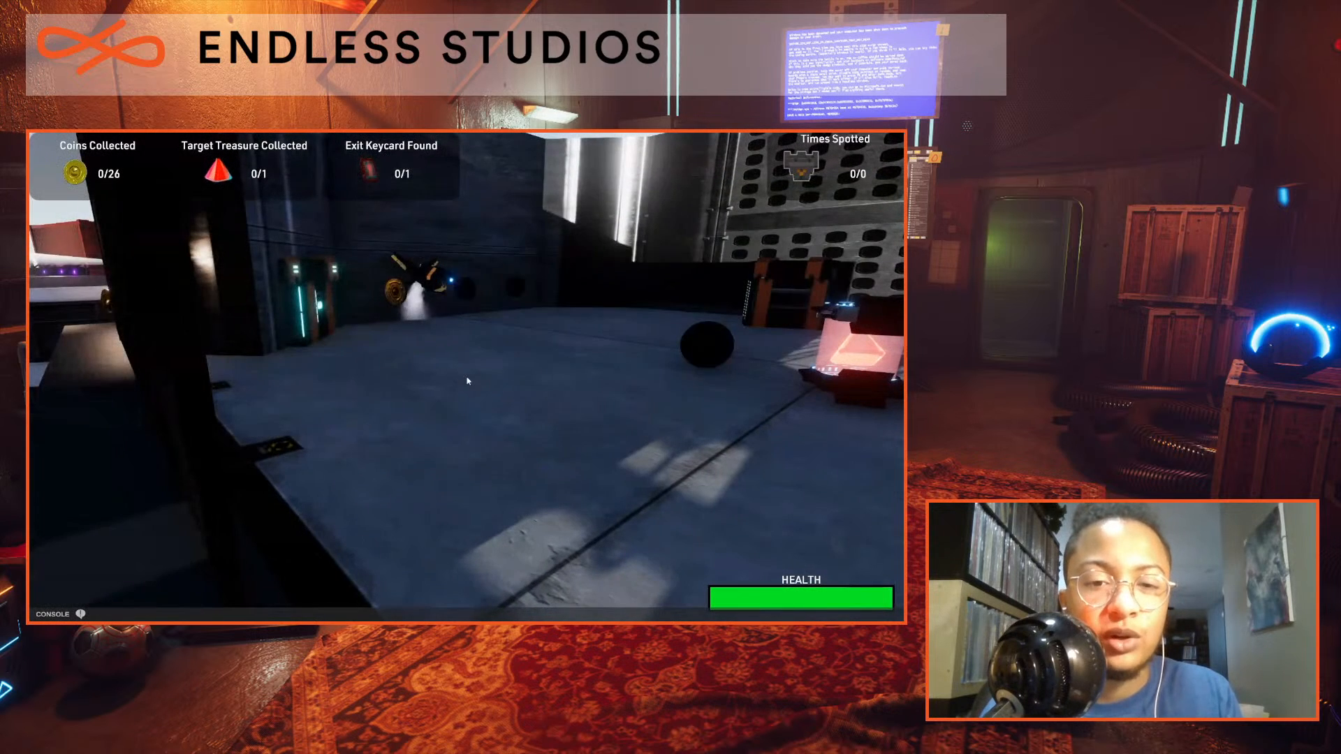
{"action": "key", "text": "d"}
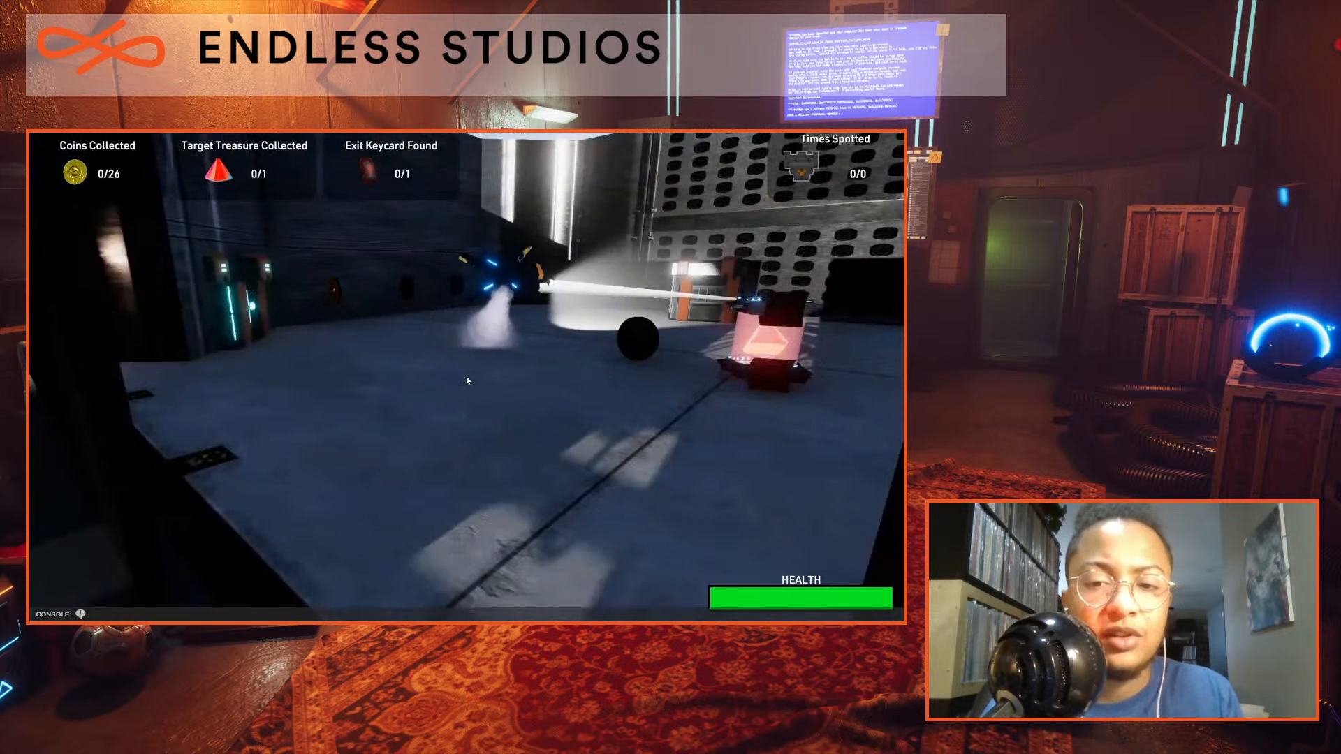
{"action": "key", "text": "a"}
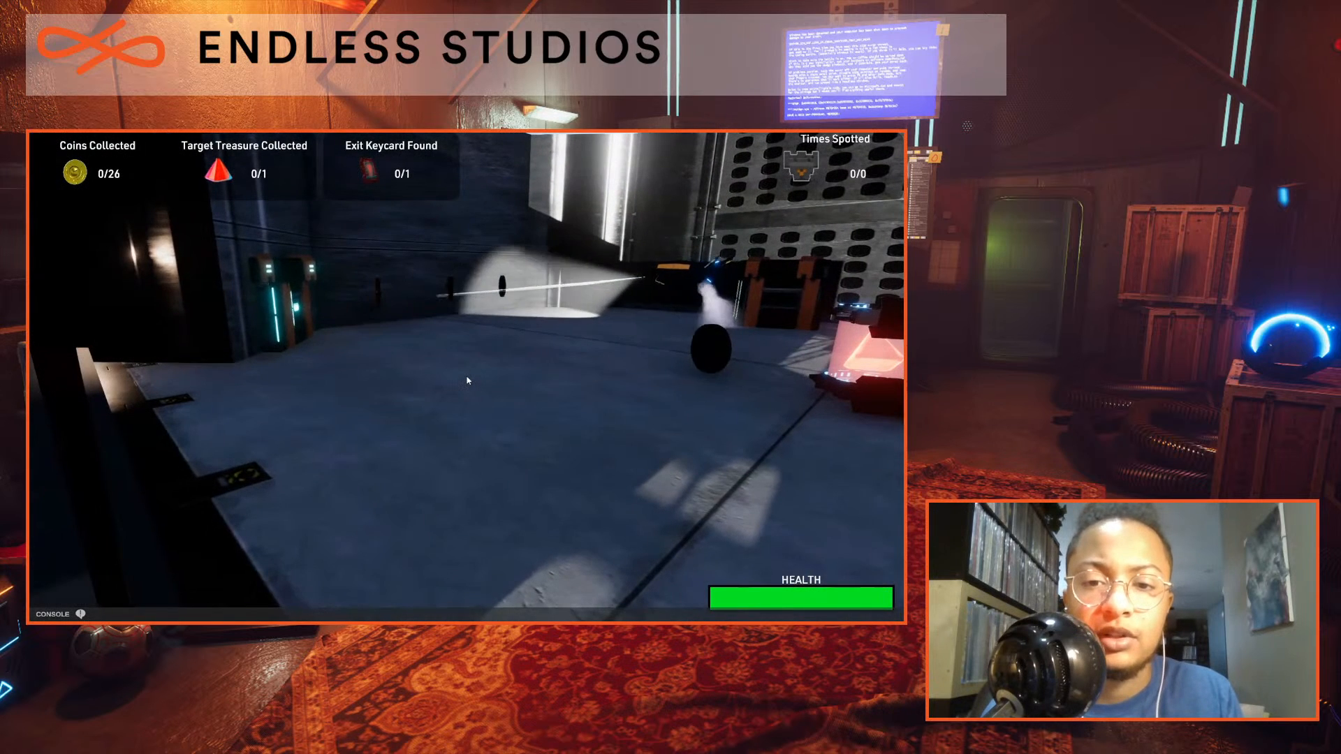
{"action": "key", "text": "a"}
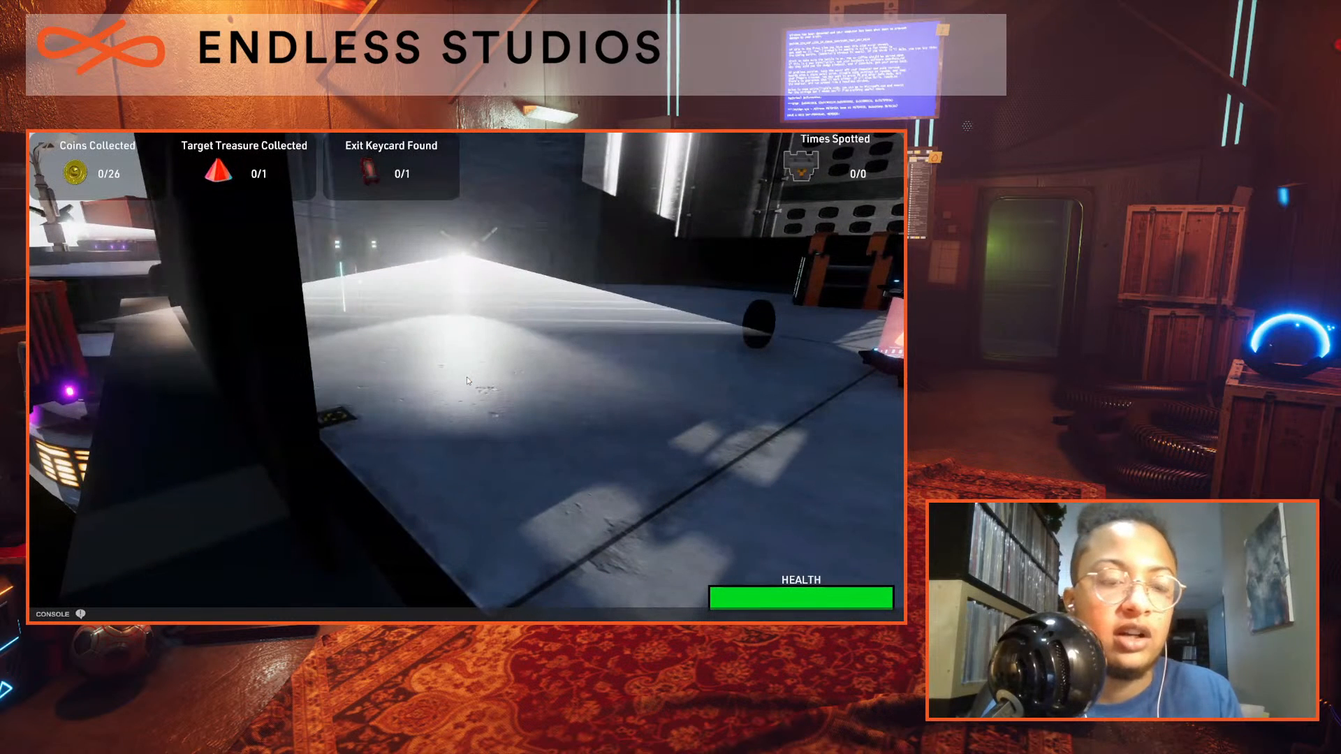
{"action": "key", "text": "d"}
Sidestep behind the dark pillar at the walkway's end to examine how well it hides the player from the patrol bot.
{"action": "key", "text": "a"}
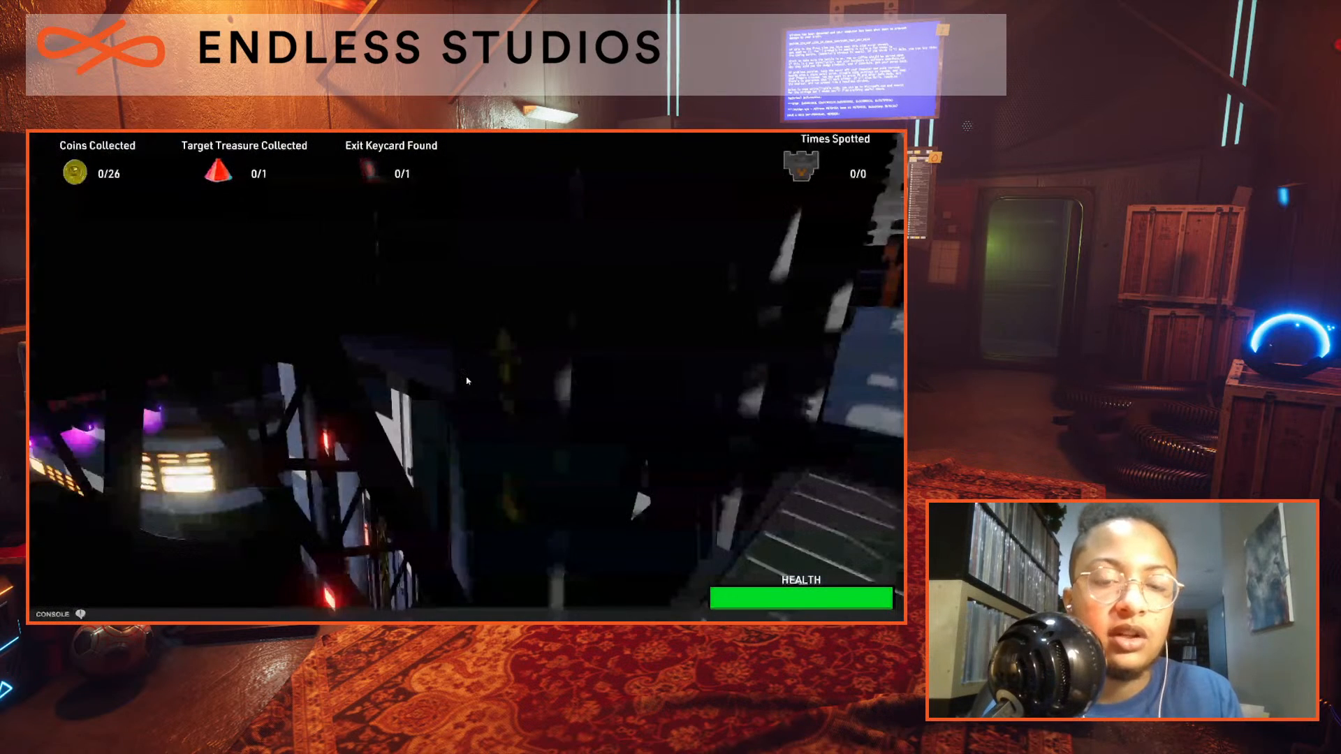
{"action": "key", "text": "a"}
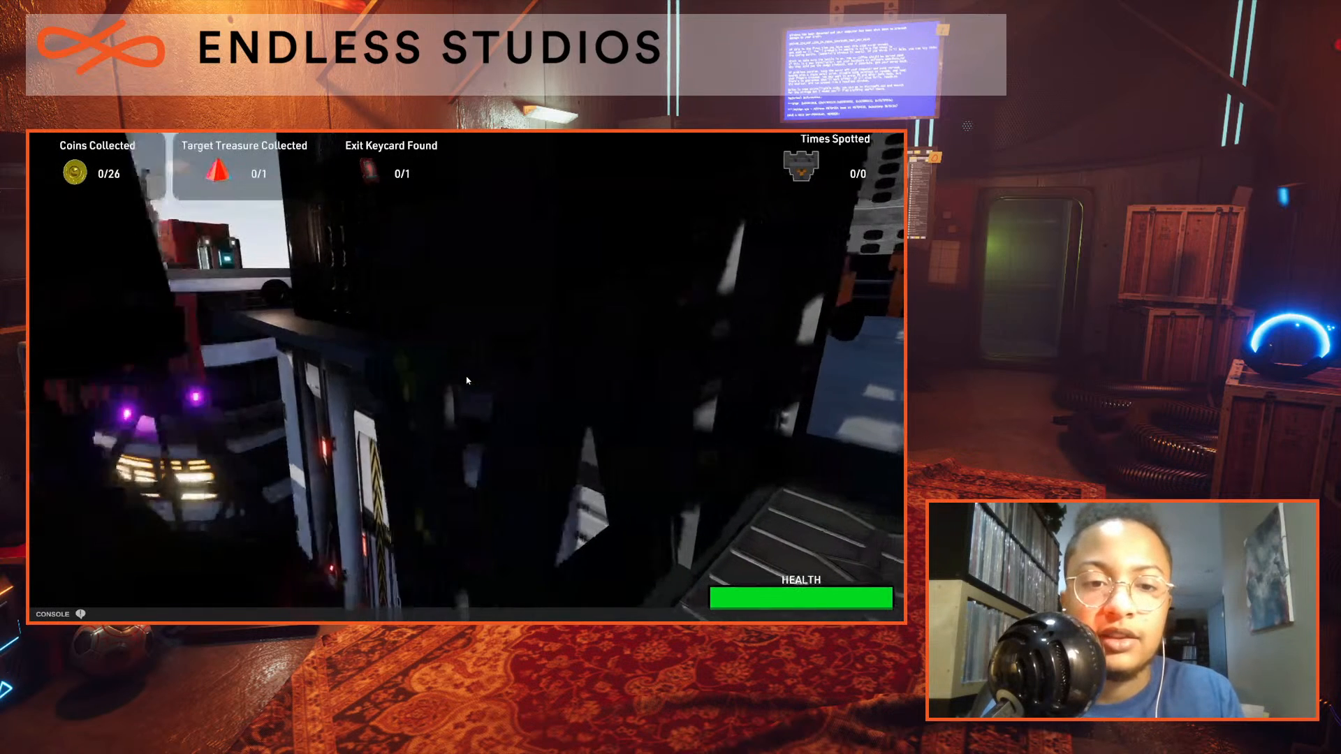
{"action": "key", "text": "a"}
{"action": "key", "text": "a"}
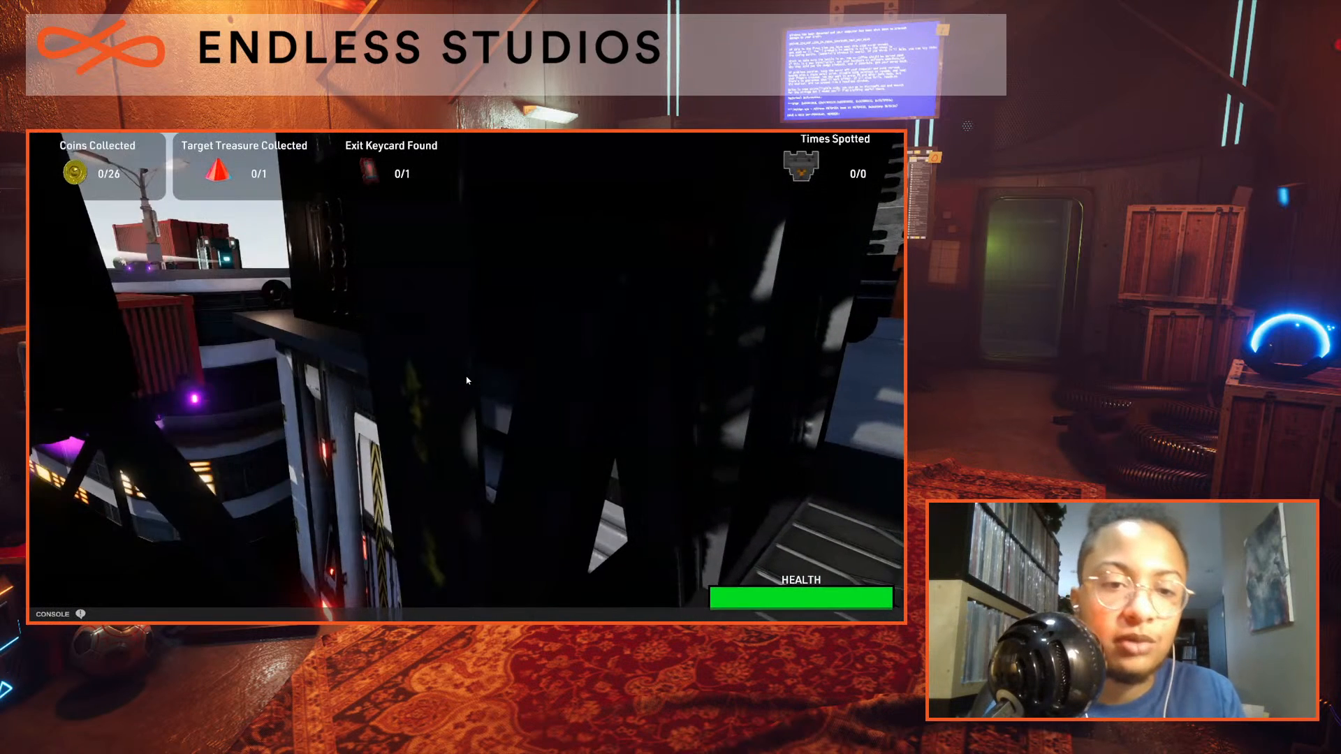
{"action": "key", "text": "d"}
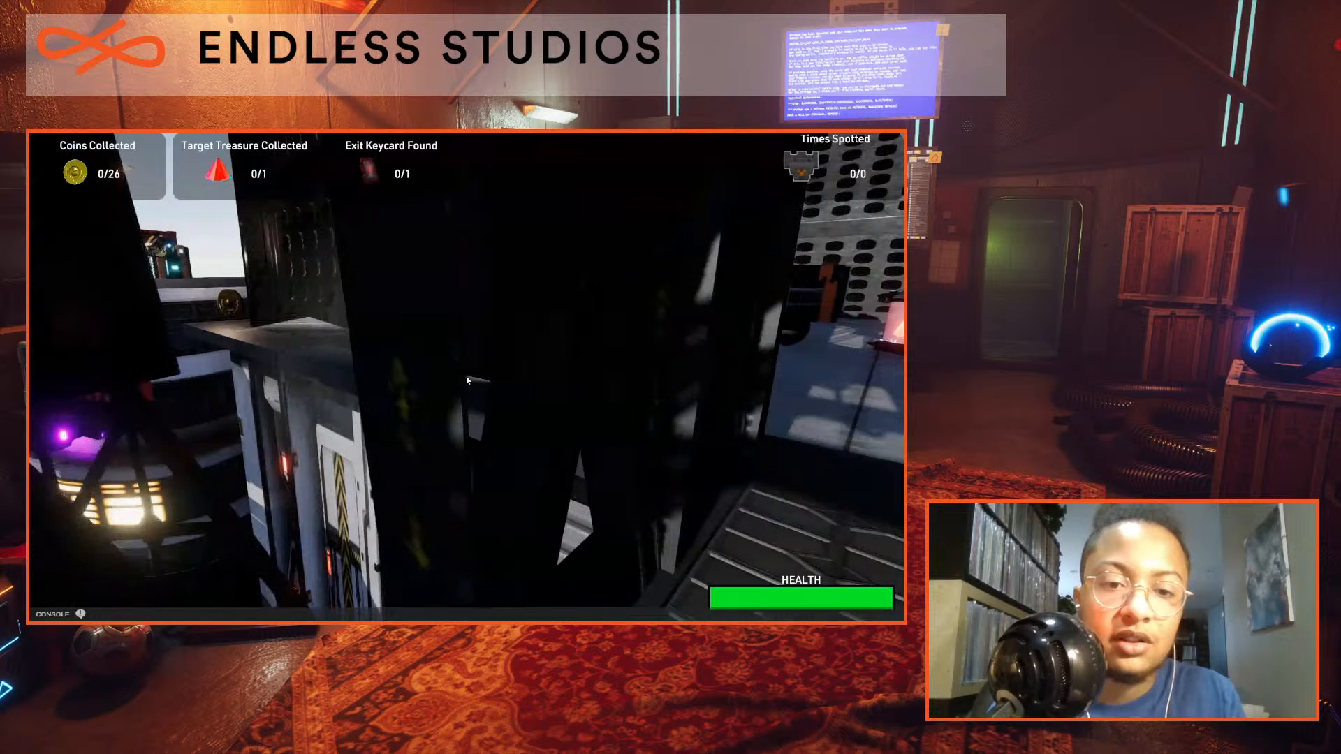
{"action": "key", "text": "d"}
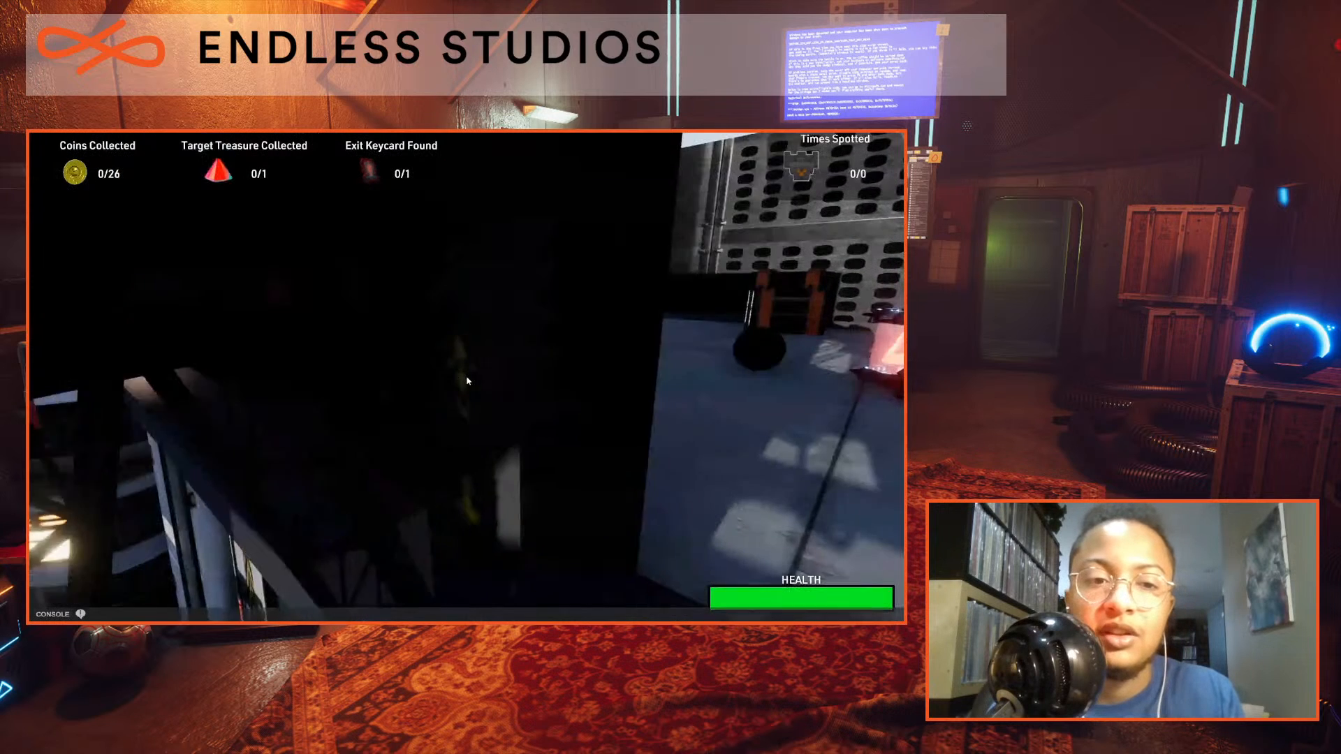
Sidestep out from behind the pillar, look over the rooftop, and end the playtest to return to the level editor.
{"action": "key", "text": "d"}
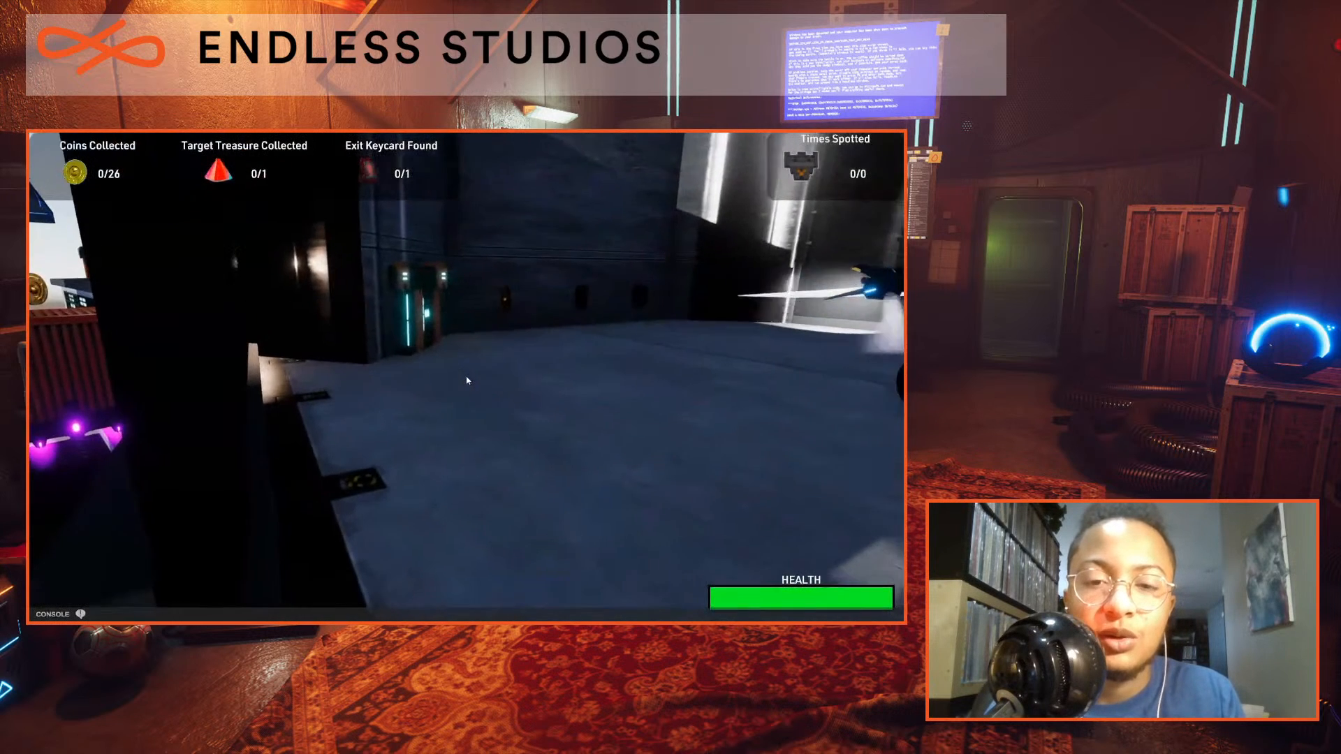
{"action": "key", "text": "d"}
{"action": "key", "text": "Escape"}
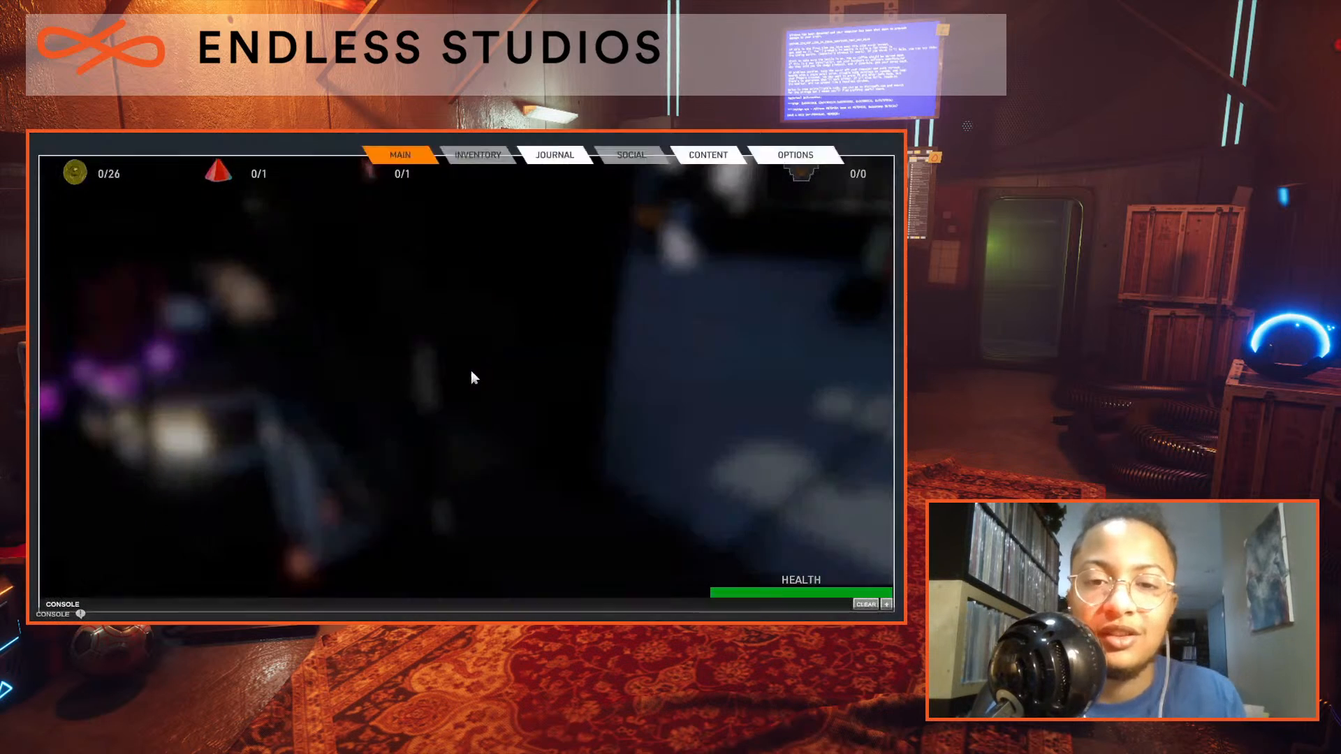
{"action": "left_click", "coordinate": [500, 274]}
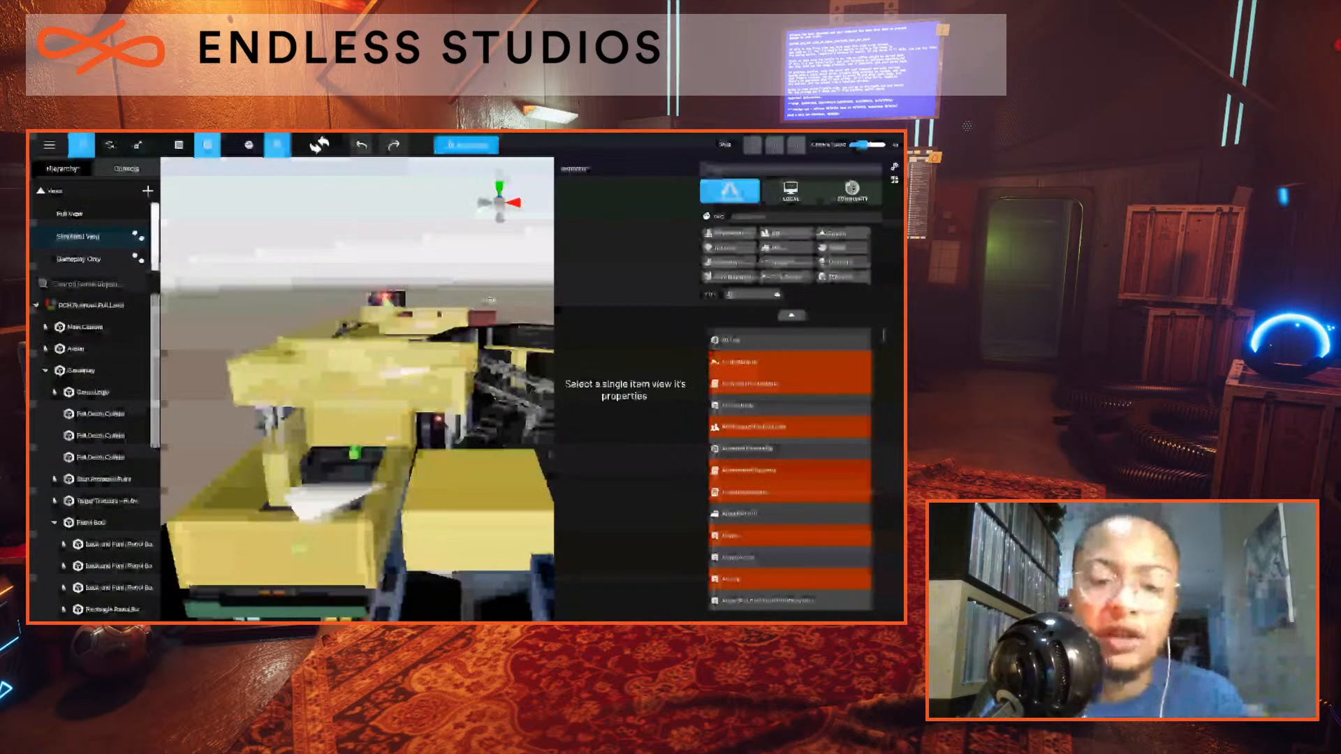
Show the Full View hierarchy and expand the last Rectangle Patrol Bot together with its Patrol Nodes group.
{"action": "right_click_drag", "start_coordinate": [491, 300], "coordinate": [484, 367]}
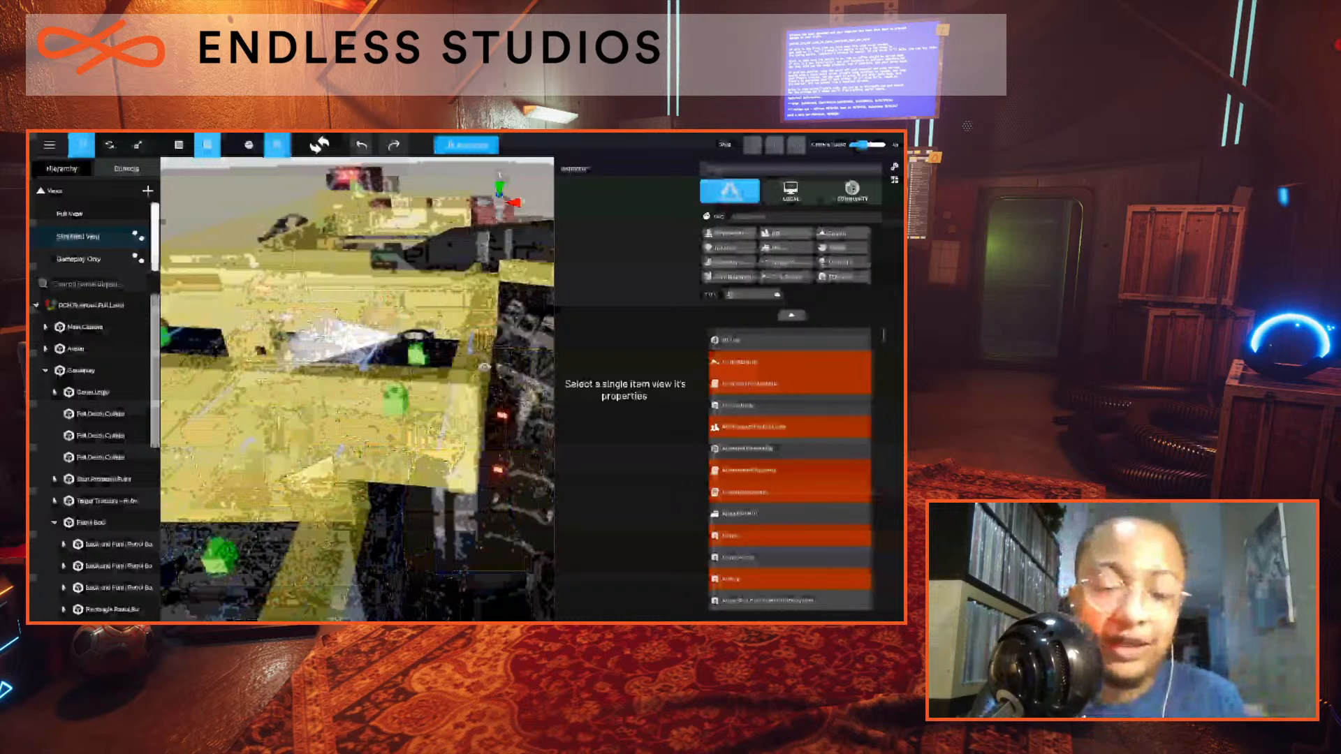
{"action": "right_click_drag", "start_coordinate": [484, 366], "coordinate": [461, 438]}
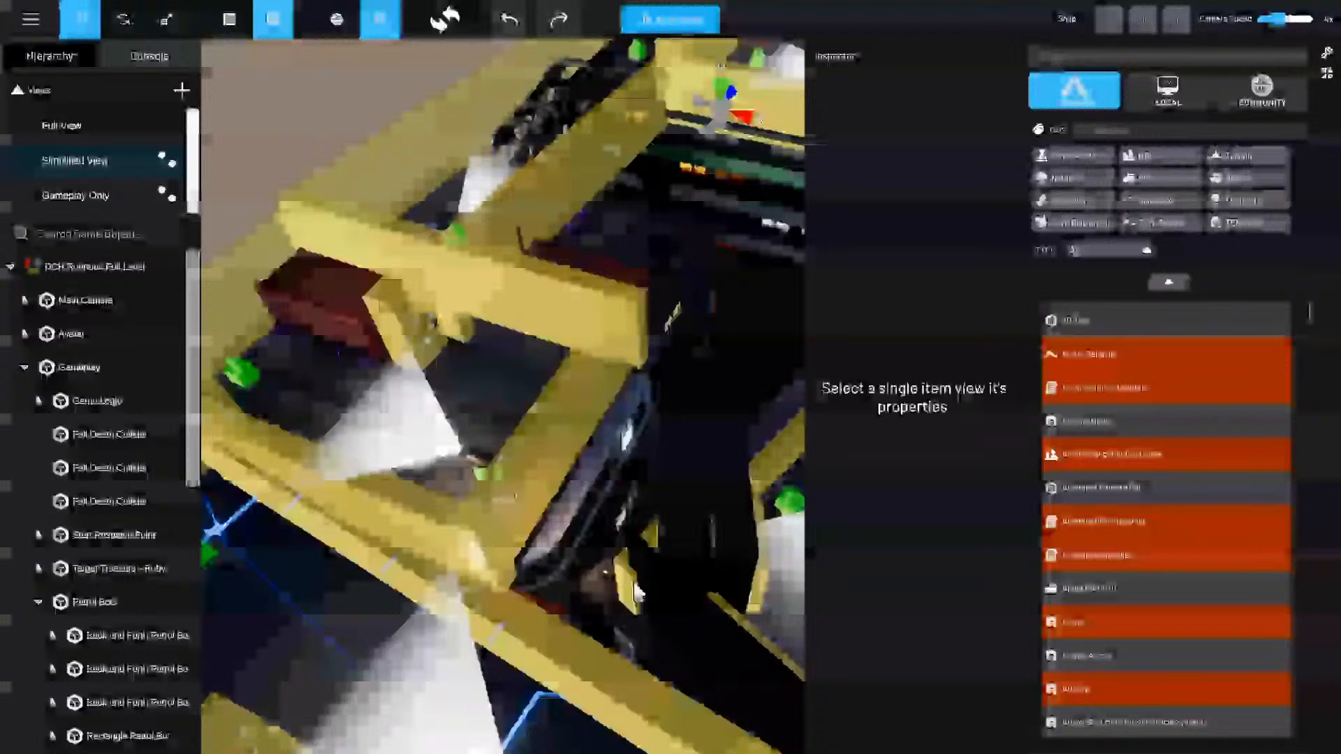
{"action": "right_click_drag", "start_coordinate": [638, 591], "coordinate": [452, 495]}
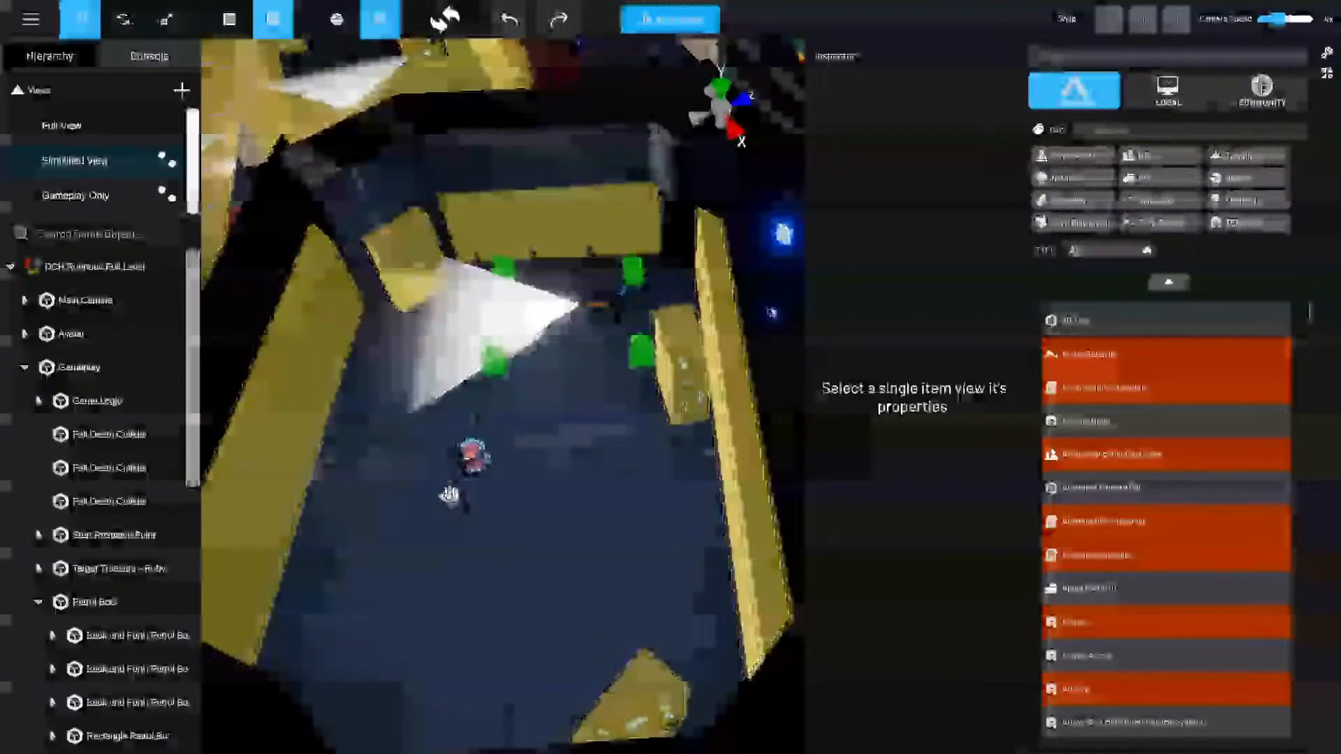
{"action": "middle_click_drag", "start_coordinate": [452, 495], "coordinate": [474, 497]}
{"action": "scroll", "coordinate": [474, 496], "scroll_direction": "up", "scroll_amount": 5}
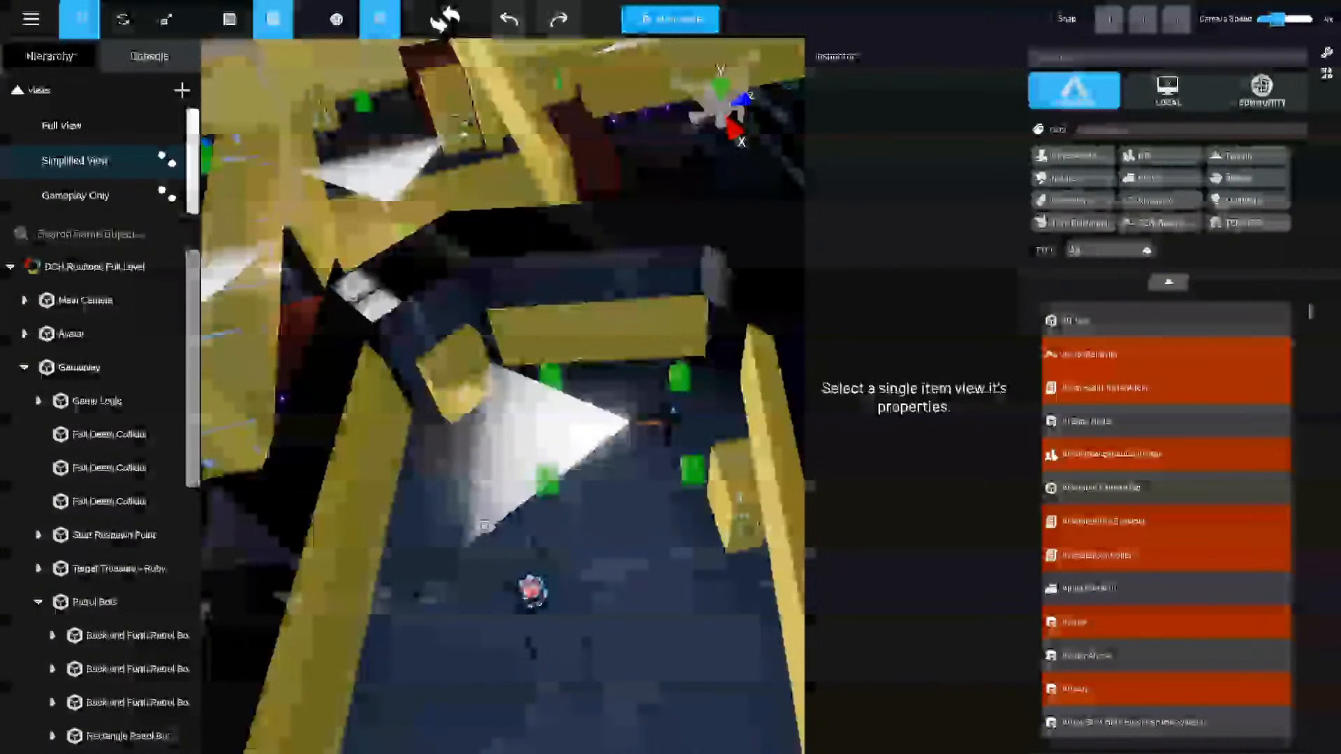
{"action": "right_click_drag", "start_coordinate": [484, 525], "coordinate": [429, 395]}
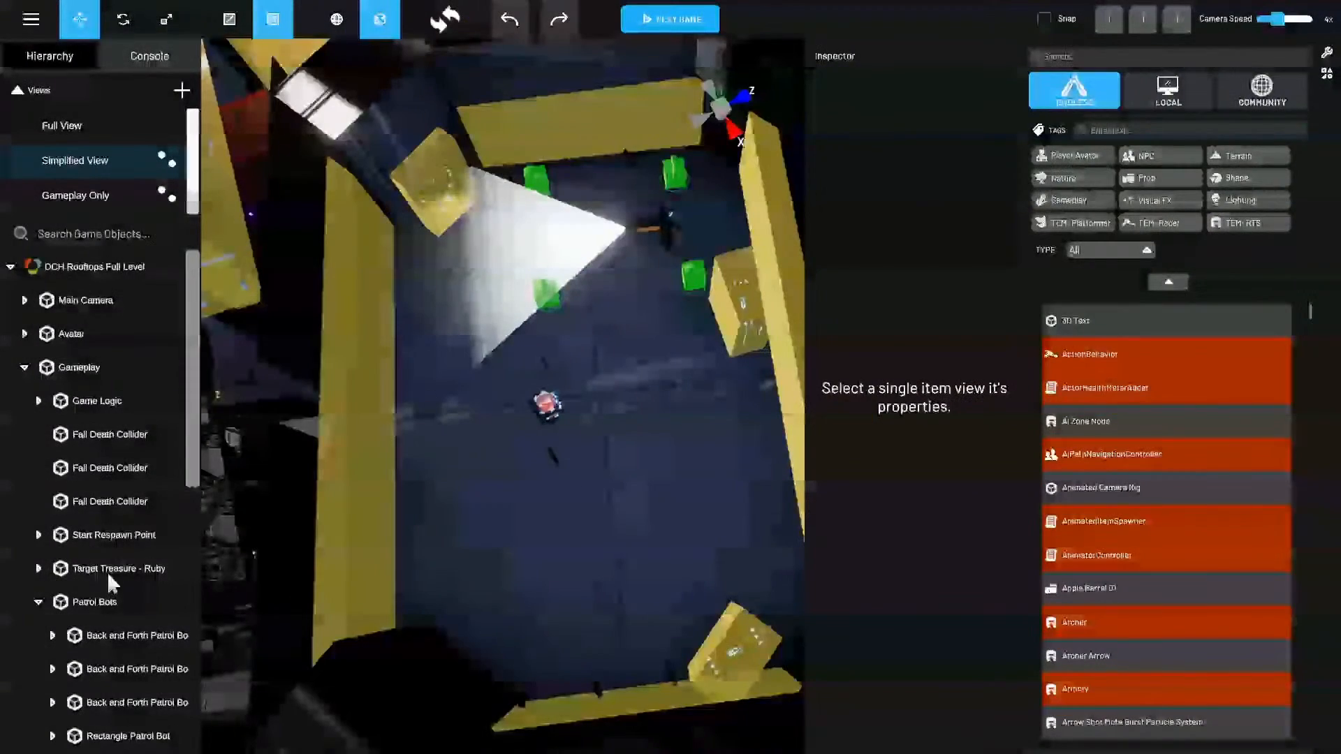
{"action": "scroll", "coordinate": [107, 571], "scroll_direction": "down", "scroll_amount": 3}
{"action": "left_click", "coordinate": [94, 128]}
{"action": "scroll", "coordinate": [77, 600], "scroll_direction": "down", "scroll_amount": 5}
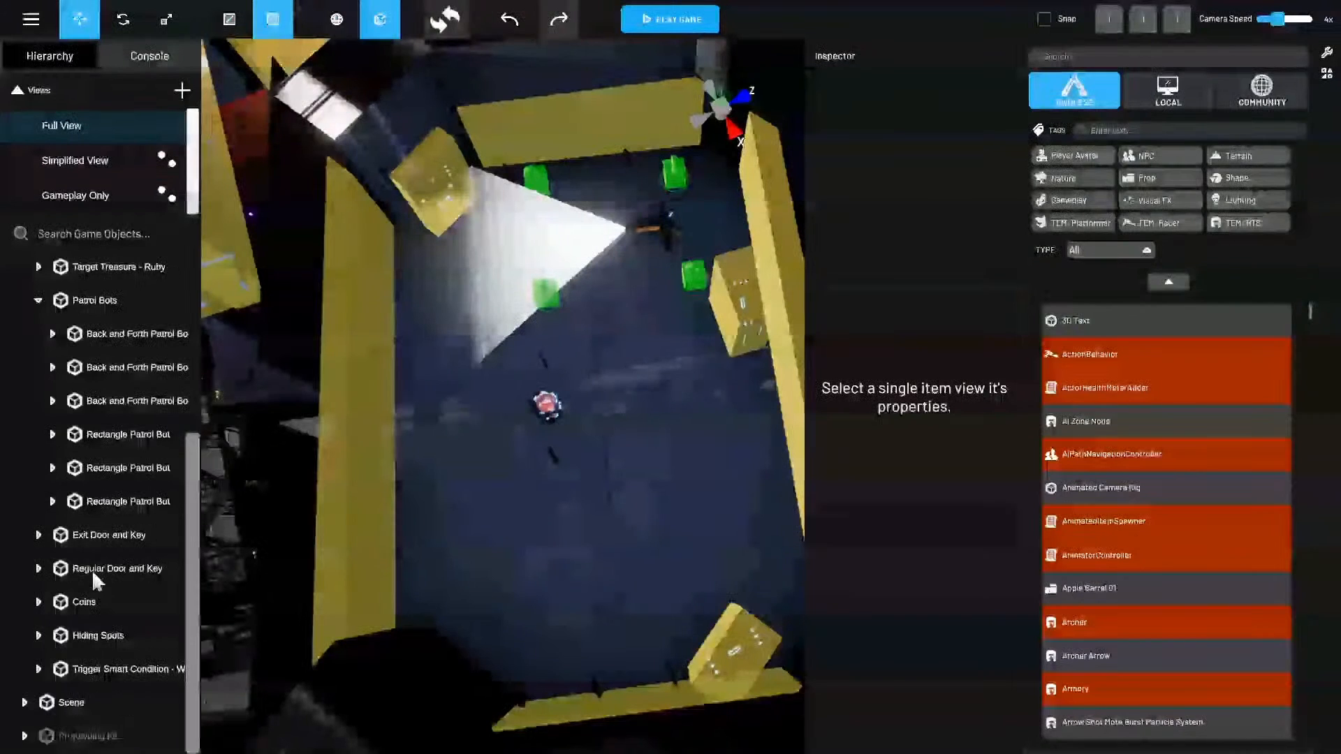
{"action": "left_click", "coordinate": [54, 500]}
{"action": "scroll", "coordinate": [123, 527], "scroll_direction": "down", "scroll_amount": 3}
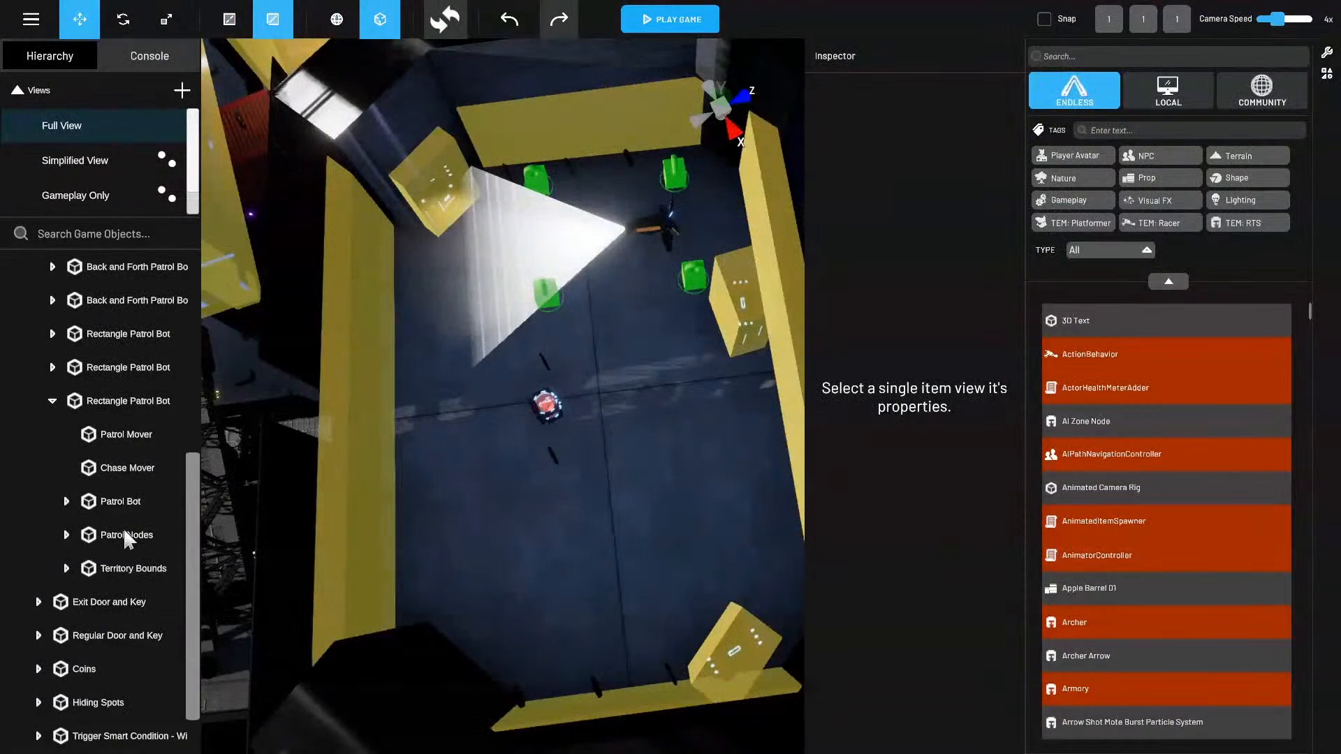
{"action": "left_click", "coordinate": [67, 535]}
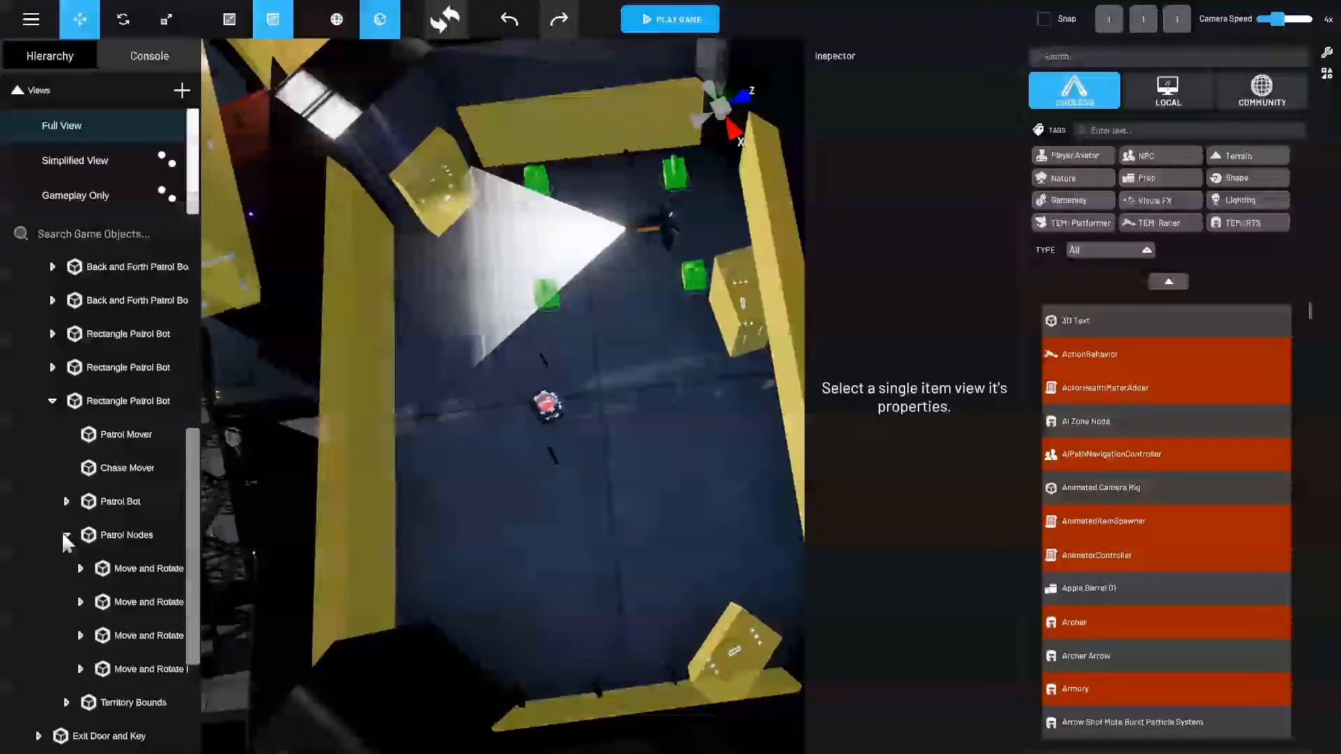
Shift the second and third Move and Rotate nodes of this patrol bot together across the rooftop floor.
{"action": "left_click", "coordinate": [149, 601]}
{"action": "left_click", "coordinate": [149, 635], "text": "ctrl"}
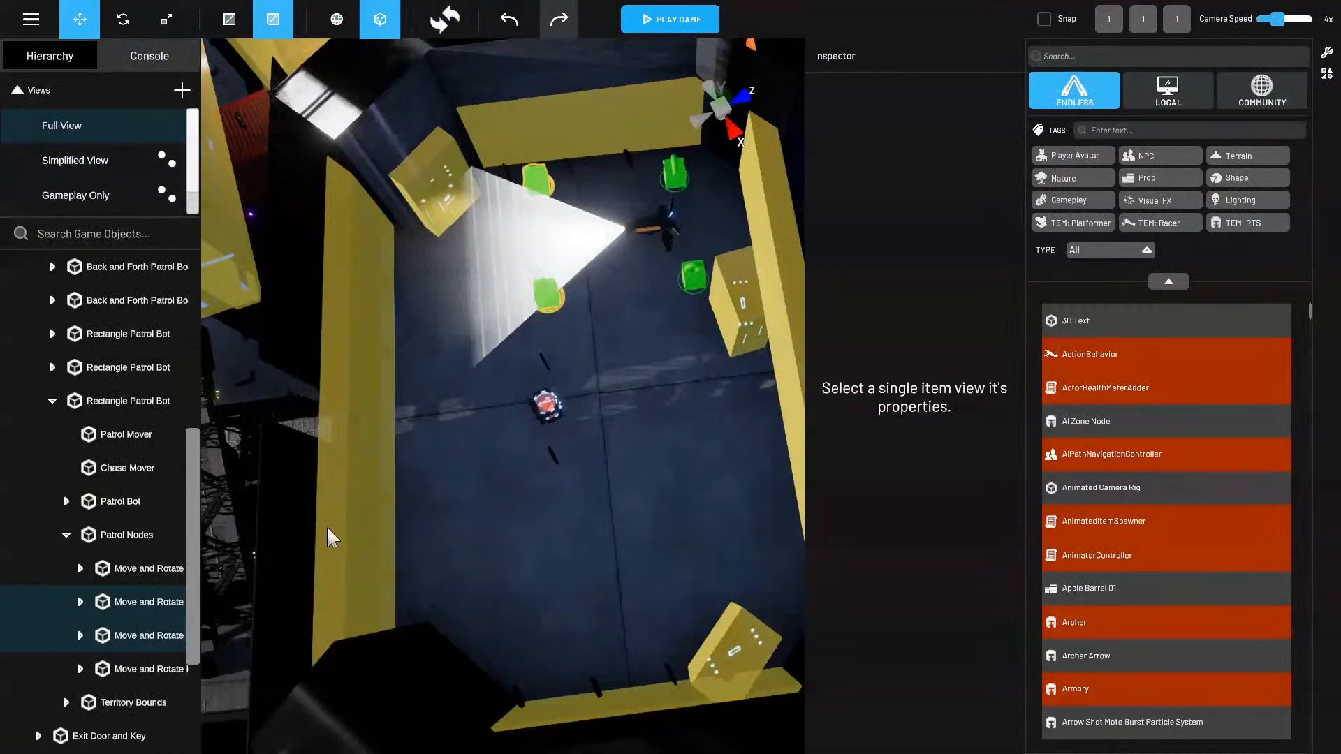
{"action": "scroll", "coordinate": [567, 560], "scroll_direction": "down", "scroll_amount": 3}
{"action": "middle_click_drag", "start_coordinate": [487, 511], "coordinate": [548, 559]}
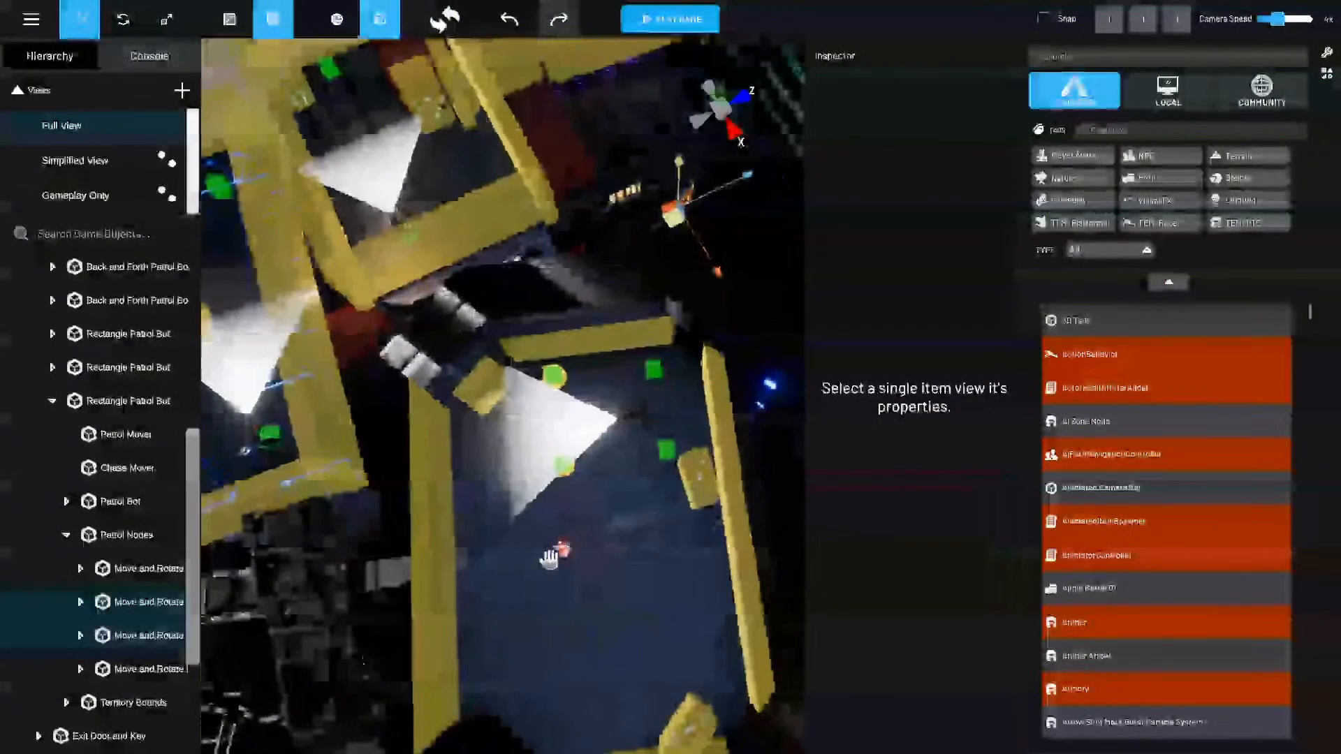
{"action": "left_click_drag", "start_coordinate": [678, 229], "coordinate": [680, 229]}
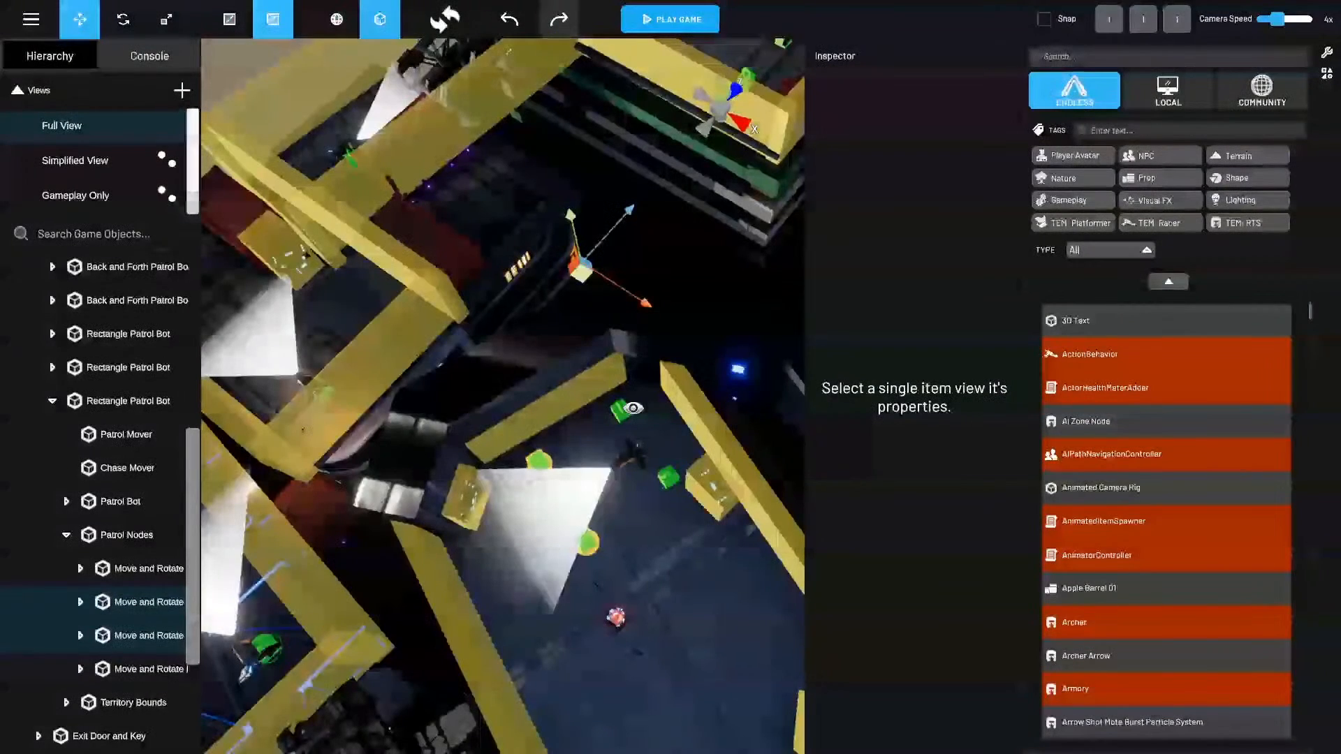
{"action": "right_click_drag", "start_coordinate": [633, 408], "coordinate": [860, 440]}
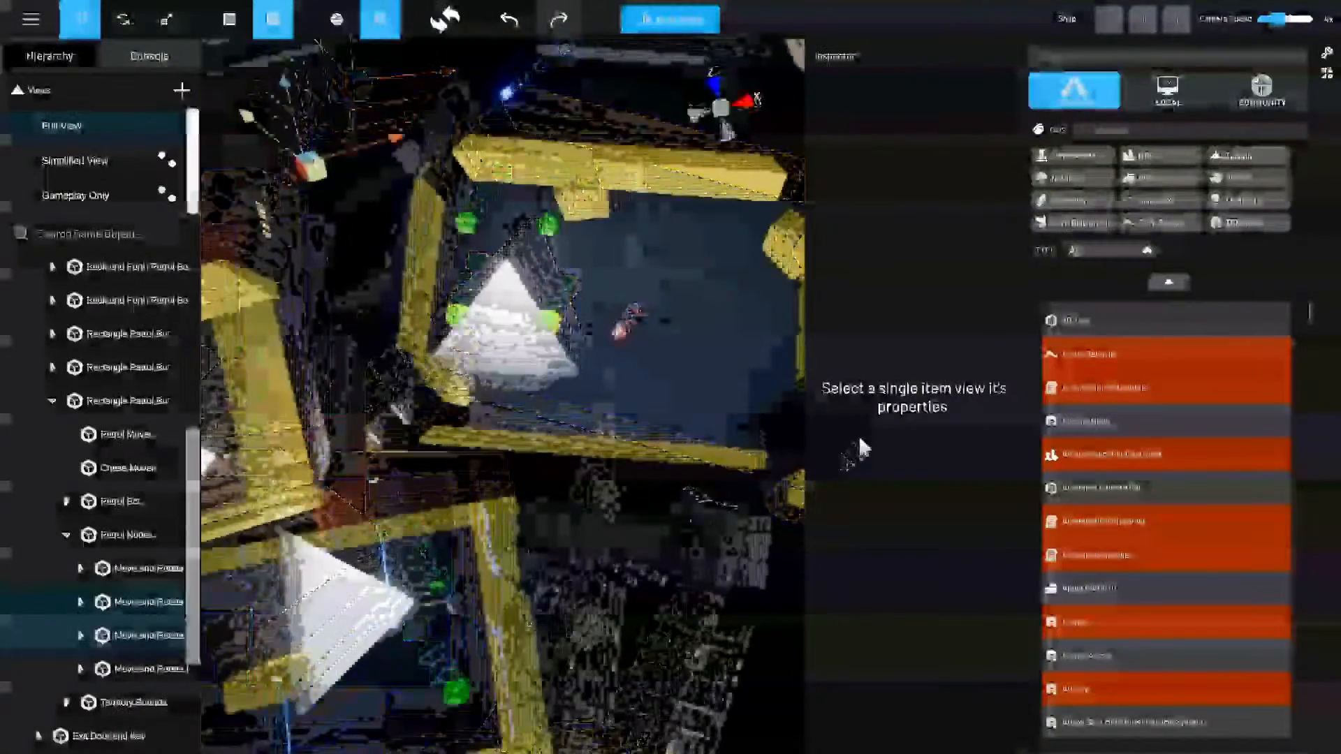
{"action": "middle_click_drag", "start_coordinate": [580, 639], "coordinate": [737, 498]}
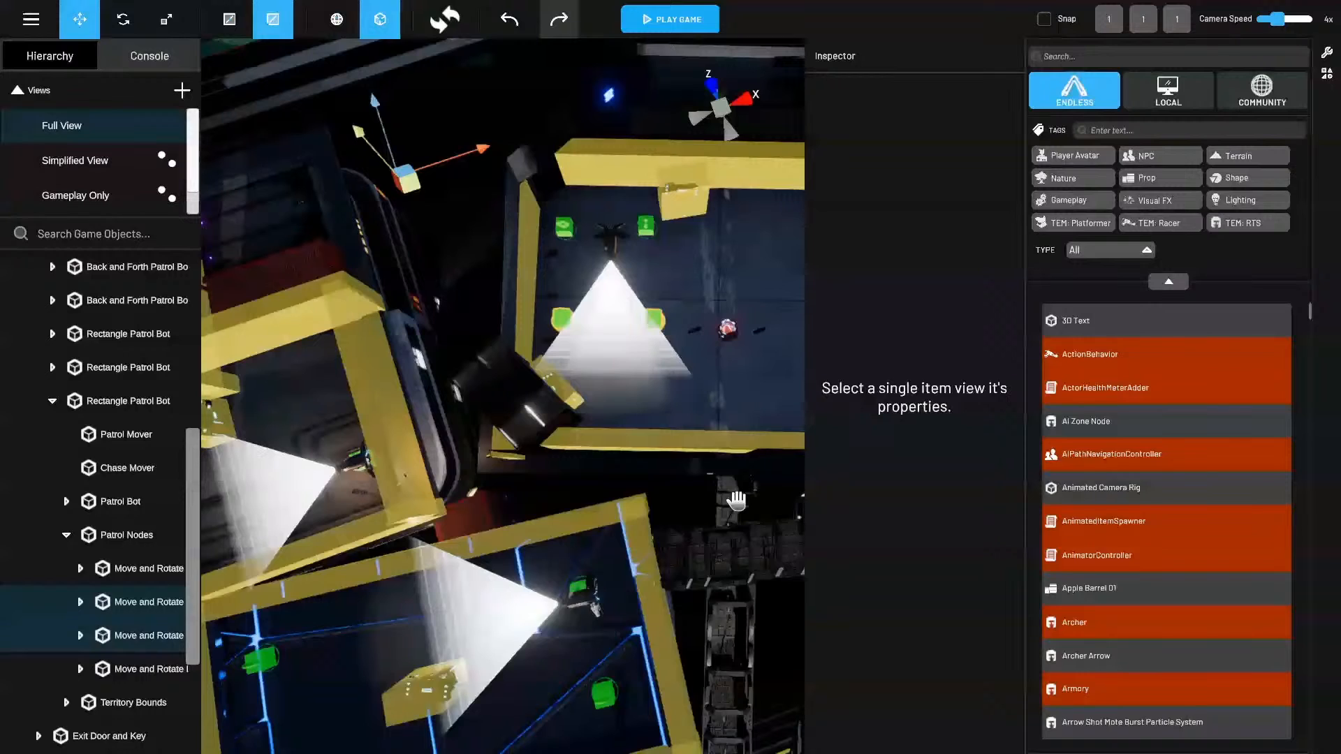
Move the Patrol Bot close to its corner patrol node, at about X 3.19, Z -10.68, and deselect it.
{"action": "left_click", "coordinate": [120, 502]}
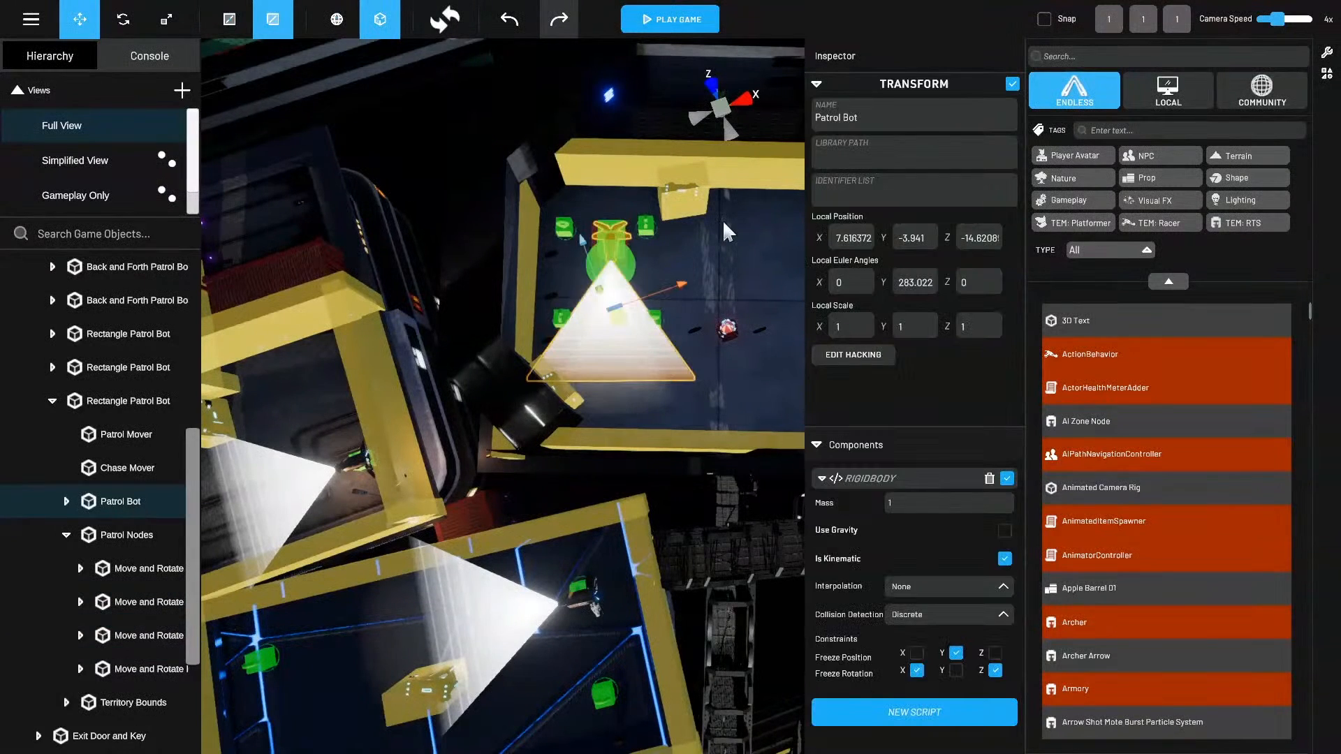
{"action": "left_click_drag", "start_coordinate": [622, 328], "coordinate": [569, 409]}
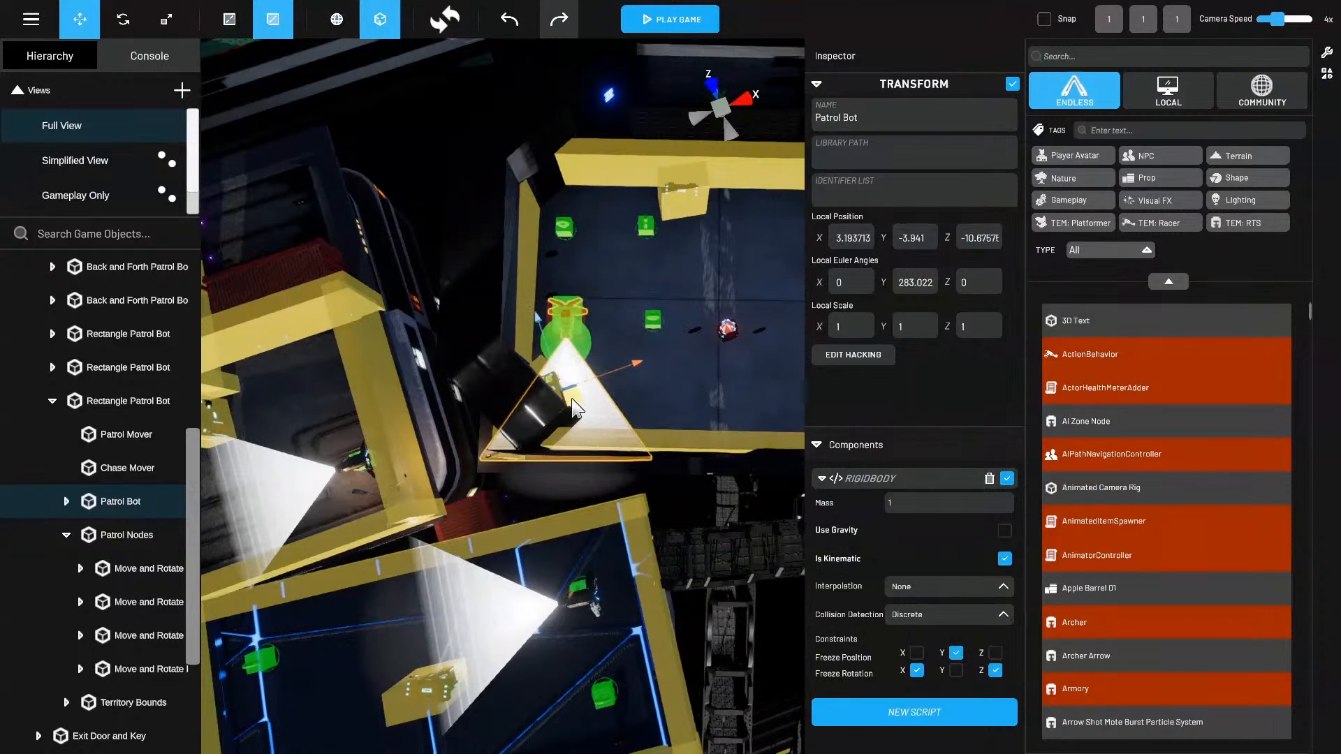
{"action": "right_click_drag", "start_coordinate": [569, 409], "coordinate": [551, 489]}
{"action": "left_click", "coordinate": [647, 148]}
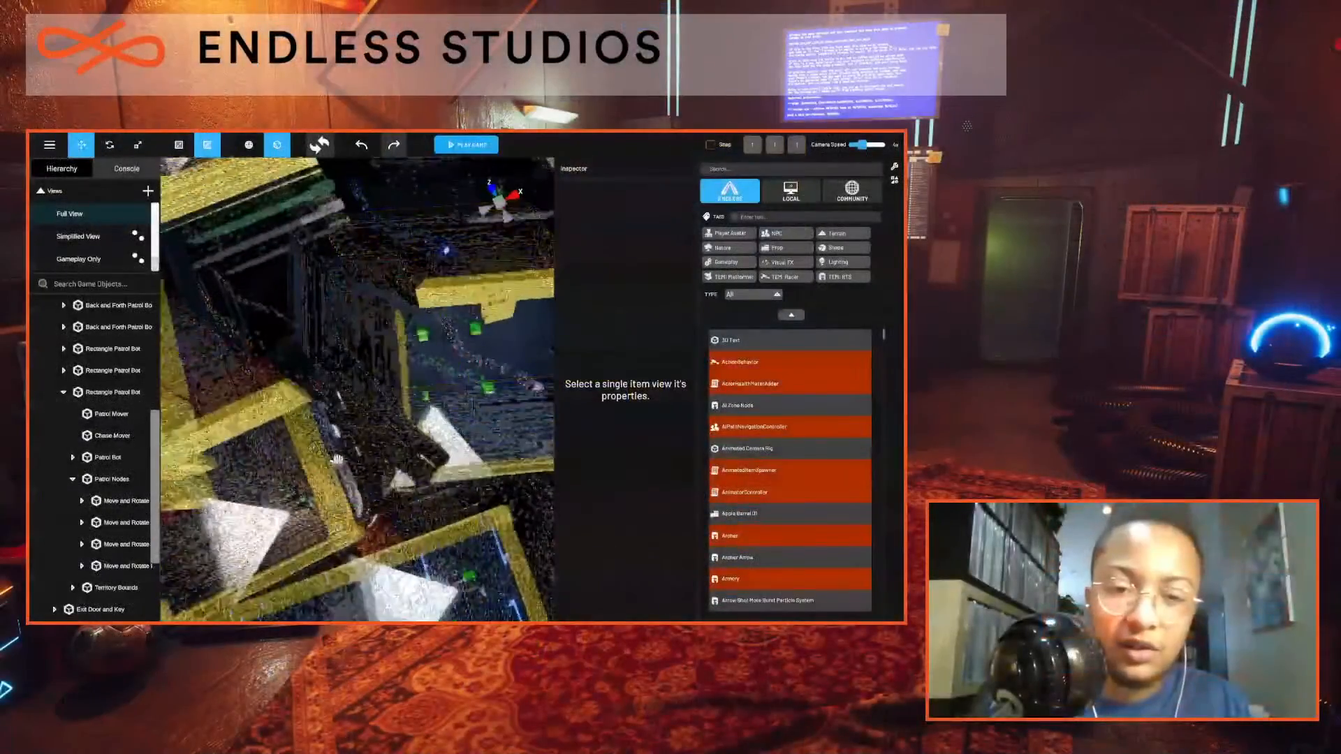
Nudge Move and Rotate Pair 2 and Pair 3 together to line up with the patrol bot.
{"action": "right_click_drag", "start_coordinate": [350, 419], "coordinate": [377, 363]}
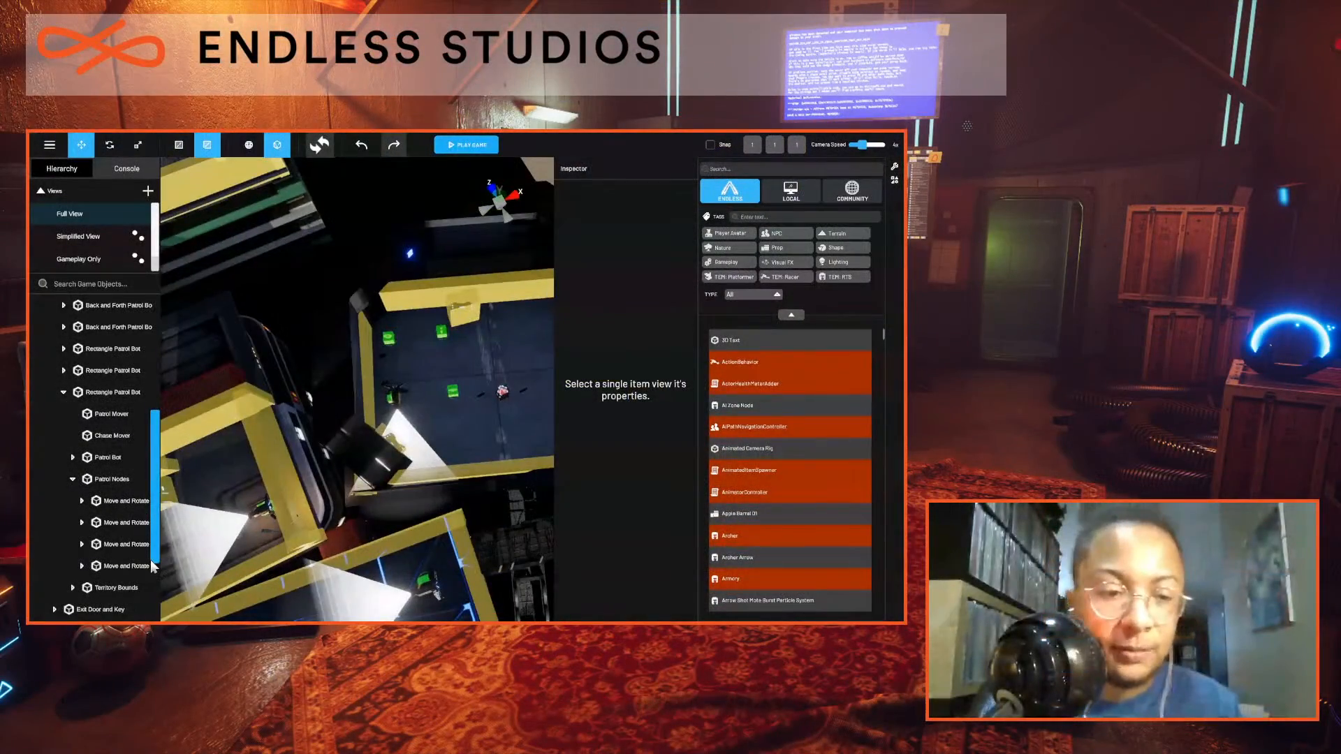
{"action": "left_click", "coordinate": [126, 537]}
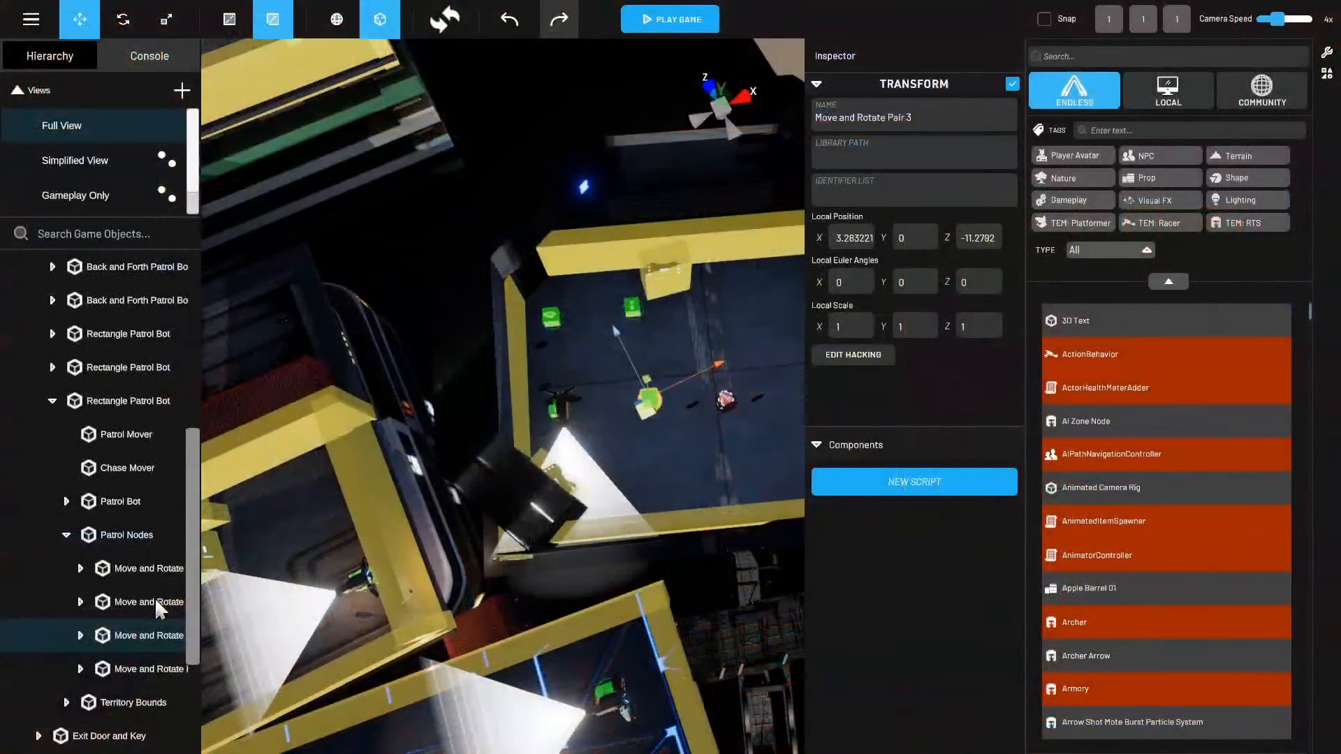
{"action": "left_click", "coordinate": [129, 524], "text": "ctrl"}
{"action": "left_click_drag", "start_coordinate": [396, 305], "coordinate": [398, 294]}
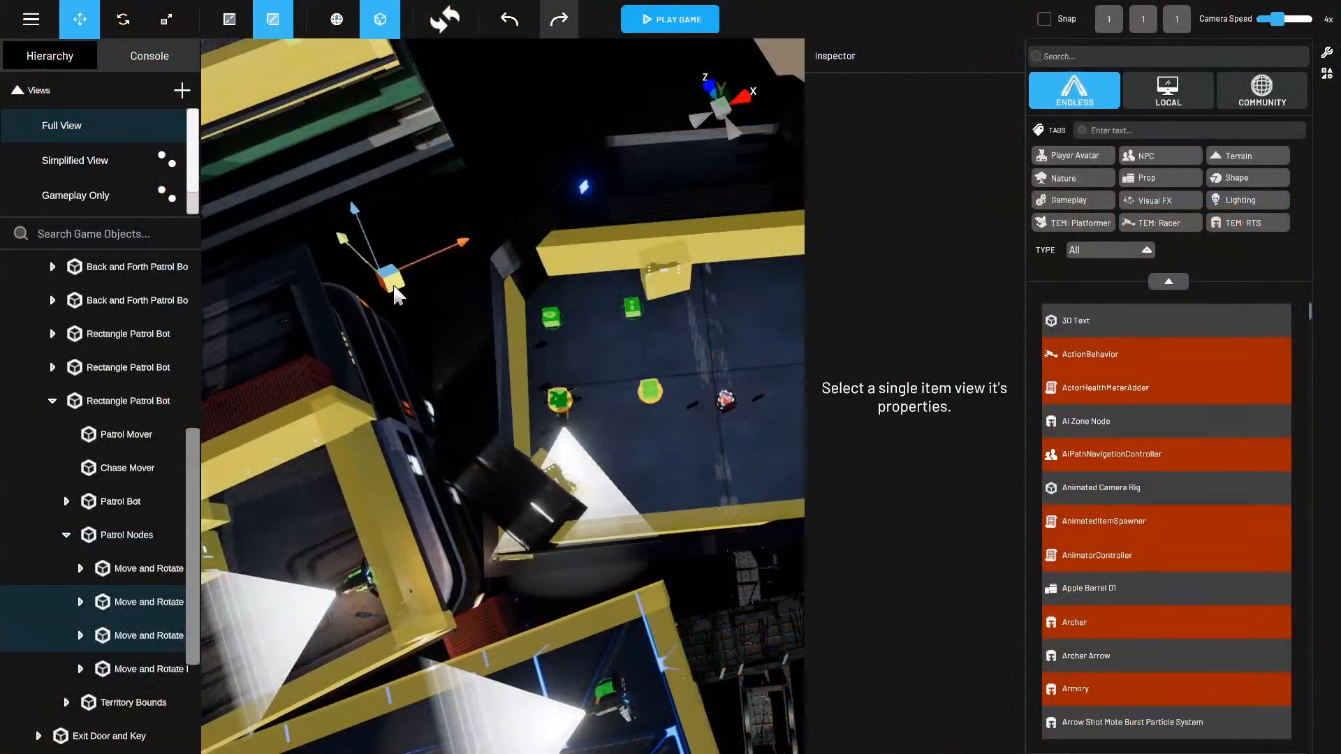
Shift the Patrol Bot to about X 4.08, Z -10.64 and deselect it.
{"action": "left_click", "coordinate": [143, 499]}
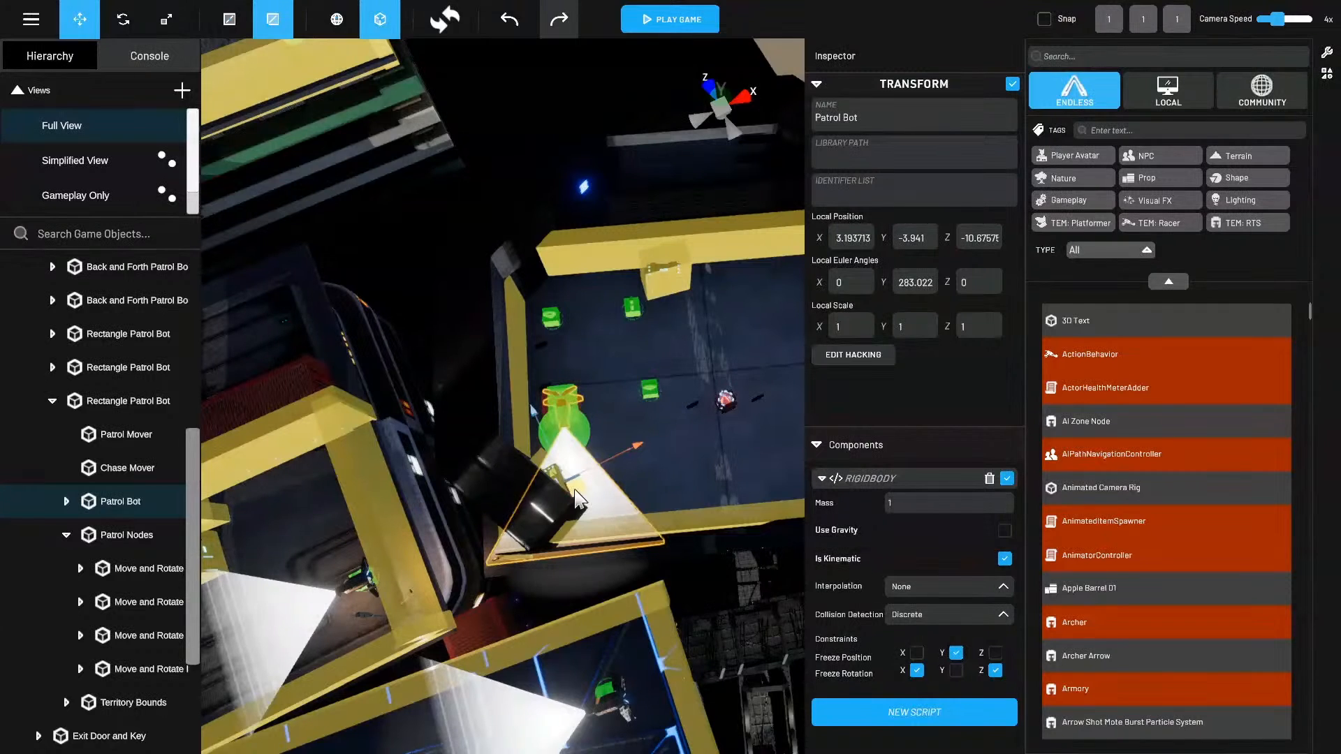
{"action": "left_click_drag", "start_coordinate": [578, 500], "coordinate": [569, 463]}
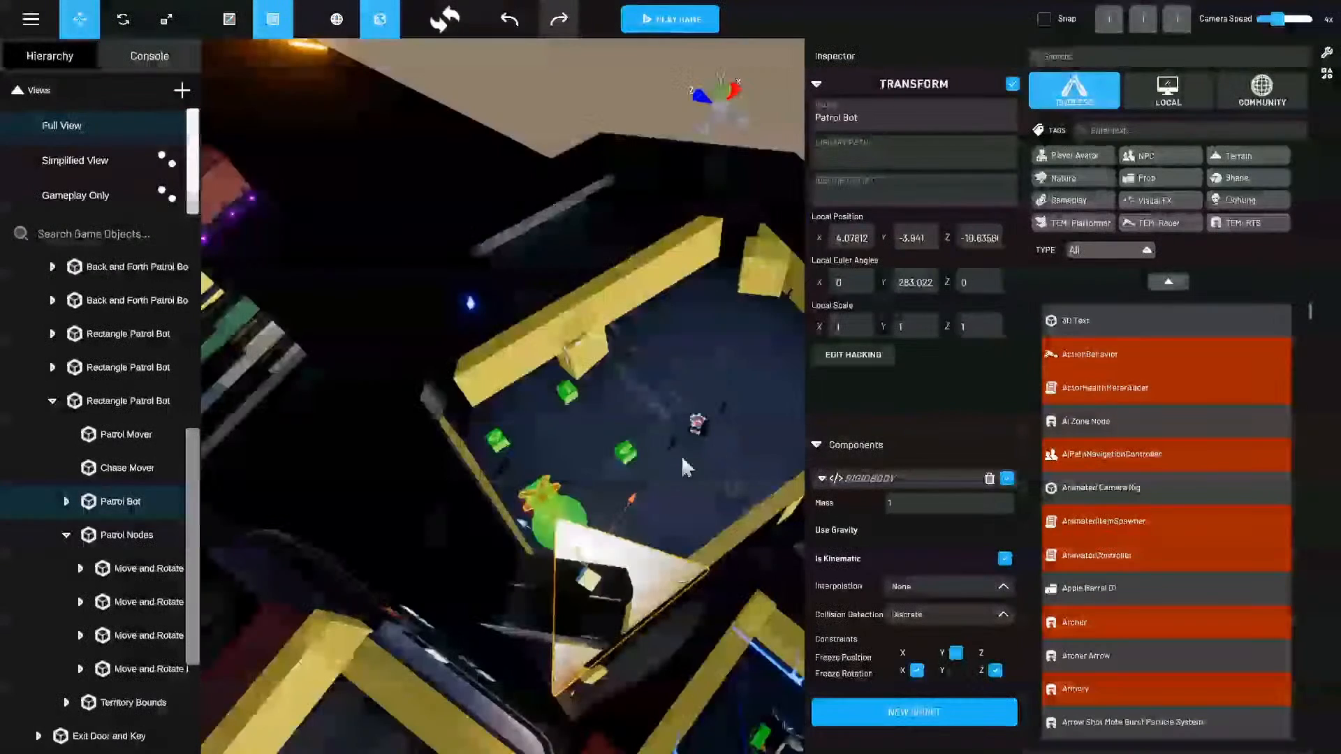
{"action": "left_click", "coordinate": [682, 459]}
Check the patrol bot's light beam against the corner hiding spot, and move the whole Patrol Nodes group to about X 3.67, Z -2.81.
{"action": "right_click_drag", "start_coordinate": [618, 550], "coordinate": [702, 607]}
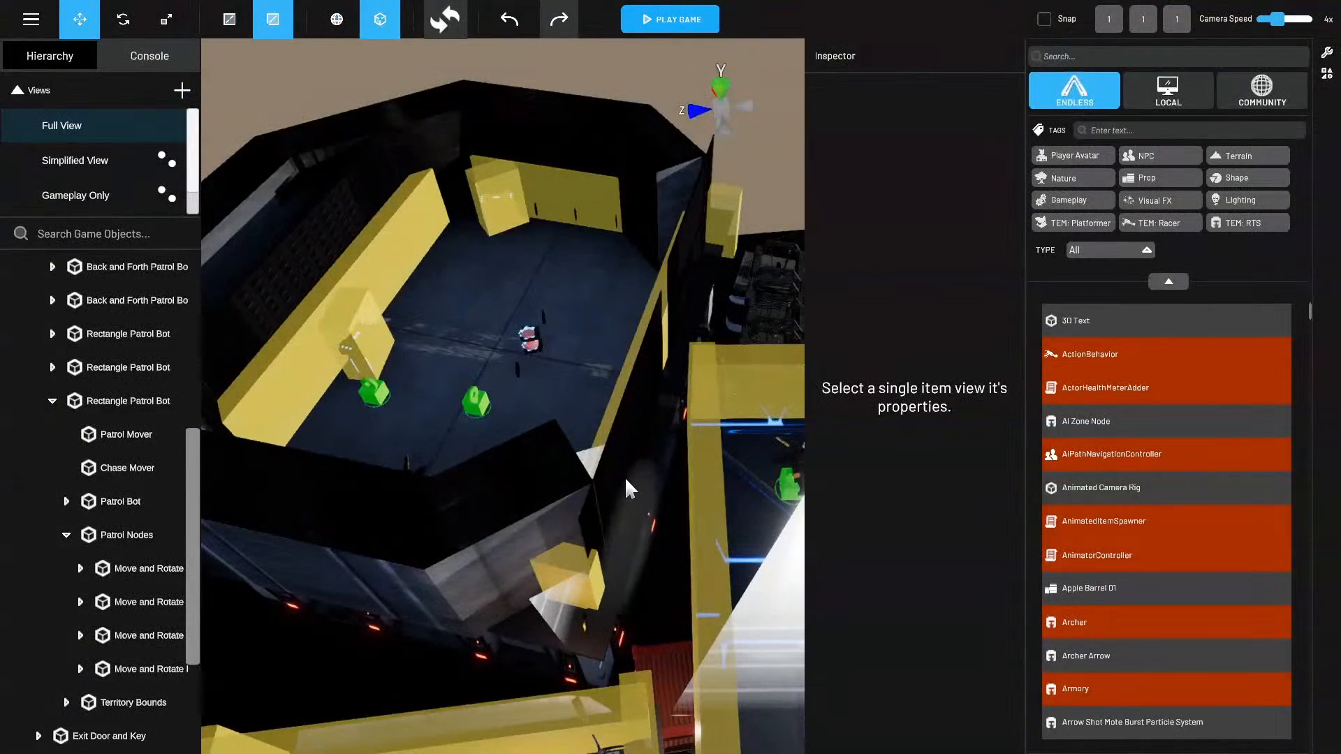
{"action": "right_click_drag", "start_coordinate": [537, 621], "coordinate": [559, 677]}
{"action": "middle_click_drag", "start_coordinate": [559, 671], "coordinate": [570, 612]}
{"action": "scroll", "coordinate": [673, 419], "scroll_direction": "down", "scroll_amount": 3}
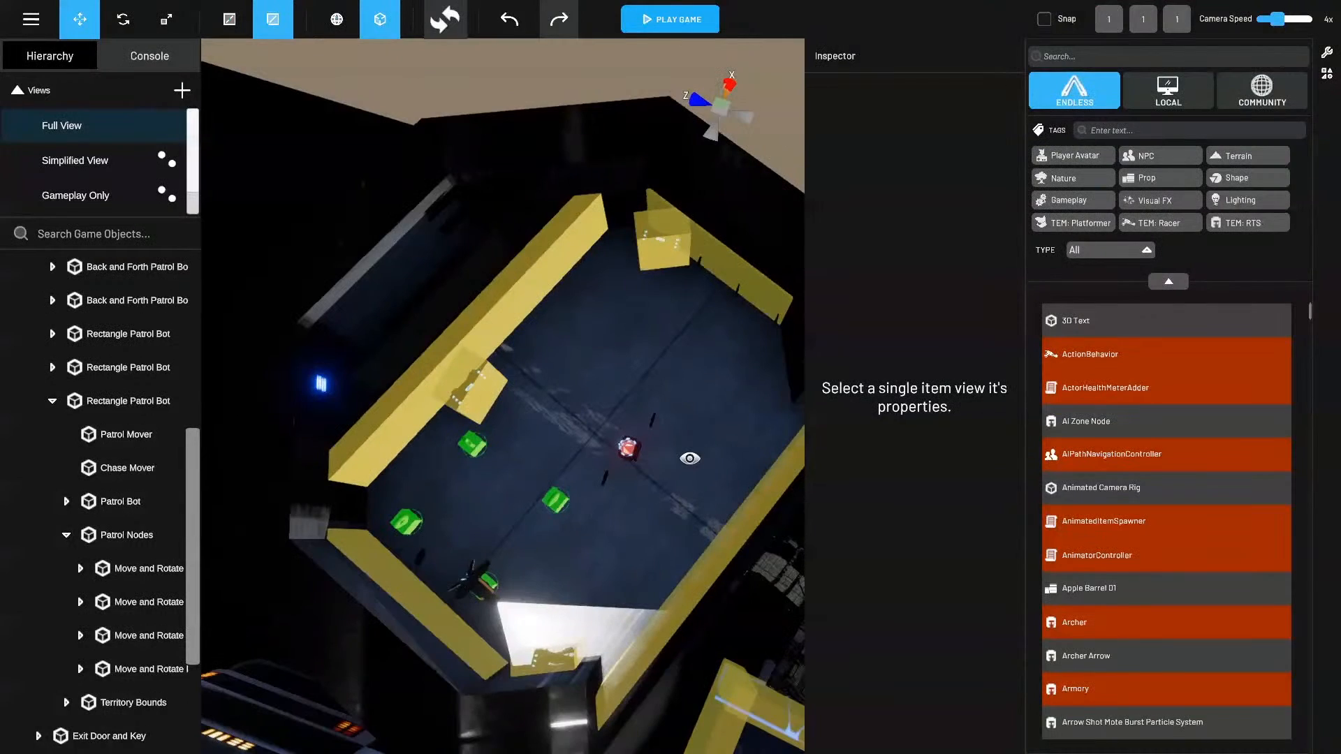
{"action": "right_click_drag", "start_coordinate": [689, 458], "coordinate": [529, 482]}
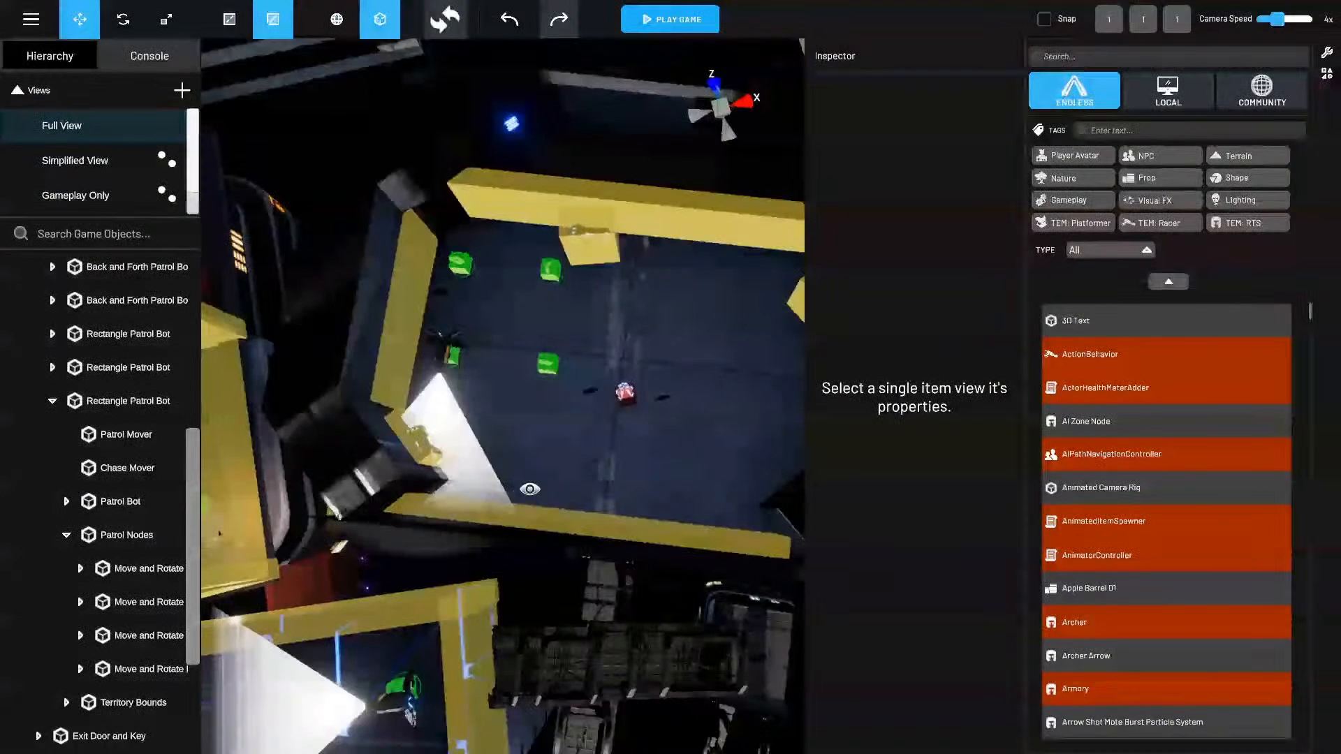
{"action": "left_click", "coordinate": [150, 533]}
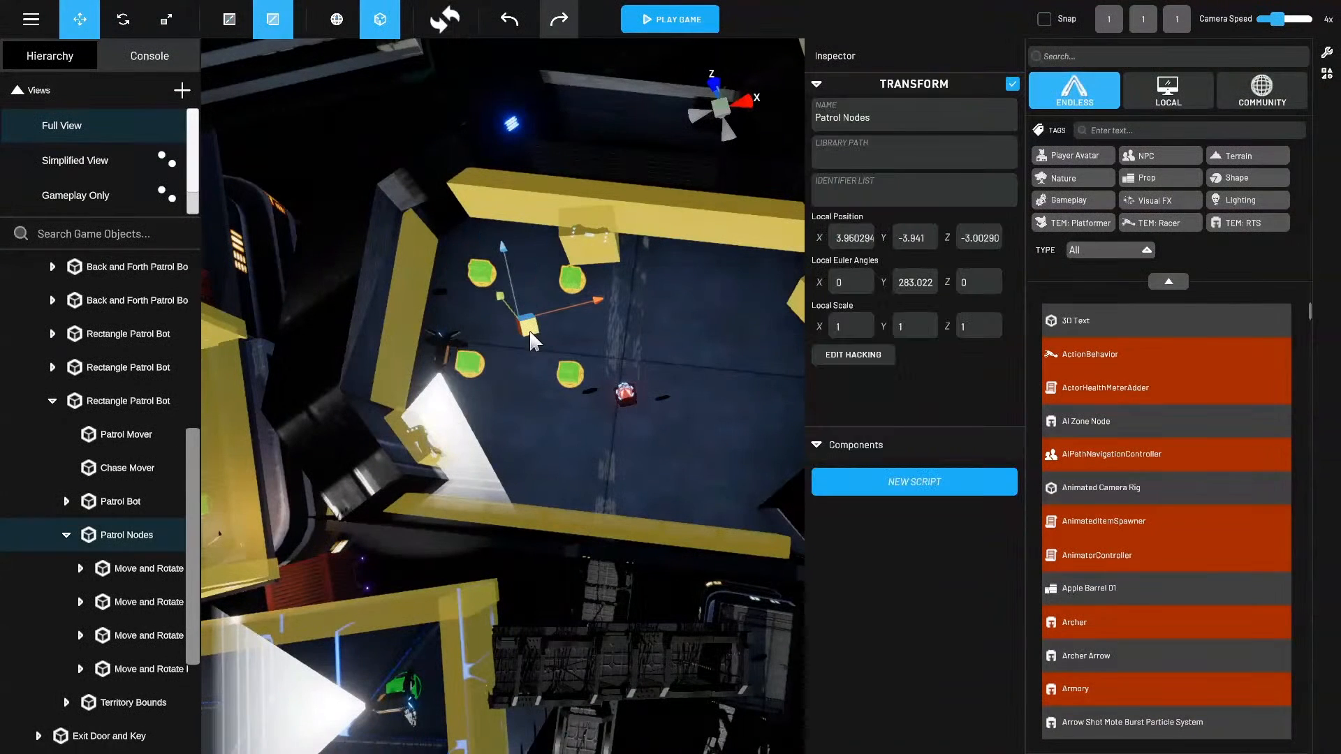
{"action": "left_click_drag", "start_coordinate": [532, 340], "coordinate": [533, 341]}
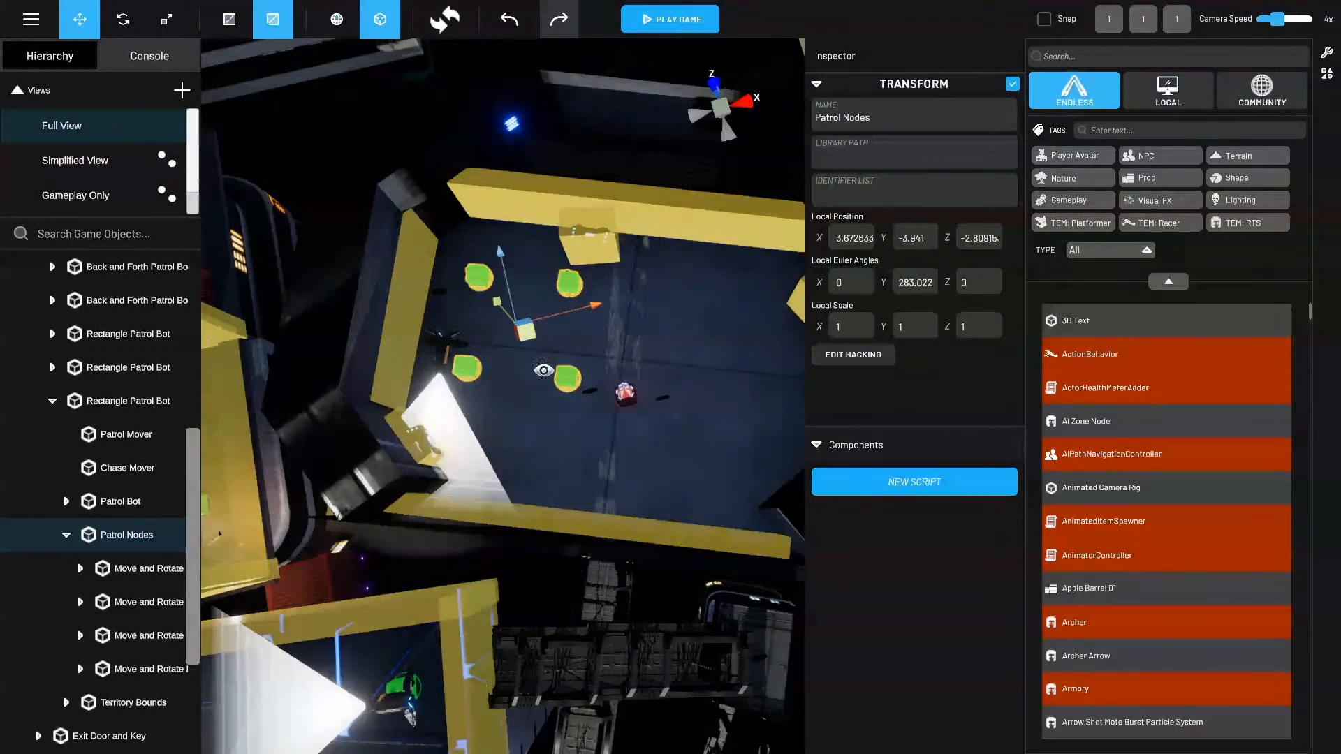
{"action": "right_click_drag", "start_coordinate": [534, 343], "coordinate": [556, 452]}
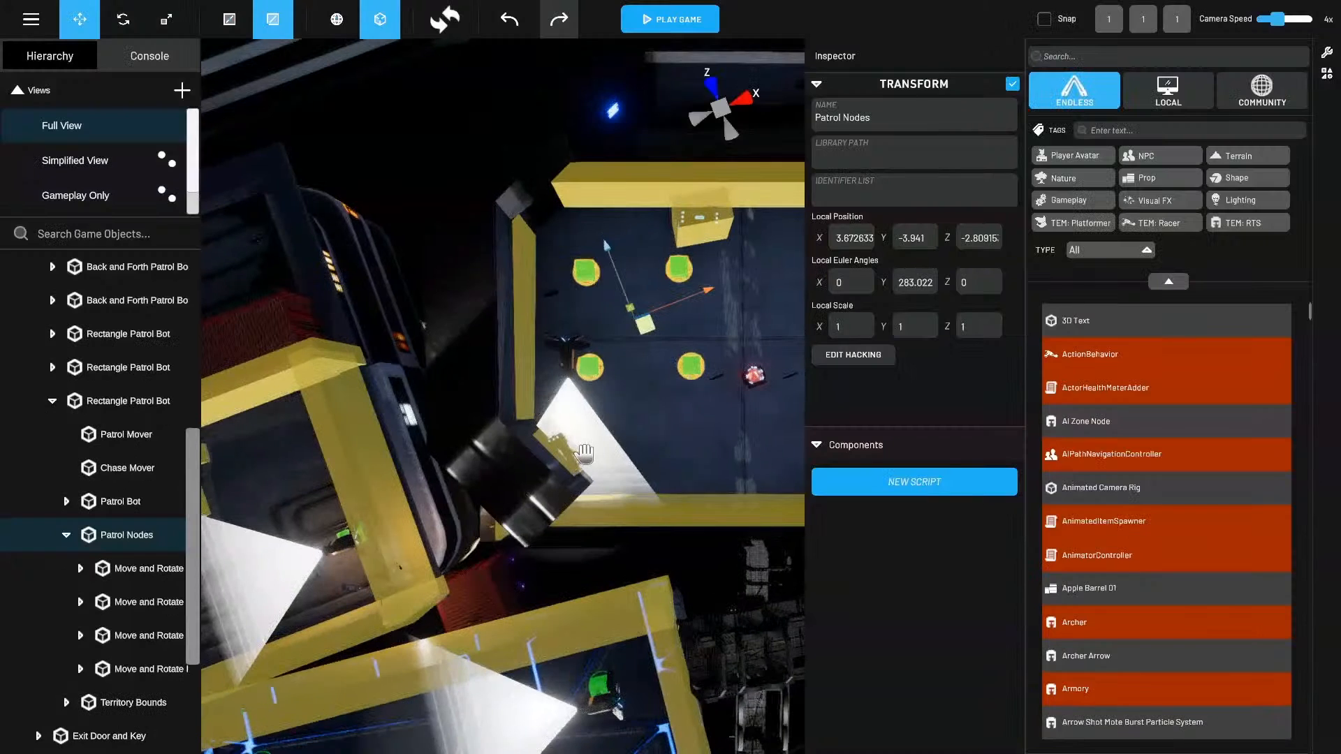
Reposition the Patrol Bot beside its corner patrol node so that its light beam falls along the hiding spot at the rooftop corner.
{"action": "left_click", "coordinate": [140, 500]}
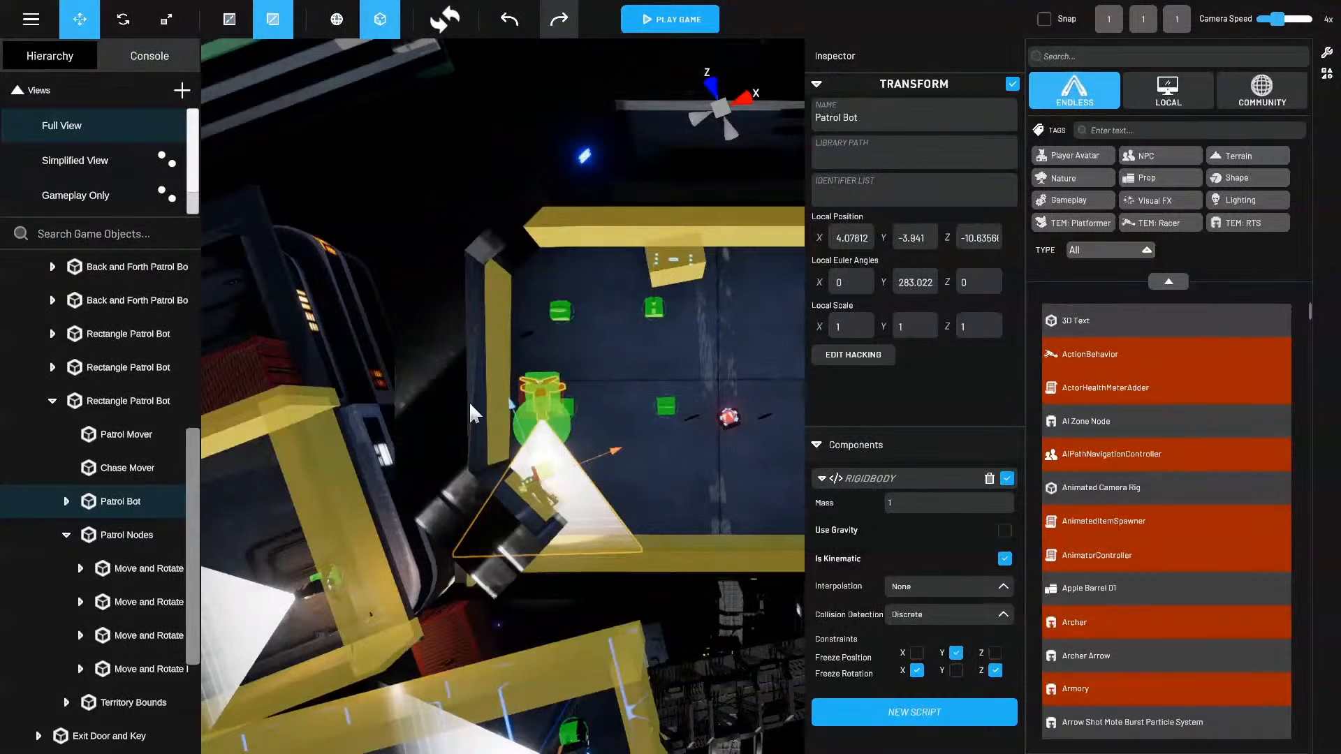
{"action": "left_click_drag", "start_coordinate": [539, 483], "coordinate": [539, 563]}
{"action": "right_click_drag", "start_coordinate": [539, 564], "coordinate": [558, 544]}
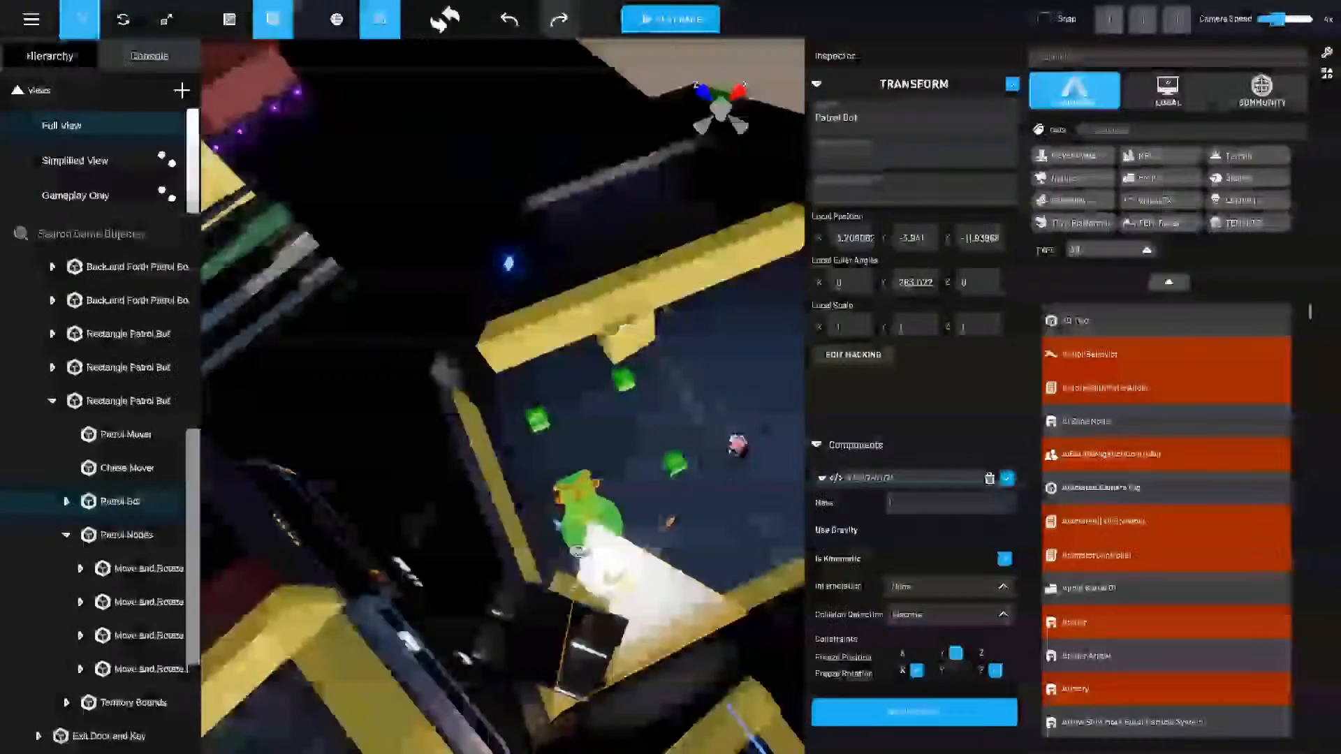
{"action": "right_click_drag", "start_coordinate": [578, 552], "coordinate": [606, 299]}
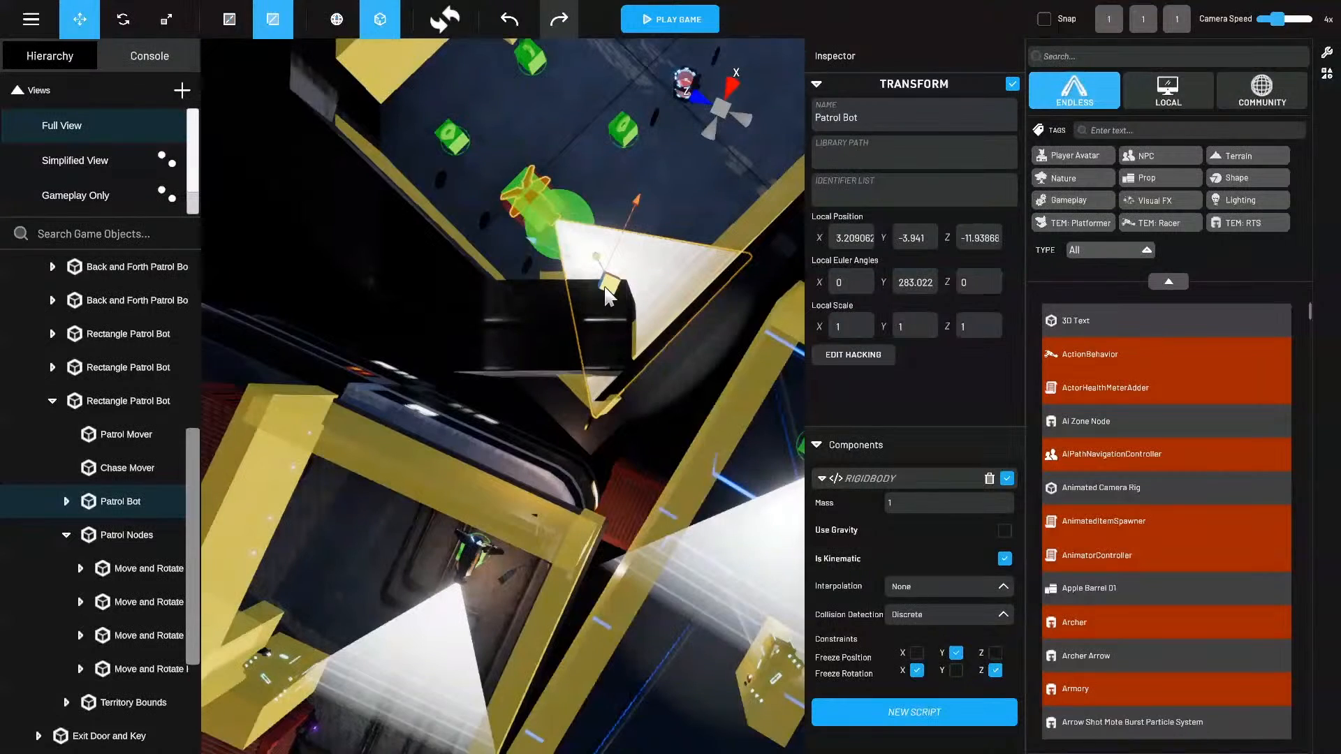
{"action": "left_click_drag", "start_coordinate": [613, 290], "coordinate": [611, 268]}
{"action": "right_click_drag", "start_coordinate": [608, 259], "coordinate": [530, 287]}
Shift Move and Rotate Pair 2 and Pair 3 together closer to the patrol bot.
{"action": "left_click", "coordinate": [158, 602]}
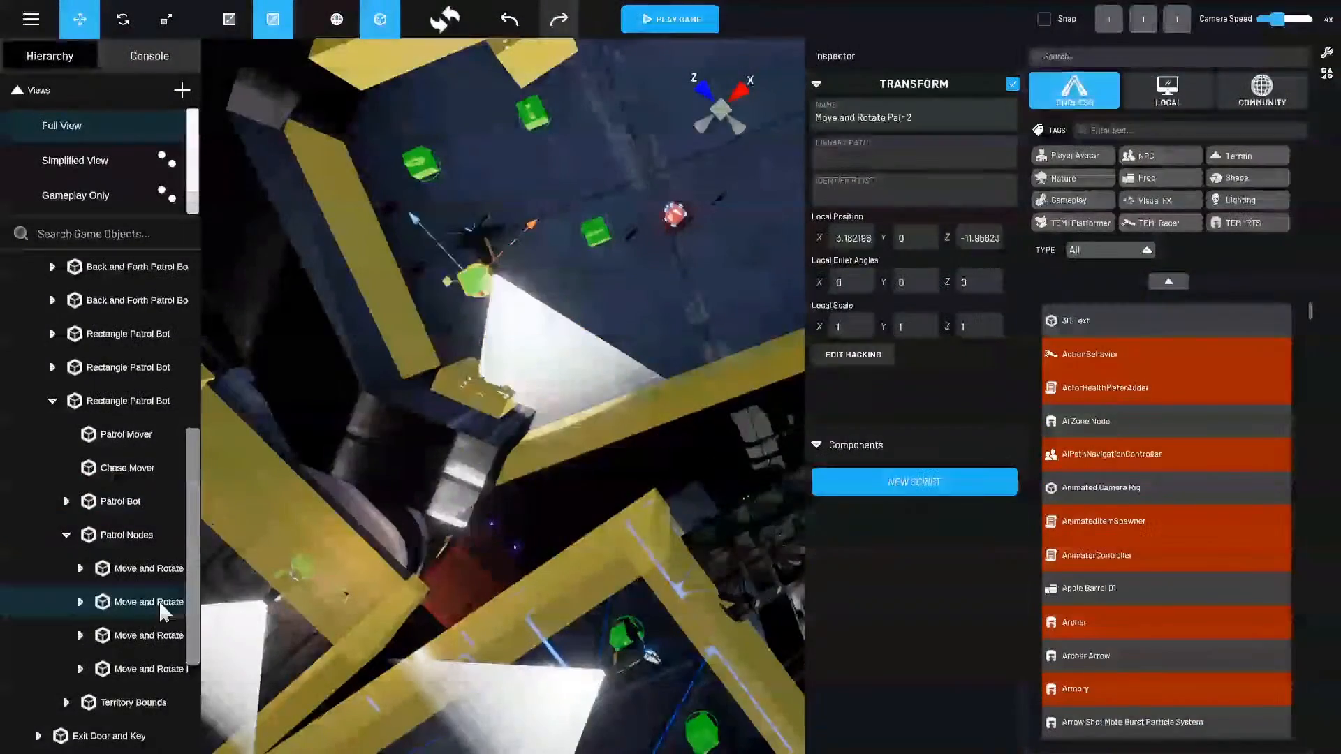
{"action": "left_click", "coordinate": [155, 636], "text": "shift"}
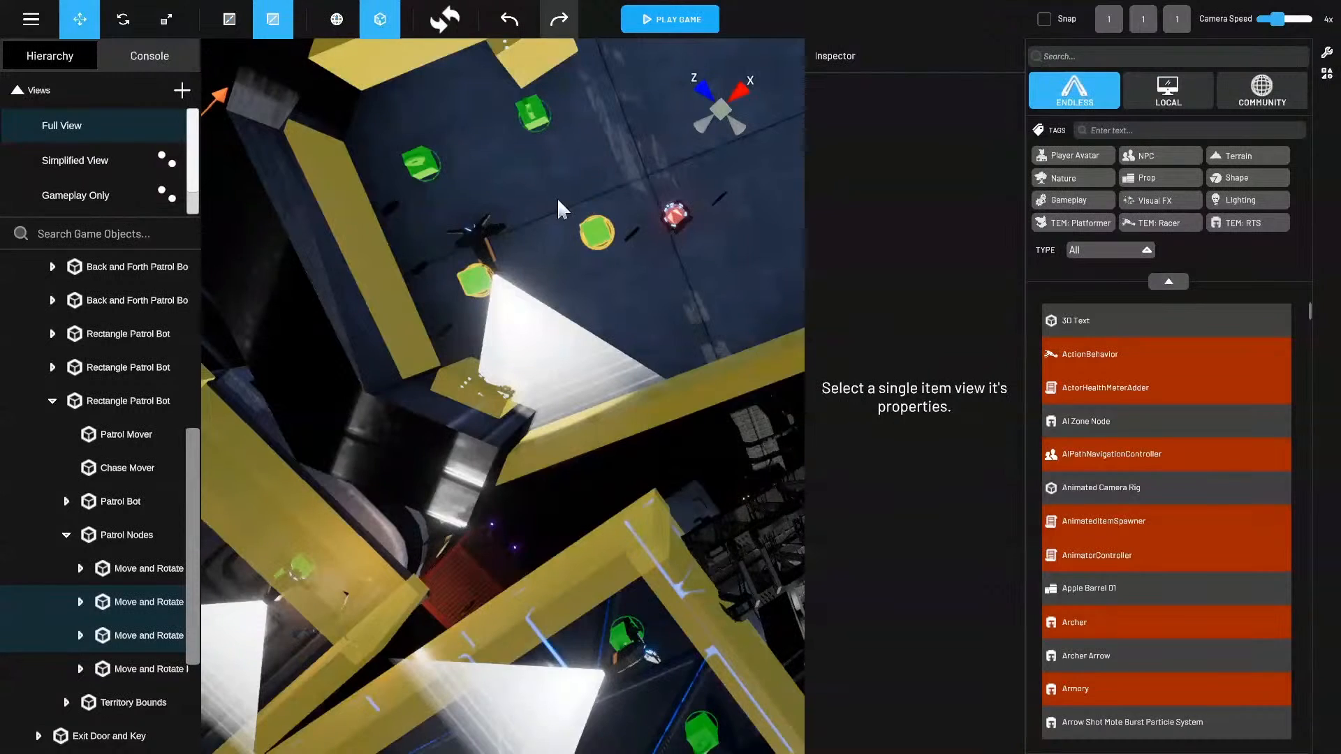
{"action": "scroll", "coordinate": [556, 197], "scroll_direction": "down", "scroll_amount": 5}
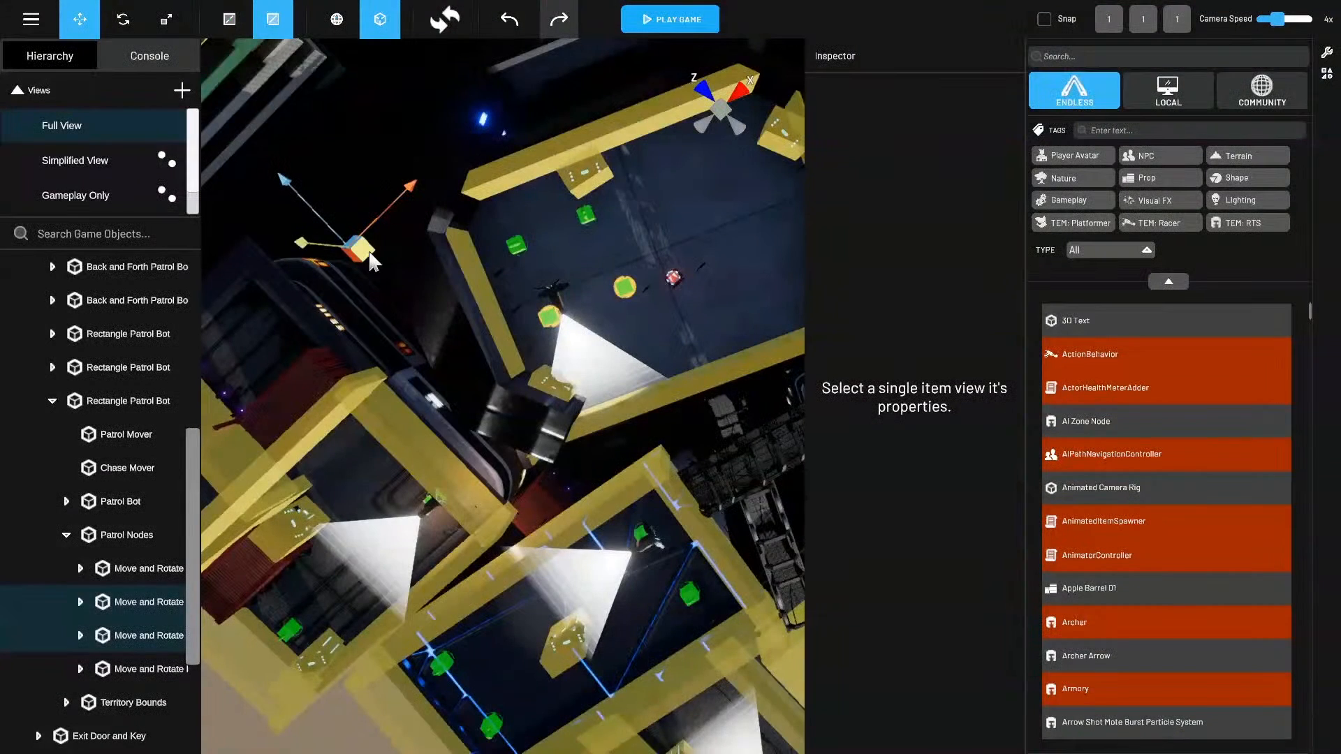
{"action": "left_click_drag", "start_coordinate": [372, 260], "coordinate": [378, 246]}
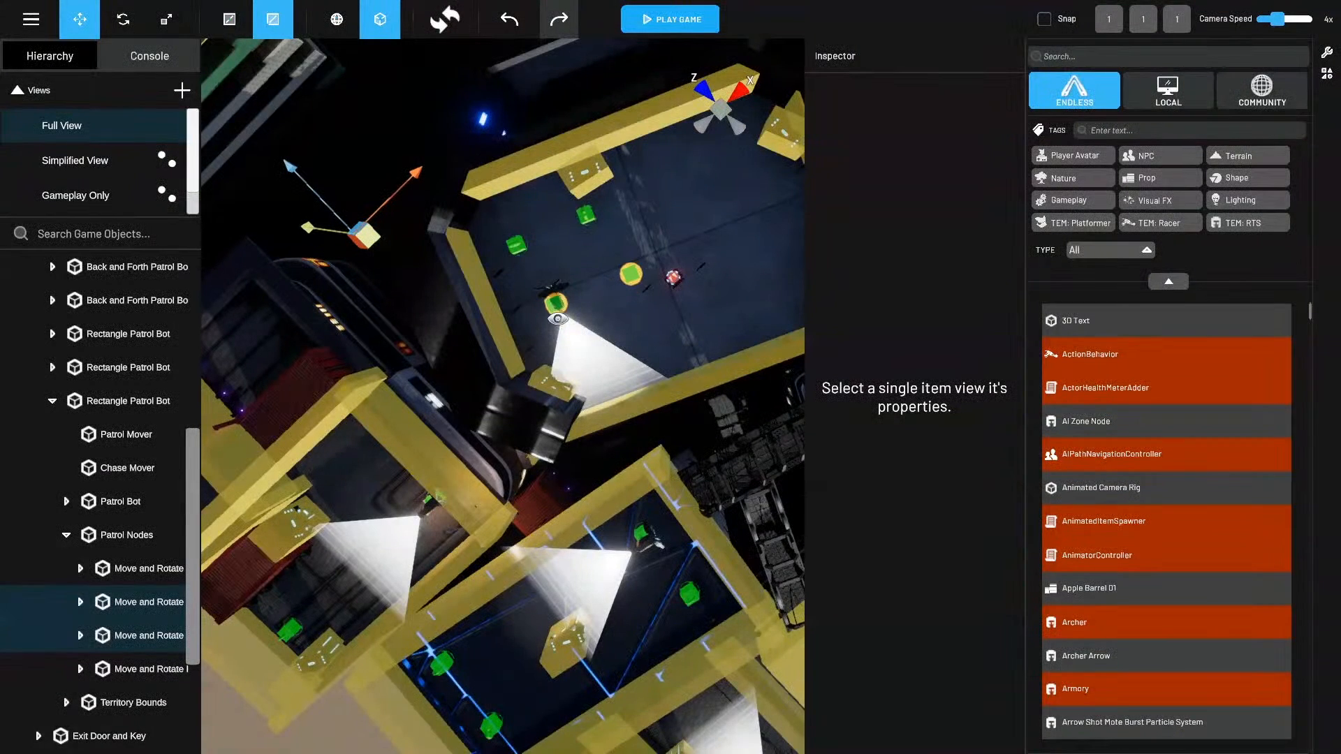
{"action": "right_click_drag", "start_coordinate": [558, 318], "coordinate": [608, 302]}
Shift Move and Rotate Pair 1 and Pair 4 together slightly across the octagonal rooftop.
{"action": "left_click", "coordinate": [165, 570]}
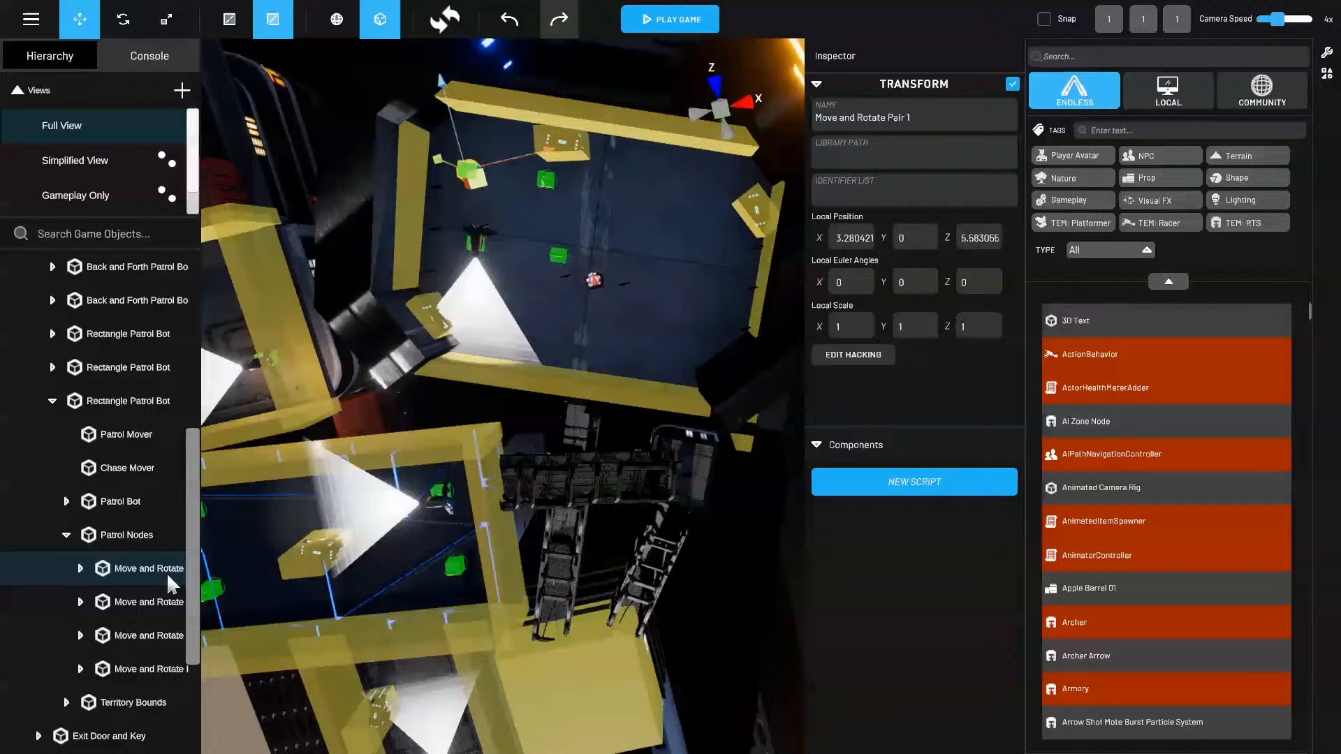
{"action": "left_click", "coordinate": [162, 672], "text": "ctrl"}
{"action": "left_click_drag", "start_coordinate": [324, 344], "coordinate": [342, 352]}
{"action": "right_click_drag", "start_coordinate": [343, 352], "coordinate": [434, 154]}
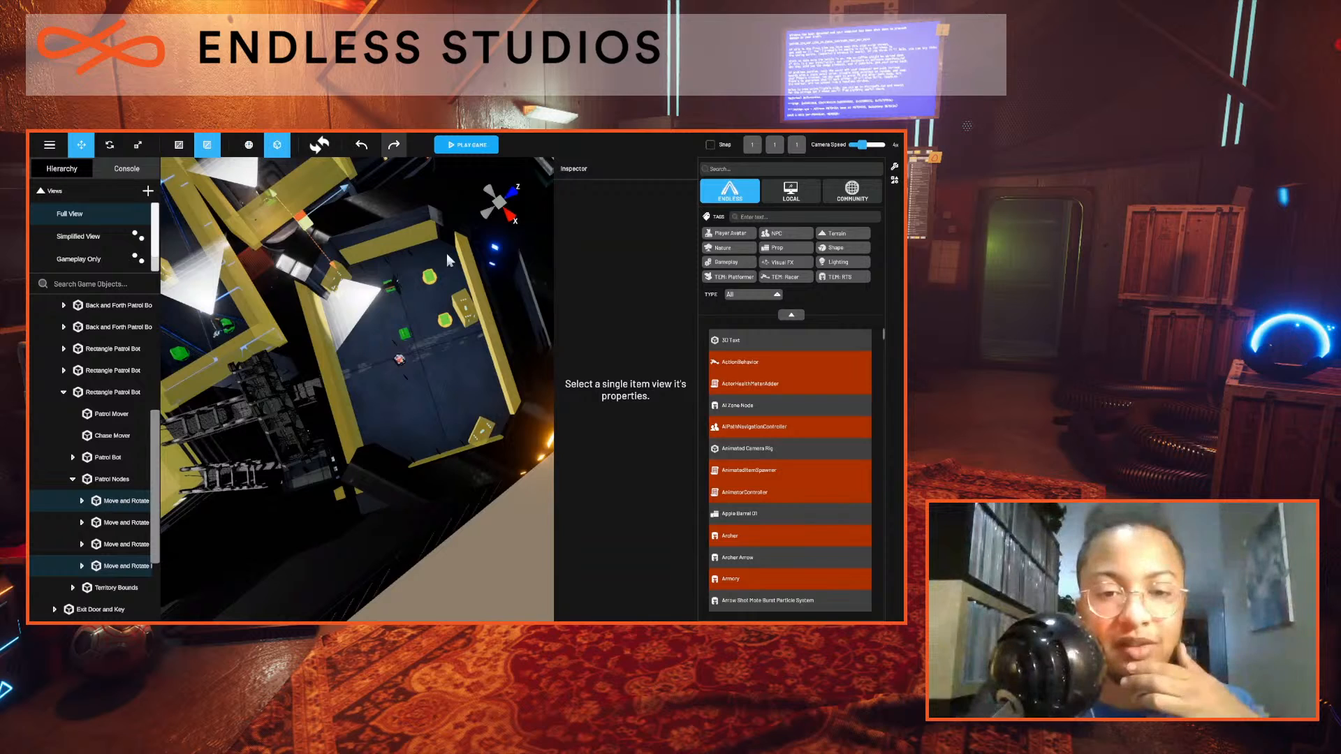
Playtest the level against the repositioned patrol bot and return to the editor.
{"action": "left_click", "coordinate": [477, 145]}
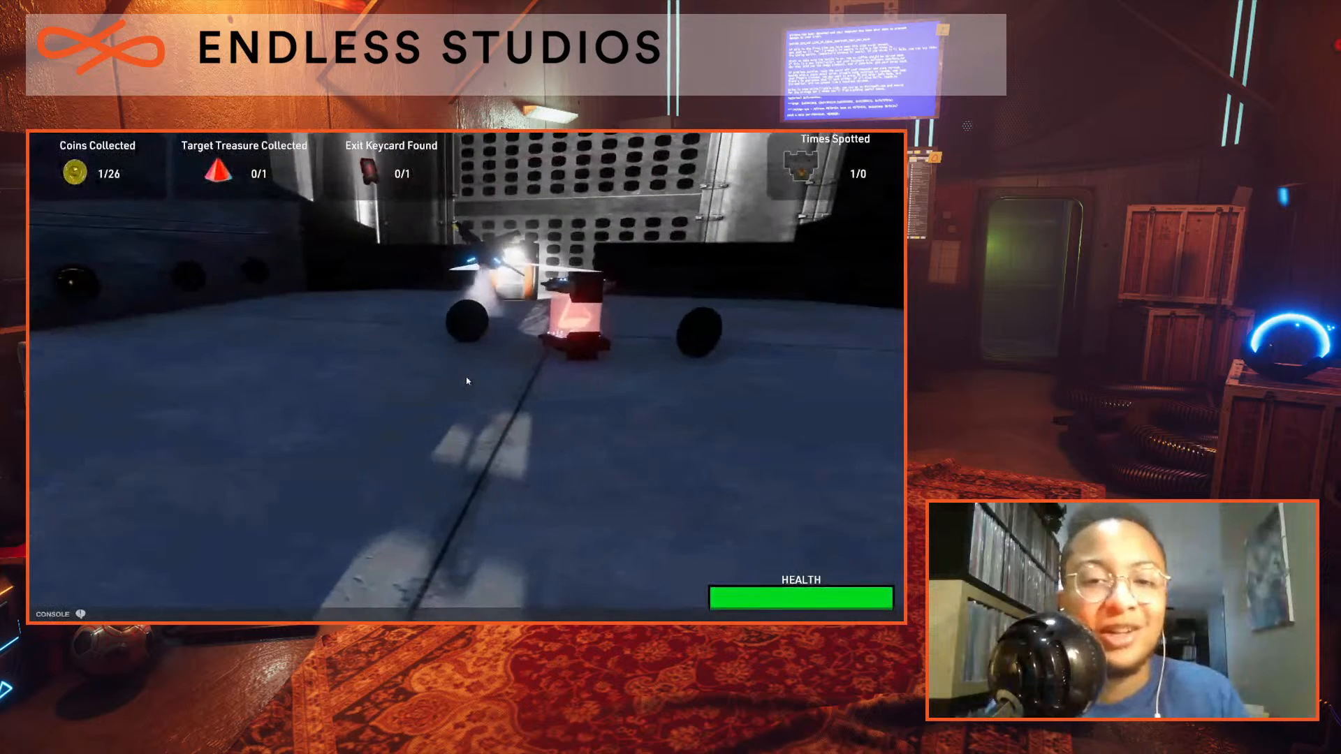
{"action": "key", "text": "Escape"}
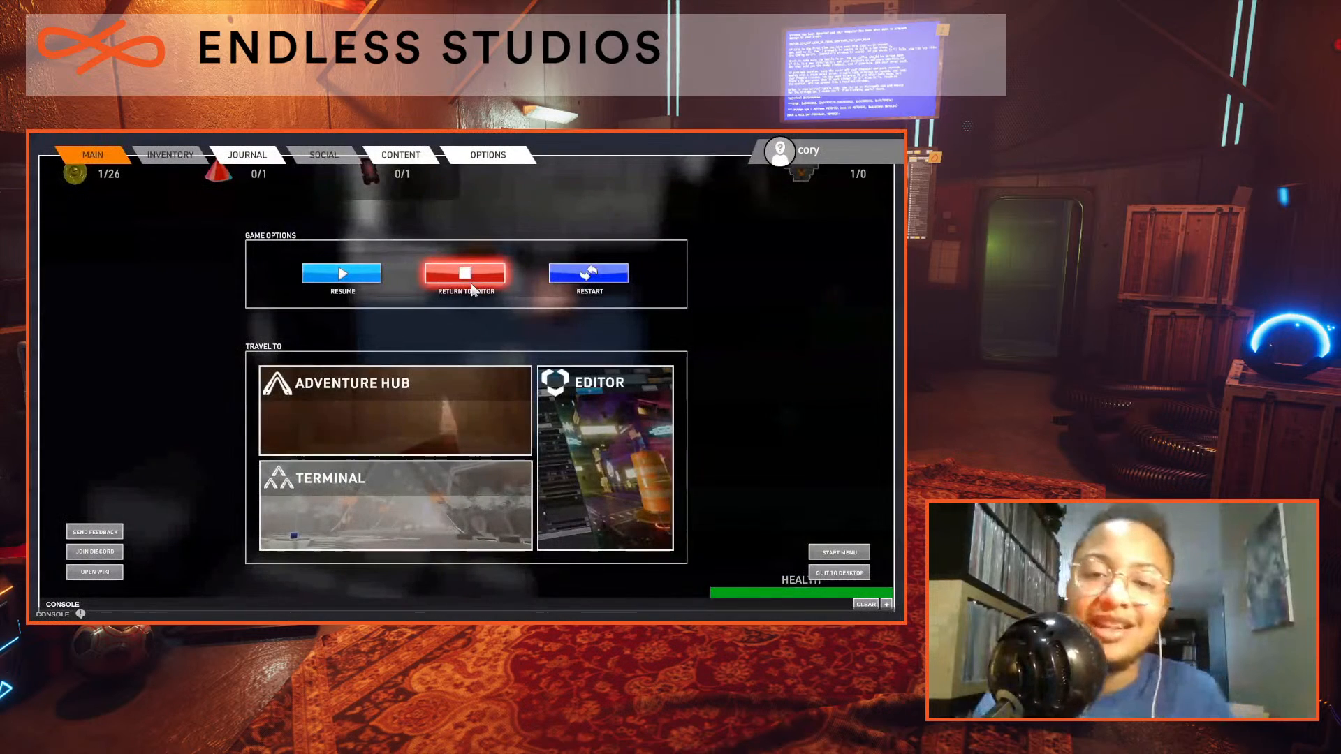
{"action": "left_click", "coordinate": [472, 287]}
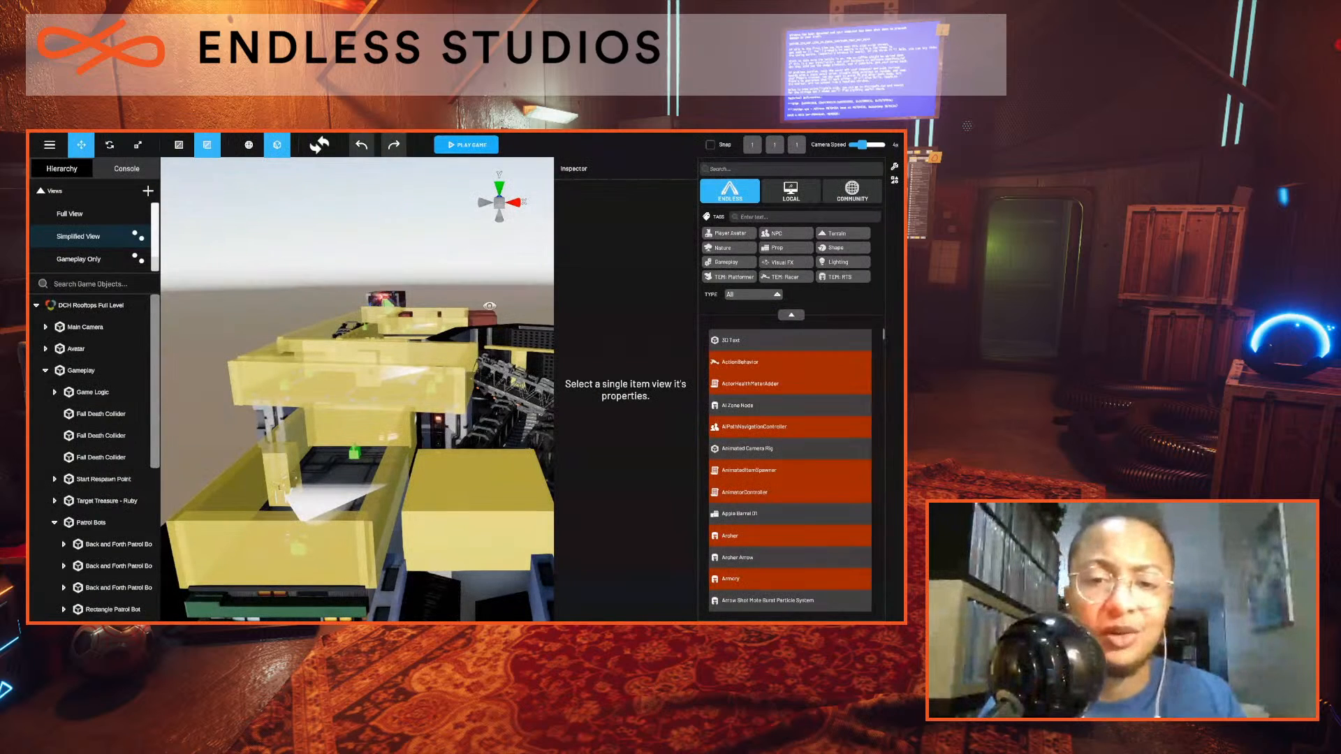
Delete the Rectangle Patrol Bot that patrols the octagonal rooftop.
{"action": "right_click_drag", "start_coordinate": [489, 305], "coordinate": [329, 470]}
{"action": "scroll", "coordinate": [95, 535], "scroll_direction": "down", "scroll_amount": 3}
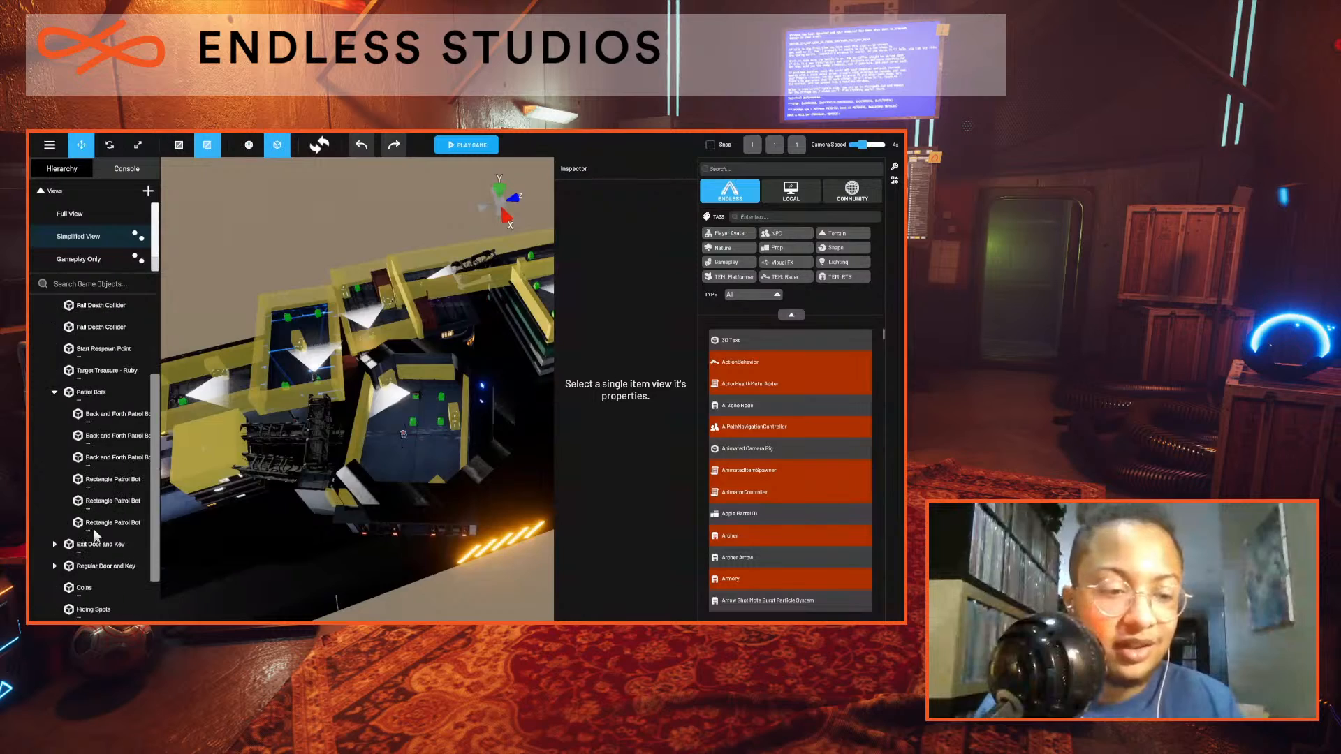
{"action": "left_click", "coordinate": [121, 522]}
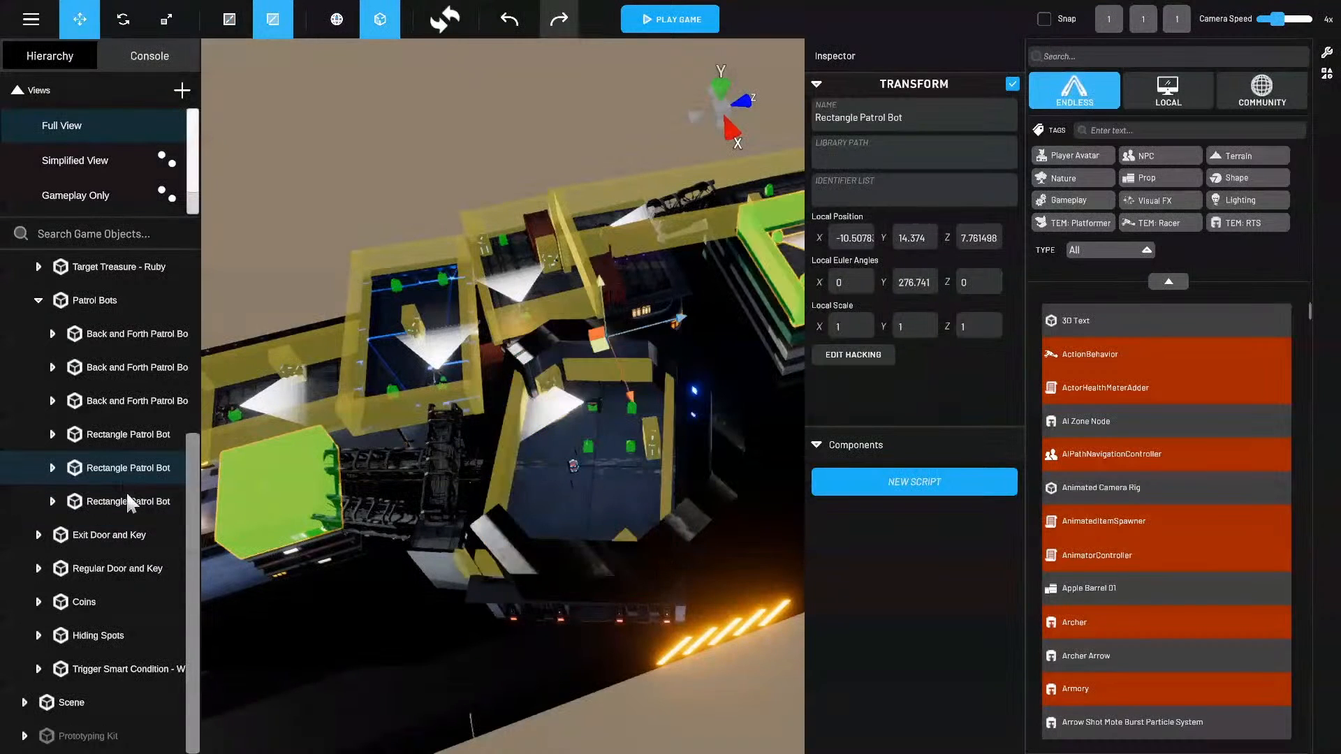
{"action": "key", "text": "Delete"}
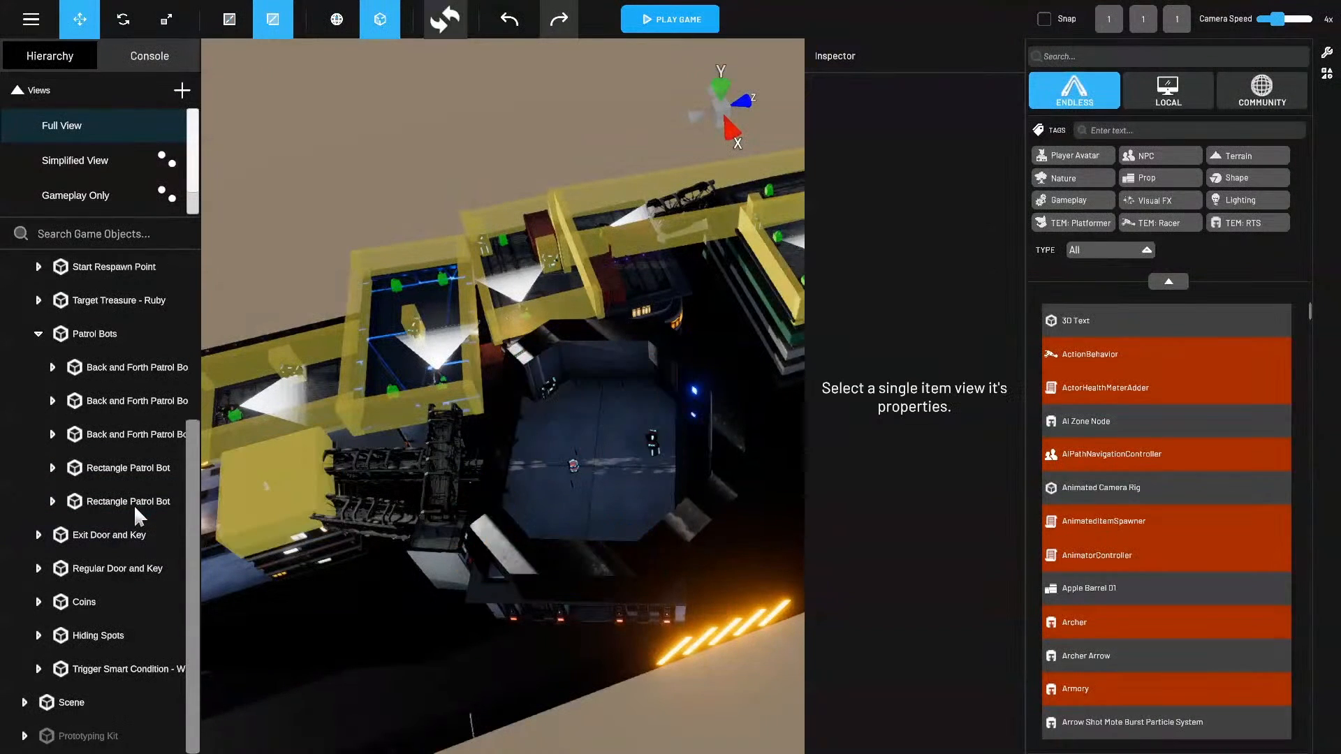
Examine the octagonal rooftop and its hiding spots from above to plan a different patrol route.
{"action": "right_click_drag", "start_coordinate": [358, 457], "coordinate": [841, 292]}
{"action": "key", "text": "w"}
{"action": "middle_click_drag", "start_coordinate": [681, 286], "coordinate": [665, 317]}
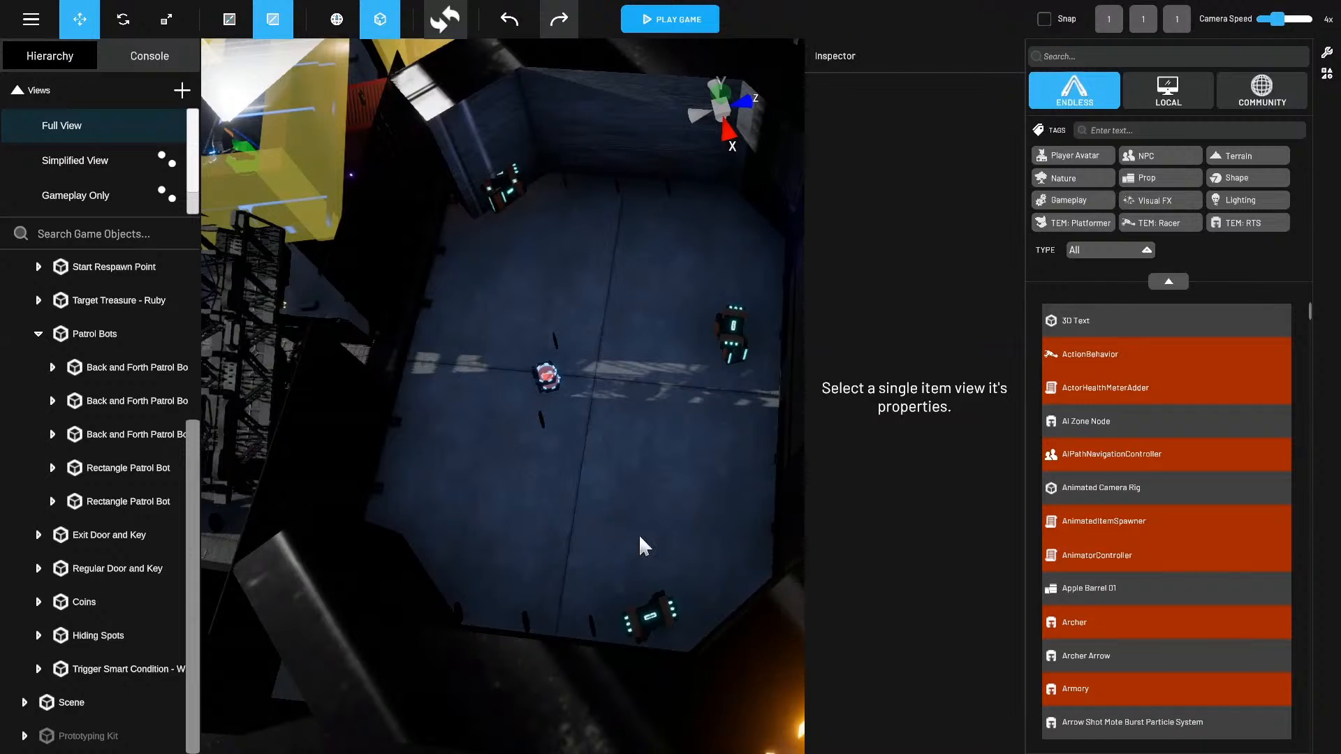
{"action": "scroll", "coordinate": [639, 537], "scroll_direction": "up", "scroll_amount": 3}
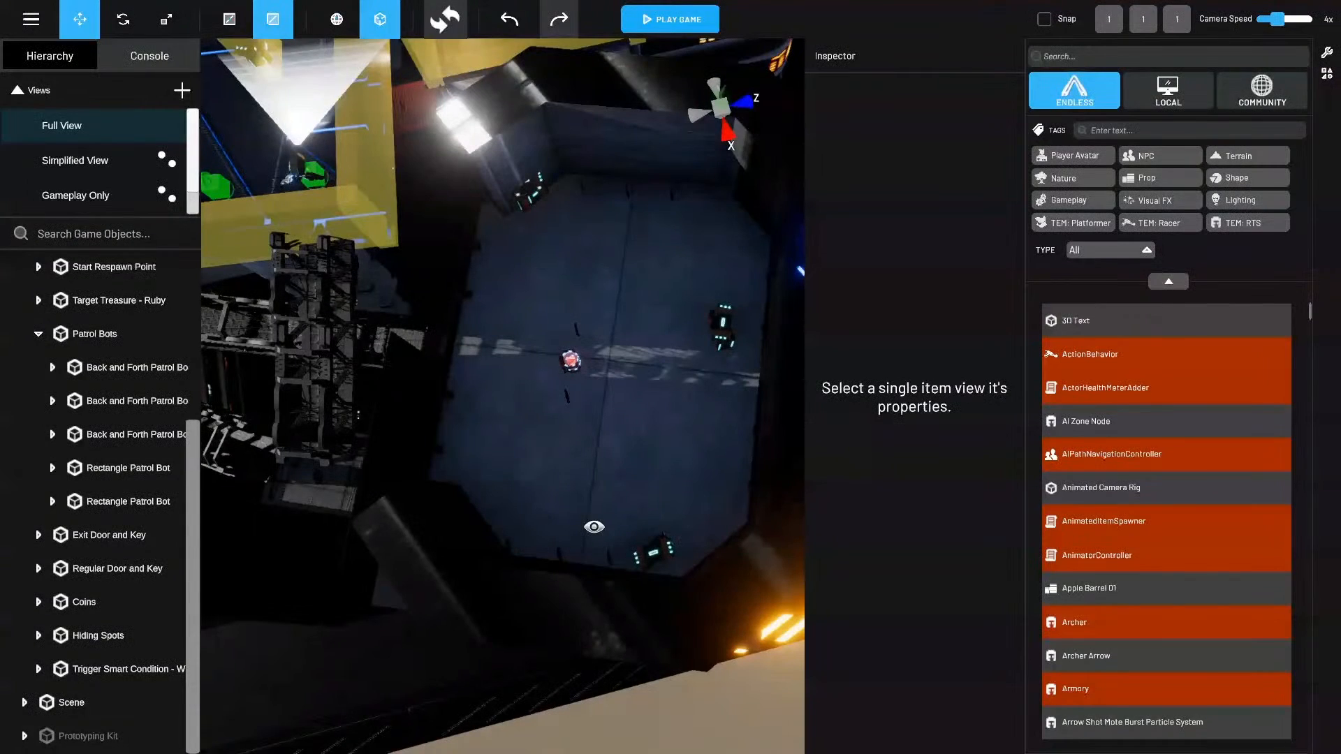
{"action": "middle_click_drag", "start_coordinate": [569, 358], "coordinate": [599, 442]}
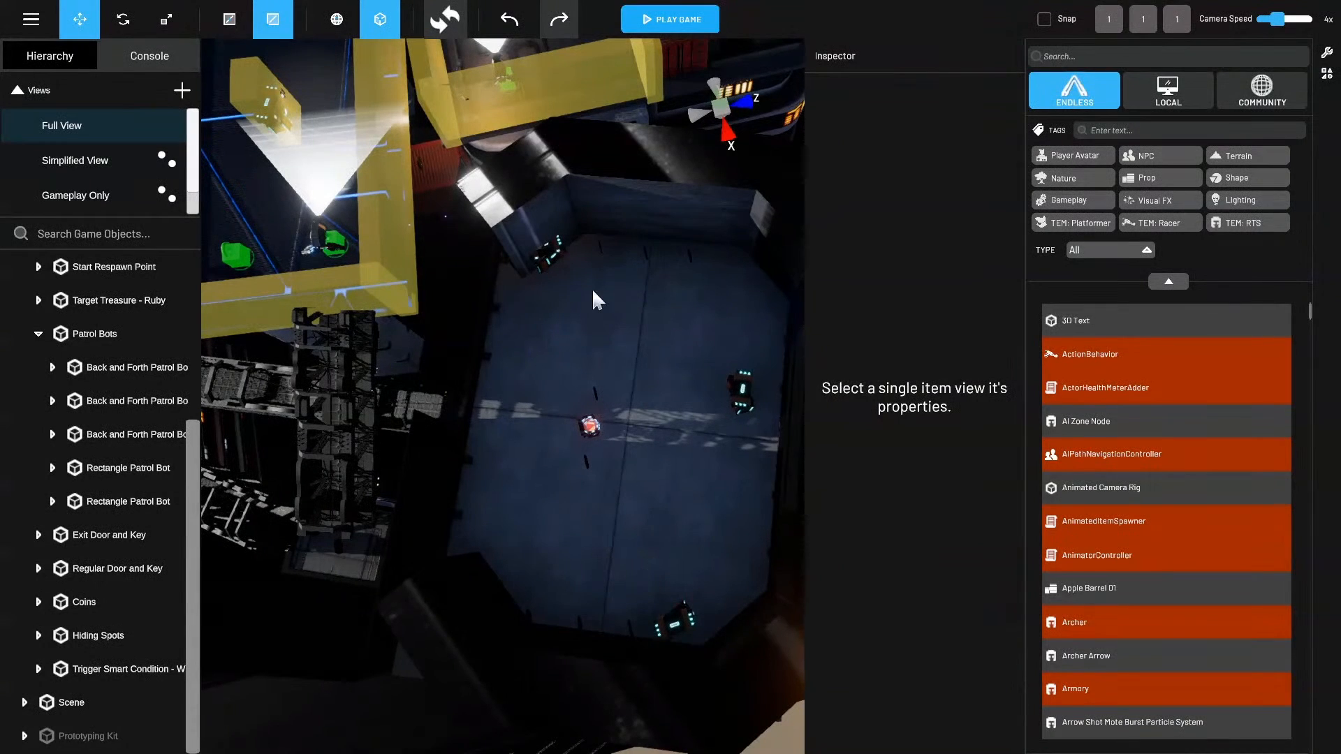
{"action": "right_click_drag", "start_coordinate": [630, 539], "coordinate": [576, 544]}
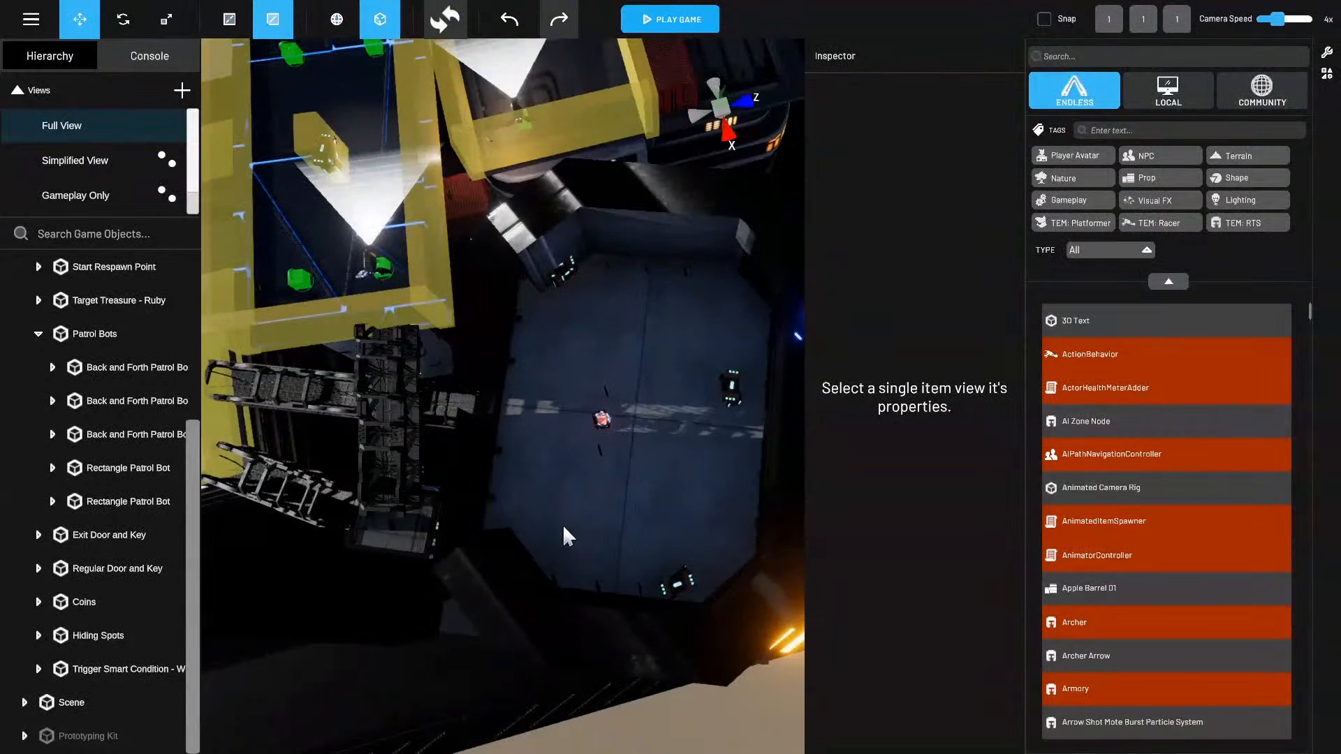
{"action": "scroll", "coordinate": [694, 485], "scroll_direction": "up", "scroll_amount": 5}
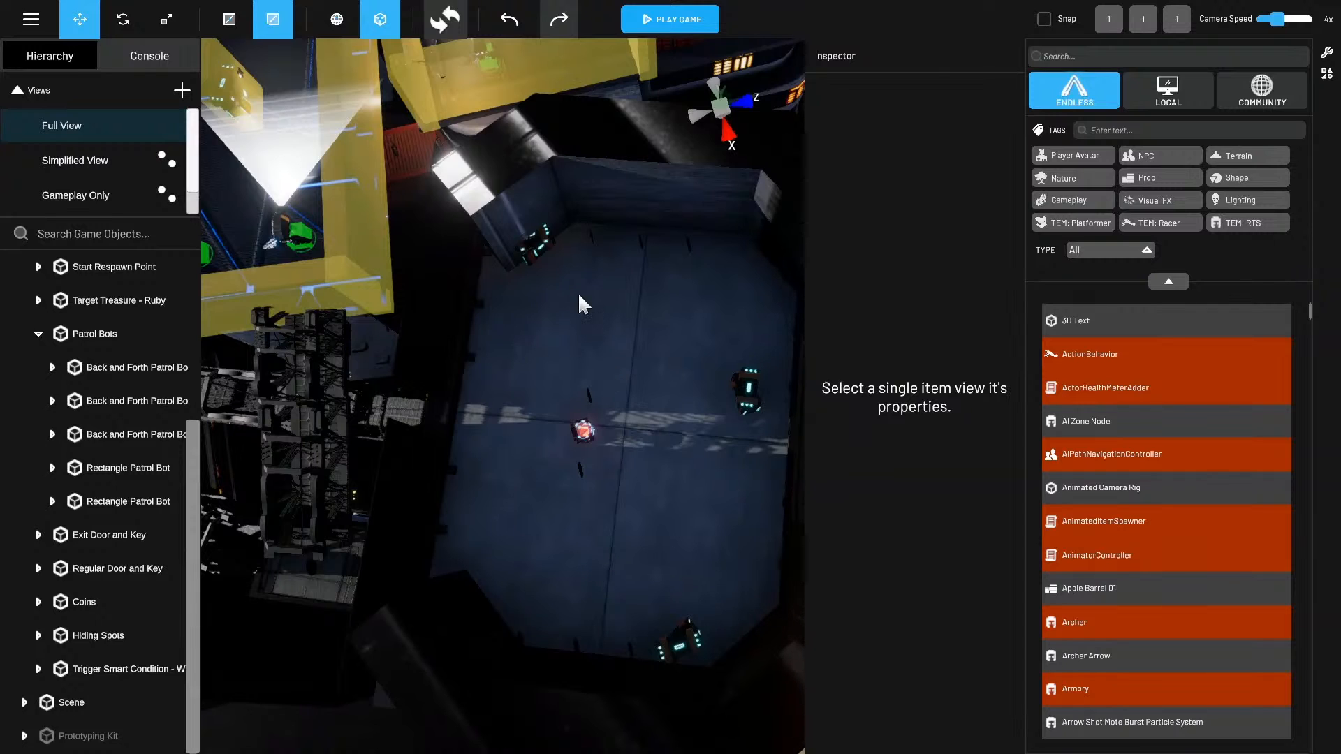
{"action": "right_click_drag", "start_coordinate": [740, 303], "coordinate": [764, 451]}
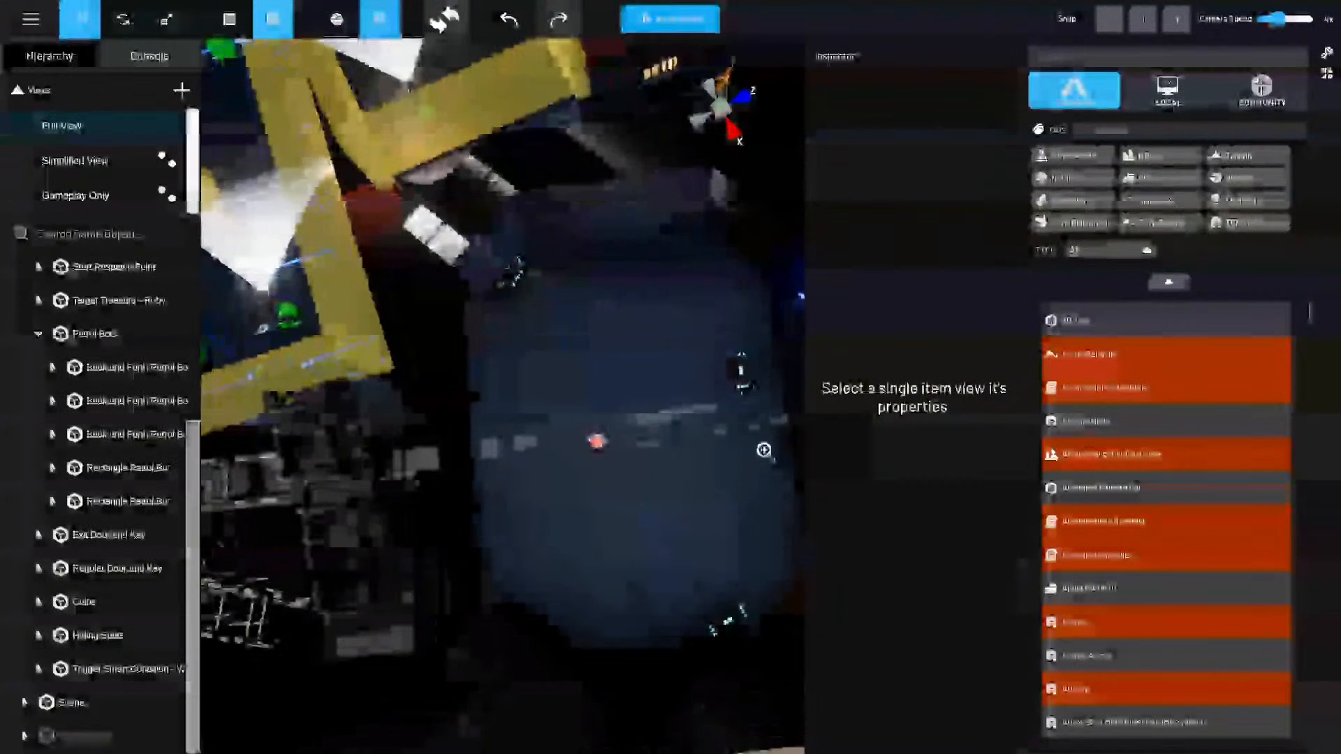
{"action": "middle_click_drag", "start_coordinate": [763, 451], "coordinate": [698, 443]}
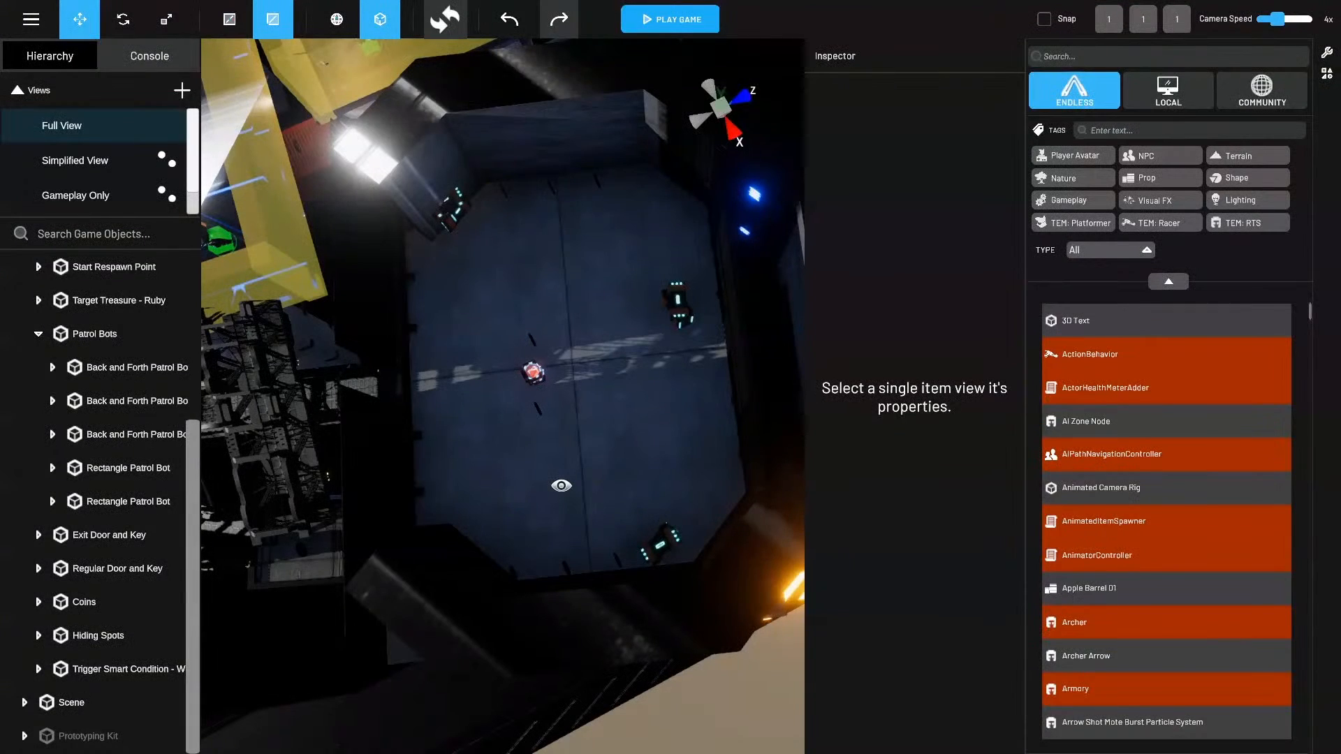
Duplicate the second Back and Forth Patrol Bot and move the copy to the octagonal rooftop, at about X 32.66, Z -18.08.
{"action": "double_click", "coordinate": [124, 447]}
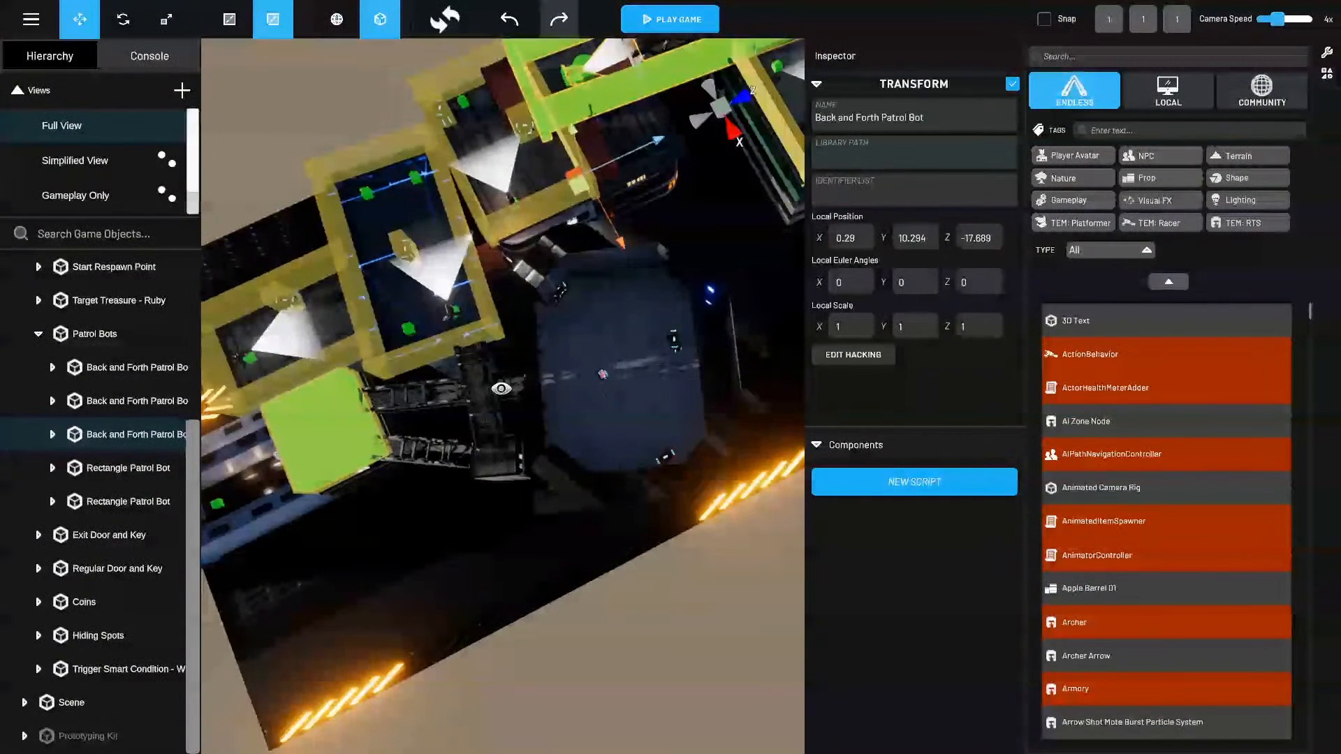
{"action": "left_click", "coordinate": [134, 407]}
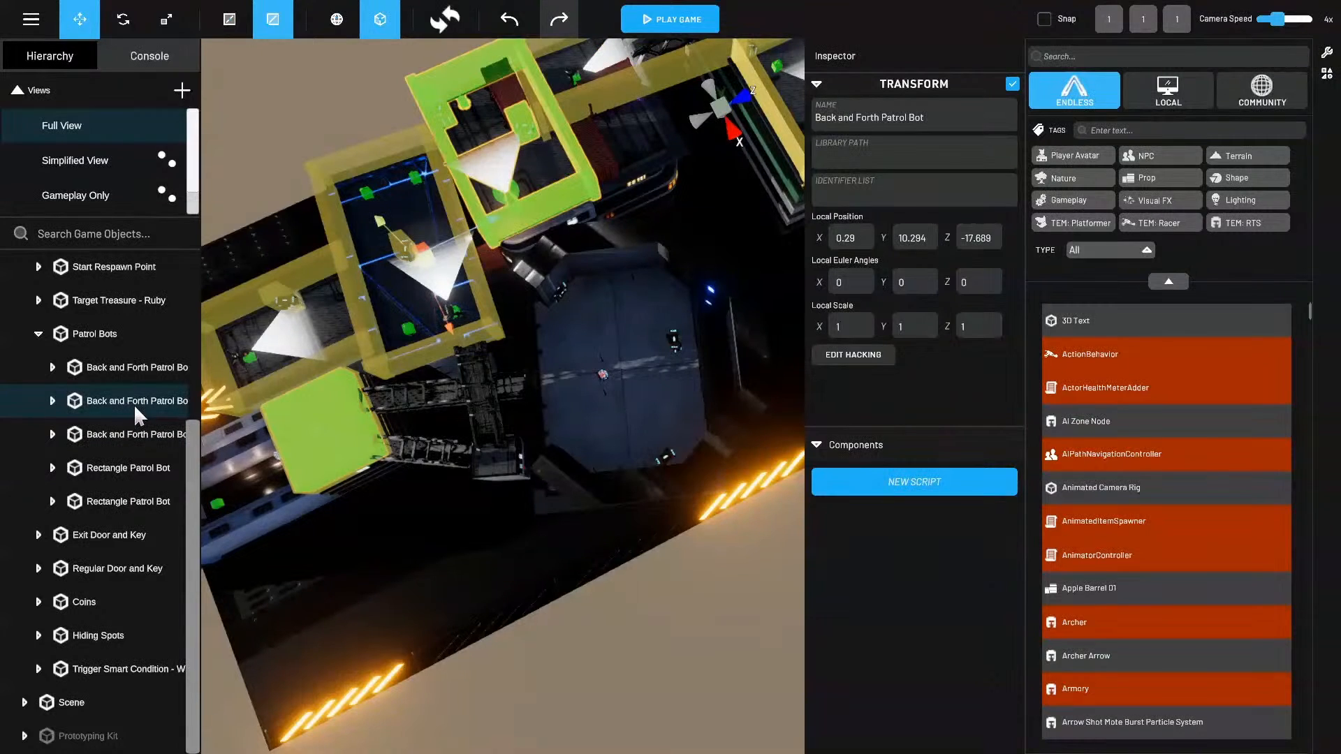
{"action": "right_click", "coordinate": [135, 409]}
{"action": "left_click", "coordinate": [185, 352]}
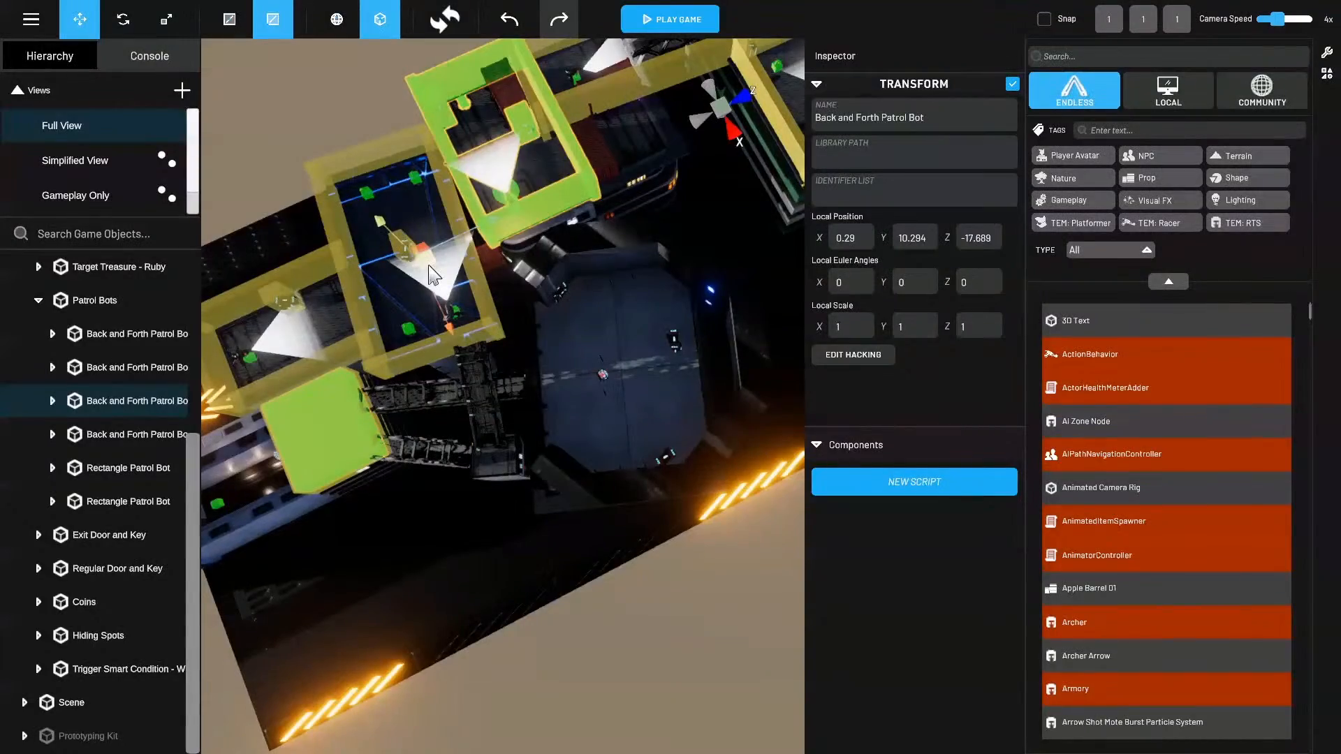
{"action": "left_click_drag", "start_coordinate": [433, 275], "coordinate": [548, 502]}
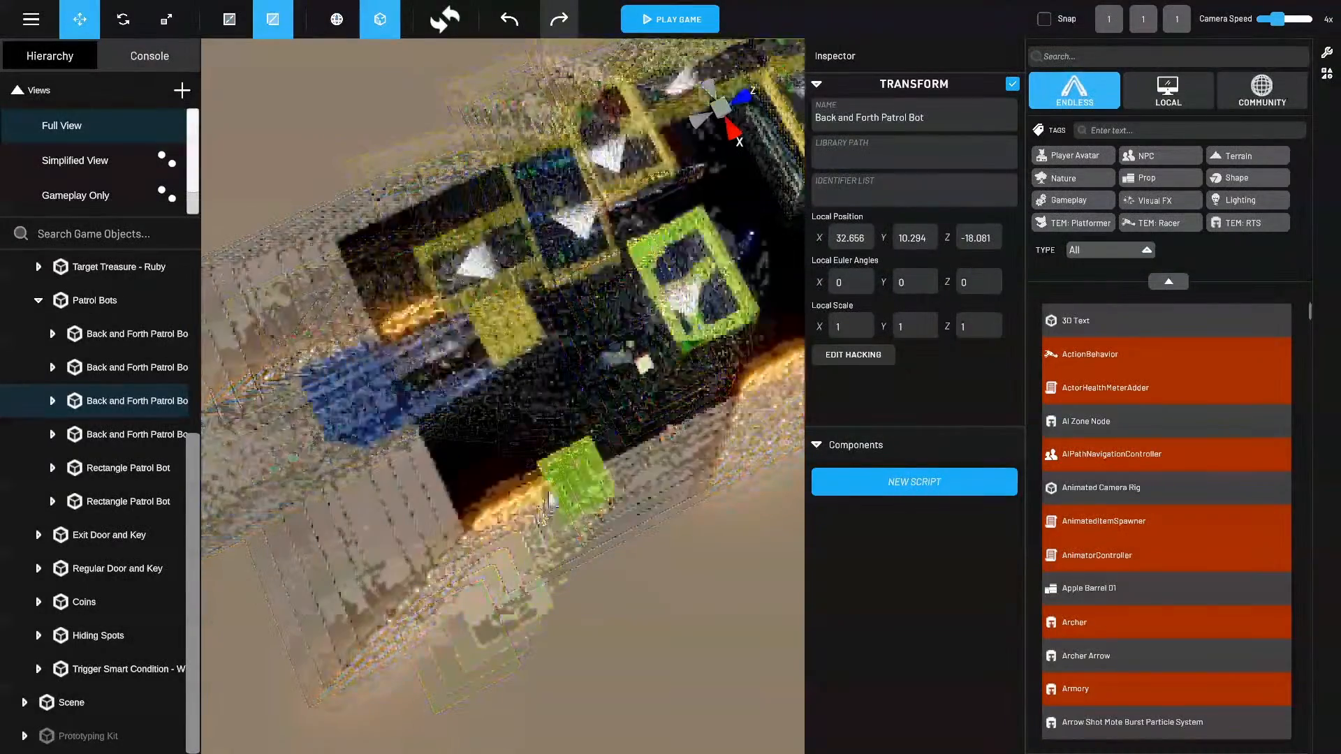
Lower the copied patrol bot to about Y 8.94 and position it over the octagonal rooftop at about X 33.22, Z -14.96.
{"action": "right_click_drag", "start_coordinate": [548, 502], "coordinate": [323, 515]}
{"action": "key", "text": "w"}
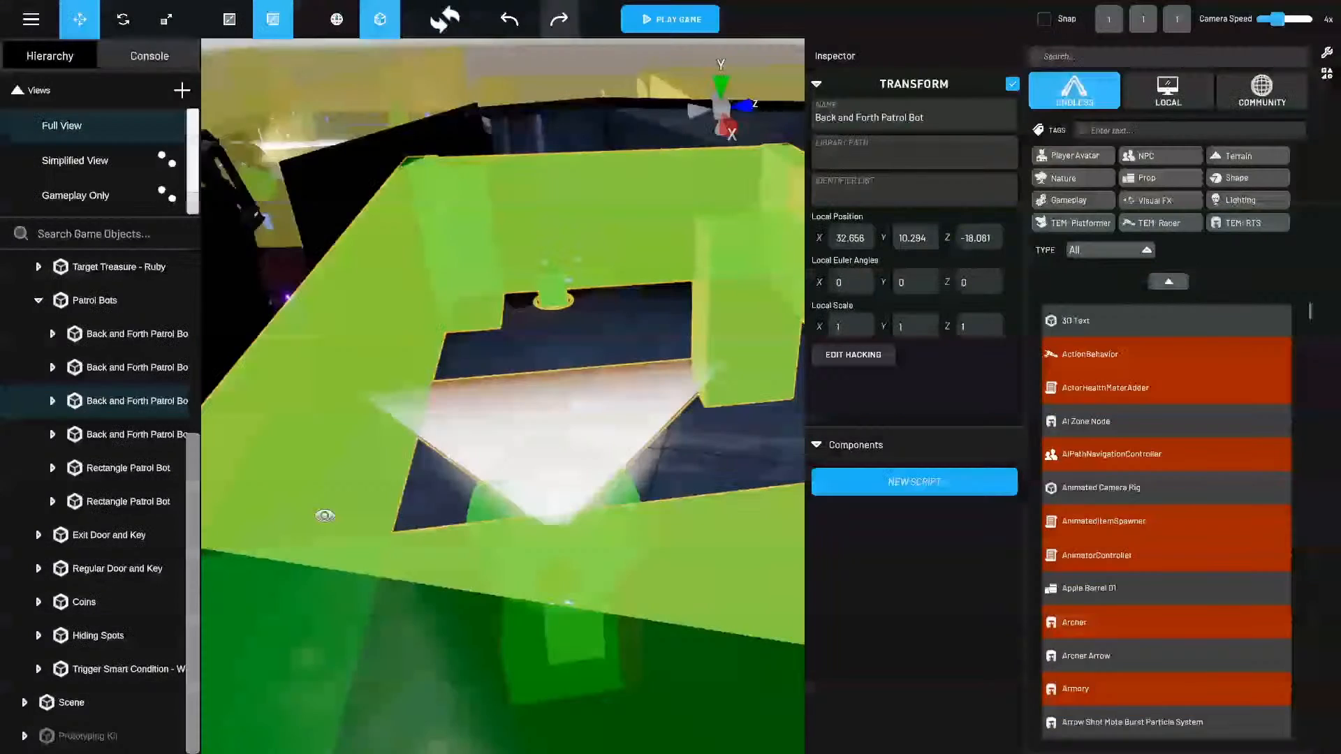
{"action": "scroll", "coordinate": [324, 514], "scroll_direction": "down", "scroll_amount": 5}
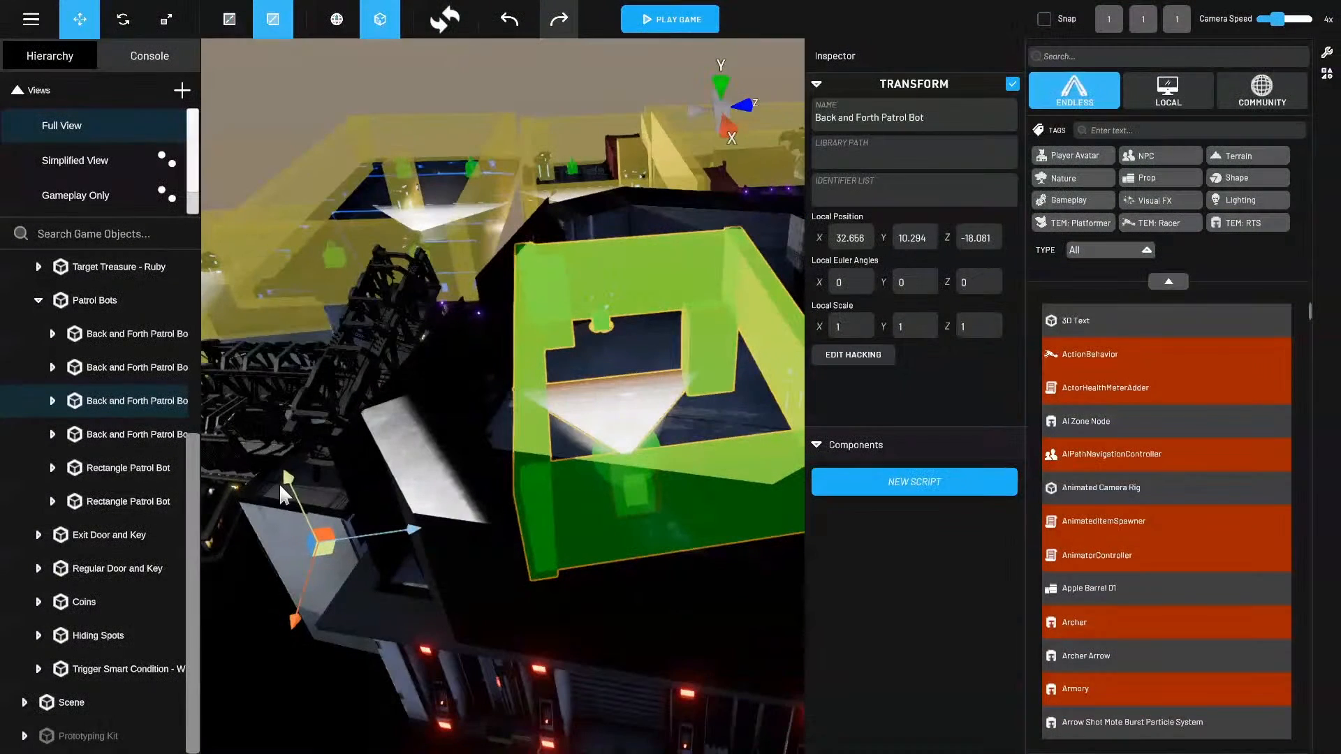
{"action": "left_click_drag", "start_coordinate": [282, 465], "coordinate": [302, 492]}
{"action": "right_click_drag", "start_coordinate": [301, 493], "coordinate": [576, 592]}
{"action": "middle_click_drag", "start_coordinate": [577, 593], "coordinate": [586, 592]}
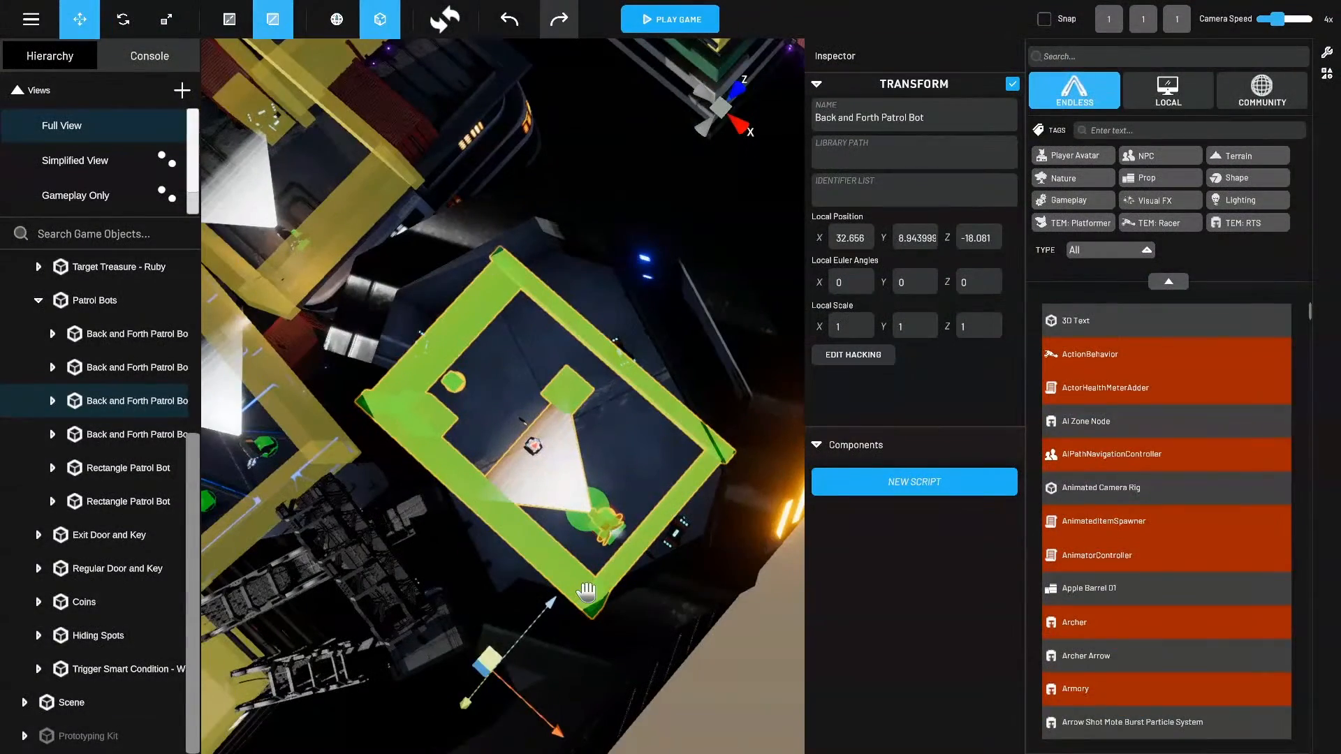
{"action": "left_click_drag", "start_coordinate": [490, 663], "coordinate": [505, 650]}
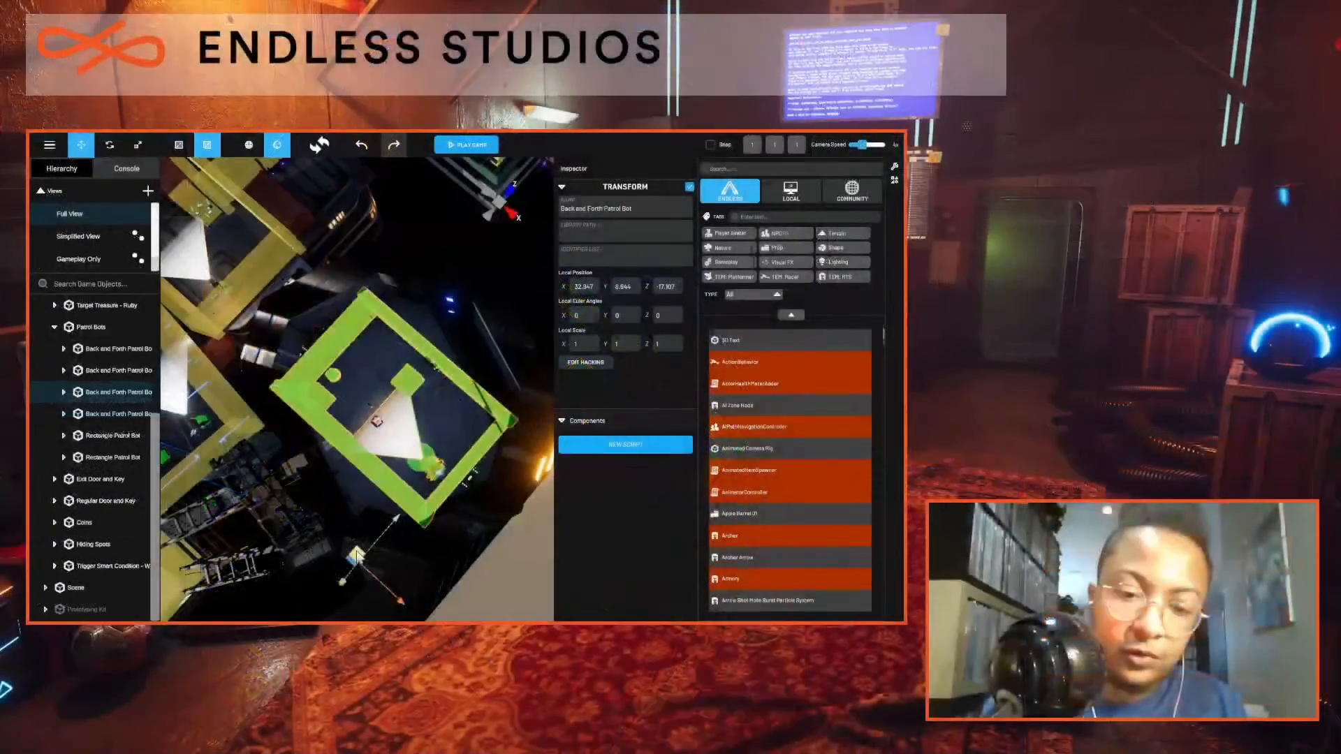
{"action": "left_click_drag", "start_coordinate": [358, 558], "coordinate": [371, 540]}
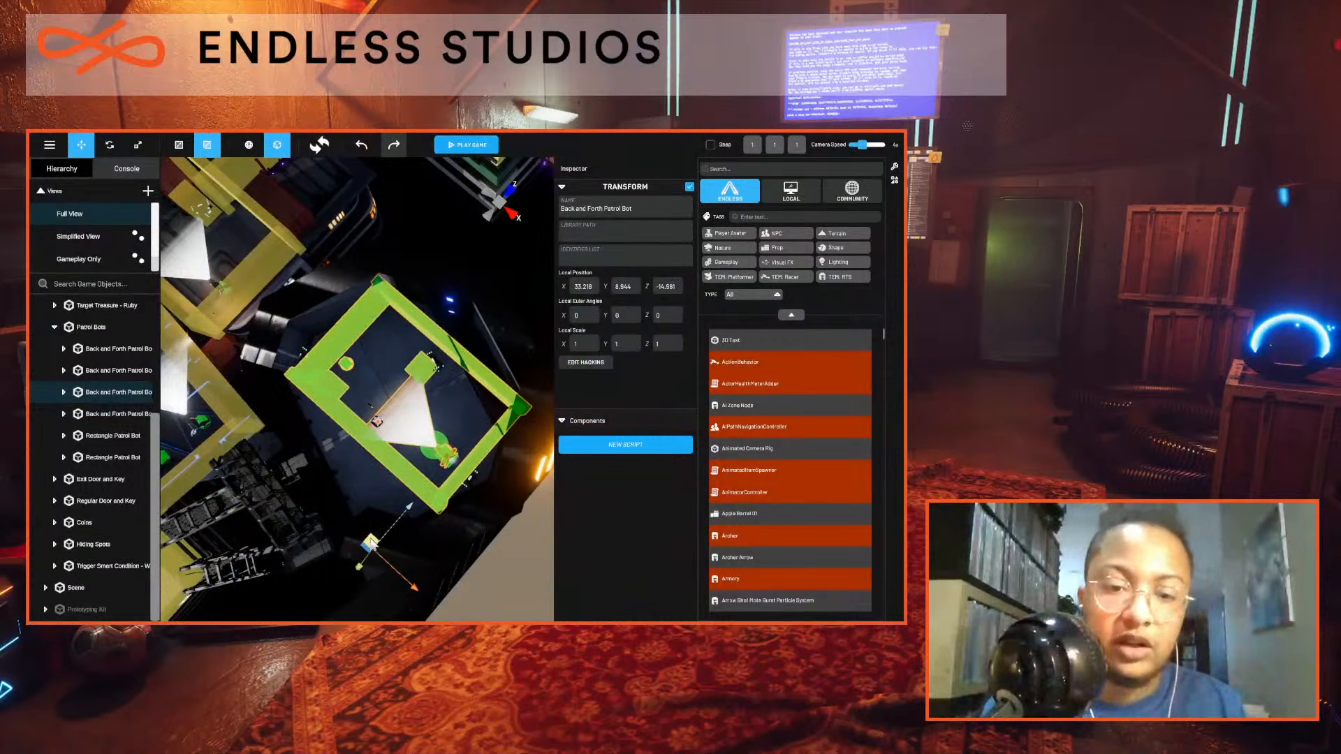
{"action": "right_click_drag", "start_coordinate": [349, 461], "coordinate": [282, 484]}
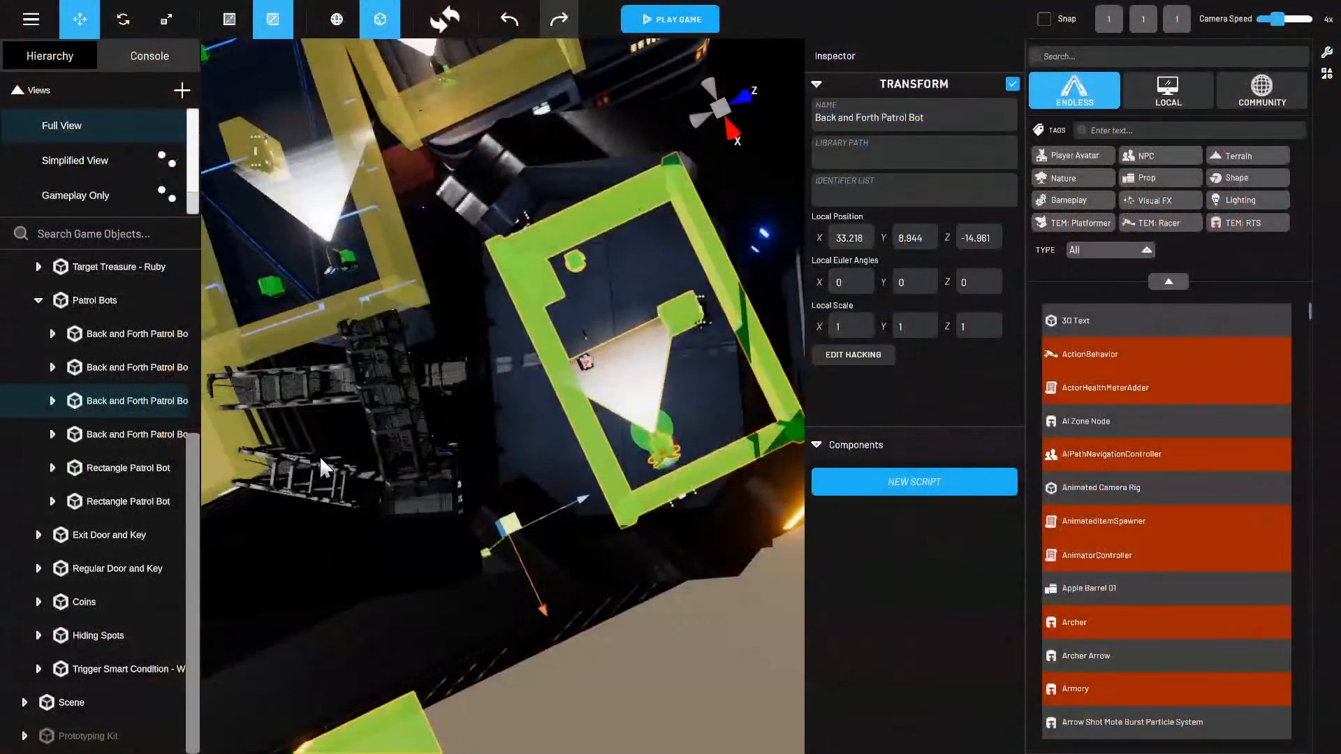
Rotate the copied bot's Territory Bounds to about 20.64° around Y, move them to about X -12.17, Z -8.35, and expand the group.
{"action": "left_click", "coordinate": [52, 402]}
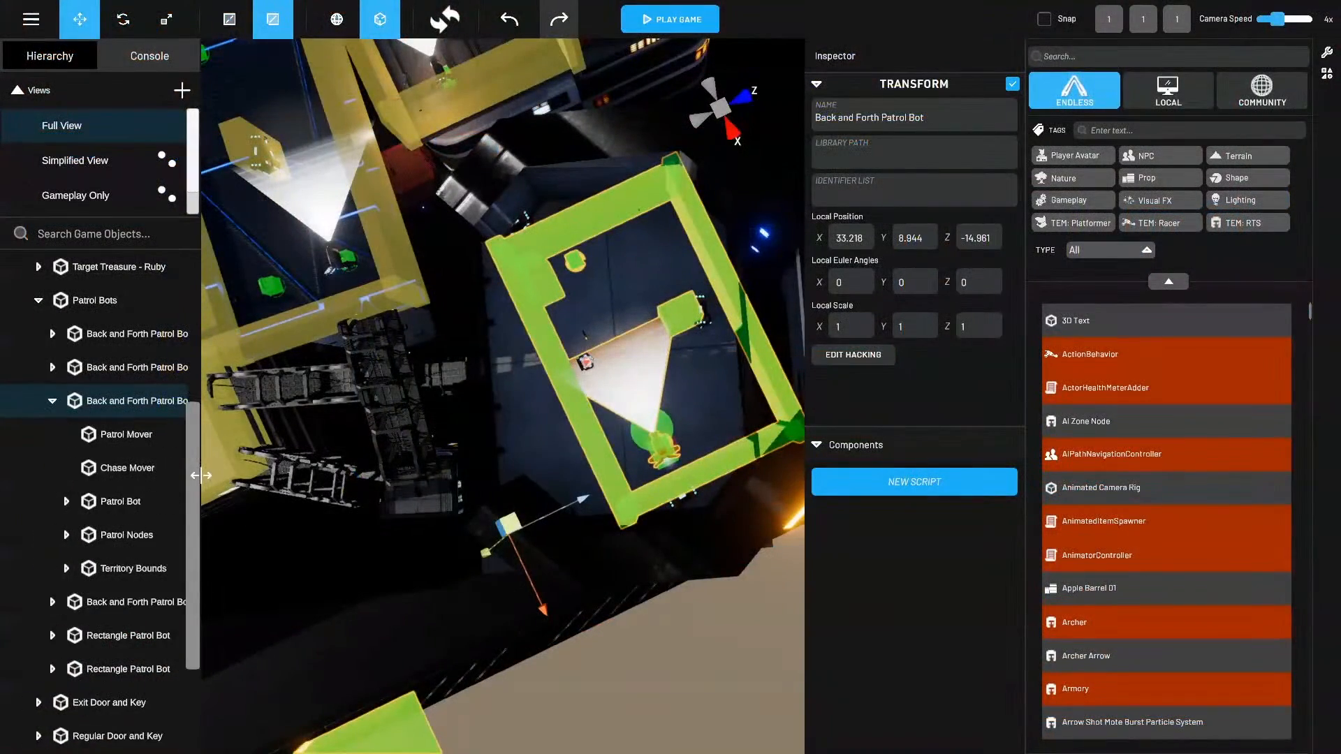
{"action": "left_click", "coordinate": [144, 566]}
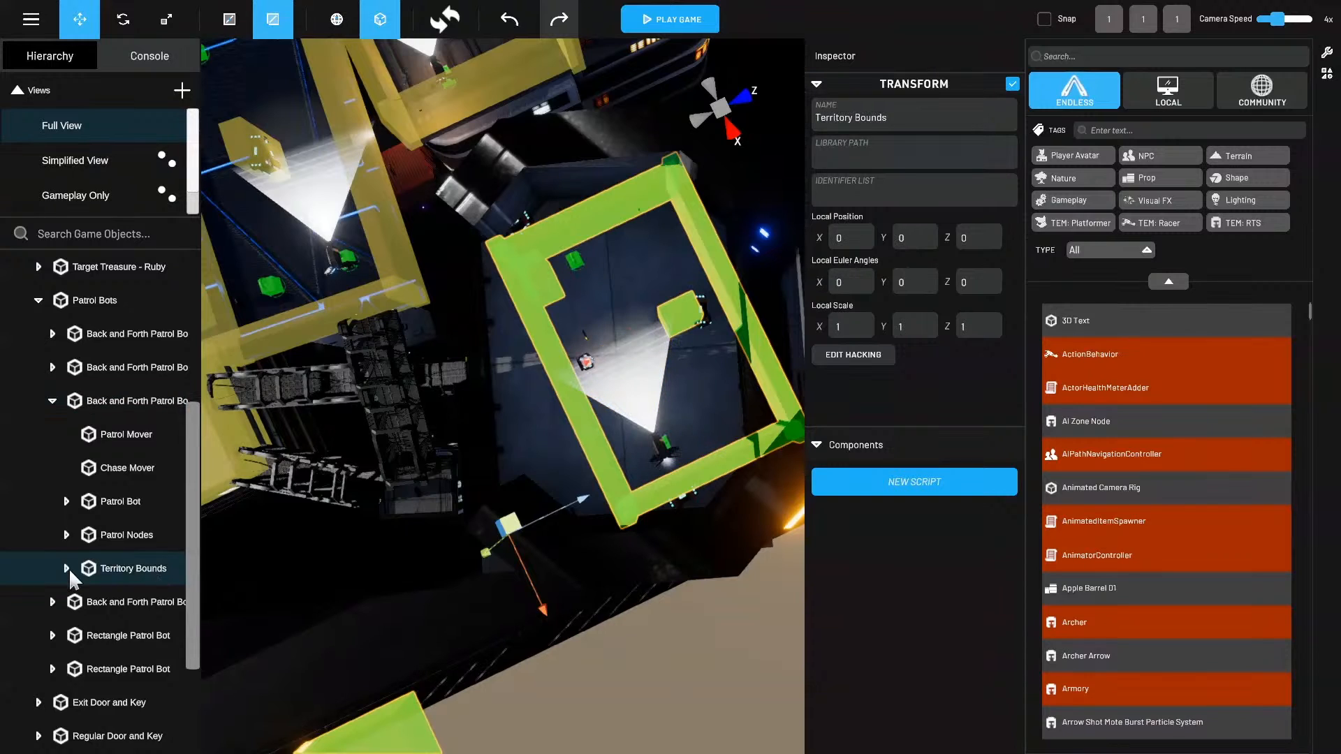
{"action": "left_click", "coordinate": [136, 21]}
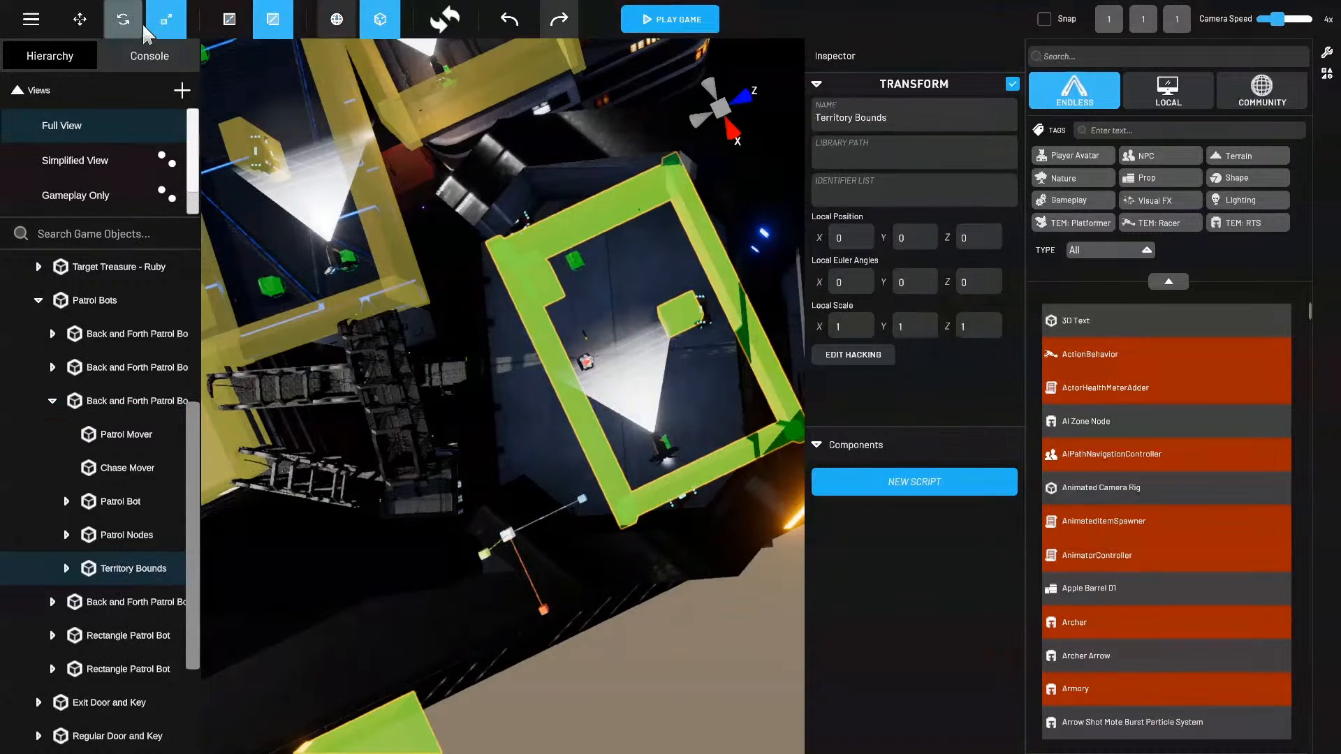
{"action": "left_click_drag", "start_coordinate": [588, 551], "coordinate": [601, 606]}
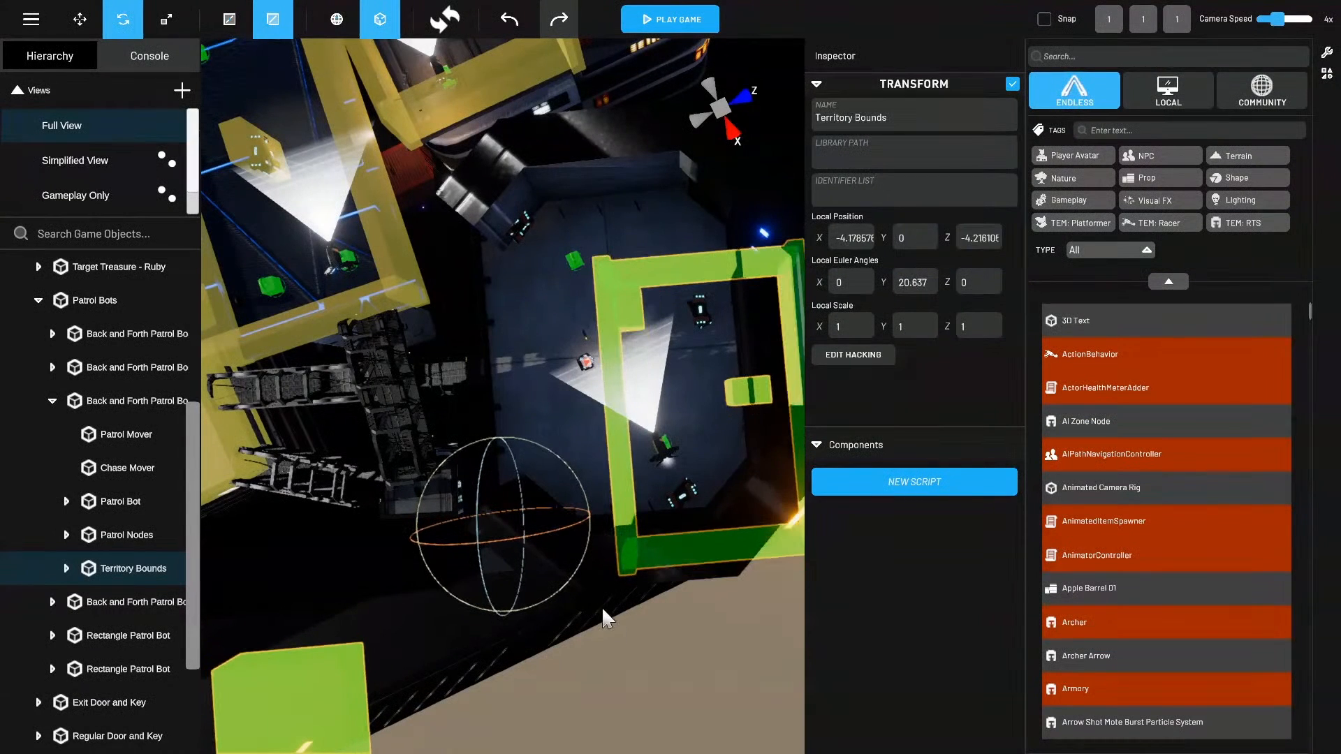
{"action": "left_click", "coordinate": [80, 19]}
{"action": "left_click_drag", "start_coordinate": [507, 515], "coordinate": [419, 454]}
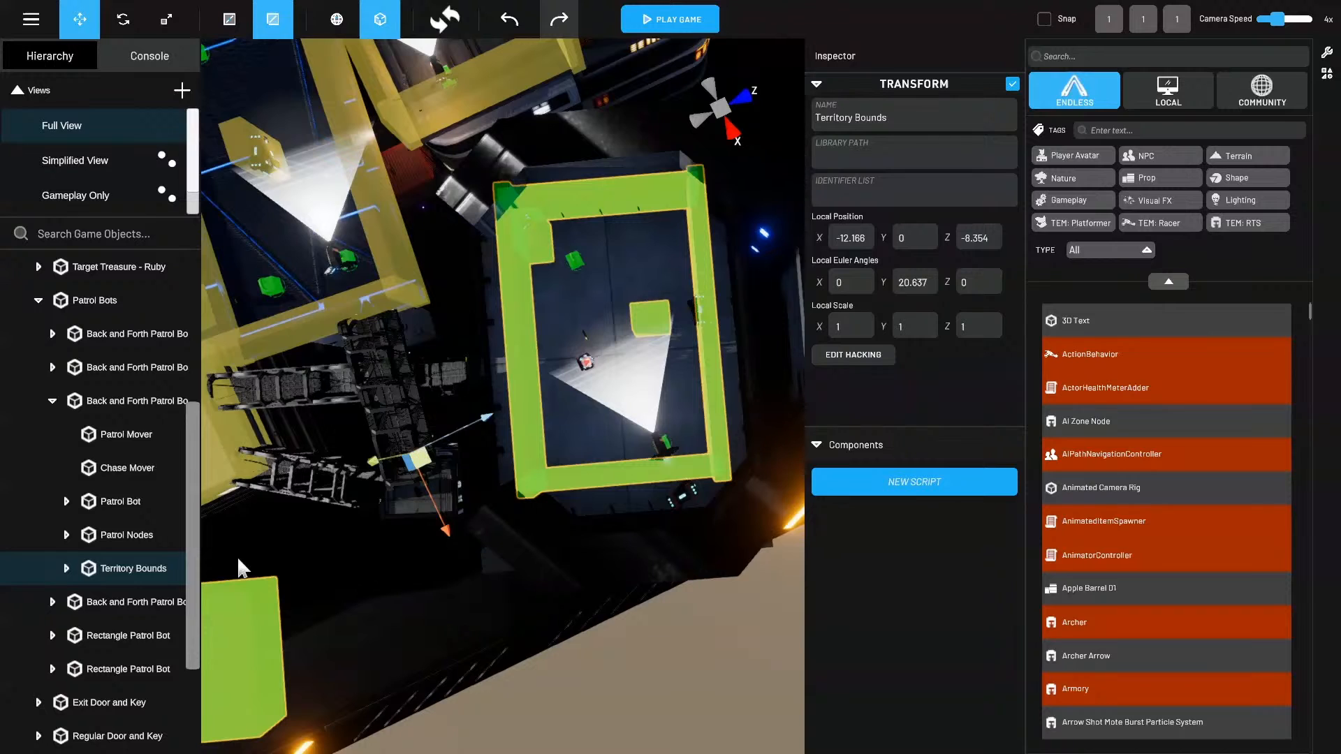
{"action": "left_click", "coordinate": [67, 568]}
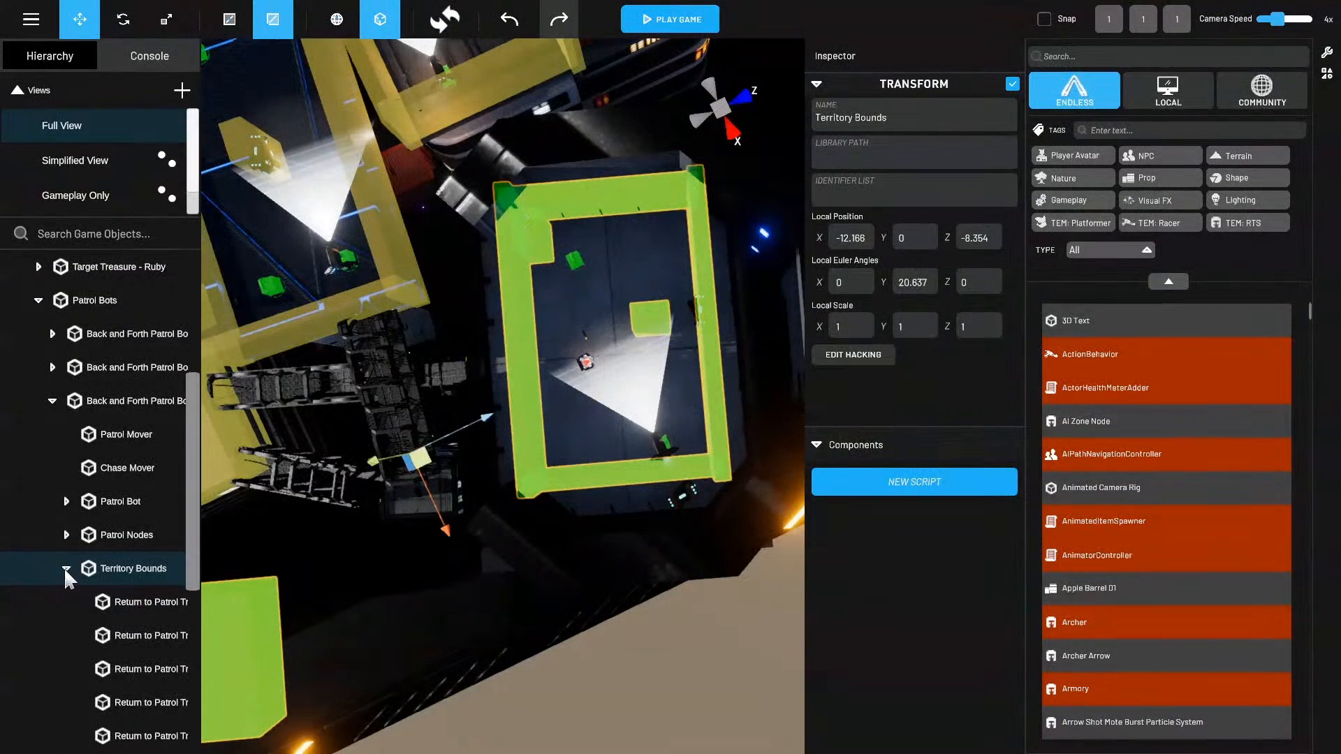
Move the short Return to Patrol Trigger wall nearest the copied bot outward to the octagonal rooftop's edge.
{"action": "left_click", "coordinate": [67, 568]}
{"action": "left_click", "coordinate": [66, 569]}
{"action": "scroll", "coordinate": [140, 552], "scroll_direction": "down", "scroll_amount": 1}
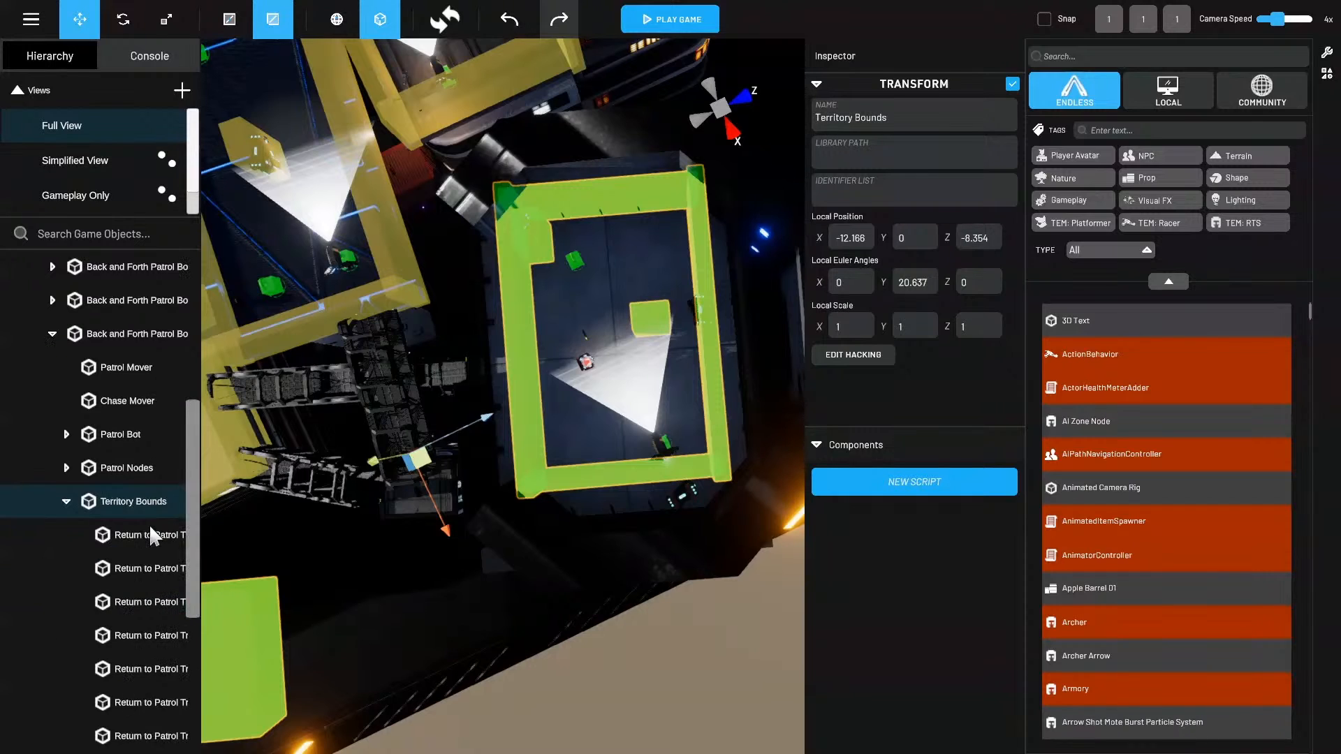
{"action": "left_click", "coordinate": [153, 538]}
{"action": "left_click", "coordinate": [144, 570]}
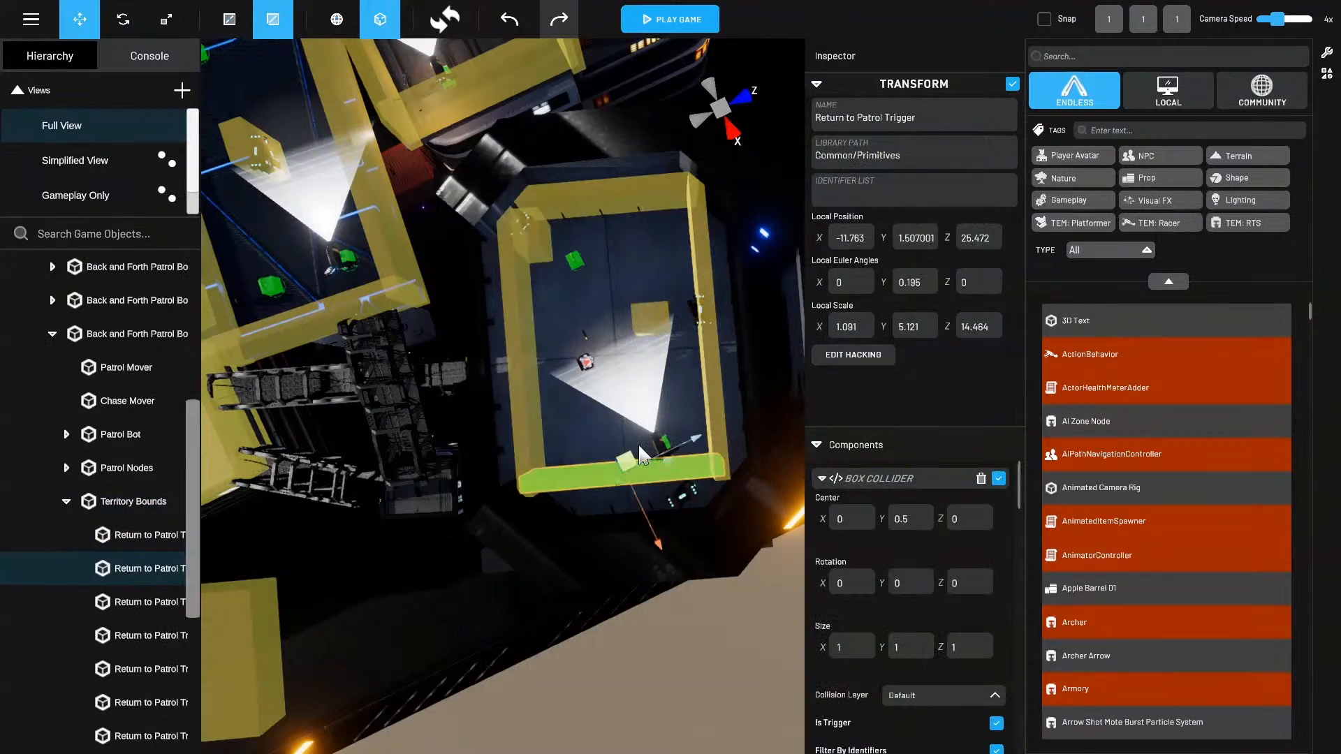
{"action": "left_click_drag", "start_coordinate": [638, 442], "coordinate": [635, 511]}
Move the two small Return to Patrol Triggers onto hiding spots, to about X -23.42, Z 32.69 and X -31.31, Z 18.89.
{"action": "left_click", "coordinate": [160, 590]}
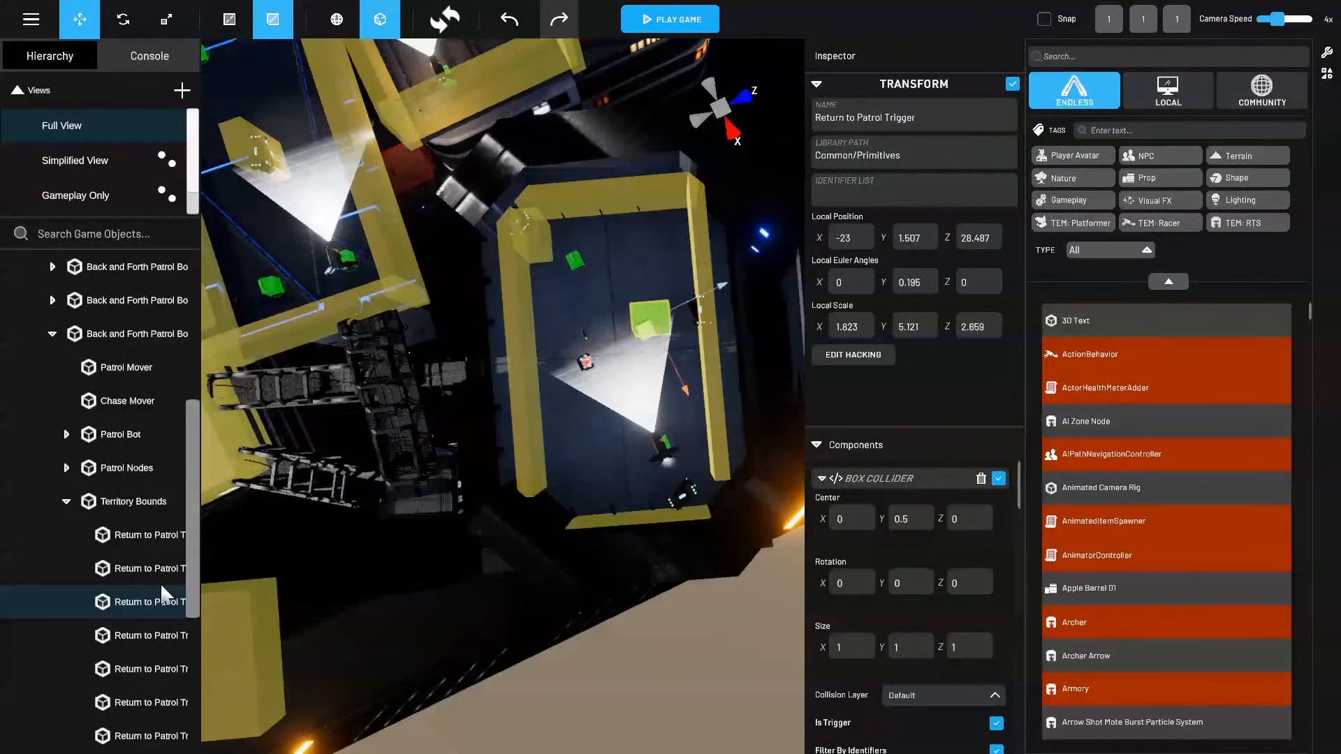
{"action": "left_click_drag", "start_coordinate": [648, 339], "coordinate": [704, 338]}
{"action": "left_click", "coordinate": [143, 640]}
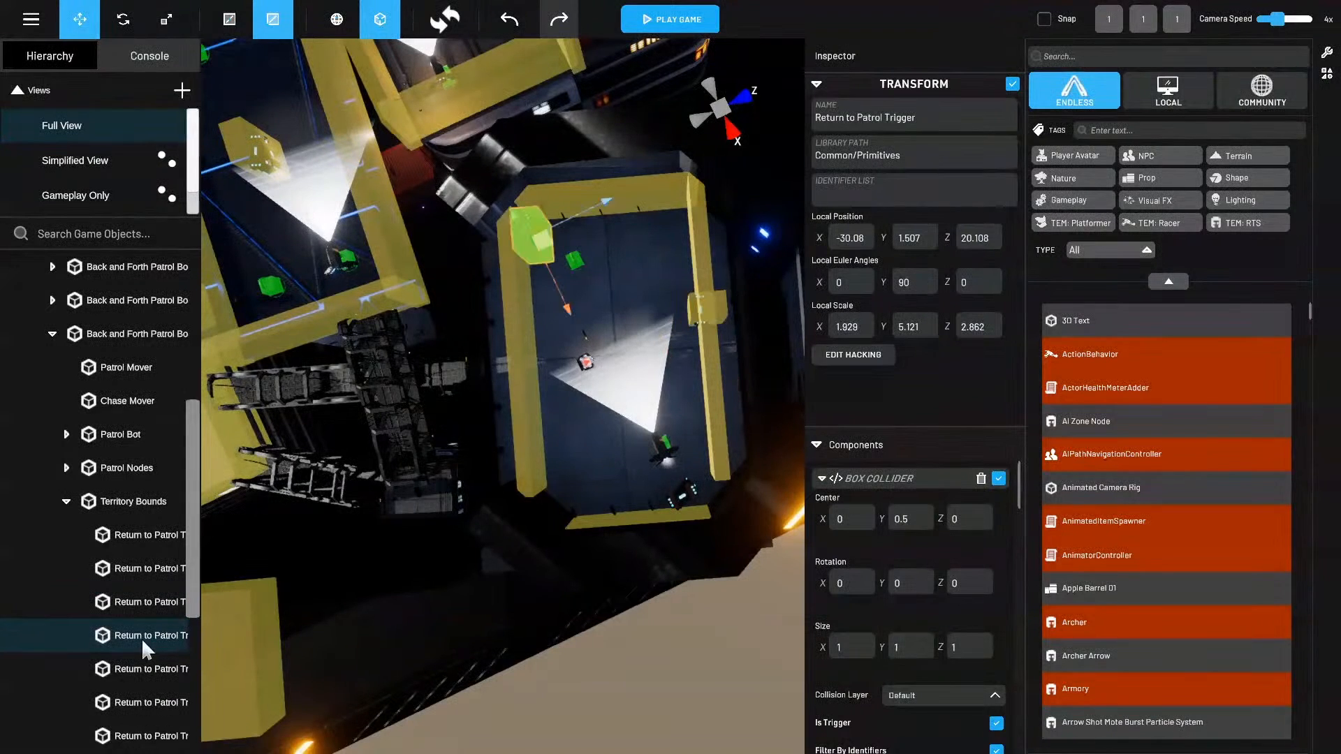
{"action": "left_click_drag", "start_coordinate": [530, 266], "coordinate": [534, 234]}
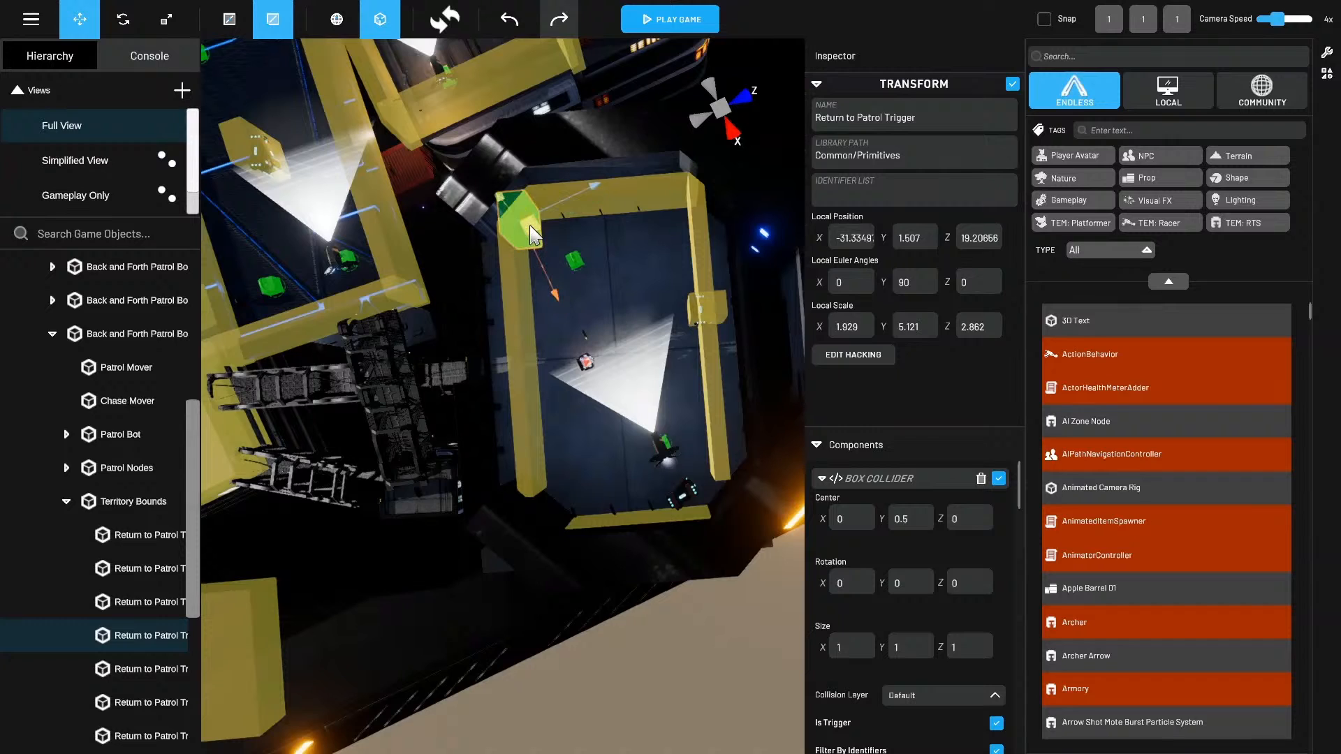
Move the opposite short trigger wall and both long trigger walls outward to the octagonal rooftop's edges.
{"action": "left_click", "coordinate": [162, 672]}
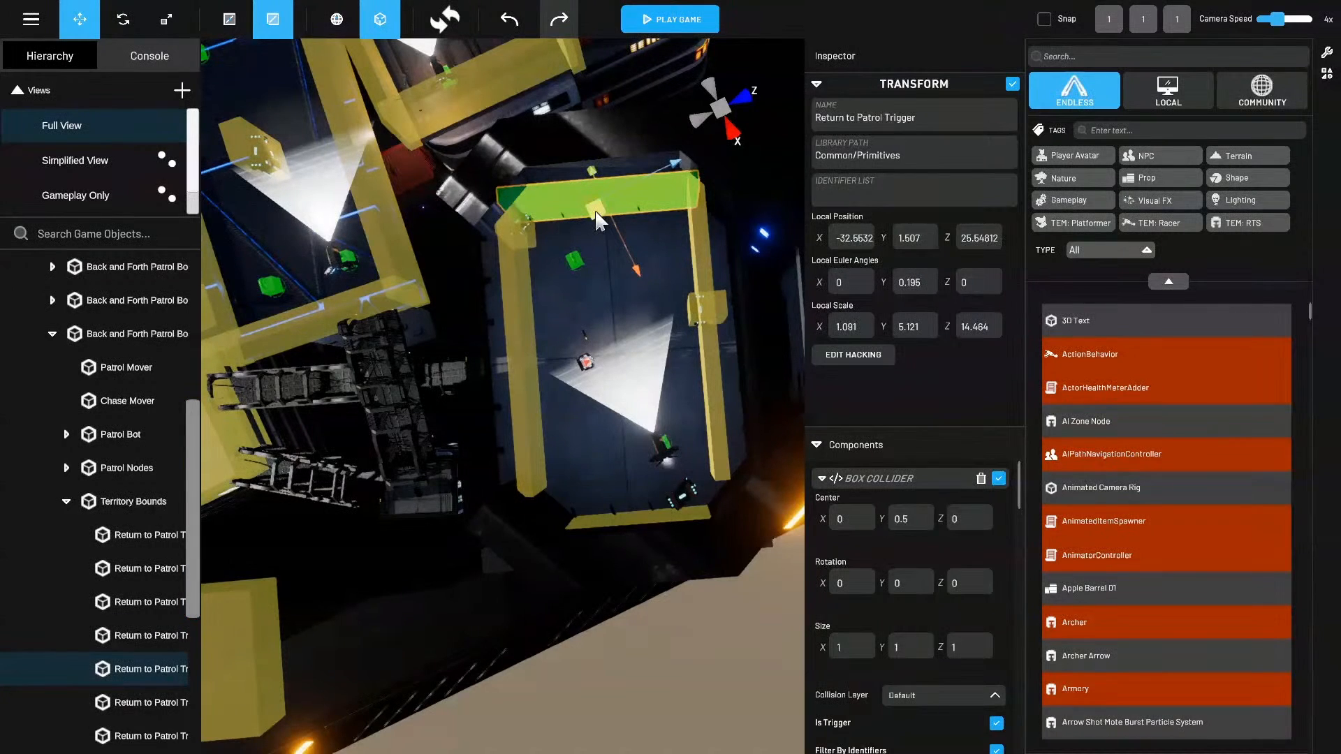
{"action": "left_click_drag", "start_coordinate": [595, 210], "coordinate": [585, 200]}
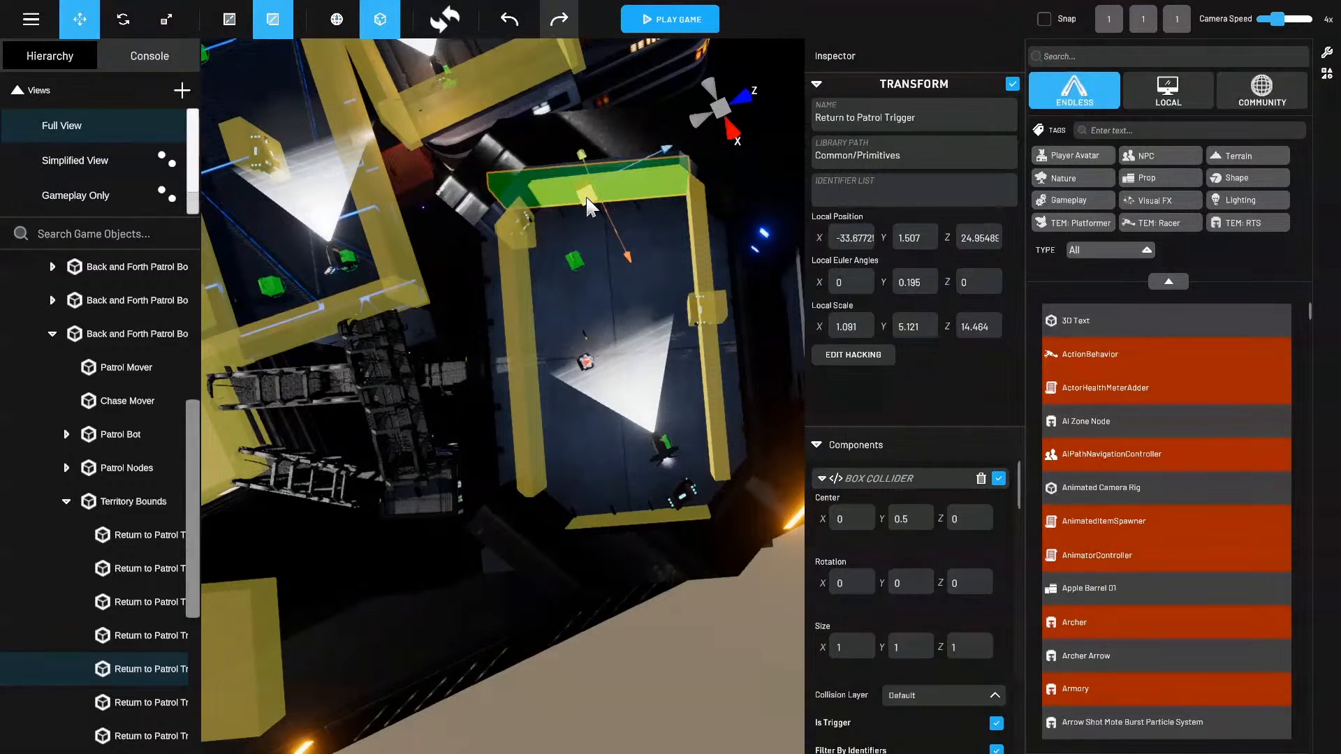
{"action": "left_click", "coordinate": [162, 700]}
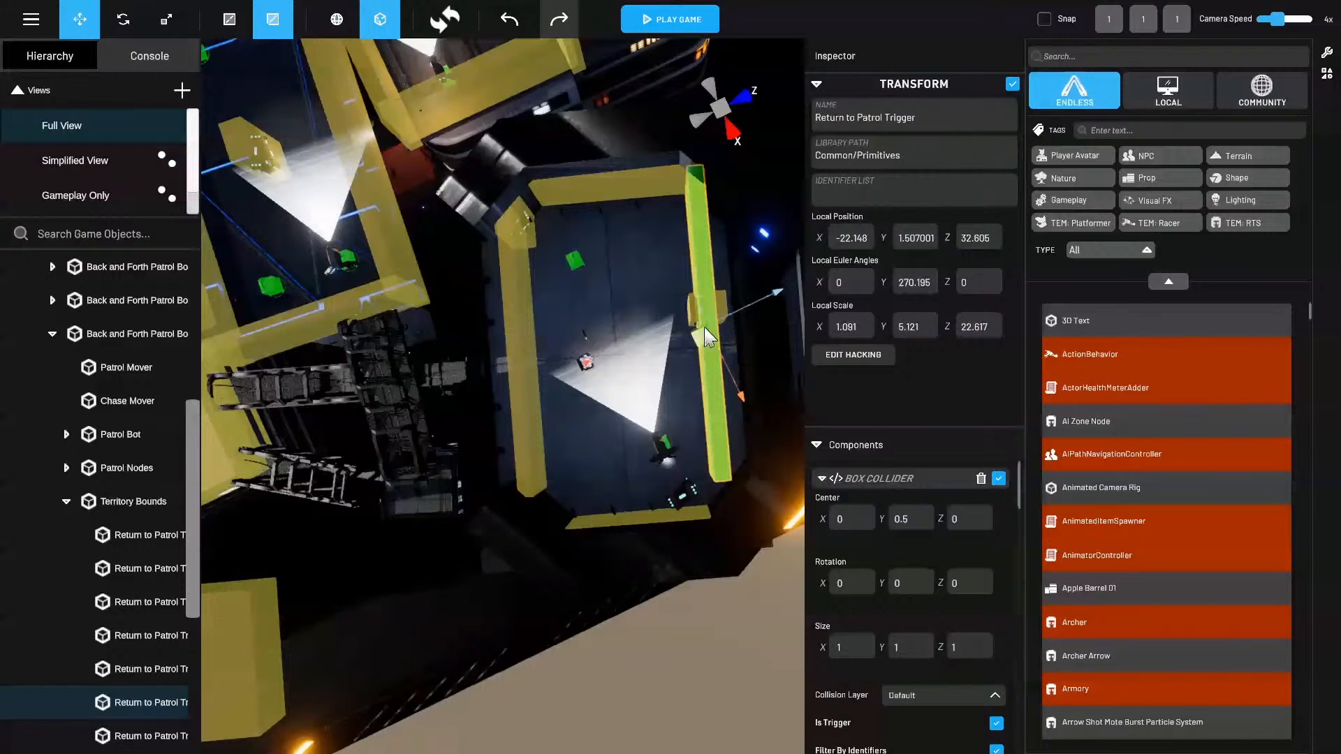
{"action": "left_click_drag", "start_coordinate": [707, 336], "coordinate": [733, 342]}
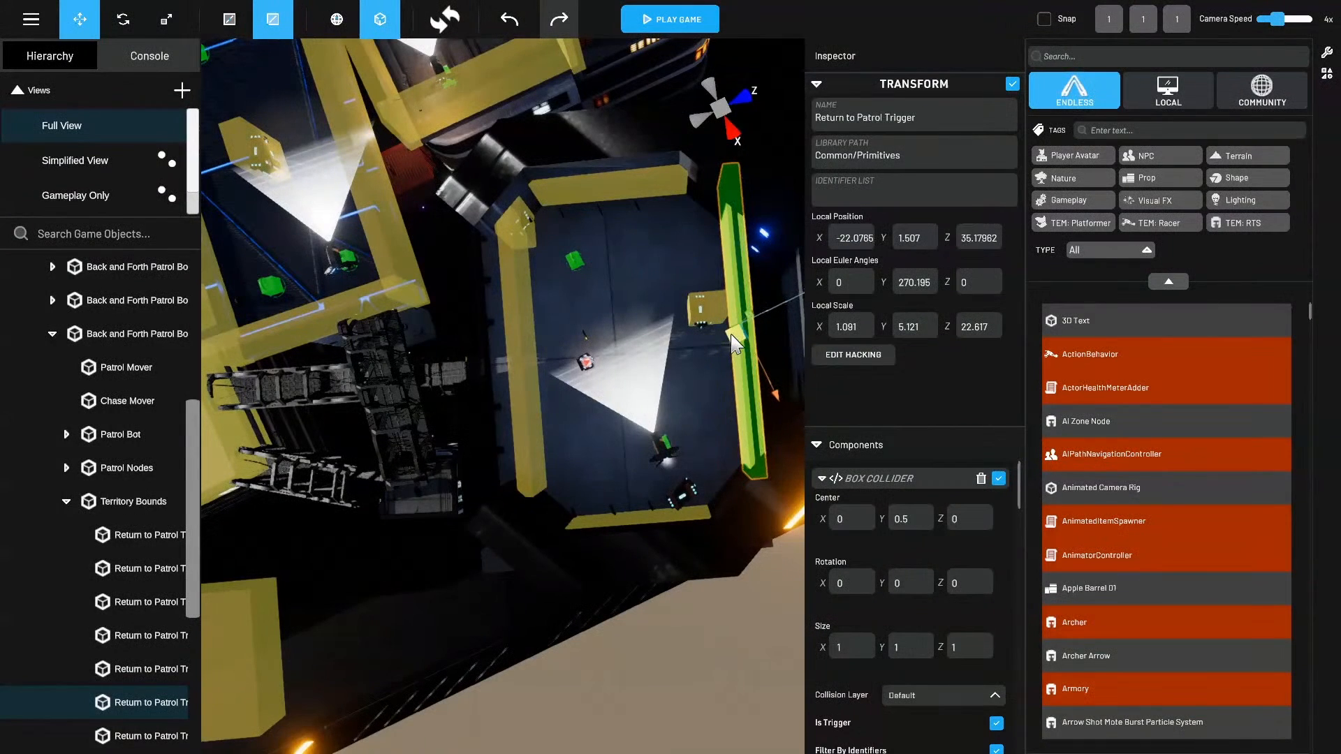
{"action": "left_click", "coordinate": [131, 727]}
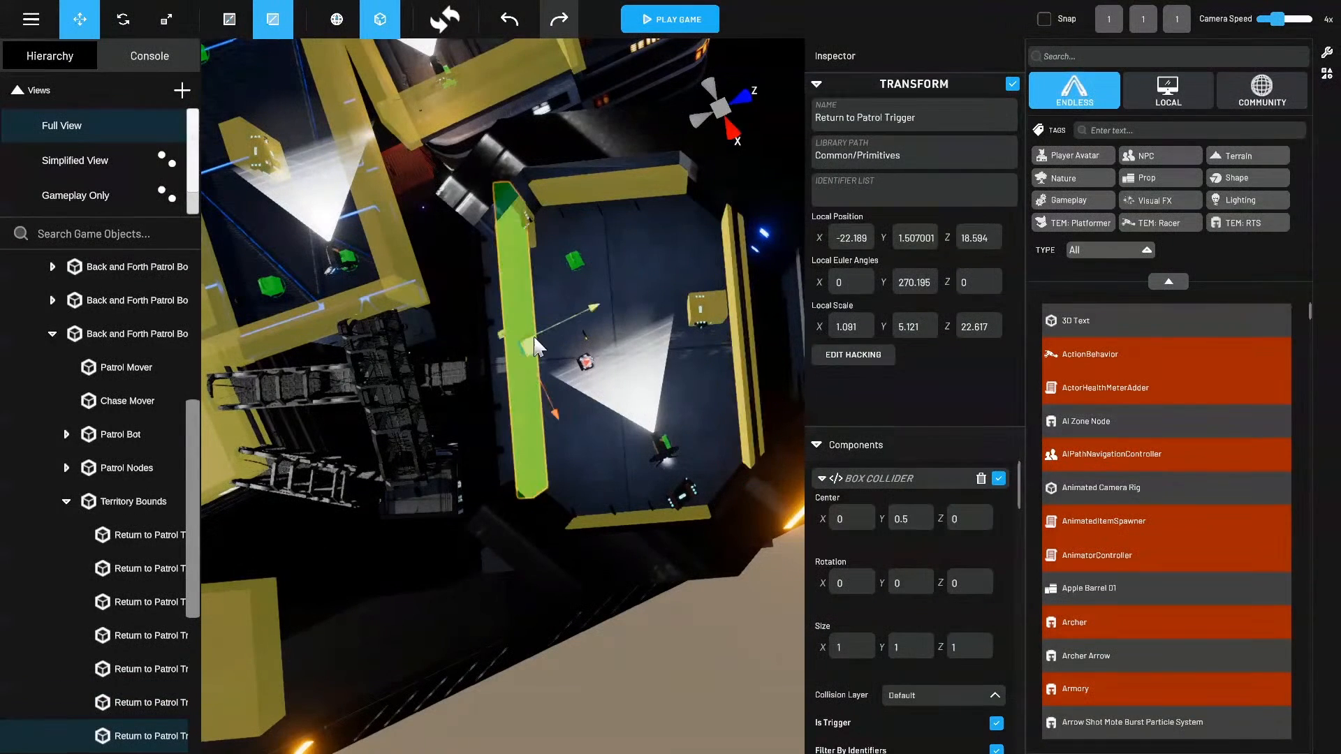
{"action": "left_click_drag", "start_coordinate": [535, 346], "coordinate": [796, 398]}
Duplicate the small hiding-spot trigger and place the copy on the remaining hiding spot at about X -9.61, Z 29.74.
{"action": "left_click", "coordinate": [162, 632]}
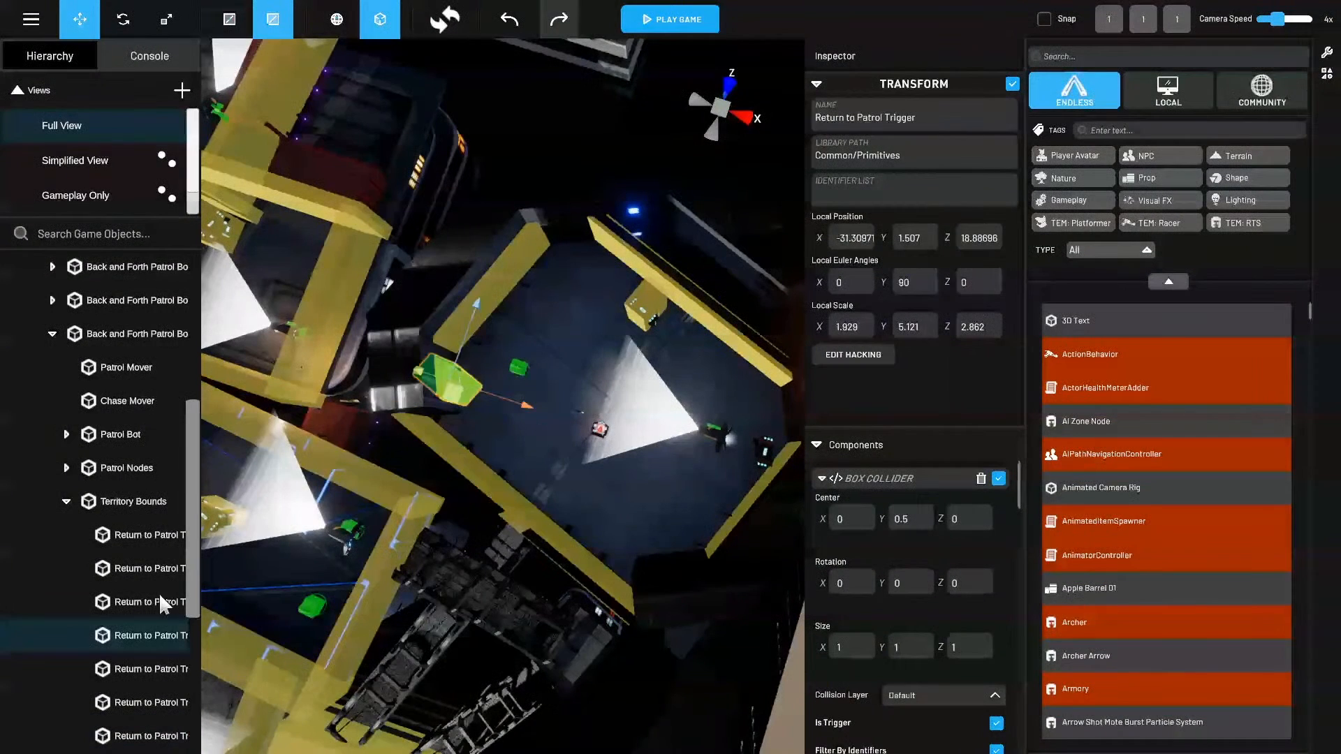
{"action": "left_click", "coordinate": [159, 595]}
{"action": "right_click", "coordinate": [156, 602]}
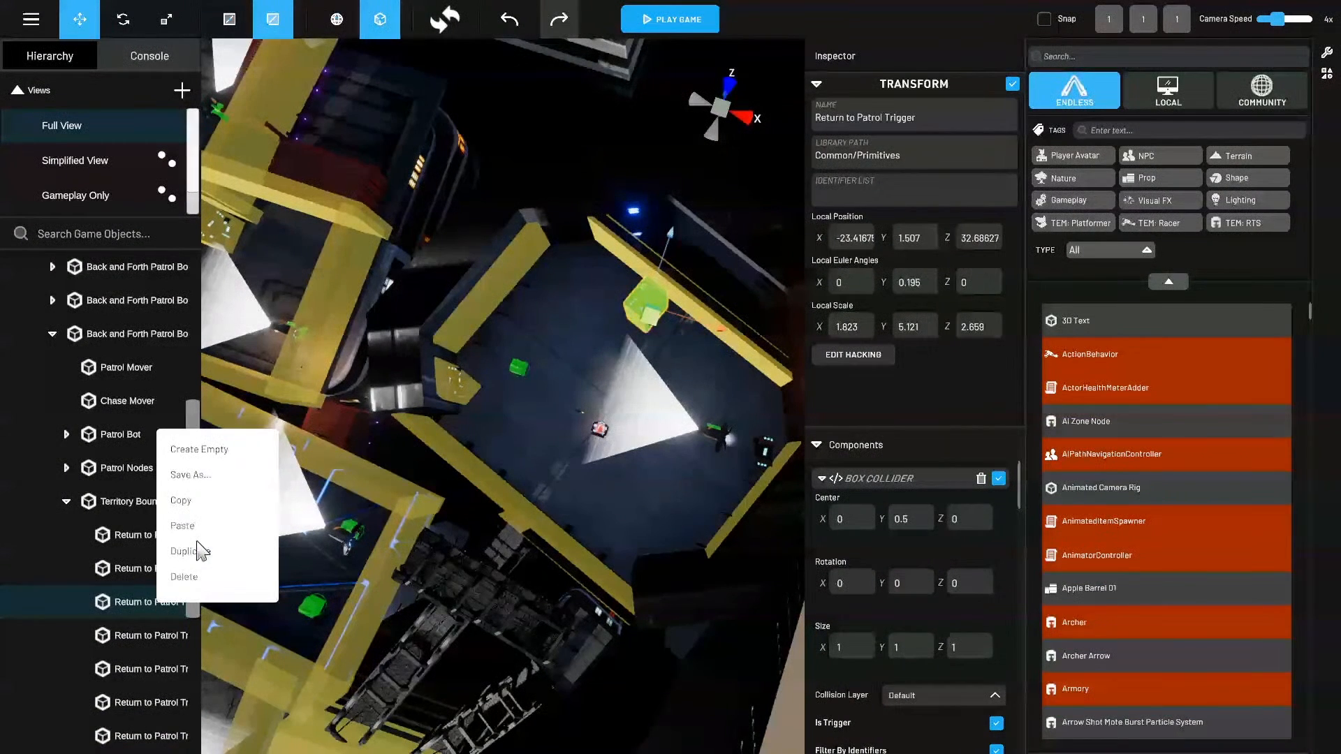
{"action": "left_click", "coordinate": [188, 552]}
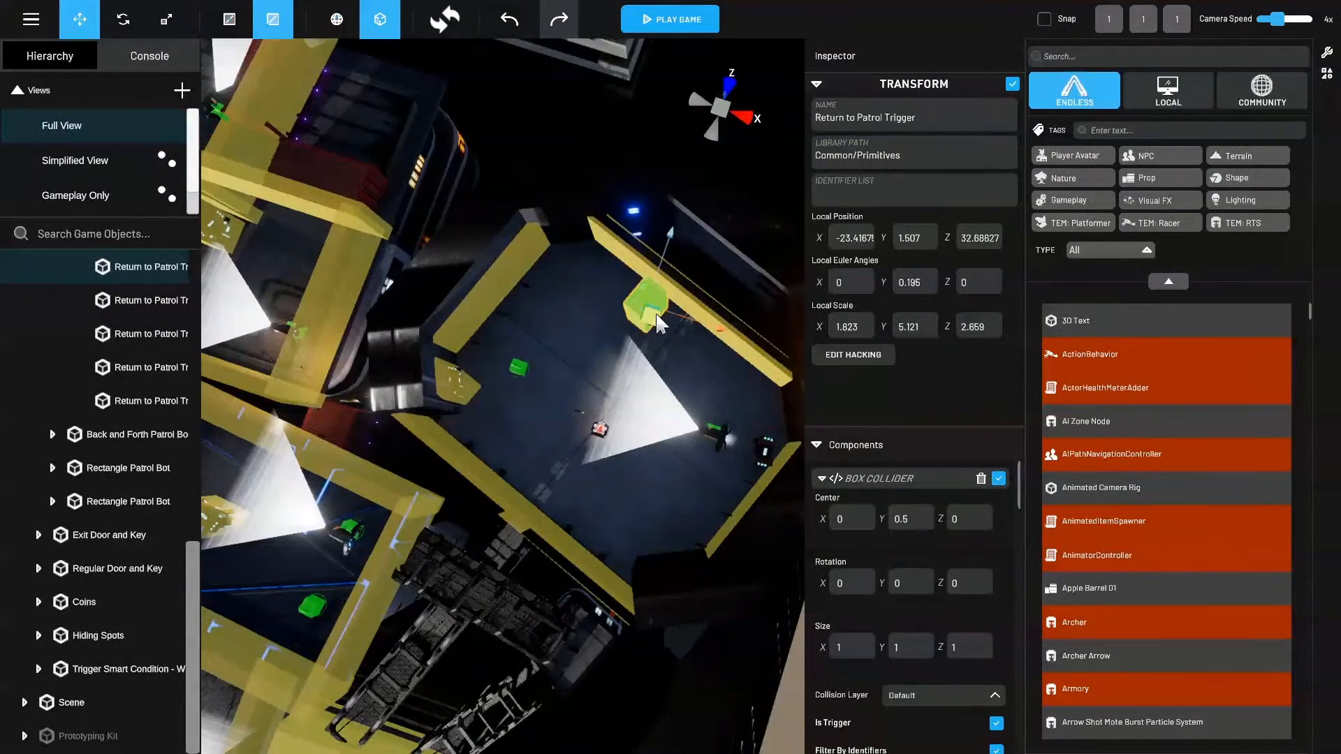
{"action": "left_click_drag", "start_coordinate": [659, 322], "coordinate": [771, 457]}
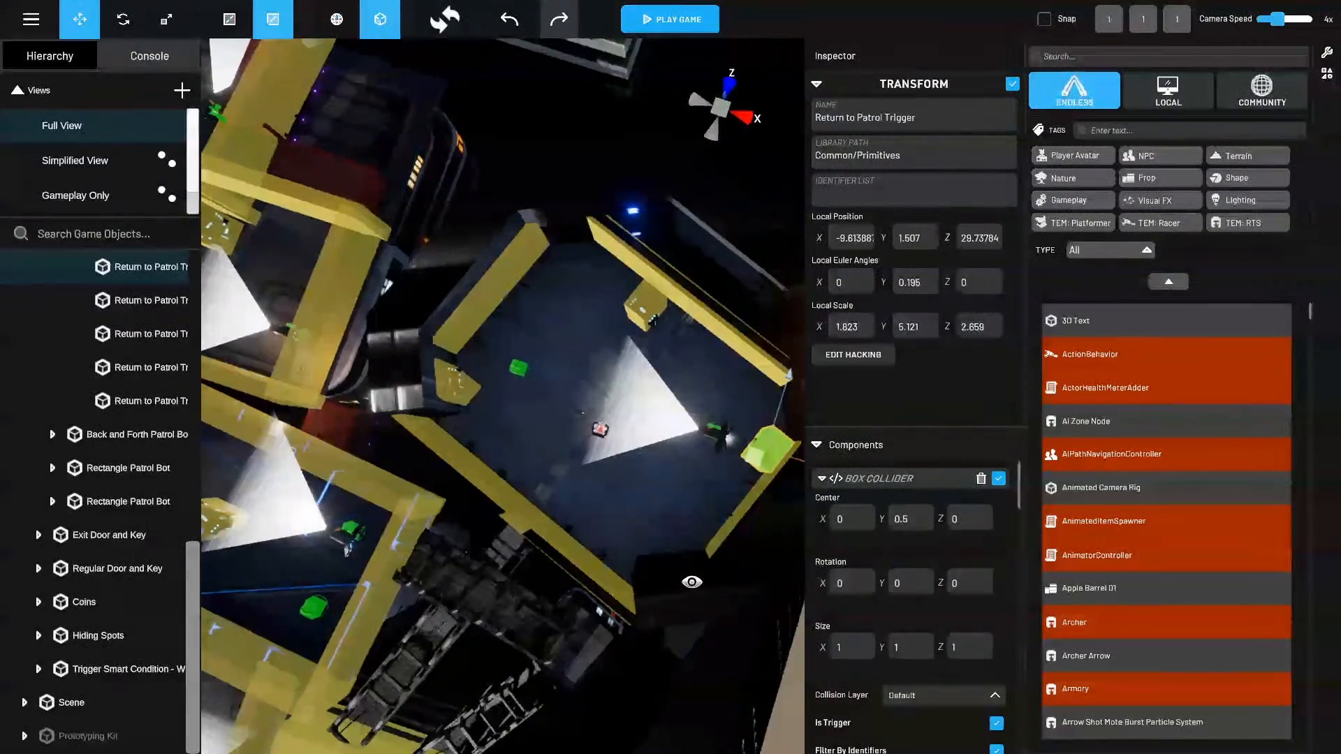
Playtest the level with the adjusted territory bounds, then return to the editor.
{"action": "right_click_drag", "start_coordinate": [692, 582], "coordinate": [580, 676]}
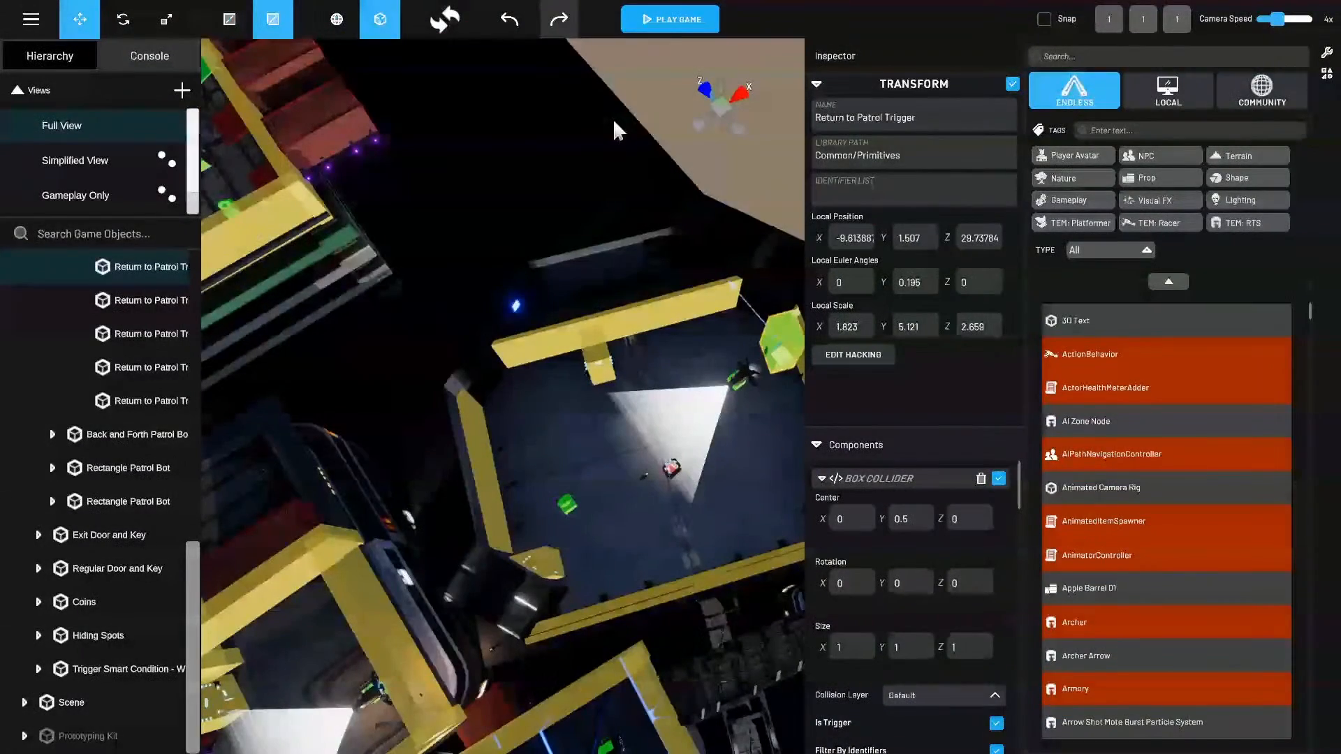
{"action": "right_click", "coordinate": [743, 502]}
{"action": "middle_click_drag", "start_coordinate": [744, 502], "coordinate": [727, 475]}
{"action": "left_click", "coordinate": [663, 21]}
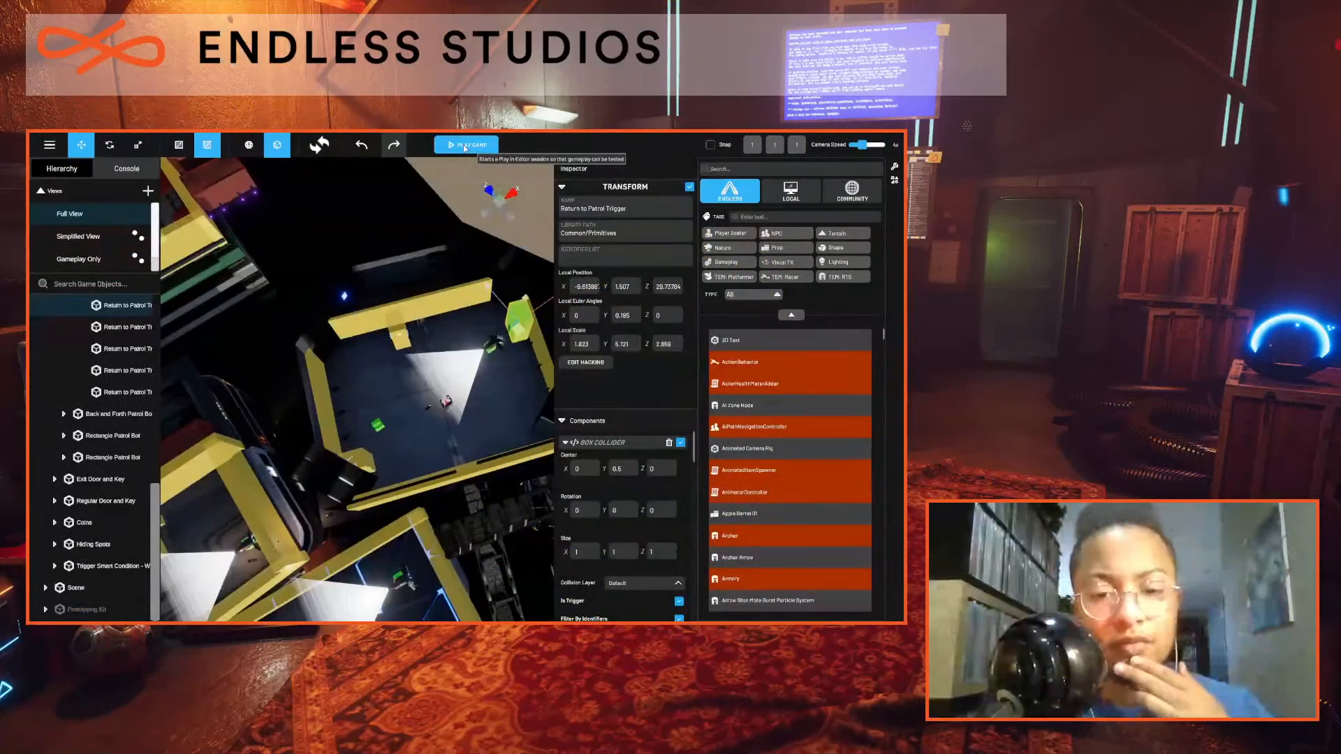
{"action": "left_click", "coordinate": [465, 146]}
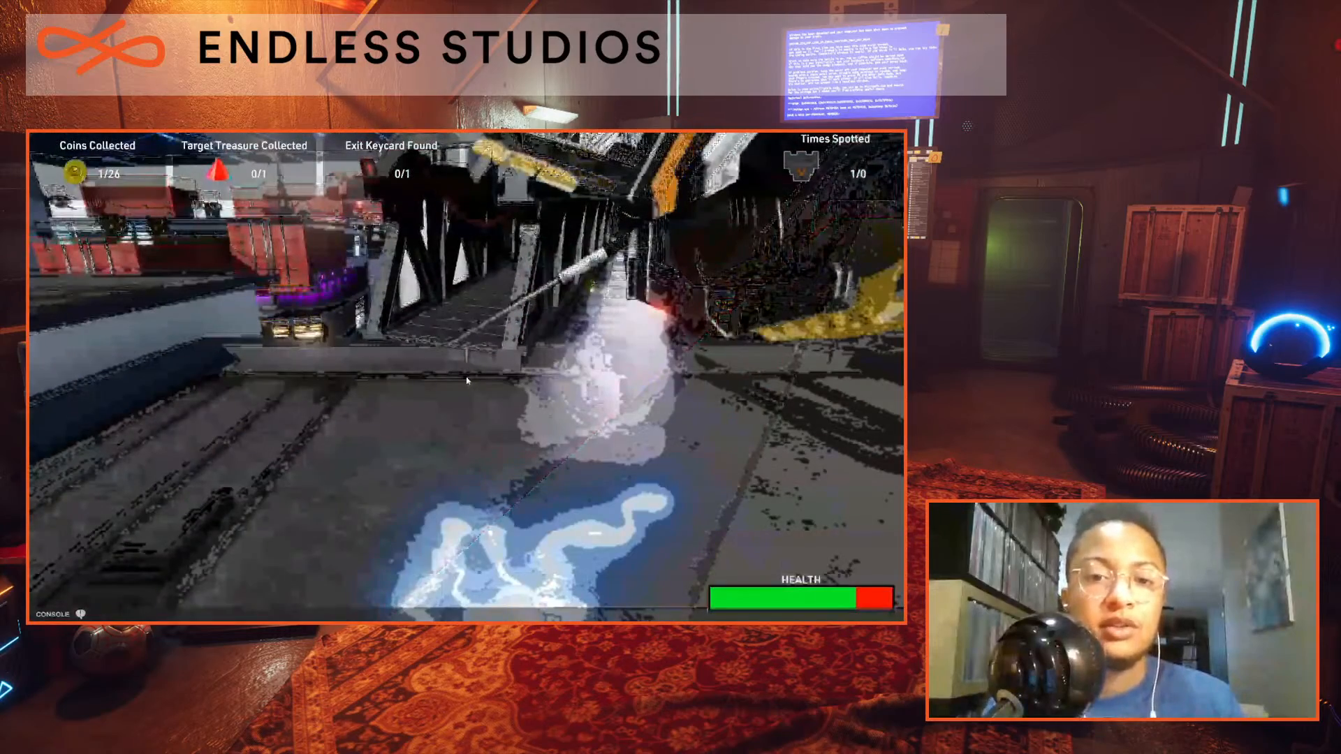
{"action": "key", "text": "Escape"}
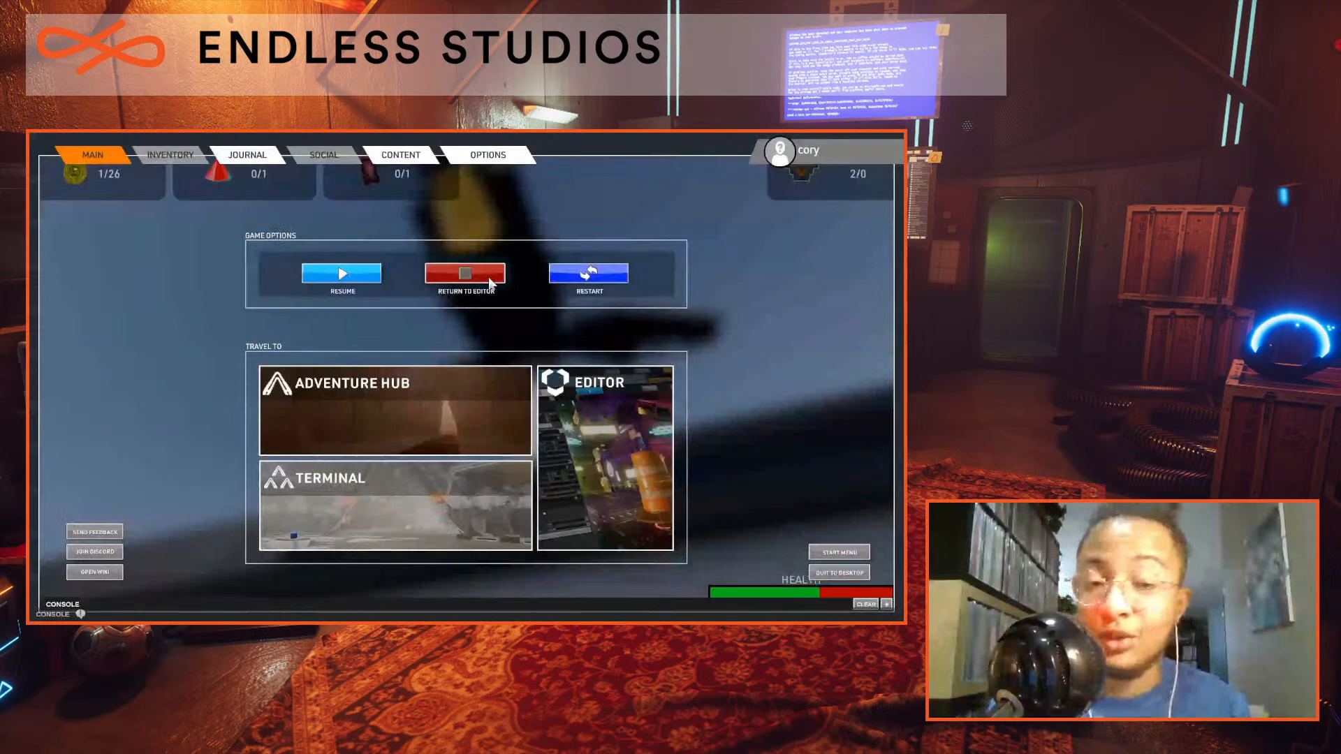
{"action": "left_click", "coordinate": [488, 277]}
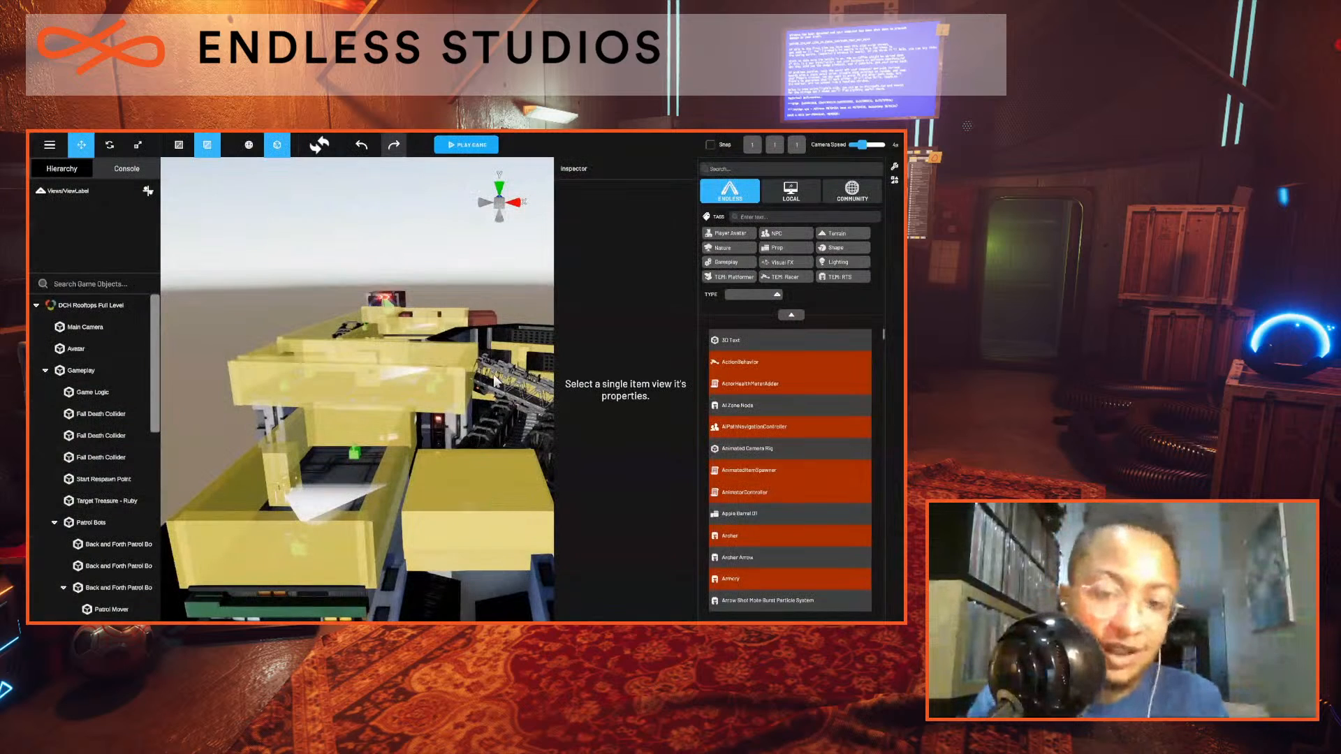
Switch the hierarchy to Full View and expand the third Back and Forth Patrol Bot.
{"action": "scroll", "coordinate": [128, 518], "scroll_direction": "down", "scroll_amount": 3}
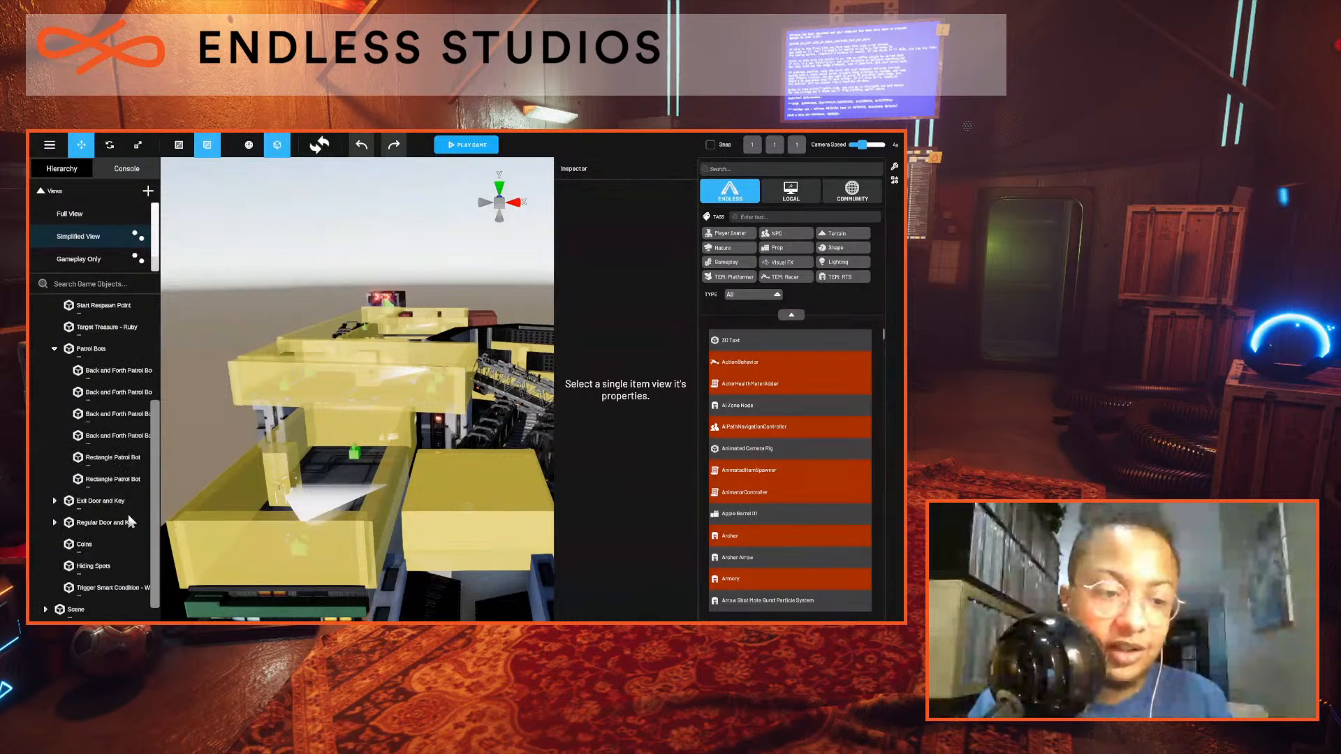
{"action": "left_click", "coordinate": [103, 210]}
{"action": "scroll", "coordinate": [86, 542], "scroll_direction": "down", "scroll_amount": 3}
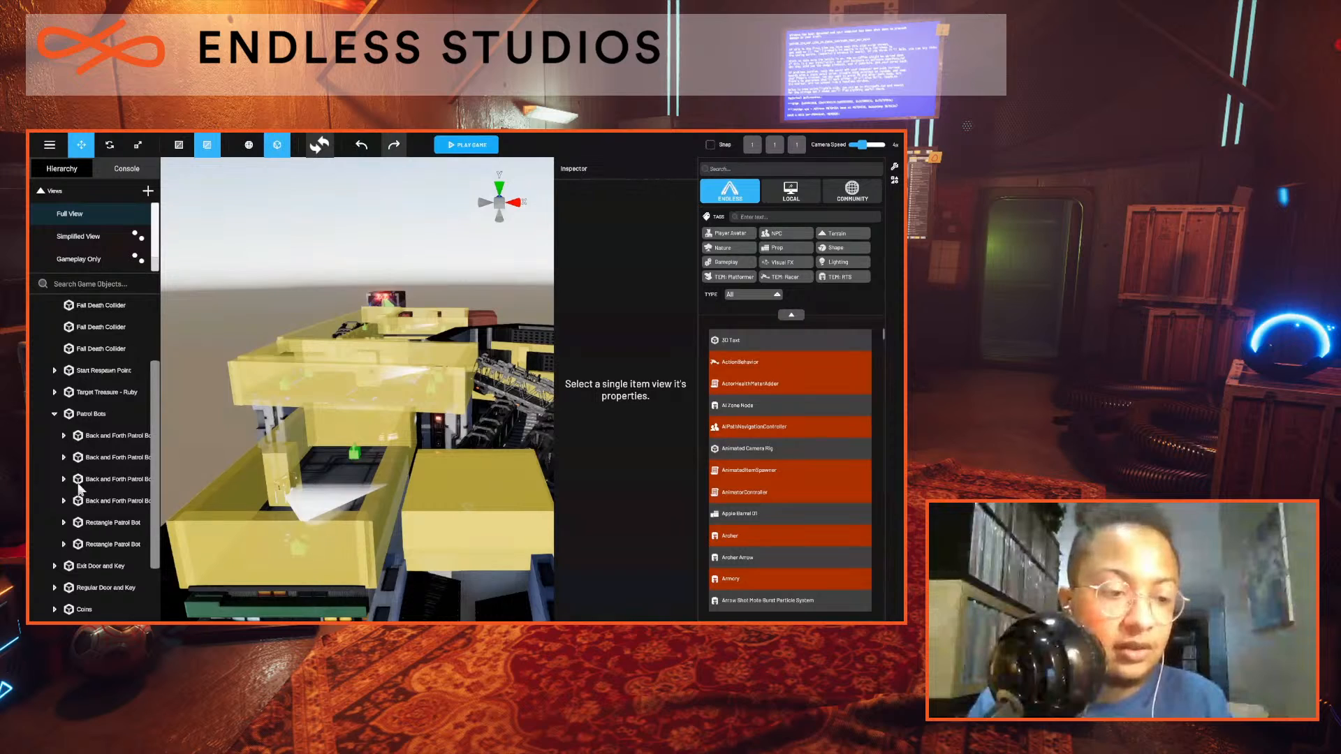
{"action": "left_click", "coordinate": [91, 479]}
{"action": "left_click", "coordinate": [65, 479]}
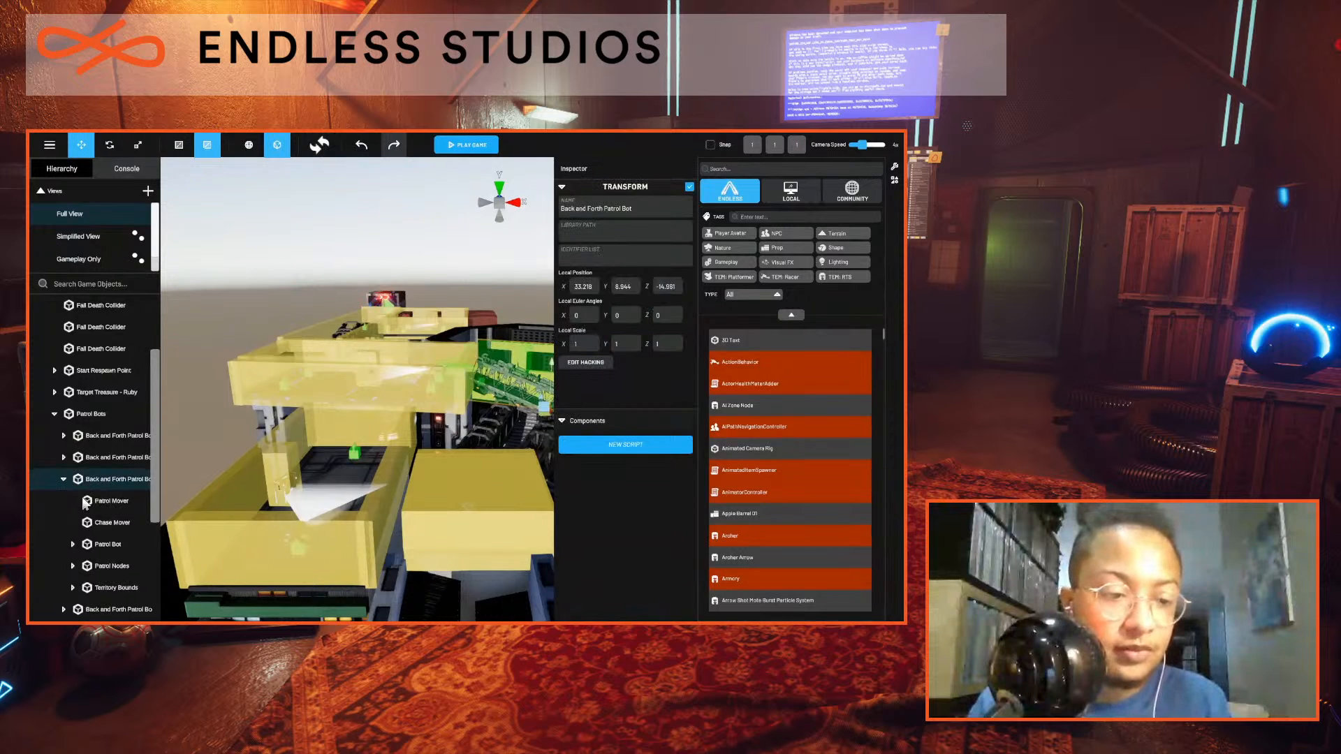
Rotate the first trigger in that bot's Territory Bounds to about 338.62° around Y and move it to about X -18.02, Z -10.23.
{"action": "left_click", "coordinate": [73, 589]}
{"action": "left_click", "coordinate": [129, 610]}
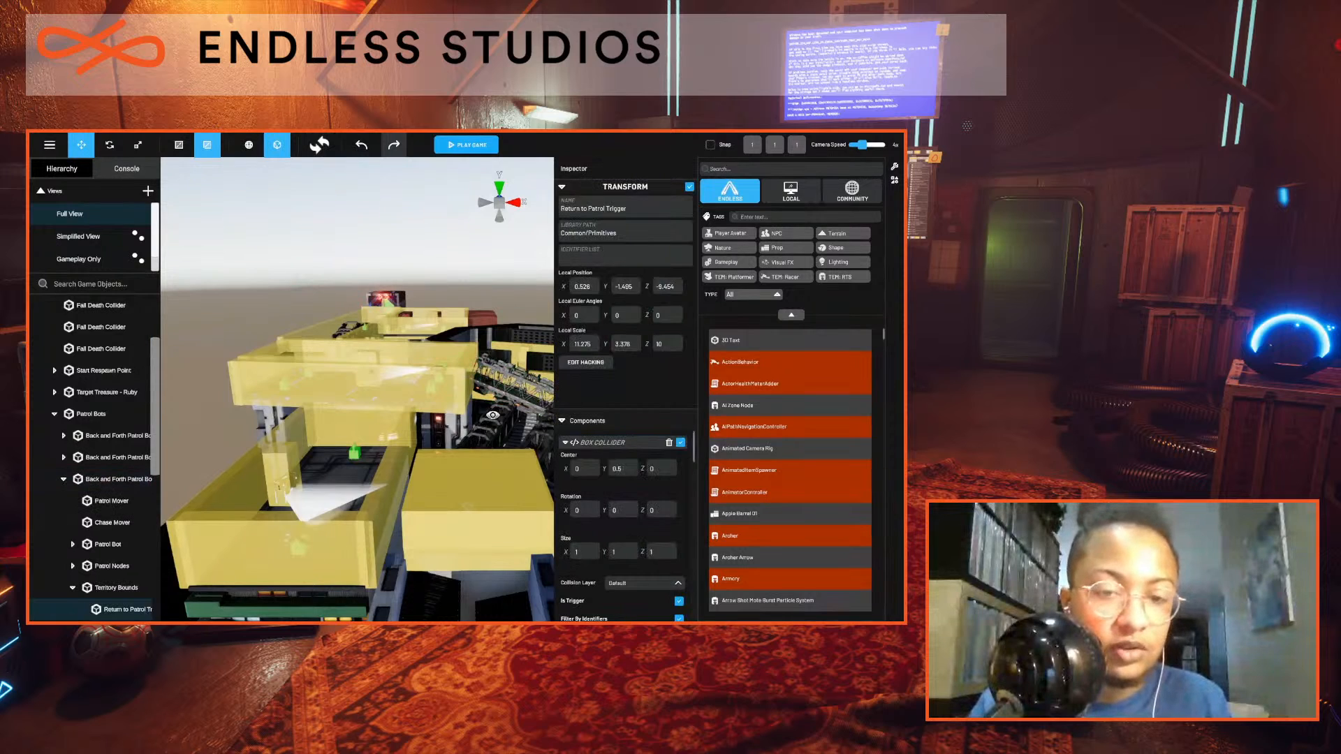
{"action": "scroll", "coordinate": [337, 450], "scroll_direction": "down", "scroll_amount": 5}
{"action": "right_click_drag", "start_coordinate": [337, 450], "coordinate": [230, 272]}
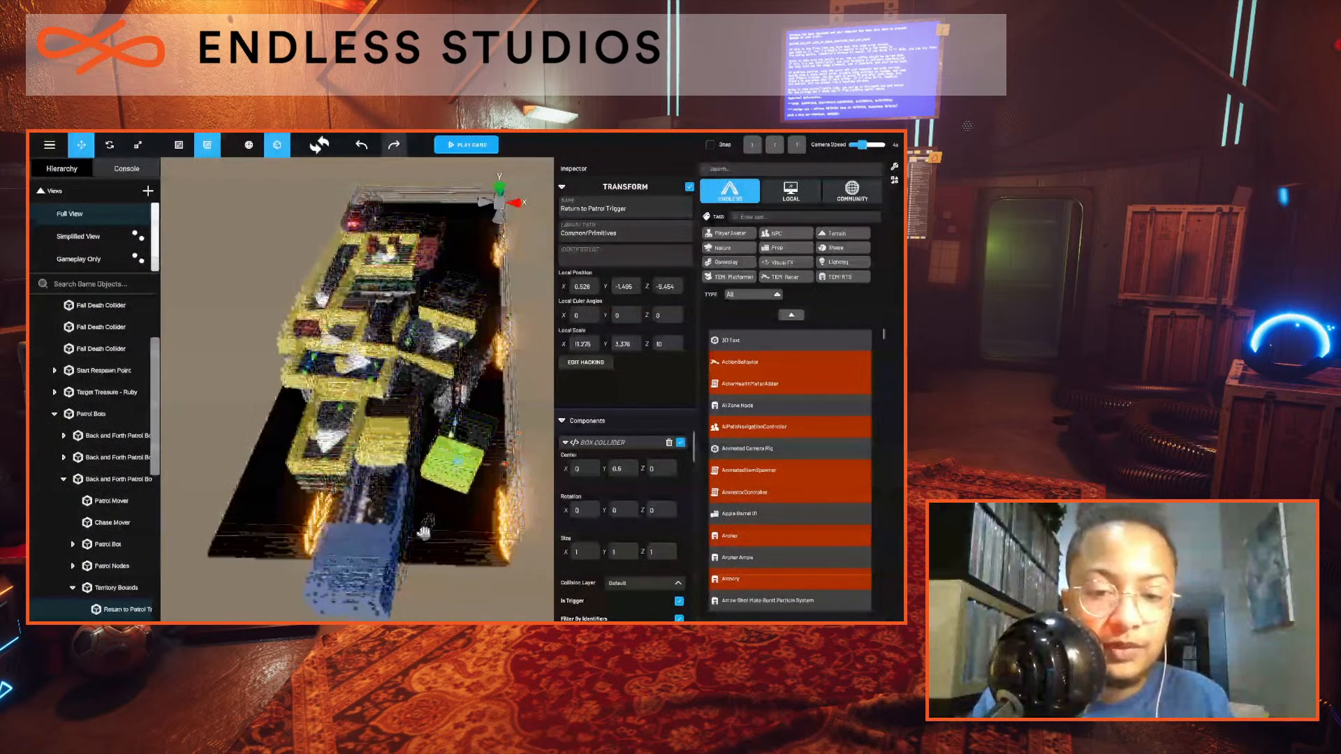
{"action": "left_click", "coordinate": [109, 144]}
{"action": "left_click_drag", "start_coordinate": [493, 499], "coordinate": [455, 530]}
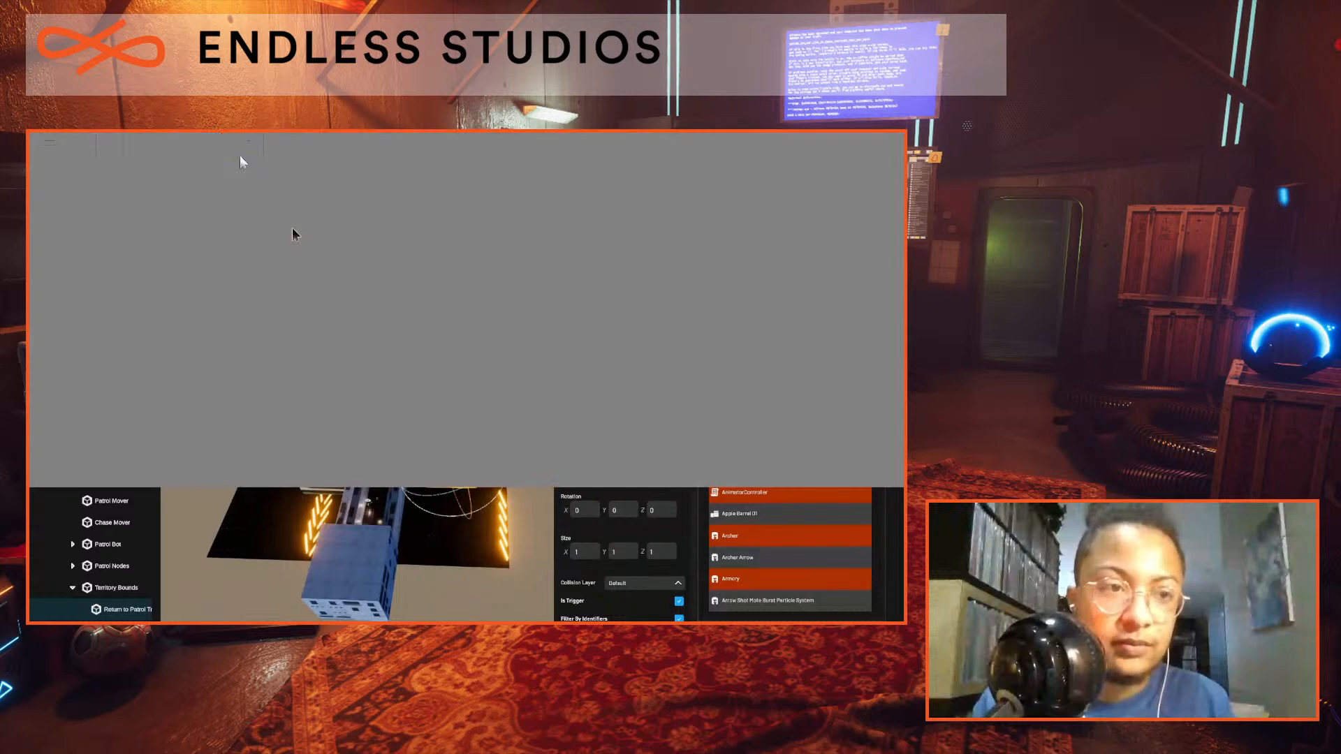
{"action": "left_click", "coordinate": [88, 148]}
{"action": "left_click_drag", "start_coordinate": [458, 471], "coordinate": [372, 410]}
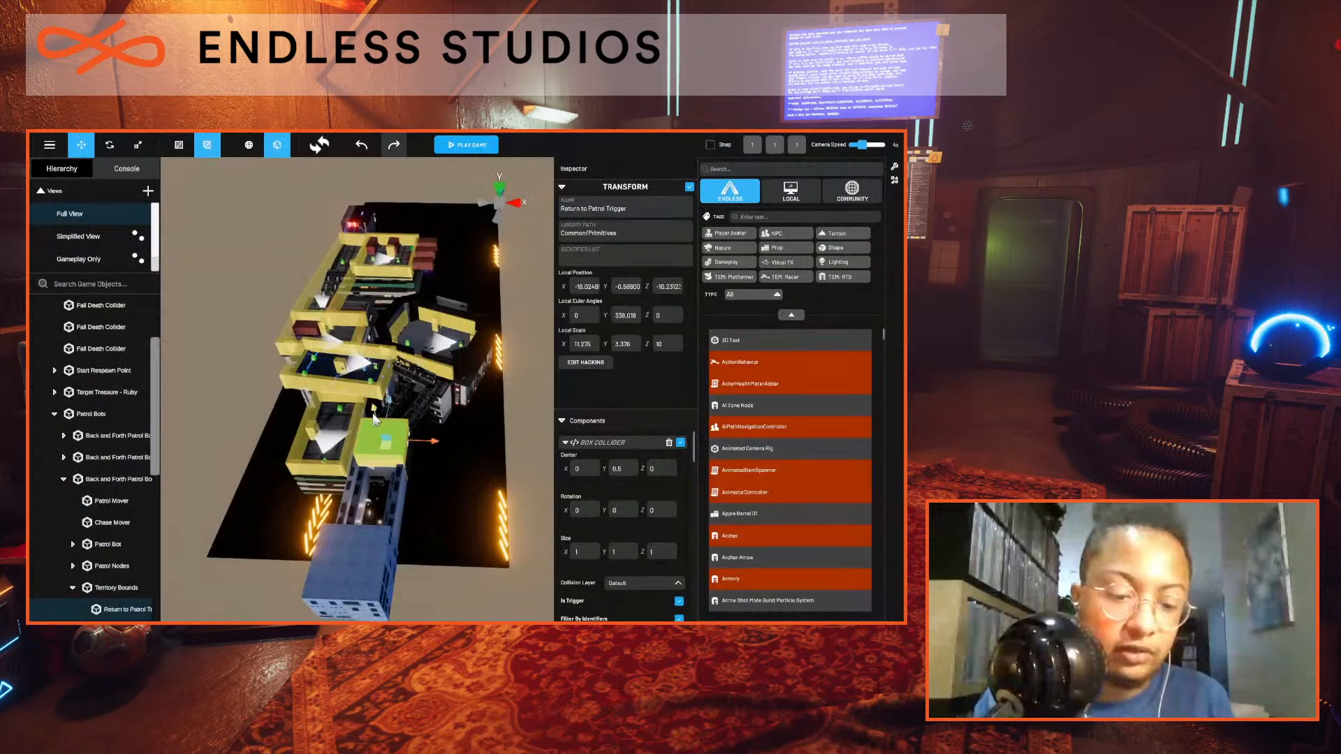
Examine the copied bot's Patrol Nodes and their Move and Rotate pairs on the octagonal rooftop.
{"action": "right_click_drag", "start_coordinate": [377, 419], "coordinate": [485, 377]}
{"action": "right_click_drag", "start_coordinate": [466, 310], "coordinate": [517, 293]}
{"action": "right_click_drag", "start_coordinate": [455, 360], "coordinate": [468, 400]}
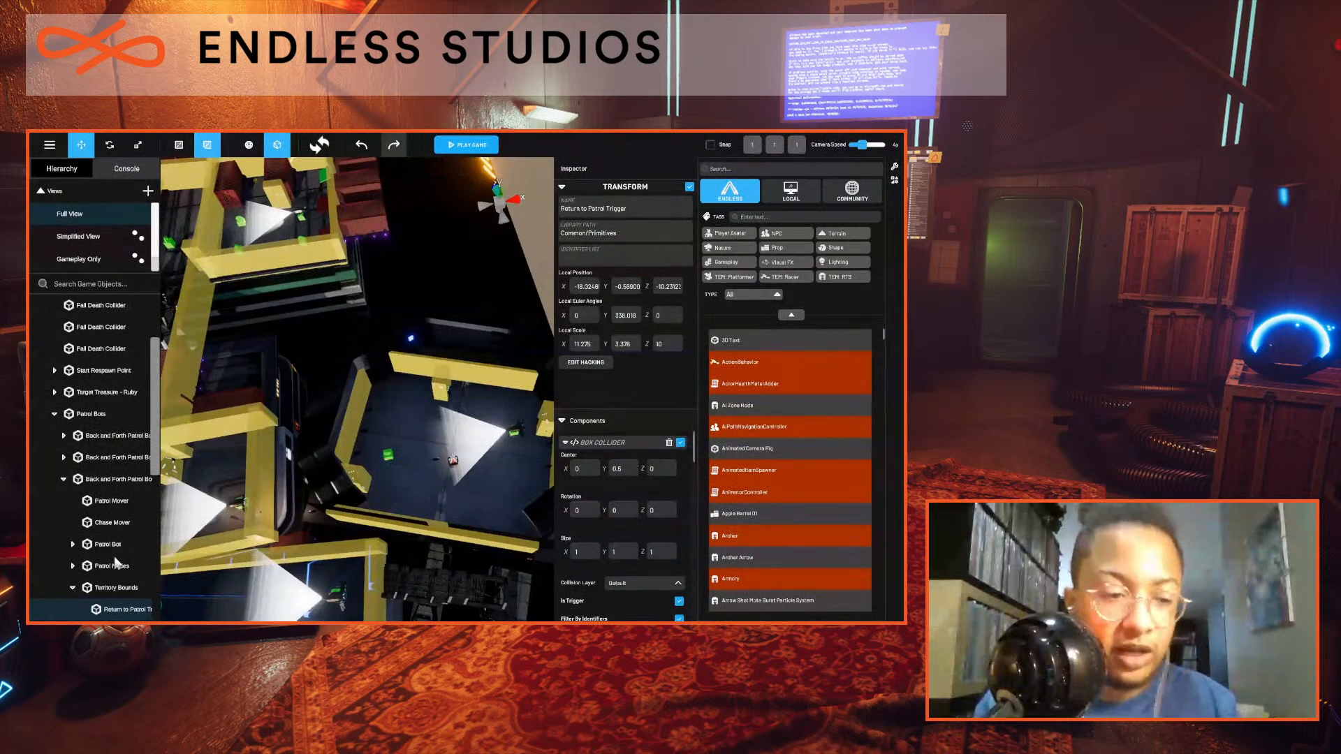
{"action": "left_click", "coordinate": [102, 567]}
{"action": "left_click", "coordinate": [73, 566]}
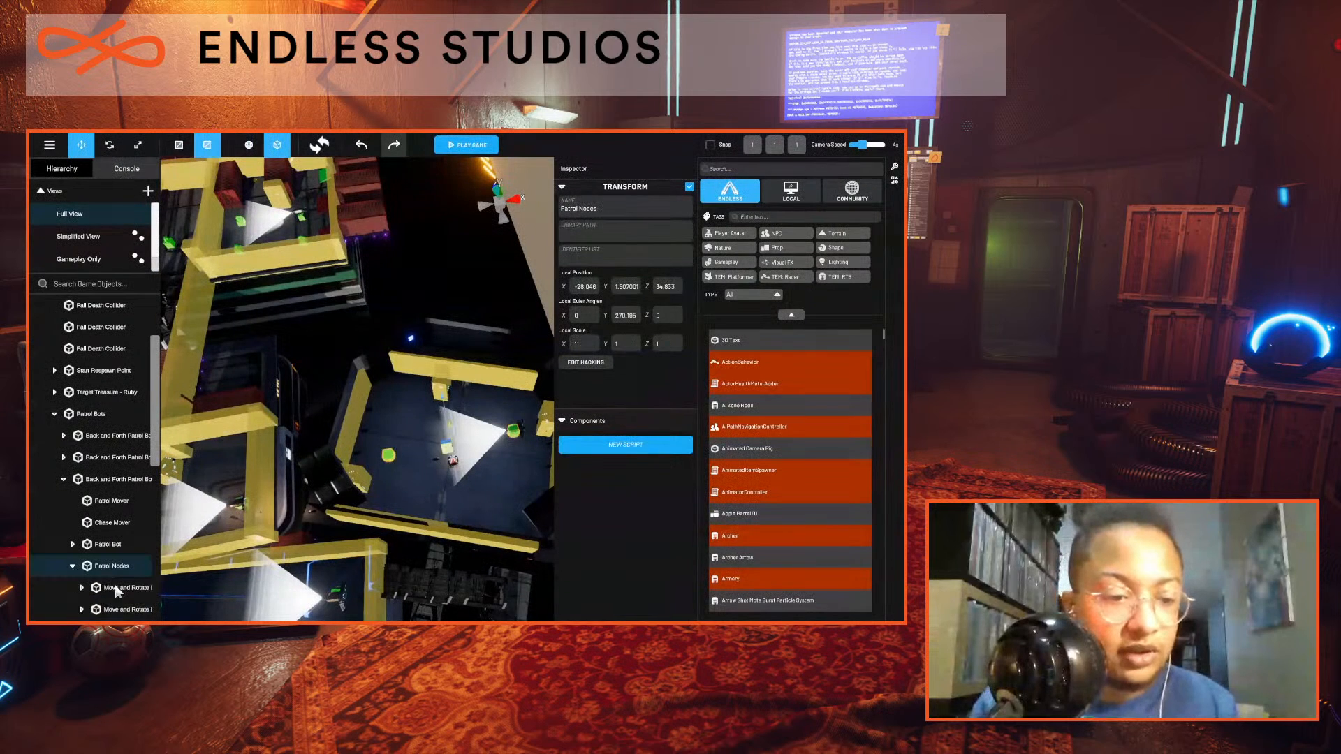
{"action": "scroll", "coordinate": [114, 585], "scroll_direction": "down", "scroll_amount": 1}
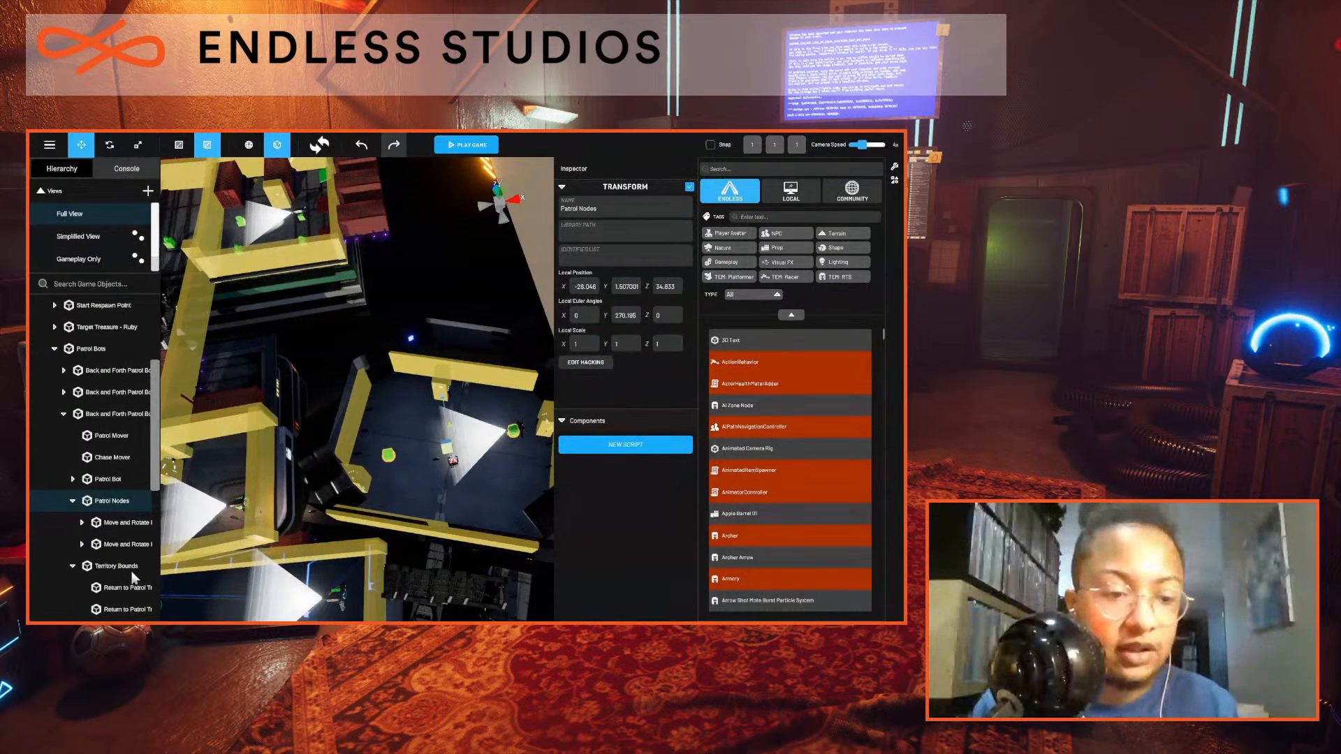
{"action": "scroll", "coordinate": [132, 577], "scroll_direction": "down", "scroll_amount": 2}
{"action": "left_click", "coordinate": [118, 369]}
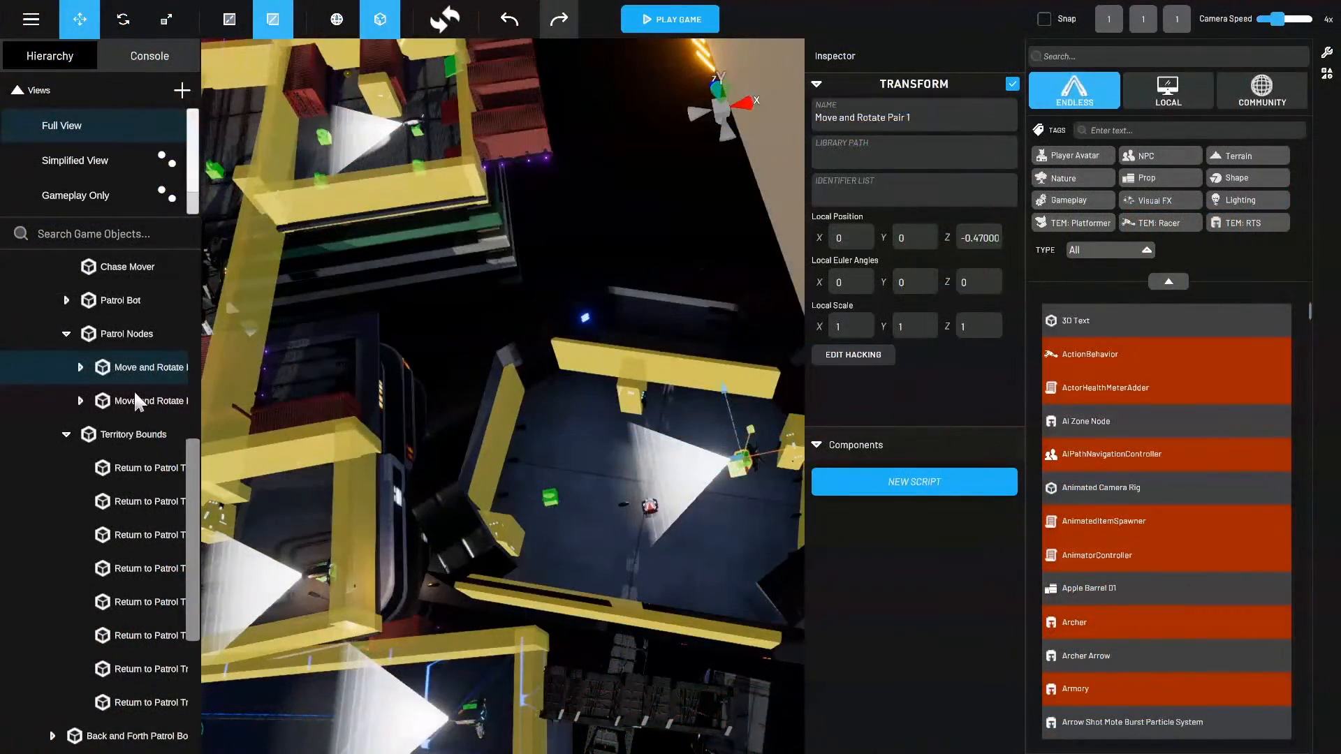
Rotate the copied bot's Patrol Bot and Patrol Nodes together so the patrol route fits the octagonal rooftop.
{"action": "left_click", "coordinate": [111, 348]}
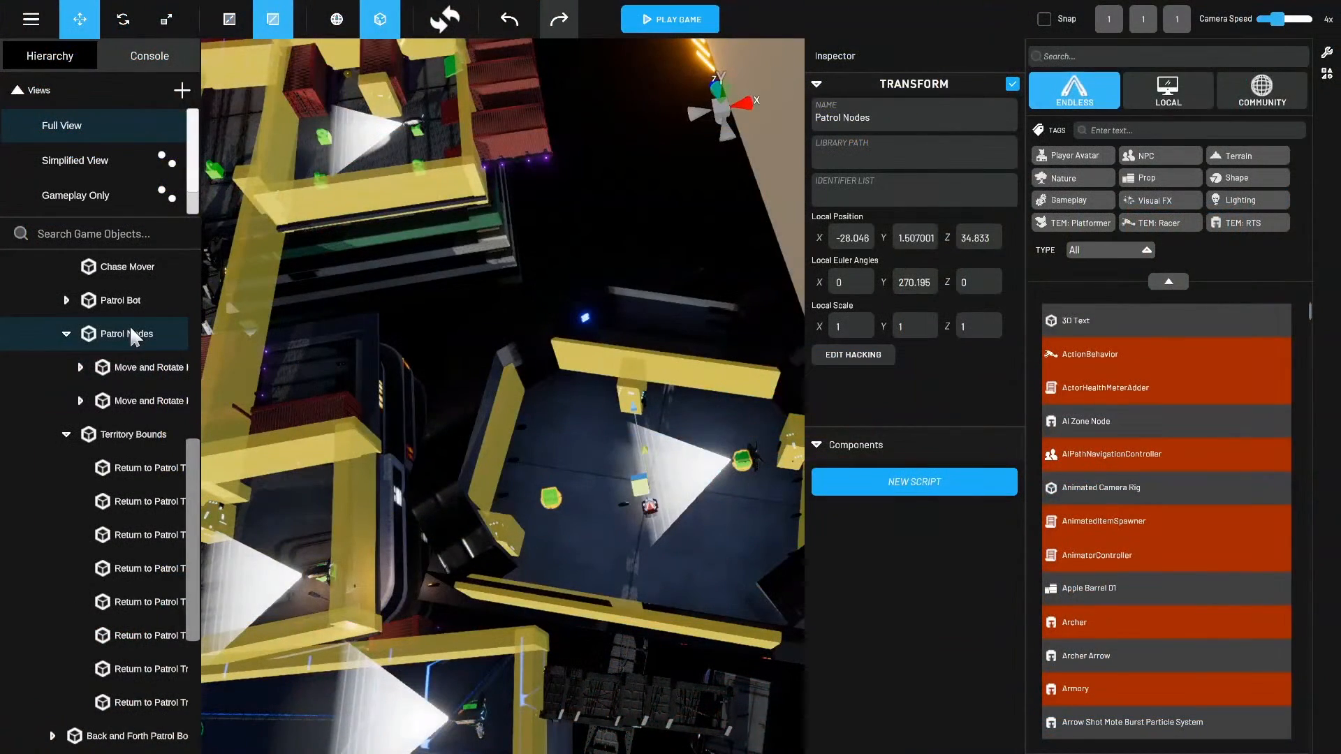
{"action": "left_click", "coordinate": [66, 334]}
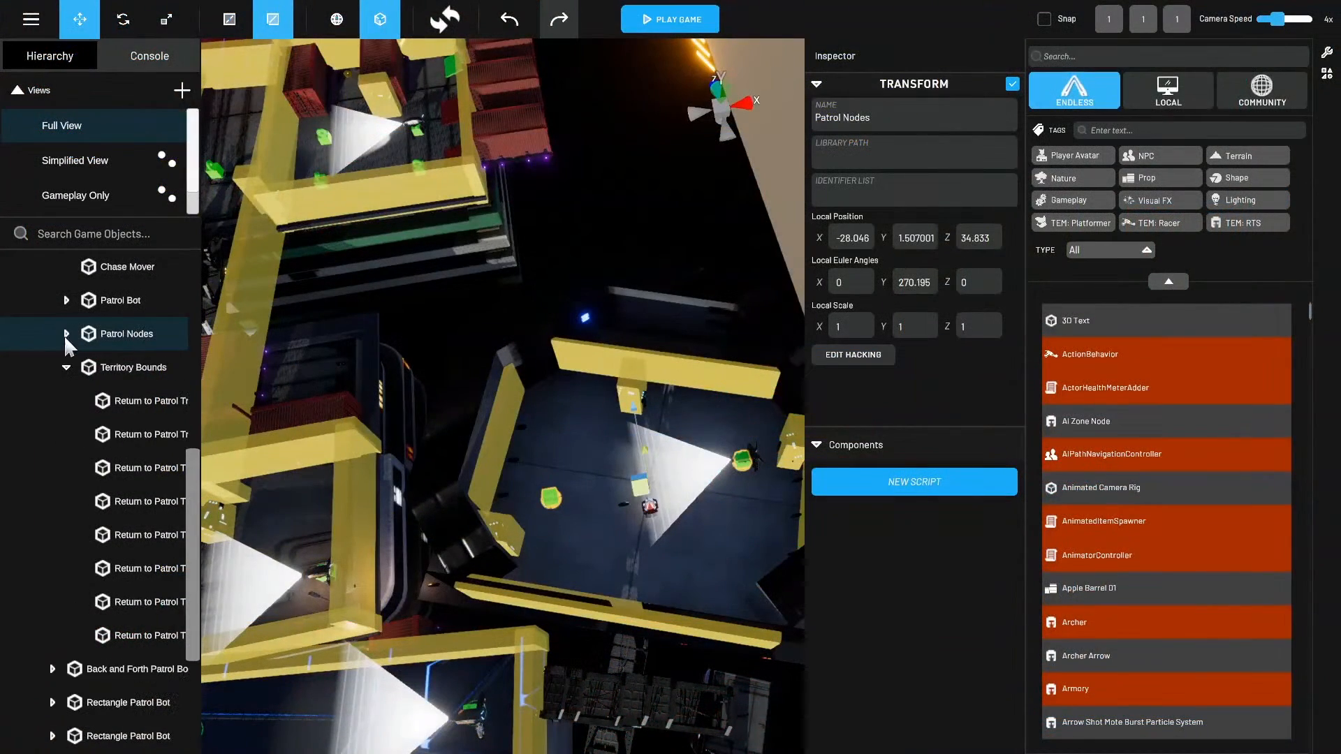
{"action": "left_click", "coordinate": [120, 301], "text": "ctrl"}
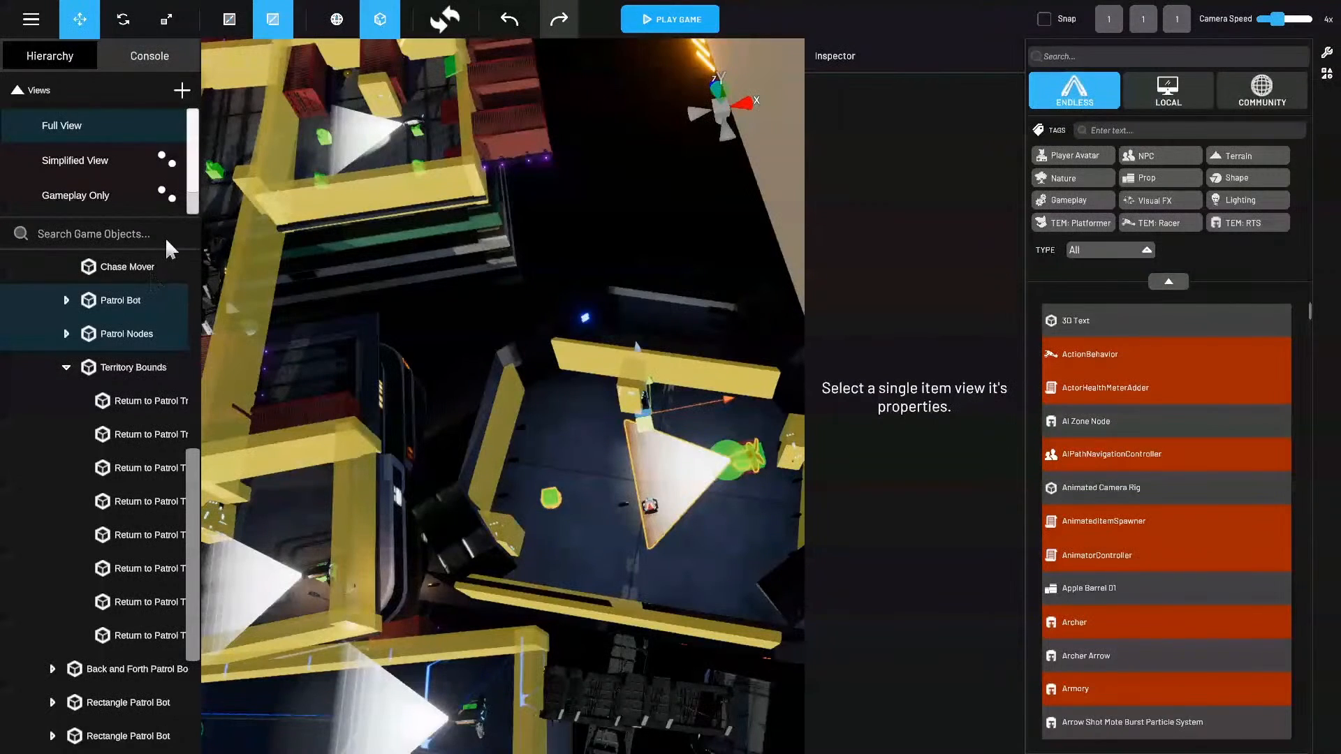
{"action": "left_click", "coordinate": [129, 20]}
{"action": "left_click_drag", "start_coordinate": [588, 462], "coordinate": [606, 499]}
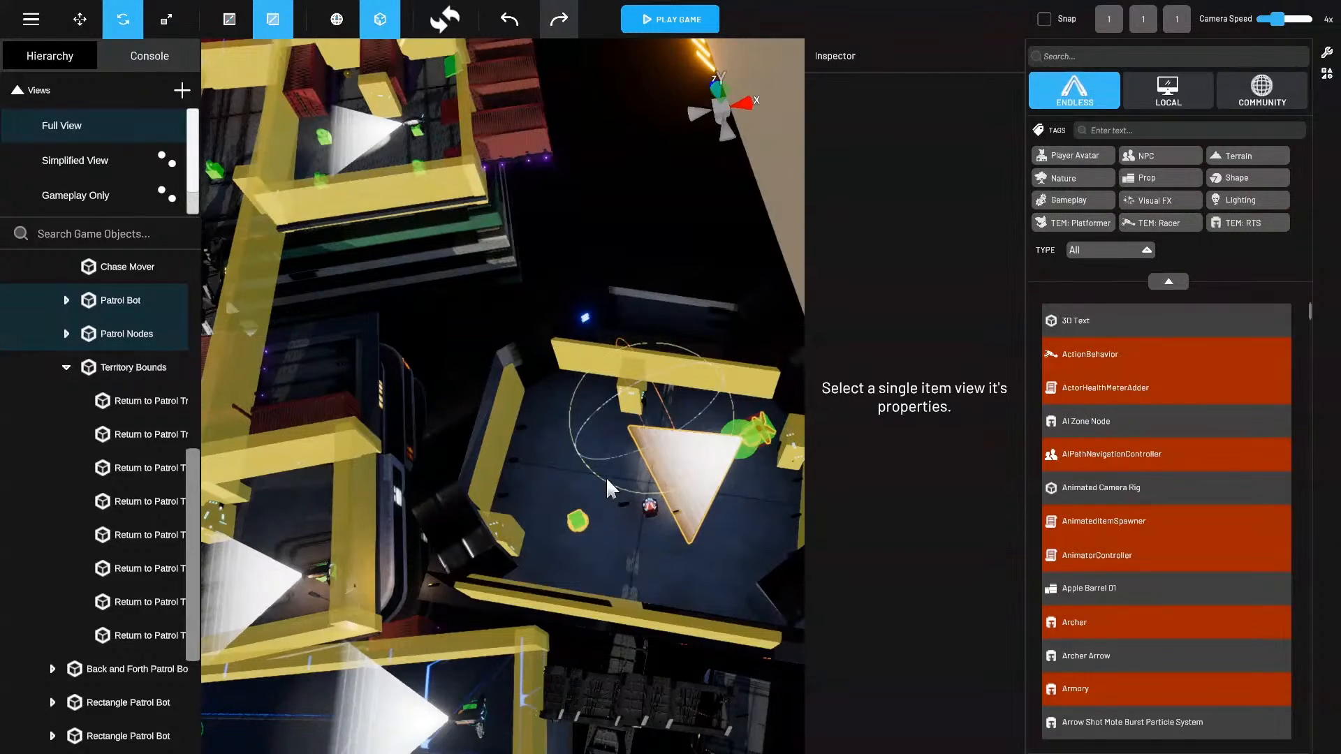
Collapse the Territory Bounds and the third Back and Forth Patrol Bot group in the hierarchy.
{"action": "scroll", "coordinate": [705, 561], "scroll_direction": "up", "scroll_amount": 1}
{"action": "middle_click_drag", "start_coordinate": [706, 561], "coordinate": [728, 480]}
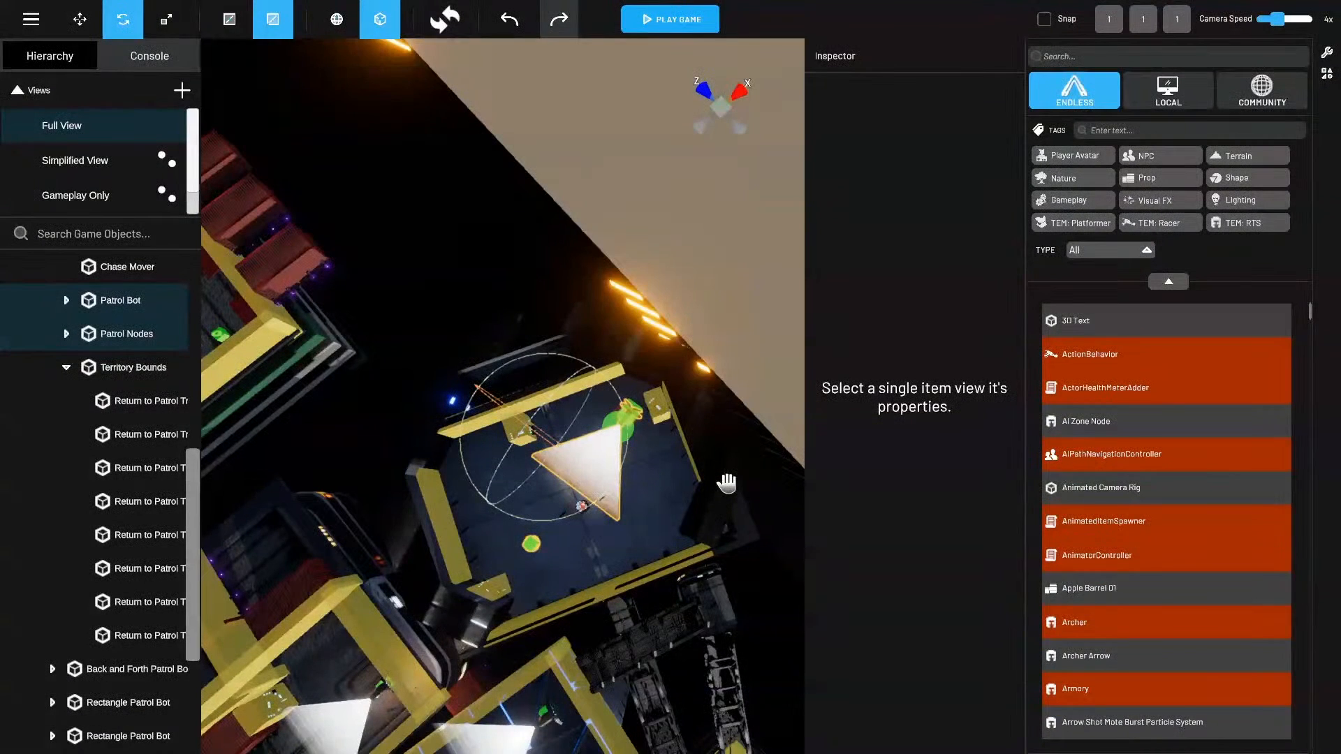
{"action": "scroll", "coordinate": [136, 377], "scroll_direction": "up", "scroll_amount": 4}
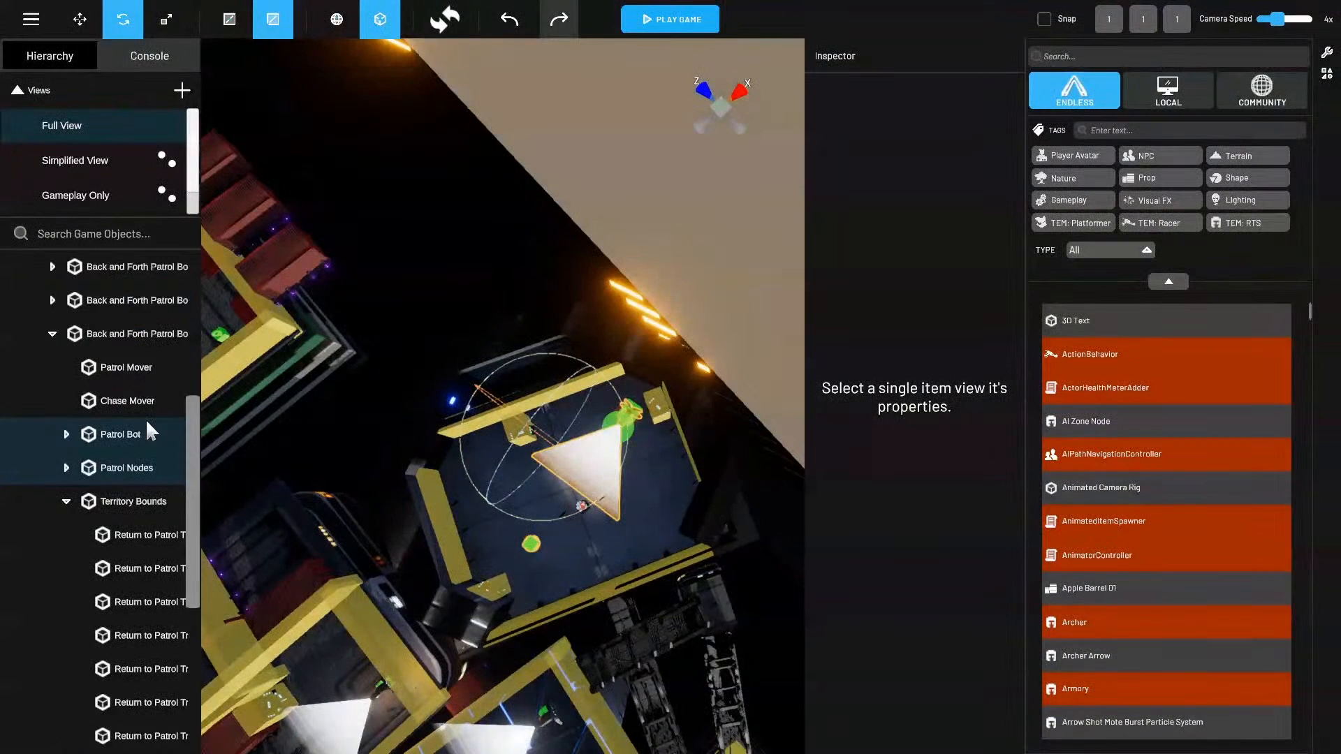
{"action": "left_click", "coordinate": [66, 500]}
{"action": "left_click", "coordinate": [52, 333]}
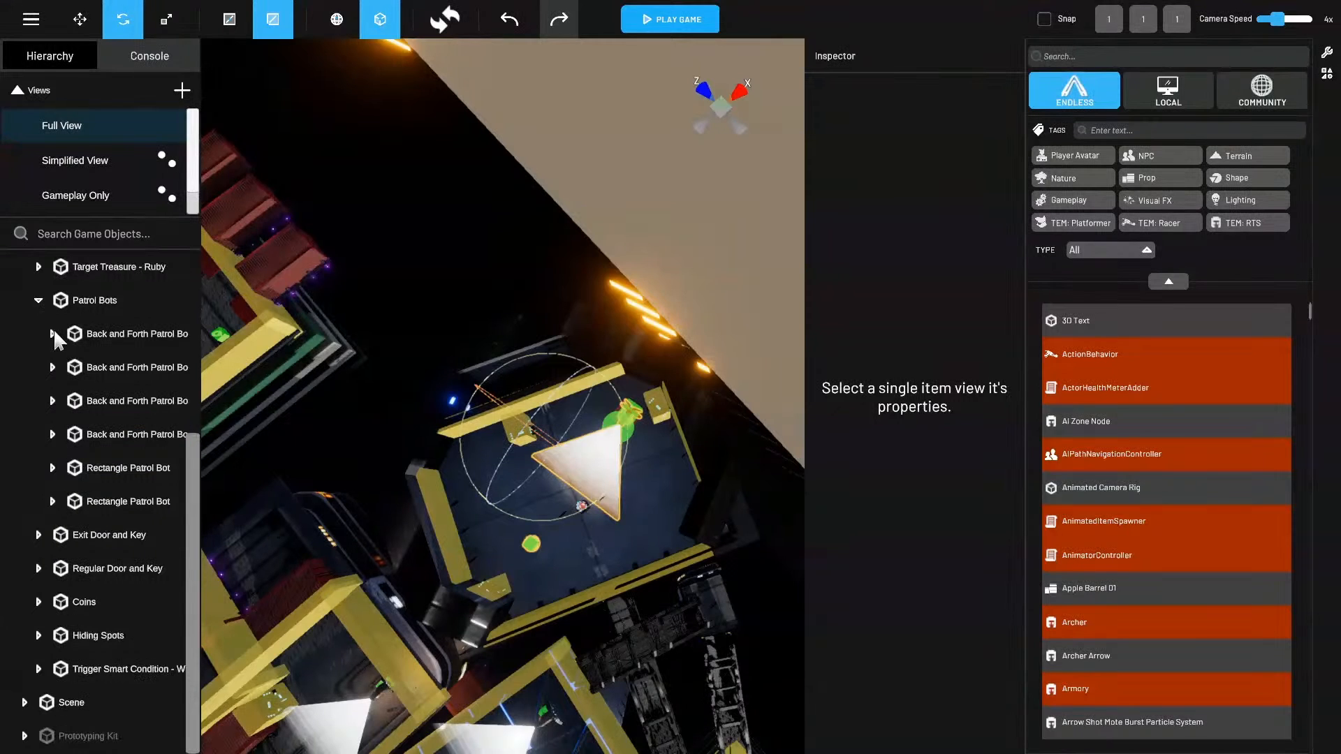
Check the rotated patrol route from above and playtest the level, collecting coins and the target treasure.
{"action": "middle_click_drag", "start_coordinate": [560, 542], "coordinate": [645, 543]}
{"action": "scroll", "coordinate": [733, 473], "scroll_direction": "up", "scroll_amount": 4}
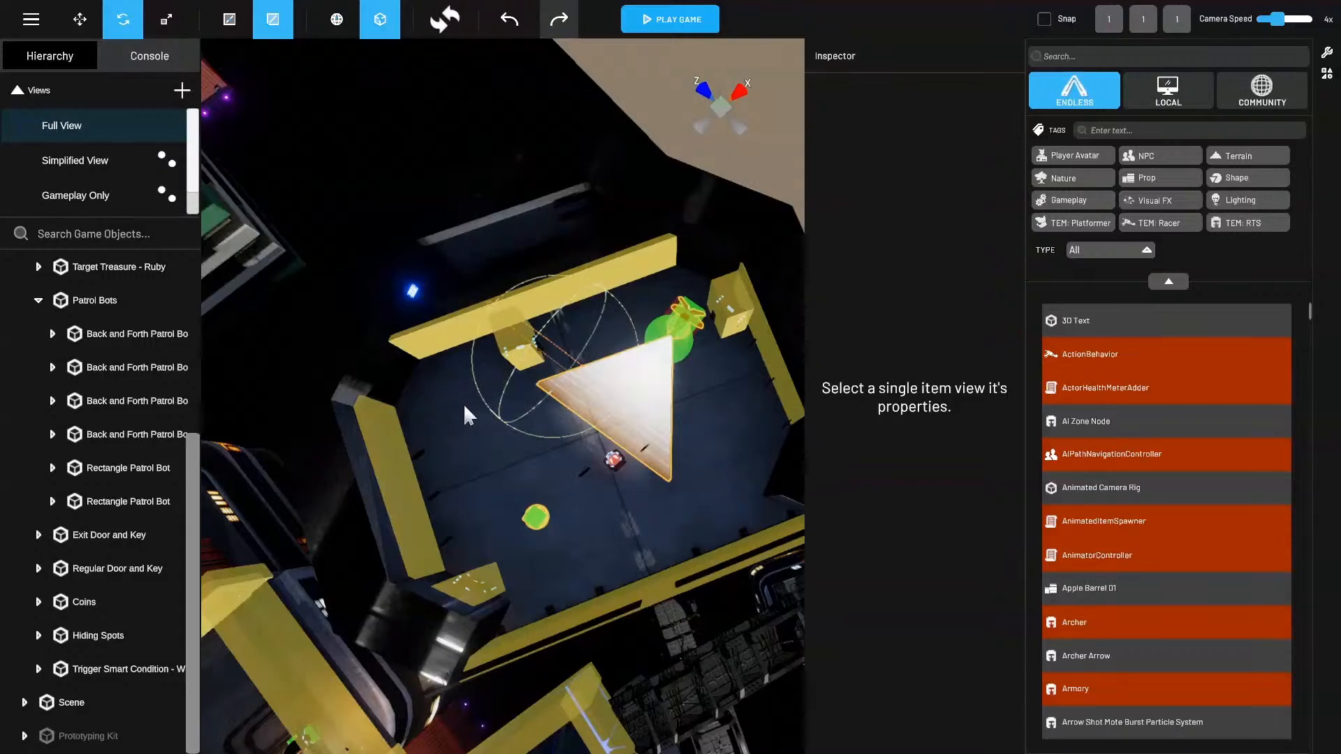
{"action": "mouse_move", "coordinate": [692, 593]}
{"action": "right_mouse_down"}
{"action": "mouse_move", "coordinate": [632, 540]}
{"action": "mouse_move", "coordinate": [689, 527]}
{"action": "mouse_move", "coordinate": [625, 514]}
{"action": "mouse_move", "coordinate": [641, 513]}
{"action": "mouse_move", "coordinate": [630, 498]}
{"action": "right_mouse_up"}
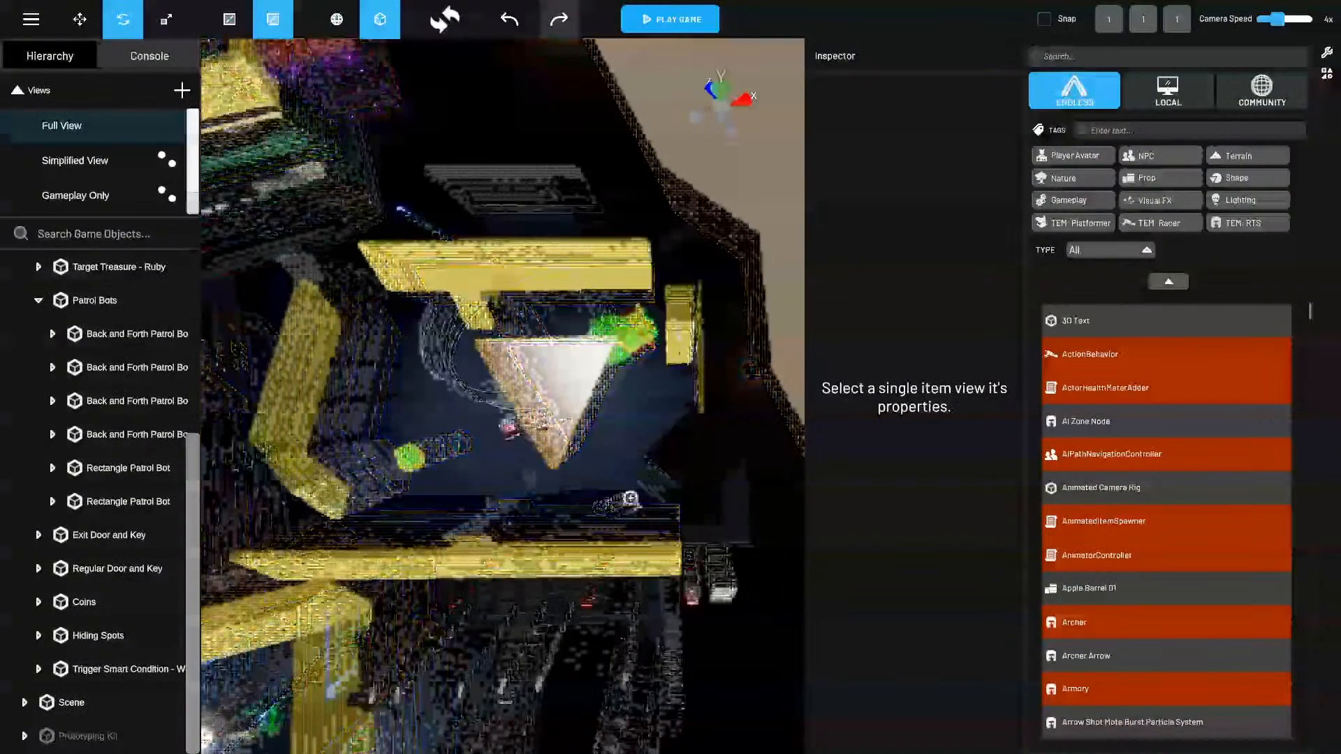
{"action": "left_click", "coordinate": [666, 18]}
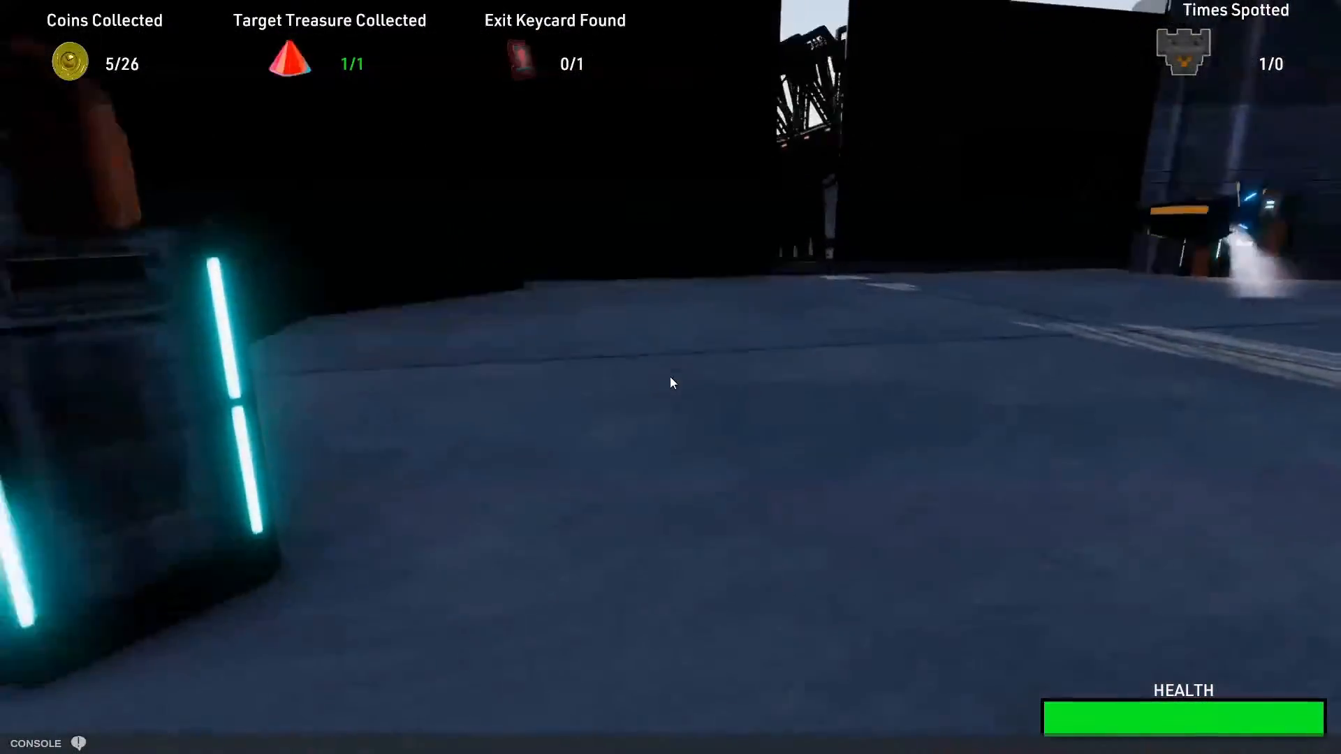
Playtest hiding in and coming out of the hiding spots near the patrol bots, and return to the level editor.
{"action": "key", "text": "e"}
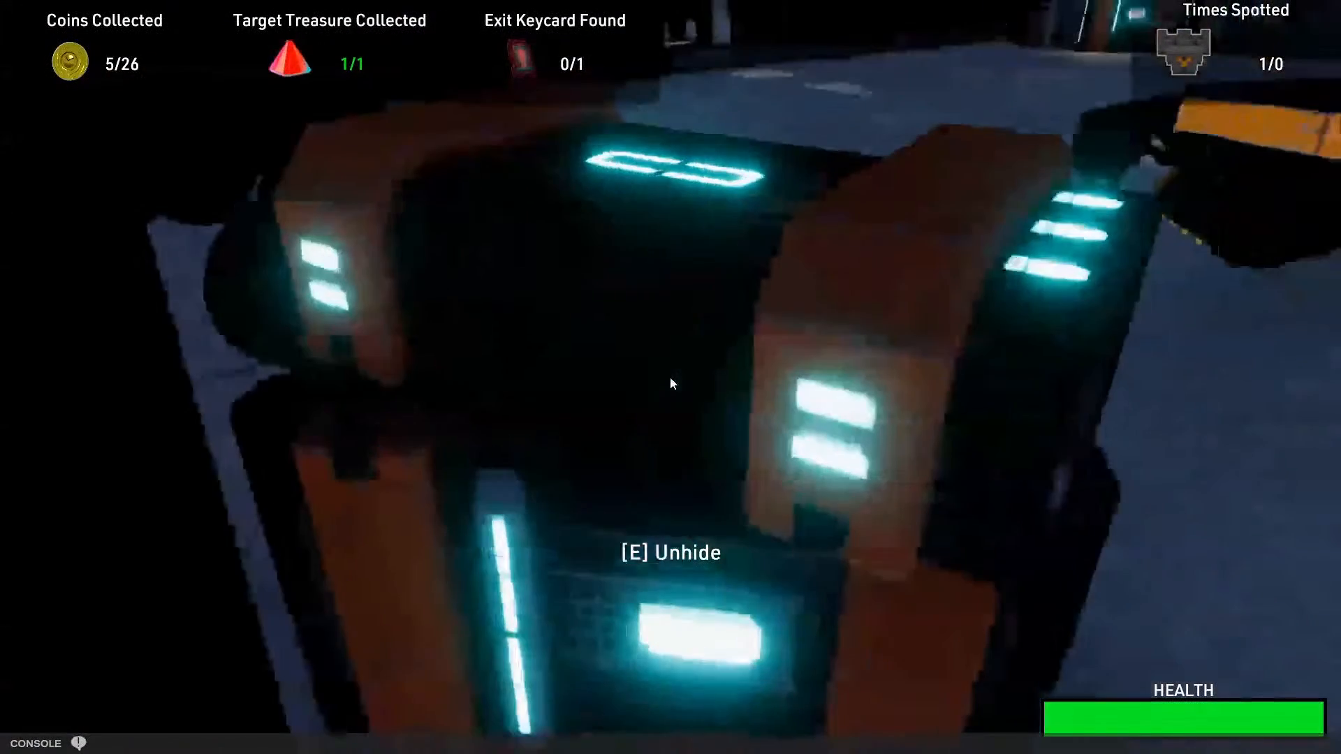
{"action": "key", "text": "e"}
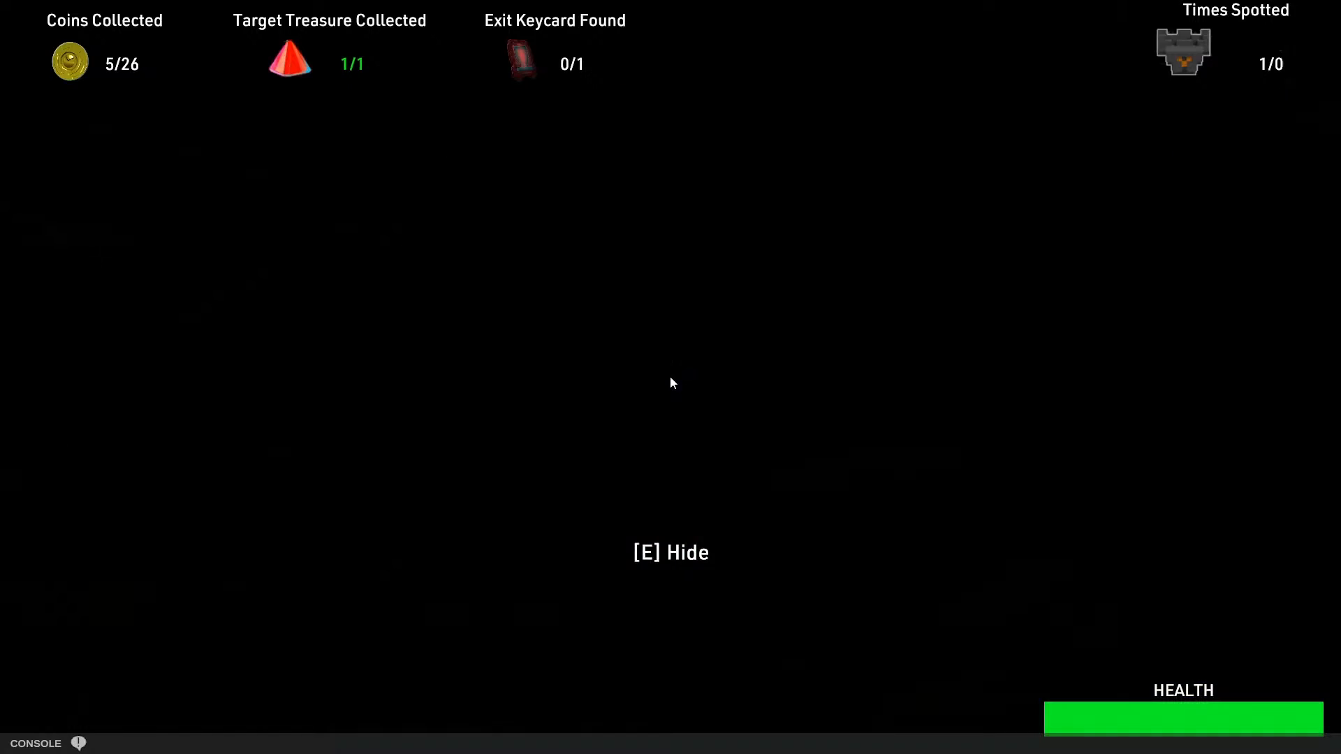
{"action": "key", "text": "e"}
{"action": "key", "text": "e"}
{"action": "key", "text": "w"}
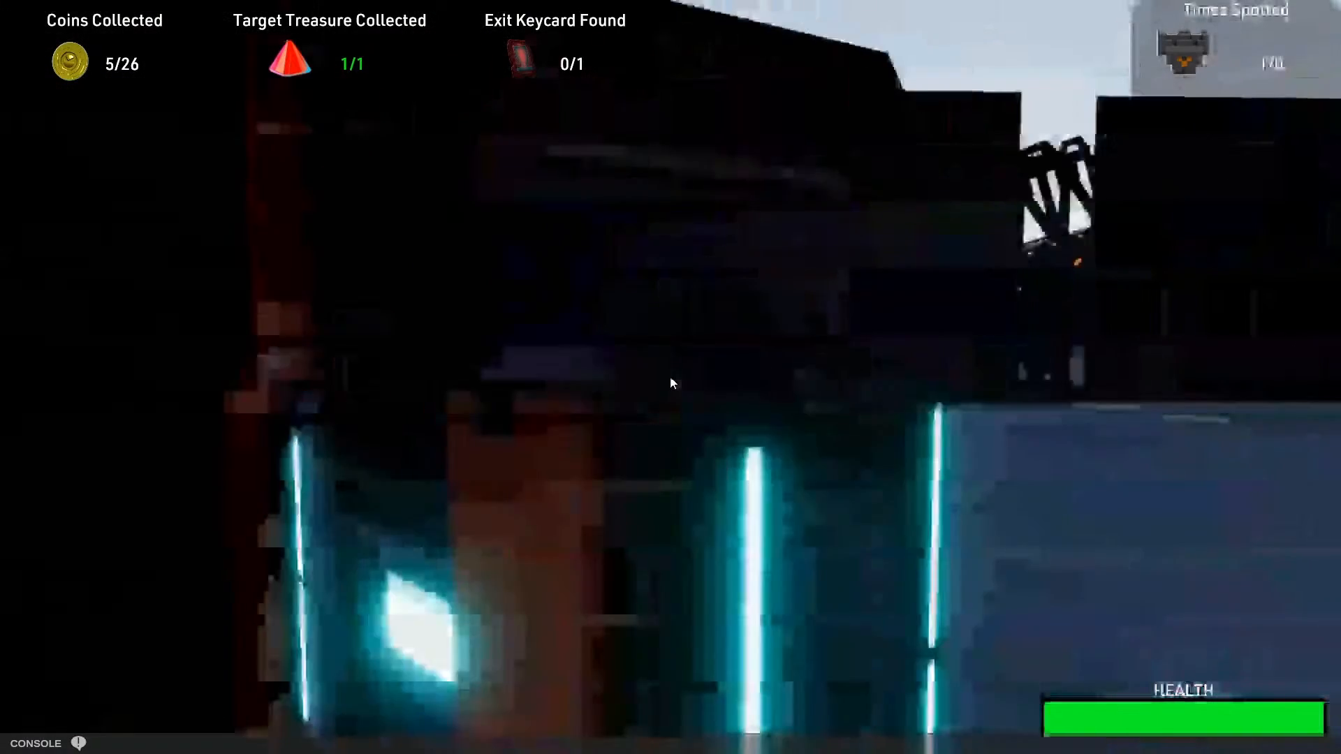
{"action": "key", "text": "e"}
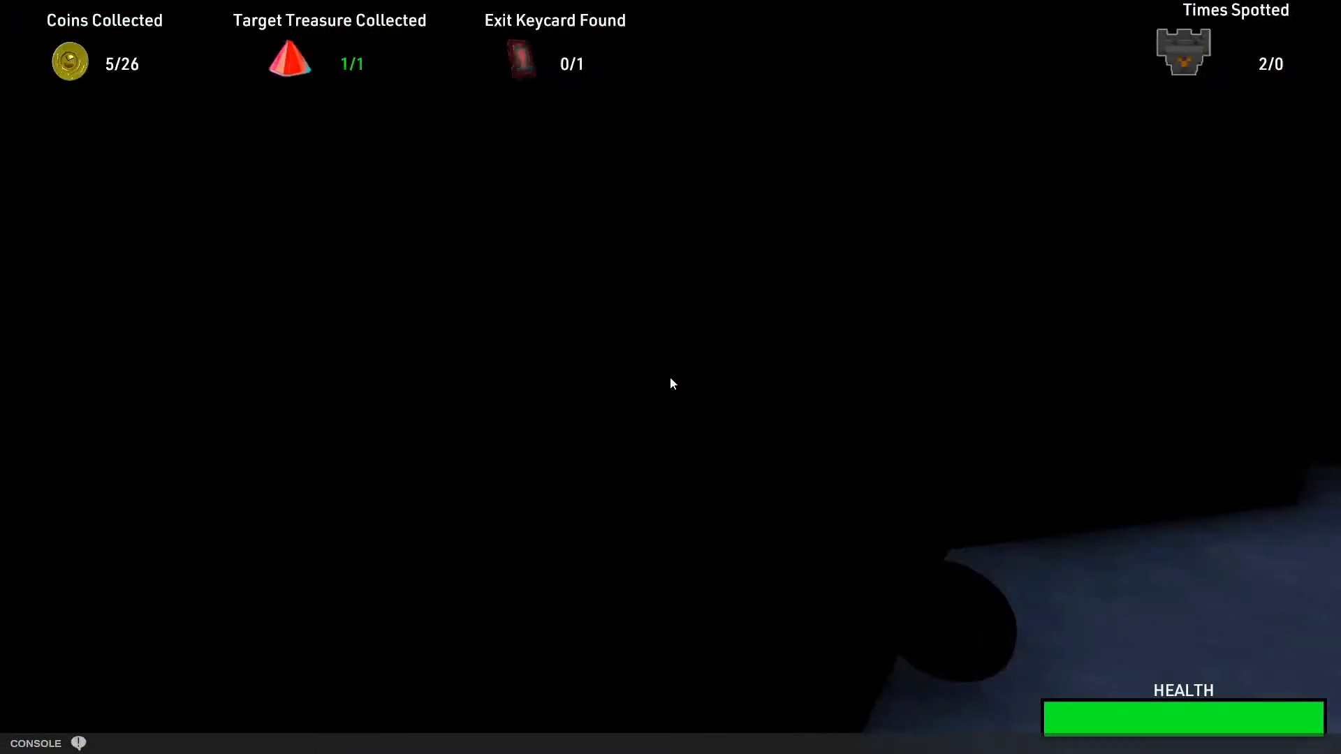
{"action": "key", "text": "e"}
{"action": "key", "text": "e"}
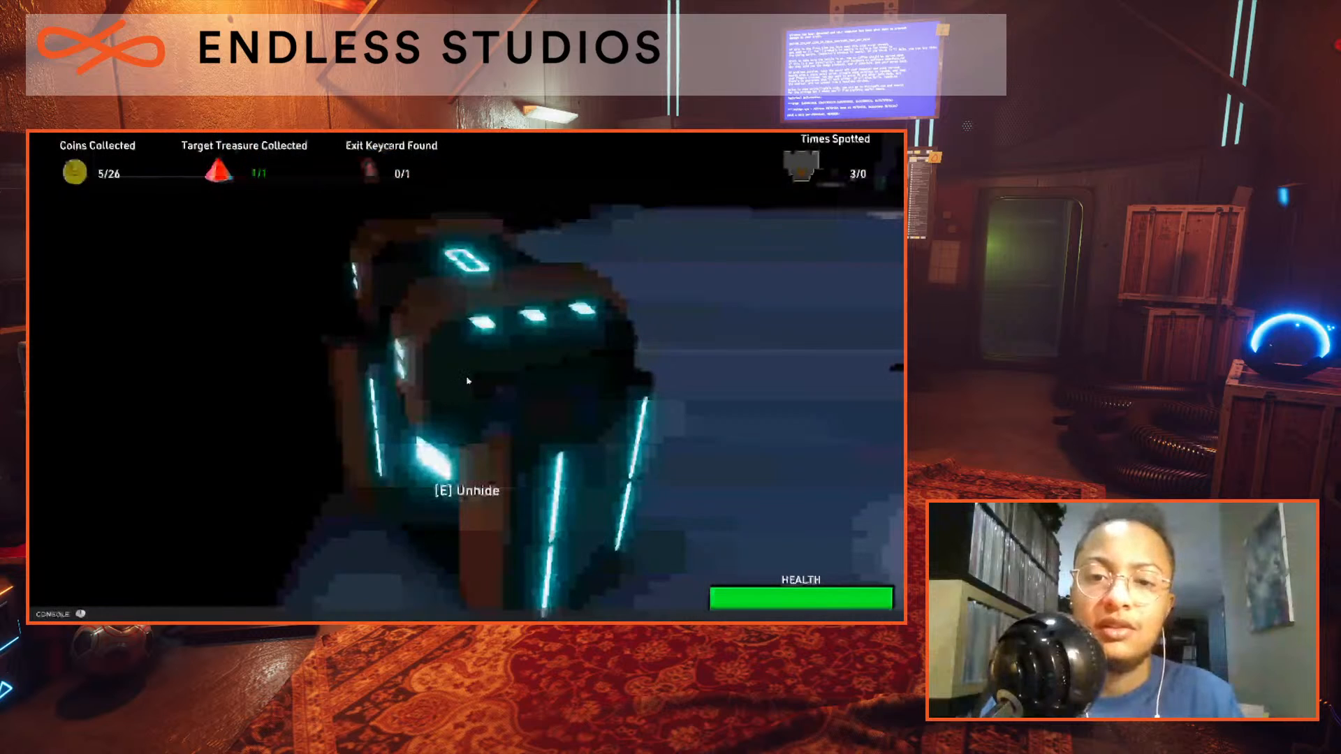
{"action": "key", "text": "e"}
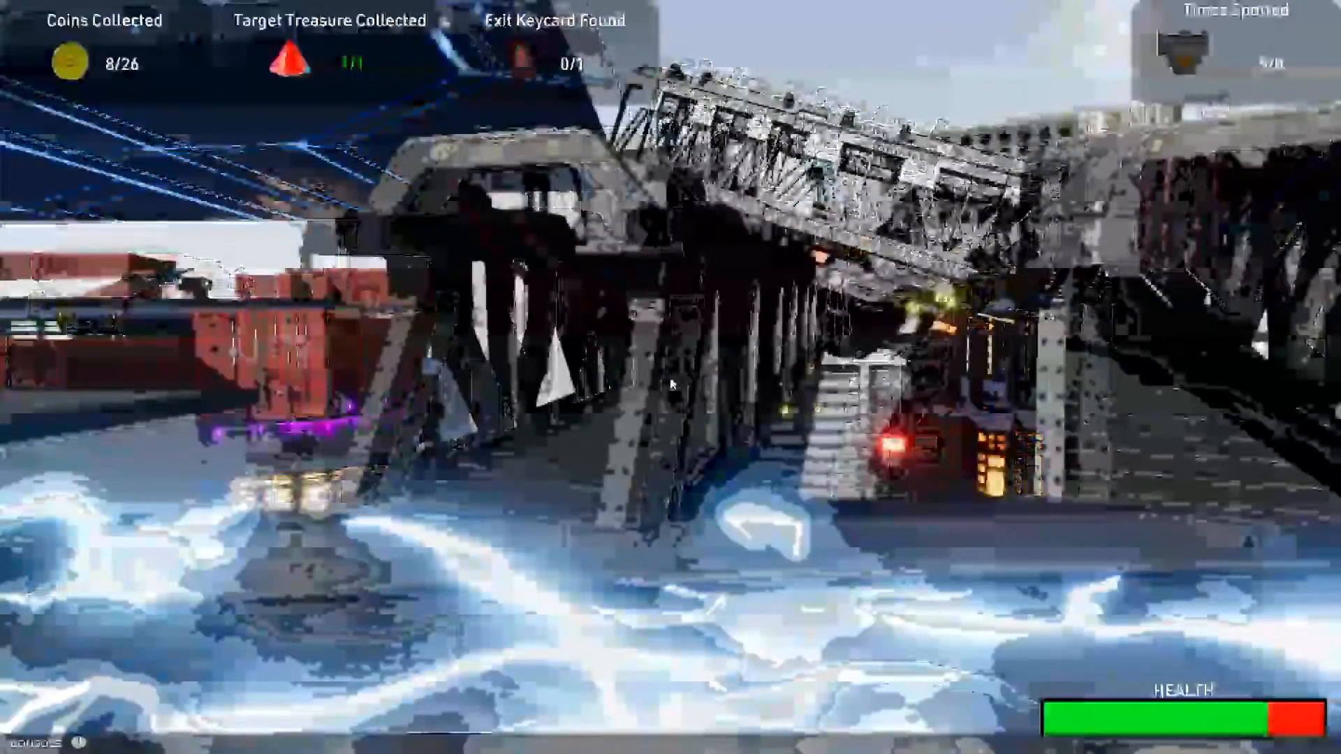
{"action": "key", "text": "Escape"}
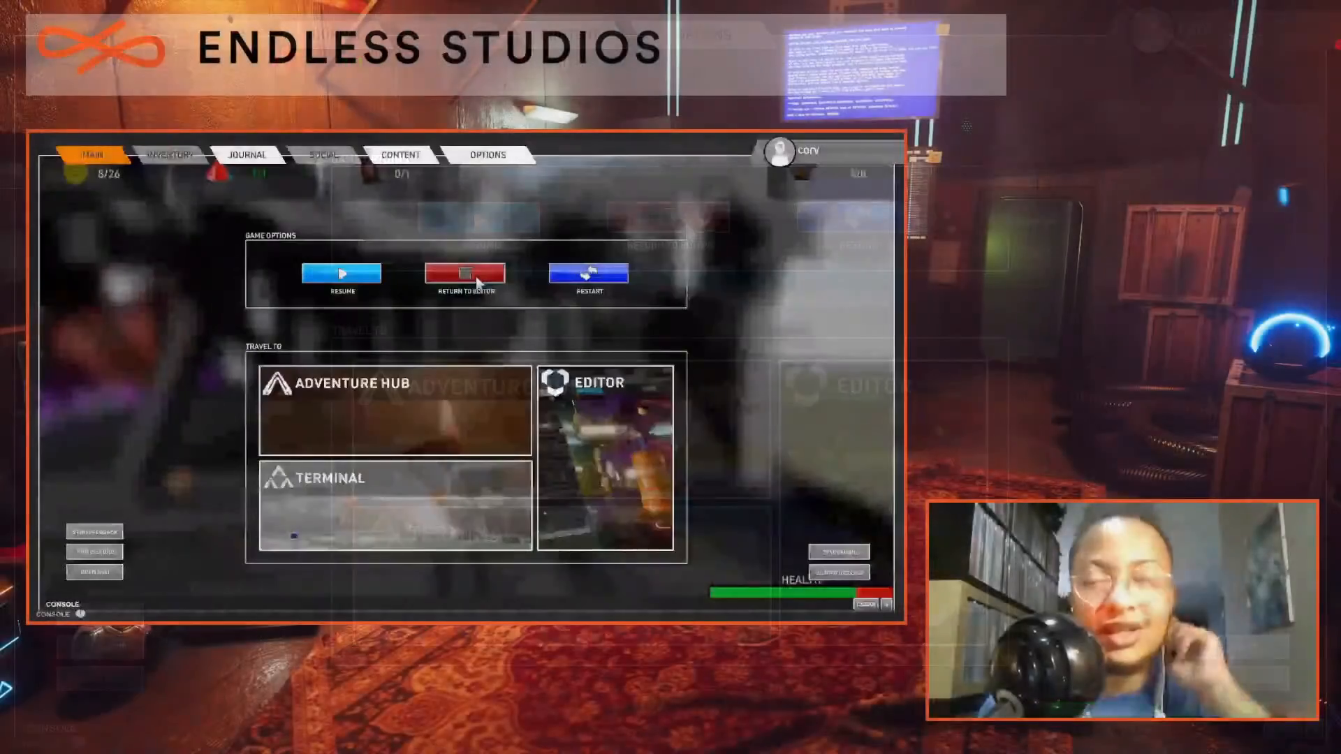
{"action": "left_click", "coordinate": [465, 273]}
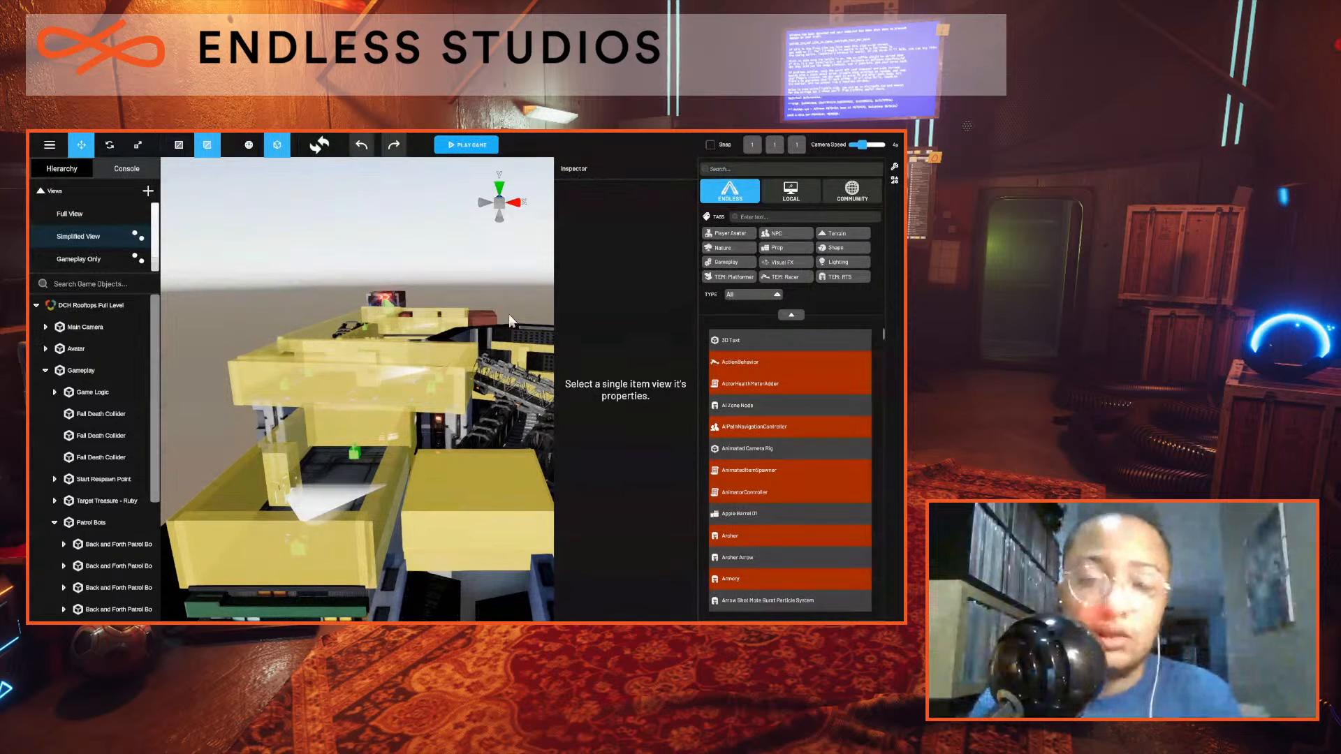
Shift the Patrol Nodes group of the Back and Forth Patrol Bot slightly within the large angled rooftop area.
{"action": "right_click_drag", "start_coordinate": [518, 335], "coordinate": [482, 446]}
{"action": "middle_click_drag", "start_coordinate": [481, 447], "coordinate": [434, 426]}
{"action": "right_click_drag", "start_coordinate": [434, 426], "coordinate": [356, 478]}
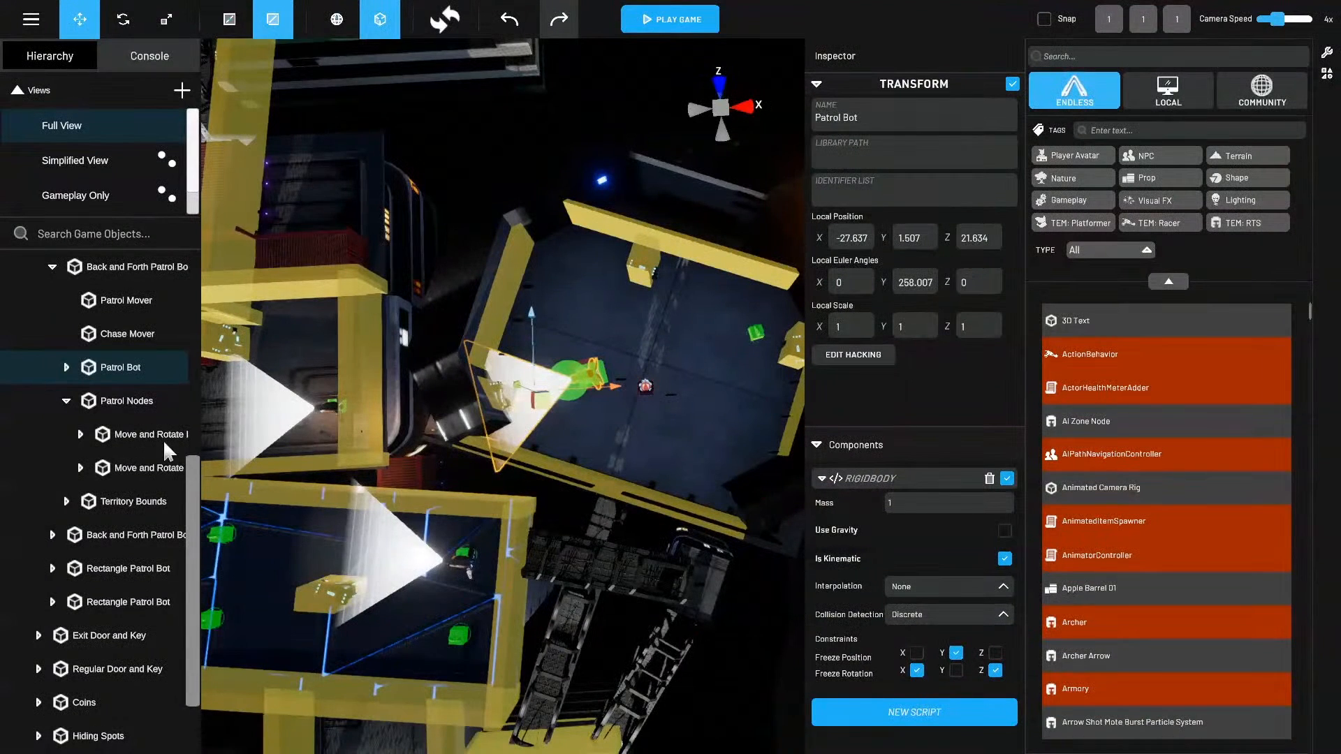
{"action": "left_click", "coordinate": [142, 403]}
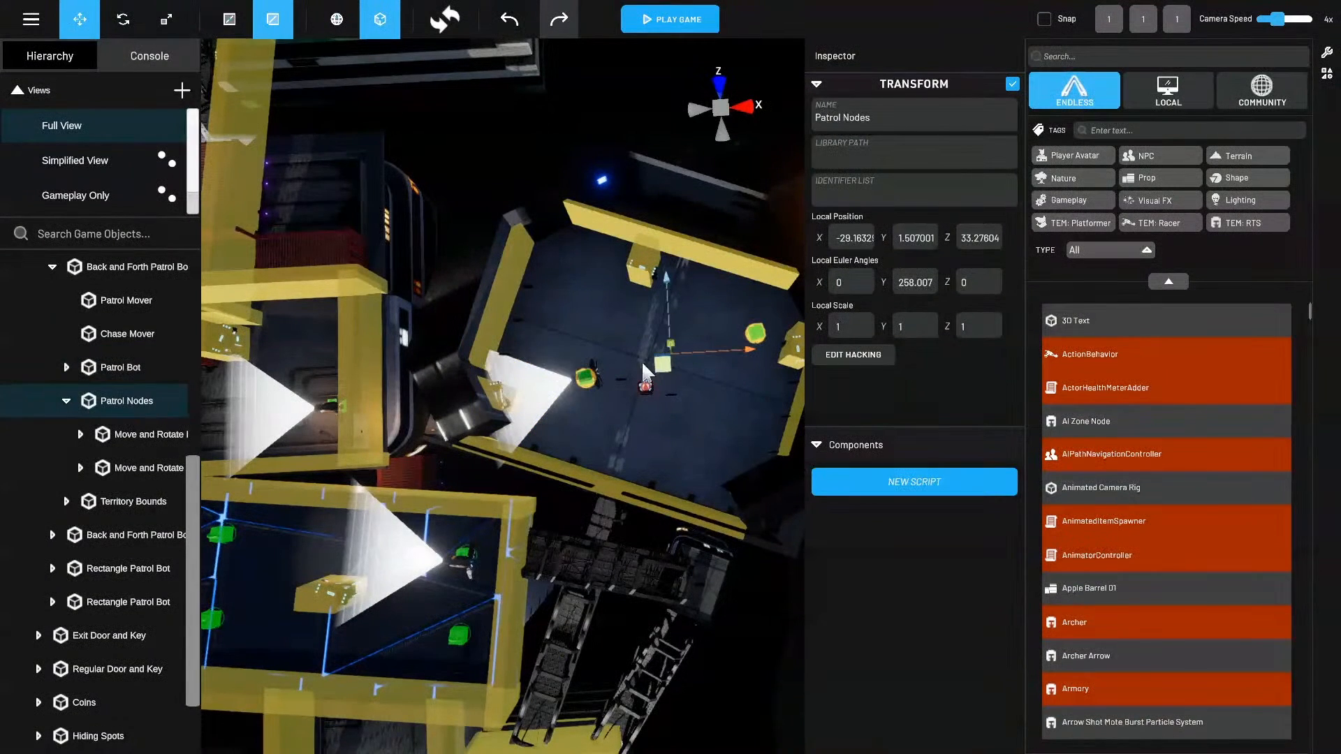
{"action": "left_click_drag", "start_coordinate": [664, 378], "coordinate": [658, 360]}
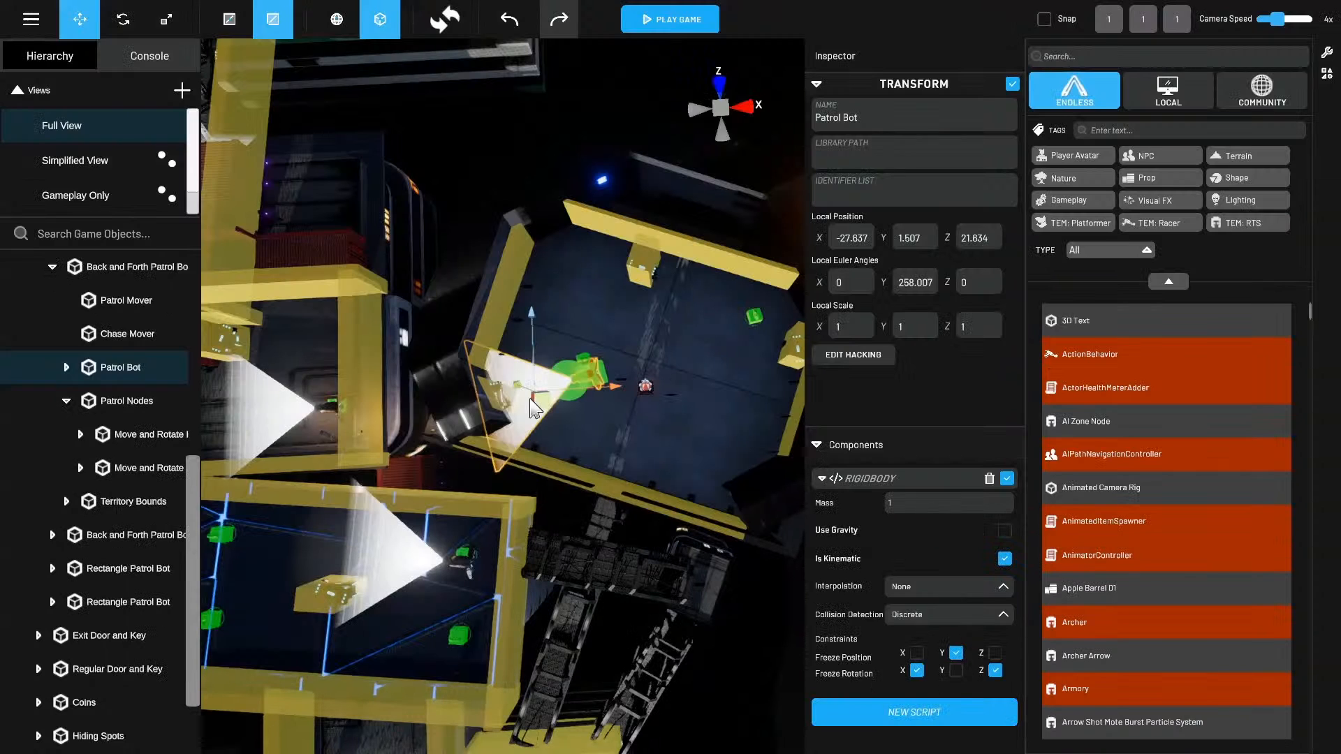
Nudge that group's Patrol Bot to about X -28.285, Z 22.887, near the end of the angled rooftop area.
{"action": "left_click_drag", "start_coordinate": [543, 405], "coordinate": [539, 392]}
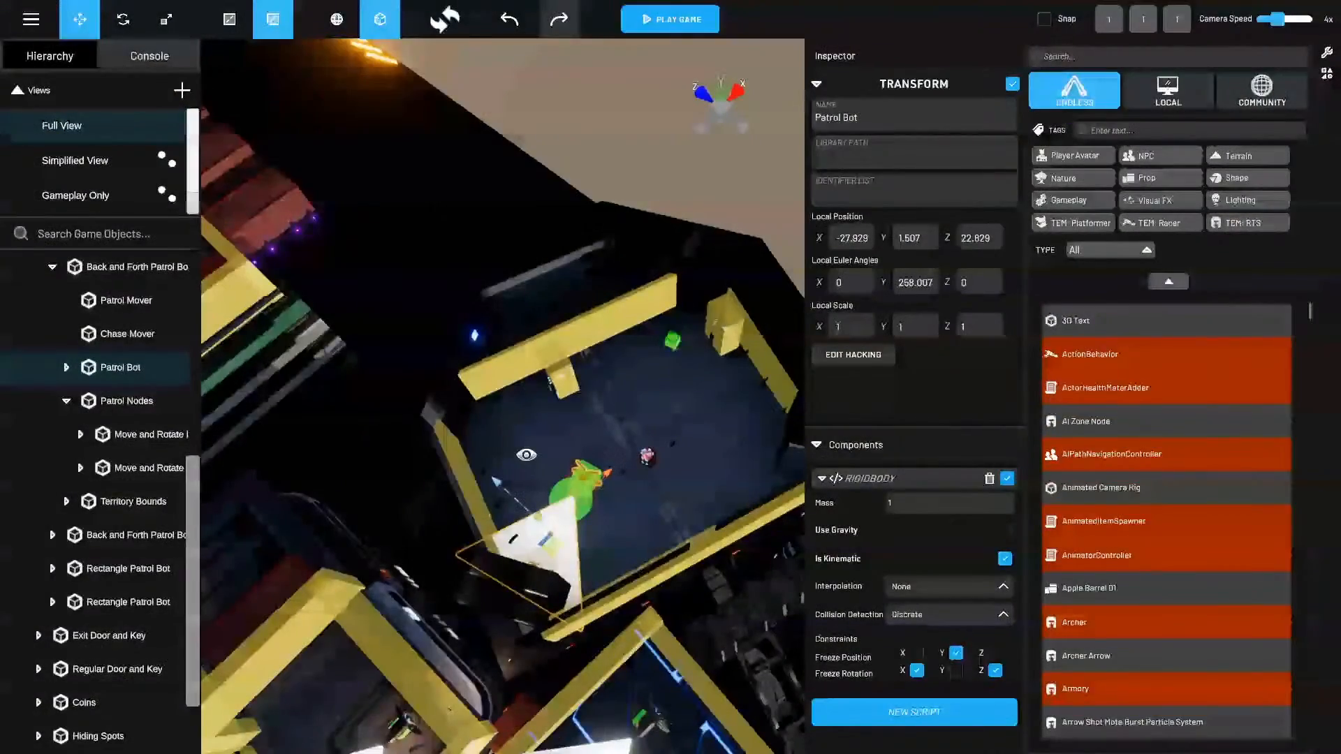
{"action": "right_click_drag", "start_coordinate": [526, 455], "coordinate": [510, 569]}
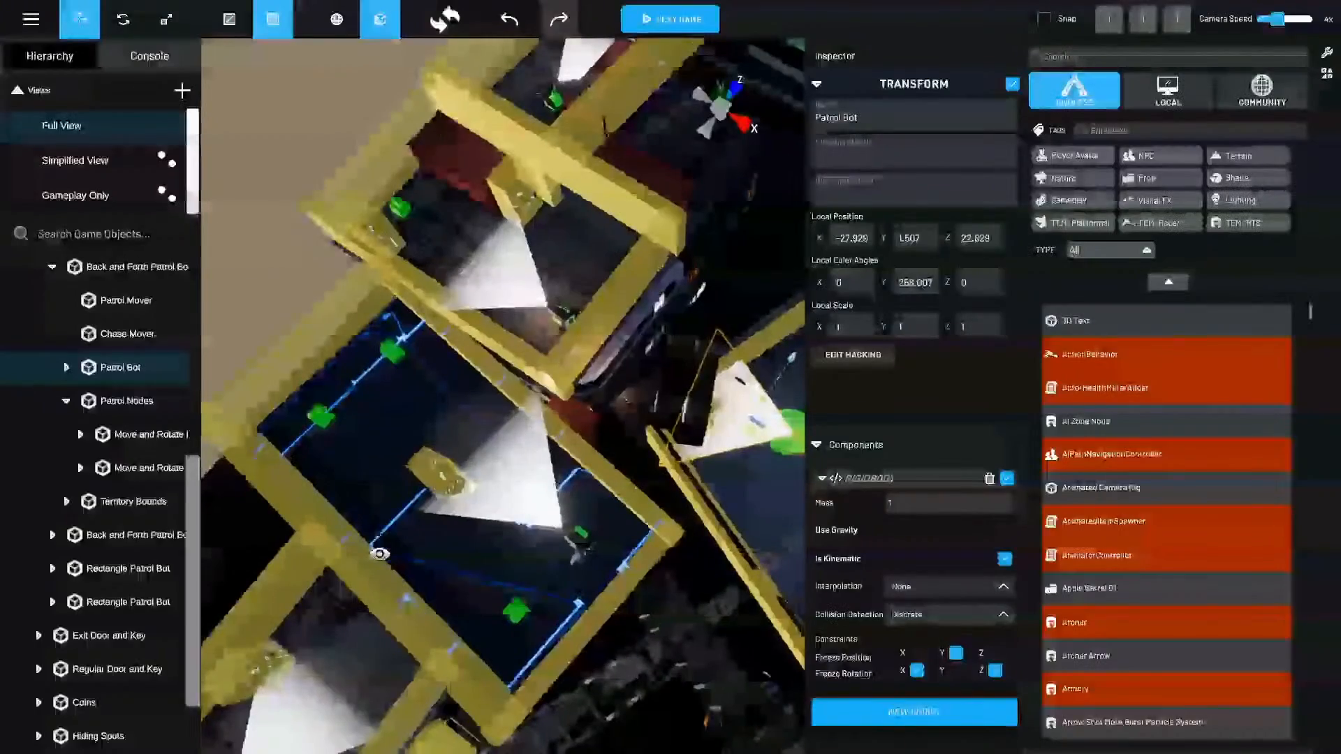
{"action": "right_click_drag", "start_coordinate": [377, 554], "coordinate": [706, 525]}
{"action": "left_click_drag", "start_coordinate": [706, 525], "coordinate": [693, 516]}
{"action": "right_click_drag", "start_coordinate": [693, 520], "coordinate": [593, 481]}
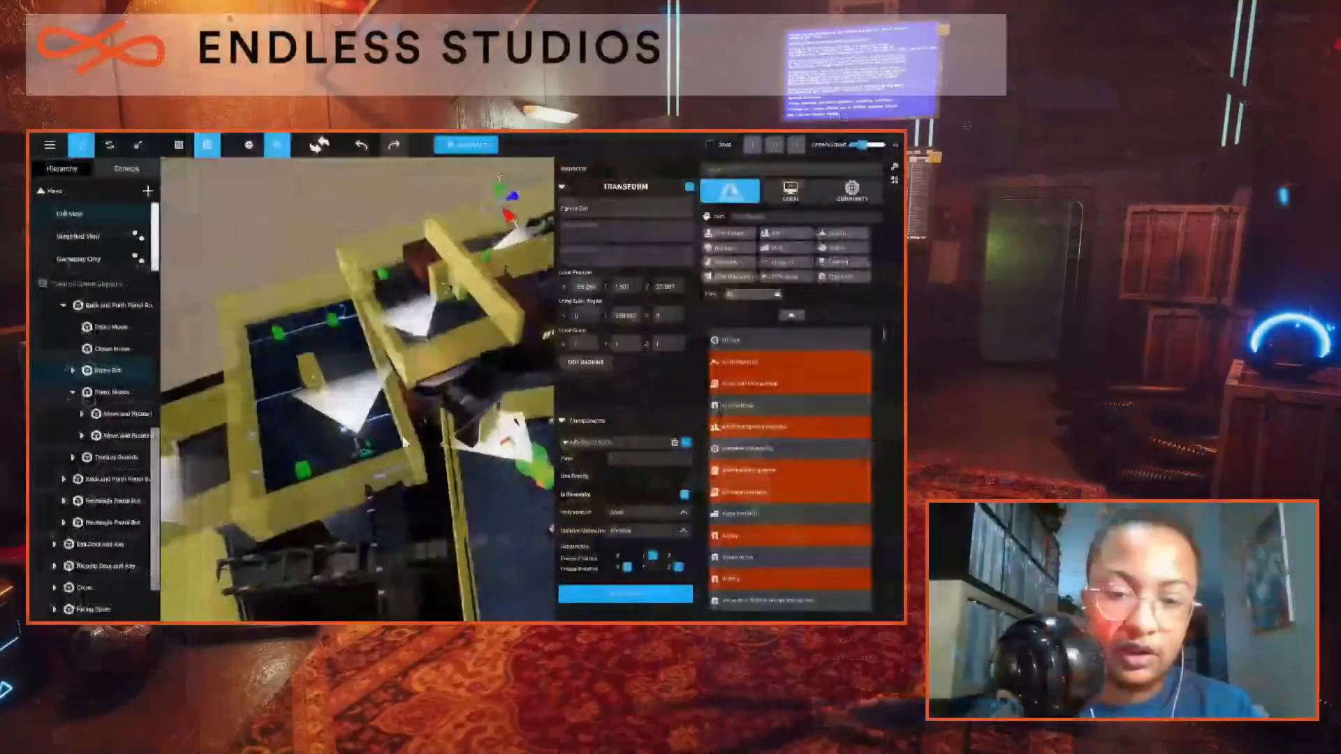
{"action": "right_click_drag", "start_coordinate": [545, 412], "coordinate": [499, 421]}
{"action": "right_click_drag", "start_coordinate": [356, 407], "coordinate": [275, 421]}
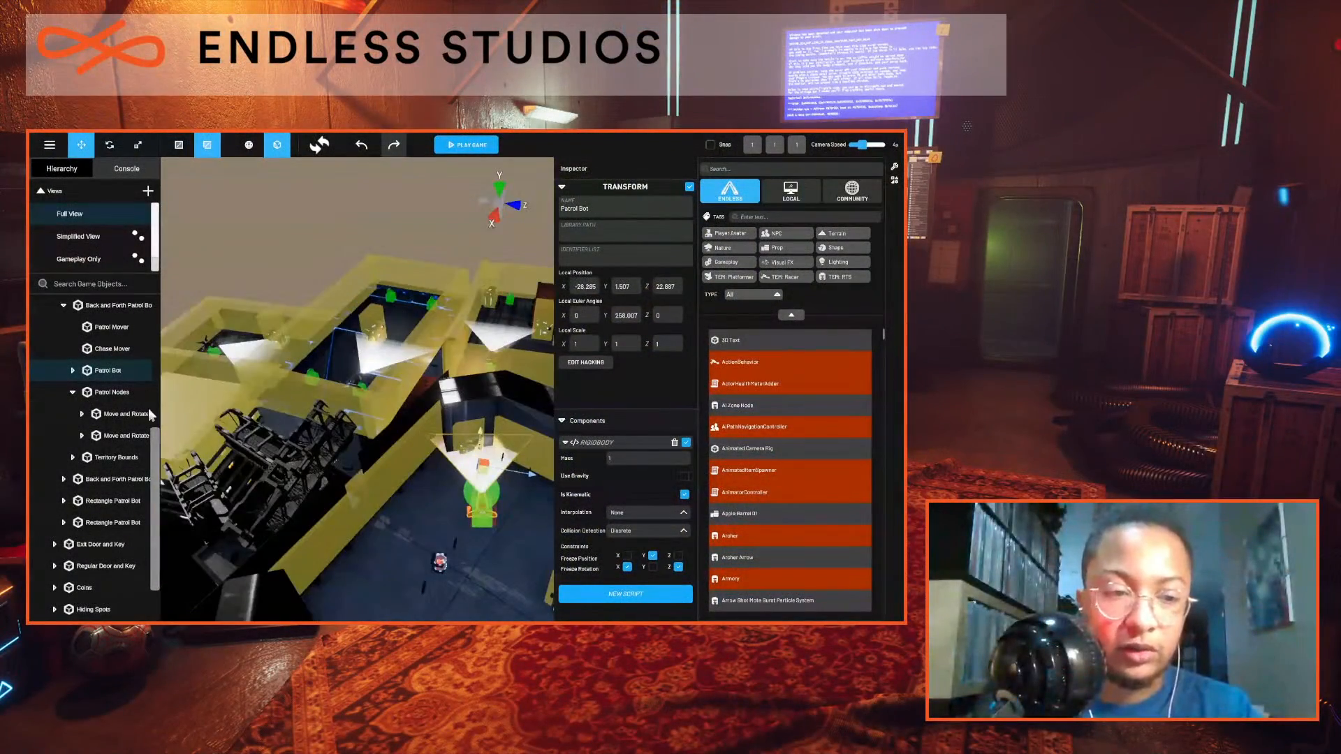
Move the Patrol Bot across the angled rooftop area to about X -14.195, Z 25.983.
{"action": "left_click", "coordinate": [165, 400], "text": "ctrl"}
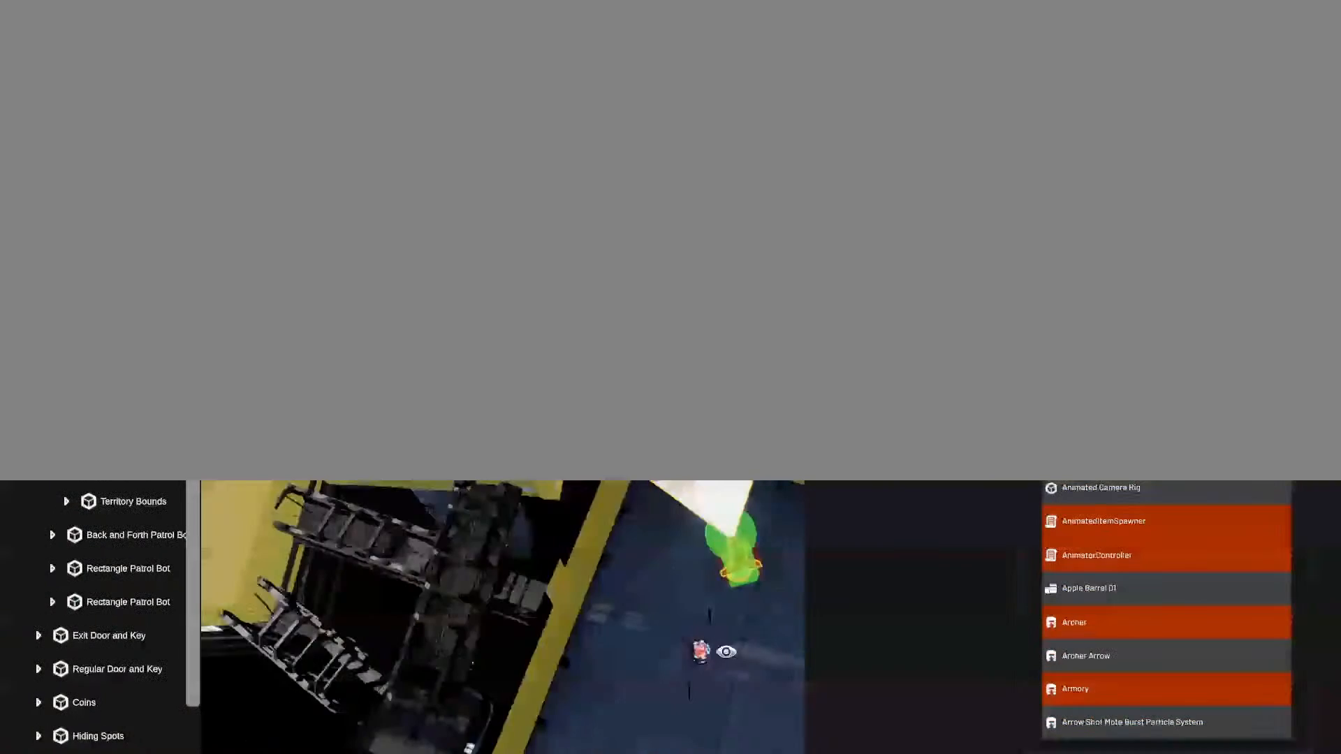
{"action": "right_click_drag", "start_coordinate": [795, 625], "coordinate": [682, 643]}
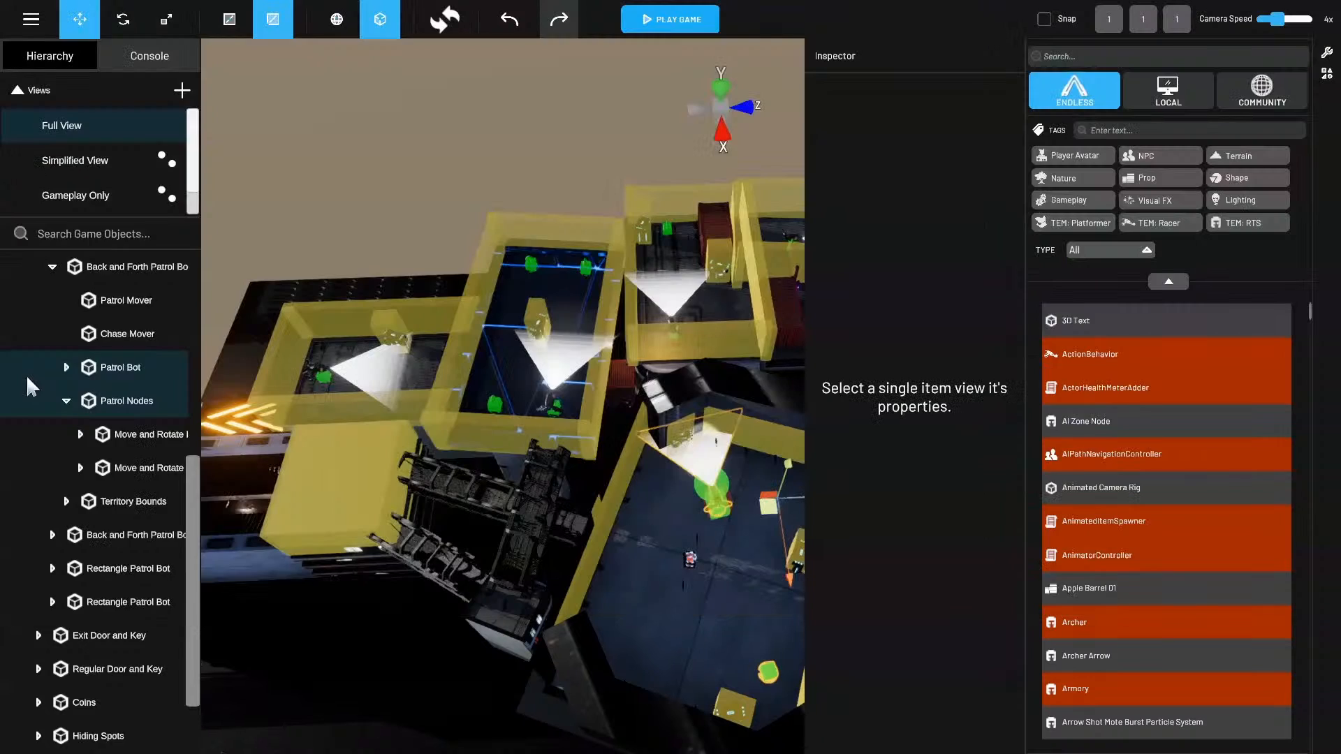
{"action": "left_click", "coordinate": [26, 374]}
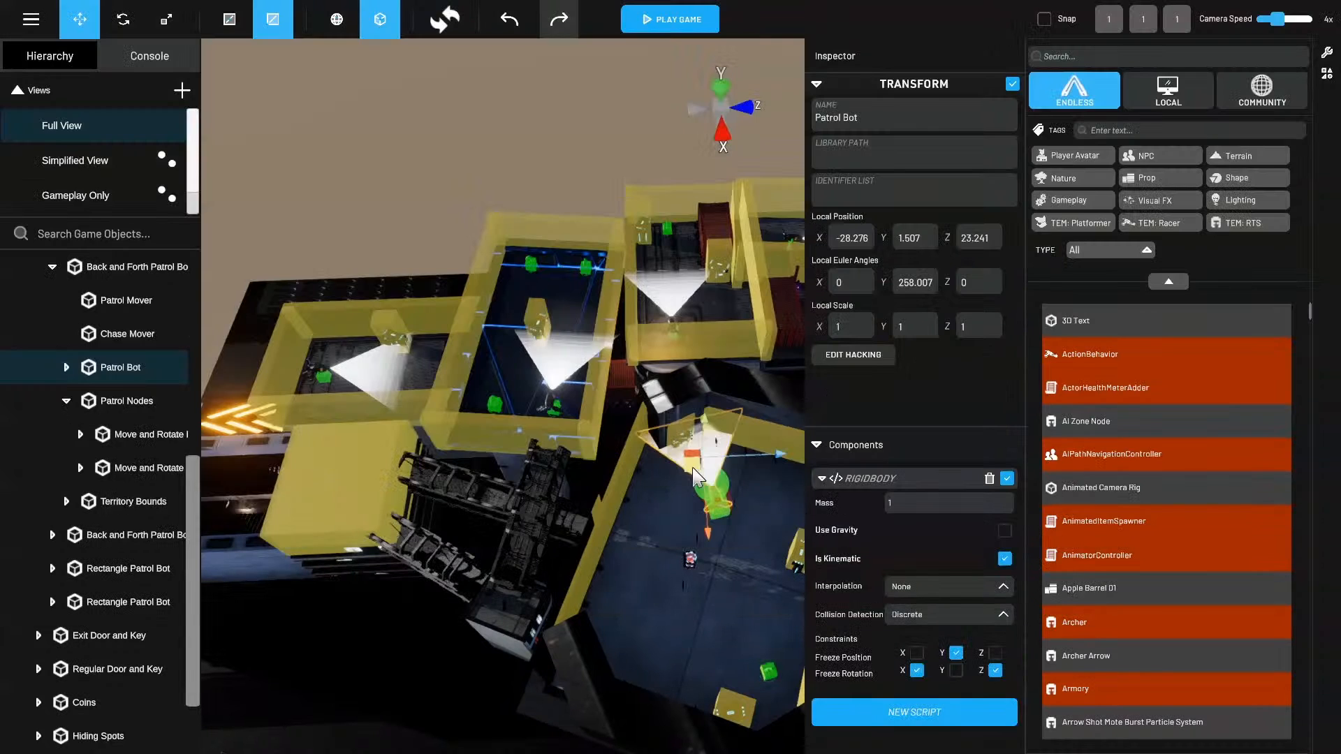
{"action": "left_click_drag", "start_coordinate": [699, 503], "coordinate": [733, 632]}
{"action": "right_click_drag", "start_coordinate": [733, 632], "coordinate": [593, 585]}
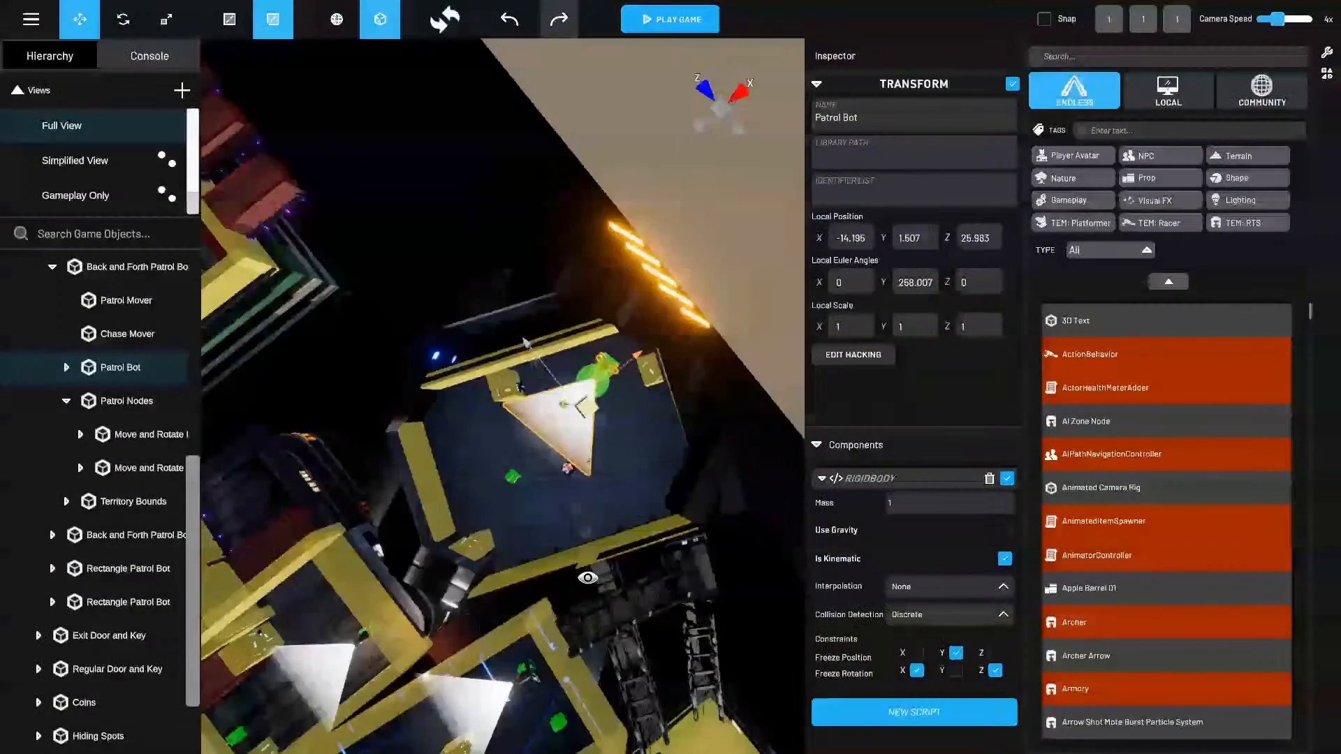
{"action": "middle_click_drag", "start_coordinate": [592, 585], "coordinate": [512, 485]}
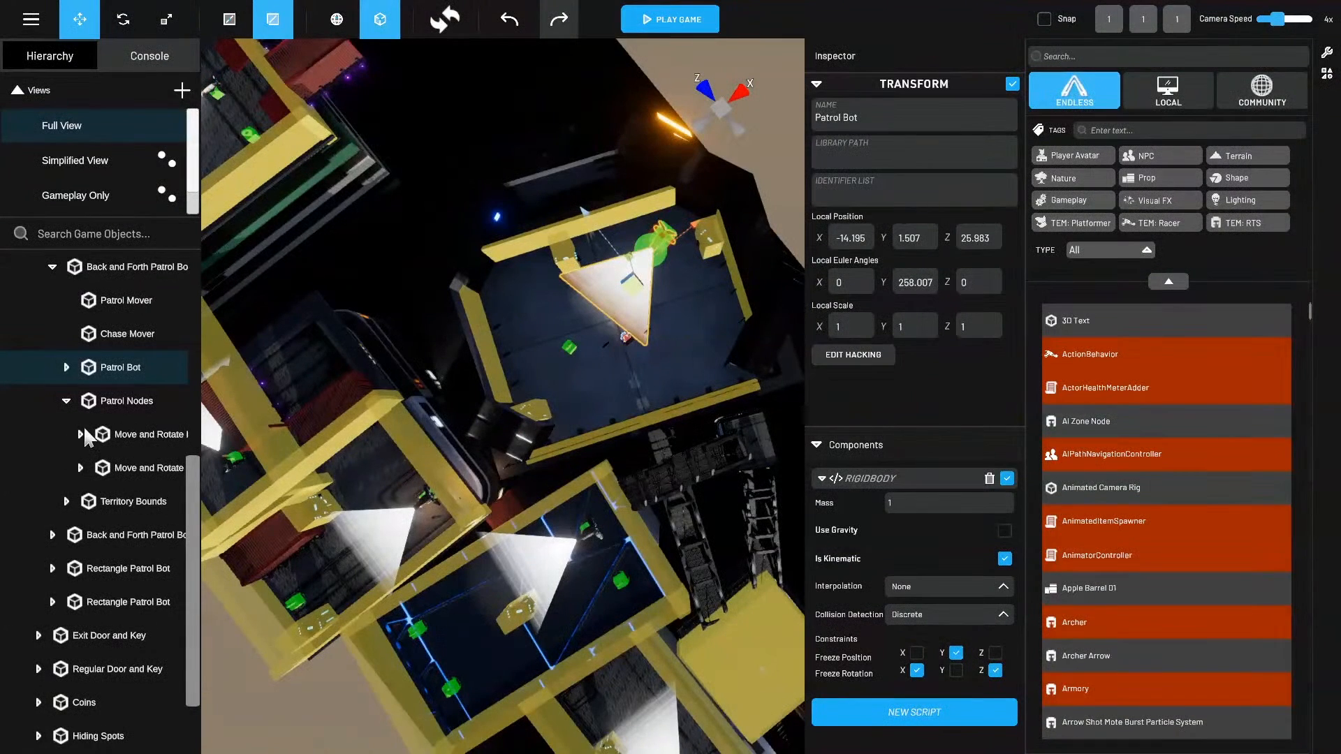
Collapse the Patrol Bots group and expand the Hiding Spots group under Gameplay in the hierarchy.
{"action": "scroll", "coordinate": [115, 450], "scroll_direction": "up", "scroll_amount": 4}
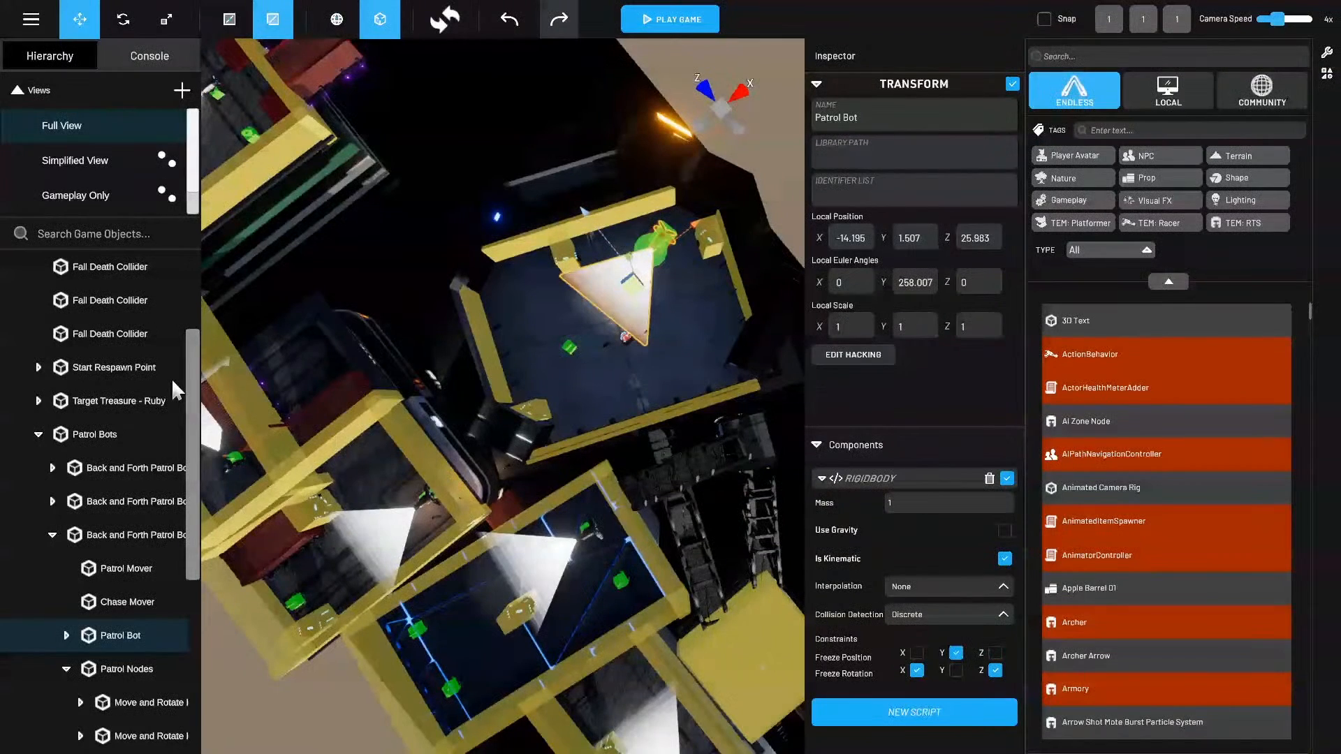
{"action": "scroll", "coordinate": [111, 481], "scroll_direction": "down", "scroll_amount": 1}
{"action": "scroll", "coordinate": [90, 419], "scroll_direction": "up", "scroll_amount": 4}
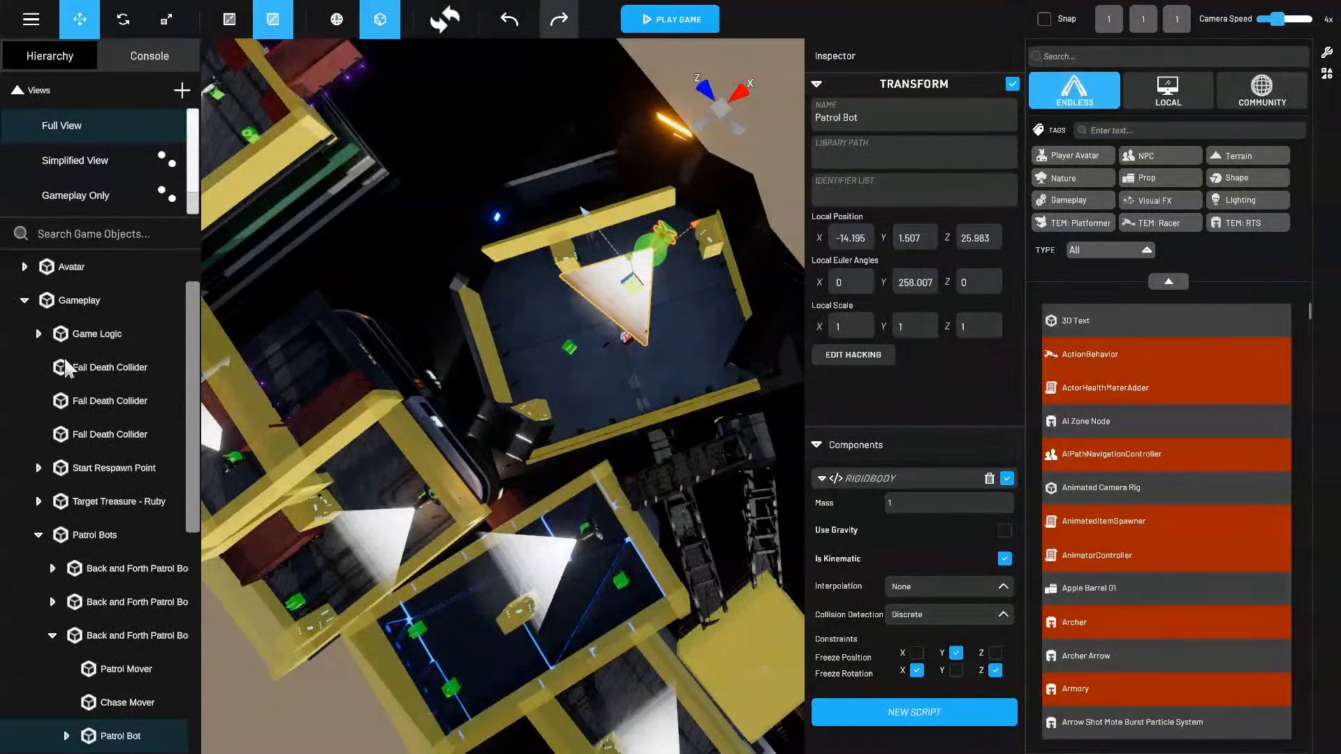
{"action": "left_click", "coordinate": [38, 534]}
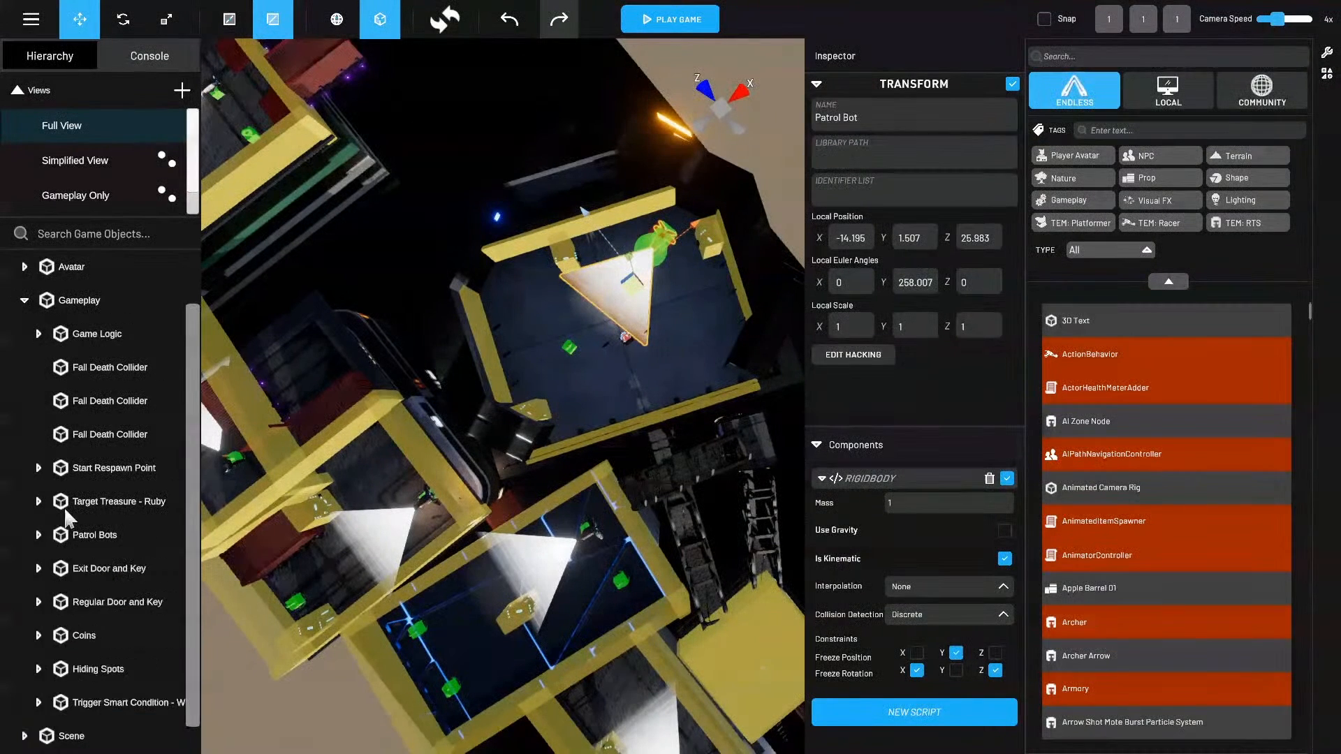
{"action": "scroll", "coordinate": [123, 655], "scroll_direction": "down", "scroll_amount": 1}
{"action": "left_click", "coordinate": [44, 632]}
{"action": "left_click", "coordinate": [40, 634]}
{"action": "scroll", "coordinate": [71, 612], "scroll_direction": "down", "scroll_amount": 6}
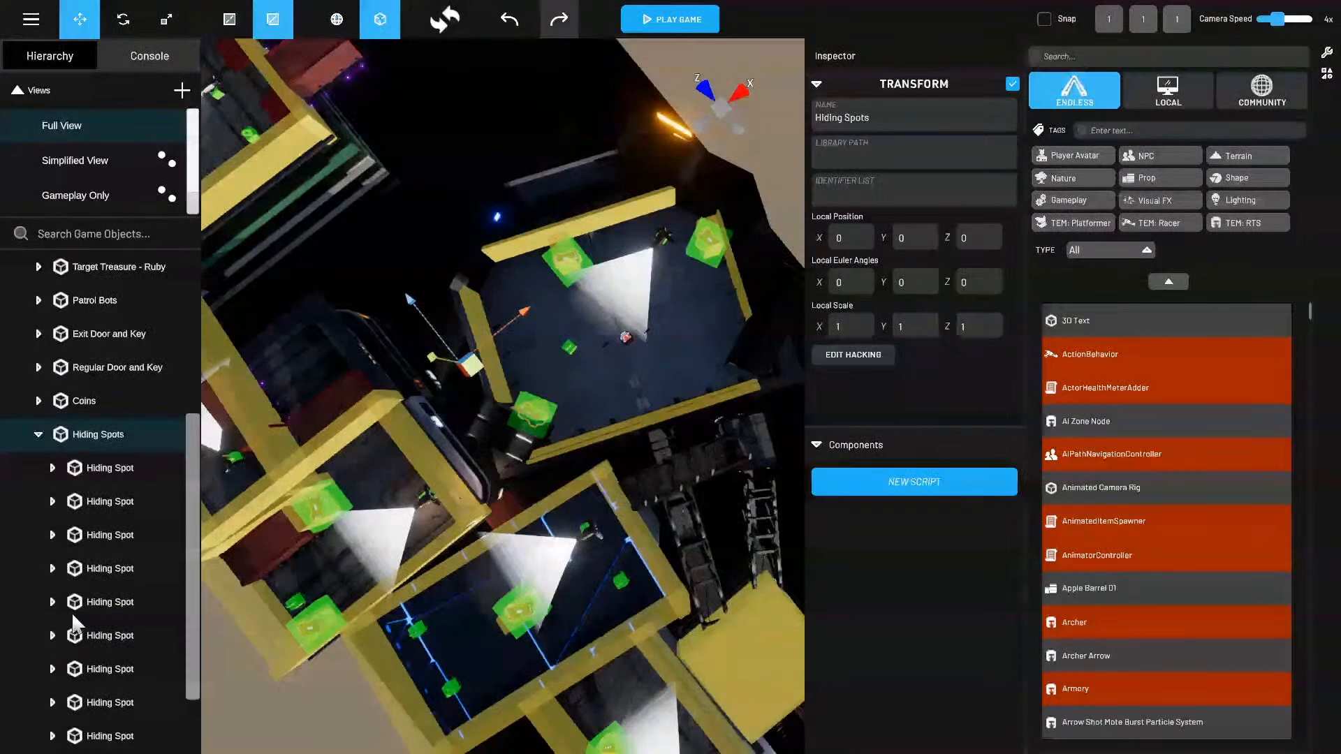
Move two hiding spots inward from the angled rooftop's walls, to about X 16.165, Z 2.9 and X 6.073, Z 13.123.
{"action": "left_click", "coordinate": [130, 579]}
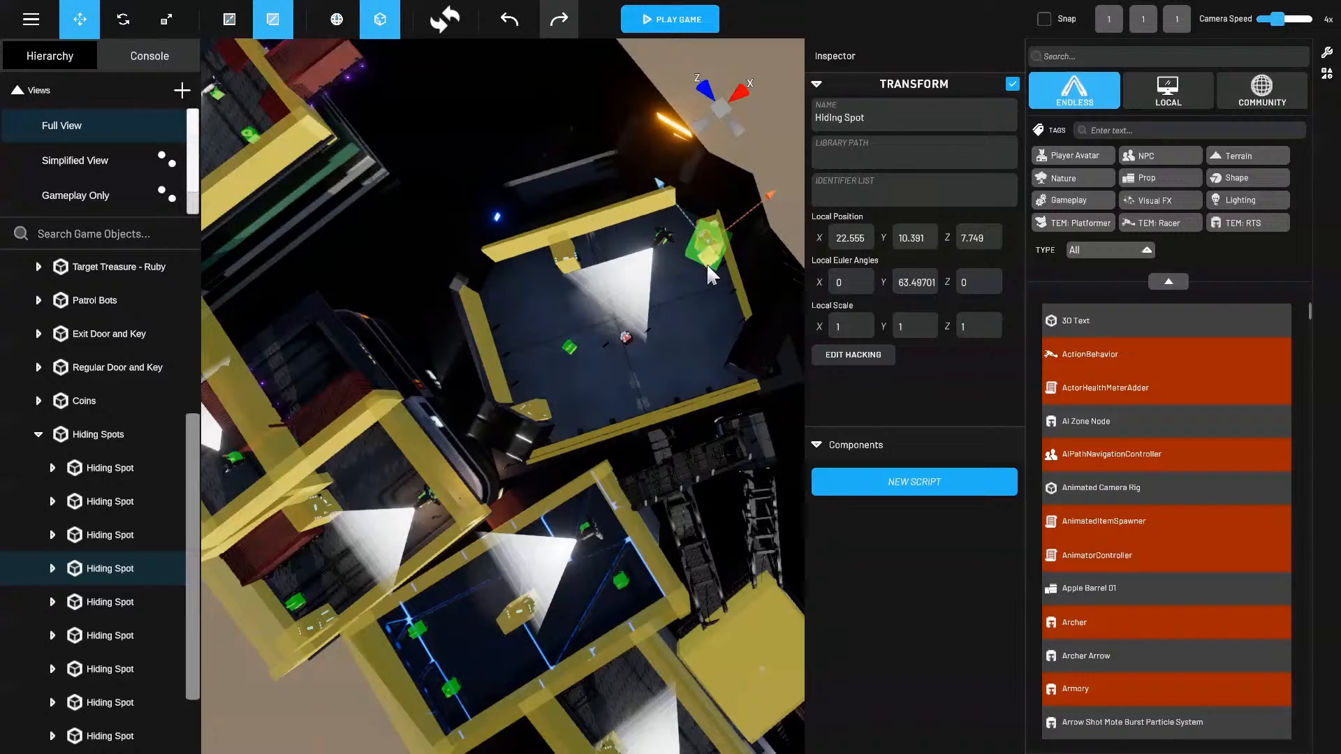
{"action": "left_click_drag", "start_coordinate": [709, 269], "coordinate": [688, 338]}
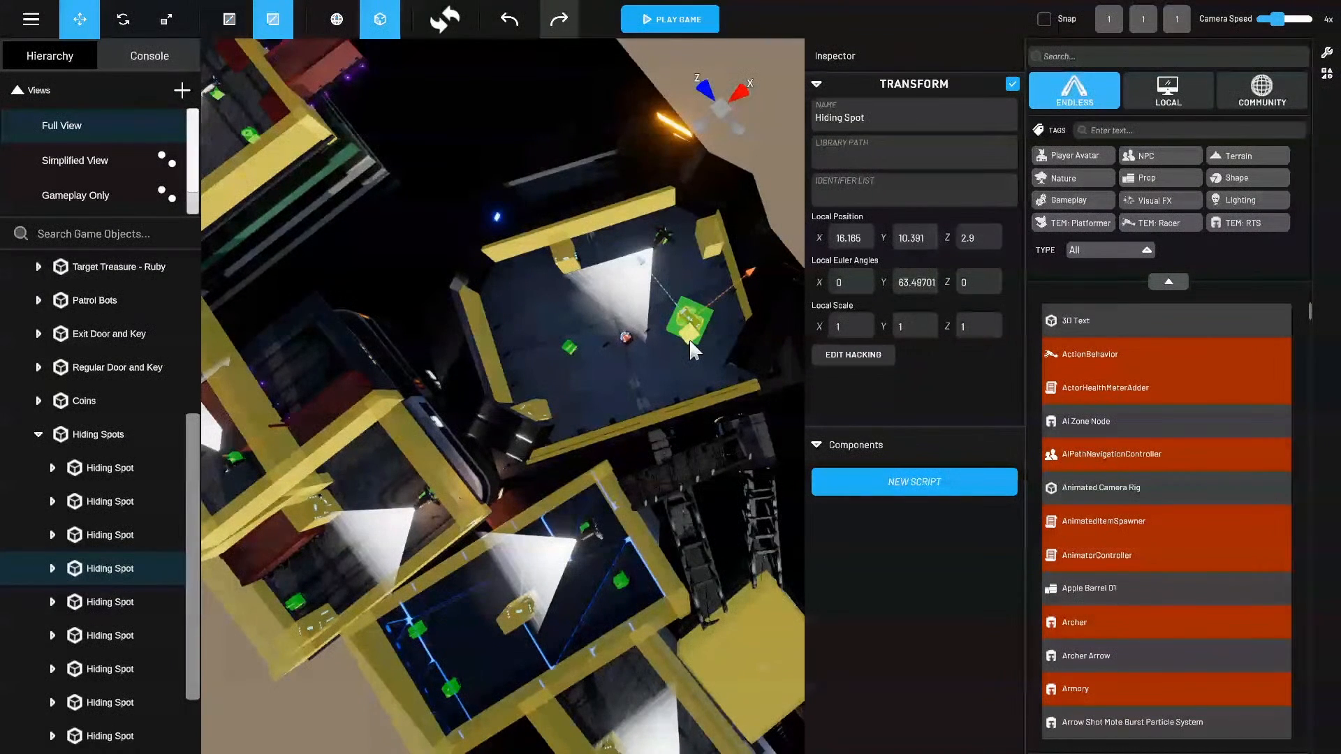
{"action": "left_click", "coordinate": [122, 535]}
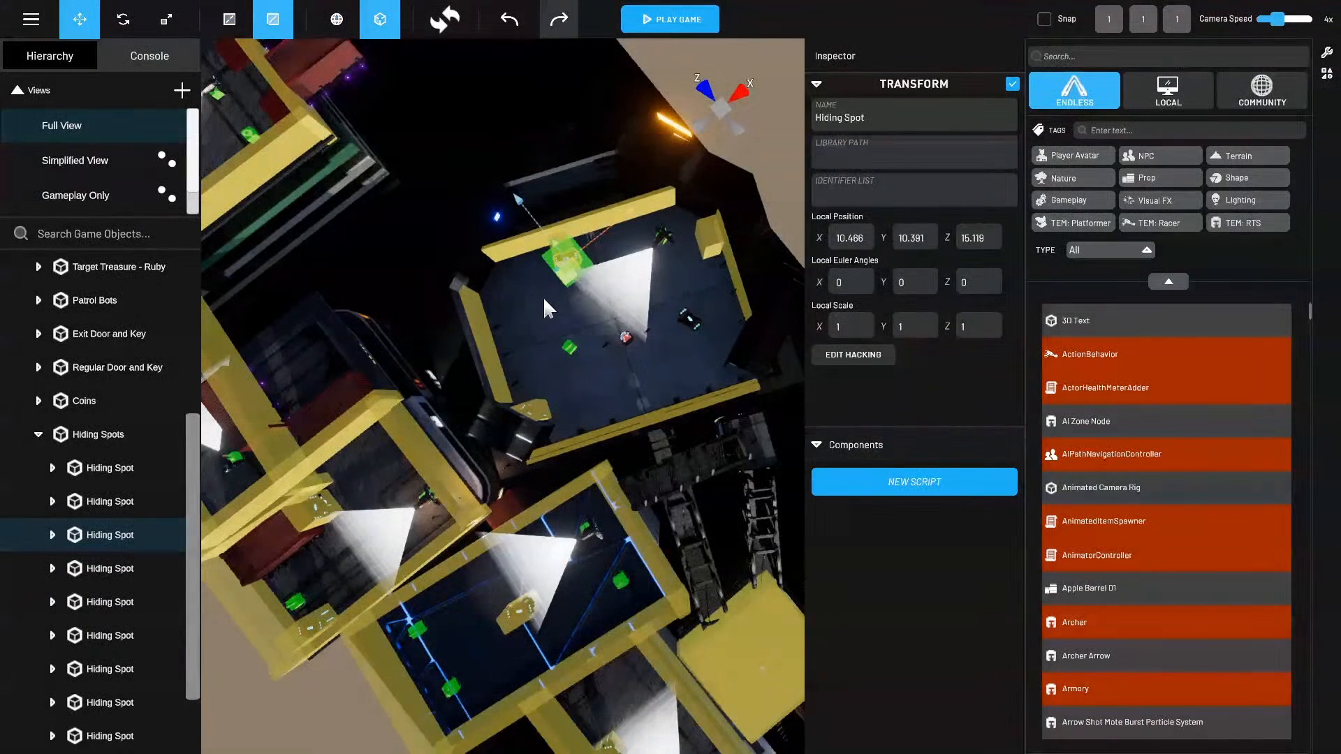
{"action": "left_click_drag", "start_coordinate": [570, 292], "coordinate": [545, 325]}
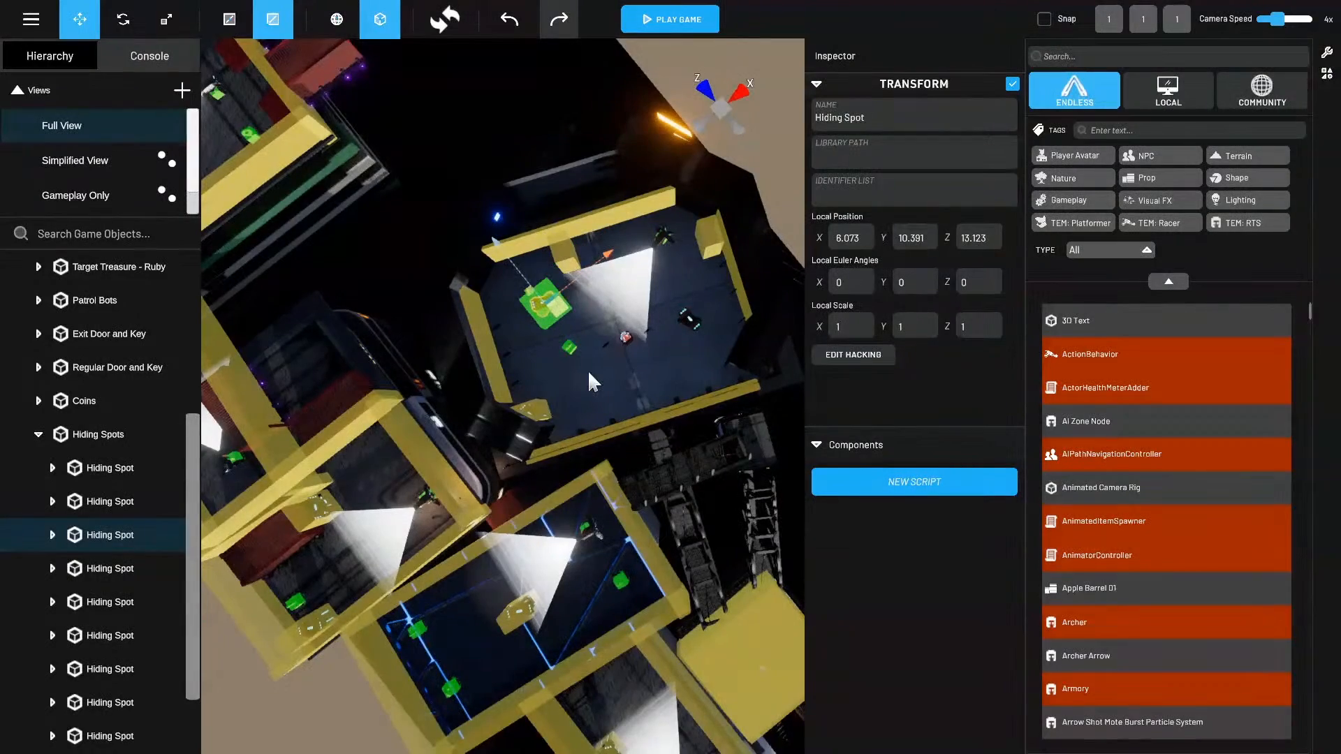
Find the hiding spot in the angled rooftop's remaining corner and move it inward to about X 3.158, Z 3.738.
{"action": "middle_click_drag", "start_coordinate": [585, 409], "coordinate": [625, 376]}
{"action": "right_click_drag", "start_coordinate": [437, 375], "coordinate": [478, 405]}
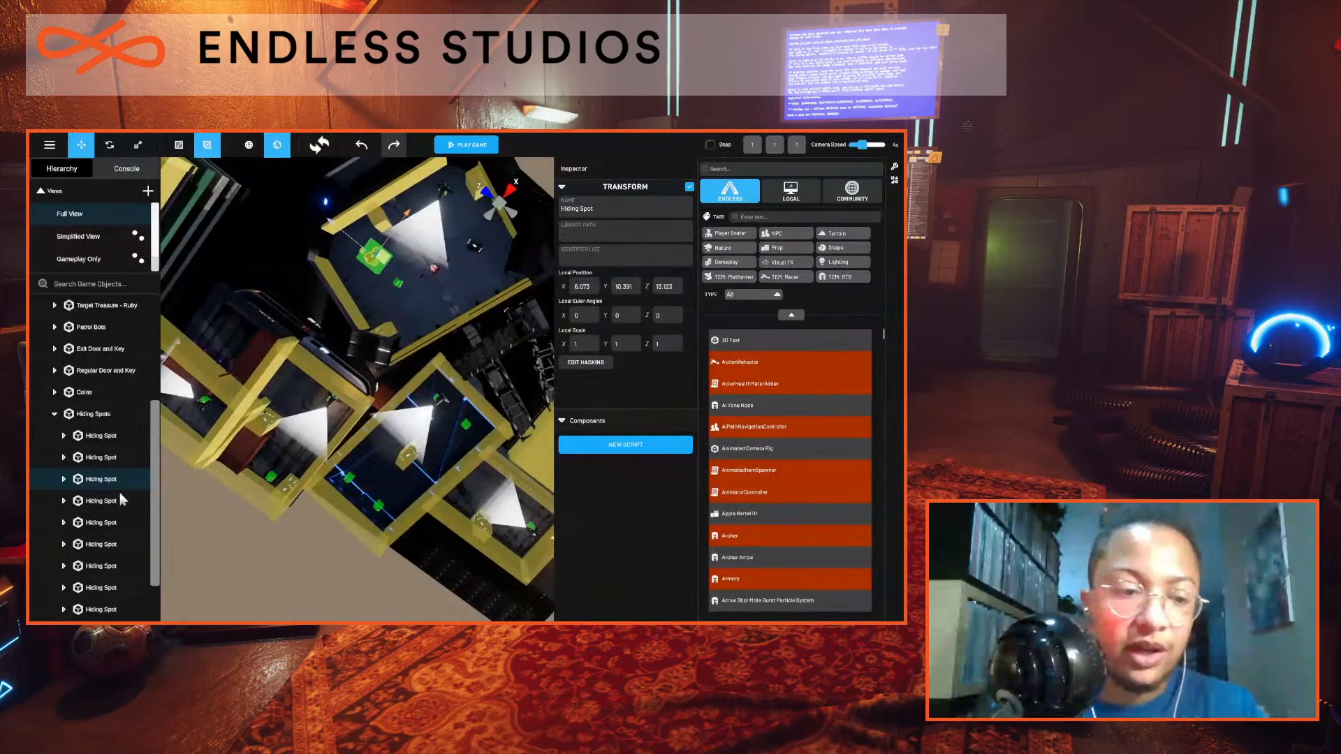
{"action": "left_click", "coordinate": [102, 432]}
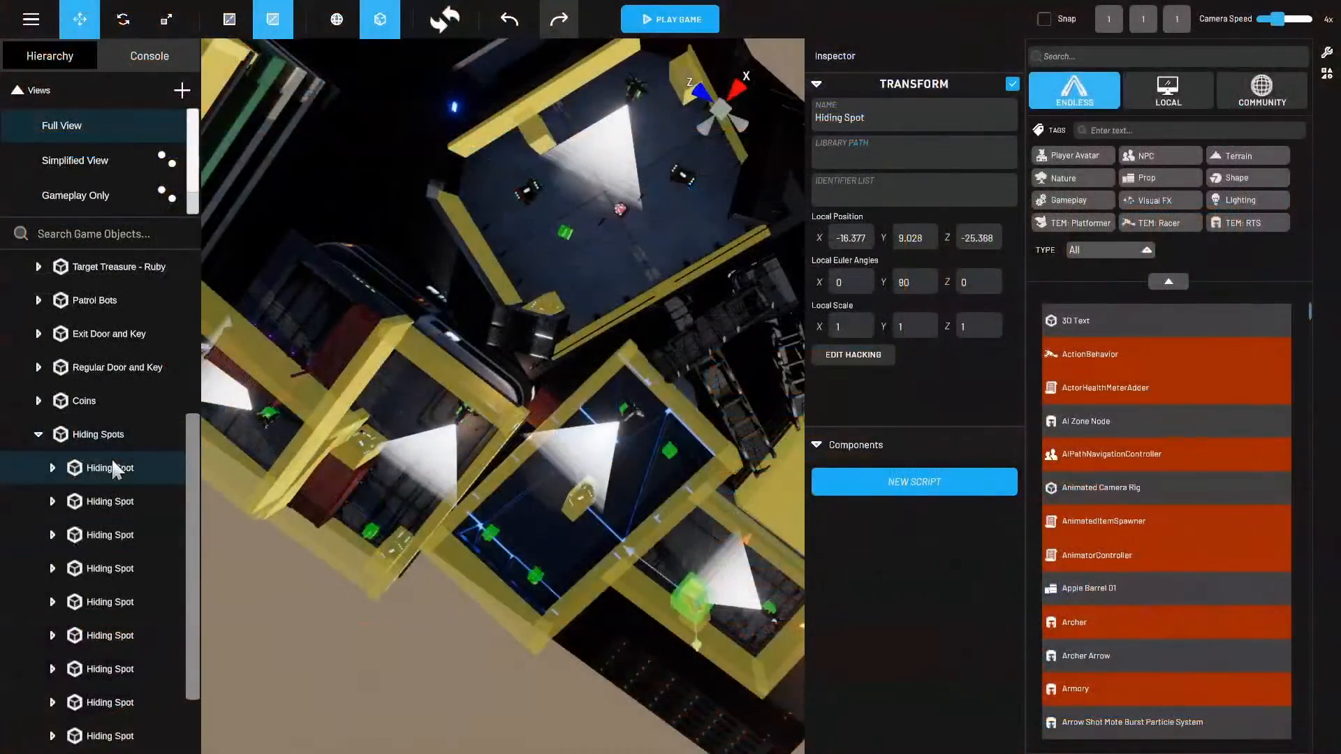
{"action": "left_click", "coordinate": [105, 555]}
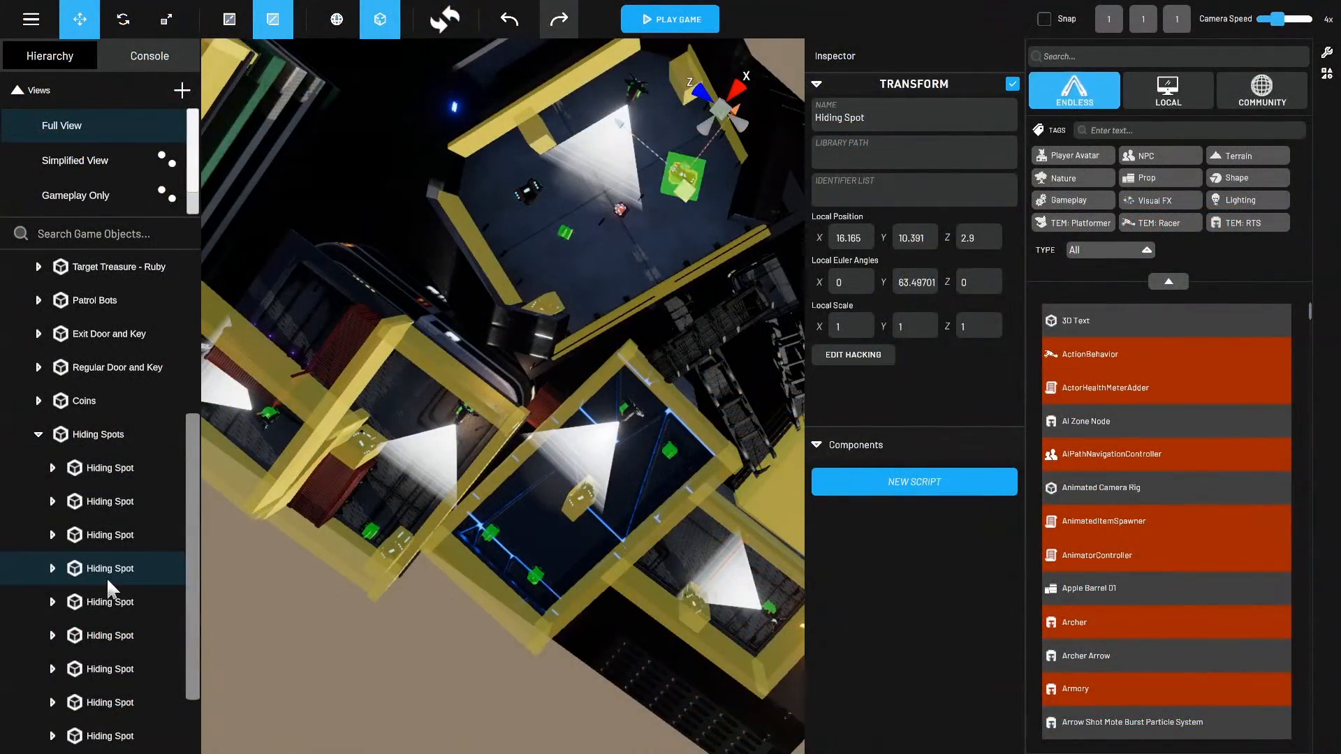
{"action": "left_click", "coordinate": [118, 540]}
{"action": "left_click", "coordinate": [131, 603]}
{"action": "left_click", "coordinate": [131, 636]}
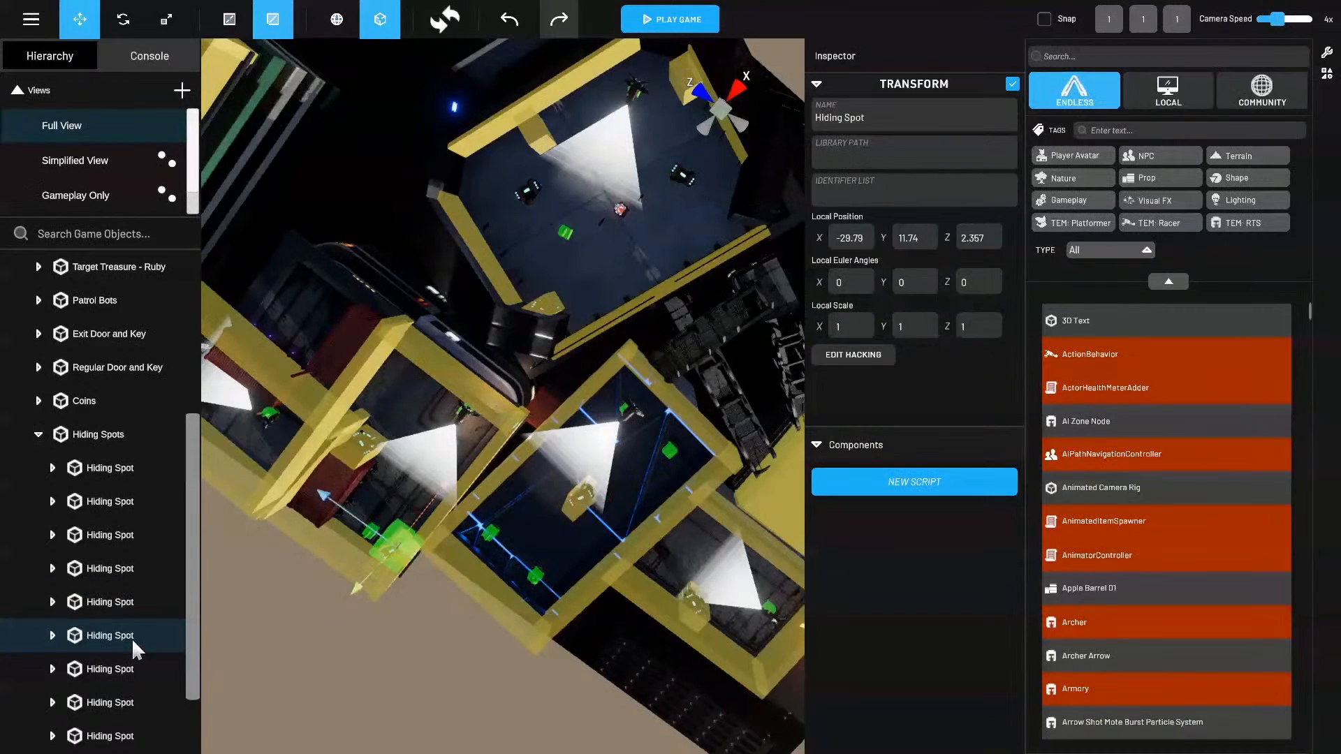
{"action": "left_click", "coordinate": [132, 667]}
{"action": "left_click", "coordinate": [132, 702]}
{"action": "left_click", "coordinate": [136, 737]}
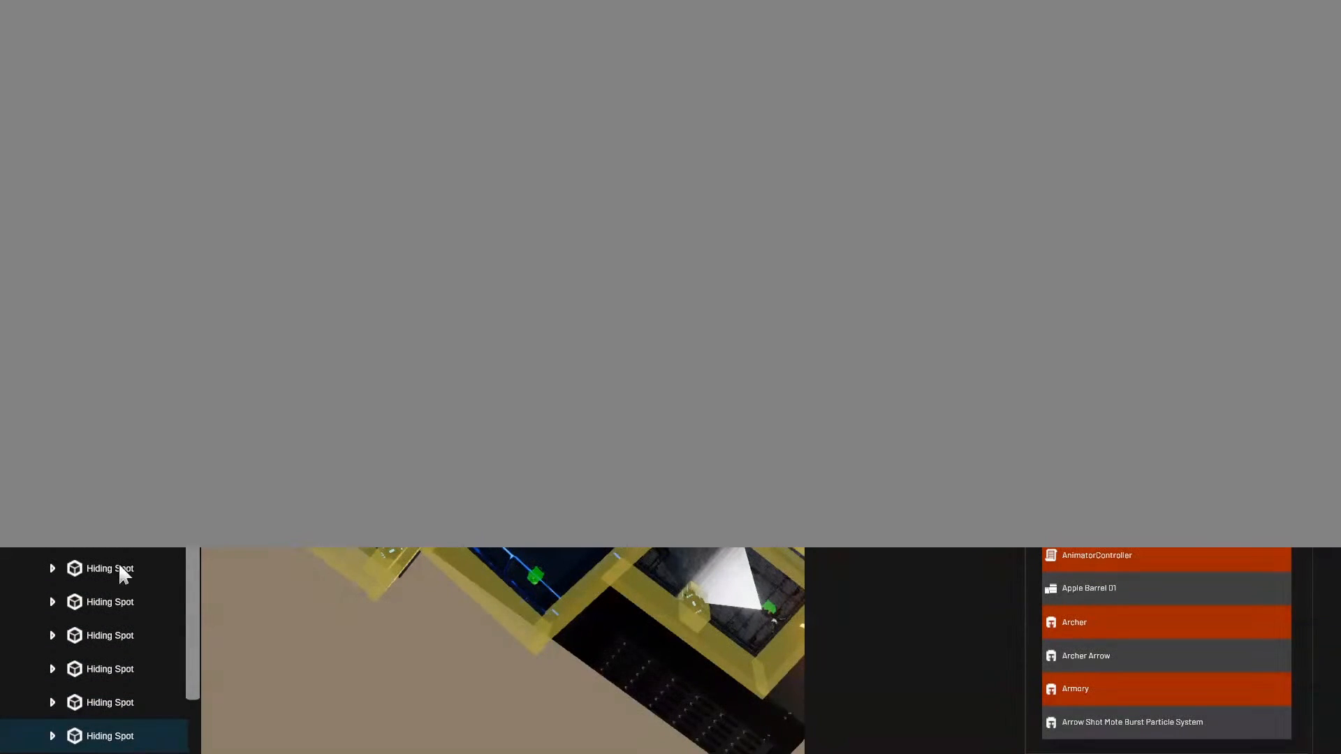
{"action": "left_click", "coordinate": [119, 566]}
{"action": "left_click", "coordinate": [118, 537]}
{"action": "left_click", "coordinate": [117, 506]}
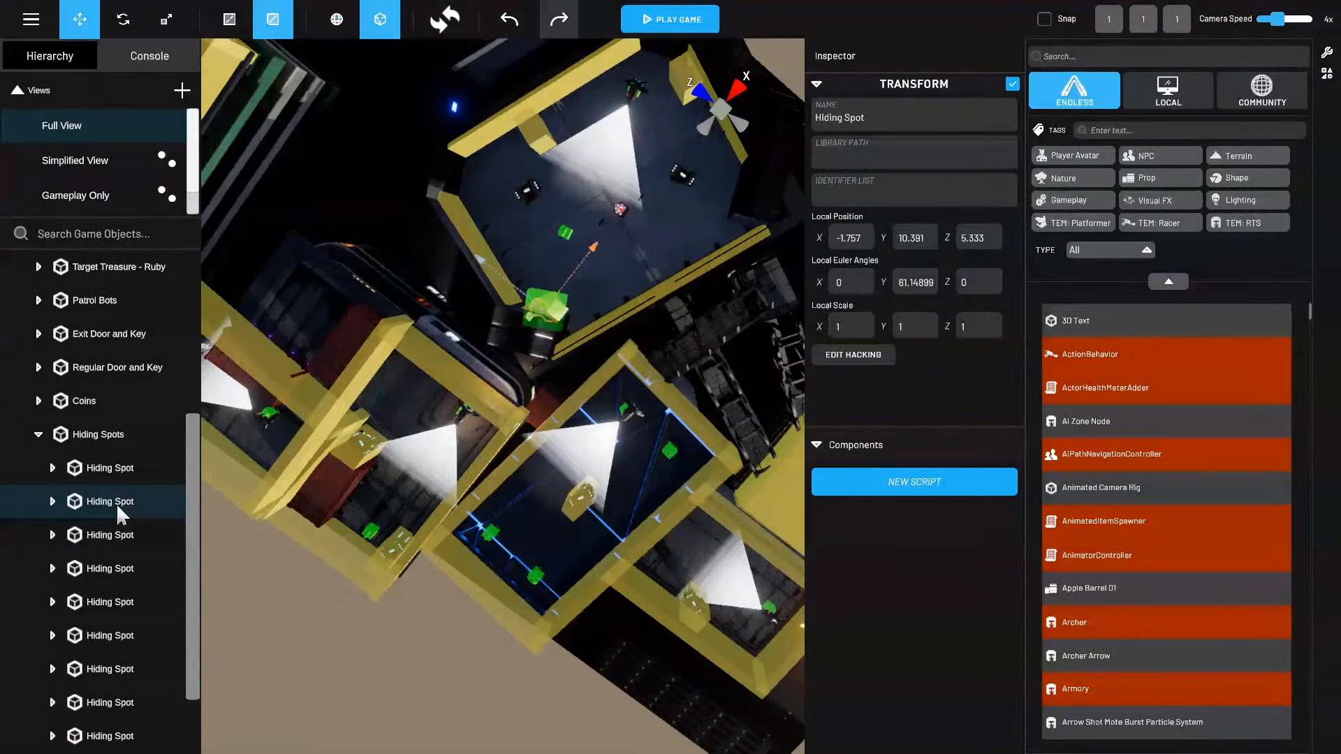
{"action": "left_click_drag", "start_coordinate": [560, 316], "coordinate": [605, 287]}
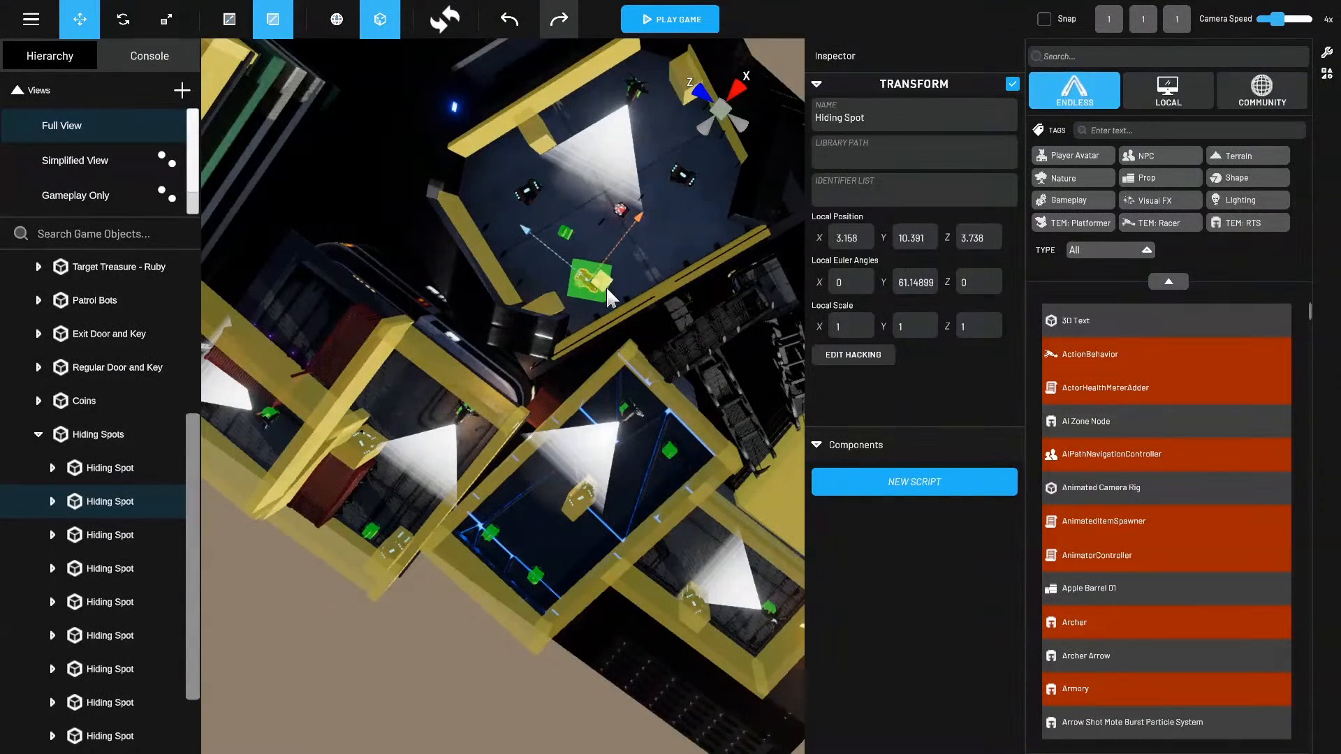
Find the third Back and Forth Patrol Bot, which guards the angled rooftop, and expand its Territory Bounds in the hierarchy.
{"action": "right_click_drag", "start_coordinate": [746, 222], "coordinate": [606, 323]}
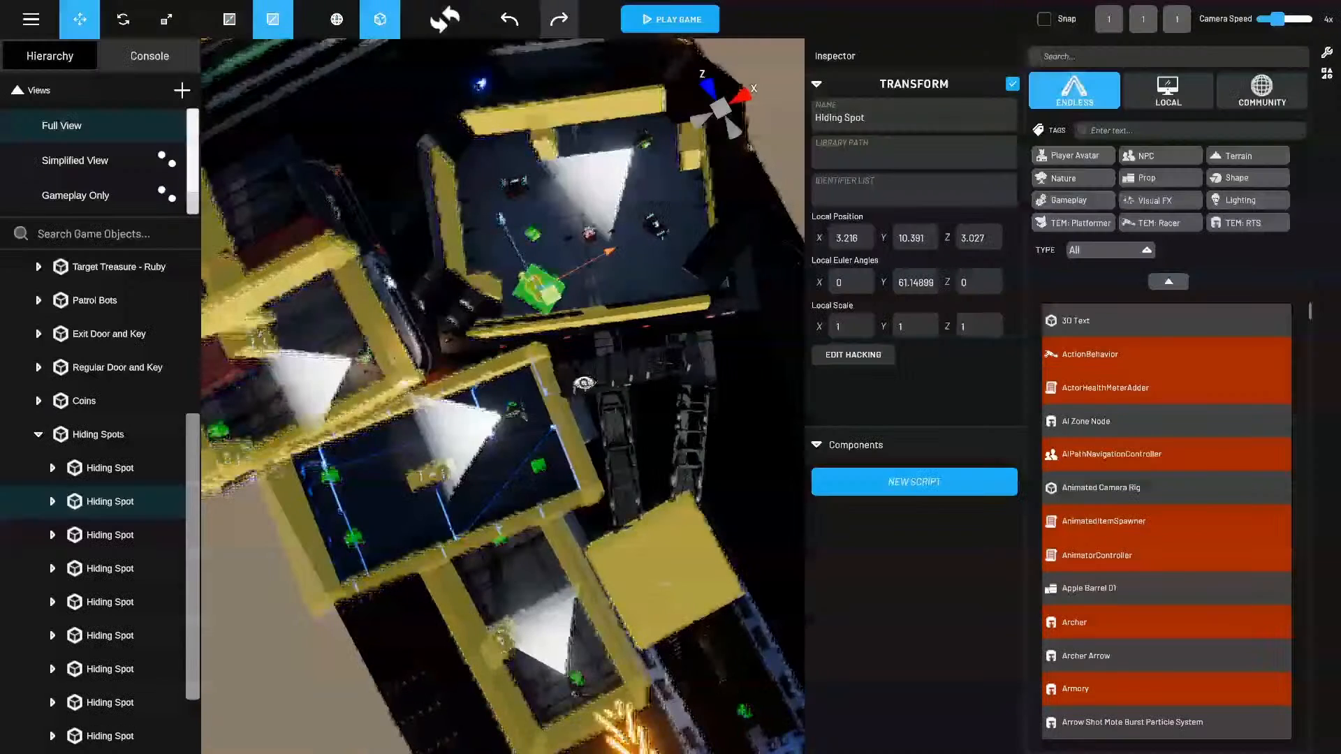
{"action": "middle_click_drag", "start_coordinate": [539, 291], "coordinate": [608, 347]}
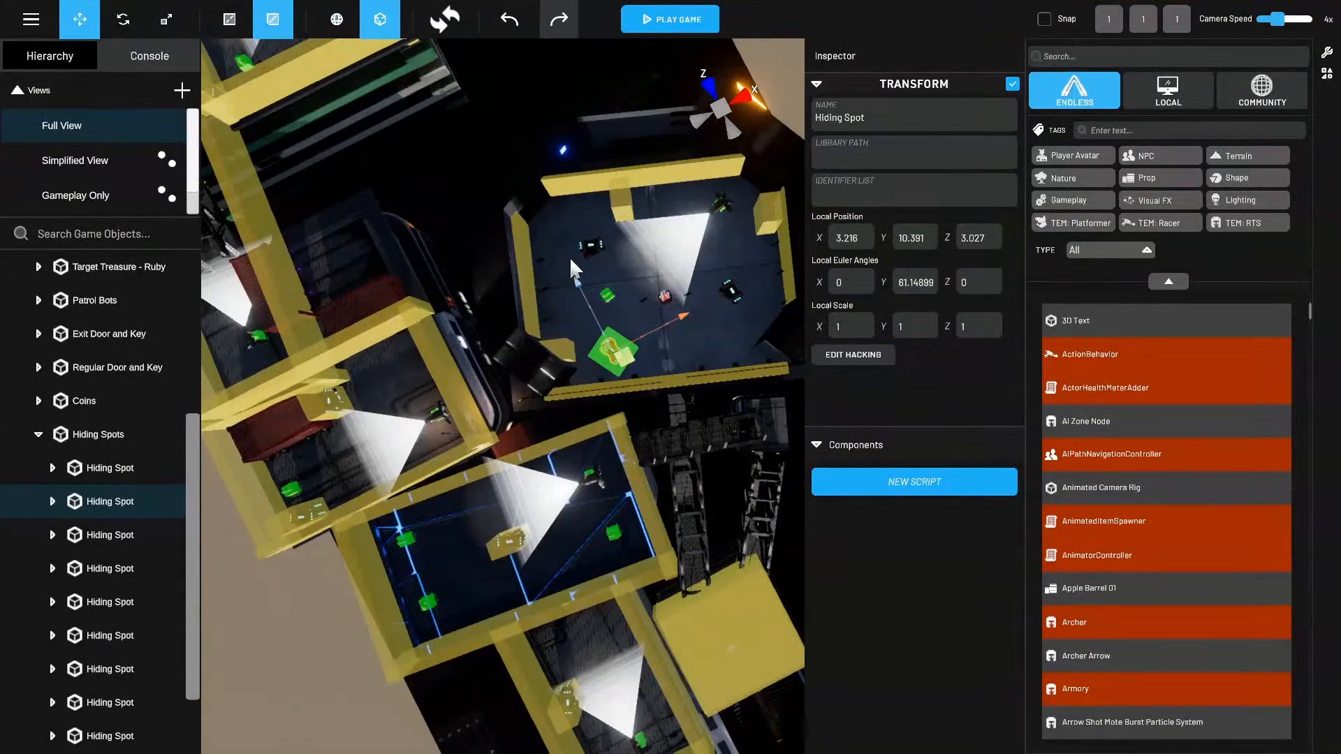
{"action": "right_click_drag", "start_coordinate": [572, 246], "coordinate": [534, 251]}
{"action": "middle_click_drag", "start_coordinate": [726, 392], "coordinate": [640, 401]}
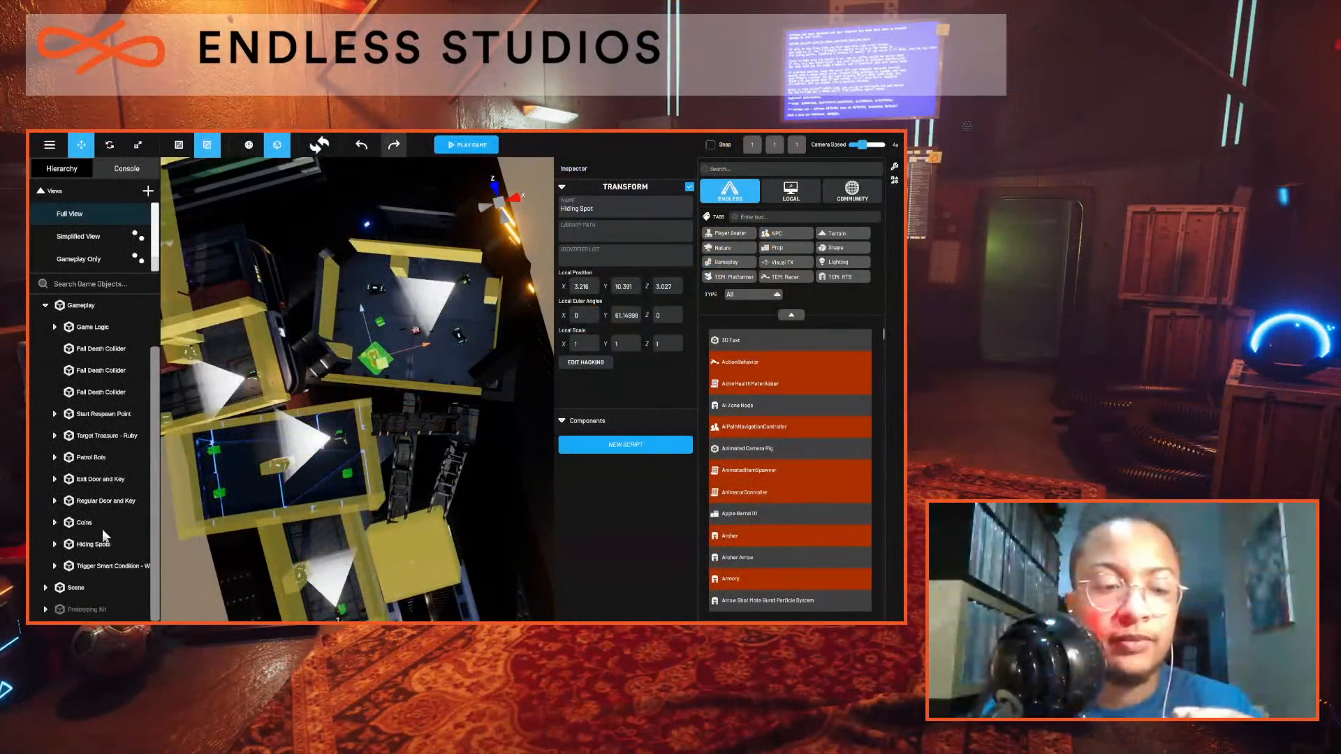
{"action": "left_click", "coordinate": [102, 528]}
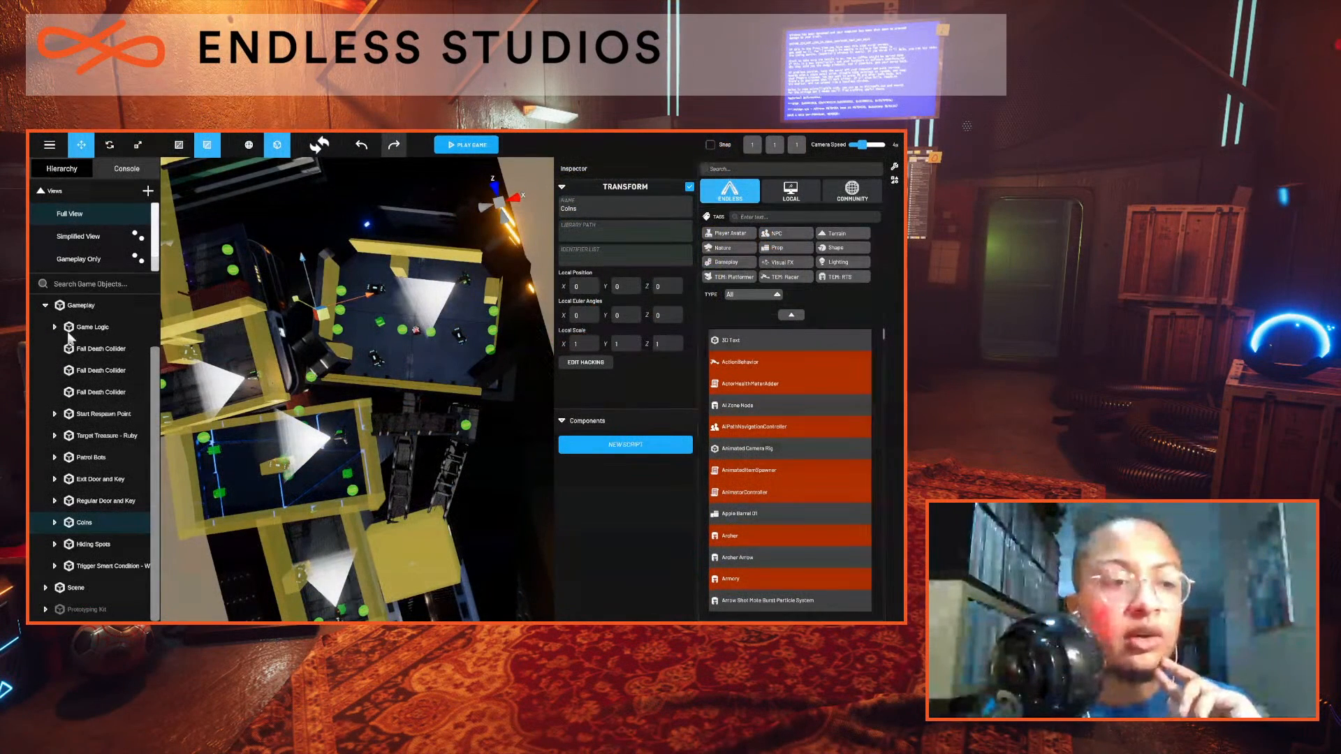
{"action": "left_click", "coordinate": [54, 457]}
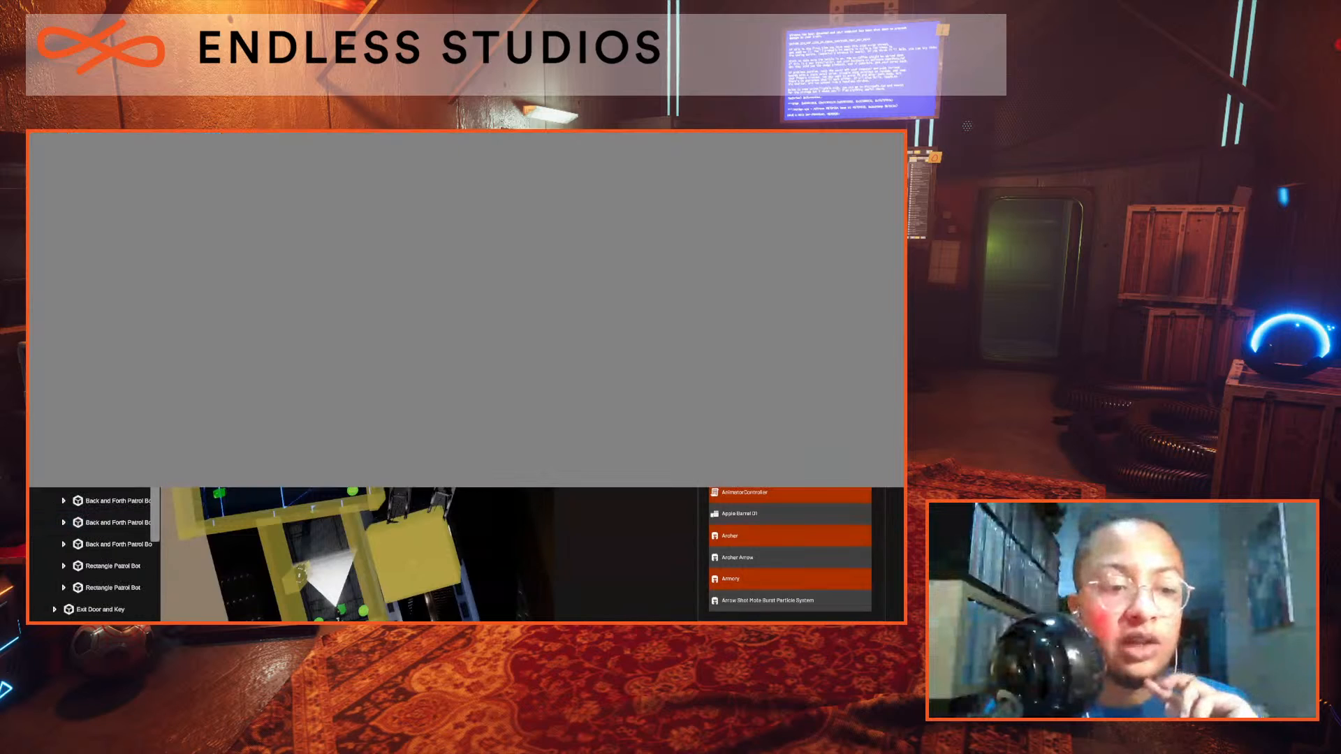
{"action": "scroll", "coordinate": [148, 529], "scroll_direction": "down", "scroll_amount": 2}
{"action": "left_click", "coordinate": [114, 501]}
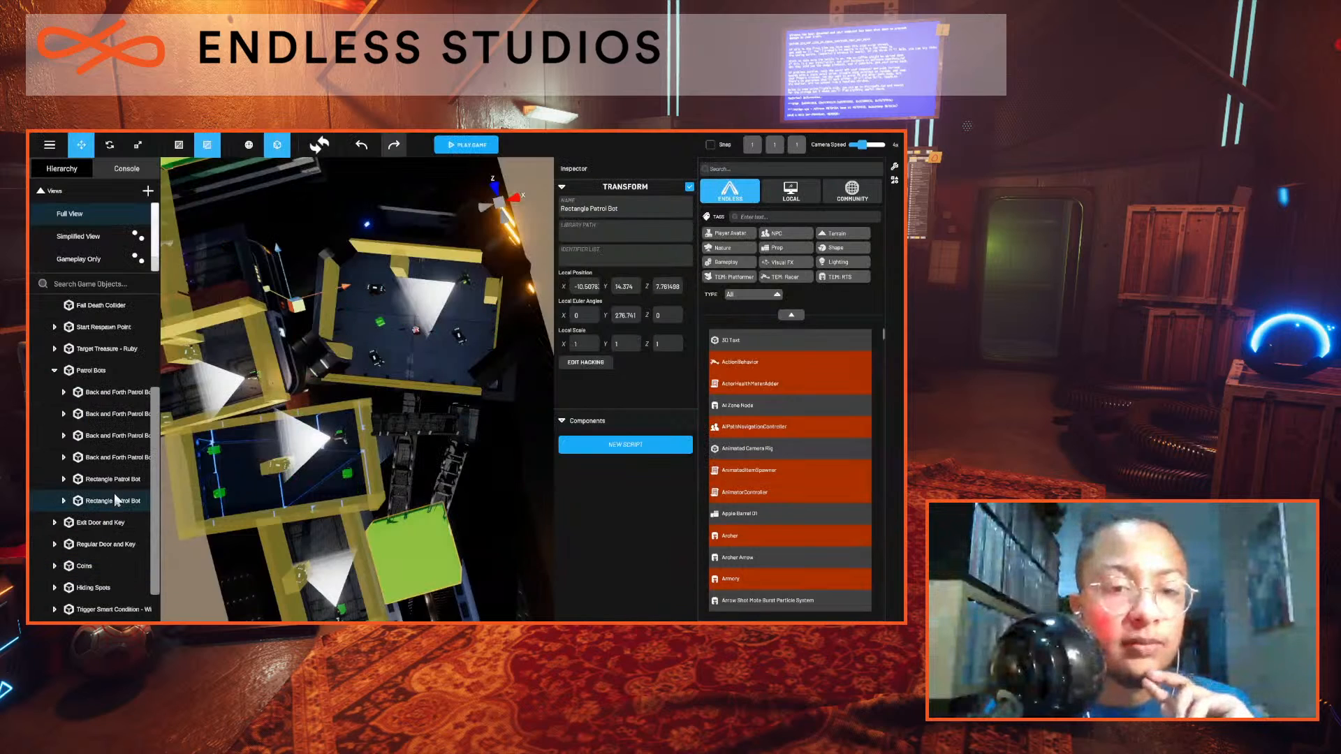
{"action": "left_click", "coordinate": [109, 435]}
{"action": "left_click", "coordinate": [64, 436]}
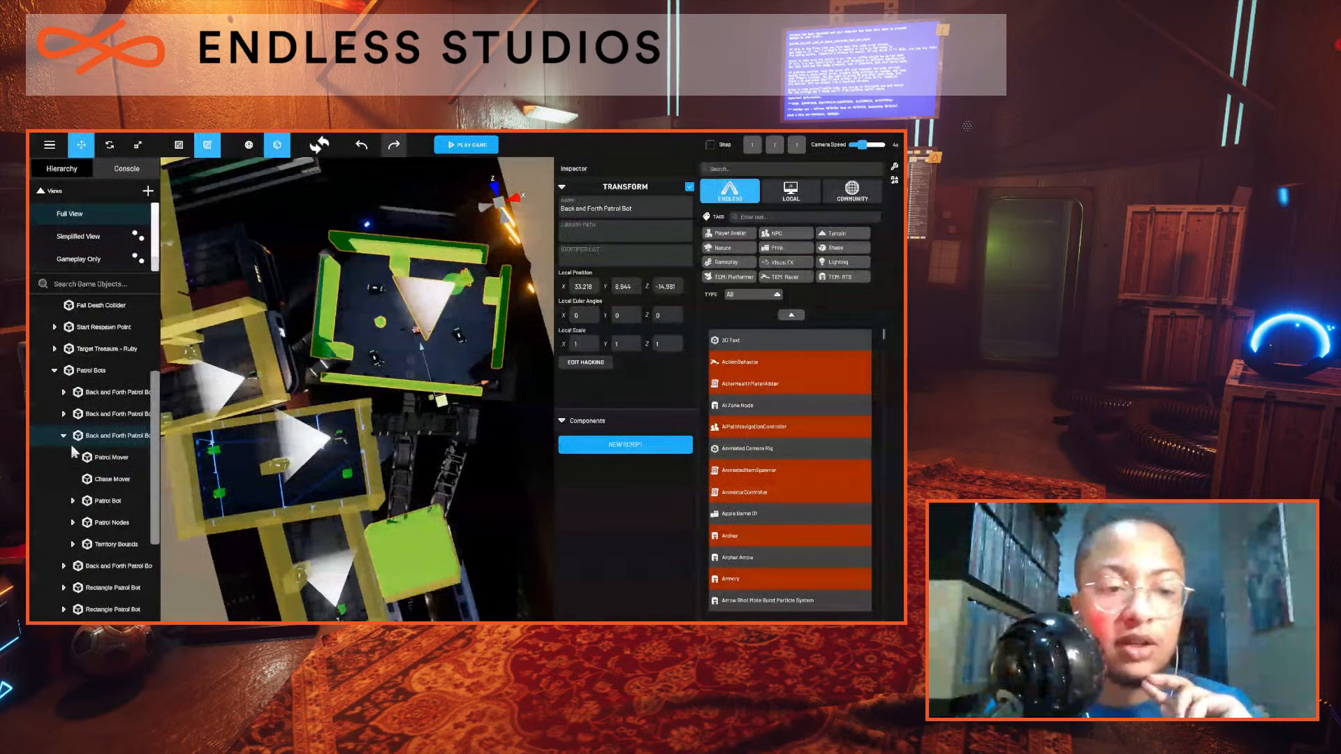
{"action": "left_click", "coordinate": [74, 545]}
{"action": "scroll", "coordinate": [91, 536], "scroll_direction": "down", "scroll_amount": 2}
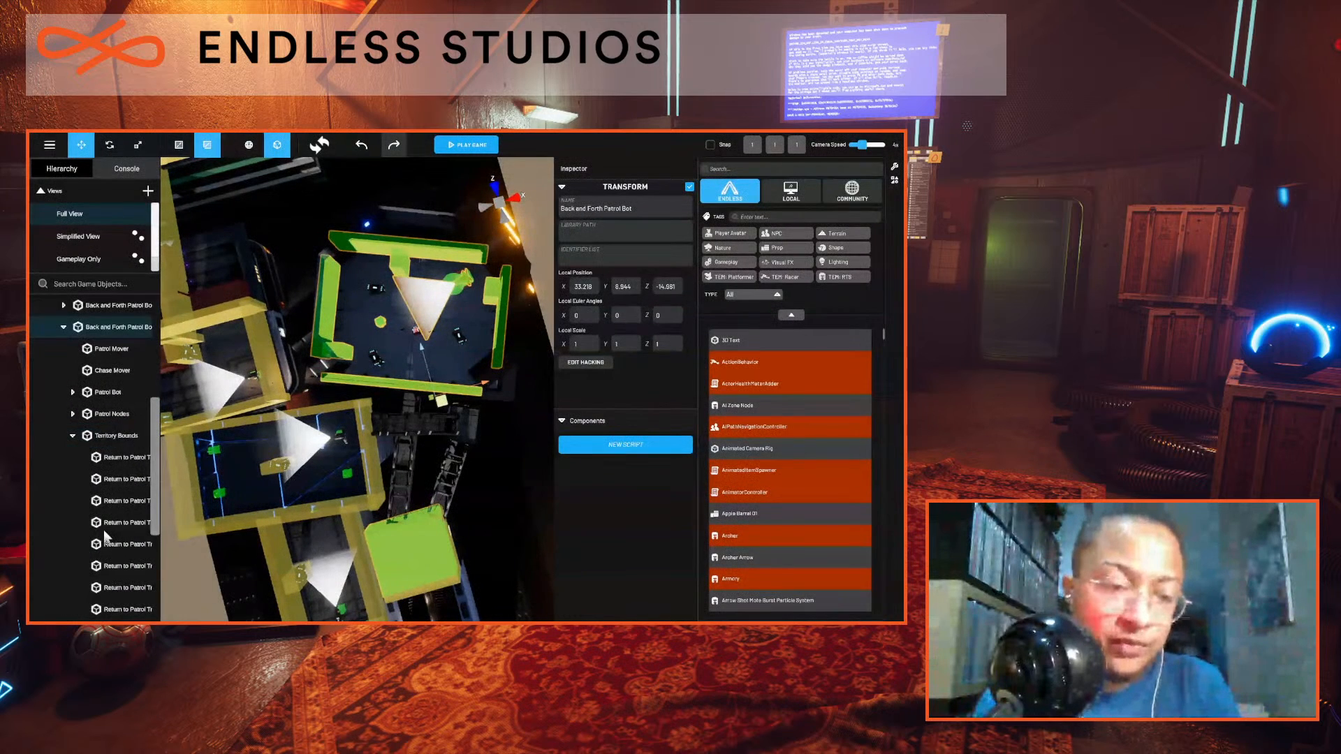
Move the first small Return to Patrol Trigger inward onto its relocated hiding spot, about X -26.76, Z 28.86, and rotate it to about Y 74.5.
{"action": "left_click", "coordinate": [137, 458]}
{"action": "left_click", "coordinate": [128, 479]}
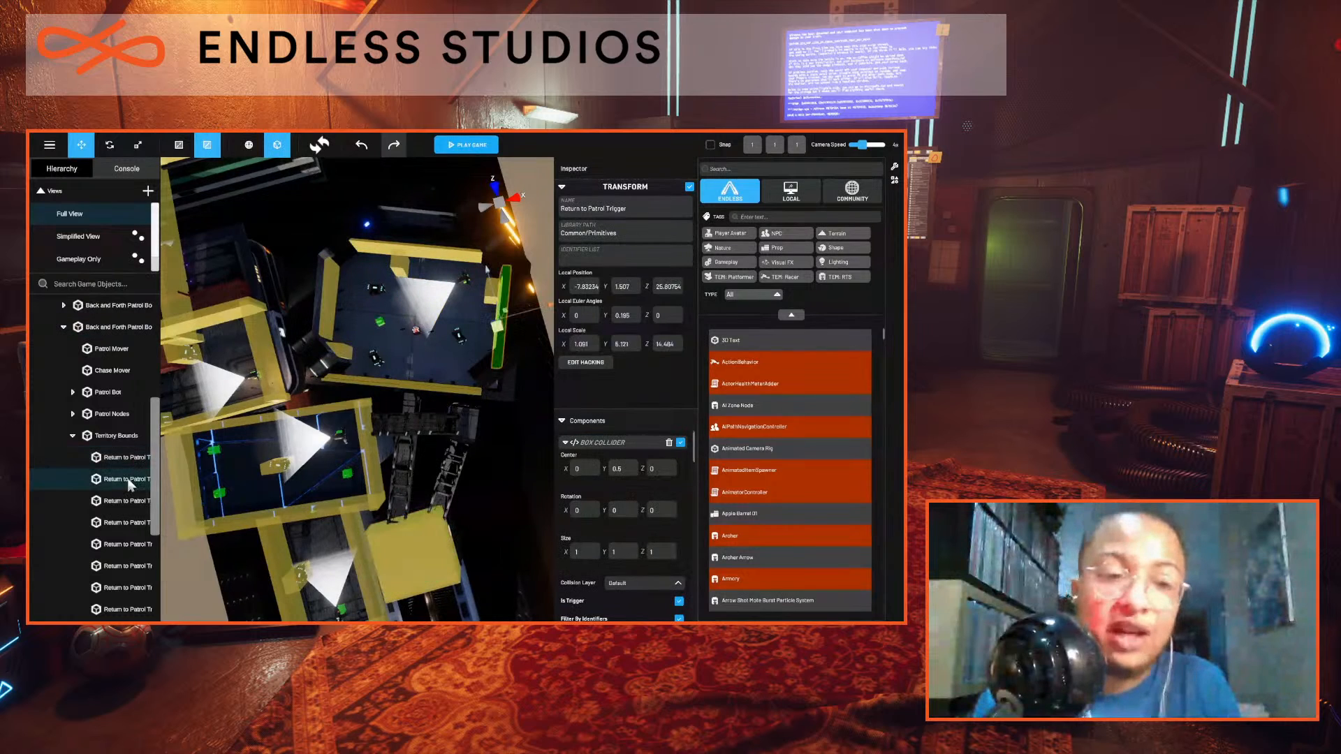
{"action": "left_click", "coordinate": [123, 508]}
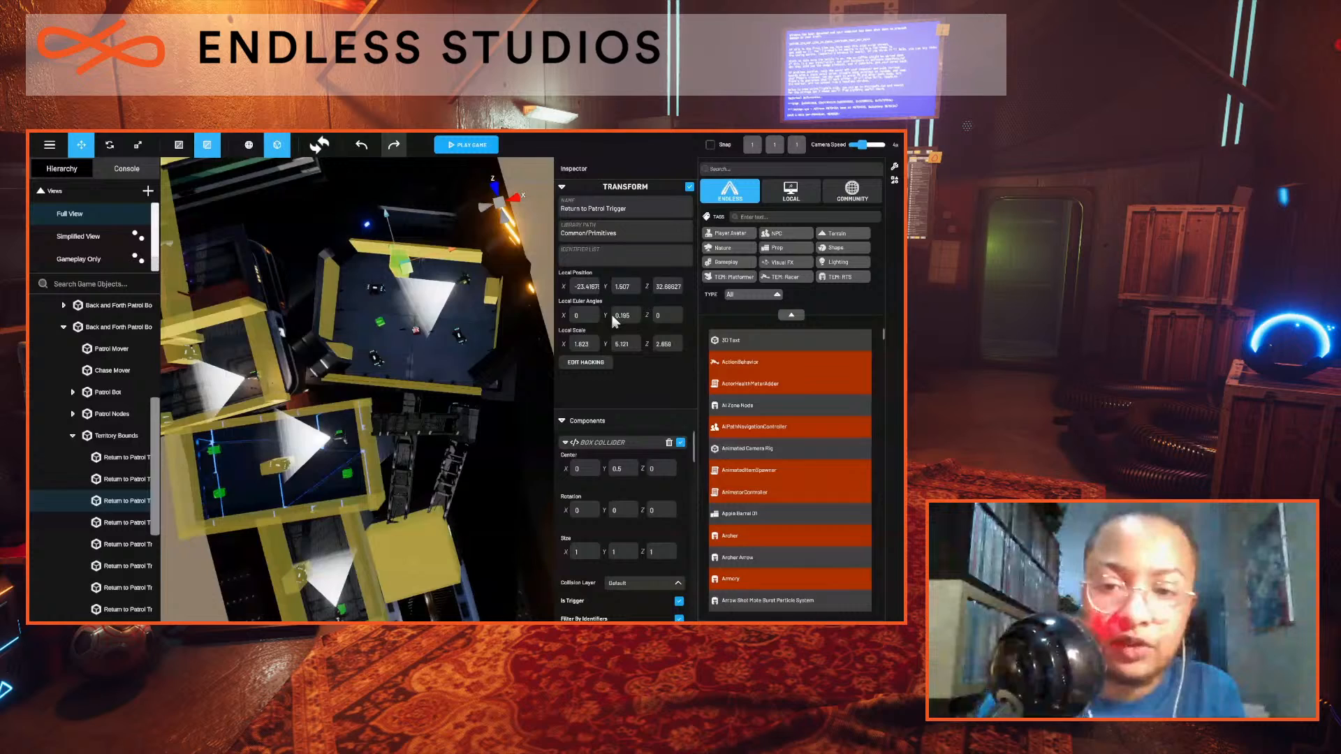
{"action": "double_click", "coordinate": [613, 320]}
{"action": "type", "text": "90"}
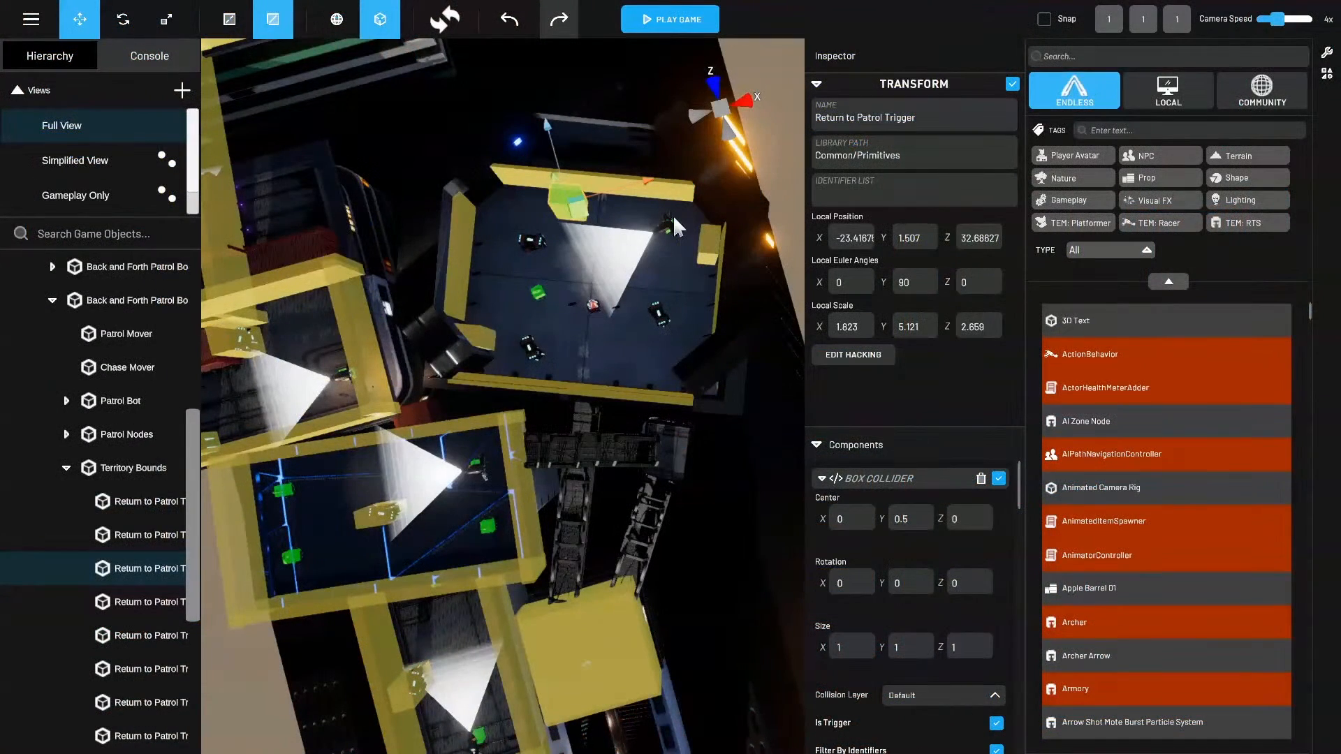
{"action": "left_click_drag", "start_coordinate": [582, 212], "coordinate": [544, 252]}
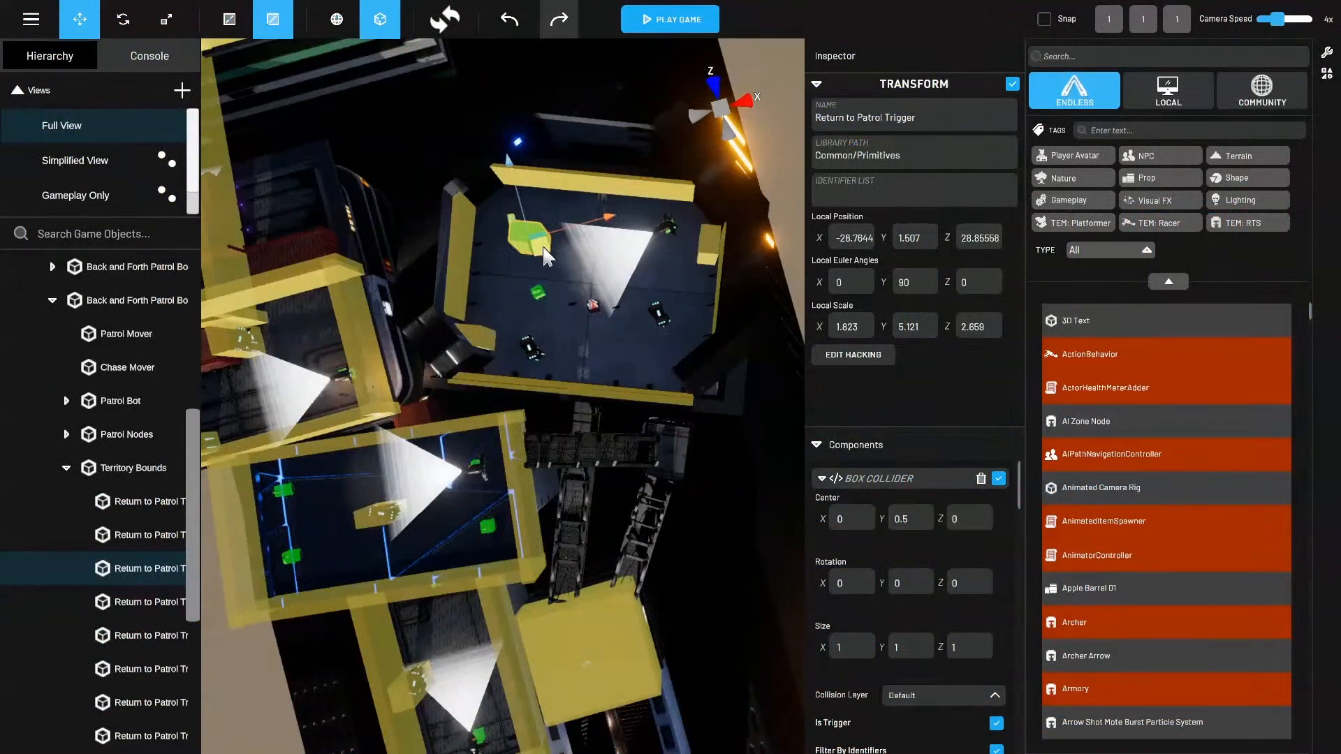
{"action": "key", "text": "e"}
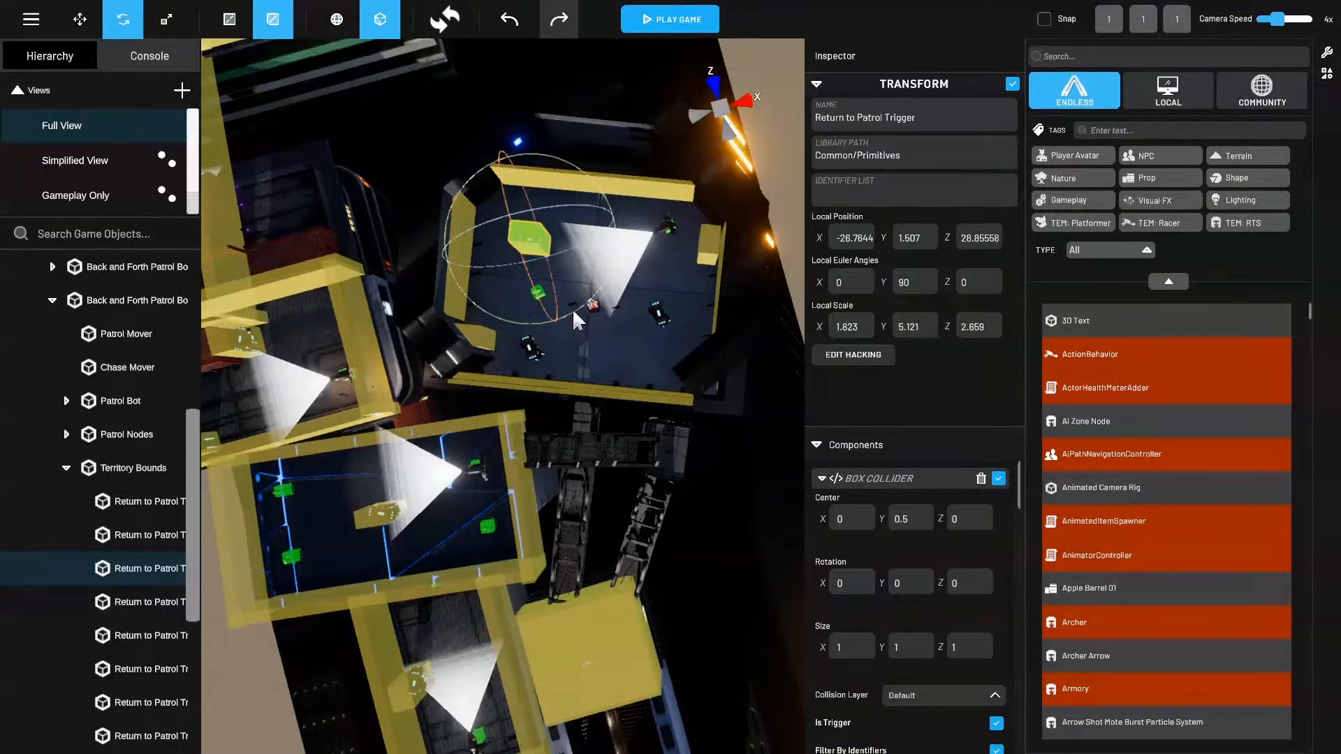
{"action": "left_click_drag", "start_coordinate": [571, 308], "coordinate": [604, 283]}
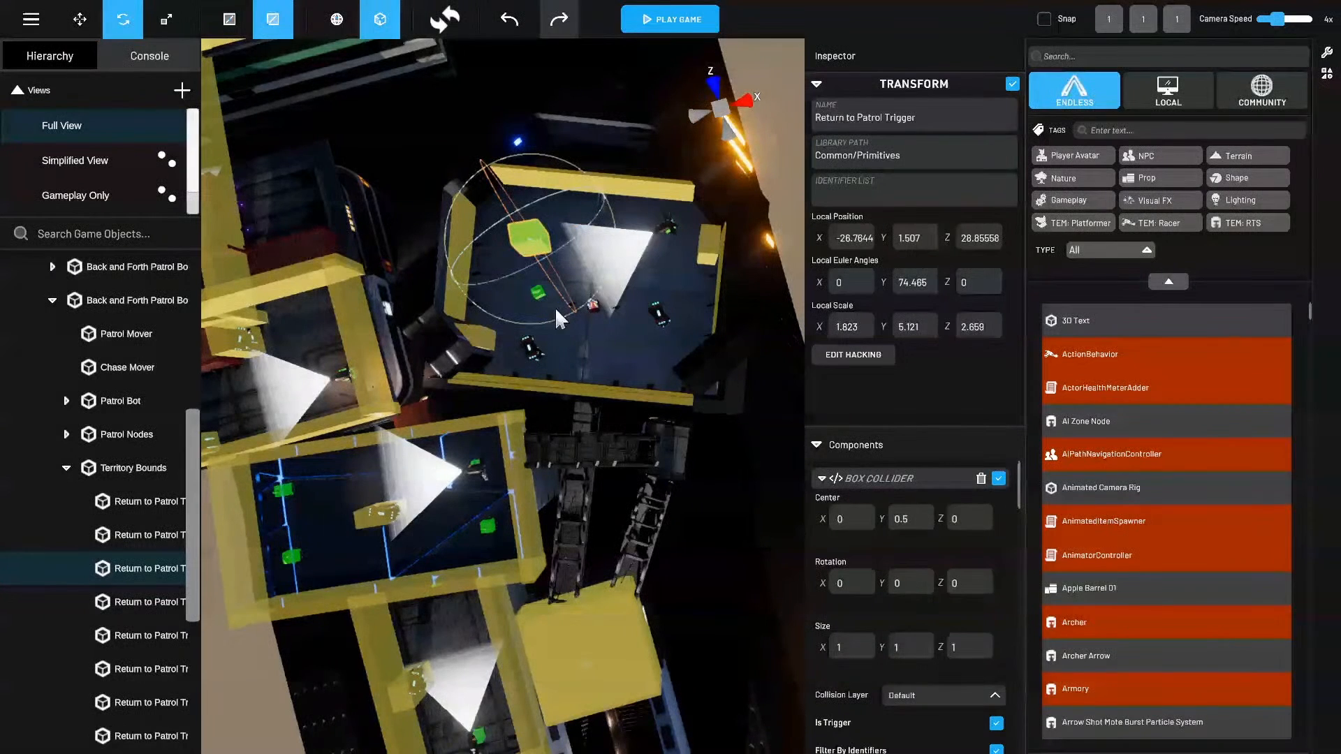
{"action": "left_click", "coordinate": [169, 604]}
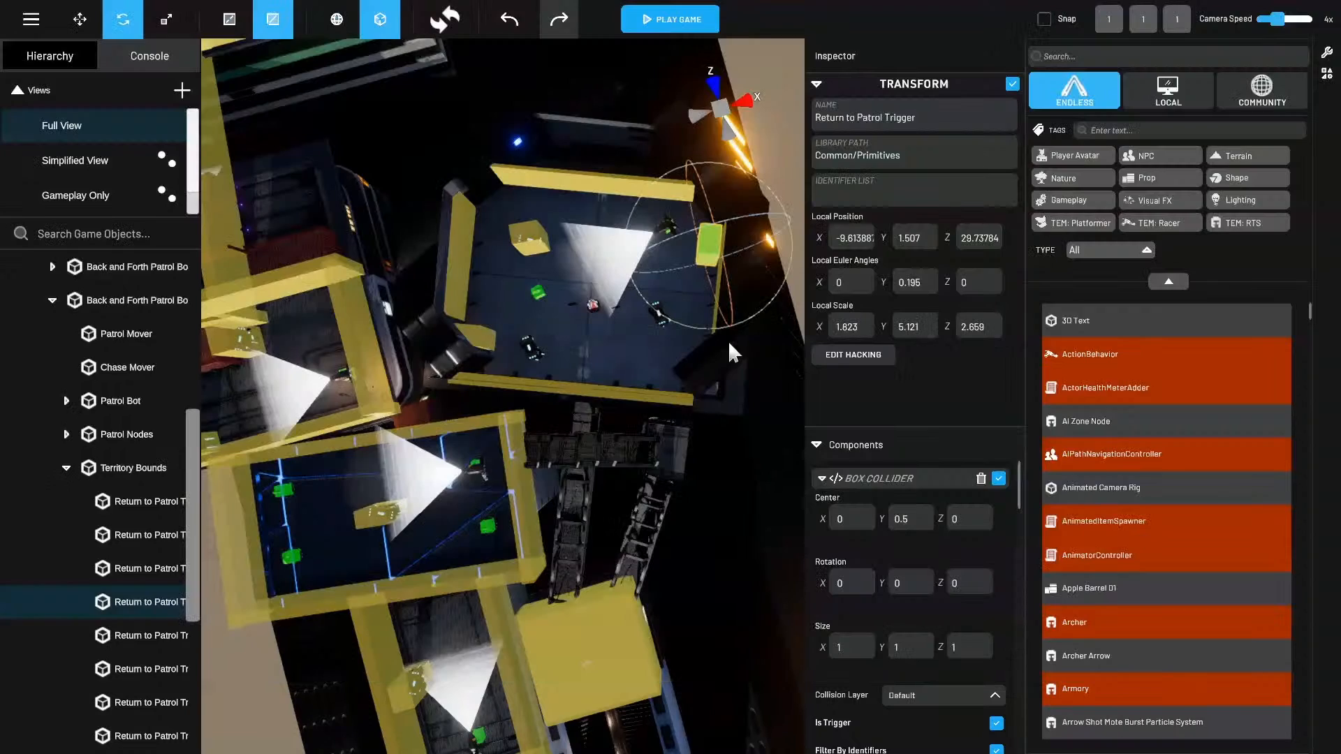
{"action": "left_click", "coordinate": [728, 327]}
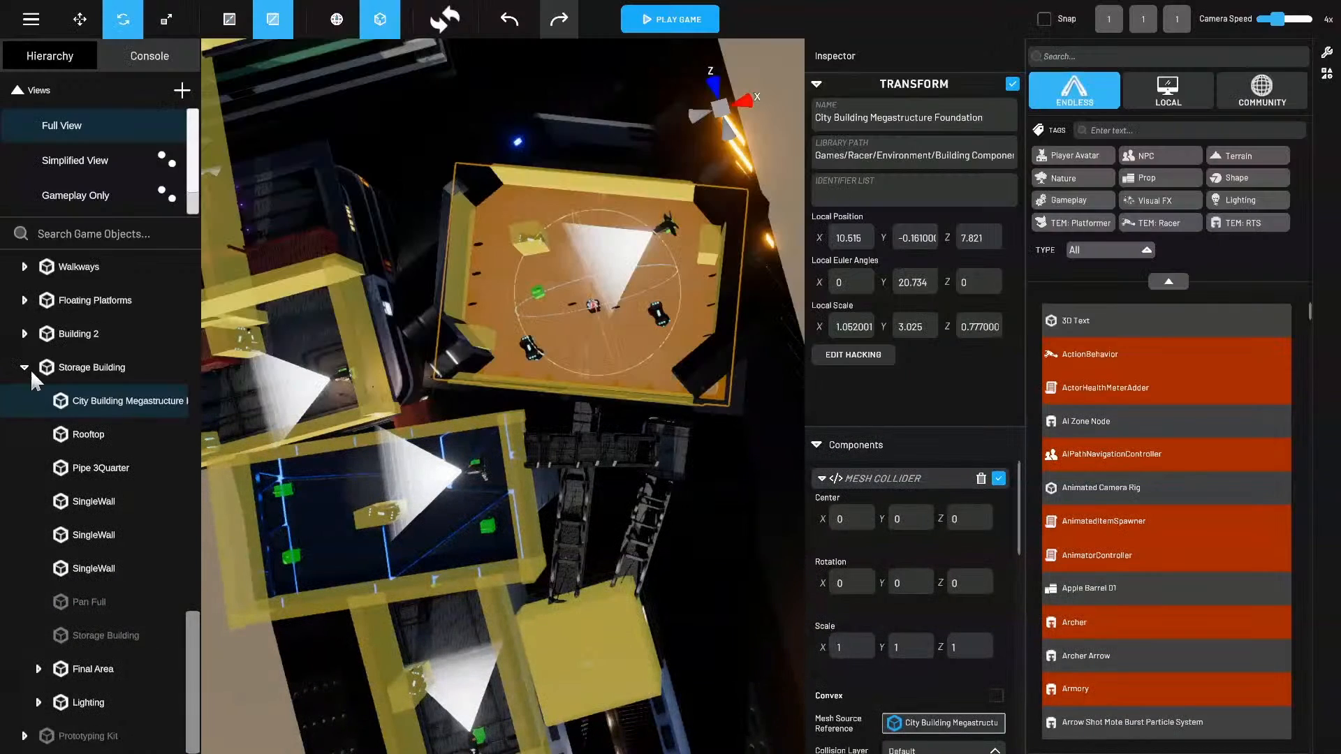
{"action": "left_click", "coordinate": [29, 366]}
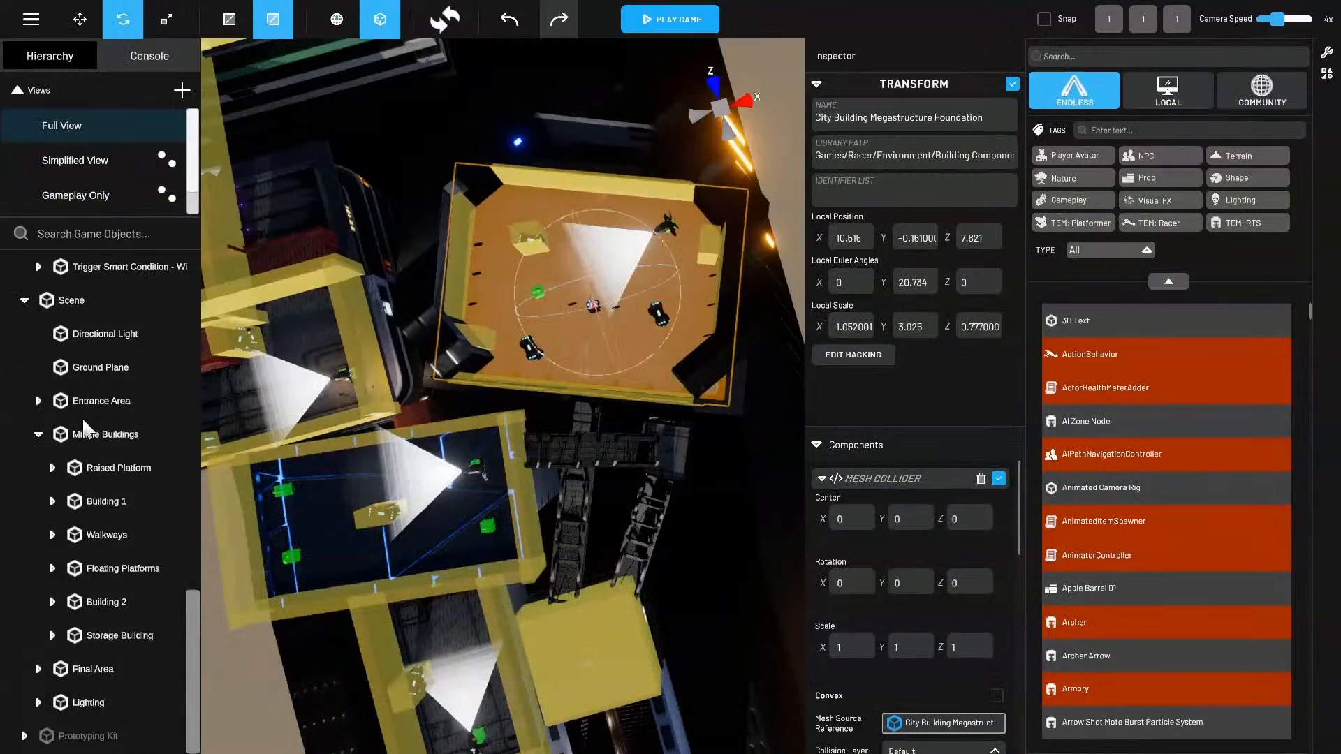
{"action": "scroll", "coordinate": [79, 391], "scroll_direction": "up", "scroll_amount": 6}
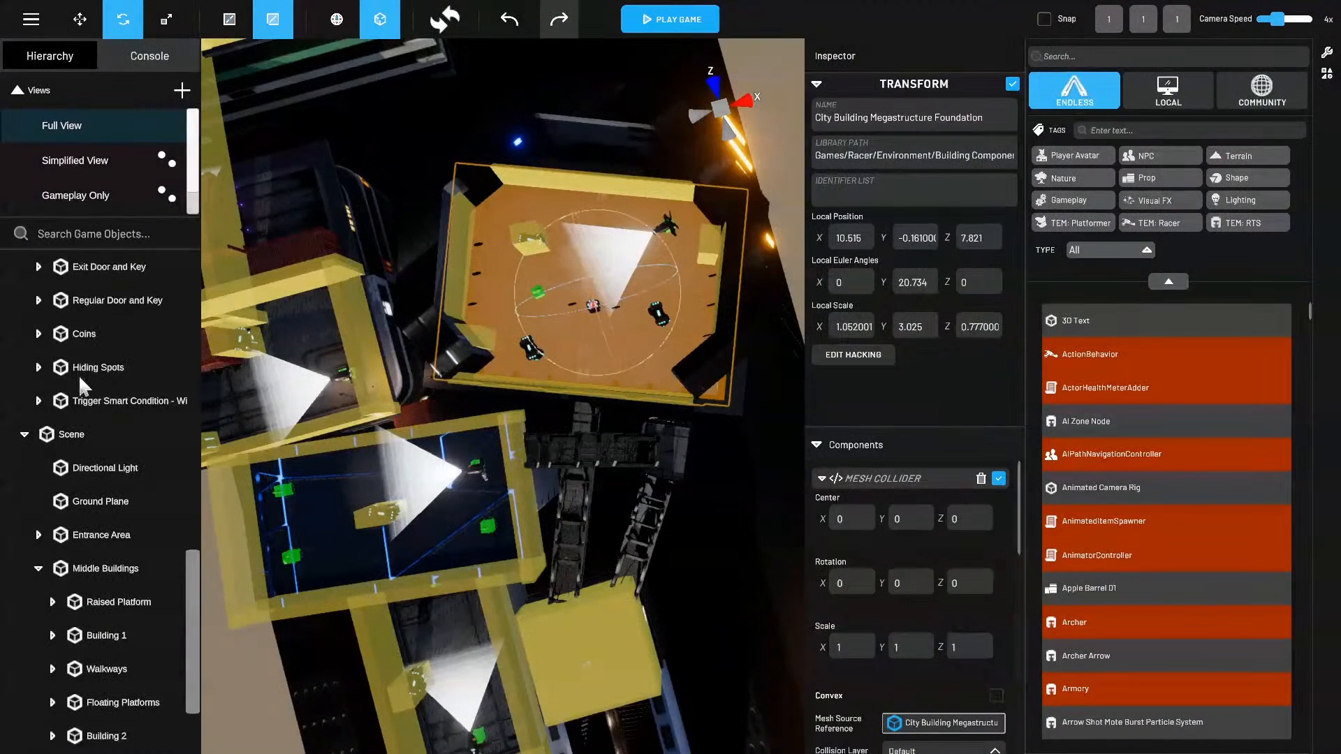
{"action": "scroll", "coordinate": [113, 491], "scroll_direction": "up", "scroll_amount": 3}
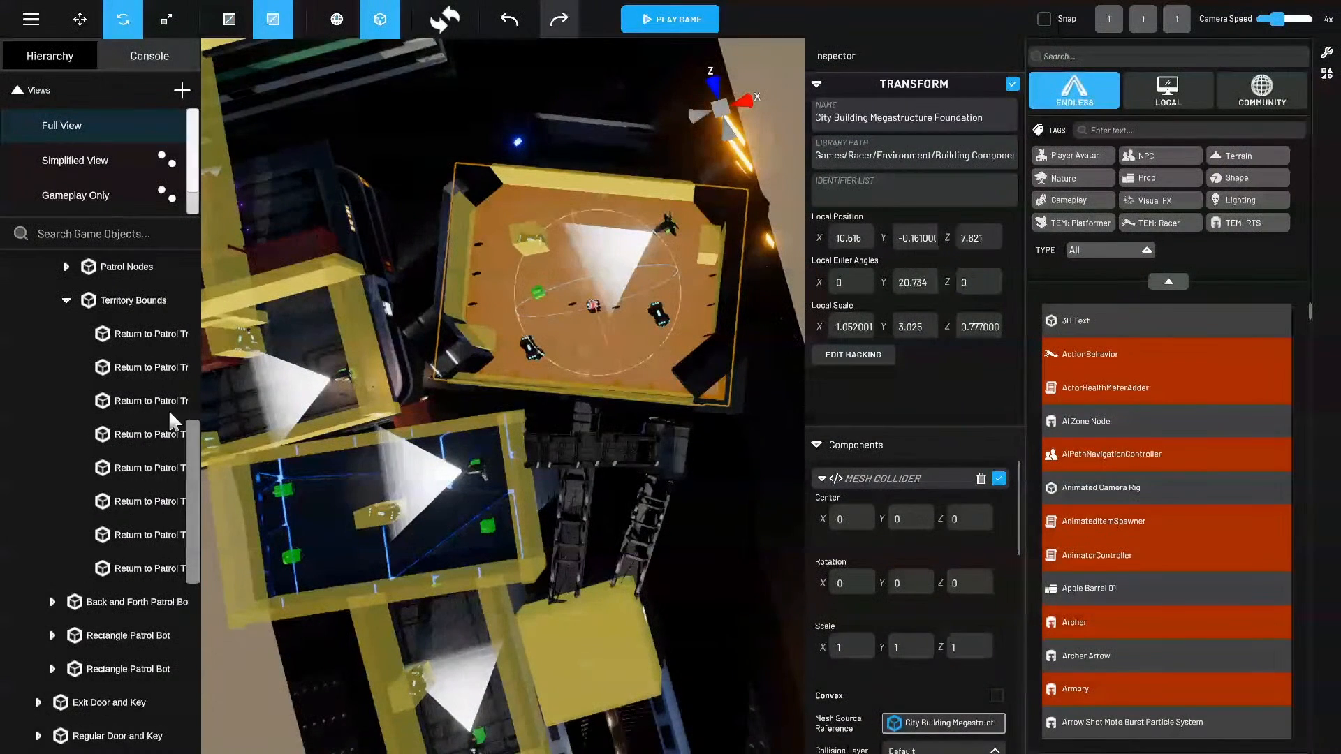
Rotate the Return to Patrol Trigger near X -9.61, Z 29.74 to about Y 329.7 and move it onto its relocated hiding spot.
{"action": "left_click", "coordinate": [151, 359]}
{"action": "left_click", "coordinate": [141, 408]}
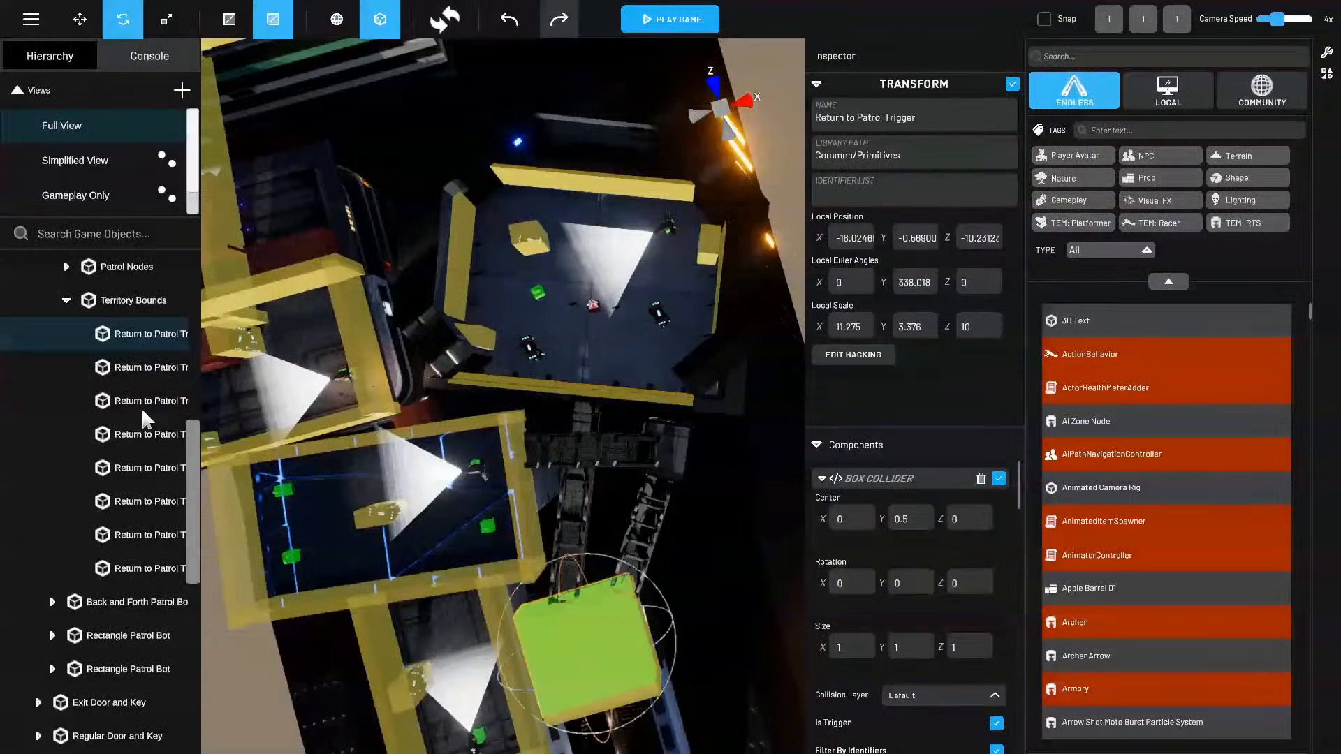
{"action": "left_click", "coordinate": [151, 437]}
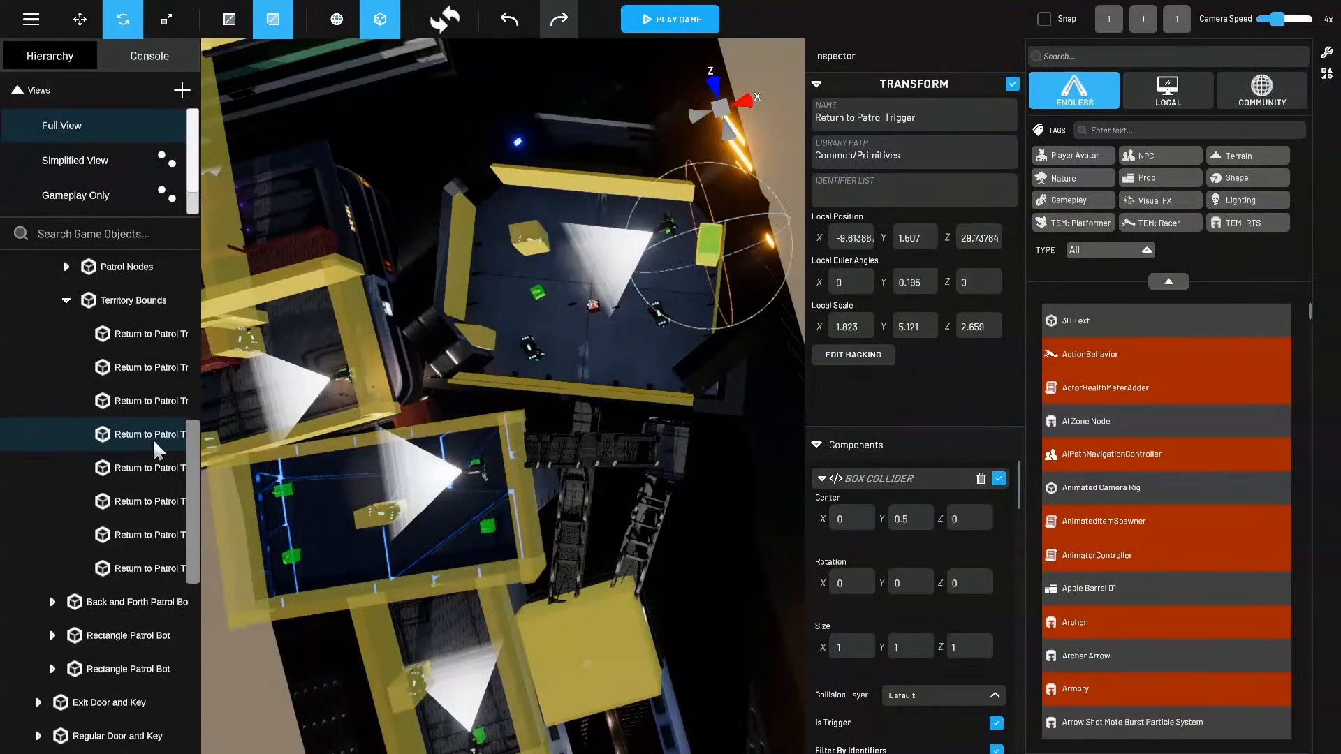
{"action": "left_click_drag", "start_coordinate": [696, 332], "coordinate": [763, 337]}
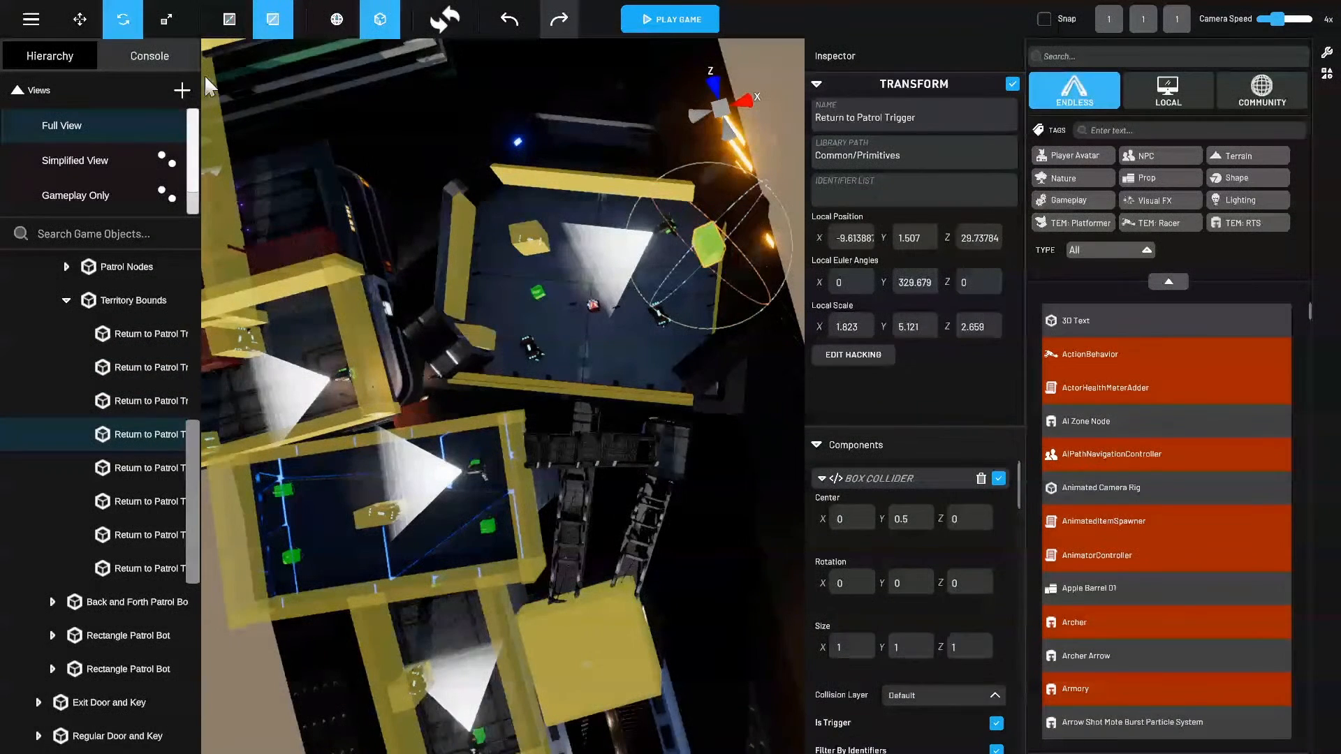
{"action": "left_click", "coordinate": [93, 18]}
{"action": "left_click_drag", "start_coordinate": [713, 262], "coordinate": [651, 333]}
Rotate the third small Return to Patrol Trigger to about Y 144.1 and move it onto the remaining hiding spot, about X -25.96, Z 18.4.
{"action": "left_click", "coordinate": [335, 353]}
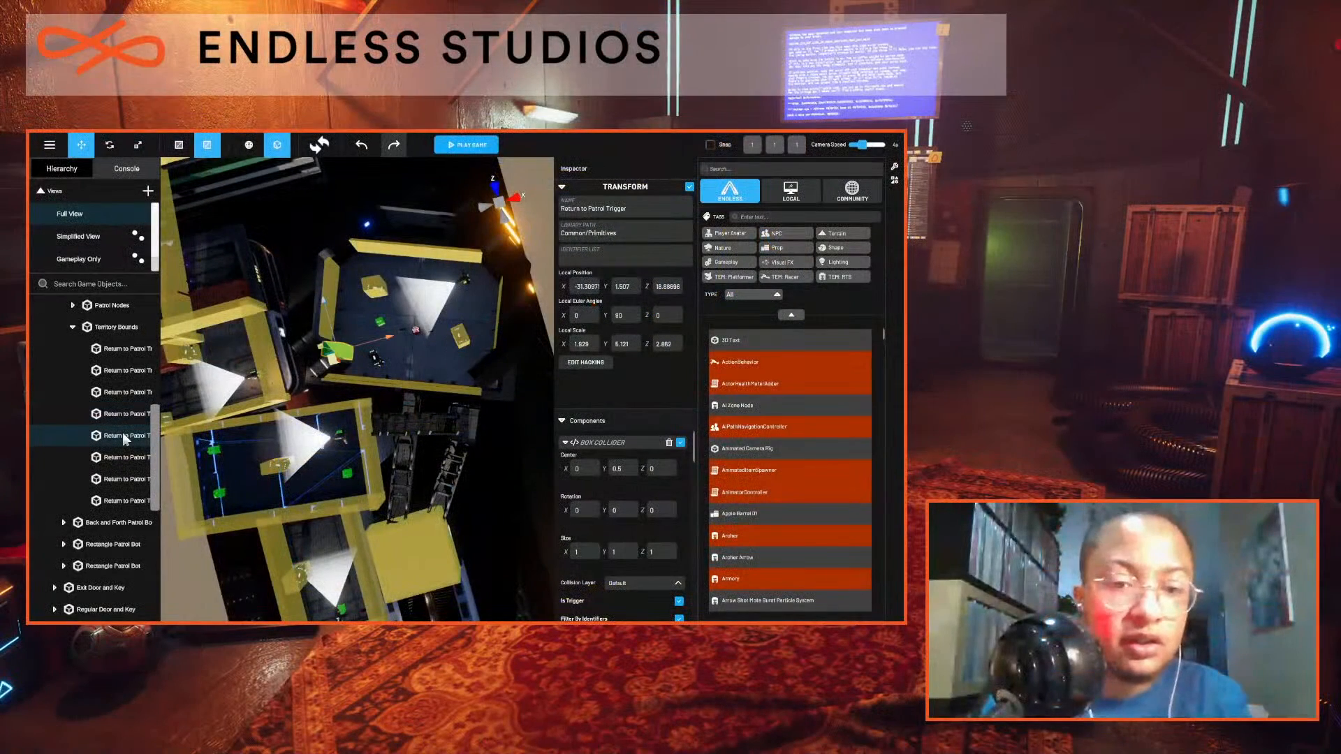
{"action": "left_click", "coordinate": [109, 144]}
{"action": "left_click_drag", "start_coordinate": [396, 366], "coordinate": [349, 439]}
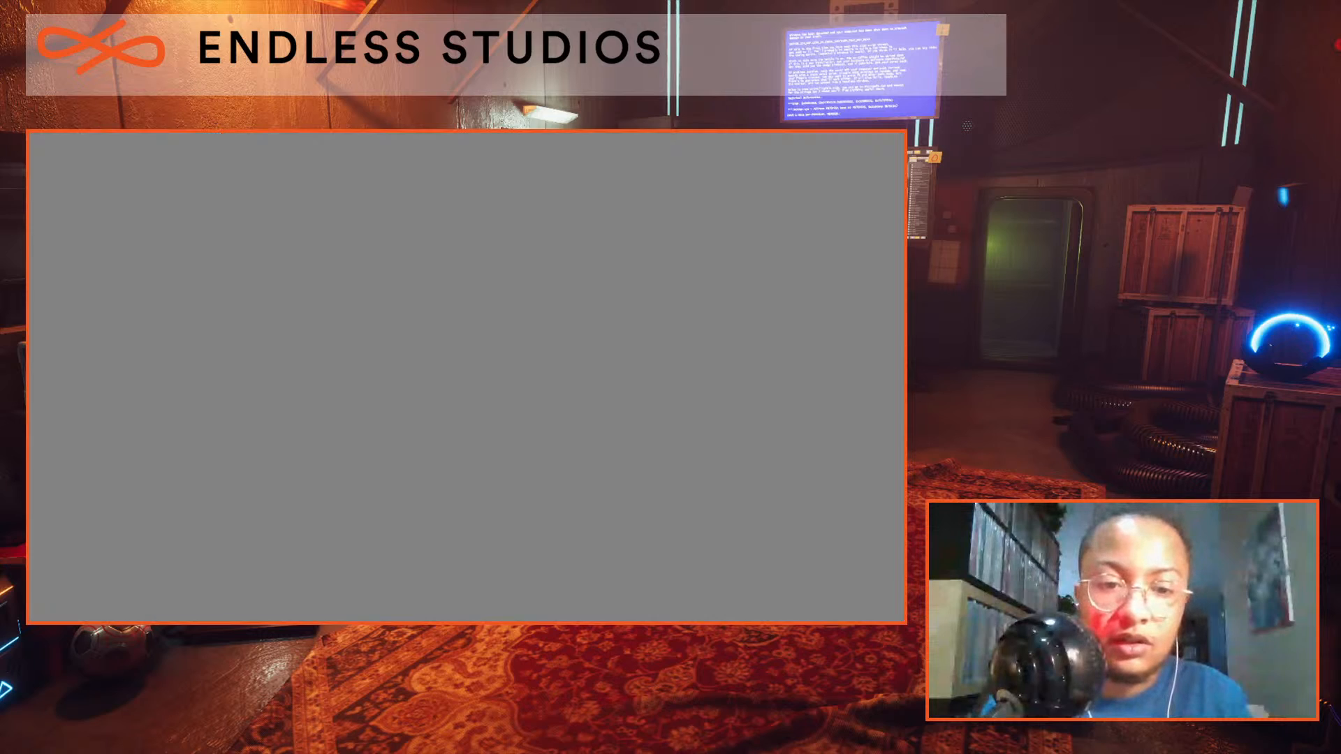
{"action": "key", "text": "w"}
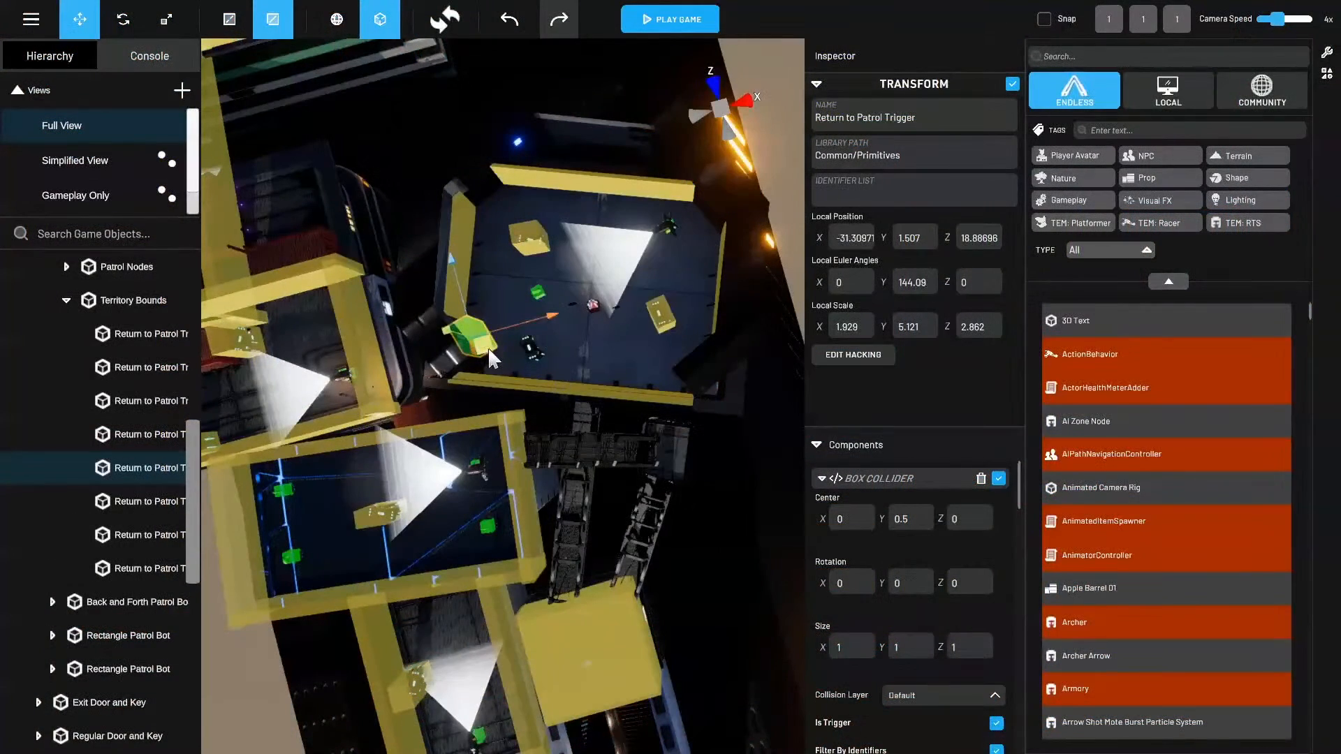
{"action": "left_click_drag", "start_coordinate": [346, 357], "coordinate": [384, 366]}
{"action": "middle_click_drag", "start_coordinate": [545, 366], "coordinate": [702, 317]}
{"action": "right_click_drag", "start_coordinate": [702, 318], "coordinate": [564, 359]}
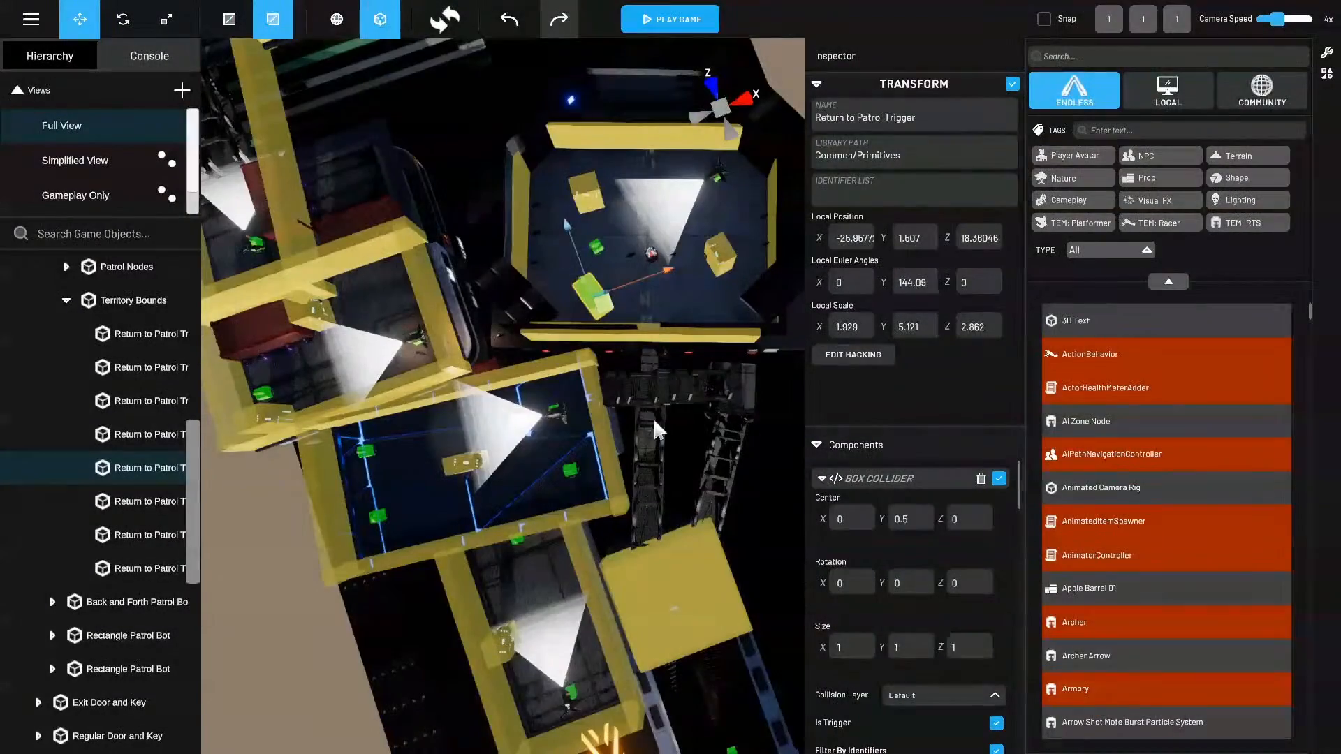
Collapse the Gameplay and Scene groups in the hierarchy.
{"action": "right_click_drag", "start_coordinate": [661, 433], "coordinate": [514, 392]}
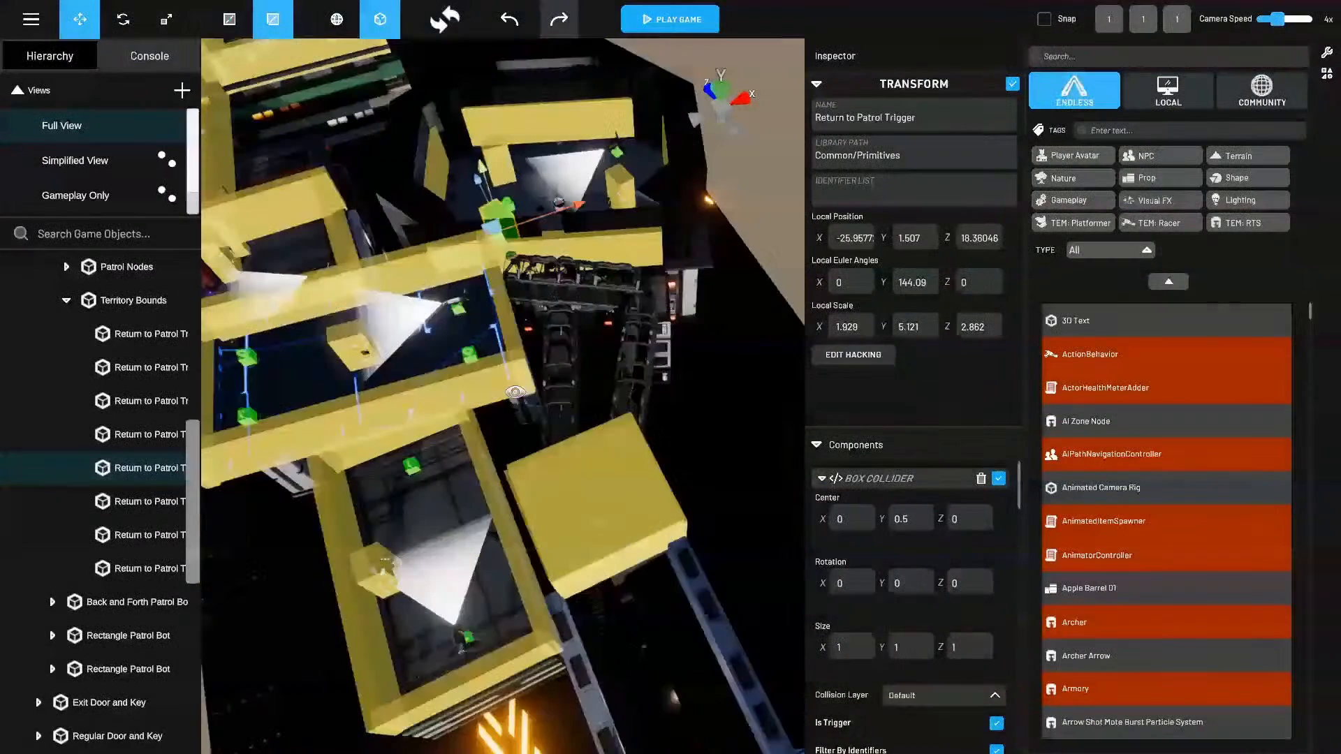
{"action": "scroll", "coordinate": [137, 466], "scroll_direction": "up", "scroll_amount": 5}
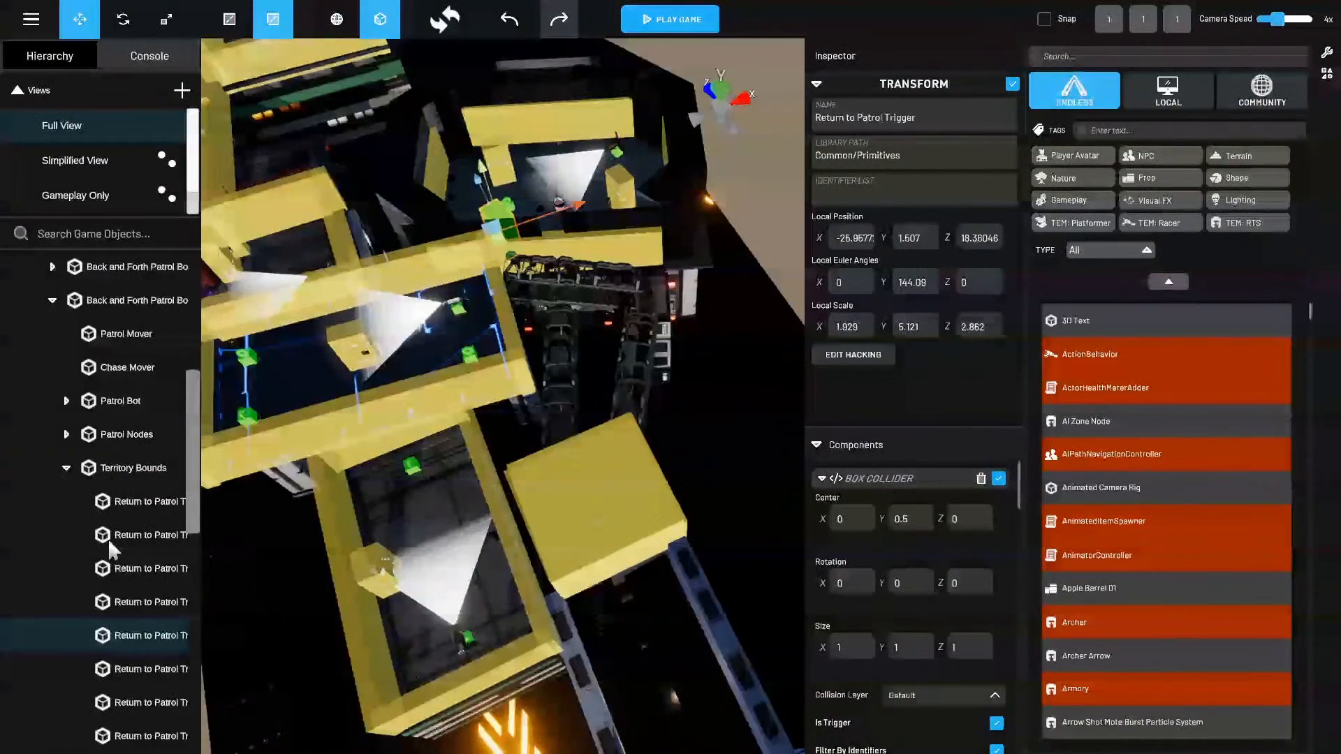
{"action": "scroll", "coordinate": [43, 375], "scroll_direction": "up", "scroll_amount": 3}
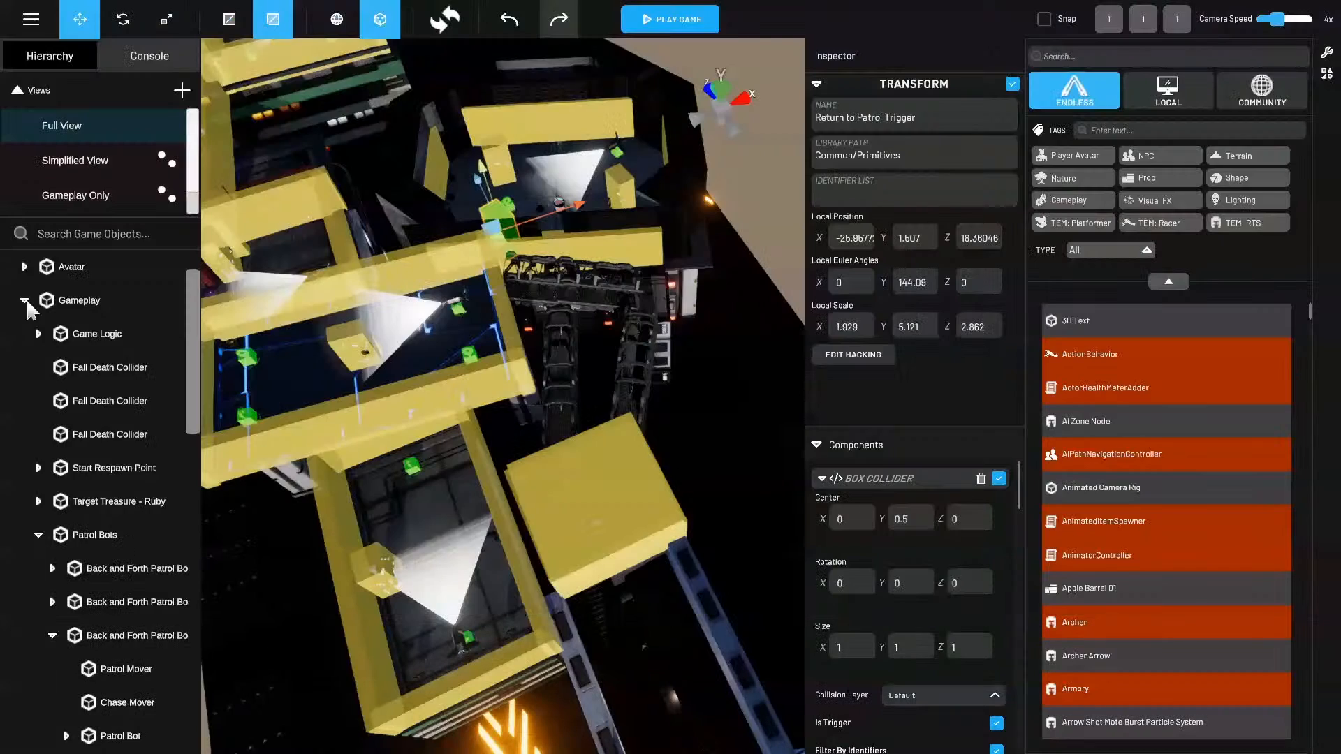
{"action": "left_click", "coordinate": [25, 301]}
{"action": "left_click", "coordinate": [24, 334]}
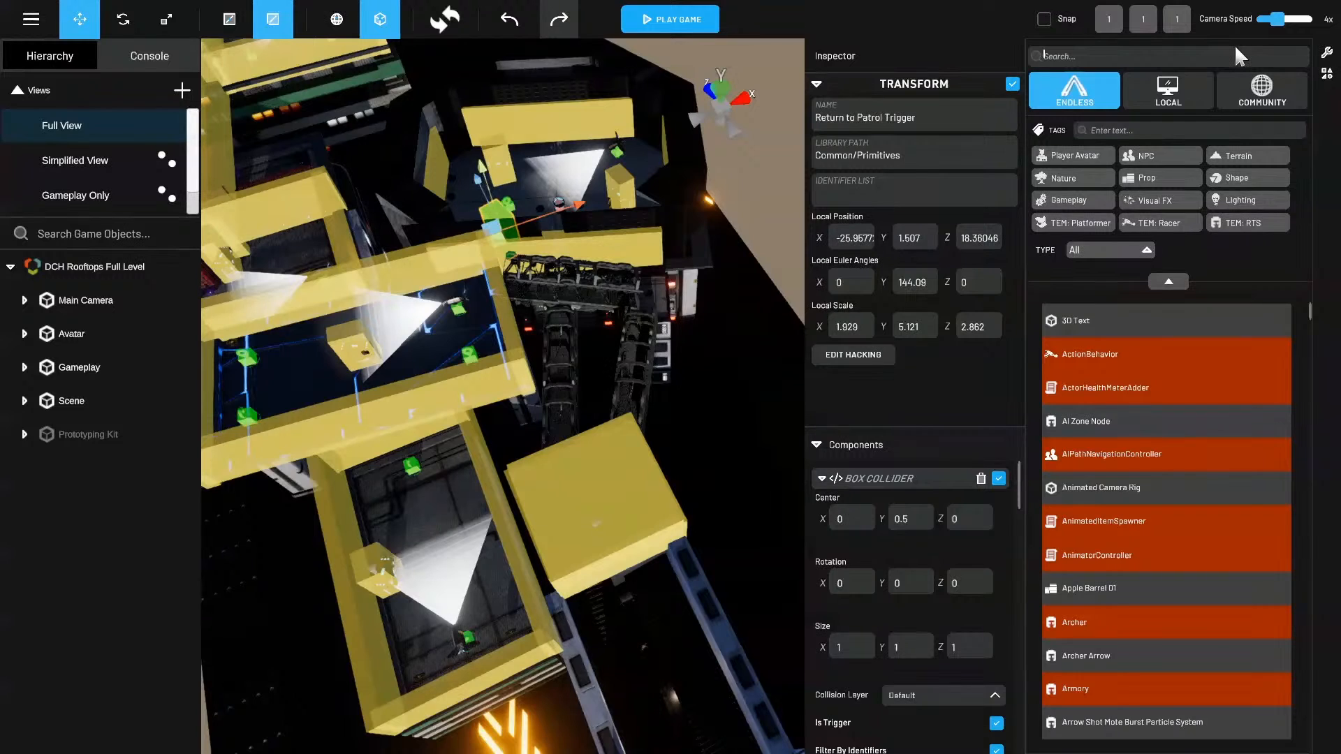
Search the Endless assets for "light" and the Community assets for "dch".
{"action": "type", "text": "ligh"}
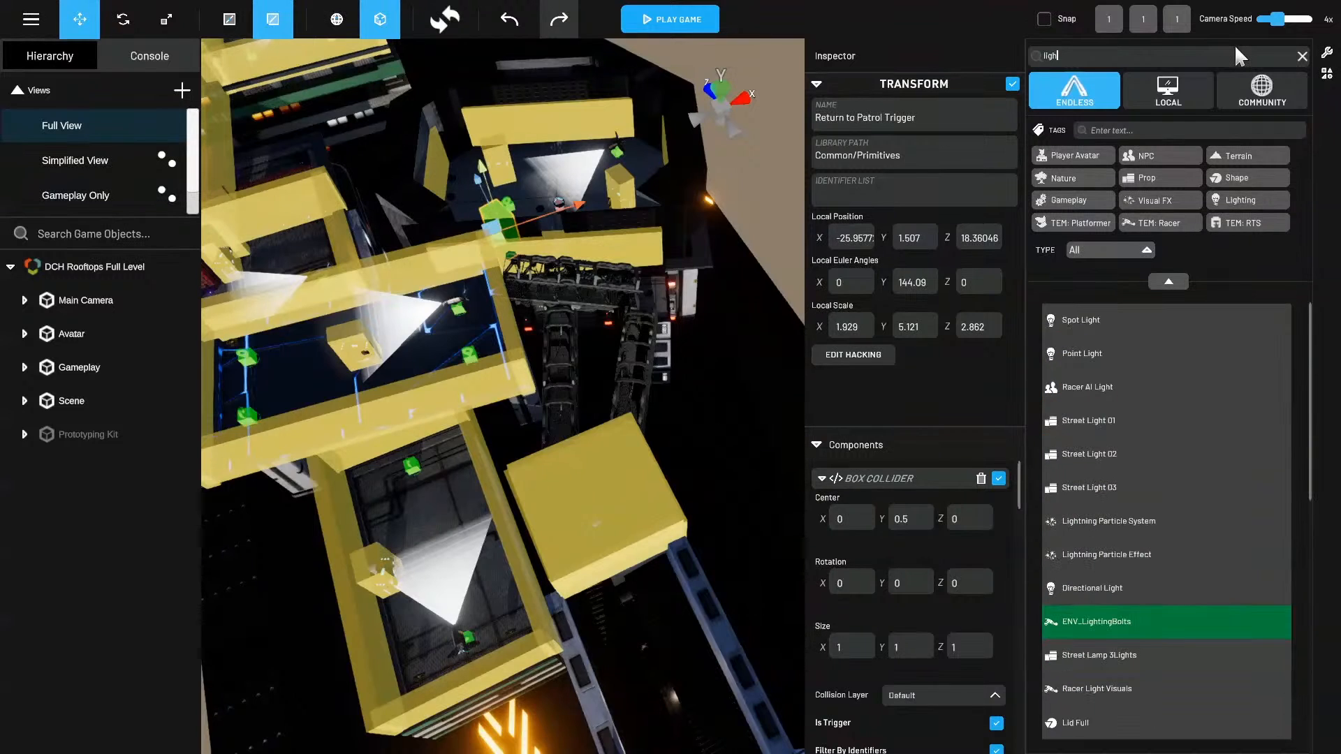
{"action": "type", "text": "t"}
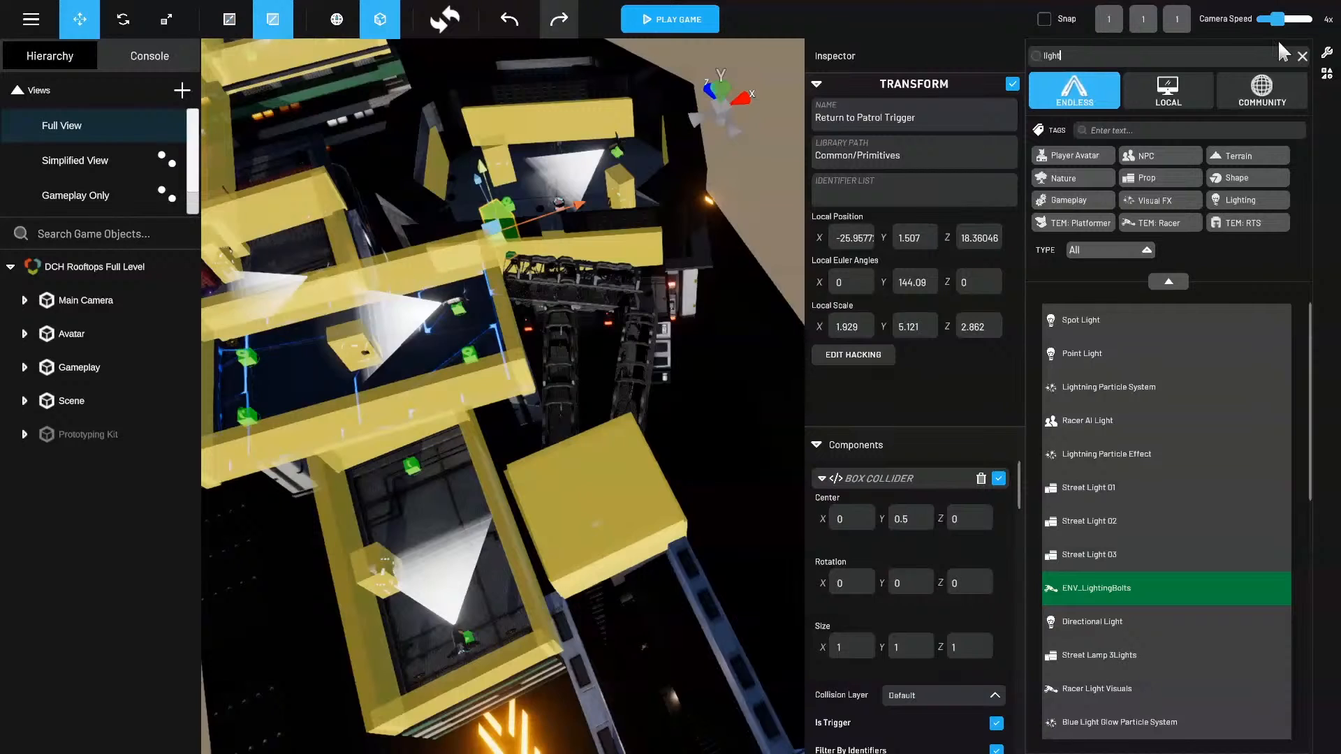
{"action": "left_click", "coordinate": [1301, 56]}
{"action": "left_click", "coordinate": [1277, 100]}
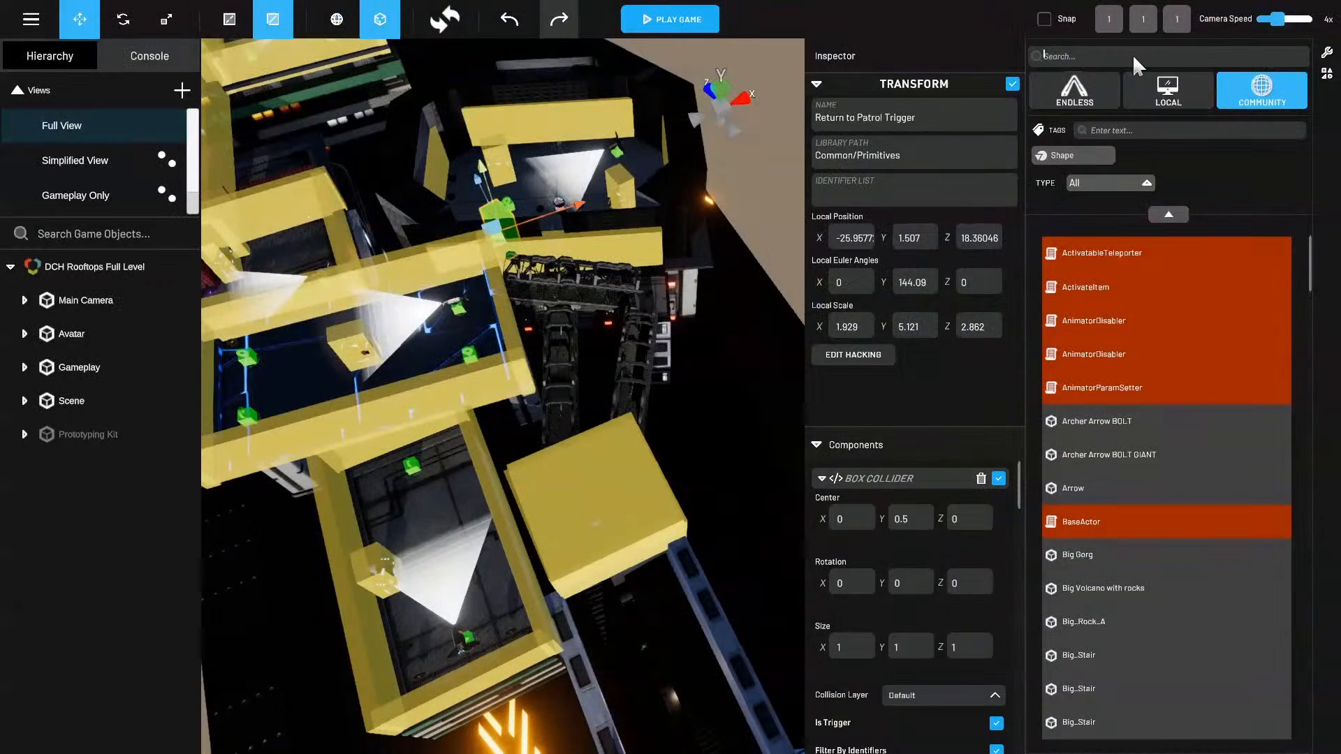
{"action": "type", "text": "dch"}
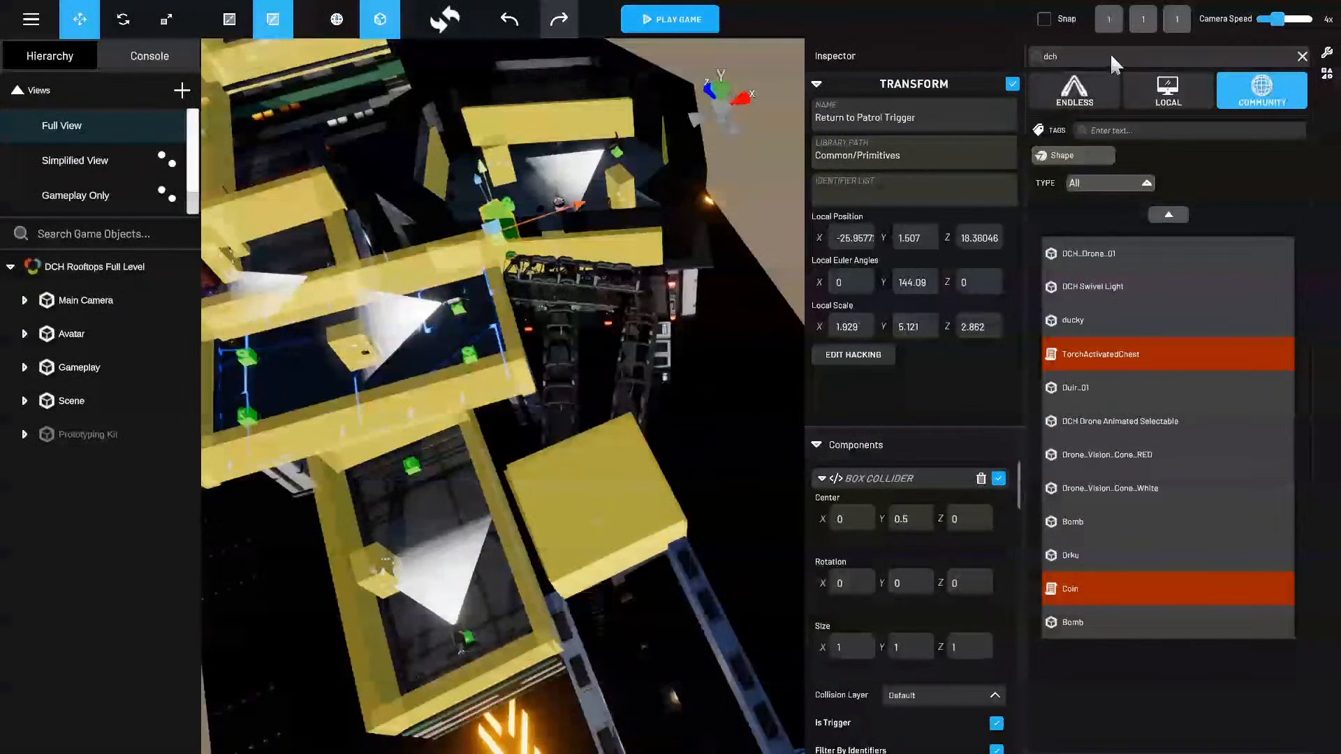
{"action": "mouse_move", "coordinate": [1095, 282]}
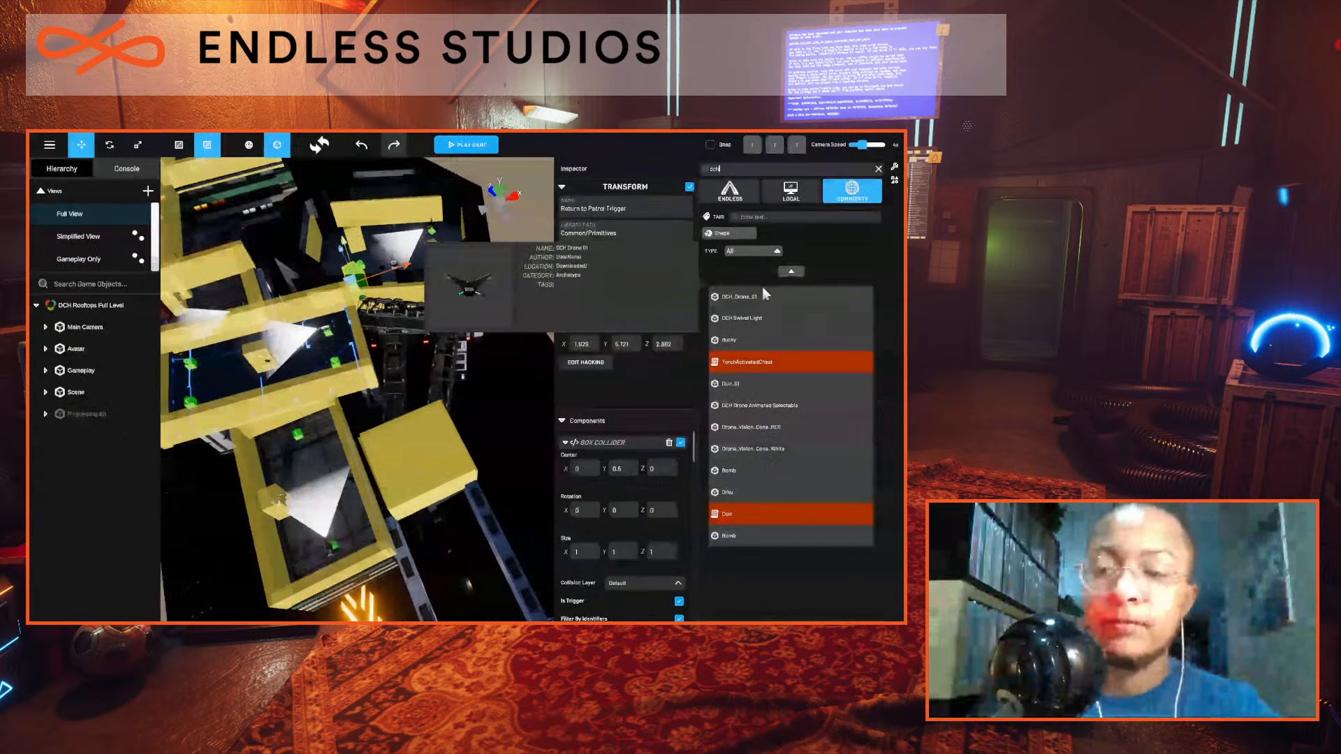
Place the DCH Swivel Light from the Community assets on the rooftop beside the drone and expand it down to its Spot Light.
{"action": "mouse_move", "coordinate": [777, 325]}
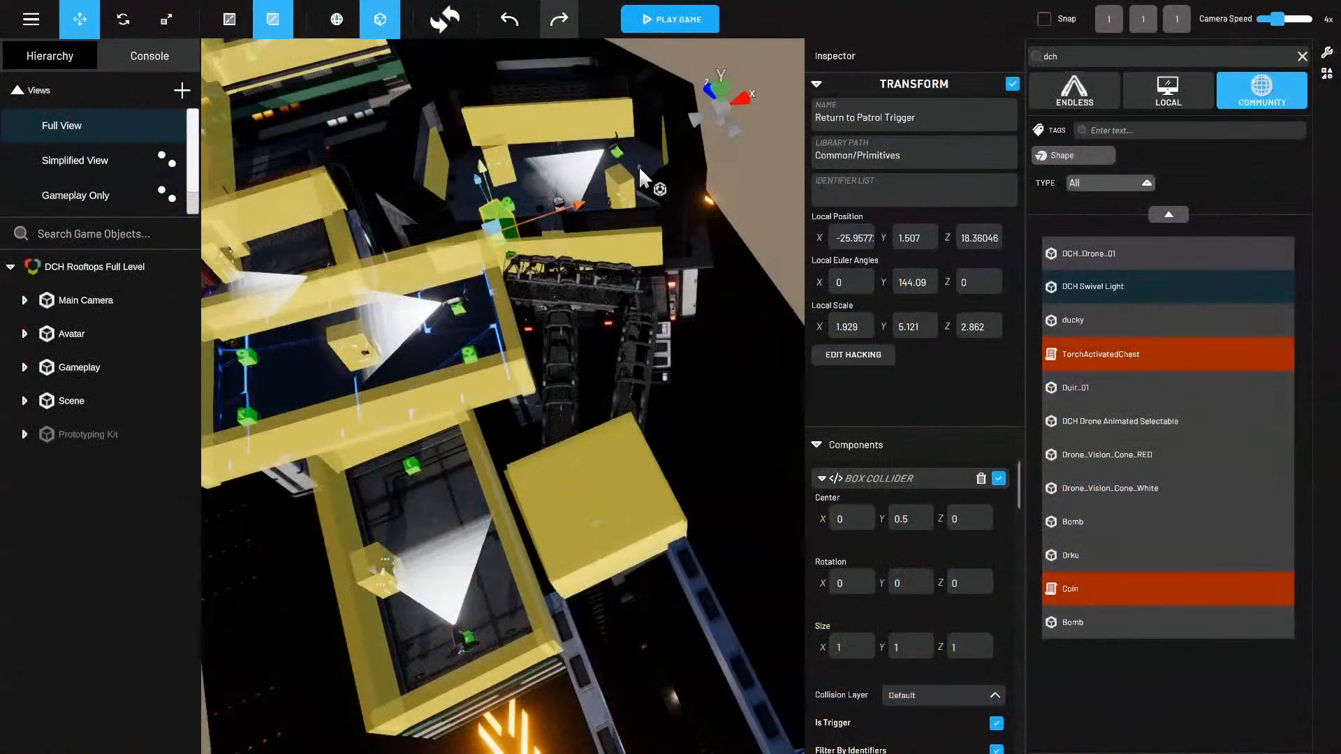
{"action": "left_click_drag", "start_coordinate": [641, 178], "coordinate": [640, 180]}
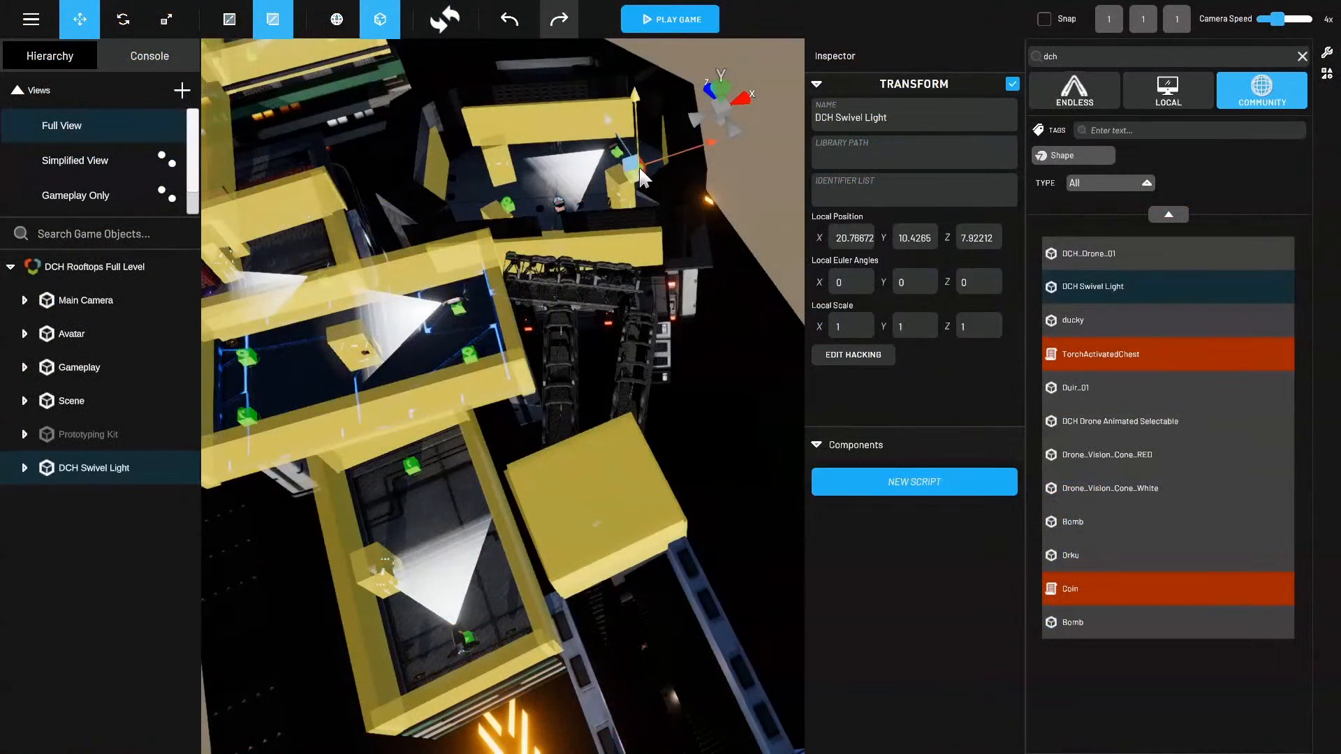
{"action": "scroll", "coordinate": [632, 185], "scroll_direction": "up", "scroll_amount": 5}
{"action": "scroll", "coordinate": [630, 174], "scroll_direction": "down", "scroll_amount": 3}
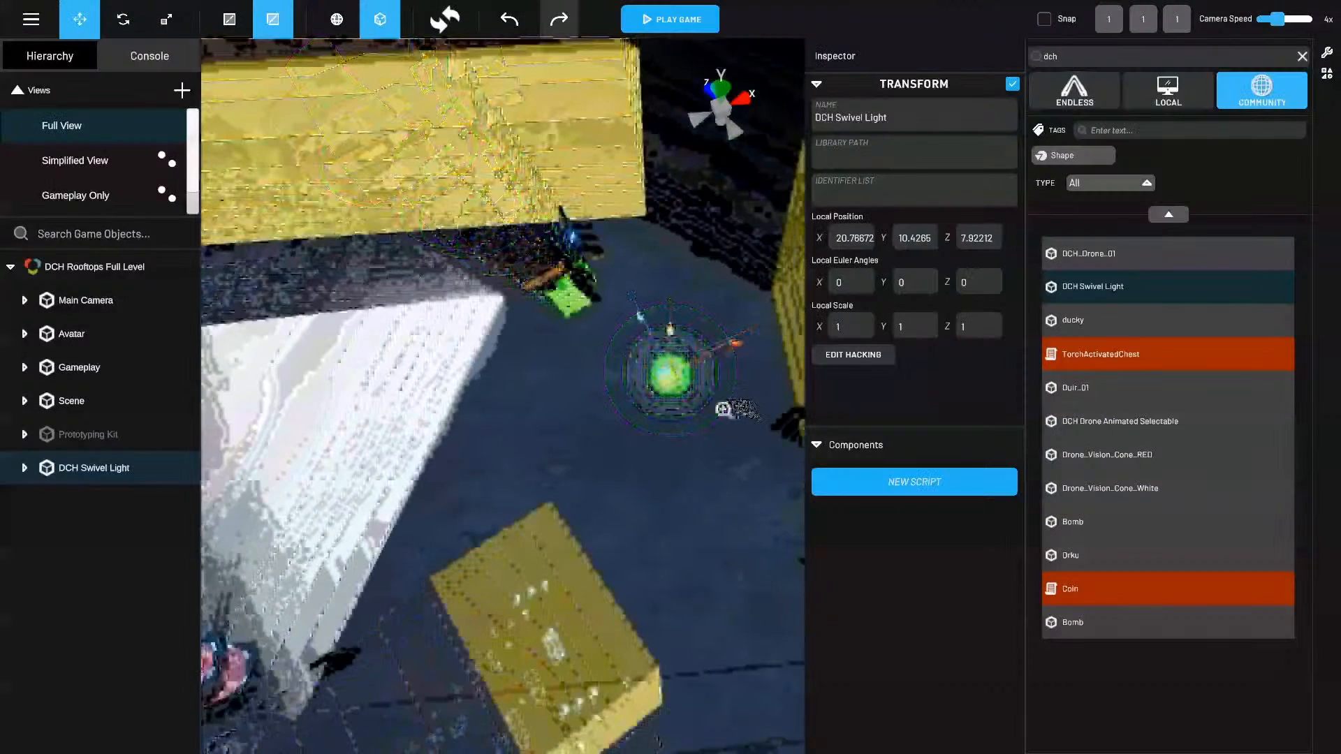
{"action": "left_click", "coordinate": [25, 469]}
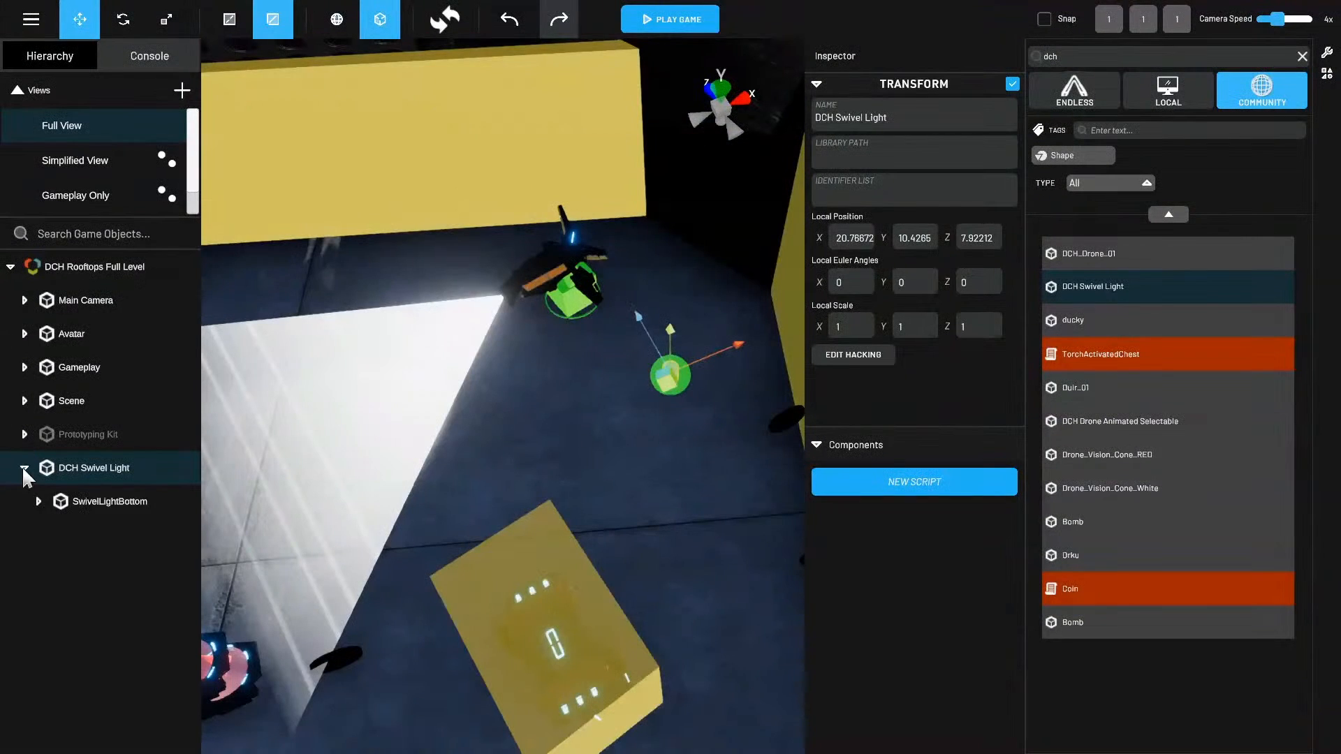
{"action": "left_click", "coordinate": [37, 501]}
{"action": "left_click", "coordinate": [122, 532]}
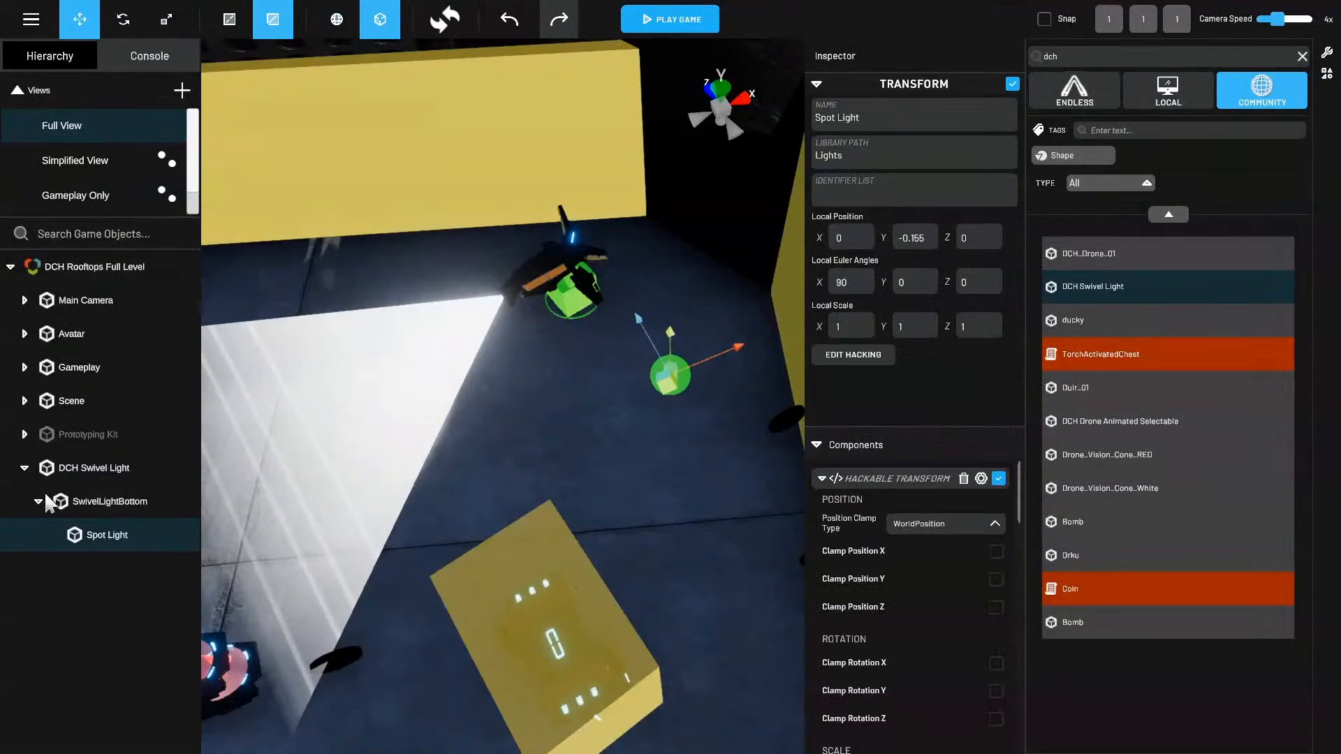
Move the new DCH Swivel Light into the Lighting group under Scene and select it there.
{"action": "left_click", "coordinate": [24, 468]}
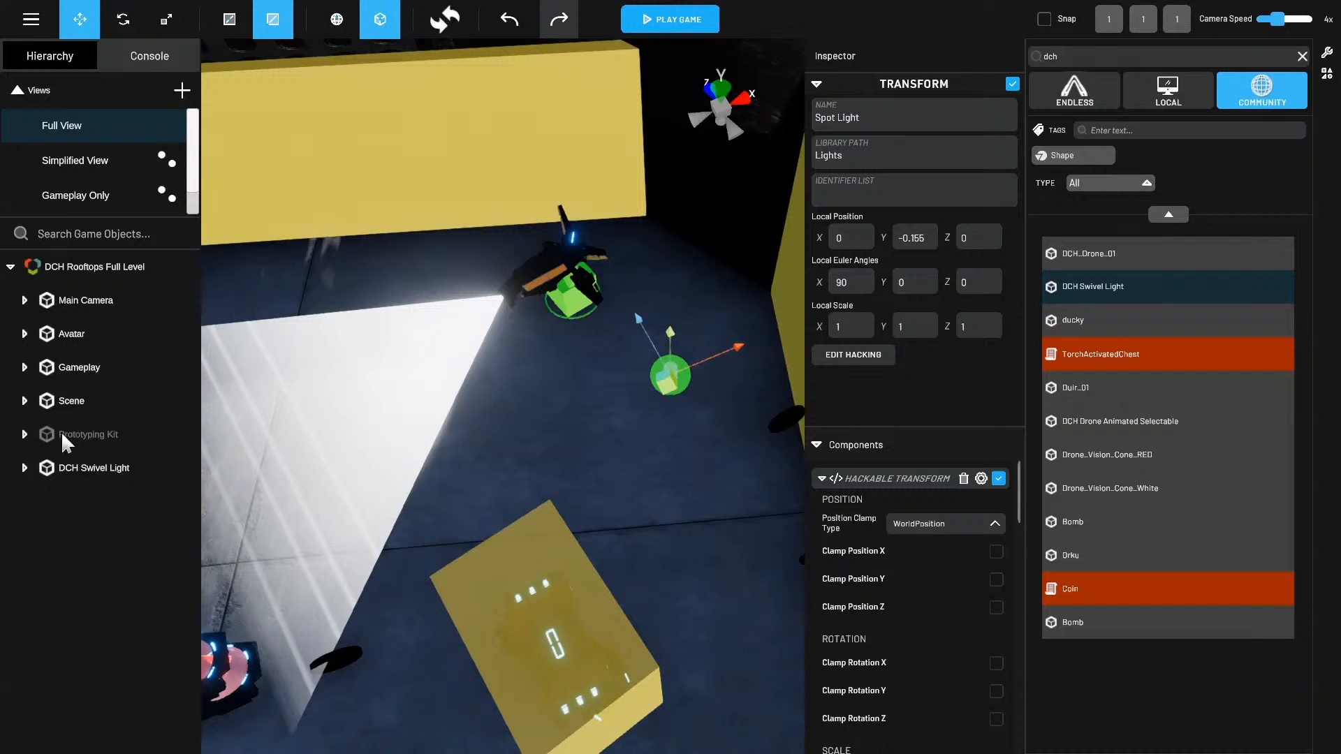
{"action": "left_click", "coordinate": [24, 401]}
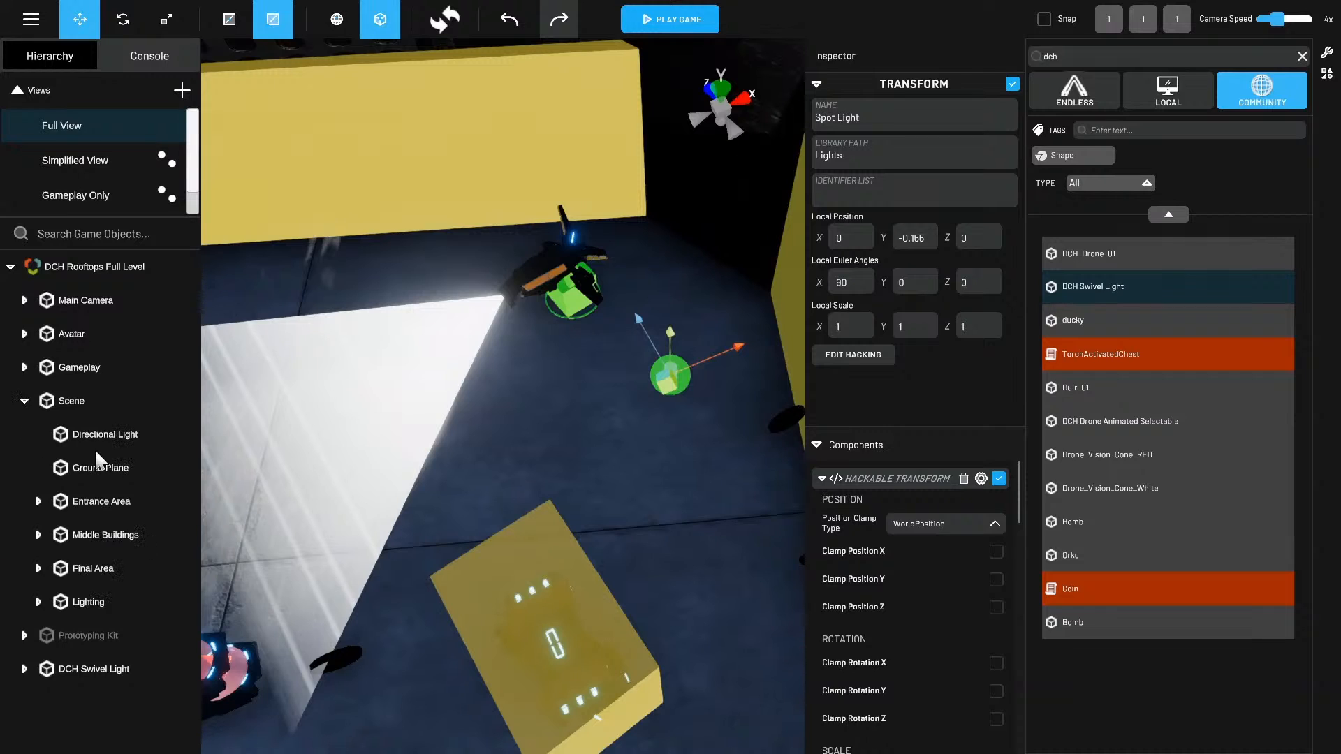
{"action": "left_click", "coordinate": [112, 602]}
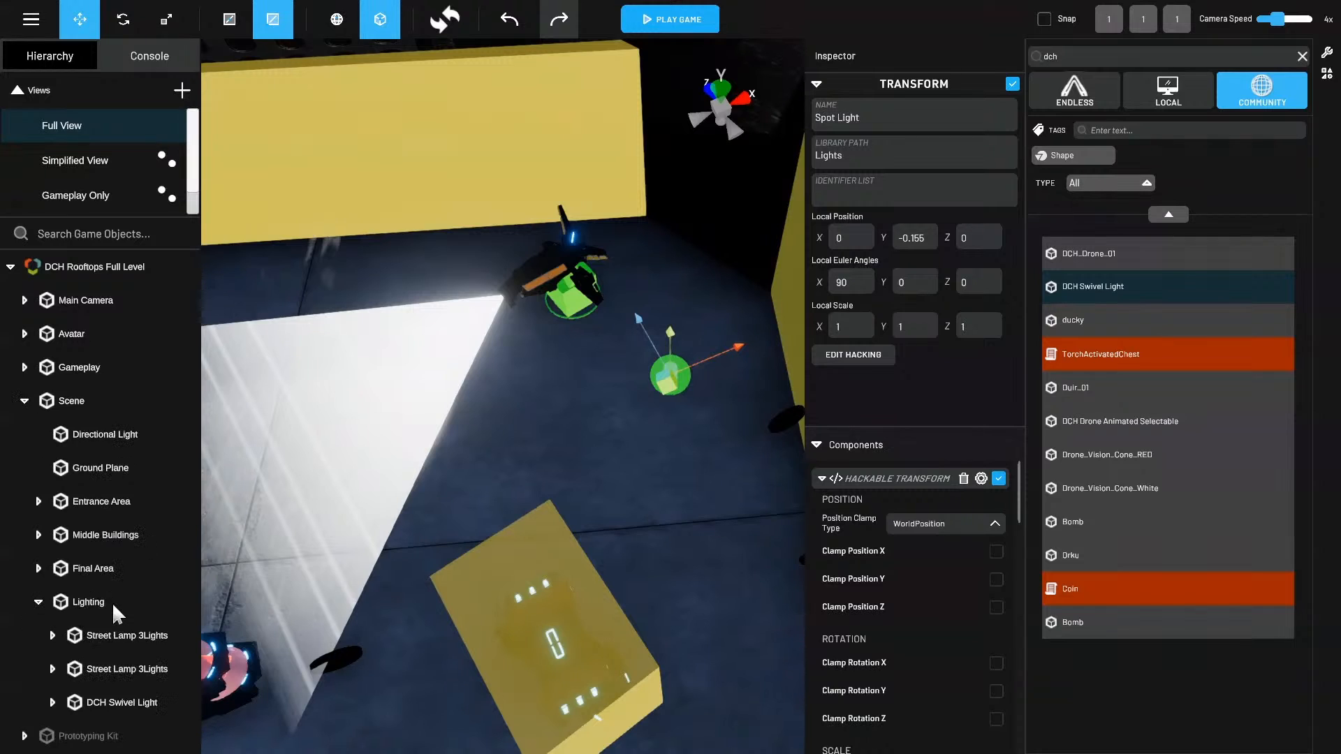
{"action": "left_click", "coordinate": [133, 709]}
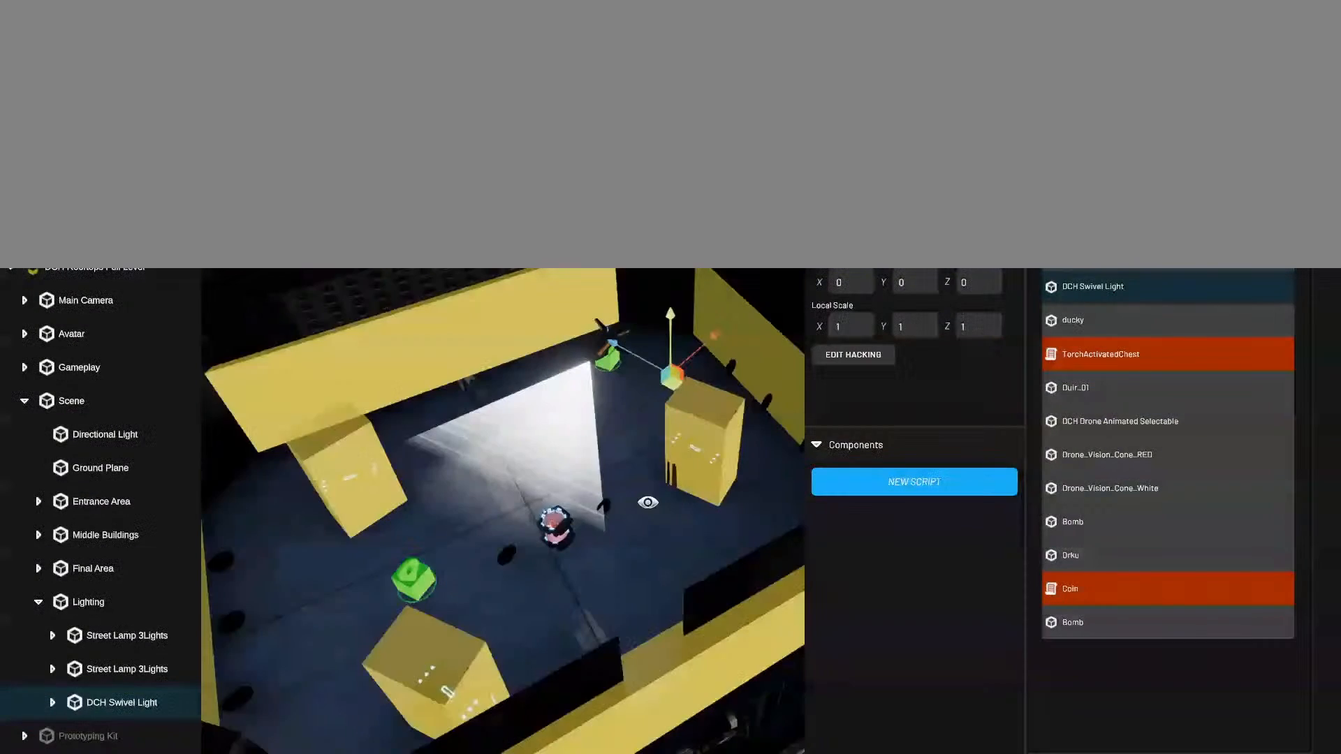
Raise the DCH Swivel Light above the rooftop to about Y 17.84.
{"action": "left_click_drag", "start_coordinate": [647, 502], "coordinate": [600, 464], "text": "alt"}
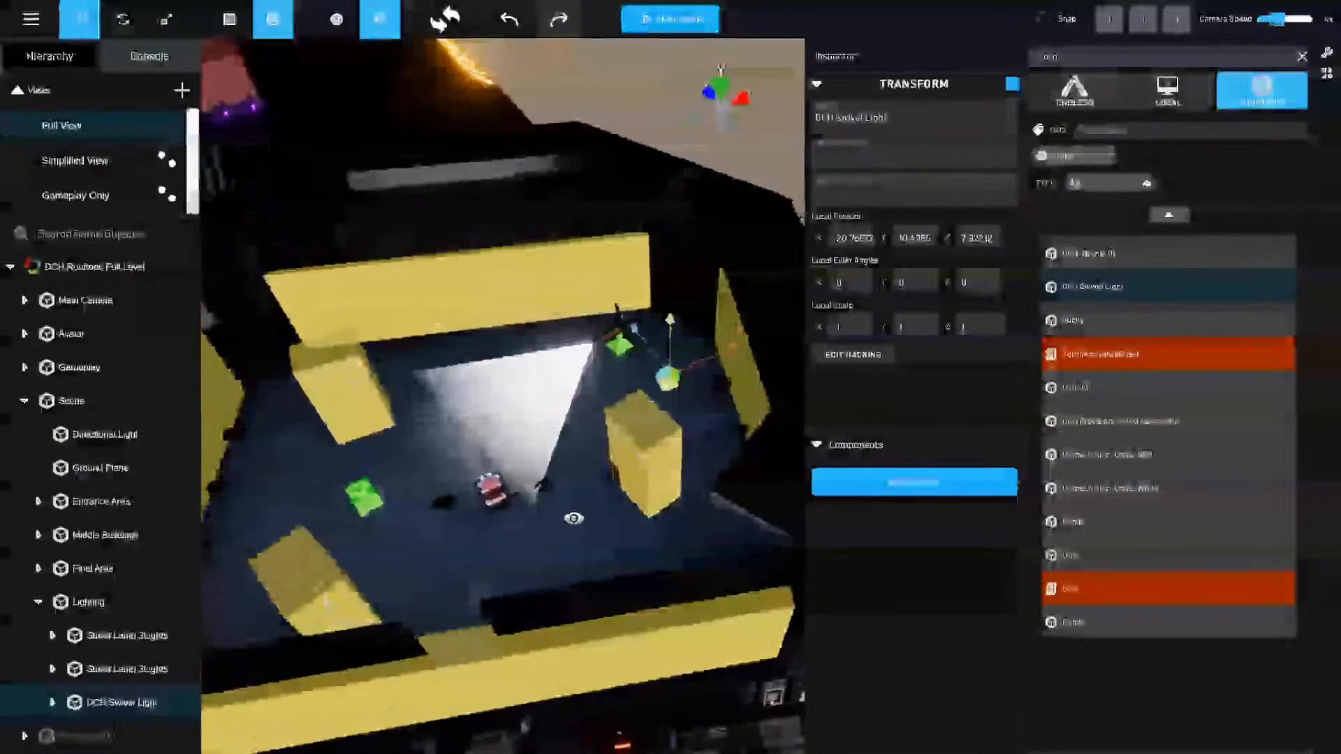
{"action": "left_click_drag", "start_coordinate": [671, 324], "coordinate": [668, 180]}
{"action": "left_click_drag", "start_coordinate": [594, 307], "coordinate": [713, 332], "text": "alt"}
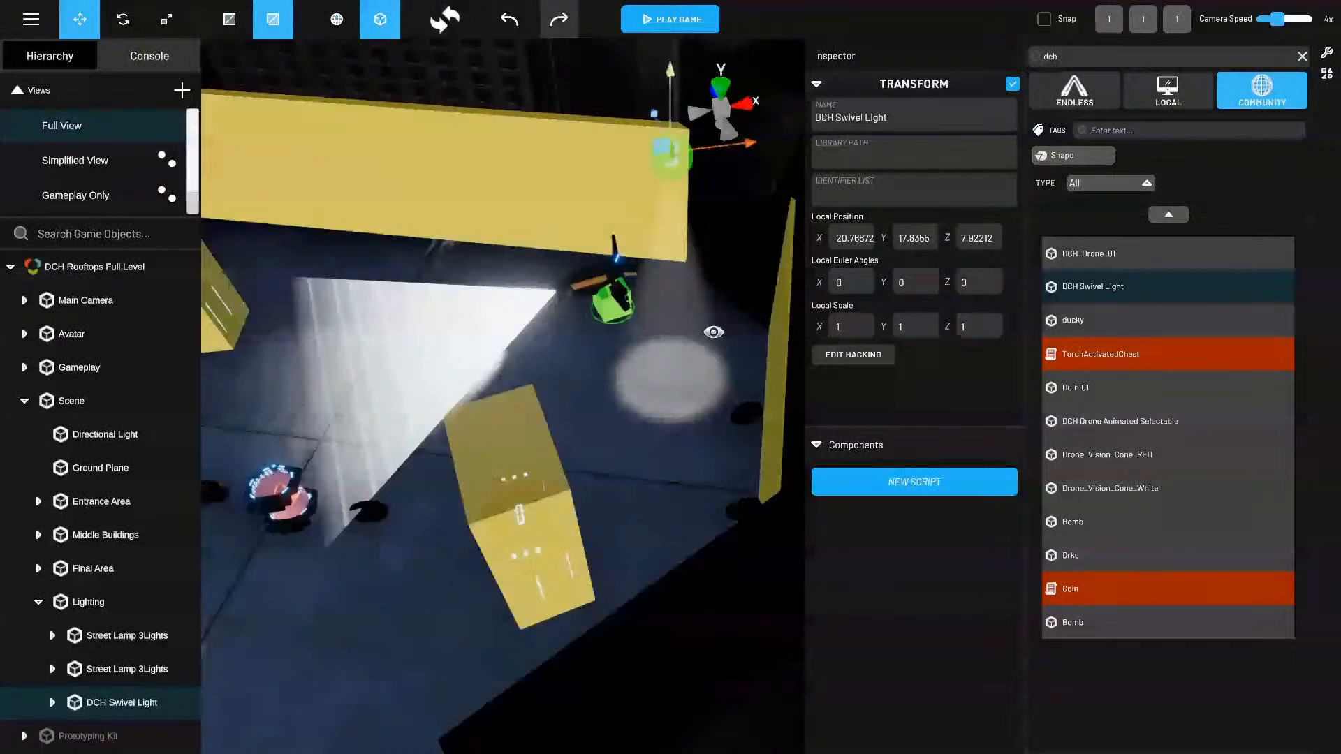
{"action": "scroll", "coordinate": [637, 260], "scroll_direction": "up", "scroll_amount": 5}
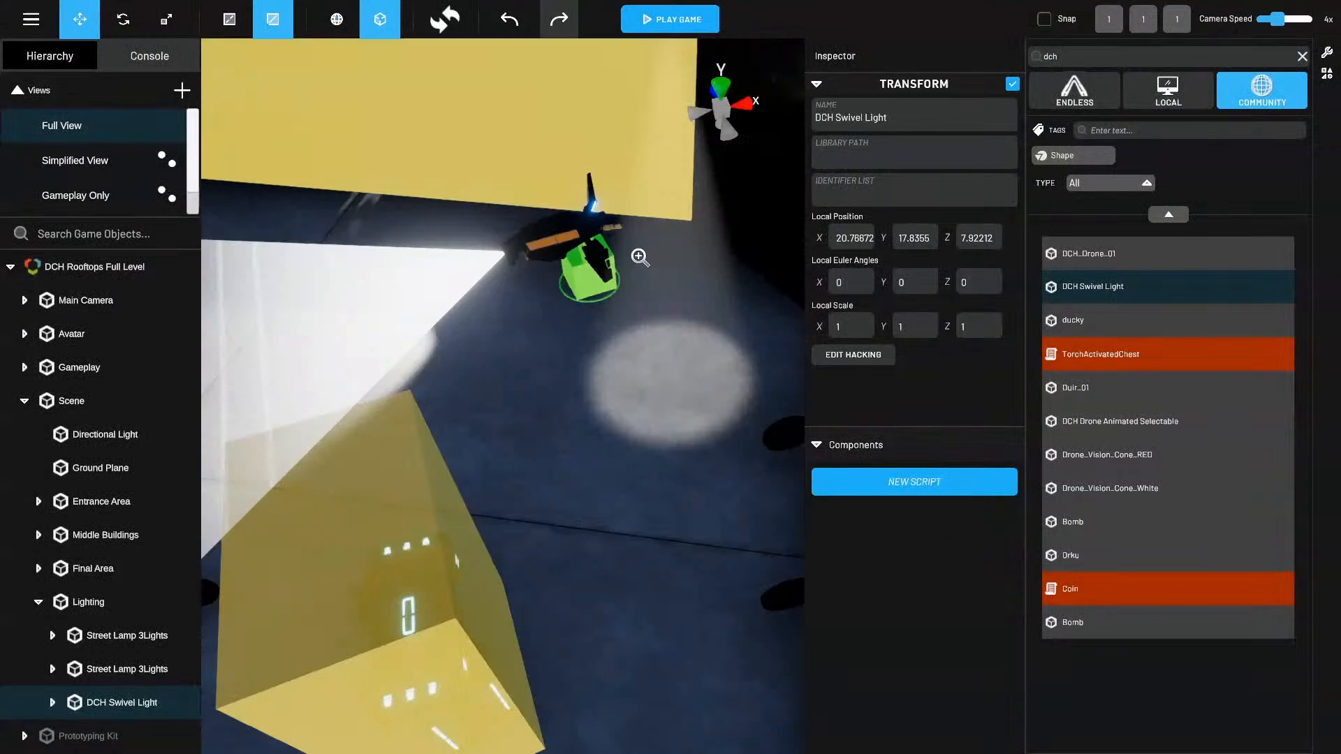
{"action": "middle_click_drag", "start_coordinate": [637, 261], "coordinate": [642, 263]}
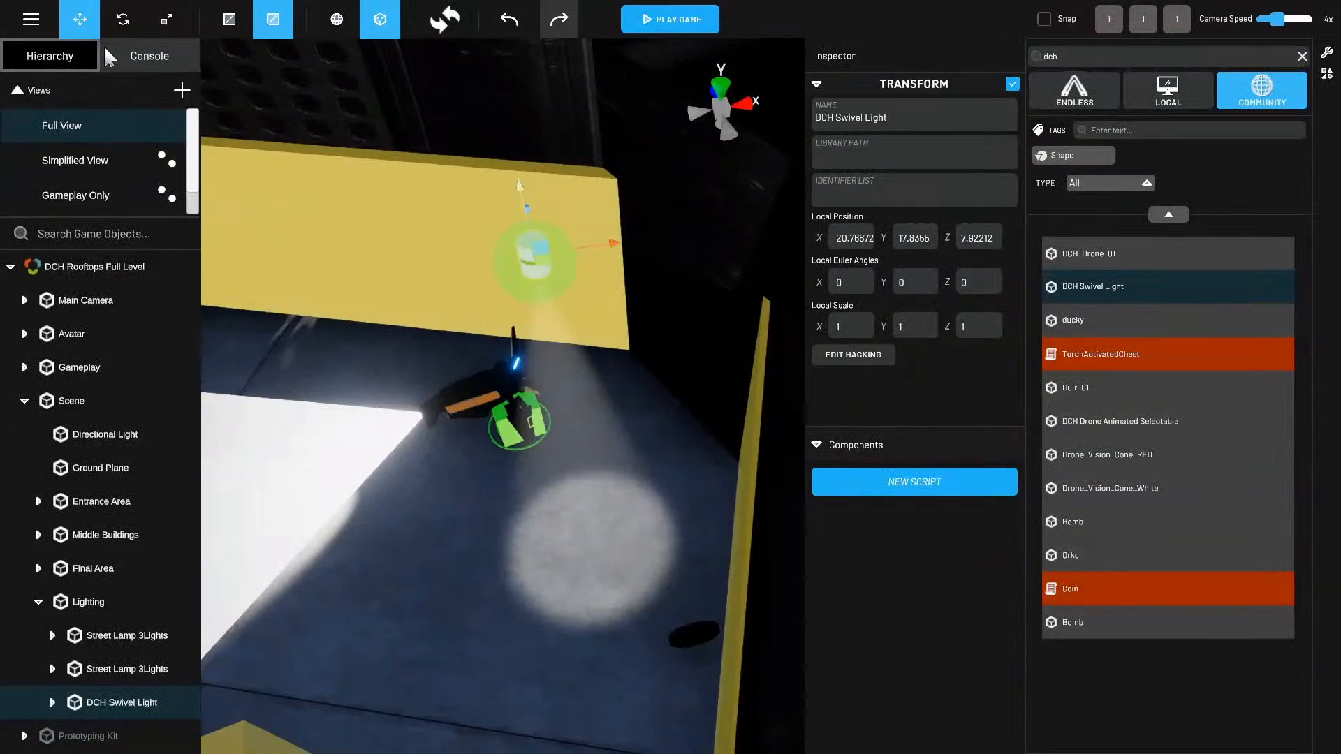
Tilt the DCH Swivel Light to a Z rotation of 302.5 so it shines across the rooftop.
{"action": "left_click", "coordinate": [119, 21]}
{"action": "left_click_drag", "start_coordinate": [564, 426], "coordinate": [579, 419], "text": "alt"}
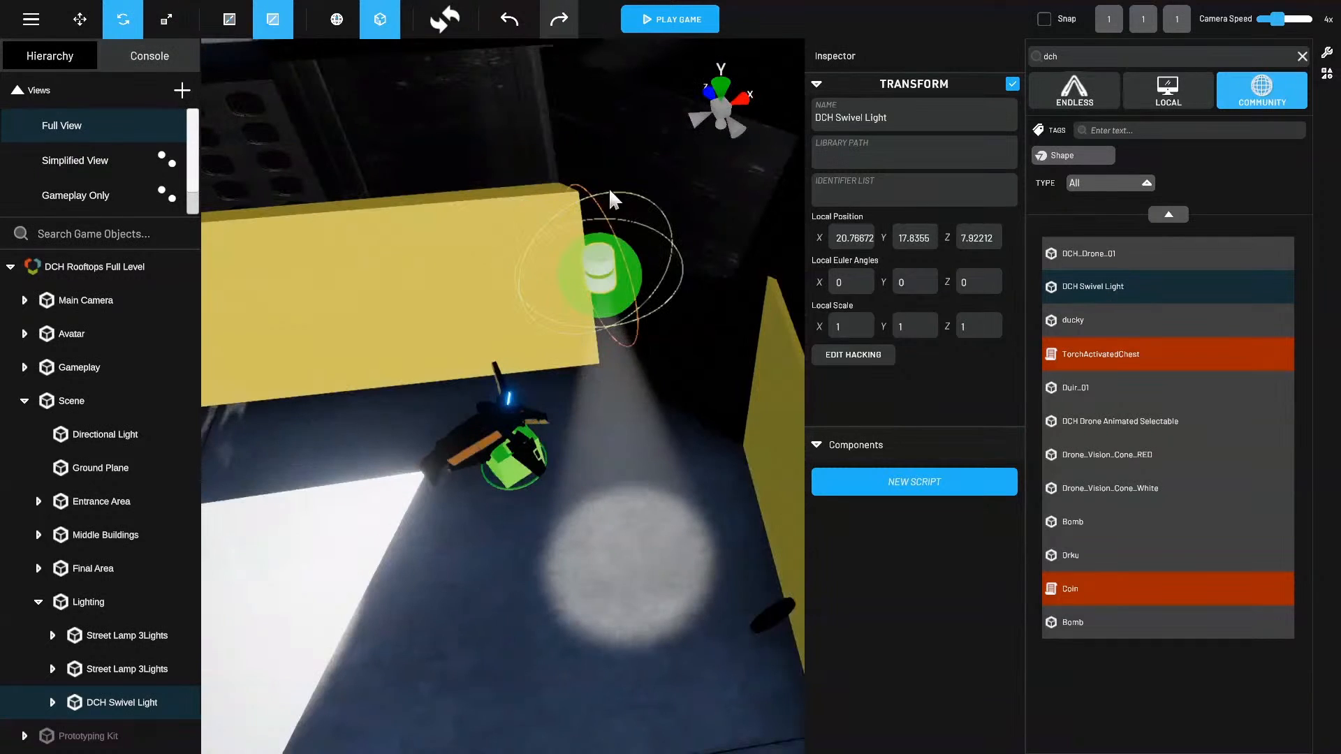
{"action": "left_click_drag", "start_coordinate": [609, 187], "coordinate": [674, 178]}
{"action": "left_click_drag", "start_coordinate": [741, 417], "coordinate": [614, 398], "text": "alt"}
{"action": "left_click_drag", "start_coordinate": [590, 190], "coordinate": [626, 246]}
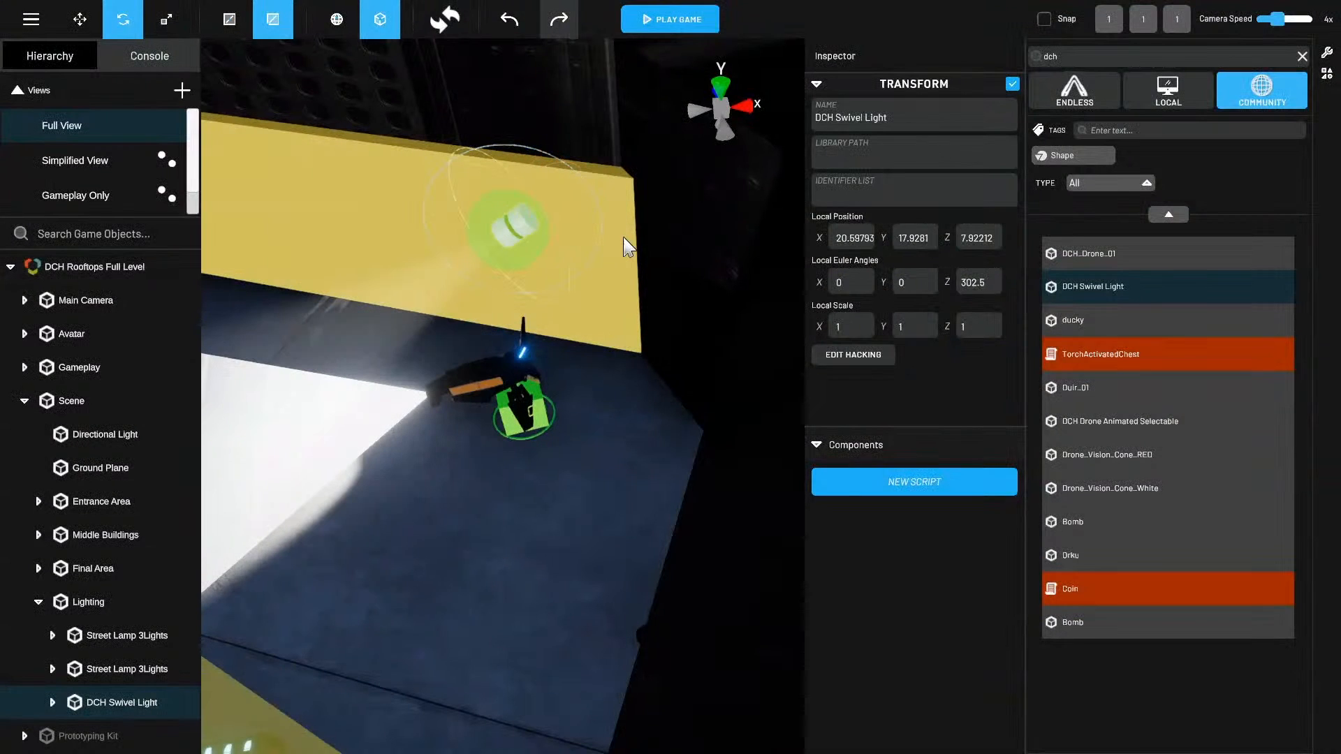
Move the swivel light into the rooftop corner at about X 23.4, Z 9.8 and turn it to about Y 335.6.
{"action": "left_click", "coordinate": [71, 19]}
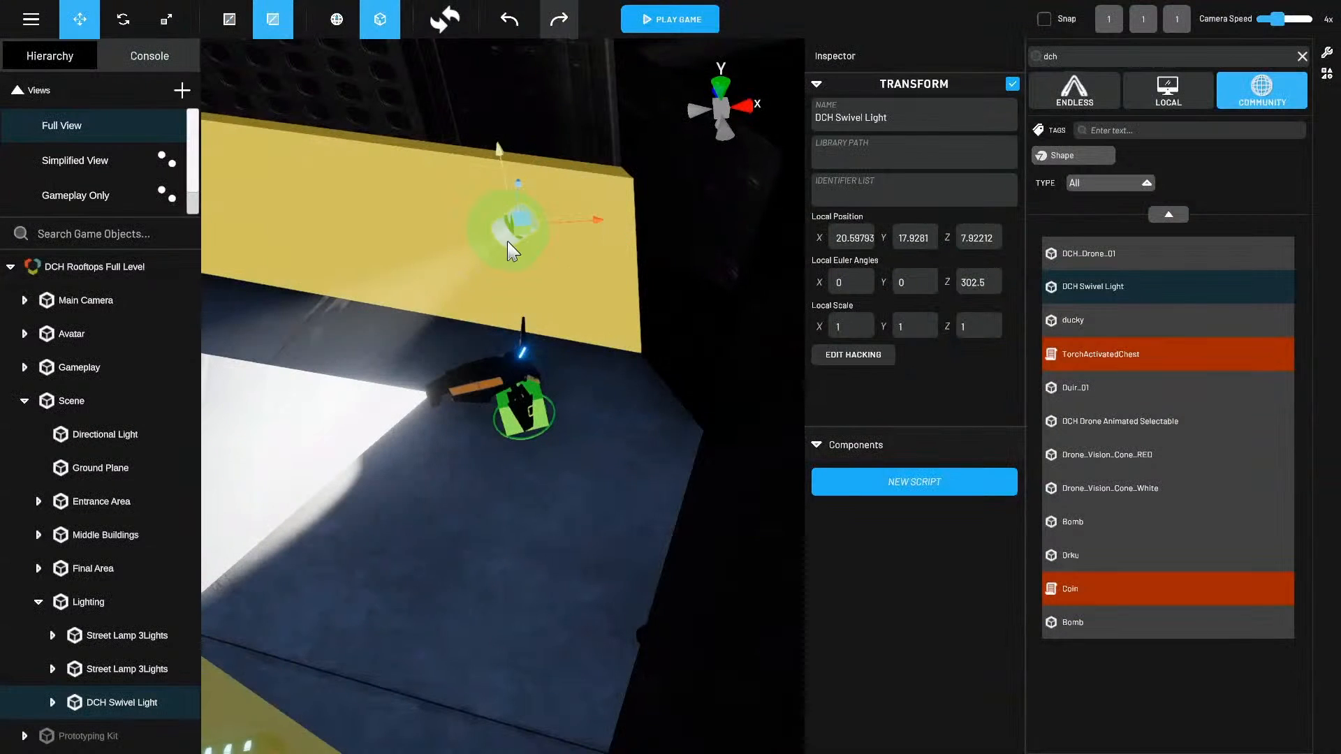
{"action": "left_click_drag", "start_coordinate": [513, 238], "coordinate": [813, 328]}
{"action": "key", "text": "e"}
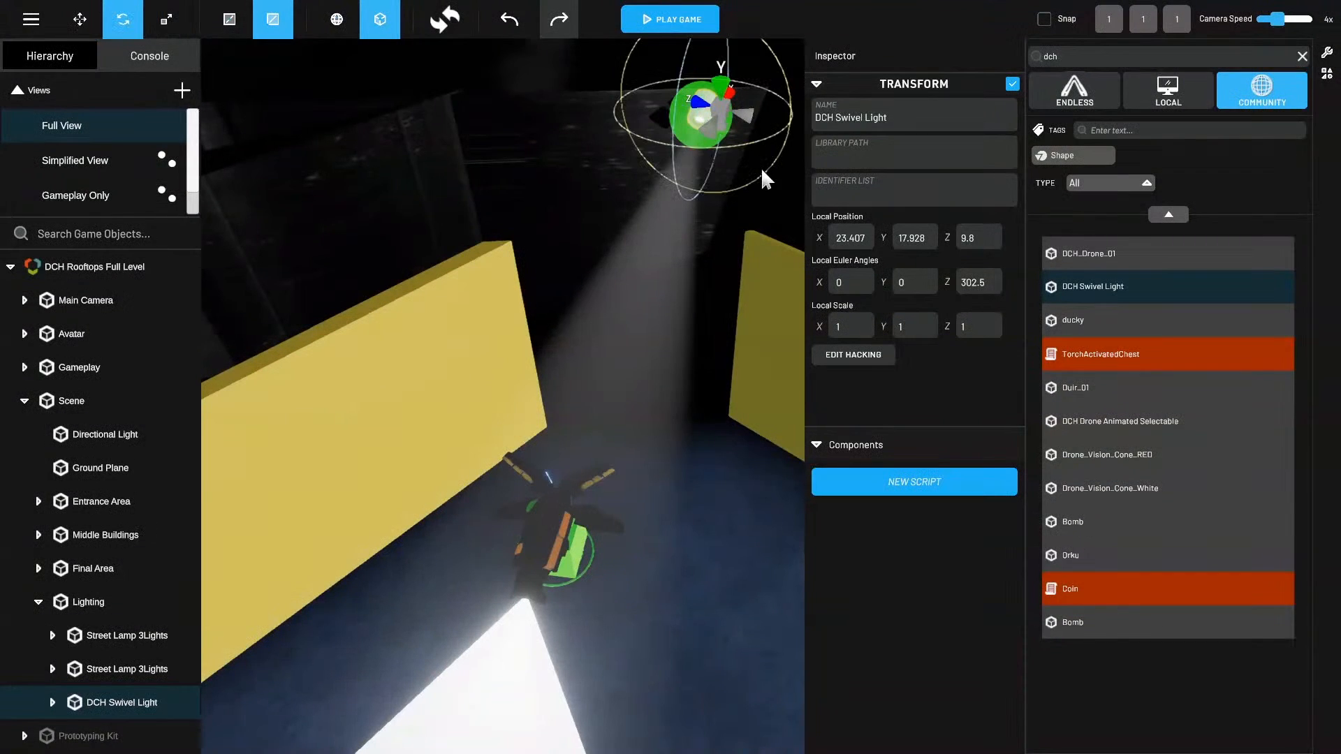
{"action": "left_click_drag", "start_coordinate": [761, 166], "coordinate": [810, 131]}
{"action": "key", "text": "w"}
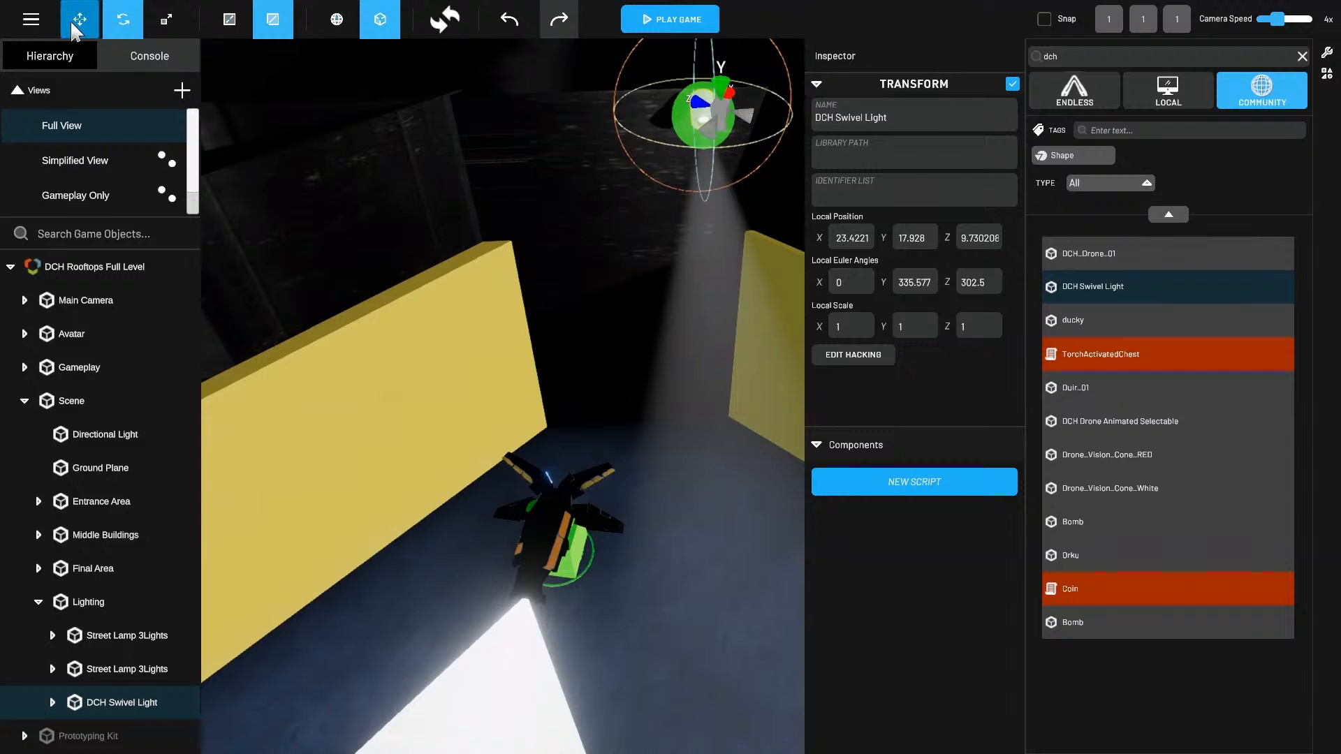
Shift and lower the swivel light against the corner wall, to about X 23.44, Y 17.28, Z 10.3.
{"action": "right_click_drag", "start_coordinate": [703, 149], "coordinate": [672, 270], "text": "alt"}
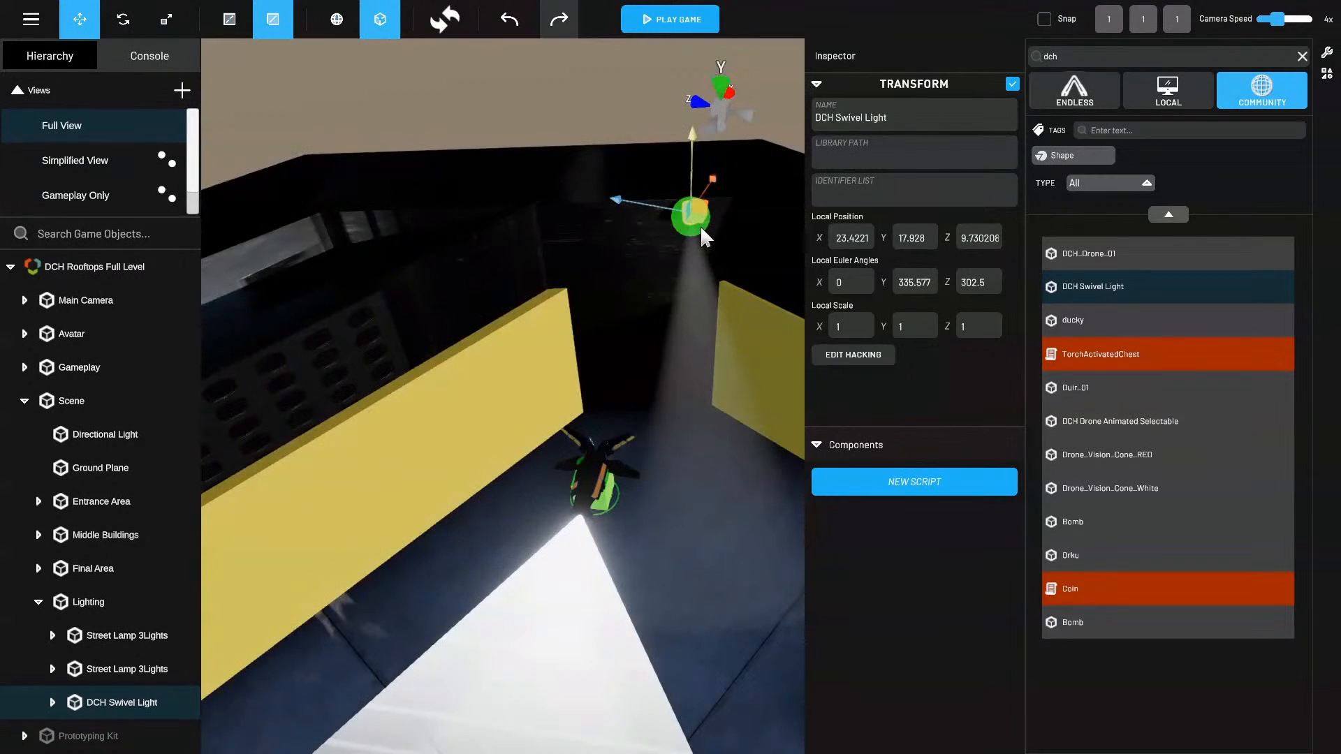
{"action": "left_click_drag", "start_coordinate": [699, 224], "coordinate": [679, 210]}
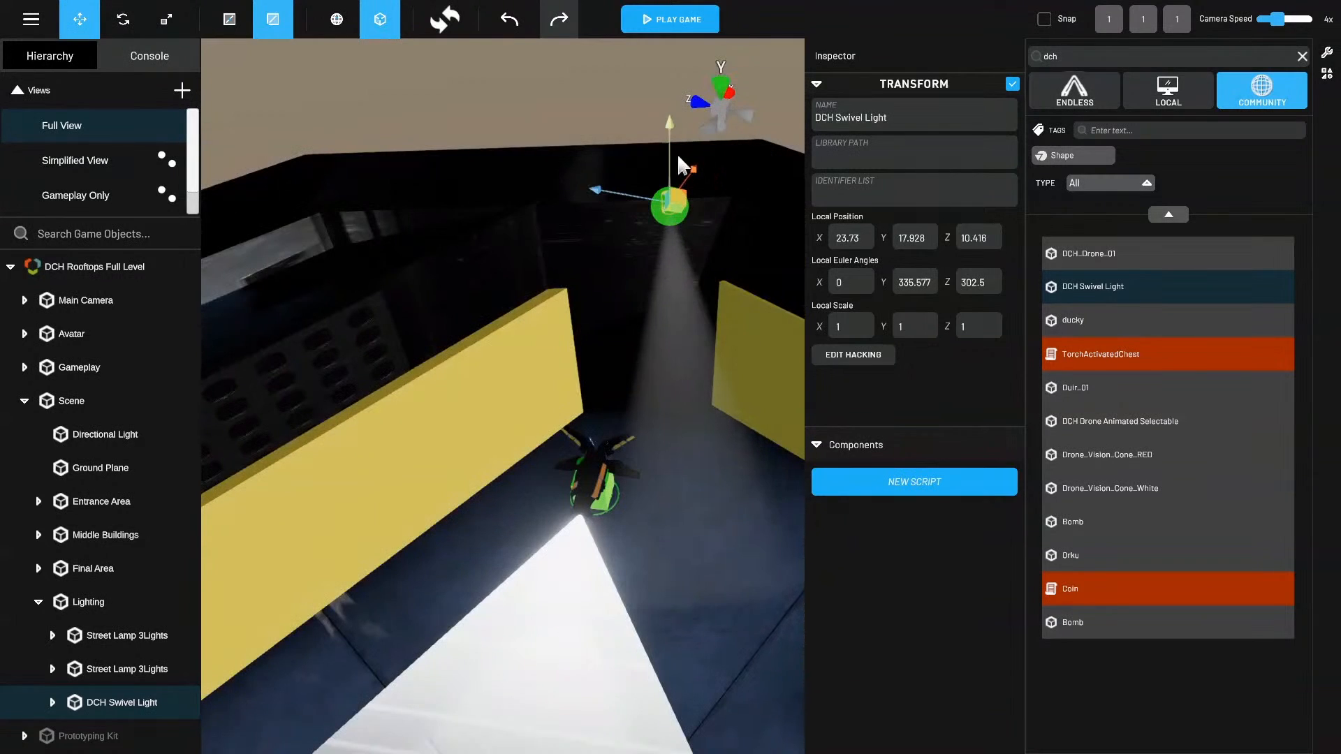
{"action": "left_click_drag", "start_coordinate": [677, 153], "coordinate": [689, 236]}
{"action": "scroll", "coordinate": [689, 236], "scroll_direction": "up", "scroll_amount": 2}
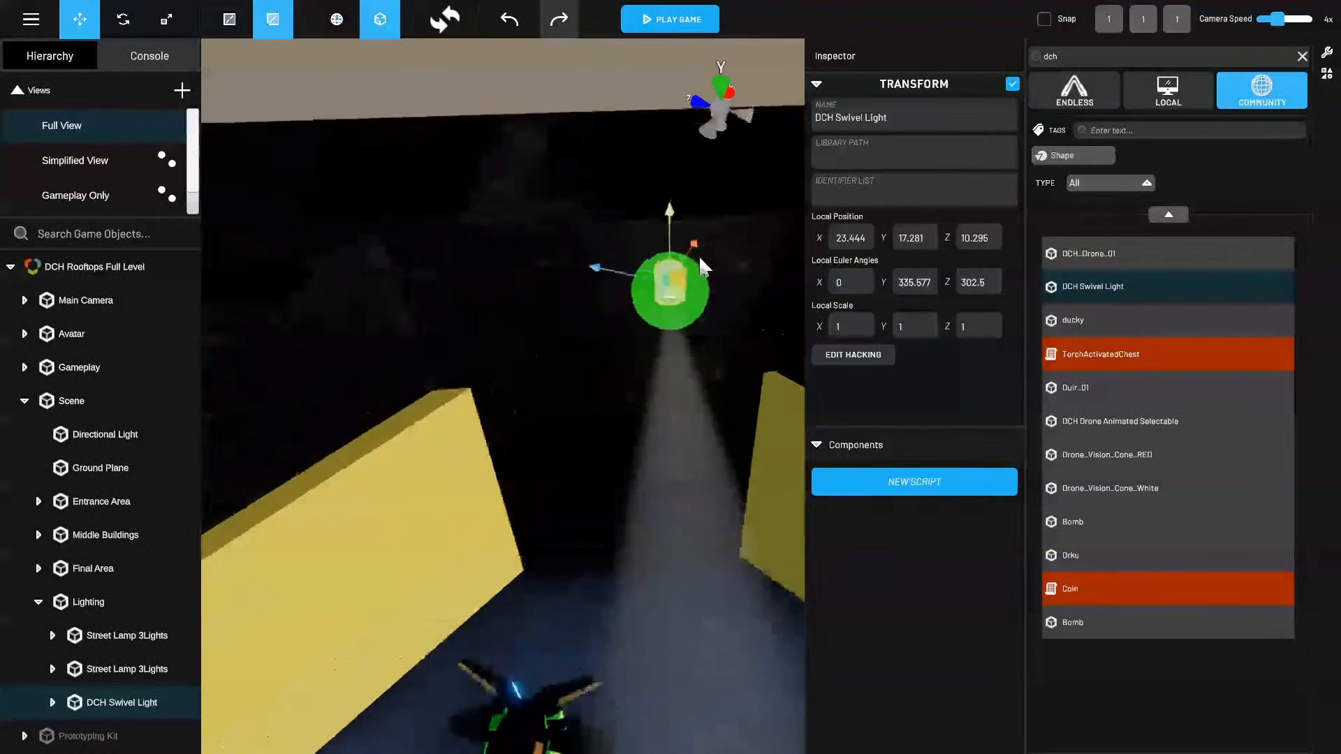
{"action": "right_click_drag", "start_coordinate": [699, 257], "coordinate": [614, 698]}
{"action": "scroll", "coordinate": [722, 502], "scroll_direction": "down", "scroll_amount": 3}
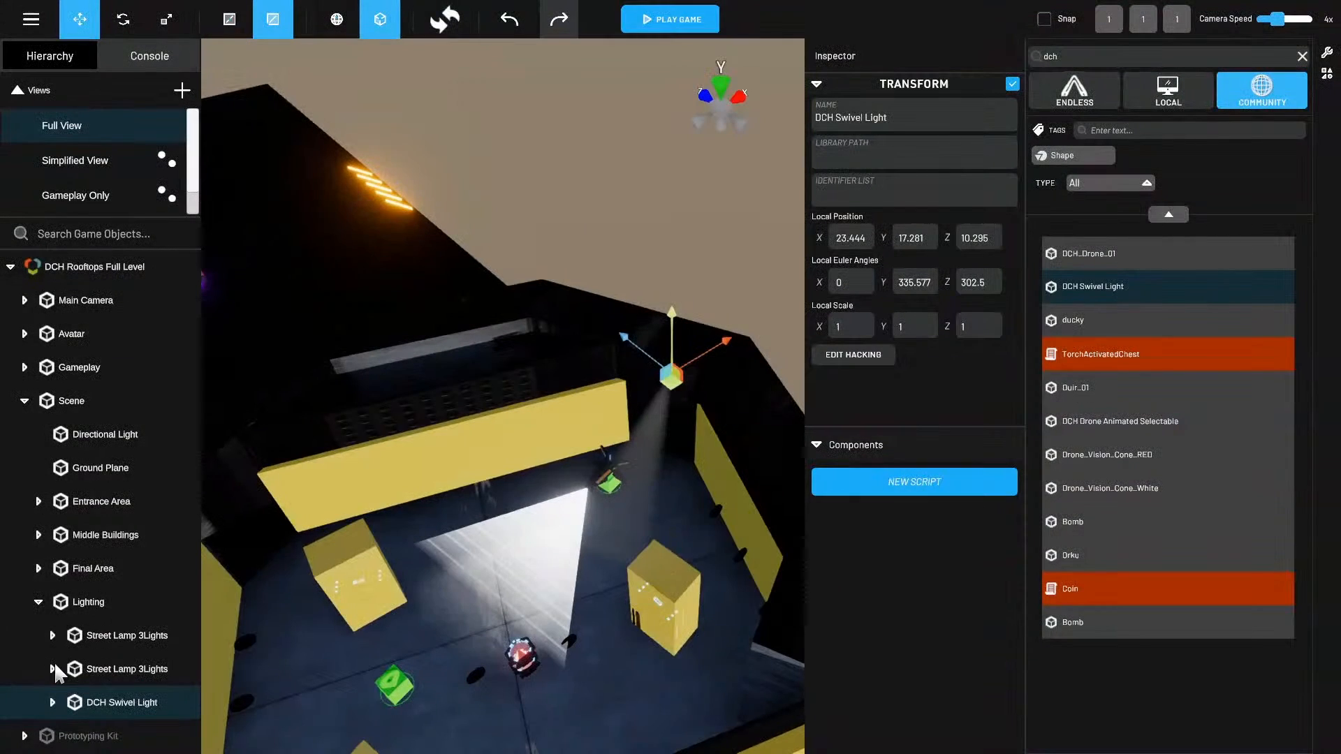
Rotate the DCH Swivel Light's SwivelLightBottom part to about X 353.3, Y 7.8, Z 10.5.
{"action": "left_click", "coordinate": [53, 703]}
{"action": "scroll", "coordinate": [149, 710], "scroll_direction": "down", "scroll_amount": 1}
{"action": "left_click", "coordinate": [150, 705]}
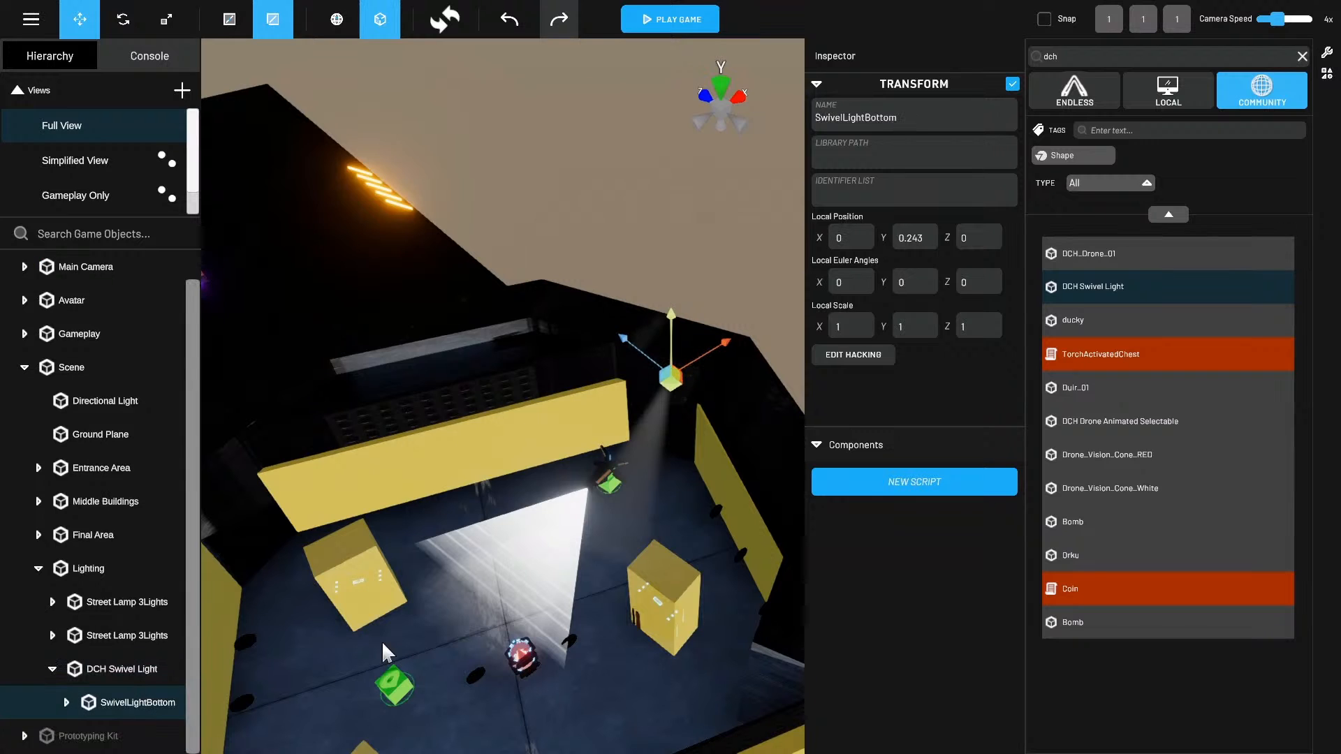
{"action": "scroll", "coordinate": [616, 584], "scroll_direction": "up", "scroll_amount": 5}
{"action": "right_click_drag", "start_coordinate": [760, 679], "coordinate": [648, 556]}
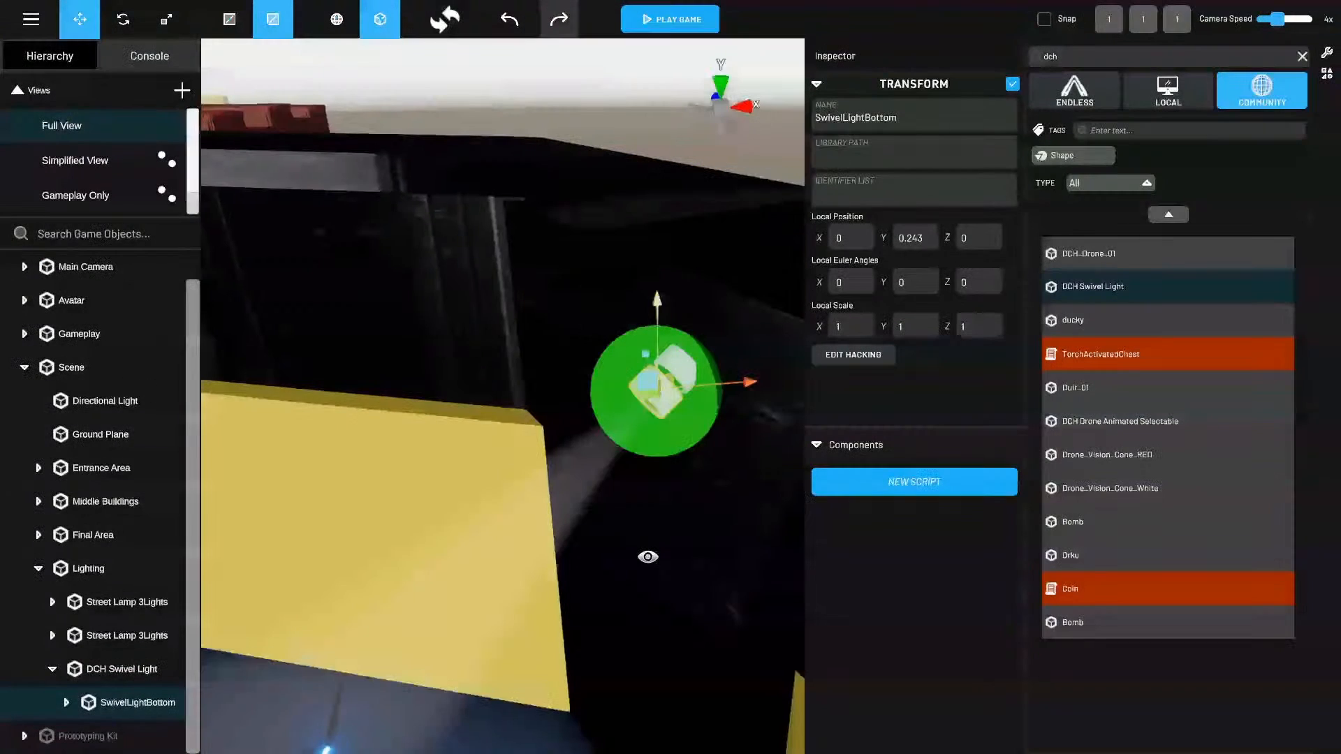
{"action": "right_click_drag", "start_coordinate": [670, 417], "coordinate": [440, 740]}
{"action": "right_click_drag", "start_coordinate": [428, 687], "coordinate": [545, 638]}
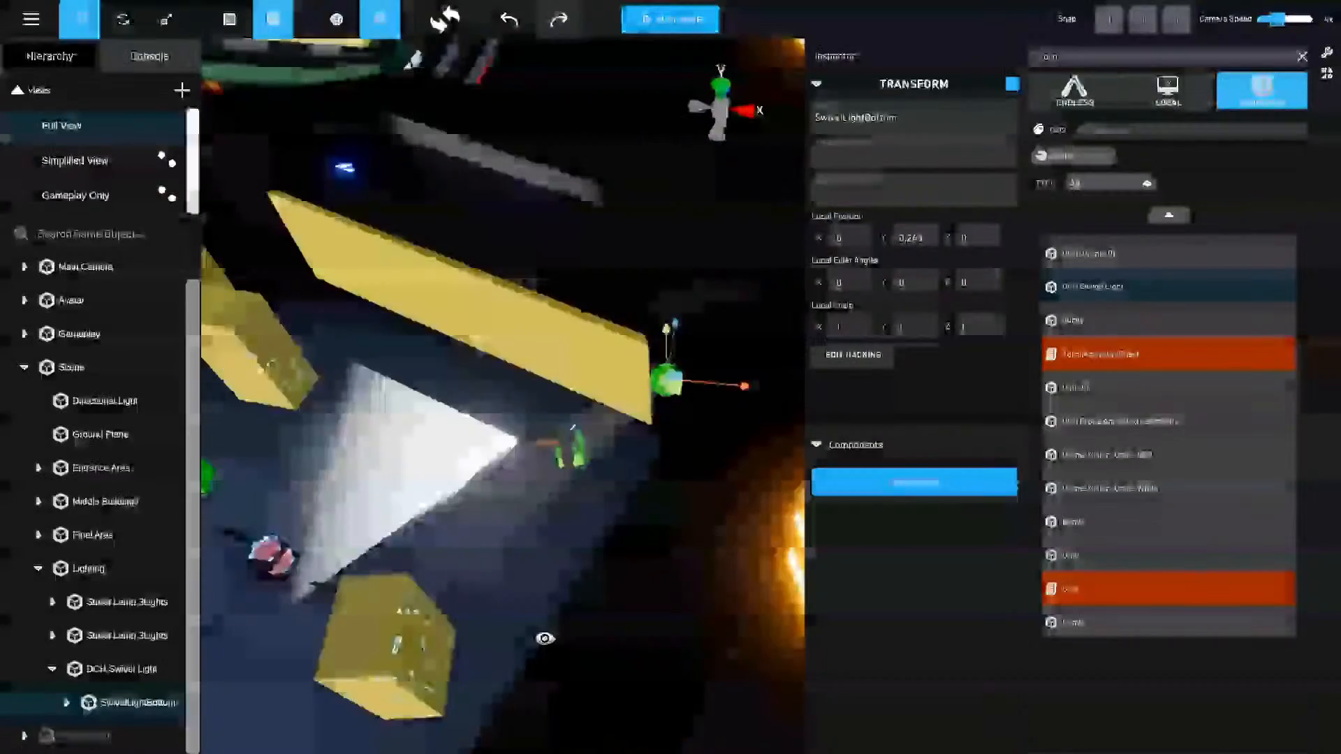
{"action": "middle_click_drag", "start_coordinate": [544, 638], "coordinate": [584, 614]}
{"action": "right_click_drag", "start_coordinate": [410, 530], "coordinate": [524, 538]}
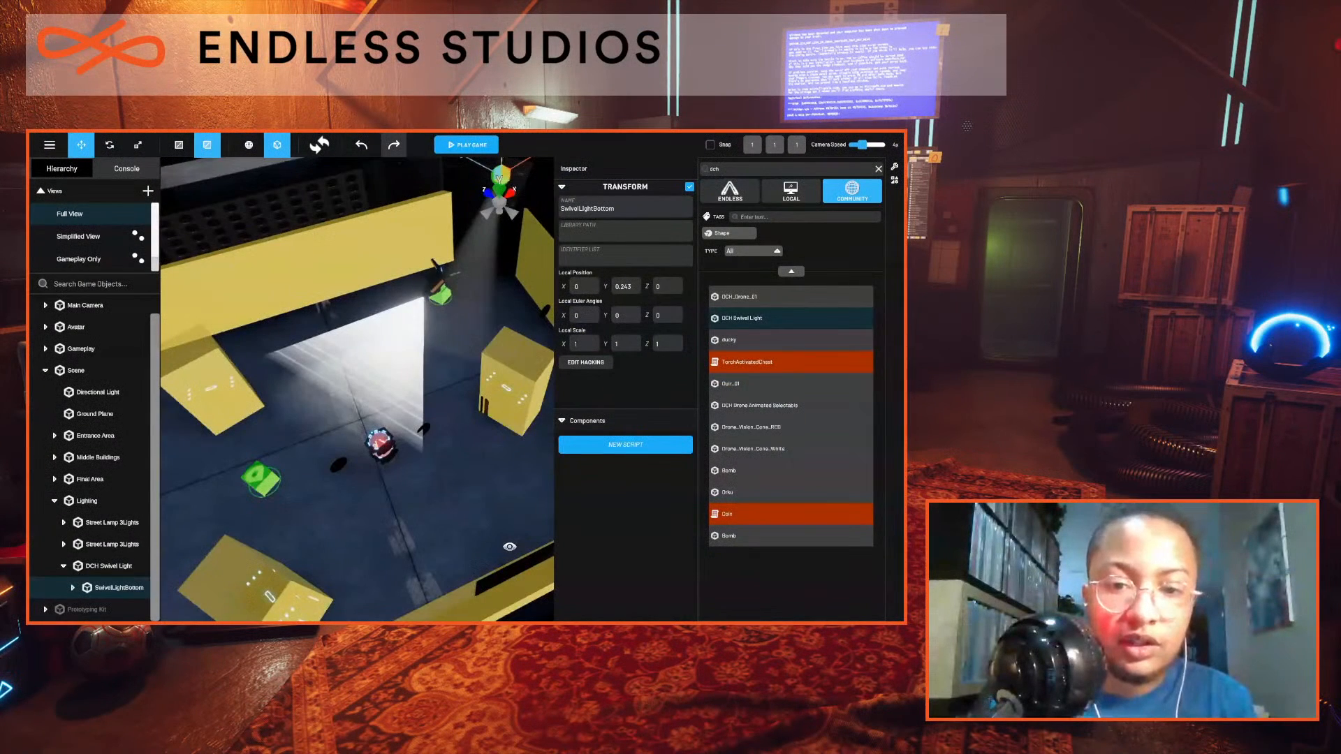
{"action": "left_click", "coordinate": [110, 144]}
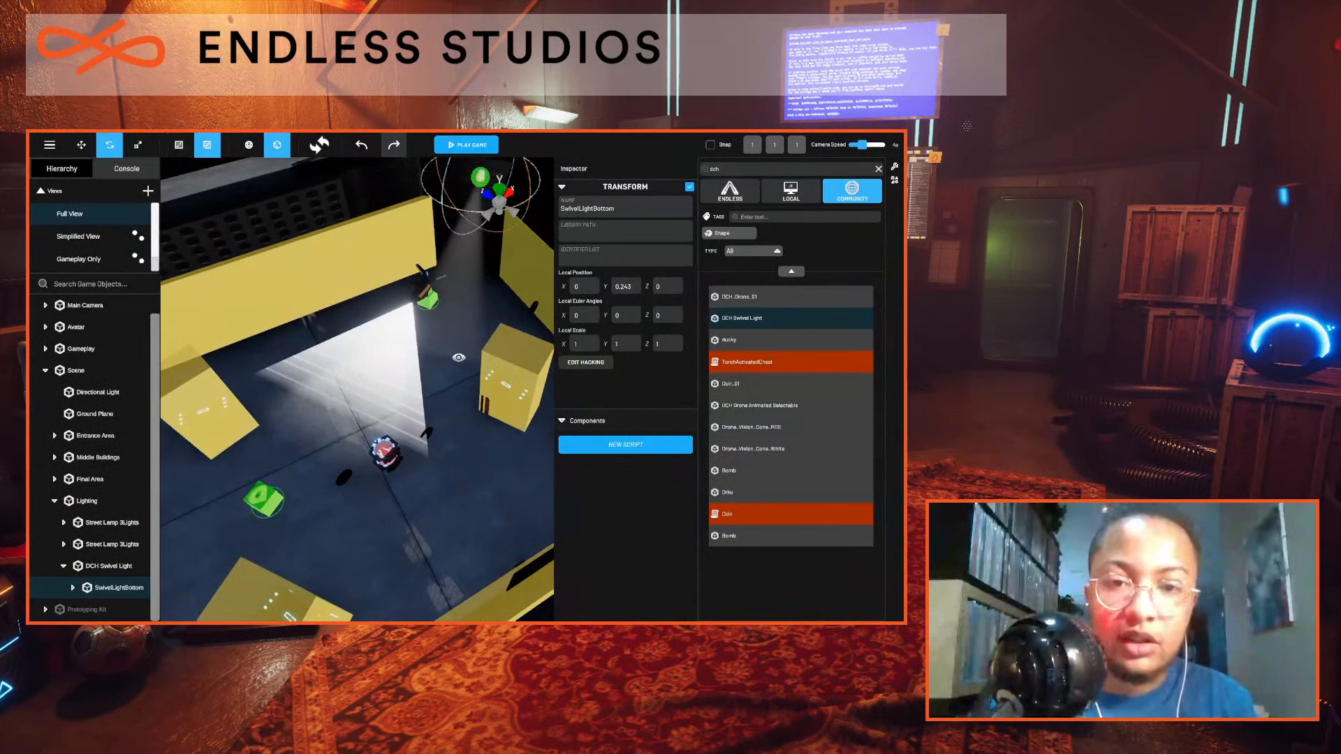
{"action": "middle_click_drag", "start_coordinate": [345, 199], "coordinate": [447, 343]}
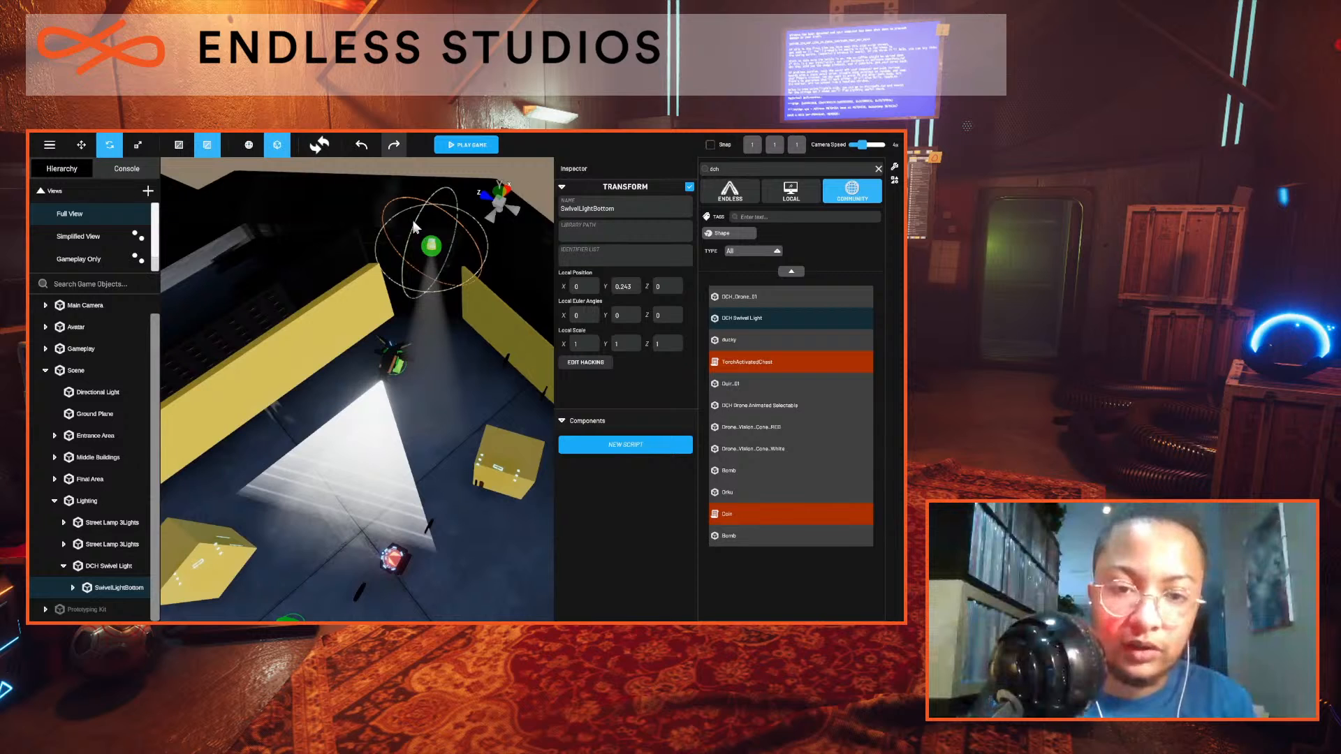
{"action": "left_click_drag", "start_coordinate": [413, 220], "coordinate": [412, 250]}
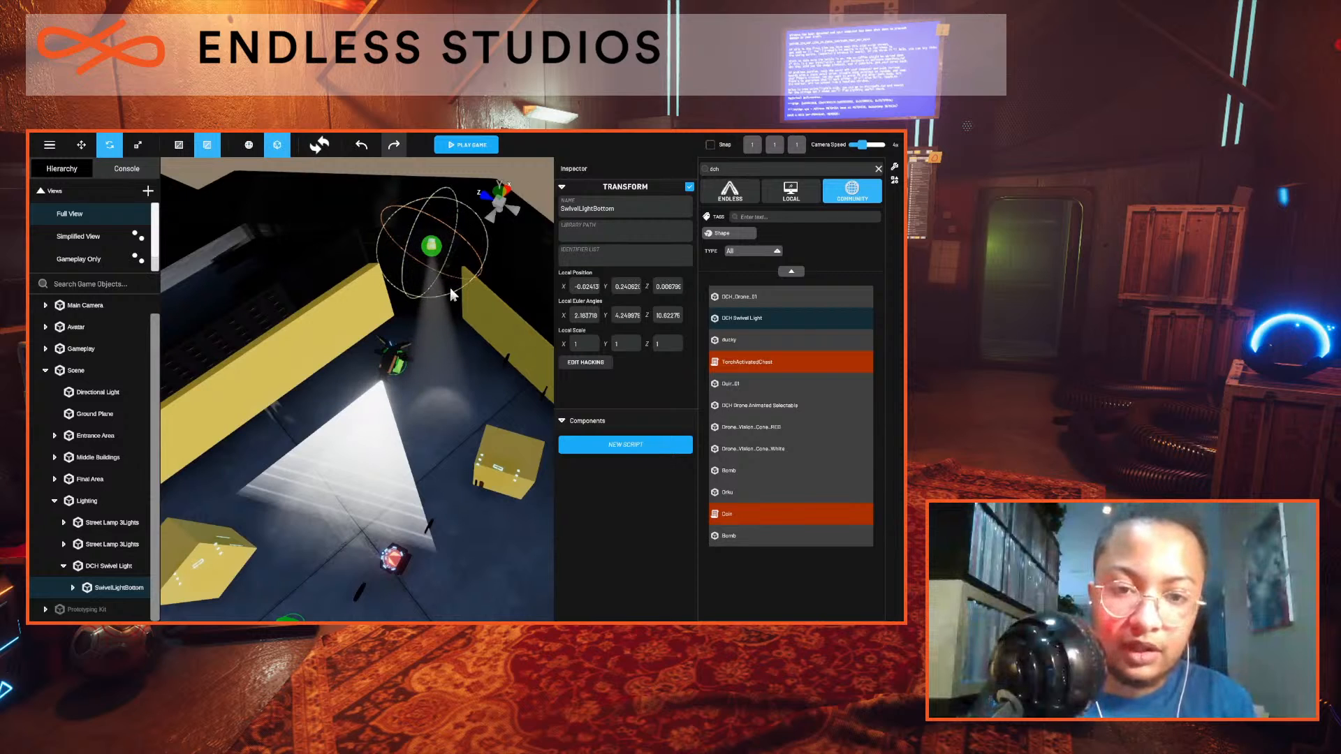
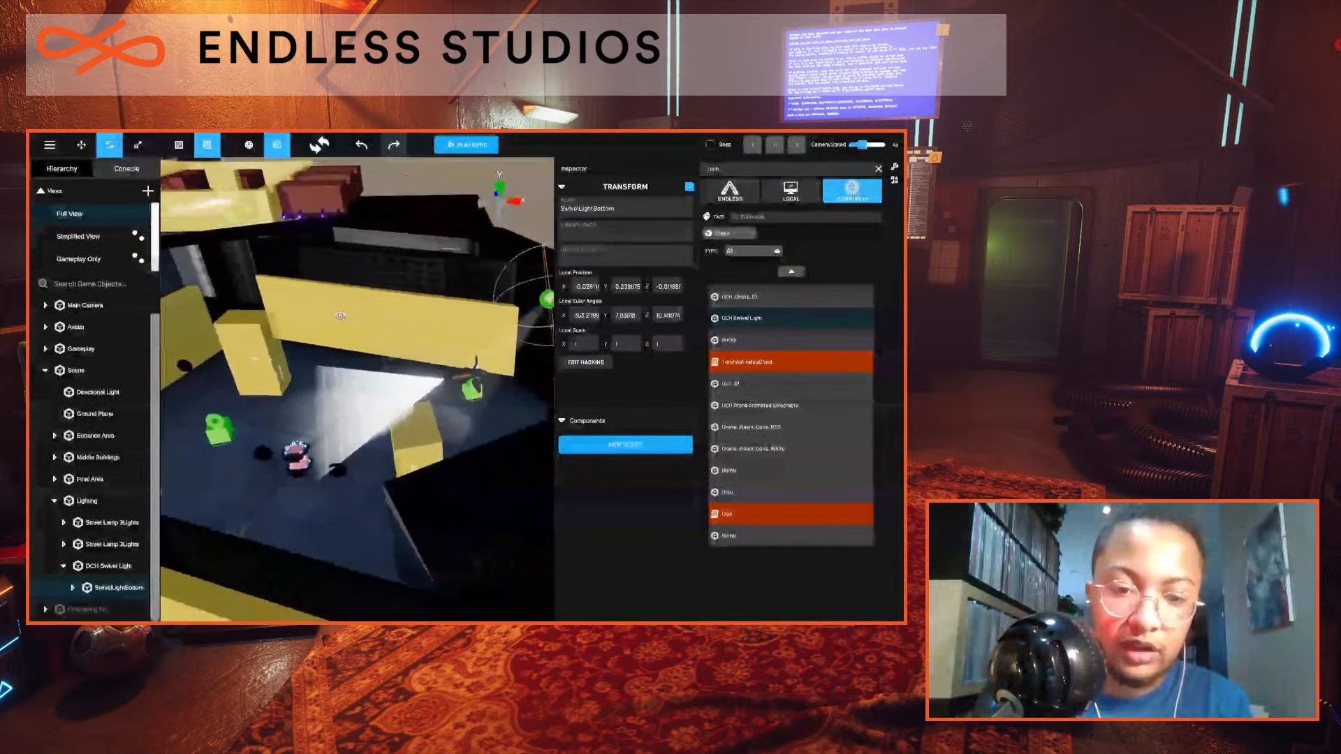
Adjust the SwivelLightBottom part's rotation again to re-aim the light's beam.
{"action": "right_click_drag", "start_coordinate": [340, 316], "coordinate": [427, 334]}
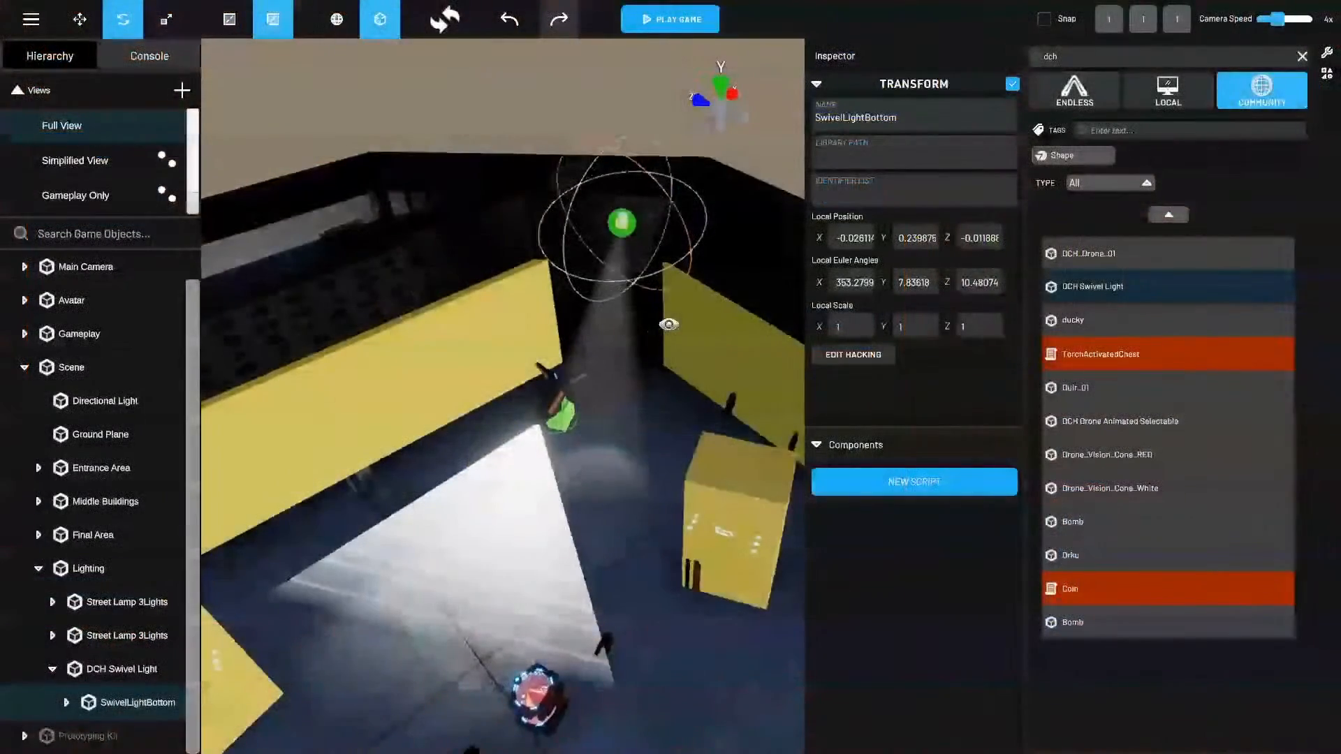
{"action": "right_click_drag", "start_coordinate": [669, 324], "coordinate": [601, 347]}
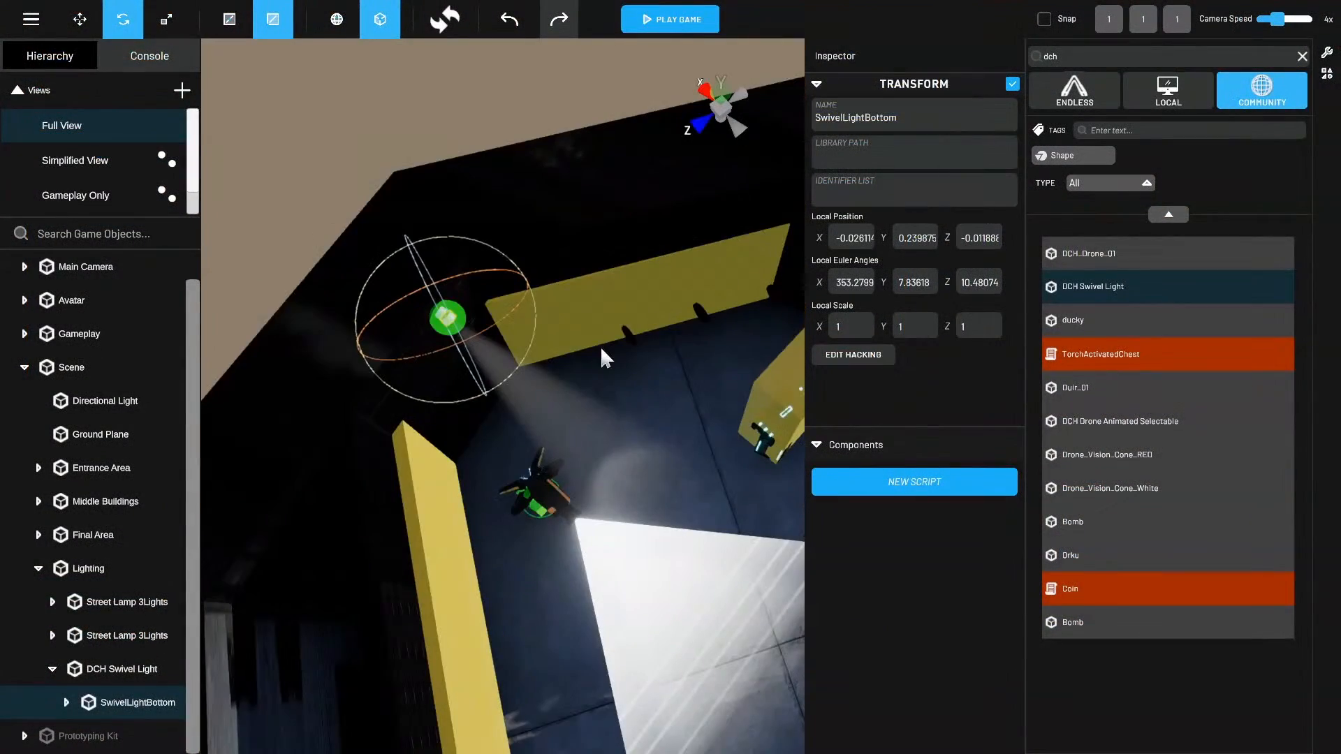
{"action": "left_click_drag", "start_coordinate": [519, 363], "coordinate": [536, 176]}
{"action": "left_click_drag", "start_coordinate": [530, 297], "coordinate": [497, 312]}
{"action": "left_click", "coordinate": [498, 312]}
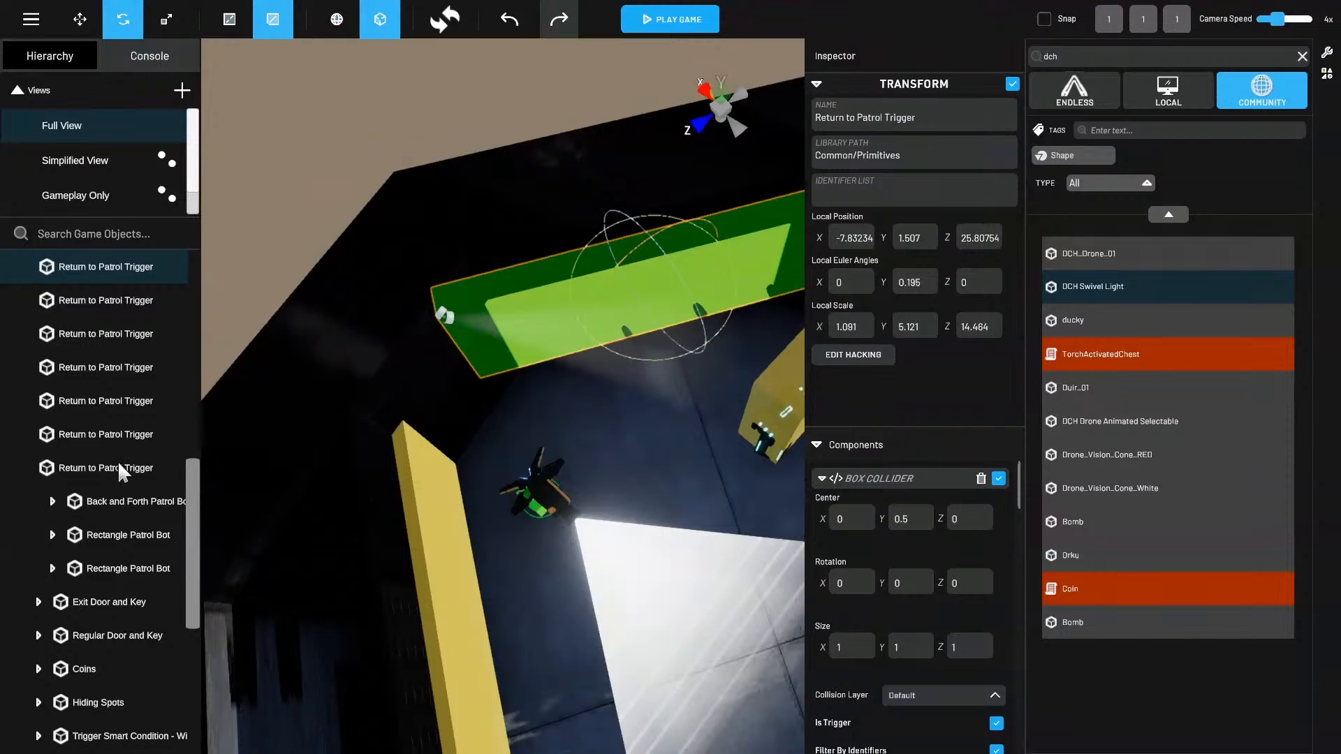
Collapse the expanded Back and Forth Patrol Bot and the Patrol Bots group in the hierarchy.
{"action": "scroll", "coordinate": [82, 486], "scroll_direction": "up", "scroll_amount": 5}
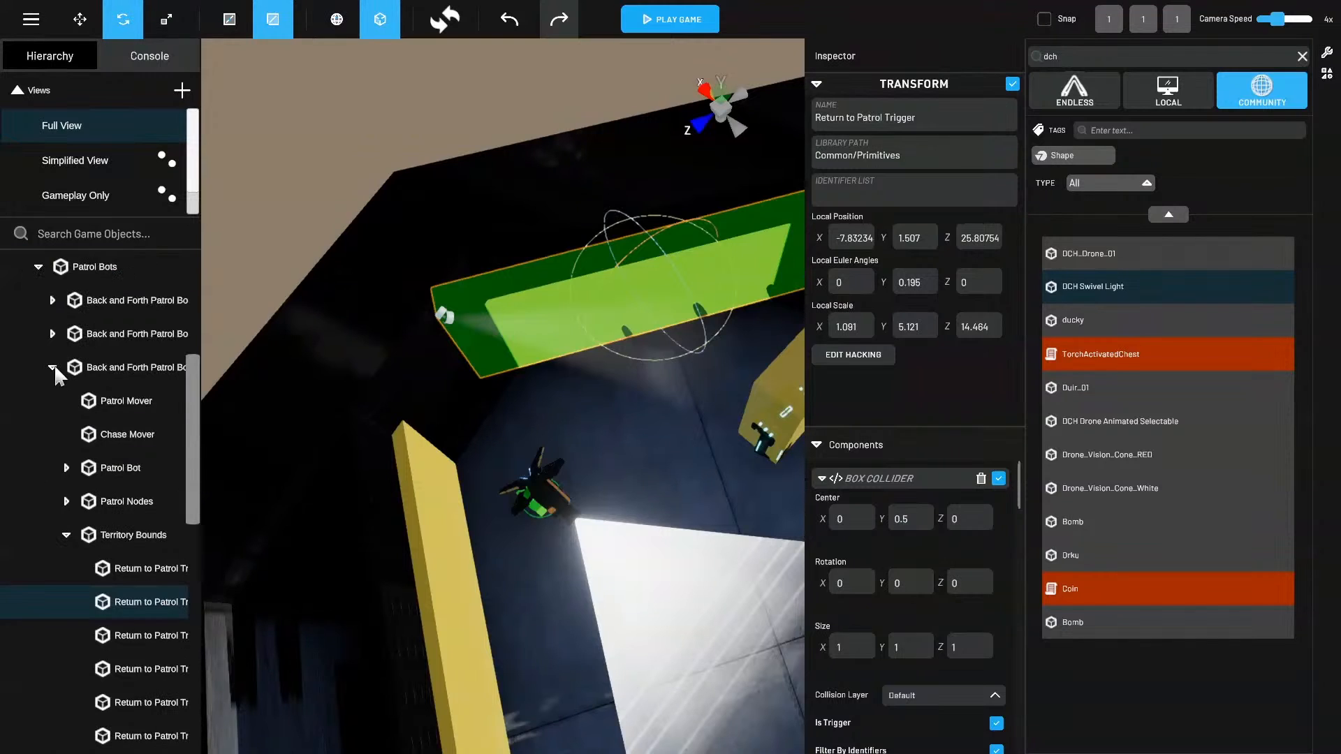
{"action": "left_click", "coordinate": [52, 368]}
{"action": "left_click", "coordinate": [39, 266]}
{"action": "scroll", "coordinate": [103, 491], "scroll_direction": "up", "scroll_amount": 4}
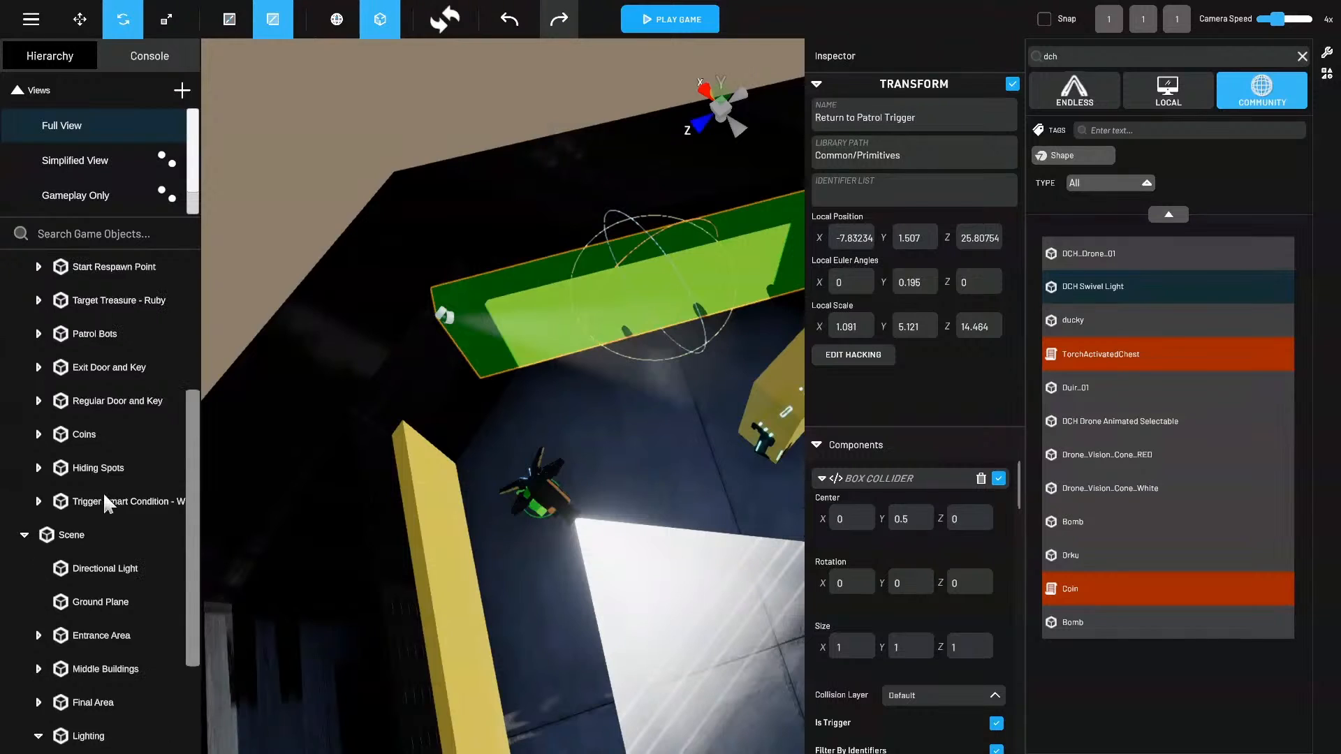
Deactivate the Patrol Bots group under Gameplay so its bots and triggers are hidden from the scene.
{"action": "scroll", "coordinate": [82, 391], "scroll_direction": "up", "scroll_amount": 1}
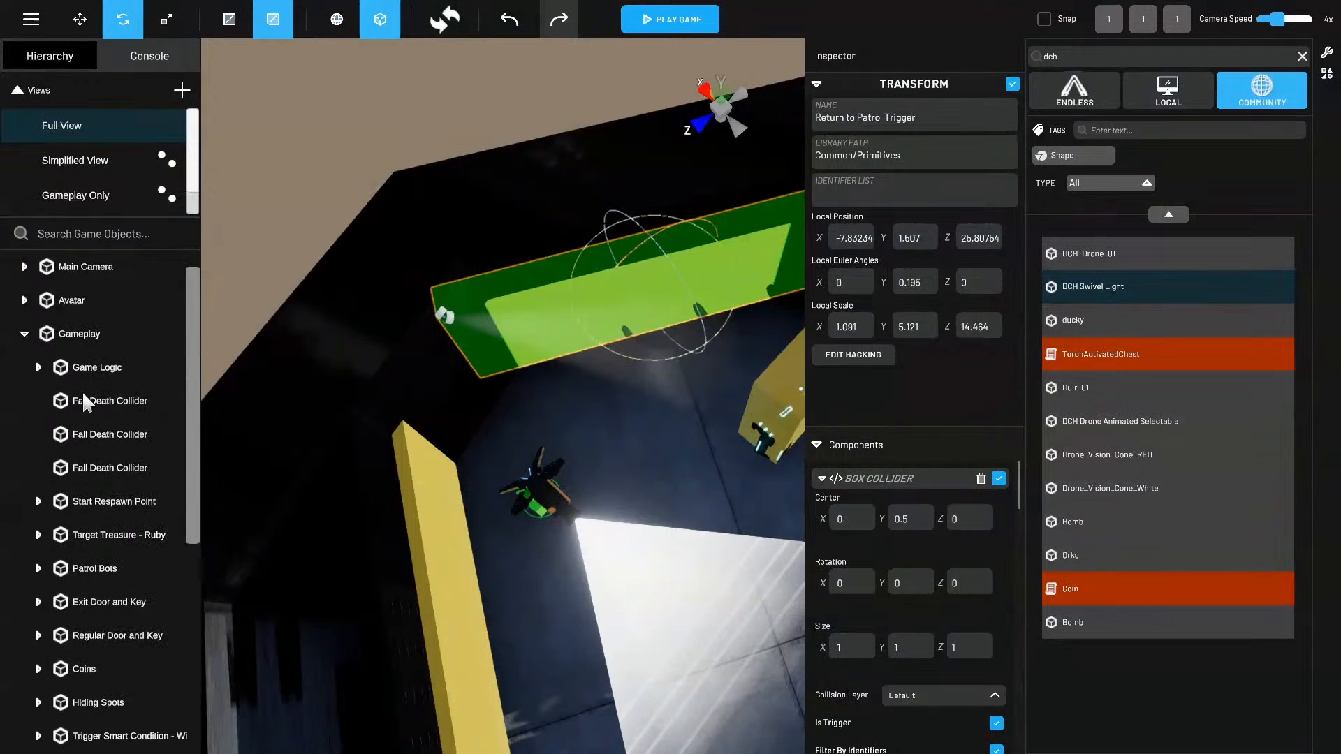
{"action": "scroll", "coordinate": [115, 408], "scroll_direction": "down", "scroll_amount": 4}
{"action": "scroll", "coordinate": [108, 425], "scroll_direction": "up", "scroll_amount": 4}
{"action": "scroll", "coordinate": [78, 534], "scroll_direction": "down", "scroll_amount": 4}
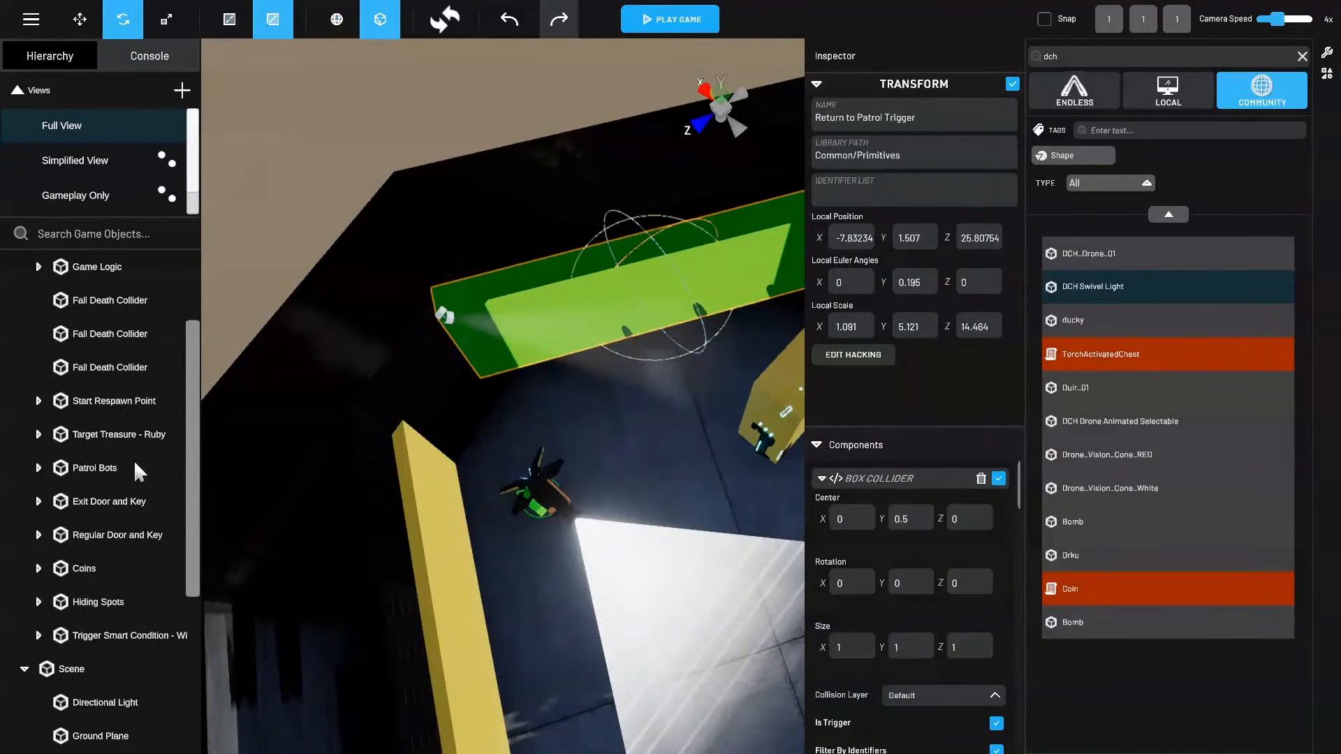
{"action": "left_click", "coordinate": [105, 468]}
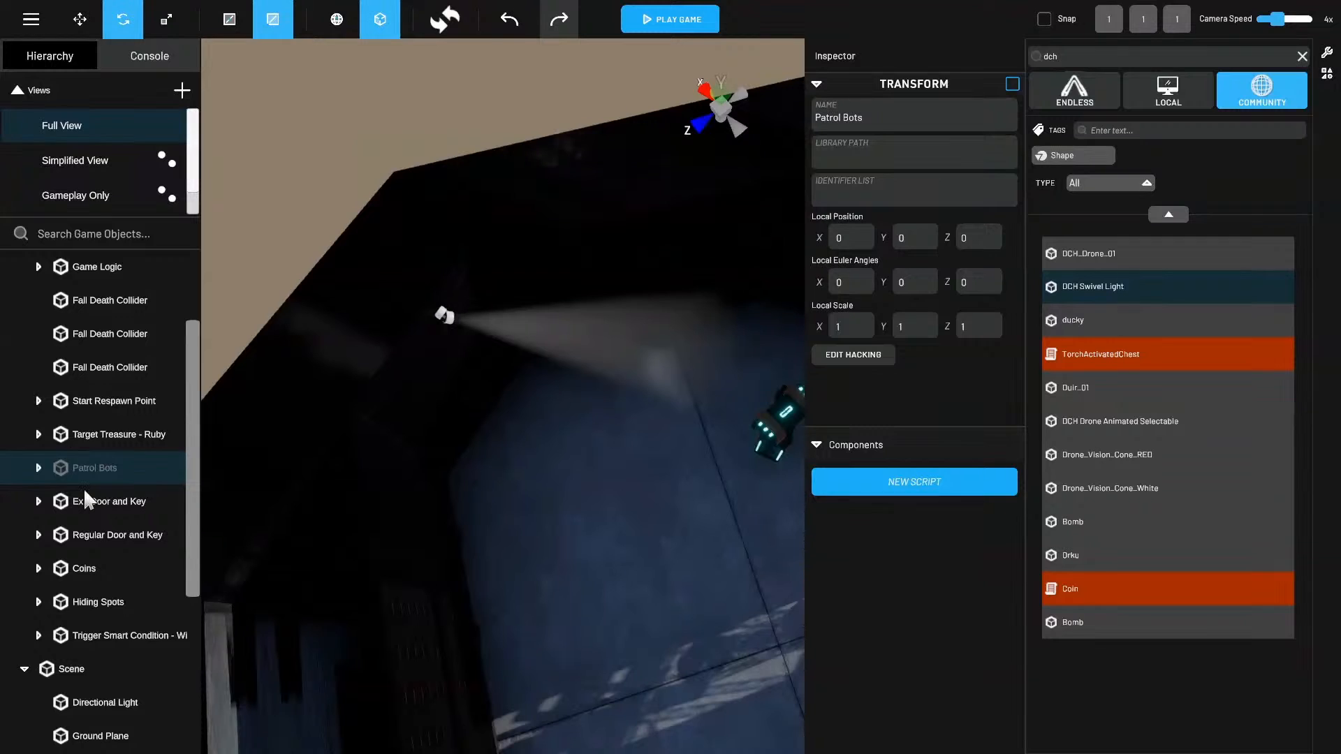
Rotate the DCH Swivel Light's SwivelLightBottom part to about X 44.8, Y 331.5, Z 13.9 to aim its beam at the rooftop floor.
{"action": "scroll", "coordinate": [110, 641], "scroll_direction": "down", "scroll_amount": 5}
{"action": "left_click", "coordinate": [137, 703]}
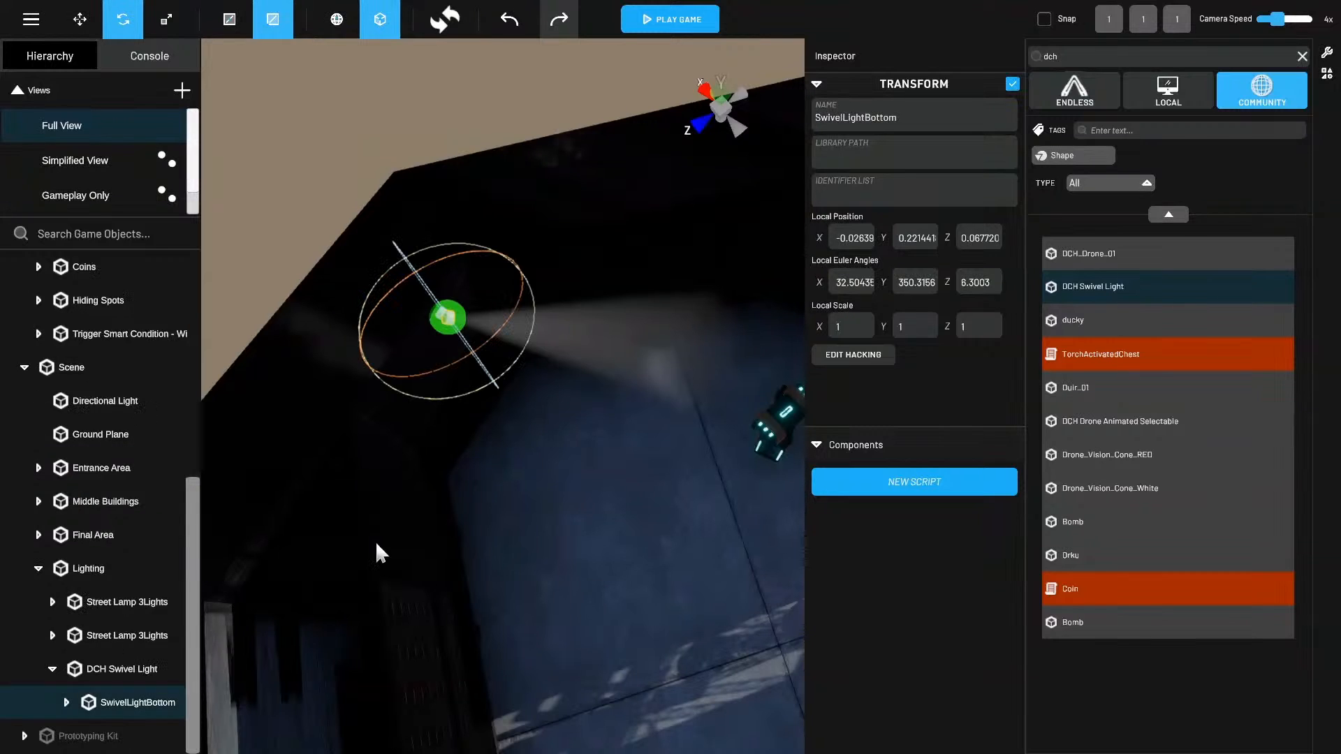
{"action": "right_click_drag", "start_coordinate": [377, 544], "coordinate": [592, 356]}
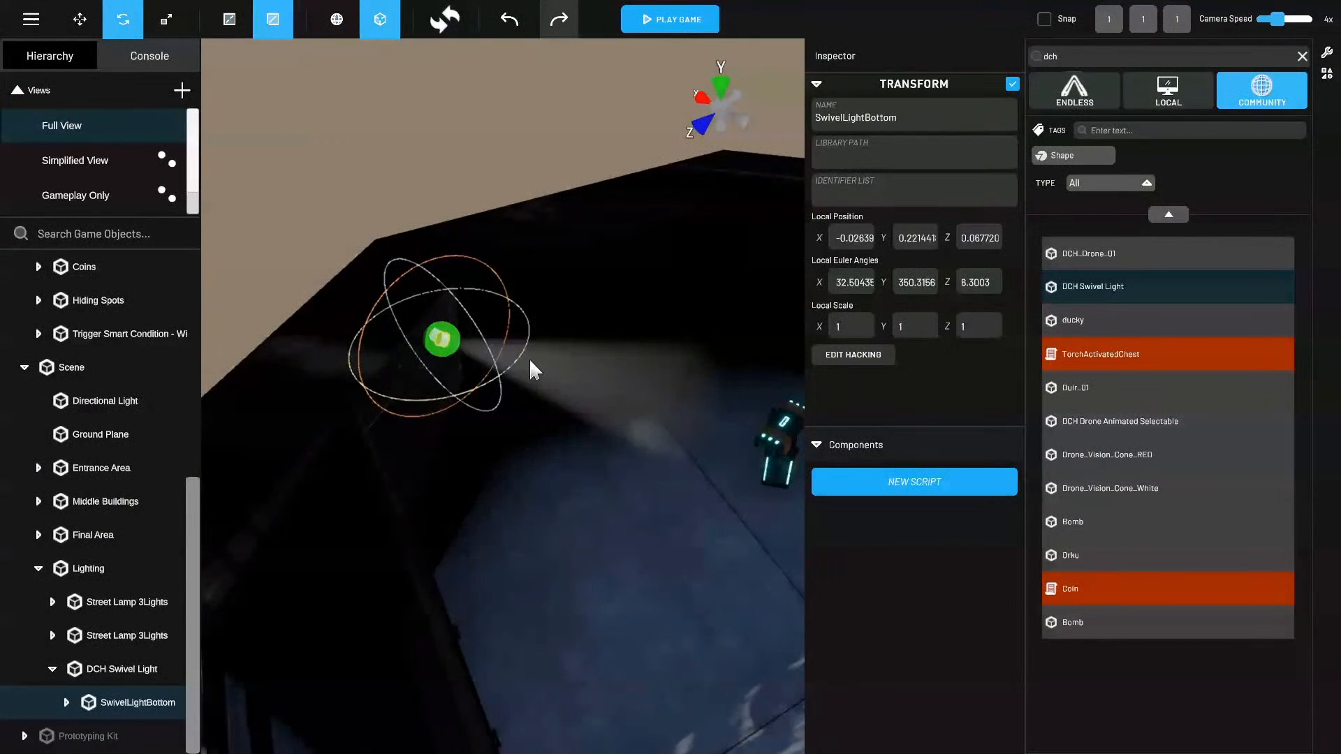
{"action": "left_click_drag", "start_coordinate": [509, 362], "coordinate": [536, 345]}
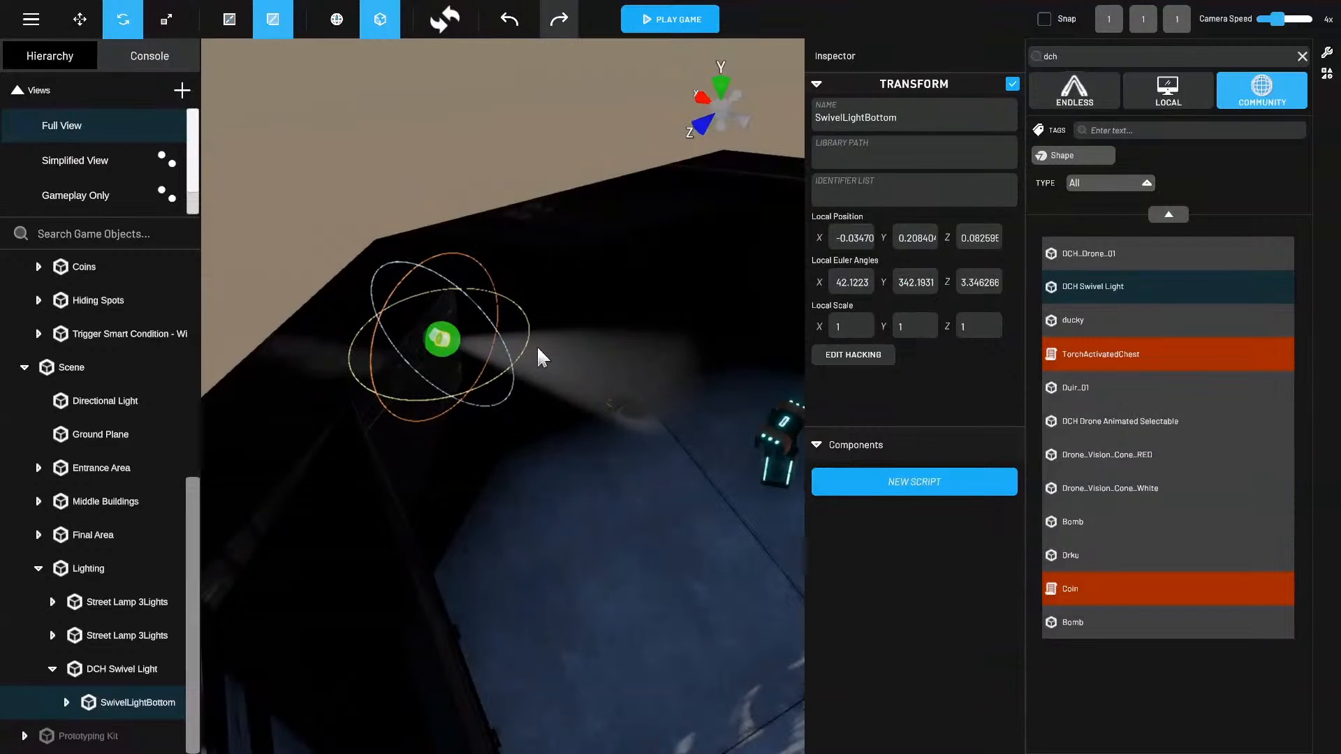
{"action": "left_click_drag", "start_coordinate": [461, 285], "coordinate": [501, 299]}
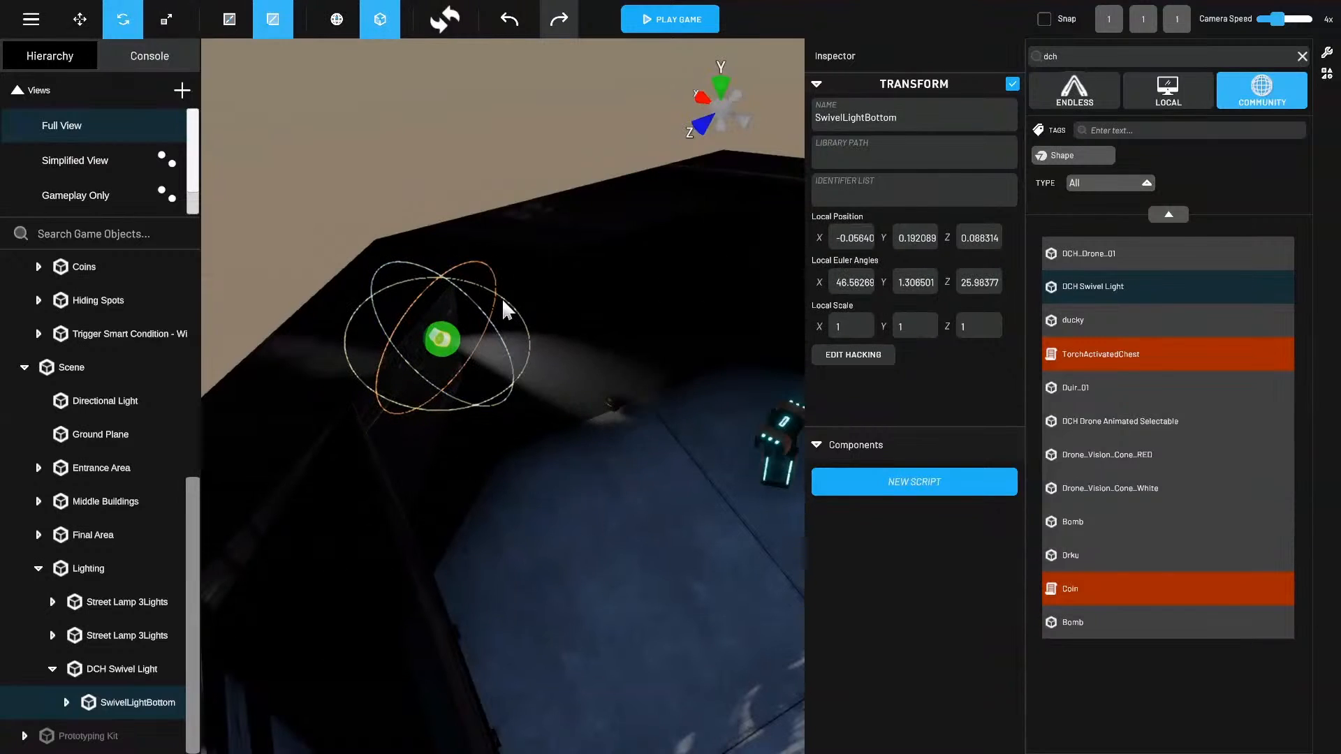
{"action": "left_click_drag", "start_coordinate": [416, 321], "coordinate": [482, 374]}
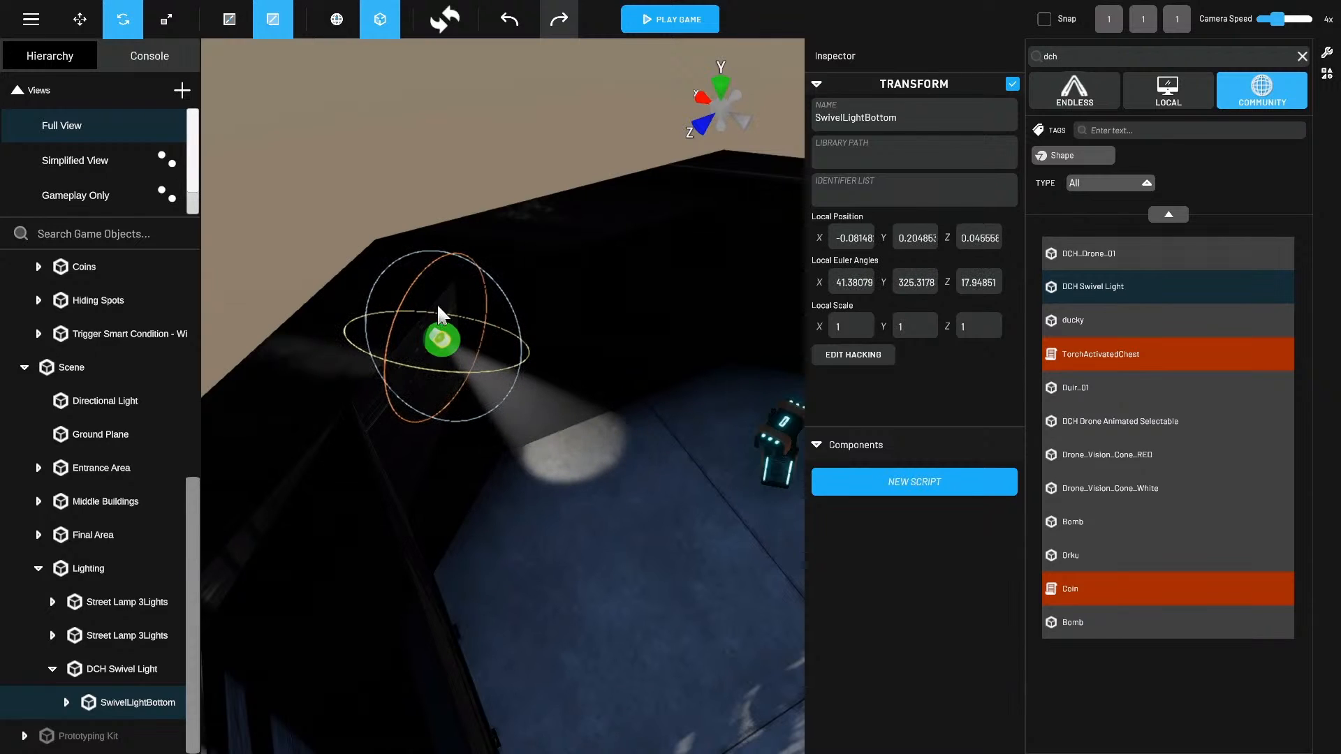
{"action": "left_click_drag", "start_coordinate": [396, 303], "coordinate": [360, 322]}
Fine-tune the SwivelLightBottom part's rotation to about X 35.8, Y 336.7, Z 15.6.
{"action": "right_click_drag", "start_coordinate": [358, 320], "coordinate": [703, 617]}
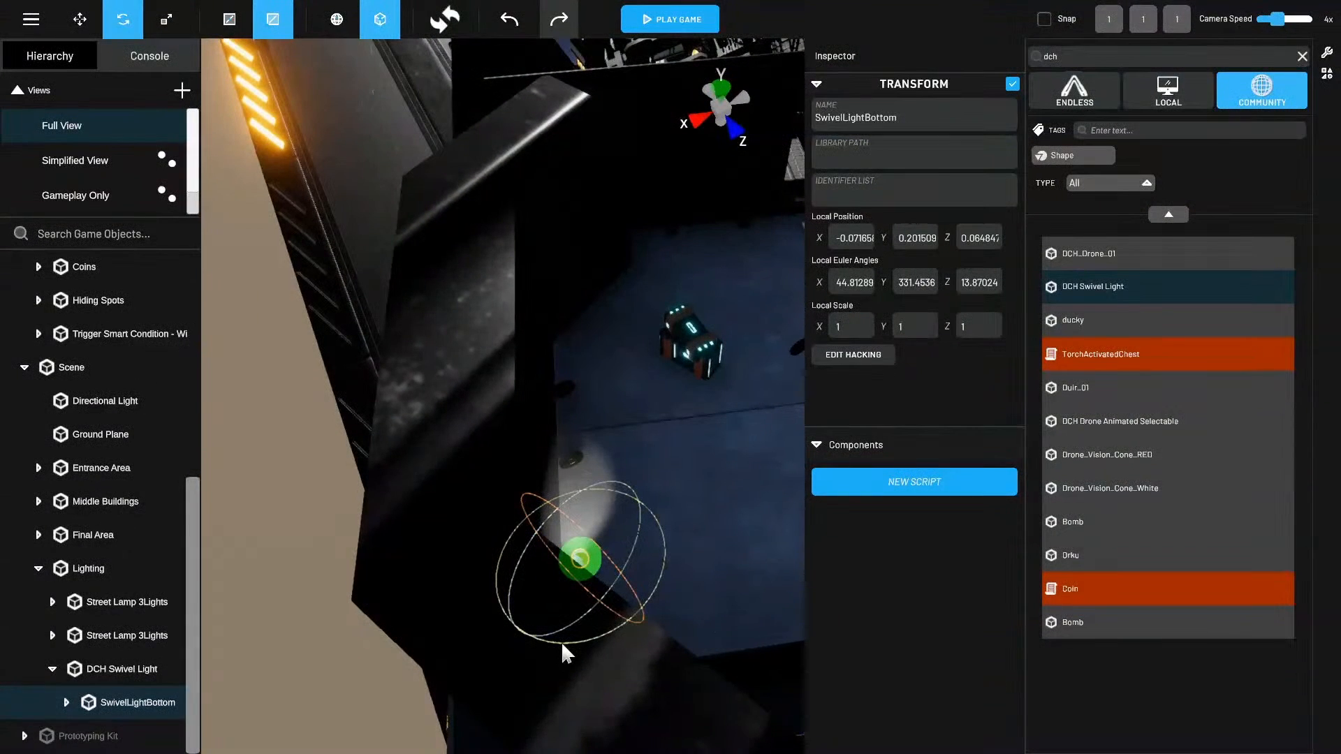
{"action": "left_click_drag", "start_coordinate": [560, 641], "coordinate": [533, 639]}
{"action": "right_click_drag", "start_coordinate": [770, 546], "coordinate": [593, 557]}
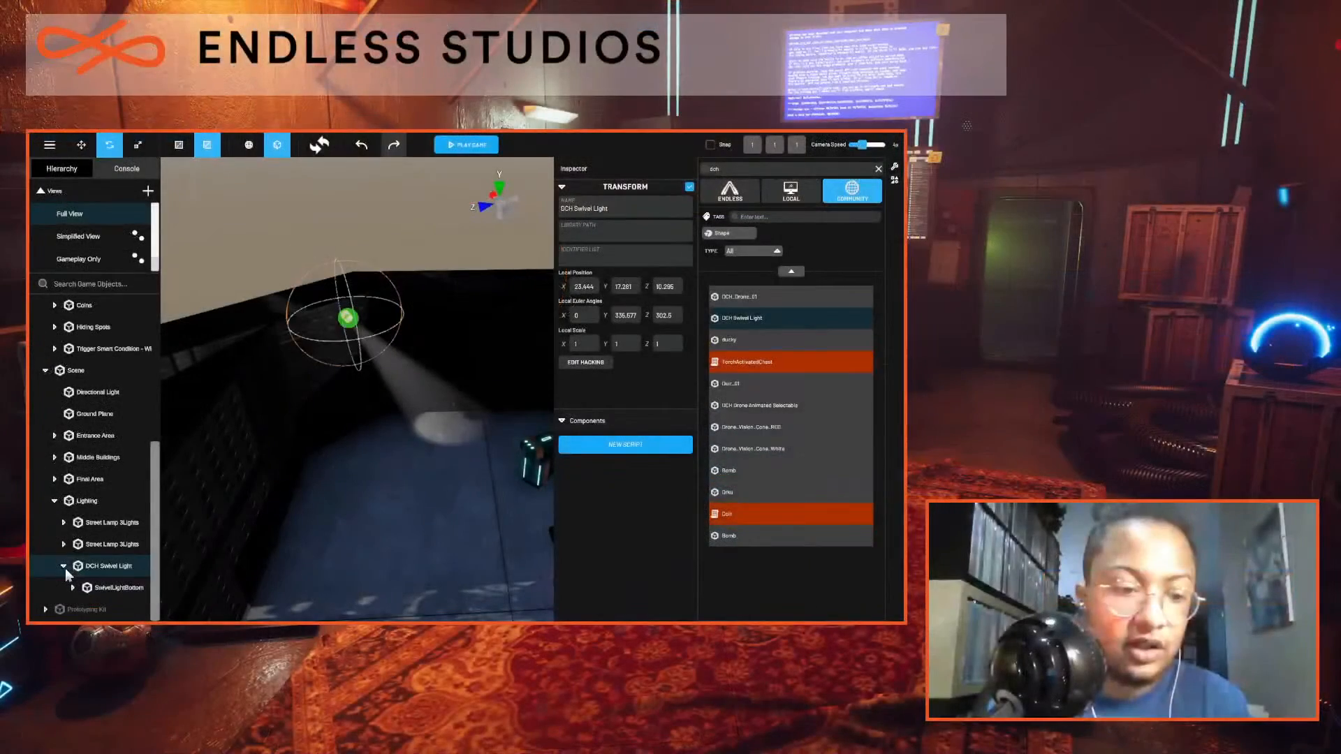
Duplicate the DCH Swivel Light and turn the copy around its vertical axis to about Y 126.
{"action": "left_click", "coordinate": [52, 669]}
{"action": "right_click", "coordinate": [110, 588]}
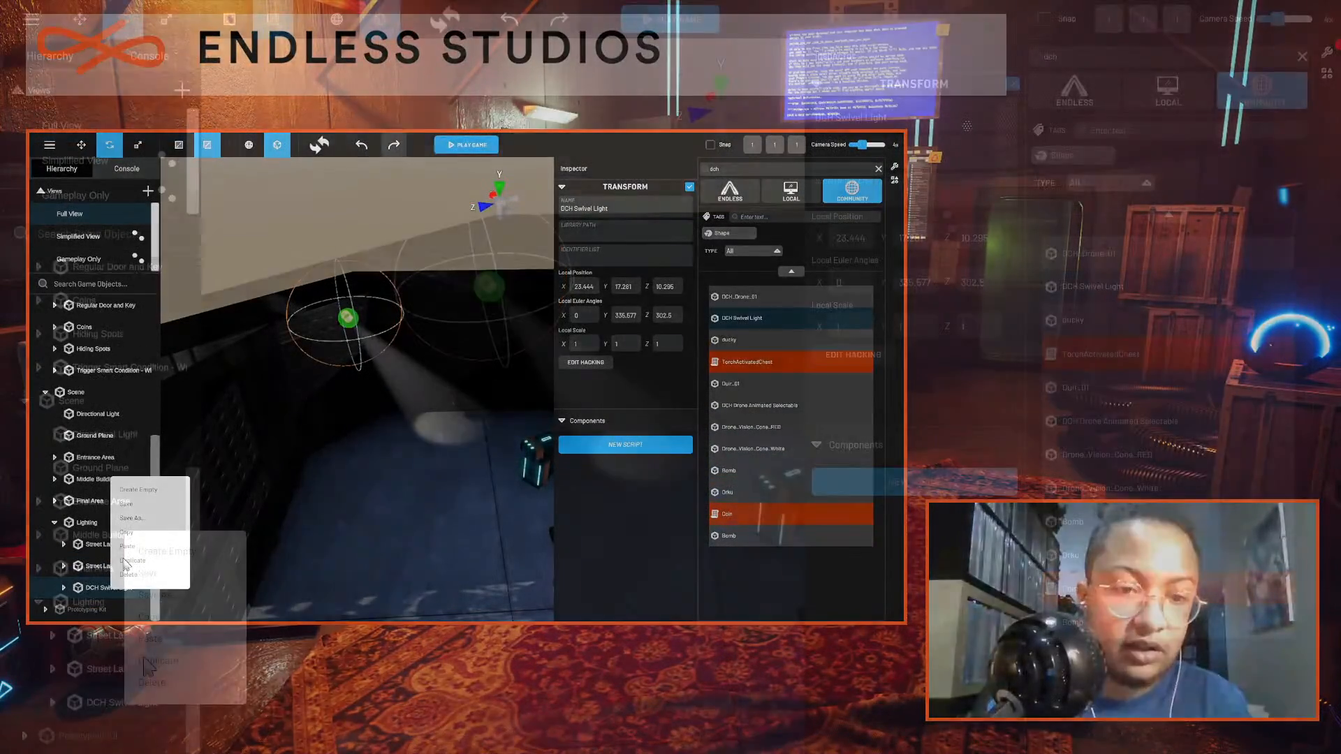
{"action": "left_click", "coordinate": [125, 556]}
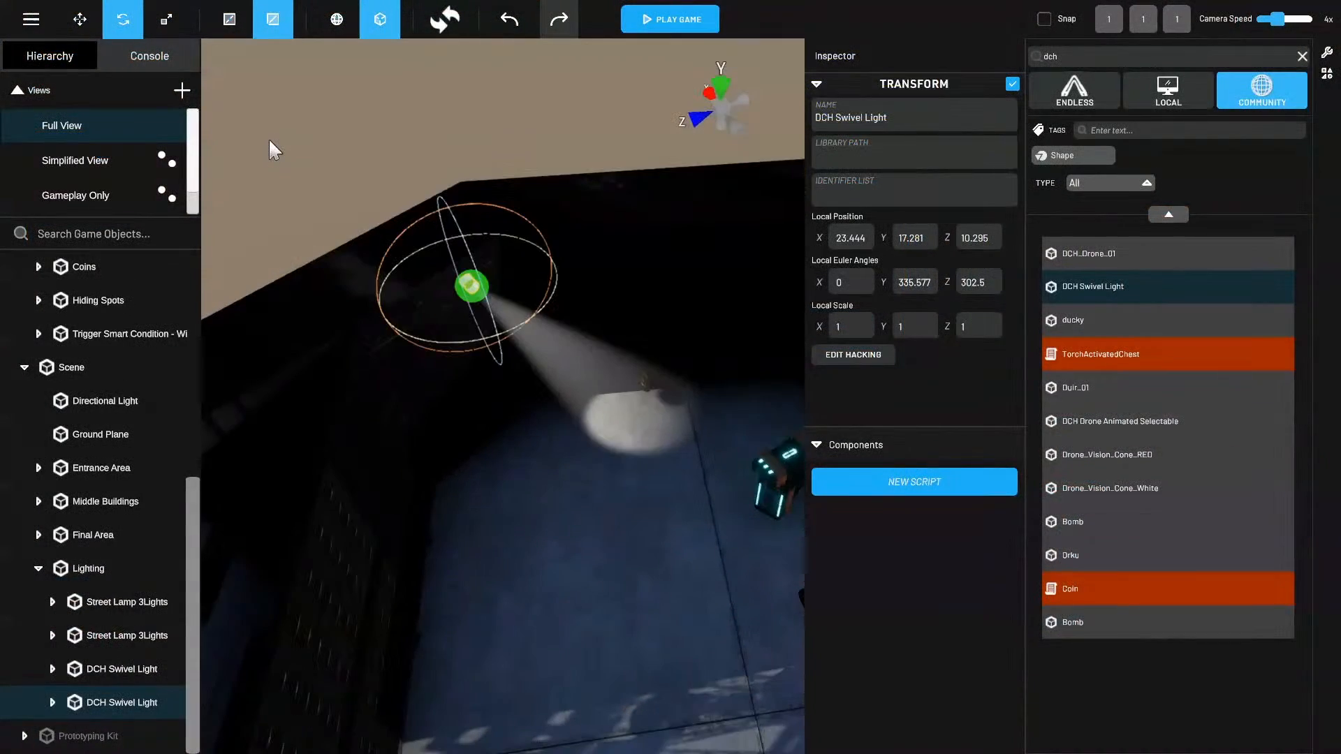
{"action": "left_click_drag", "start_coordinate": [454, 342], "coordinate": [21, 311]}
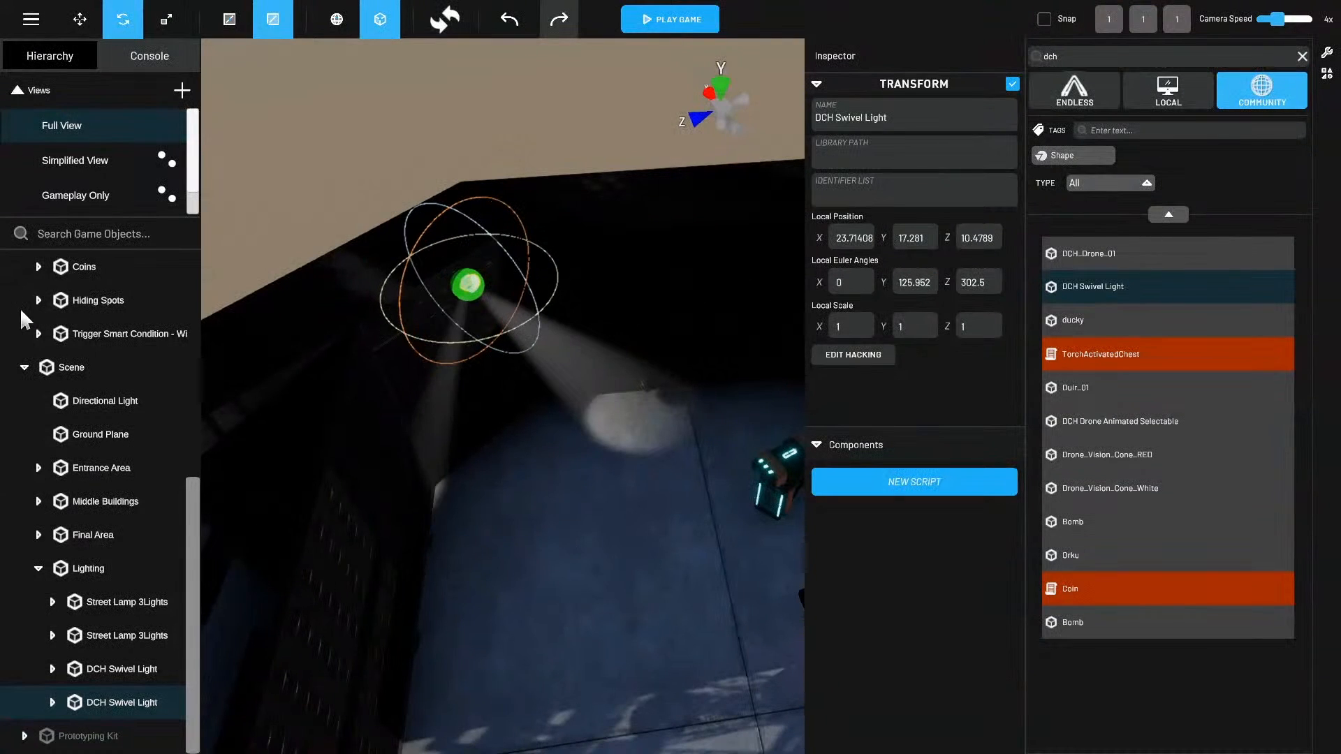
Move the duplicated swivel light across to the far wall, to about X 18.79, Y 17.28, Z -0.96.
{"action": "mouse_move", "coordinate": [370, 405]}
{"action": "middle_mouse_down"}
{"action": "mouse_move", "coordinate": [332, 404]}
{"action": "mouse_move", "coordinate": [347, 407]}
{"action": "middle_mouse_up"}
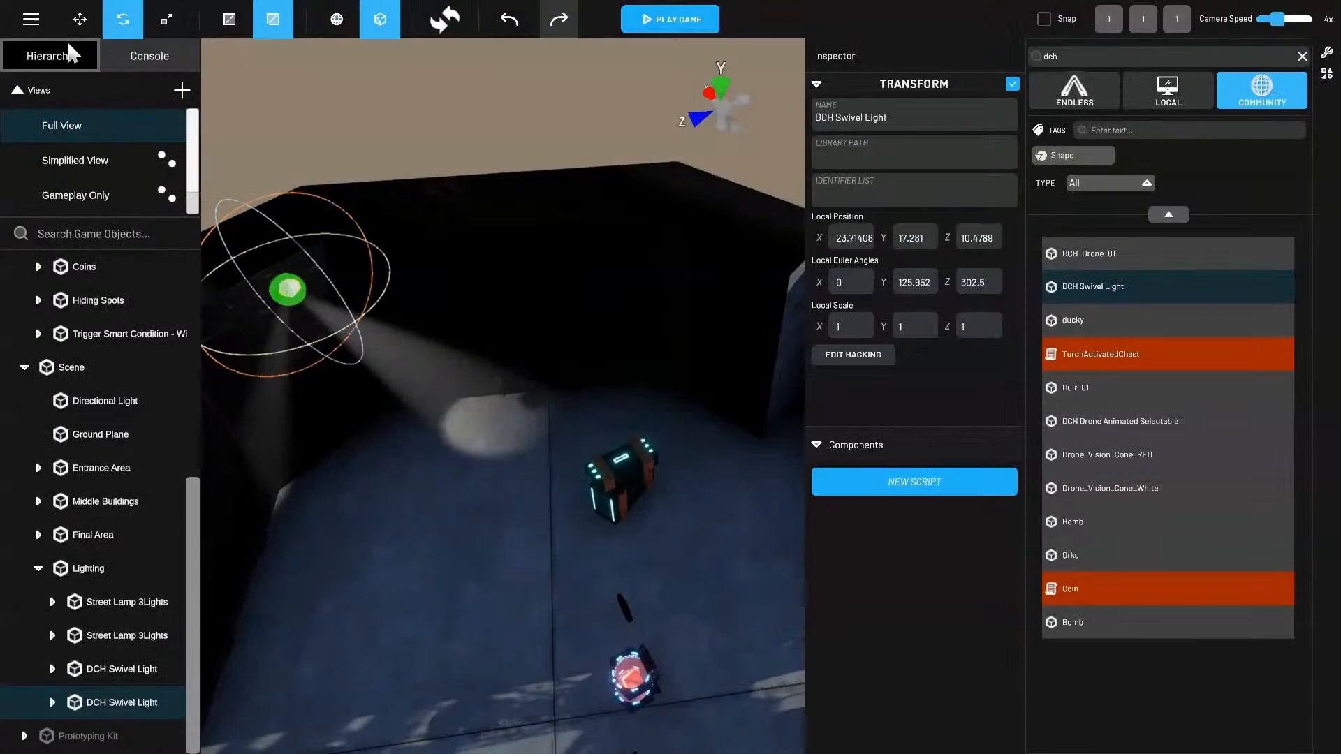
{"action": "key", "text": "w"}
{"action": "left_click_drag", "start_coordinate": [287, 299], "coordinate": [710, 265]}
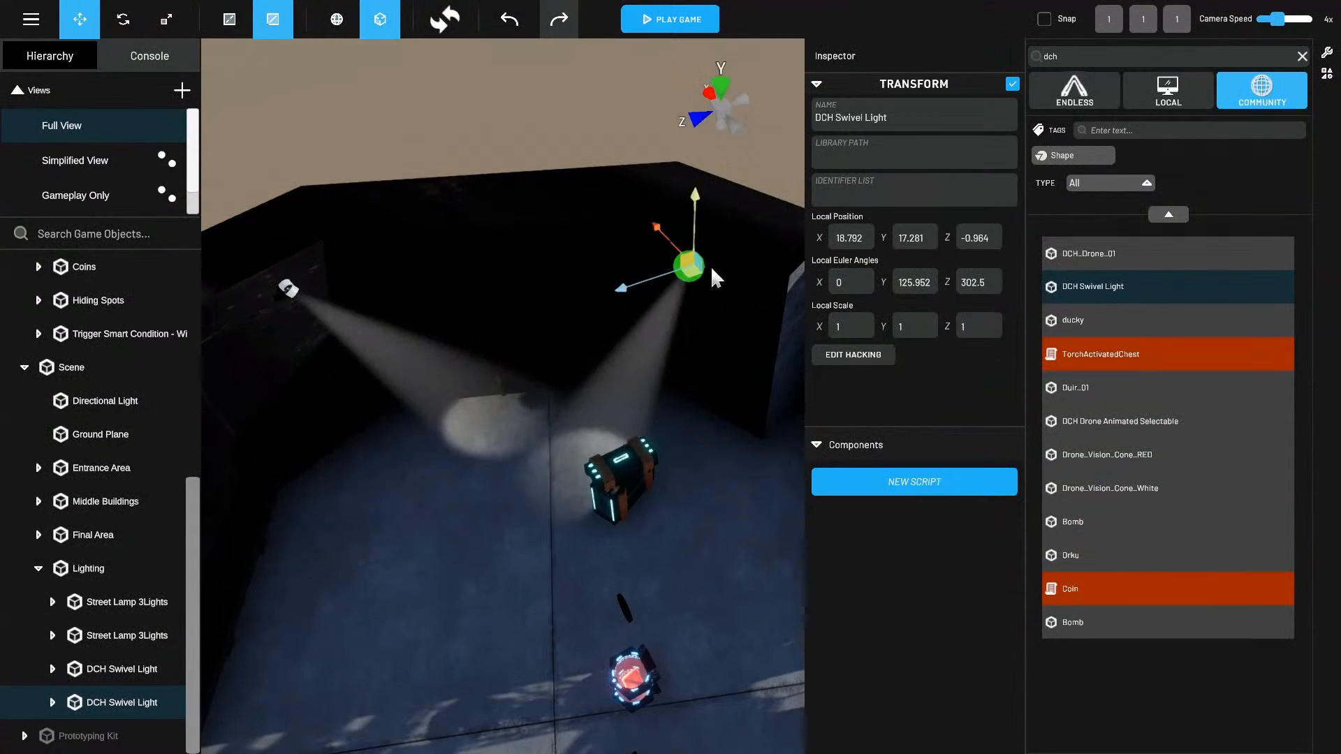
{"action": "scroll", "coordinate": [651, 328], "scroll_direction": "up", "scroll_amount": 4}
{"action": "right_click_drag", "start_coordinate": [651, 328], "coordinate": [653, 368]}
{"action": "scroll", "coordinate": [613, 422], "scroll_direction": "up", "scroll_amount": 3}
{"action": "left_click", "coordinate": [566, 497]}
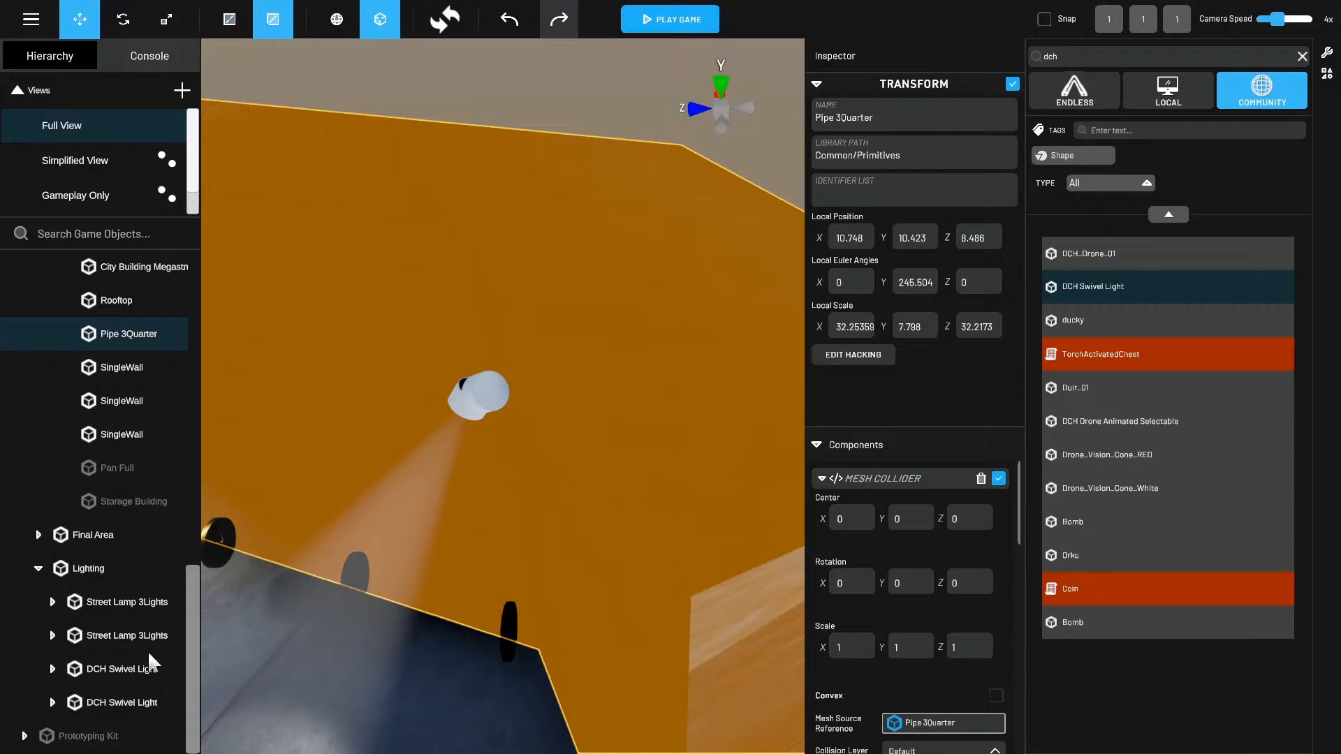
Rotate the duplicated DCH Swivel Light to about X 311.5, Y 107.9, Z 288.9.
{"action": "double_click", "coordinate": [152, 699]}
{"action": "right_click_drag", "start_coordinate": [517, 548], "coordinate": [590, 612]}
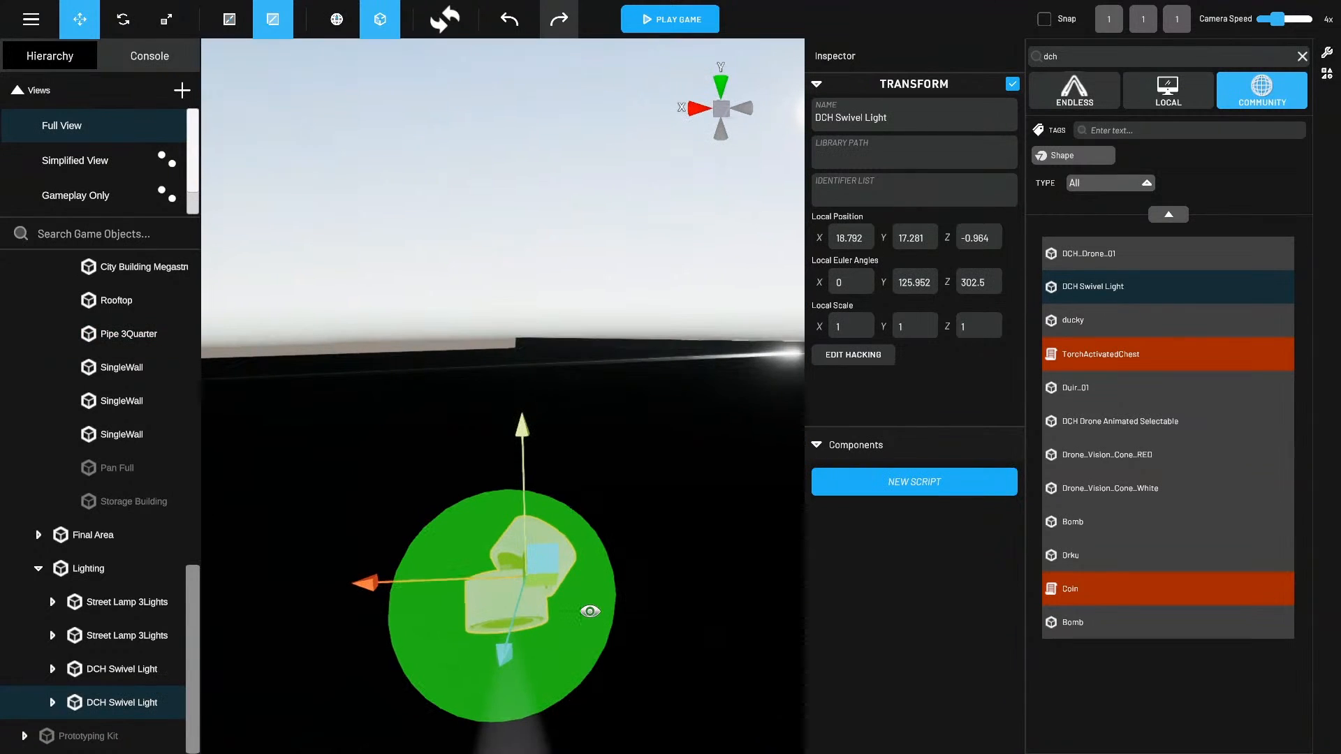
{"action": "key", "text": "e"}
{"action": "left_click_drag", "start_coordinate": [655, 478], "coordinate": [747, 744]}
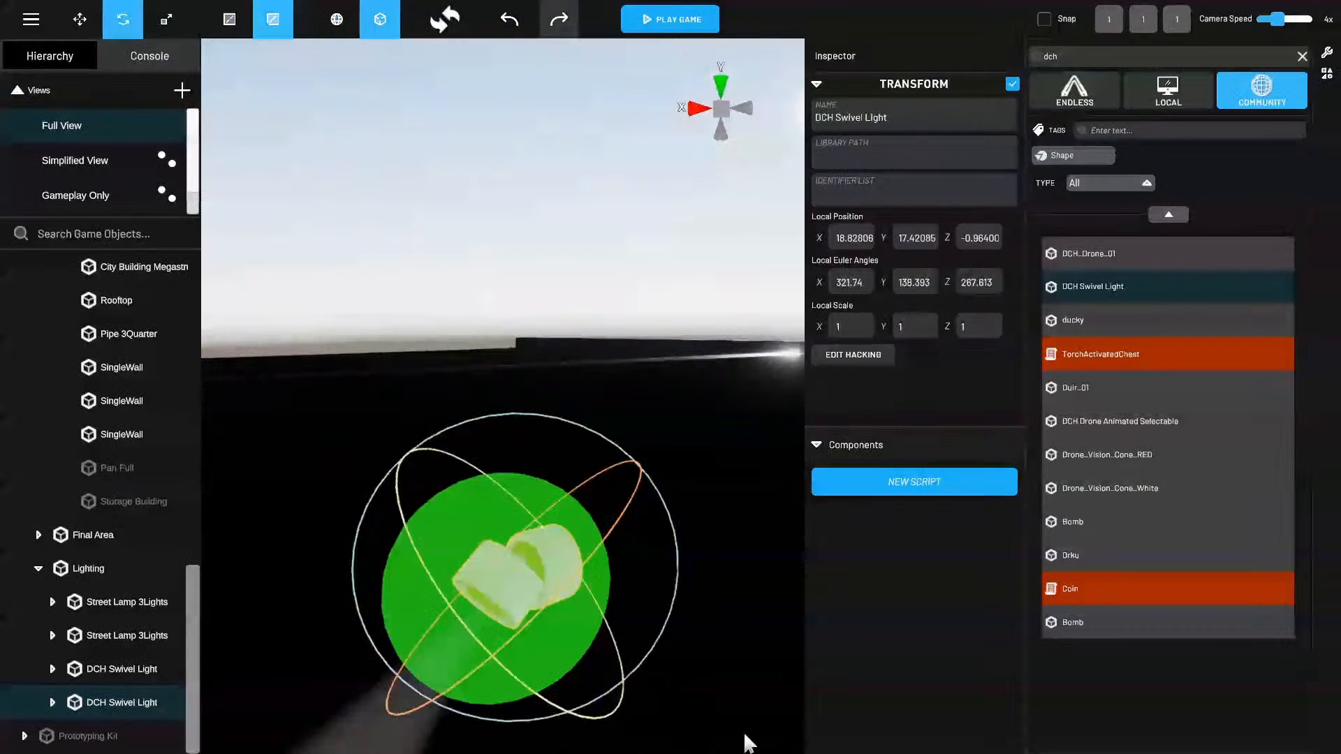
{"action": "left_click_drag", "start_coordinate": [508, 488], "coordinate": [546, 516]}
Rotate the duplicated swivel light further against the wall, to about X 314.2, Y 69.9, Z 291.9.
{"action": "scroll", "coordinate": [466, 393], "scroll_direction": "down", "scroll_amount": 5}
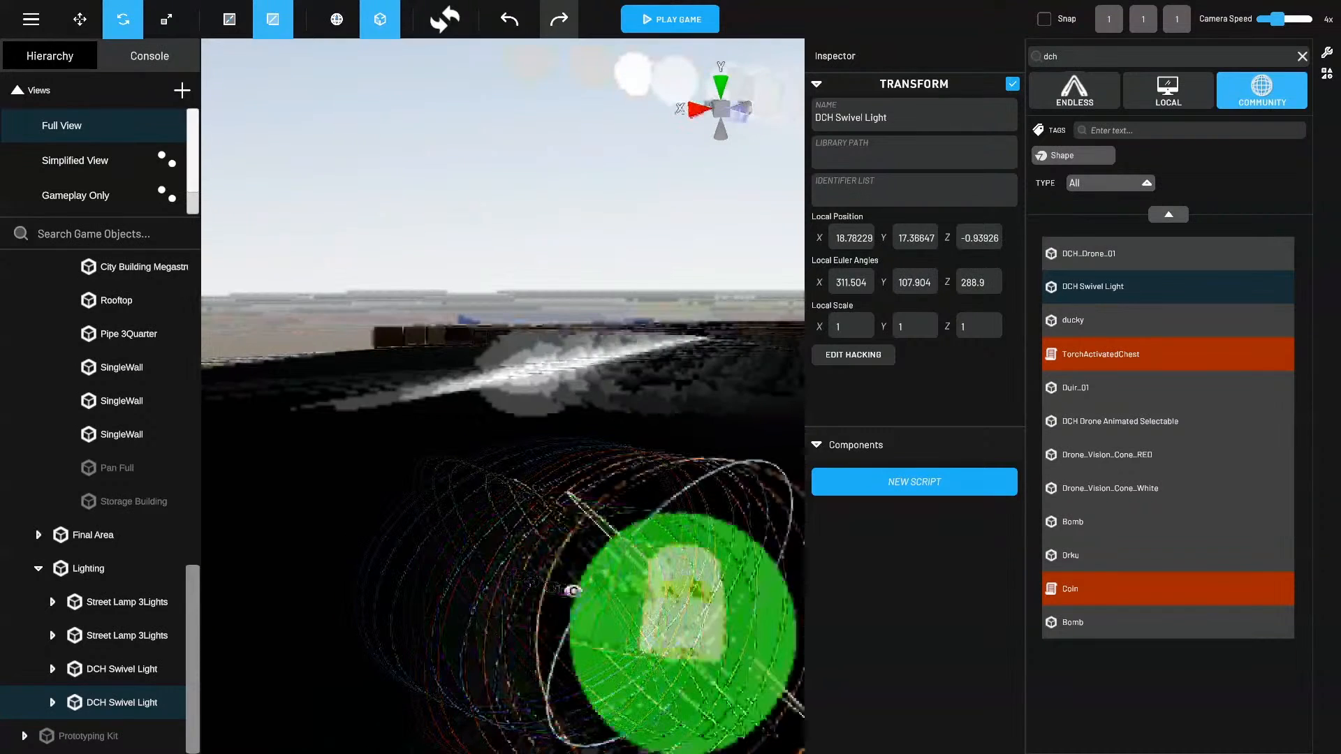
{"action": "right_click_drag", "start_coordinate": [530, 572], "coordinate": [544, 505]}
{"action": "left_click_drag", "start_coordinate": [545, 505], "coordinate": [619, 405]}
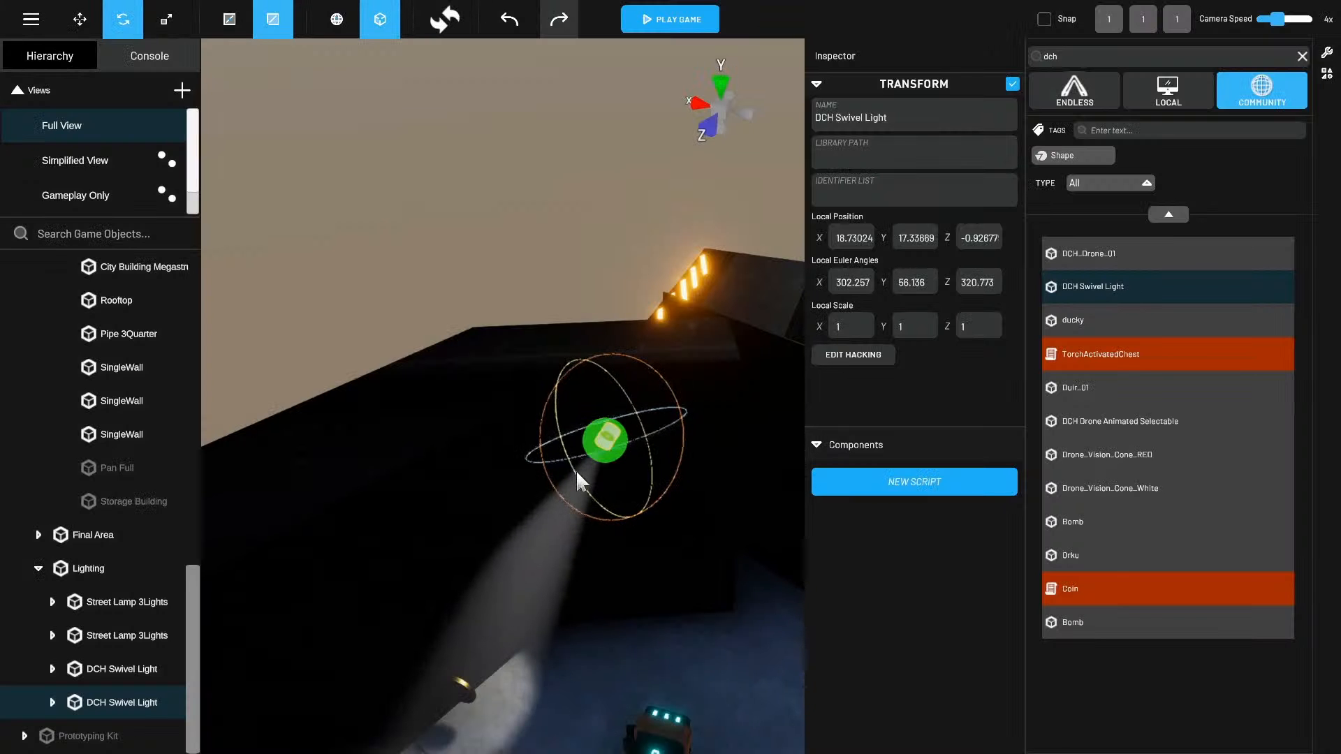
{"action": "left_click_drag", "start_coordinate": [576, 469], "coordinate": [603, 525]}
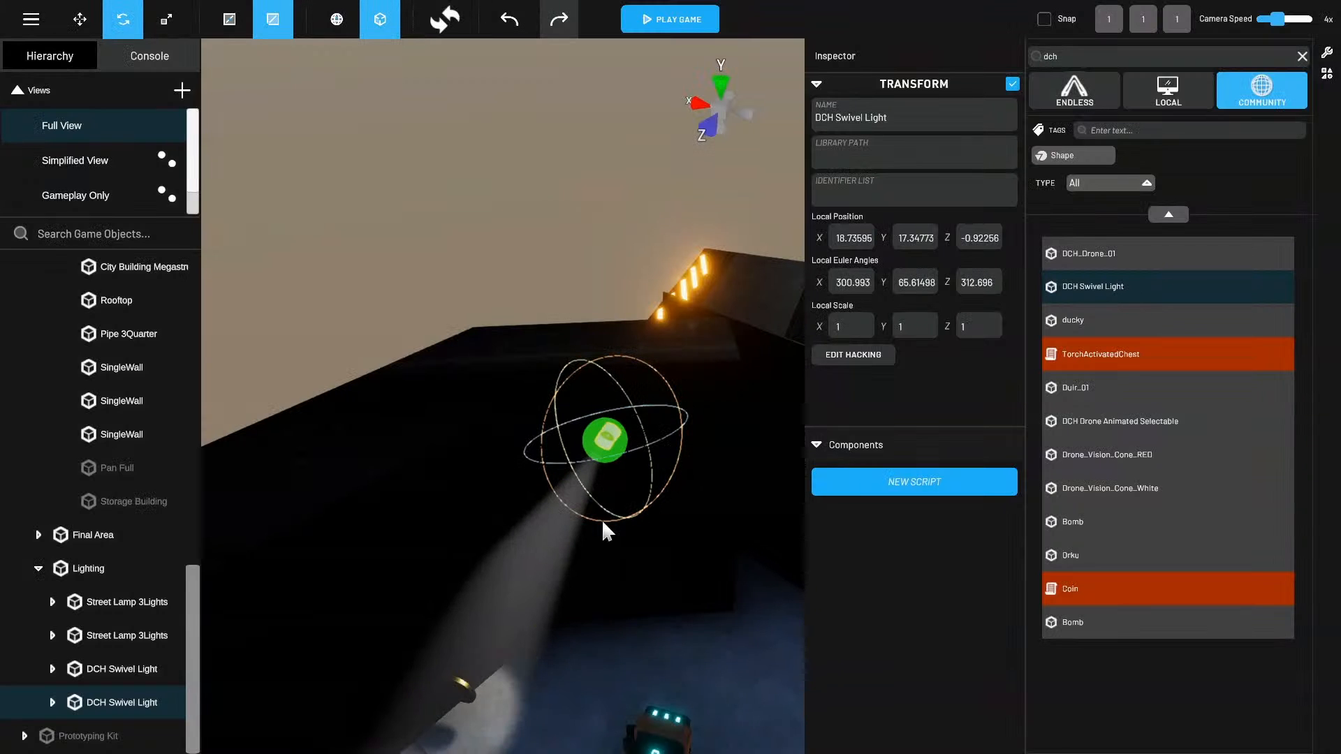
{"action": "left_click_drag", "start_coordinate": [668, 469], "coordinate": [678, 409]}
{"action": "right_click_drag", "start_coordinate": [679, 409], "coordinate": [538, 491]}
{"action": "left_click_drag", "start_coordinate": [603, 441], "coordinate": [573, 447]}
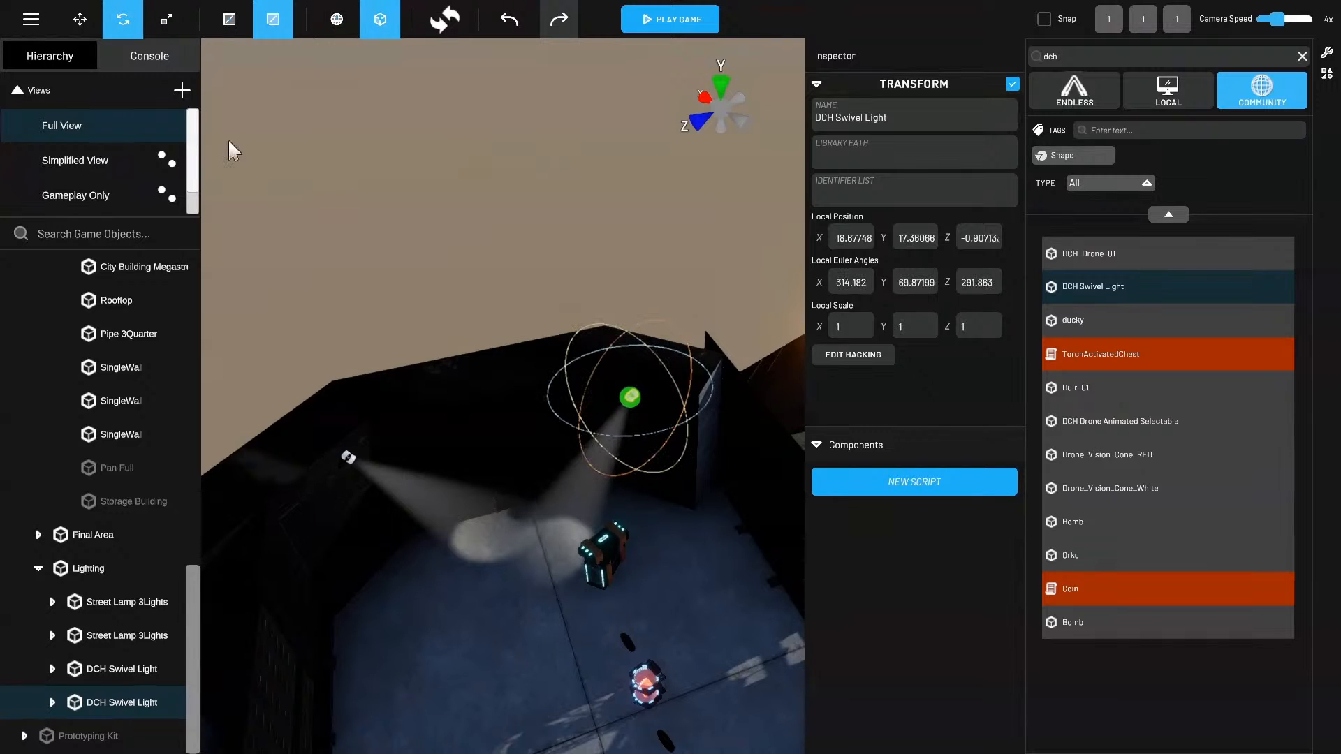
Move the duplicated light to about X 19.64, Y 17.36, Z -0.69 and rotate it to about X 313.9, Y 63.3, Z 289.8.
{"action": "key", "text": "w"}
{"action": "left_click_drag", "start_coordinate": [637, 413], "coordinate": [619, 400]}
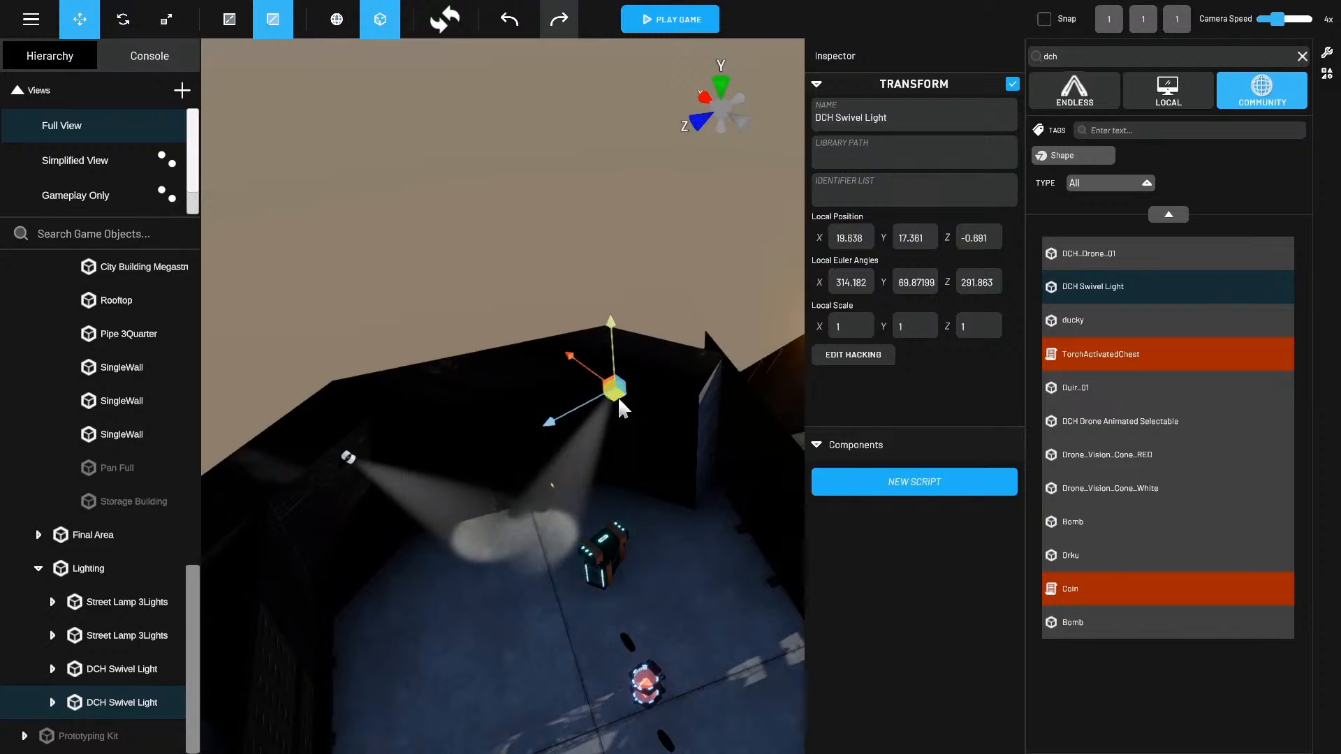
{"action": "right_click_drag", "start_coordinate": [615, 397], "coordinate": [504, 399]}
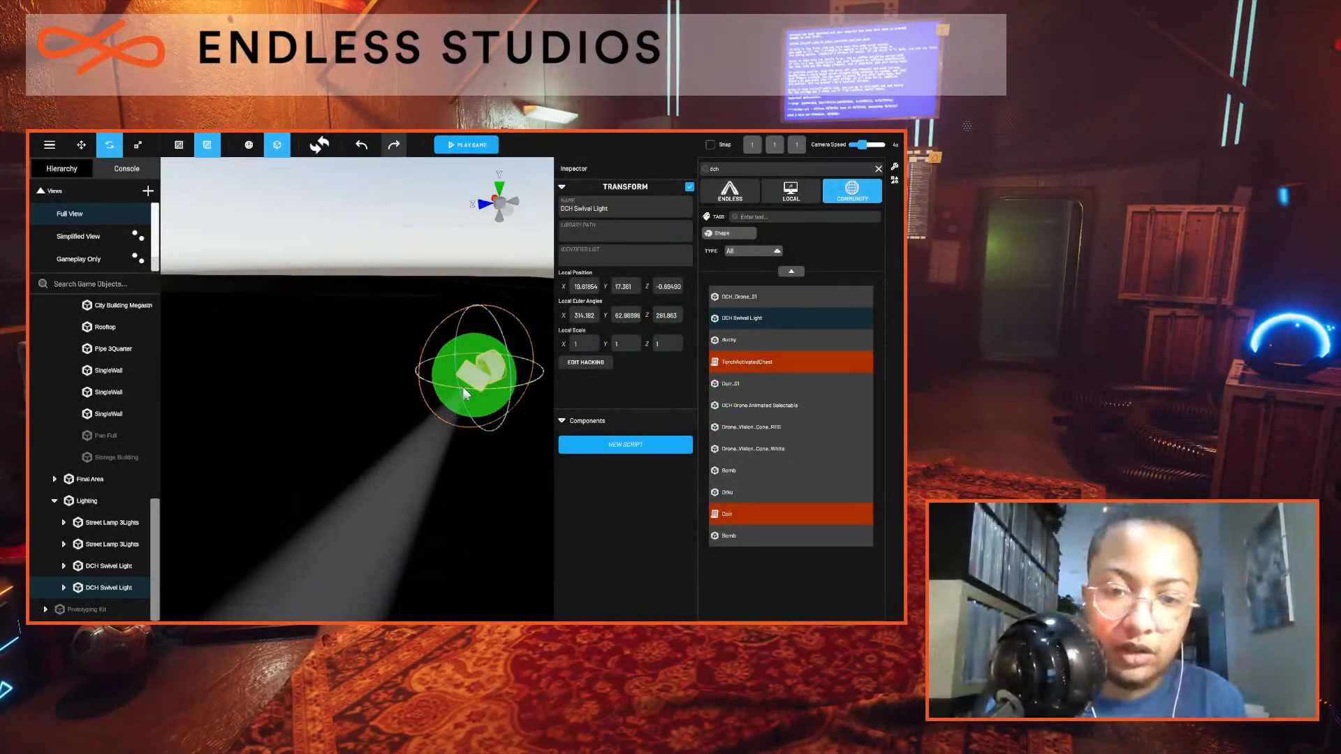
{"action": "left_click_drag", "start_coordinate": [466, 393], "coordinate": [455, 307]}
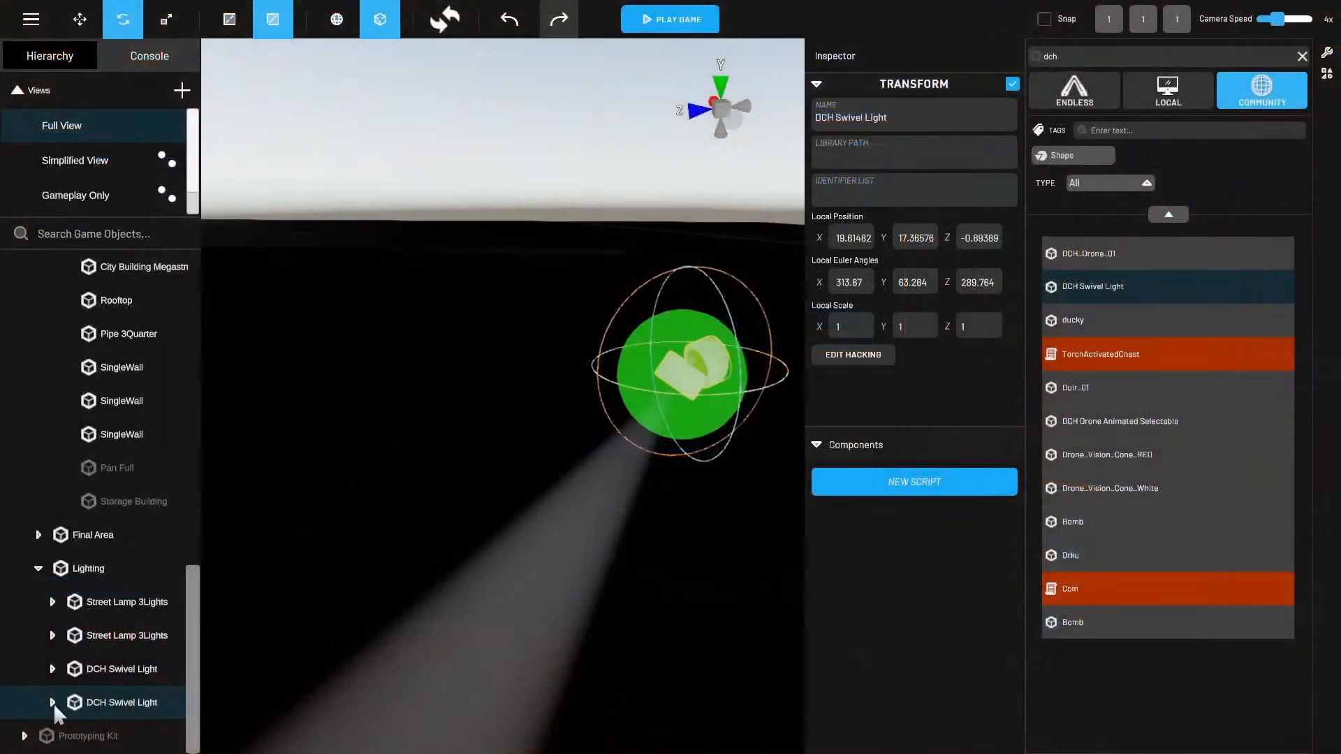
Rotate the duplicated light's SwivelLightBottom part to about X 23.8, Y 355.8, Z 41.1.
{"action": "left_click", "coordinate": [54, 703]}
{"action": "double_click", "coordinate": [111, 736]}
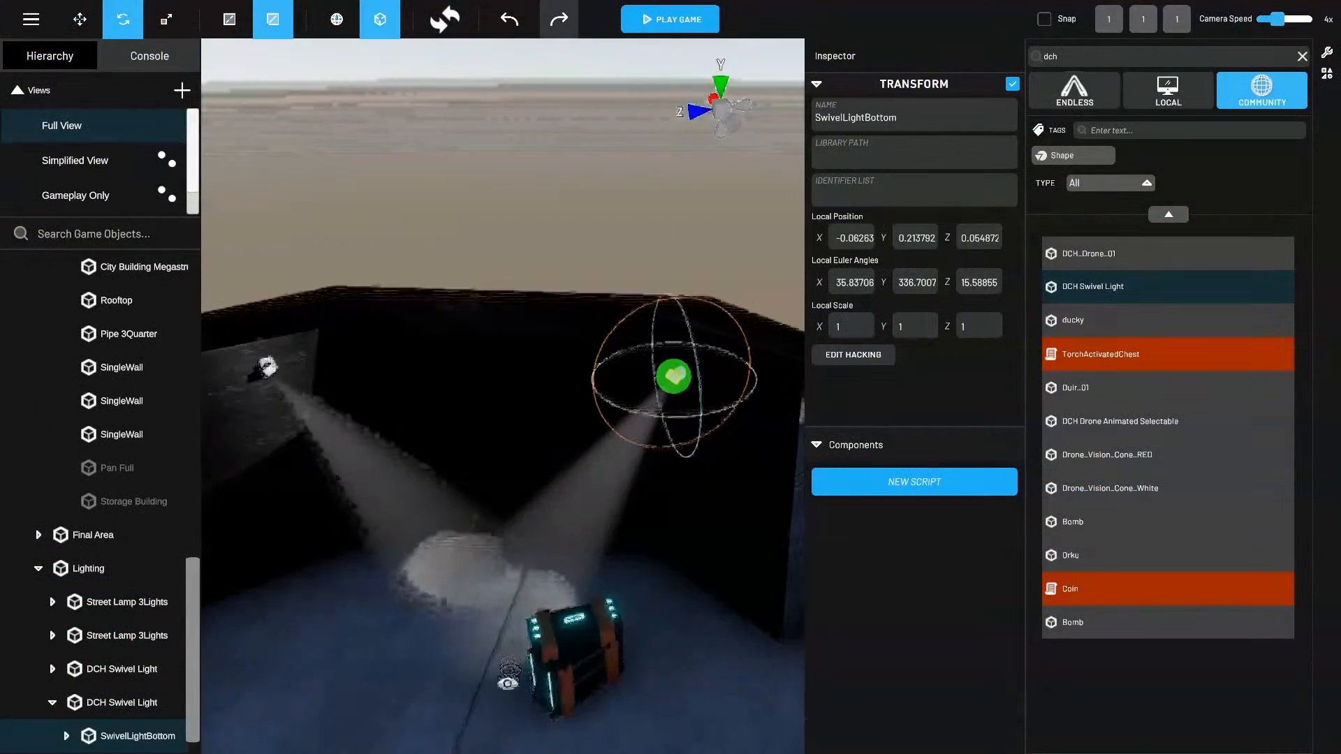
{"action": "left_click_drag", "start_coordinate": [613, 416], "coordinate": [565, 374]}
{"action": "right_click_drag", "start_coordinate": [565, 374], "coordinate": [629, 419]}
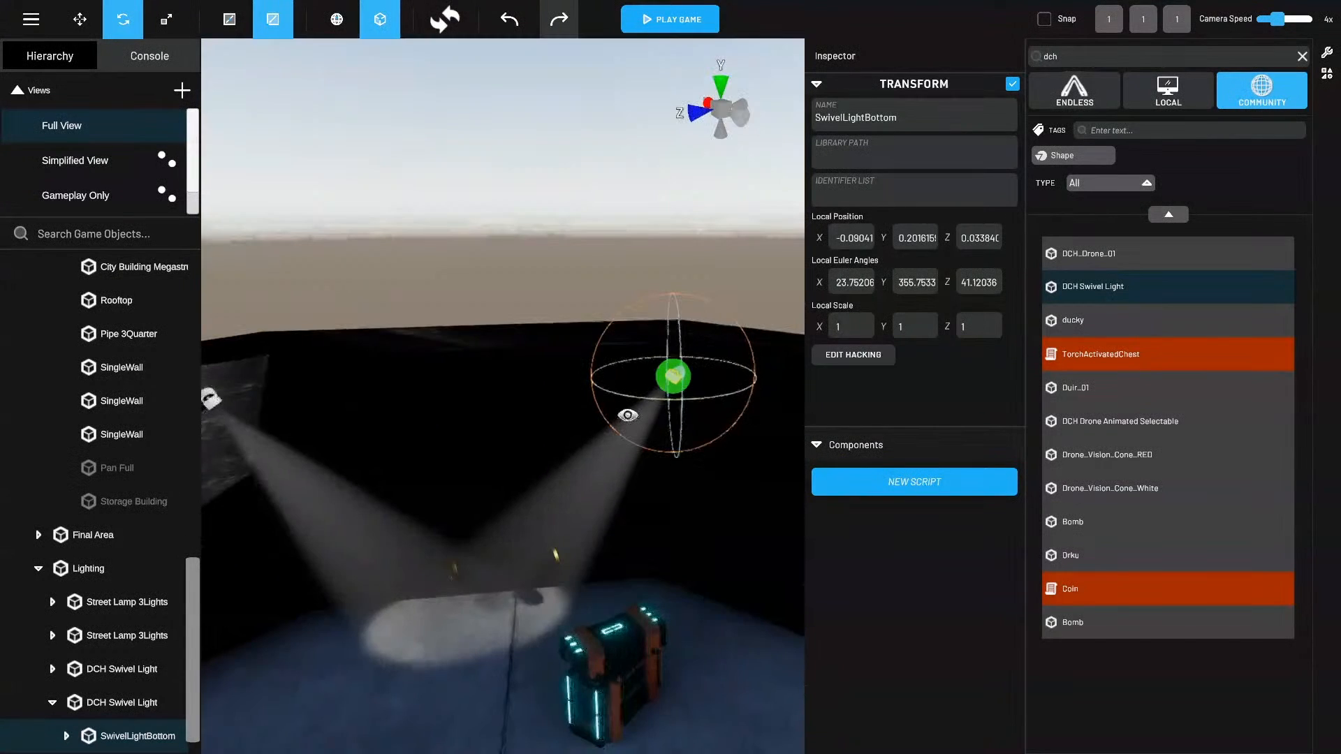
{"action": "scroll", "coordinate": [588, 536], "scroll_direction": "up", "scroll_amount": 2}
{"action": "right_click_drag", "start_coordinate": [588, 537], "coordinate": [613, 575]}
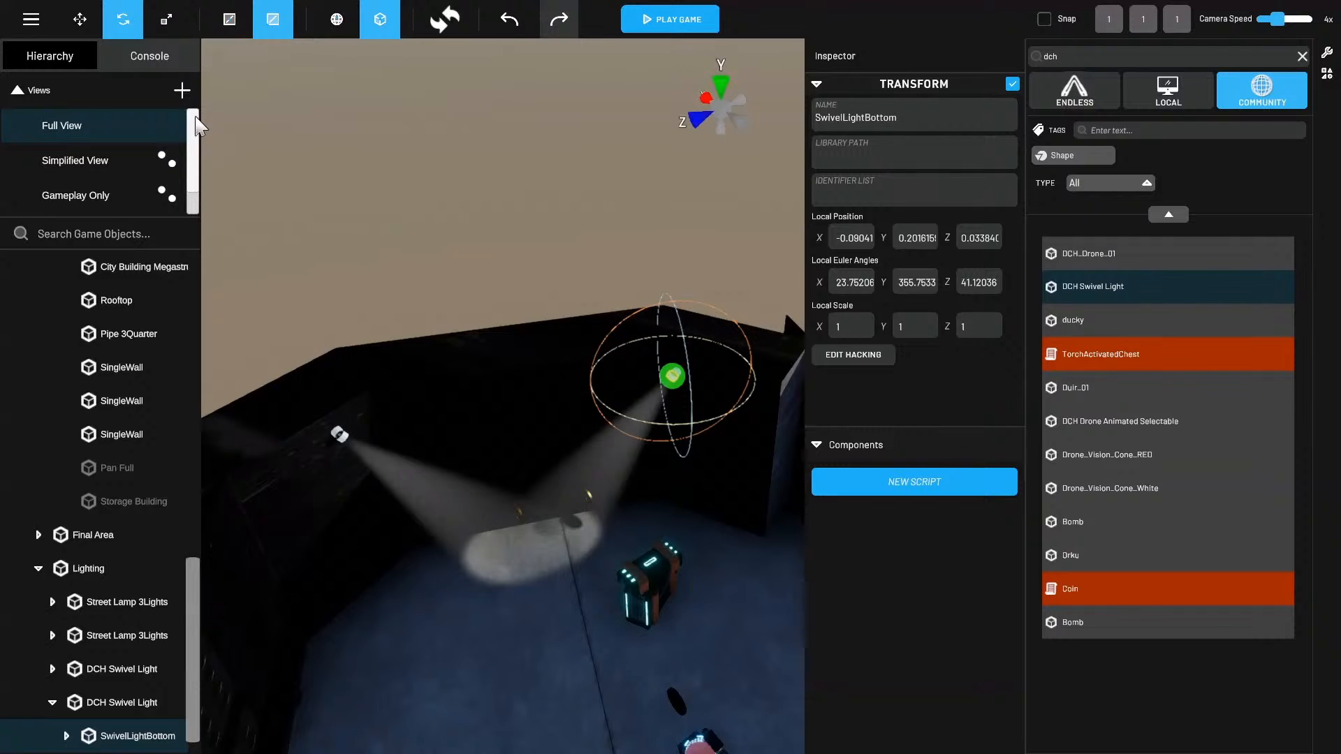
Reposition the whole duplicated DCH Swivel Light along the far wall, to about X 18.43, Y 17.37, Z -1.24.
{"action": "key", "text": "w"}
{"action": "mouse_move", "coordinate": [673, 394]}
{"action": "left_mouse_down"}
{"action": "mouse_move", "coordinate": [739, 384]}
{"action": "mouse_move", "coordinate": [728, 375]}
{"action": "mouse_move", "coordinate": [668, 404]}
{"action": "left_mouse_up"}
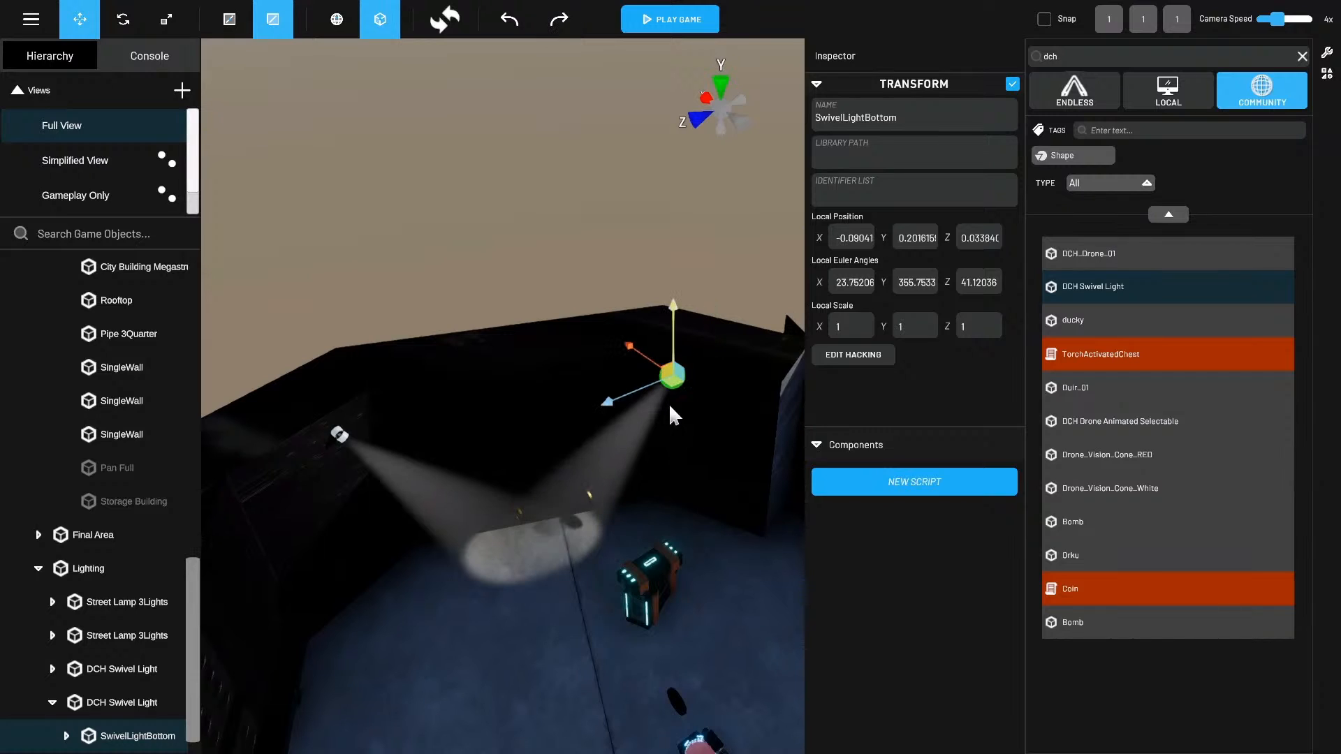
{"action": "left_click", "coordinate": [105, 702]}
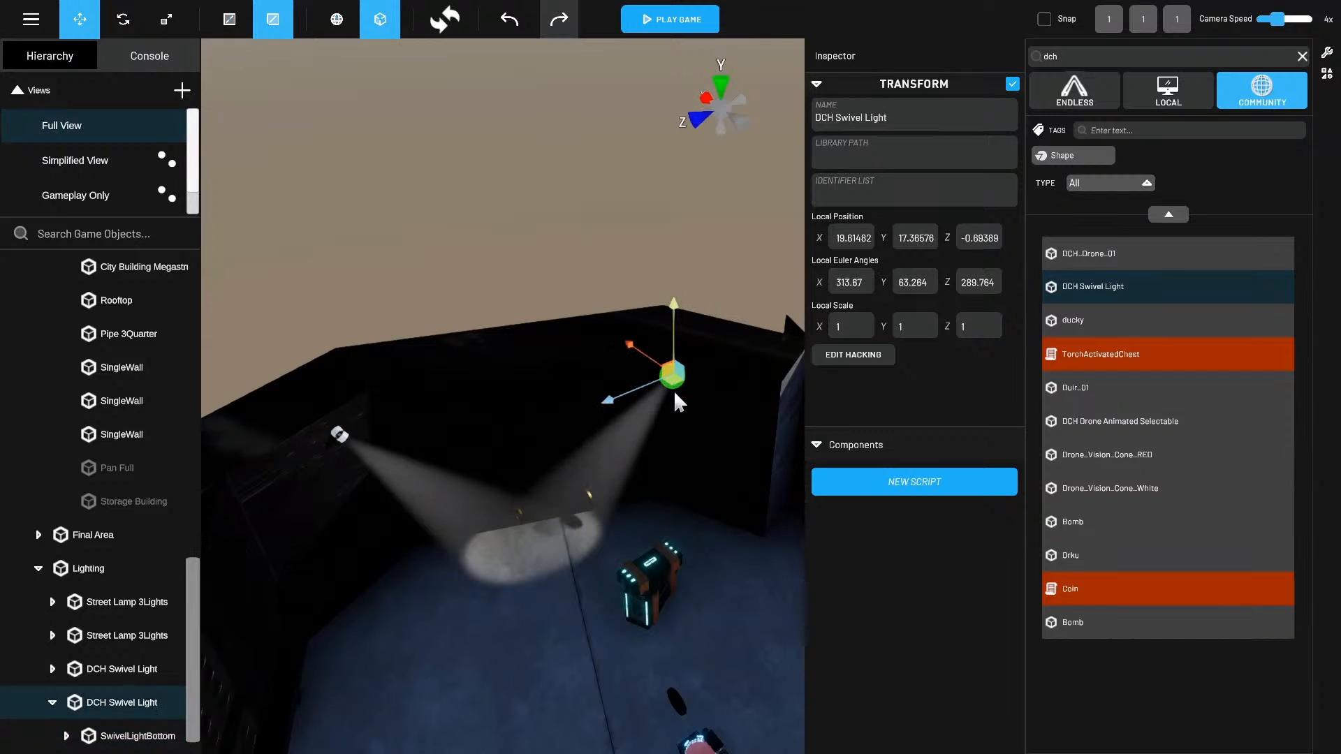
{"action": "mouse_move", "coordinate": [673, 389]}
{"action": "left_mouse_down"}
{"action": "mouse_move", "coordinate": [707, 388]}
{"action": "mouse_move", "coordinate": [696, 398]}
{"action": "left_mouse_up"}
{"action": "scroll", "coordinate": [696, 398], "scroll_direction": "up", "scroll_amount": 5}
{"action": "right_click_drag", "start_coordinate": [718, 606], "coordinate": [697, 361]}
{"action": "left_click_drag", "start_coordinate": [696, 361], "coordinate": [718, 664]}
{"action": "right_click_drag", "start_coordinate": [718, 664], "coordinate": [213, 316], "text": "alt"}
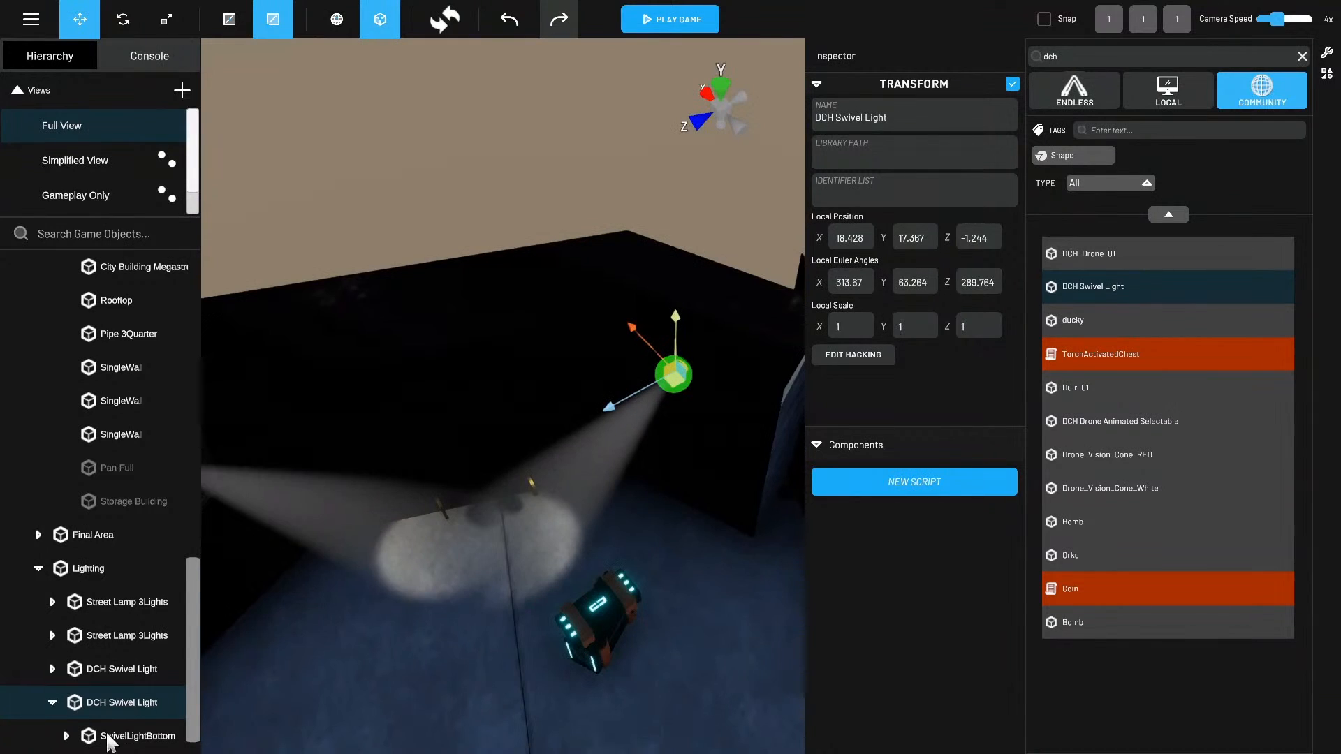
Re-aim the duplicated light's beam by rotating its SwivelLightBottom part to about X 41.0, Y 355.8, Z 45.8.
{"action": "left_click", "coordinate": [108, 736]}
{"action": "right_click_drag", "start_coordinate": [268, 188], "coordinate": [374, 220]}
{"action": "key", "text": "e"}
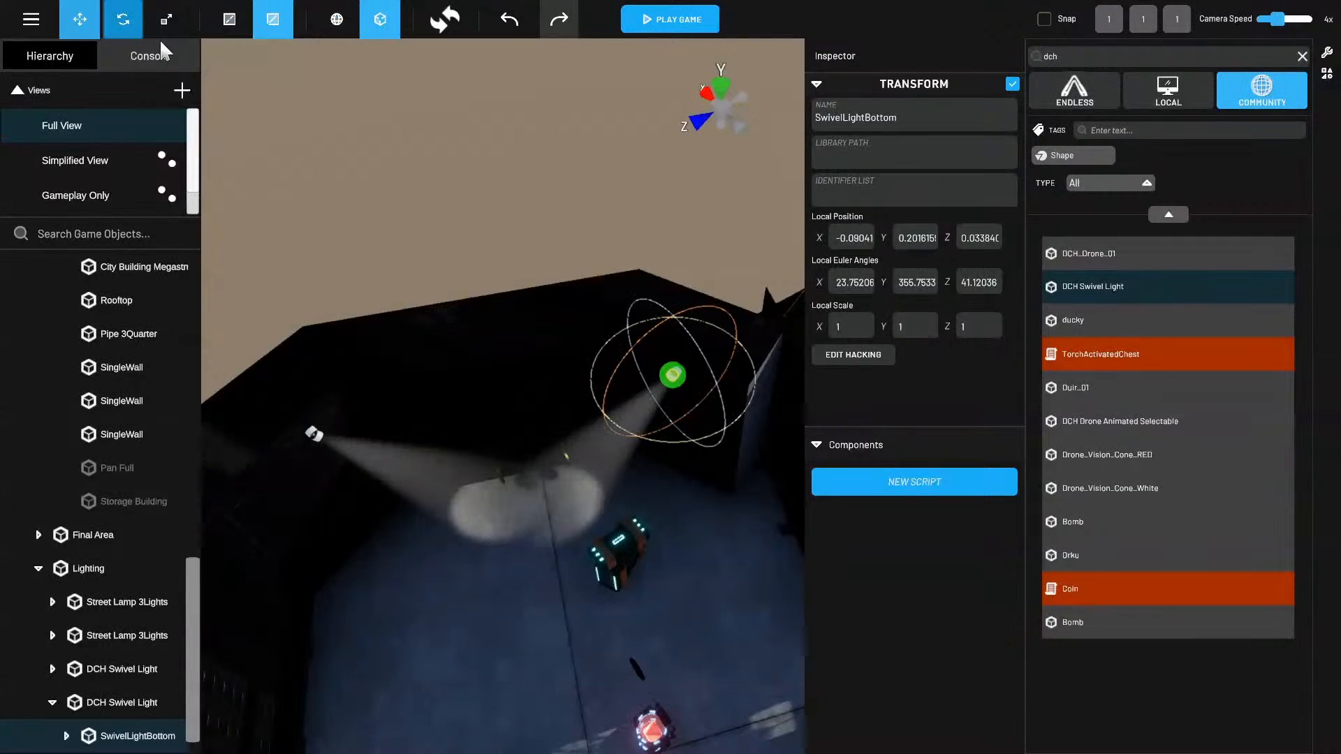
{"action": "left_click_drag", "start_coordinate": [727, 404], "coordinate": [727, 416]}
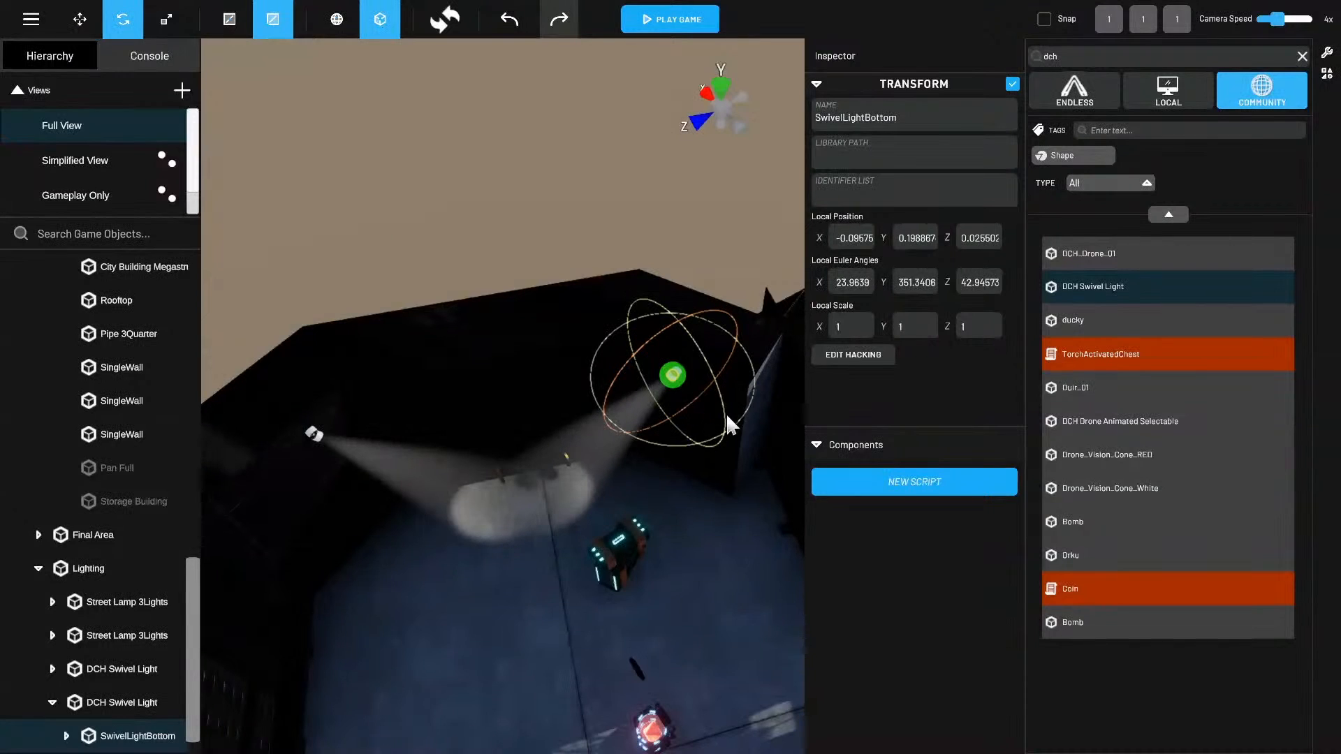
{"action": "left_click_drag", "start_coordinate": [613, 395], "coordinate": [546, 383]}
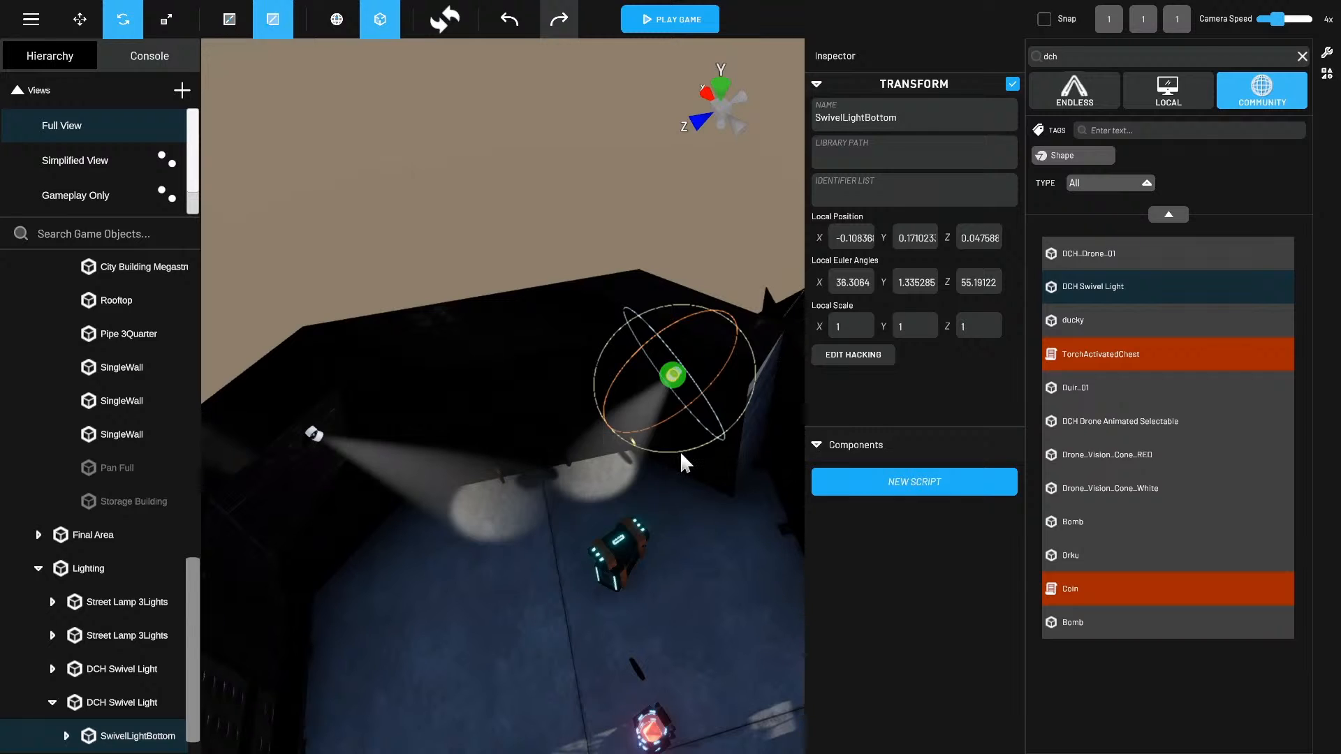
{"action": "left_click_drag", "start_coordinate": [680, 451], "coordinate": [619, 365]}
{"action": "right_click_drag", "start_coordinate": [653, 521], "coordinate": [539, 451]}
{"action": "left_click_drag", "start_coordinate": [538, 451], "coordinate": [664, 410], "text": "alt"}
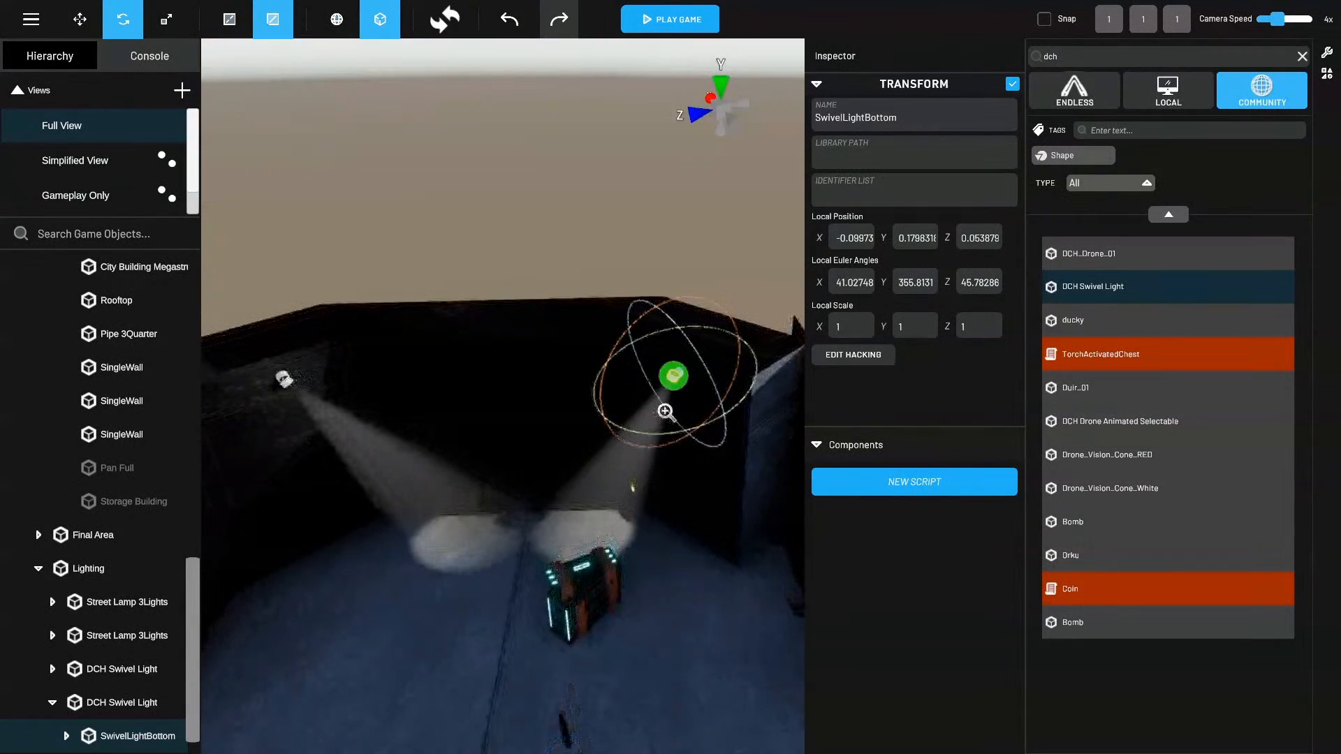
Fine-tune the second light's aim by rotating its SwivelLightBottom part to about X 37.4, Y 352.9, Z 42.7.
{"action": "right_click_drag", "start_coordinate": [664, 410], "coordinate": [731, 392], "text": "alt"}
{"action": "left_click_drag", "start_coordinate": [730, 392], "coordinate": [694, 288], "text": "alt"}
{"action": "left_click", "coordinate": [81, 19]}
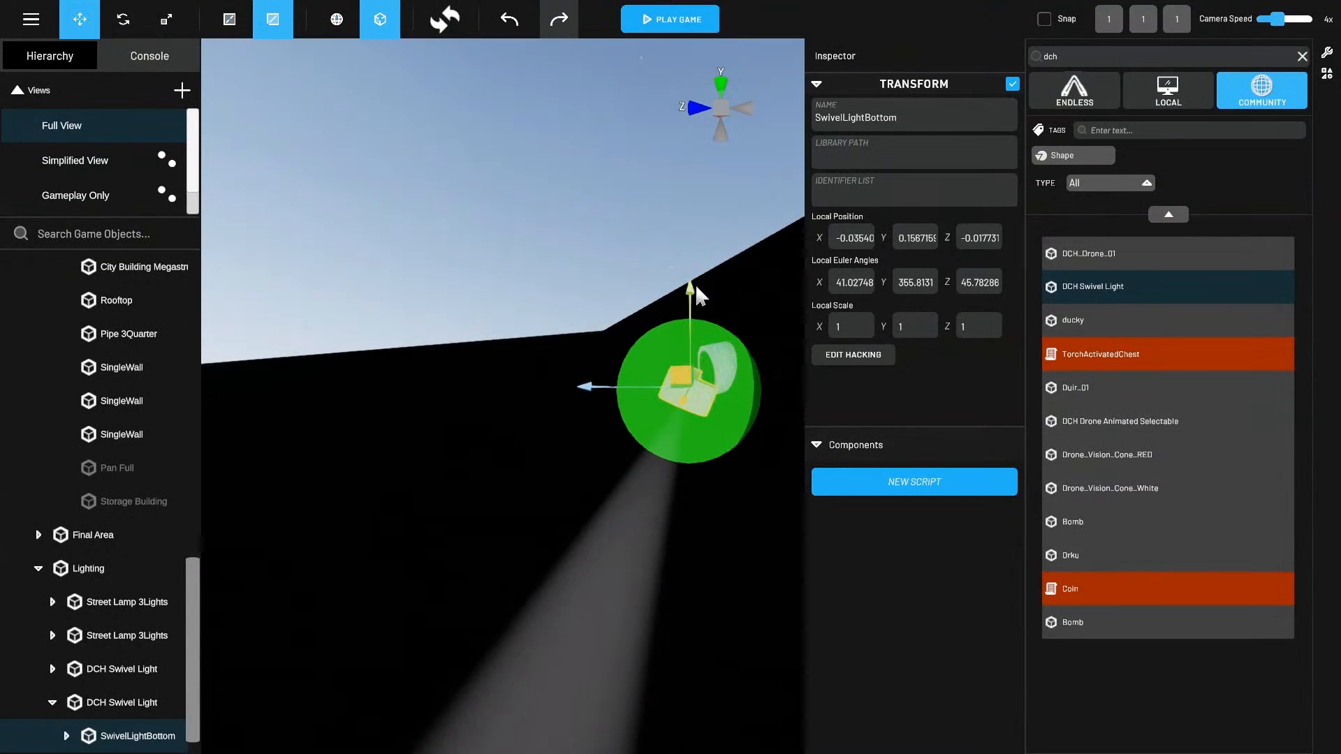
{"action": "left_click", "coordinate": [128, 24]}
{"action": "left_click_drag", "start_coordinate": [635, 293], "coordinate": [652, 286]}
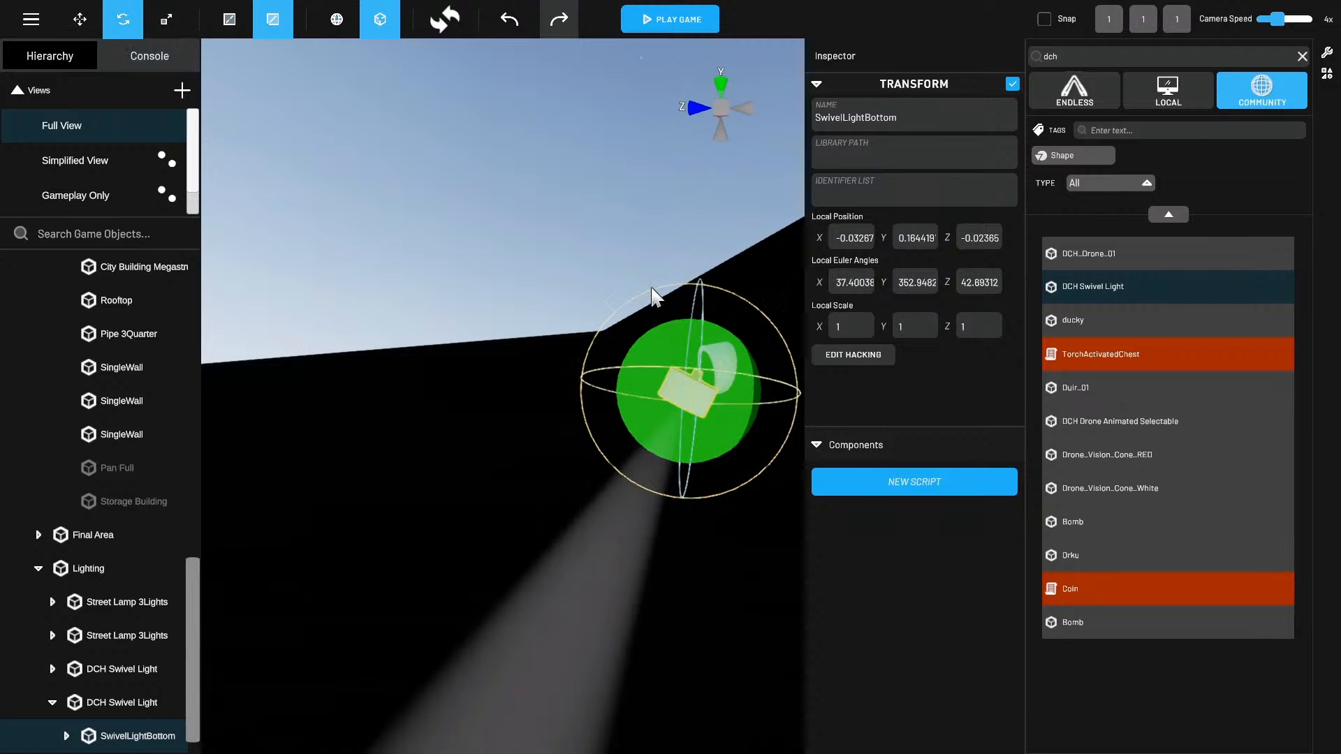
{"action": "right_click_drag", "start_coordinate": [629, 405], "coordinate": [548, 476], "text": "alt"}
{"action": "left_click_drag", "start_coordinate": [547, 476], "coordinate": [635, 700], "text": "alt"}
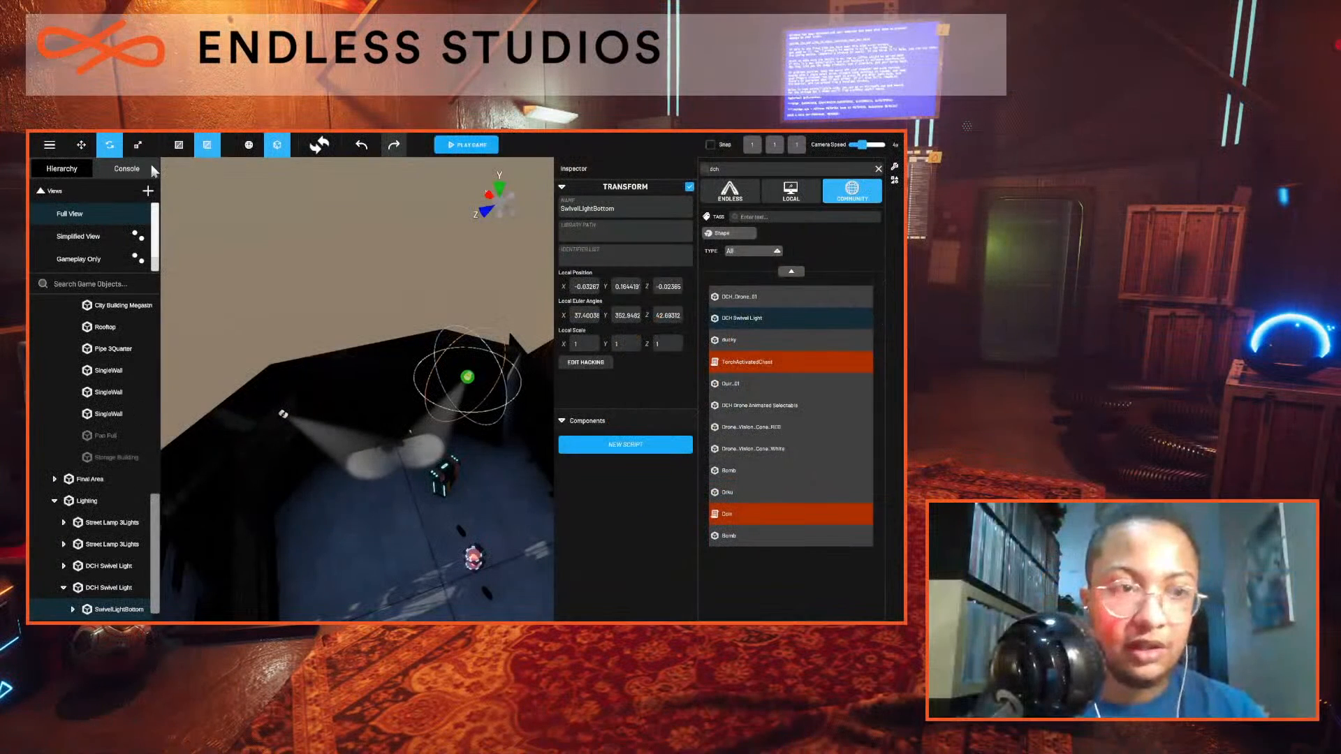
Shift the SwivelLightBottom part to a local position of about X 0.007, Y 0.262, Z -0.019.
{"action": "key", "text": "w"}
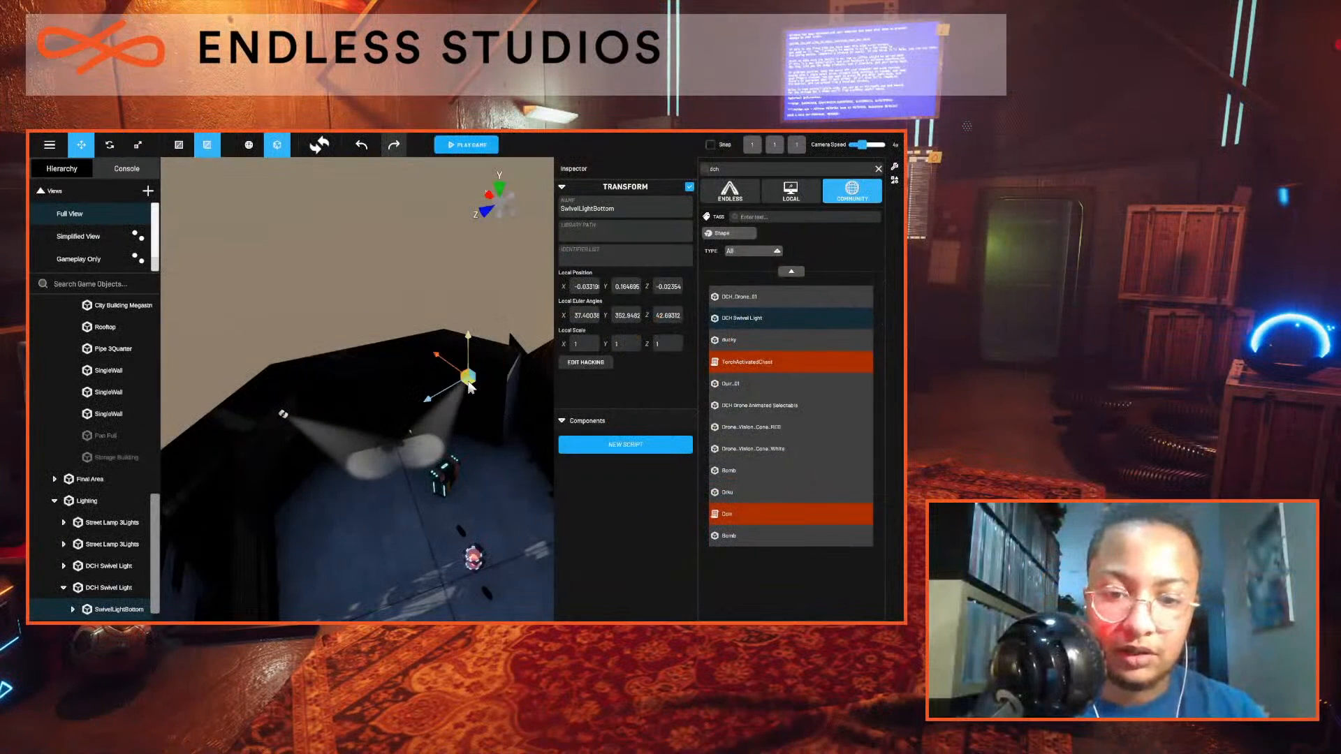
{"action": "left_click_drag", "start_coordinate": [468, 380], "coordinate": [467, 416]}
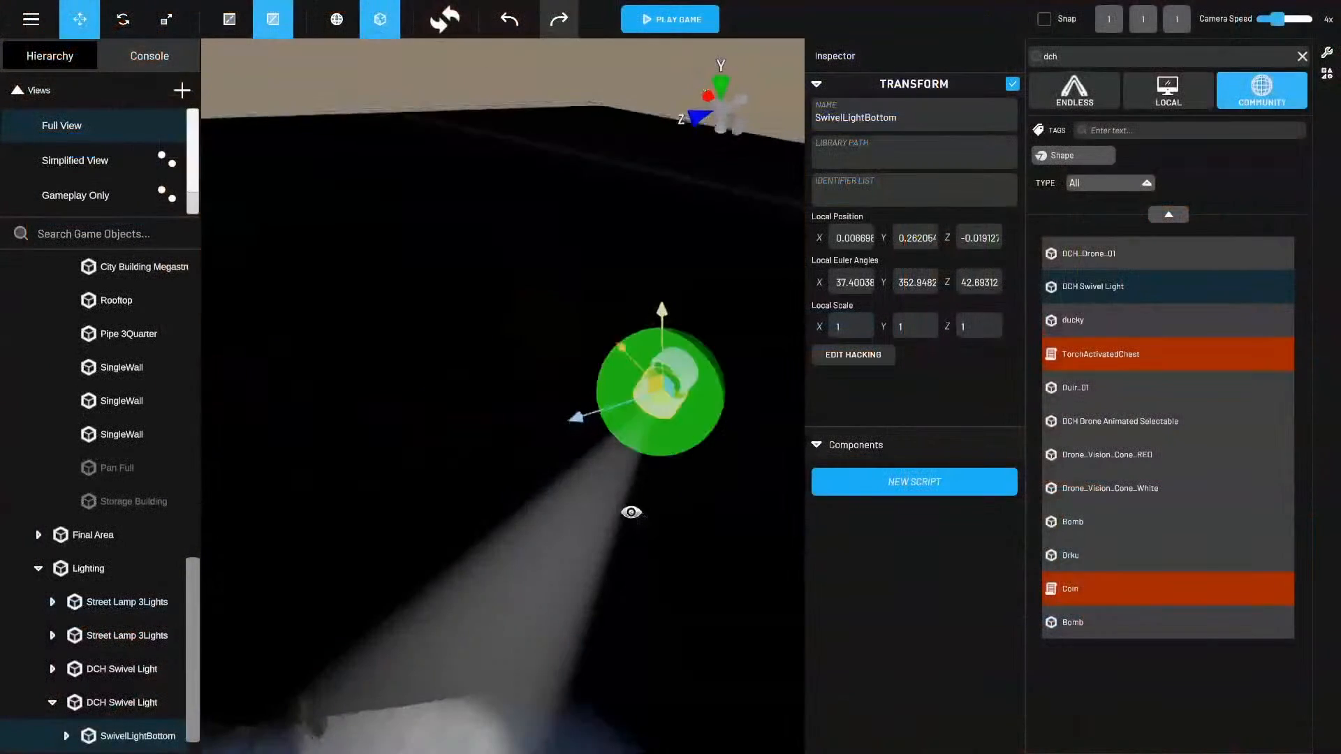
{"action": "left_click_drag", "start_coordinate": [439, 463], "coordinate": [449, 440], "text": "alt"}
{"action": "scroll", "coordinate": [640, 465], "scroll_direction": "down", "scroll_amount": 5}
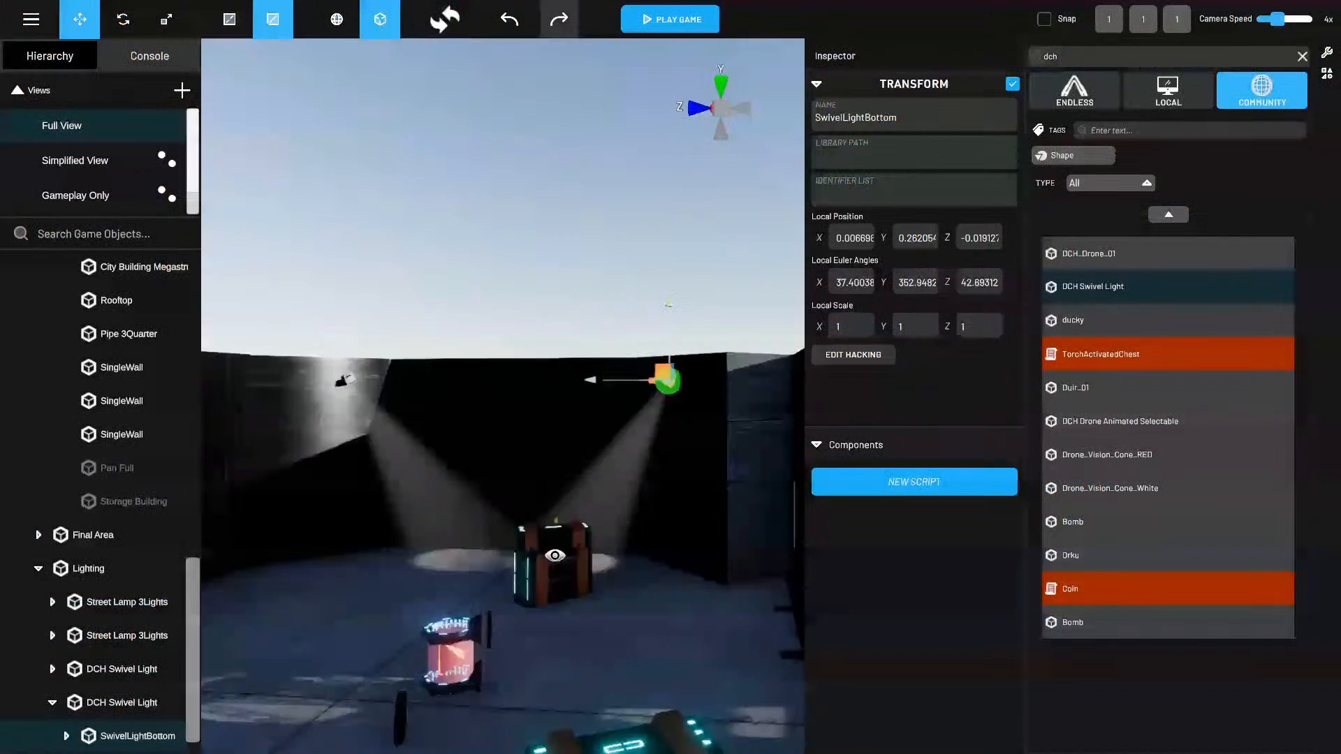
{"action": "left_click_drag", "start_coordinate": [554, 554], "coordinate": [470, 643], "text": "alt"}
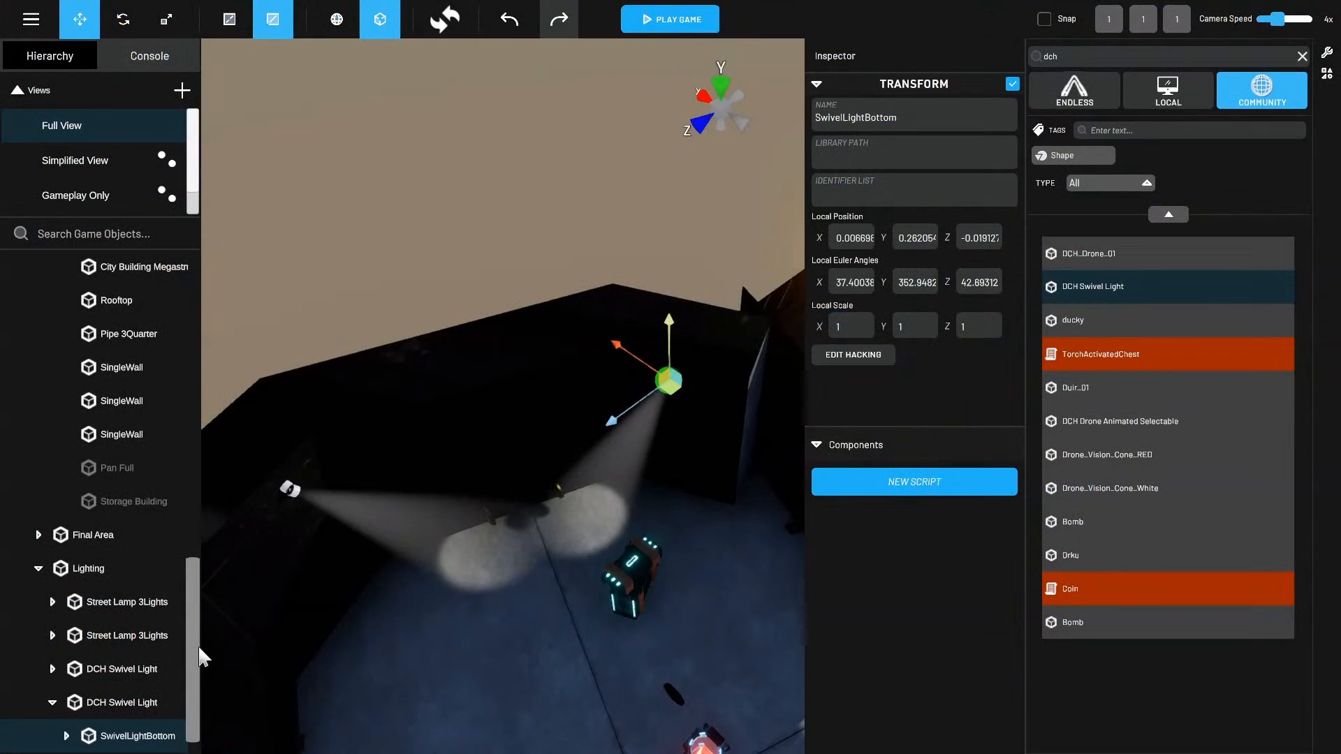
Reposition the whole second DCH Swivel Light against the wall, to about X 18.16, Y 17.37, Z -1.41.
{"action": "left_click", "coordinate": [121, 707]}
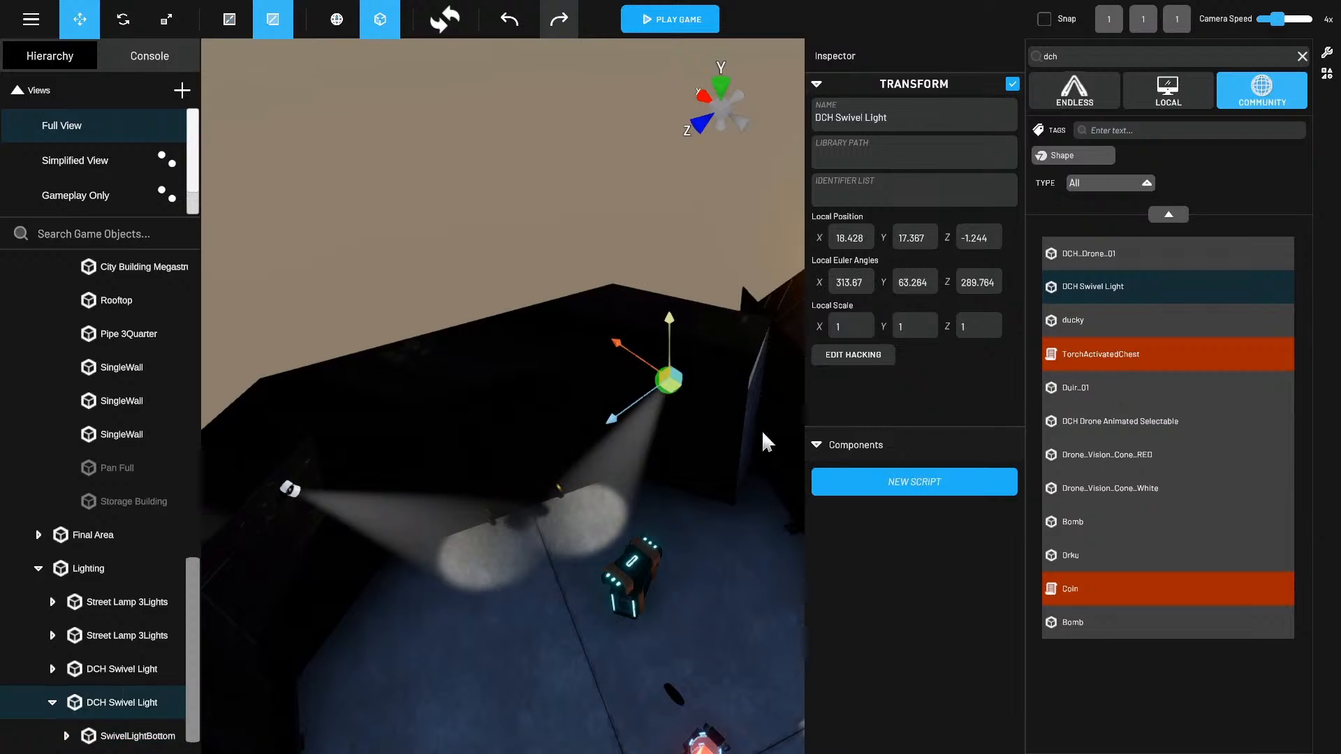
{"action": "left_click_drag", "start_coordinate": [674, 388], "coordinate": [686, 391]}
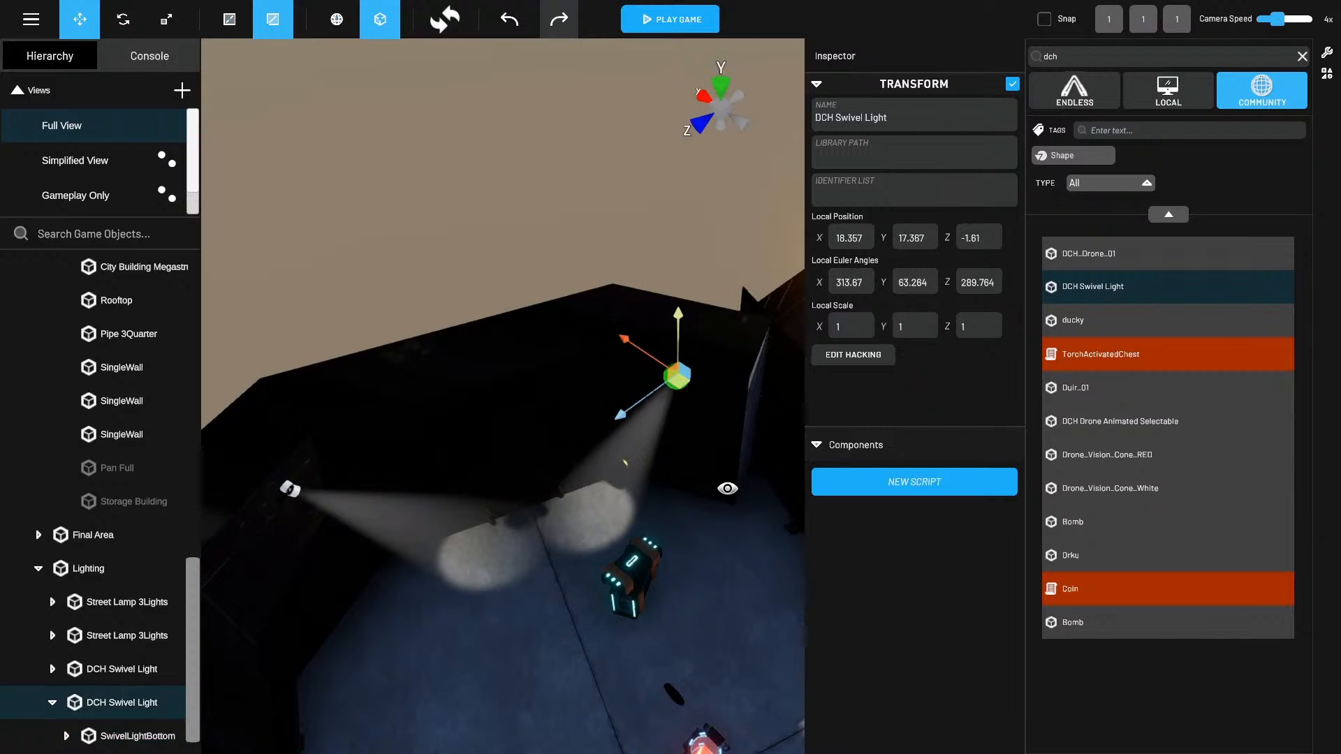
{"action": "left_click_drag", "start_coordinate": [722, 479], "coordinate": [665, 513], "text": "alt"}
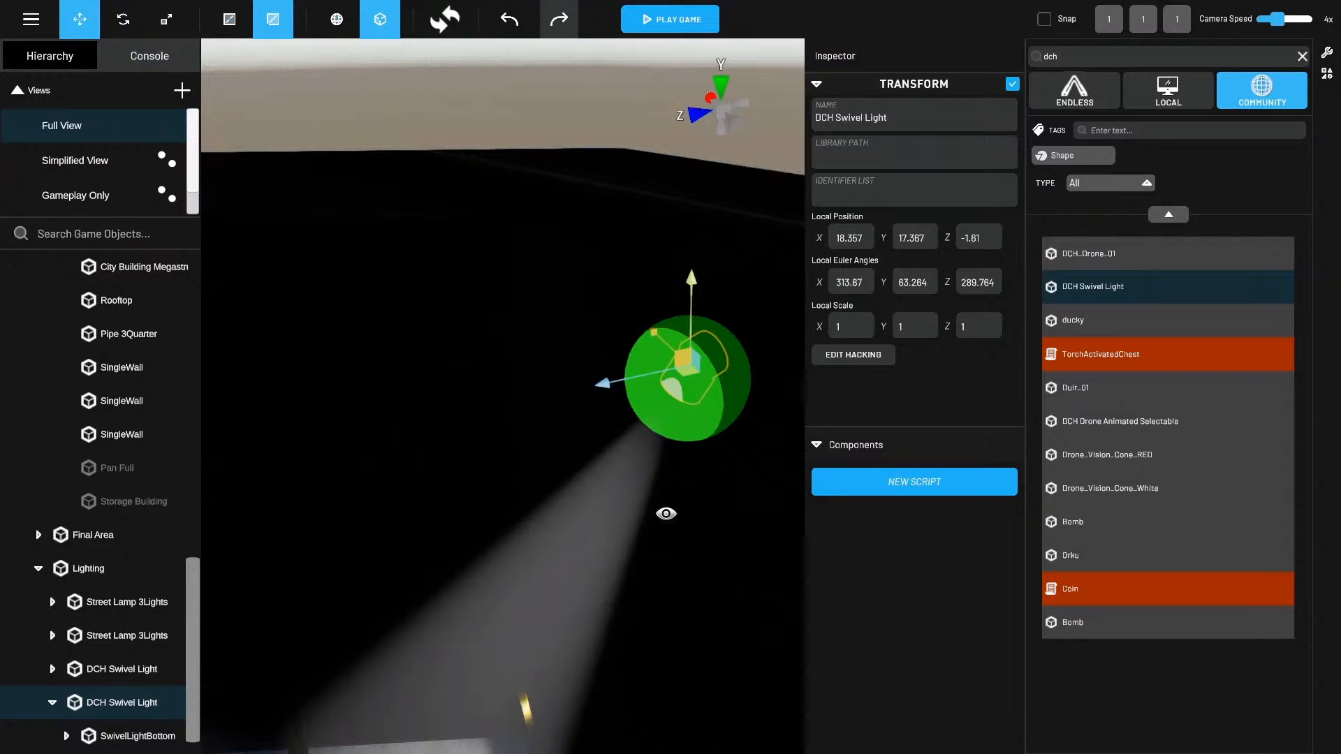
{"action": "scroll", "coordinate": [696, 590], "scroll_direction": "down", "scroll_amount": 3}
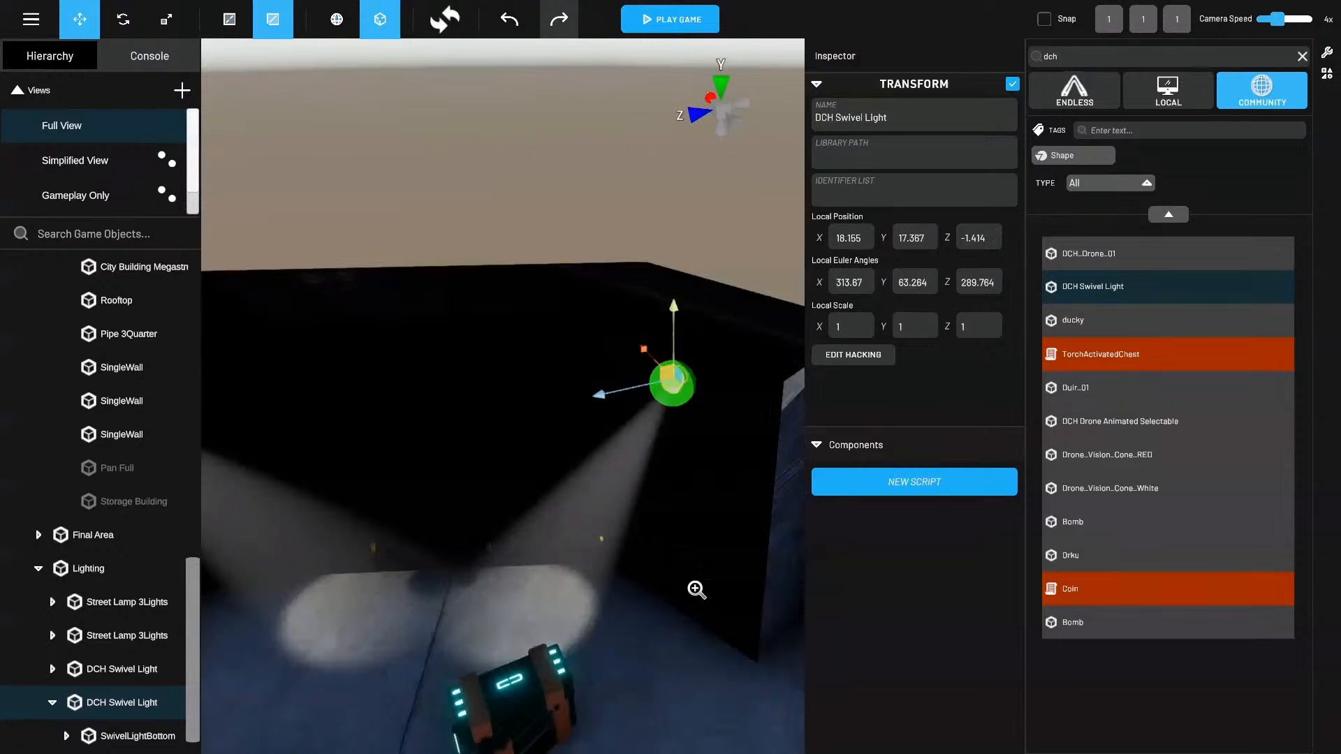
{"action": "mouse_move", "coordinate": [700, 584]}
{"action": "left_mouse_down", "text": "alt"}
{"action": "mouse_move", "coordinate": [608, 610]}
{"action": "mouse_move", "coordinate": [692, 598]}
{"action": "left_mouse_up", "text": "alt"}
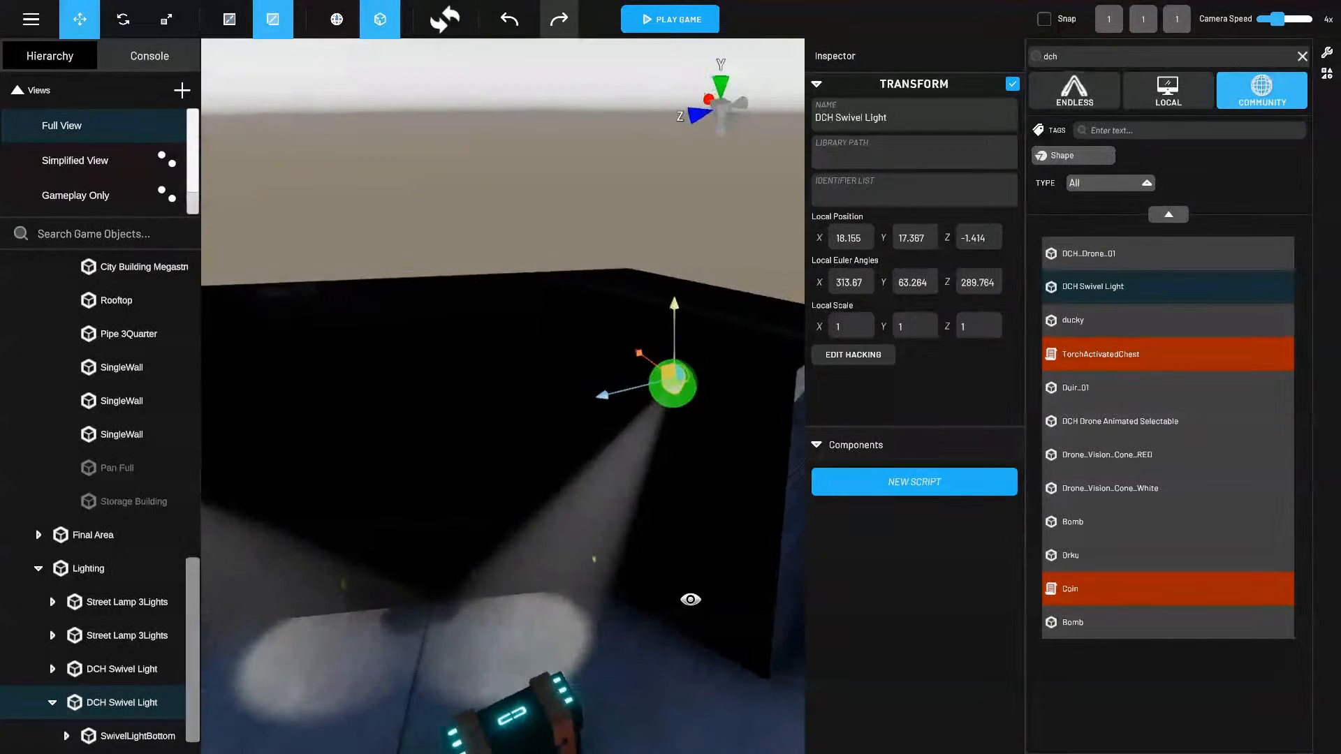
{"action": "scroll", "coordinate": [594, 605], "scroll_direction": "down", "scroll_amount": 3}
{"action": "left_click_drag", "start_coordinate": [594, 605], "coordinate": [521, 559], "text": "alt"}
Add another DCH Swivel Light from the community library to the Lighting group and place it at about X 31.11, Y 9.5, Z 0.81.
{"action": "mouse_move", "coordinate": [1113, 291]}
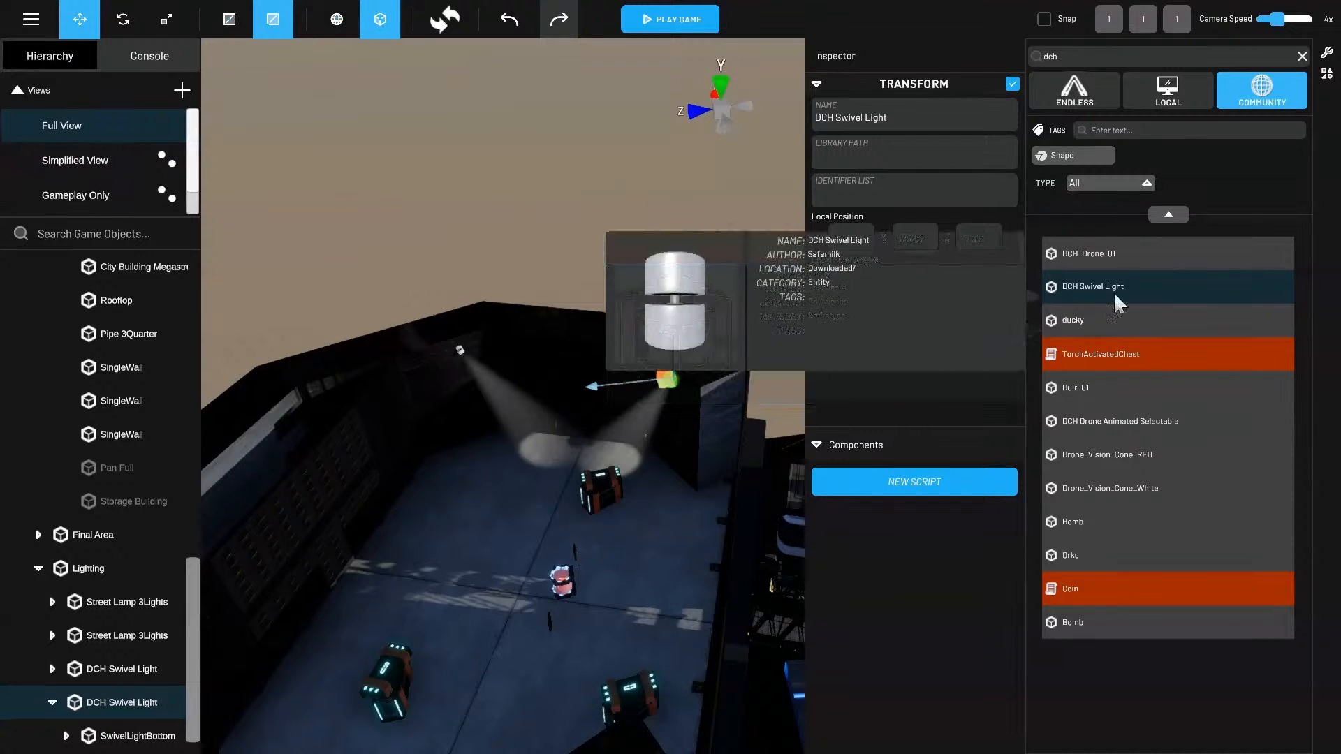
{"action": "left_click_drag", "start_coordinate": [1115, 288], "coordinate": [145, 577]}
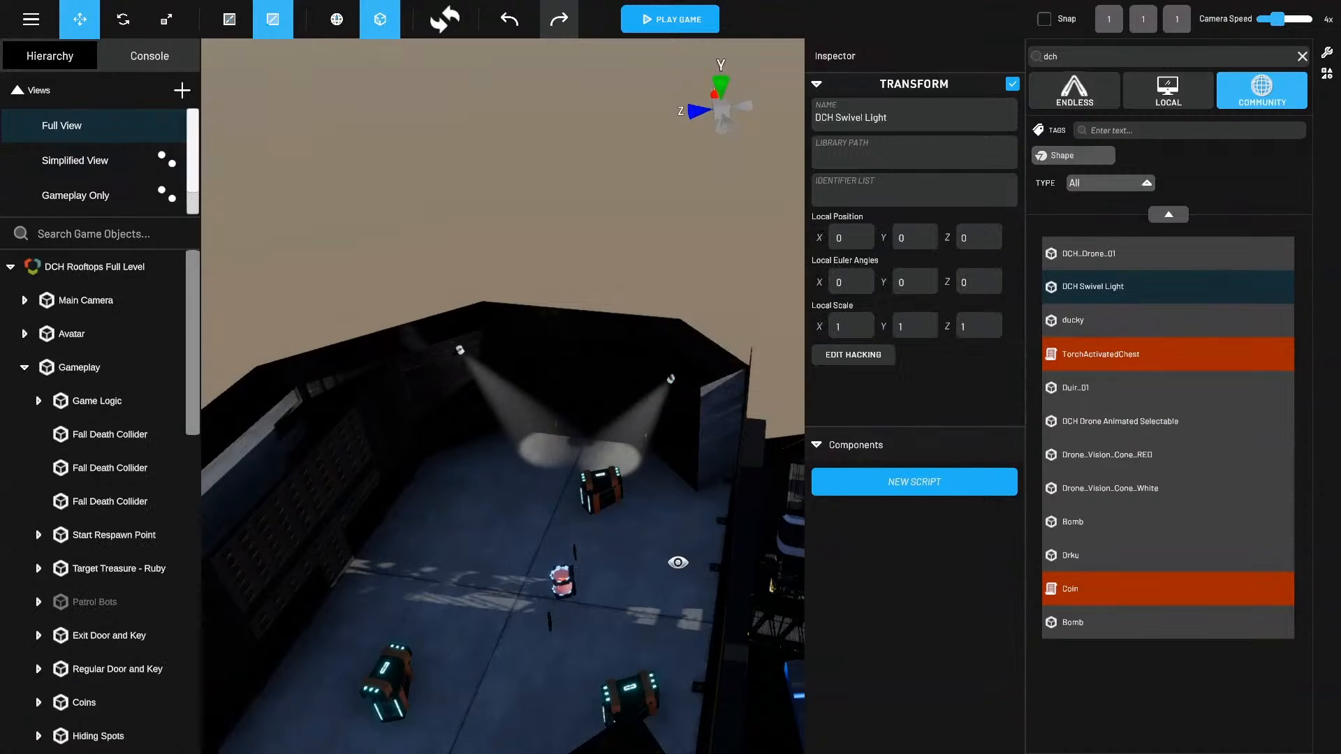
{"action": "left_click_drag", "start_coordinate": [676, 563], "coordinate": [311, 607], "text": "alt"}
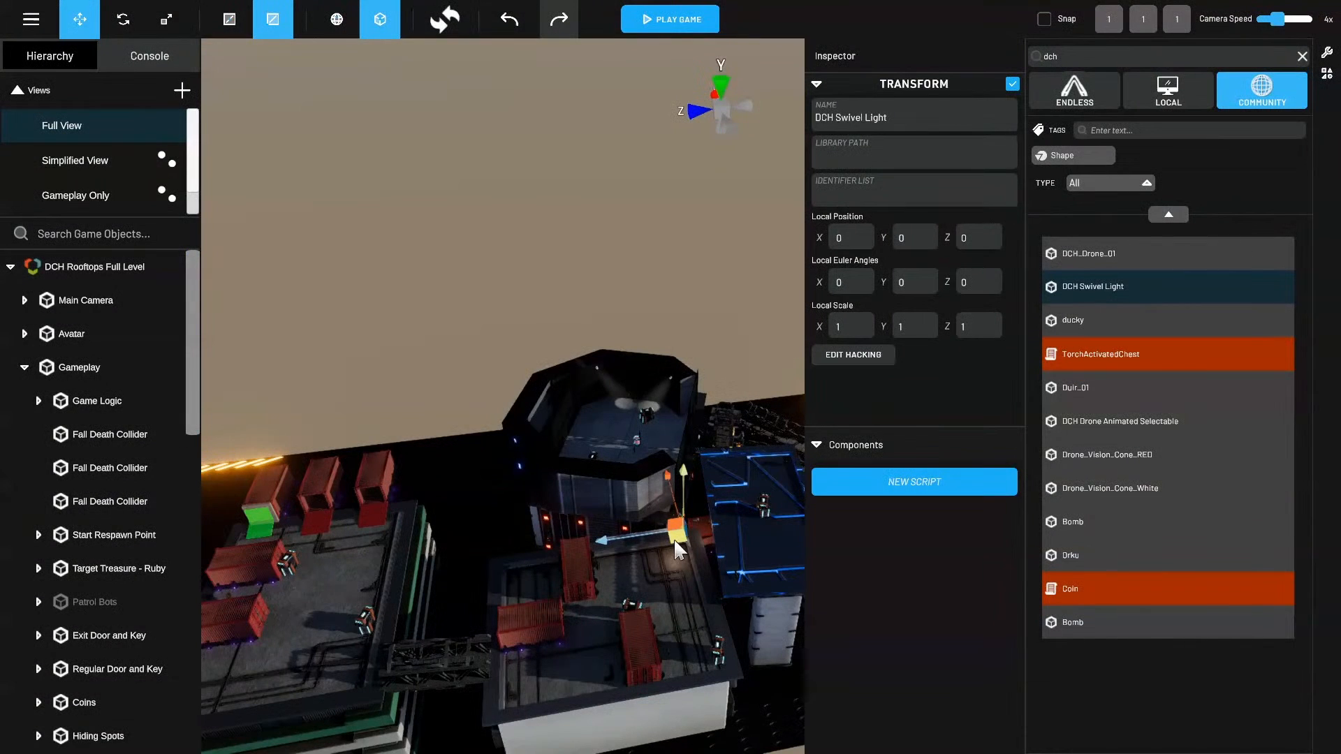
{"action": "left_click_drag", "start_coordinate": [674, 542], "coordinate": [632, 300]}
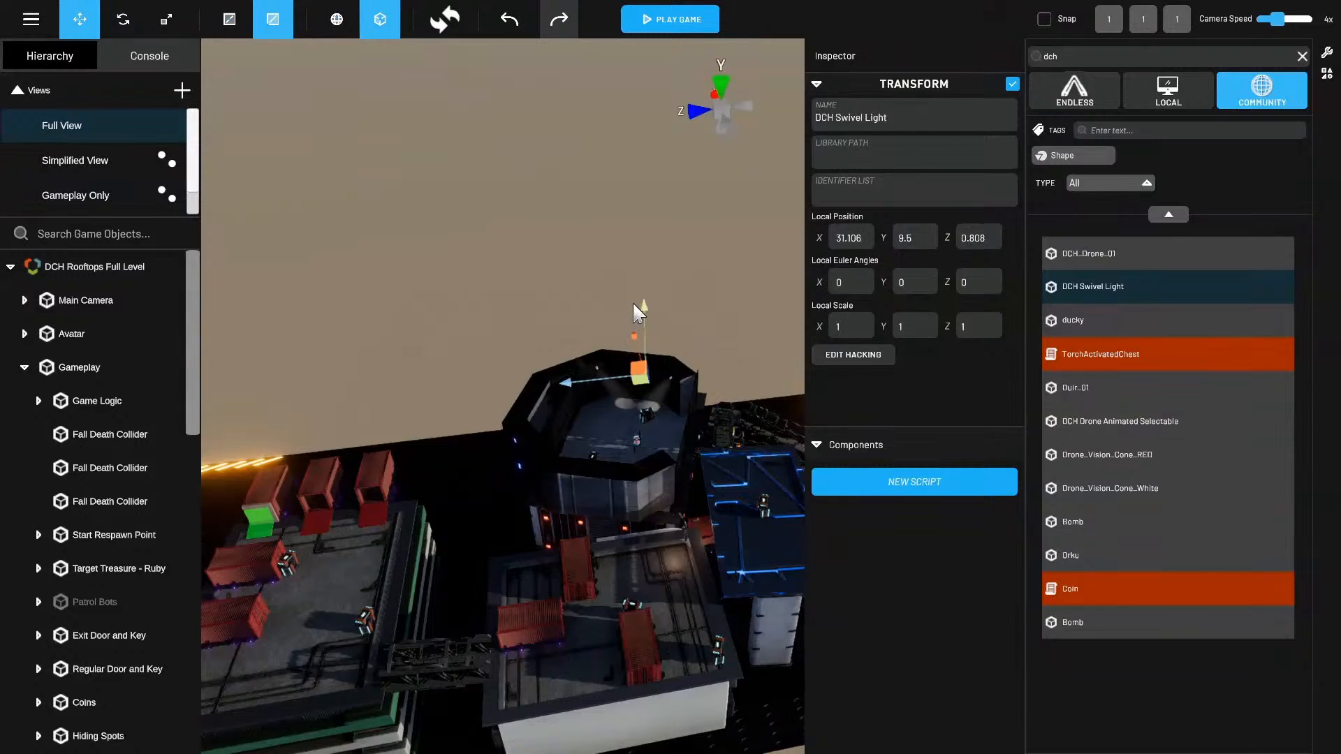
Raise the new DCH Swivel Light over the walled rooftop, between the two existing lights, at about X 21.06, Y 17.78, Z 3.51.
{"action": "key", "text": "f"}
{"action": "right_click_drag", "start_coordinate": [717, 509], "coordinate": [559, 532], "text": "alt"}
{"action": "left_click_drag", "start_coordinate": [559, 532], "coordinate": [491, 577], "text": "alt"}
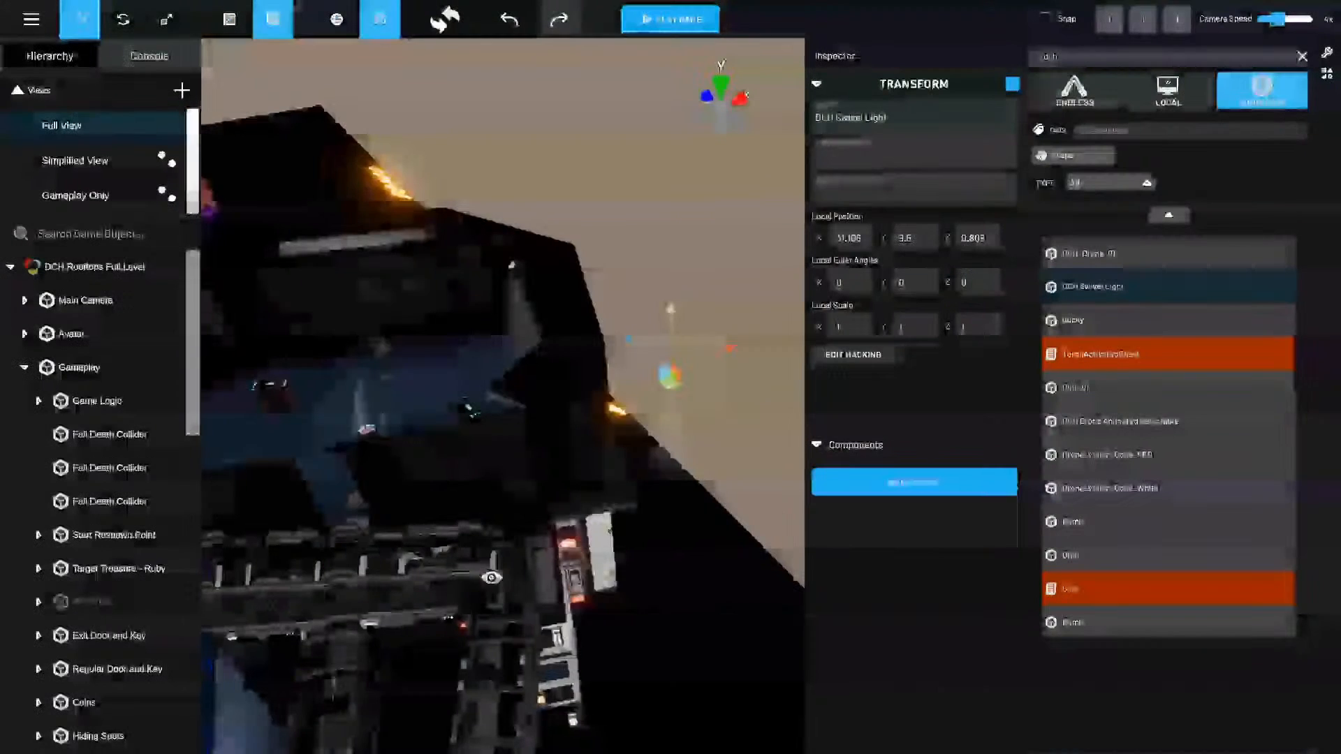
{"action": "left_click_drag", "start_coordinate": [675, 395], "coordinate": [478, 390]}
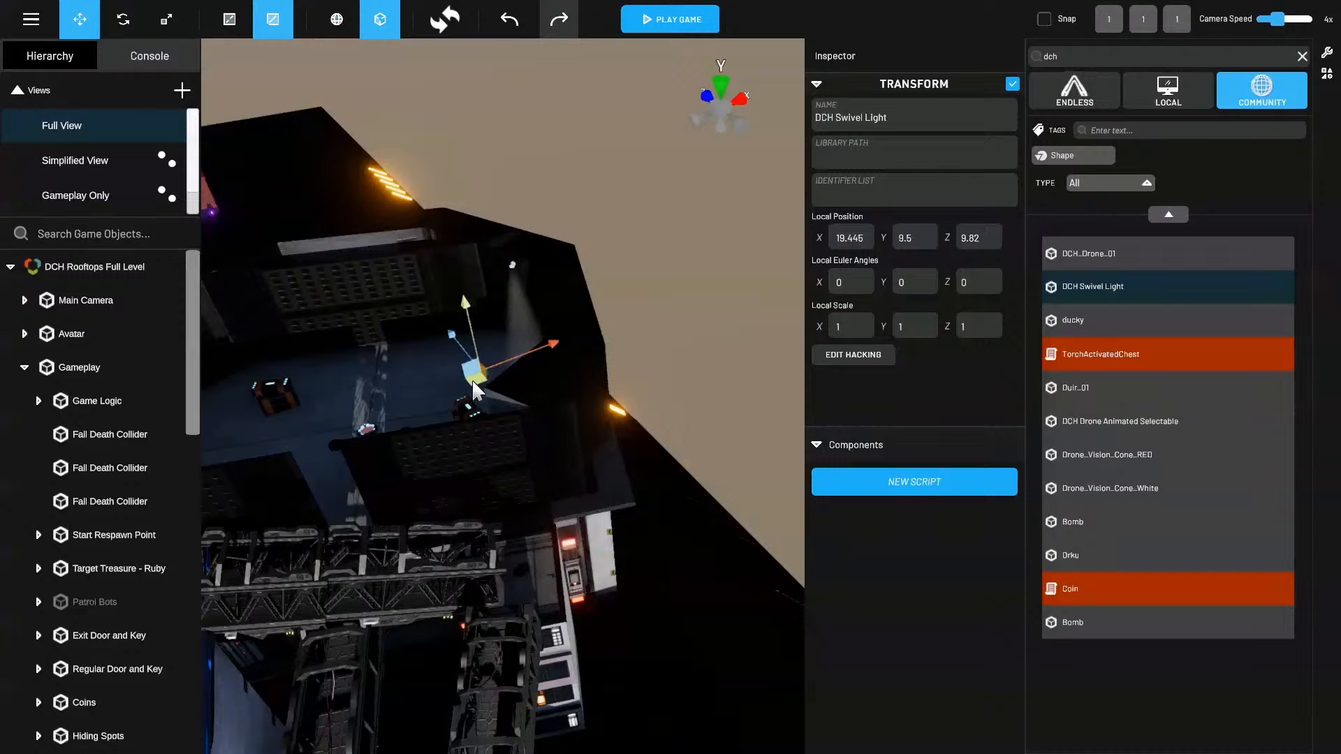
{"action": "left_click_drag", "start_coordinate": [467, 307], "coordinate": [431, 197]}
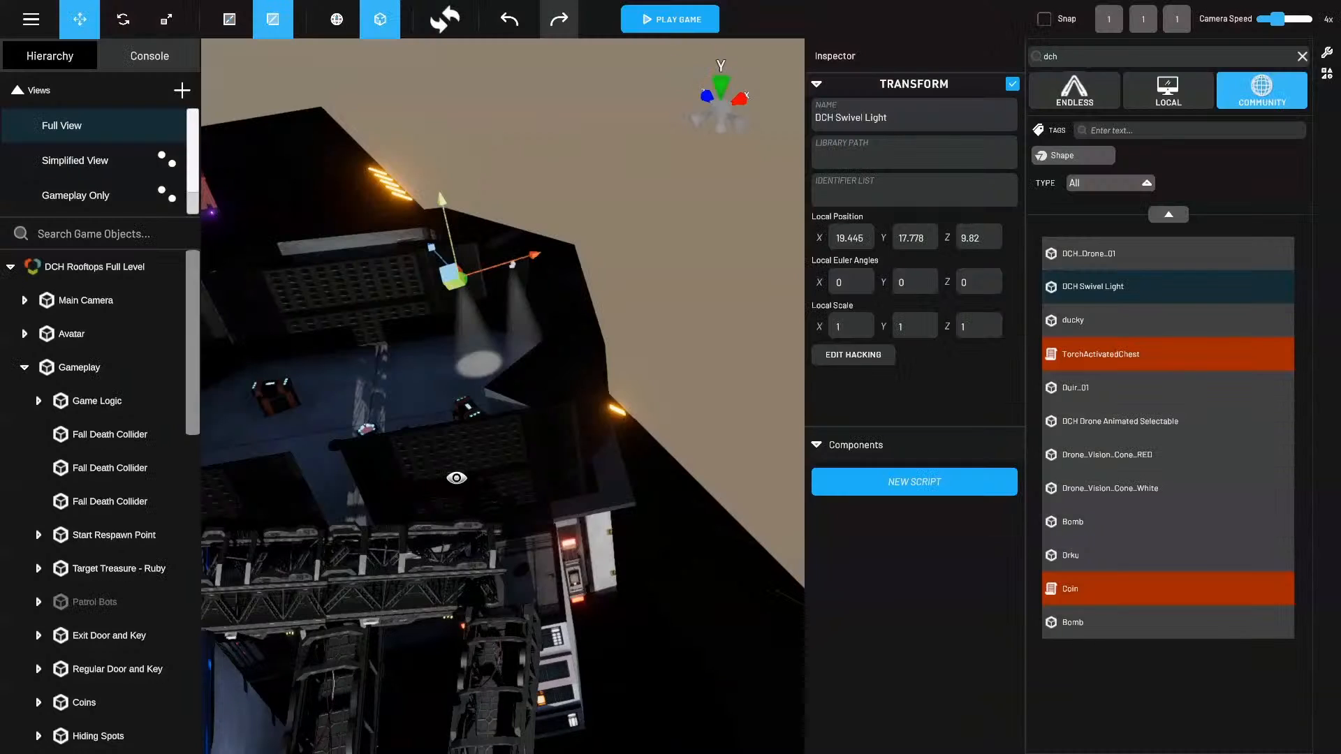
{"action": "left_click_drag", "start_coordinate": [454, 479], "coordinate": [627, 574], "text": "alt"}
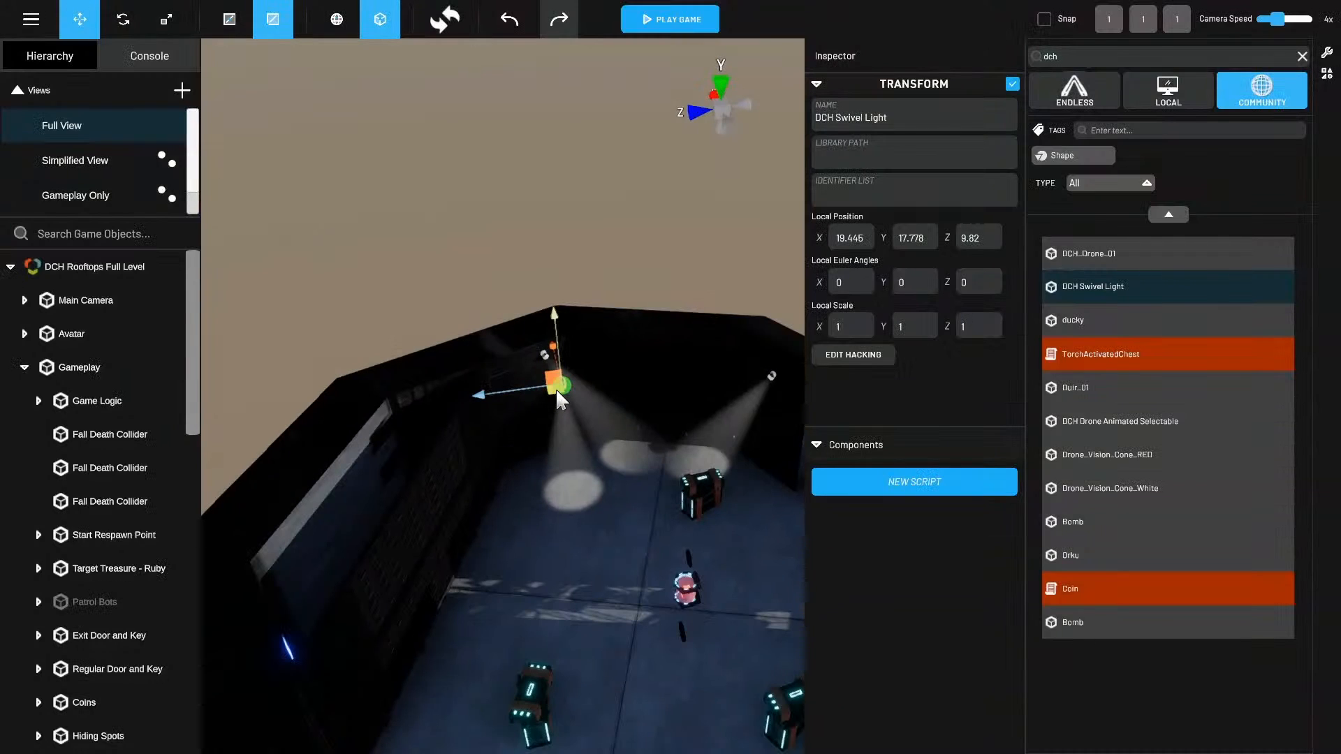
{"action": "left_click_drag", "start_coordinate": [555, 387], "coordinate": [641, 479]}
{"action": "scroll", "coordinate": [630, 428], "scroll_direction": "up", "scroll_amount": 5}
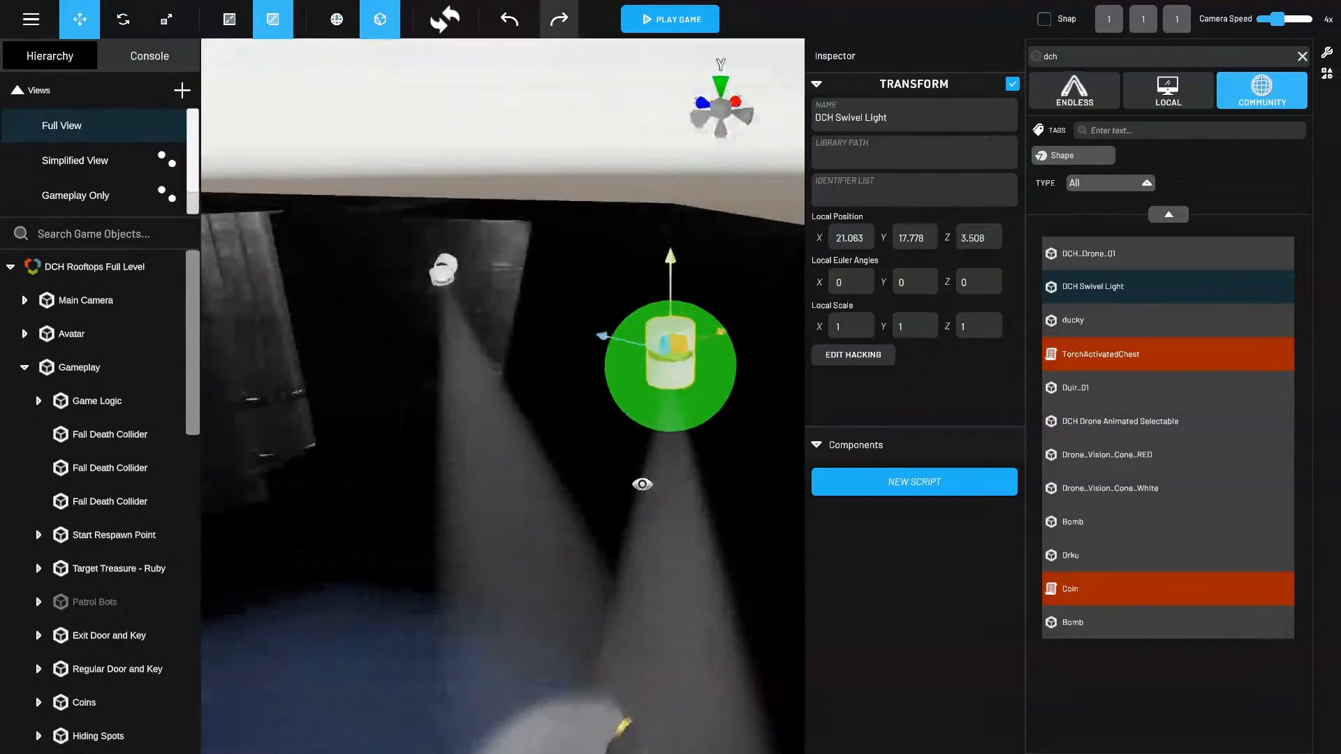
Tilt the new DCH Swivel Light to about X 349.9, Y 7.1, Z 307.8.
{"action": "key", "text": "e"}
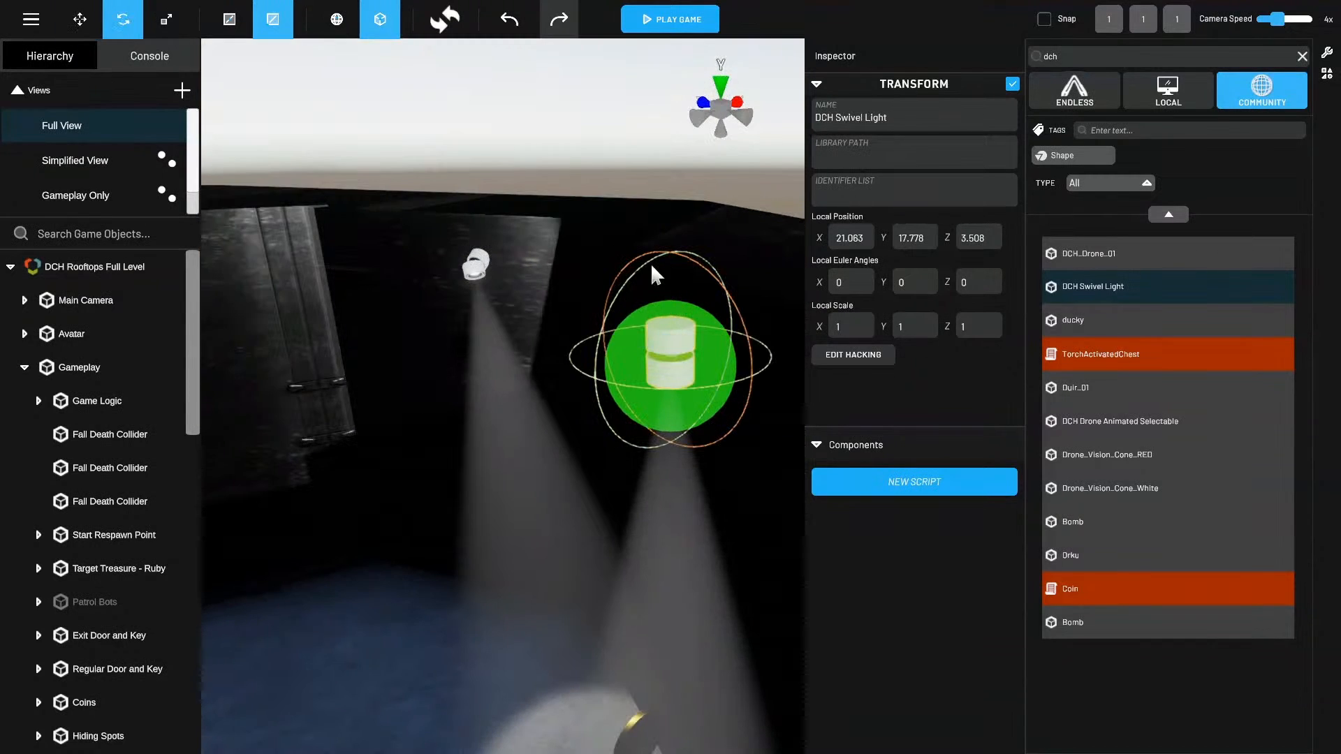
{"action": "left_click_drag", "start_coordinate": [651, 262], "coordinate": [642, 215], "text": "alt"}
{"action": "left_click_drag", "start_coordinate": [602, 276], "coordinate": [690, 248]}
{"action": "right_click_drag", "start_coordinate": [693, 252], "coordinate": [703, 493], "text": "alt"}
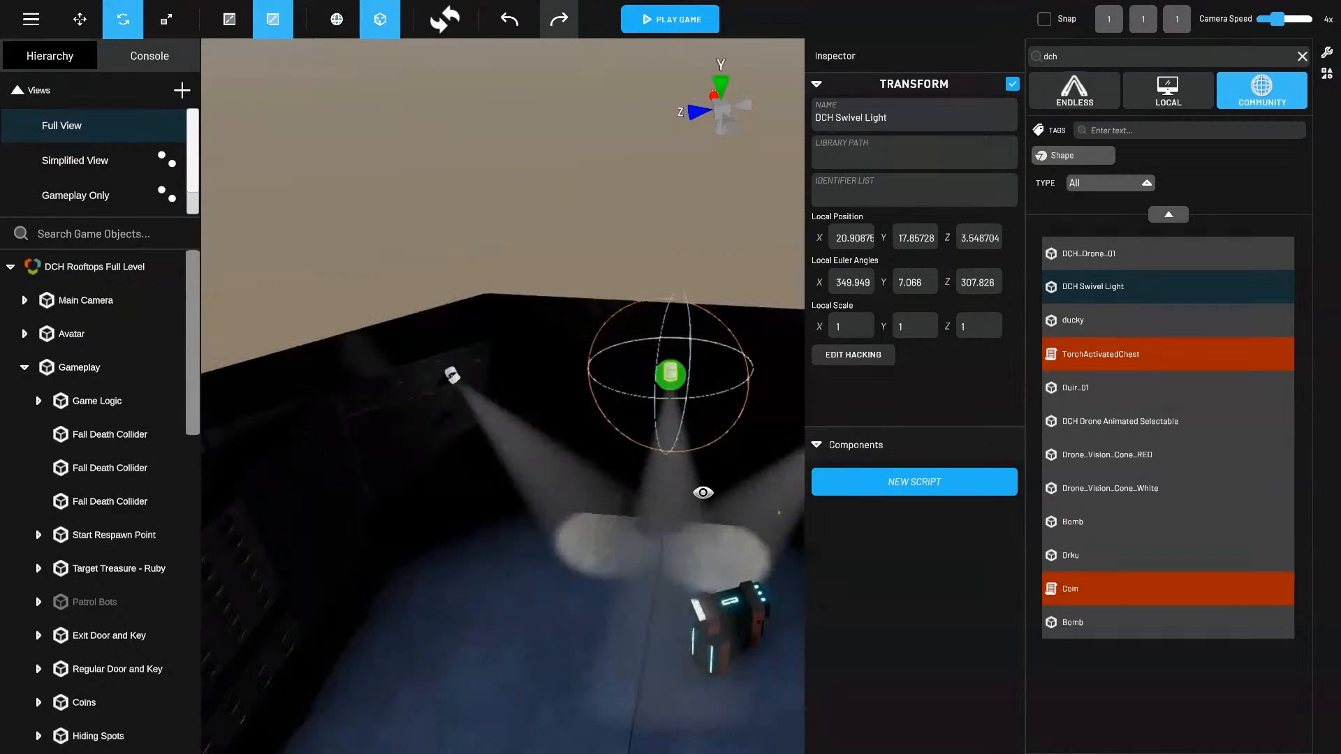
Move the tilted light back against the far wall, to about X 21.8, Y 17.86, Z 2.9.
{"action": "left_click_drag", "start_coordinate": [703, 492], "coordinate": [710, 372], "text": "alt"}
{"action": "key", "text": "w"}
{"action": "right_click_drag", "start_coordinate": [710, 371], "coordinate": [611, 592], "text": "alt"}
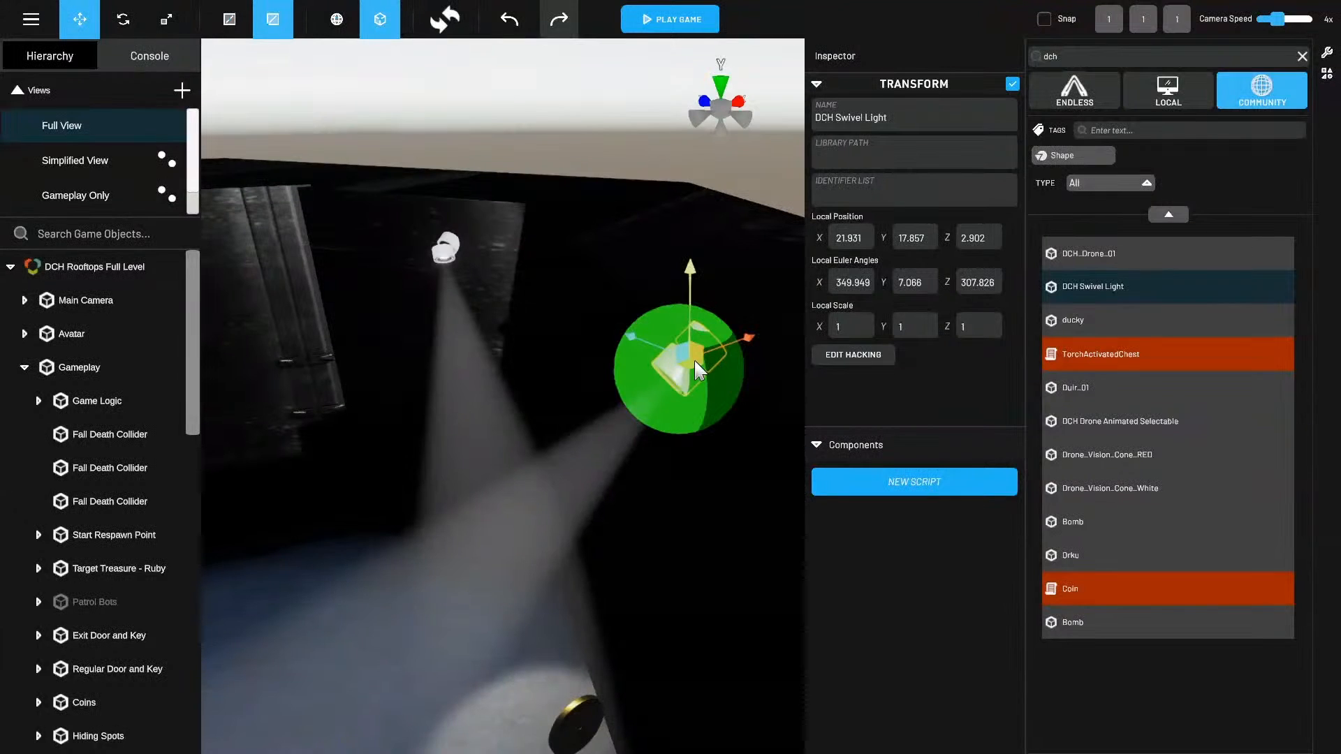
{"action": "left_click_drag", "start_coordinate": [698, 370], "coordinate": [686, 372]}
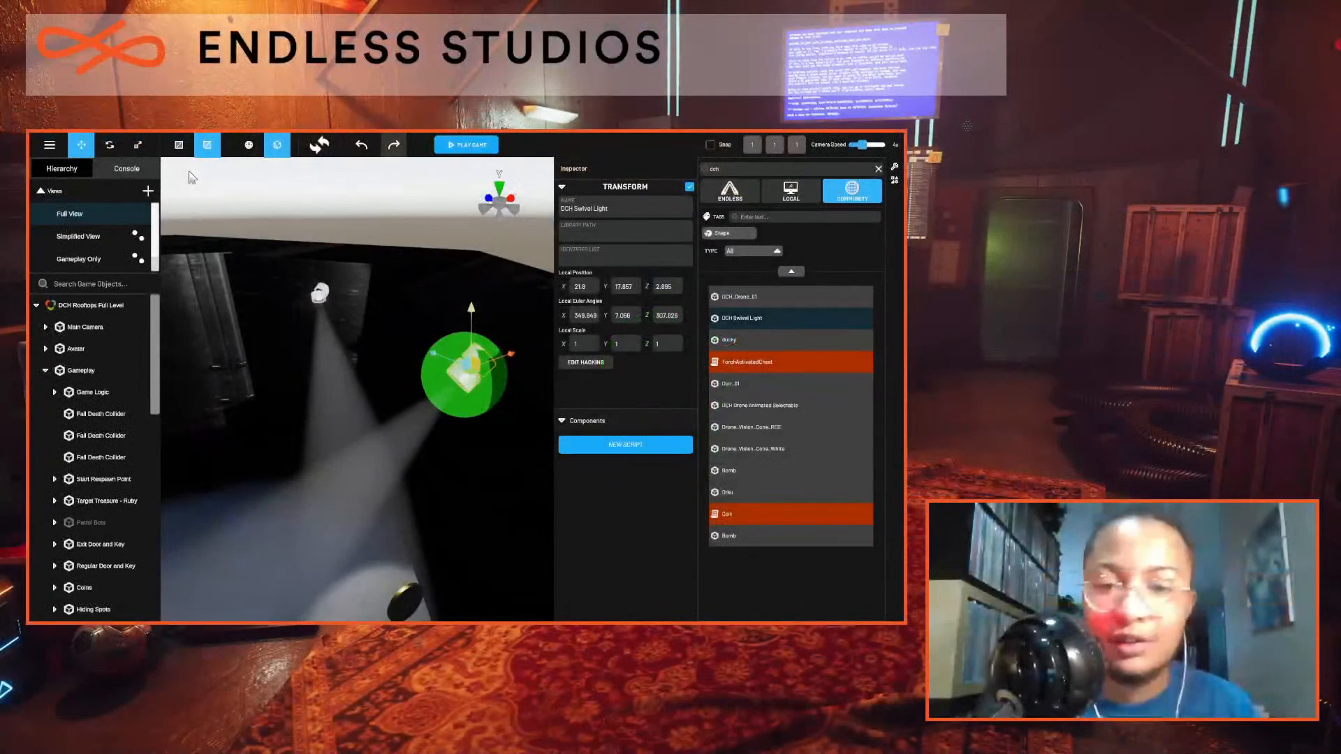
Rotate the new light to about Z 300.8 and nudge it to about X 21.65, Y 17.88, Z 2.89.
{"action": "key", "text": "e"}
{"action": "left_click_drag", "start_coordinate": [451, 311], "coordinate": [464, 307]}
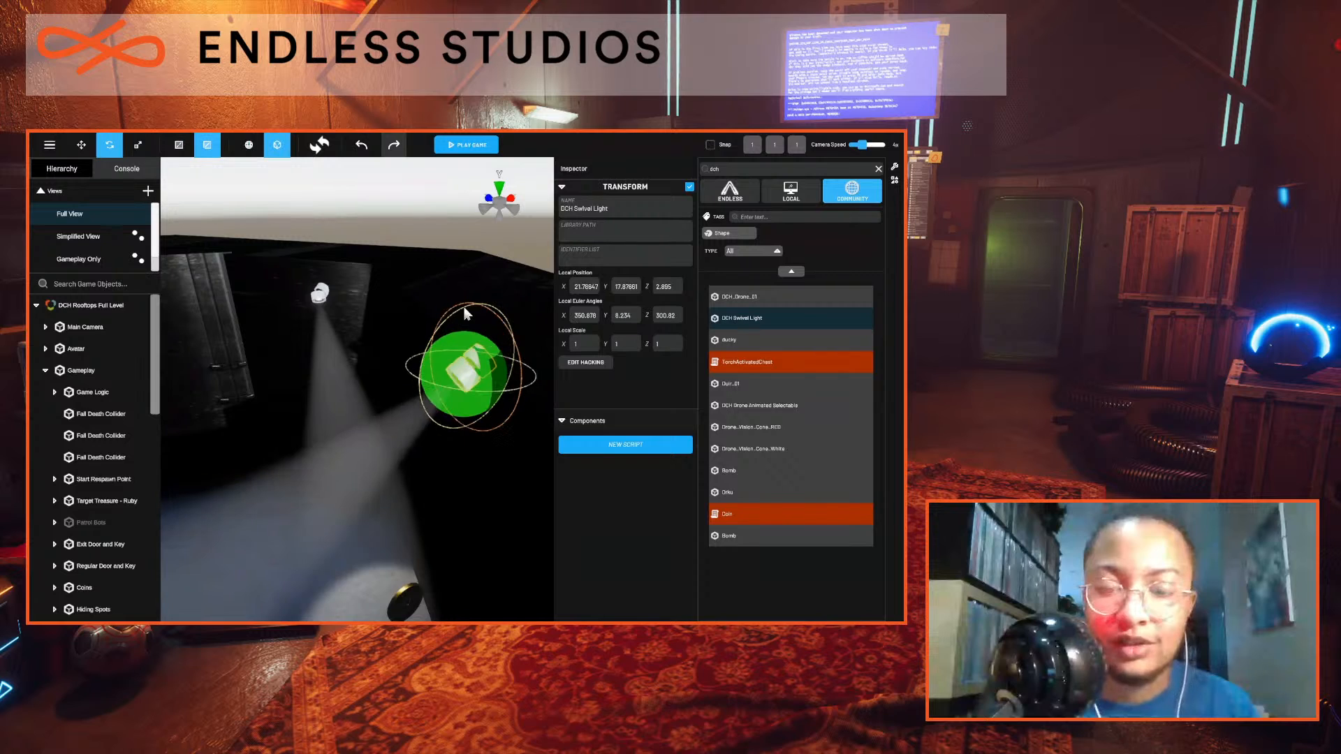
{"action": "key", "text": "w"}
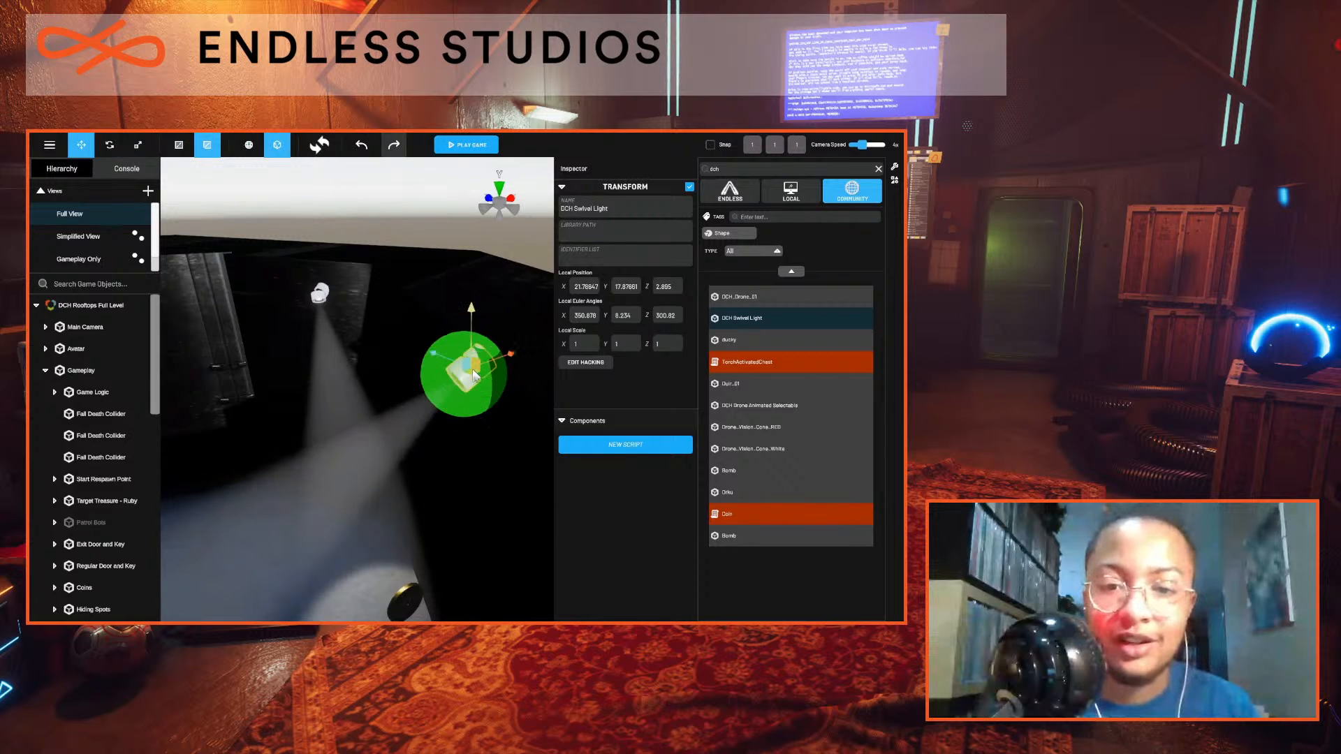
{"action": "left_click_drag", "start_coordinate": [472, 375], "coordinate": [464, 377]}
{"action": "left_click_drag", "start_coordinate": [497, 476], "coordinate": [254, 182], "text": "alt"}
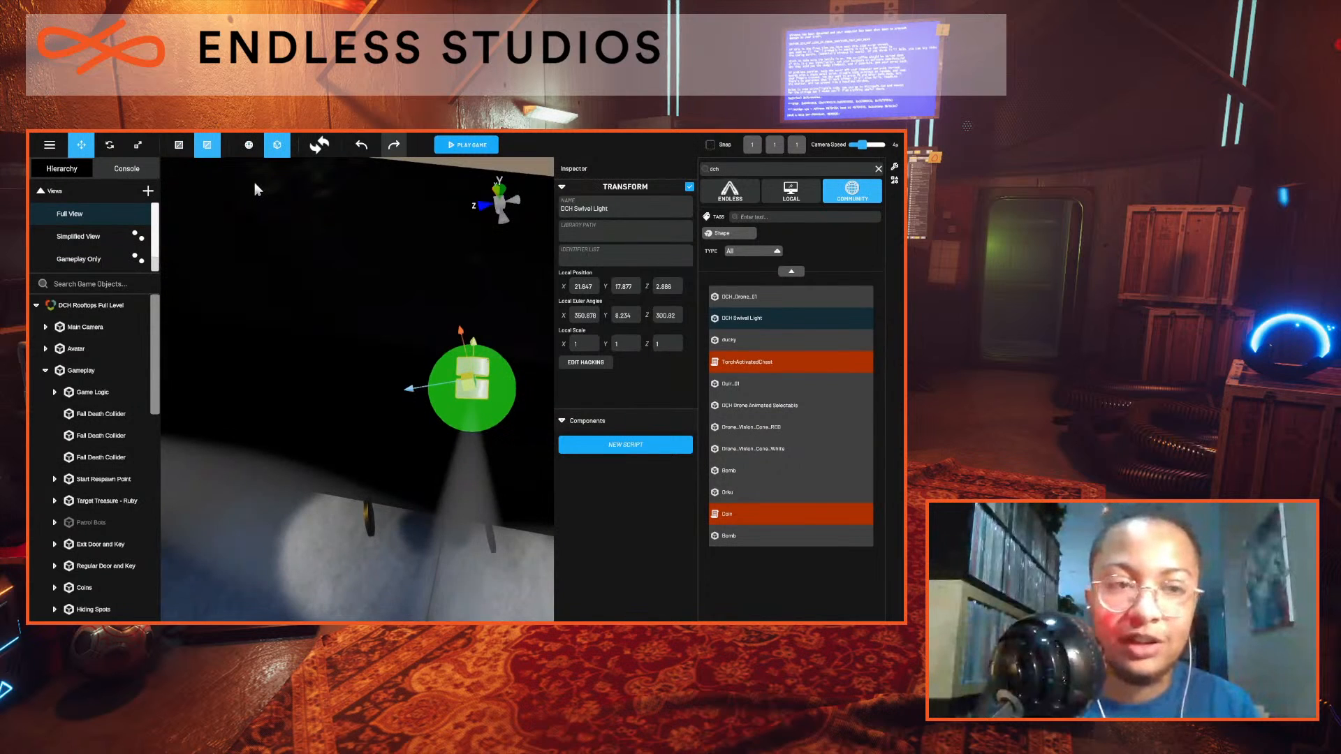
Refine the new light's rotation to about X 352.1, Y 17.6, Z 297.0.
{"action": "key", "text": "e"}
{"action": "left_click_drag", "start_coordinate": [482, 377], "coordinate": [479, 368]}
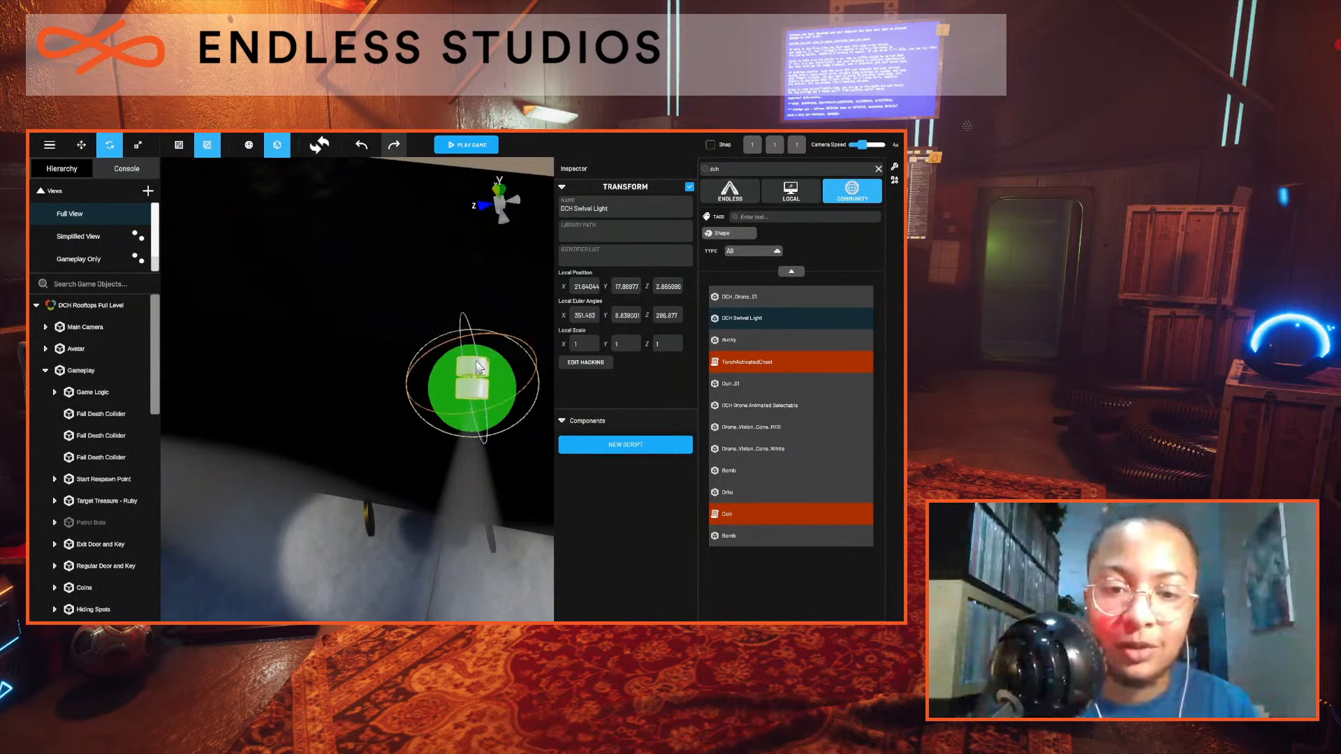
{"action": "left_click_drag", "start_coordinate": [446, 433], "coordinate": [515, 510]}
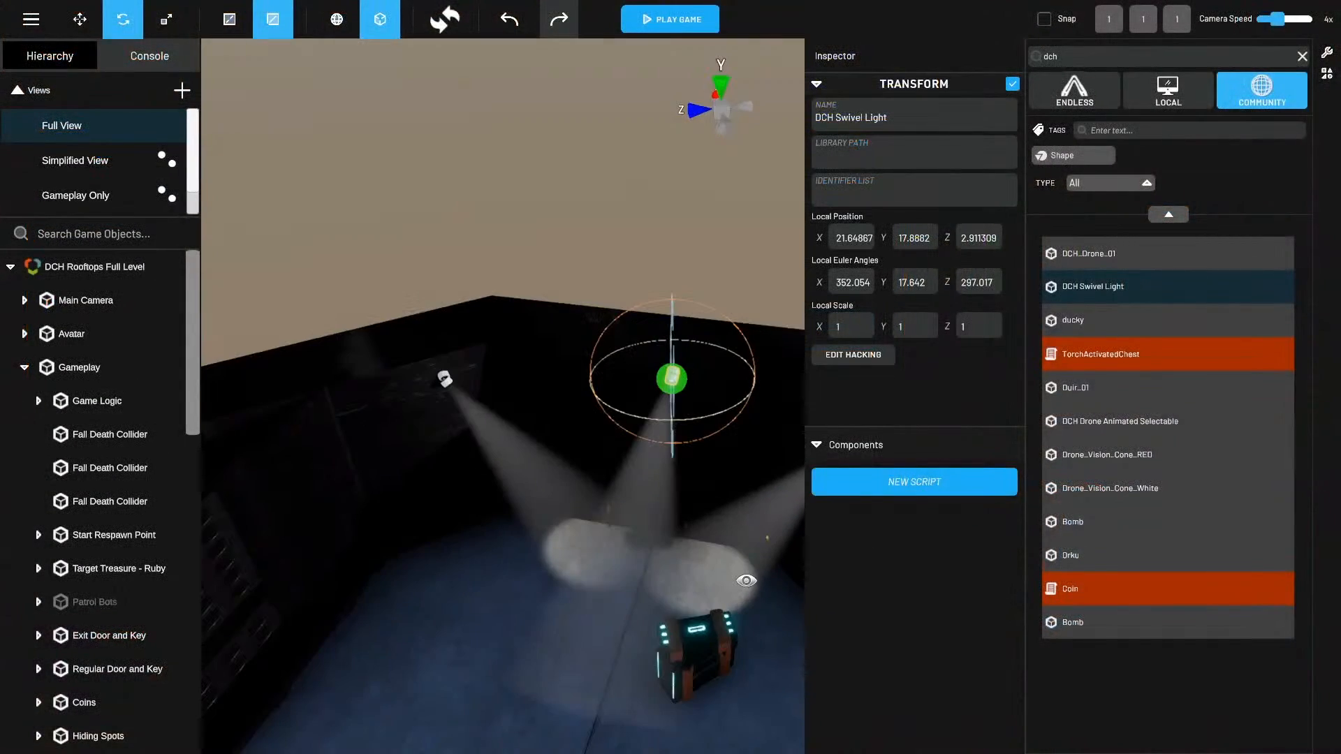
{"action": "left_click_drag", "start_coordinate": [746, 580], "coordinate": [531, 559], "text": "alt"}
Expand the Lighting group and the new DCH Swivel Light in the hierarchy to expose its SwivelLightBottom part.
{"action": "scroll", "coordinate": [118, 571], "scroll_direction": "down", "scroll_amount": 5}
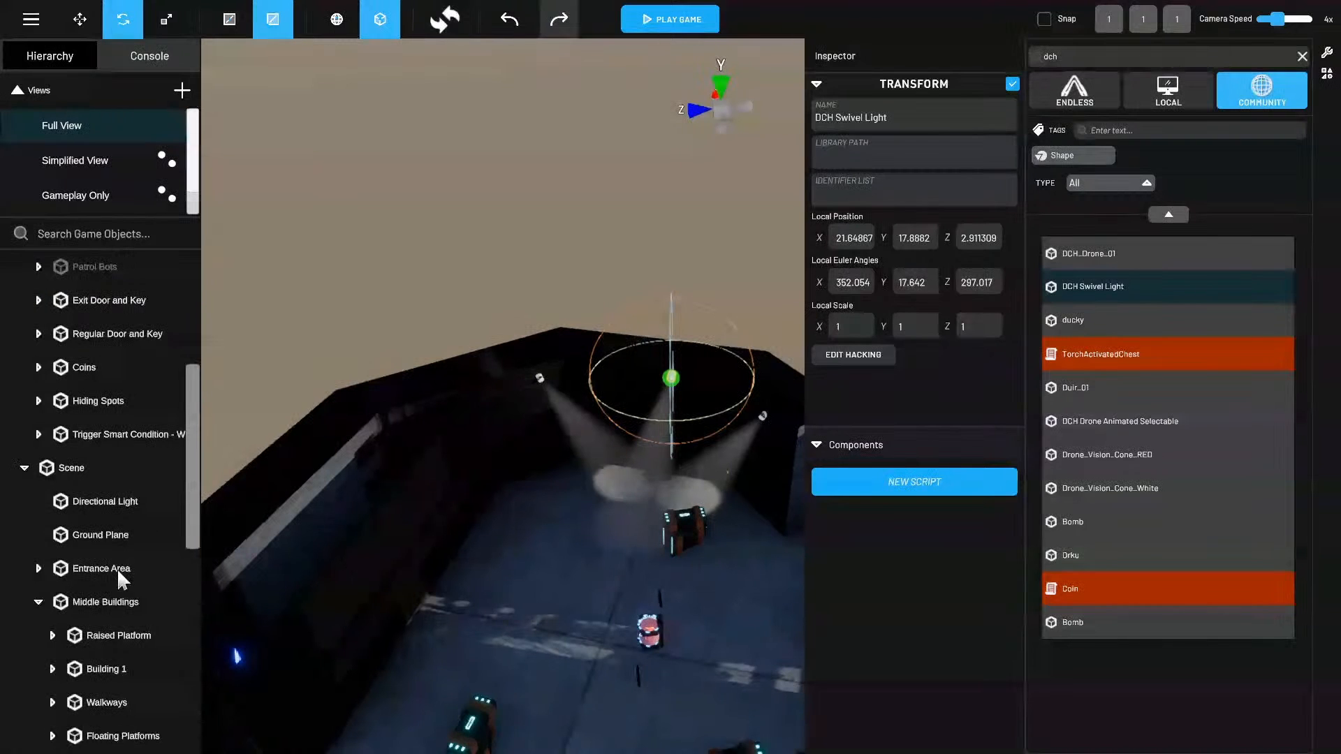
{"action": "scroll", "coordinate": [119, 567], "scroll_direction": "down", "scroll_amount": 7}
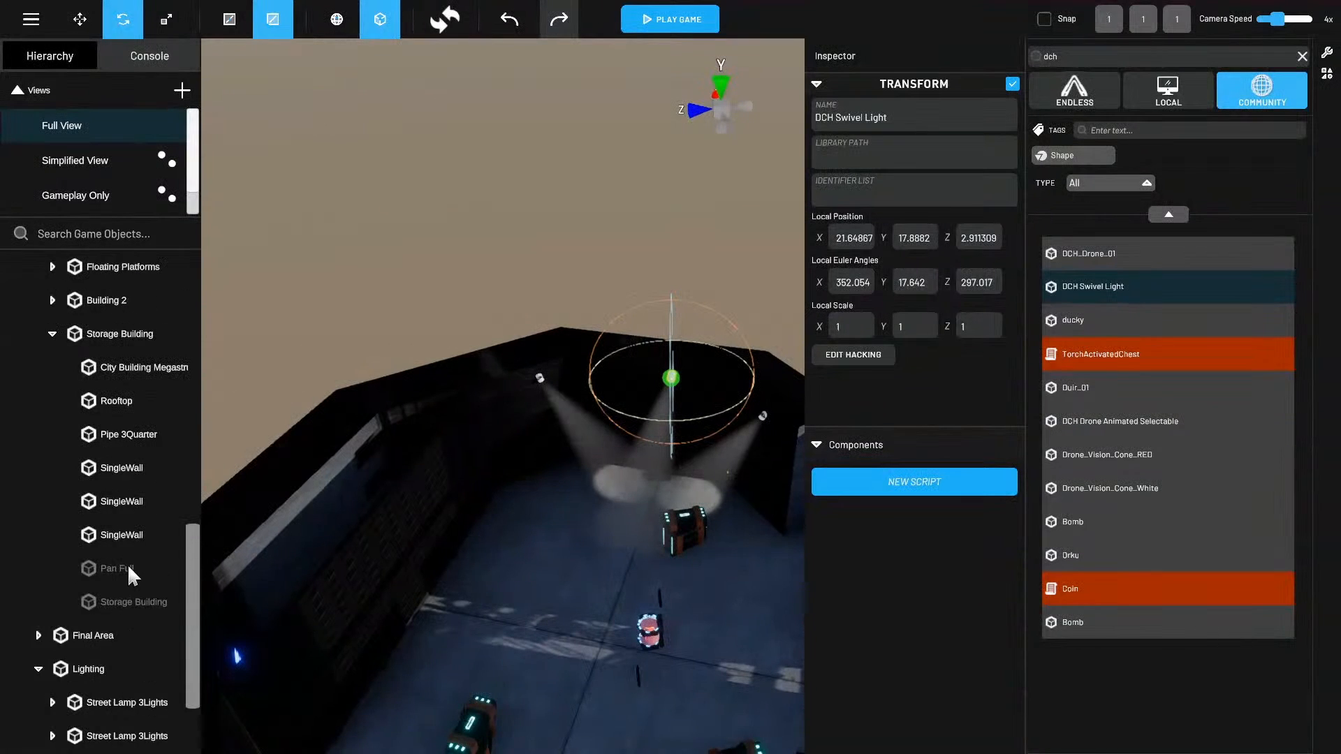
{"action": "scroll", "coordinate": [128, 563], "scroll_direction": "down", "scroll_amount": 2}
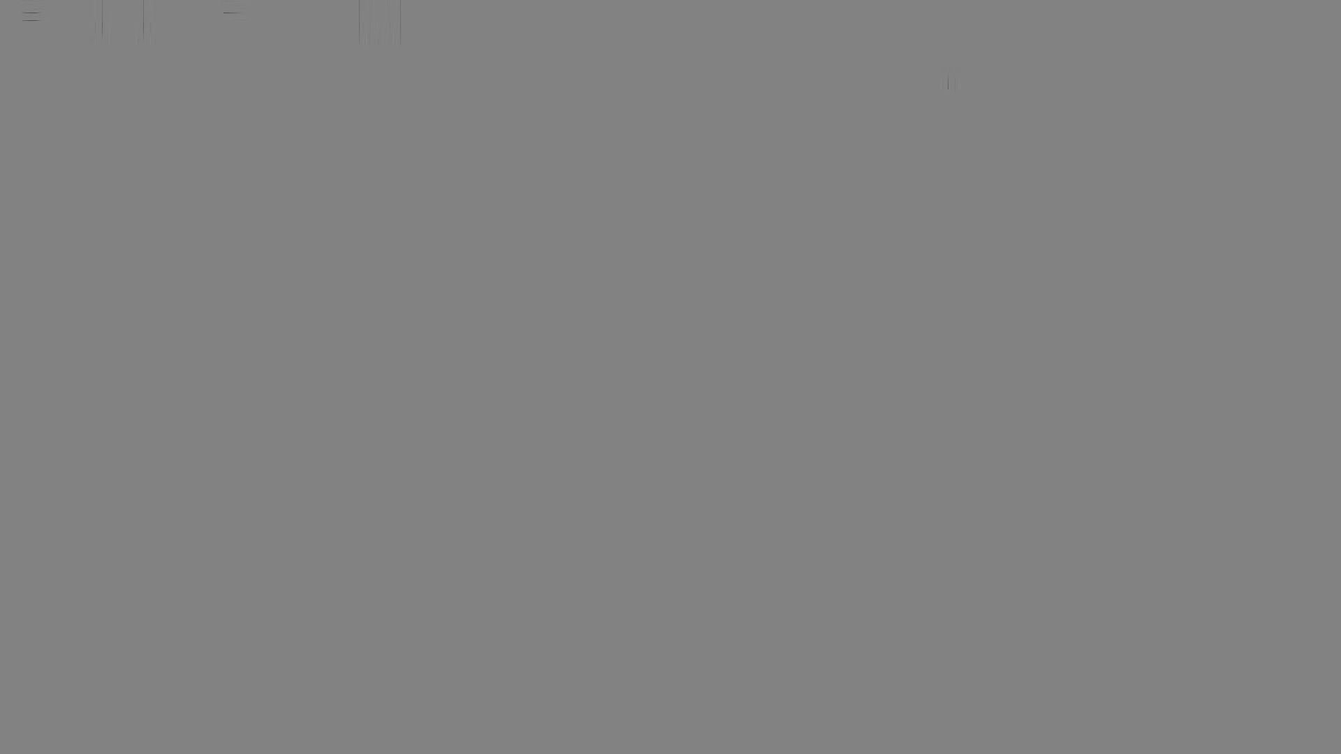
{"action": "scroll", "coordinate": [60, 703], "scroll_direction": "up", "scroll_amount": 3}
{"action": "left_click", "coordinate": [60, 704]}
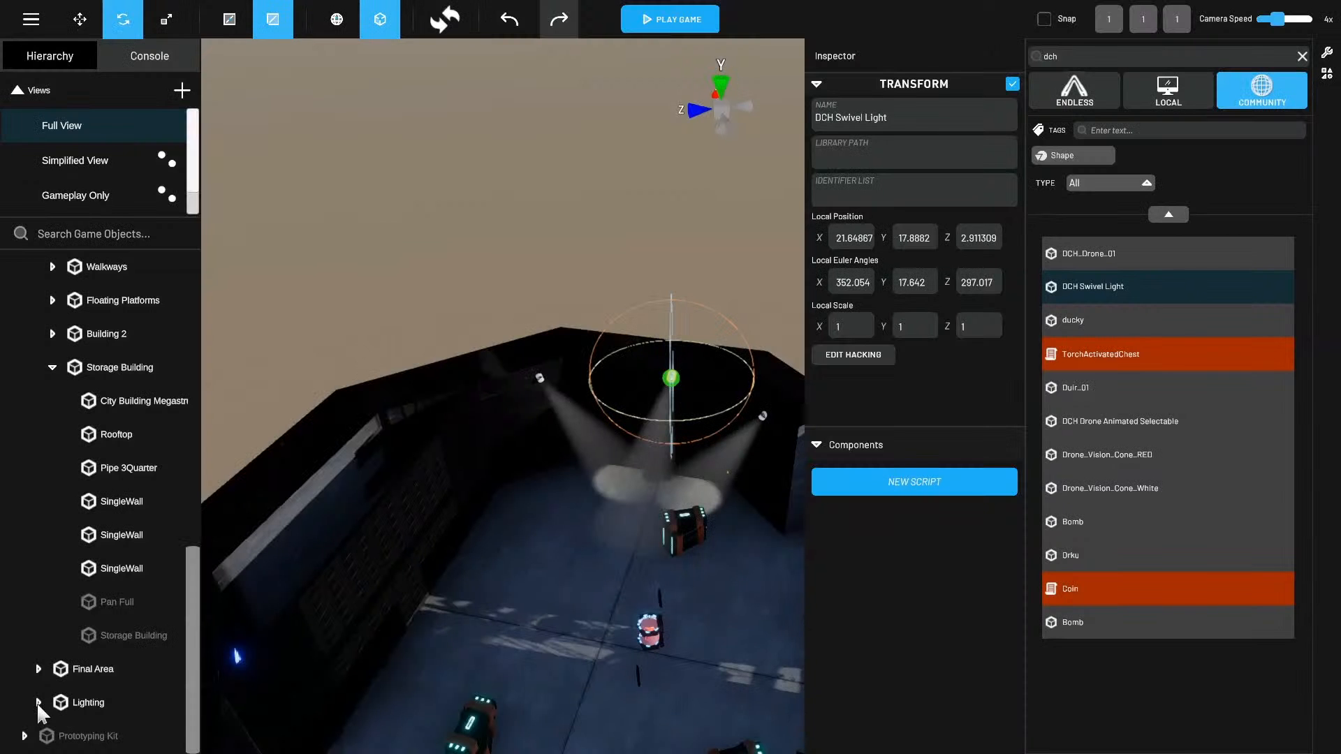
{"action": "left_click", "coordinate": [38, 702]}
{"action": "left_click", "coordinate": [52, 702]}
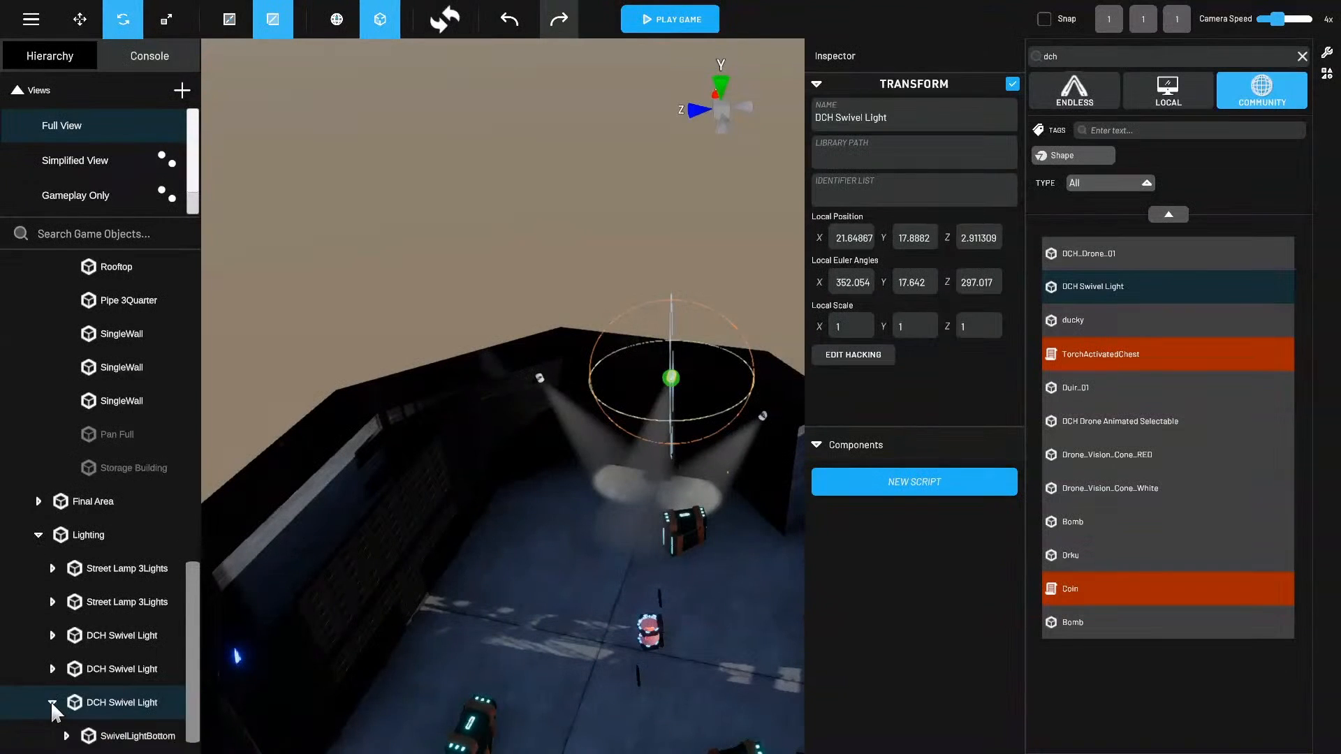
Rotate the new swivel light's SwivelLightBottom part to about X 22.8, Y 351.2, Z 53.0, centring its beam between the neighbouring two.
{"action": "scroll", "coordinate": [53, 709], "scroll_direction": "down", "scroll_amount": 1}
{"action": "left_click", "coordinate": [133, 702]}
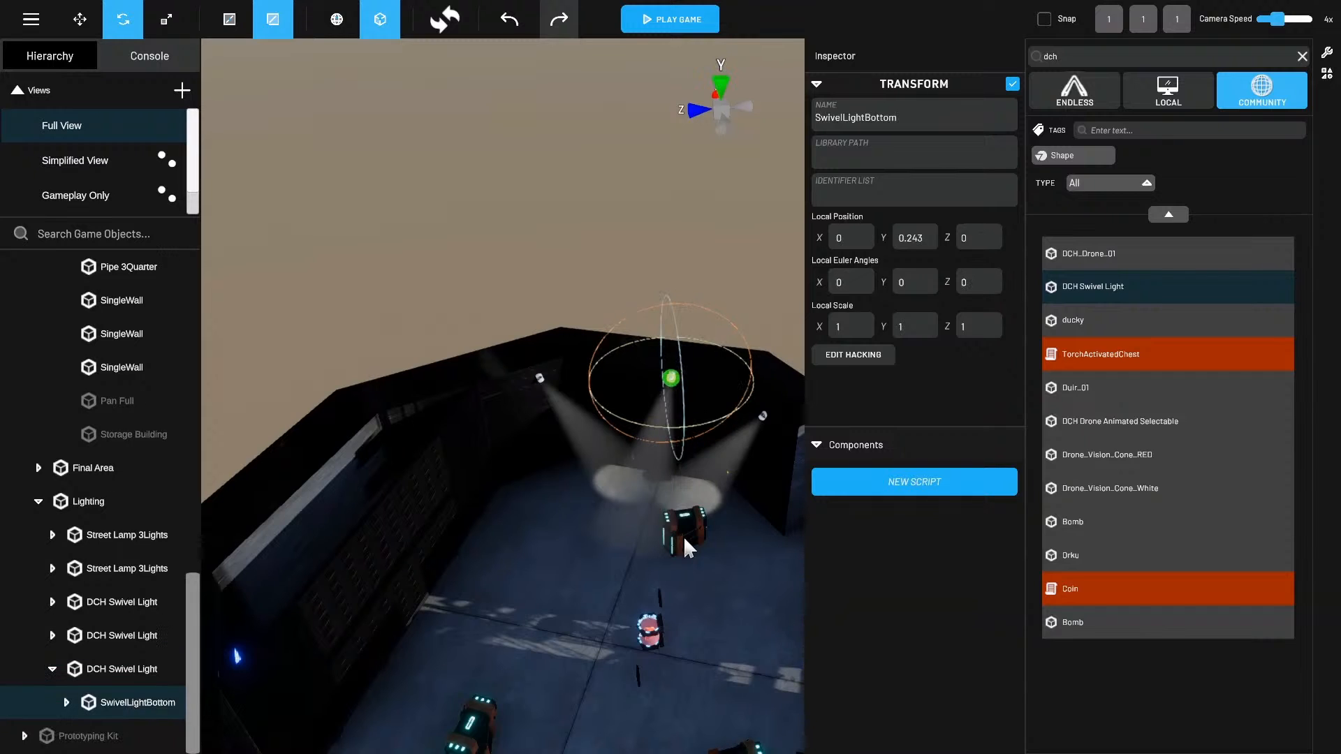
{"action": "key", "text": "f"}
{"action": "left_click_drag", "start_coordinate": [727, 560], "coordinate": [661, 550], "text": "alt"}
{"action": "right_click_drag", "start_coordinate": [661, 550], "coordinate": [622, 550], "text": "alt"}
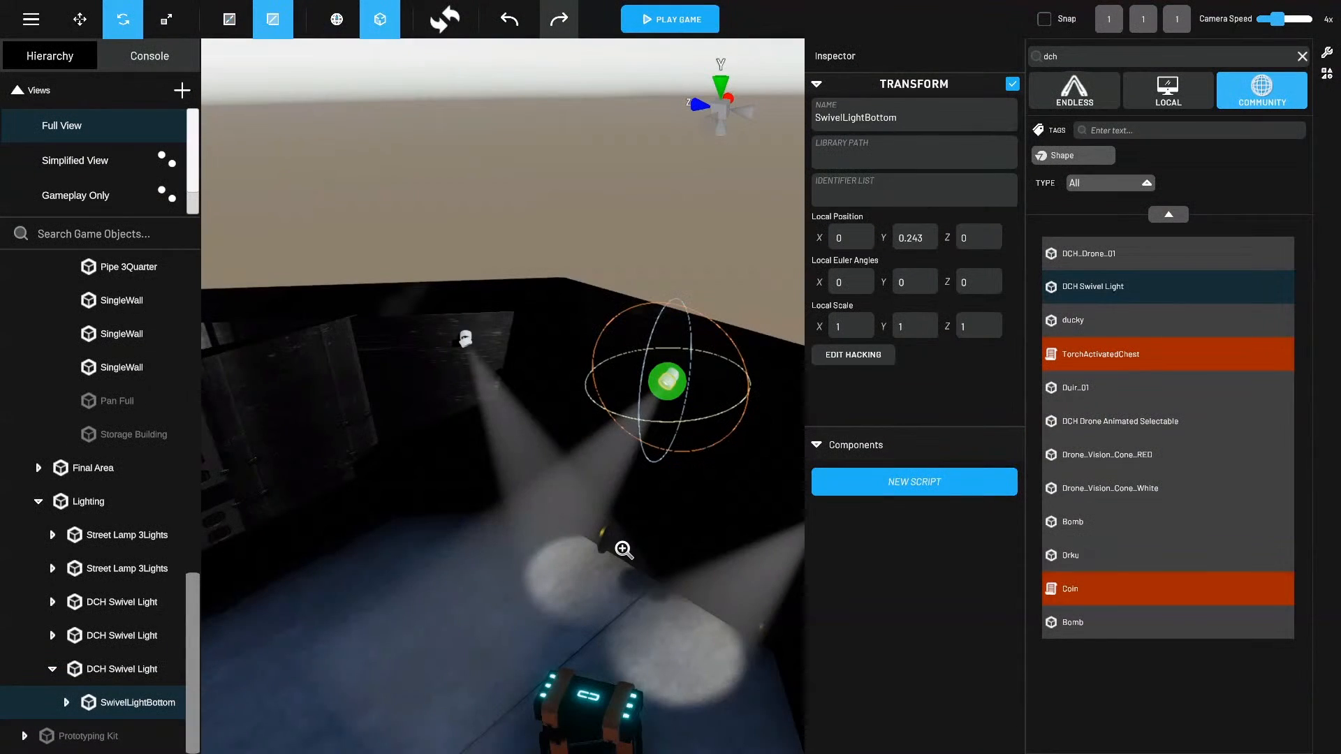
{"action": "left_click_drag", "start_coordinate": [645, 371], "coordinate": [595, 521]}
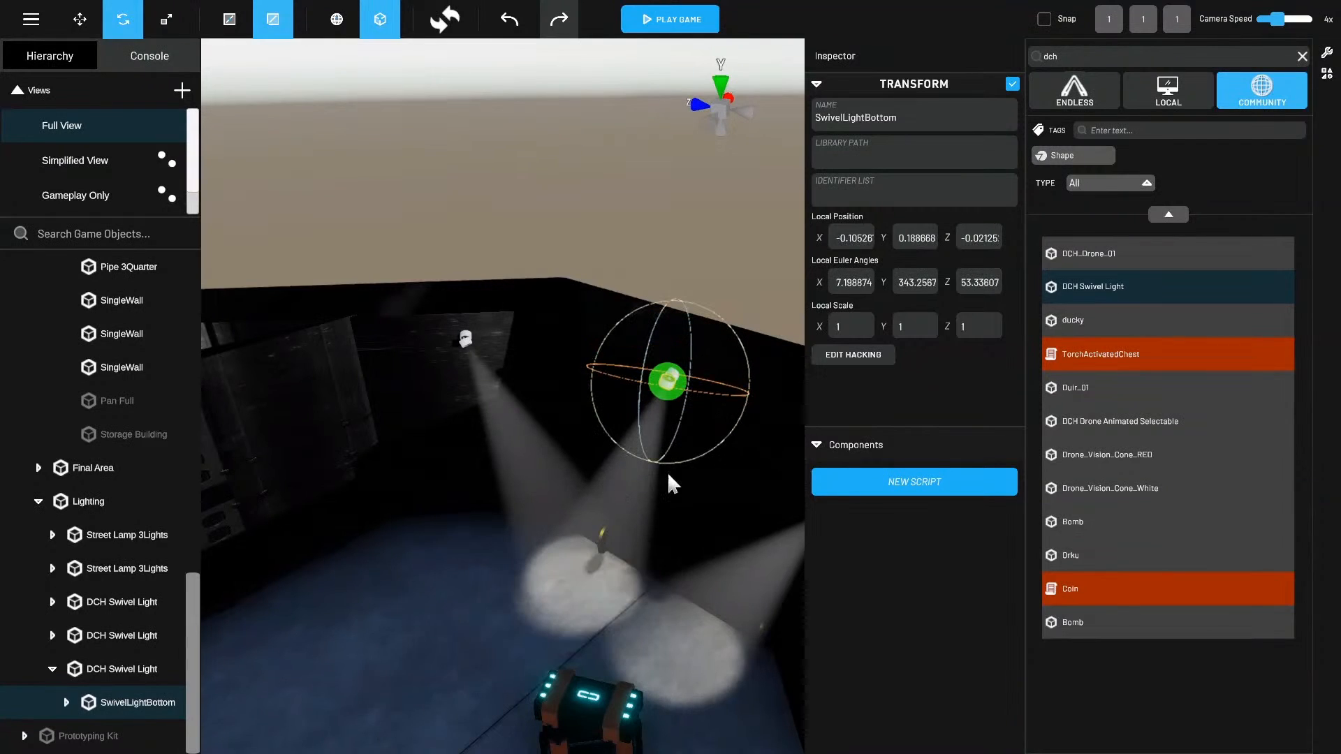
{"action": "left_click_drag", "start_coordinate": [695, 458], "coordinate": [727, 437]}
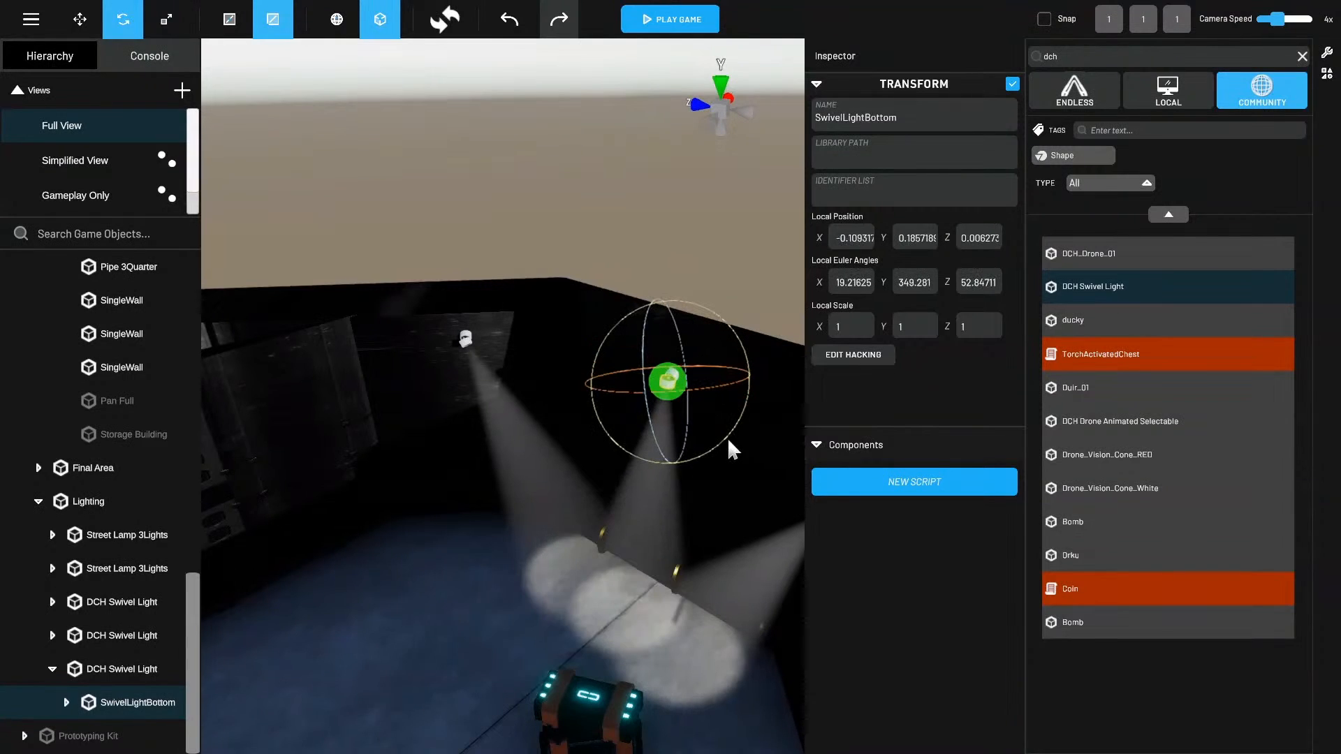
{"action": "left_click_drag", "start_coordinate": [701, 555], "coordinate": [772, 524], "text": "alt"}
{"action": "right_click_drag", "start_coordinate": [772, 523], "coordinate": [760, 523], "text": "alt"}
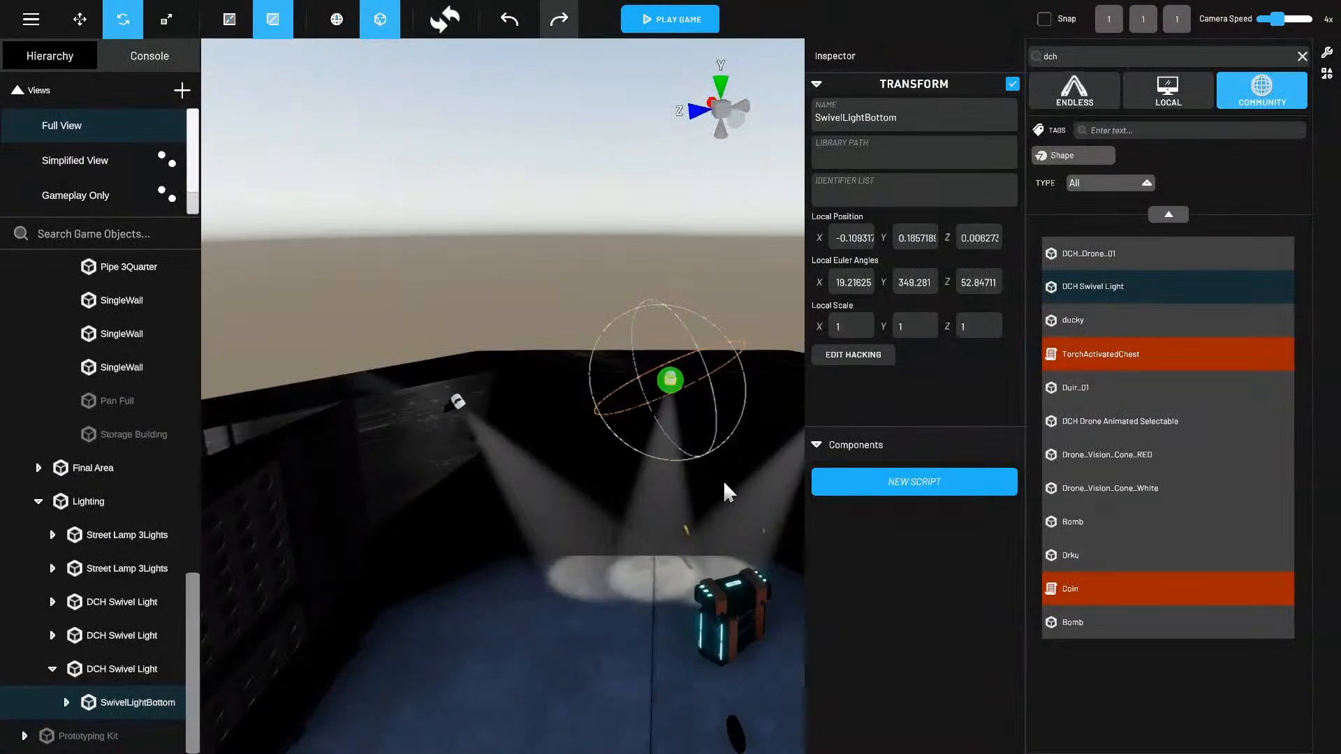
{"action": "left_click_drag", "start_coordinate": [677, 459], "coordinate": [469, 602]}
Select all three DCH Swivel Lights in the Lighting group and duplicate them.
{"action": "middle_click_drag", "start_coordinate": [470, 602], "coordinate": [461, 624]}
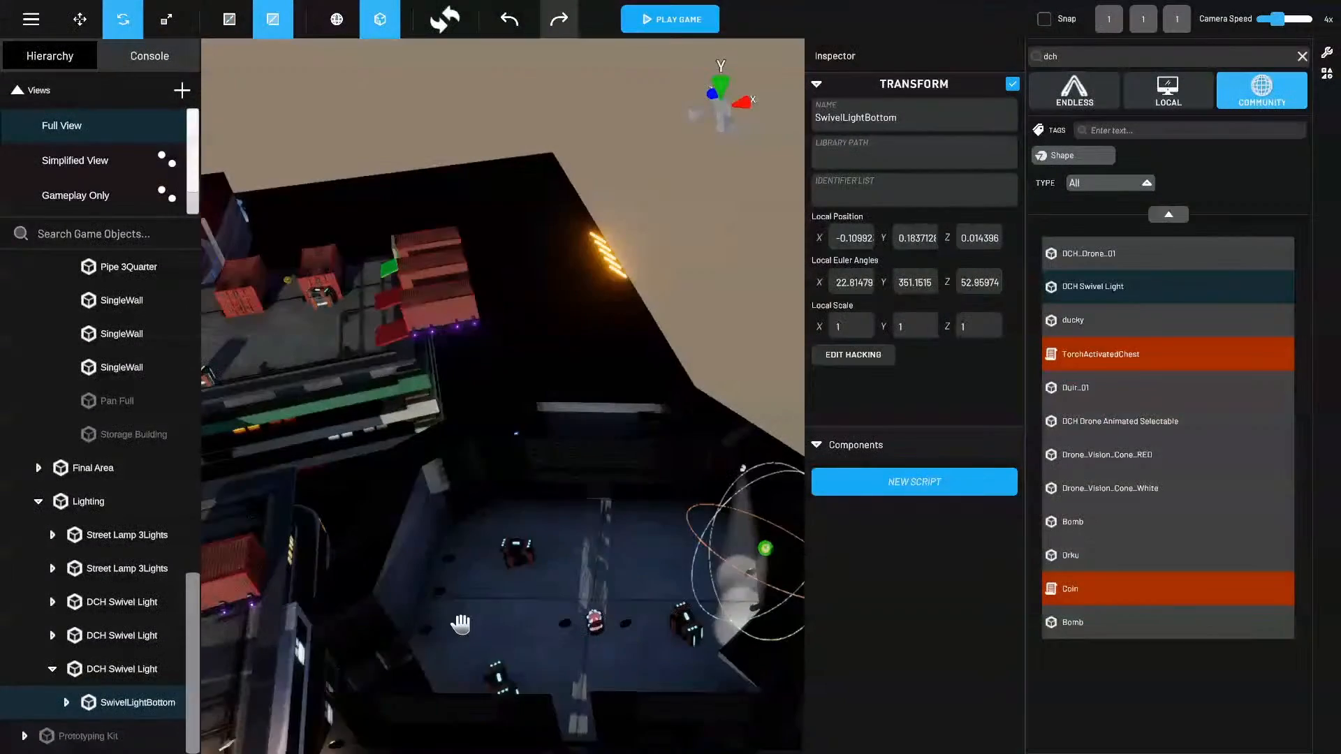
{"action": "left_click_drag", "start_coordinate": [461, 623], "coordinate": [576, 618], "text": "alt"}
{"action": "middle_click_drag", "start_coordinate": [577, 618], "coordinate": [589, 606]}
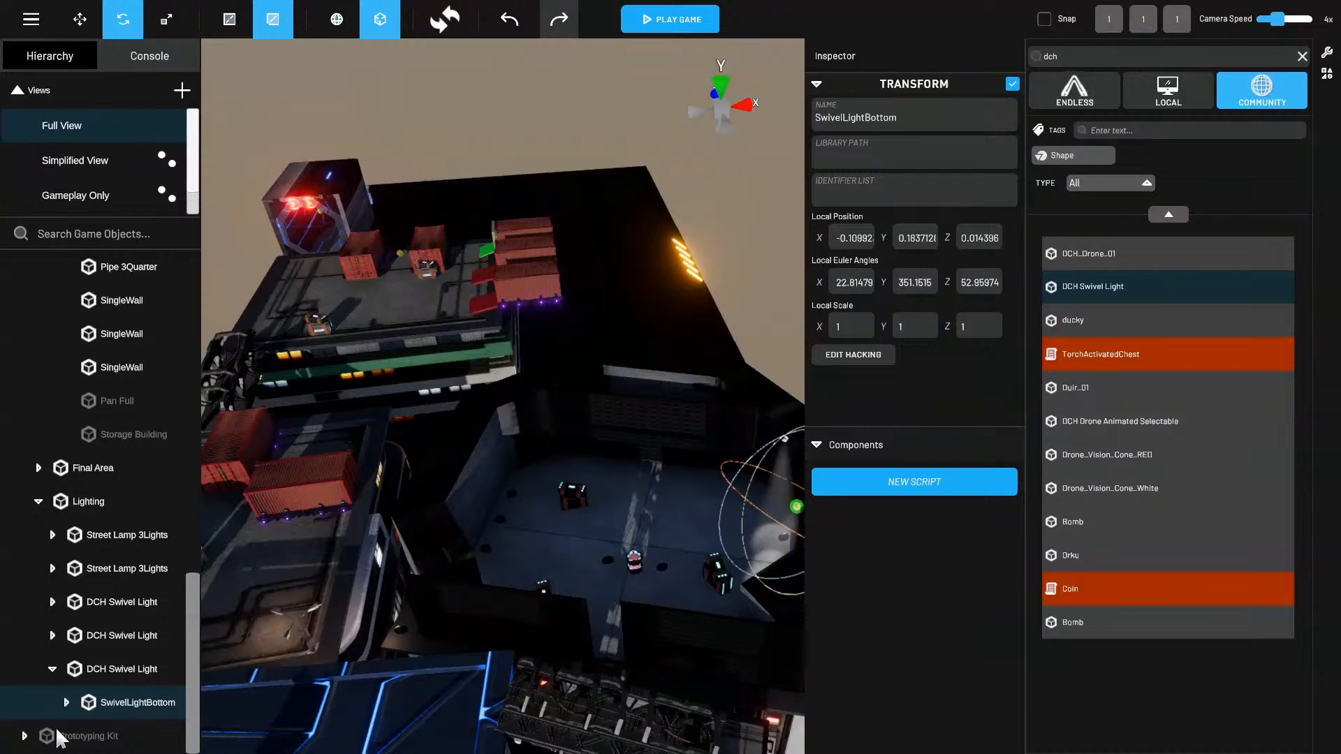
{"action": "left_click", "coordinate": [53, 668]}
{"action": "left_click", "coordinate": [147, 636]}
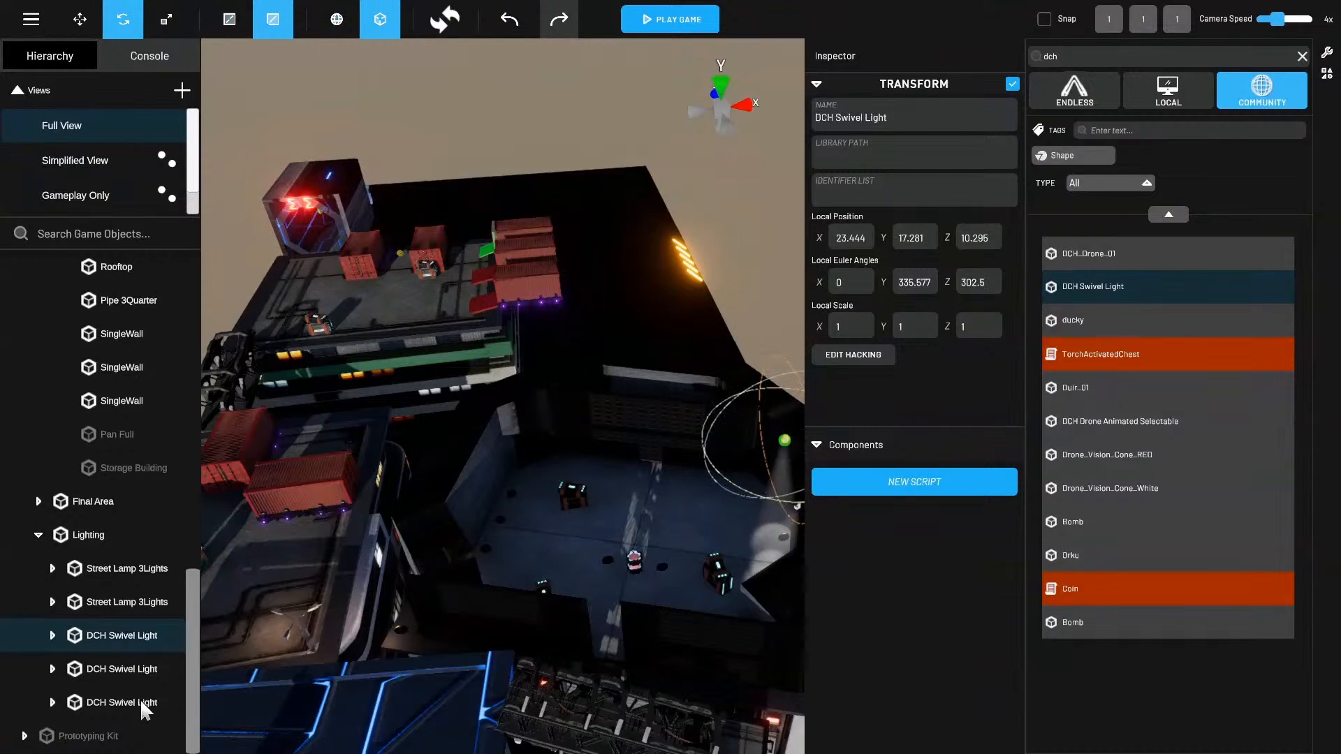
{"action": "left_click", "coordinate": [140, 704], "text": "shift"}
{"action": "right_click", "coordinate": [159, 666]}
{"action": "left_click", "coordinate": [199, 594]}
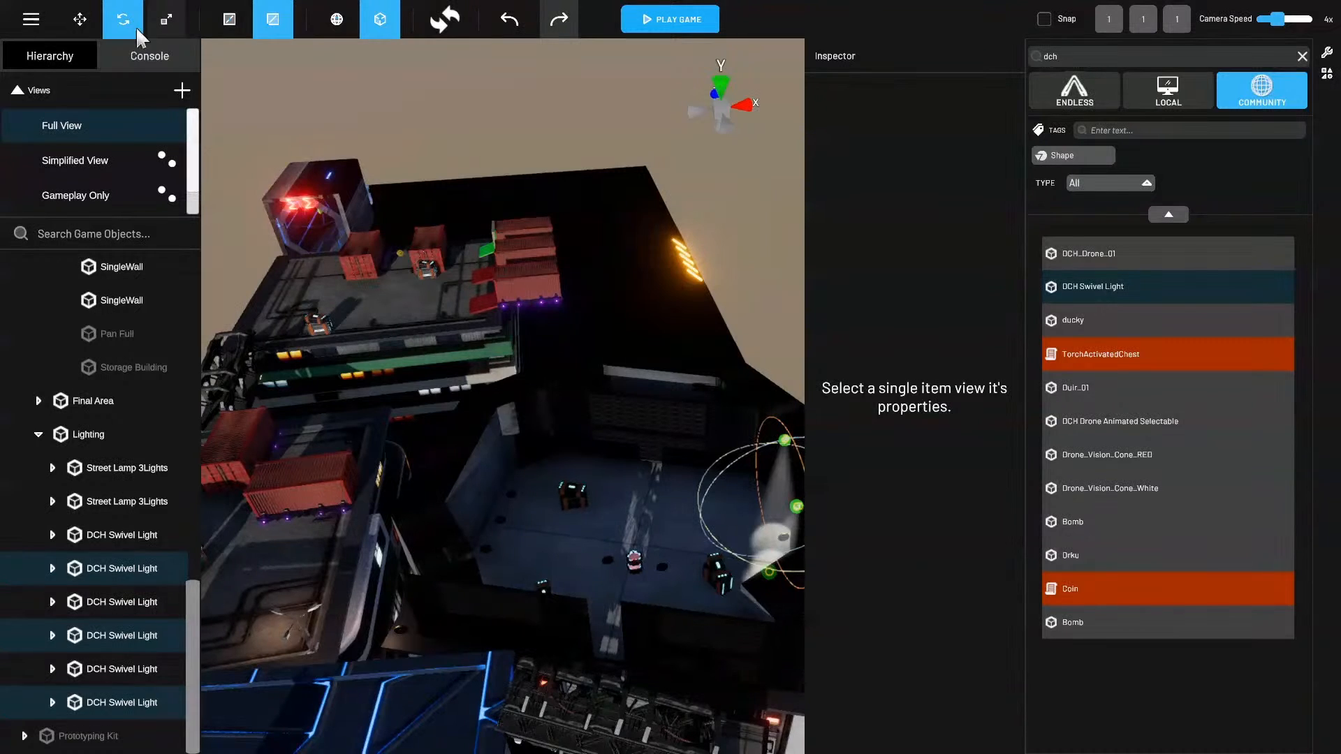
Move the three duplicated swivel lights together to the opposite side of the rooftop courtyard and rotate them to face into it.
{"action": "key", "text": "w"}
{"action": "left_click_drag", "start_coordinate": [758, 503], "coordinate": [533, 473]}
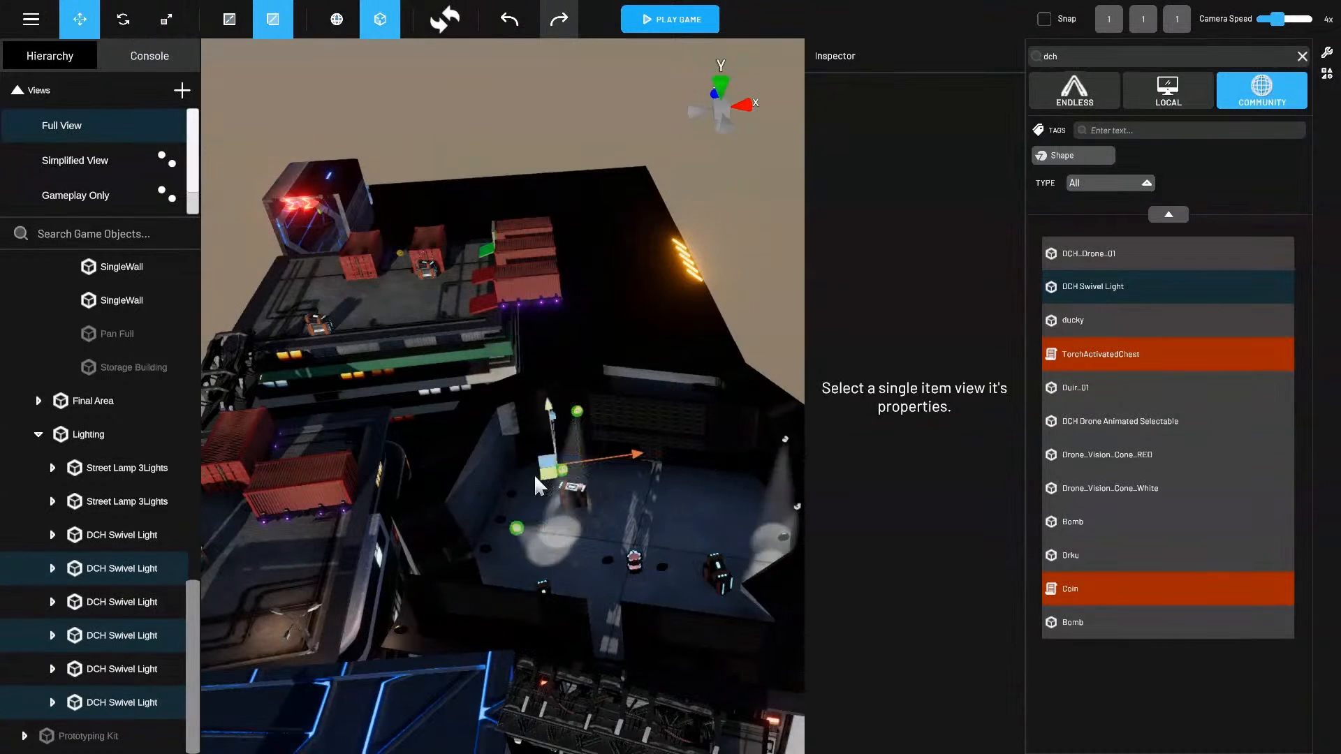
{"action": "right_click_drag", "start_coordinate": [477, 467], "coordinate": [384, 538]}
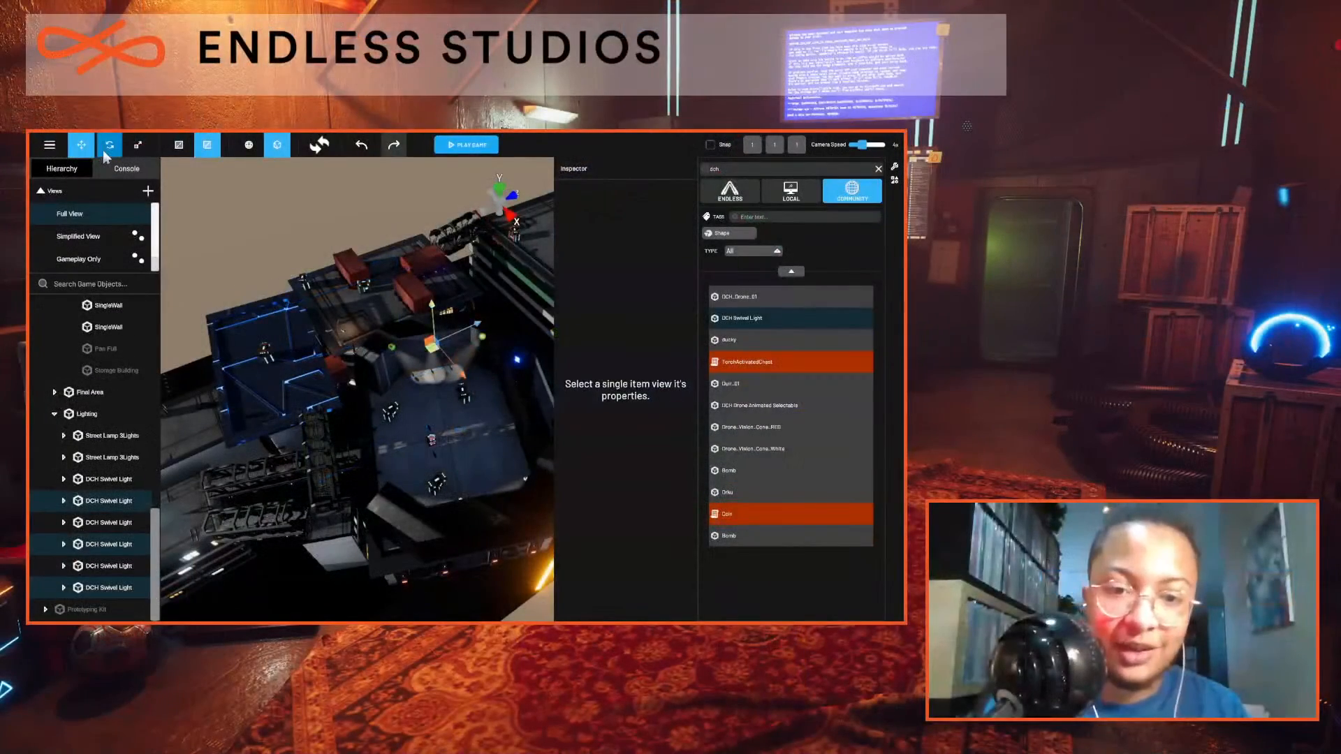
{"action": "left_click", "coordinate": [104, 148]}
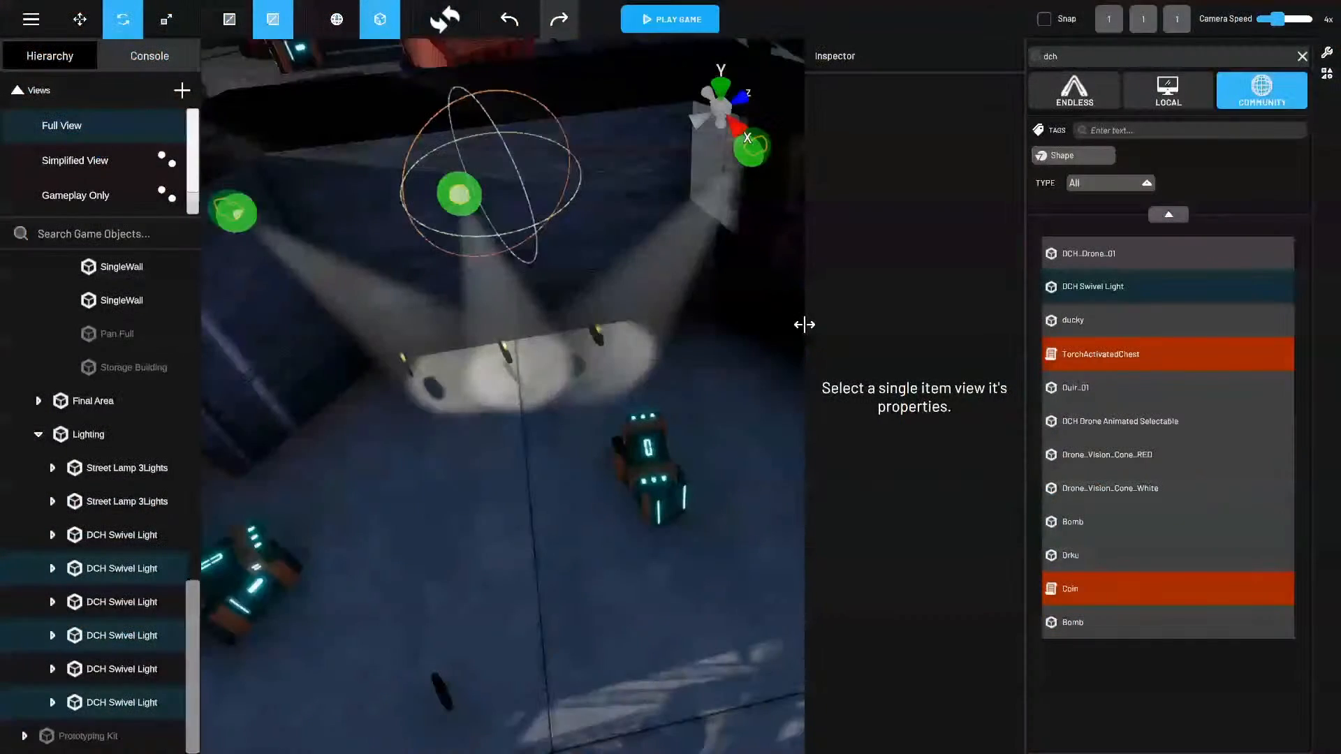
{"action": "right_click_drag", "start_coordinate": [475, 432], "coordinate": [487, 443]}
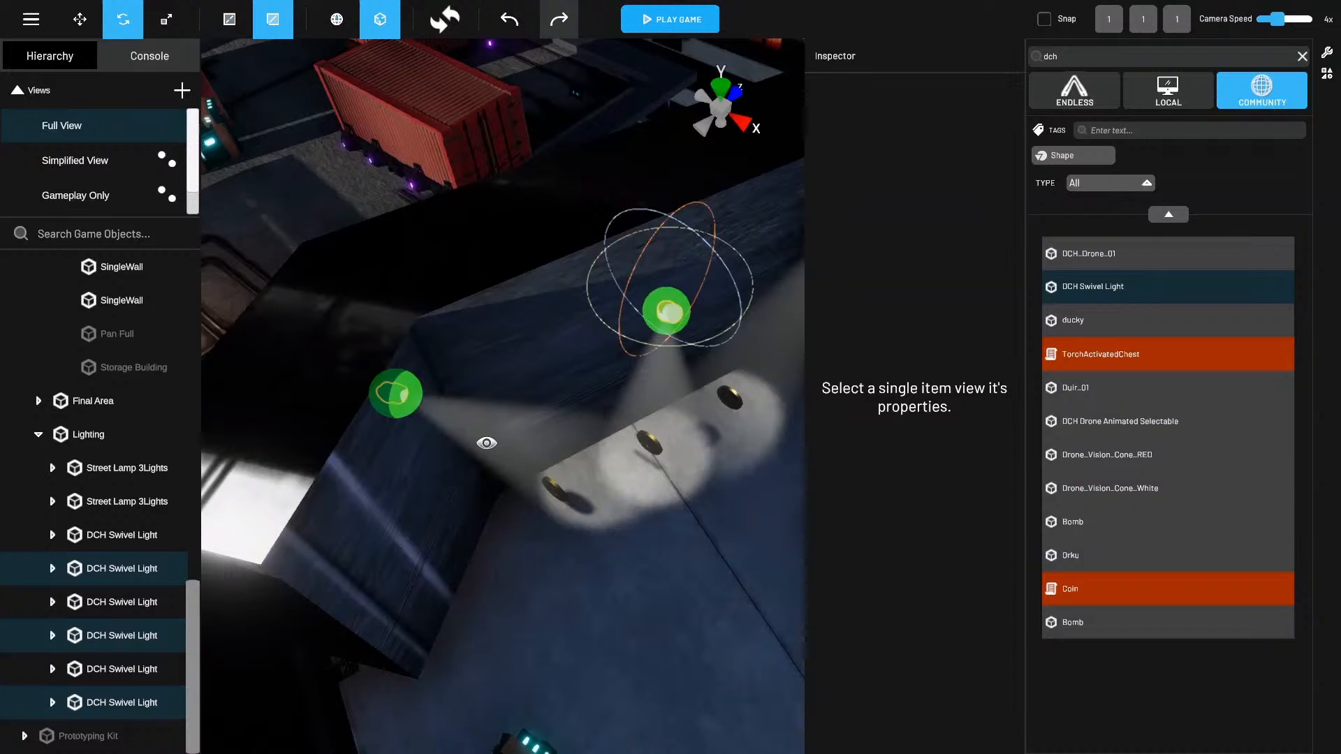
Reselect the three duplicated swivel lights and rotate them as a group to line up with the angled wall, beams facing the courtyard.
{"action": "left_click", "coordinate": [150, 568]}
{"action": "middle_click_drag", "start_coordinate": [487, 523], "coordinate": [499, 555]}
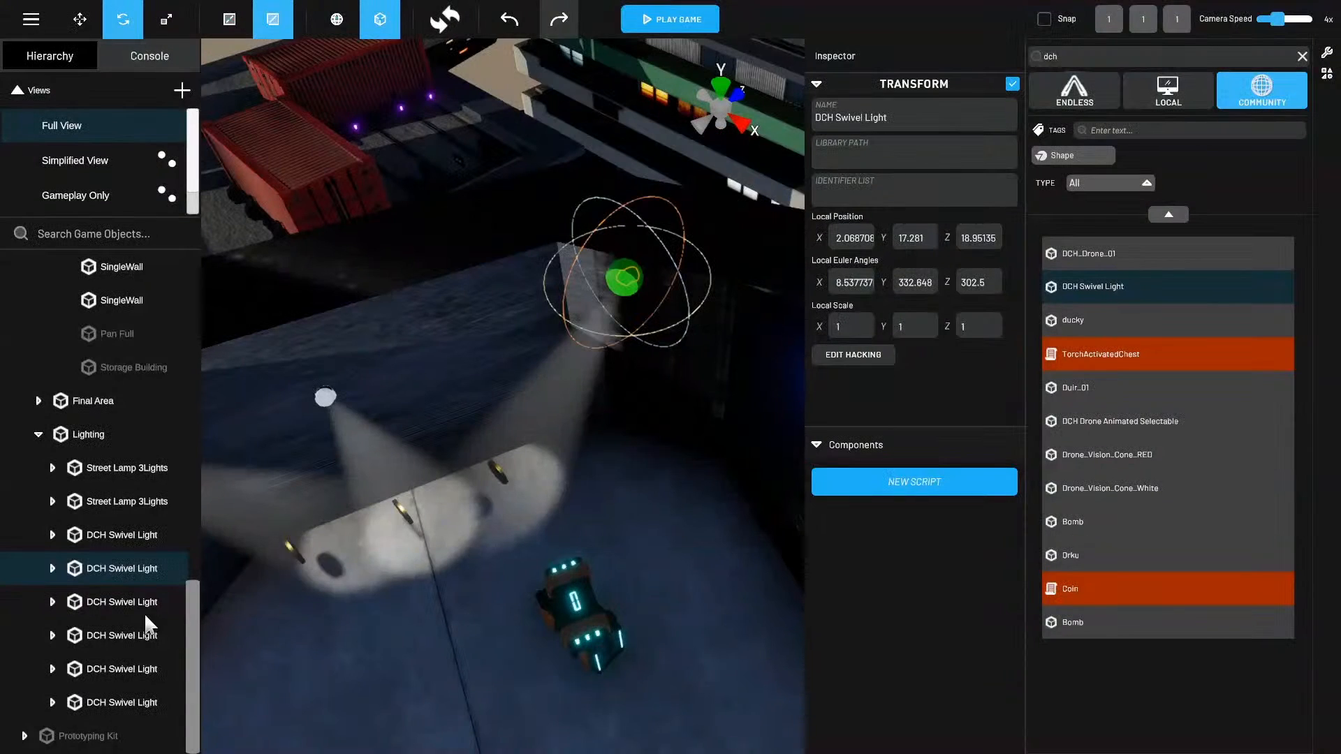
{"action": "left_click", "coordinate": [142, 630], "text": "ctrl"}
{"action": "left_click", "coordinate": [141, 694], "text": "ctrl"}
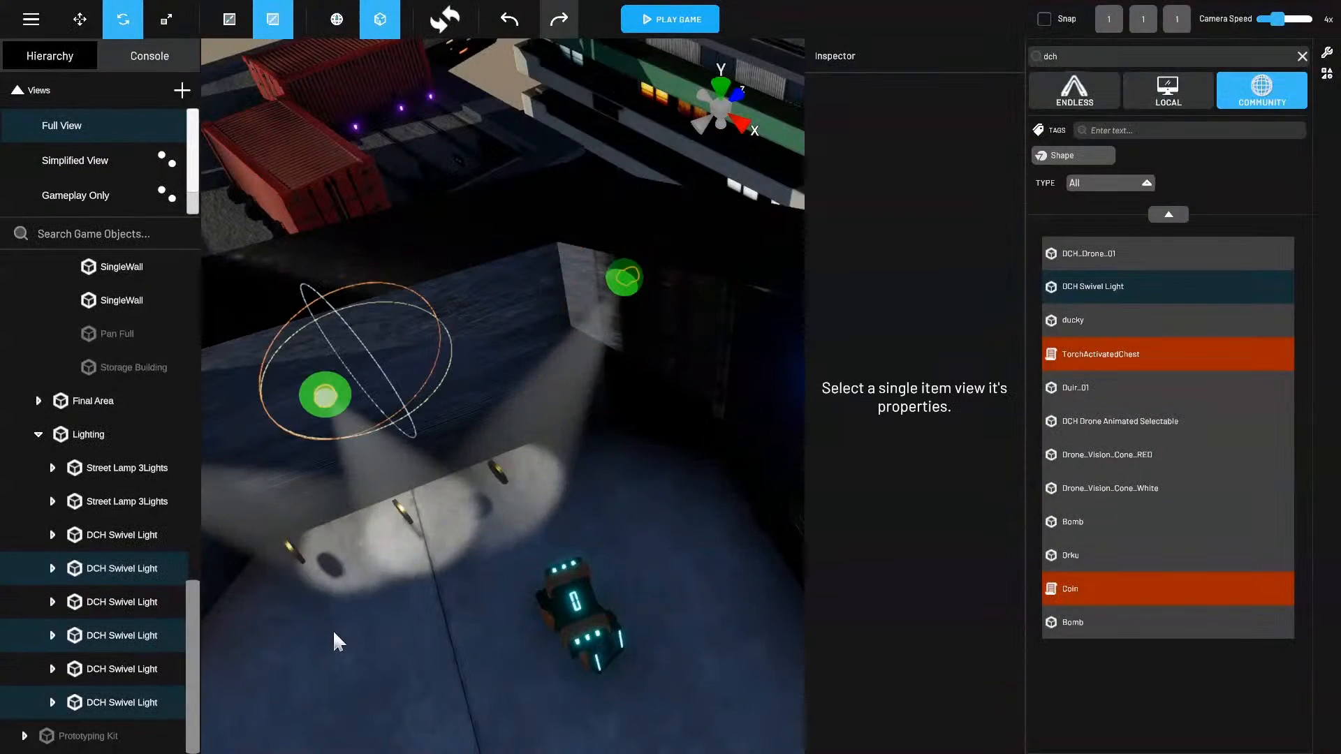
{"action": "scroll", "coordinate": [486, 585], "scroll_direction": "down", "scroll_amount": 3}
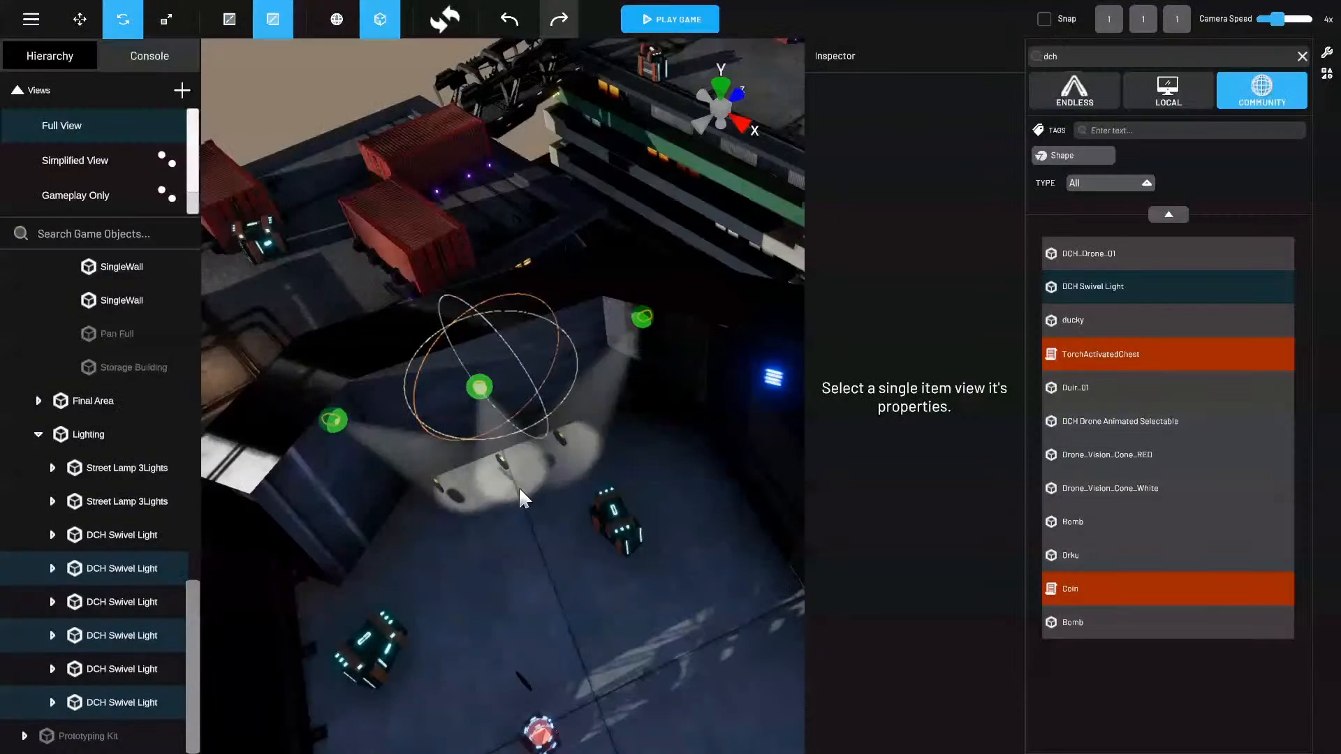
{"action": "middle_click_drag", "start_coordinate": [468, 613], "coordinate": [563, 600]}
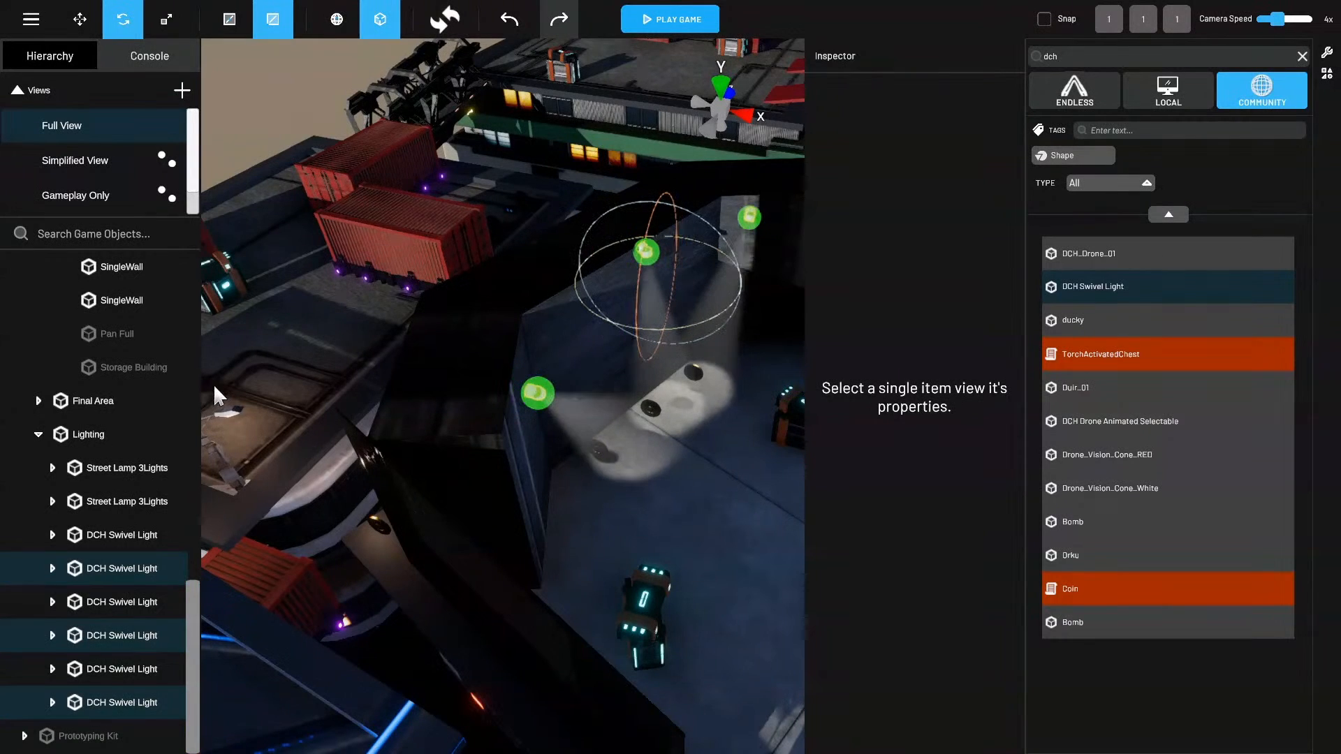
{"action": "middle_click_drag", "start_coordinate": [212, 383], "coordinate": [691, 533]}
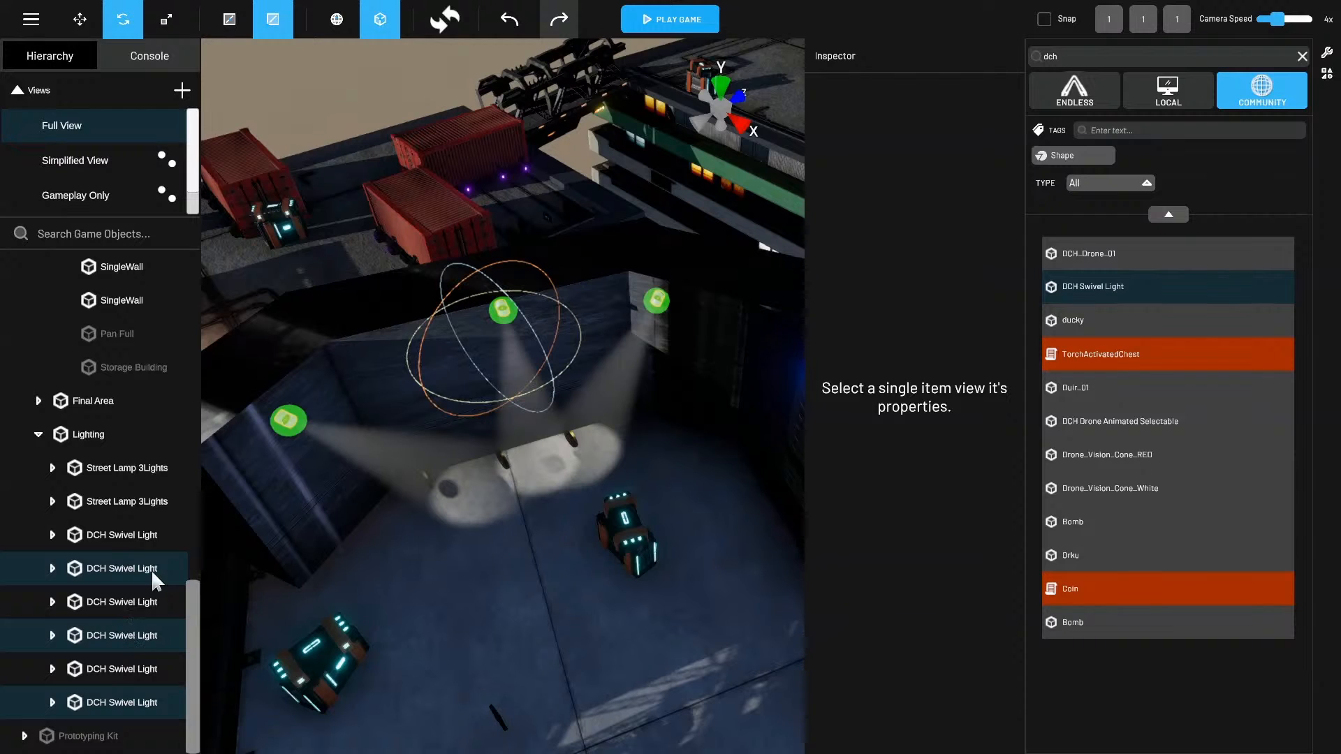
Move the first duplicated swivel light back against the angled wall, to about X -1.54.
{"action": "left_click", "coordinate": [123, 569]}
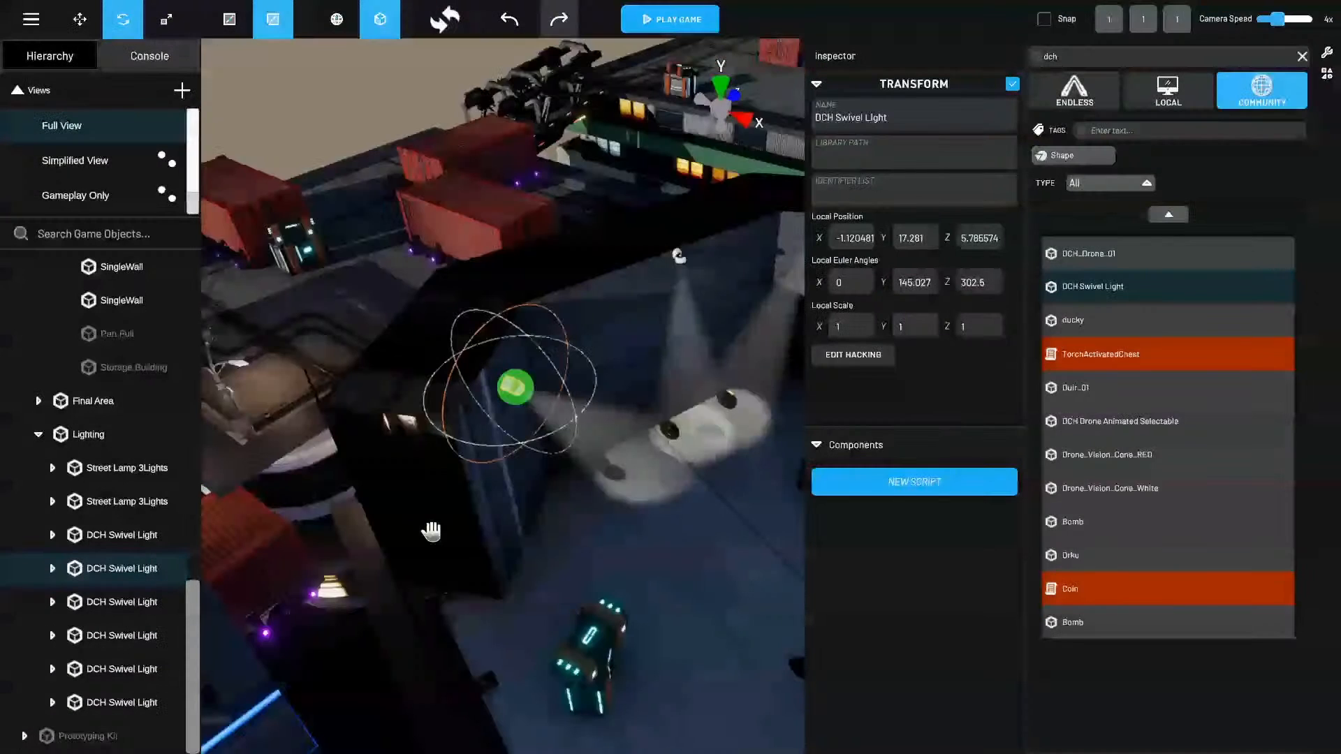
{"action": "scroll", "coordinate": [431, 530], "scroll_direction": "up", "scroll_amount": 5}
{"action": "left_click", "coordinate": [80, 19]}
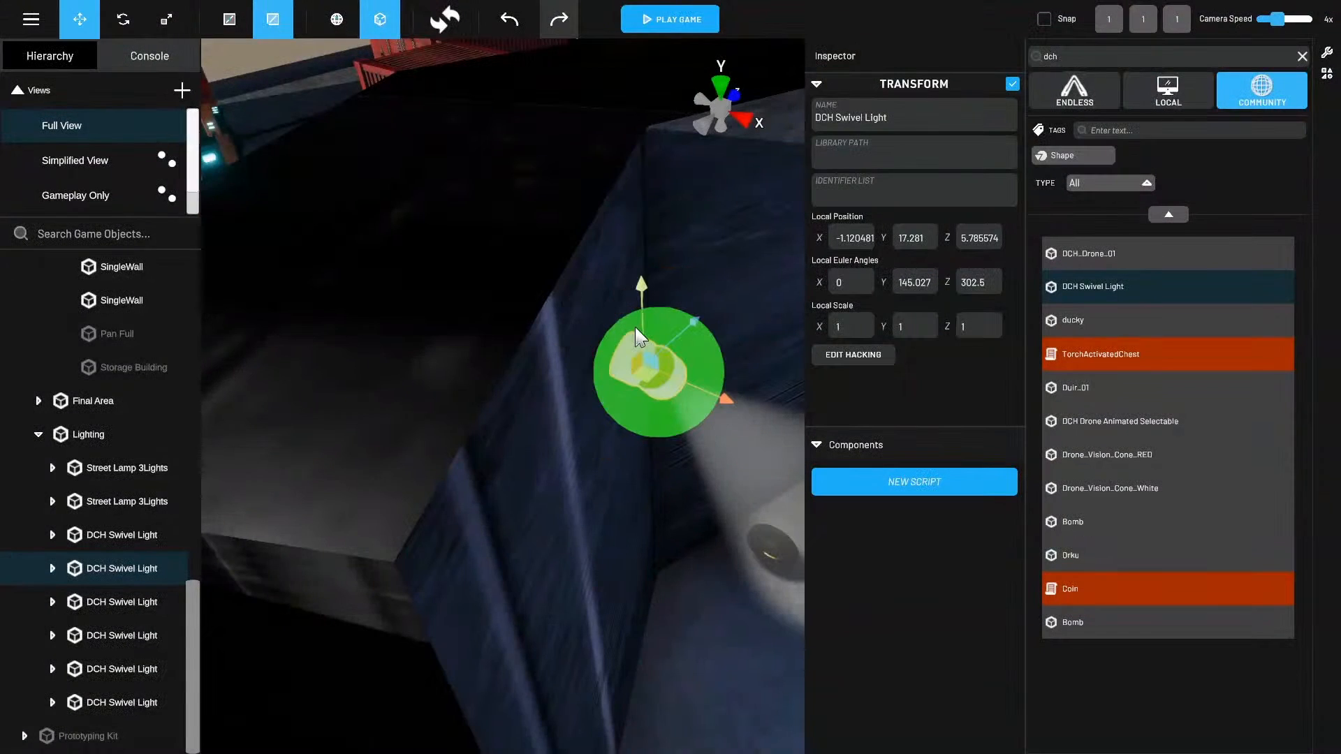
{"action": "left_click_drag", "start_coordinate": [703, 390], "coordinate": [659, 370]}
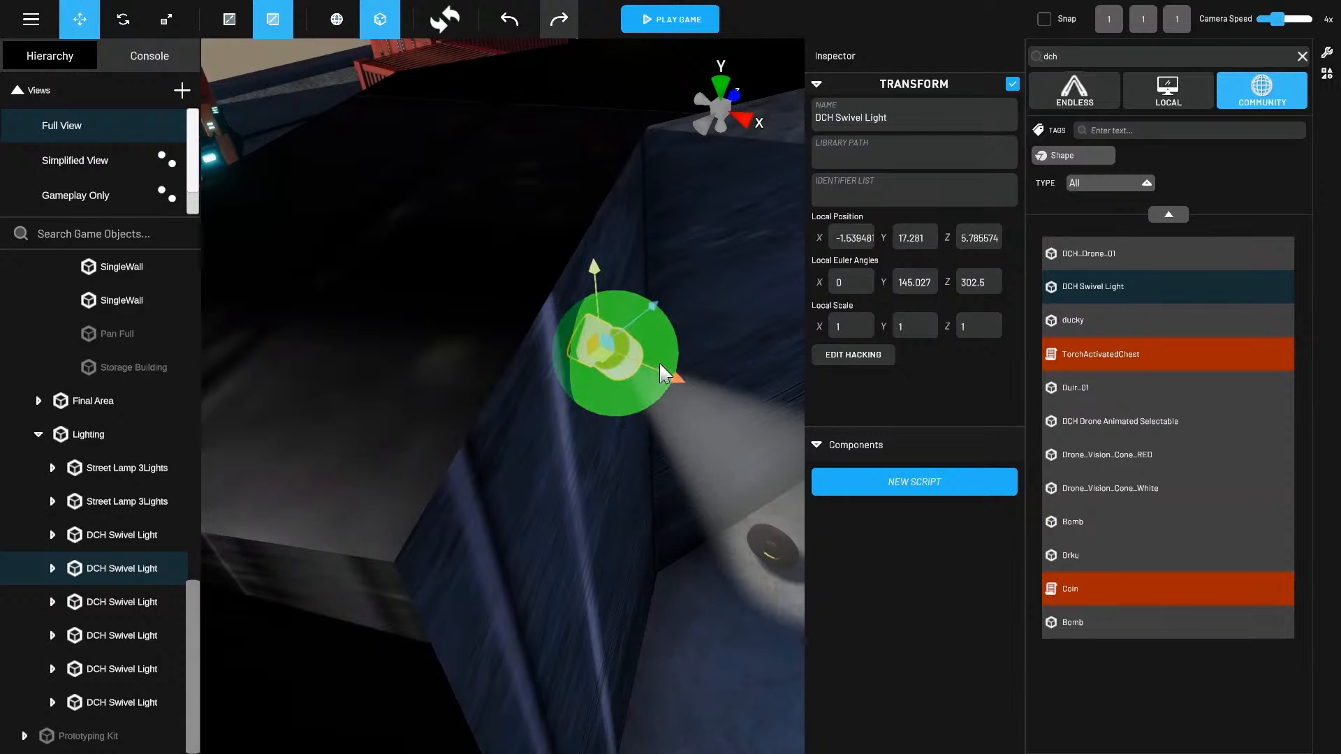
{"action": "right_click_drag", "start_coordinate": [659, 362], "coordinate": [632, 475]}
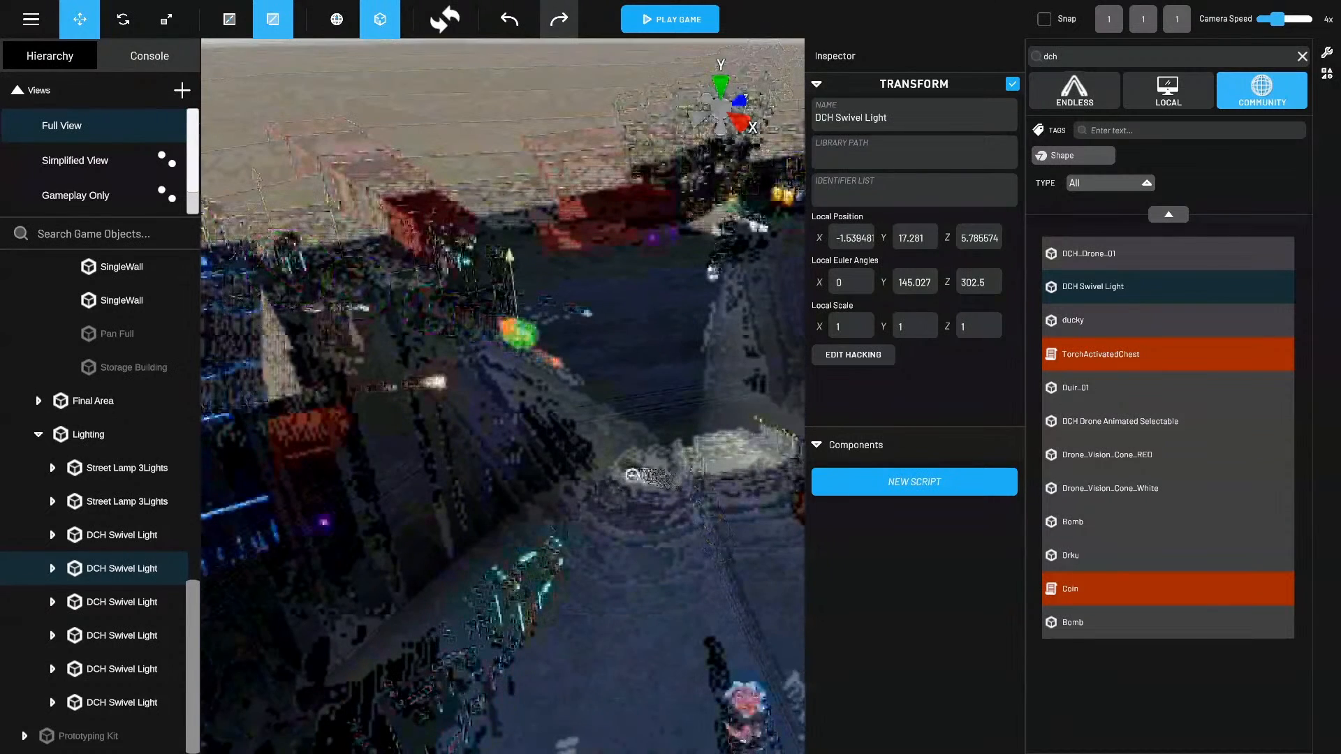
Check the placement of the other duplicated swivel lights against the wall up close.
{"action": "left_click", "coordinate": [153, 599]}
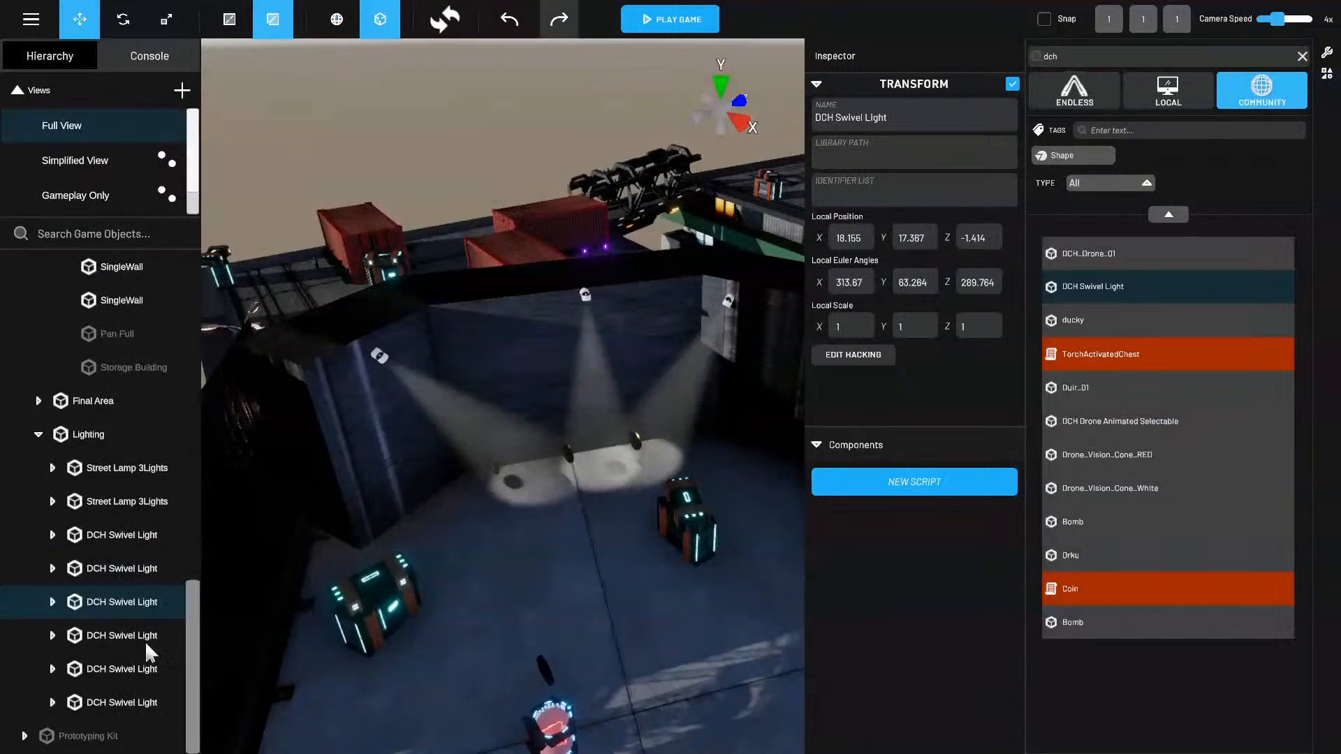
{"action": "left_click", "coordinate": [146, 640]}
{"action": "scroll", "coordinate": [691, 470], "scroll_direction": "up", "scroll_amount": 5}
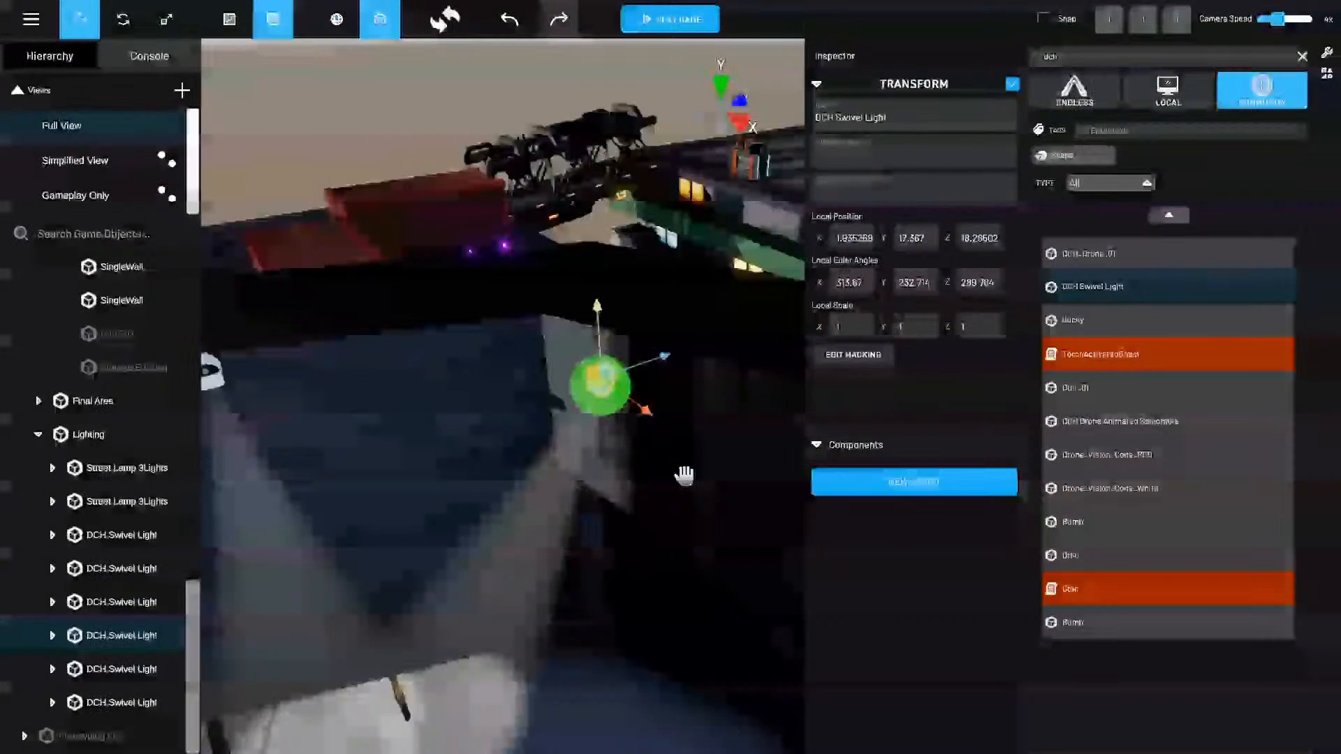
{"action": "scroll", "coordinate": [697, 467], "scroll_direction": "up", "scroll_amount": 5}
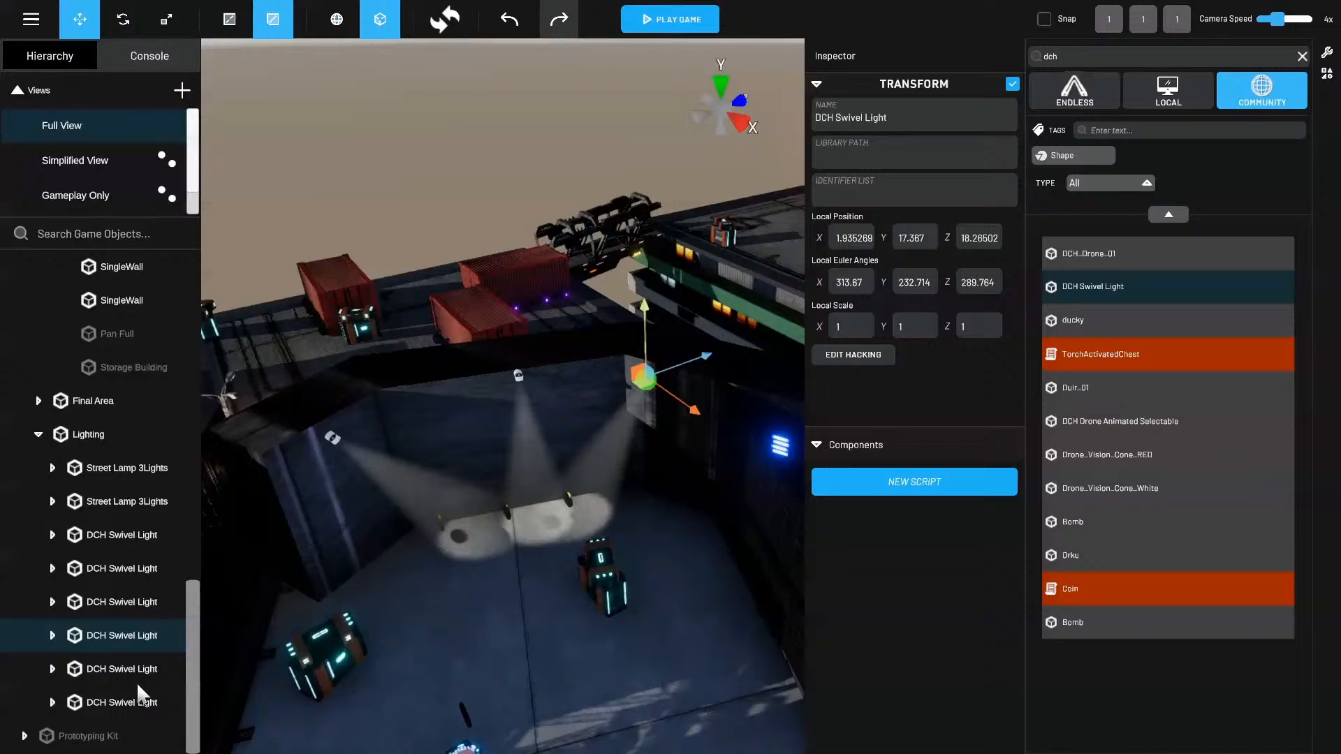
{"action": "left_click", "coordinate": [137, 681]}
{"action": "left_click", "coordinate": [144, 696]}
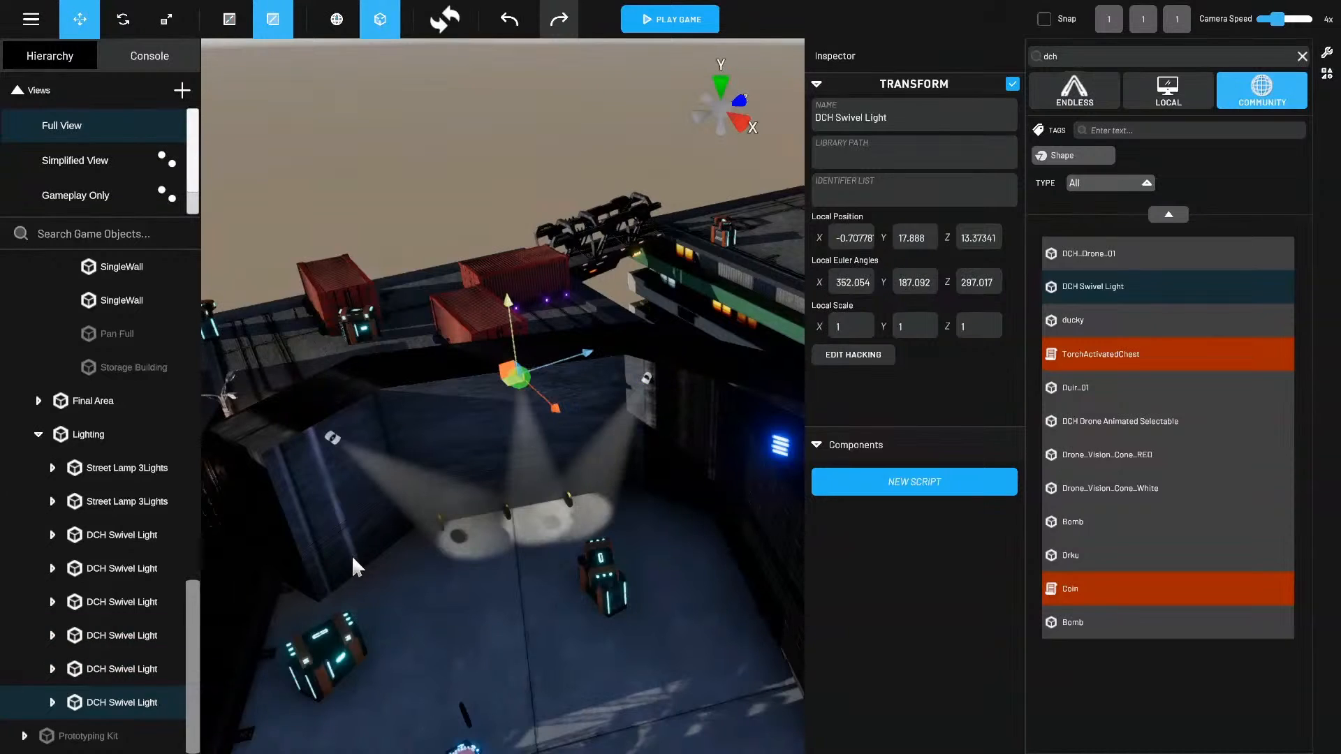
{"action": "key", "text": "f"}
{"action": "left_click_drag", "start_coordinate": [353, 559], "coordinate": [601, 519], "text": "alt"}
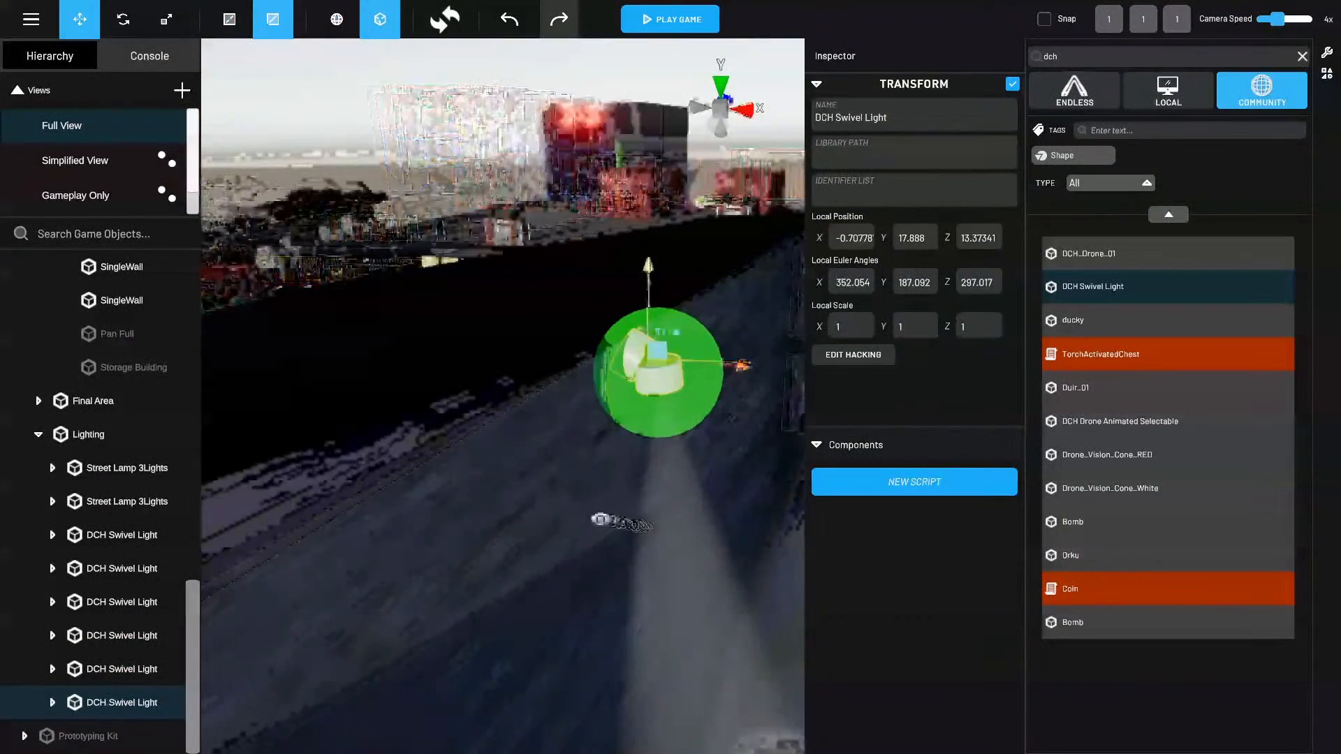
{"action": "scroll", "coordinate": [562, 637], "scroll_direction": "down", "scroll_amount": 5}
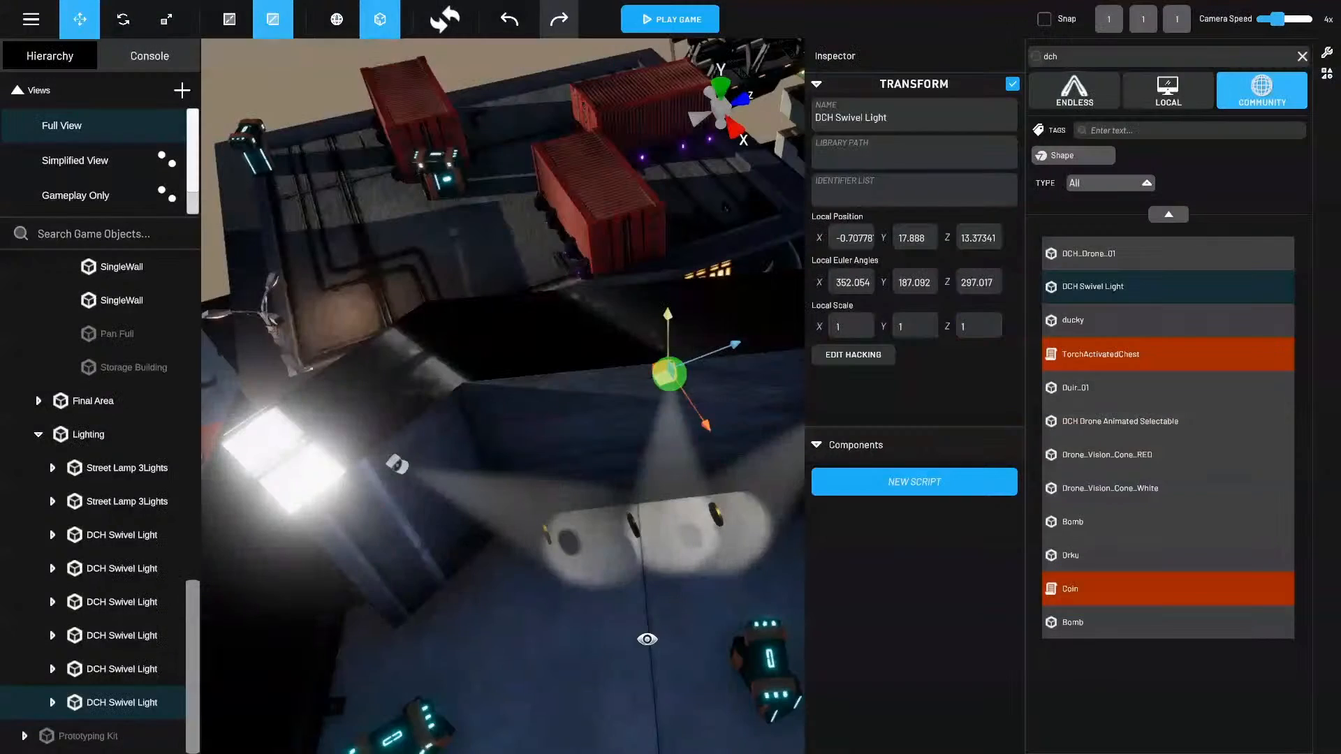
Duplicate the middle light of the copied row and move the copy to the grated wall, at about X 14.44, Y 17.89, Z 15.50.
{"action": "scroll", "coordinate": [610, 610], "scroll_direction": "down", "scroll_amount": 4}
{"action": "left_click_drag", "start_coordinate": [571, 604], "coordinate": [472, 553], "text": "alt"}
{"action": "scroll", "coordinate": [572, 577], "scroll_direction": "up", "scroll_amount": 3}
{"action": "left_click_drag", "start_coordinate": [572, 578], "coordinate": [639, 563], "text": "alt"}
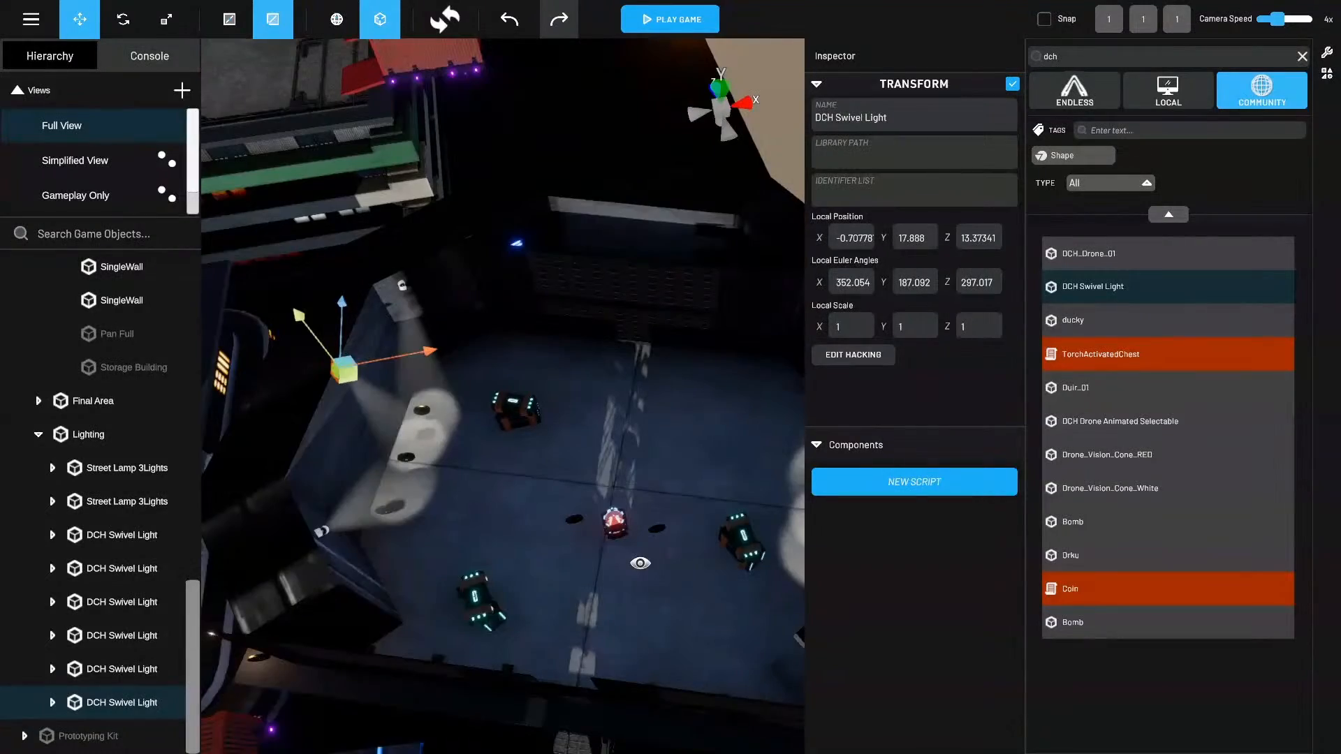
{"action": "middle_click_drag", "start_coordinate": [645, 674], "coordinate": [692, 564]}
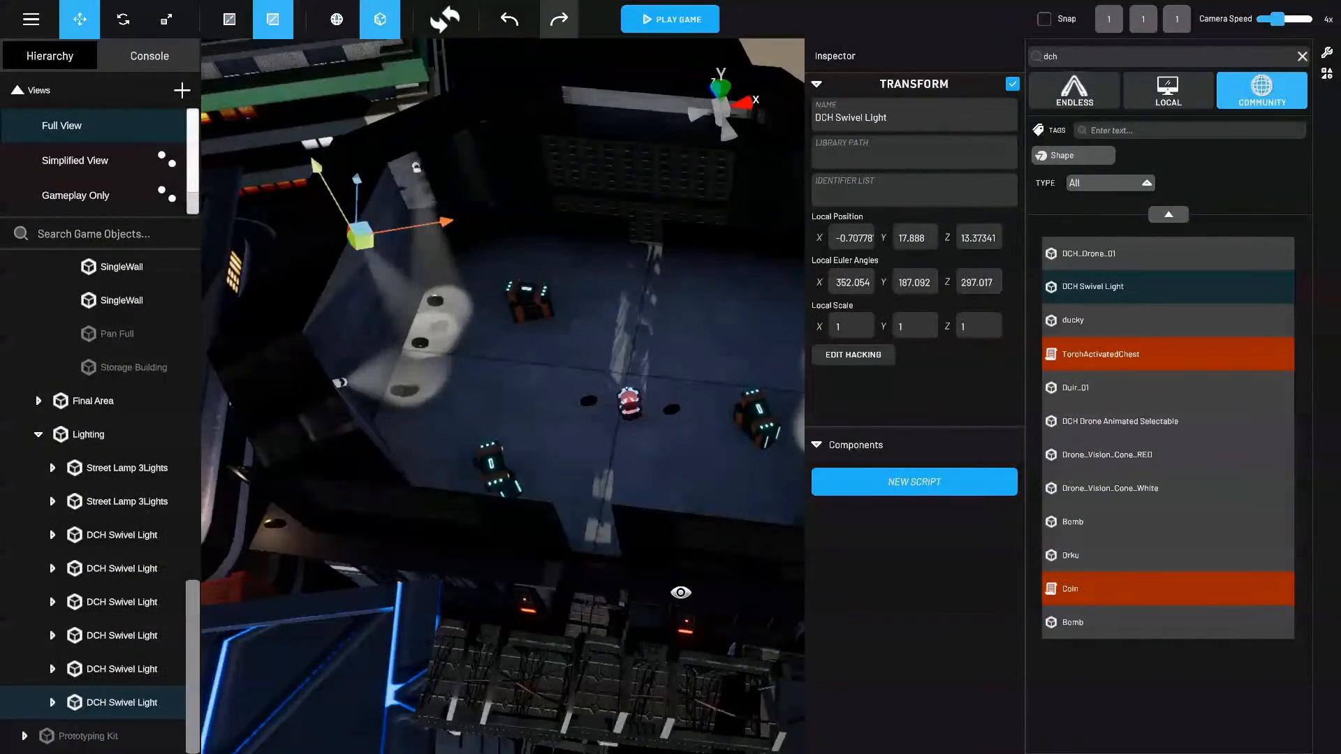
{"action": "left_click_drag", "start_coordinate": [682, 589], "coordinate": [694, 563], "text": "alt"}
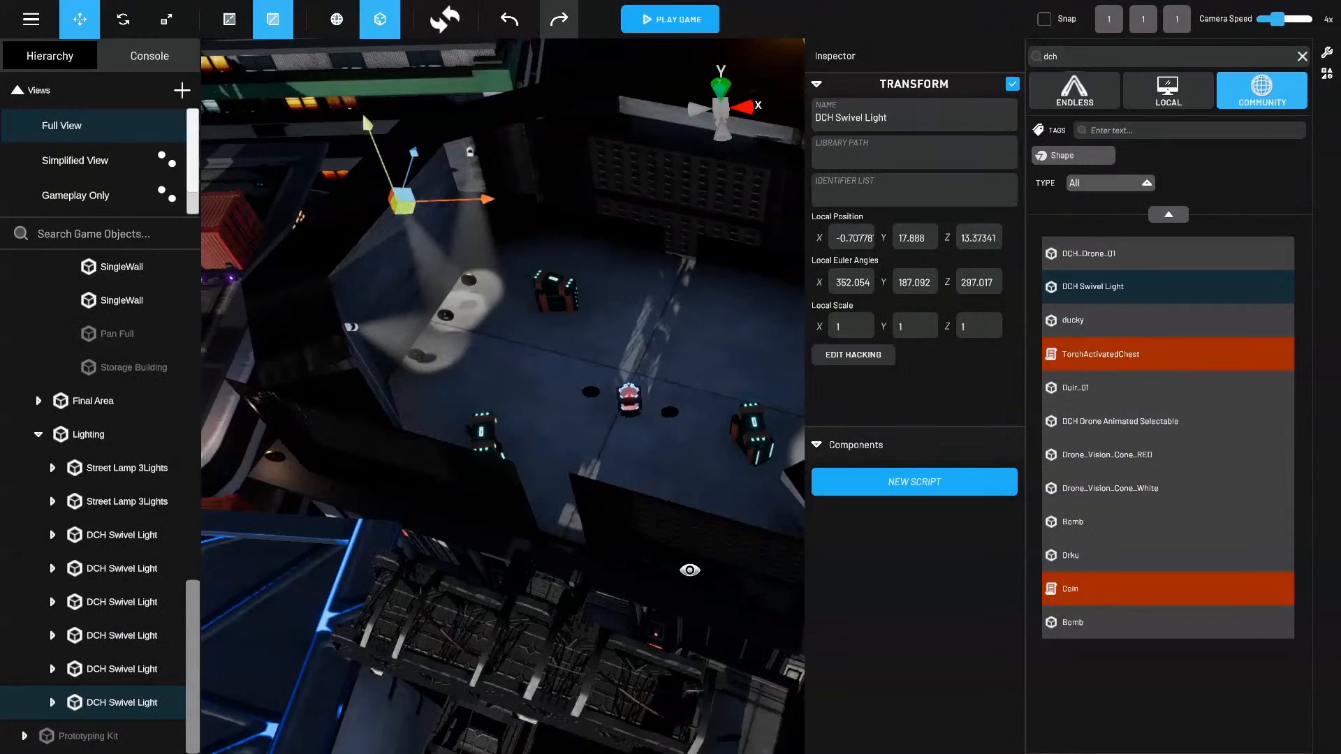
{"action": "right_click", "coordinate": [138, 702]}
{"action": "left_click", "coordinate": [196, 656]}
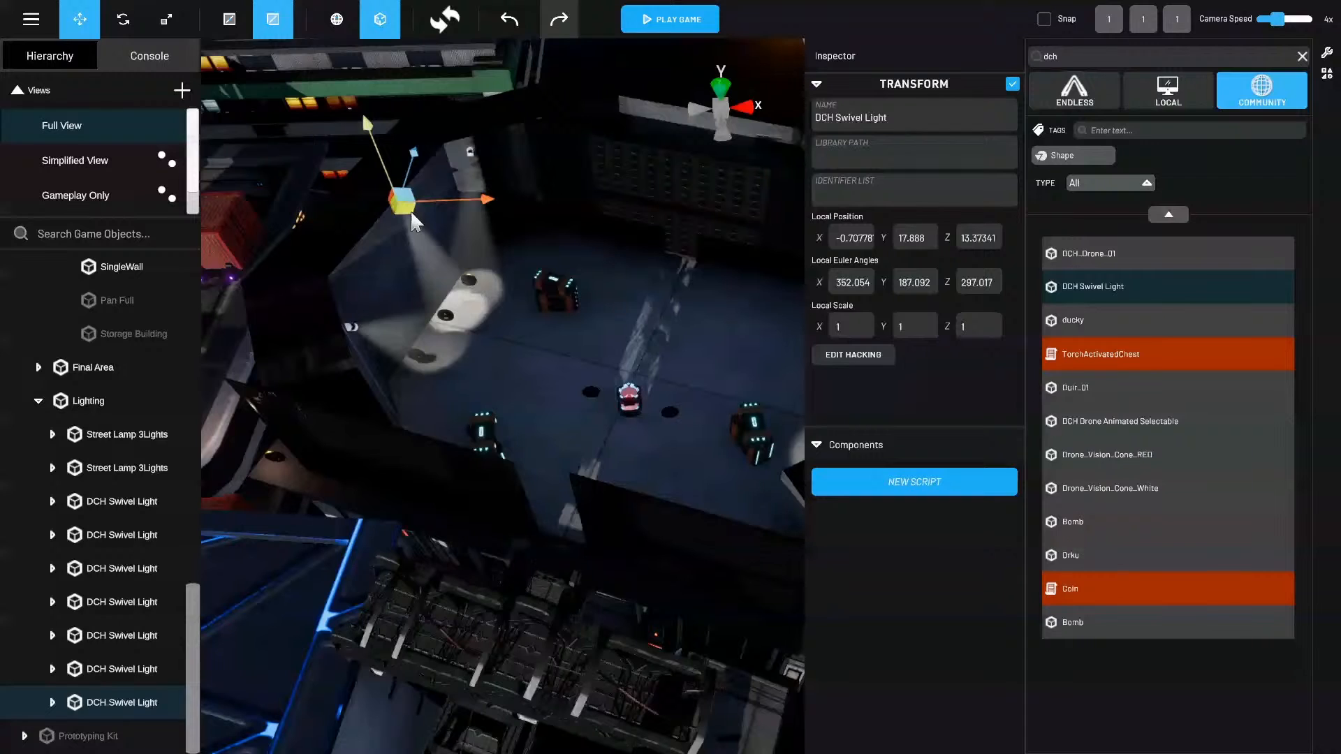
{"action": "left_click_drag", "start_coordinate": [414, 222], "coordinate": [710, 172]}
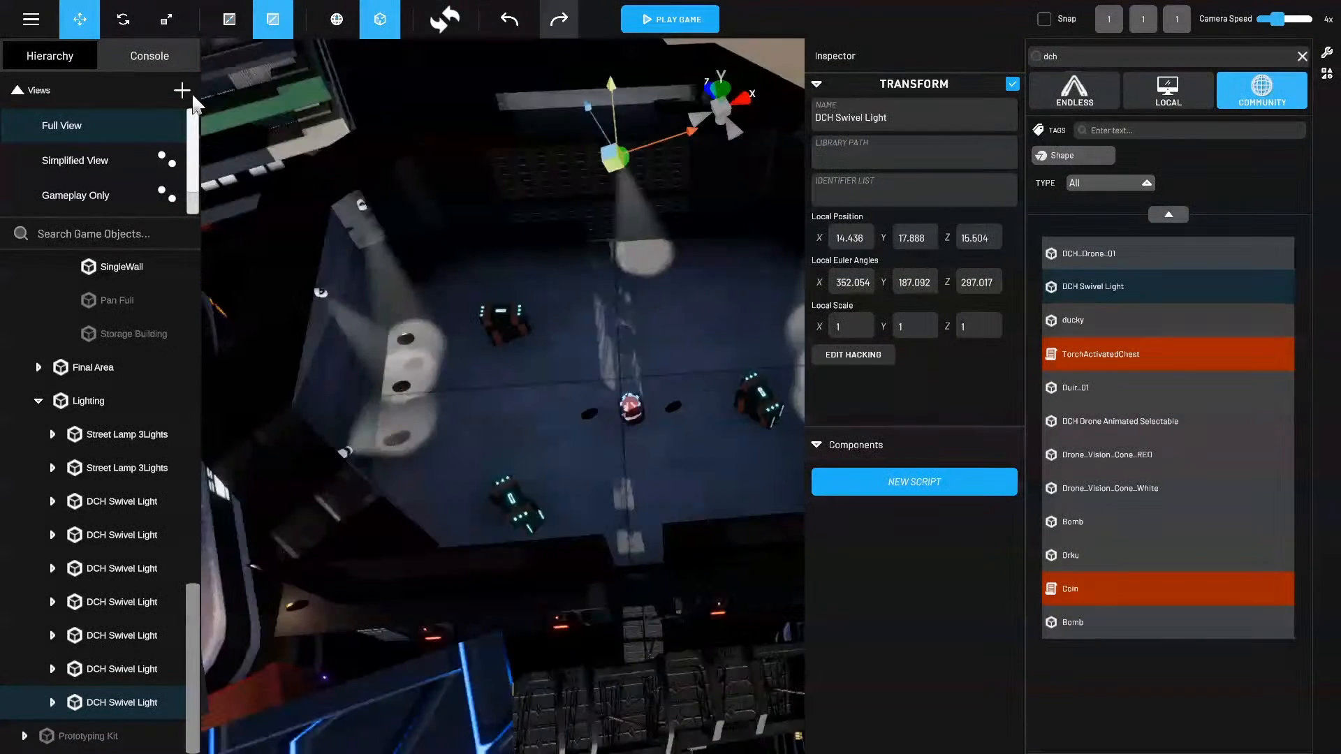
Rotate the new light on the grated wall to about Y 284.6 so its beam points into the courtyard.
{"action": "left_click", "coordinate": [123, 18]}
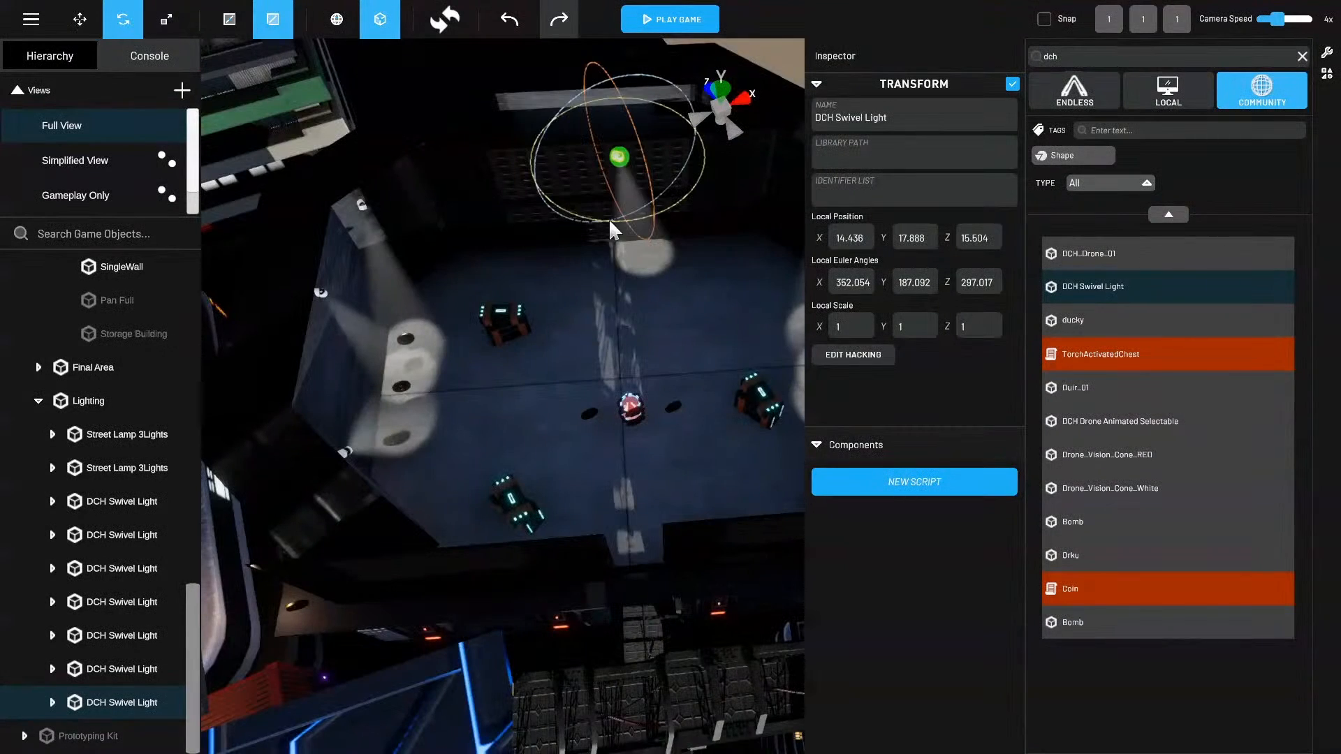
{"action": "left_click_drag", "start_coordinate": [609, 218], "coordinate": [314, 187]}
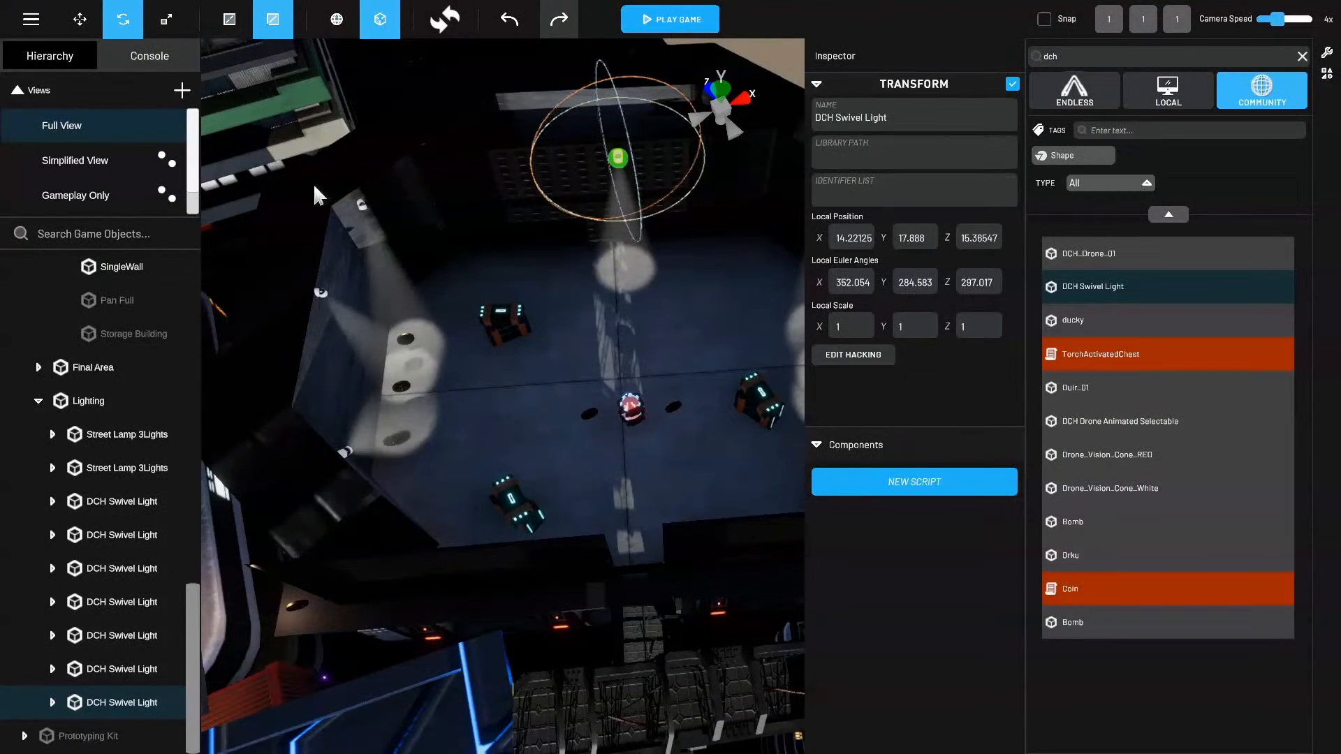
Move the new swivel light against the grated wall, to about X 13.87, Y 17.89, Z 16.44.
{"action": "left_click", "coordinate": [80, 19]}
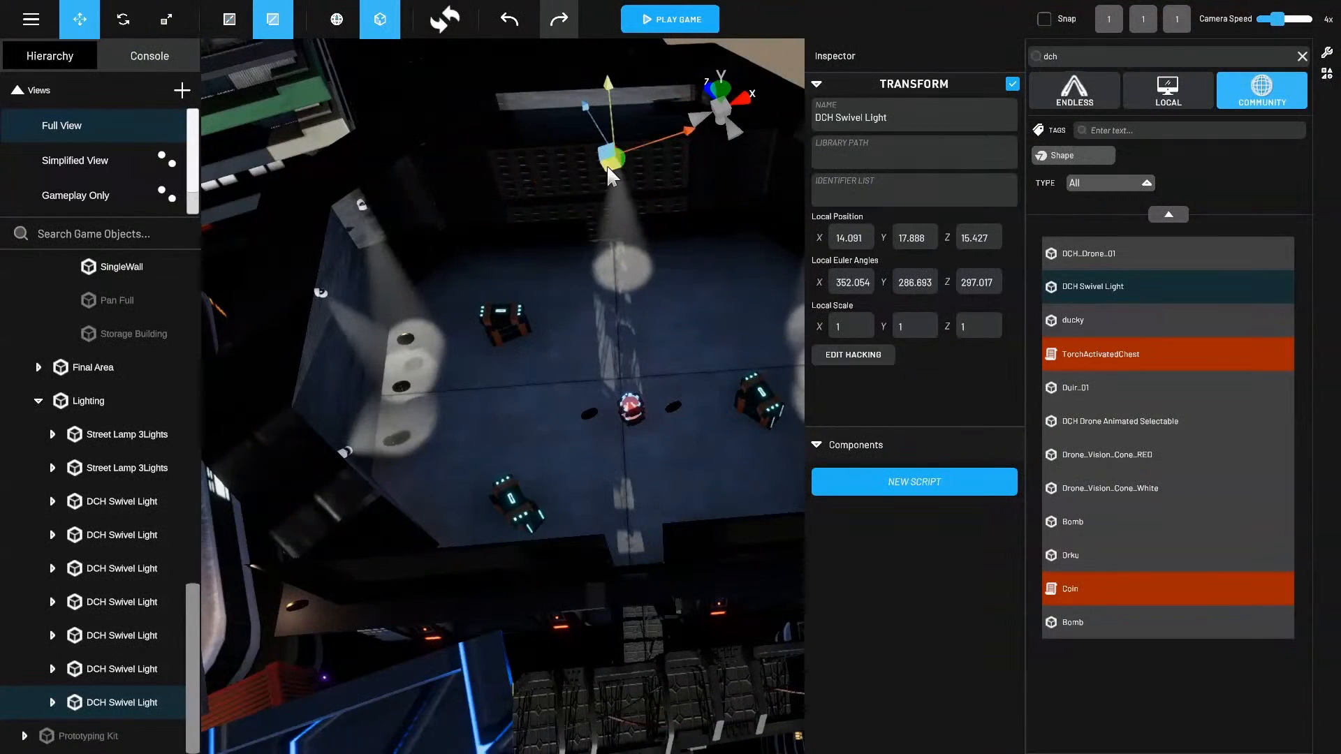
{"action": "left_click_drag", "start_coordinate": [607, 168], "coordinate": [603, 170]}
{"action": "scroll", "coordinate": [615, 174], "scroll_direction": "up", "scroll_amount": 8}
{"action": "left_click_drag", "start_coordinate": [706, 469], "coordinate": [823, 348], "text": "alt"}
{"action": "mouse_move", "coordinate": [708, 441]}
{"action": "middle_mouse_down"}
{"action": "mouse_move", "coordinate": [679, 437]}
{"action": "mouse_move", "coordinate": [706, 444]}
{"action": "middle_mouse_up"}
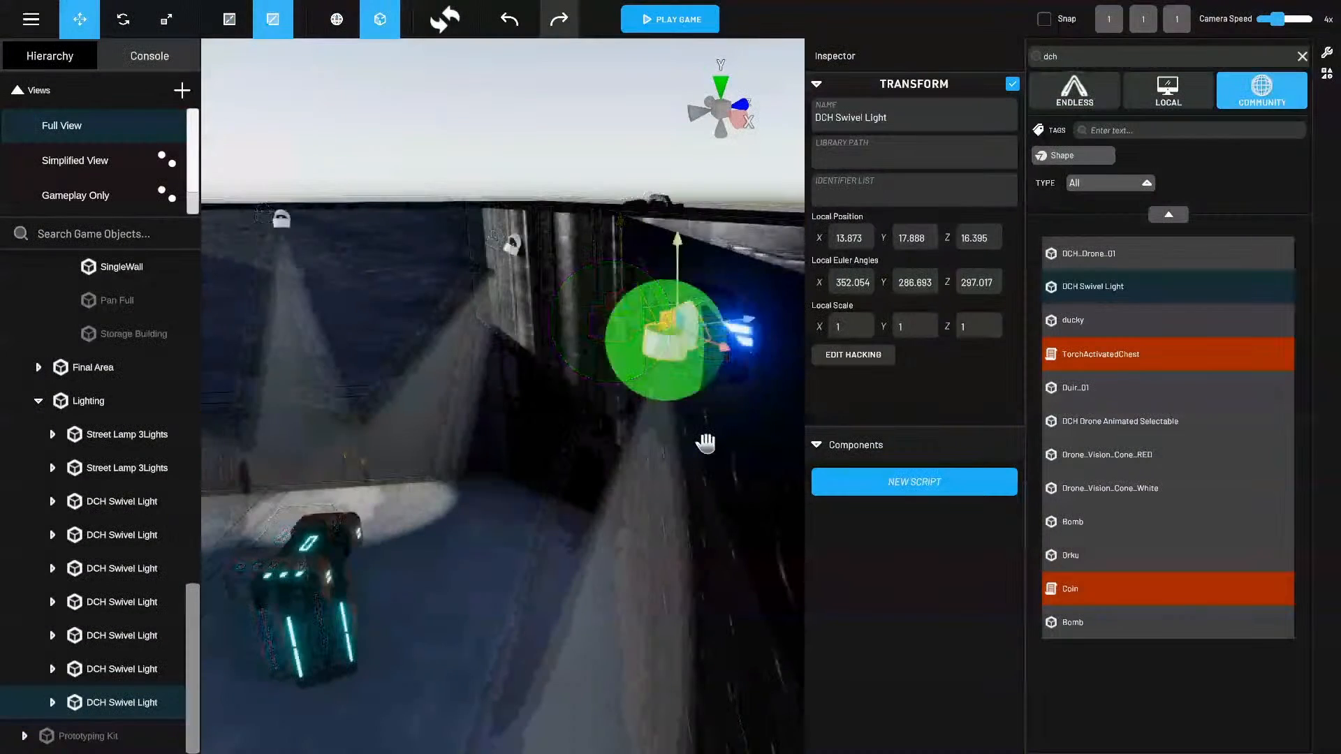
{"action": "left_click_drag", "start_coordinate": [729, 340], "coordinate": [735, 339]}
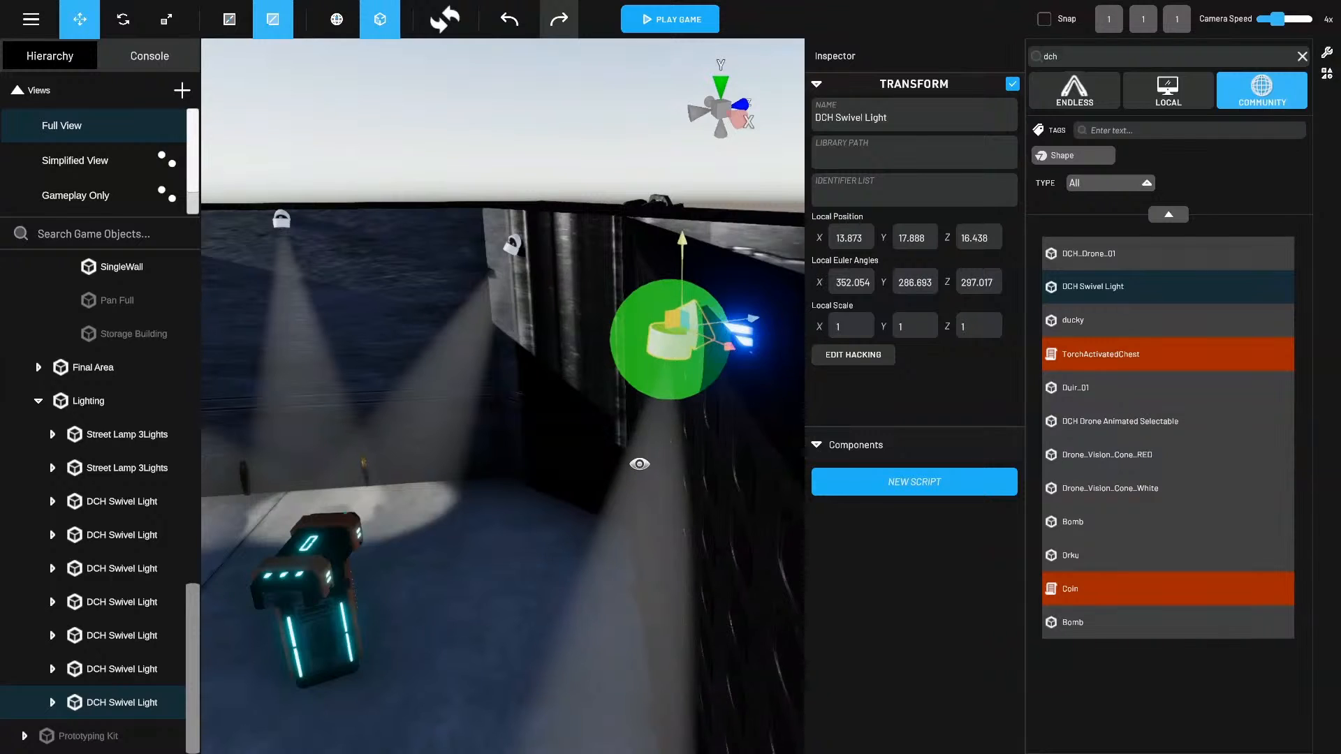
{"action": "left_click_drag", "start_coordinate": [644, 464], "coordinate": [664, 649], "text": "alt"}
{"action": "scroll", "coordinate": [698, 638], "scroll_direction": "down", "scroll_amount": 5}
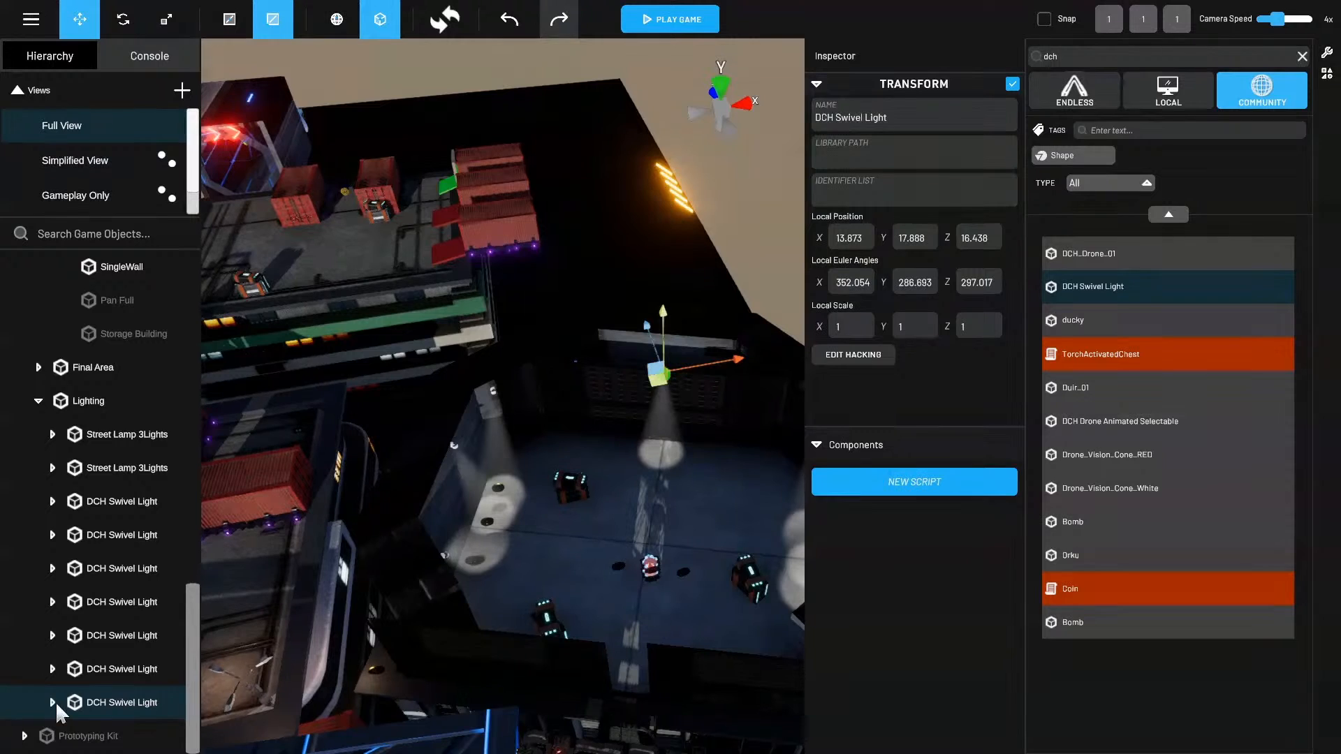
Rotate the grated-wall light's SwivelLightBottom part to about X 3.25, Y 352.51, Z 10.65, aiming its beam further into the courtyard.
{"action": "left_click", "coordinate": [52, 702]}
{"action": "double_click", "coordinate": [138, 698]}
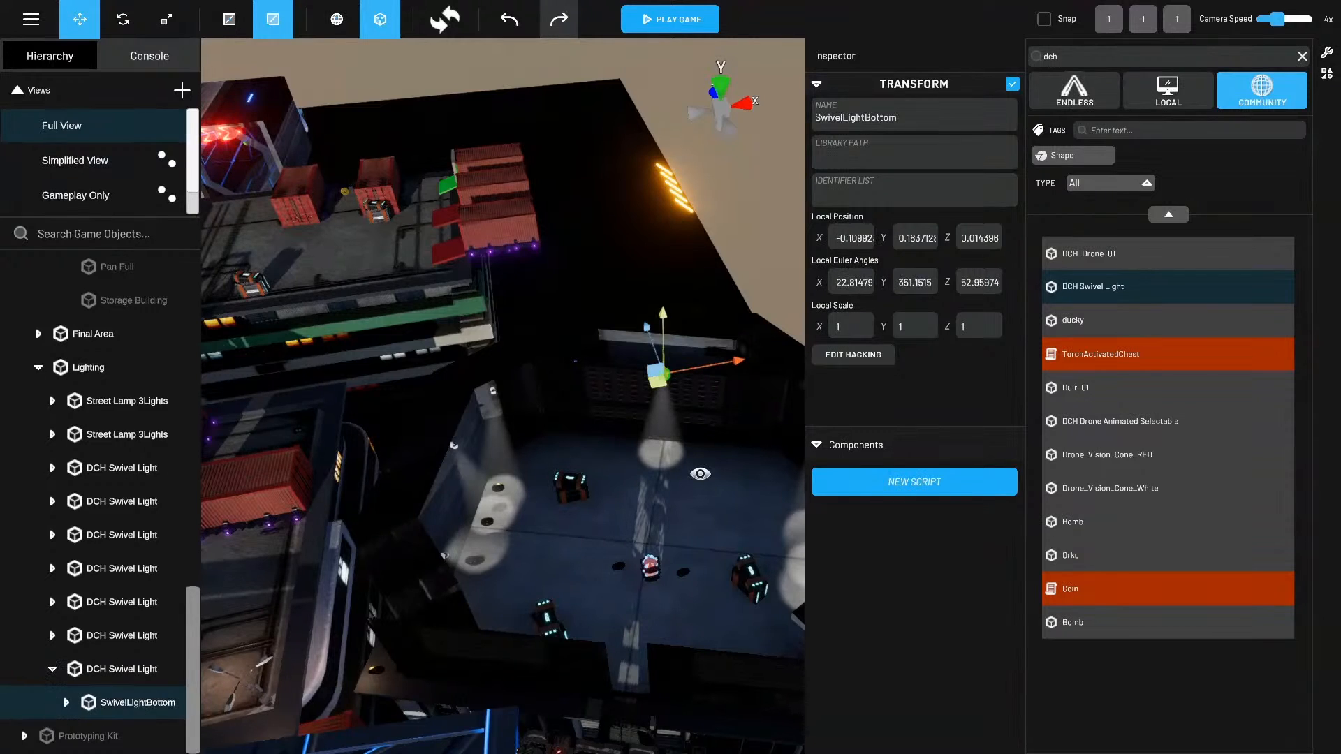
{"action": "left_click", "coordinate": [123, 18]}
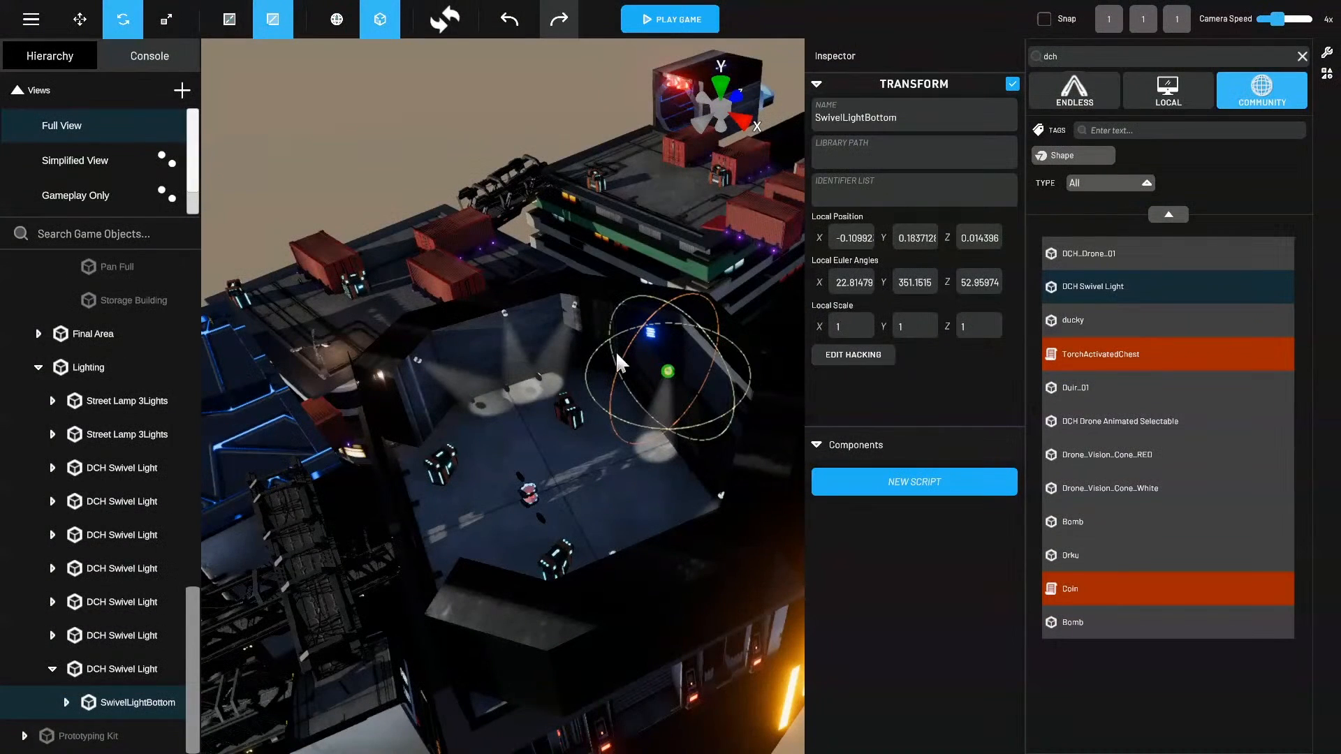
{"action": "left_click_drag", "start_coordinate": [615, 350], "coordinate": [700, 461]}
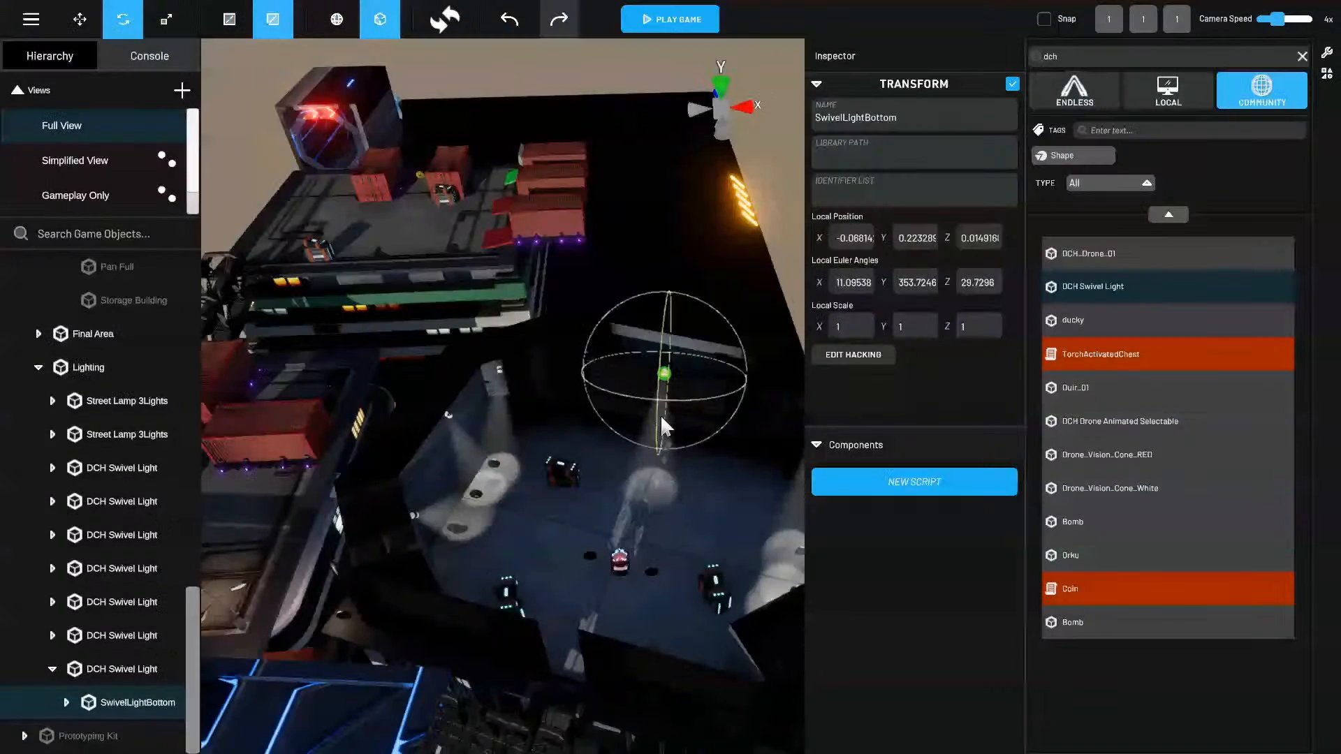
{"action": "left_click_drag", "start_coordinate": [655, 376], "coordinate": [732, 428]}
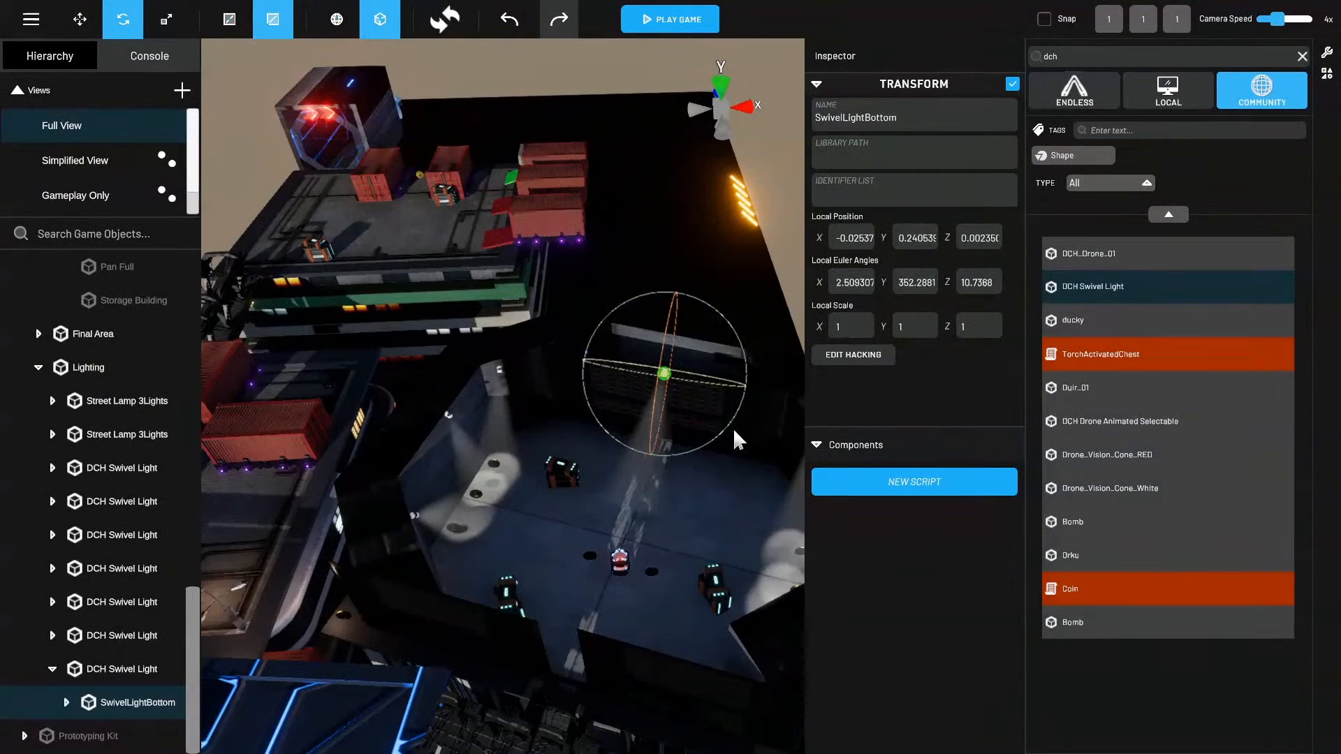
{"action": "right_click_drag", "start_coordinate": [732, 428], "coordinate": [682, 559], "text": "alt"}
{"action": "left_click_drag", "start_coordinate": [682, 559], "coordinate": [632, 691], "text": "alt"}
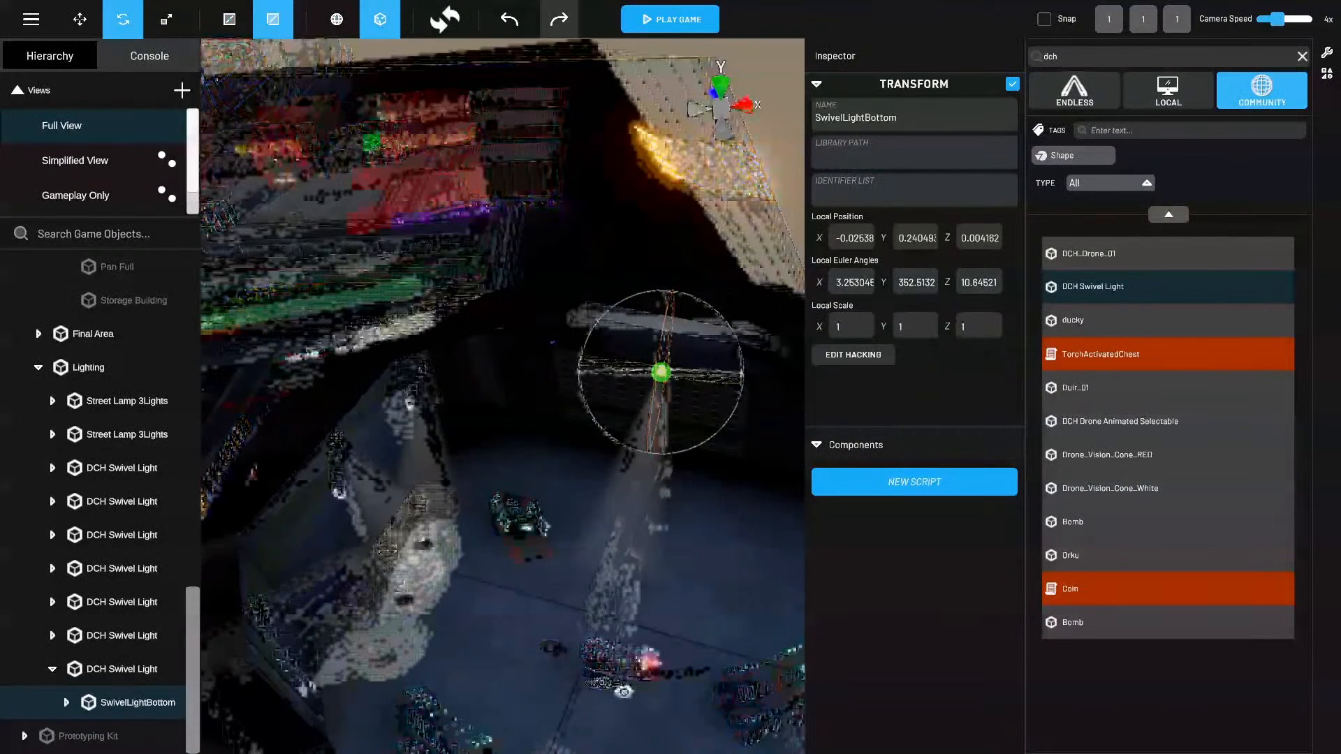
{"action": "middle_click_drag", "start_coordinate": [631, 691], "coordinate": [626, 635]}
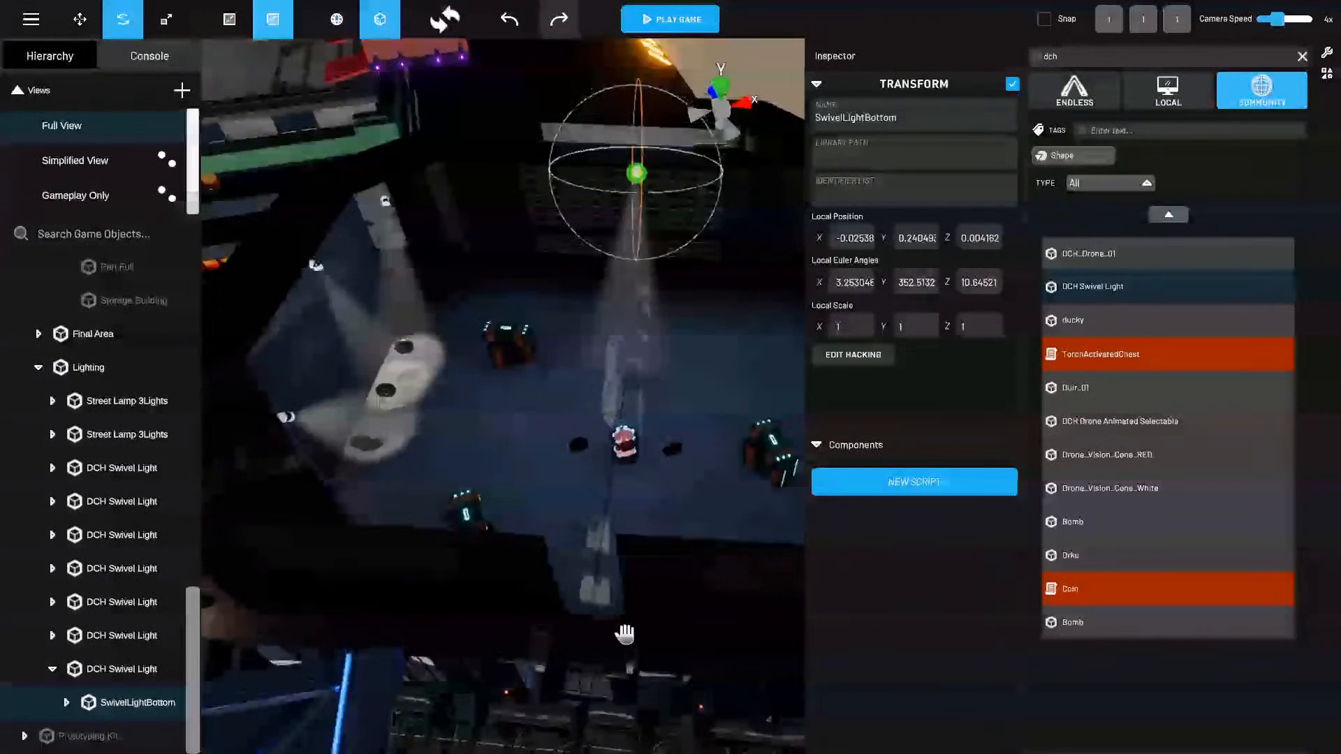
Set the Range of the Spot Light inside the grated-wall swivel light to 20.
{"action": "left_click", "coordinate": [64, 702]}
{"action": "left_click", "coordinate": [182, 706]}
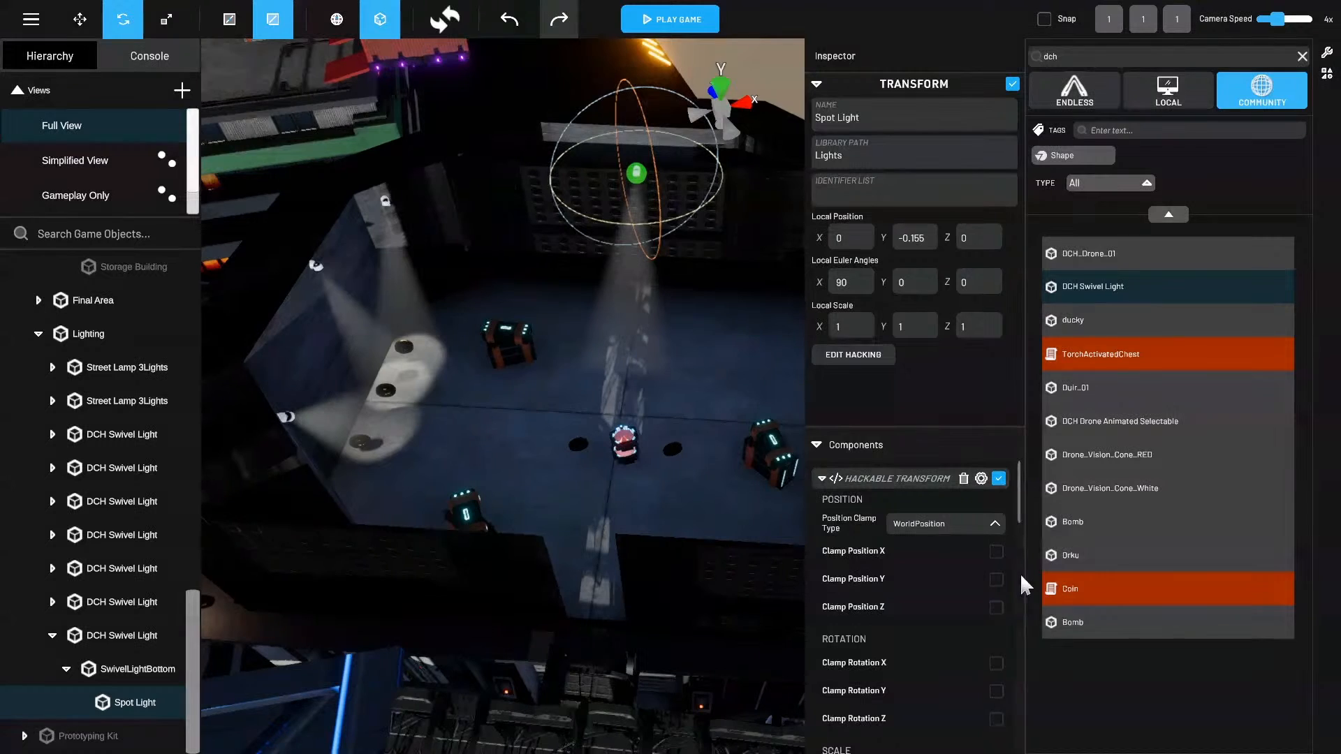
{"action": "scroll", "coordinate": [1019, 573], "scroll_direction": "down", "scroll_amount": 5}
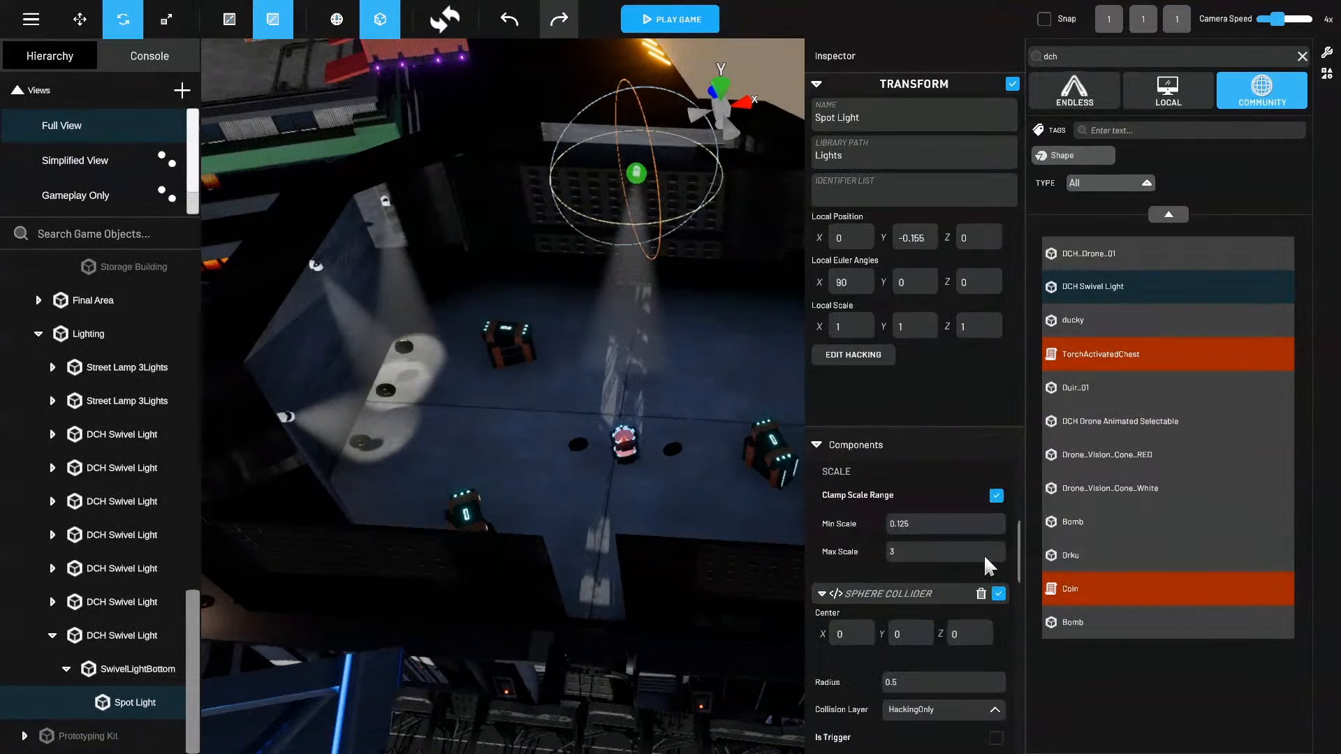
{"action": "scroll", "coordinate": [1016, 560], "scroll_direction": "up", "scroll_amount": 3}
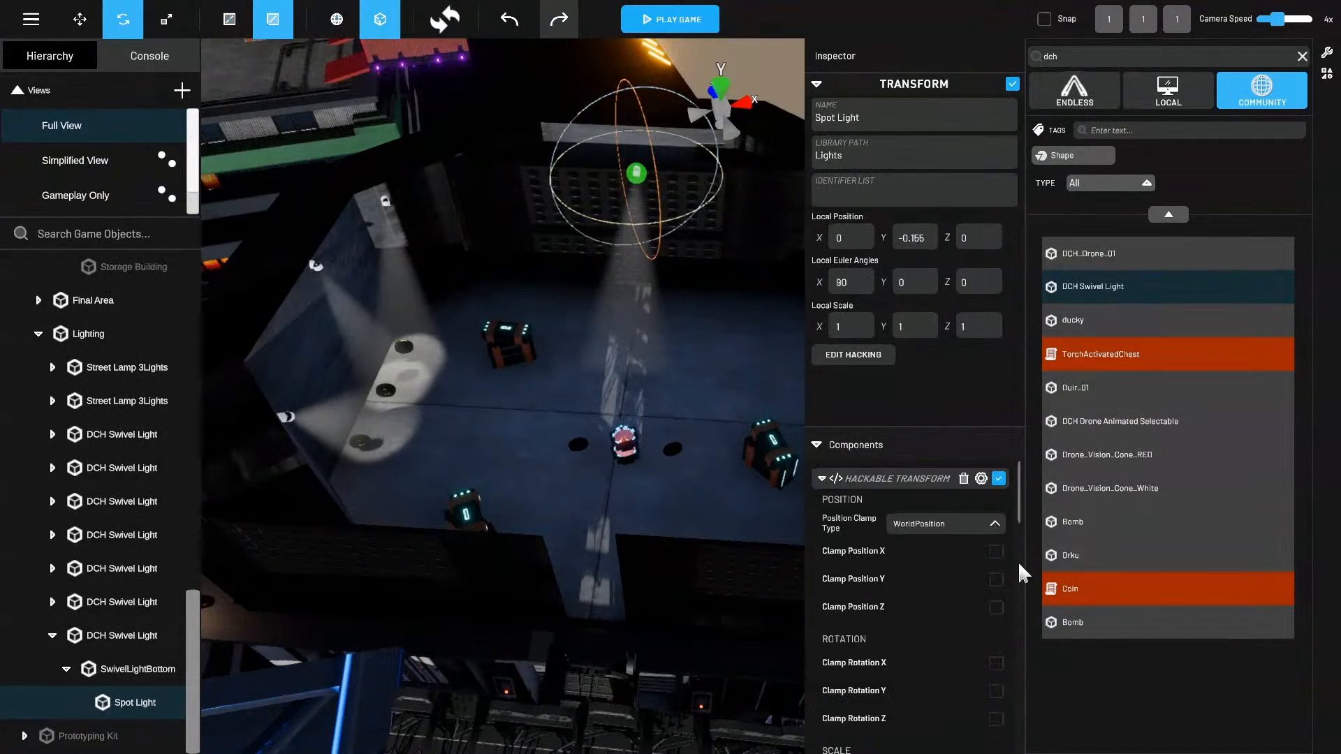
{"action": "scroll", "coordinate": [1016, 560], "scroll_direction": "down", "scroll_amount": 3}
{"action": "scroll", "coordinate": [1017, 560], "scroll_direction": "up", "scroll_amount": 6}
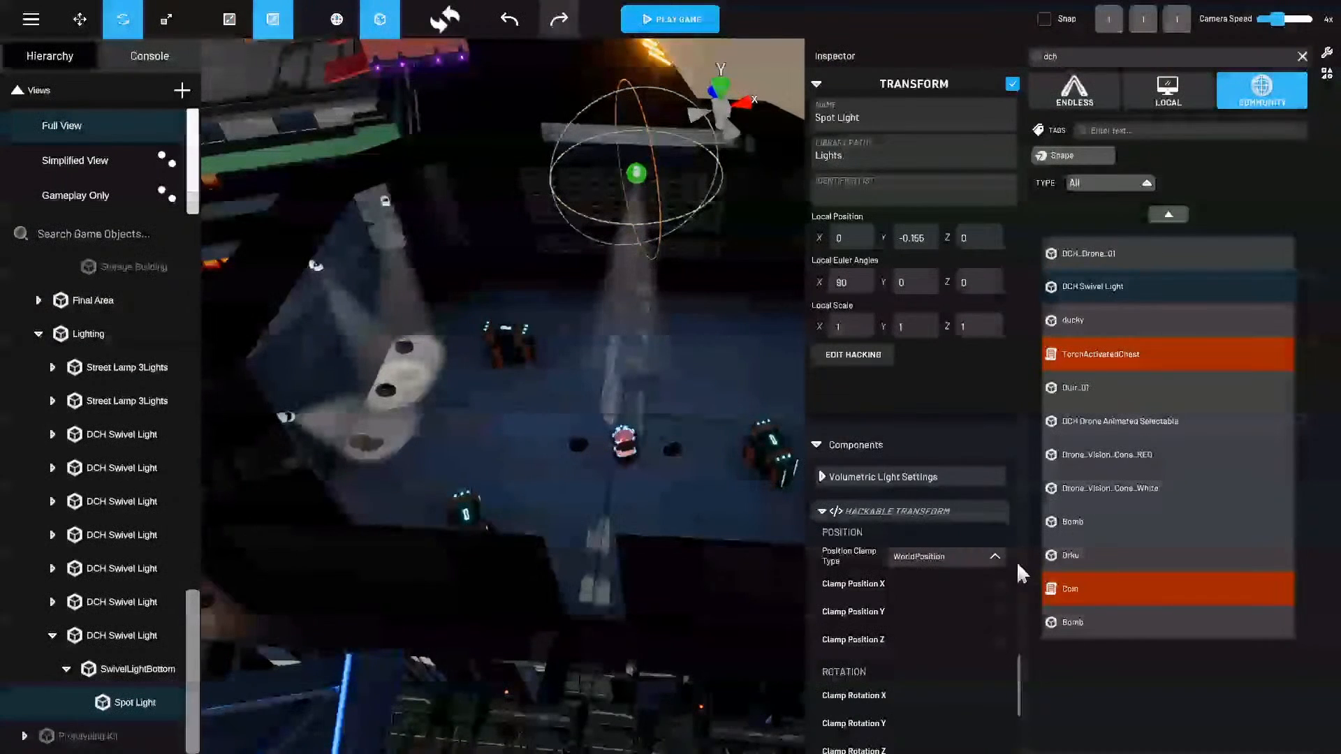
{"action": "scroll", "coordinate": [877, 521], "scroll_direction": "up", "scroll_amount": 2}
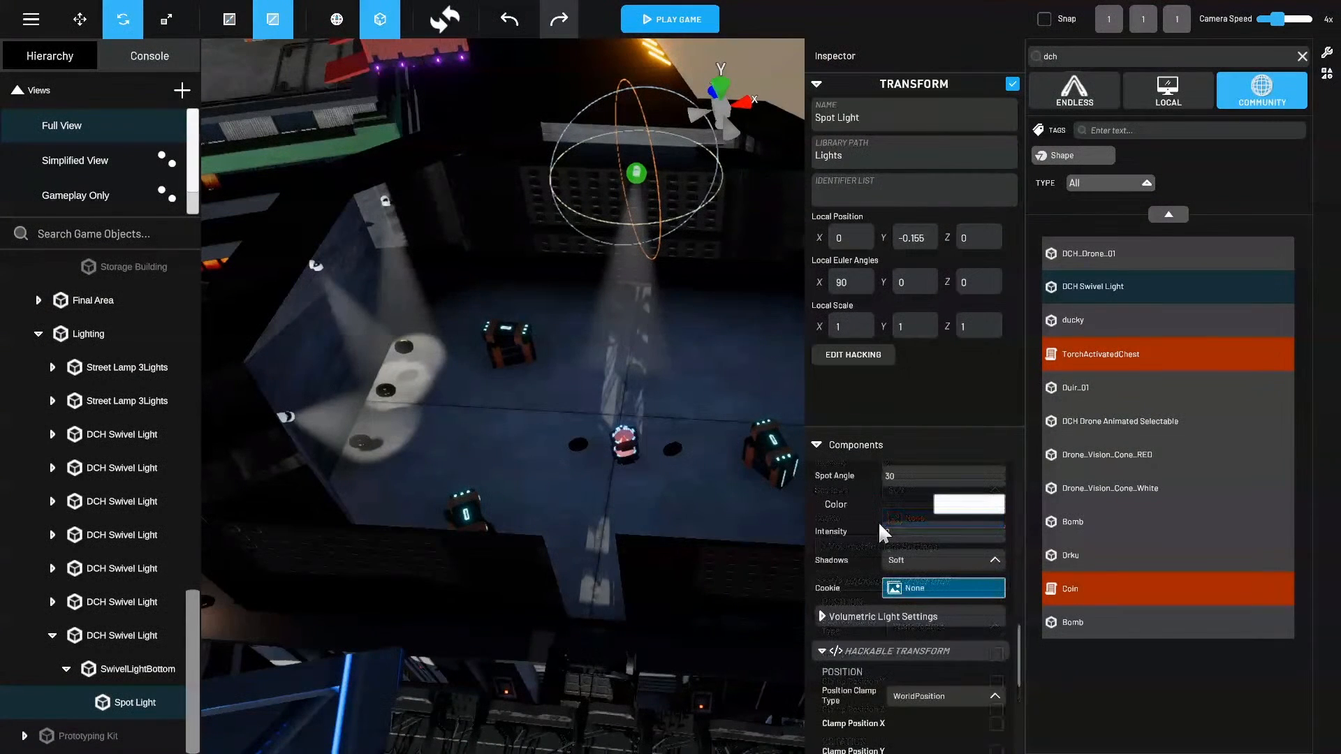
{"action": "scroll", "coordinate": [878, 521], "scroll_direction": "up", "scroll_amount": 2}
{"action": "left_click", "coordinate": [927, 514]}
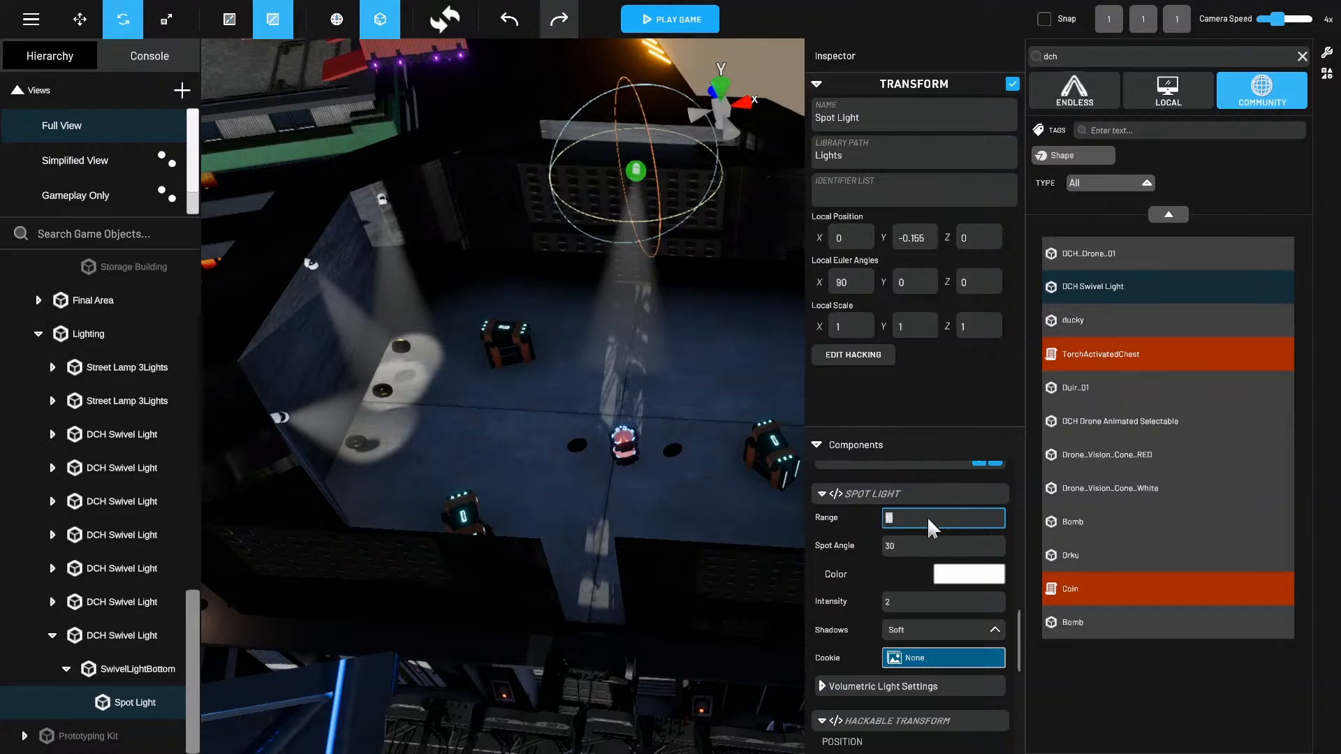
{"action": "type", "text": "20"}
{"action": "key", "text": "Return"}
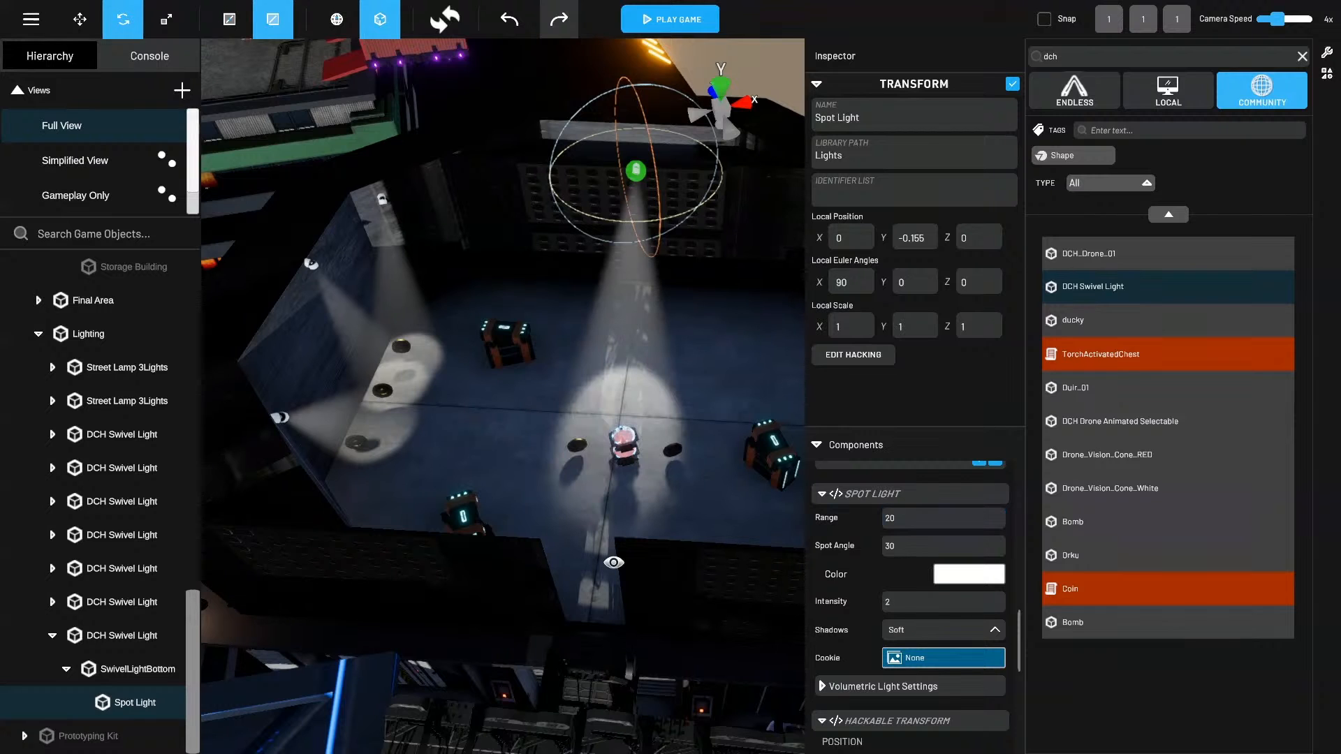
{"action": "left_click_drag", "start_coordinate": [614, 562], "coordinate": [748, 201], "text": "alt"}
{"action": "left_click", "coordinate": [744, 193]}
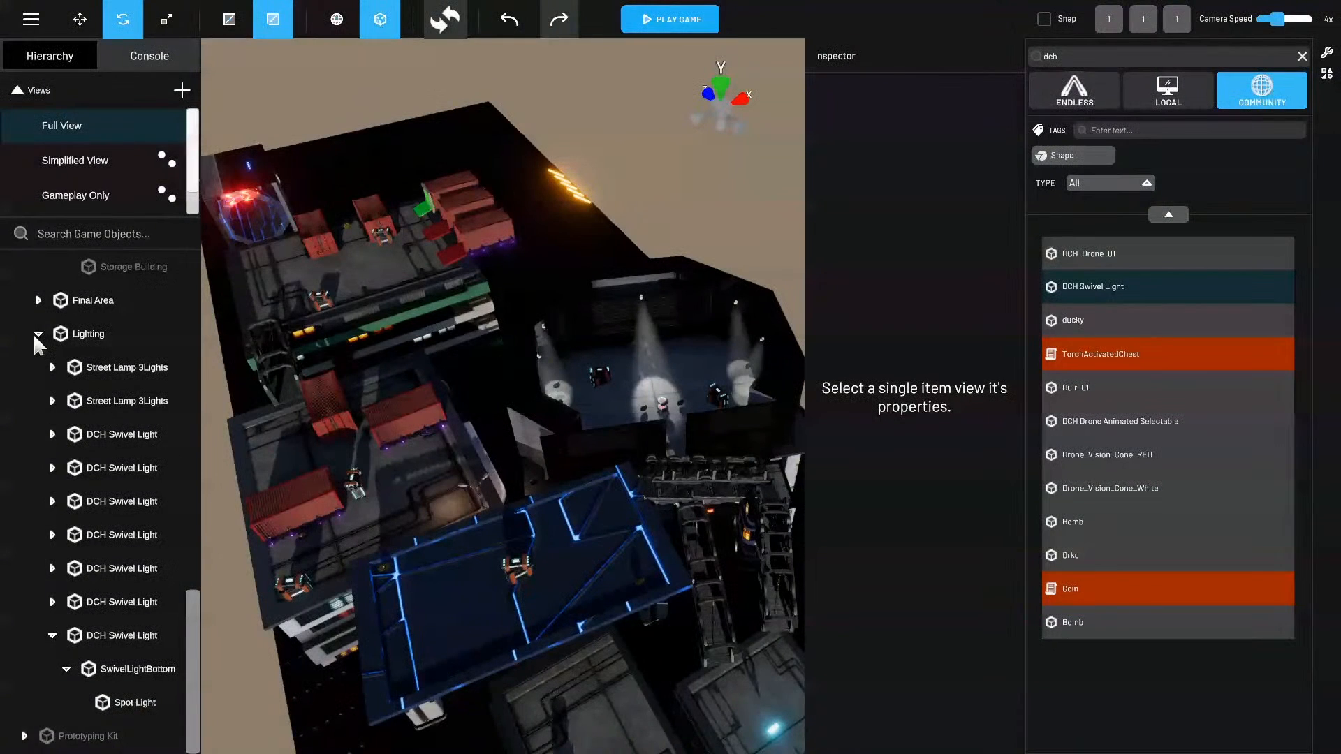
Collapse the Lighting group and try switching on the Storage Building's Pan Full object over the courtyard.
{"action": "left_click", "coordinate": [36, 333]}
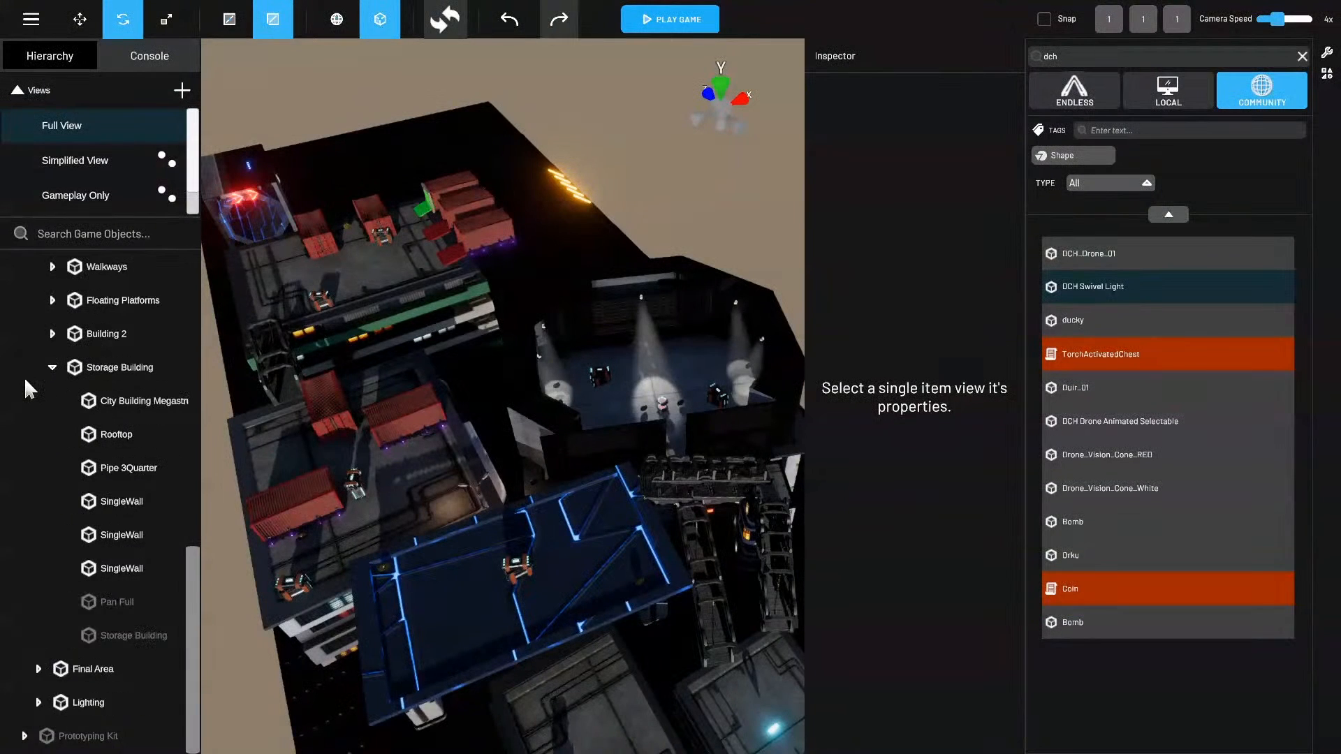
{"action": "left_click", "coordinate": [142, 611]}
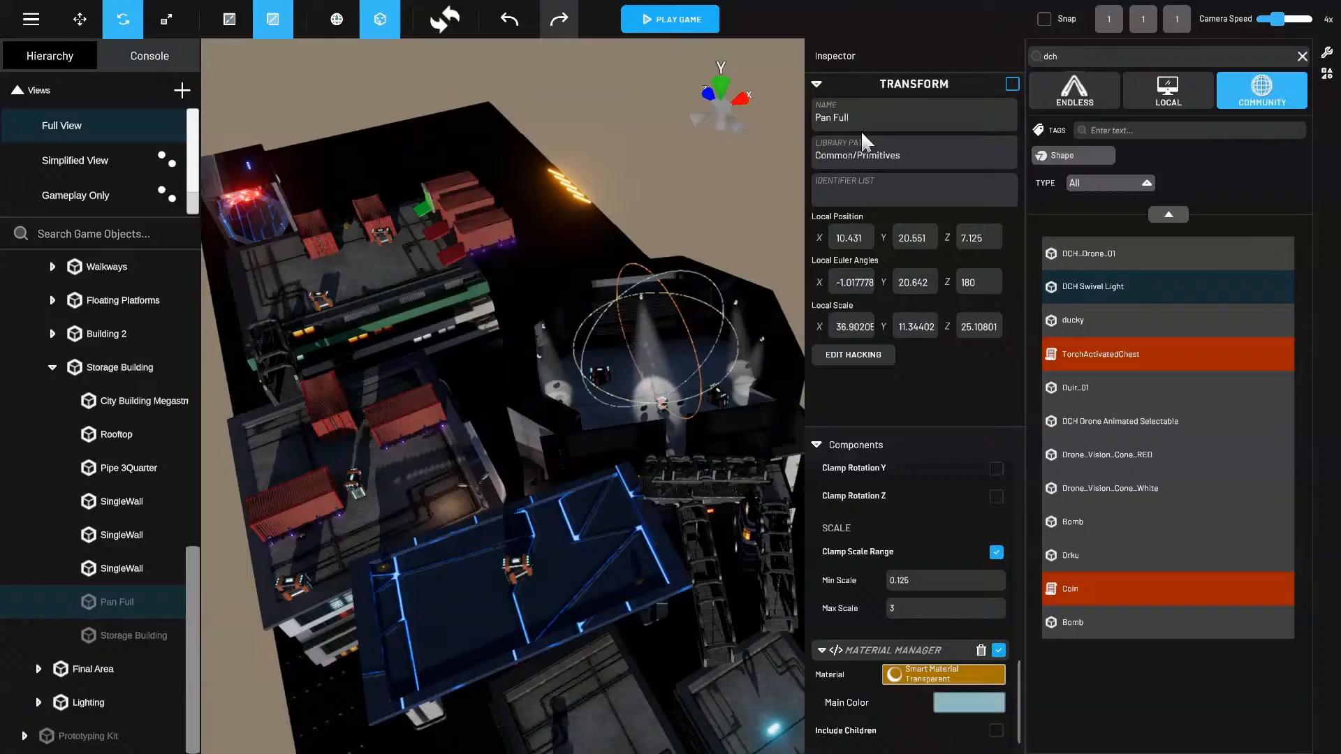
{"action": "left_click", "coordinate": [1011, 83]}
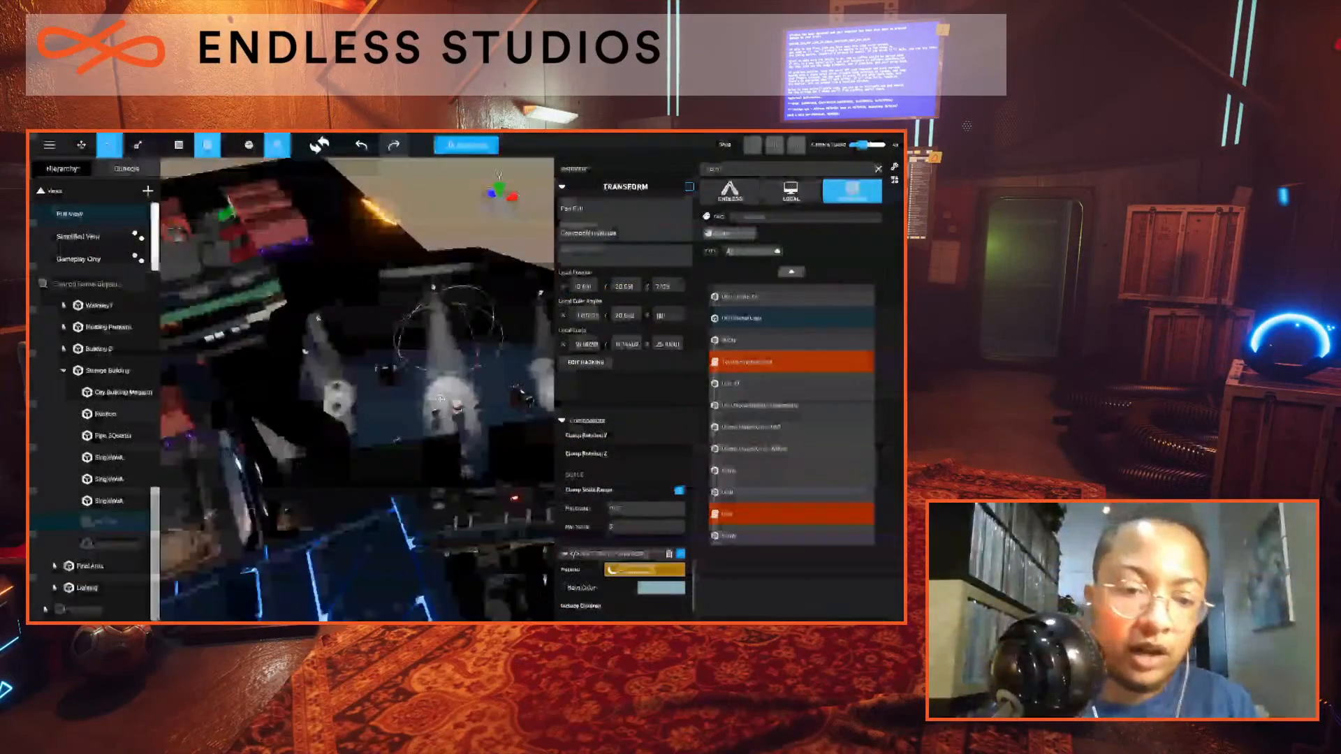
{"action": "right_click_drag", "start_coordinate": [439, 398], "coordinate": [525, 562]}
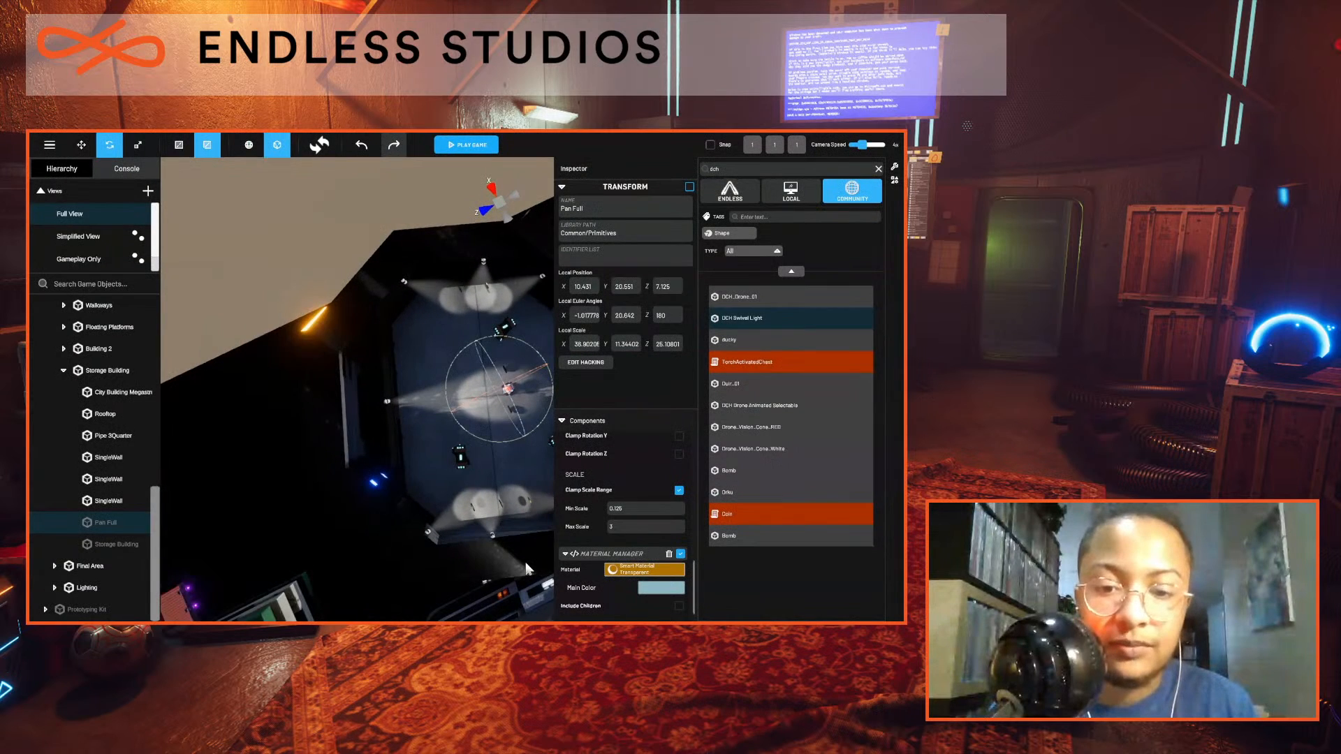
{"action": "middle_click_drag", "start_coordinate": [525, 562], "coordinate": [461, 608]}
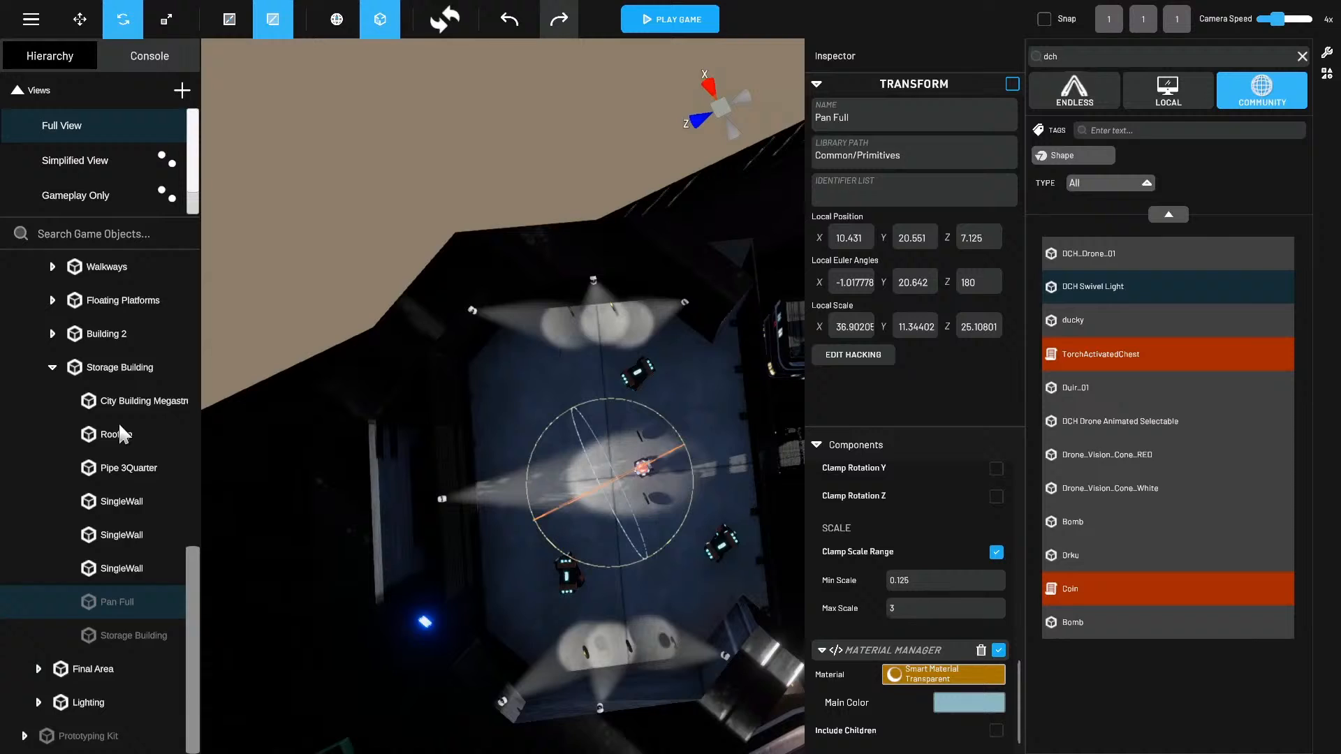
Enable the Patrol Bots group in the Gameplay section of the object tree.
{"action": "scroll", "coordinate": [106, 403], "scroll_direction": "up", "scroll_amount": 2}
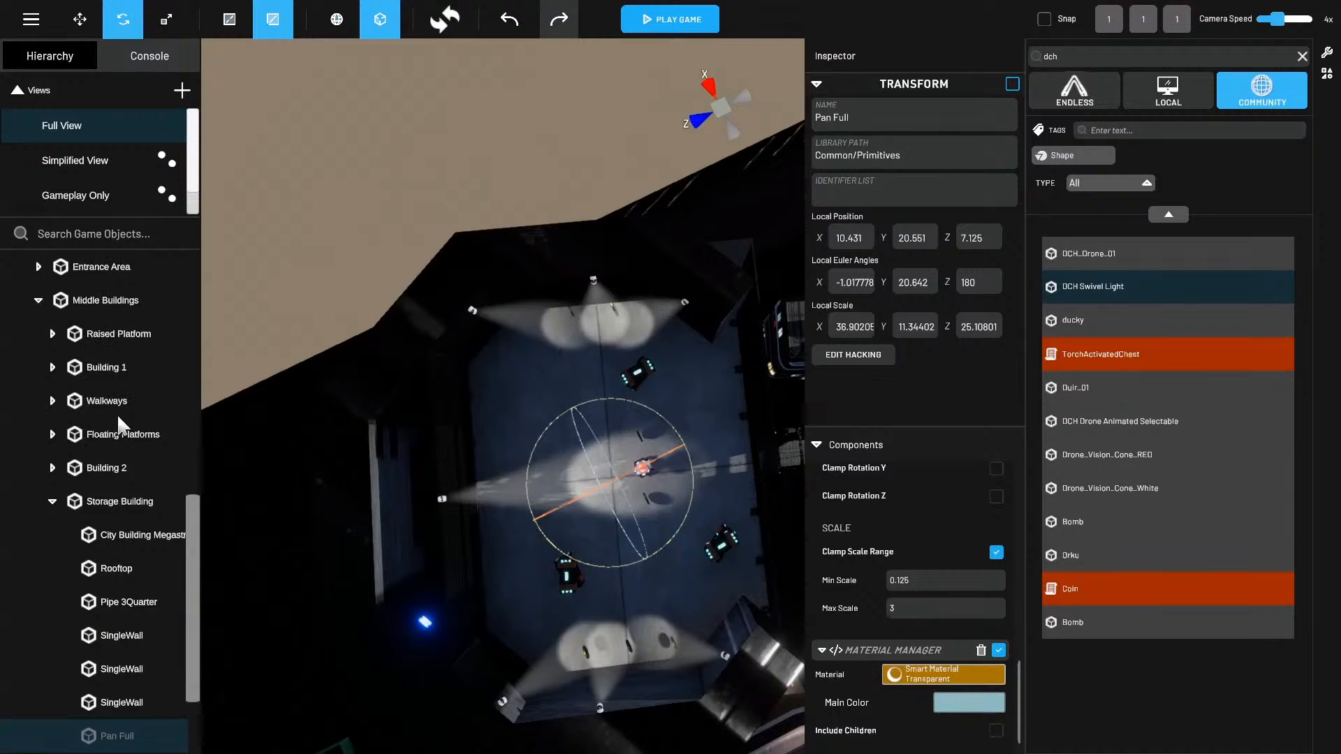
{"action": "scroll", "coordinate": [116, 413], "scroll_direction": "down", "scroll_amount": 1}
{"action": "scroll", "coordinate": [85, 421], "scroll_direction": "down", "scroll_amount": 1}
{"action": "scroll", "coordinate": [99, 543], "scroll_direction": "up", "scroll_amount": 5}
{"action": "scroll", "coordinate": [78, 379], "scroll_direction": "up", "scroll_amount": 5}
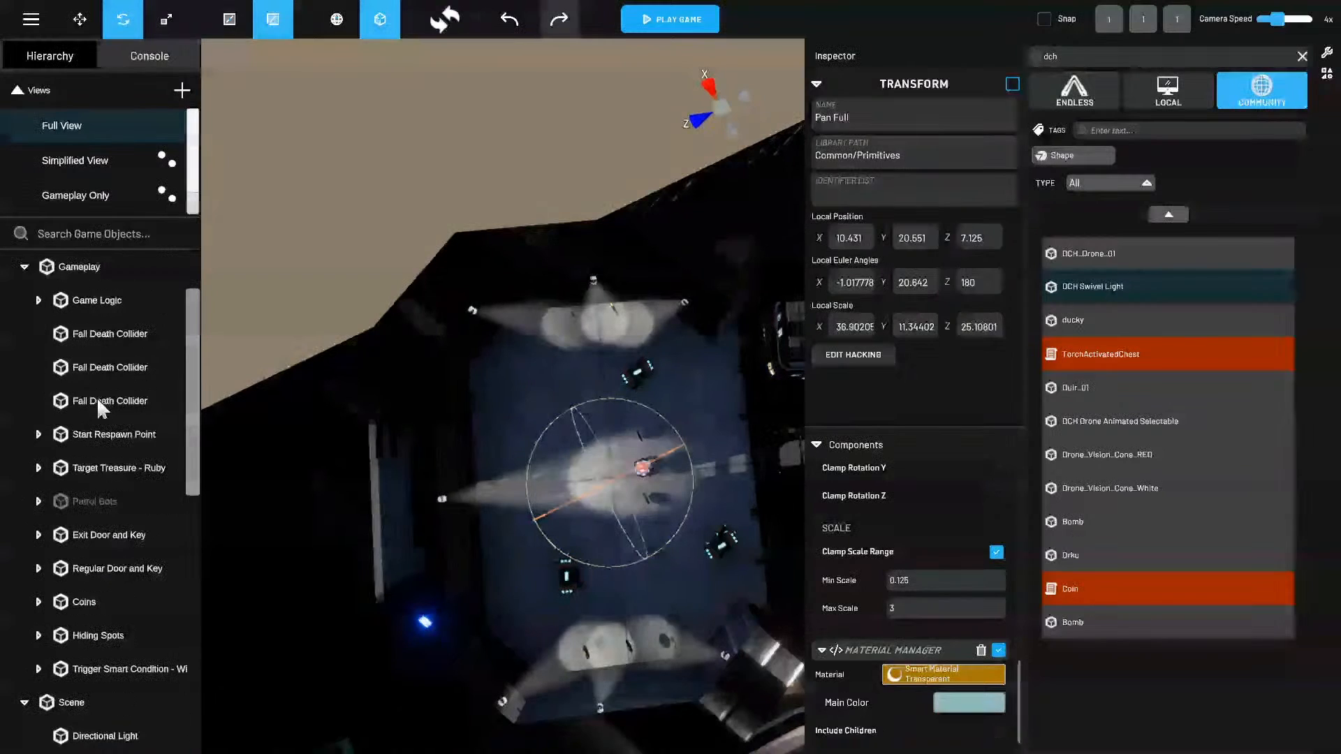
{"action": "left_click", "coordinate": [111, 467]}
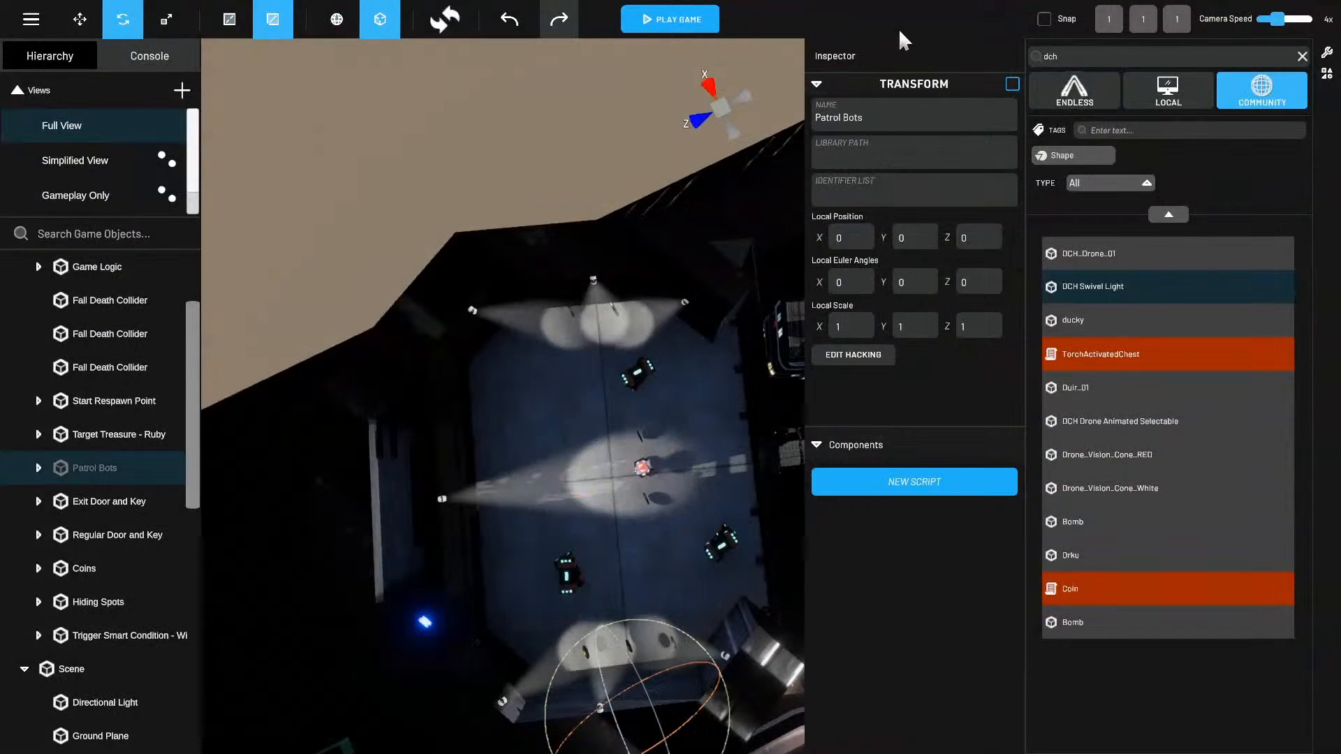
{"action": "left_click", "coordinate": [1012, 83]}
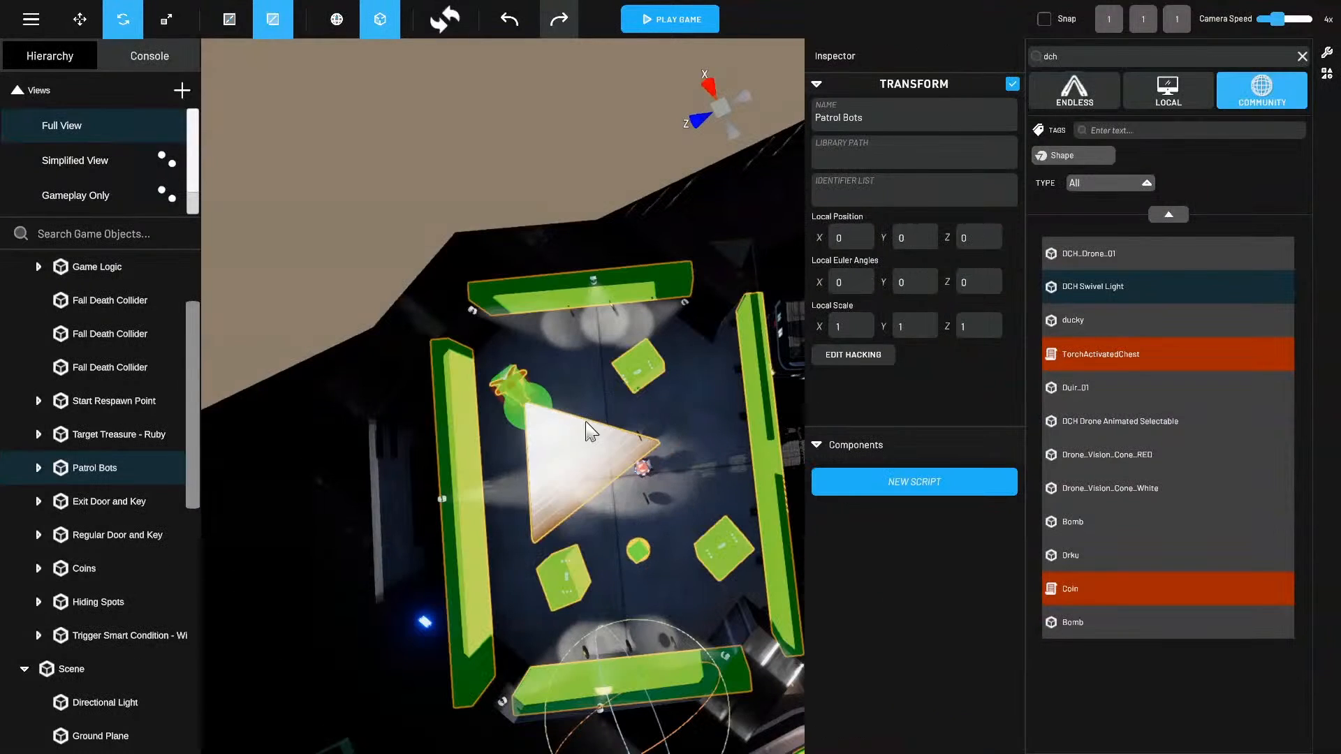
Expand the Coins group and check individual coins to find the row at the end of the storage courtyard.
{"action": "left_click", "coordinate": [87, 568]}
{"action": "scroll", "coordinate": [90, 590], "scroll_direction": "down", "scroll_amount": 3}
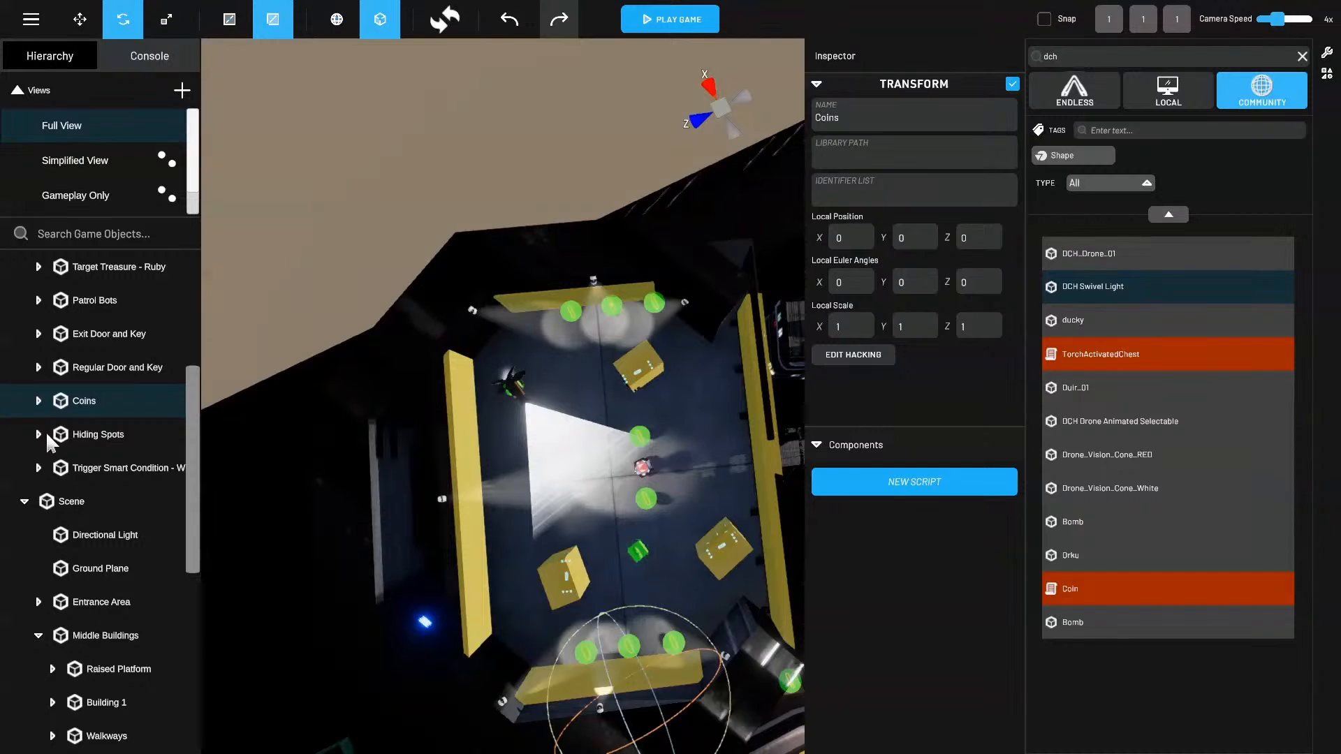
{"action": "left_click", "coordinate": [38, 400]}
{"action": "left_click", "coordinate": [107, 514]}
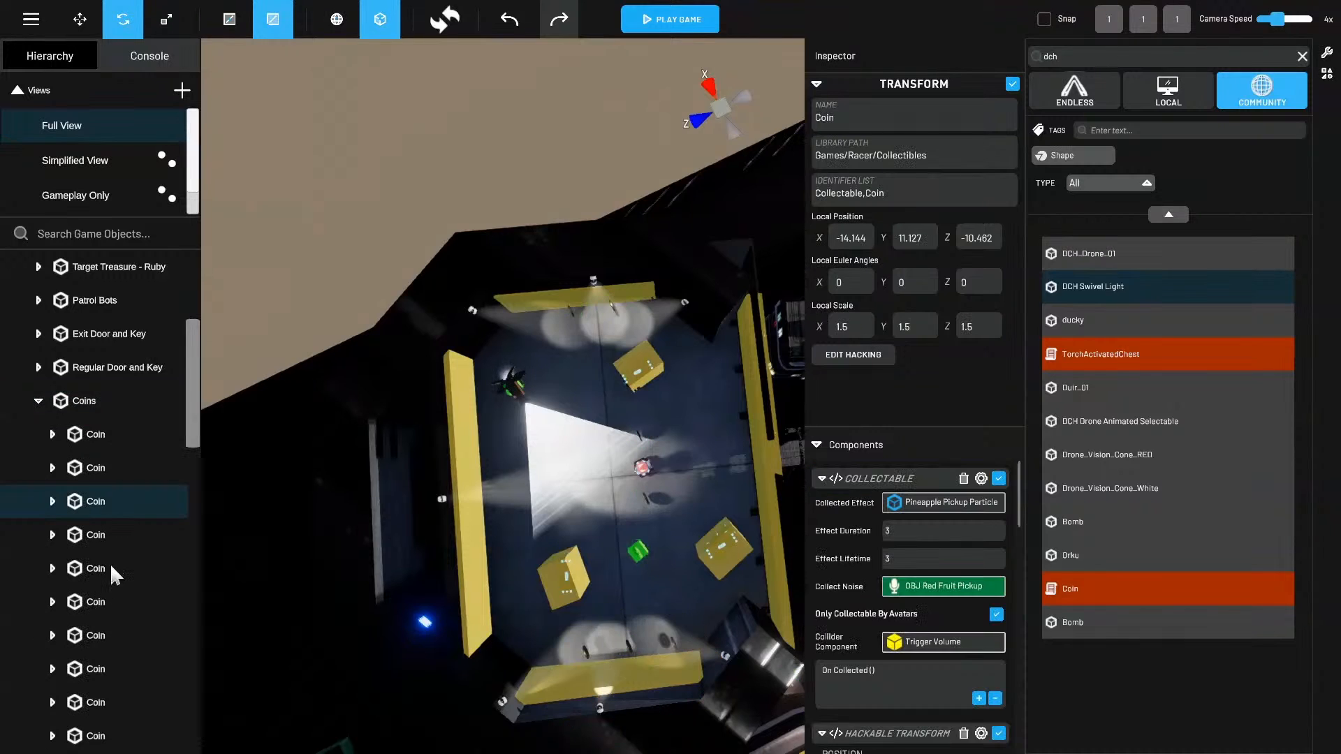
{"action": "left_click", "coordinate": [110, 563]}
{"action": "left_click", "coordinate": [114, 654]}
{"action": "left_click", "coordinate": [114, 697]}
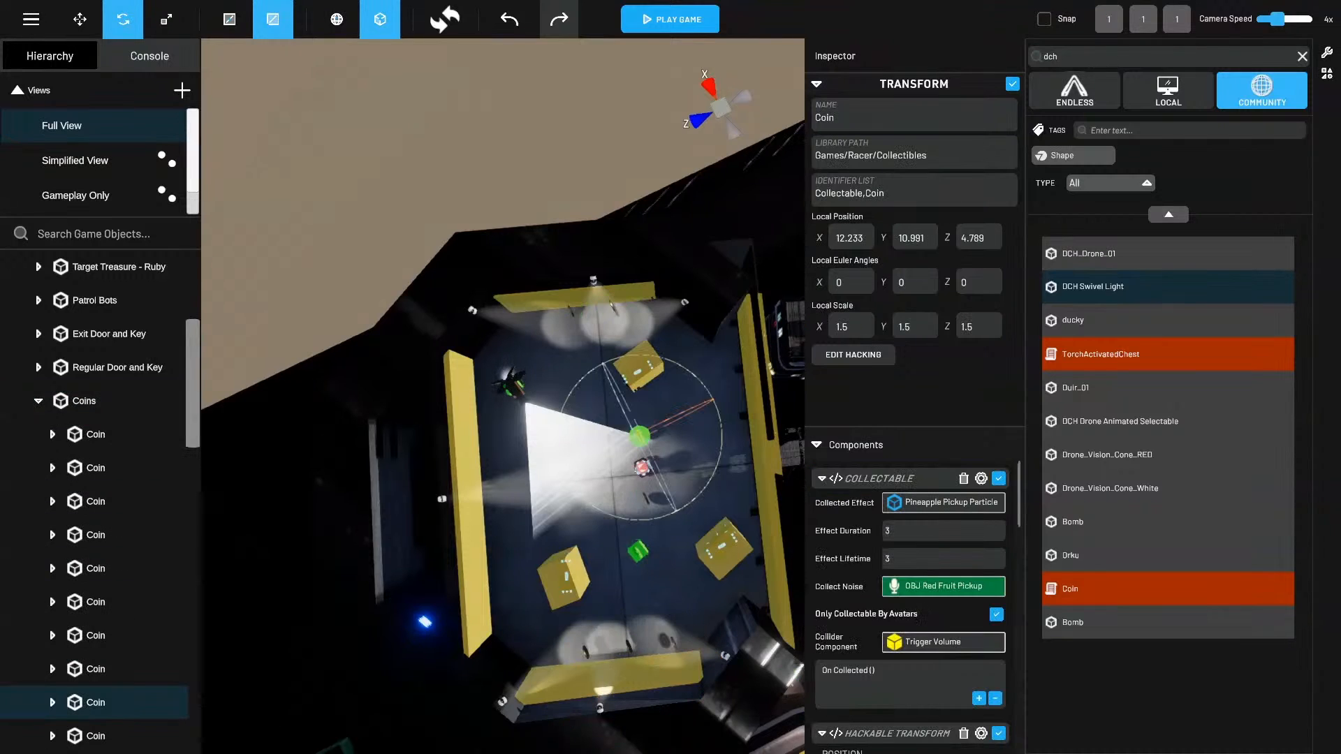
{"action": "scroll", "coordinate": [119, 684], "scroll_direction": "down", "scroll_amount": 4}
{"action": "left_click", "coordinate": [96, 536]}
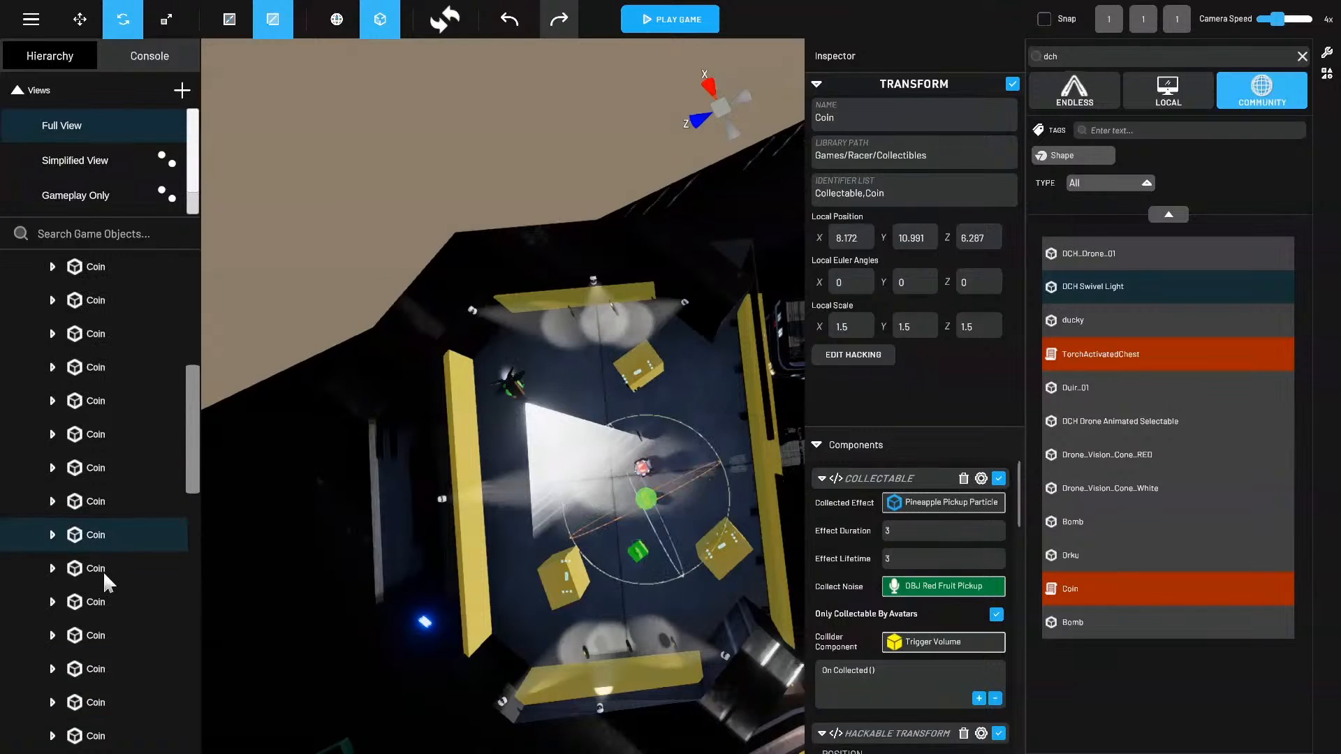
{"action": "left_click", "coordinate": [103, 571]}
Shift the three coins at the courtyard's end wall together so the row sits centred in the swivel lights' pools.
{"action": "left_click", "coordinate": [108, 604]}
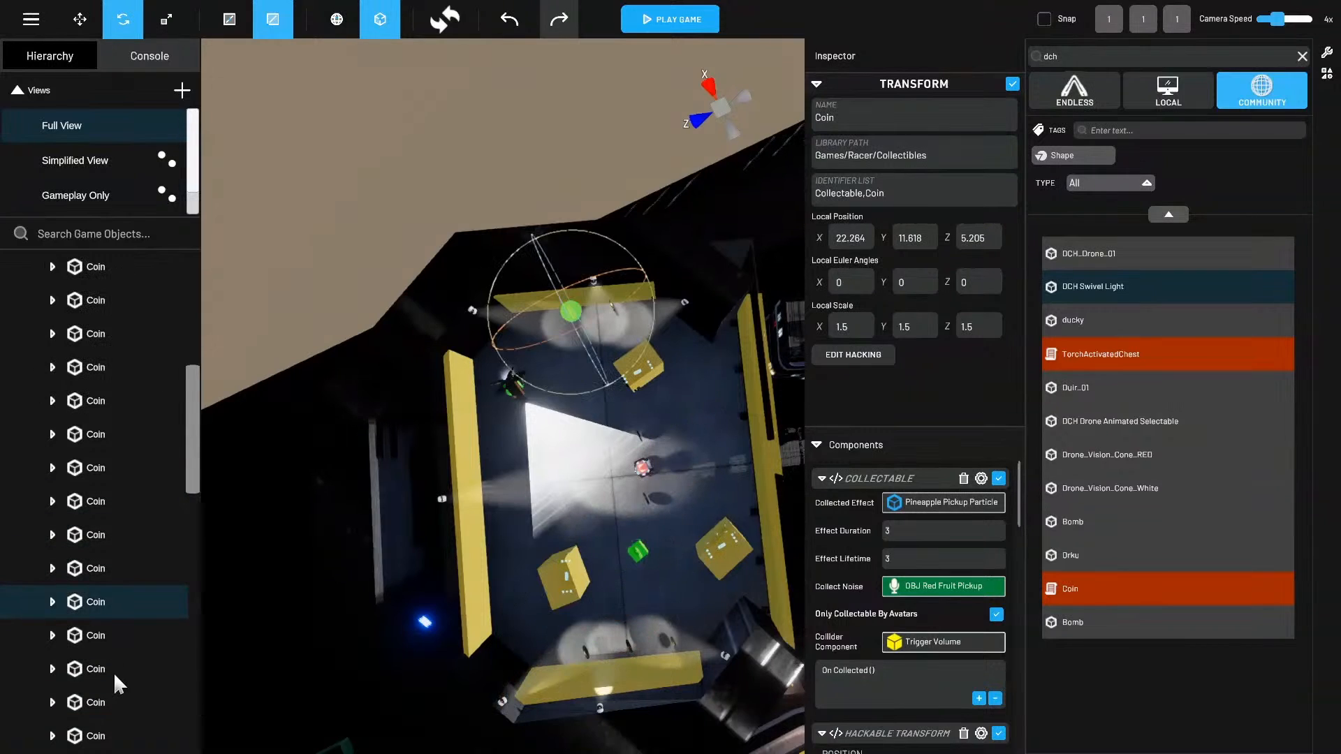
{"action": "left_click", "coordinate": [114, 672], "text": "ctrl"}
{"action": "left_click", "coordinate": [124, 734], "text": "ctrl"}
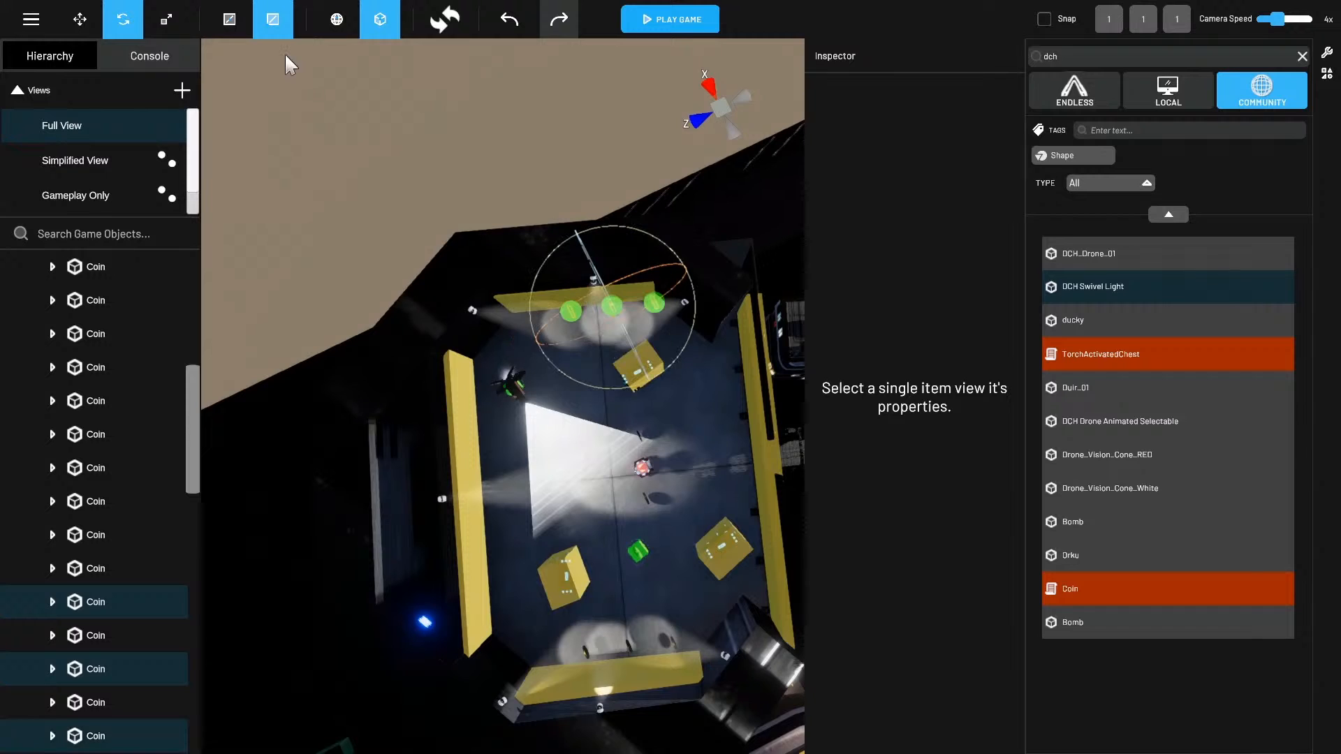
{"action": "left_click", "coordinate": [79, 18]}
{"action": "left_click_drag", "start_coordinate": [648, 340], "coordinate": [577, 329]}
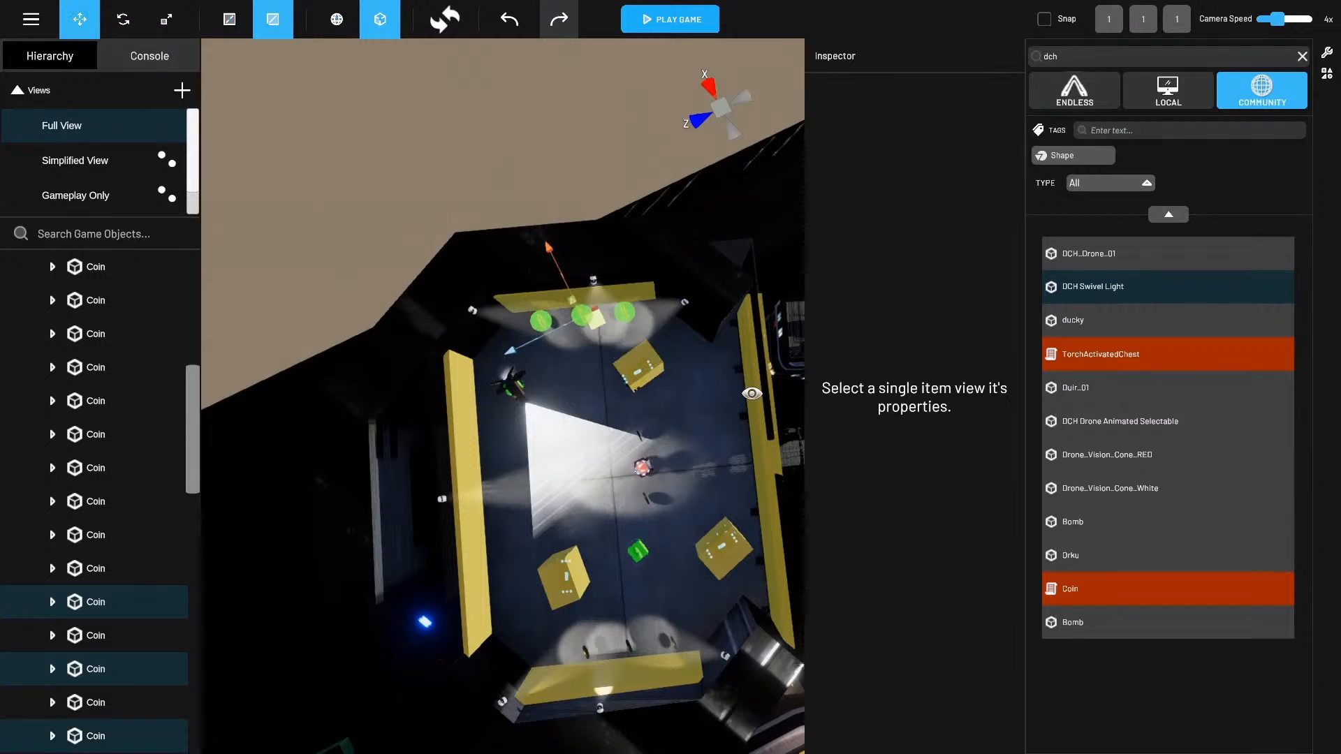
{"action": "right_click_drag", "start_coordinate": [752, 393], "coordinate": [425, 209]}
{"action": "scroll", "coordinate": [102, 592], "scroll_direction": "up", "scroll_amount": 3}
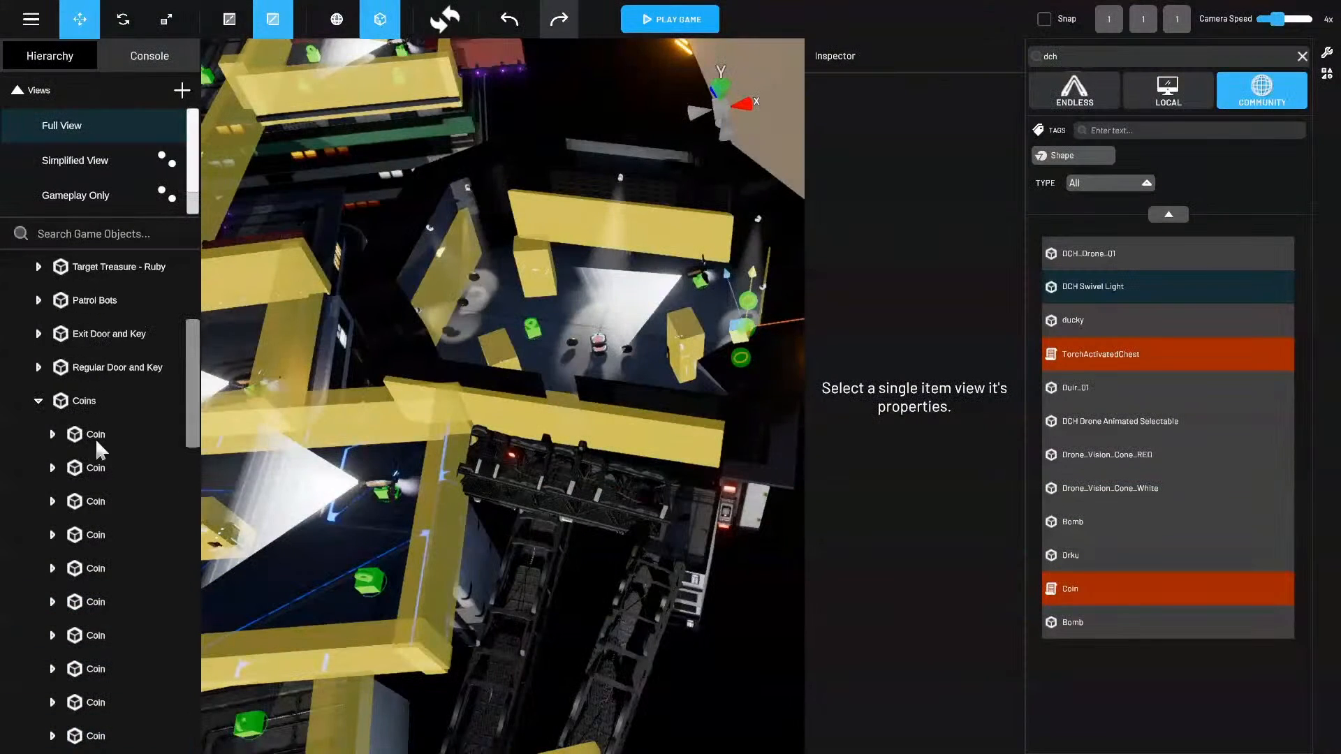
Collapse the Coins and Gameplay groups and enable the Storage Building's Pan Full object over the courtyard.
{"action": "left_click", "coordinate": [39, 400]}
{"action": "scroll", "coordinate": [38, 361], "scroll_direction": "up", "scroll_amount": 5}
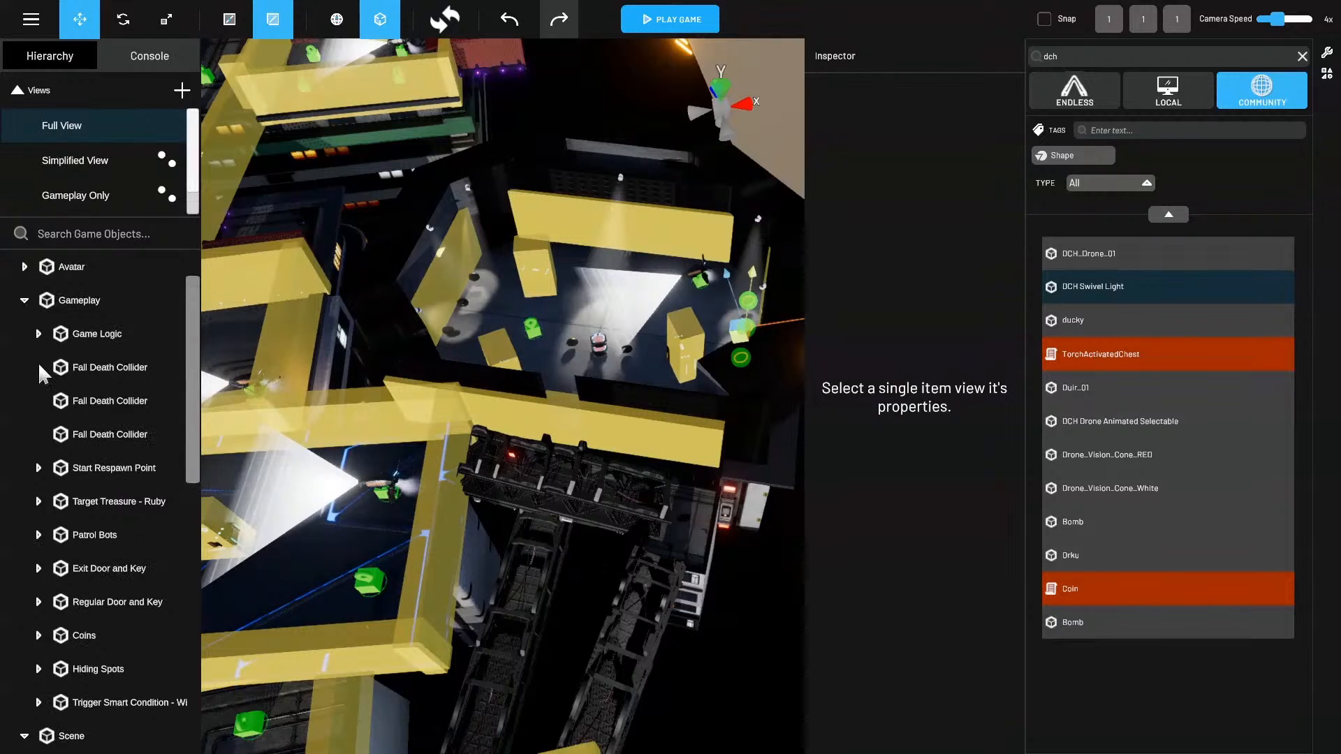
{"action": "left_click", "coordinate": [25, 366]}
{"action": "scroll", "coordinate": [94, 468], "scroll_direction": "down", "scroll_amount": 4}
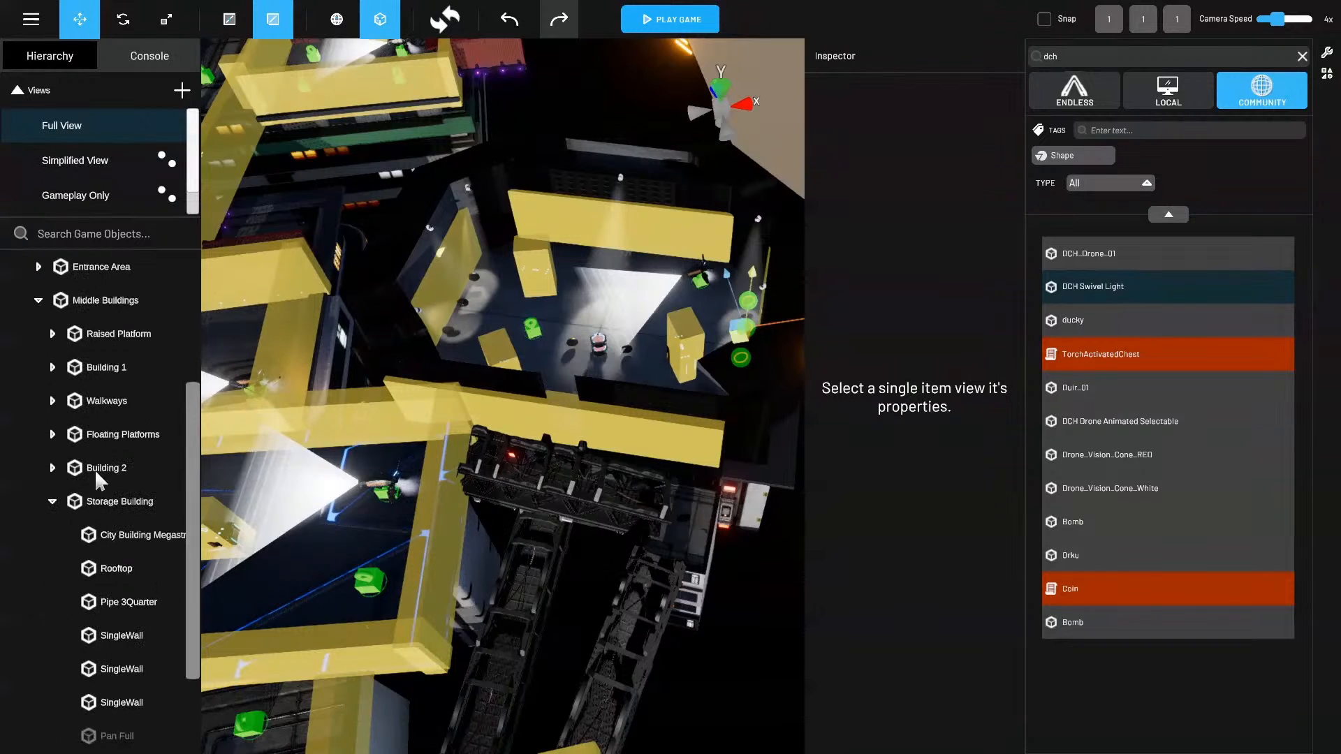
{"action": "left_click", "coordinate": [153, 743]}
{"action": "left_click", "coordinate": [1011, 84]}
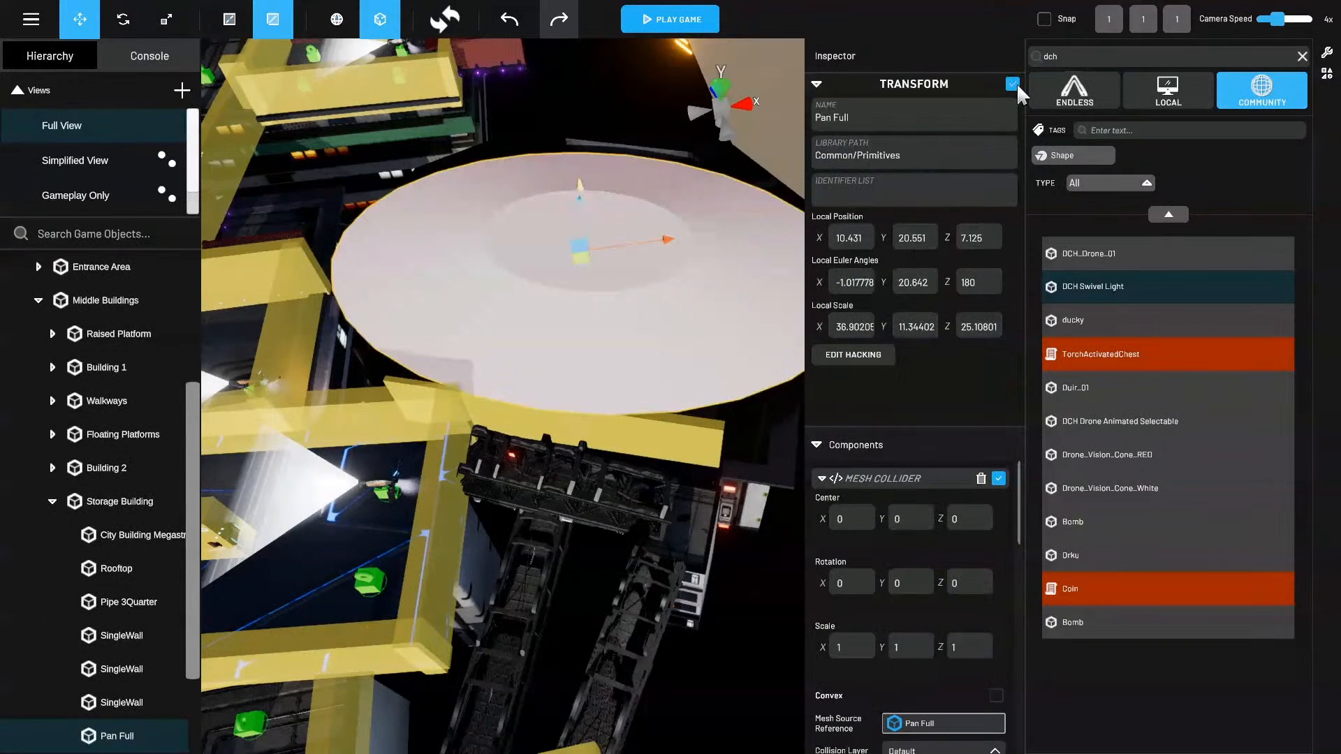
Start a playtest and cross the rooftops and truss bridge to inspect the lit entrance of the storage courtyard.
{"action": "left_click", "coordinate": [652, 19]}
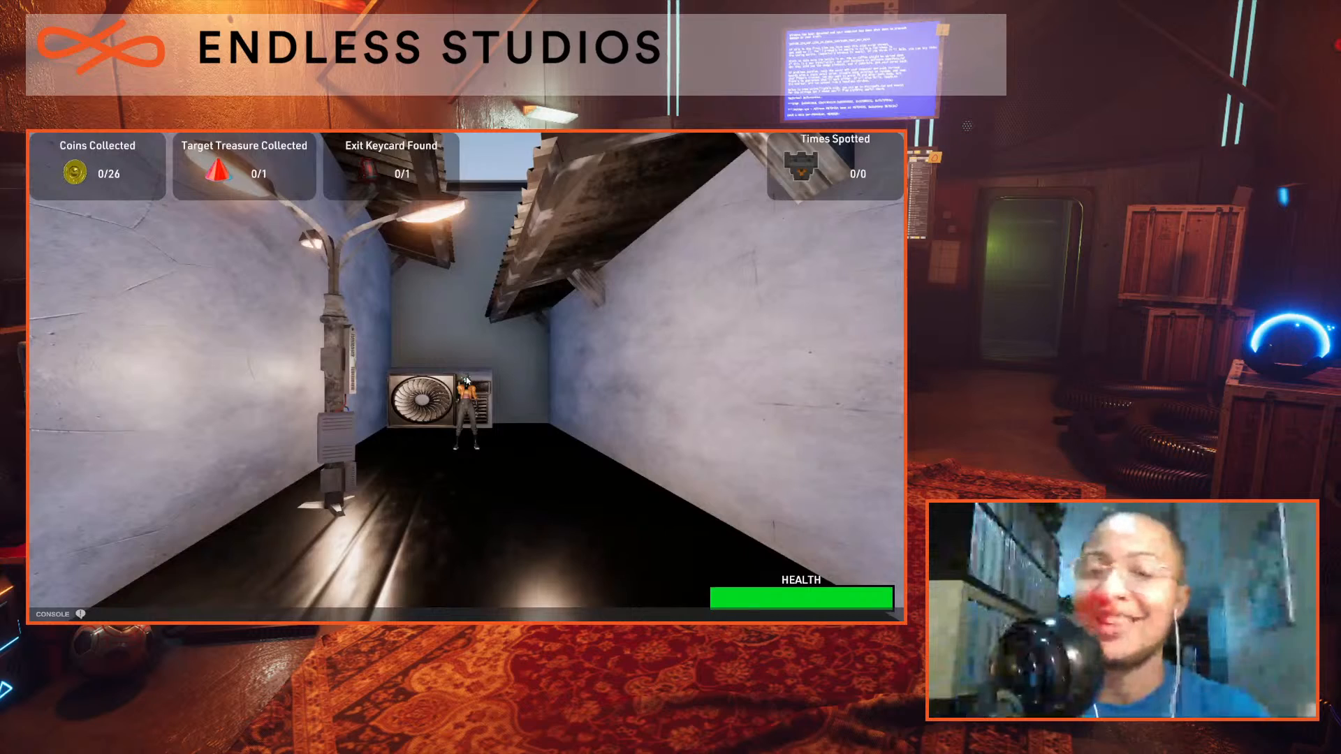
{"action": "key", "text": "Return"}
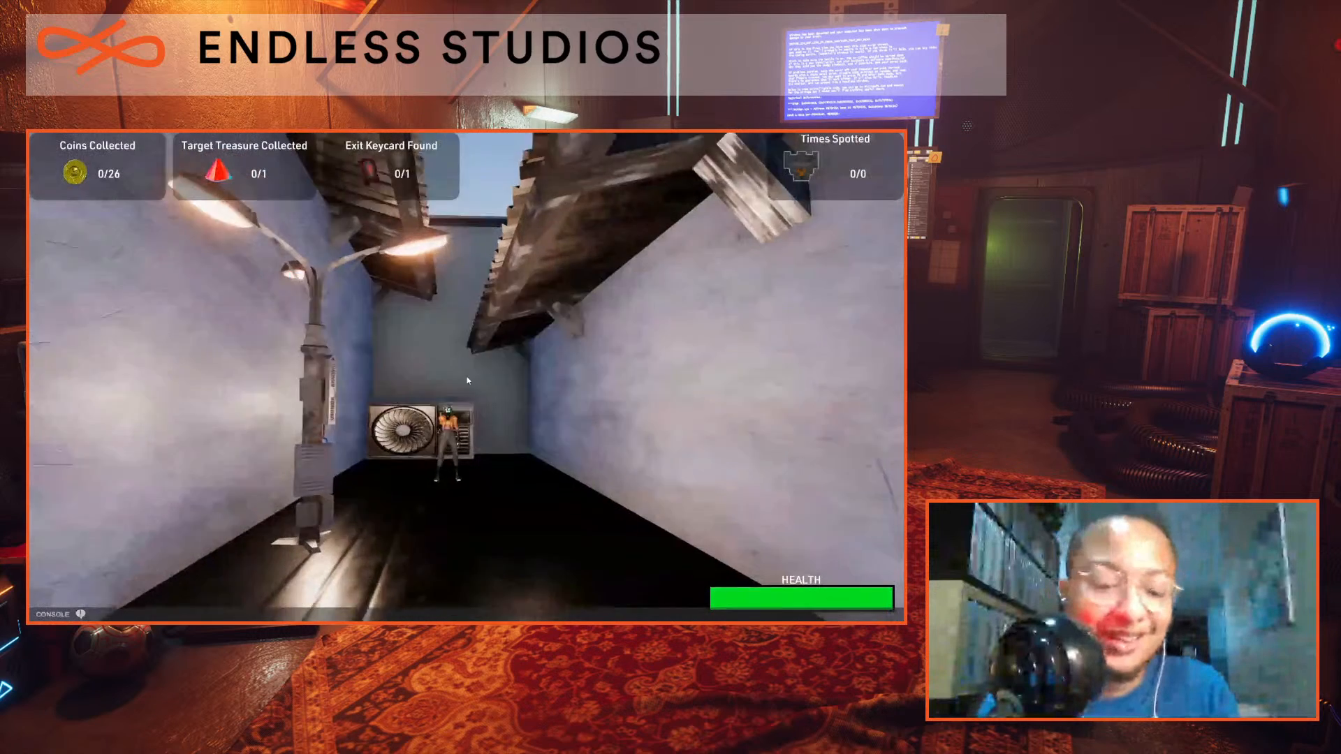
{"action": "key", "text": "w"}
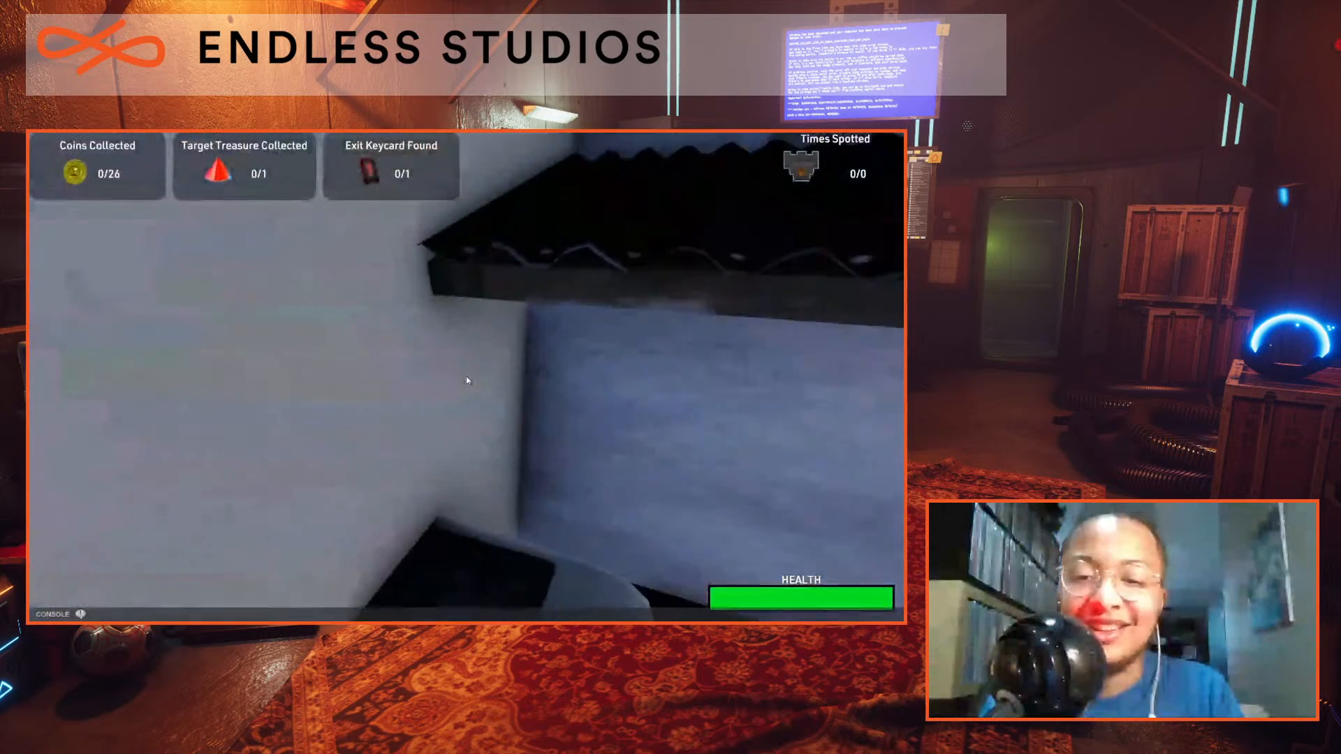
{"action": "key", "text": "w"}
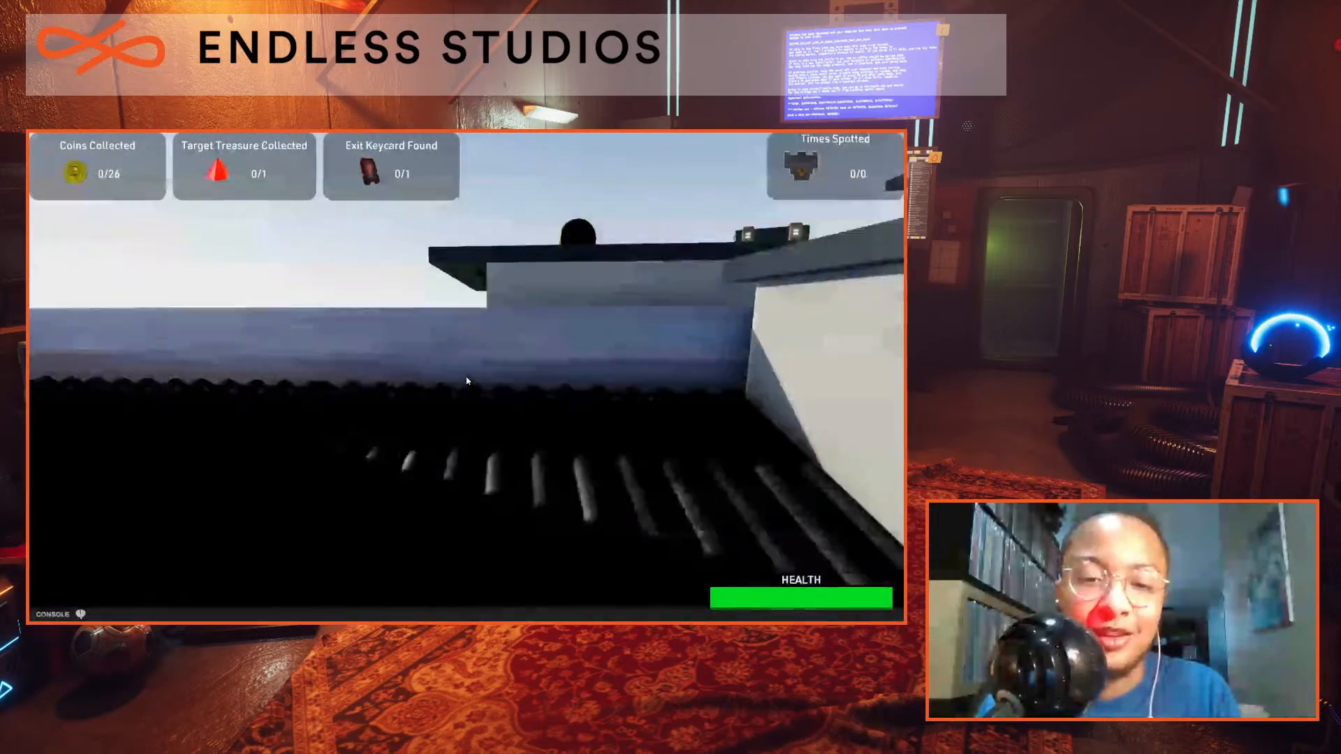
{"action": "key", "text": "w"}
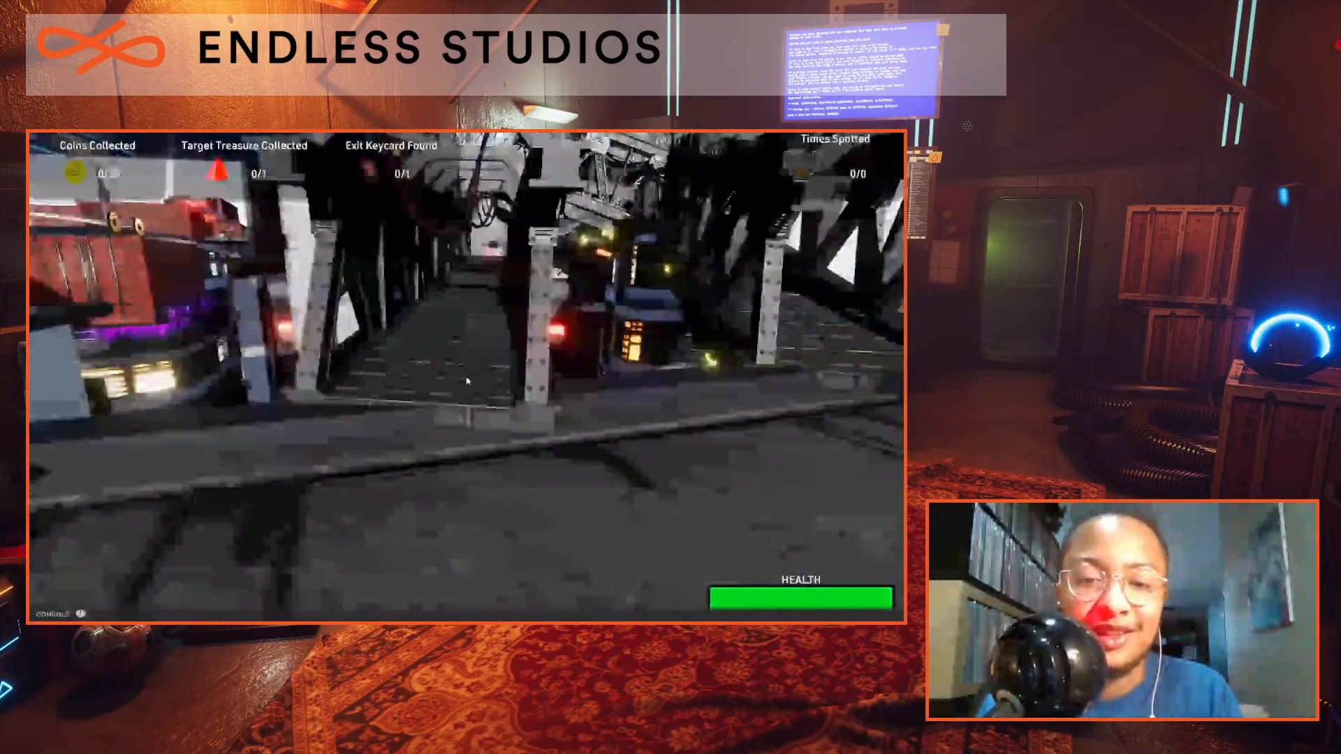
{"action": "key", "text": "w"}
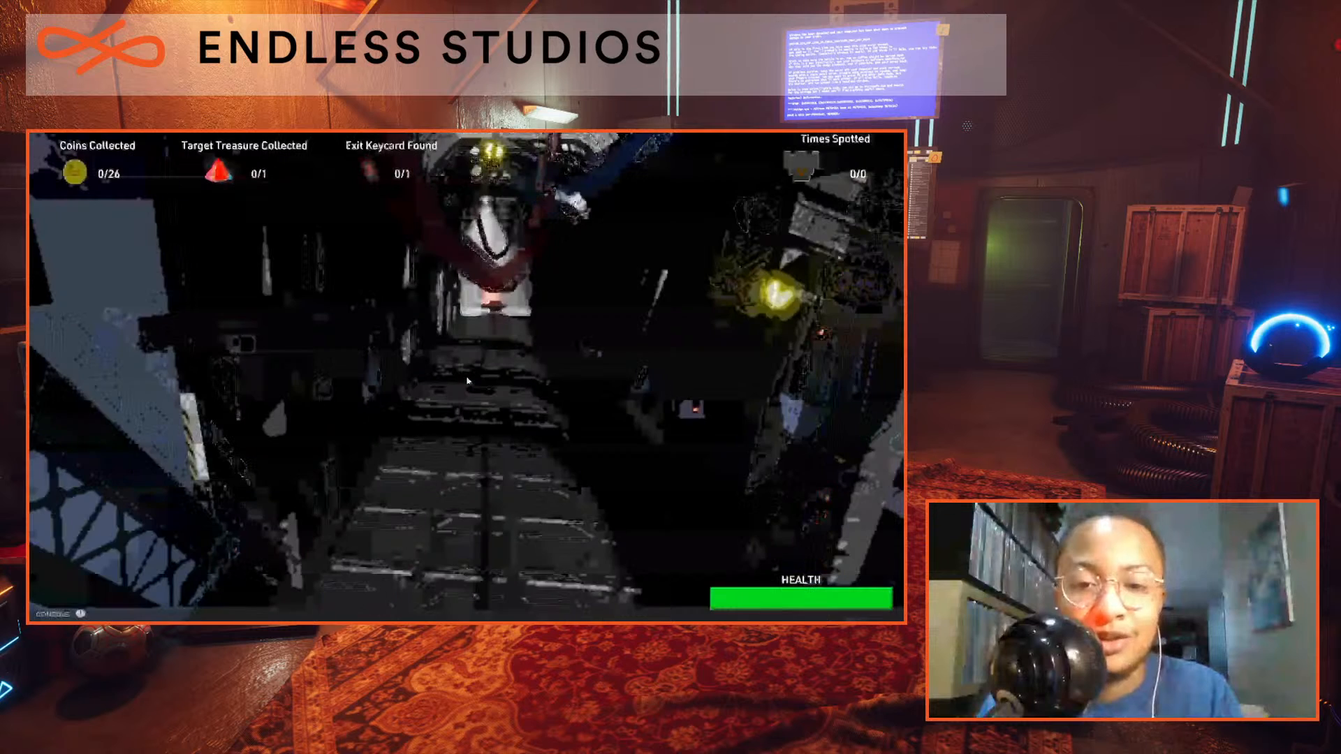
{"action": "key", "text": "w"}
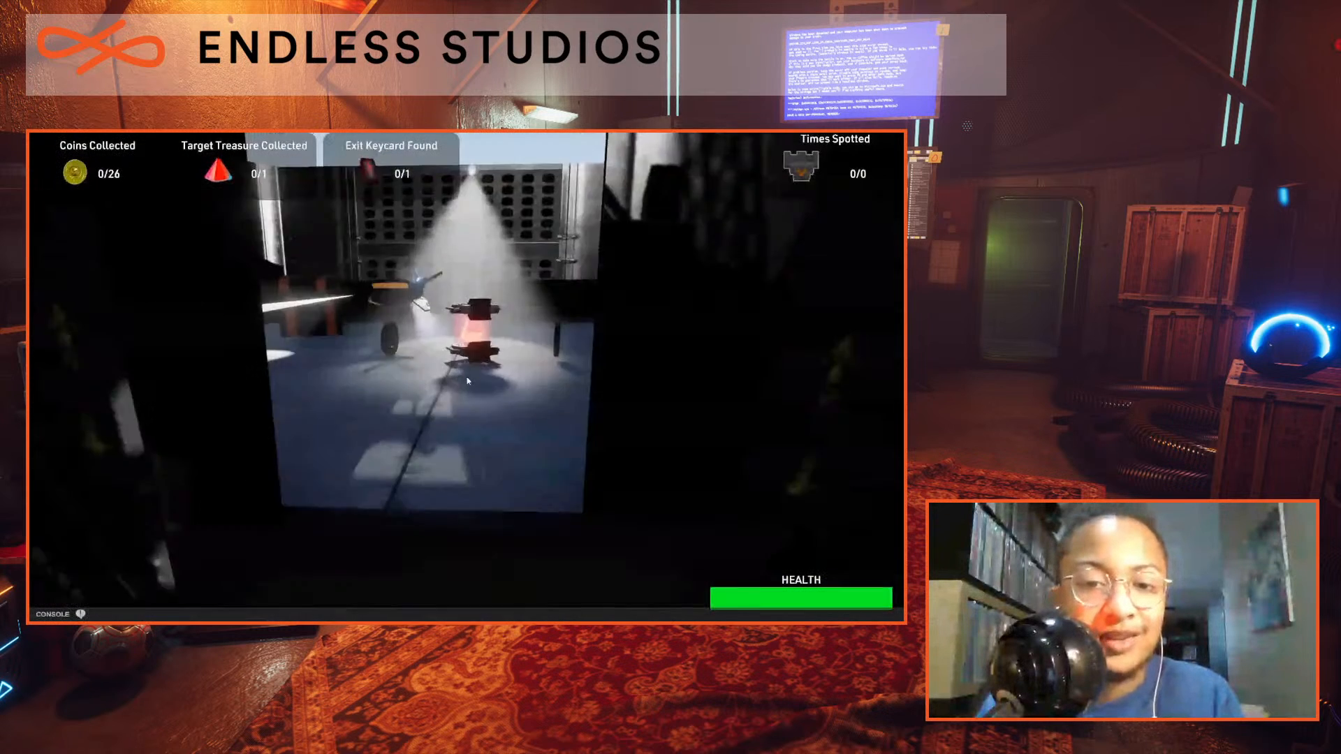
{"action": "key", "text": "w"}
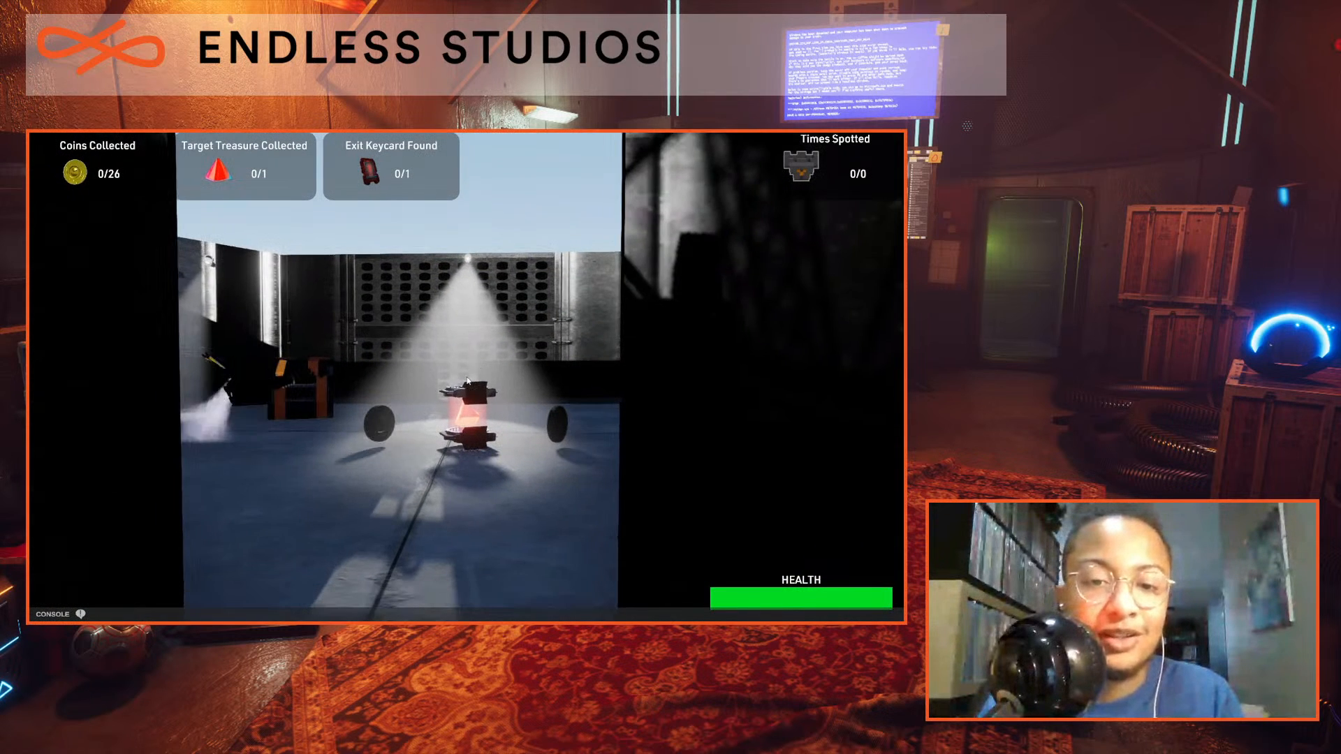
{"action": "key", "text": "w"}
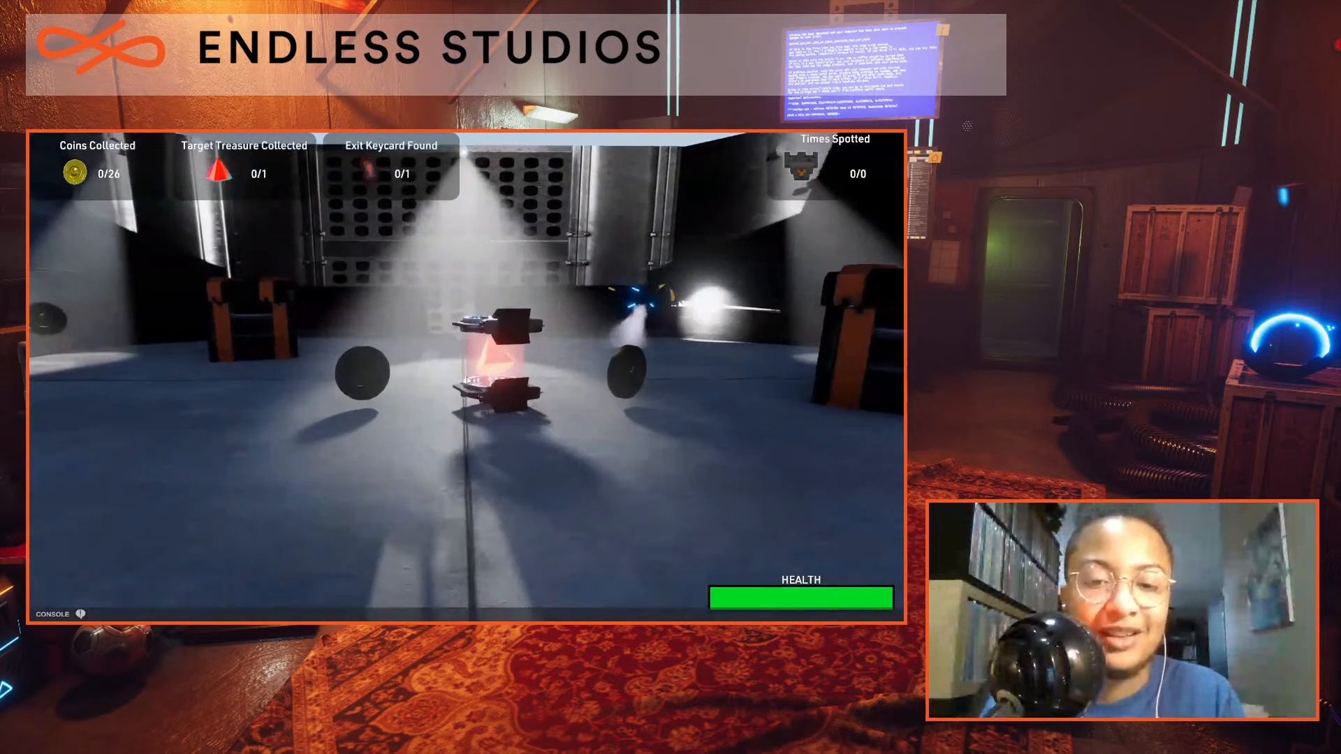
Collect a coin beside the ruby, take the target treasure and hide in a nearby chest in the courtyard.
{"action": "key", "text": "a"}
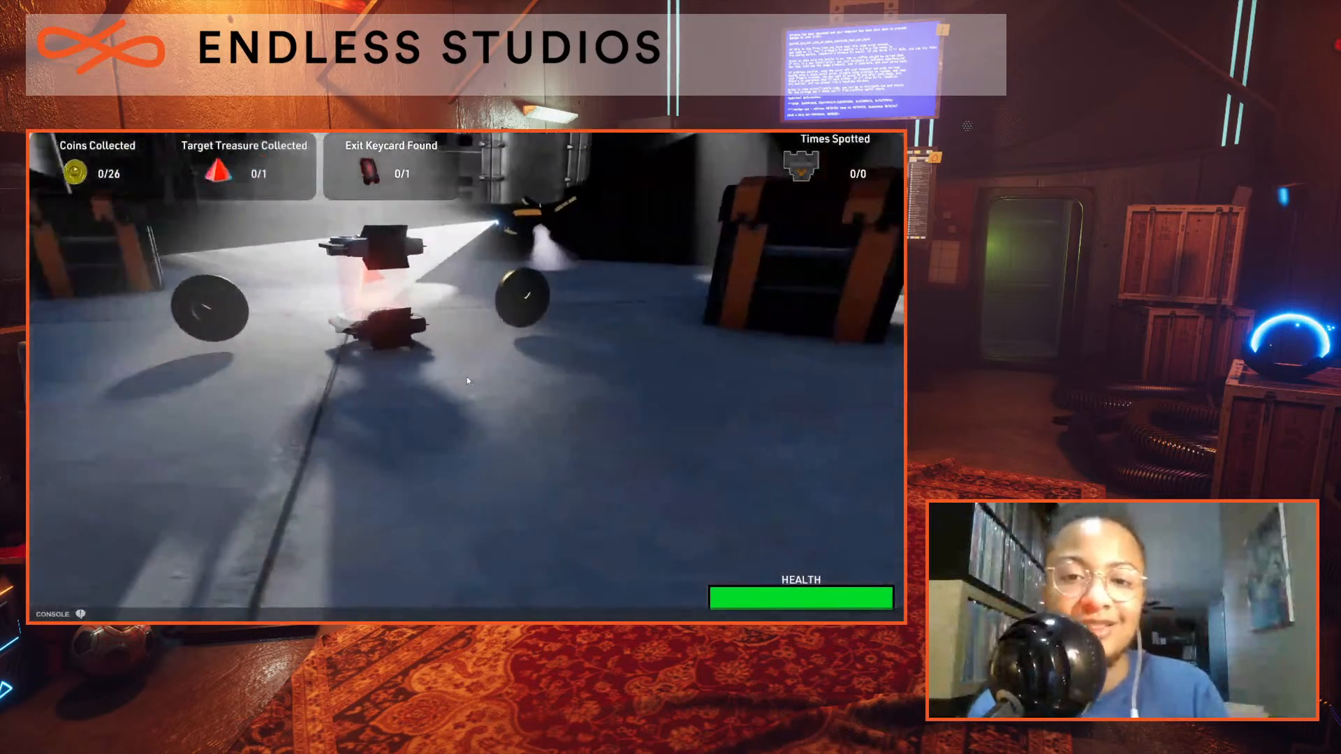
{"action": "key", "text": "w"}
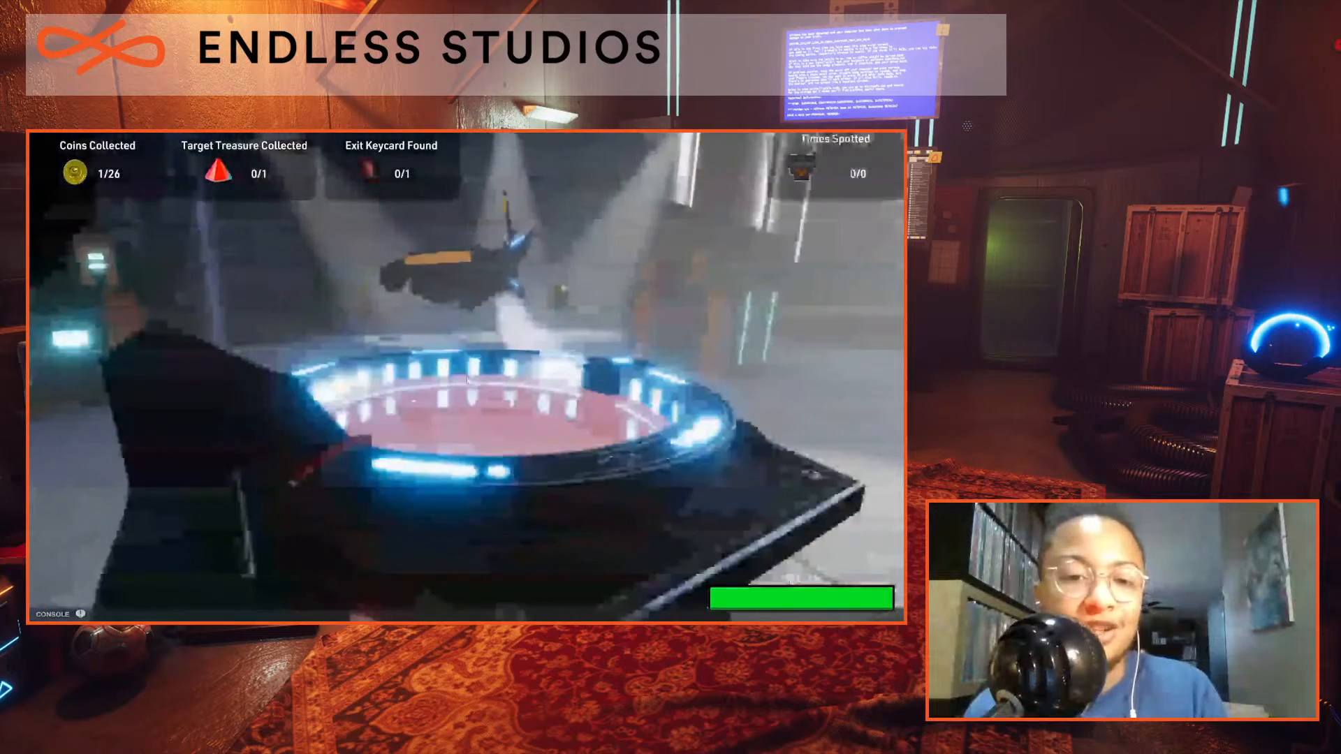
{"action": "key", "text": "w"}
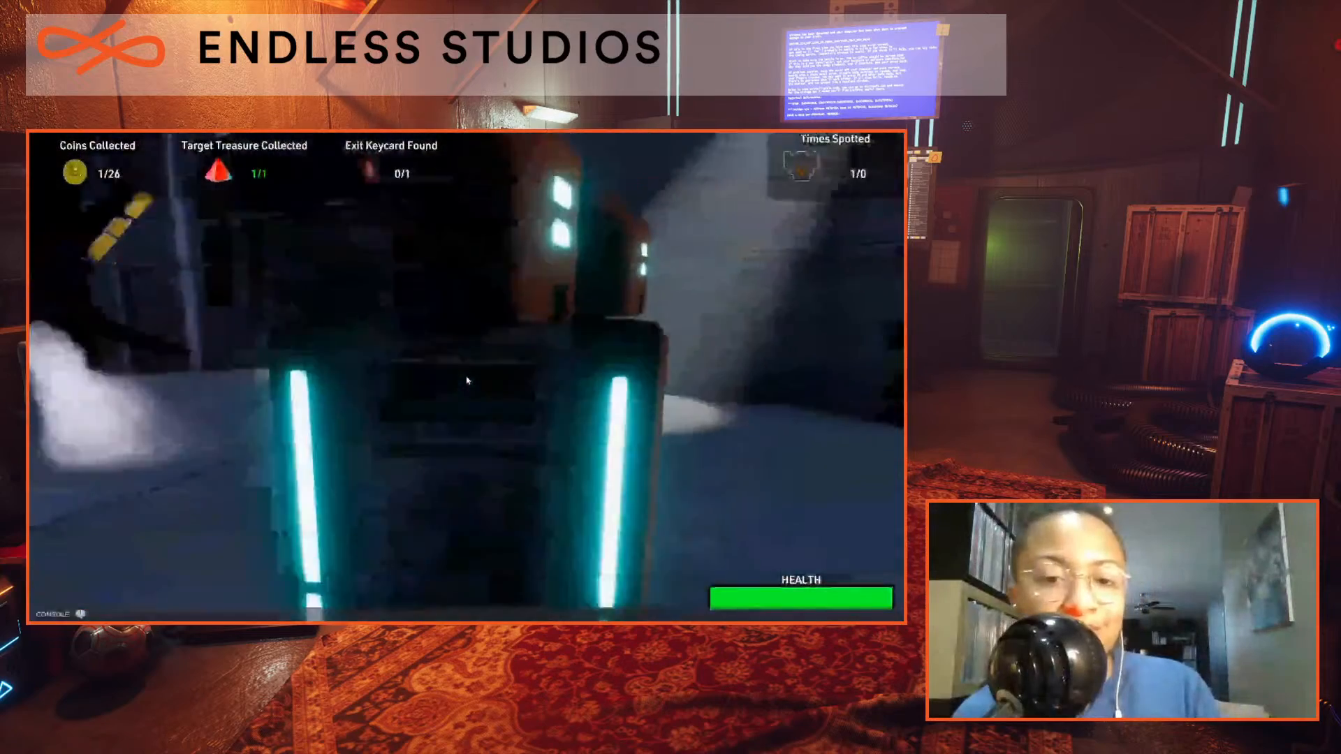
{"action": "key", "text": "e"}
{"action": "key", "text": "d"}
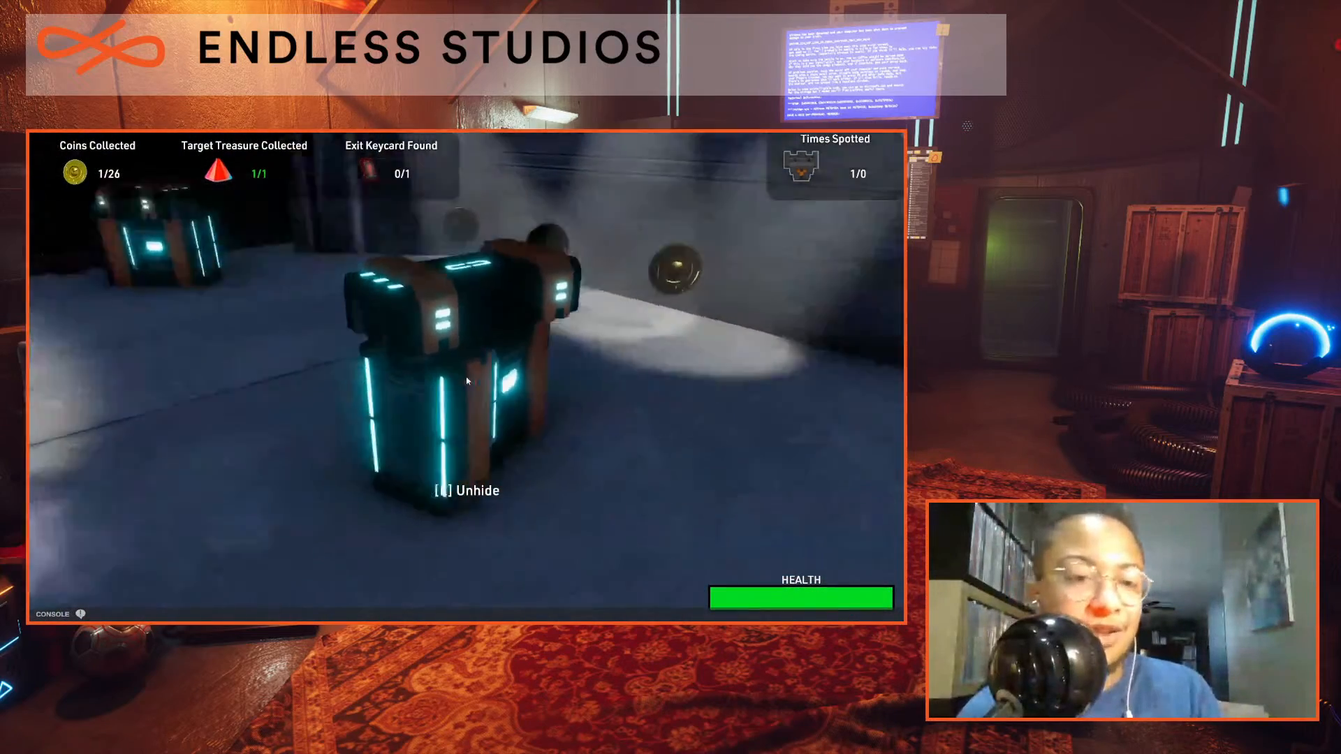
Leave the chest, collect the other coin near the treasure spot, and hide again to watch the patrol bots and lights.
{"action": "key", "text": "e"}
{"action": "key", "text": "w"}
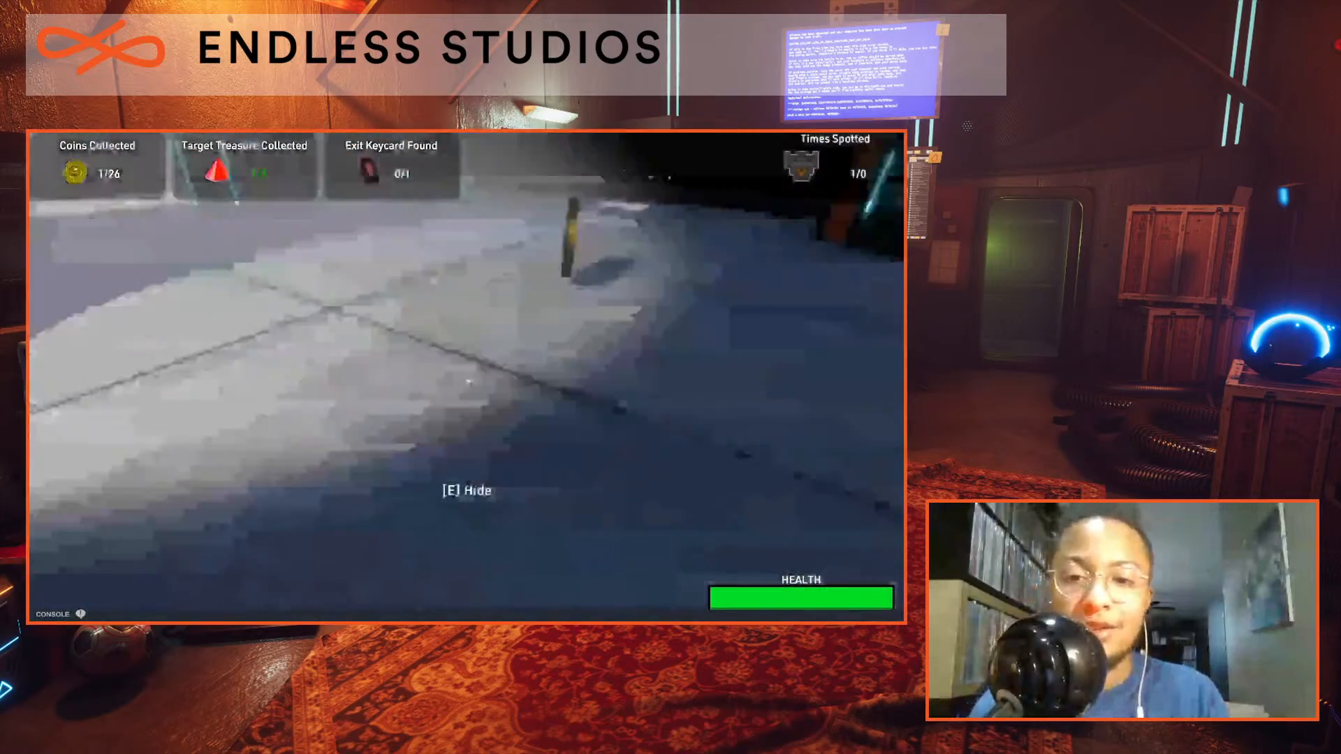
{"action": "key", "text": "w"}
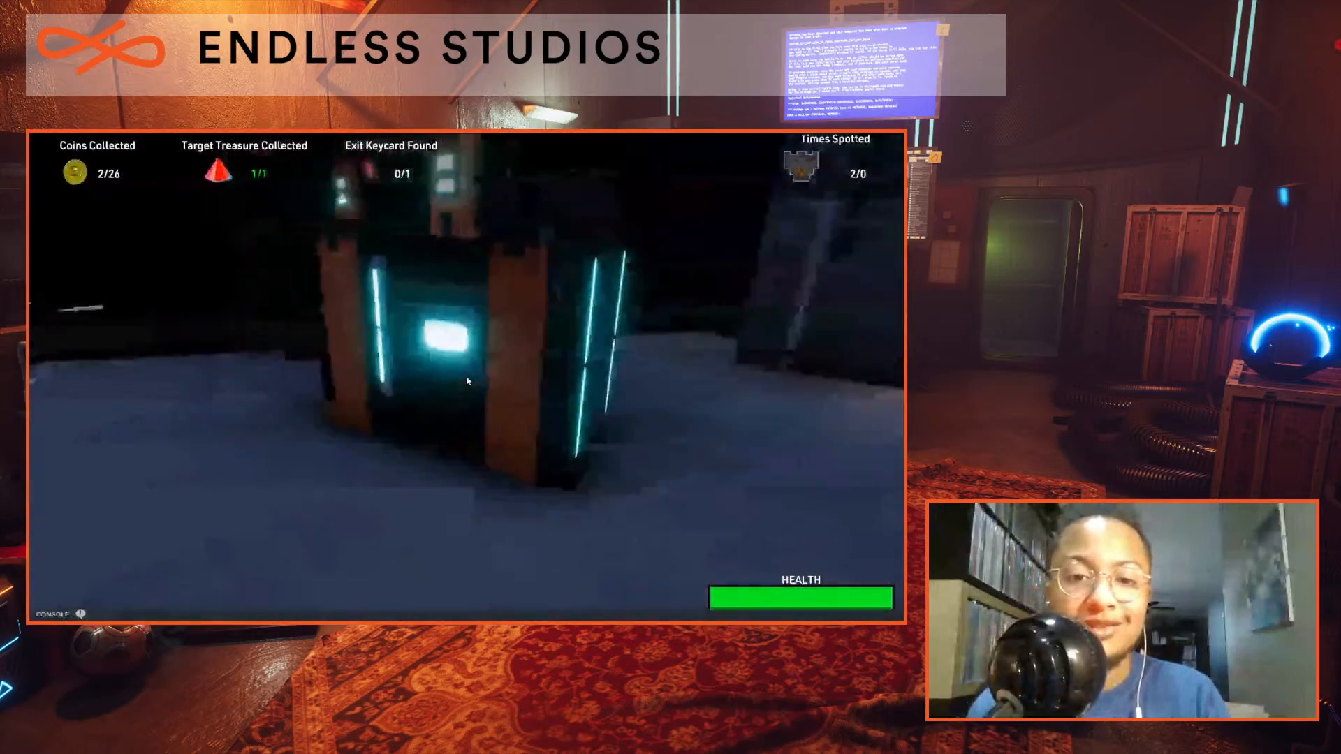
{"action": "key", "text": "e"}
{"action": "key", "text": "d"}
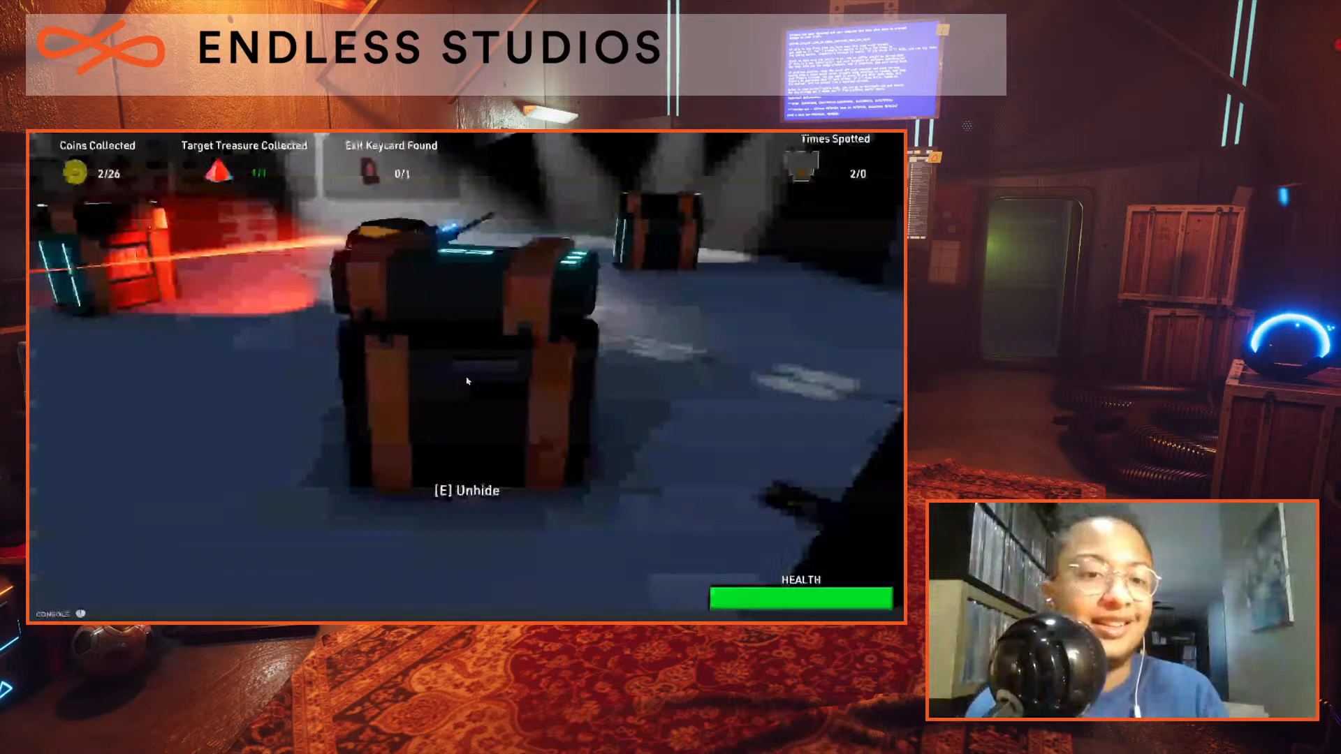
{"action": "key", "text": "d"}
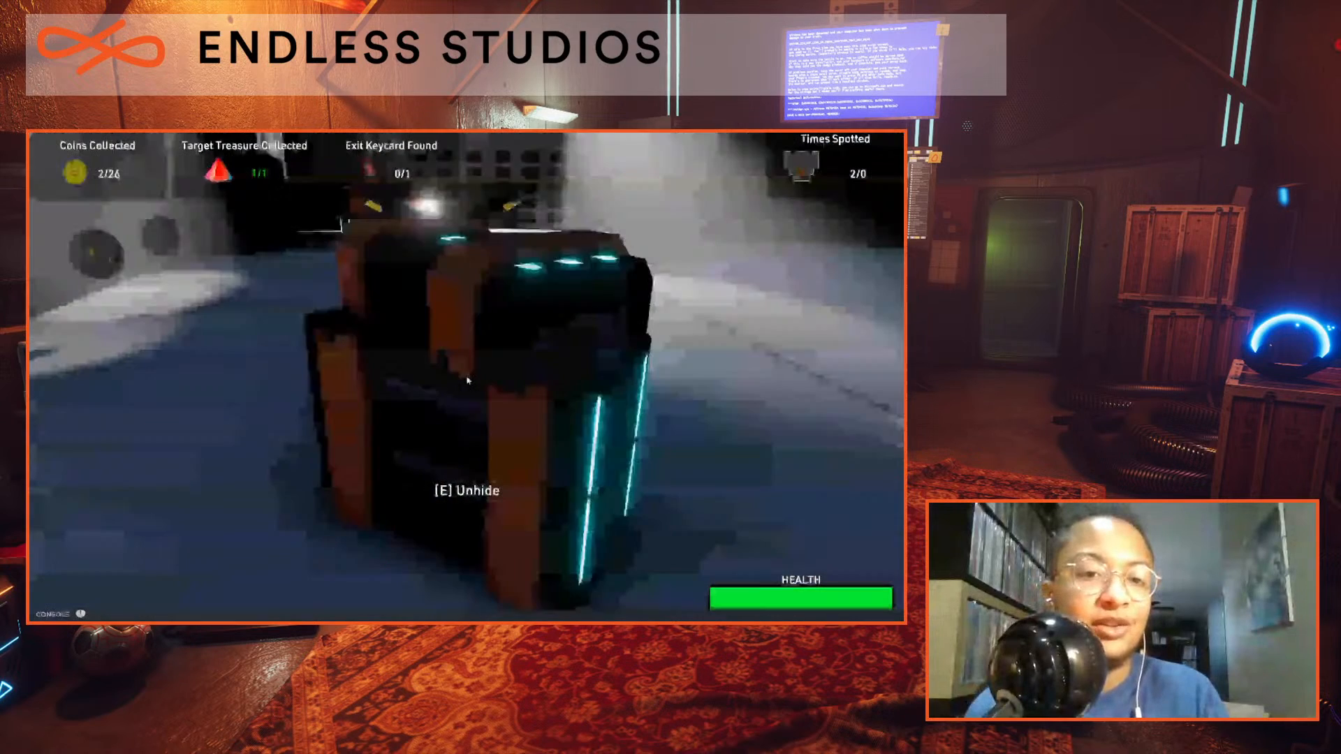
{"action": "key", "text": "d"}
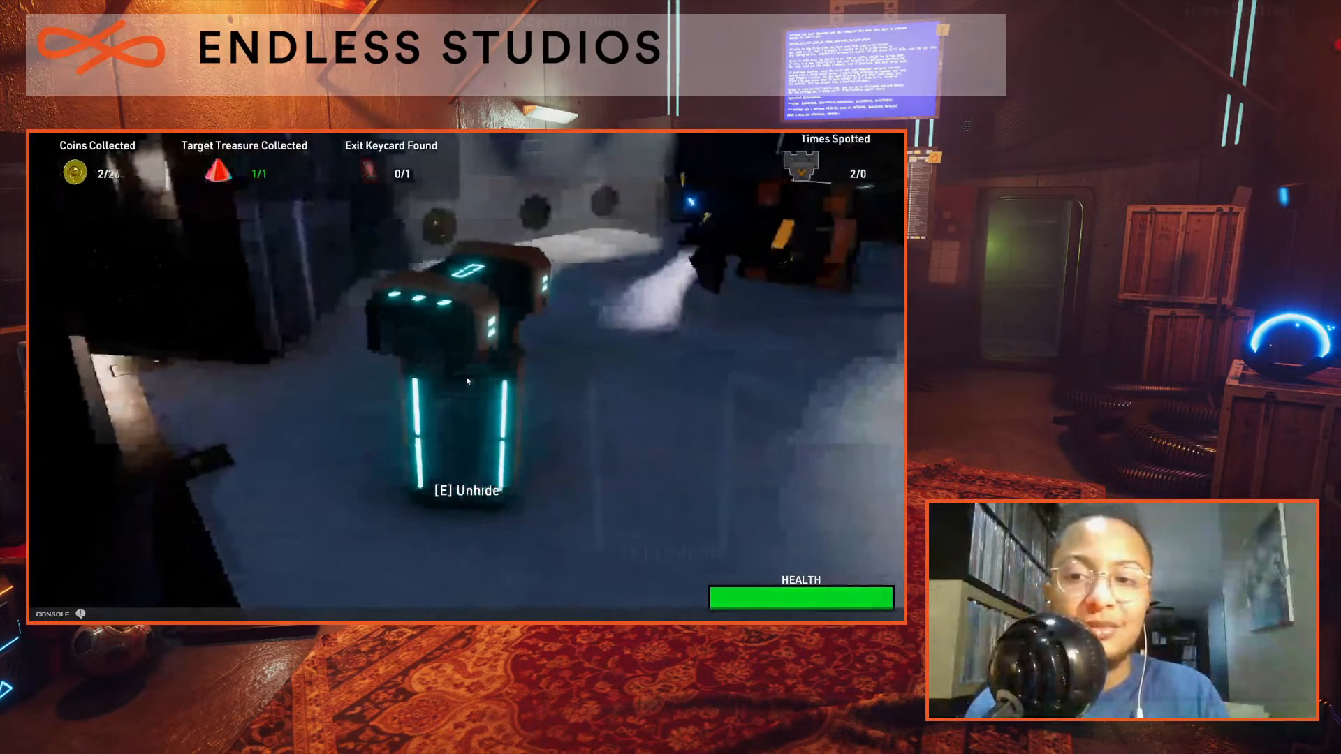
Leave hiding and collect the row of three coins under the swivel lights along the courtyard wall.
{"action": "key", "text": "e"}
{"action": "key", "text": "w"}
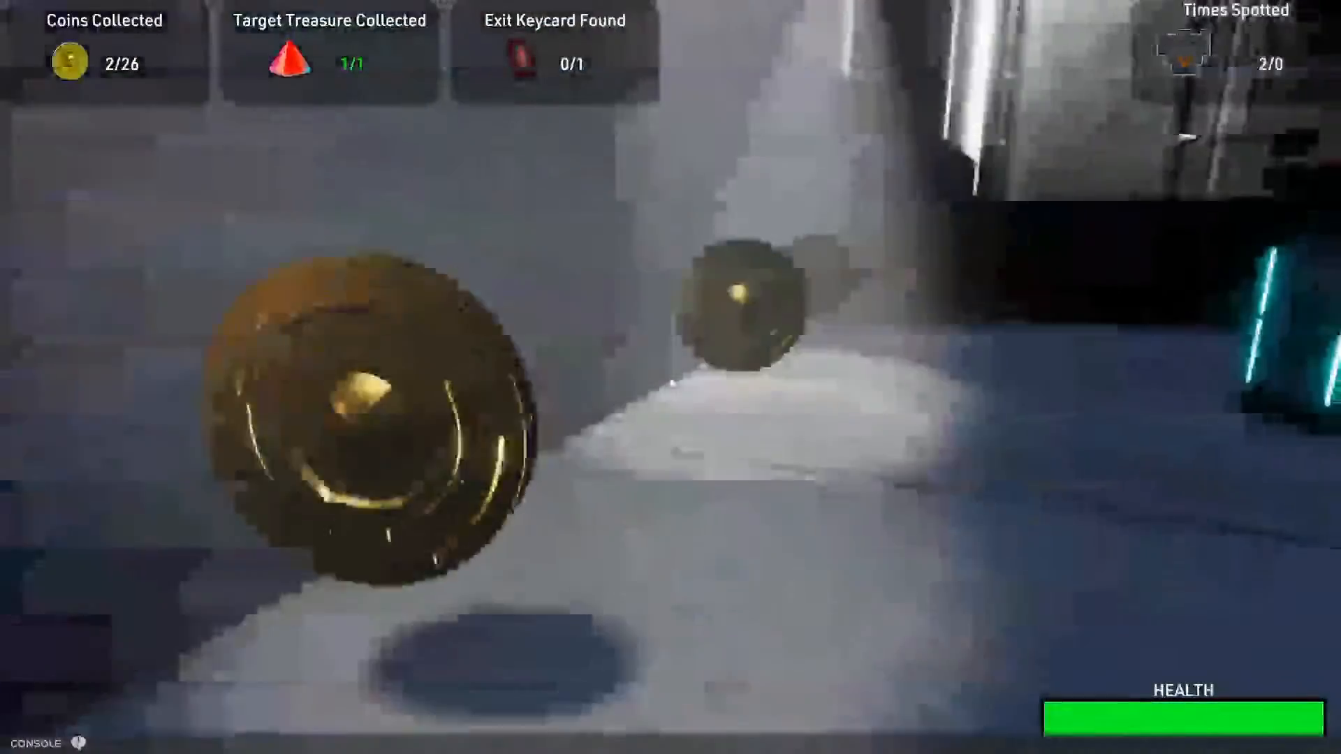
{"action": "key", "text": "w"}
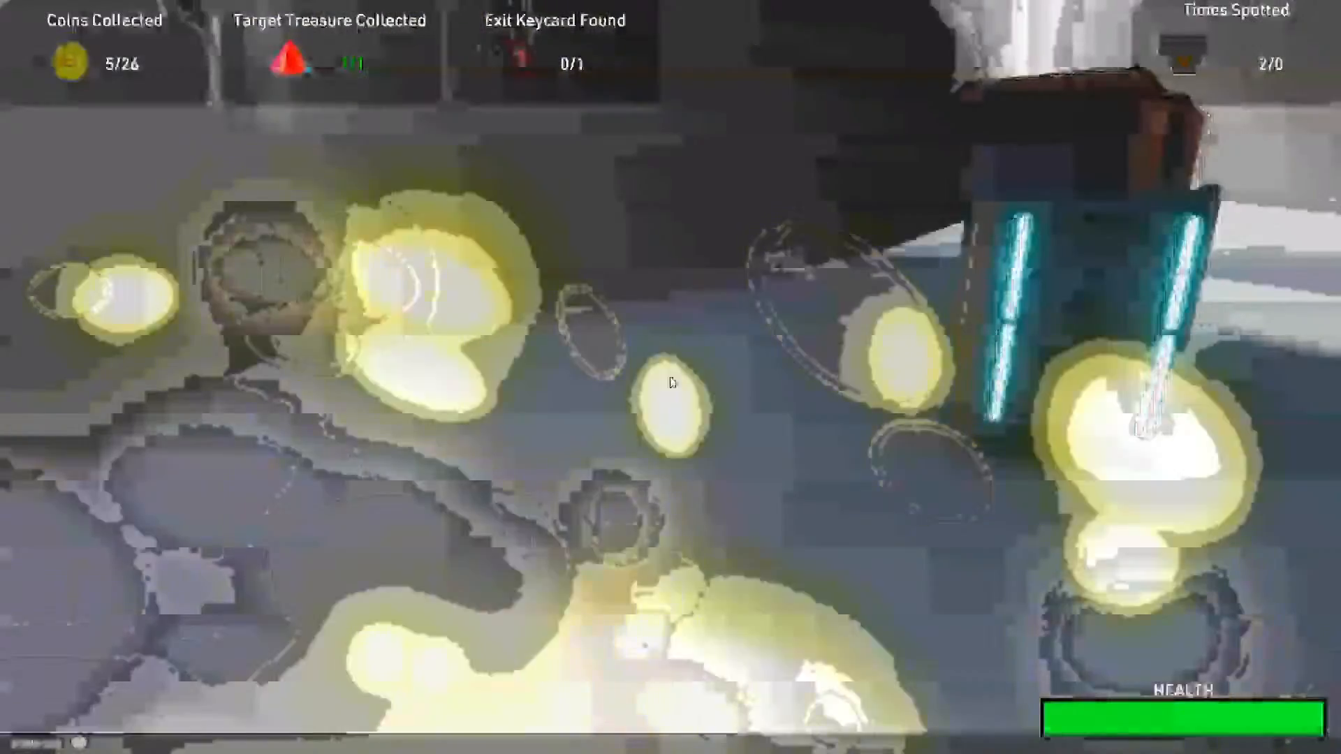
{"action": "key", "text": "w"}
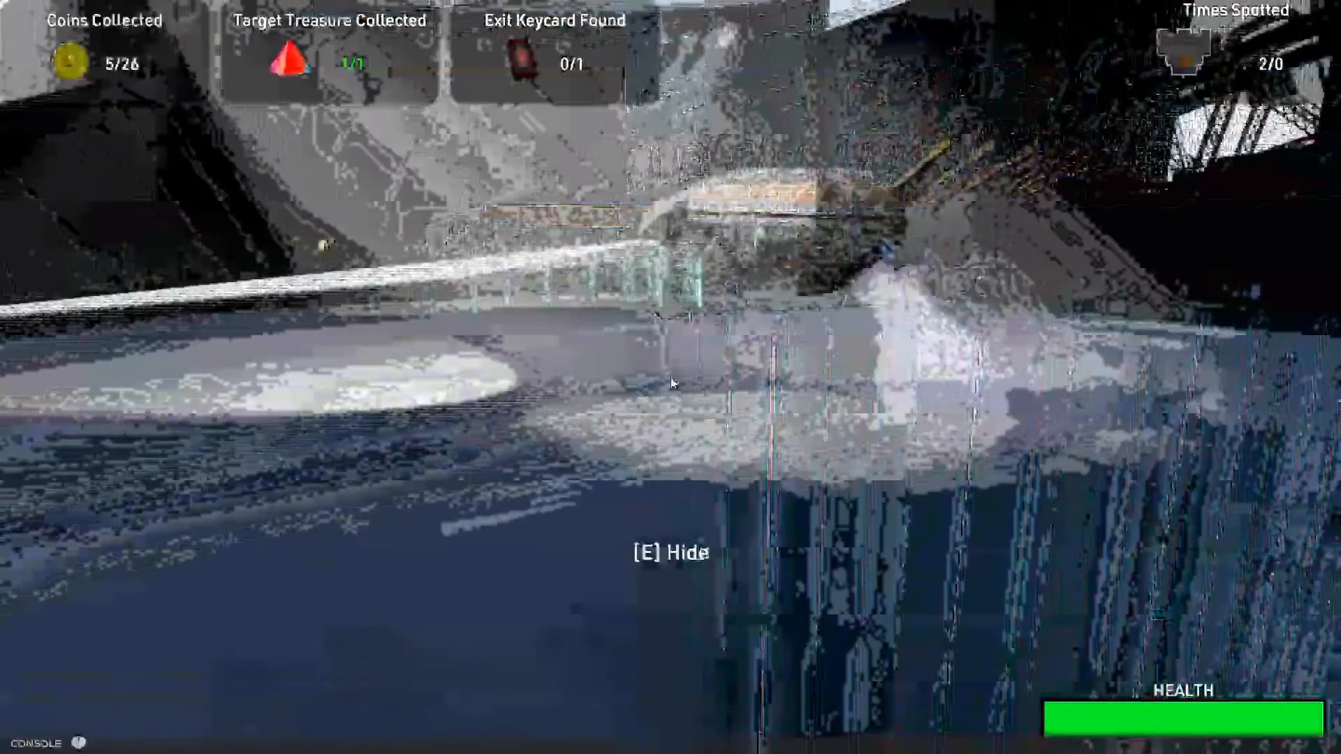
Cross the courtyard, test hiding and unhiding at a chest, and collect the second row of three coins under the lights.
{"action": "key", "text": "w"}
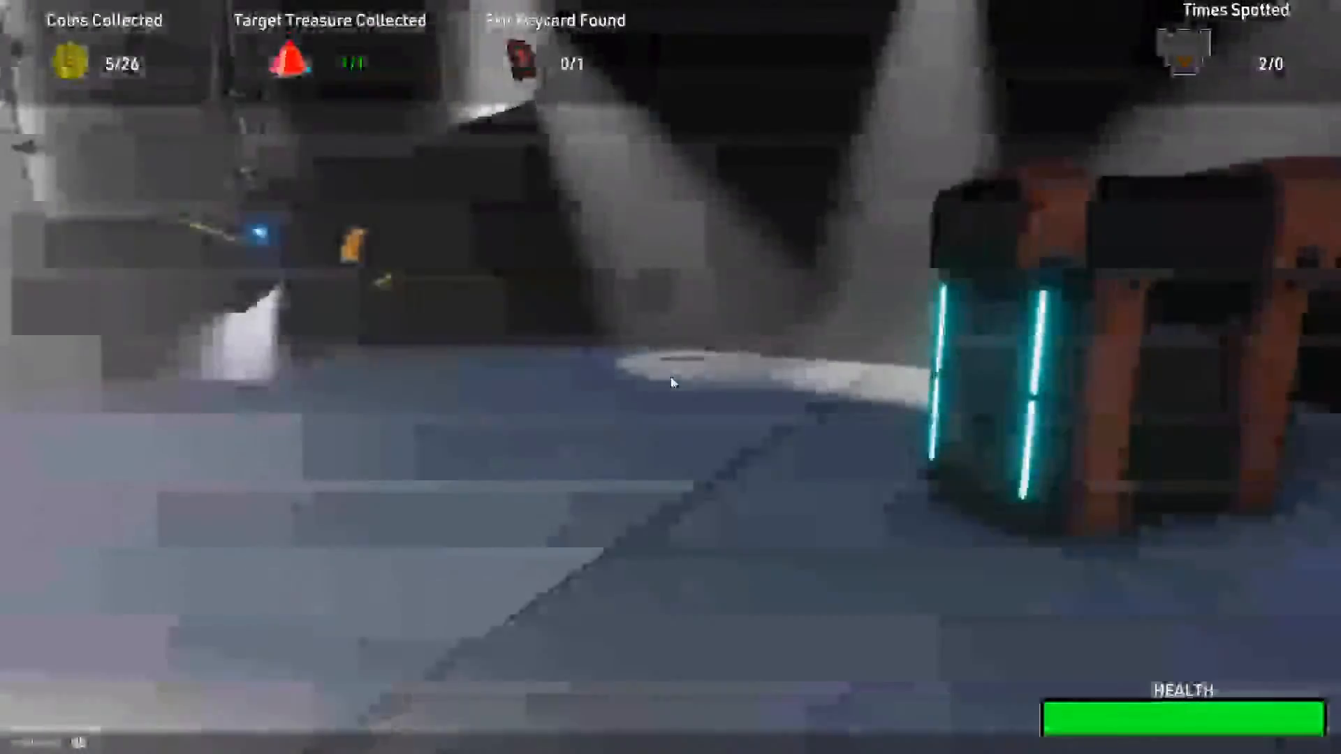
{"action": "key", "text": "e"}
{"action": "key", "text": "e"}
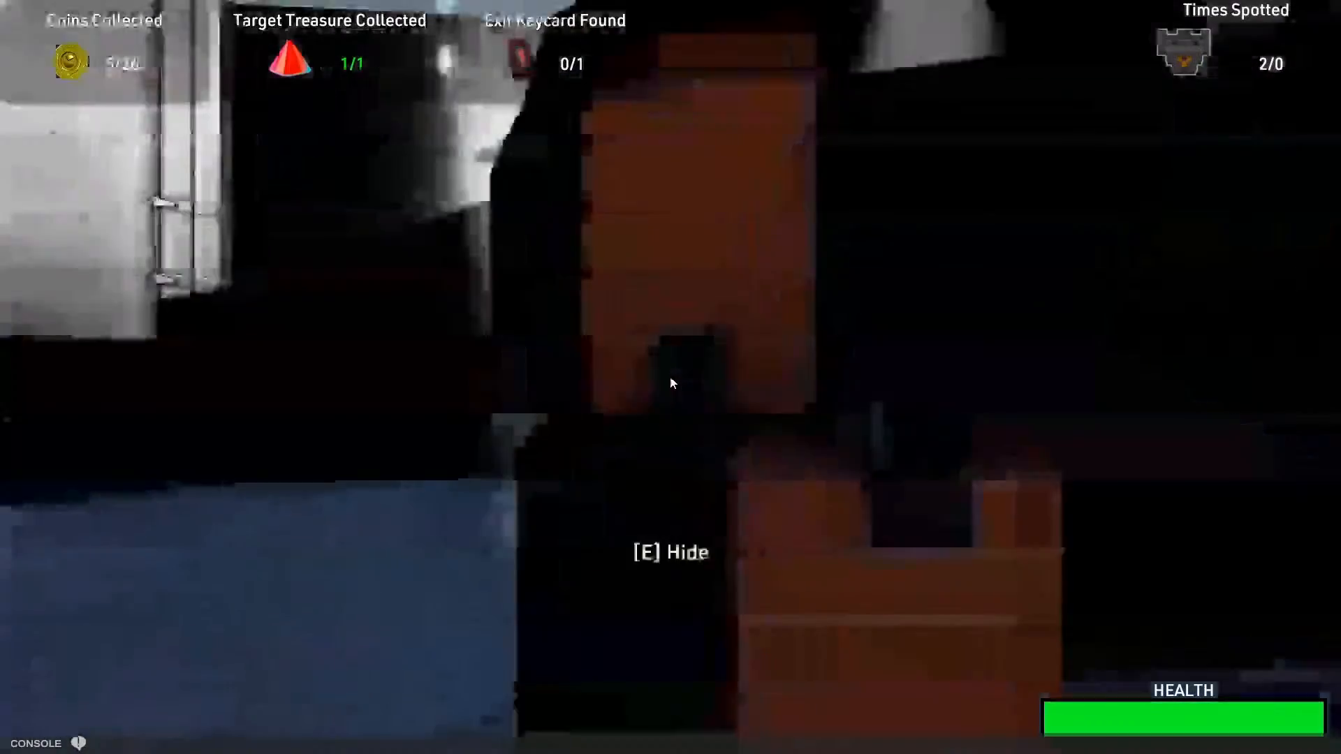
{"action": "key", "text": "w"}
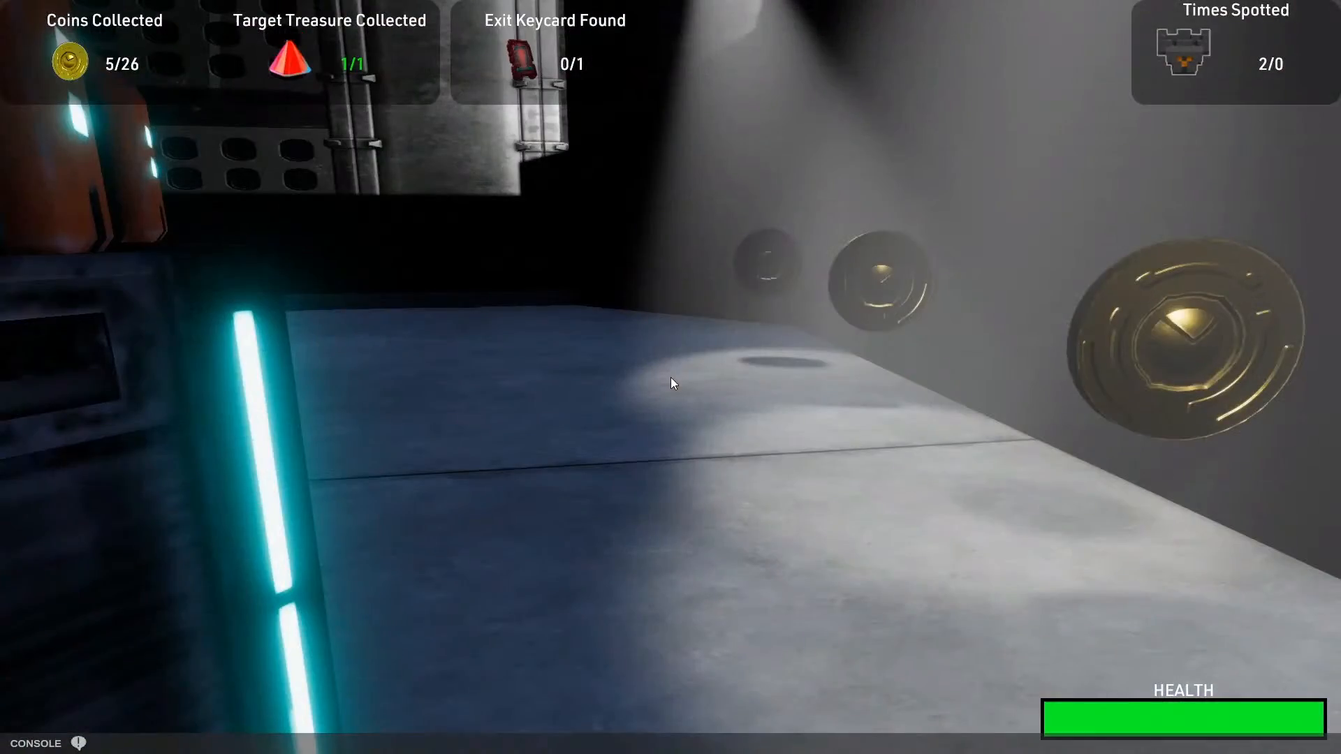
{"action": "key", "text": "w"}
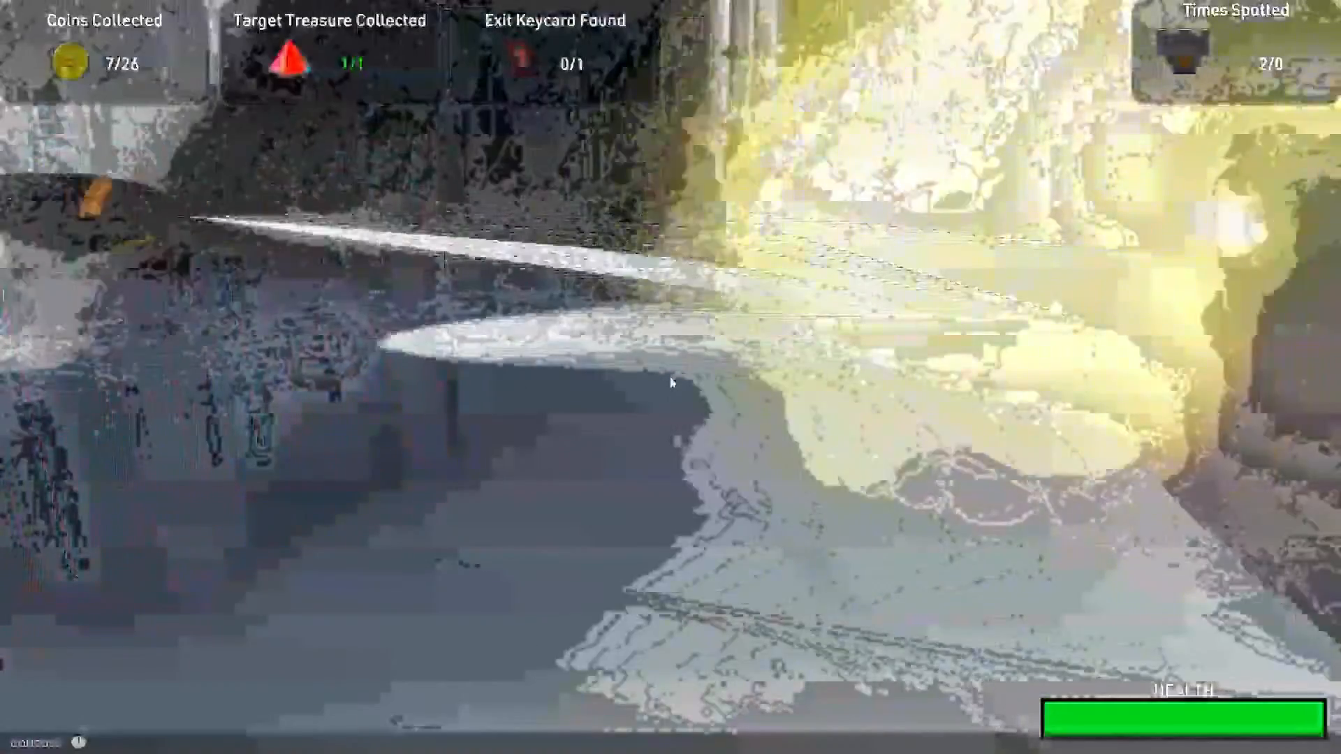
{"action": "key", "text": "w"}
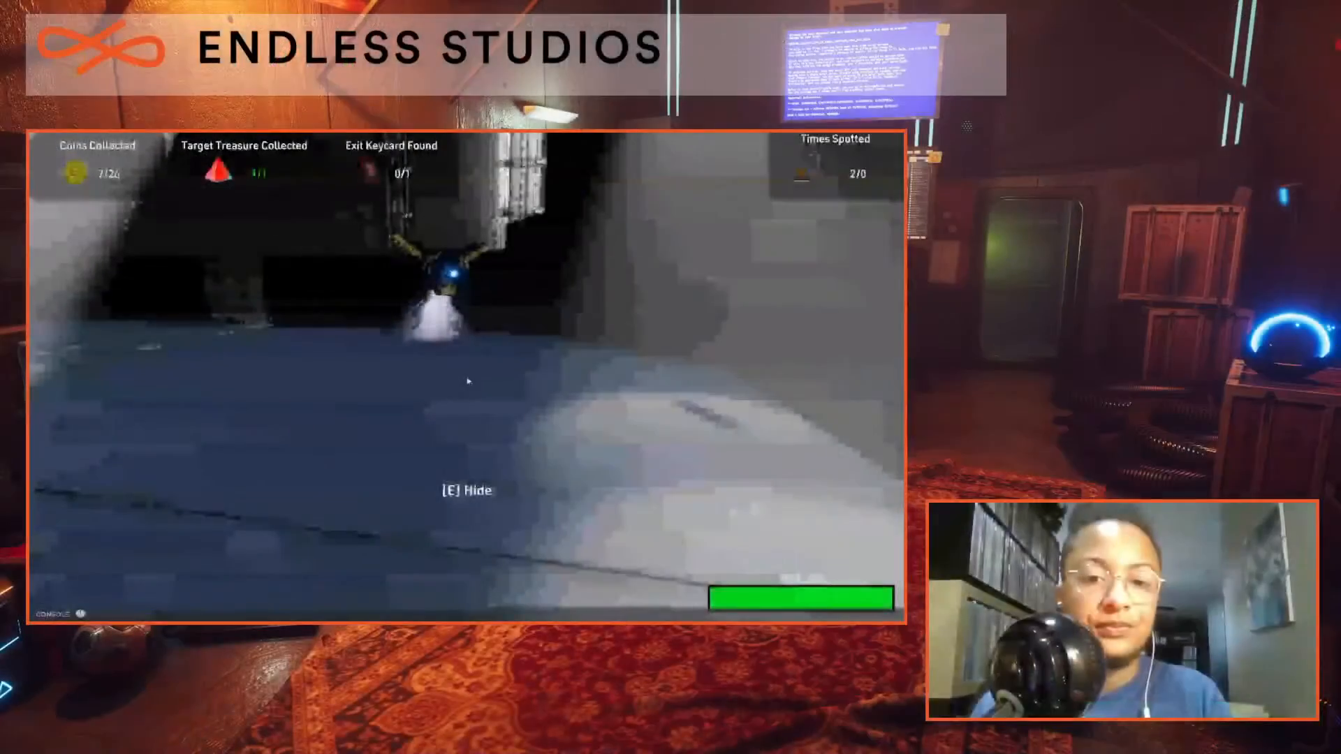
{"action": "key", "text": "w"}
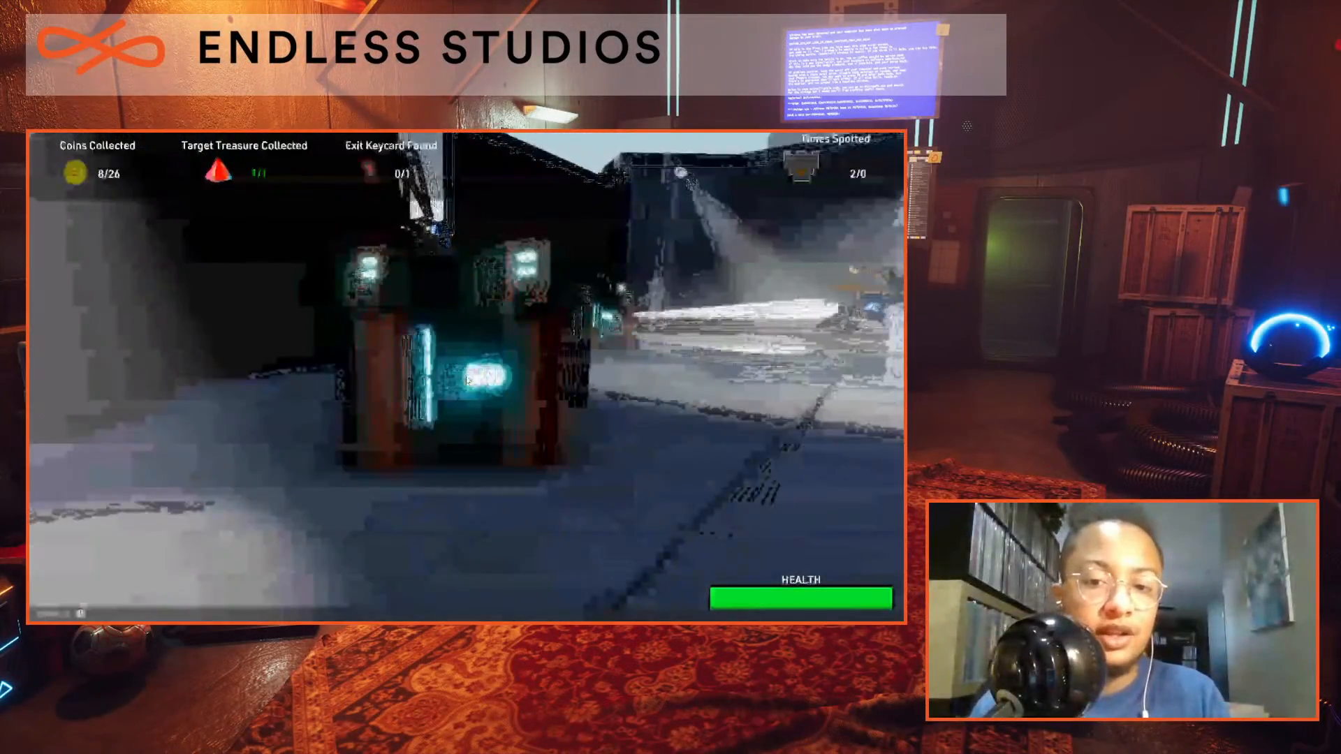
Head back out of the courtyard onto the bridge and check the lighting and patrol bots from the entrance.
{"action": "key", "text": "w"}
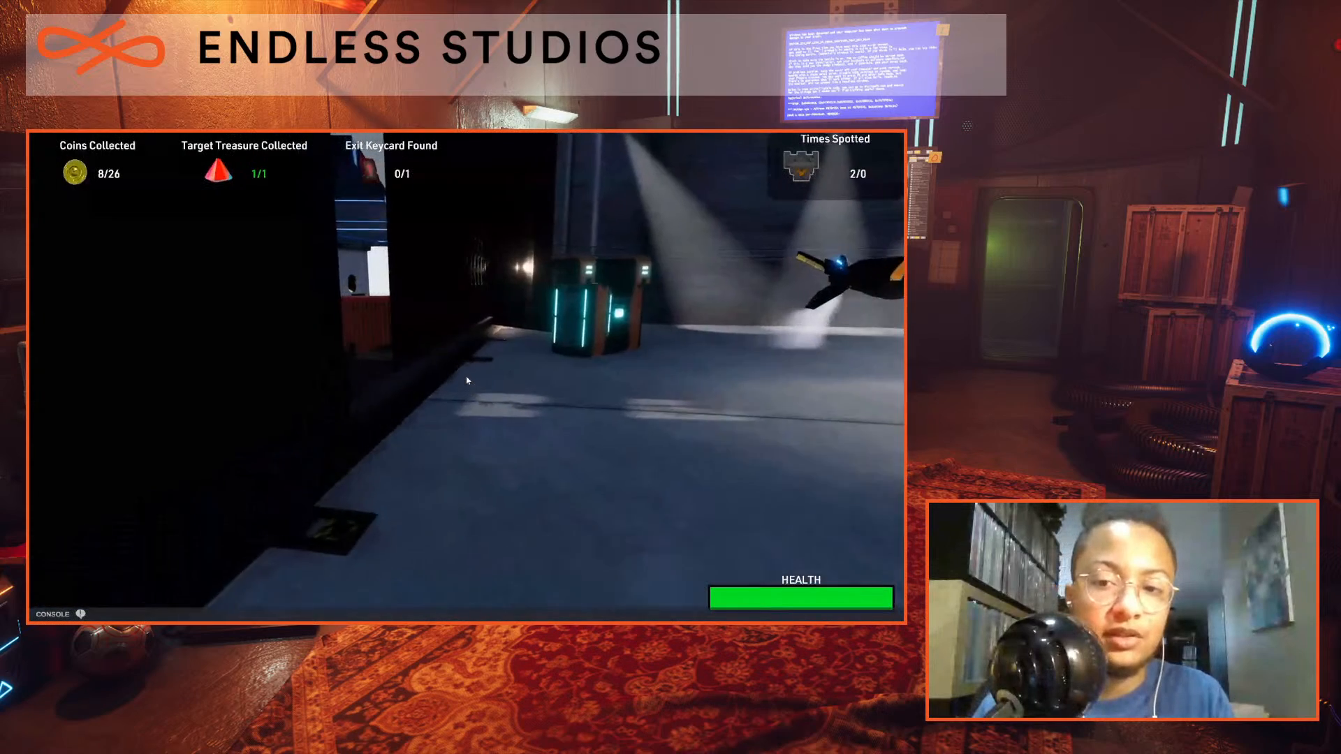
{"action": "key", "text": "w"}
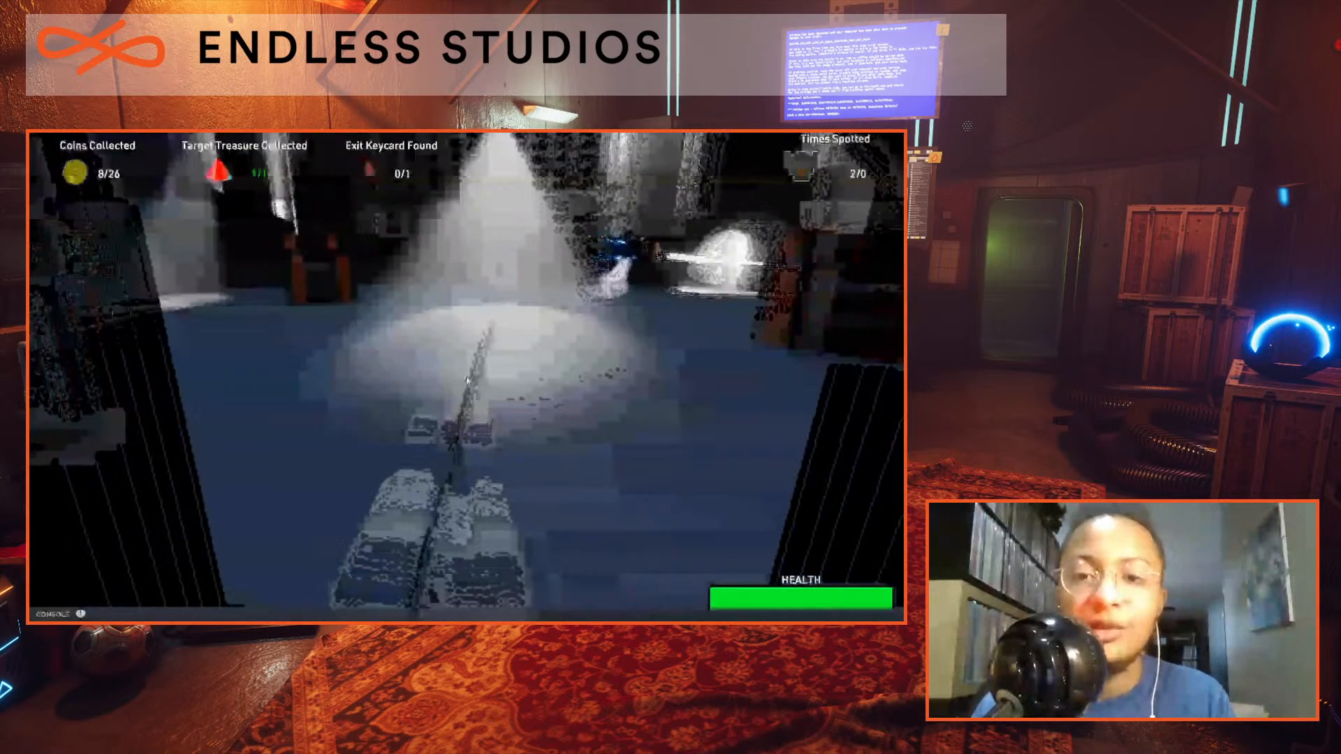
{"action": "key", "text": "w"}
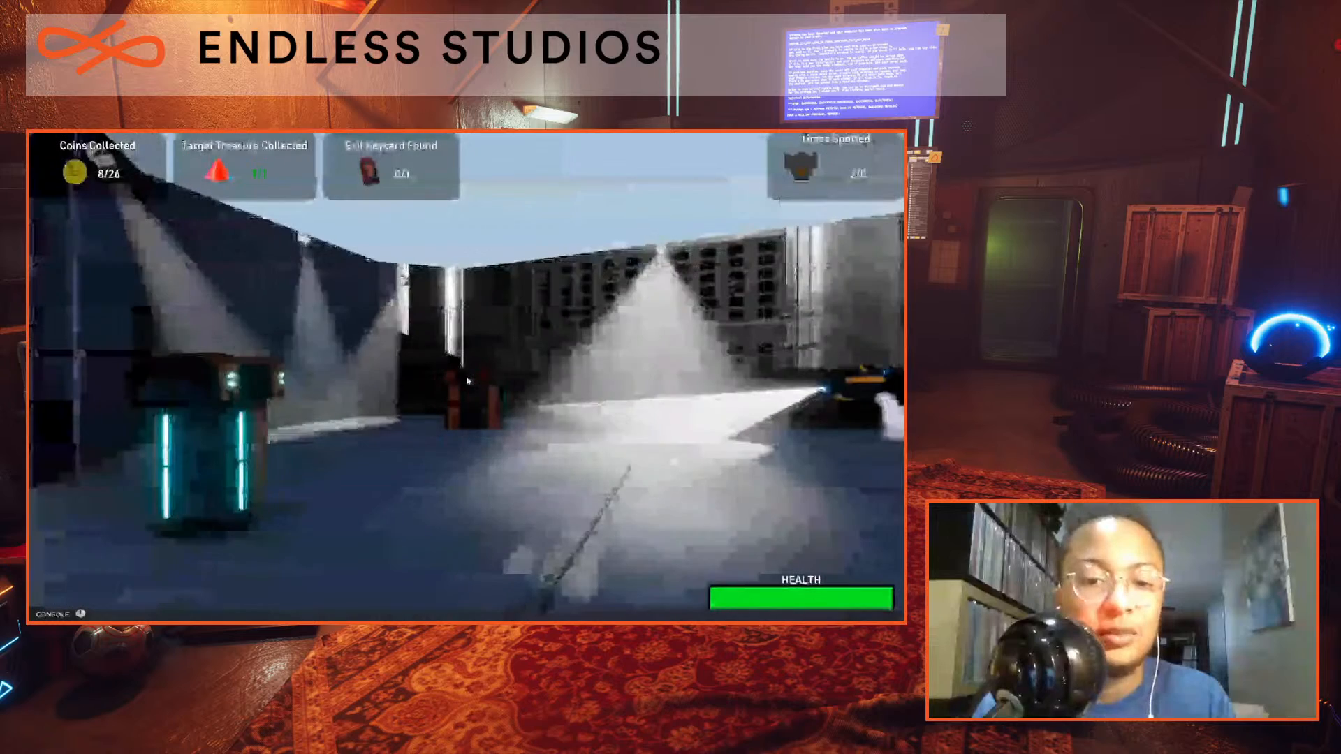
{"action": "key", "text": "w"}
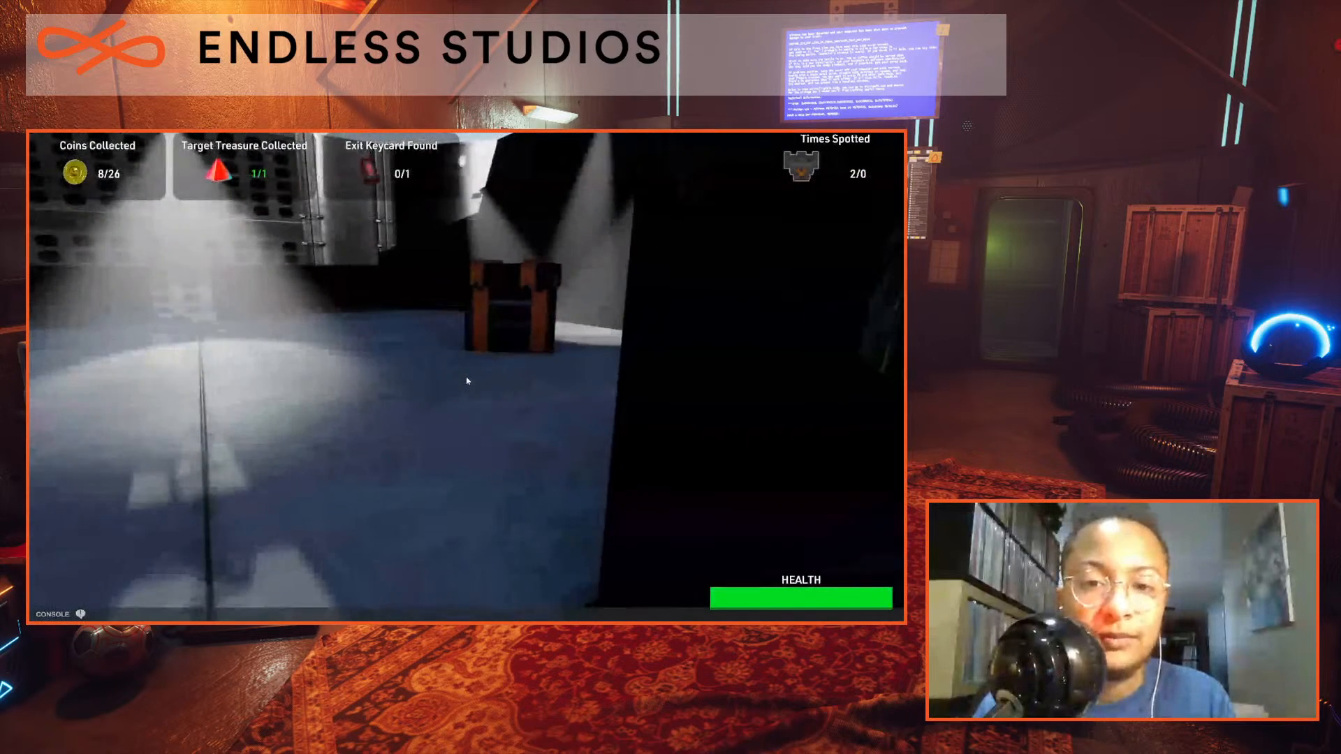
{"action": "key", "text": "w"}
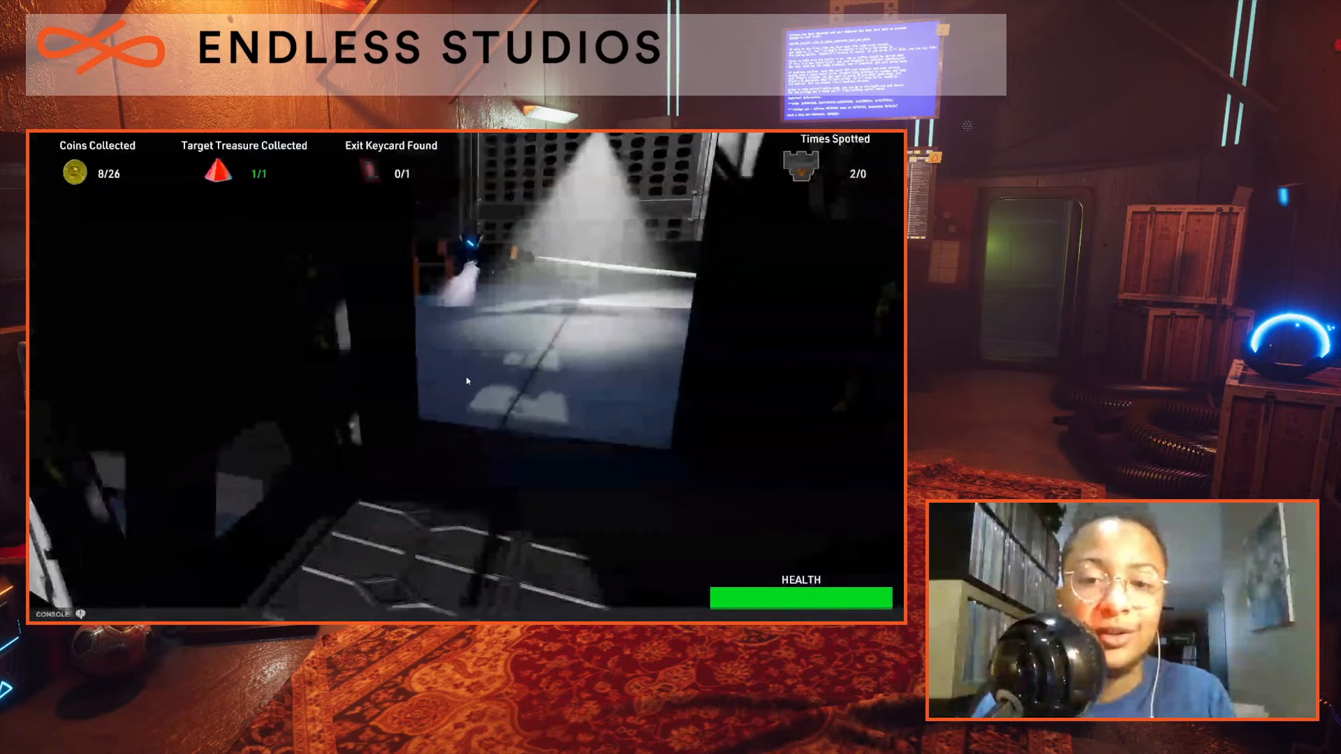
End the playtest, return to the editor, and show the Lighting group's objects in Full View.
{"action": "key", "text": "Escape"}
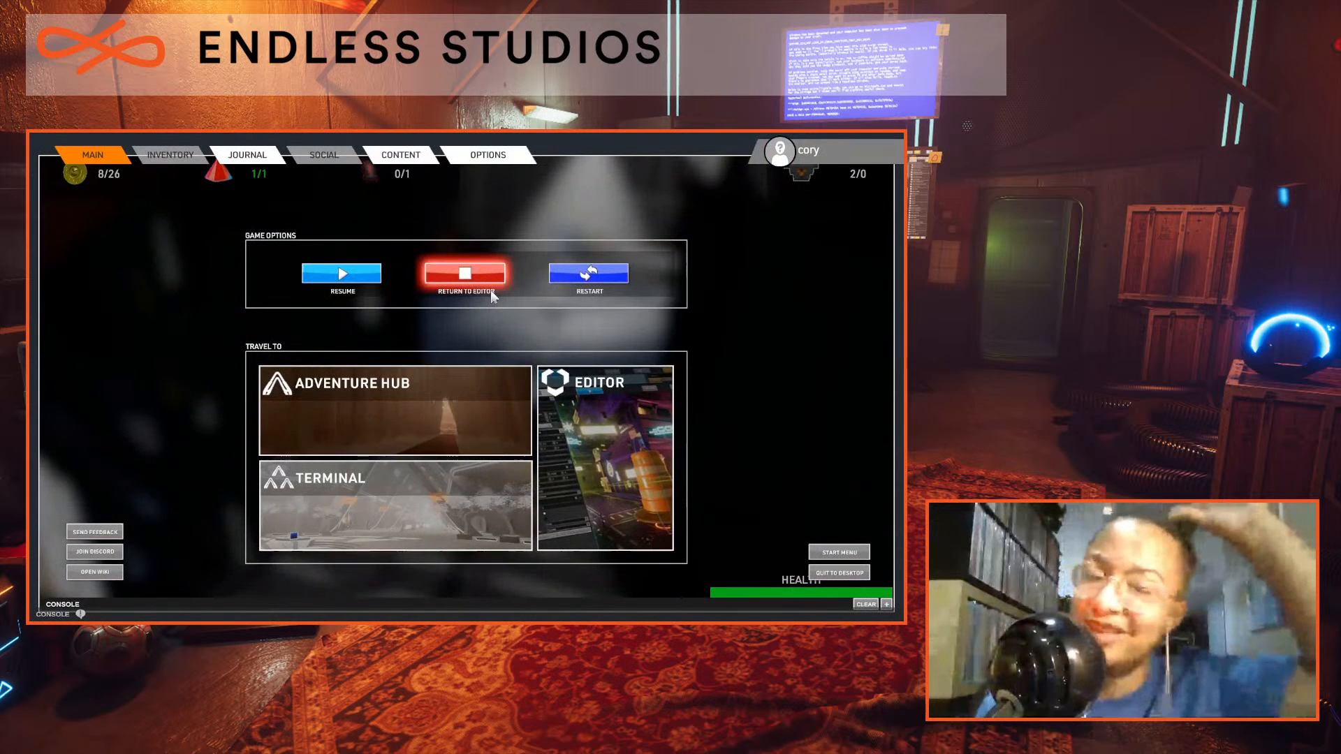
{"action": "left_click", "coordinate": [490, 275]}
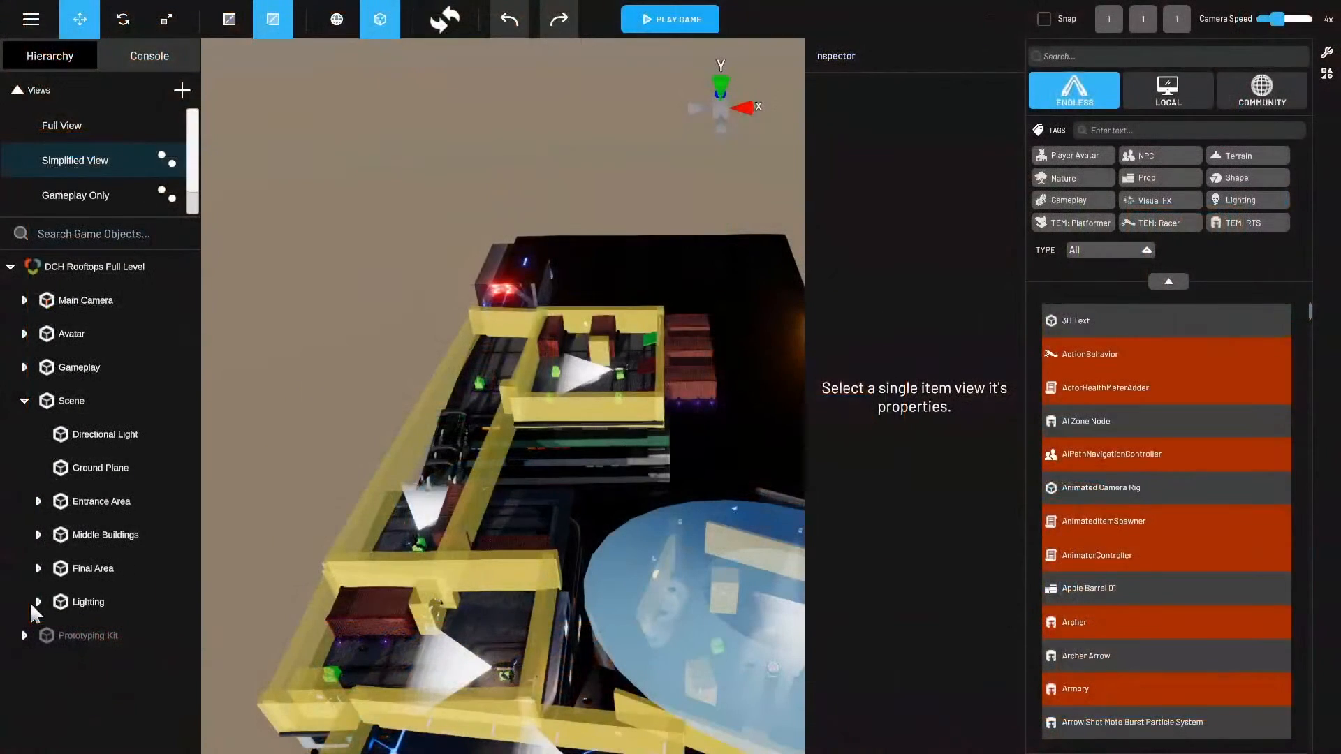
{"action": "left_click", "coordinate": [54, 524]}
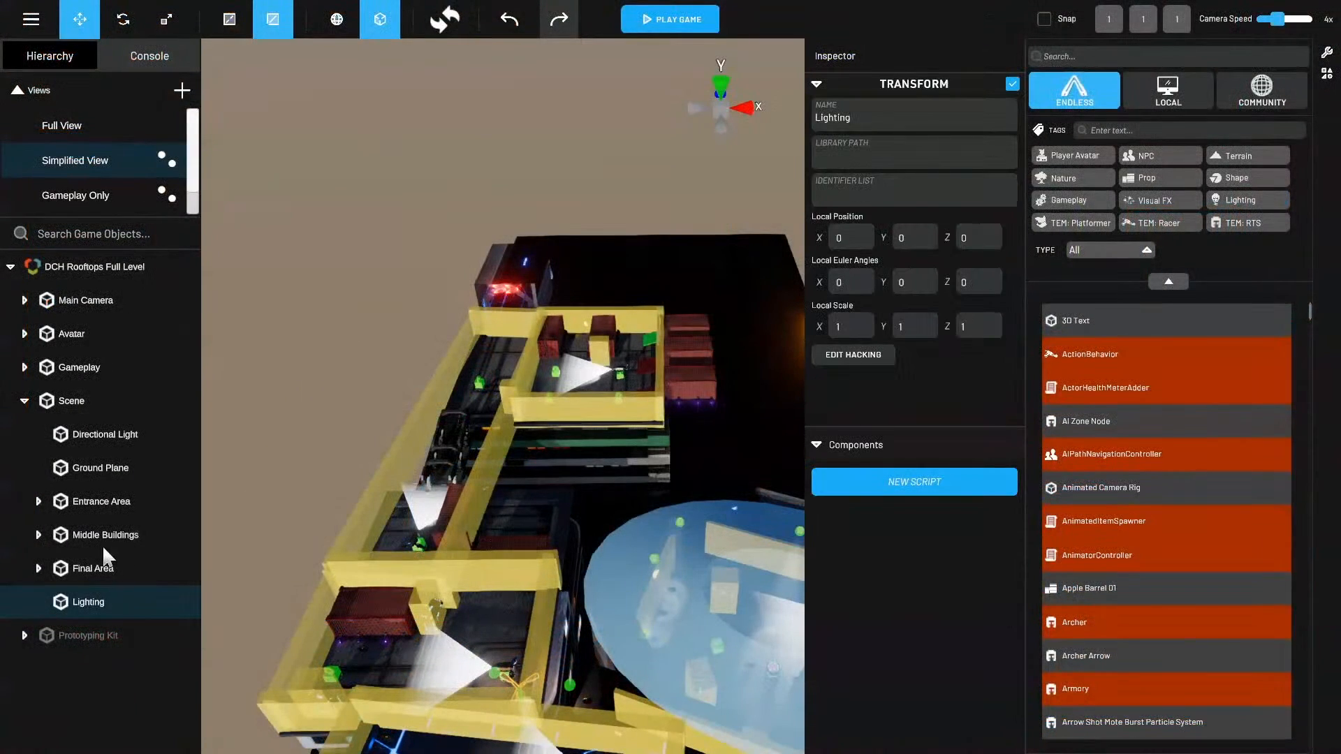
{"action": "left_click", "coordinate": [105, 119]}
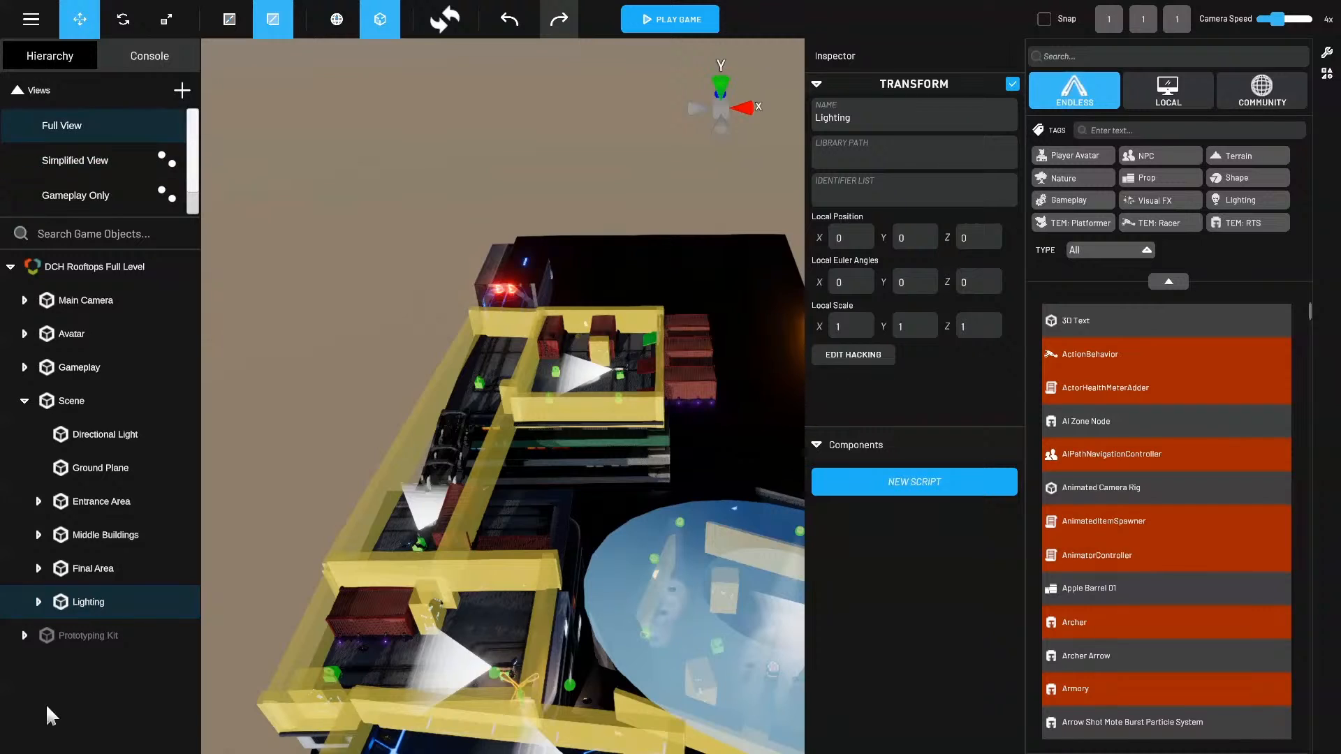
{"action": "left_click", "coordinate": [38, 601]}
{"action": "scroll", "coordinate": [139, 493], "scroll_direction": "down", "scroll_amount": 2}
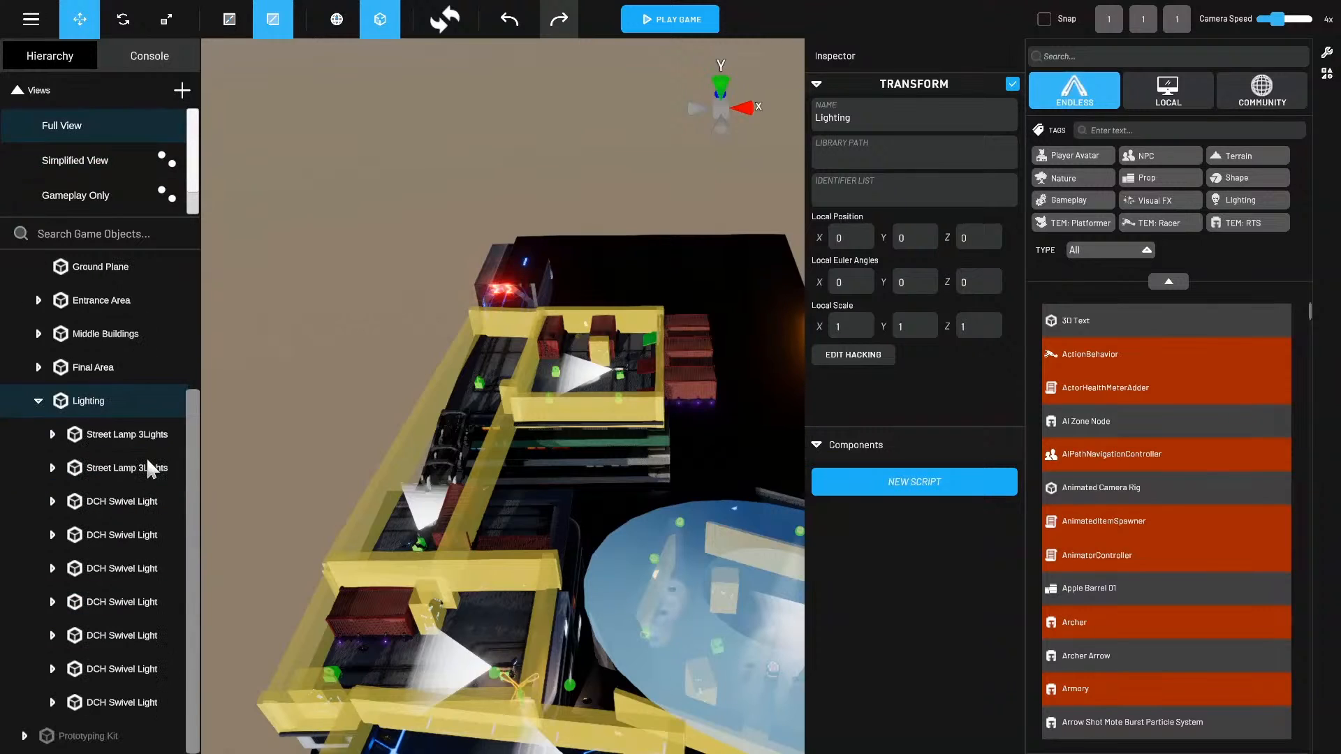
Duplicate the second Street Lamp 3Lights and move the copy to the rooftop corner at about X -13.17, Z 25.6.
{"action": "left_click", "coordinate": [145, 460]}
{"action": "right_click", "coordinate": [137, 466]}
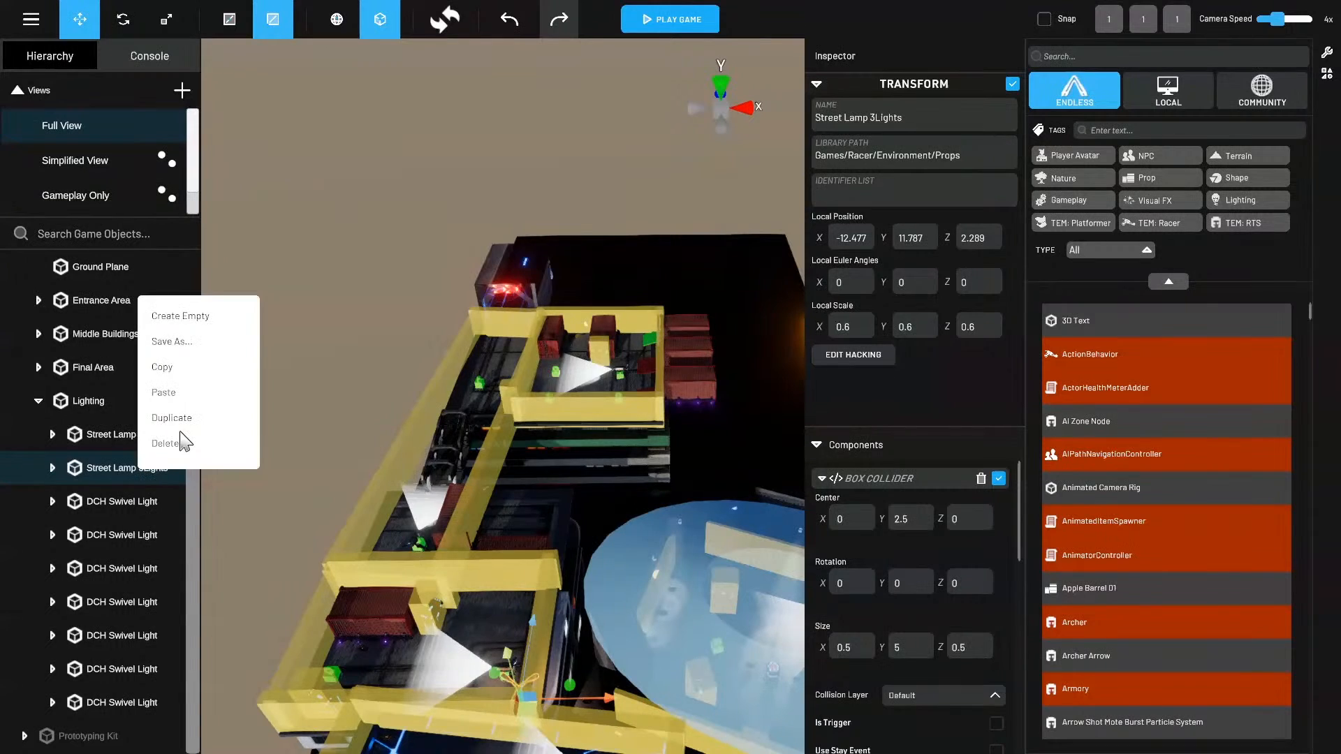
{"action": "left_click", "coordinate": [179, 426]}
{"action": "left_click_drag", "start_coordinate": [531, 722], "coordinate": [517, 528]}
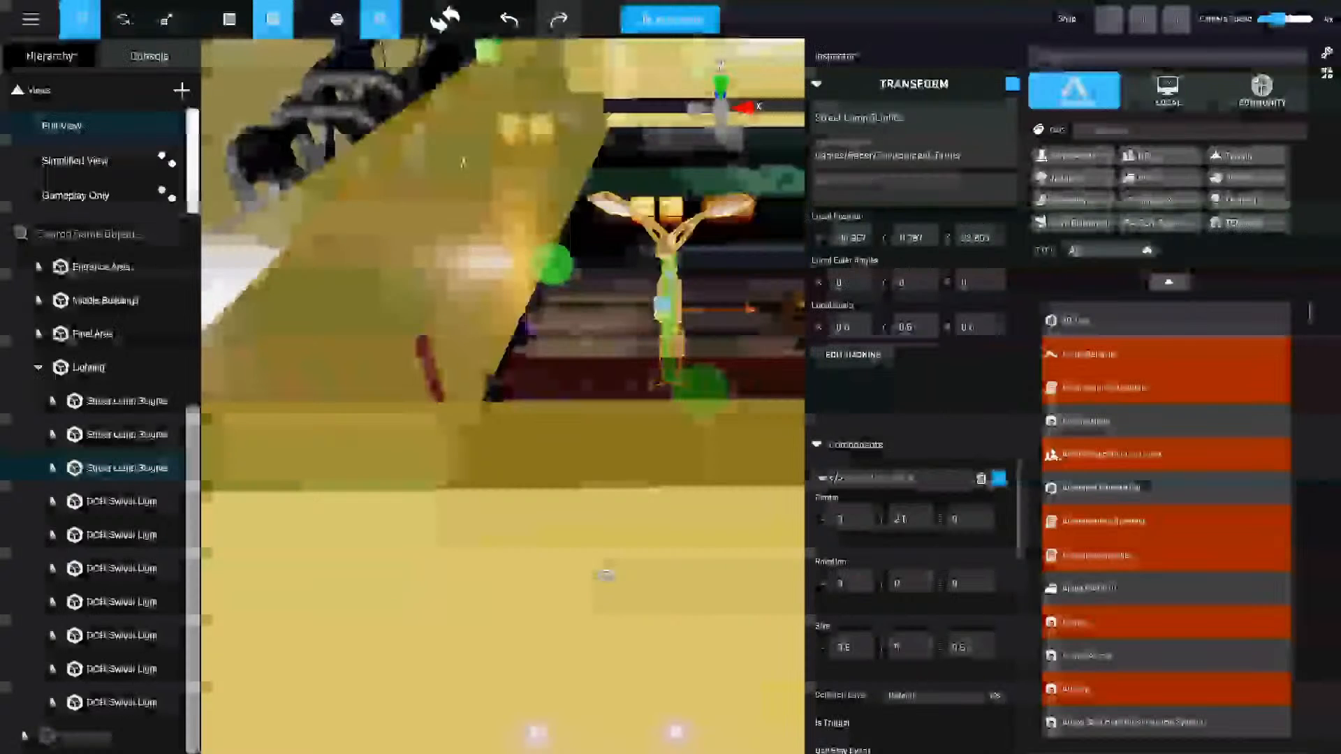
{"action": "right_click_drag", "start_coordinate": [607, 569], "coordinate": [522, 481]}
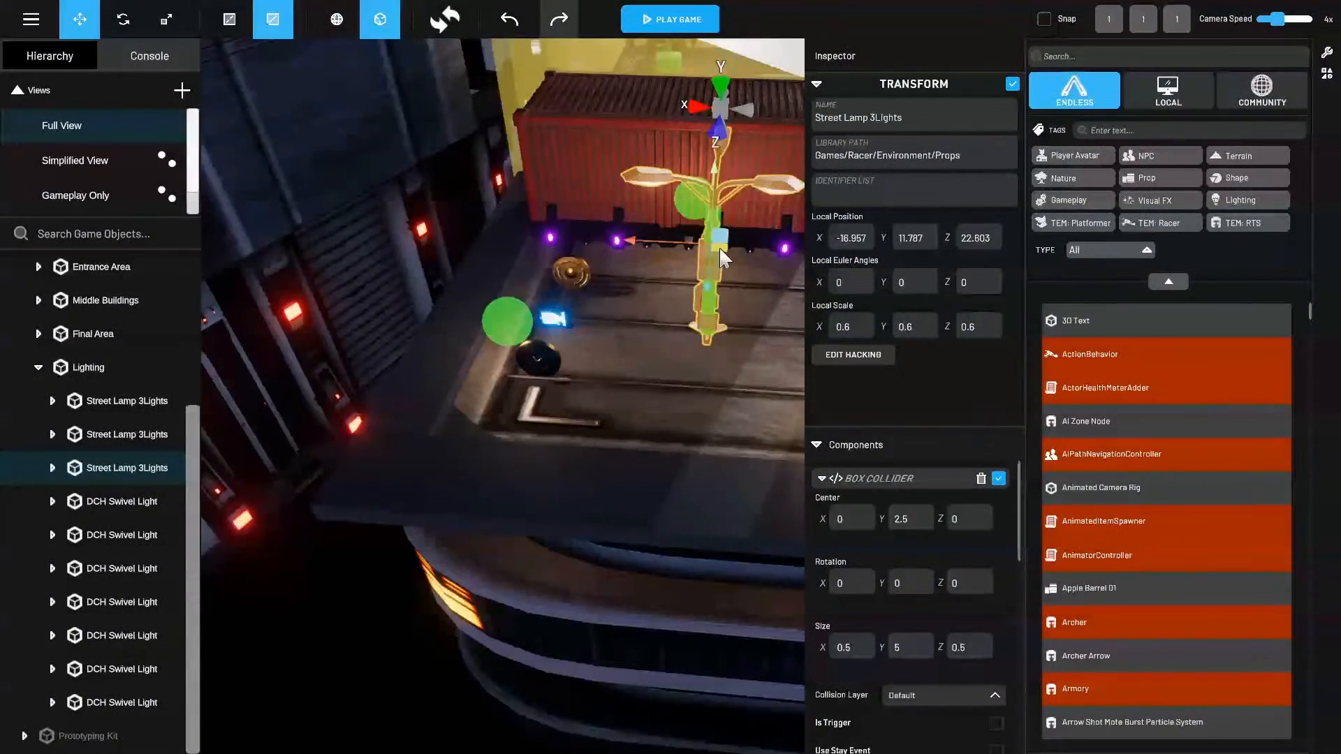
{"action": "left_click_drag", "start_coordinate": [719, 251], "coordinate": [504, 337]}
{"action": "right_click_drag", "start_coordinate": [504, 336], "coordinate": [223, 377]}
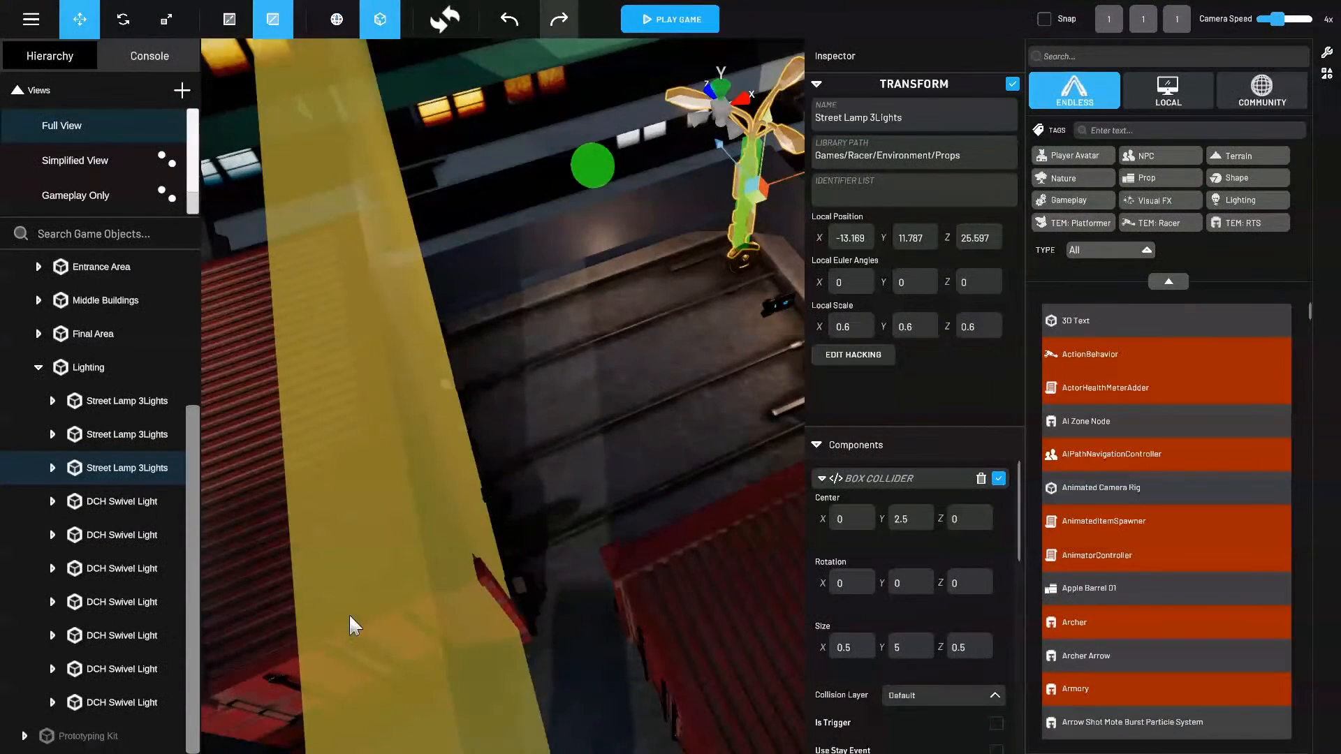
Disable the Gameplay object to hide the yellow volumes covering the row of open red containers.
{"action": "right_click_drag", "start_coordinate": [440, 539], "coordinate": [718, 517]}
{"action": "middle_click_drag", "start_coordinate": [719, 518], "coordinate": [593, 579]}
{"action": "right_click_drag", "start_coordinate": [596, 581], "coordinate": [841, 584]}
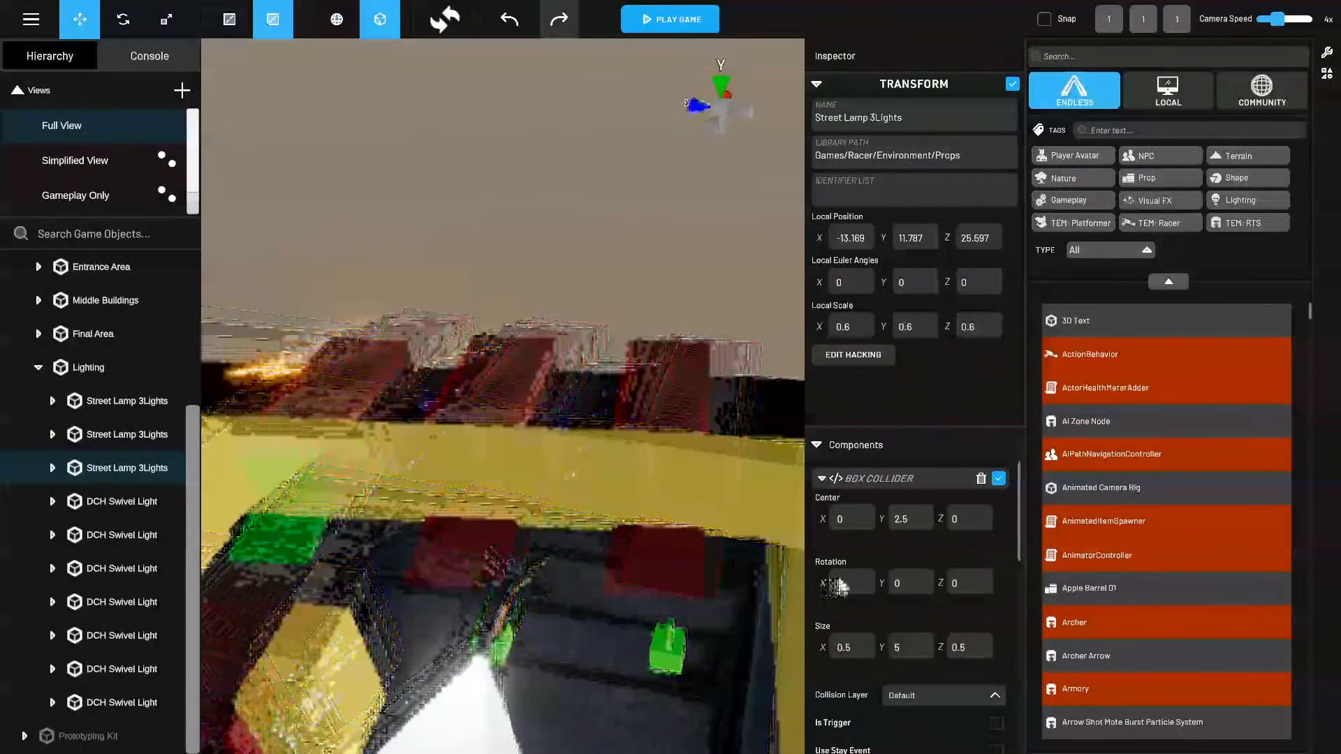
{"action": "scroll", "coordinate": [542, 553], "scroll_direction": "up", "scroll_amount": 5}
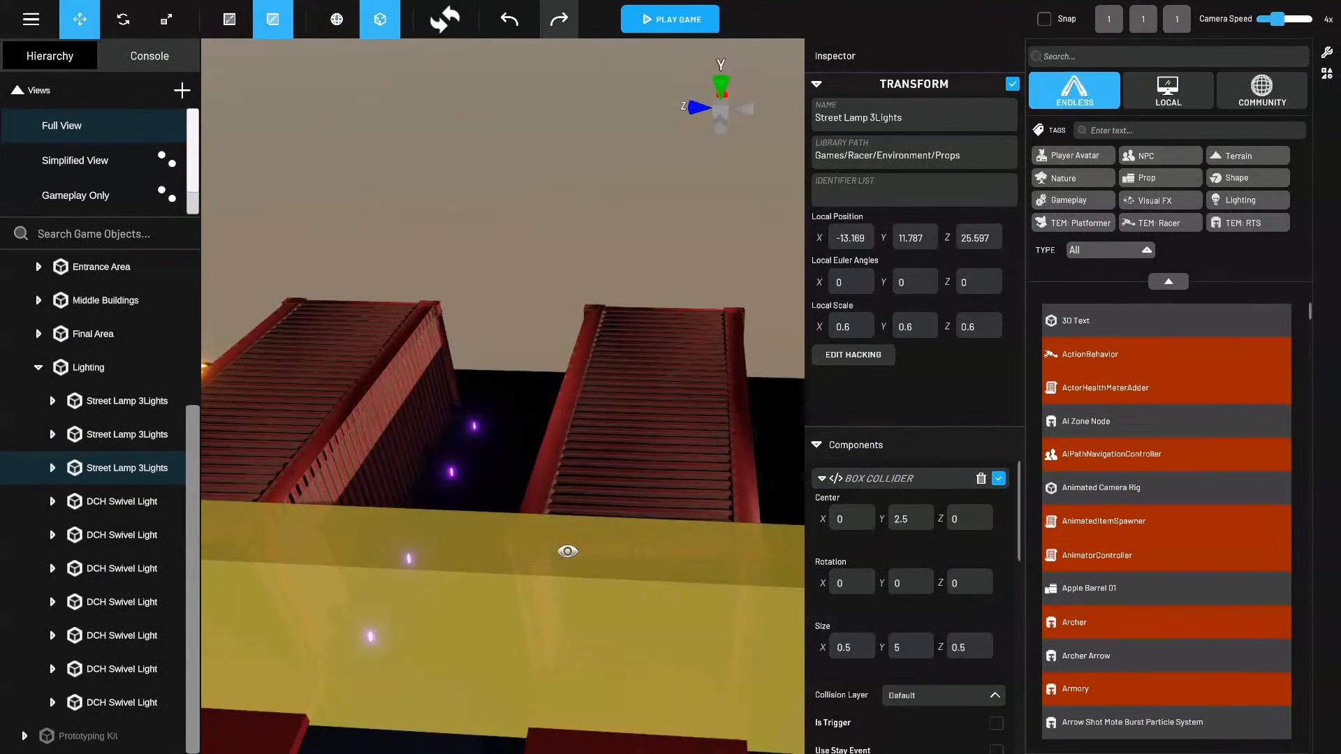
{"action": "right_click_drag", "start_coordinate": [567, 551], "coordinate": [531, 517]}
{"action": "scroll", "coordinate": [77, 492], "scroll_direction": "up", "scroll_amount": 7}
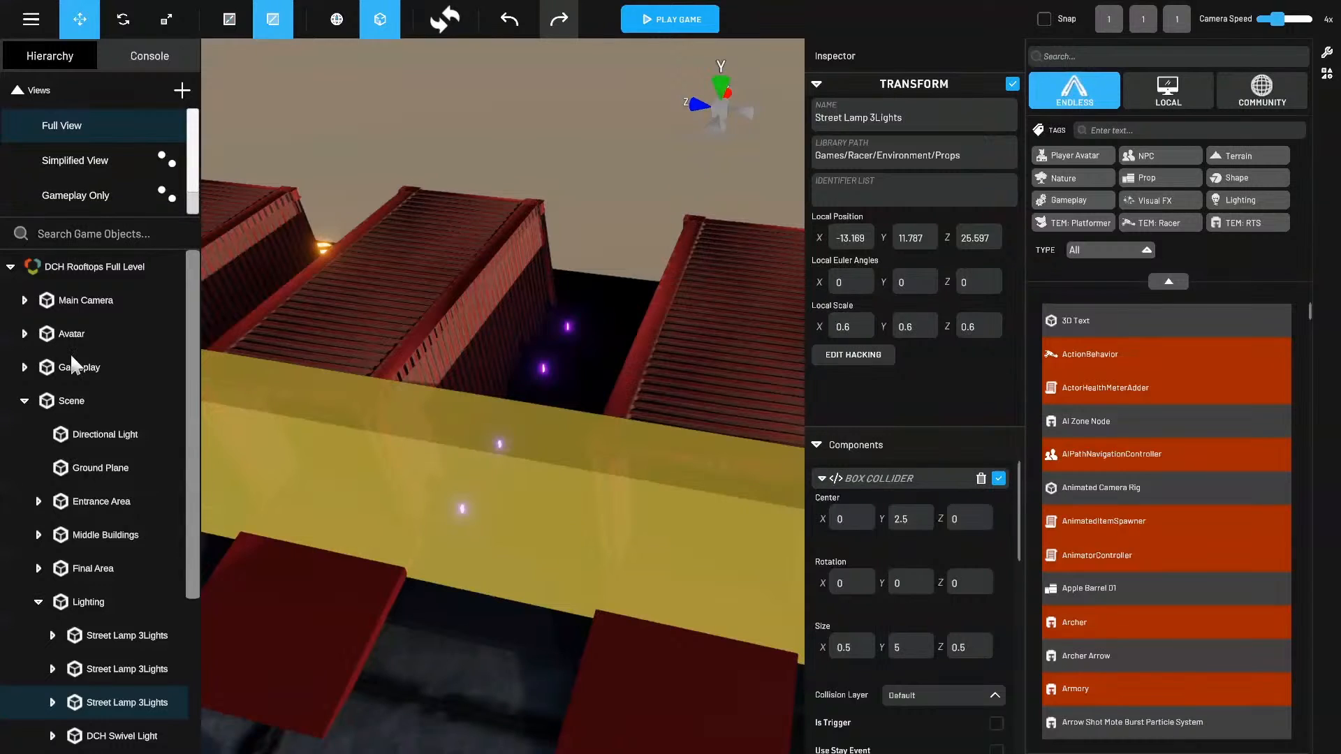
{"action": "left_click", "coordinate": [74, 366]}
{"action": "left_click", "coordinate": [1011, 83]}
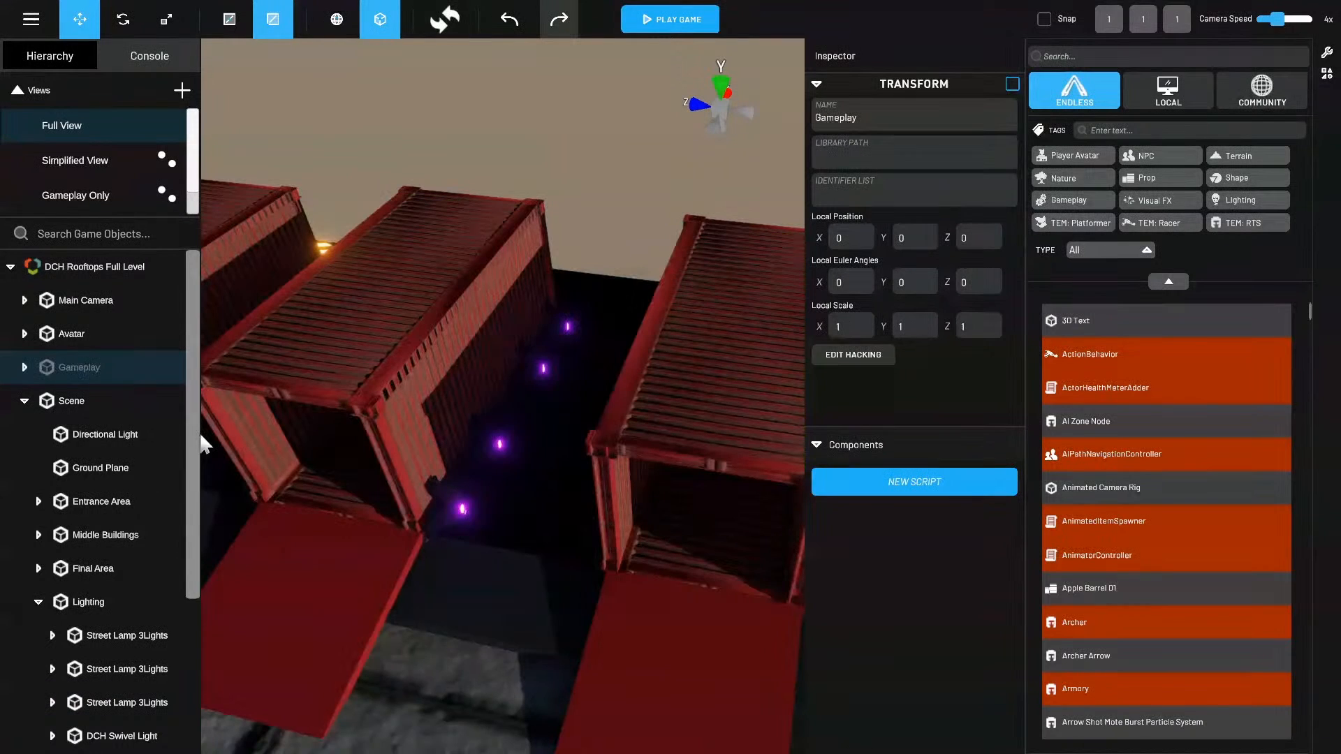
{"action": "scroll", "coordinate": [111, 403], "scroll_direction": "down", "scroll_amount": 5}
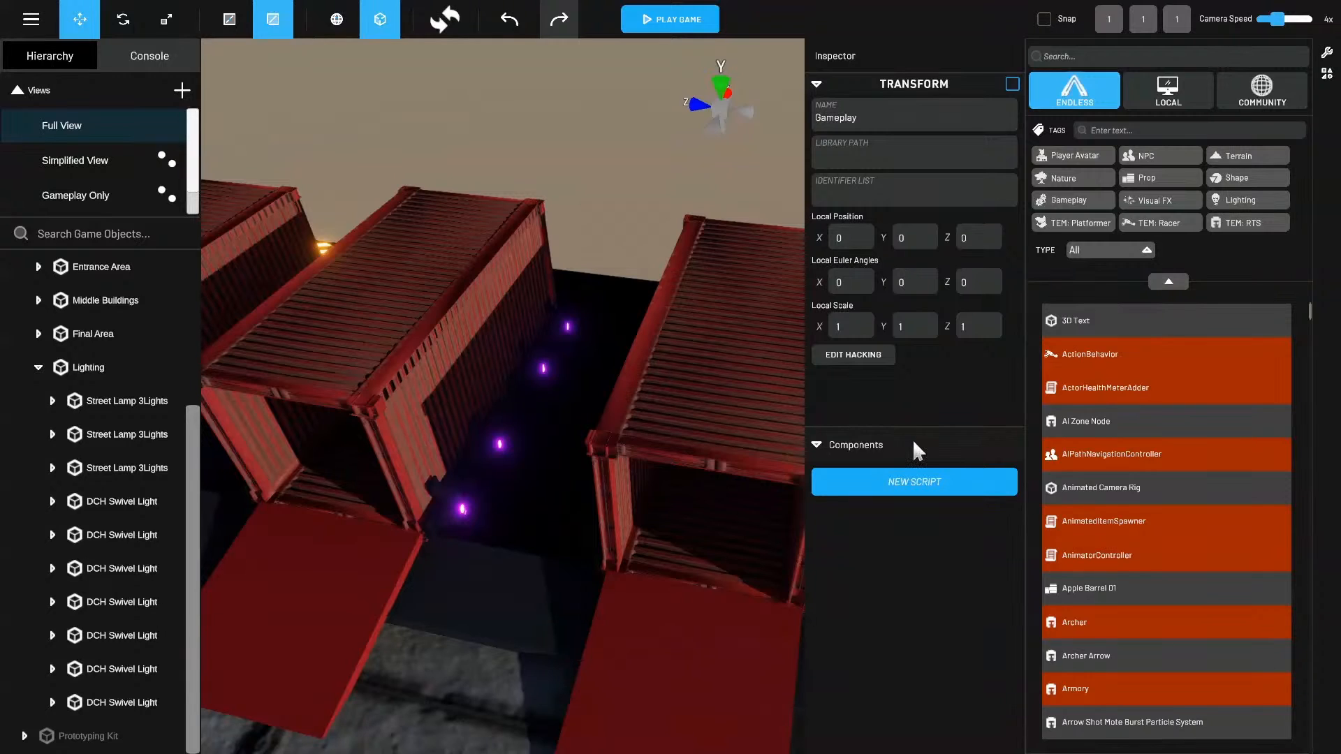
Search the community library for "dch" and add a DCH Swivel Light to the Lighting group.
{"action": "left_click", "coordinate": [1215, 57]}
{"action": "left_click", "coordinate": [1165, 89]}
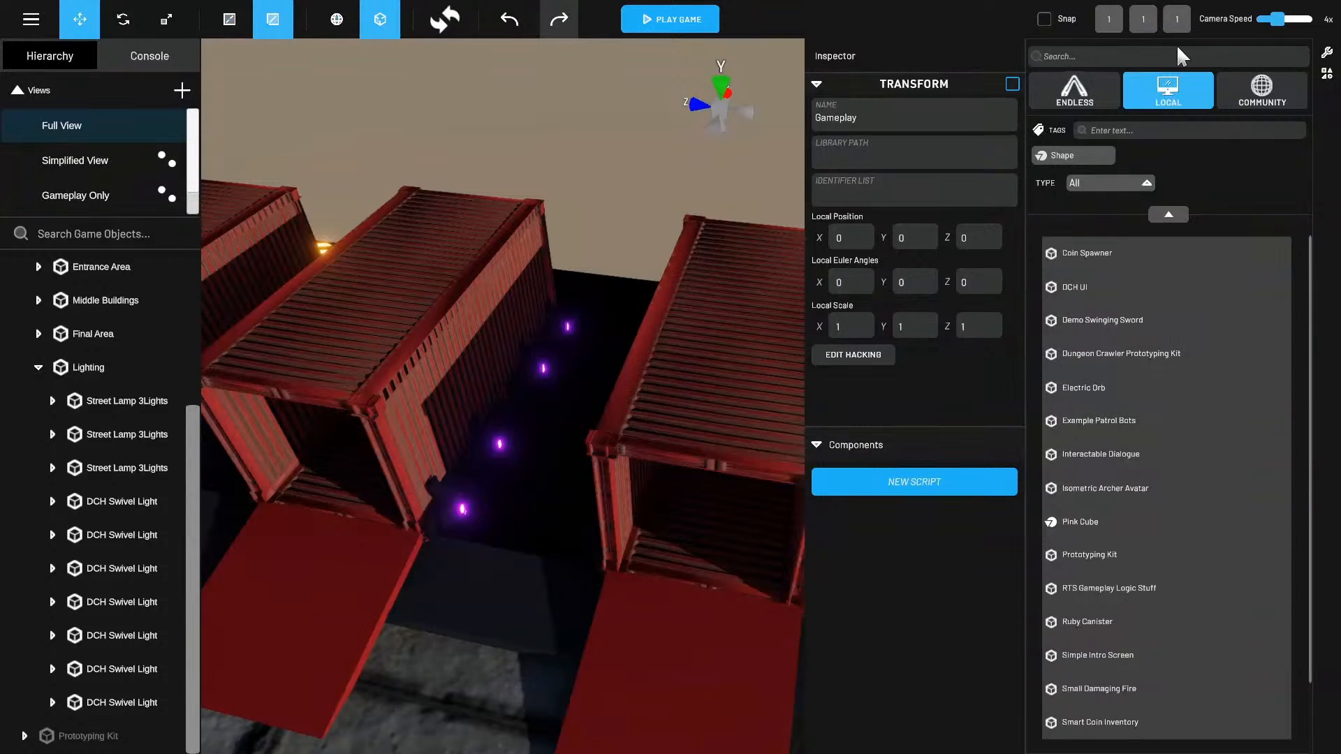
{"action": "type", "text": "dch"}
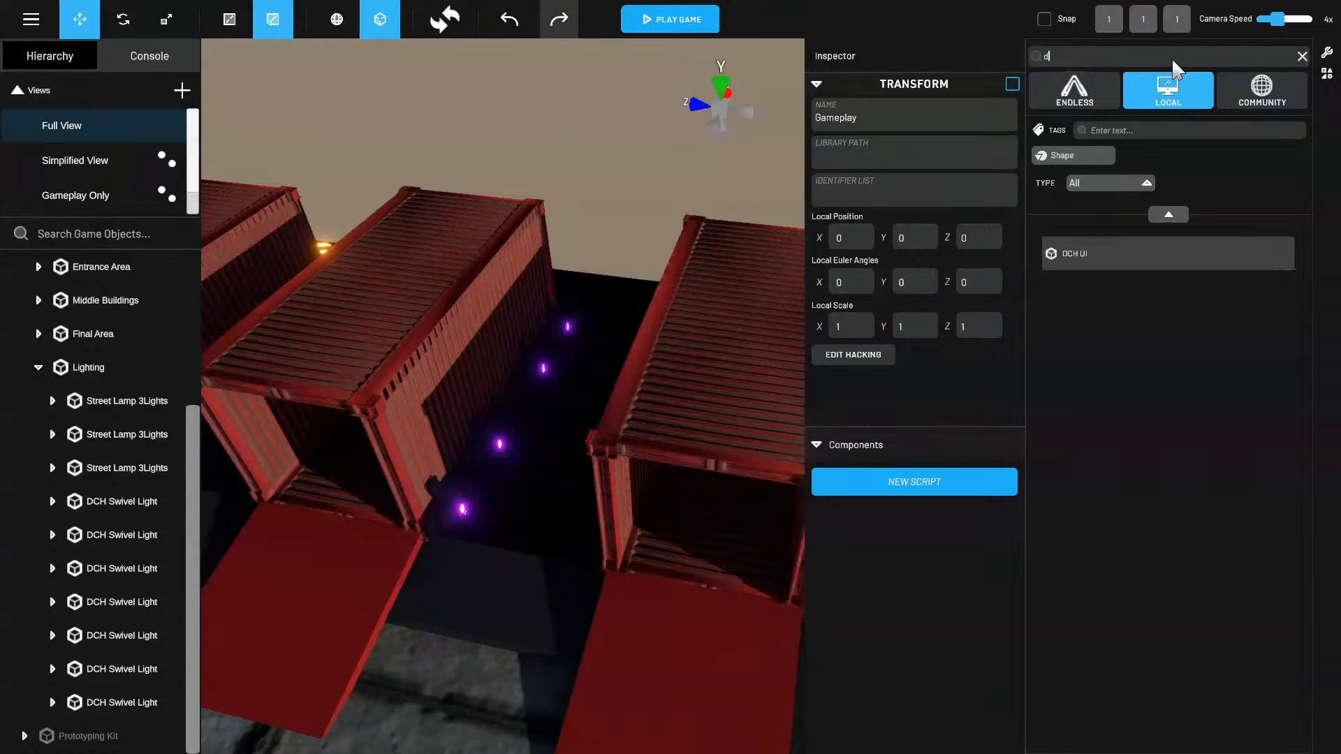
{"action": "left_click", "coordinate": [1255, 102]}
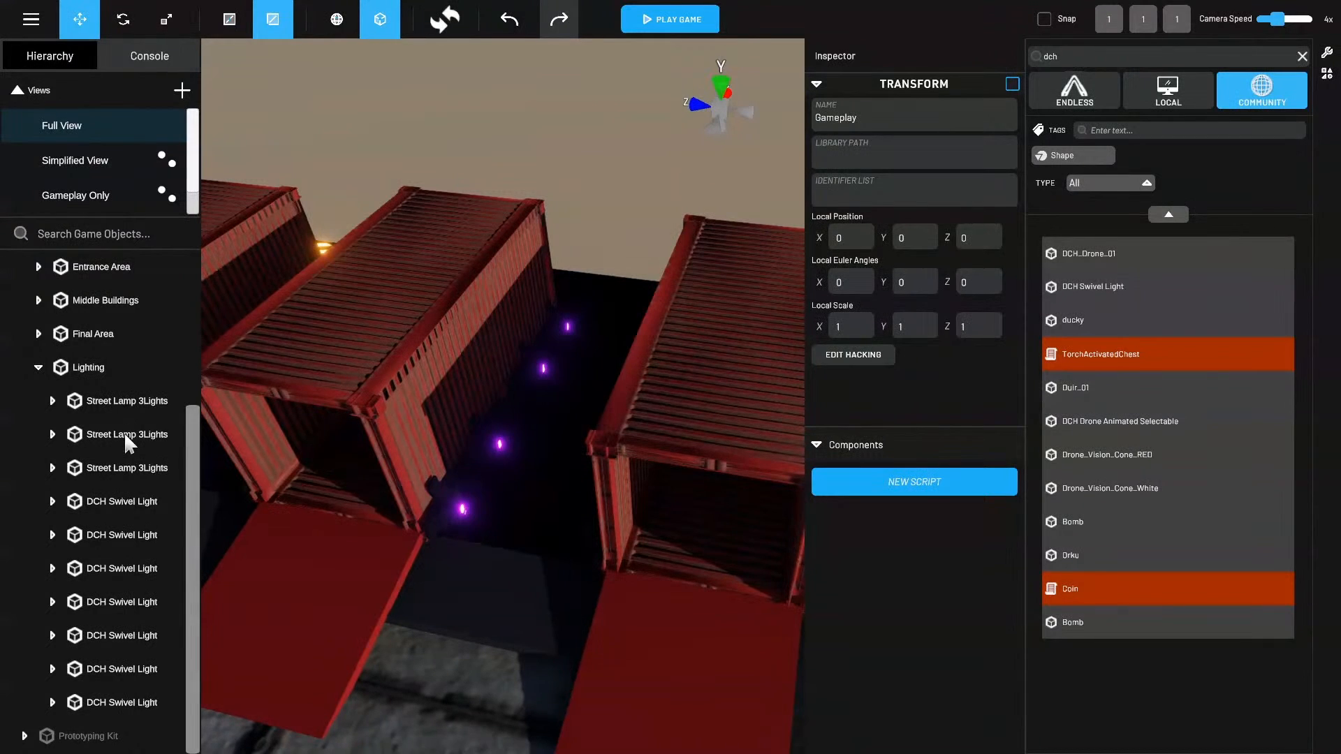
{"action": "mouse_move", "coordinate": [1112, 286]}
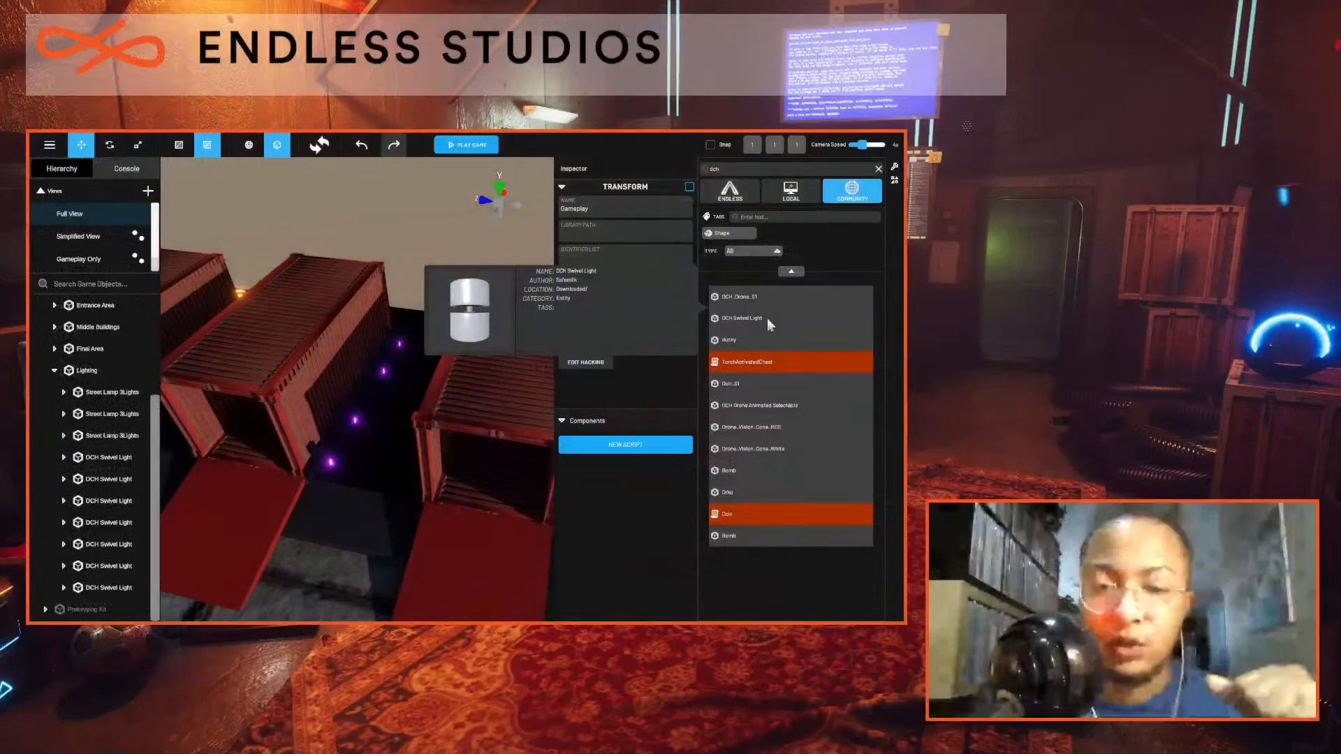
{"action": "left_click", "coordinate": [1122, 287]}
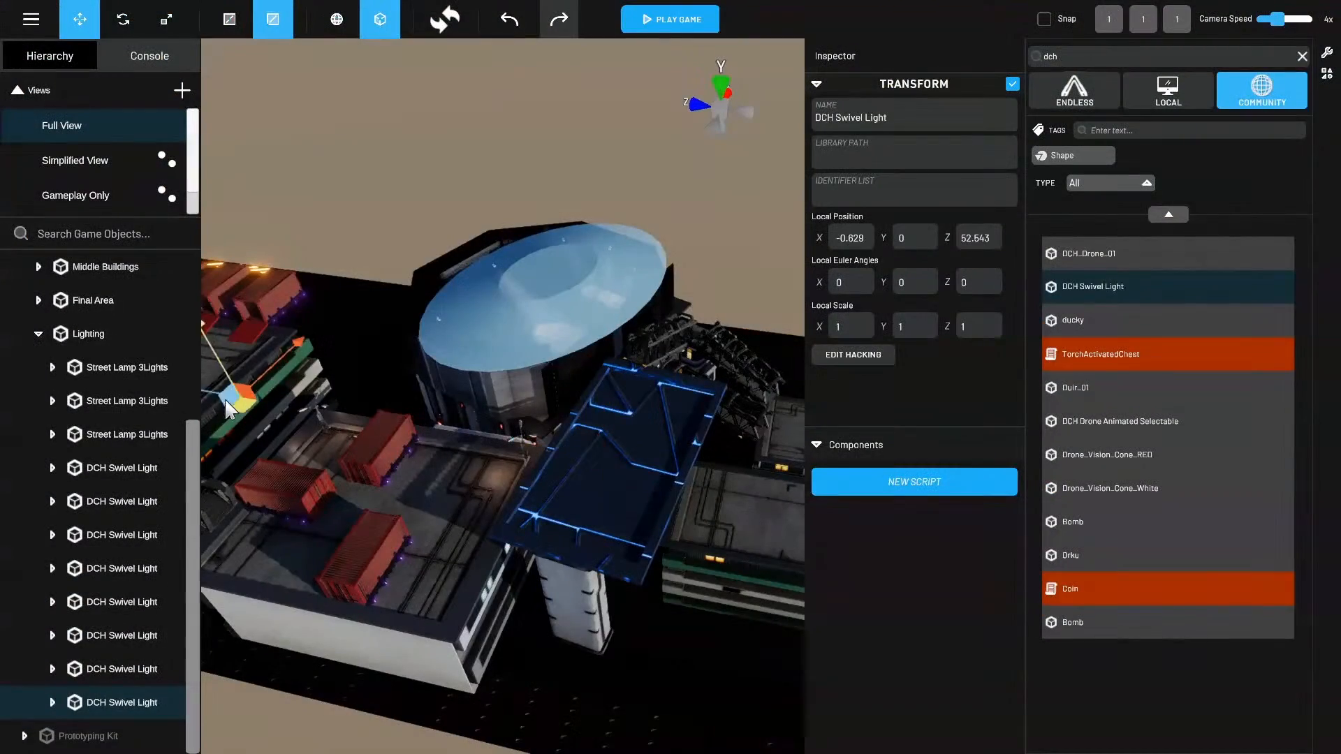
Move the new swivel light to the end container's opening at about X 1.61, Y 16.54, Z 44.11.
{"action": "left_click_drag", "start_coordinate": [225, 401], "coordinate": [216, 387]}
{"action": "right_click_drag", "start_coordinate": [216, 388], "coordinate": [632, 327]}
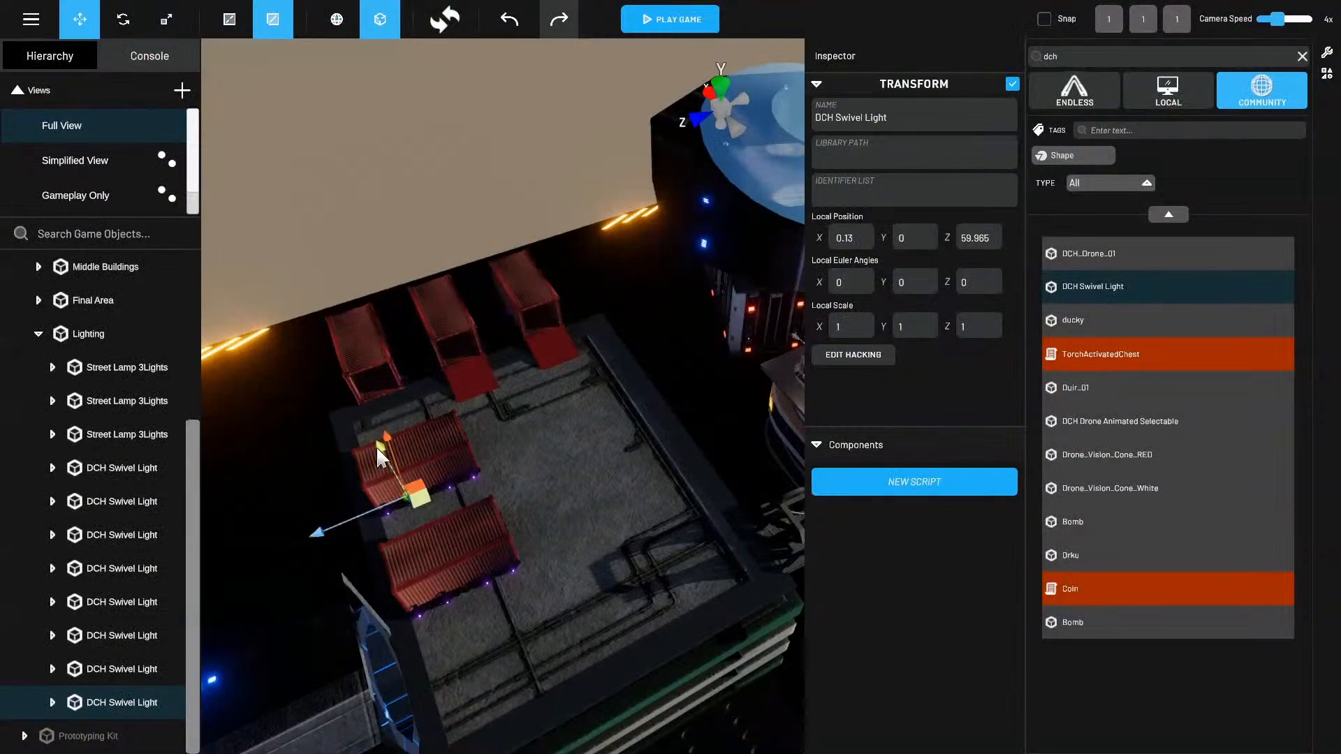
{"action": "left_click_drag", "start_coordinate": [376, 446], "coordinate": [537, 265]}
{"action": "key", "text": "f"}
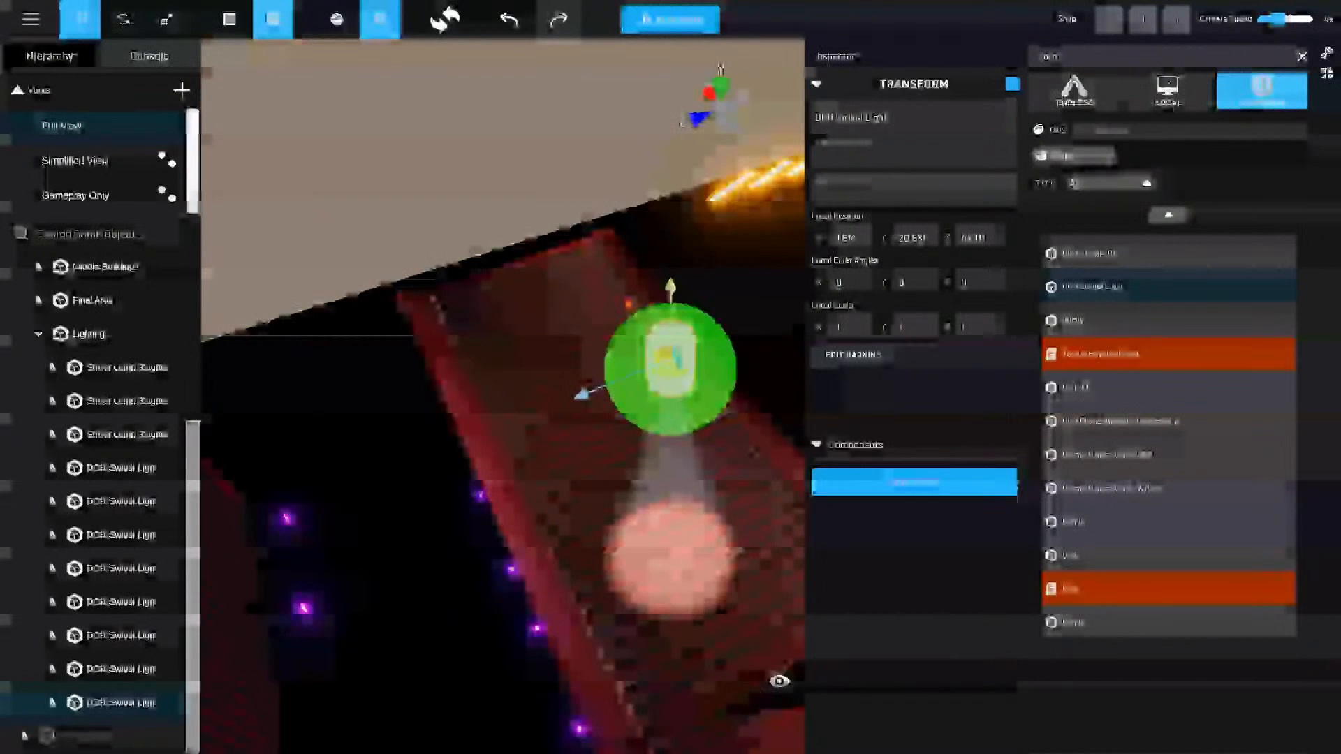
{"action": "left_click_drag", "start_coordinate": [670, 317], "coordinate": [702, 590]}
{"action": "right_click_drag", "start_coordinate": [702, 591], "coordinate": [670, 342]}
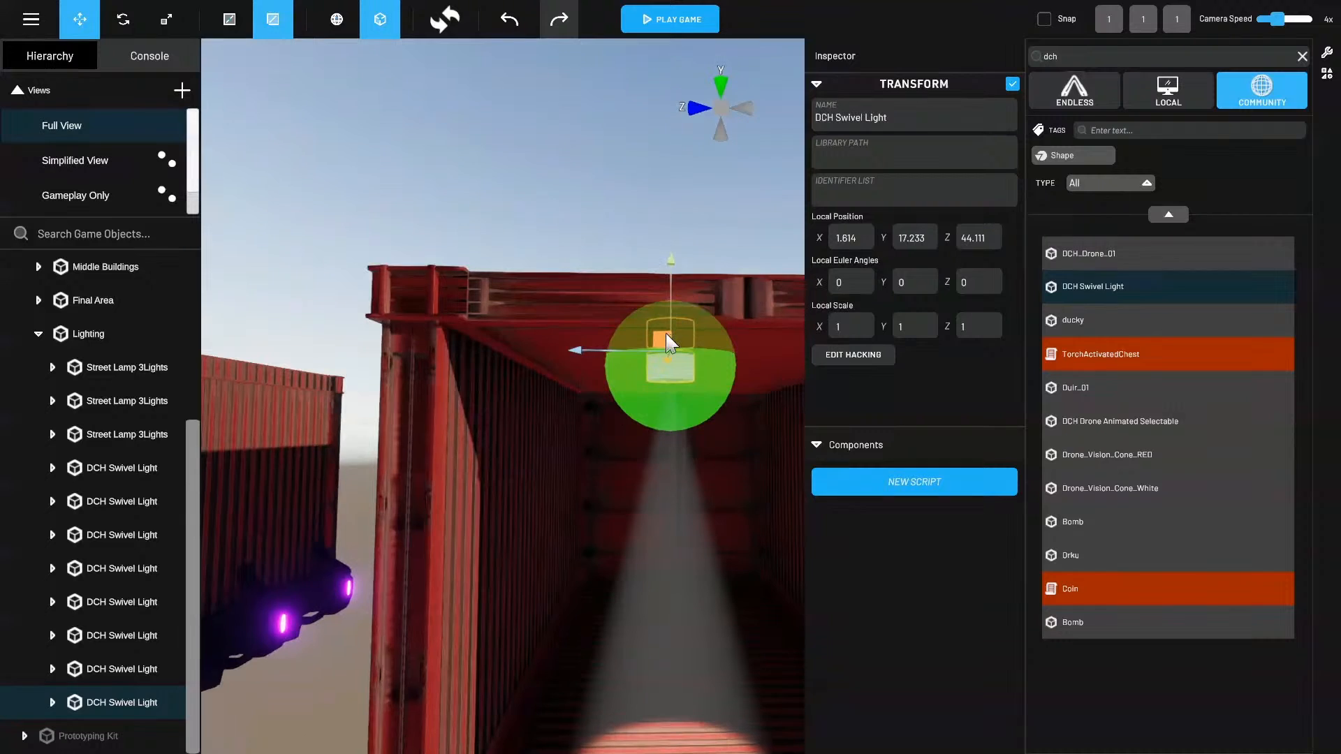
{"action": "left_click_drag", "start_coordinate": [670, 261], "coordinate": [677, 358]}
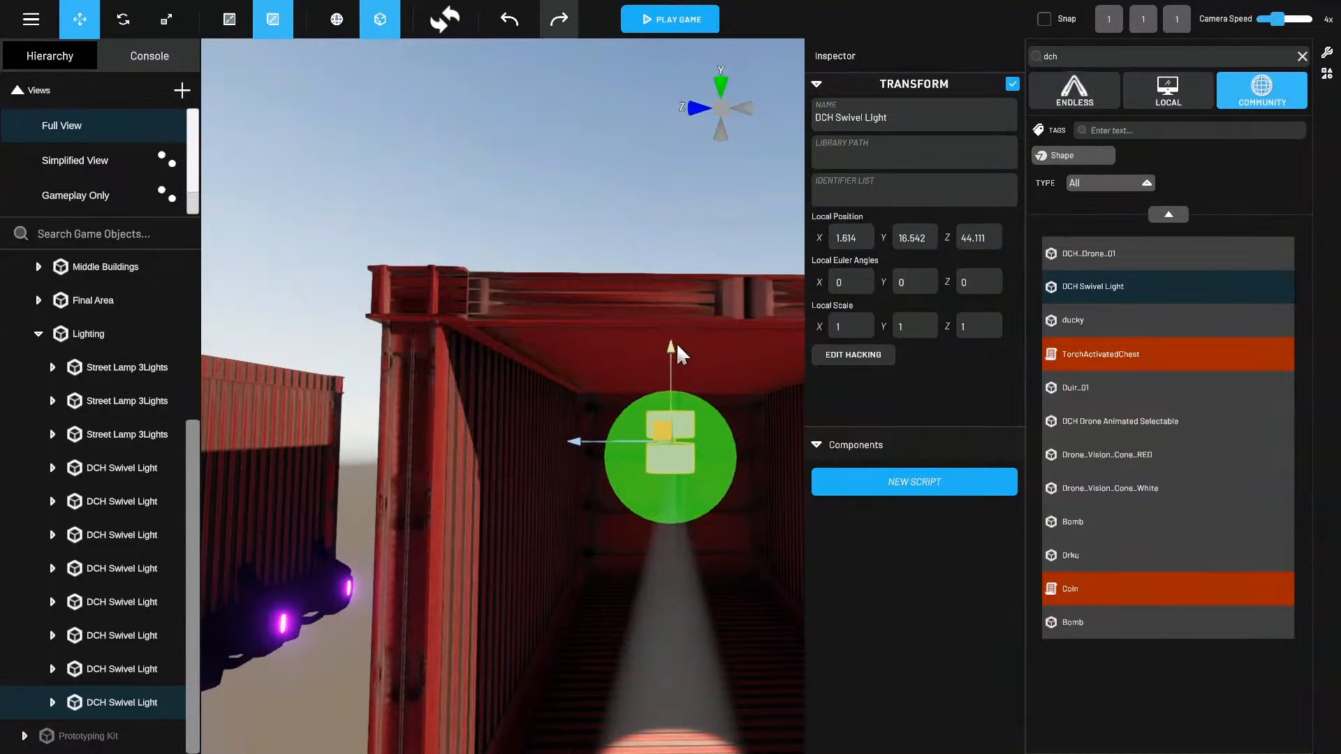
Fine-tune the swivel light under the container's front roof edge to about X 1.01, Y 17.02, Z 43.88.
{"action": "right_click_drag", "start_coordinate": [675, 566], "coordinate": [615, 593]}
{"action": "right_click_drag", "start_coordinate": [618, 557], "coordinate": [662, 422]}
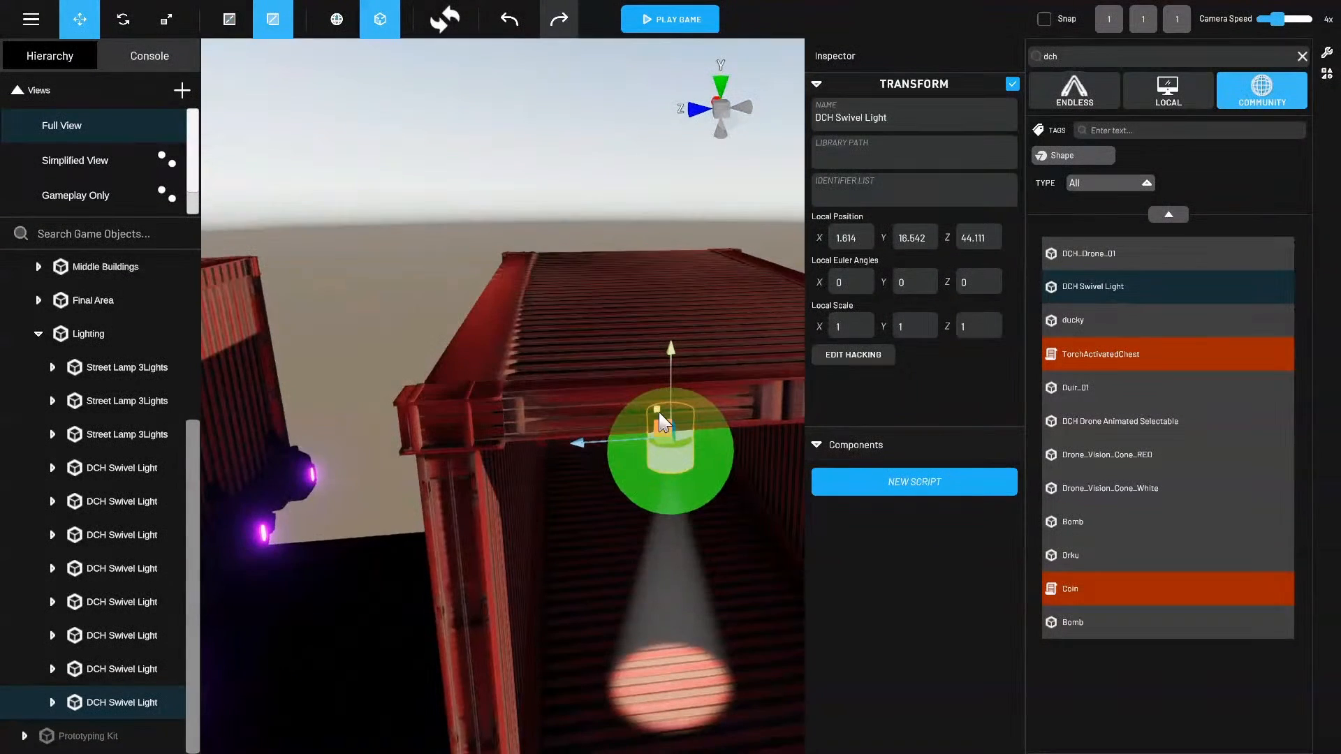
{"action": "left_click_drag", "start_coordinate": [662, 422], "coordinate": [673, 437]}
{"action": "mouse_move", "coordinate": [673, 437]}
{"action": "right_mouse_down"}
{"action": "mouse_move", "coordinate": [751, 509]}
{"action": "mouse_move", "coordinate": [685, 453]}
{"action": "right_mouse_up"}
{"action": "left_click_drag", "start_coordinate": [631, 402], "coordinate": [652, 396]}
{"action": "left_click_drag", "start_coordinate": [686, 329], "coordinate": [689, 306]}
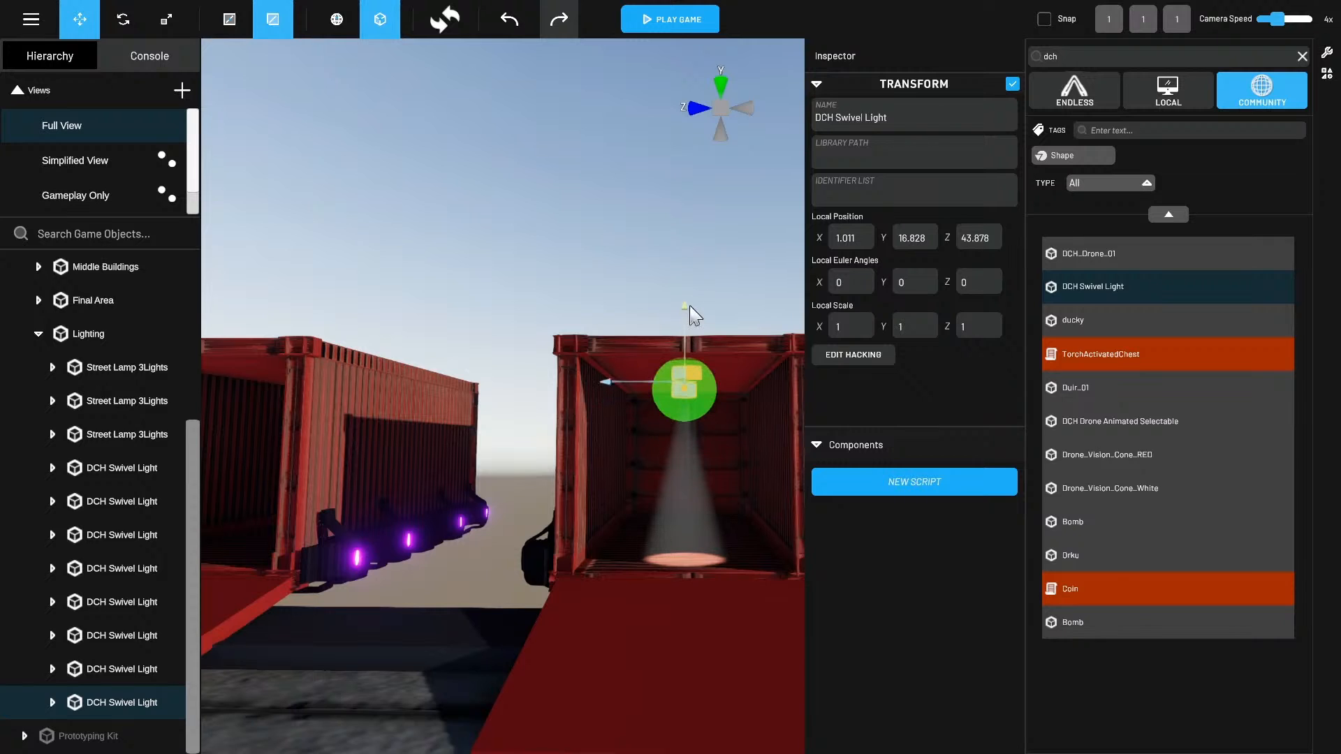
{"action": "right_click_drag", "start_coordinate": [694, 307], "coordinate": [694, 363]}
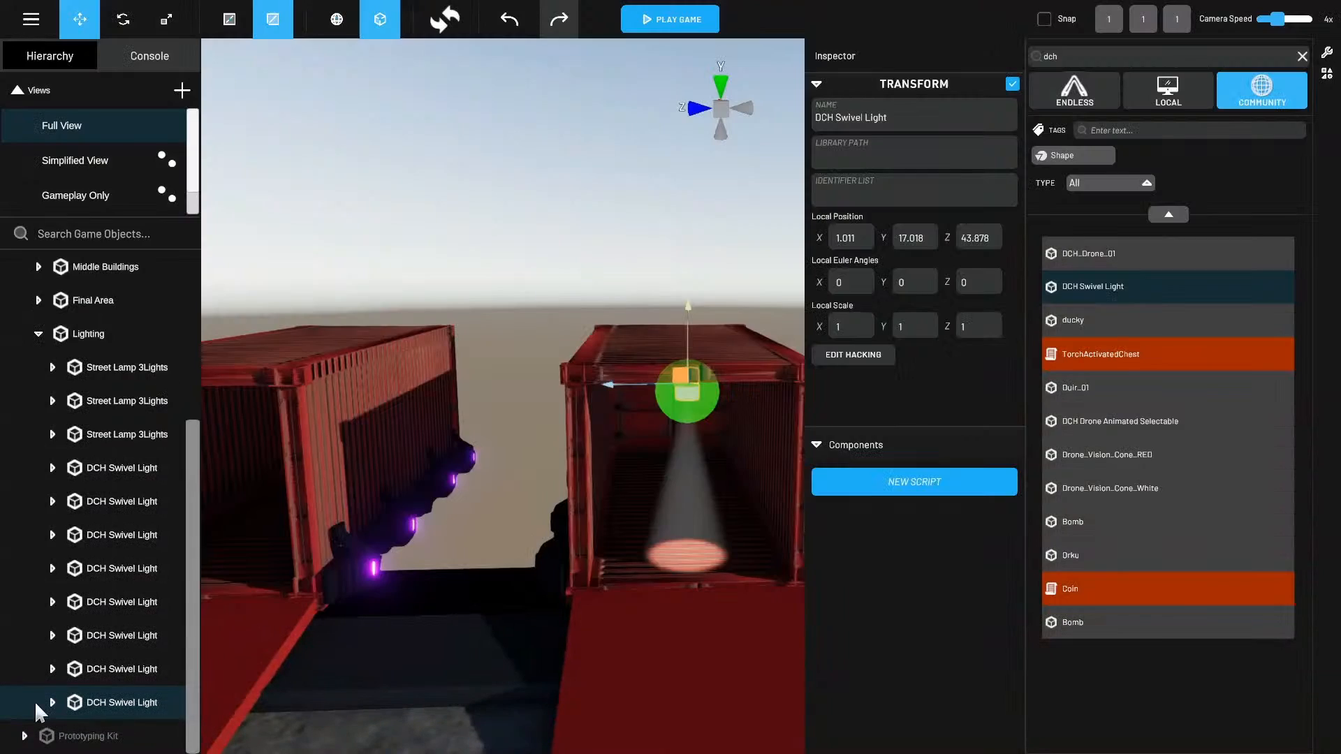
Rotate the new light's SwivelLightBottom about 55 degrees around Z so the beam points into the container.
{"action": "left_click", "coordinate": [52, 702]}
{"action": "left_click", "coordinate": [98, 735]}
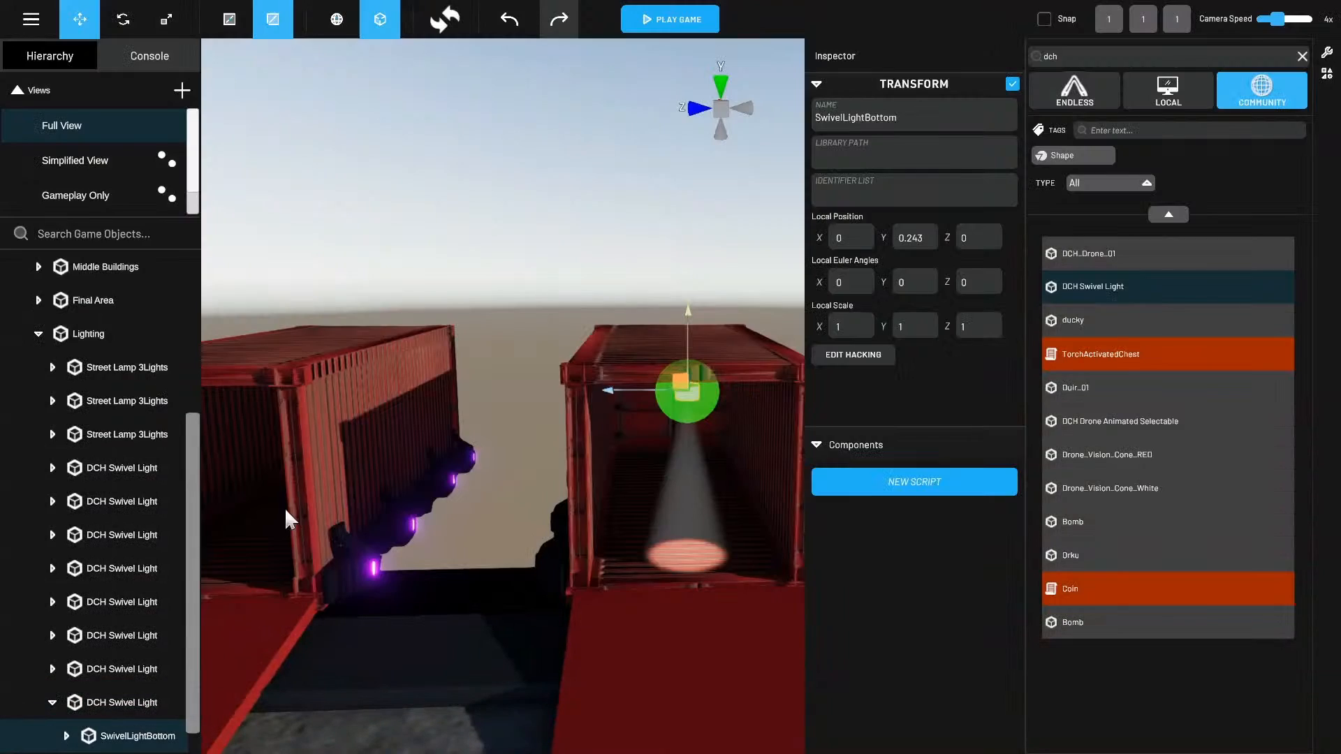
{"action": "key", "text": "e"}
{"action": "left_click_drag", "start_coordinate": [697, 333], "coordinate": [689, 457]}
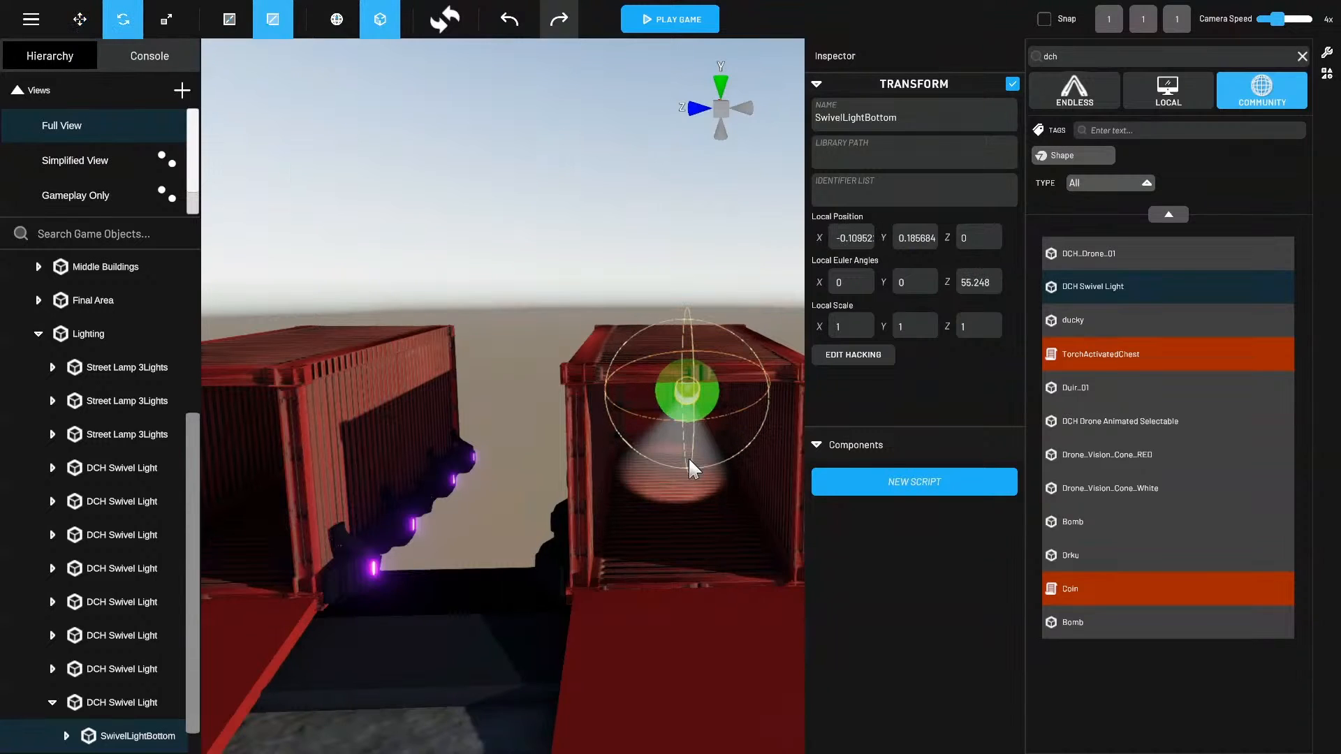
{"action": "right_click_drag", "start_coordinate": [709, 602], "coordinate": [673, 640]}
Duplicate the angled DCH Swivel Light and move the copy along Z to the middle container, at about Z 51.03.
{"action": "left_click", "coordinate": [120, 693]}
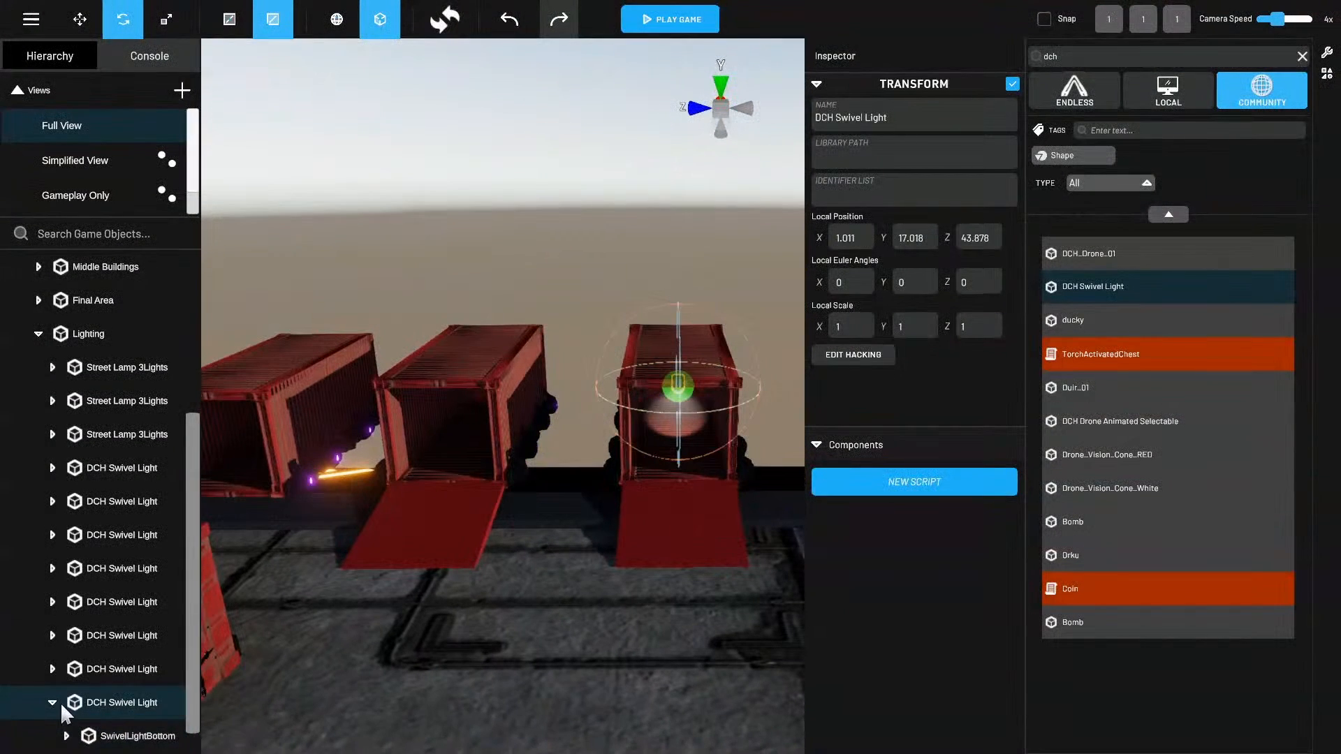
{"action": "right_click", "coordinate": [53, 702]}
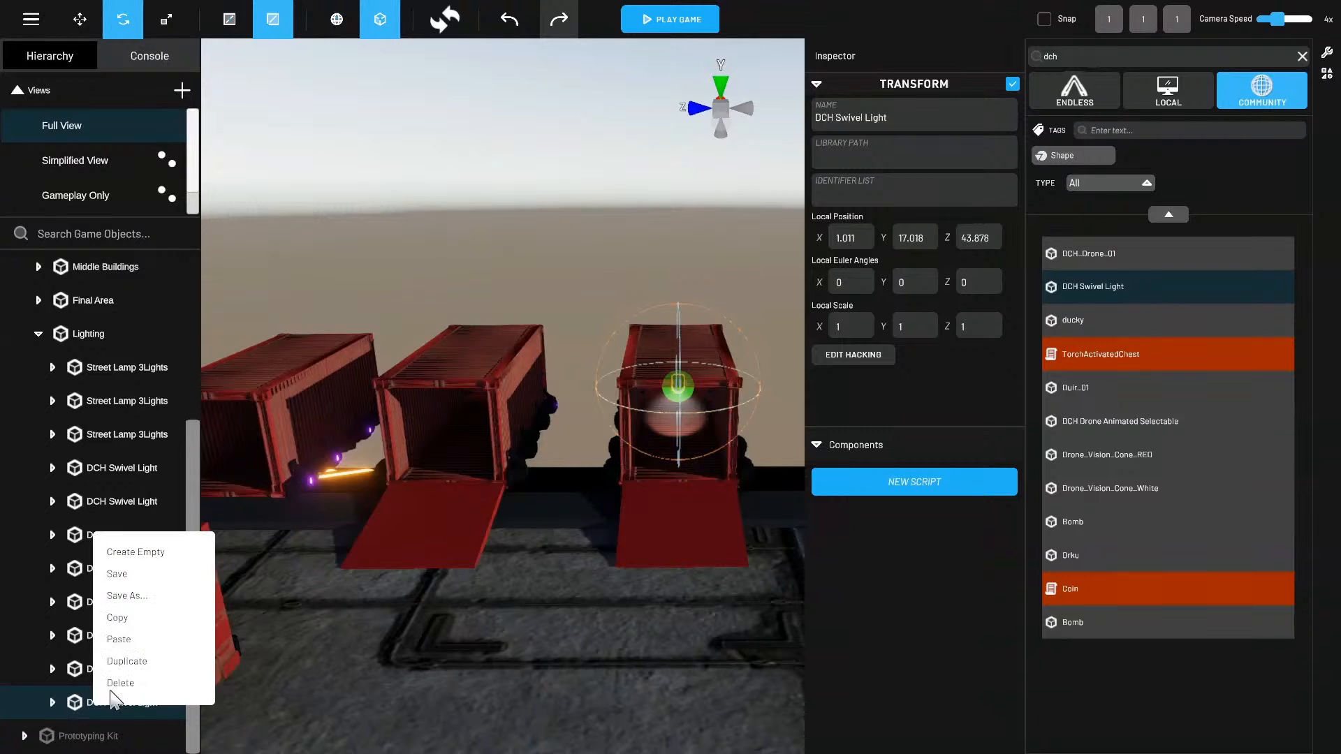
{"action": "left_click", "coordinate": [53, 702]}
{"action": "left_click", "coordinate": [79, 19]}
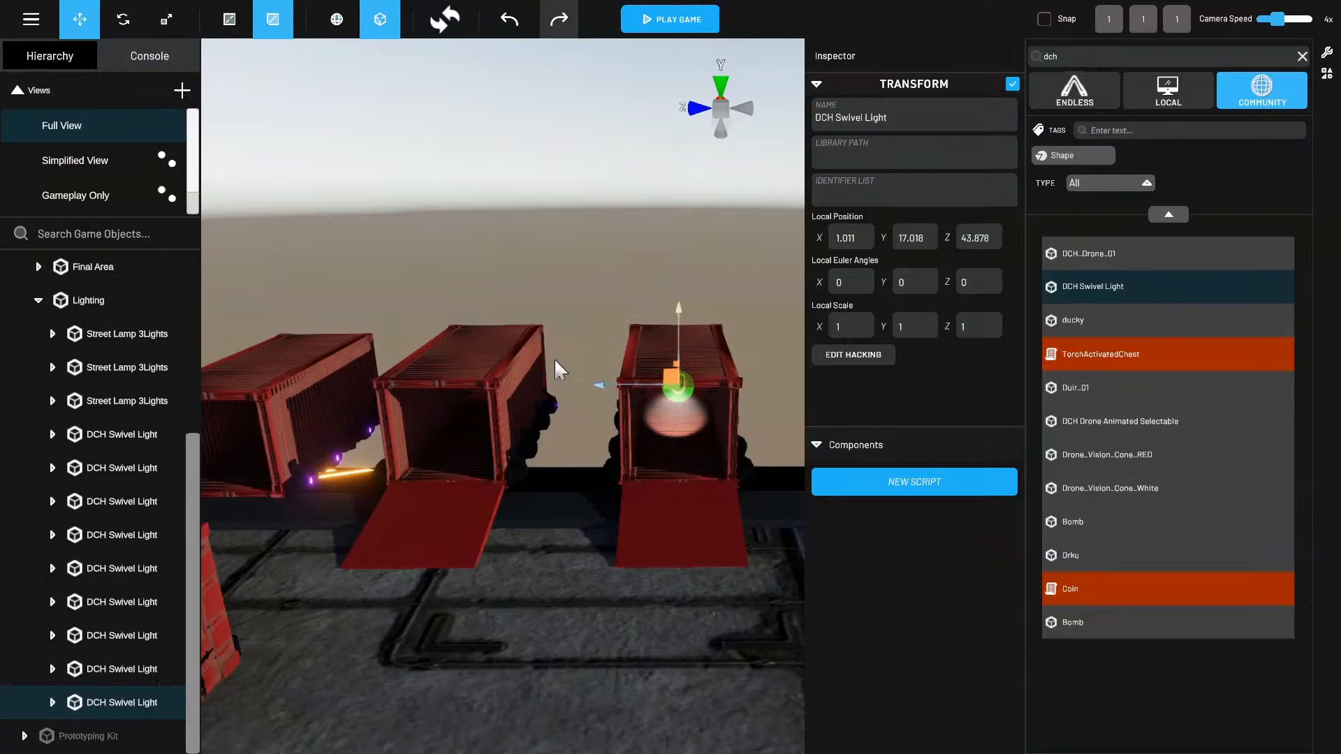
{"action": "left_click_drag", "start_coordinate": [599, 386], "coordinate": [379, 395]}
{"action": "right_click_drag", "start_coordinate": [377, 390], "coordinate": [511, 535]}
{"action": "middle_click_drag", "start_coordinate": [511, 535], "coordinate": [517, 527]}
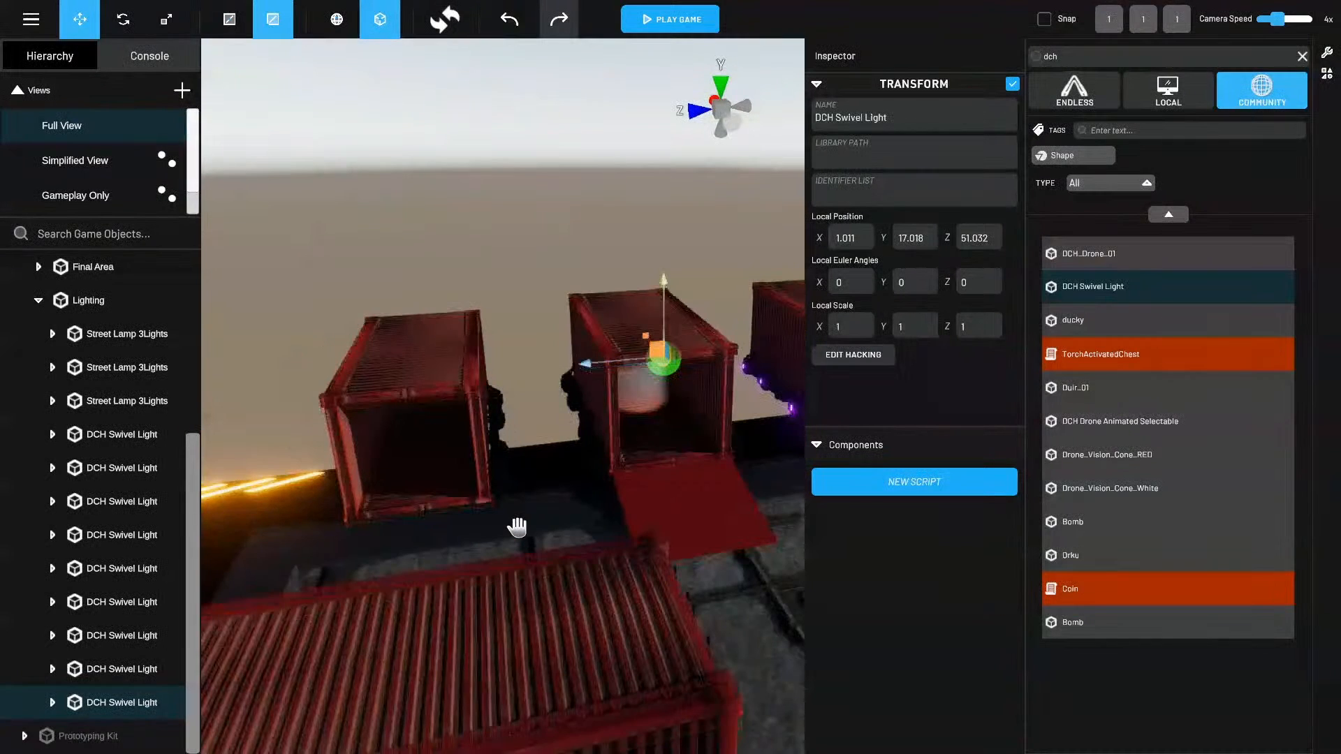
Duplicate the middle container's swivel light and move the copy to the remaining open container, at about Z 57.78.
{"action": "right_click", "coordinate": [123, 703]}
{"action": "left_click", "coordinate": [152, 663]}
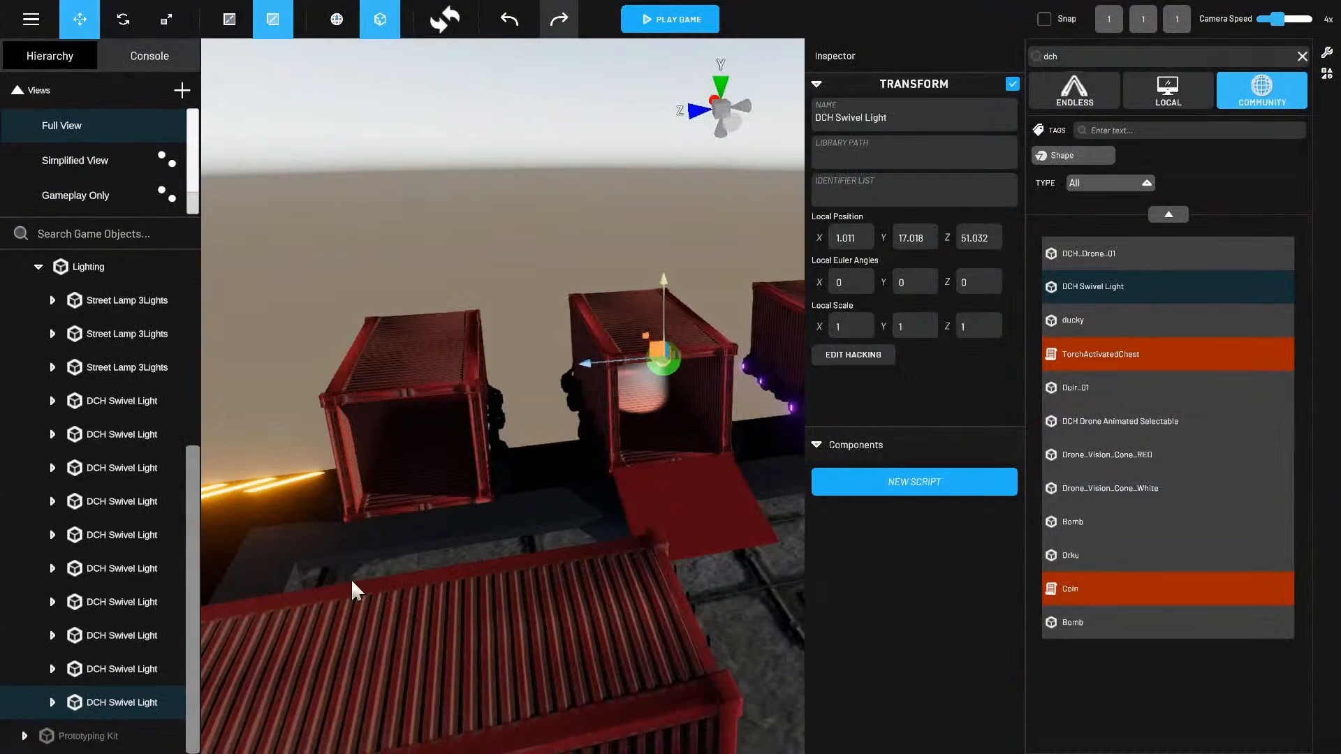
{"action": "left_click_drag", "start_coordinate": [367, 396], "coordinate": [320, 405]}
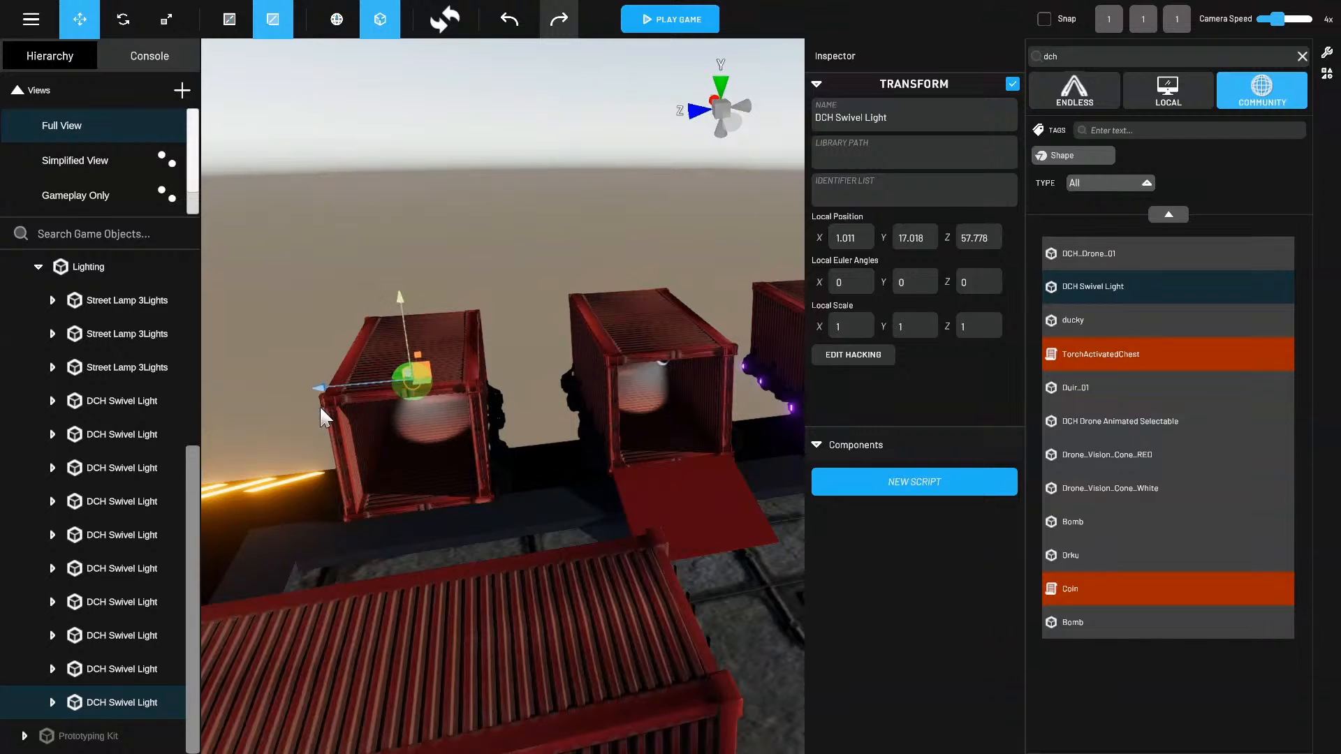
{"action": "right_click_drag", "start_coordinate": [320, 405], "coordinate": [403, 618]}
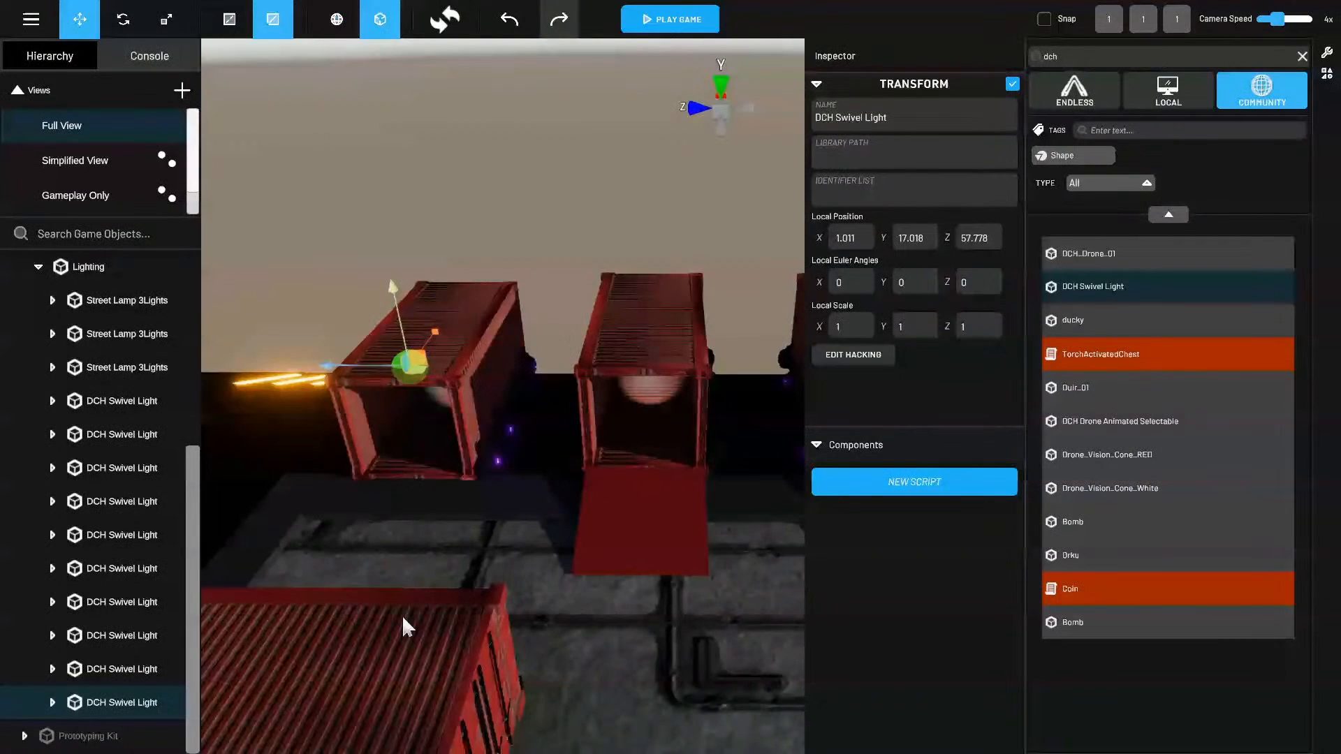
Select the three swivel lights at the open containers together and nudge them slightly along their shared axis.
{"action": "left_click", "coordinate": [155, 632], "text": "shift"}
{"action": "right_click_drag", "start_coordinate": [673, 554], "coordinate": [710, 331]}
{"action": "left_click_drag", "start_coordinate": [693, 333], "coordinate": [674, 334]}
Inspect the rooftops and walkways from the containers back to the entrance for spots that still lack lighting.
{"action": "right_click_drag", "start_coordinate": [675, 334], "coordinate": [838, 470]}
{"action": "middle_click_drag", "start_coordinate": [837, 470], "coordinate": [531, 590]}
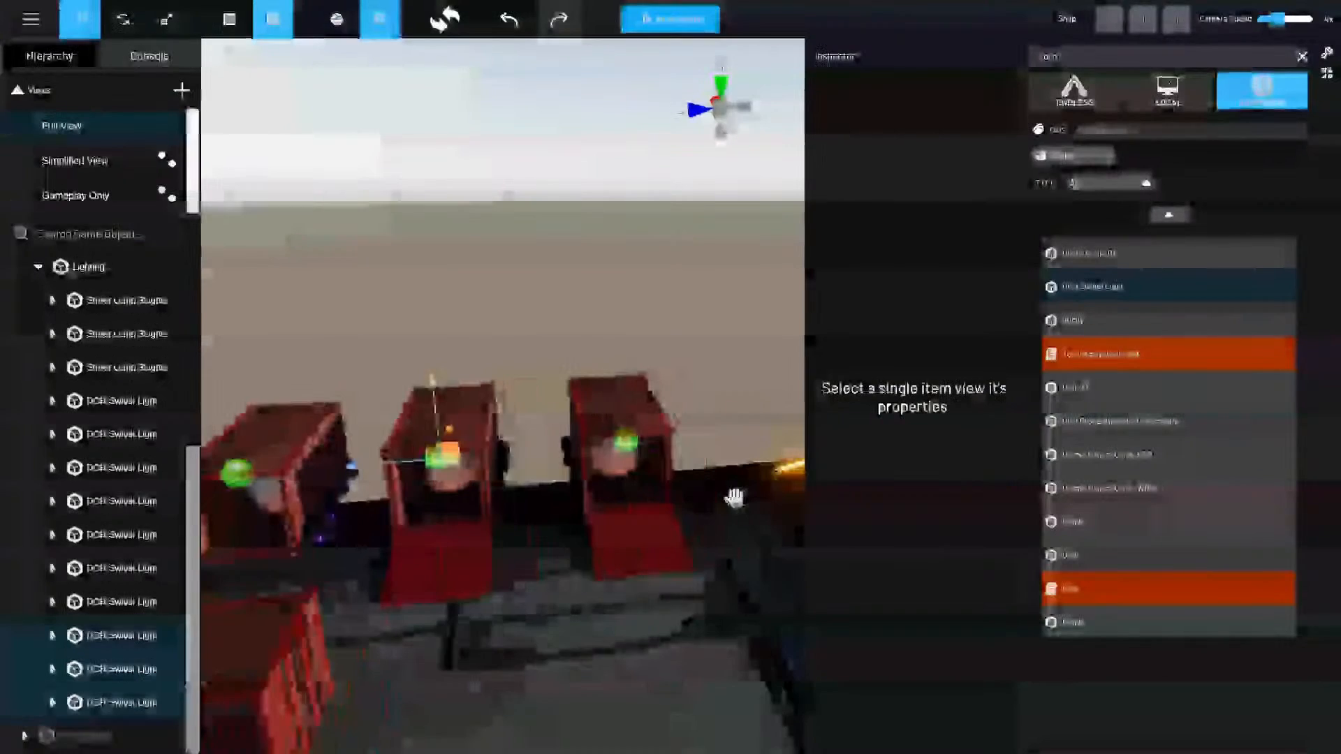
{"action": "right_click_drag", "start_coordinate": [530, 590], "coordinate": [368, 634]}
{"action": "middle_click_drag", "start_coordinate": [368, 634], "coordinate": [544, 561]}
{"action": "right_click_drag", "start_coordinate": [544, 560], "coordinate": [669, 530]}
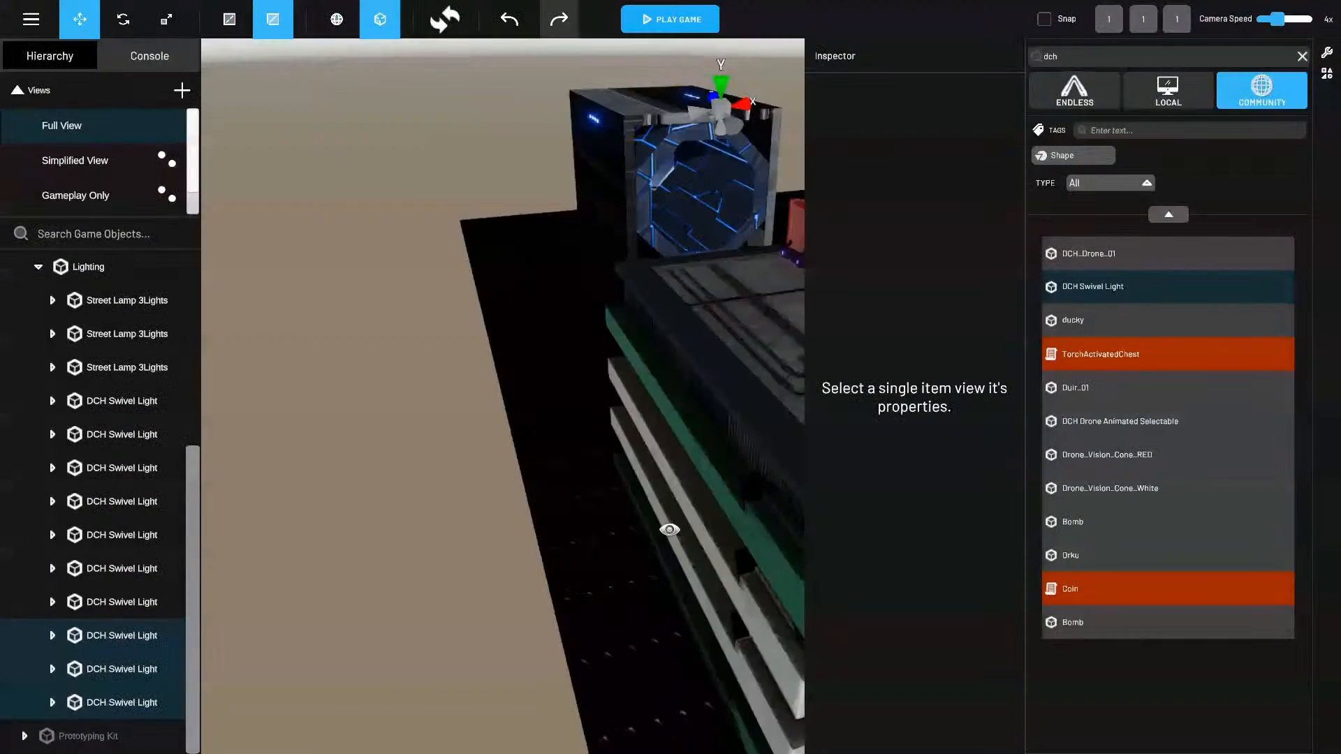
{"action": "middle_click_drag", "start_coordinate": [669, 529], "coordinate": [581, 470]}
{"action": "right_click_drag", "start_coordinate": [581, 469], "coordinate": [689, 518]}
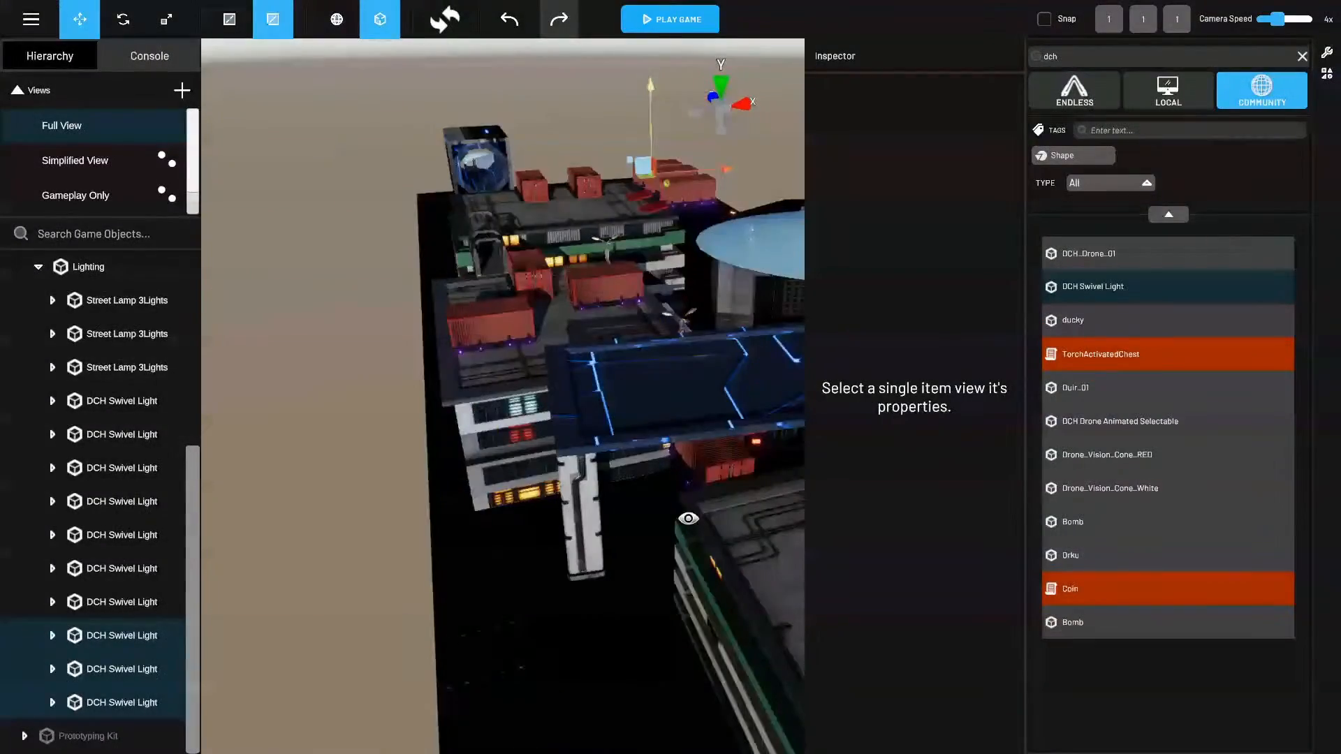
{"action": "middle_click_drag", "start_coordinate": [689, 518], "coordinate": [602, 400]}
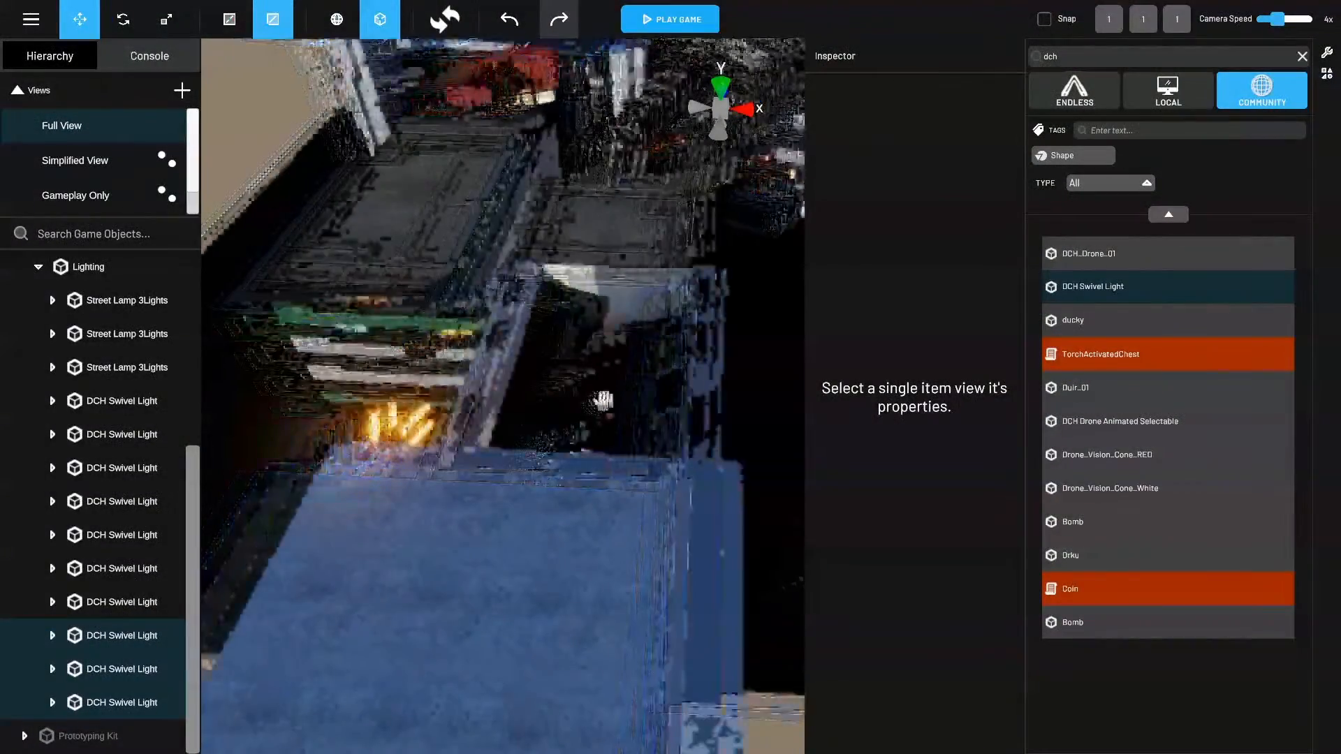
{"action": "right_click_drag", "start_coordinate": [602, 400], "coordinate": [509, 464]}
{"action": "scroll", "coordinate": [623, 417], "scroll_direction": "up", "scroll_amount": 2}
{"action": "right_click_drag", "start_coordinate": [623, 417], "coordinate": [649, 426]}
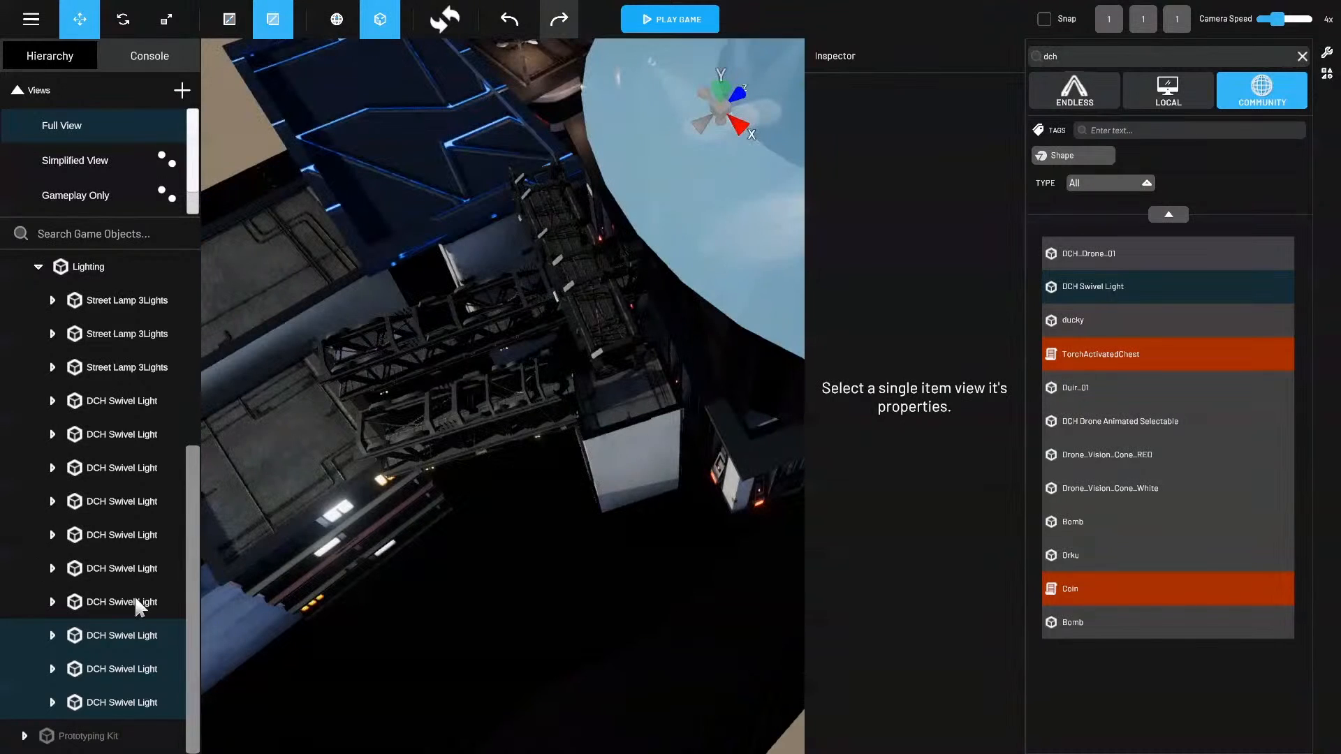
Duplicate a Street Lamp 3Lights and place one on the small roof beside the walkways, at about X 15.44, Y 11.57, Z -8.89.
{"action": "left_click", "coordinate": [132, 374]}
{"action": "left_click", "coordinate": [137, 331]}
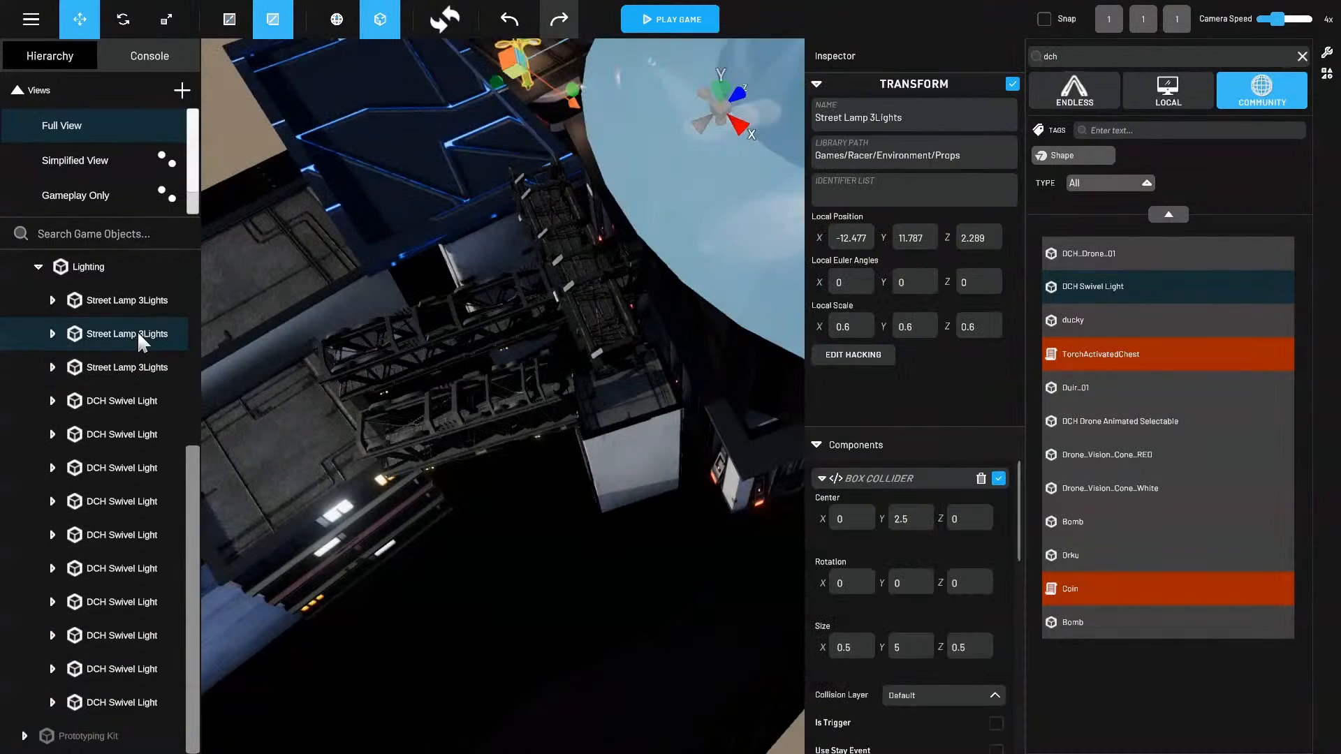
{"action": "right_click", "coordinate": [137, 332]}
{"action": "left_click", "coordinate": [173, 458]}
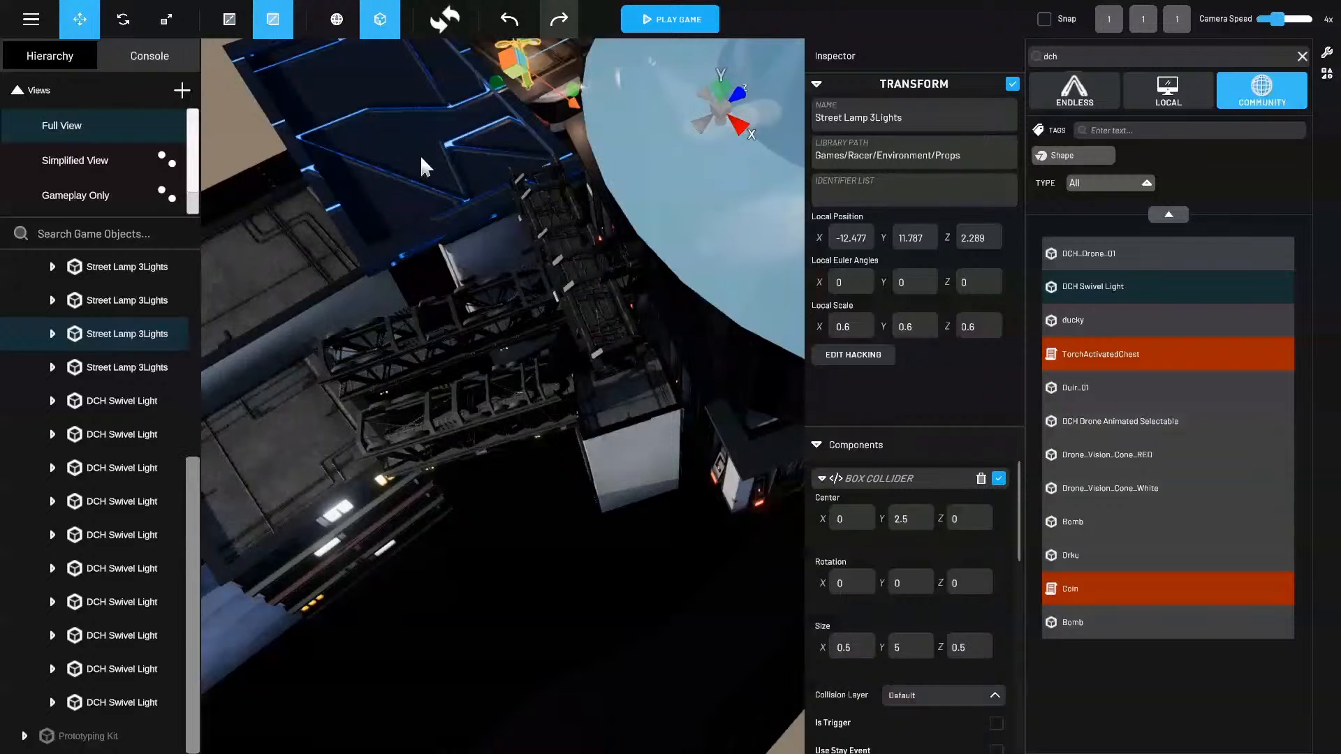
{"action": "left_click_drag", "start_coordinate": [543, 140], "coordinate": [660, 405]}
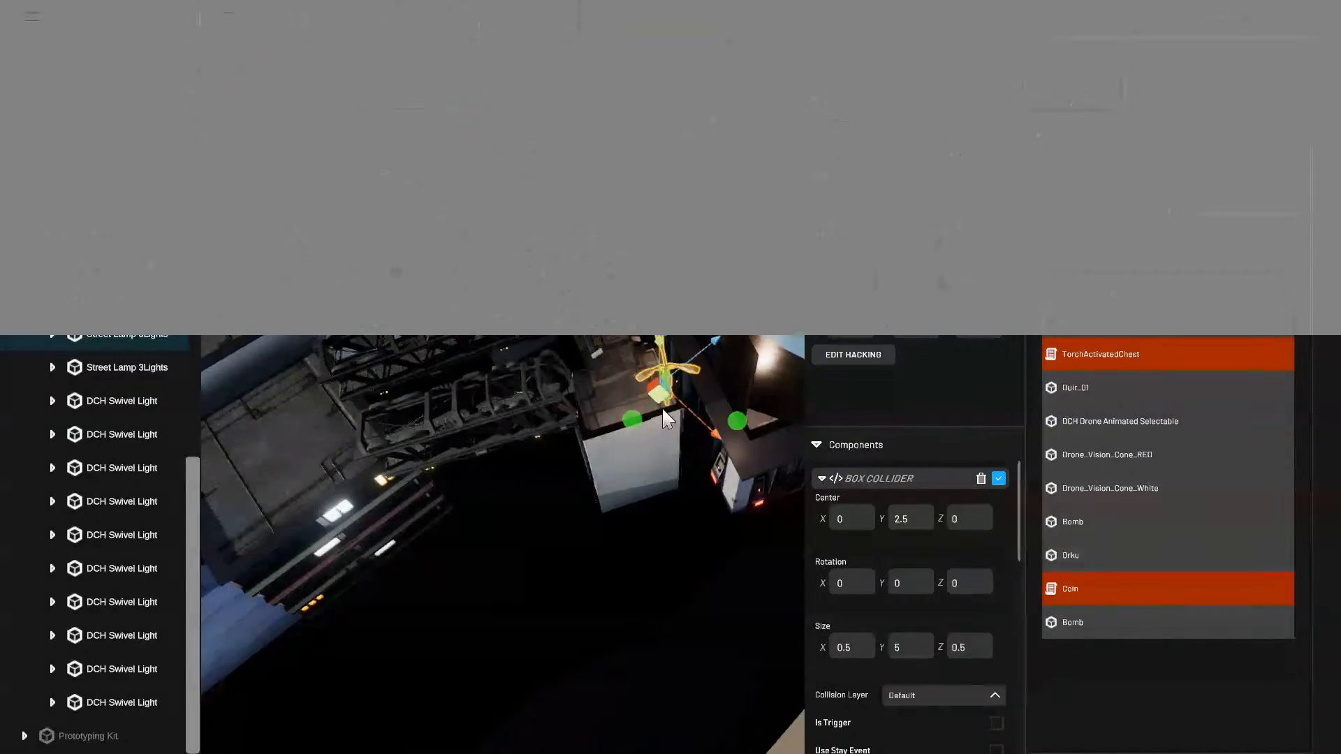
{"action": "key", "text": "f"}
{"action": "left_click_drag", "start_coordinate": [671, 599], "coordinate": [831, 425], "text": "alt"}
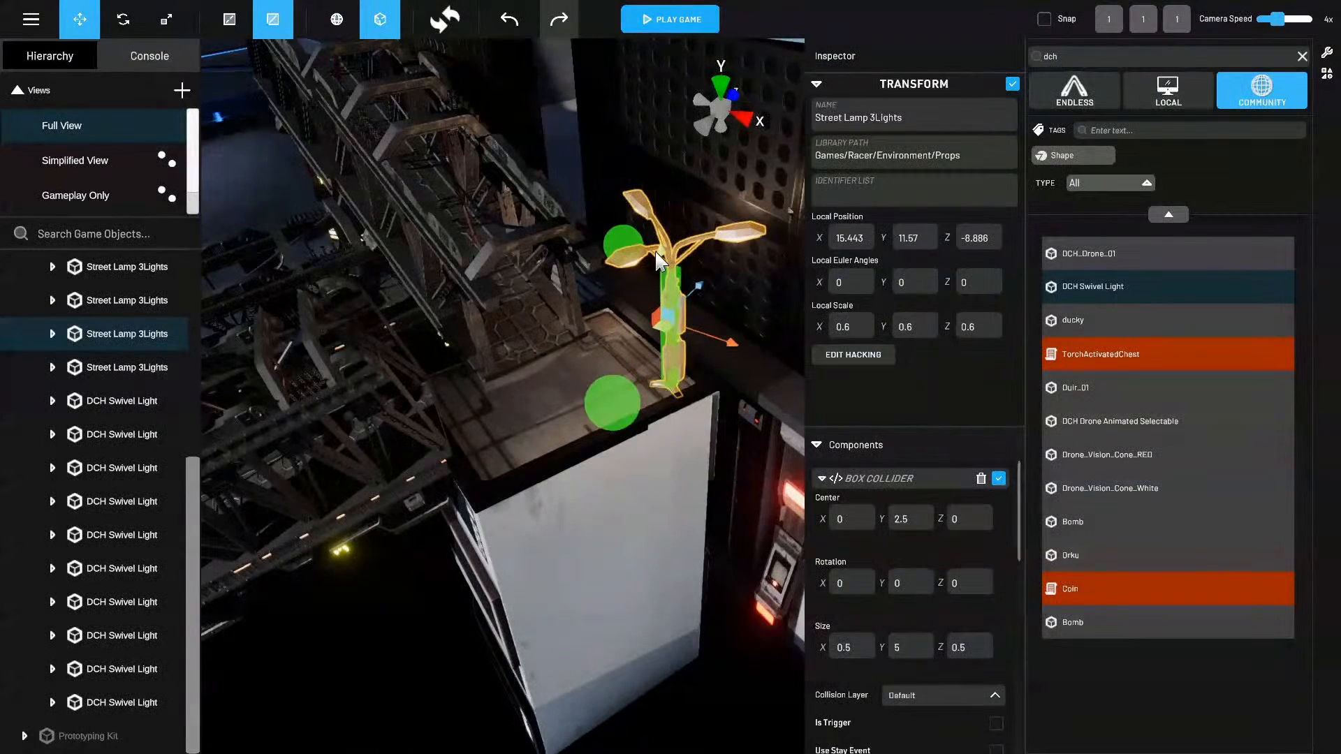
Collapse the Lighting group, re-enable the Gameplay group and playtest the level.
{"action": "right_click_drag", "start_coordinate": [660, 262], "coordinate": [564, 545], "text": "alt"}
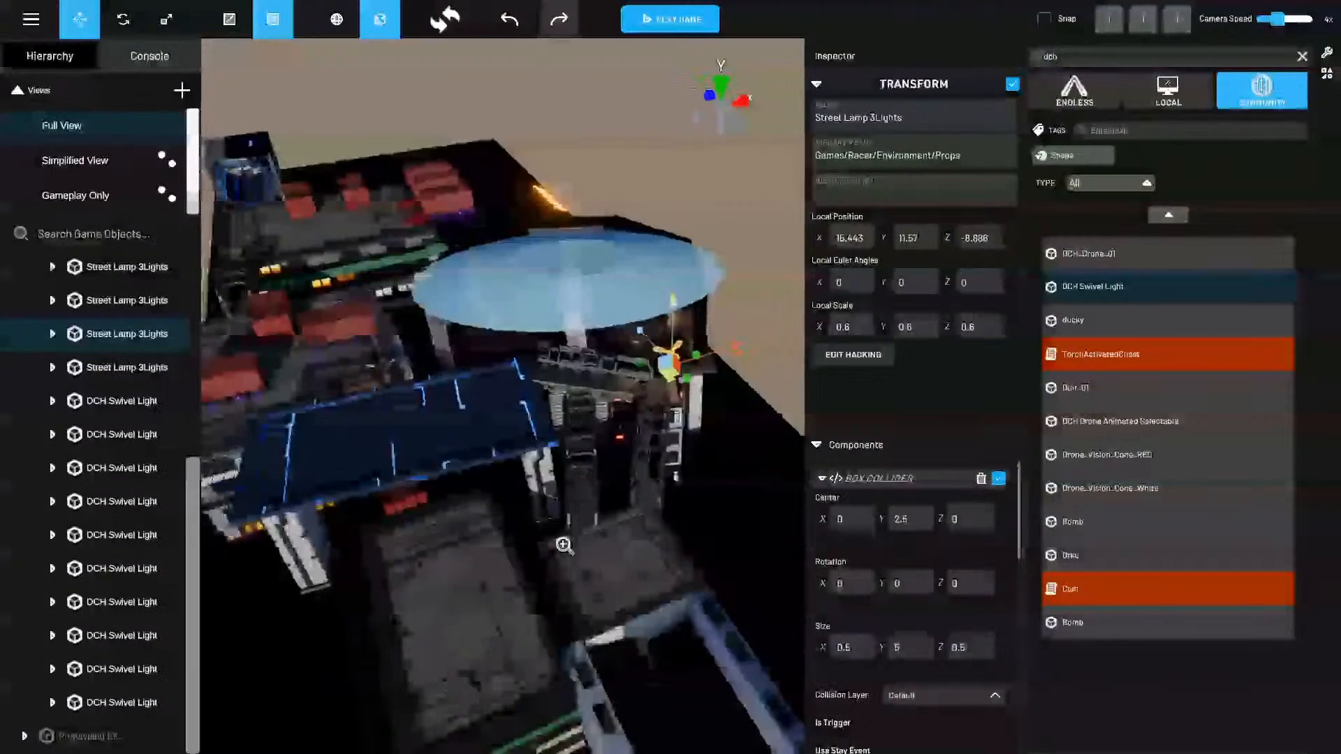
{"action": "left_click_drag", "start_coordinate": [564, 545], "coordinate": [479, 470], "text": "alt"}
{"action": "middle_click_drag", "start_coordinate": [479, 470], "coordinate": [505, 440], "text": "alt"}
{"action": "left_click_drag", "start_coordinate": [504, 439], "coordinate": [600, 419], "text": "alt"}
{"action": "scroll", "coordinate": [89, 435], "scroll_direction": "up", "scroll_amount": 3}
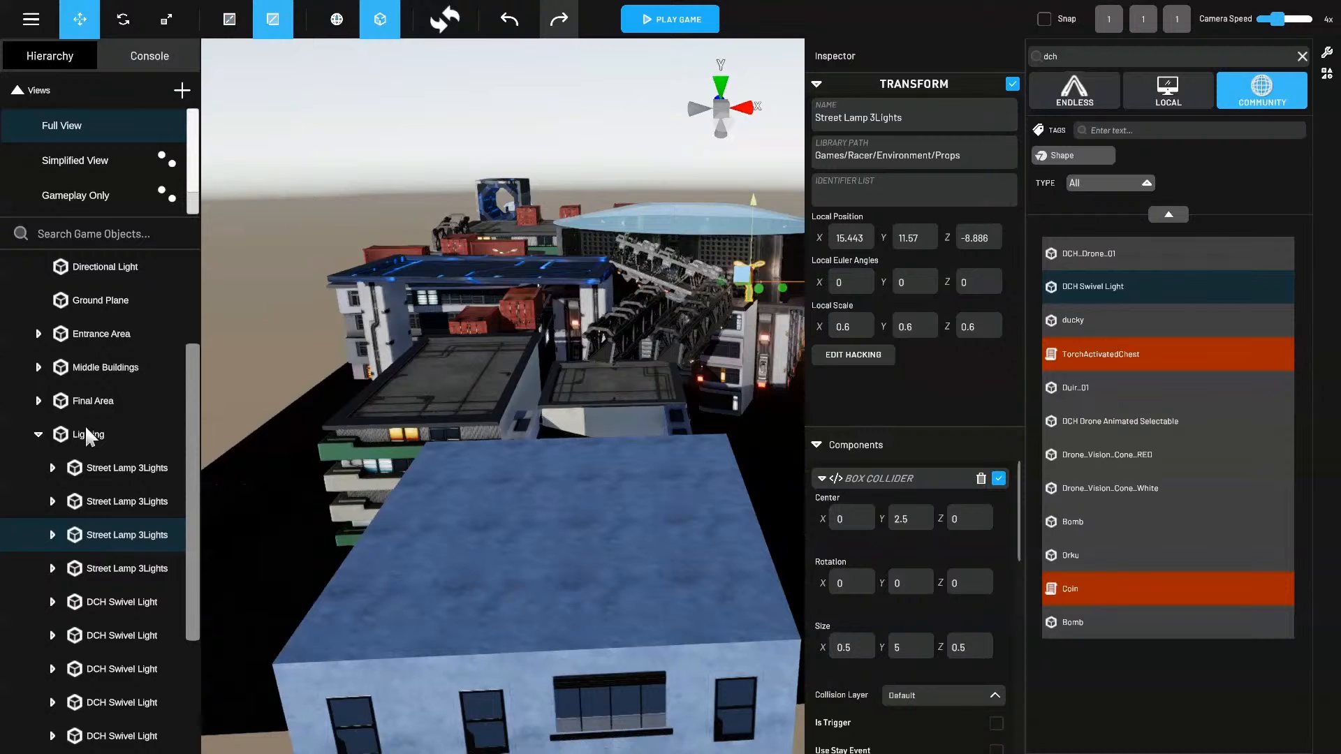
{"action": "left_click", "coordinate": [38, 434]}
{"action": "left_click", "coordinate": [97, 366]}
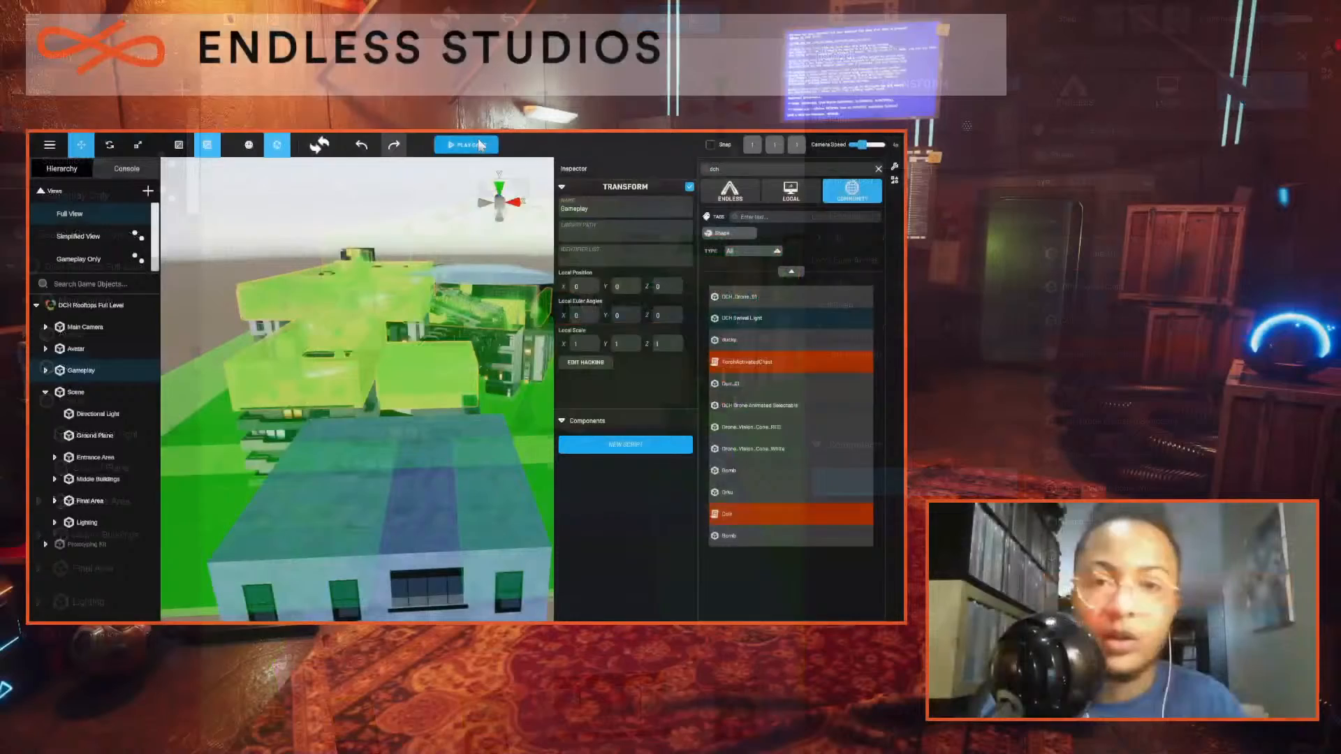
{"action": "left_click", "coordinate": [688, 19]}
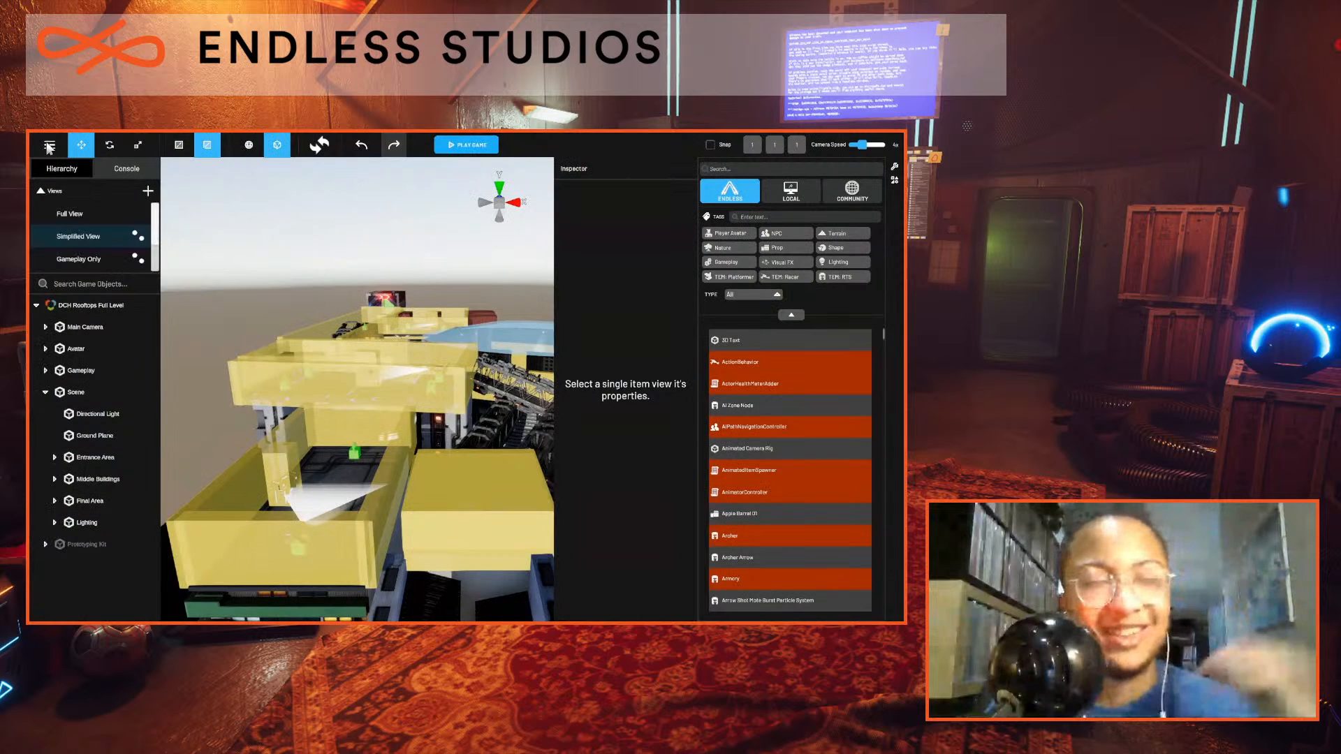
Save the game and open its publish preparation, accepting the automatic save.
{"action": "left_click", "coordinate": [48, 146]}
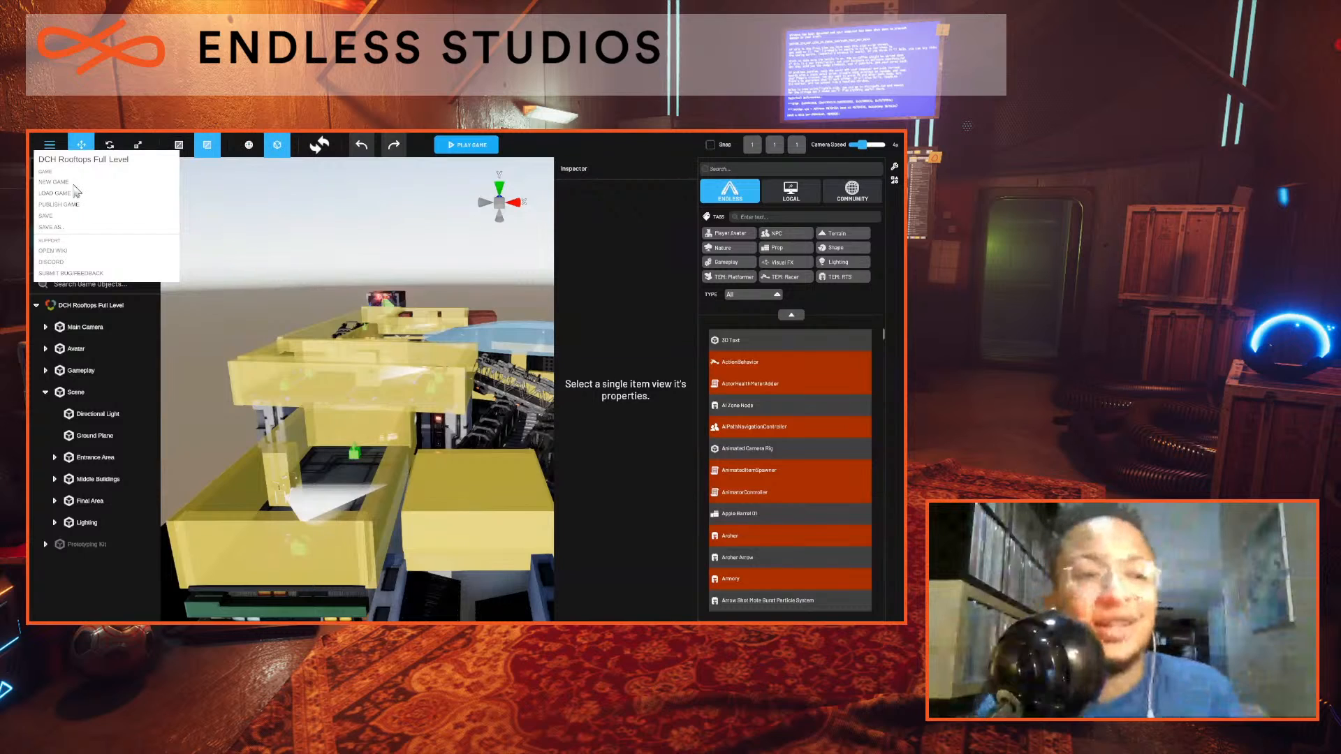
{"action": "left_click", "coordinate": [64, 218]}
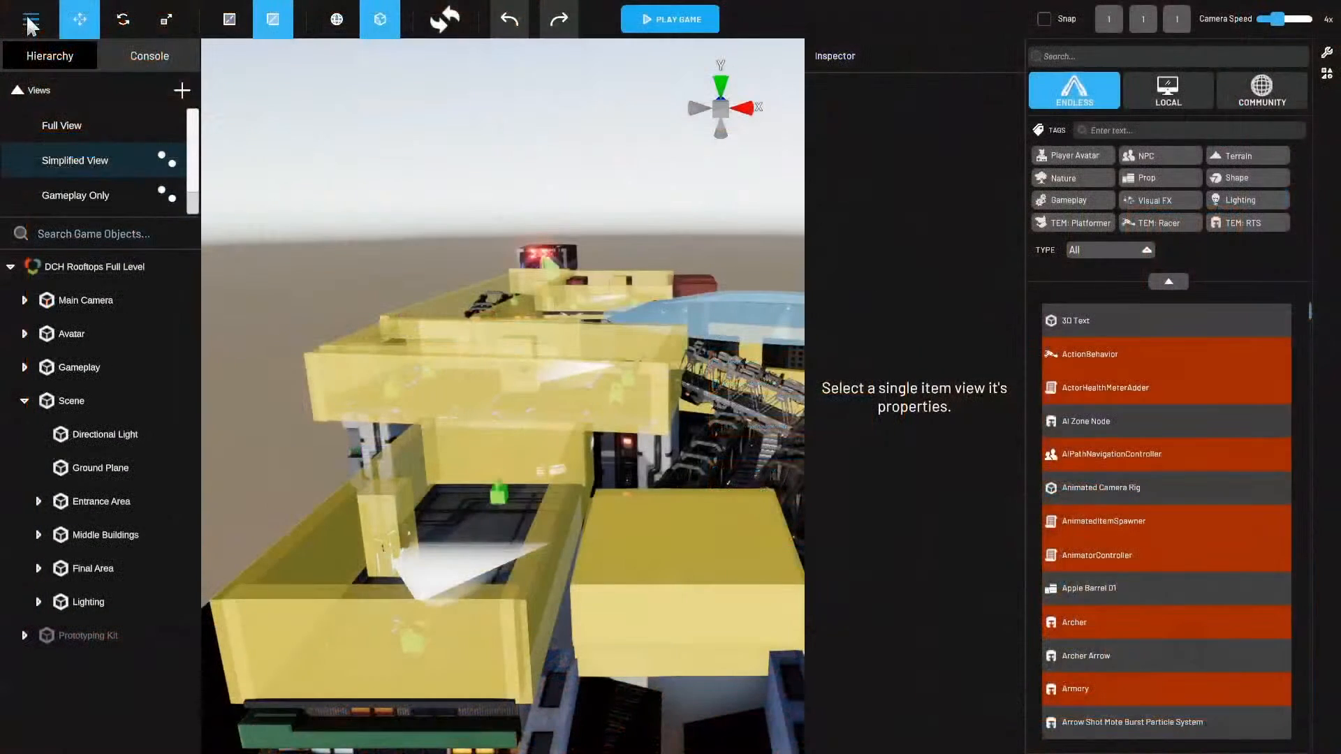
{"action": "left_click", "coordinate": [49, 146]}
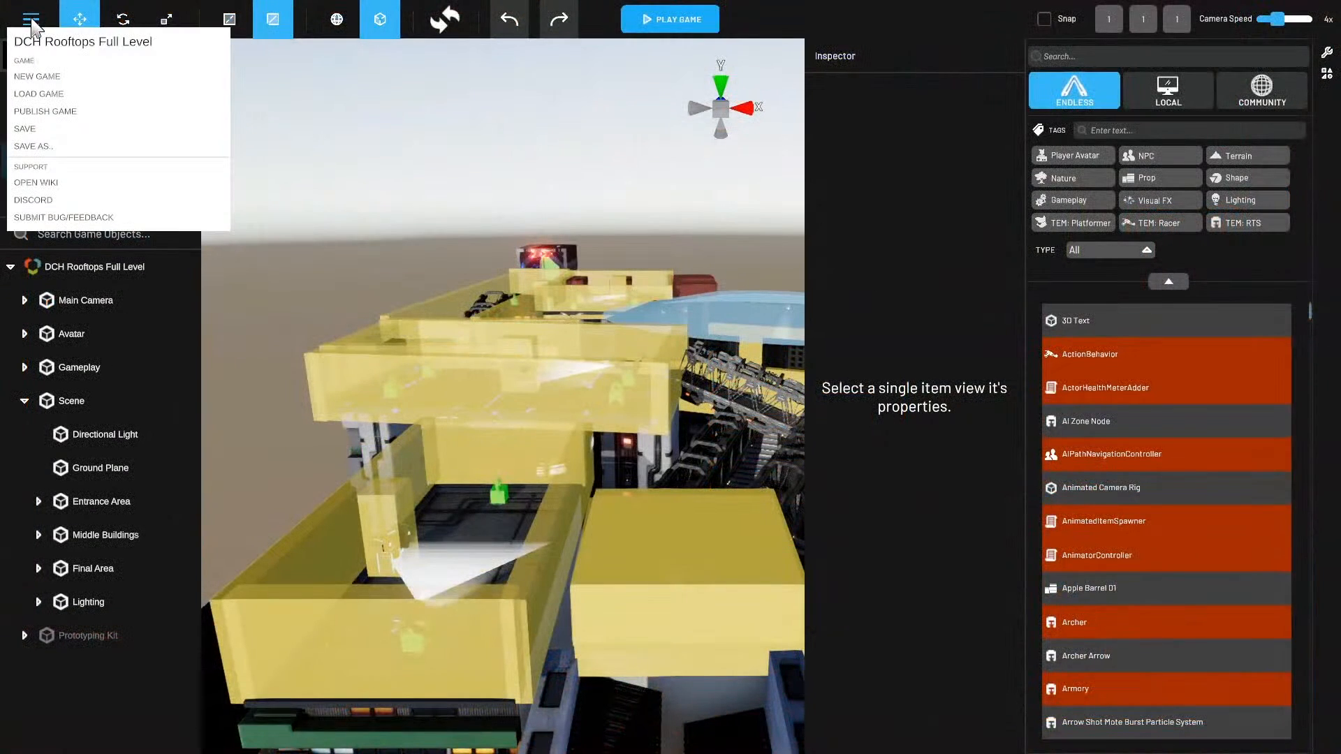
{"action": "left_click", "coordinate": [78, 112]}
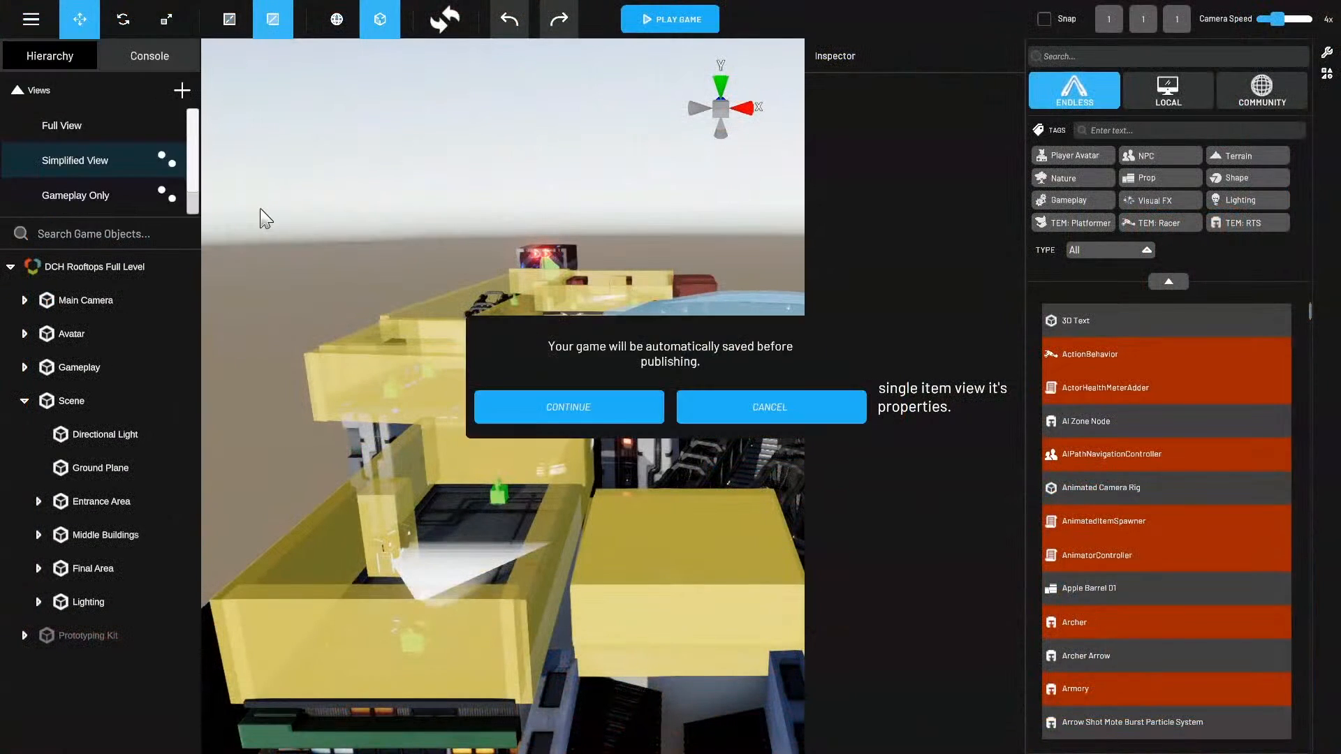
{"action": "left_click", "coordinate": [610, 410]}
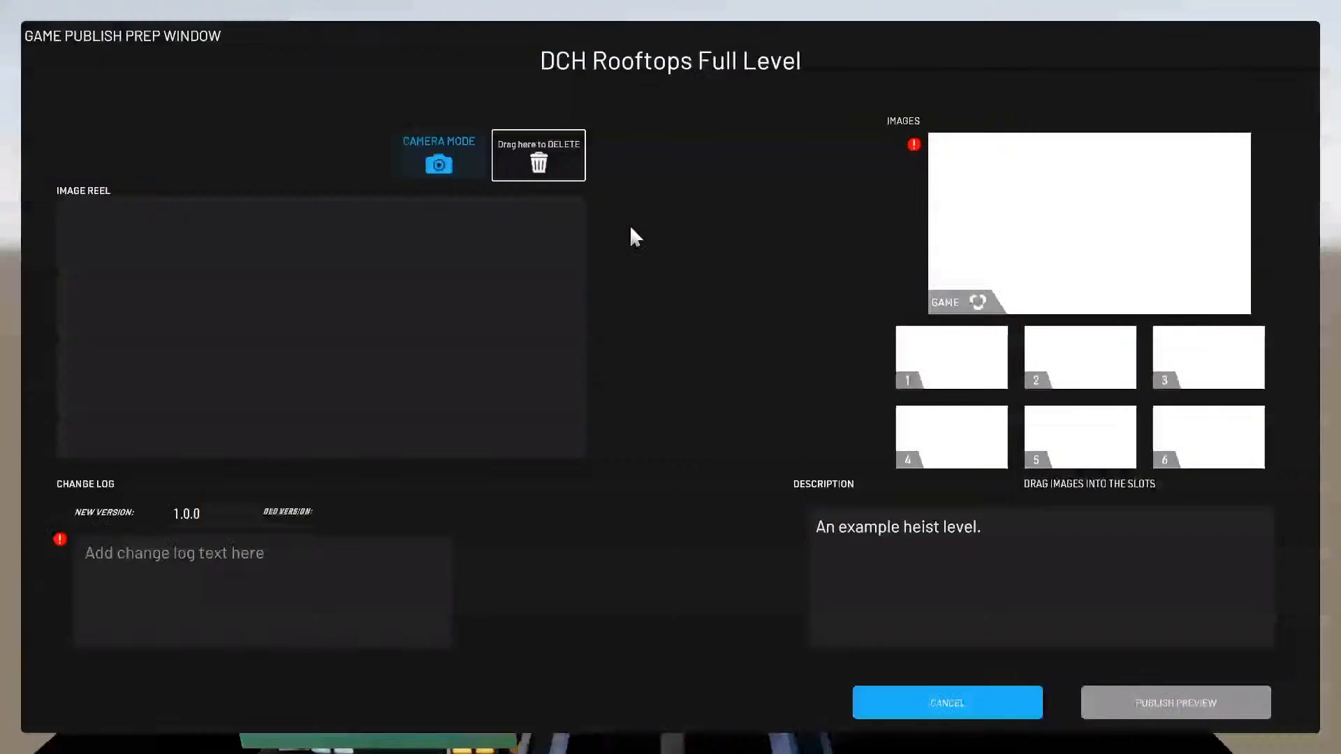
Take an overhead picture of the whole level for the first image slot, and cancel the publish preparation.
{"action": "left_click", "coordinate": [441, 155]}
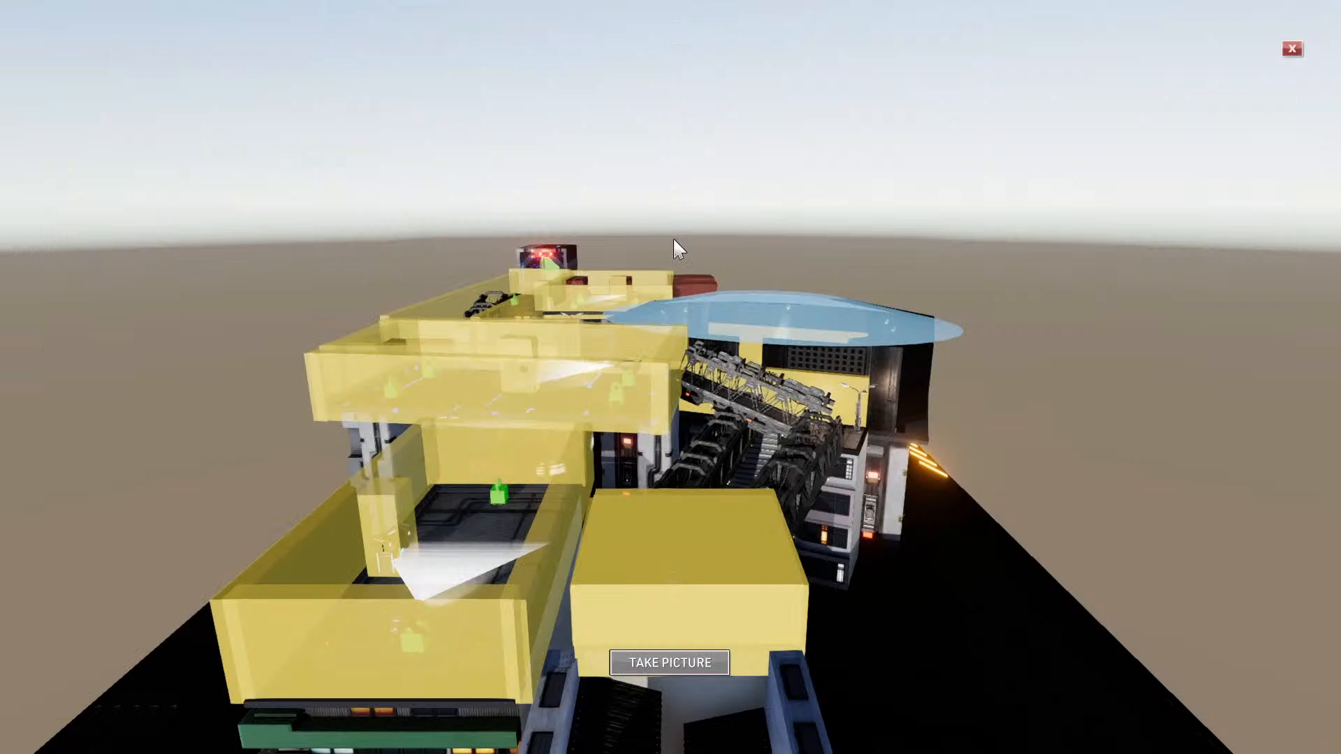
{"action": "right_click_drag", "start_coordinate": [698, 234], "coordinate": [726, 328]}
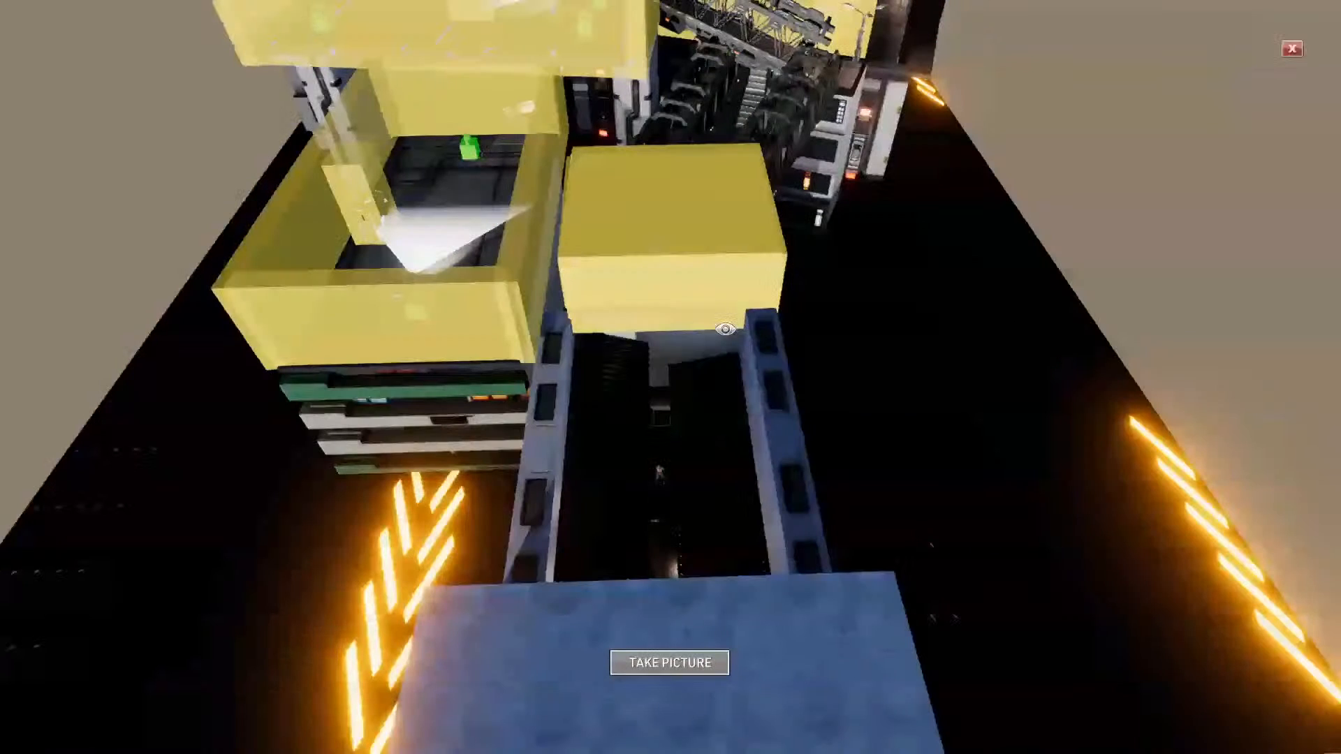
{"action": "scroll", "coordinate": [725, 329], "scroll_direction": "down", "scroll_amount": 5}
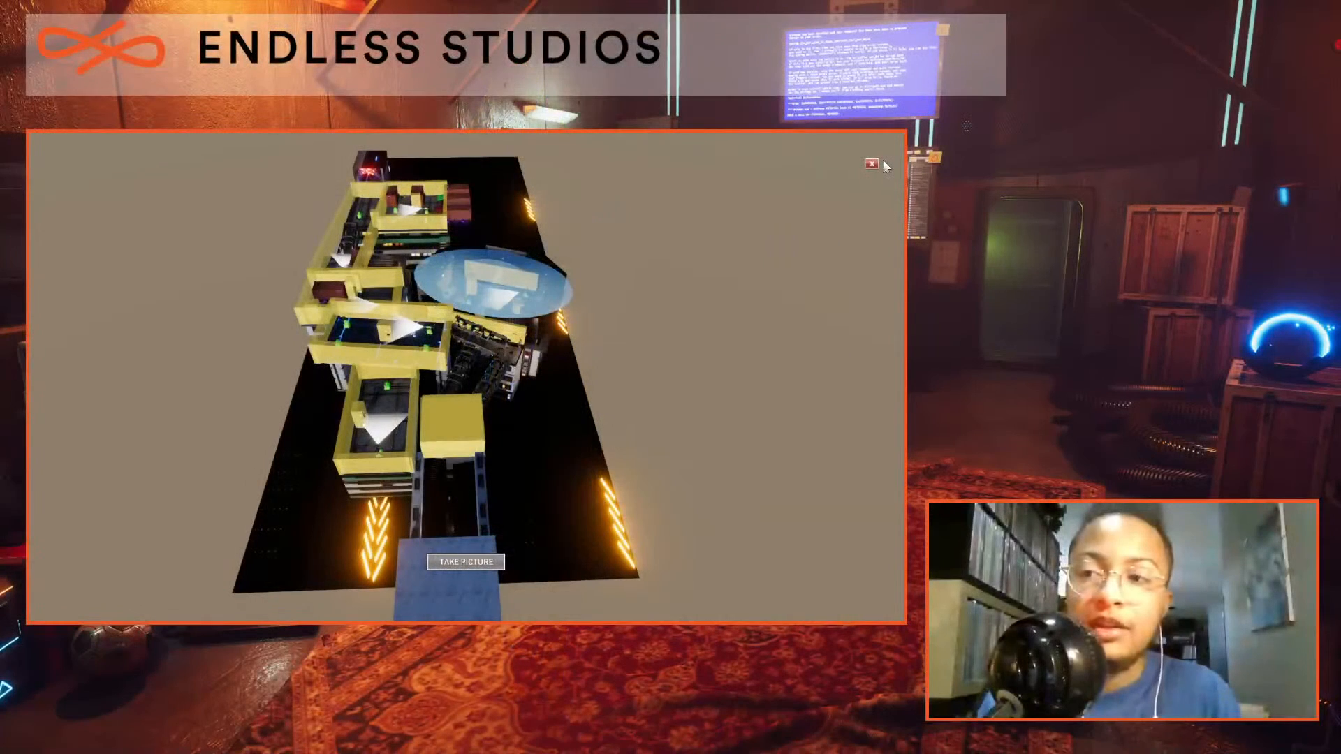
{"action": "left_click", "coordinate": [871, 164]}
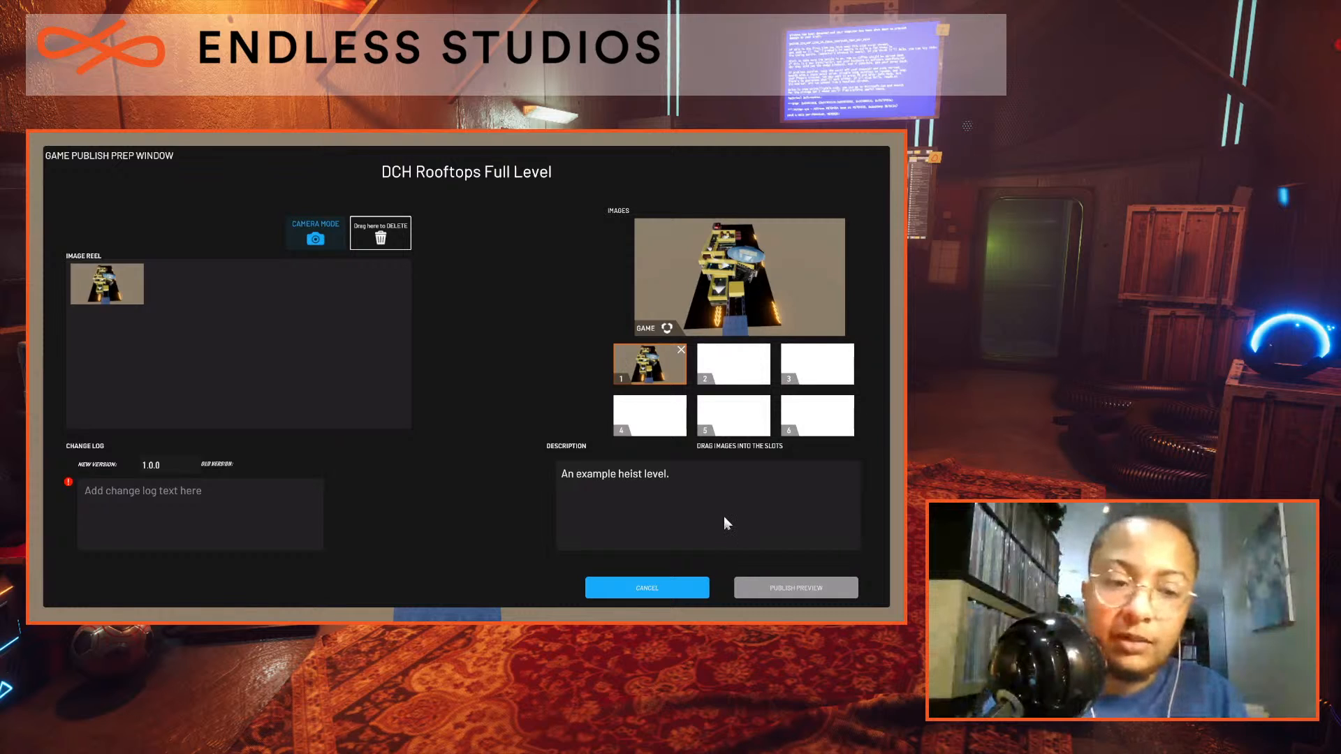
{"action": "left_click", "coordinate": [641, 592]}
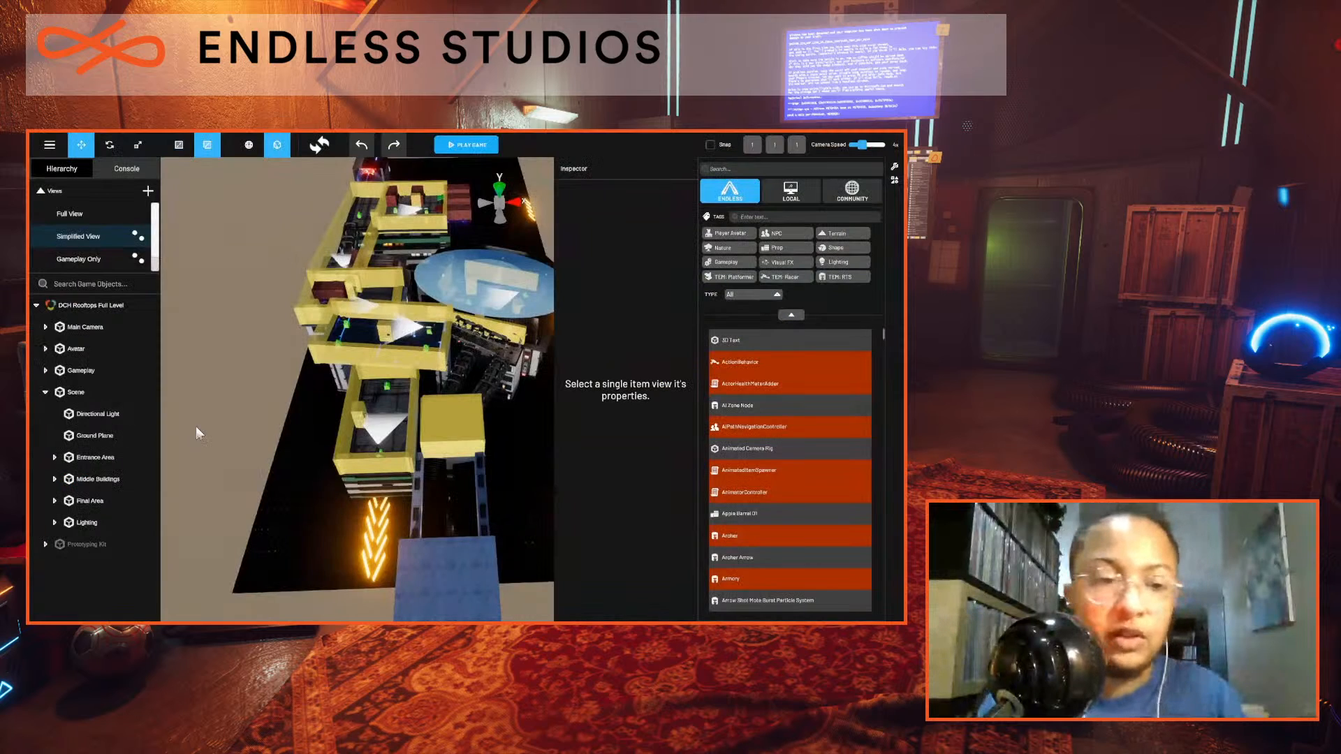
Disable the Gameplay group to hide its volumes, and reopen the publish preparation for the game.
{"action": "left_click", "coordinate": [94, 372]}
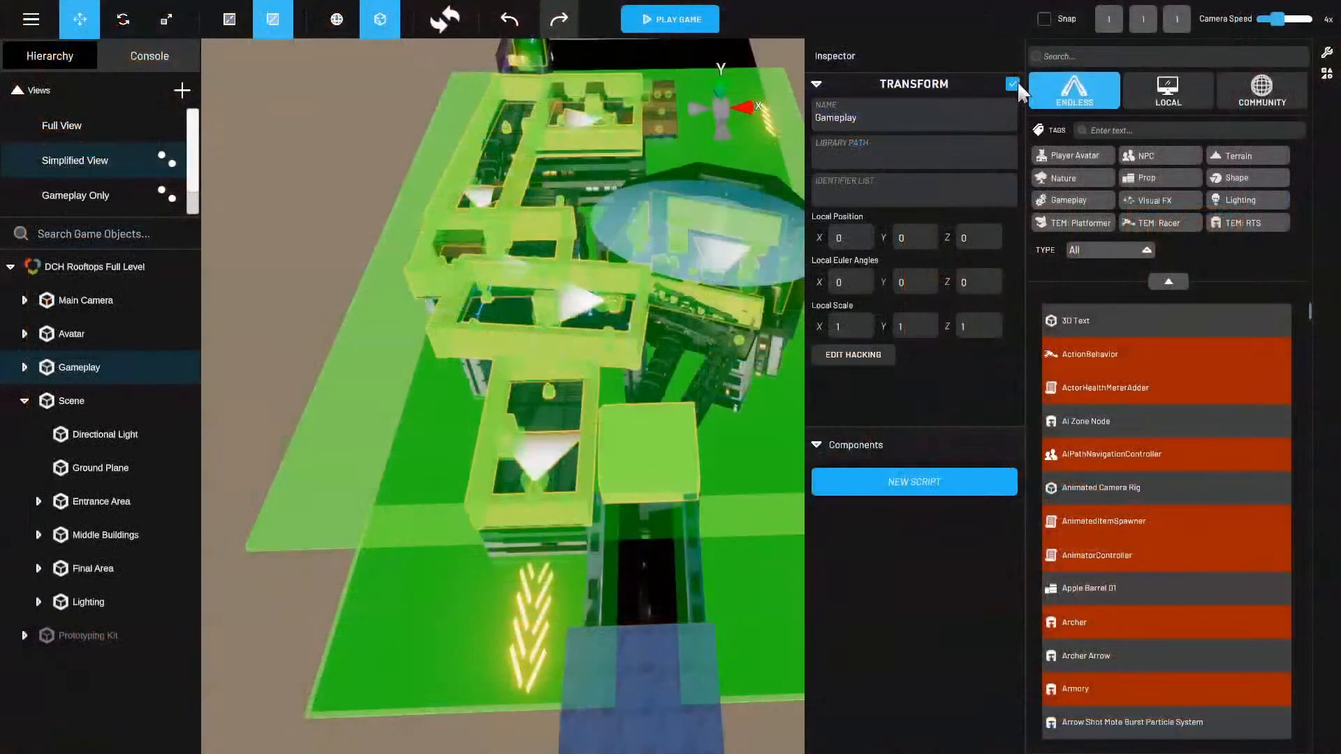
{"action": "left_click", "coordinate": [1013, 84]}
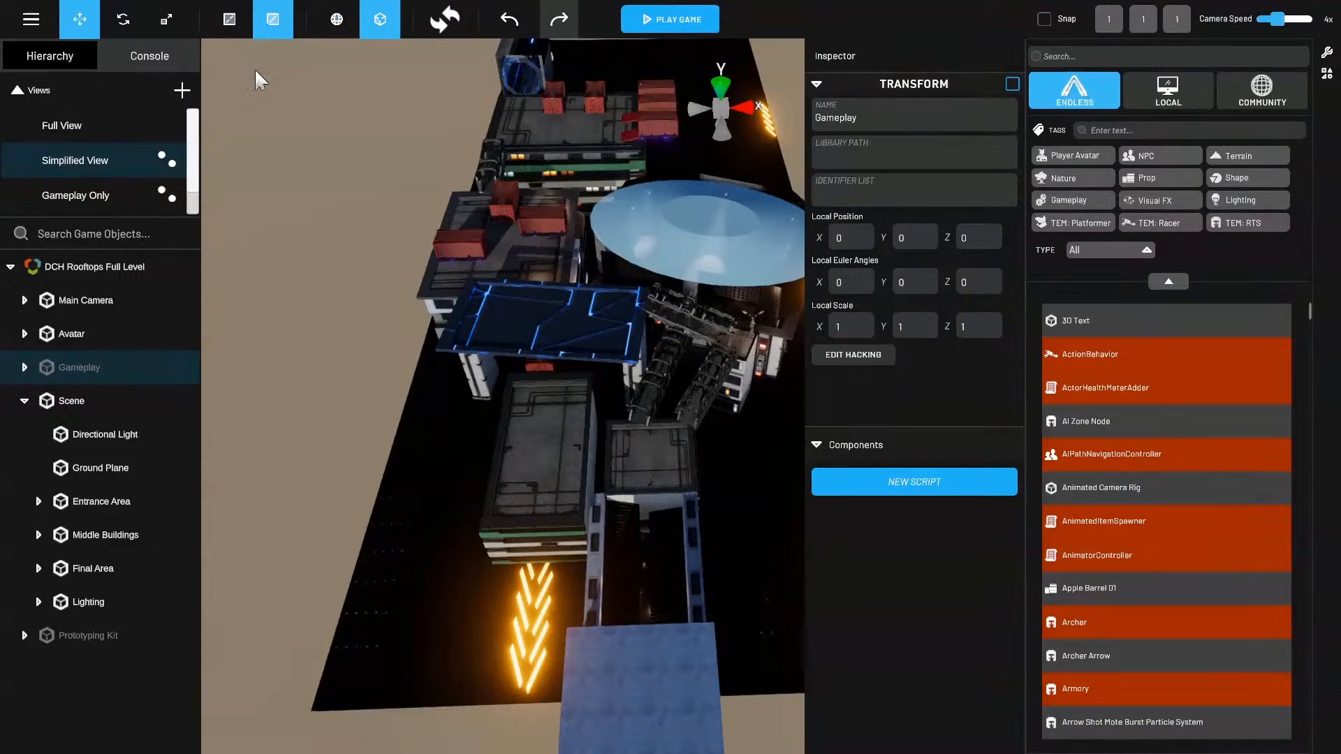
{"action": "left_click", "coordinate": [31, 19]}
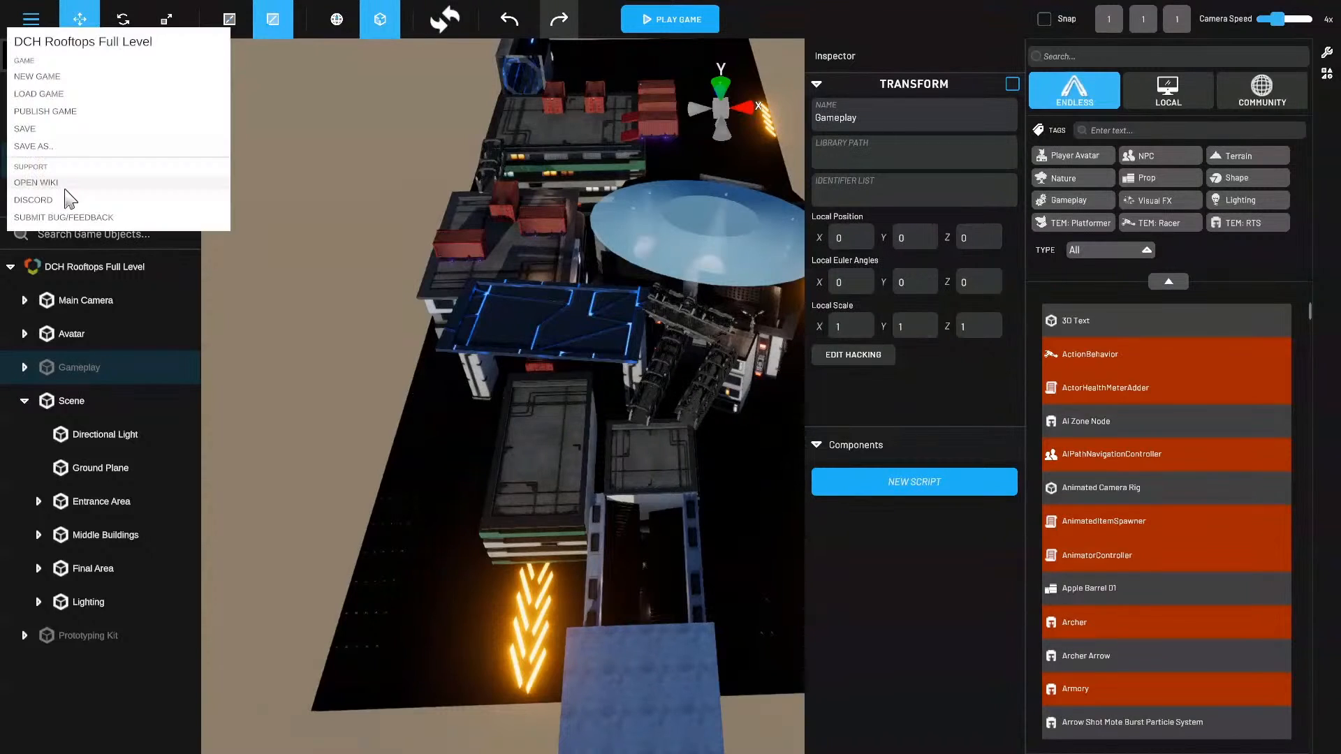
{"action": "left_click", "coordinate": [85, 111]}
{"action": "left_click", "coordinate": [768, 395]}
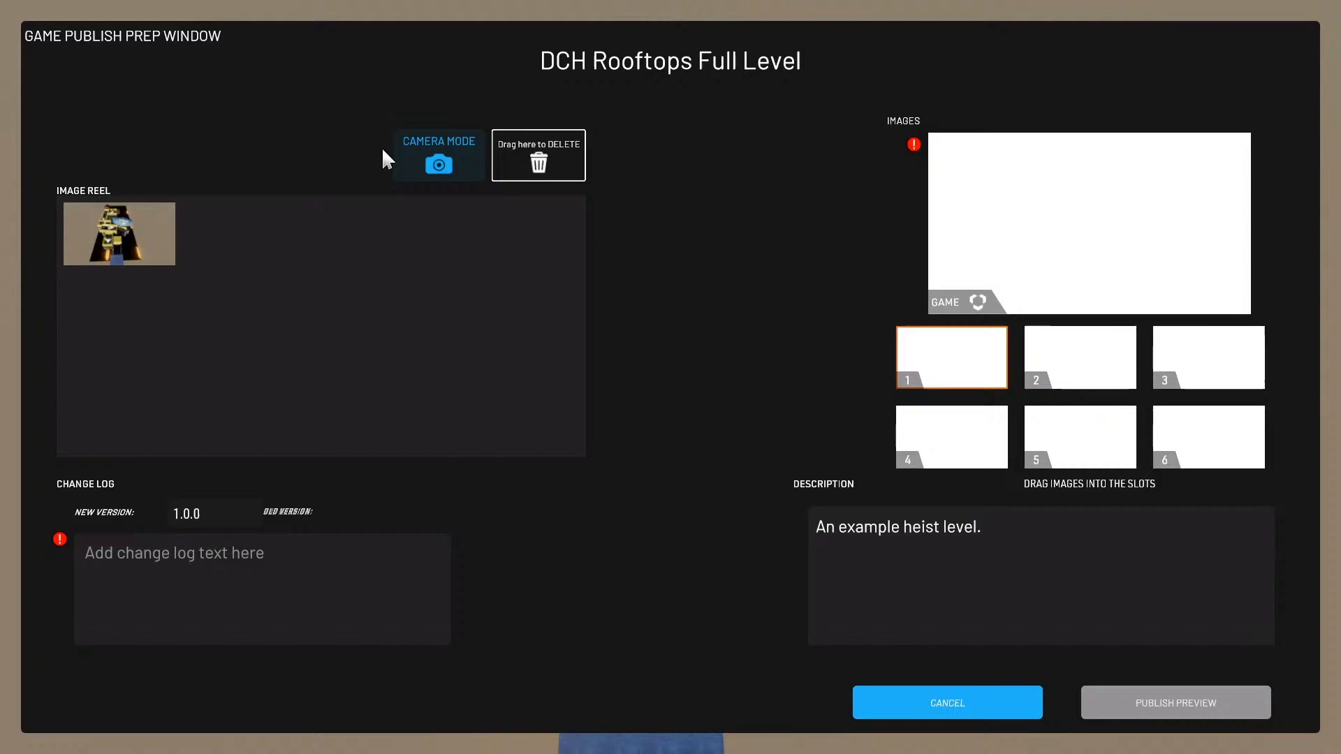
Take a publish picture looking across the rooftops from the entrance end of the level.
{"action": "left_click", "coordinate": [403, 150]}
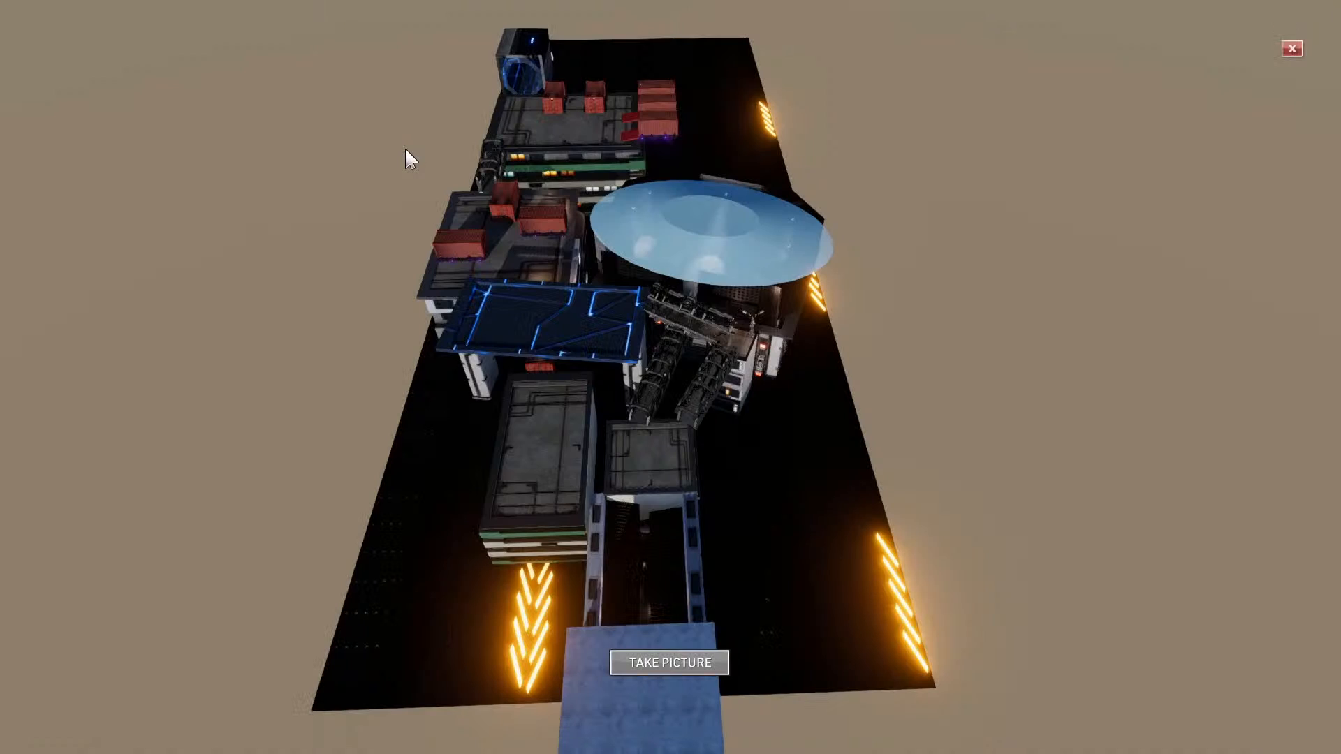
{"action": "right_click_drag", "start_coordinate": [551, 437], "coordinate": [658, 207]}
{"action": "key", "text": "w"}
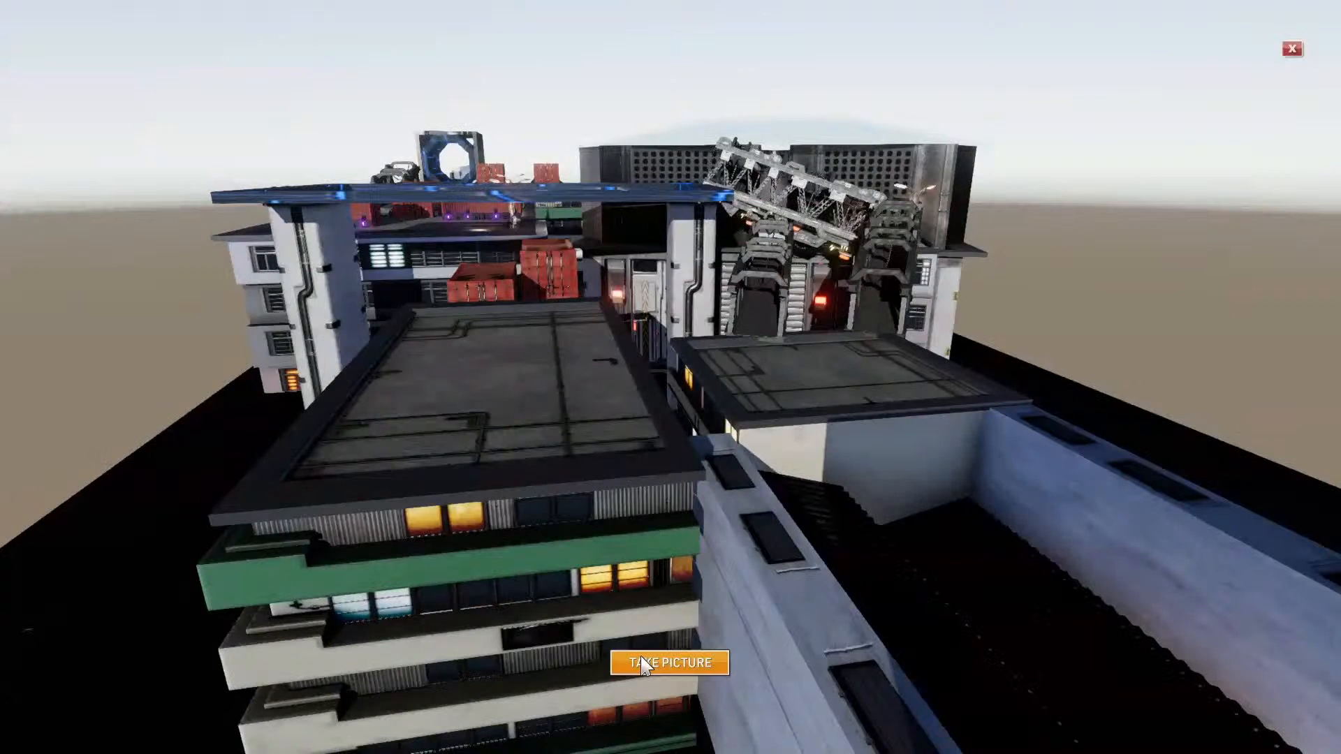
Frame a publish picture of the entrance alley with the street lamp and the avatar.
{"action": "right_click_drag", "start_coordinate": [1040, 426], "coordinate": [964, 419]}
{"action": "middle_click_drag", "start_coordinate": [963, 419], "coordinate": [856, 332]}
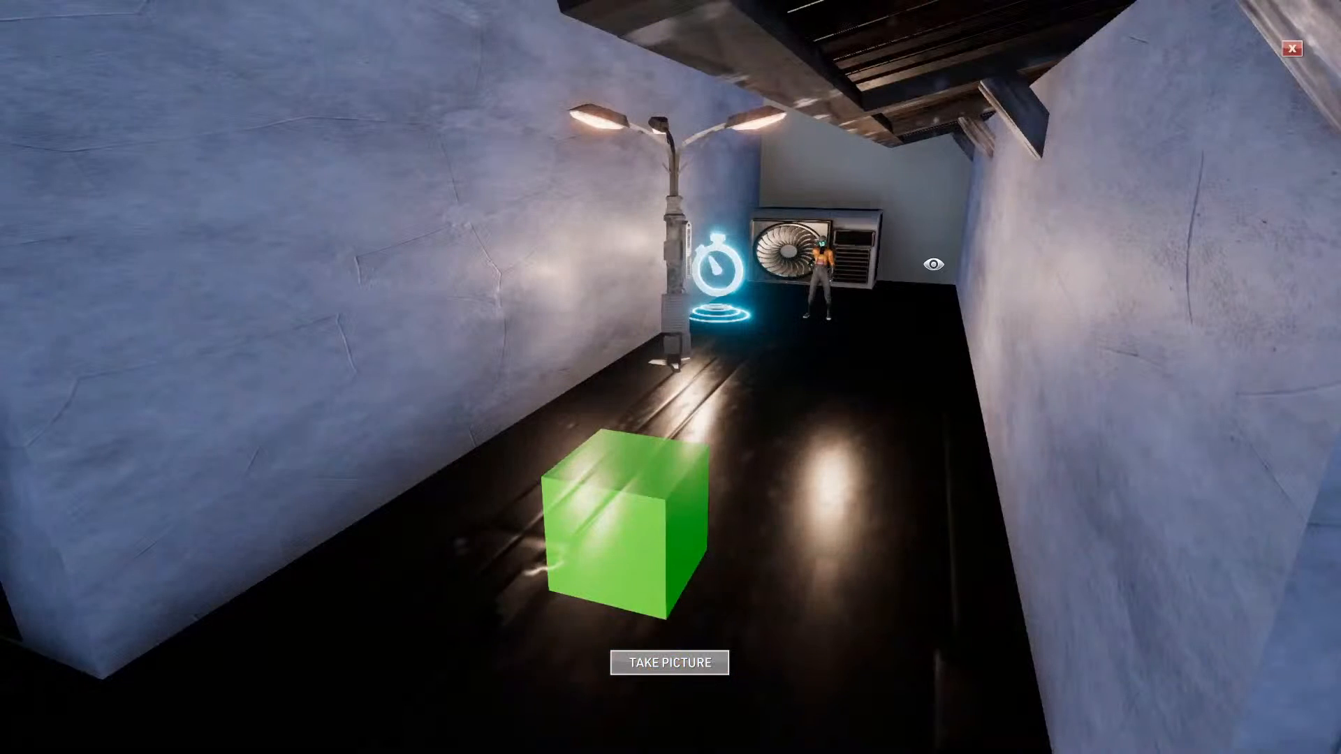
{"action": "right_click_drag", "start_coordinate": [934, 264], "coordinate": [685, 326]}
{"action": "scroll", "coordinate": [685, 327], "scroll_direction": "up", "scroll_amount": 3}
Frame a publish picture of the swivel-light beams on the floor inside the domed building.
{"action": "middle_click_drag", "start_coordinate": [658, 338], "coordinate": [878, 421]}
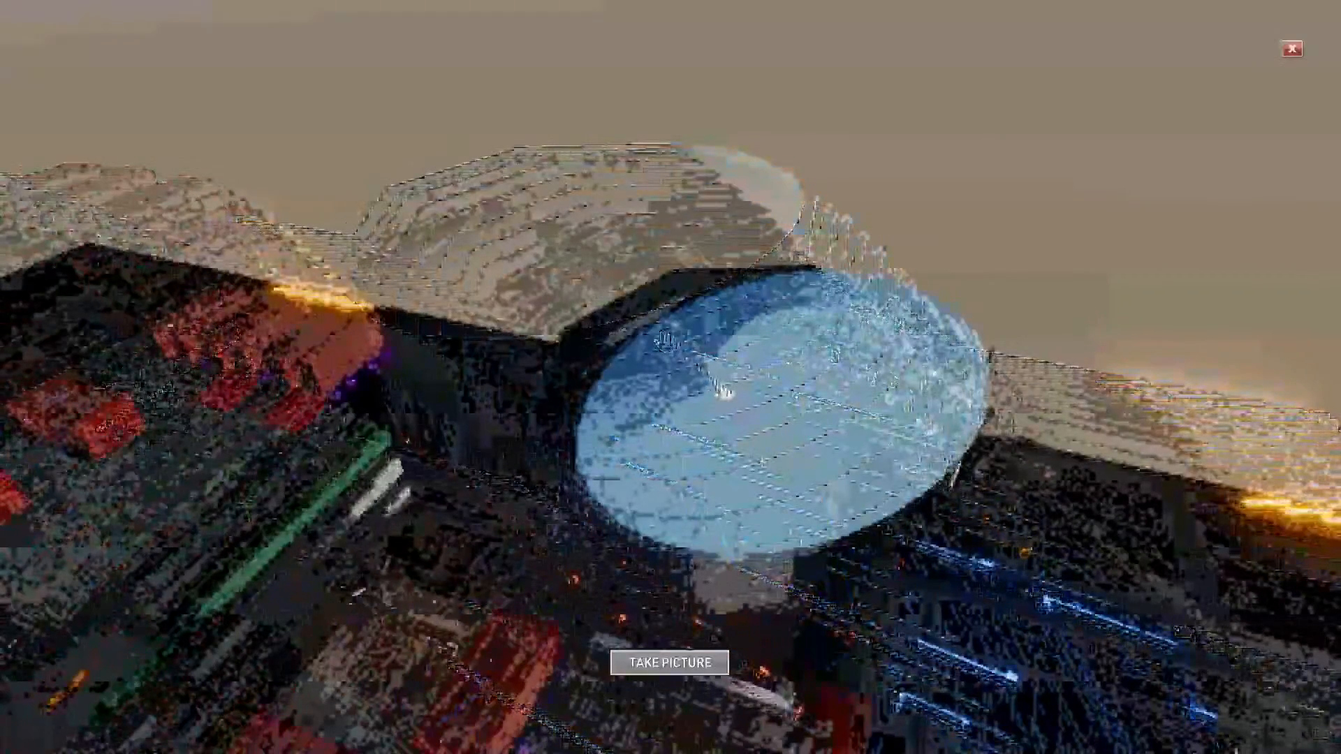
{"action": "scroll", "coordinate": [760, 388], "scroll_direction": "up", "scroll_amount": 3}
{"action": "scroll", "coordinate": [847, 386], "scroll_direction": "up", "scroll_amount": 5}
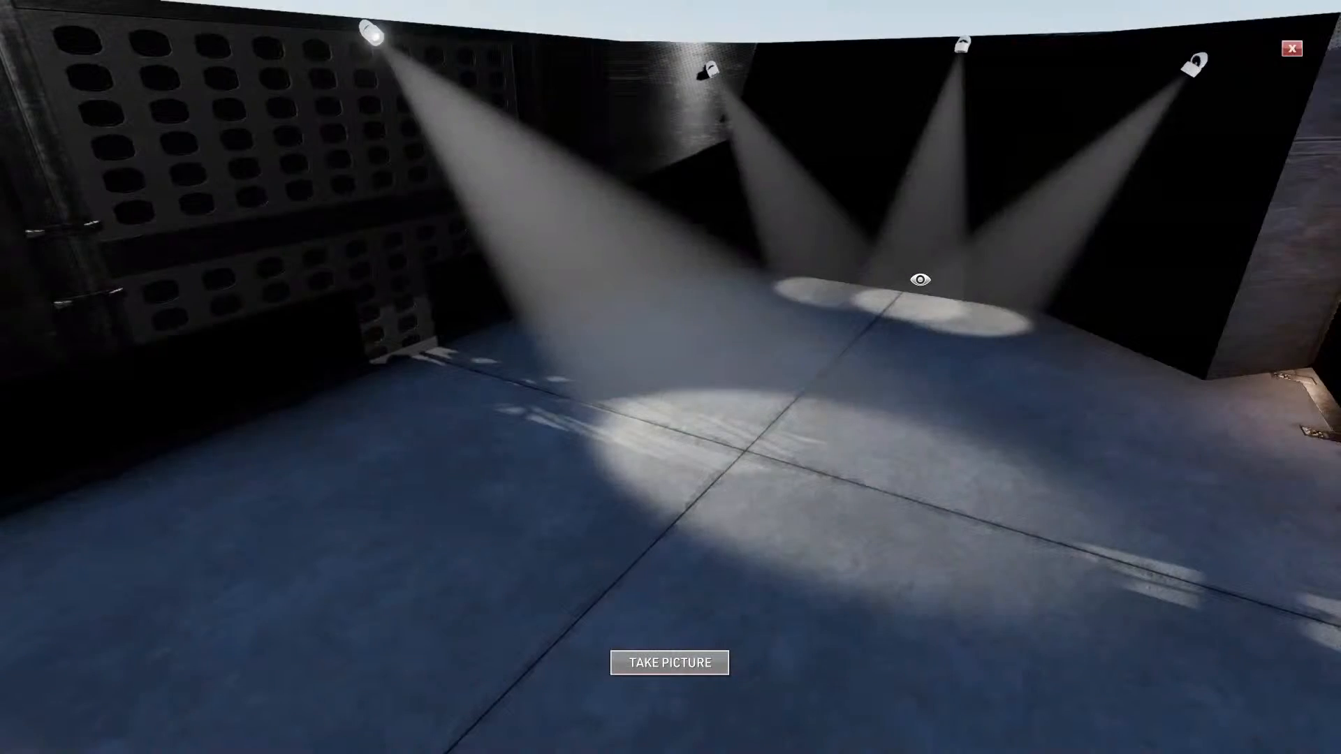
Take a publish picture of the glass dome from outside and another of the red containers on the middle rooftop.
{"action": "scroll", "coordinate": [920, 279], "scroll_direction": "down", "scroll_amount": 10}
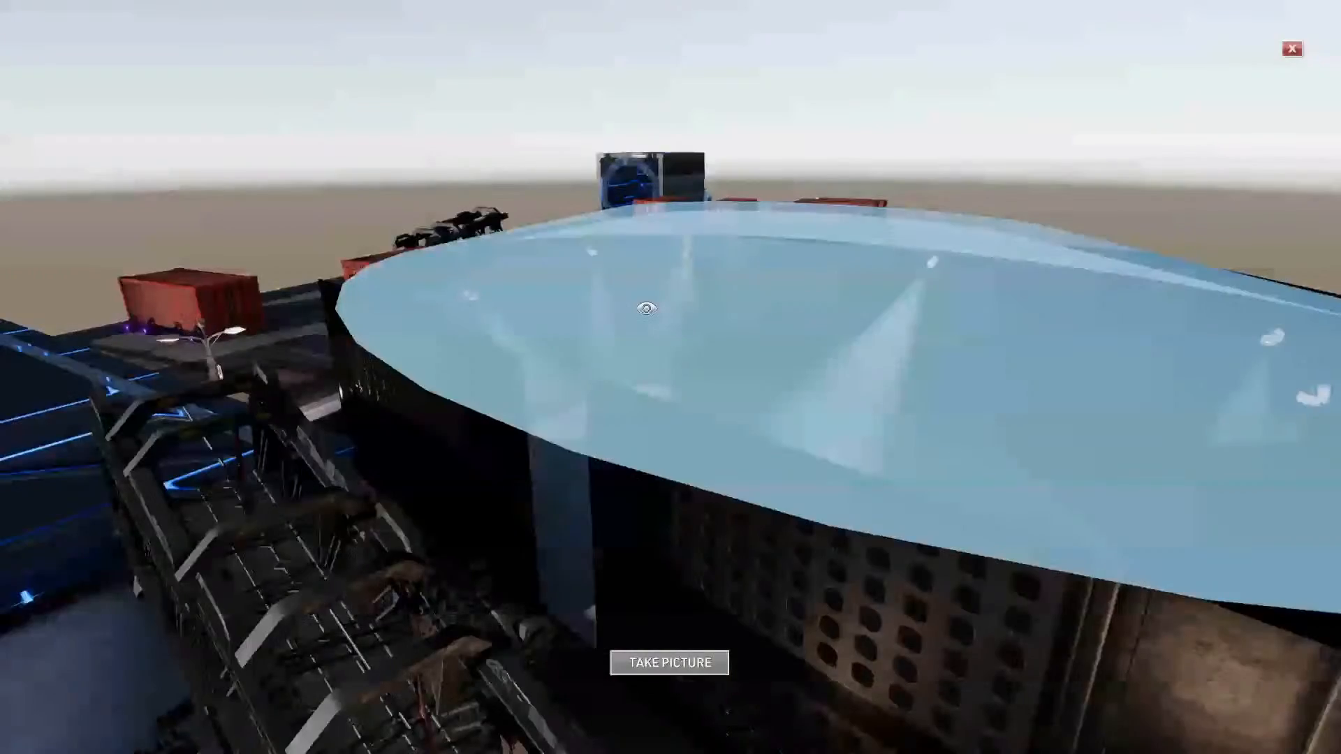
{"action": "left_click_drag", "start_coordinate": [643, 305], "coordinate": [721, 438]}
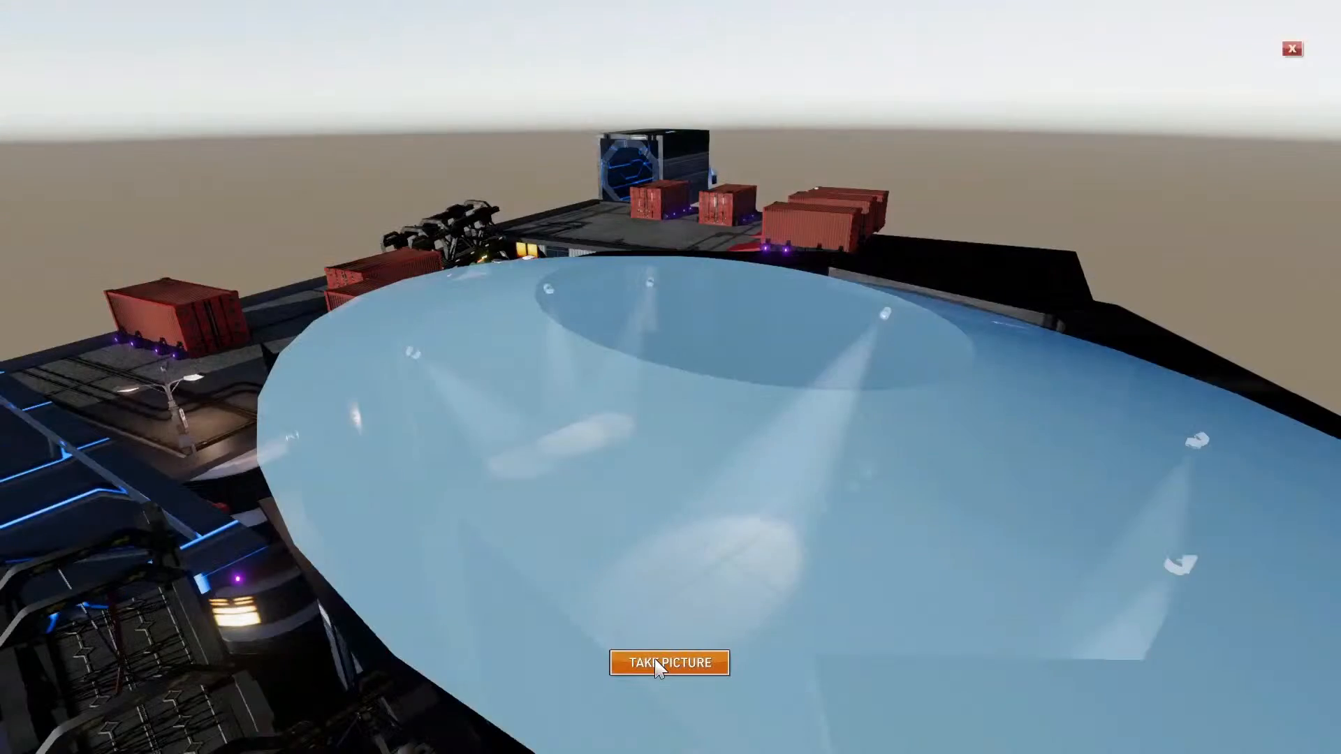
{"action": "right_click_drag", "start_coordinate": [667, 432], "coordinate": [691, 392]}
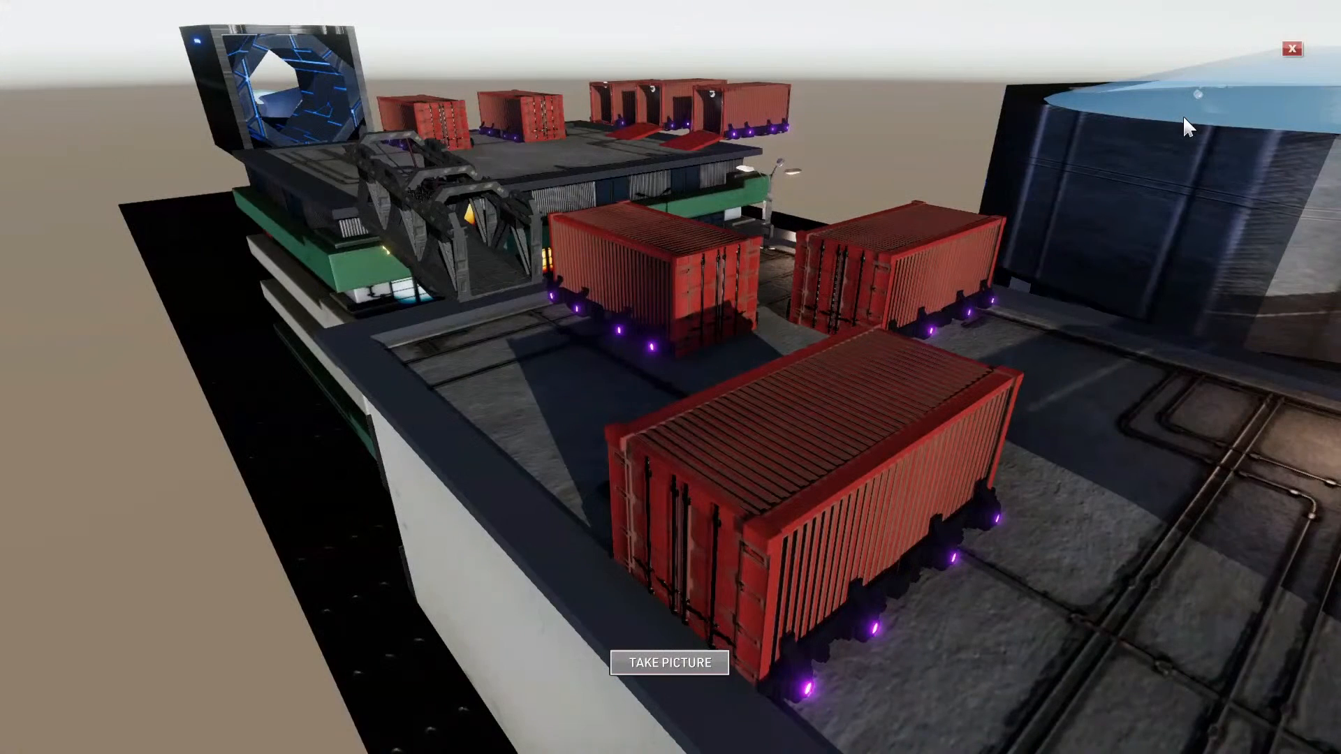
Leave camera mode and the publish preparation without publishing, and re-enable the Gameplay object in the level.
{"action": "left_click", "coordinate": [1292, 48]}
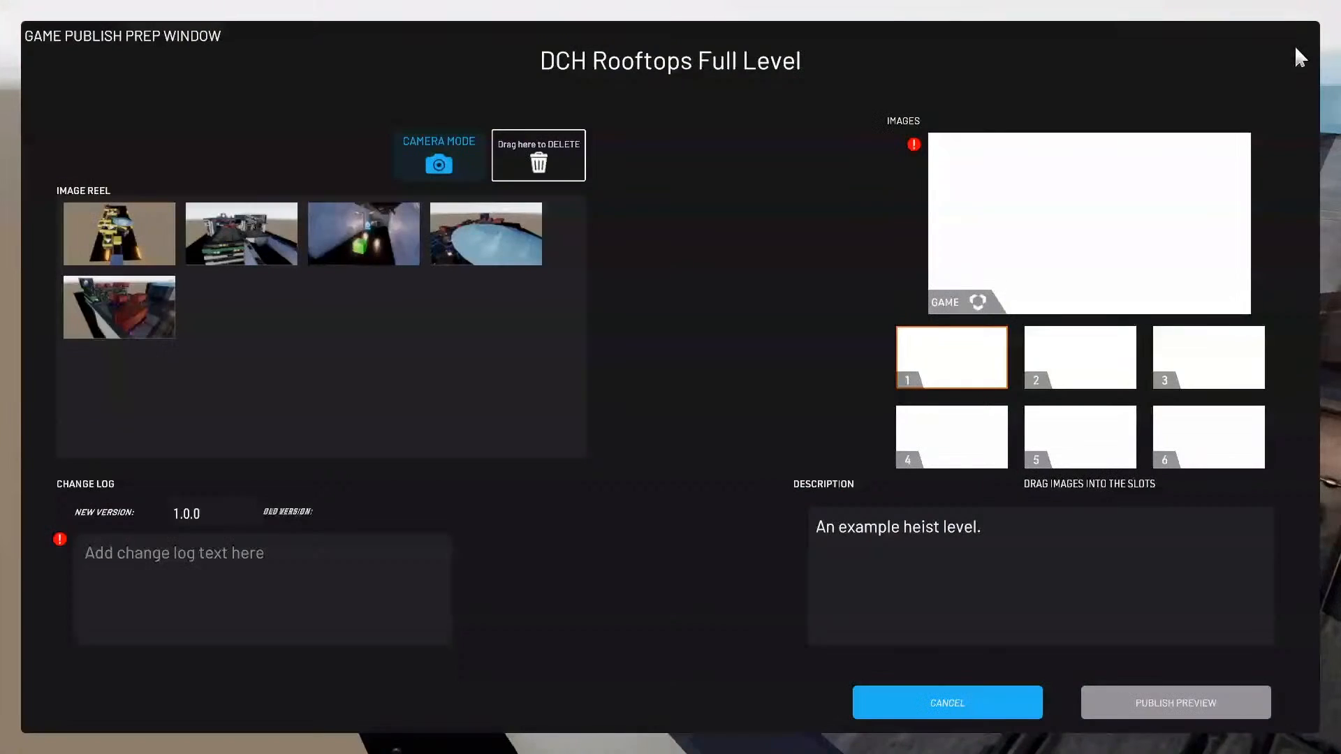
{"action": "left_click", "coordinate": [996, 700]}
{"action": "left_click", "coordinate": [104, 371]}
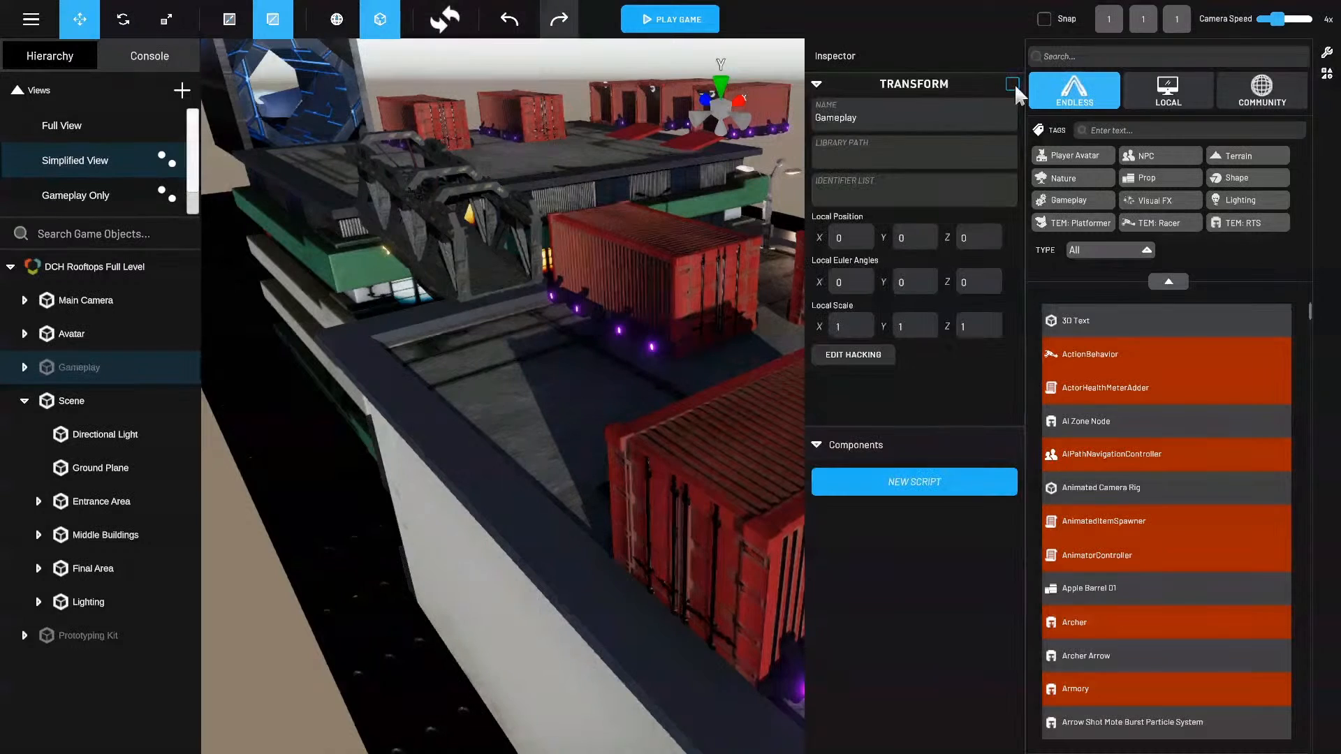
{"action": "left_click", "coordinate": [1012, 84]}
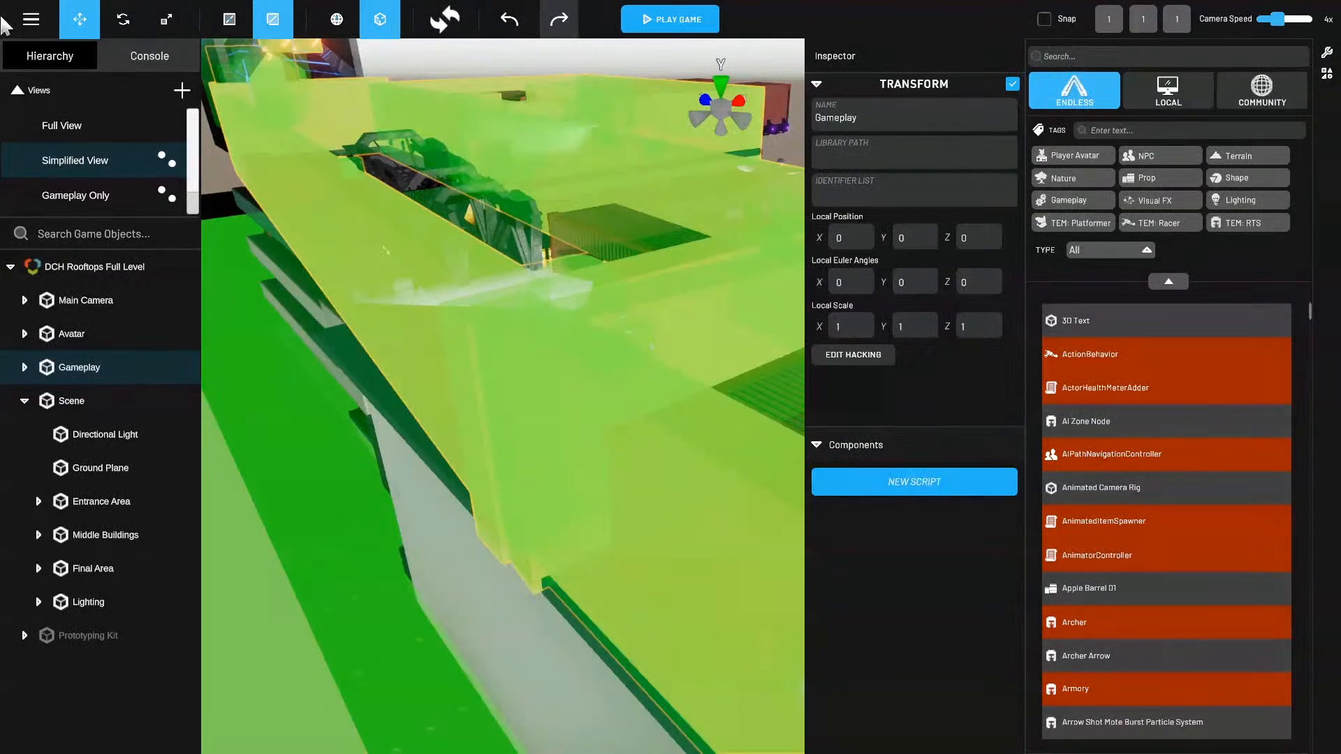
Reopen the publish preparation and fill image slots 1 to 5 with the overhead, rooftops, glass dome, red containers and entrance alley pictures in that order.
{"action": "left_click", "coordinate": [31, 18]}
{"action": "left_click", "coordinate": [45, 111]}
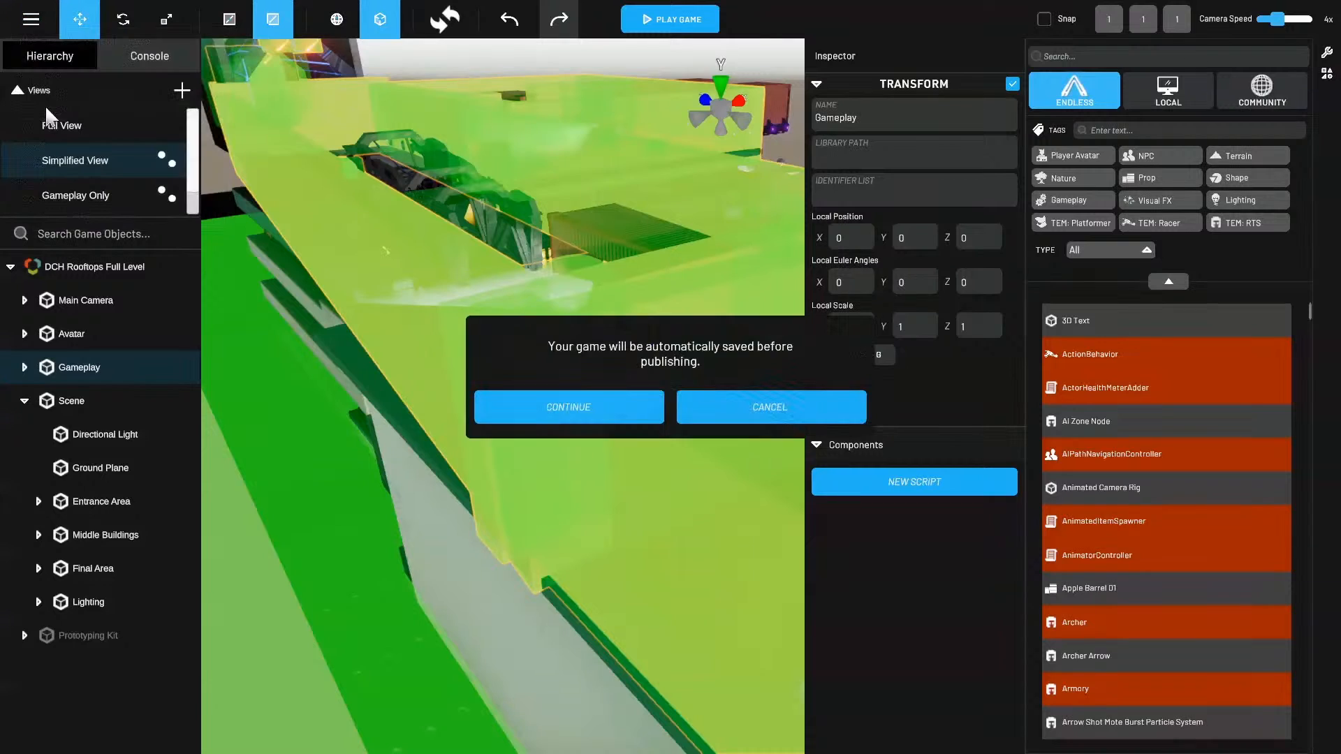
{"action": "left_click", "coordinate": [768, 405]}
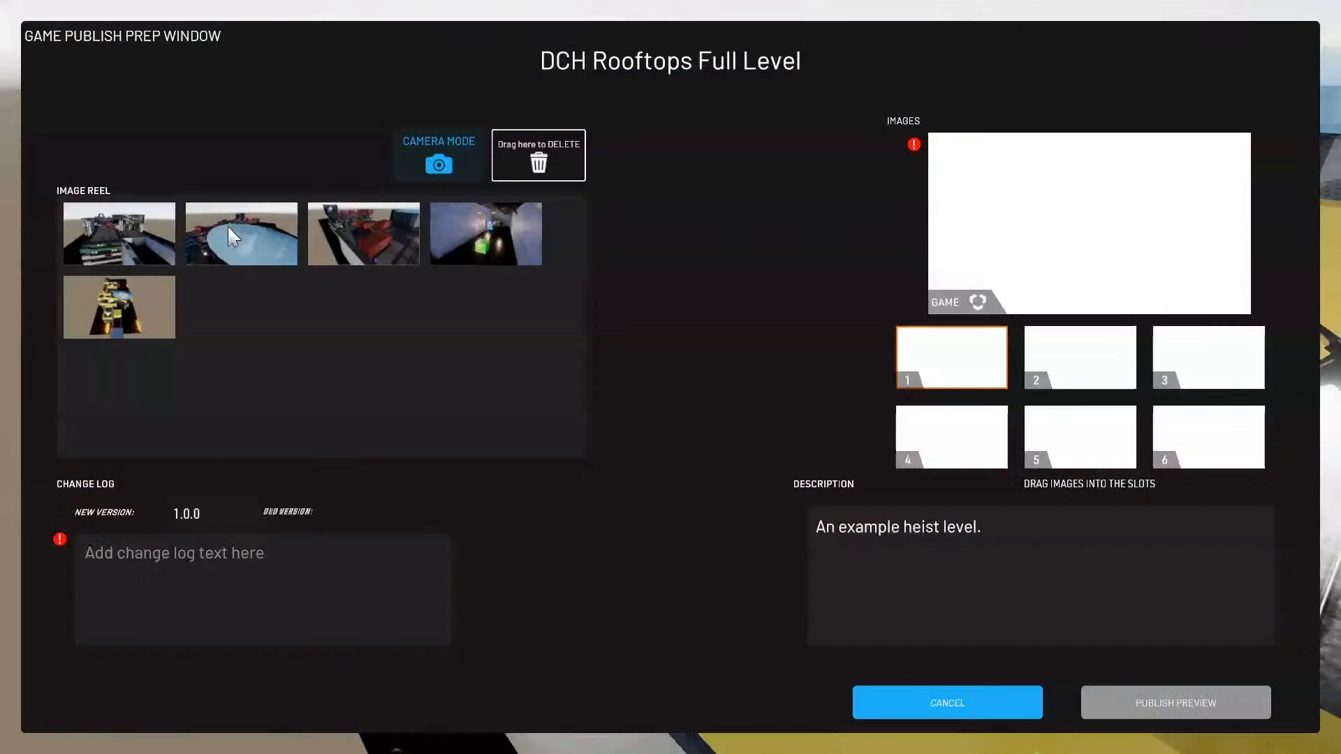
{"action": "left_click_drag", "start_coordinate": [129, 315], "coordinate": [942, 347]}
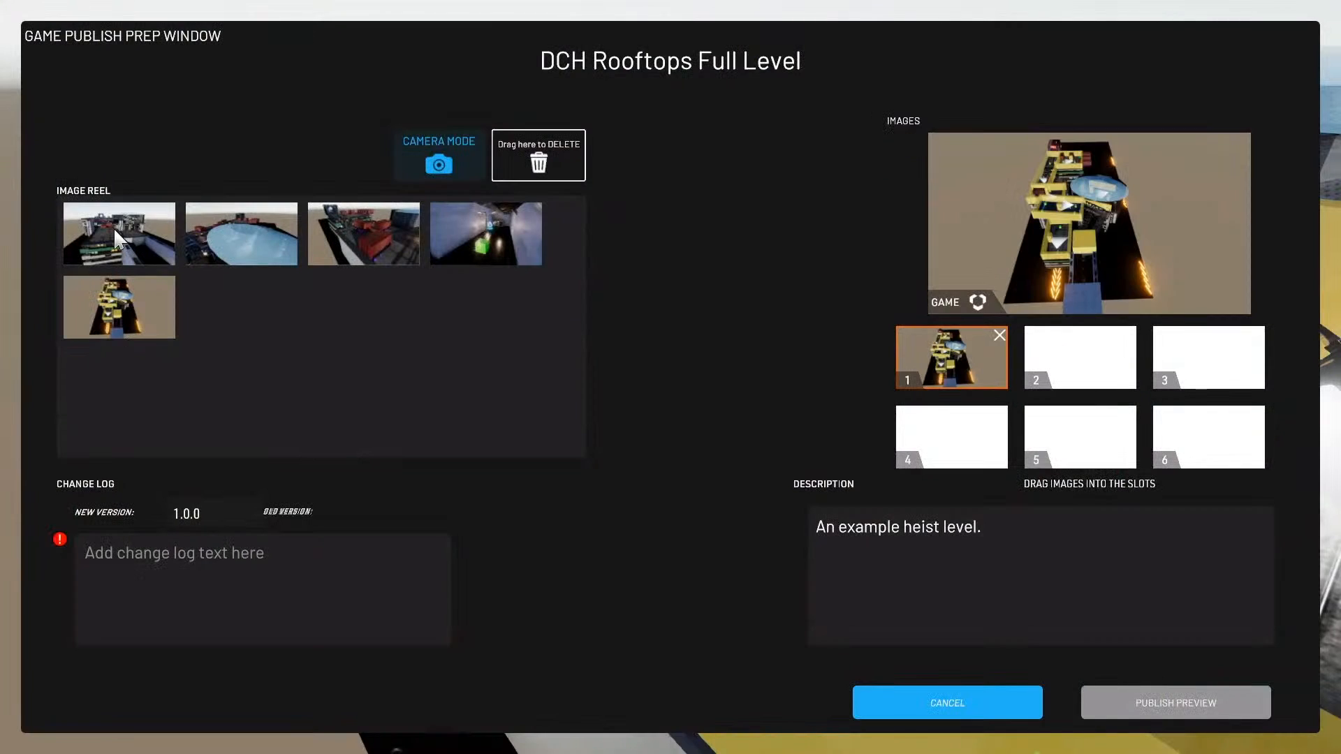
{"action": "left_click_drag", "start_coordinate": [113, 228], "coordinate": [1026, 347]}
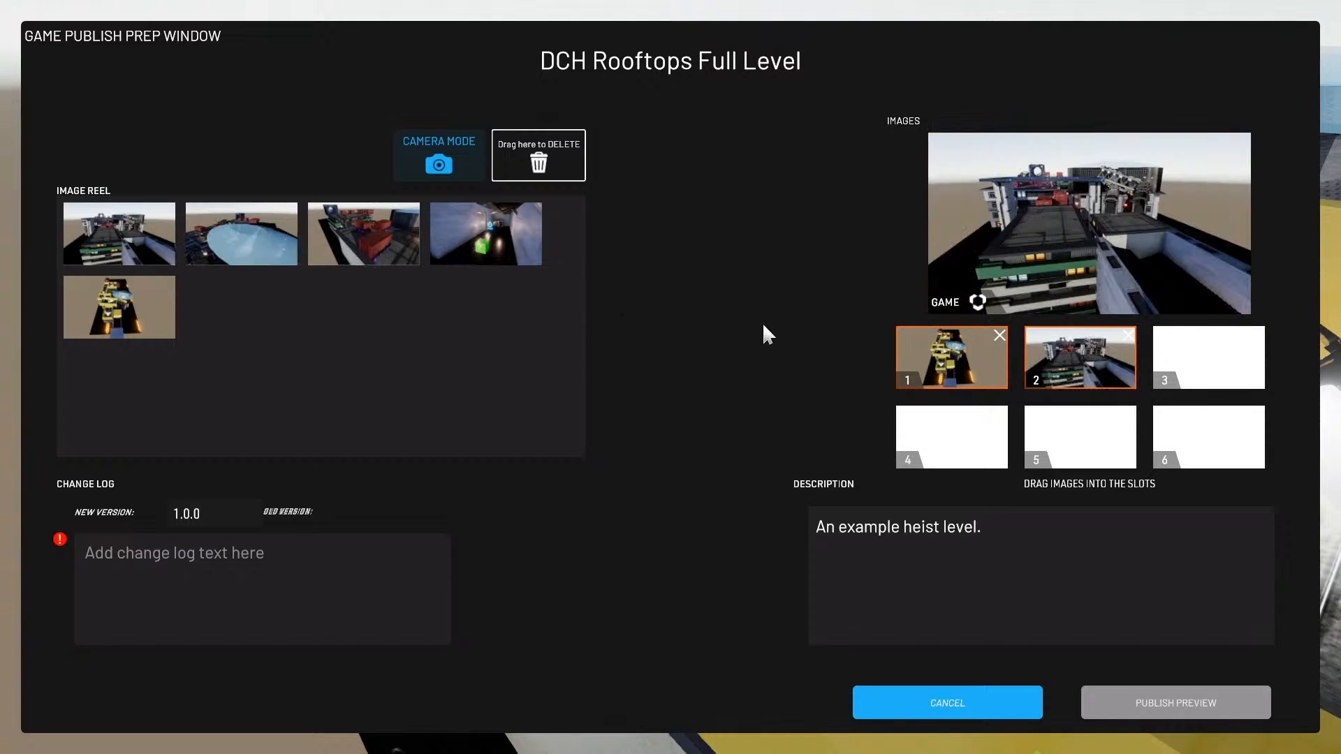
{"action": "left_click_drag", "start_coordinate": [237, 236], "coordinate": [1180, 356]}
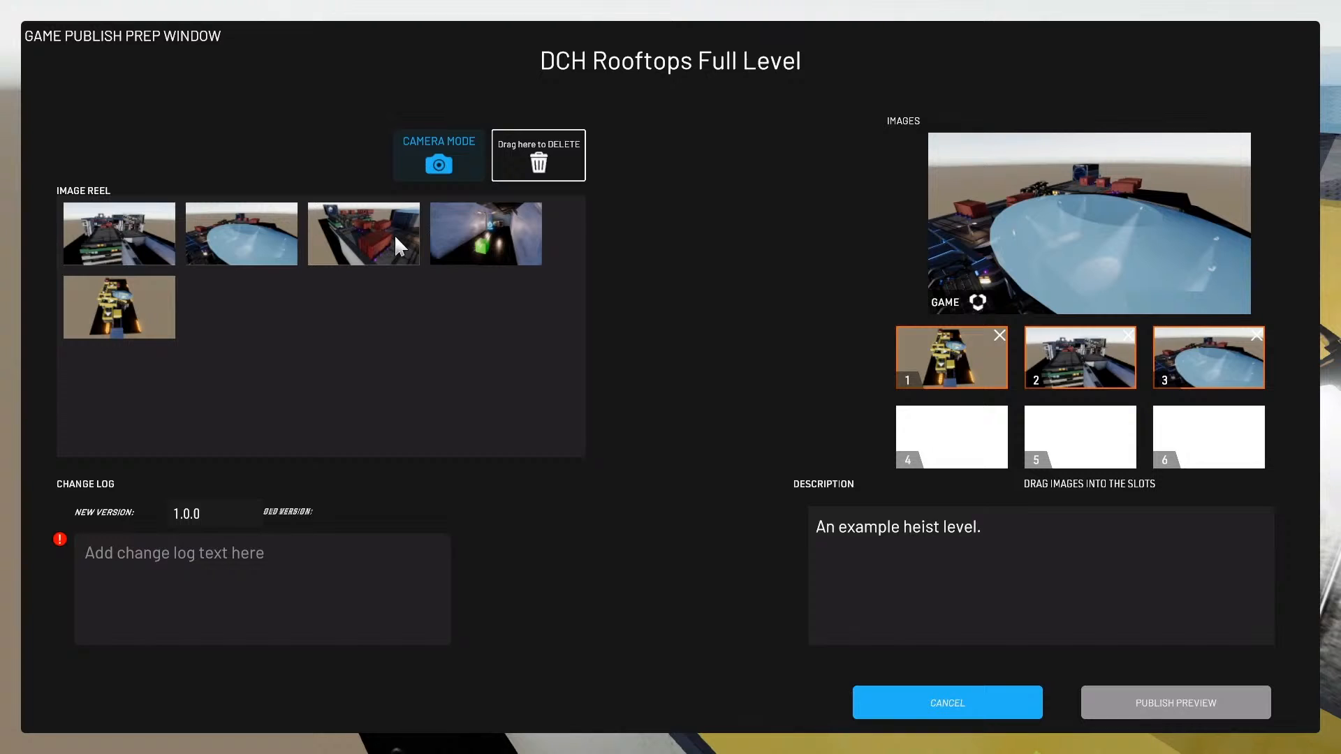
{"action": "left_click_drag", "start_coordinate": [393, 233], "coordinate": [951, 437]}
{"action": "left_click_drag", "start_coordinate": [504, 229], "coordinate": [1086, 429]}
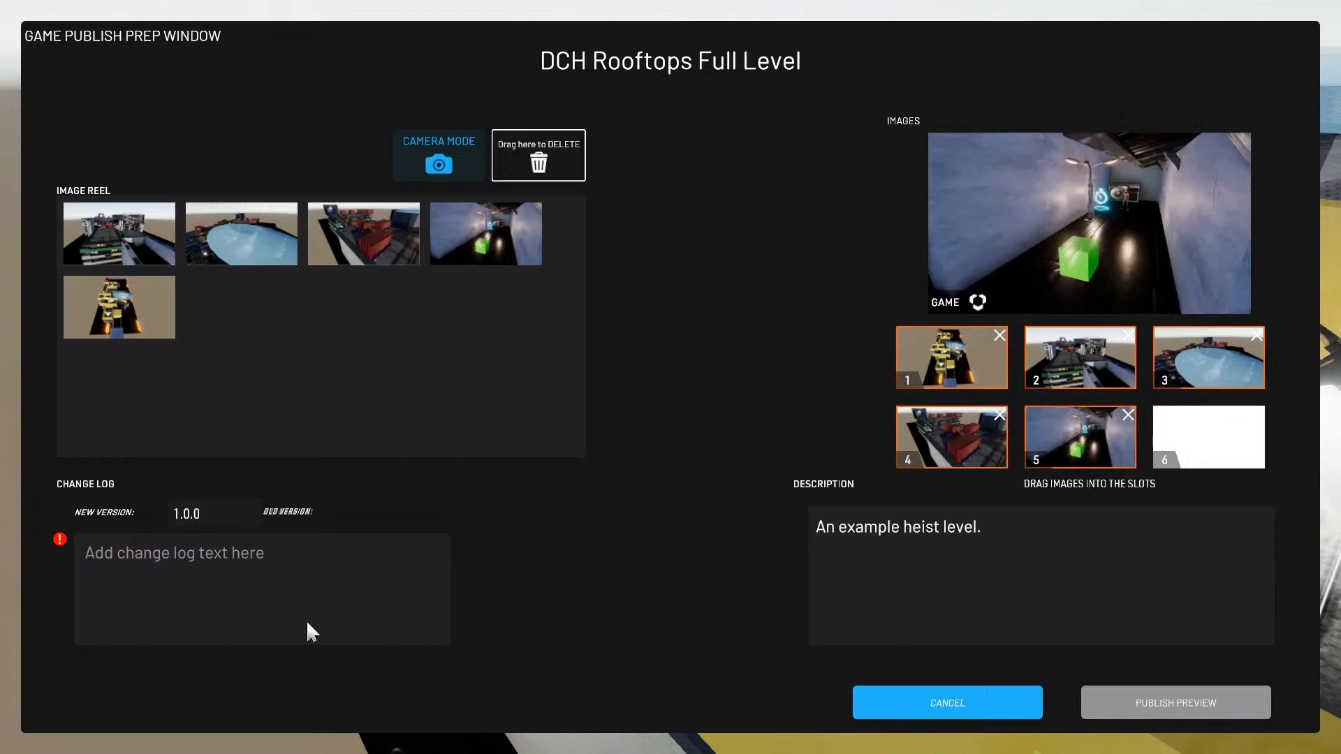
Enter "First full version" as the change log and replace the description with "A rooftop heist level.".
{"action": "left_click", "coordinate": [299, 541]}
{"action": "type", "text": "Fir"}
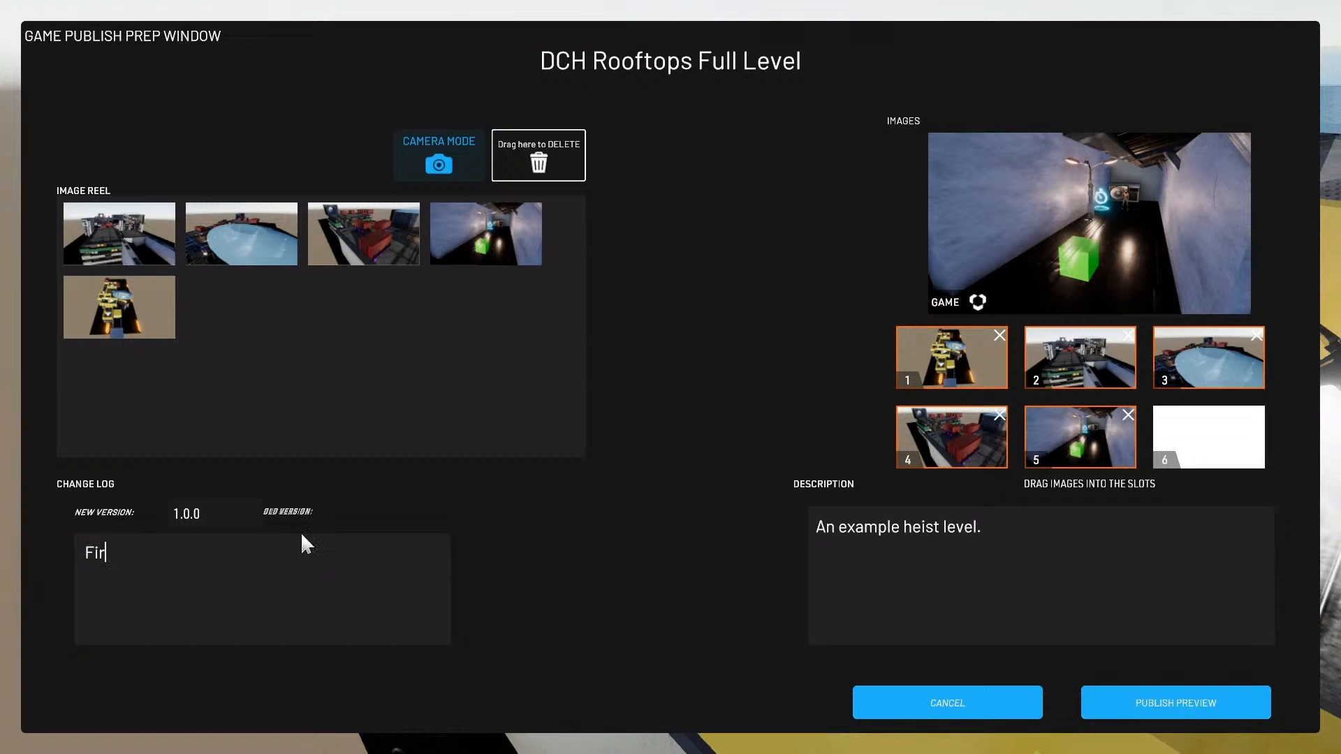
{"action": "type", "text": "st full version"}
{"action": "left_click", "coordinate": [1061, 558]}
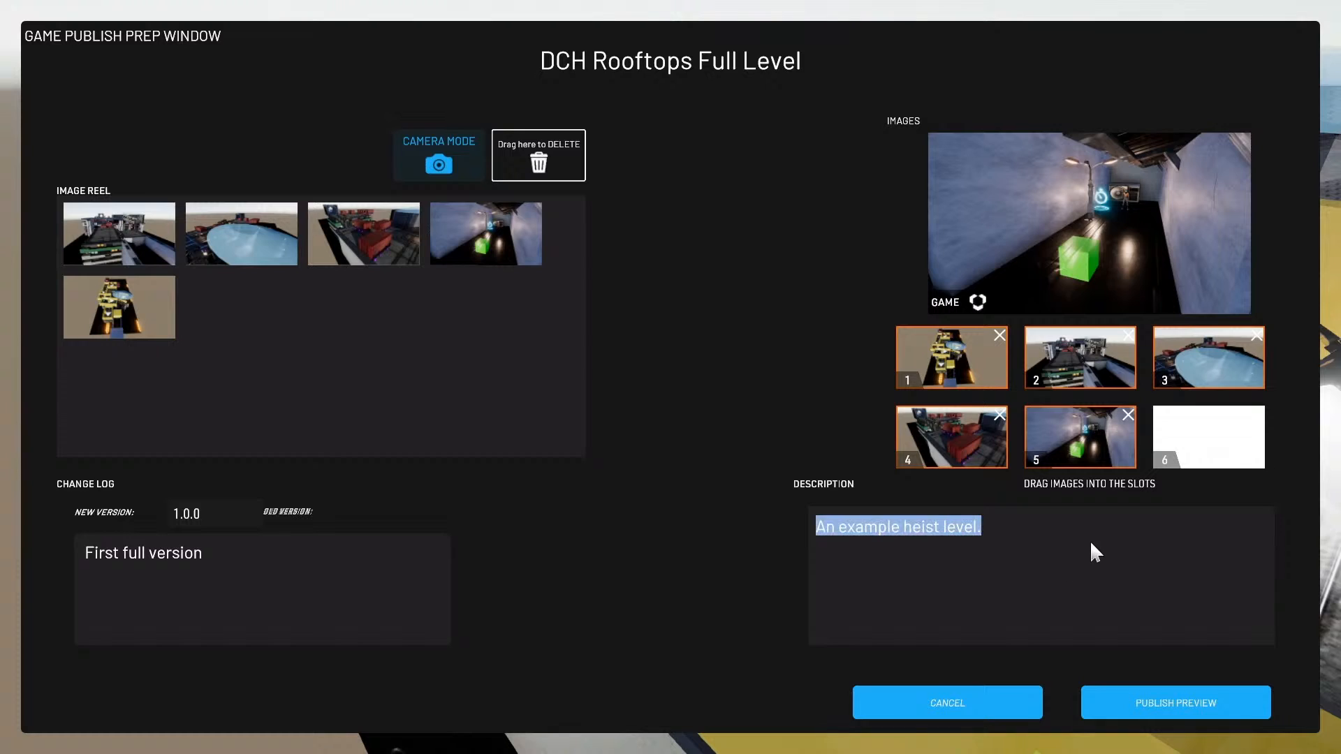
{"action": "type", "text": "A ro"}
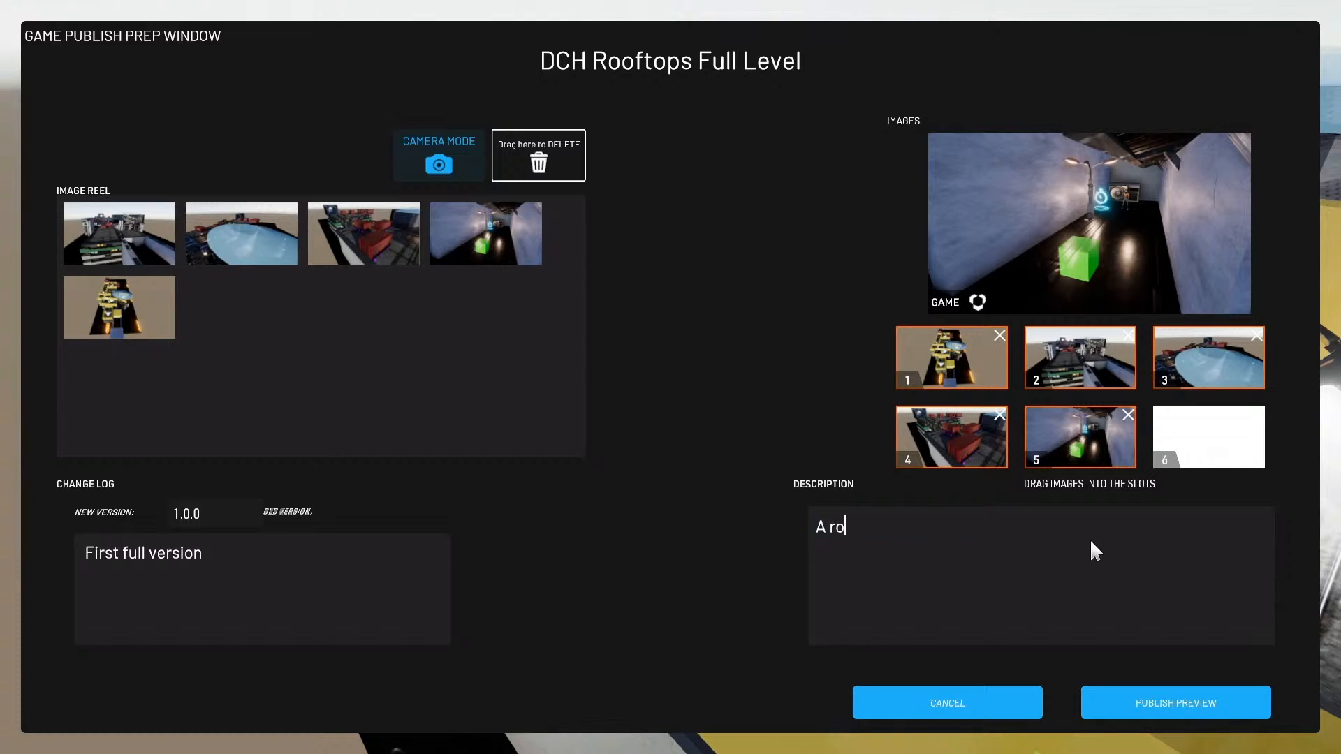
{"action": "type", "text": "oftop heist level"}
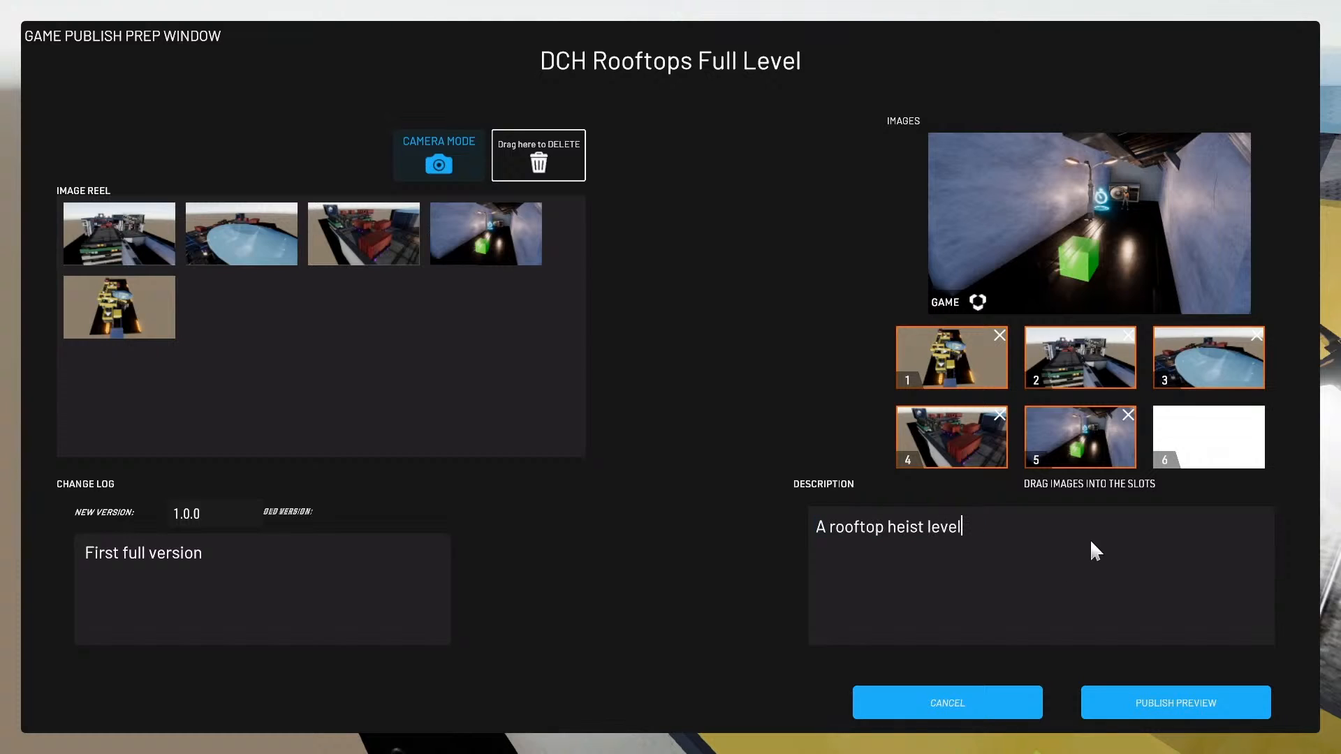
{"action": "type", "text": "."}
Preview the publish page of DCH Rooftops Full Level and publish the game.
{"action": "left_click", "coordinate": [1219, 709]}
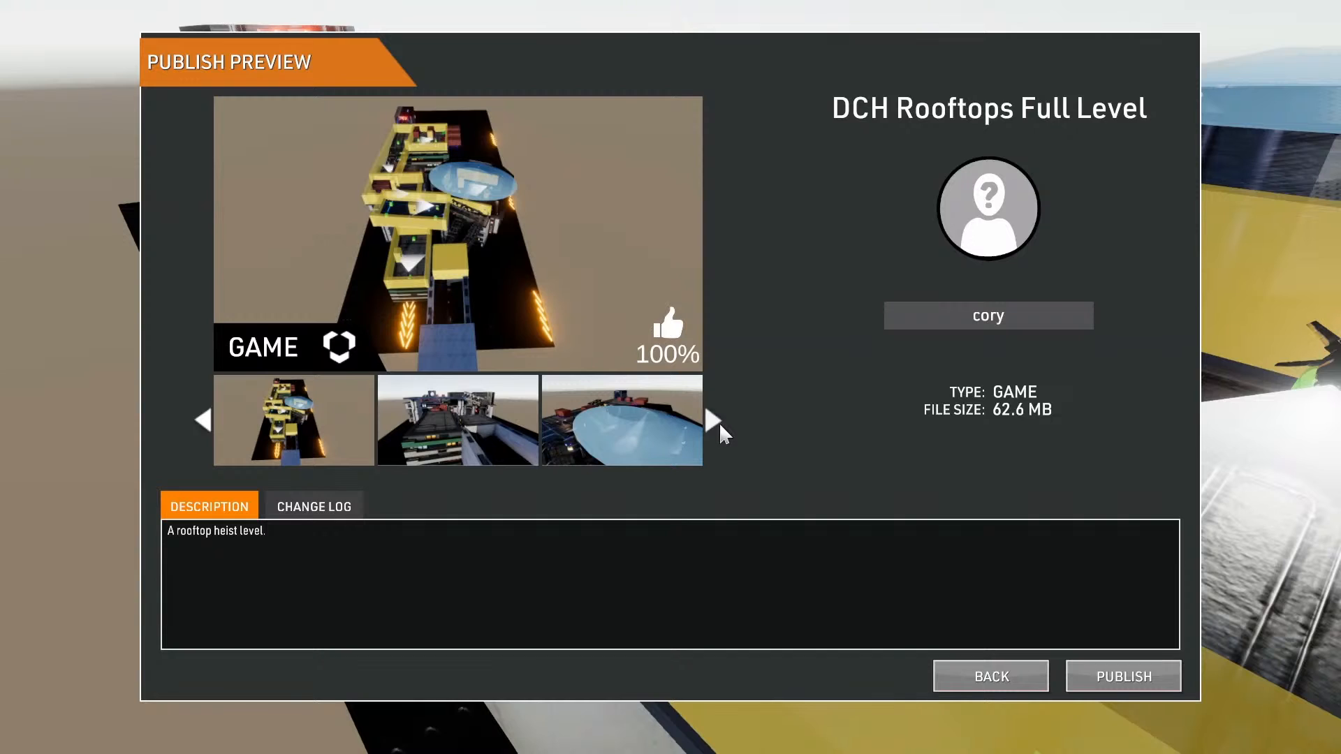
{"action": "left_click", "coordinate": [1151, 675]}
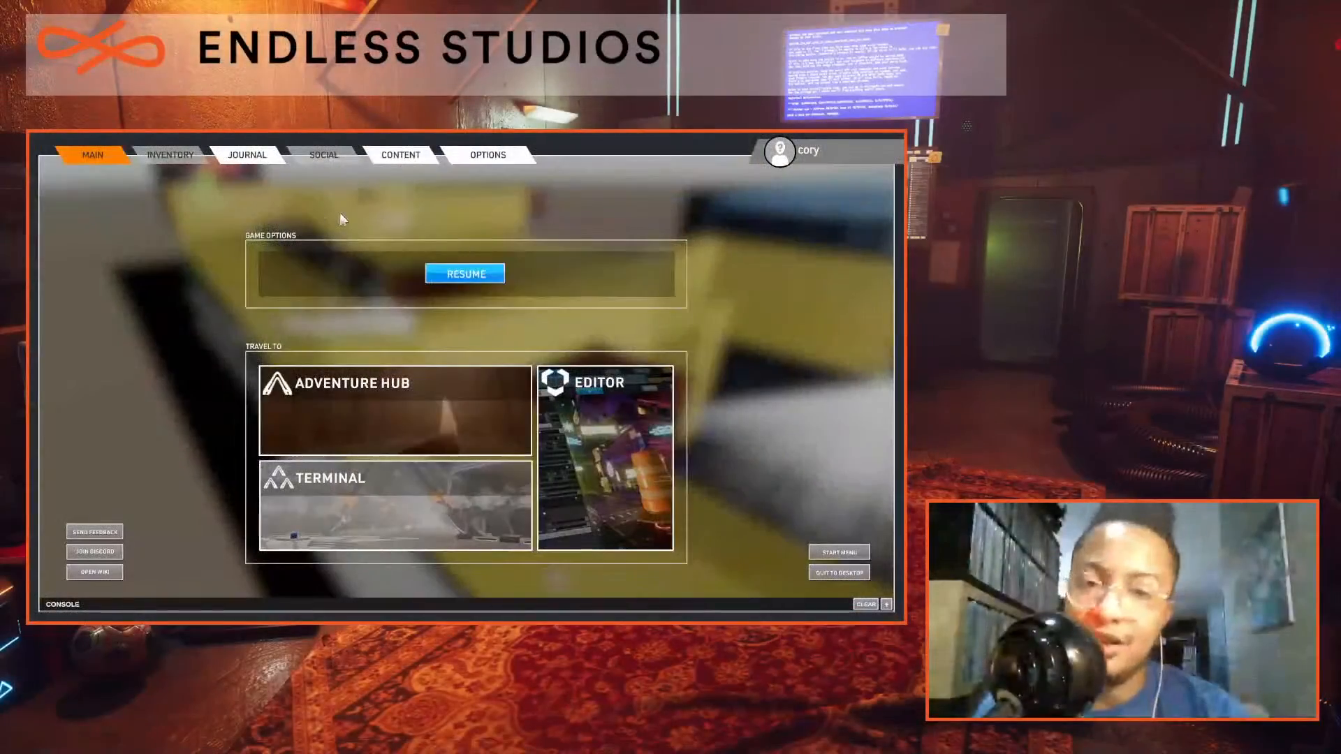
Examine the published pages of DCH Rooftops Full Level and DCH Tower Greybox in the game browser.
{"action": "left_click", "coordinate": [412, 156]}
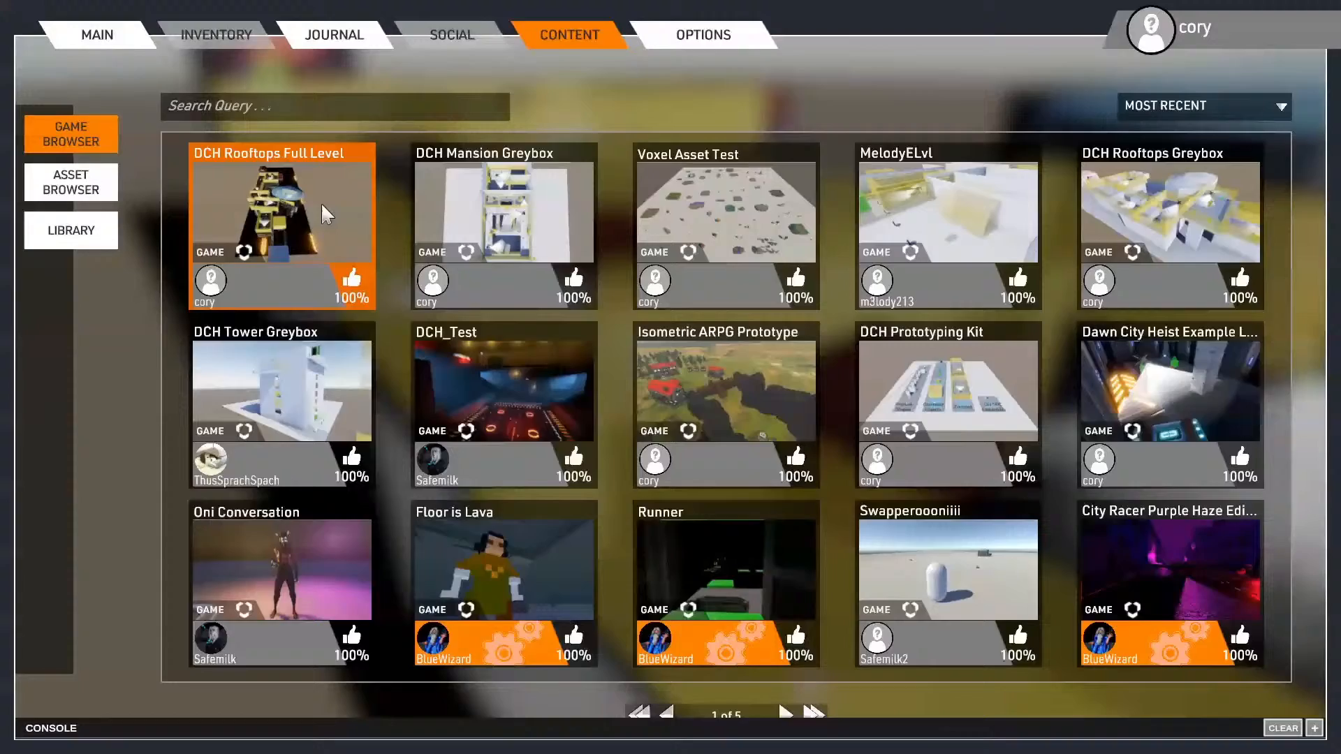
{"action": "left_click", "coordinate": [320, 202]}
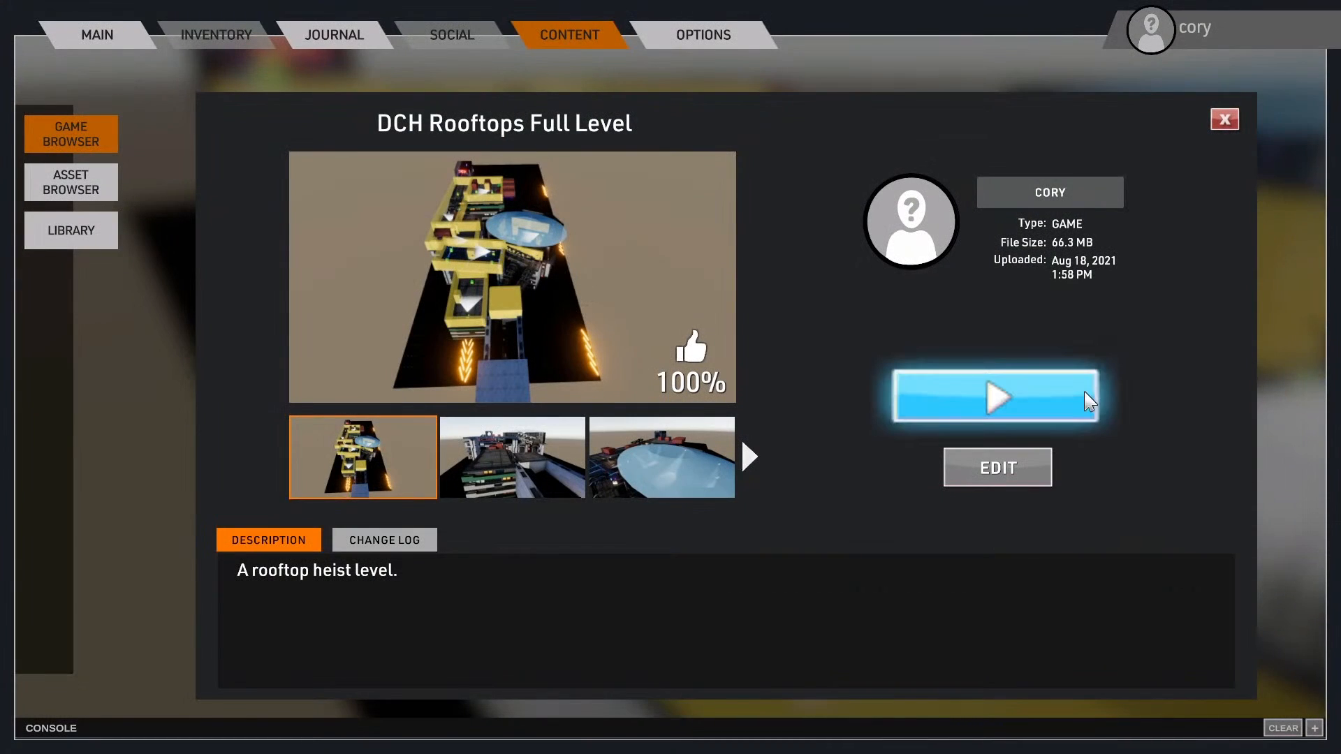
{"action": "left_click", "coordinate": [1237, 121]}
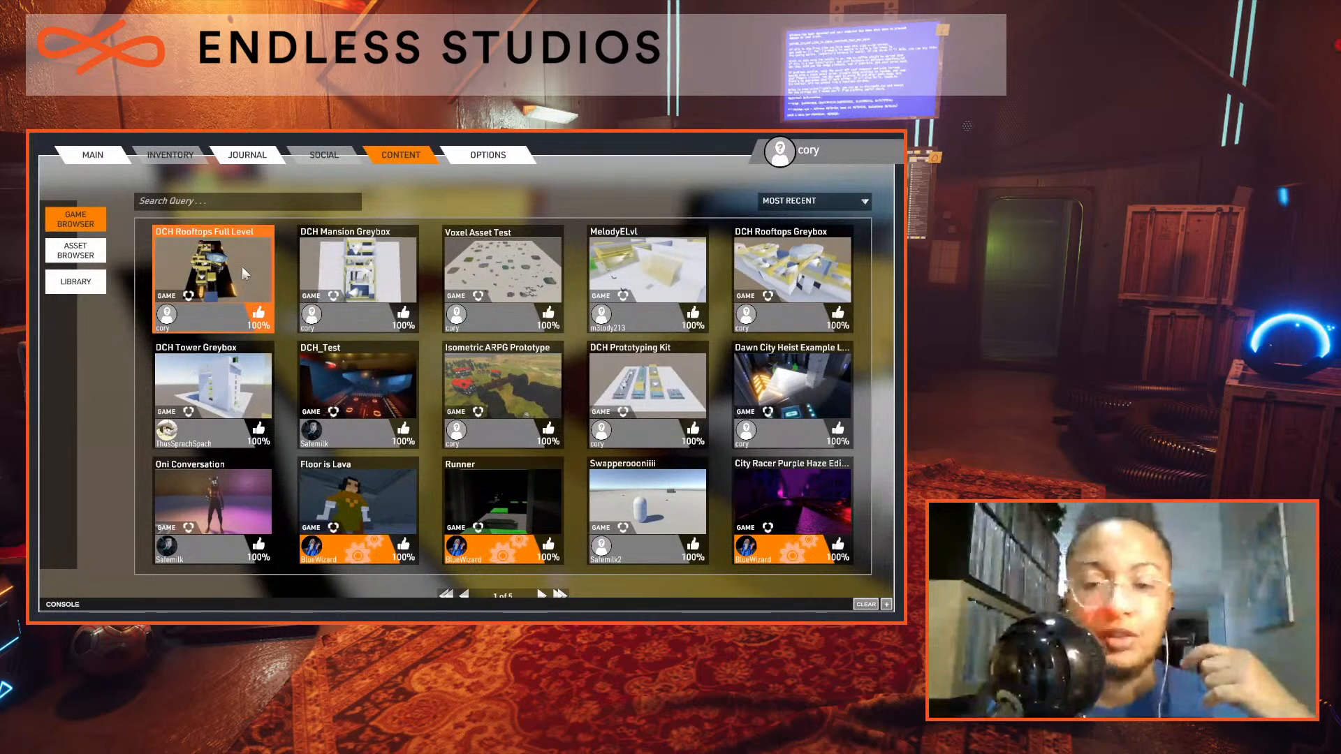
{"action": "left_click", "coordinate": [217, 367]}
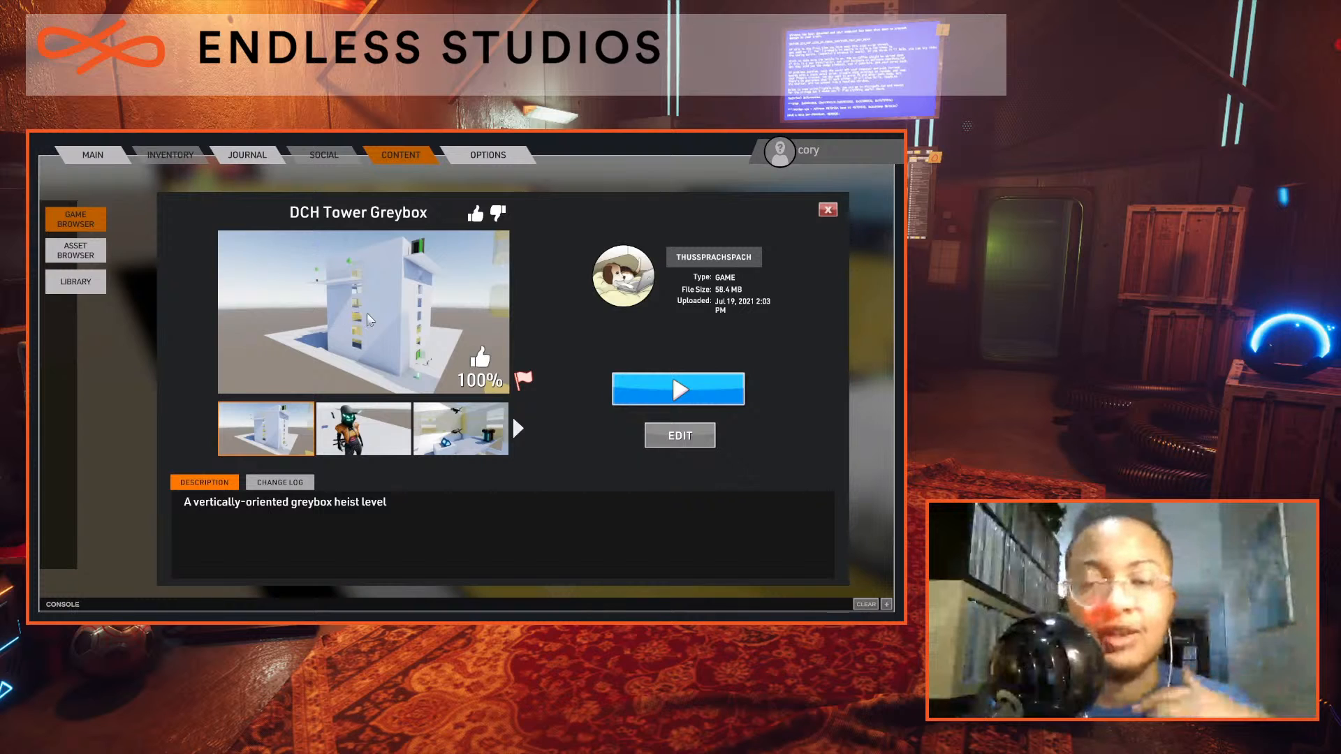
{"action": "left_click", "coordinate": [827, 210]}
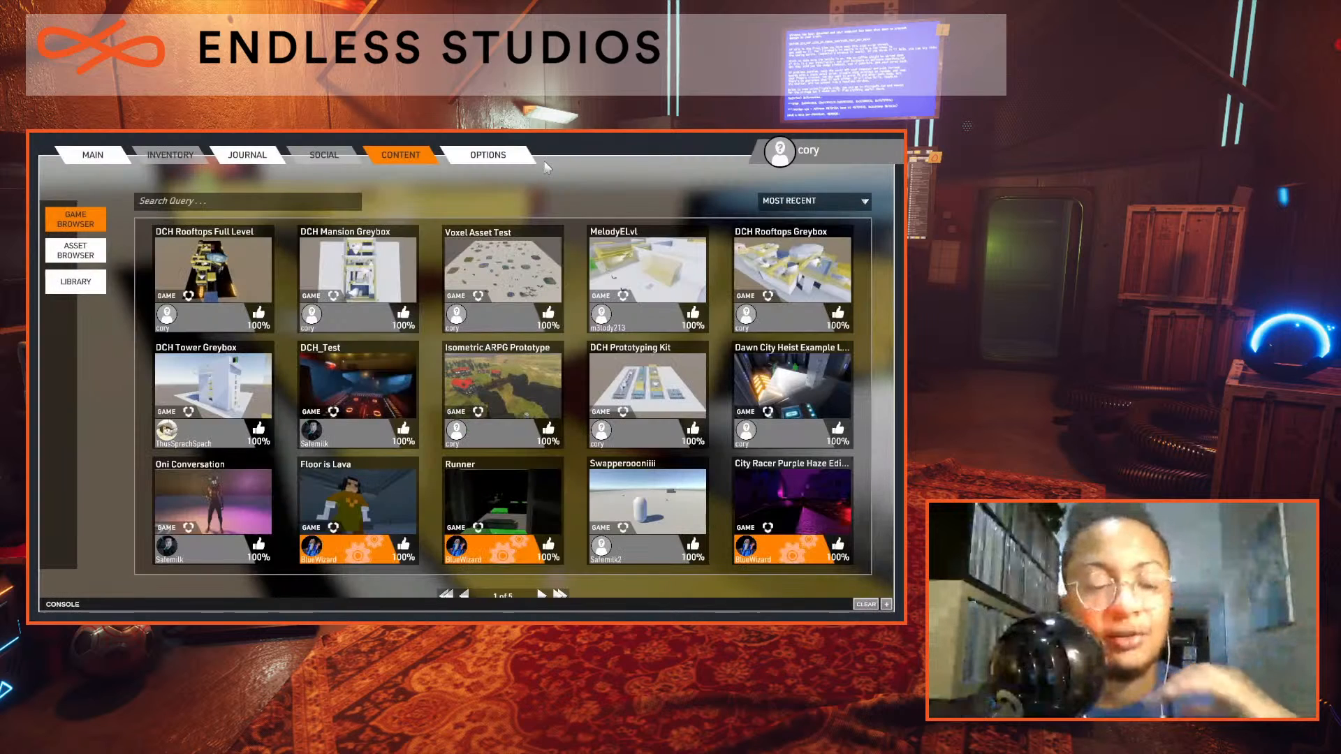